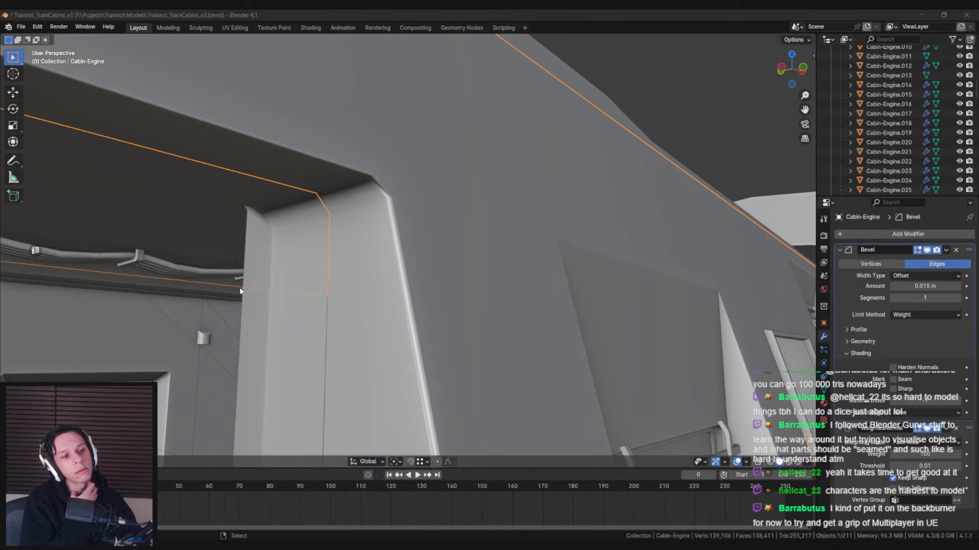
- Clear the object selection around the engine's side opening and save the train cabins file
middle_click_drag(240, 291, 476, 175)
scroll(464, 250, "down", 3)
key("alt+a")
scroll(382, 310, "down", 1)
scroll(390, 249, "down", 4)
scroll(371, 268, "up", 7)
left_click(386, 245)
key("alt+a")
scroll(472, 177, "up", 3)
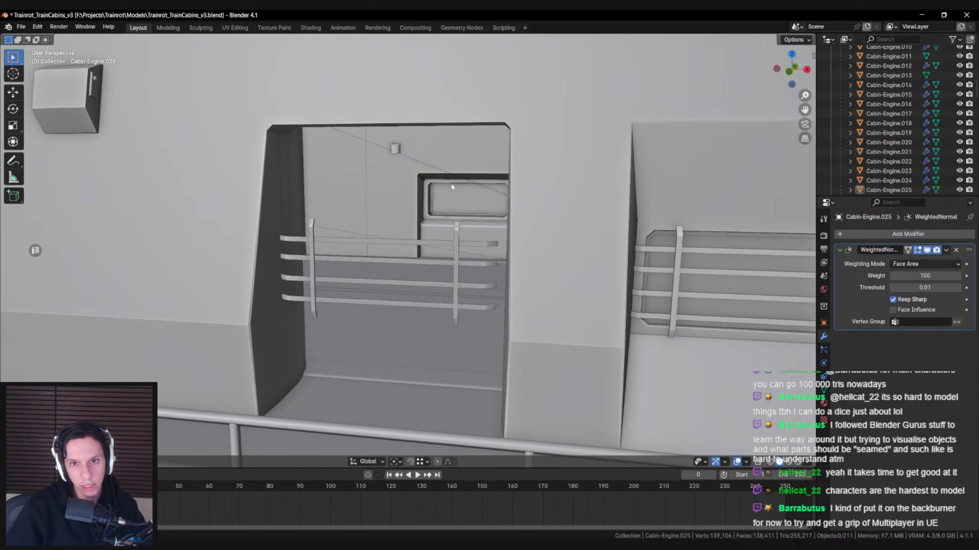
scroll(316, 235, "down", 3)
key("ctrl+s")
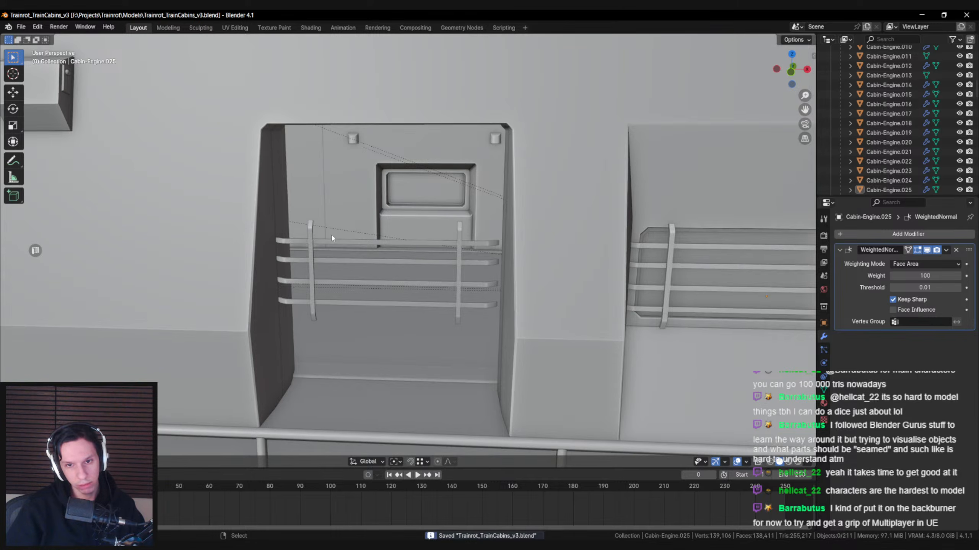
- Reveal the hidden objects so the window panel fills the side opening, and clear the selection
mouse_move(332, 236)
middle_mouse_down()
mouse_move(391, 239)
mouse_move(442, 223)
mouse_move(446, 239)
mouse_move(415, 238)
mouse_move(388, 278)
mouse_move(388, 257)
mouse_move(358, 252)
mouse_move(418, 262)
mouse_move(373, 265)
mouse_move(382, 242)
mouse_move(465, 211)
mouse_move(370, 266)
mouse_move(293, 255)
mouse_move(387, 263)
mouse_move(331, 264)
mouse_move(480, 228)
middle_mouse_up()
scroll(432, 237, "down", 2)
scroll(438, 236, "up", 2)
scroll(431, 237, "down", 3)
scroll(427, 237, "up", 3)
scroll(389, 258, "down", 2)
key("alt+h")
key("alt+a")
- Inspect the window panel's mesh and how its edges meet the side opening
left_click(383, 245)
key("Tab")
key("shift+z")
key("shift+z")
scroll(427, 234, "up", 2)
scroll(334, 256, "down", 2)
key("Tab")
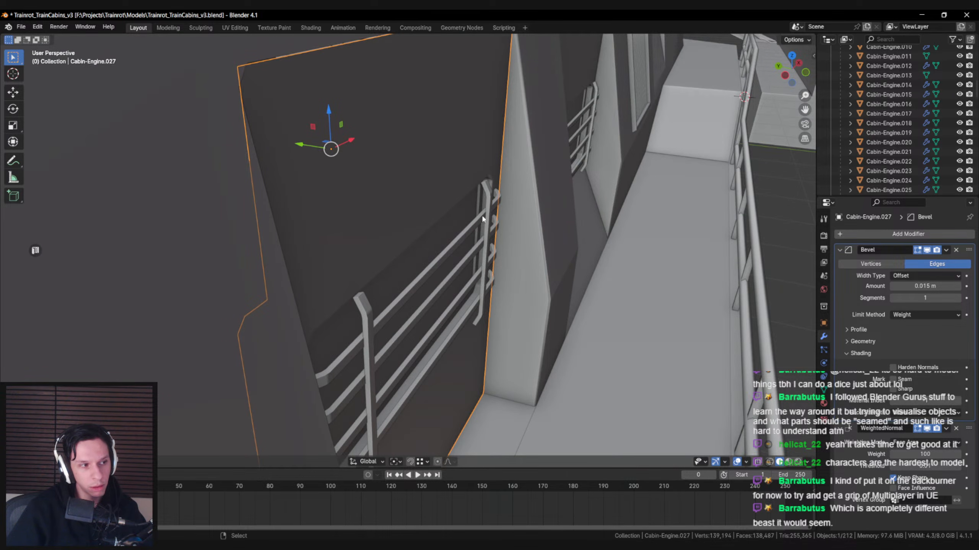
middle_click_drag(414, 225, 400, 212)
scroll(400, 212, "up", 2)
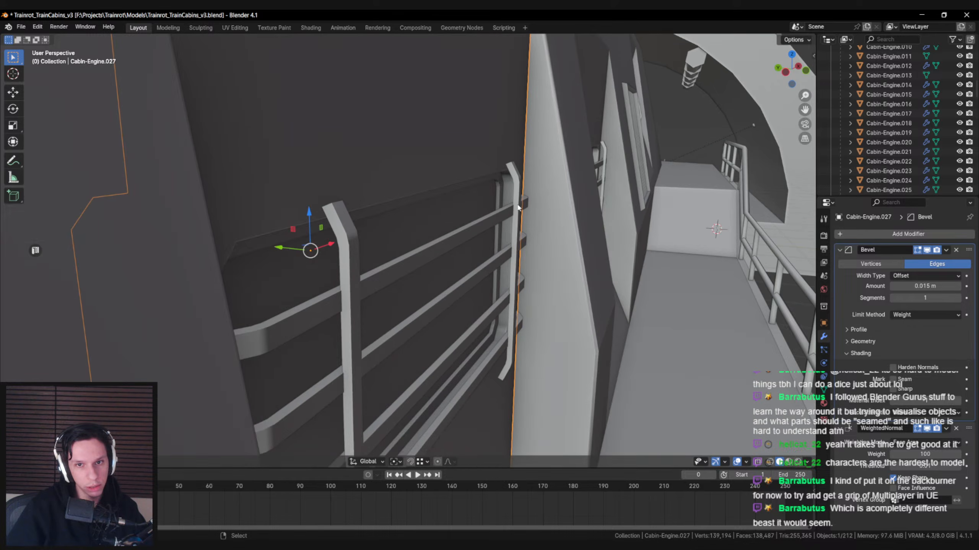
- Examine the window panel together with its guard bars in wireframe and solid shading
left_click(500, 214, "shift")
key("shift+z")
scroll(380, 247, "down", 2)
mouse_move(379, 248)
middle_mouse_down()
mouse_move(385, 253)
mouse_move(322, 251)
mouse_move(345, 266)
mouse_move(333, 296)
mouse_move(385, 280)
mouse_move(375, 280)
mouse_move(392, 261)
mouse_move(369, 269)
middle_mouse_up()
scroll(384, 253, "down", 2)
key("shift+z")
key("shift+z")
scroll(346, 268, "up", 3)
scroll(345, 269, "down", 2)
scroll(344, 296, "up", 3)
key("shift+z")
scroll(370, 268, "down", 3)
left_click(396, 203)
key("shift+z")
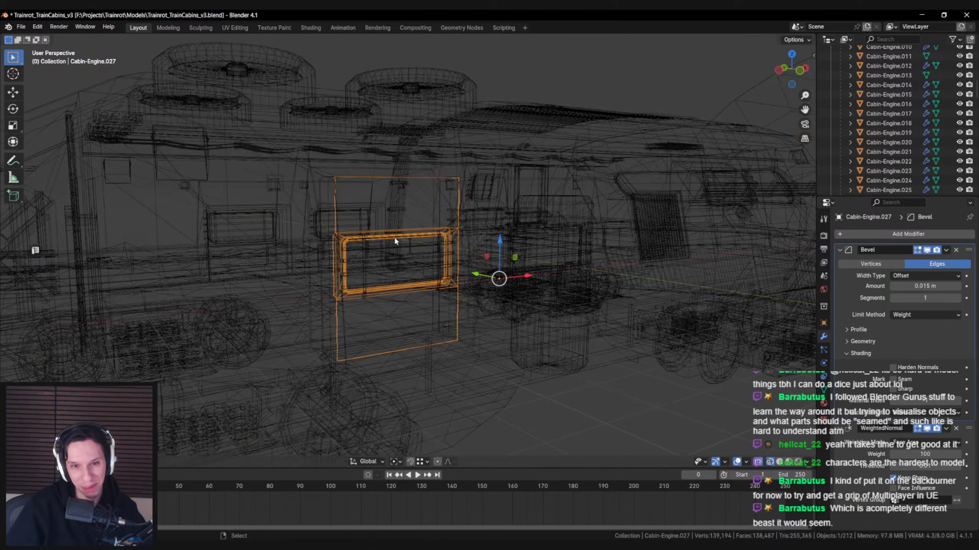
- Move the window panel and its guard bars together along the Y axis within the side opening
mouse_move(394, 236)
middle_mouse_down()
mouse_move(383, 250)
mouse_move(361, 249)
mouse_move(377, 235)
middle_mouse_up()
key("shift+z")
left_click(373, 246)
key("shift+z")
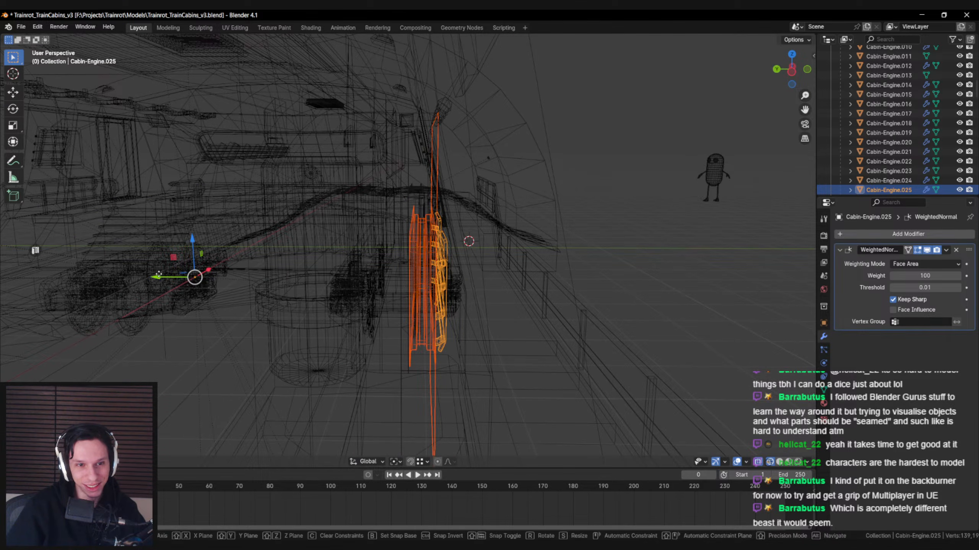
key("g")
key("y")
left_click(151, 276)
middle_click_drag(316, 254, 323, 258)
key("shift+z")
scroll(323, 258, "up", 5)
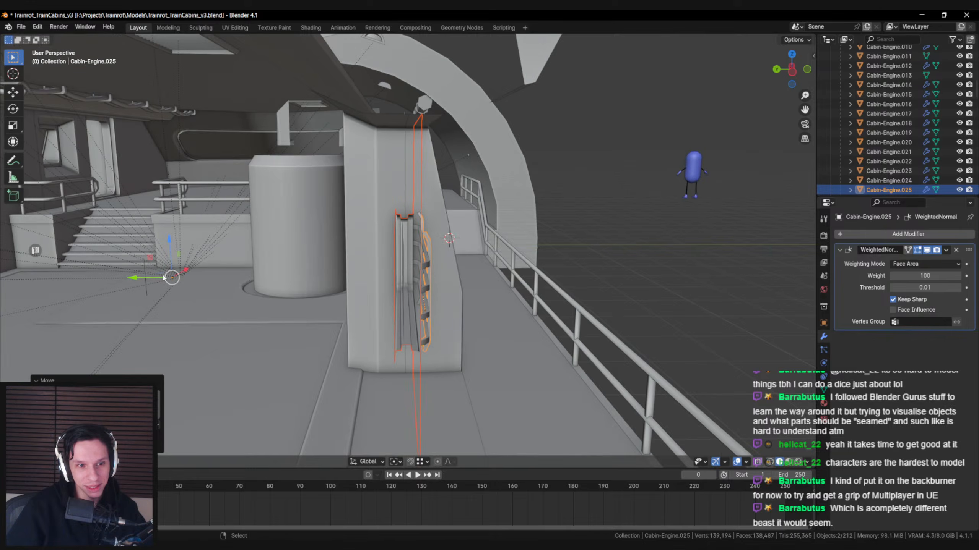
- Select the outer edge loop of the window frame on the panel's interior side
left_click(376, 237)
middle_click_drag(379, 235, 330, 231)
scroll(388, 237, "up", 1)
key("Tab")
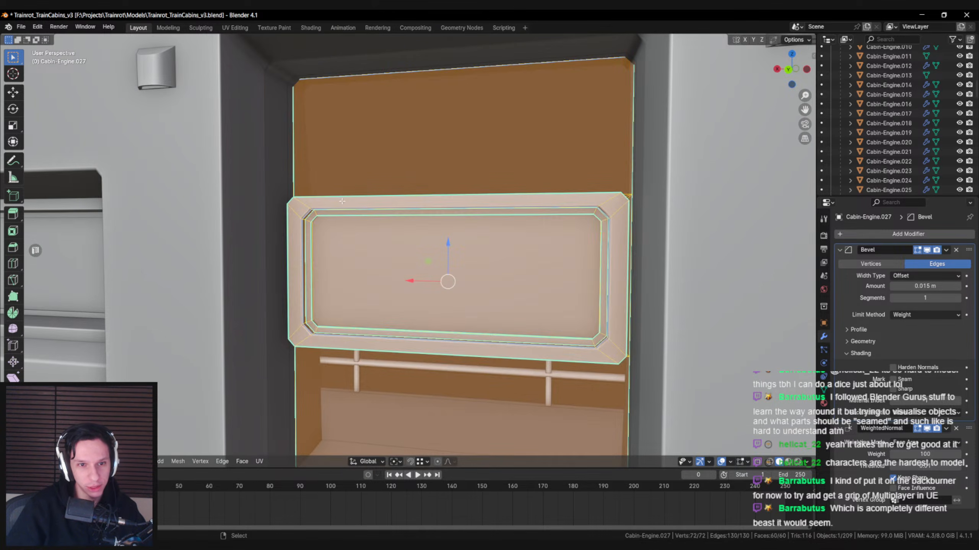
left_click(342, 198, "alt")
middle_click_drag(355, 216, 357, 228)
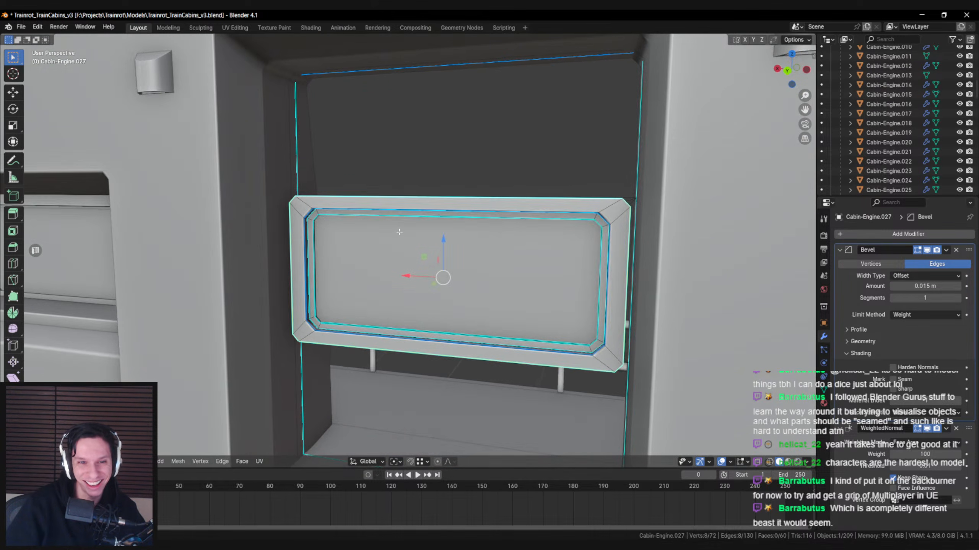
- Check the panel's mesh from outside in wireframe and solid shading, leaving edit mode with nothing selected
scroll(385, 233, "down", 2)
middle_click_drag(436, 234, 300, 264)
key("shift+z")
scroll(358, 284, "up", 2)
key("shift+z")
scroll(322, 267, "down", 4)
key("Tab")
key("Tab")
scroll(321, 266, "up", 4)
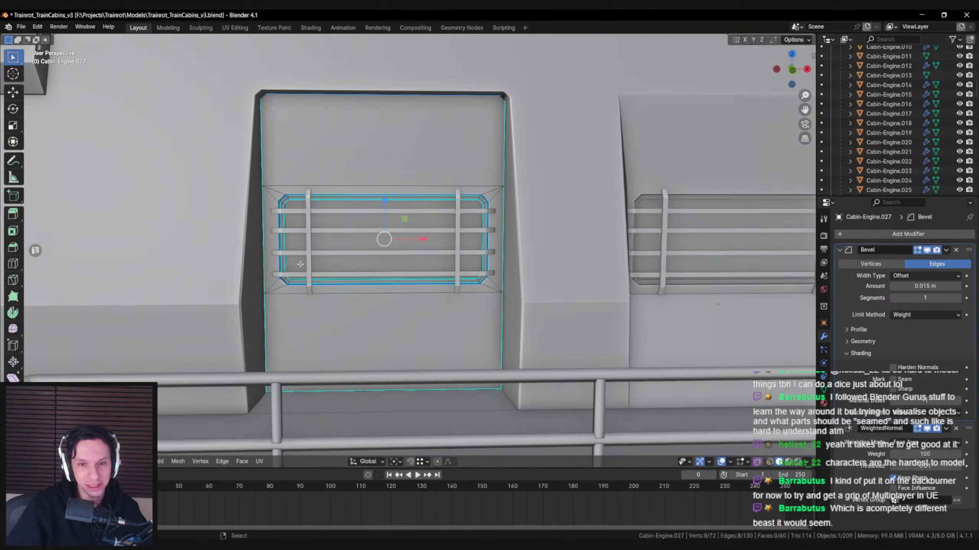
scroll(301, 264, "down", 4)
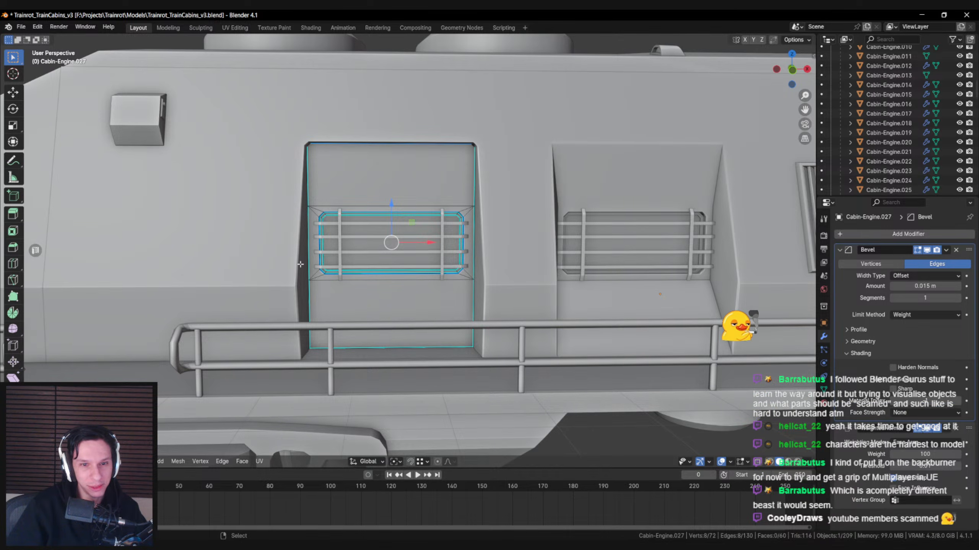
key("Tab")
scroll(300, 265, "down", 3)
key("alt+a")
scroll(301, 264, "down", 3)
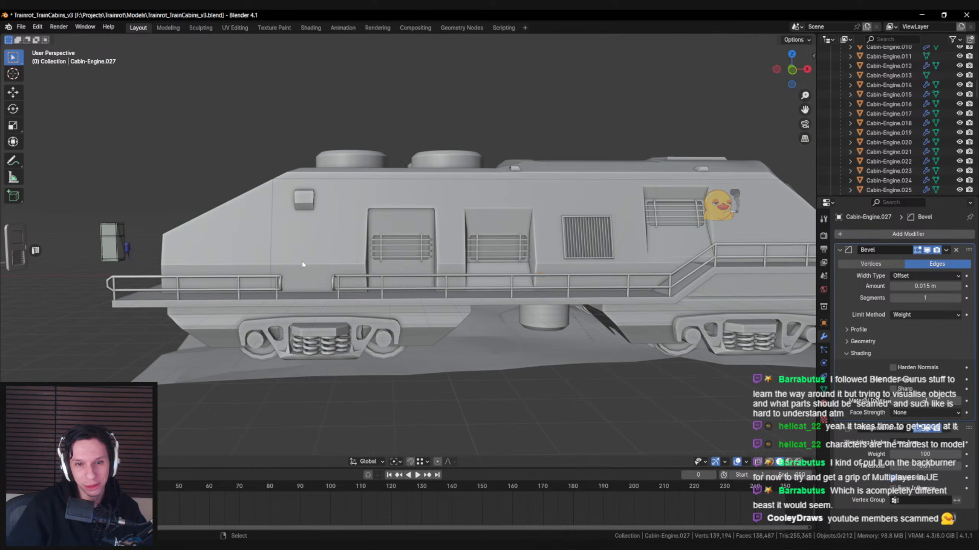
- Compare the panel's appearance on the engine's exterior side with its interior side
middle_click_drag(301, 265, 308, 289)
scroll(308, 289, "up", 3)
scroll(306, 287, "down", 5)
scroll(347, 262, "up", 8)
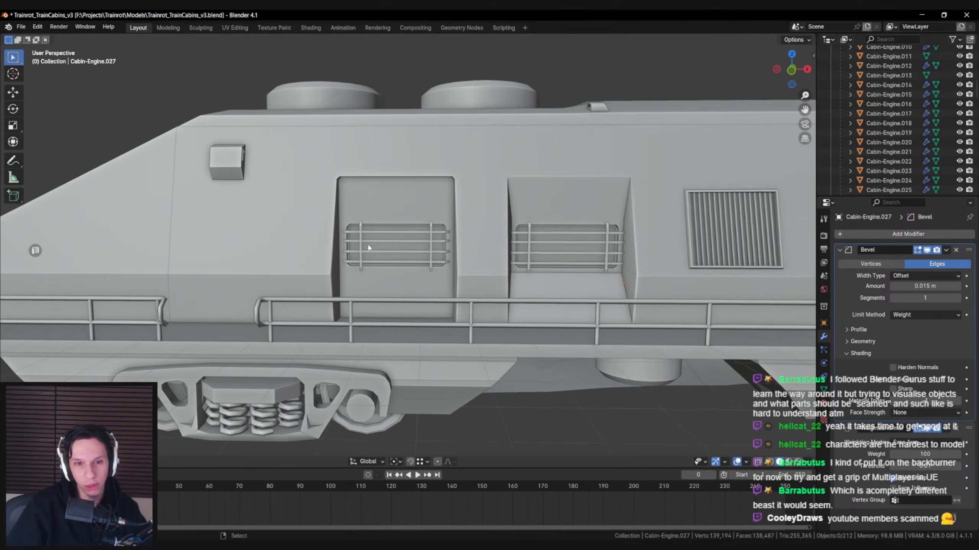
scroll(446, 236, "down", 4)
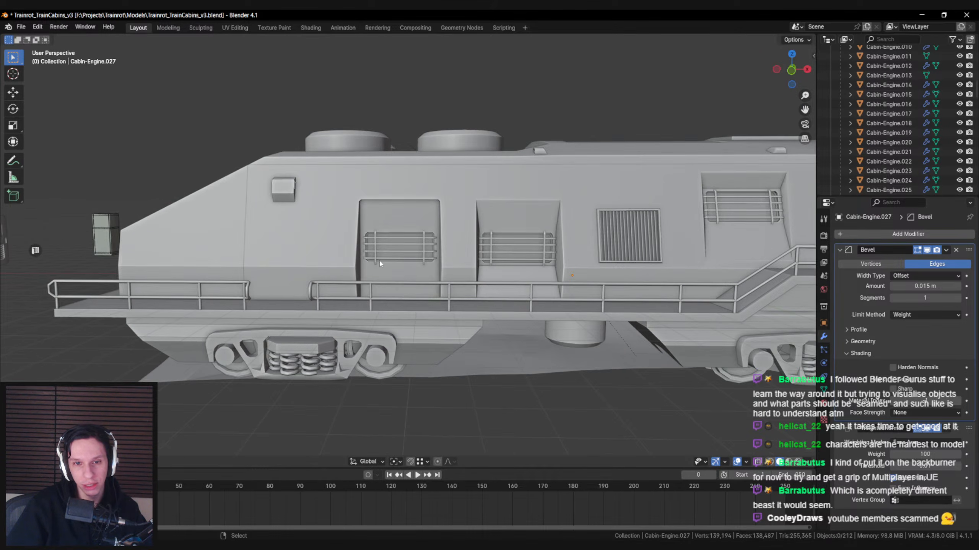
scroll(379, 261, "up", 6)
middle_click_drag(382, 266, 443, 256)
scroll(329, 200, "up", 3)
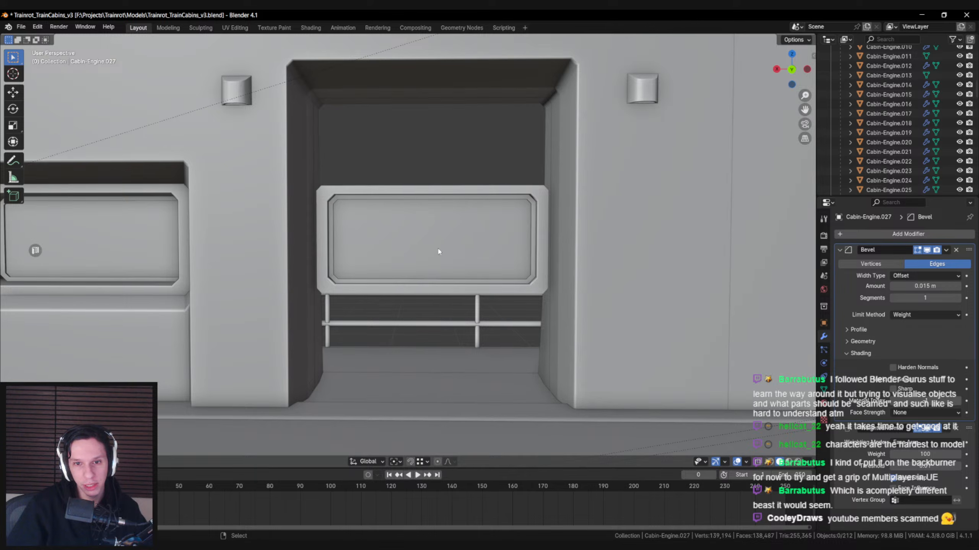
middle_click_drag(460, 243, 390, 263)
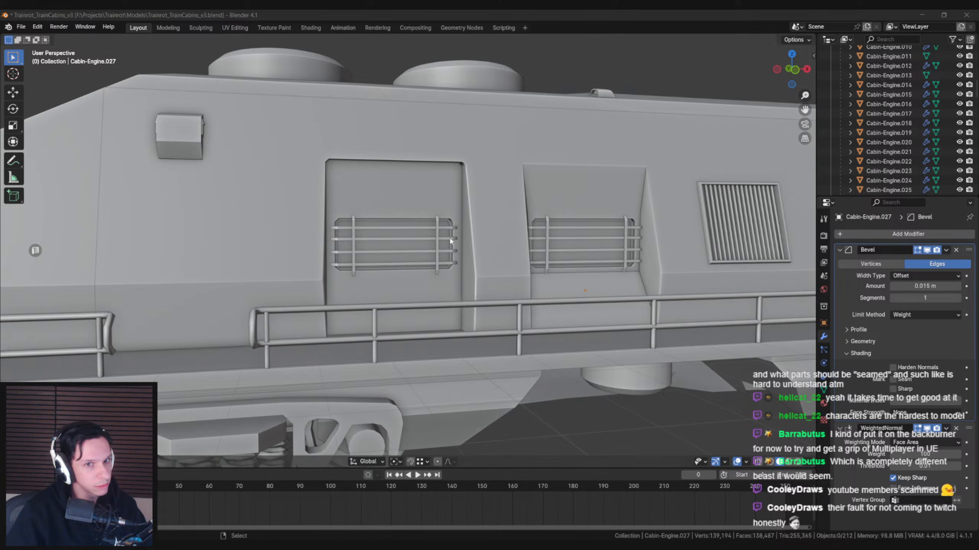
- Examine the barred side windows against the whole engine and up close
middle_click_drag(451, 241, 476, 252)
scroll(349, 237, "down", 4)
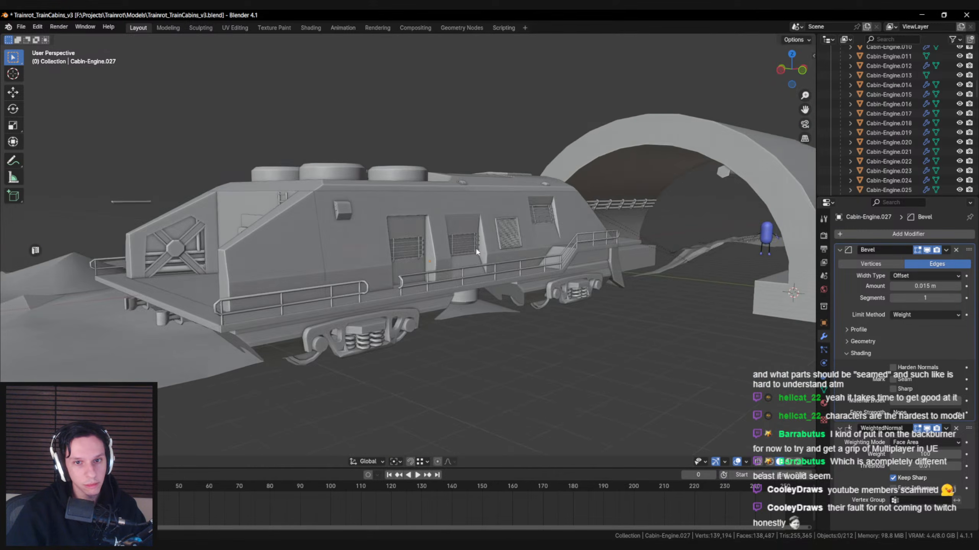
middle_click_drag(322, 253, 296, 252)
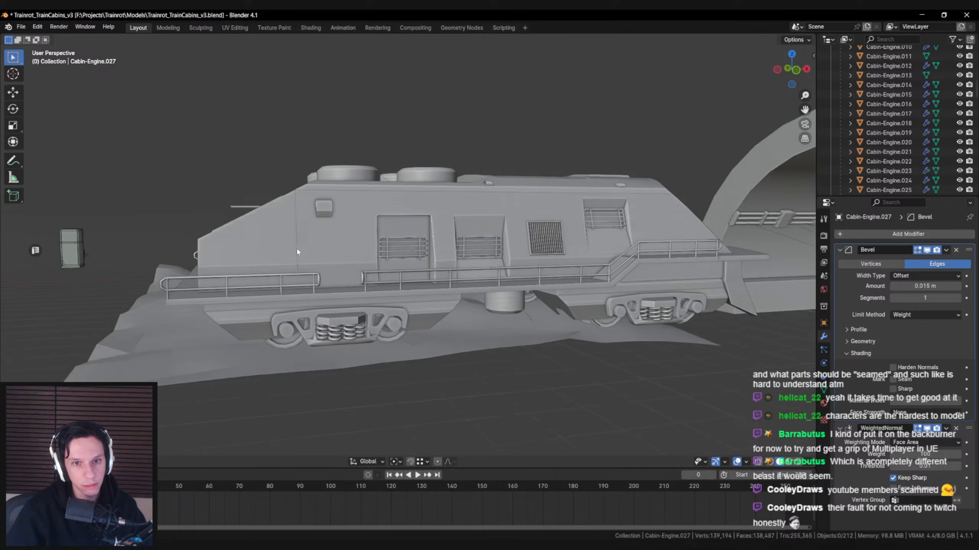
scroll(297, 251, "up", 6)
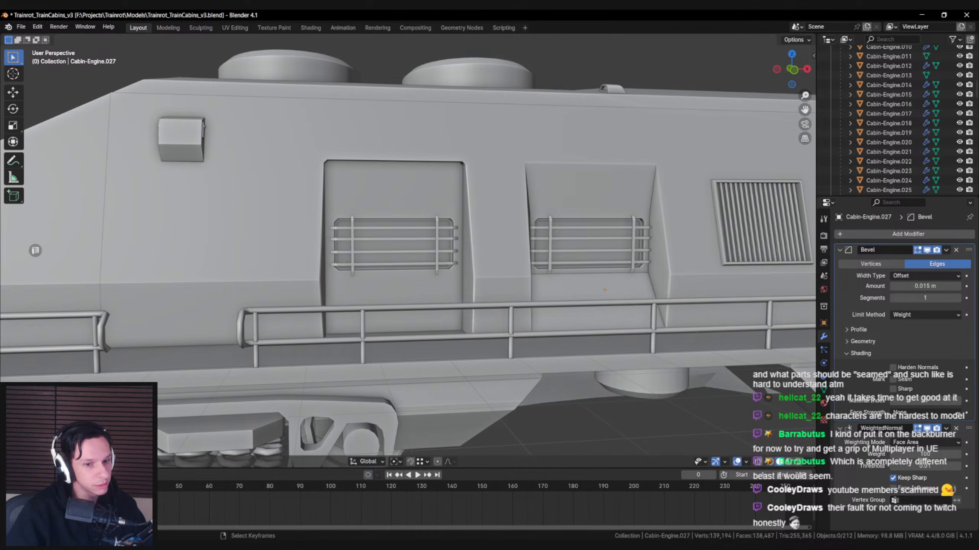
scroll(289, 347, "up", 4)
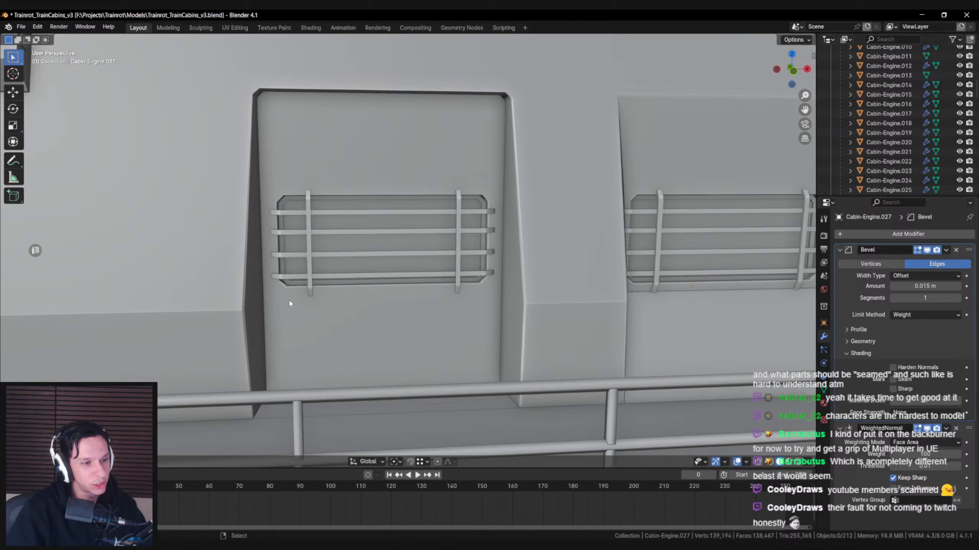
scroll(272, 319, "down", 2)
scroll(376, 217, "up", 4)
scroll(344, 230, "down", 3)
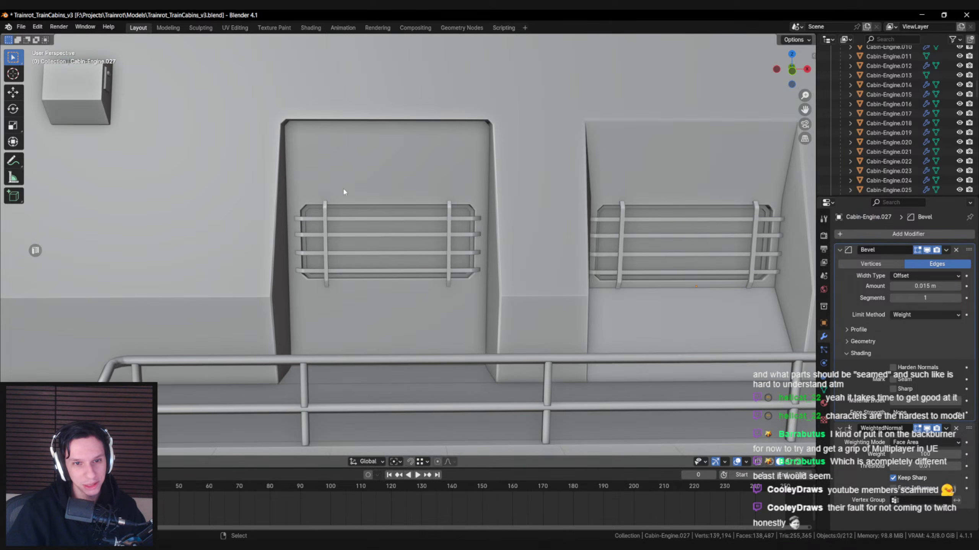
- Select the window panel and examine how it sits in the opening from inside the cabin
key("Tab")
scroll(338, 251, "up", 2)
key("Tab")
scroll(338, 250, "down", 5)
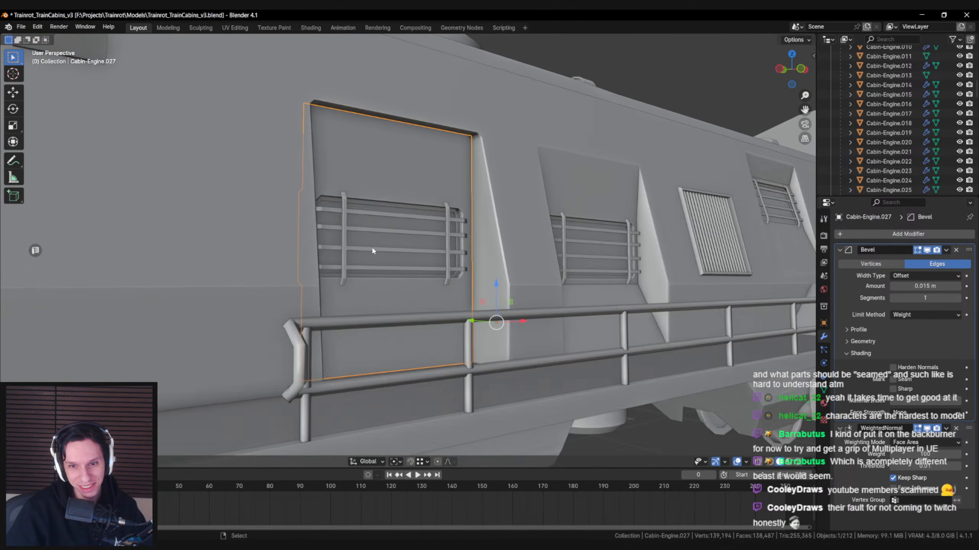
middle_click_drag(372, 246, 483, 274)
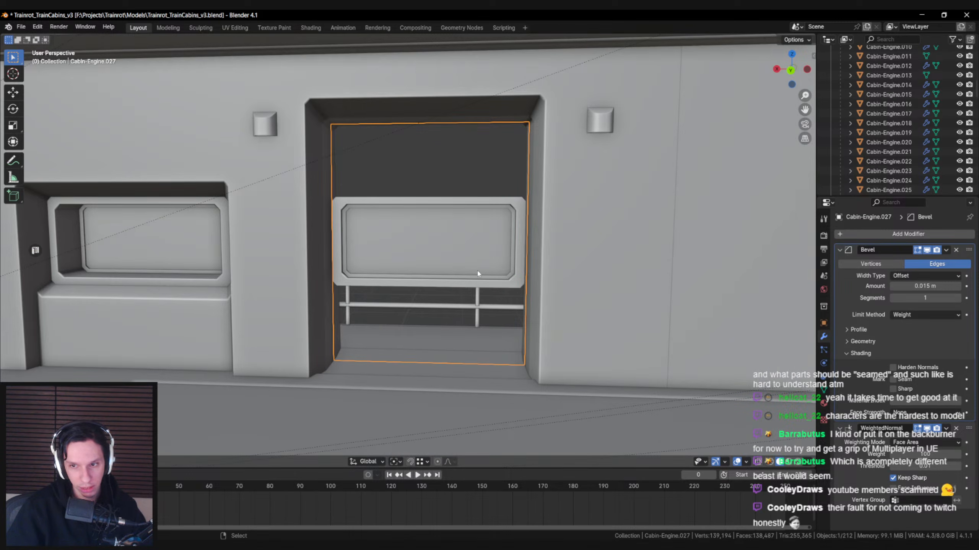
scroll(478, 273, "up", 2)
scroll(441, 287, "down", 5)
scroll(365, 247, "up", 3)
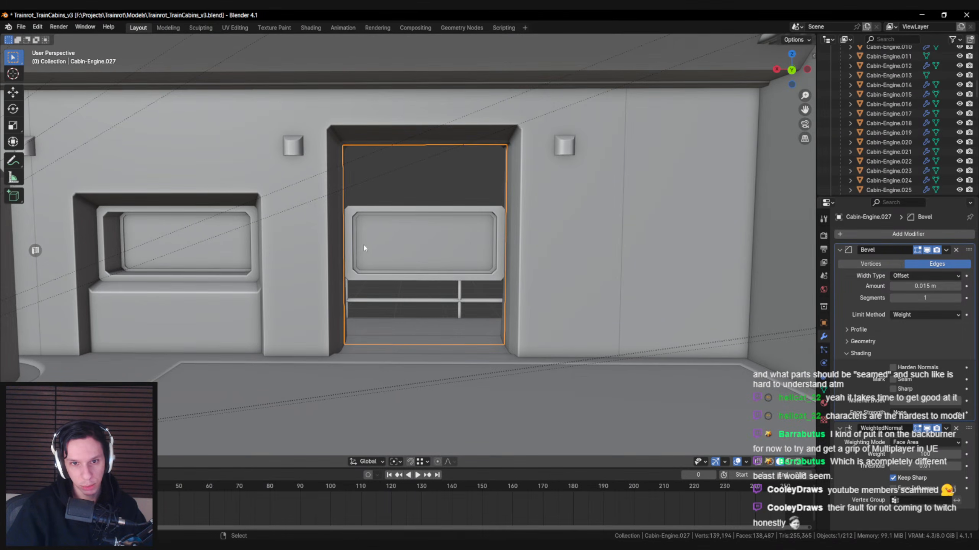
mouse_move(487, 271)
middle_mouse_down()
mouse_move(319, 274)
mouse_move(484, 281)
middle_mouse_up()
scroll(266, 284, "up", 4)
scroll(262, 288, "down", 4)
scroll(425, 273, "up", 3)
middle_click_drag(408, 269, 393, 259)
scroll(394, 259, "down", 5)
scroll(400, 255, "up", 1)
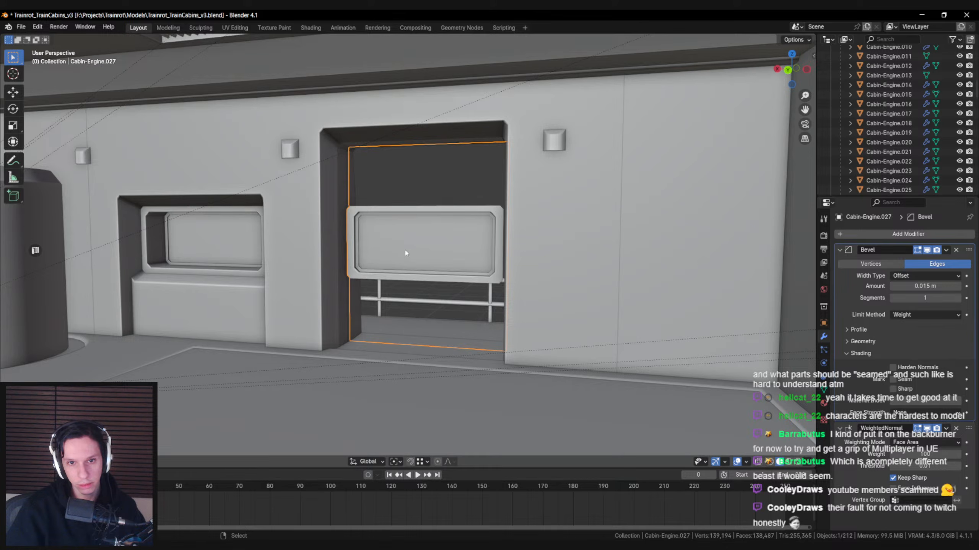
- Open the window panel's mesh for editing from the exterior side
scroll(405, 250, "up", 2)
scroll(404, 252, "up", 1)
middle_click_drag(402, 254, 567, 270)
key("Tab")
key("a")
key("s")
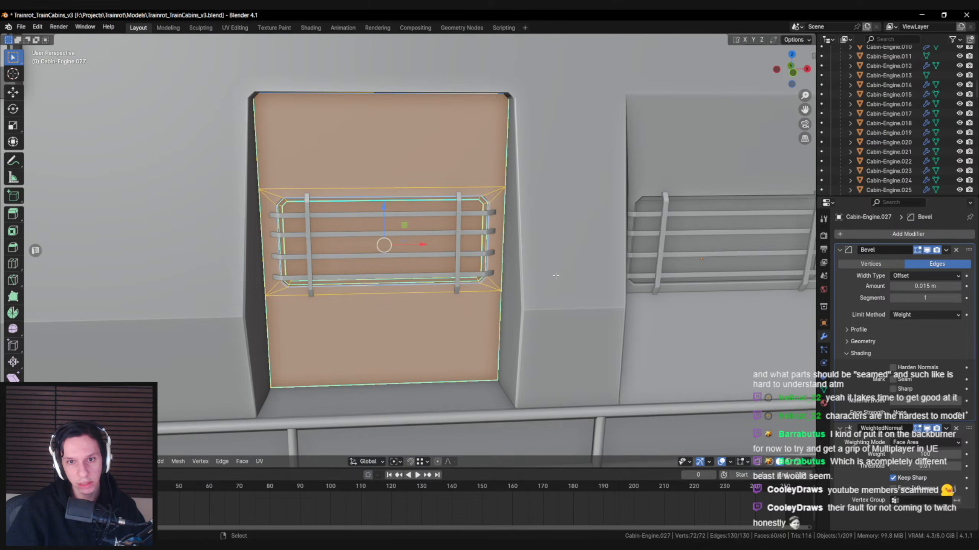
key("x")
right_click(504, 270)
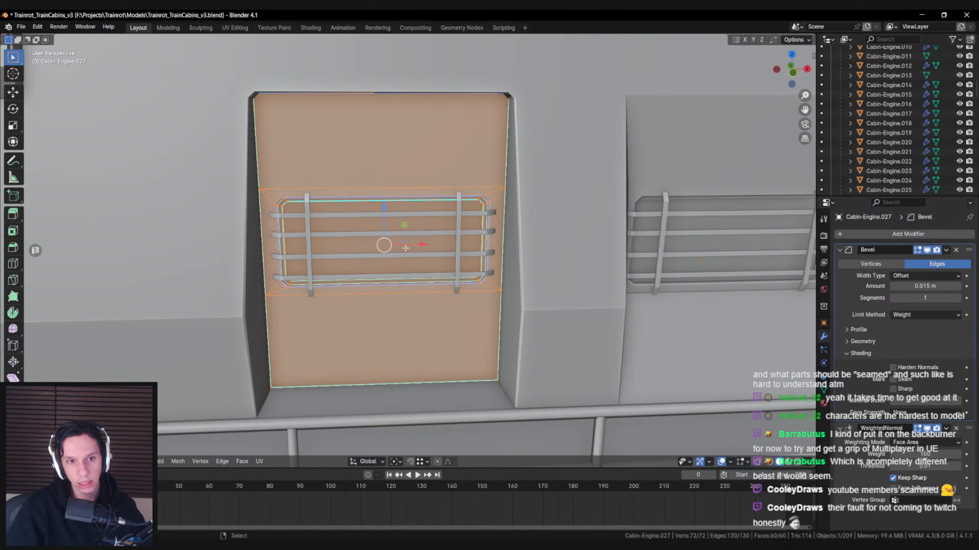
- Try moving the vertices of the panel's left half along the X axis
key("alt+z")
left_click_drag(202, 52, 364, 433)
key("alt+z")
key("g")
key("x")
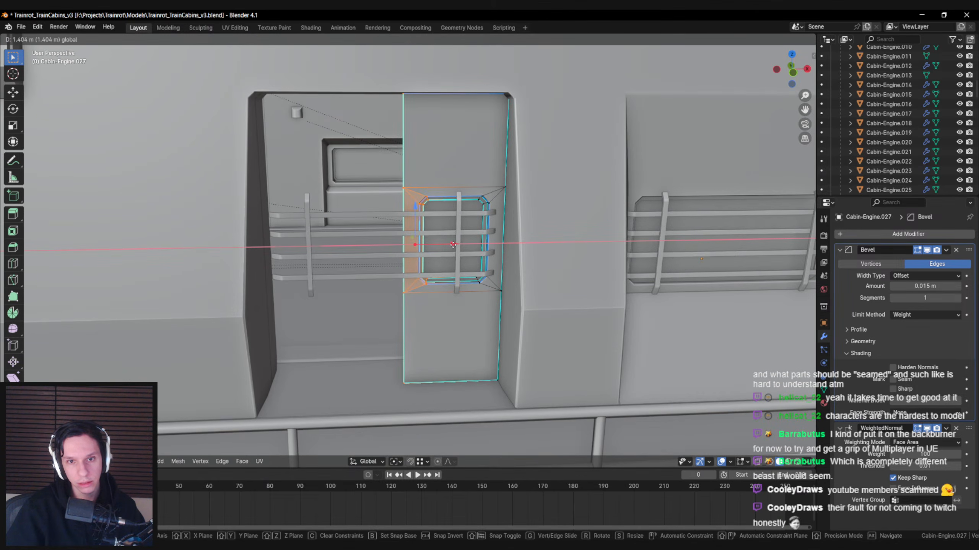
left_click(315, 246)
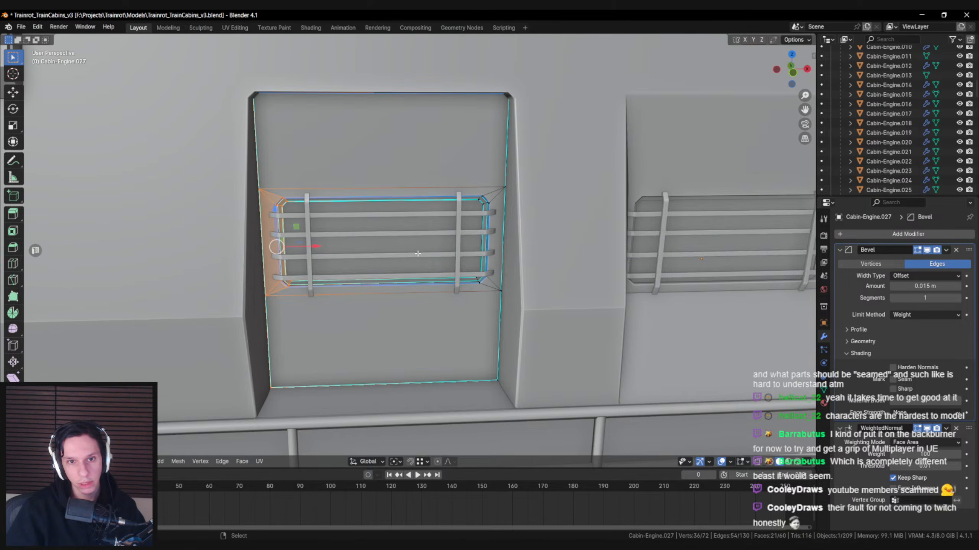
- Reselect the panel's left-half vertices, try shifting them to the middle along X, and undo the move
key("alt+a")
middle_click_drag(315, 246, 432, 199)
key("alt+z")
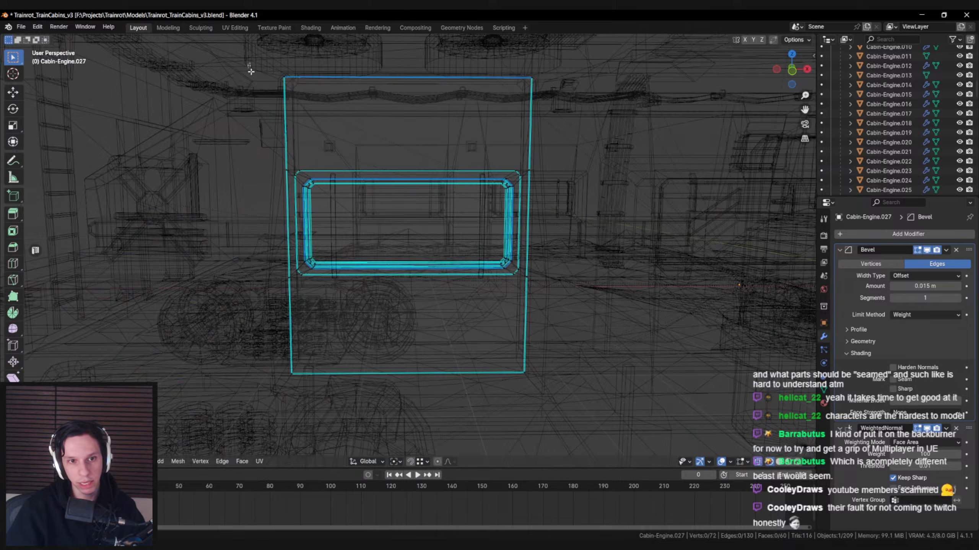
left_click_drag(246, 62, 366, 408)
key("alt+z")
key("g")
key("x")
left_click(465, 230)
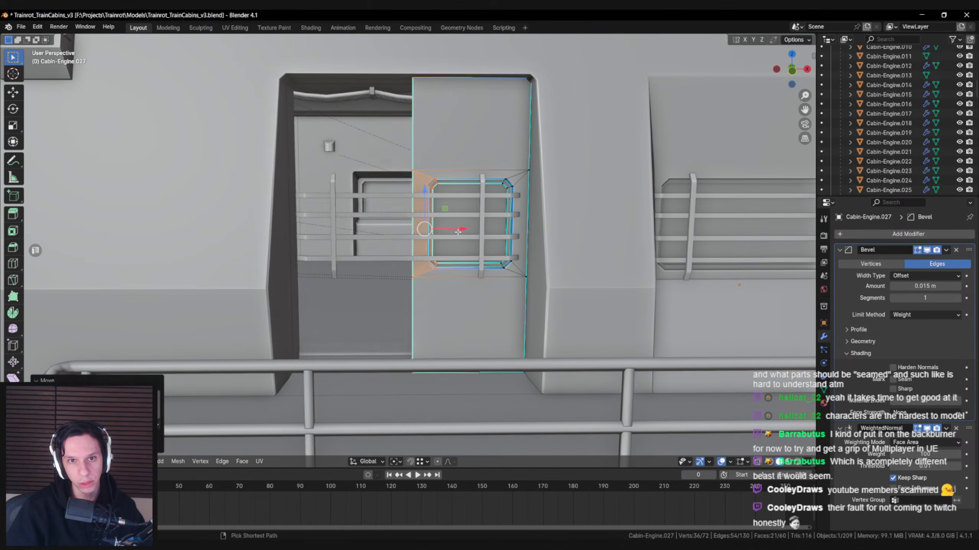
key("ctrl+z")
- Snap the 3D cursor to the horizontal middle of the panel's upper section using a temporary centred loop cut
key("a")
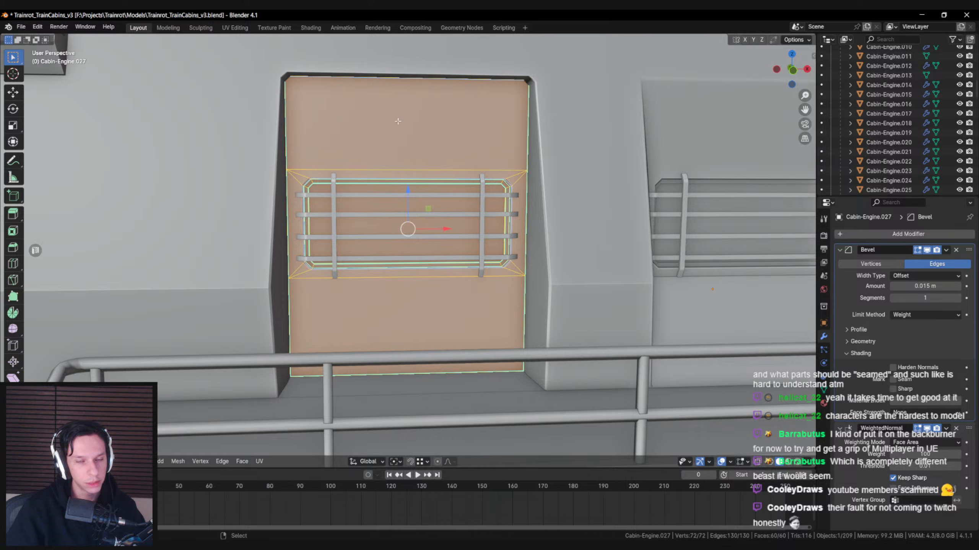
key("alt+a")
middle_click_drag(413, 82, 415, 85)
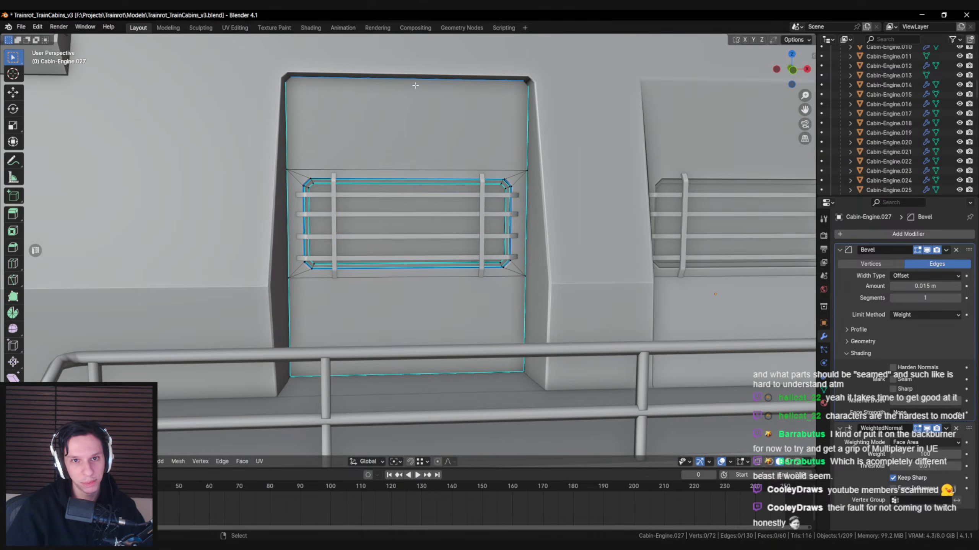
key("ctrl+r")
left_click(412, 85)
right_click(411, 85)
key("shift+s")
left_click(467, 277)
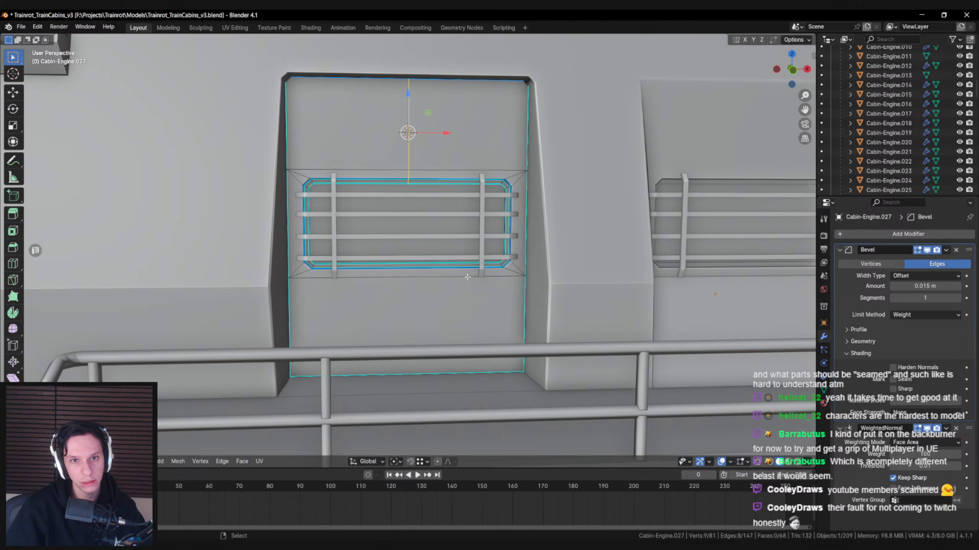
key("shift+z")
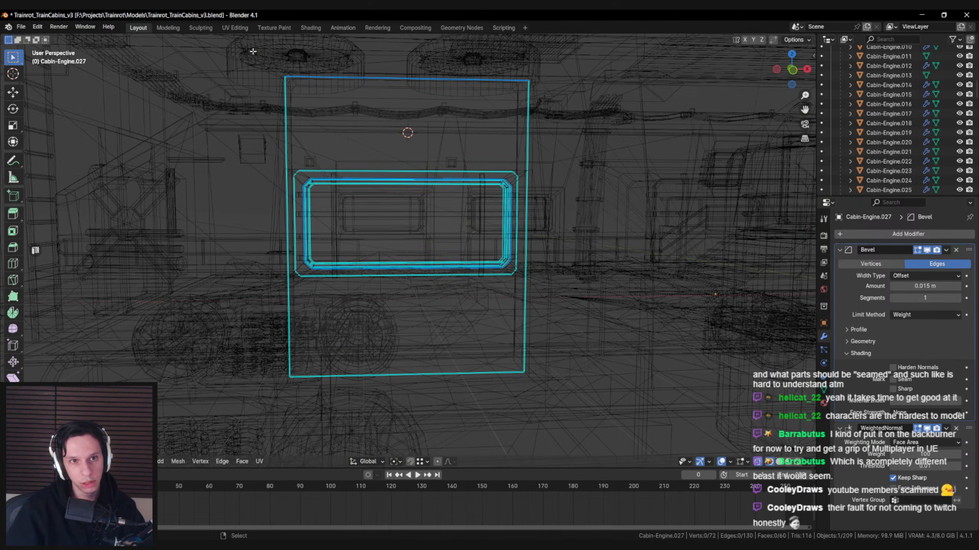
- Try moving the vertices of the panel's left half along the X axis to the panel's middle
left_click_drag(248, 52, 359, 372)
key("shift+z")
key("g")
key("x")
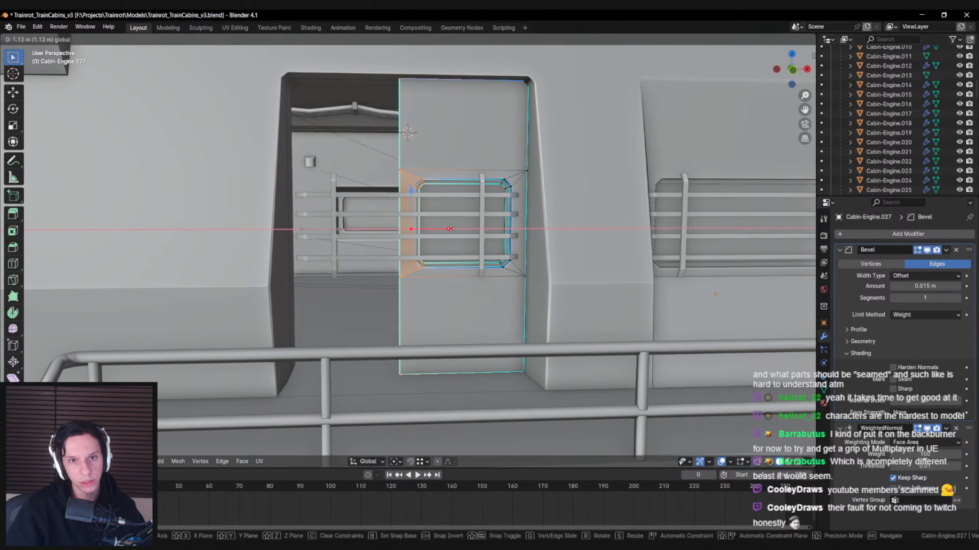
left_click(456, 229)
key("KP_1")
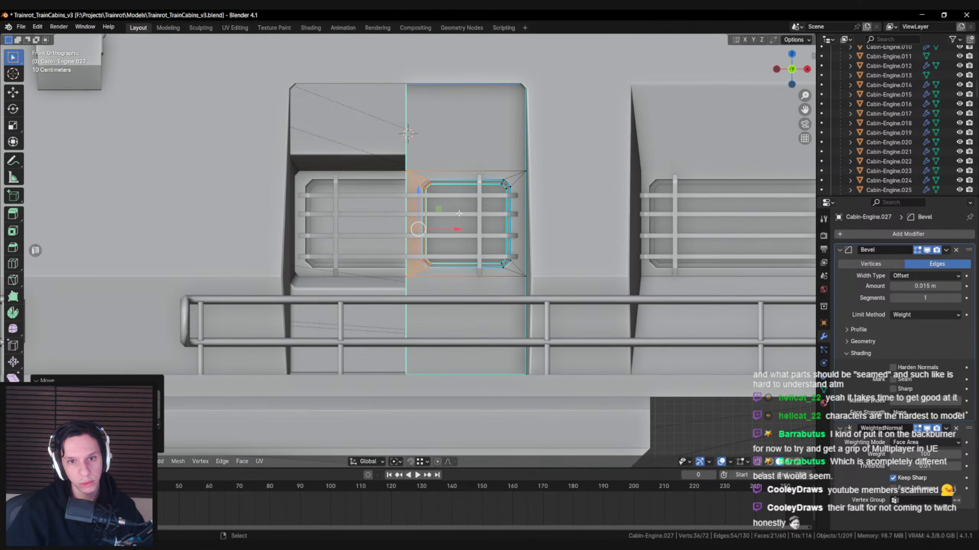
- Switch to edge selection and set the transform pivot point to Active Element
scroll(462, 239, "up", 5)
middle_click_drag(467, 271, 446, 156, "shift")
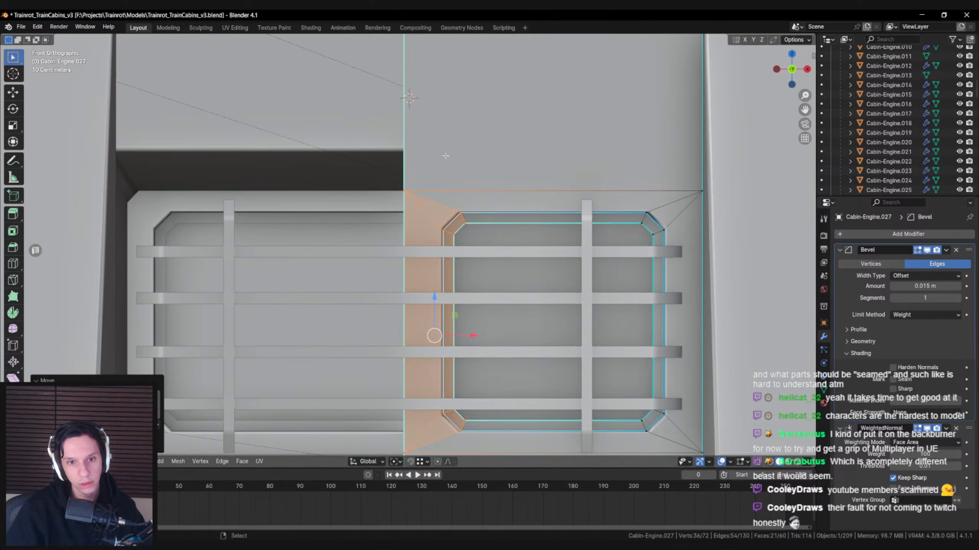
key("2")
right_click(407, 284, "shift")
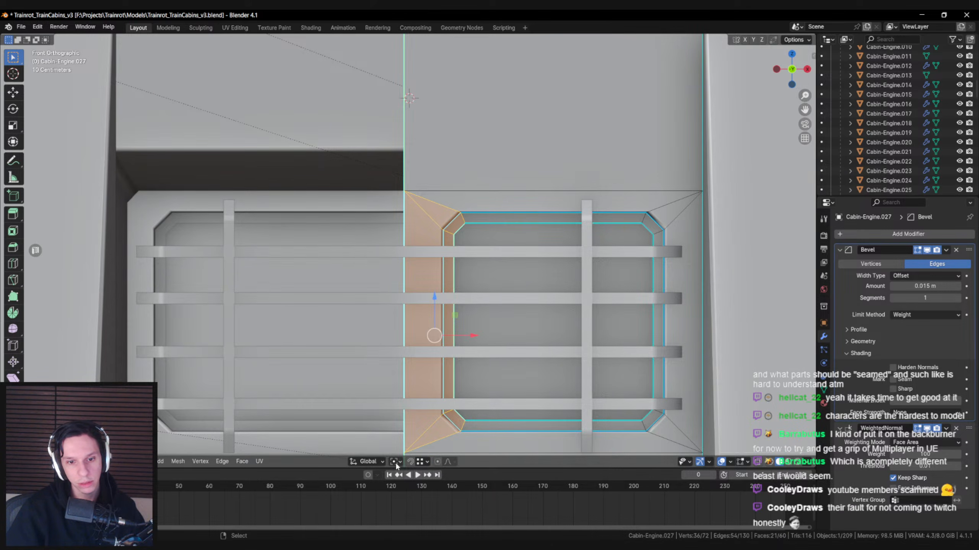
left_click(397, 464)
left_click(410, 452)
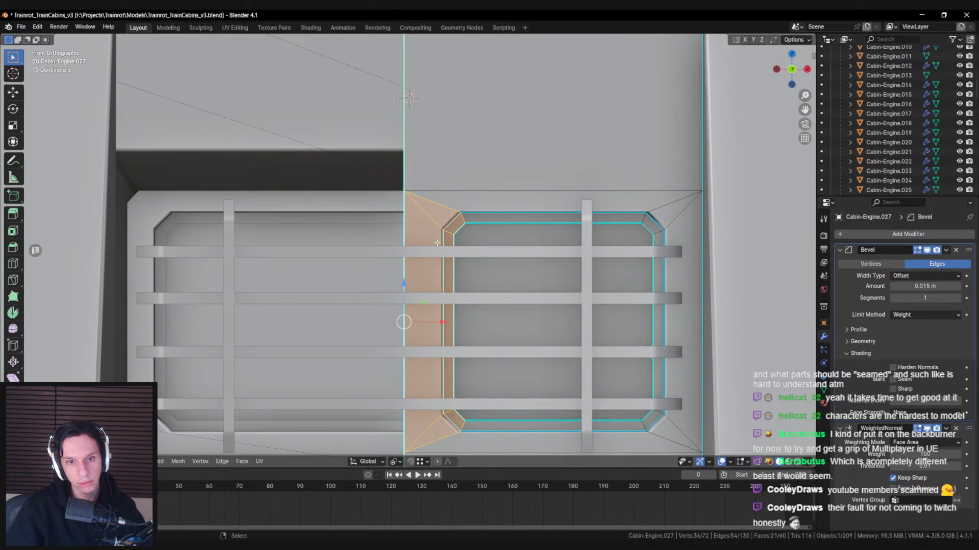
- Try copying the 3D cursor's X location into the global median X of the panel's selected left-half geometry
key("n")
left_click(810, 60)
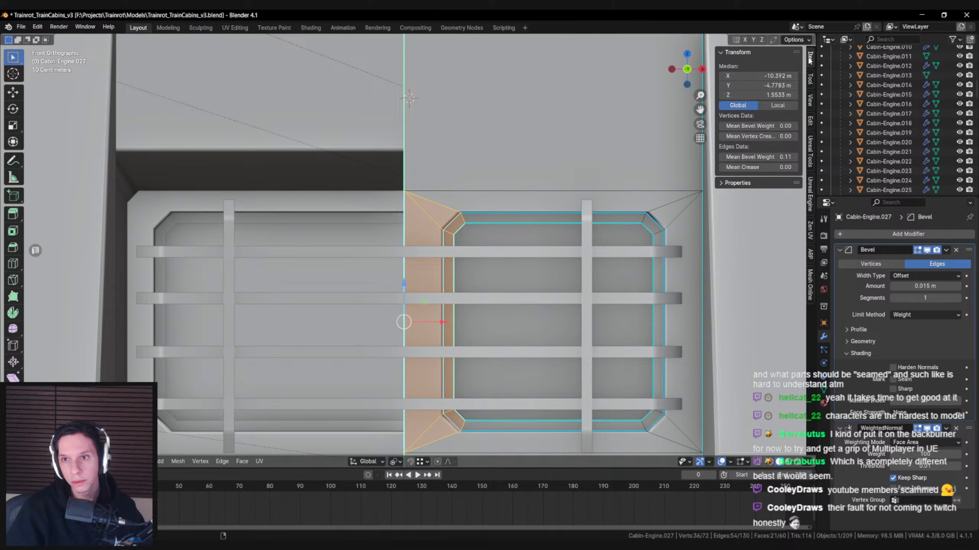
left_click(810, 101)
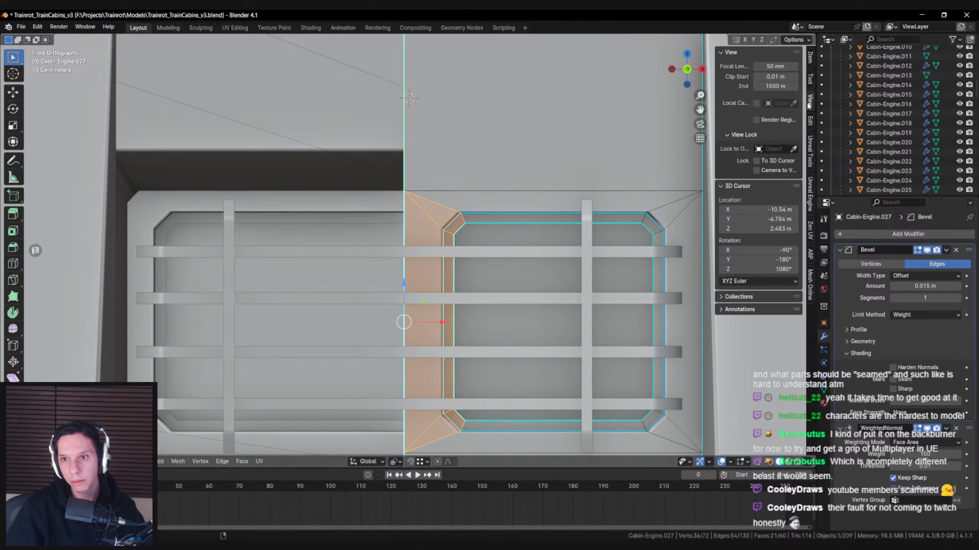
left_click(765, 209)
left_click(810, 59)
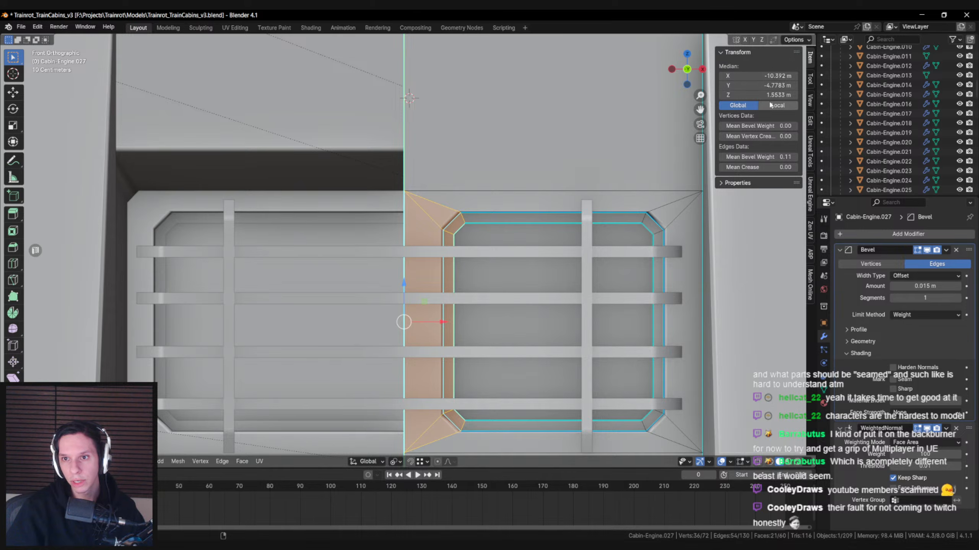
left_click(771, 76)
key("Return")
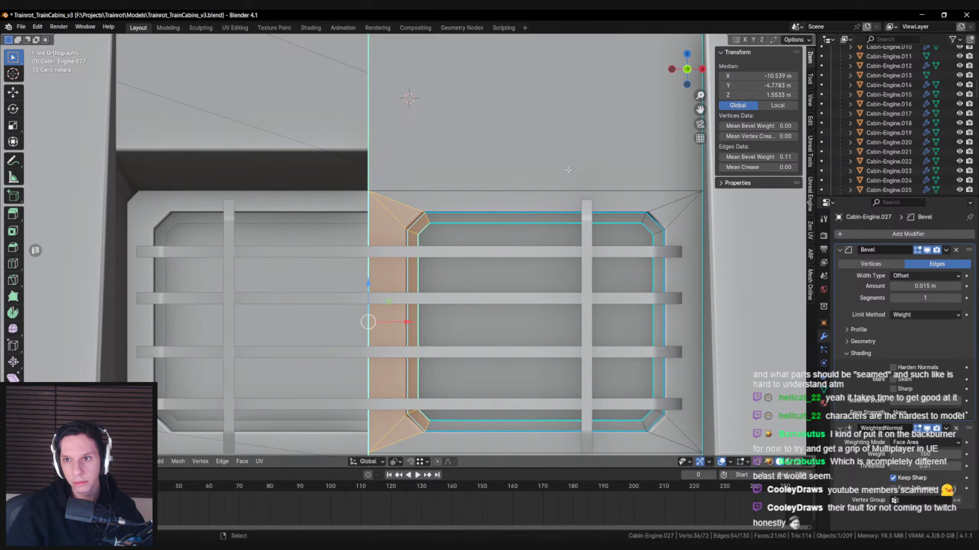
- Try applying the 3D cursor's X value in local coordinates, undo the change and return the median to global coordinates
key("Return")
scroll(501, 193, "down", 3)
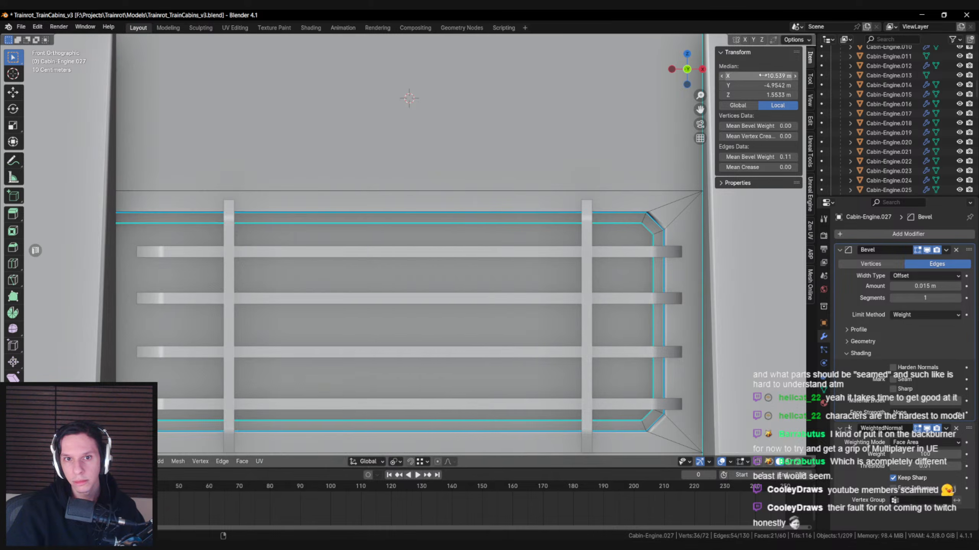
middle_click_drag(501, 192, 523, 174)
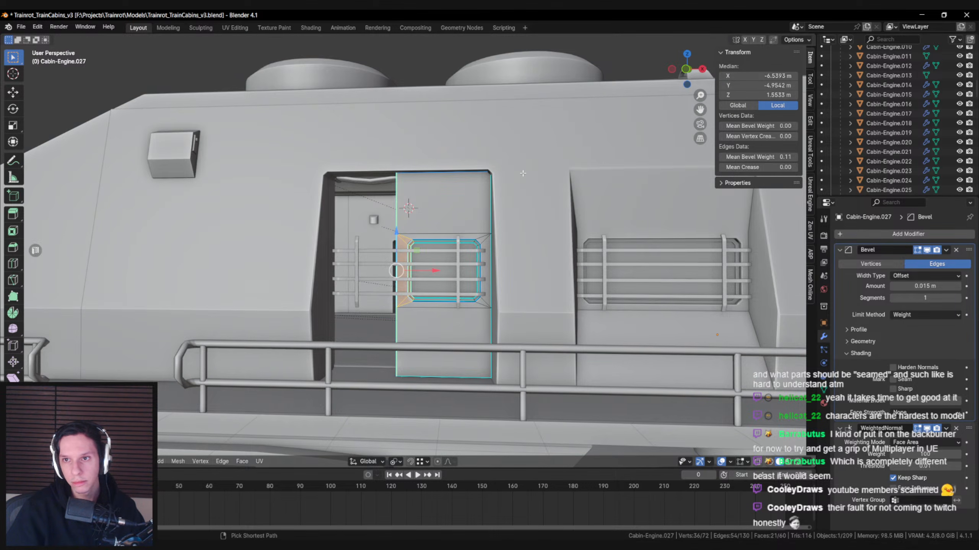
left_click(737, 105)
- Compare the global median of the panel's left-half selection with the 3D cursor's location
scroll(487, 219, "up", 5)
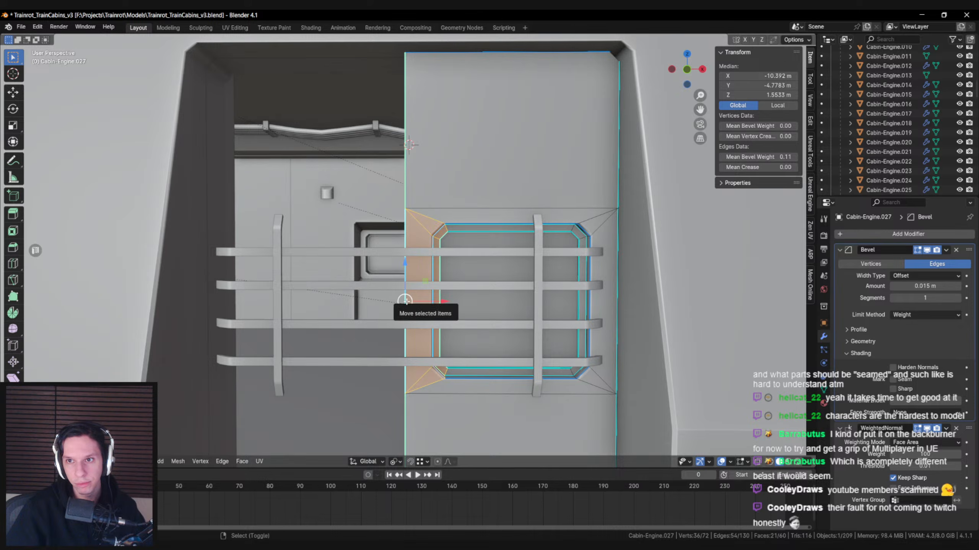
left_click(427, 295, "shift")
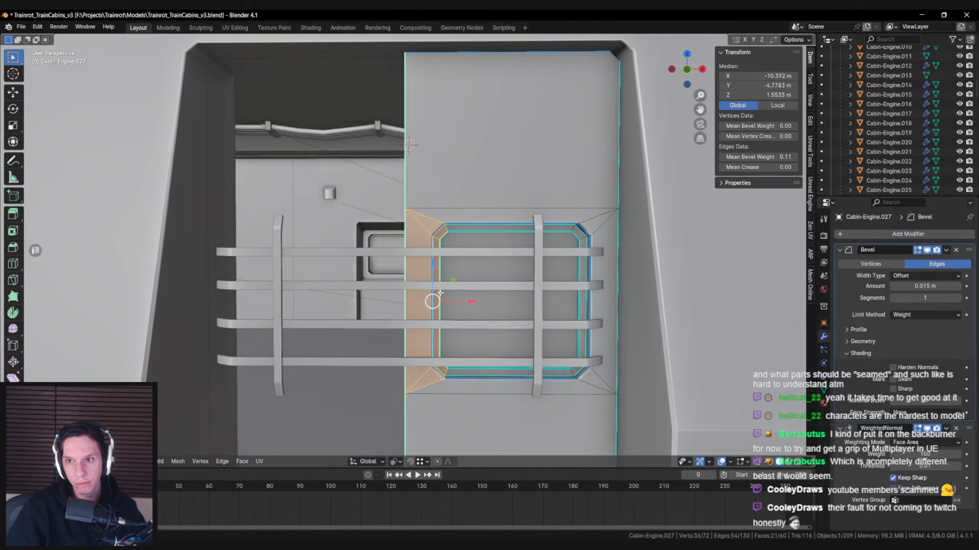
middle_click_drag(428, 295, 393, 271)
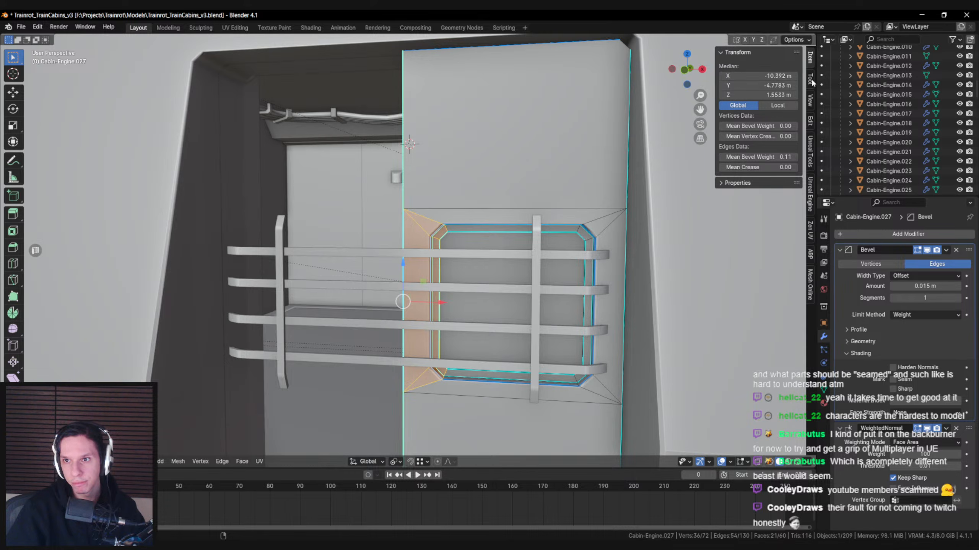
left_click(810, 101)
left_click(810, 79)
left_click(810, 58)
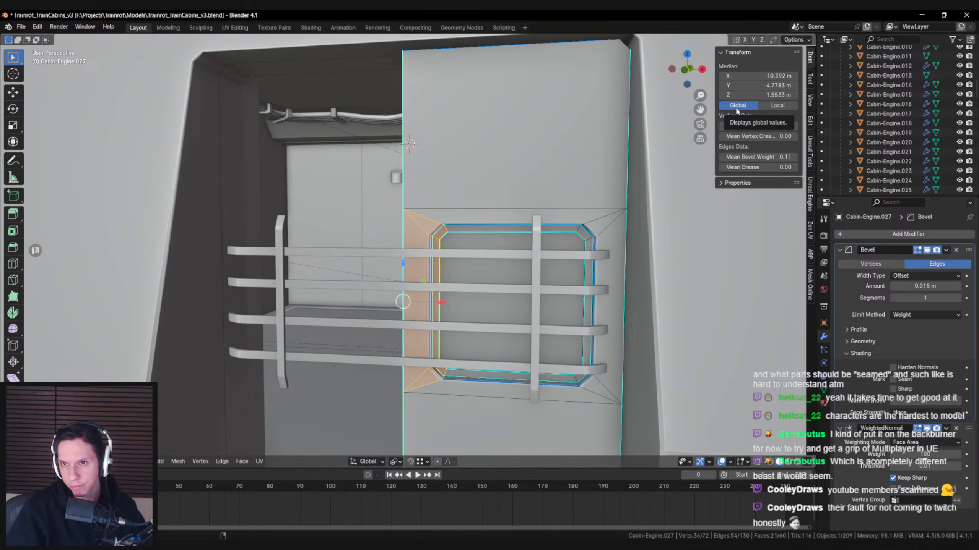
left_click(810, 80)
left_click(811, 97)
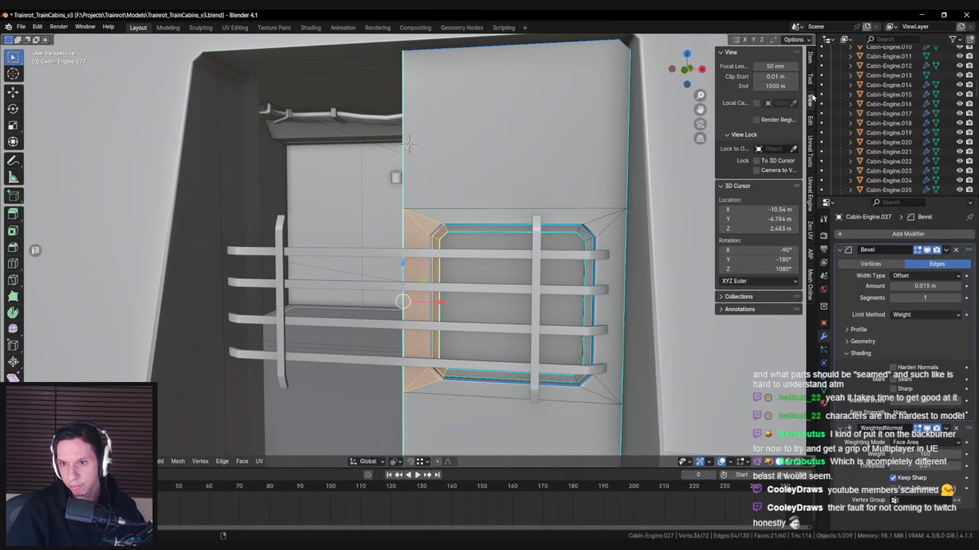
middle_click_drag(432, 232, 422, 240)
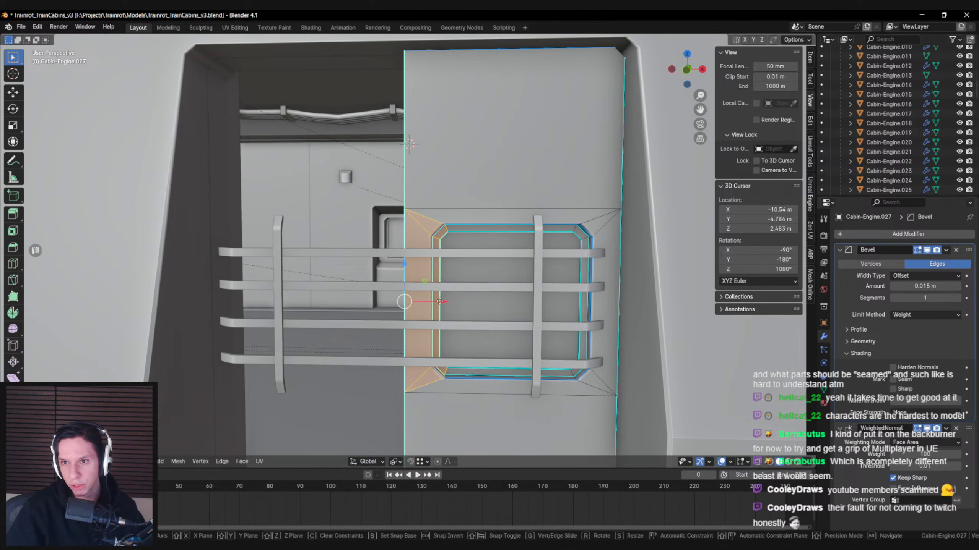
- Try shifting the left-half selection along X, undo the move, and look through the mesh transform commands
left_click_drag(440, 302, 454, 302)
key("ctrl+z")
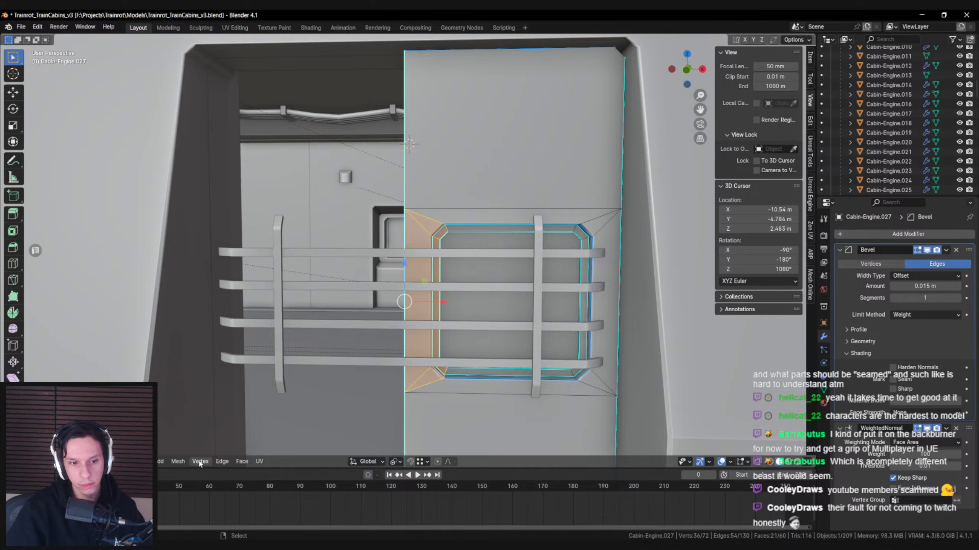
left_click(138, 462)
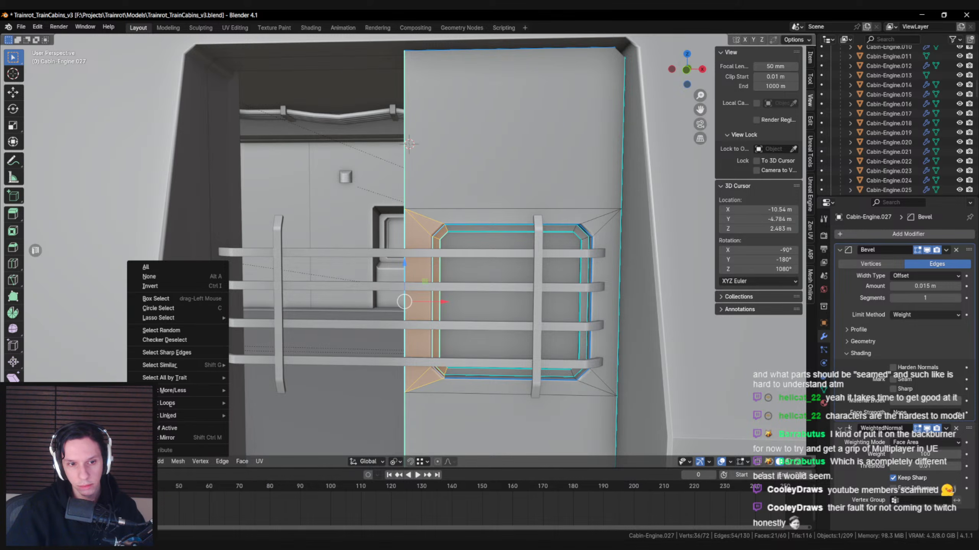
left_click(178, 462)
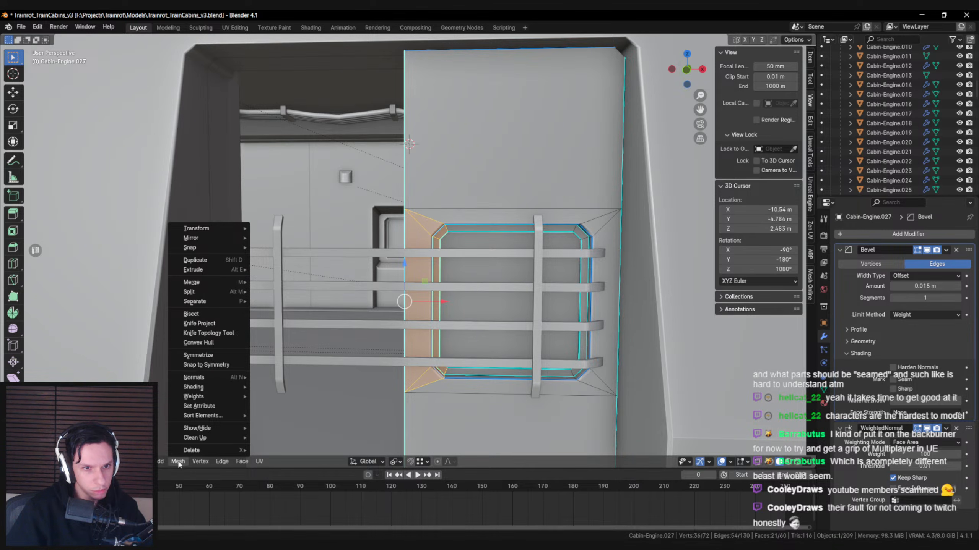
mouse_move(211, 230)
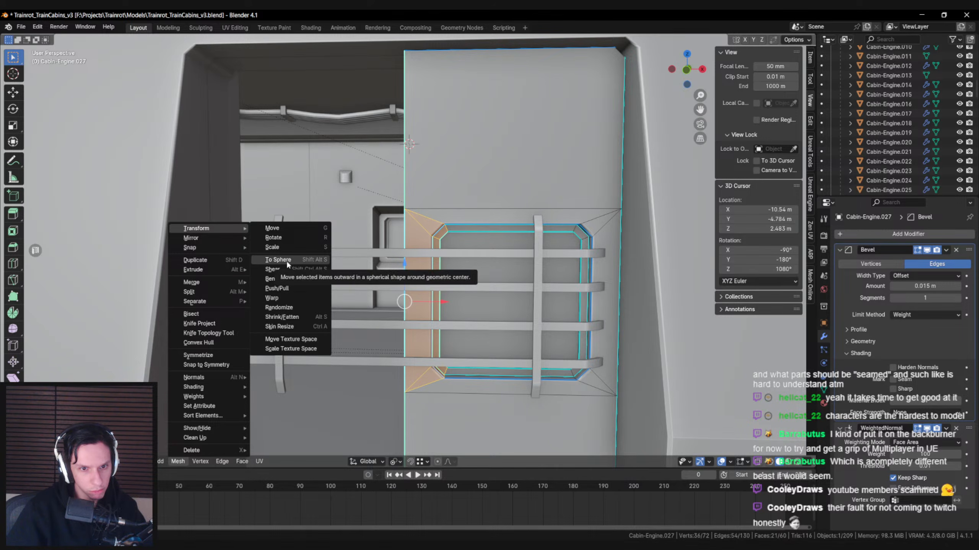
middle_click_drag(468, 219, 492, 255)
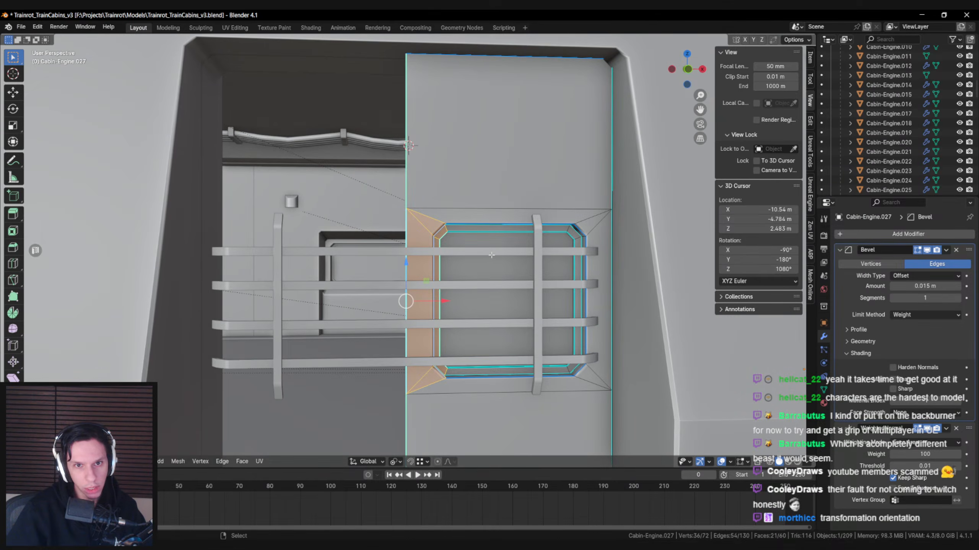
- Try aligning the left-half selection with the 3D cursor along X in front view and check the snapping options
key("KP_1")
scroll(491, 255, "up", 4)
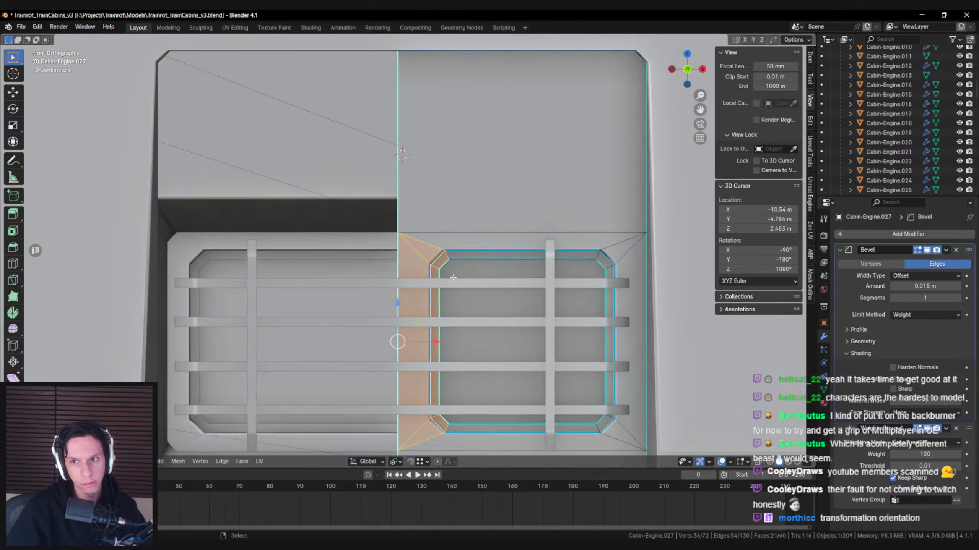
key("g")
key("x")
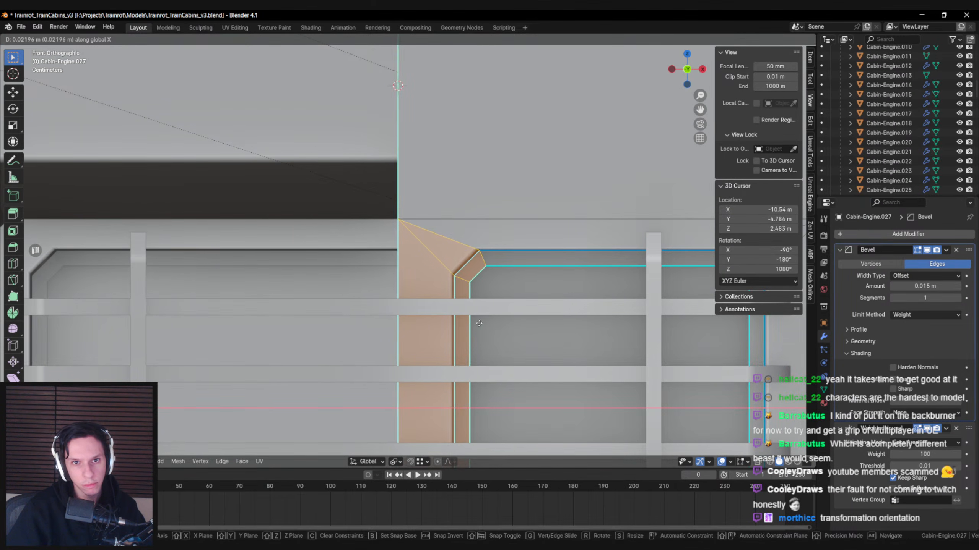
left_click(420, 365)
left_click(423, 462)
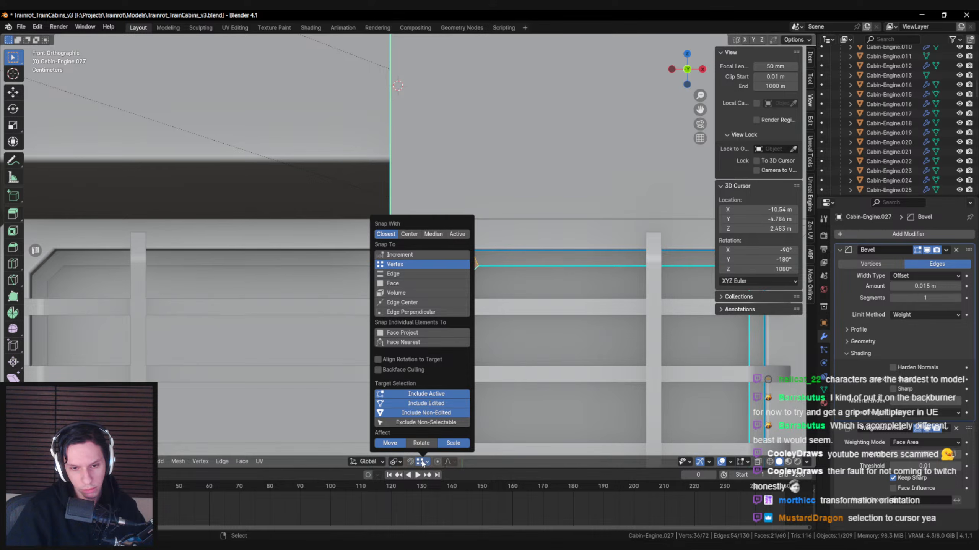
scroll(387, 320, "down", 4)
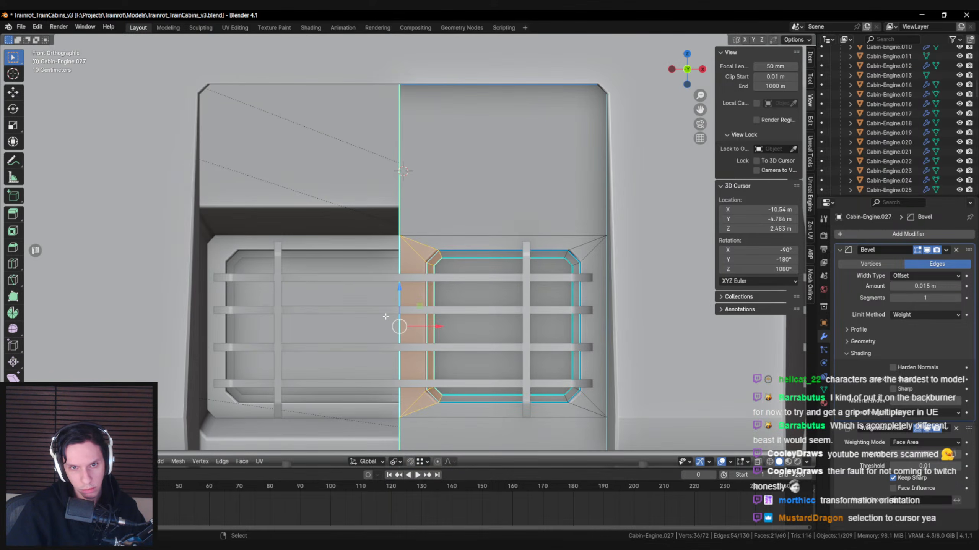
scroll(385, 317, "up", 1)
- Try snapping the left-half selection to the 3D cursor and undo the result
key("shift+s")
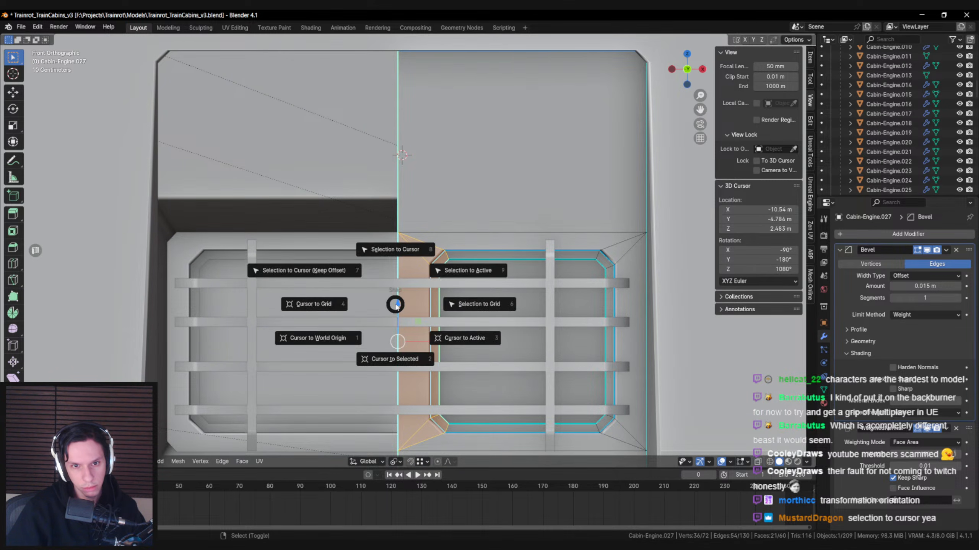
left_click(397, 241)
middle_click_drag(396, 242, 417, 266)
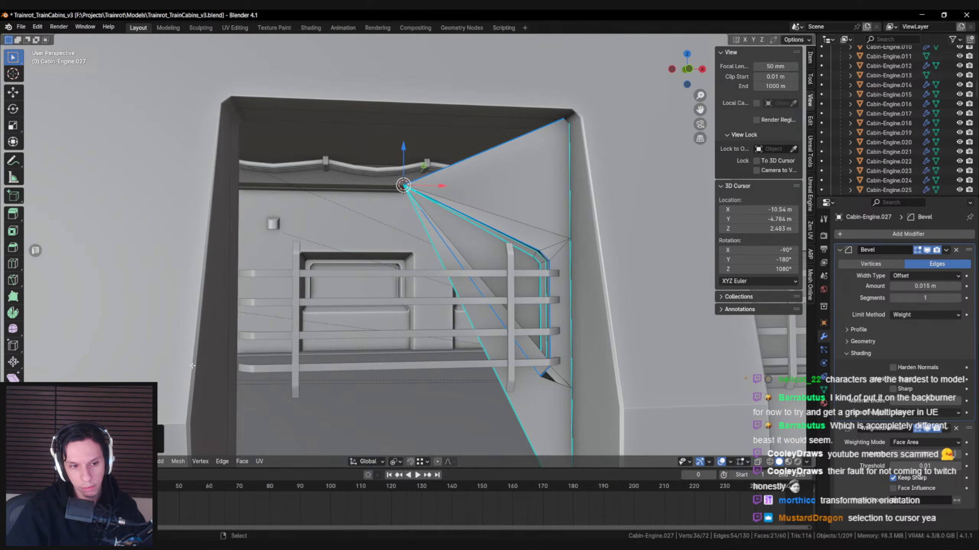
left_click(86, 445)
middle_click_drag(234, 385, 385, 324)
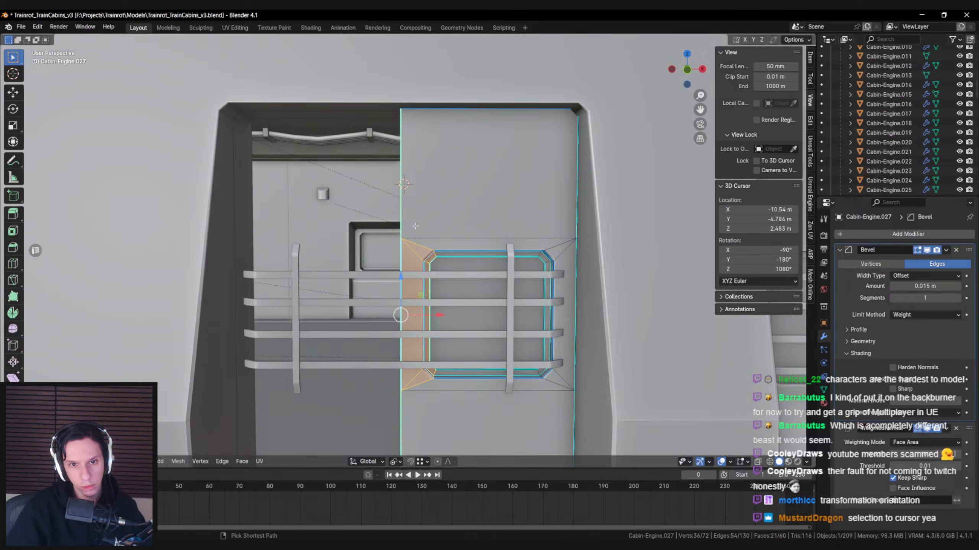
- Undo the shift of the panel's left half toward the middle
key("ctrl+z")
key("ctrl+z")
key("ctrl+z")
key("ctrl+z")
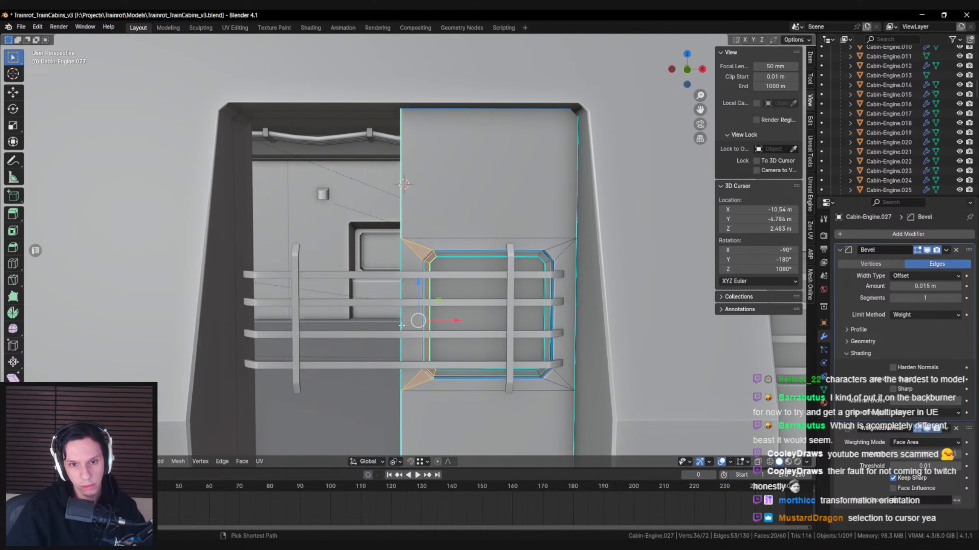
- Add a centred vertical loop cut through the window pane and snap the 3D cursor to it
middle_click_drag(408, 270, 410, 263, "shift")
key("alt+a")
key("ctrl+r")
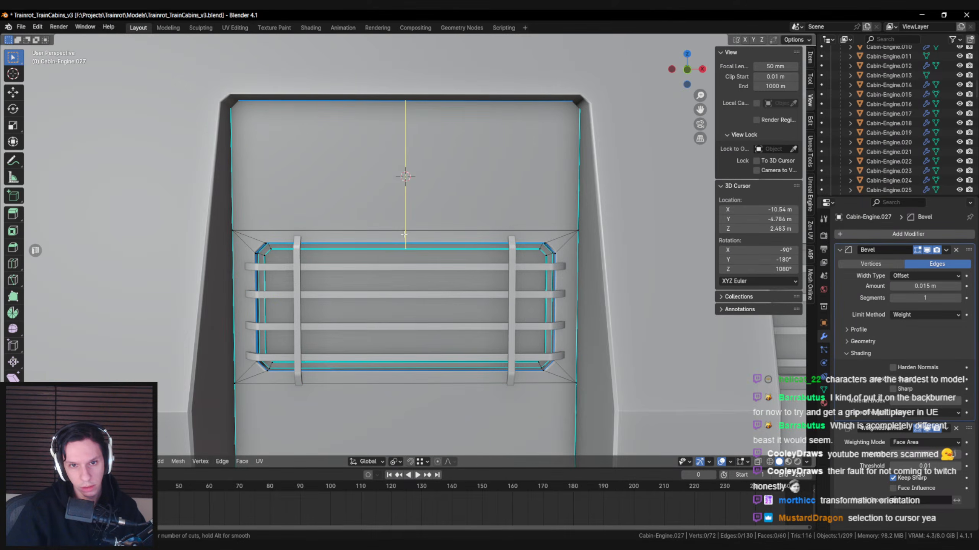
left_click(408, 359)
right_click(408, 359)
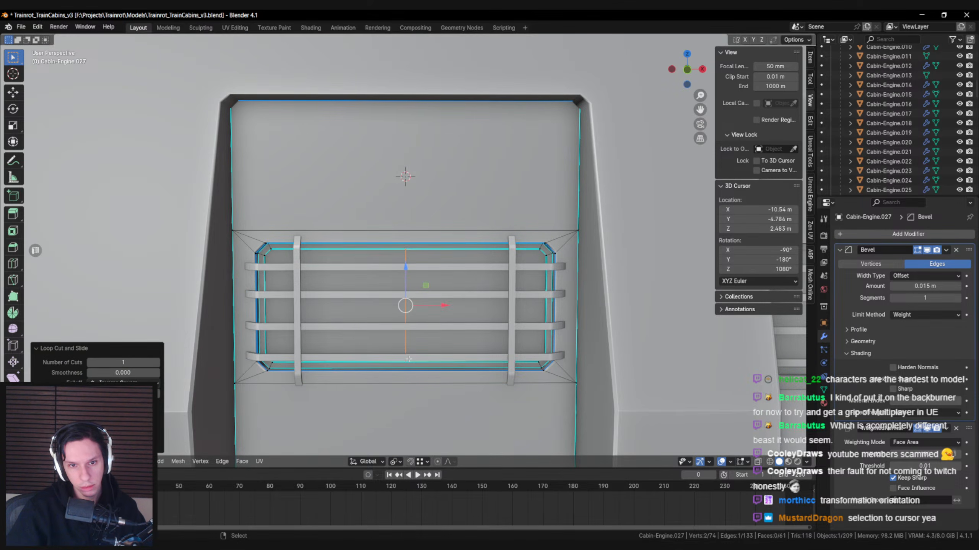
key("shift+s")
left_click(443, 366)
- Check the global median coordinates of the left window frame face and the pane's right-half face
middle_click_drag(408, 359, 316, 244)
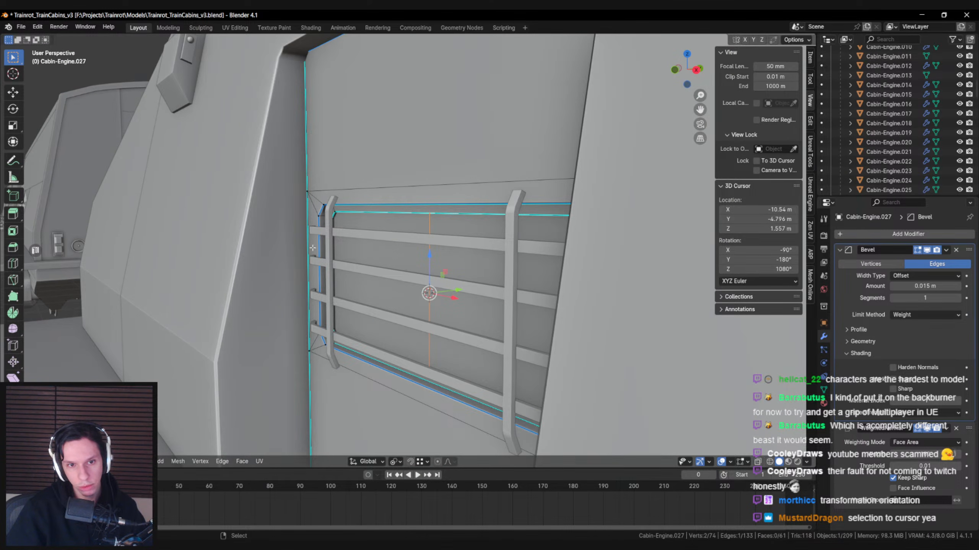
left_click(313, 245)
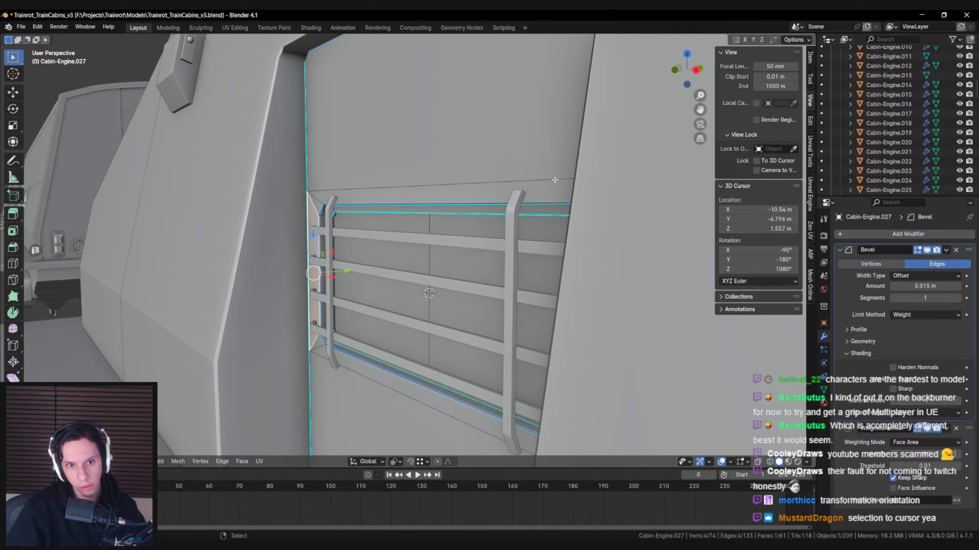
left_click(810, 60)
left_click(451, 265)
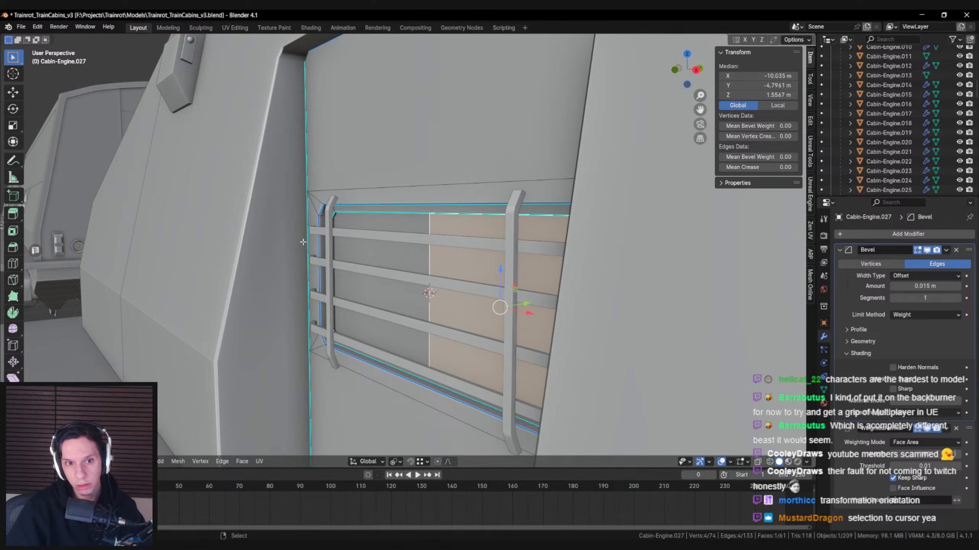
- Copy the left frame face's global median Y and set the 3D cursor's Y location to that value, -4.88345 m
left_click(312, 251)
middle_click_drag(347, 250, 443, 243)
double_click(749, 85)
key("ctrl+c")
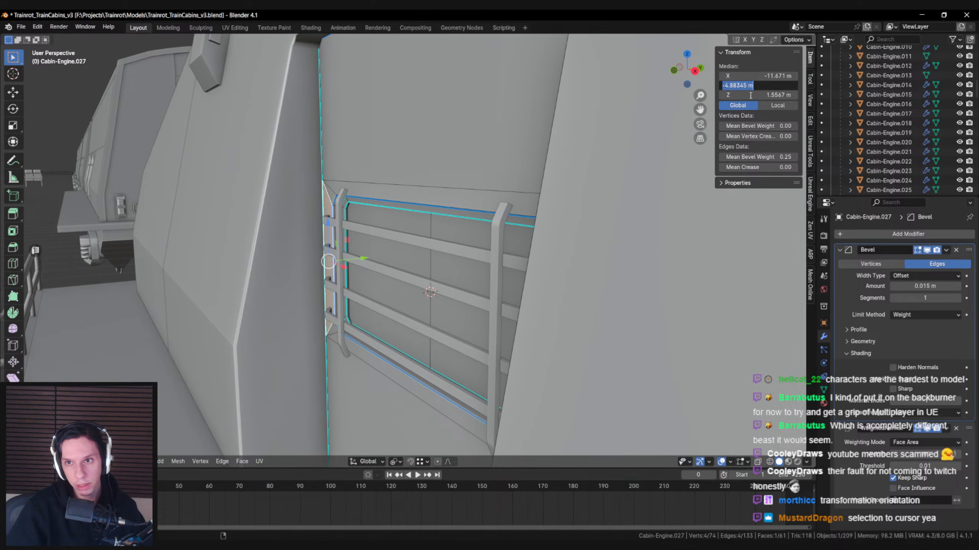
key("Return")
middle_click_drag(414, 301, 444, 300)
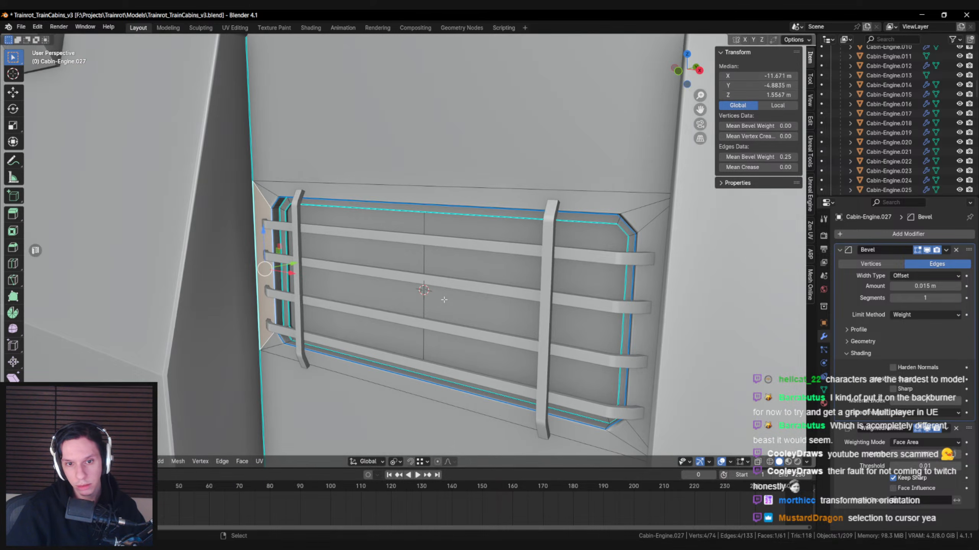
left_click(811, 100)
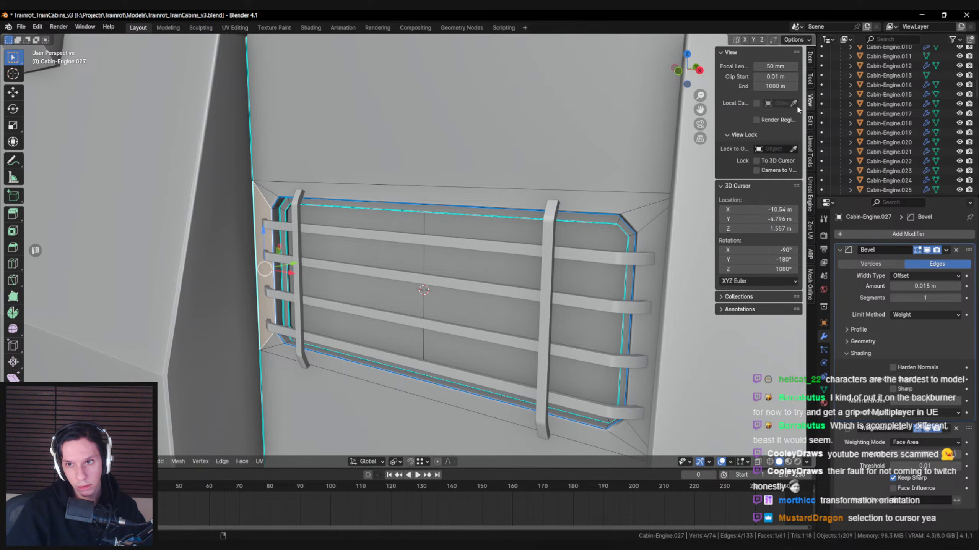
left_click(766, 219)
key("ctrl+v")
key("Return")
- Dissolve the vertical centre edge running through the window pane
middle_click_drag(393, 273, 424, 272)
key("2")
left_click(416, 255)
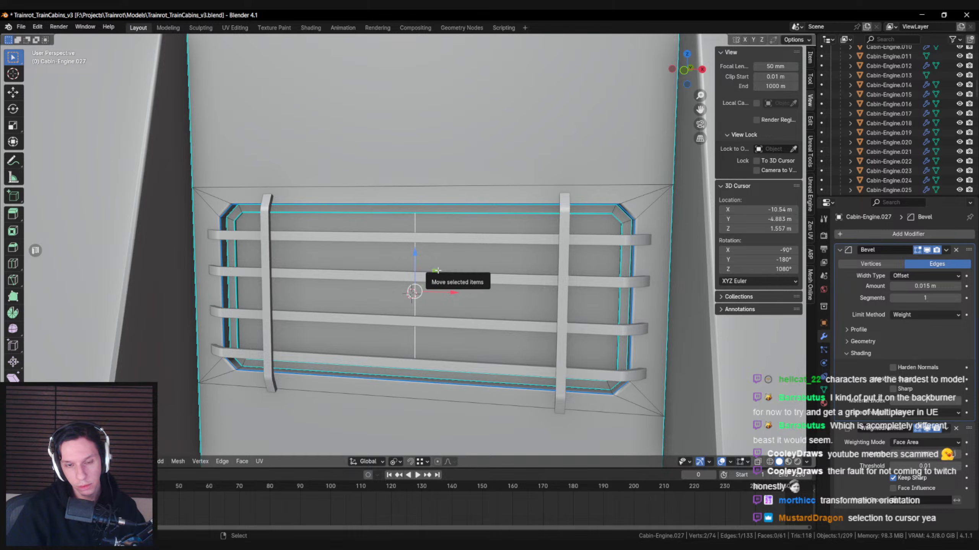
key("x")
left_click(466, 300)
middle_click_drag(328, 291, 347, 292)
- Select the panel's left-half vertices with an outer-edge vertex active and snap them to the 3D cursor, keeping their offsets
key("1")
left_click(302, 242)
scroll(302, 242, "down", 5)
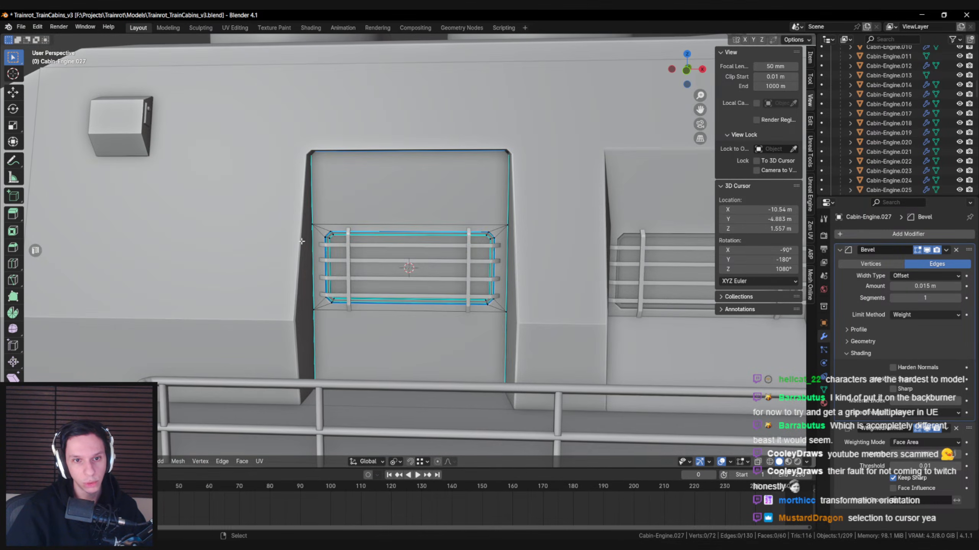
key("alt+z")
left_click_drag(306, 220, 341, 320)
key("alt+z")
scroll(261, 275, "up", 2)
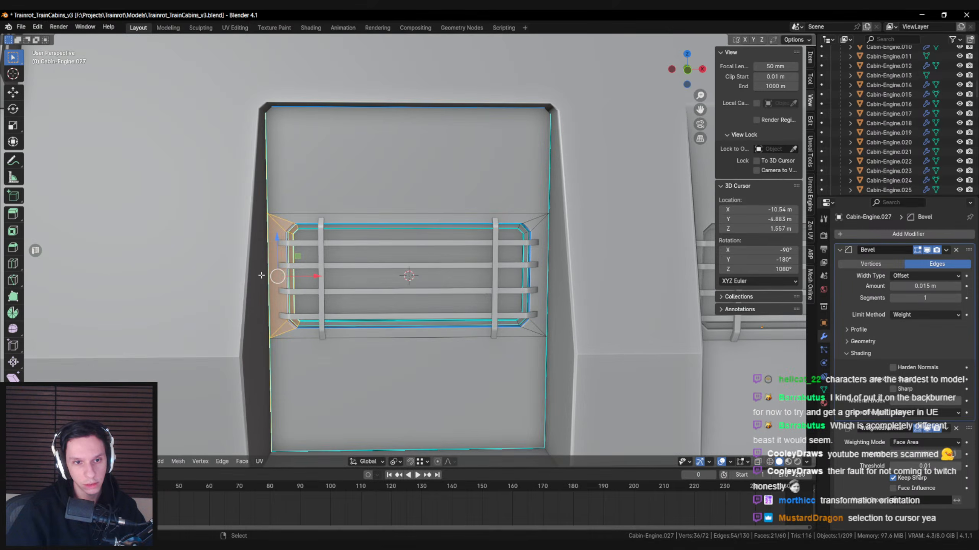
left_click(268, 276, "shift")
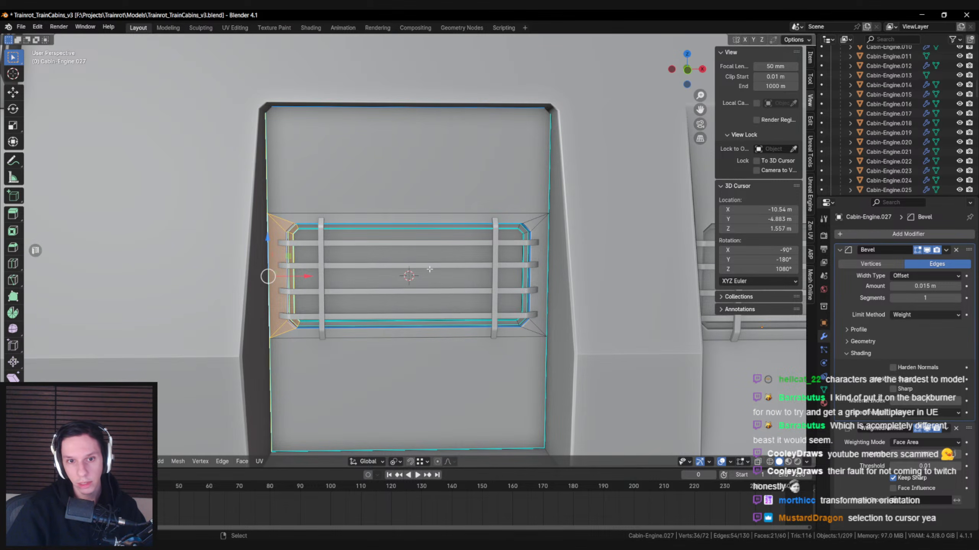
key("shift+s")
left_click(425, 202)
middle_click_drag(426, 262, 422, 254)
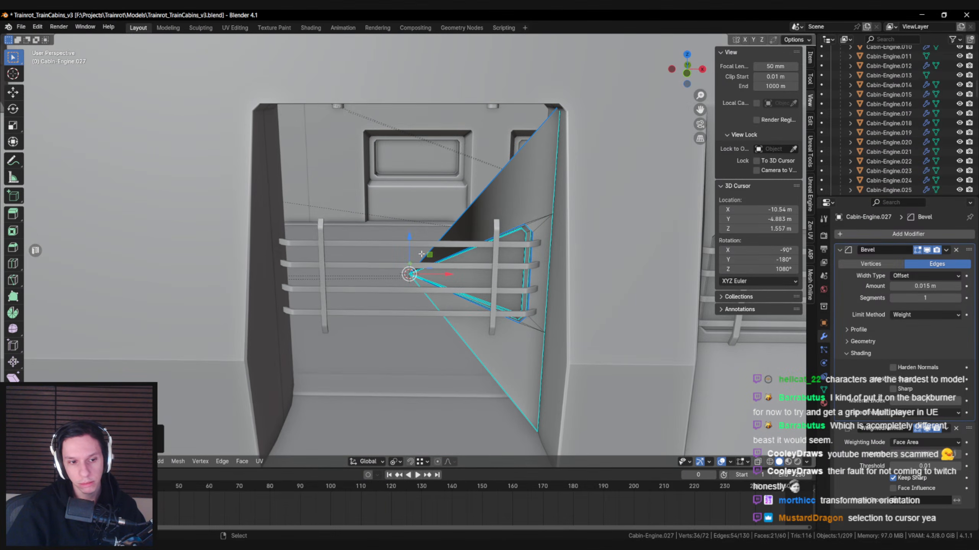
left_click(85, 445)
- Inspect the repositioned left half of the panel within the cabin opening
middle_click_drag(405, 315, 410, 286)
scroll(408, 299, "up", 2)
scroll(414, 300, "down", 4)
scroll(442, 299, "up", 3)
scroll(422, 291, "down", 4)
scroll(411, 285, "up", 3)
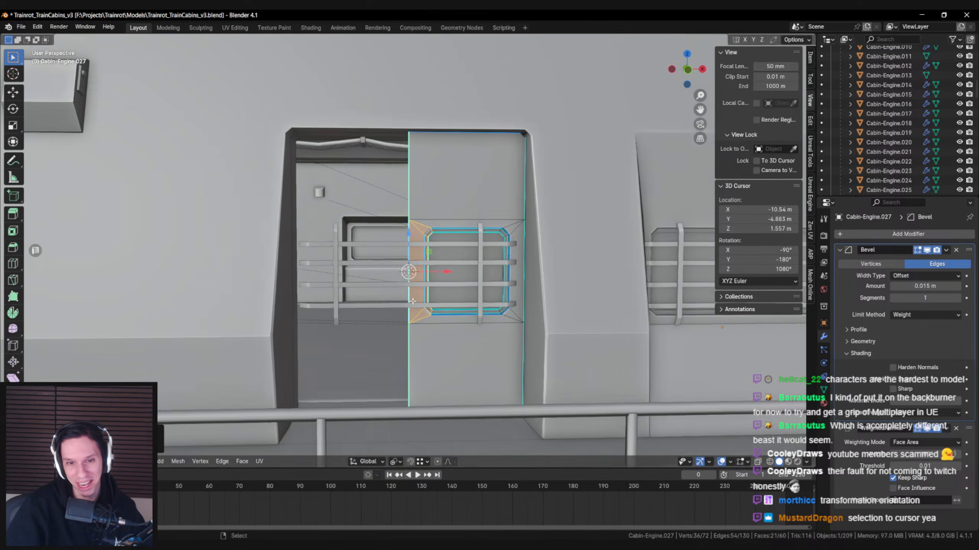
key("Tab")
scroll(411, 285, "down", 4)
scroll(421, 291, "up", 2)
key("Tab")
scroll(411, 266, "up", 4)
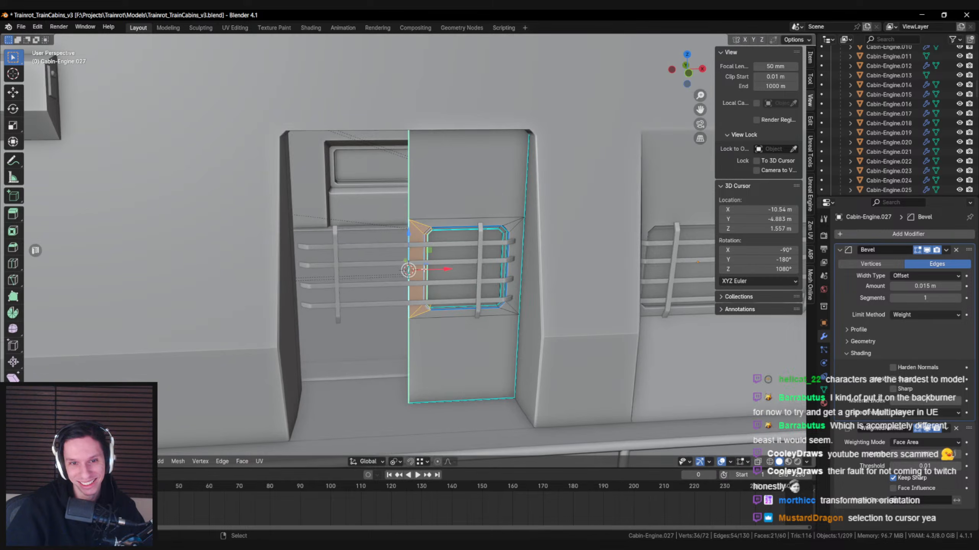
- Snap the 3D cursor to the panel's vertical edge at the middle of the opening and set the object's origin there
left_click(411, 258)
key("shift+s")
left_click(450, 355)
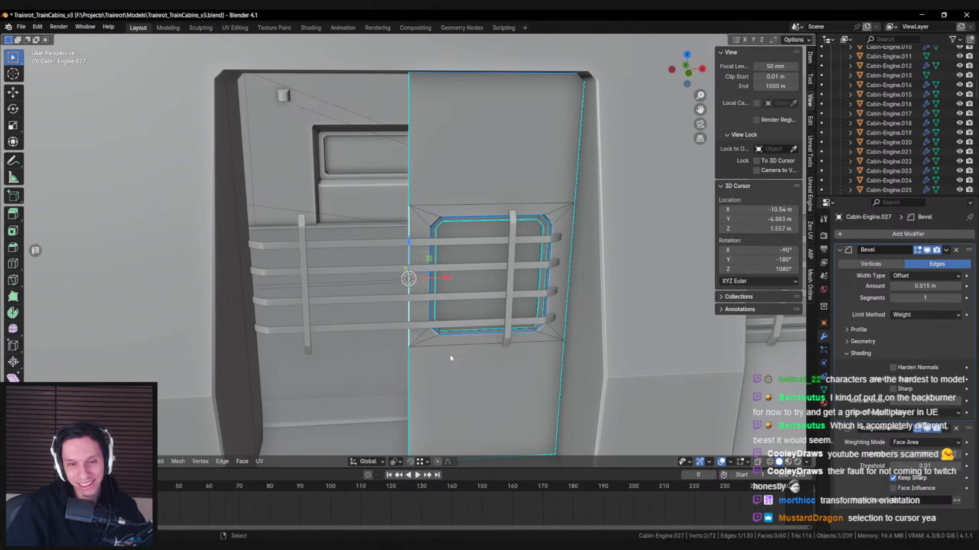
key("Tab")
right_click(447, 365)
mouse_move(448, 372)
left_click(509, 414)
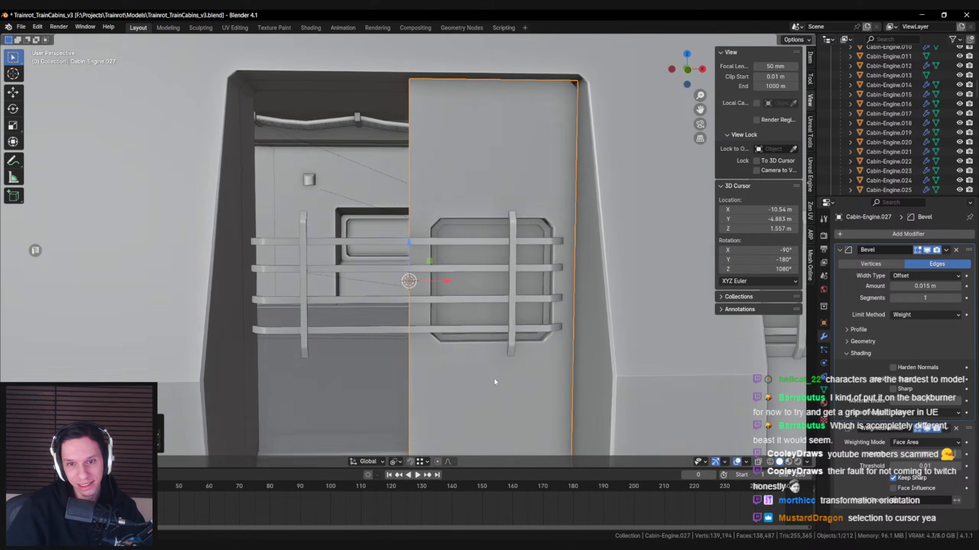
- Delete the guard bars in front of the panel's window
scroll(495, 380, "down", 4)
key("Tab")
scroll(482, 362, "up", 2)
key("alt+z")
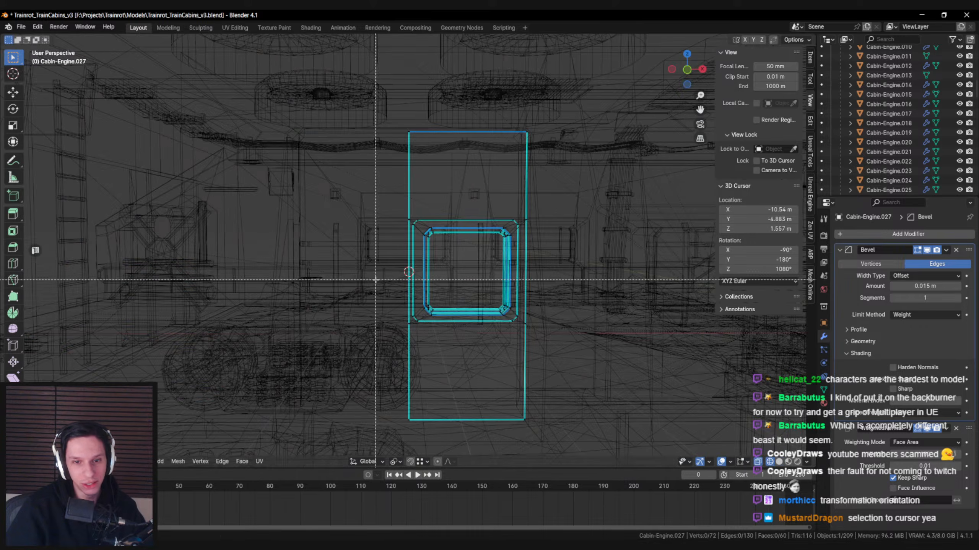
key("l")
key("alt+z")
middle_click_drag(443, 316, 470, 282)
key("Tab")
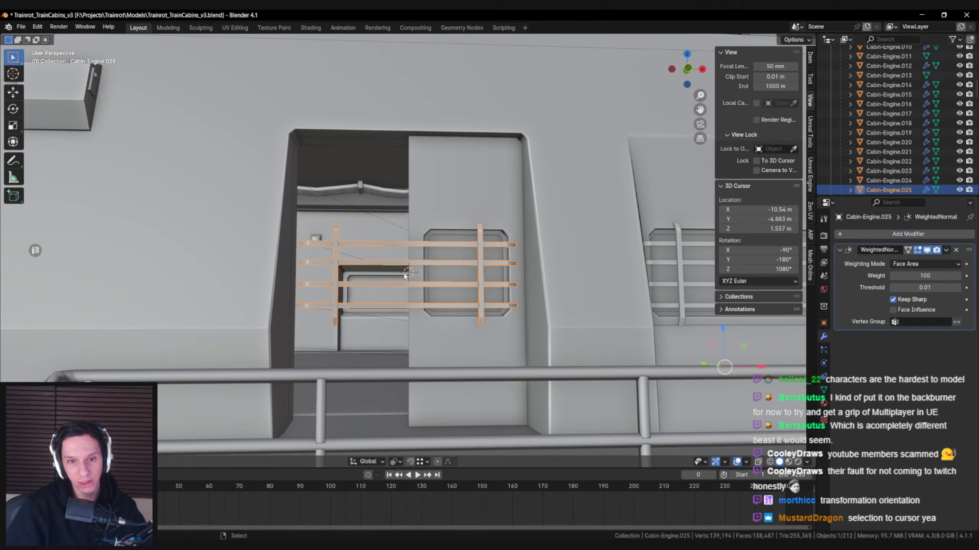
scroll(429, 313, "down", 3)
key("Delete")
scroll(428, 317, "down", 3)
middle_click_drag(468, 328, 447, 328)
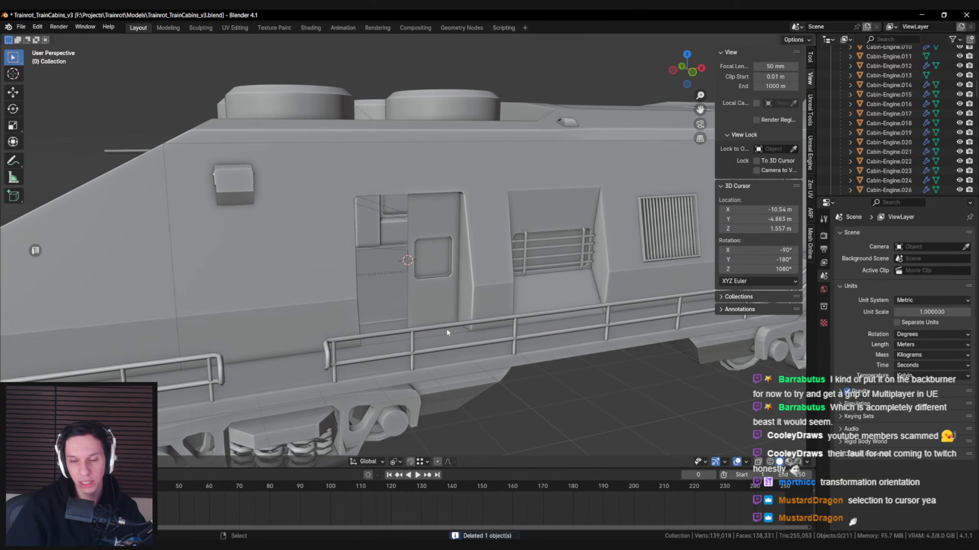
- Move the lower edge geometry of the panel's window upward to make the window shorter
left_click(447, 330)
scroll(446, 330, "up", 3)
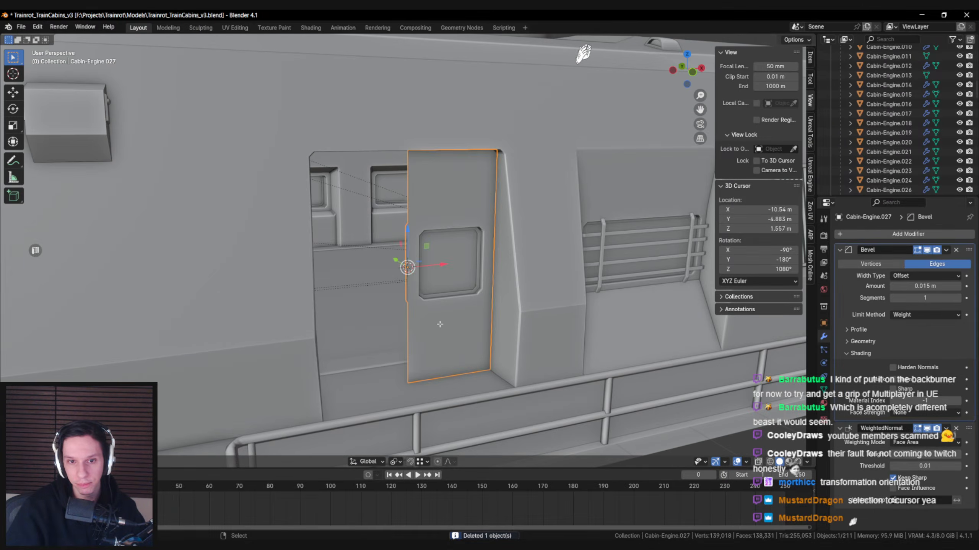
key("Tab")
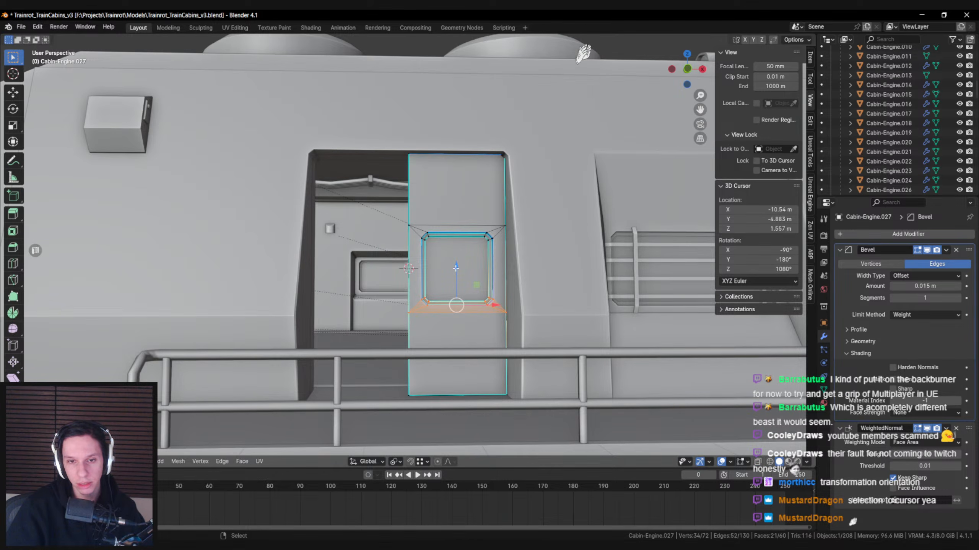
left_click_drag(455, 268, 451, 246)
middle_click_drag(451, 247, 478, 293)
key("Tab")
scroll(461, 266, "down", 3)
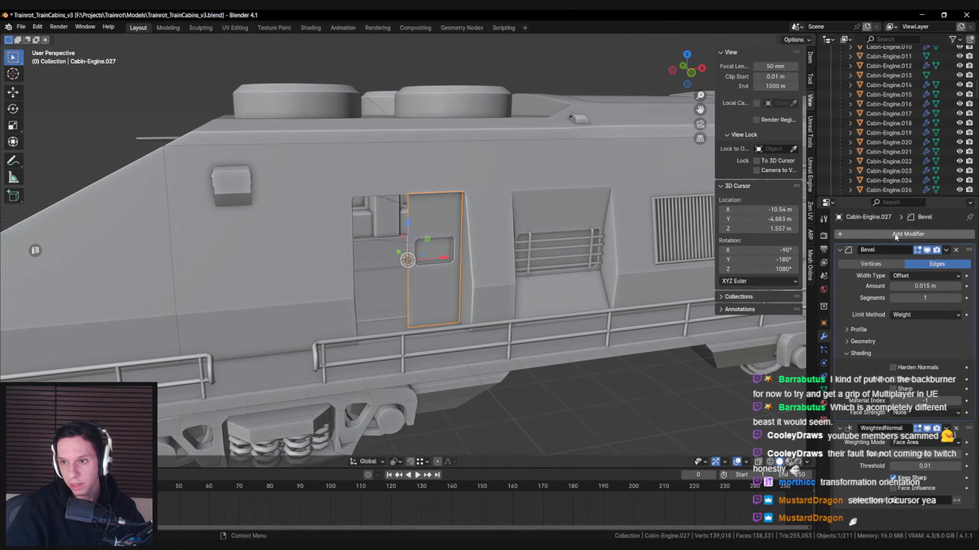
- Add a Mirror modifier on the X axis to the panel and place it above the Bevel modifier
left_click(908, 234)
left_click(790, 280)
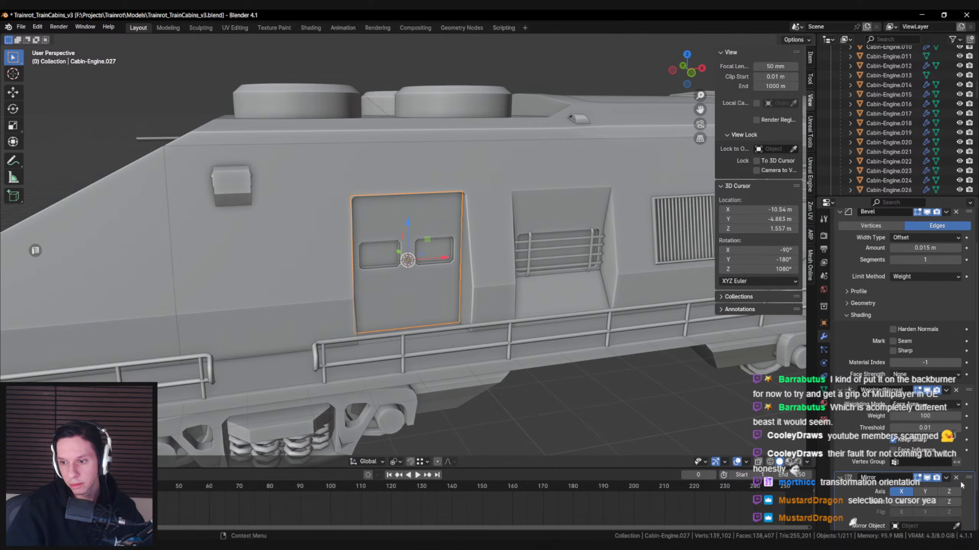
left_click_drag(968, 515, 967, 251)
scroll(520, 259, "down", 3)
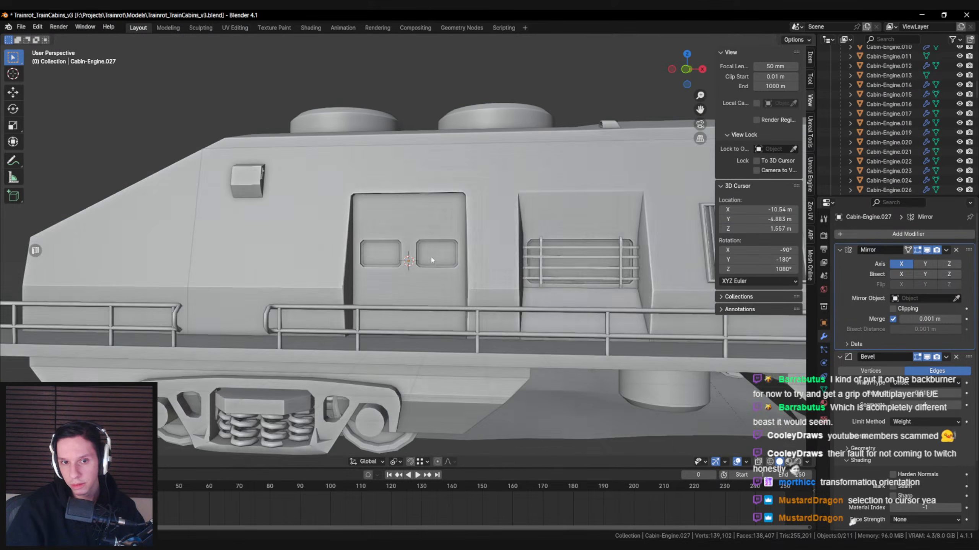
- Inspect the mirrored panel from outside and inside the cabin and save the file
middle_click_drag(520, 260, 508, 327)
right_click(446, 277, "shift")
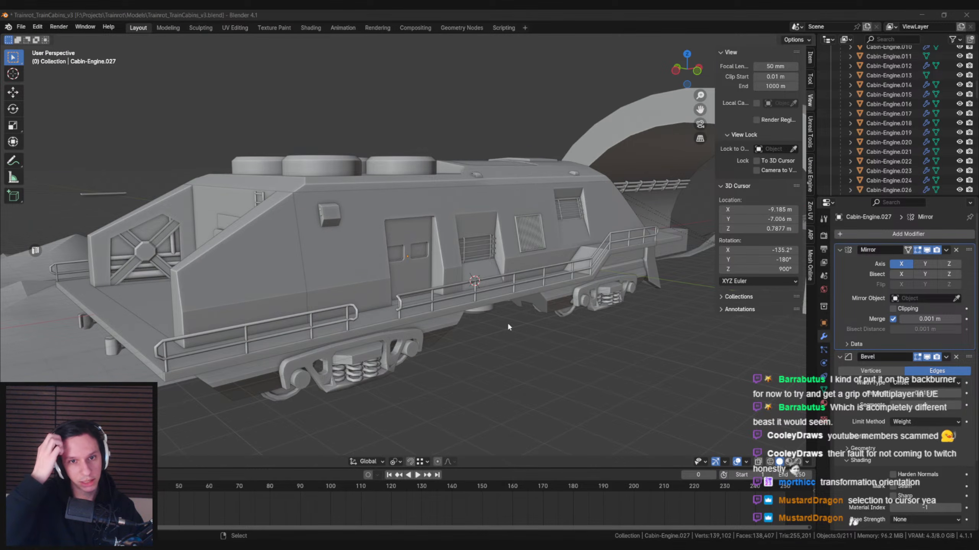
key("Tab")
key("KP_Decimal")
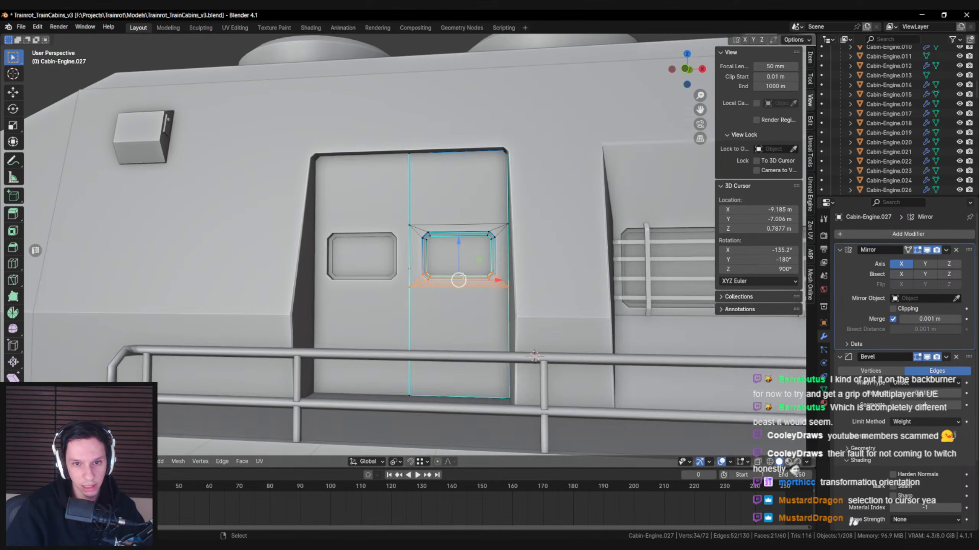
key("Tab")
scroll(498, 265, "down", 5)
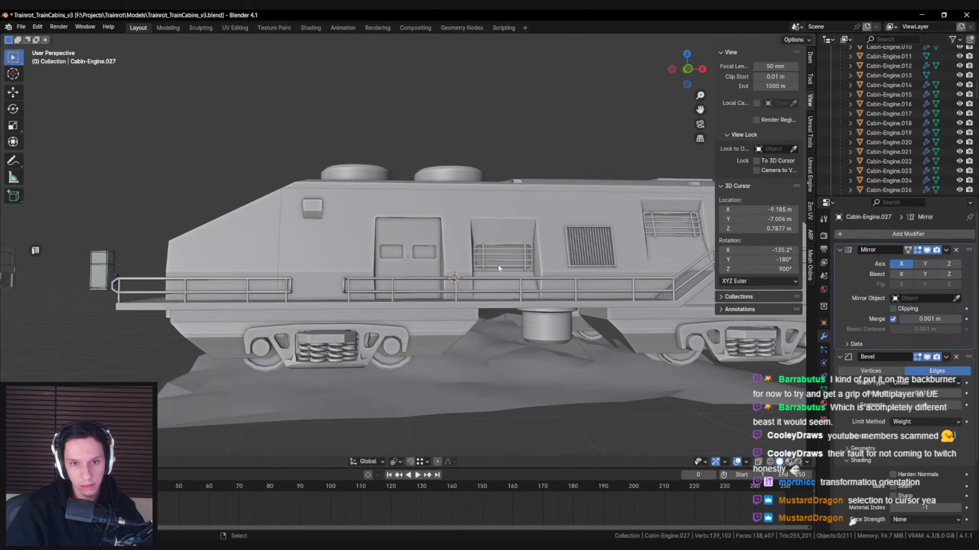
middle_click_drag(499, 265, 570, 286)
scroll(570, 286, "up", 5)
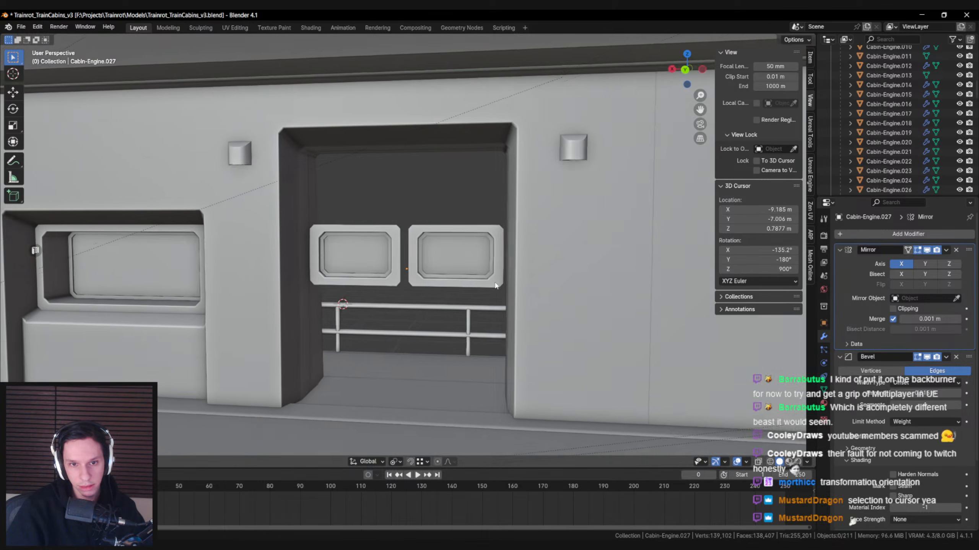
middle_click_drag(496, 286, 439, 306)
scroll(404, 288, "down", 8)
scroll(439, 306, "up", 5)
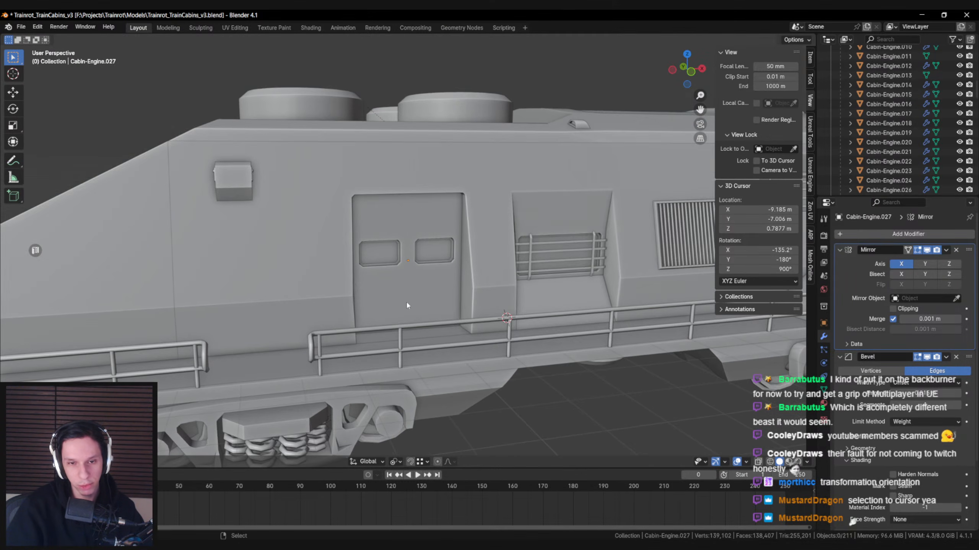
key("ctrl+s")
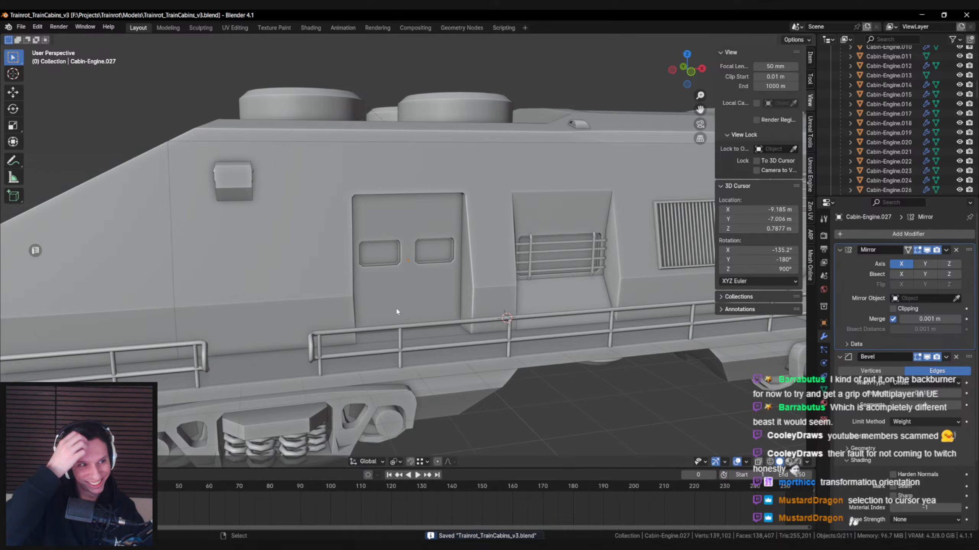
- Enable Clipping on the panel's Mirror modifier while editing its mesh from inside the cabin
scroll(397, 312, "up", 4)
left_click(390, 291)
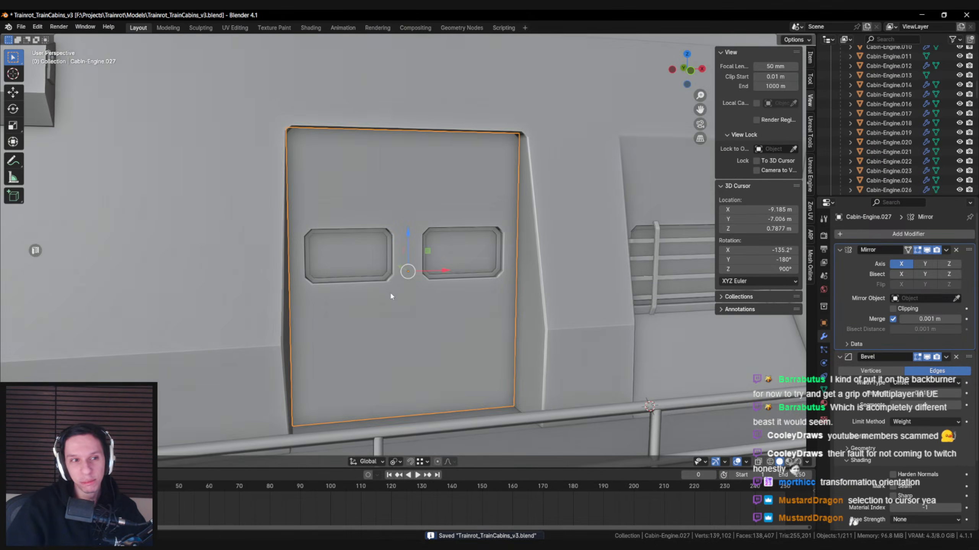
scroll(395, 283, "down", 2)
key("Tab")
scroll(401, 301, "up", 4)
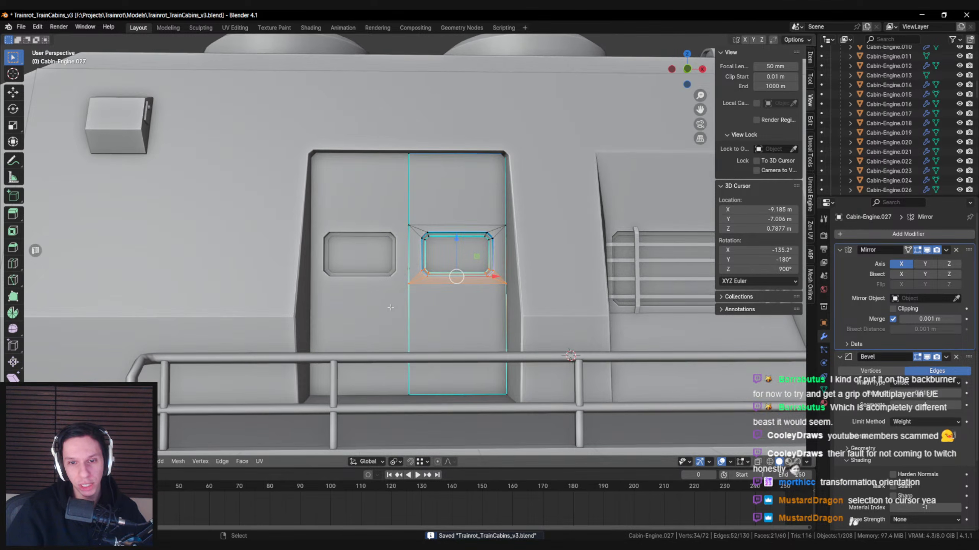
middle_click_drag(414, 309, 472, 274)
scroll(477, 247, "up", 2)
key("a")
key("alt+a")
left_click(457, 256, "alt")
left_click(892, 309)
key("alt+a")
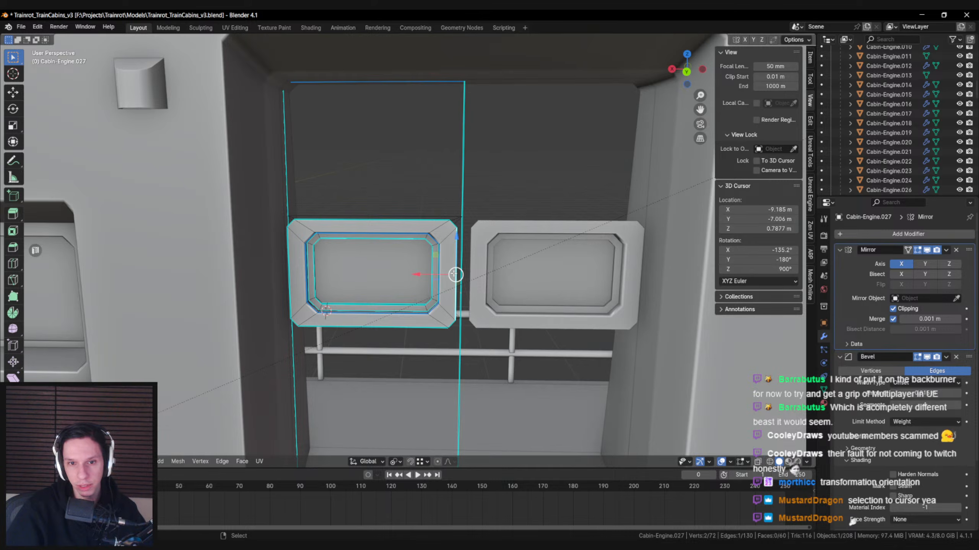
- Extrude the interior window frame's side edges nearest the mirror centre until they join the mirrored frame
scroll(452, 224, "up", 1)
left_click(462, 221, "shift")
left_click(462, 341, "shift")
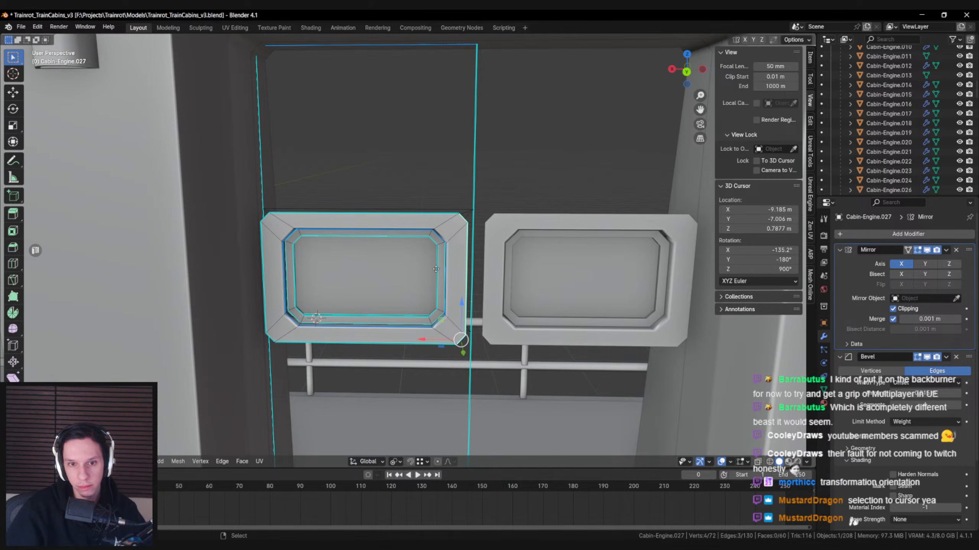
key("e")
right_click(437, 269)
left_click_drag(451, 338, 514, 352)
key("ctrl+z")
key("alt+a")
middle_click_drag(436, 227, 441, 228)
- Extrude the interior frame's outer side edges toward the opening's side wall and flatten them along X
left_click(267, 219)
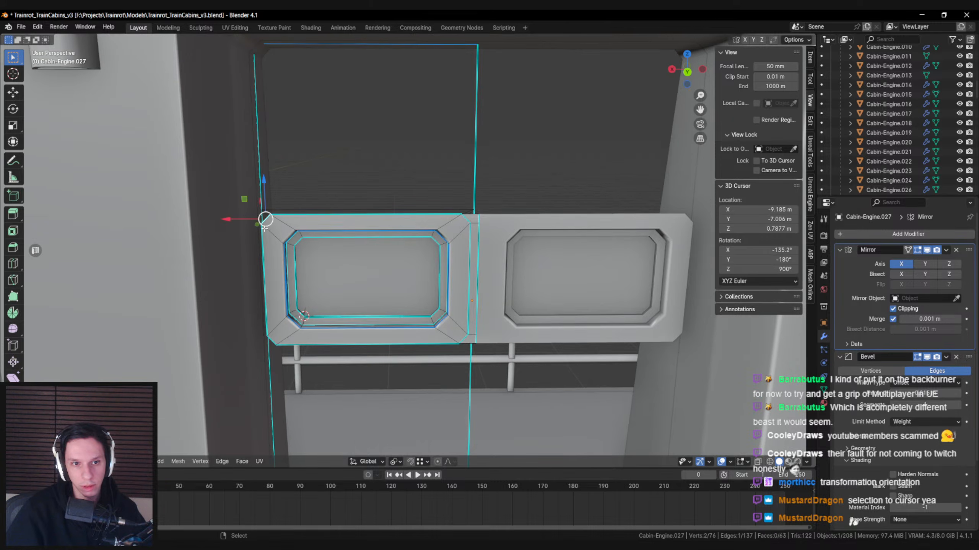
left_click(267, 275, "shift")
left_click(275, 339, "shift")
middle_click_drag(279, 336, 370, 322, "shift")
key("e")
right_click(366, 322)
left_click_drag(346, 321, 338, 321)
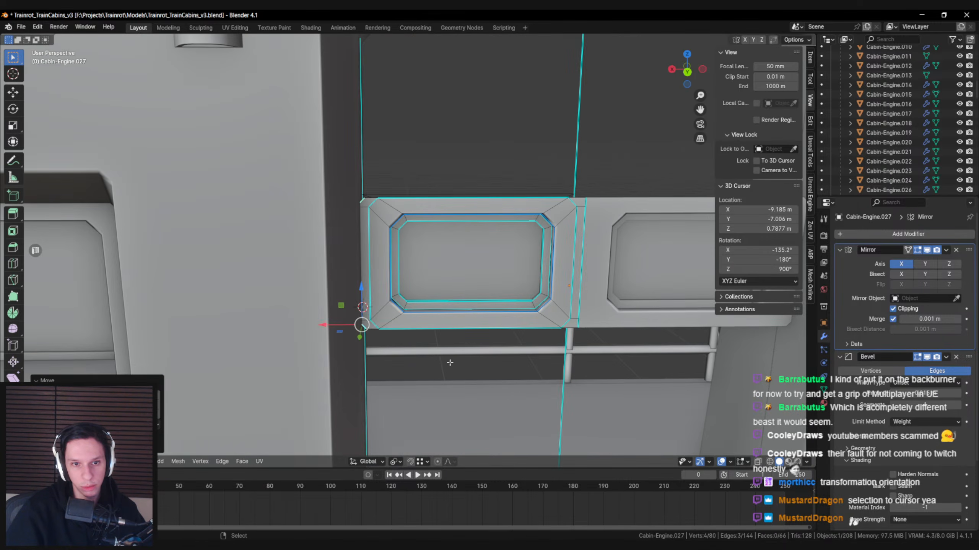
key("s")
key("x")
key("Return")
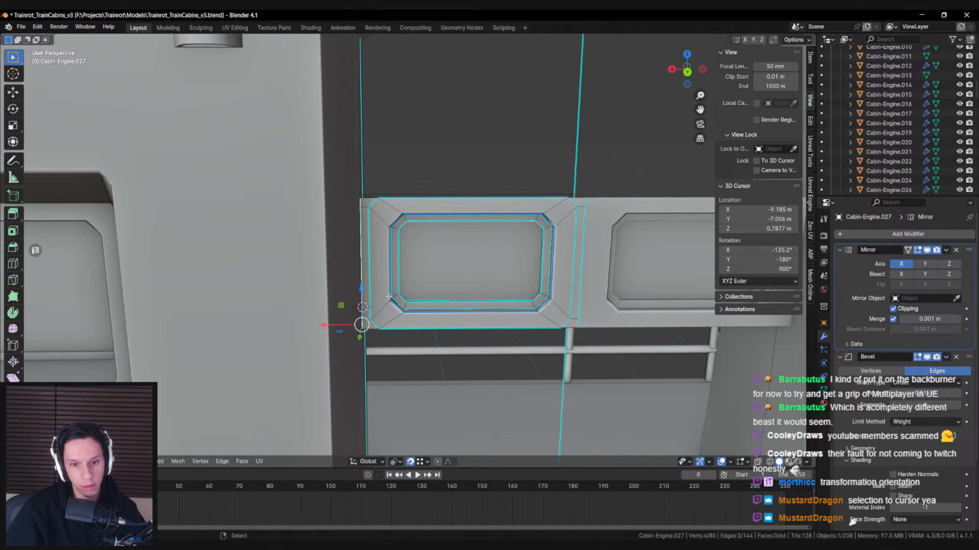
- Change the transform pivot point and move the extruded outer edges along X, snapping them to the panel's side edge
left_click(392, 461)
left_click(409, 407)
key("alt+z")
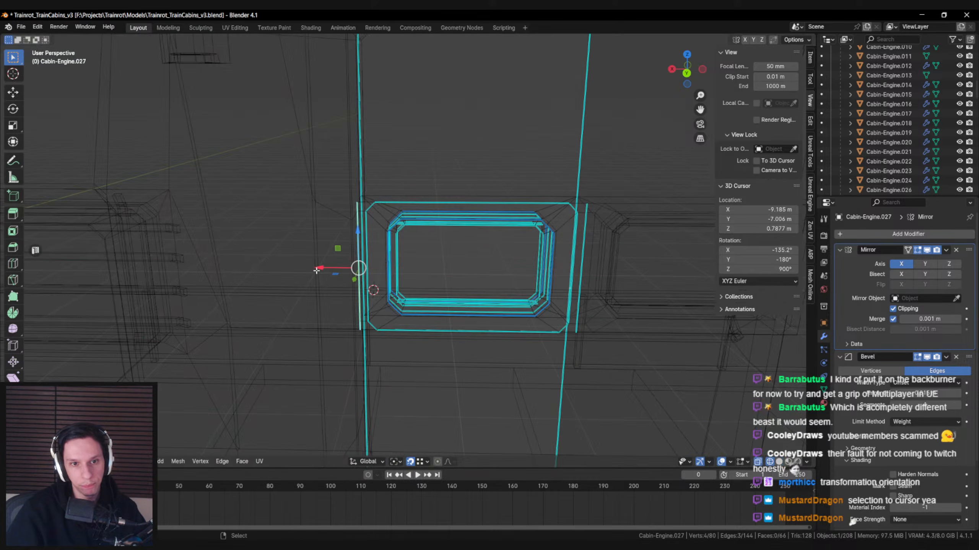
key("g")
key("x")
left_click(357, 190)
key("alt+z")
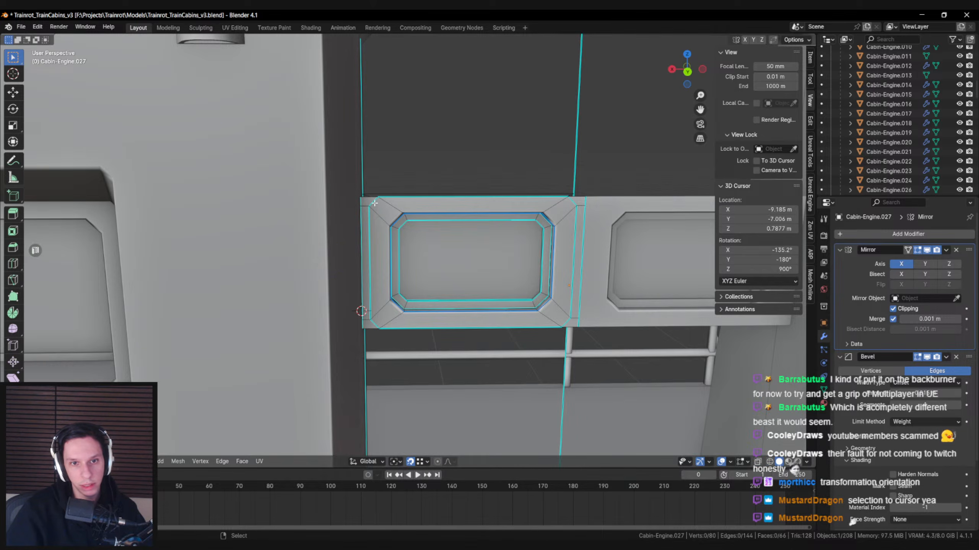
- Clear the sharp marking from the outer edge loop of the interior window frame
left_click(411, 326, "alt+shift")
key("ctrl+z")
left_click(411, 326, "alt+shift")
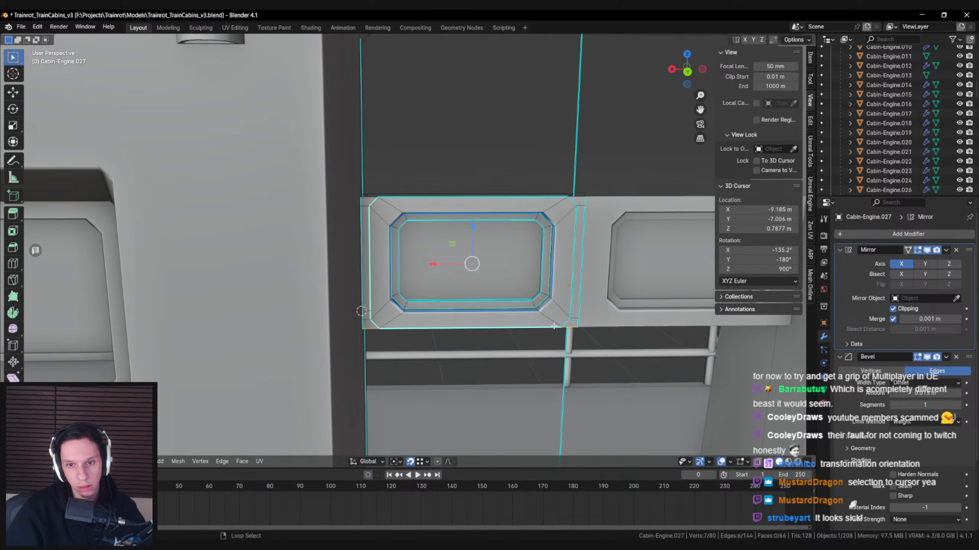
left_click(571, 264, "alt+shift")
left_click(555, 200, "alt+shift")
right_click(559, 237)
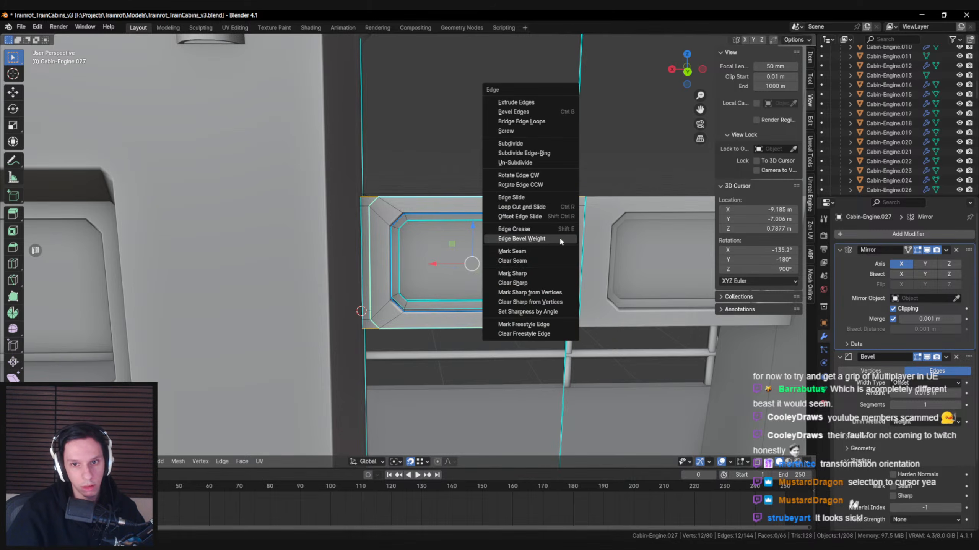
left_click(539, 278)
- Extrude the interior frame's upper edges along Z, snapping them to the panel's top edge
left_click(399, 198, "shift")
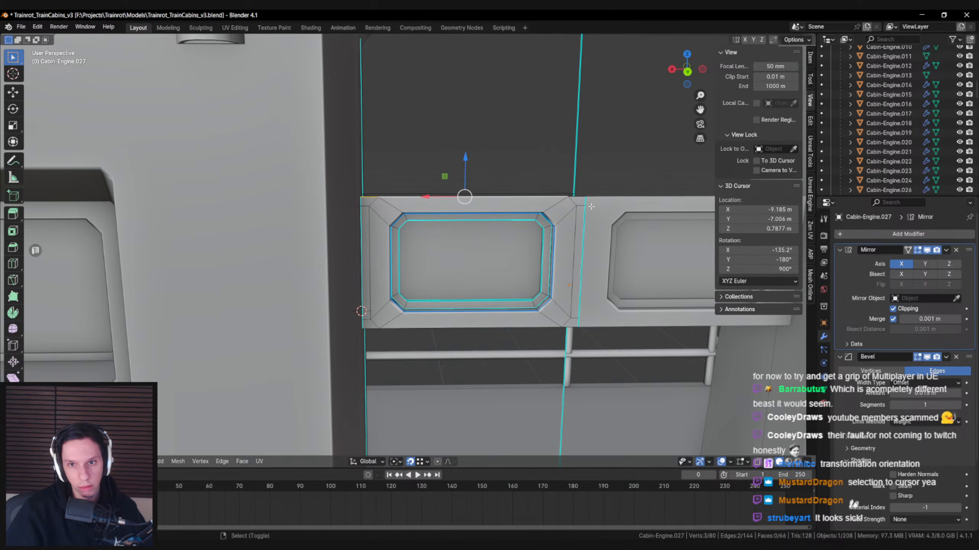
scroll(435, 200, "down", 3)
left_click_drag(410, 211, 352, 150)
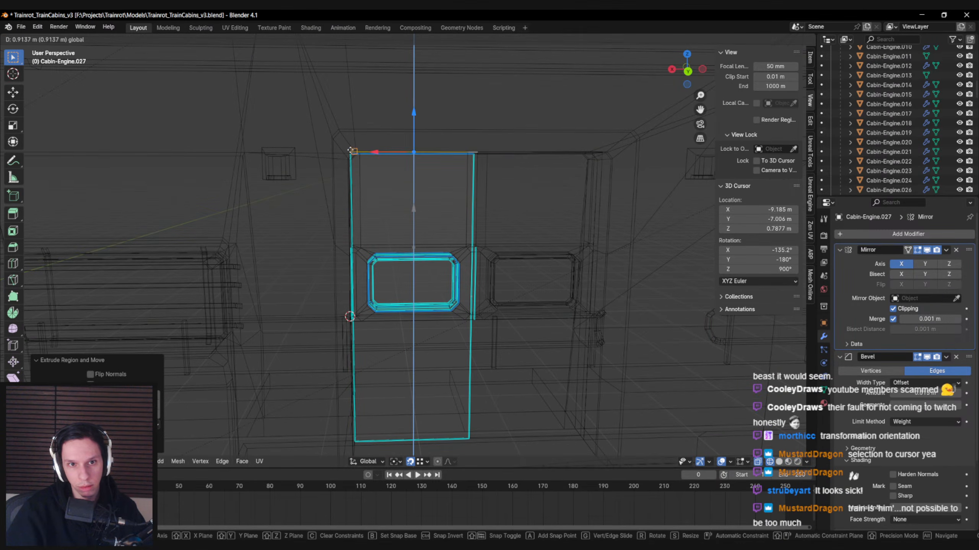
left_click(477, 152)
key("shift+z")
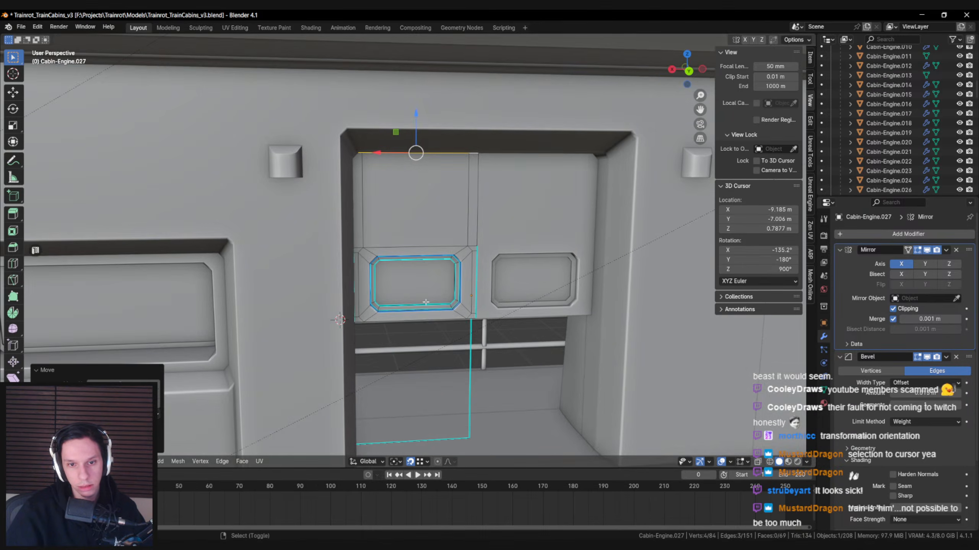
- Extrude the interior frame's lower edges down along Z to the panel's bottom edge
middle_click_drag(409, 232, 409, 154, "shift")
scroll(333, 237, "up", 3)
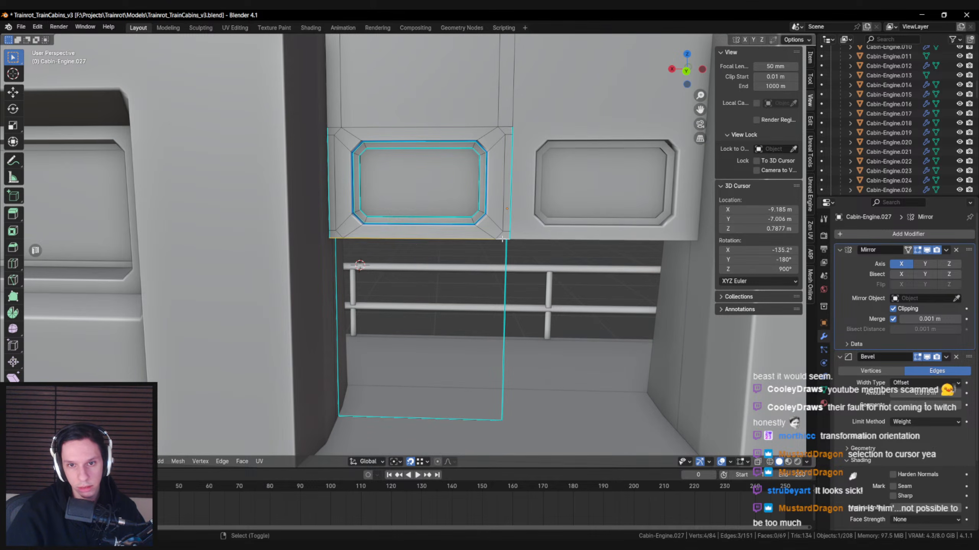
scroll(502, 239, "down", 3)
key("shift+z")
key("e")
key("z")
left_click(488, 391)
key("shift+z")
- Examine the completed interior face of the panel in wireframe and solid shading, then isolated from the cabin
middle_click_drag(489, 391, 362, 420)
key("Tab")
mouse_move(492, 324)
middle_mouse_down()
mouse_move(426, 329)
mouse_move(467, 285)
mouse_move(497, 288)
mouse_move(421, 243)
mouse_move(423, 143)
mouse_move(403, 289)
mouse_move(440, 251)
middle_mouse_up()
key("alt+a")
key("shift+z")
key("shift+z")
right_click(423, 143)
key("Tab")
key("shift+z")
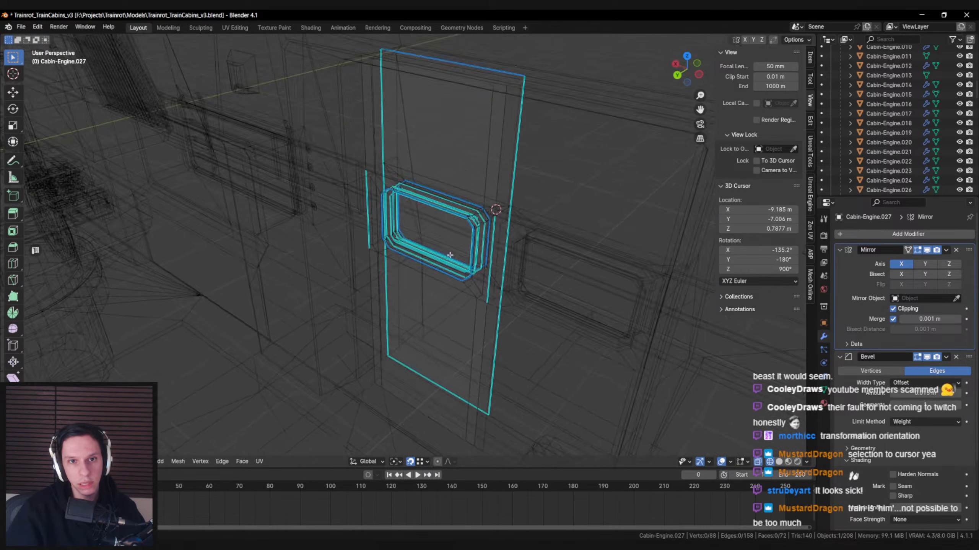
key("shift+z")
scroll(448, 245, "up", 3)
key("KP_Divide")
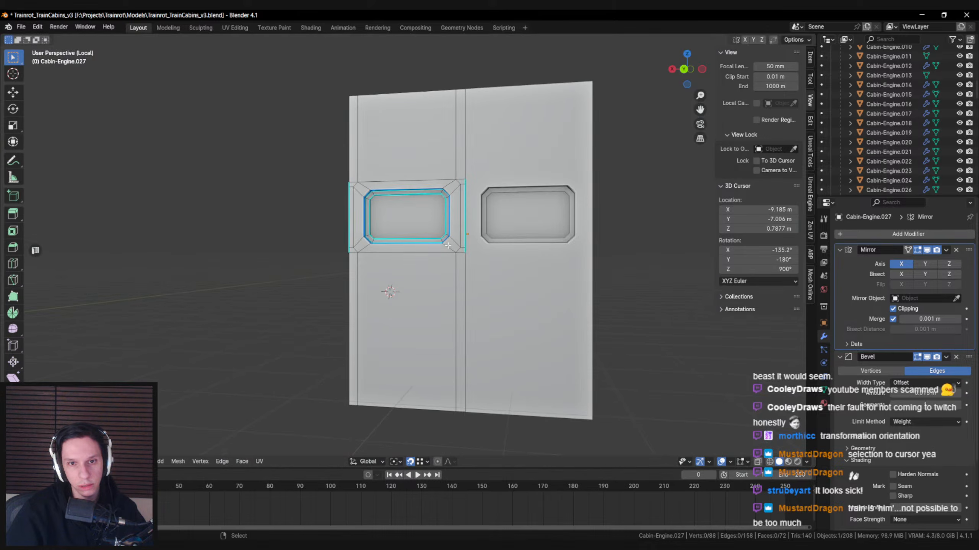
scroll(345, 182, "up", 3)
key("1")
middle_click_drag(349, 188, 363, 213)
scroll(370, 194, "up", 3)
scroll(335, 181, "down", 1)
key("Tab")
scroll(386, 186, "down", 5)
key("Tab")
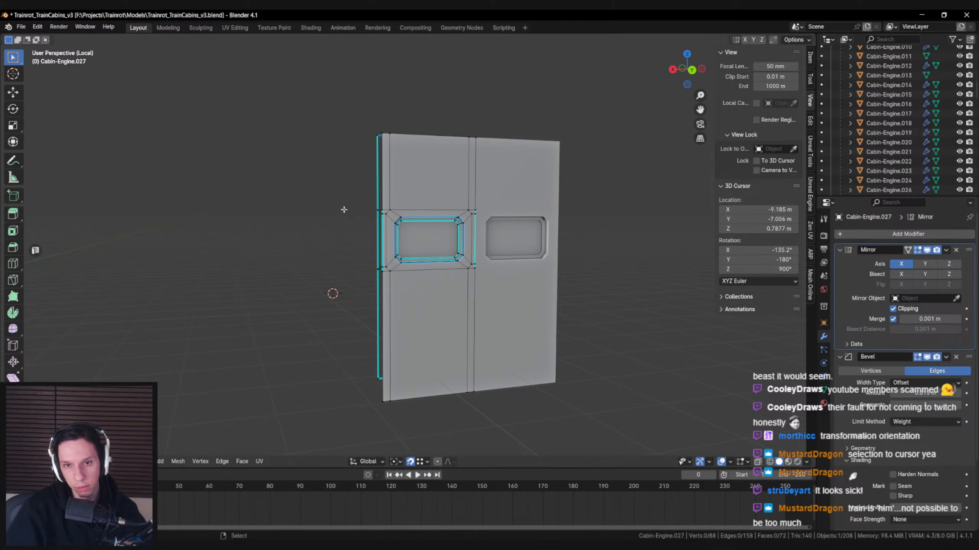
key("Tab")
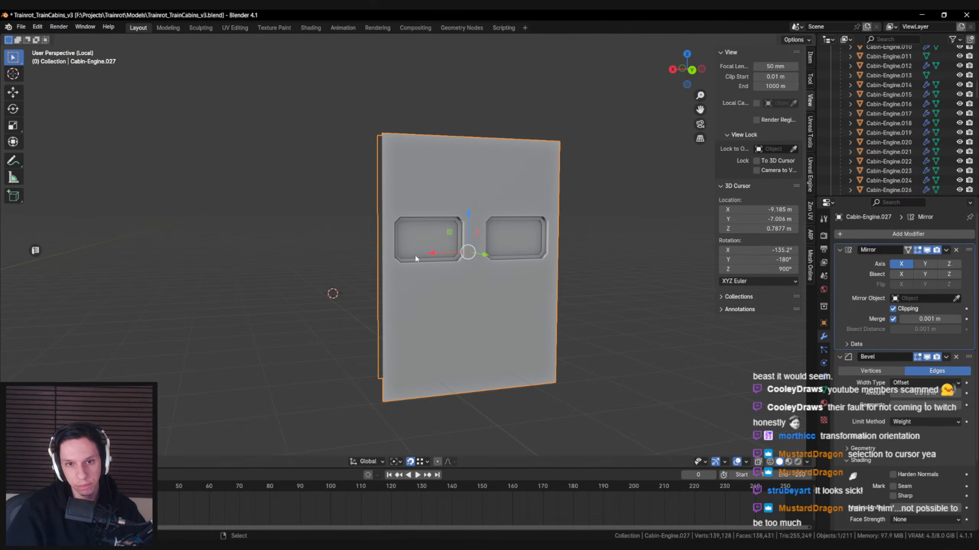
- Try rotating the panel about X until it lies flat in the cabin opening and raising it along Z
key("KP_Divide")
middle_click_drag(416, 258, 585, 246)
scroll(584, 246, "up", 3)
key("r")
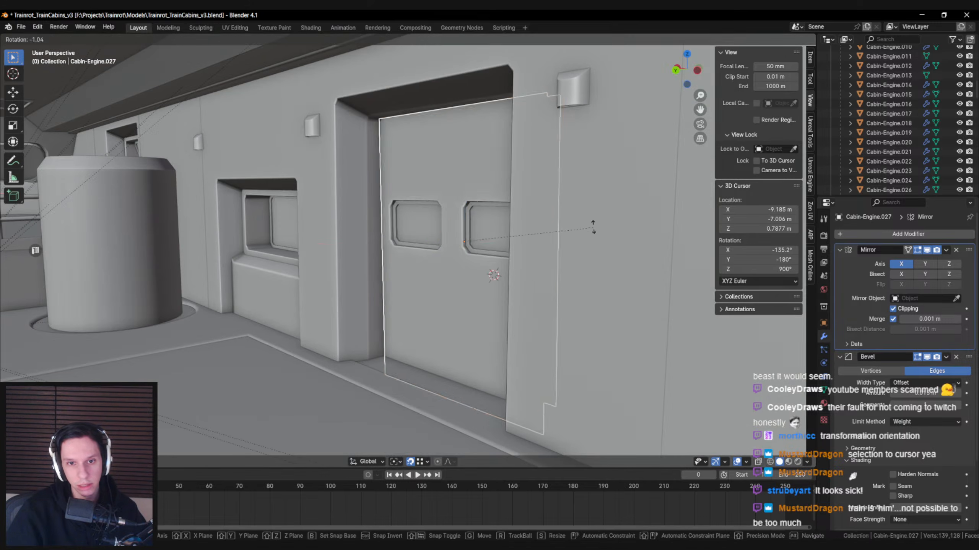
key("x")
left_click(462, 80)
middle_click_drag(469, 97, 574, 272)
key("g")
left_click(582, 159)
middle_click_drag(582, 158, 613, 170)
key("ctrl+z")
middle_click_drag(488, 173, 459, 174)
middle_click_drag(457, 237, 470, 215)
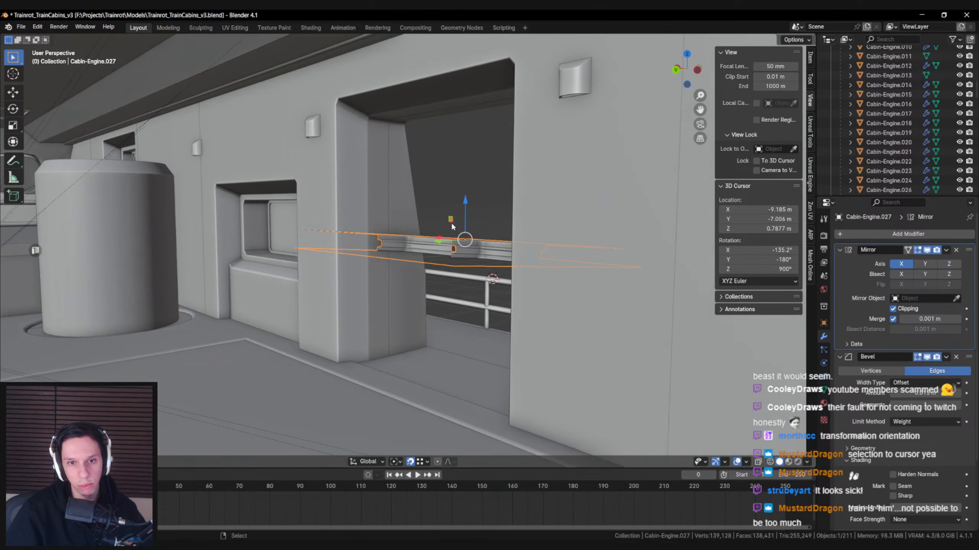
key("g")
key("z")
left_click(520, 162)
- Move the interior face's bottom edges to snap them at the panel's lower corner, and turn snapping off
middle_click_drag(520, 159, 324, 295)
key("Tab")
key("shift+z")
left_click(337, 305)
key("shift+z")
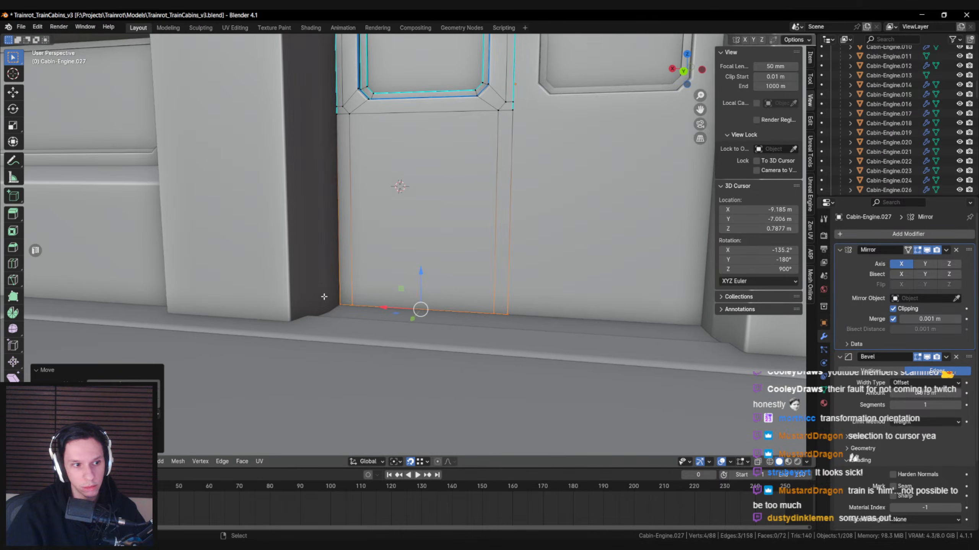
key("shift+Tab")
- Isolate the panel and bridge the outer side edges of its two faces to close the side
scroll(323, 295, "down", 3)
key("alt+a")
middle_click_drag(404, 263, 370, 196)
scroll(356, 259, "down", 4)
key("Tab")
scroll(460, 281, "up", 4)
key("KP_Divide")
key("Tab")
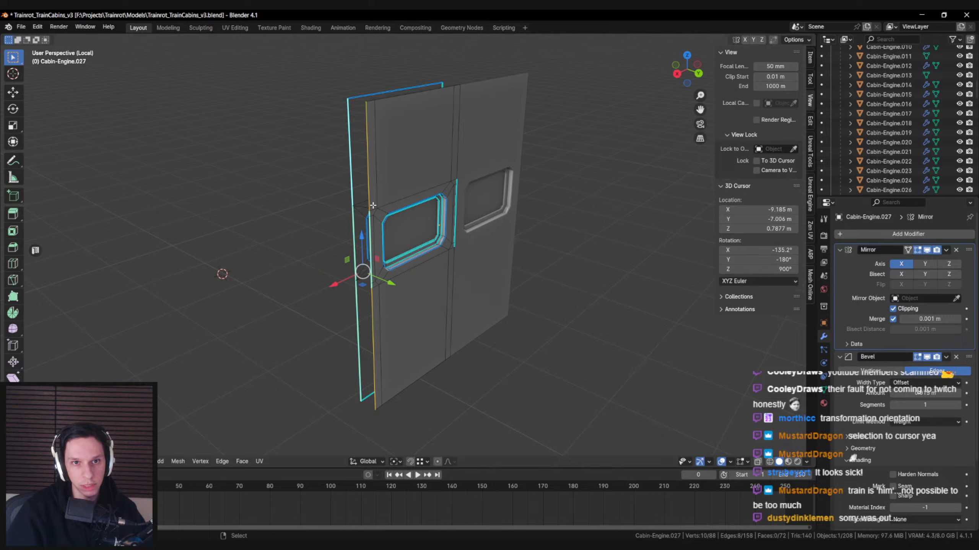
key("ctrl+e")
left_click(339, 63)
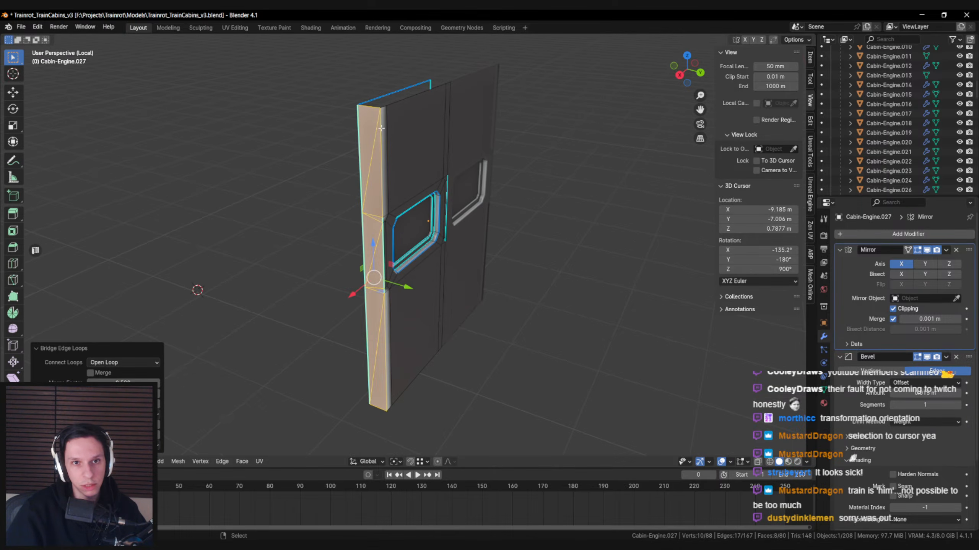
key("ctrl+e")
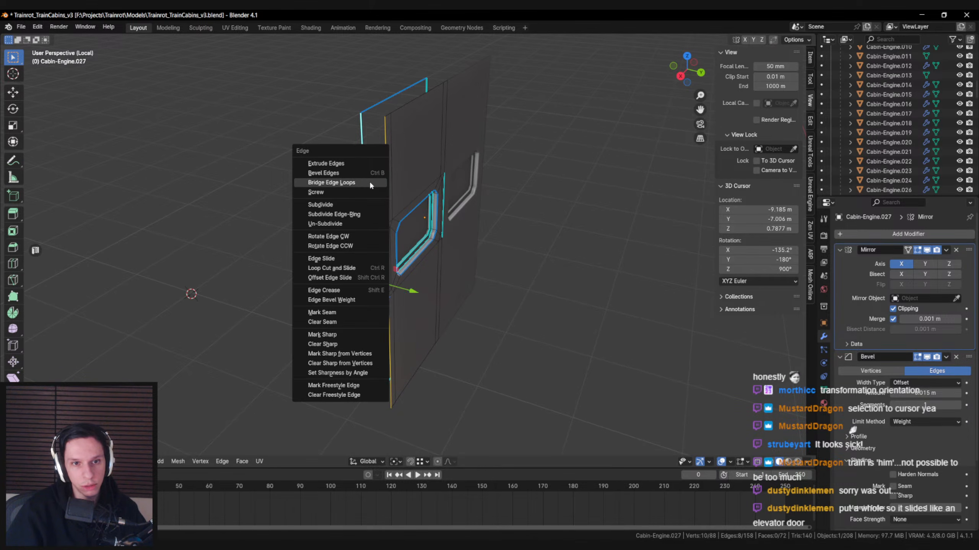
left_click(370, 180)
- Merge the doubled vertices where the window frame's outer corners meet the new side face
scroll(405, 189, "up", 4)
mouse_move(369, 181)
middle_mouse_down()
mouse_move(442, 196)
mouse_move(368, 206)
middle_mouse_up()
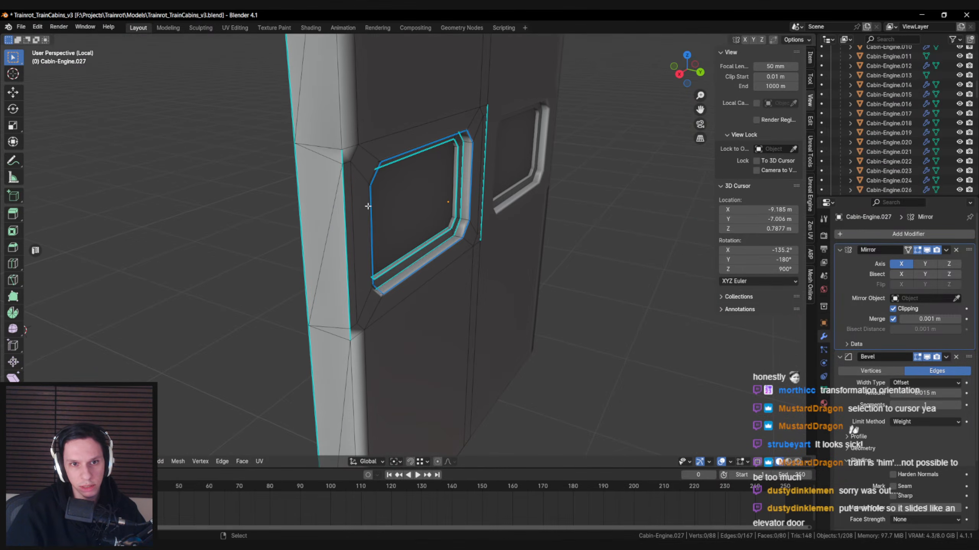
left_click(342, 152)
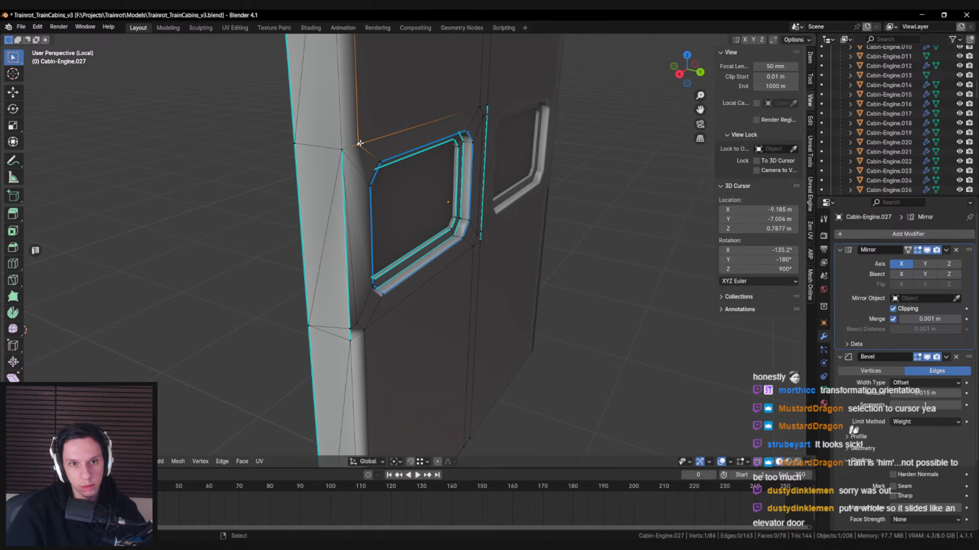
middle_click_drag(343, 152, 412, 258)
- Dissolve the leftover diagonal edges across the panel's side face
left_click(303, 226)
scroll(412, 258, "down", 3)
key("ctrl+x")
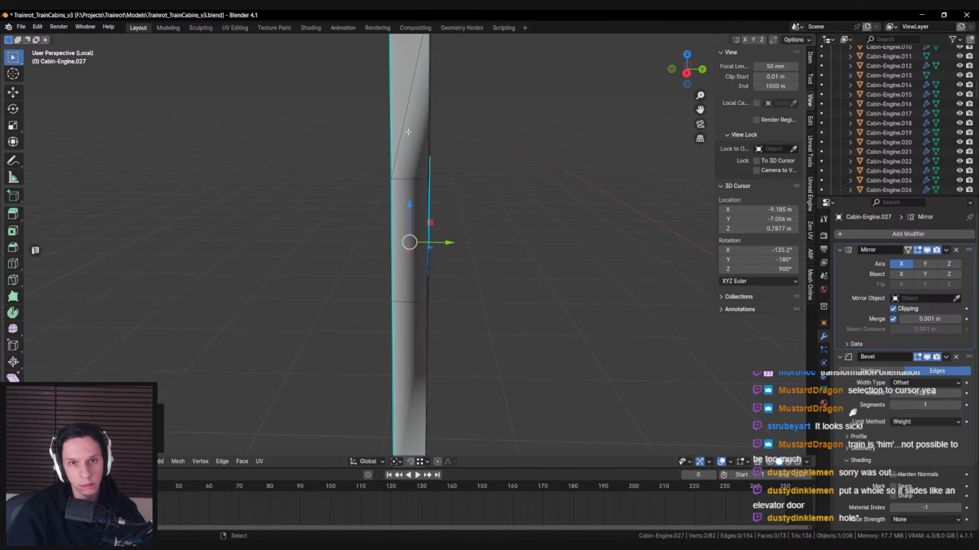
left_click(407, 131)
key("ctrl+x")
middle_click_drag(408, 175, 358, 214, "shift")
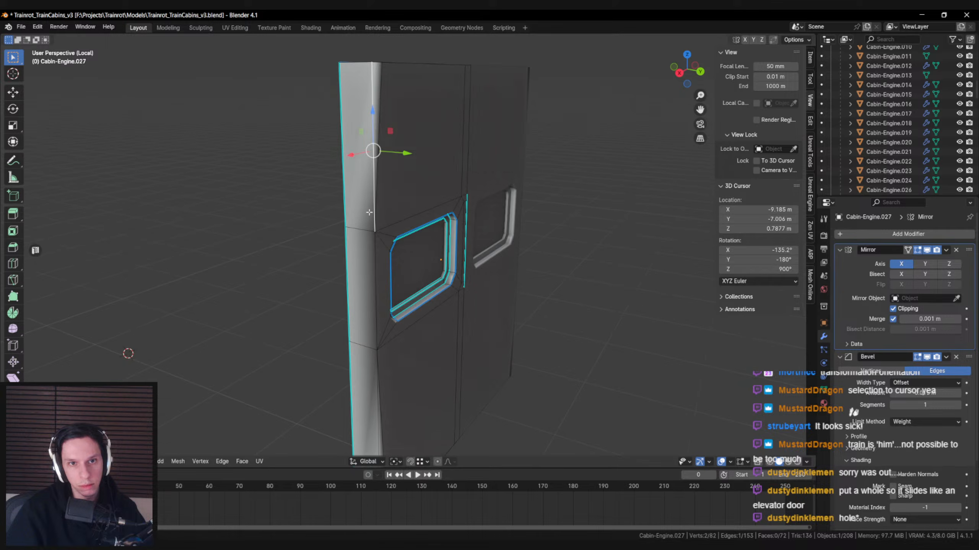
- Merge the doubled vertices at the upper and lower corners of the panel's side face
key("1")
key("alt+a")
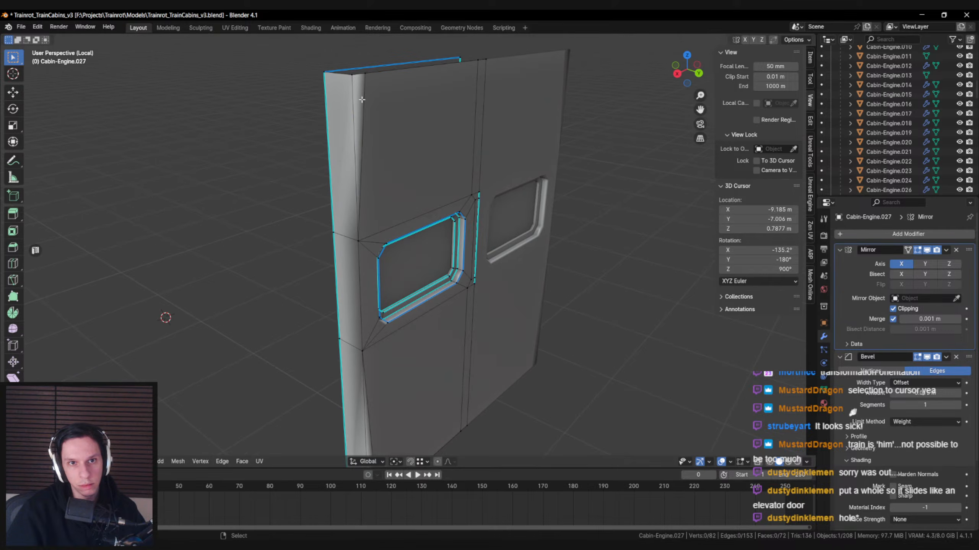
left_click(350, 85)
key("alt+a")
middle_click_drag(376, 339, 383, 349)
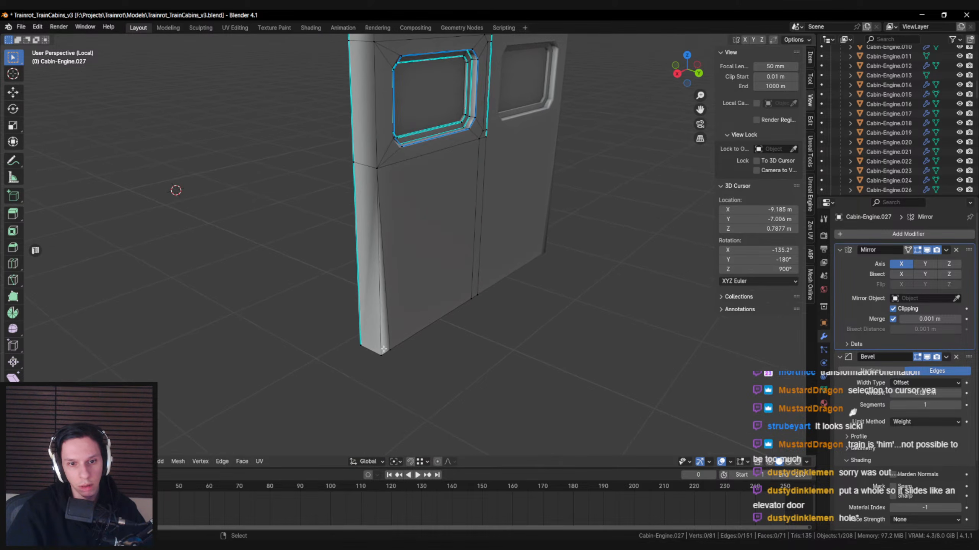
- Select the full-height edge run along the panel's side face and mark it sharp
left_click(373, 123, "shift")
middle_click_drag(374, 123, 368, 255, "shift")
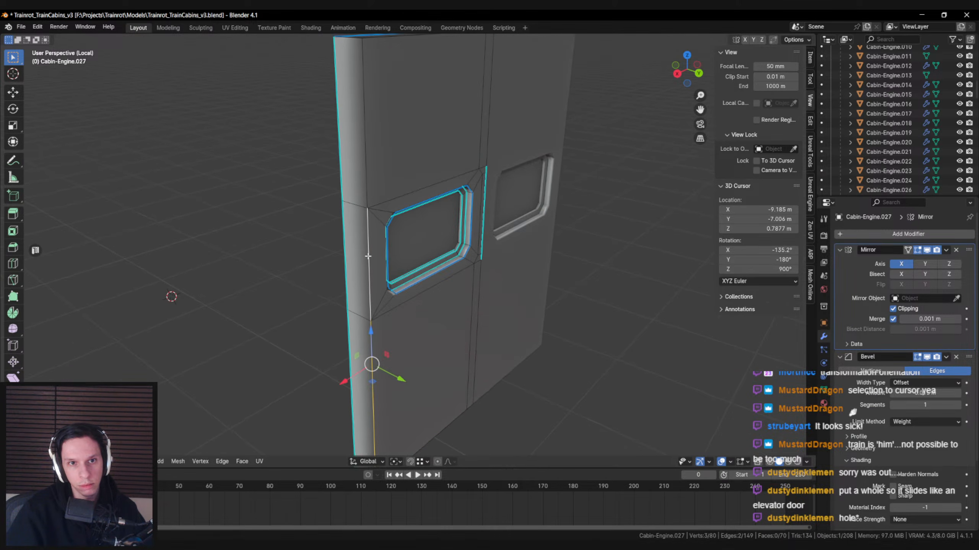
left_click(364, 159, "shift")
key("ctrl+e")
left_click(330, 310)
middle_click_drag(331, 310, 356, 118)
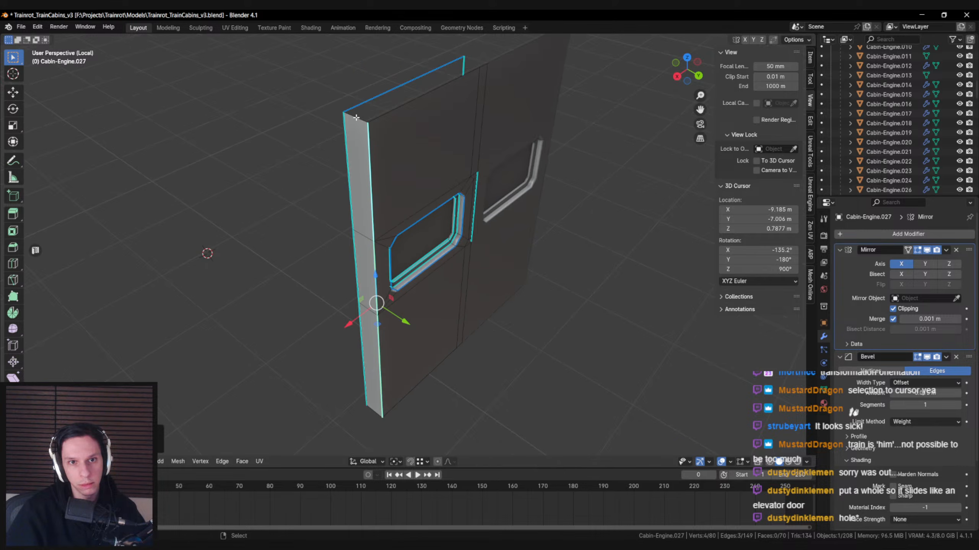
- Merge the doubled vertices beside the mirror centre to collapse the narrow vertical strip on the interior face
key("ctrl+z")
key("ctrl+z")
key("ctrl+z")
middle_click_drag(545, 102, 474, 105)
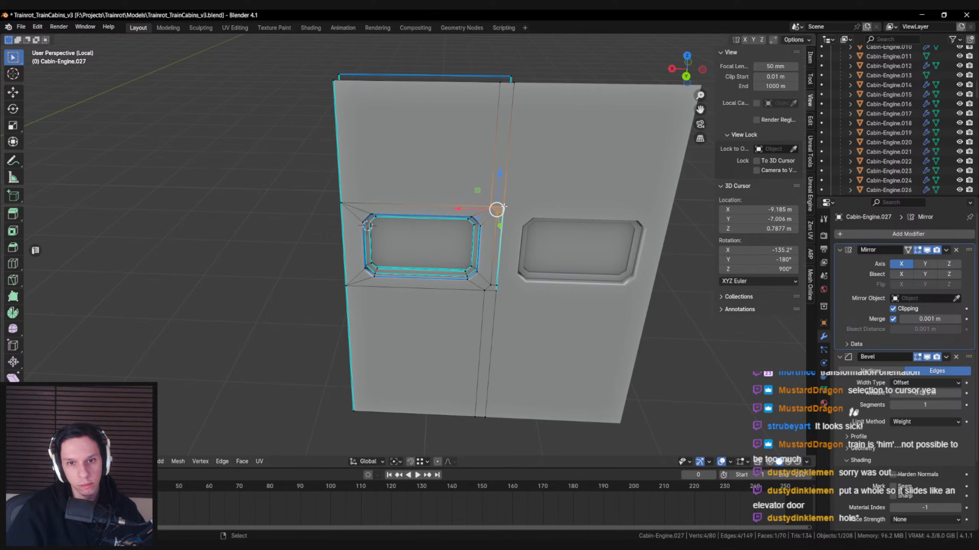
key("shift+s")
left_click(508, 174)
key("x")
left_click(501, 115)
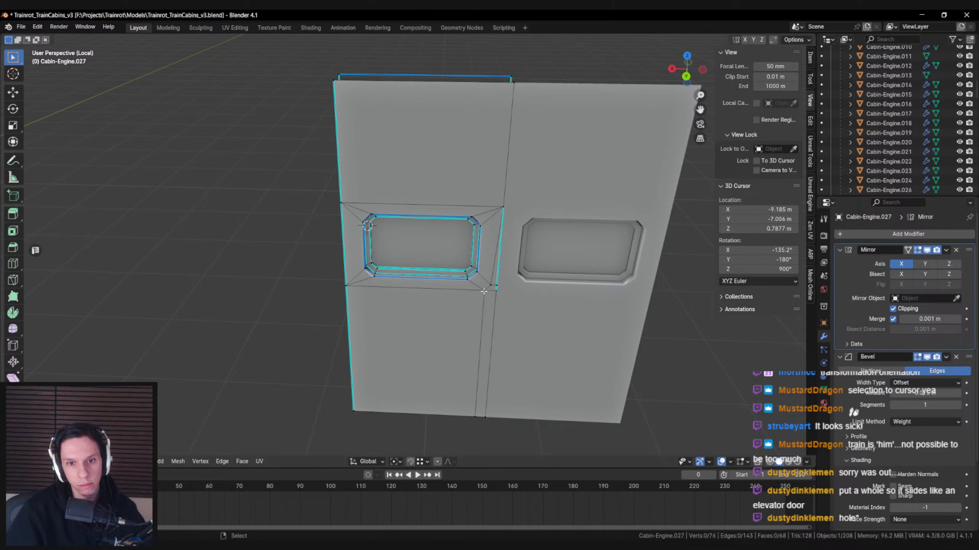
key("x")
left_click(495, 295)
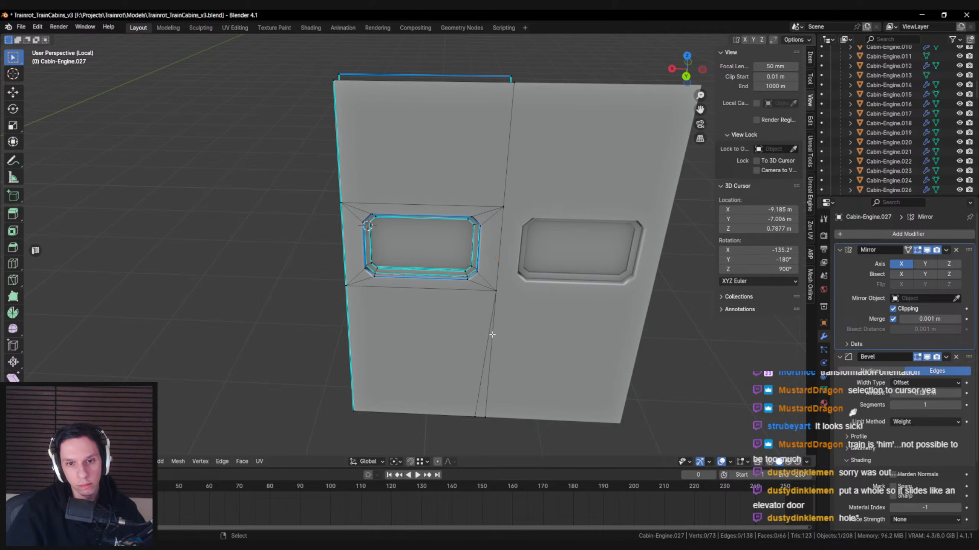
- Fill the panel's top face and mark its border edges sharp with an edge bevel weight
middle_click_drag(495, 295, 467, 279)
key("ctrl+e")
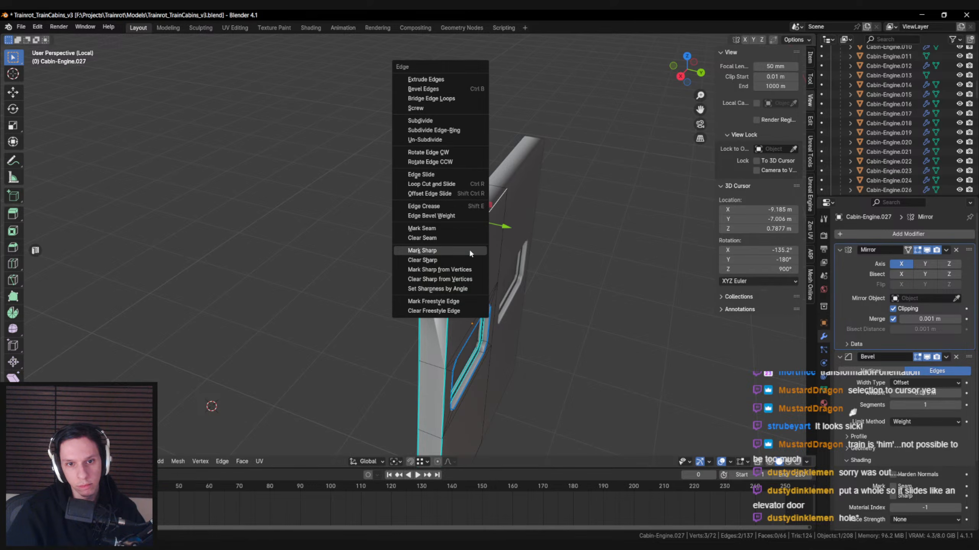
left_click(469, 248)
left_click(440, 230)
key("ctrl+e")
left_click(441, 228)
key("ctrl+e")
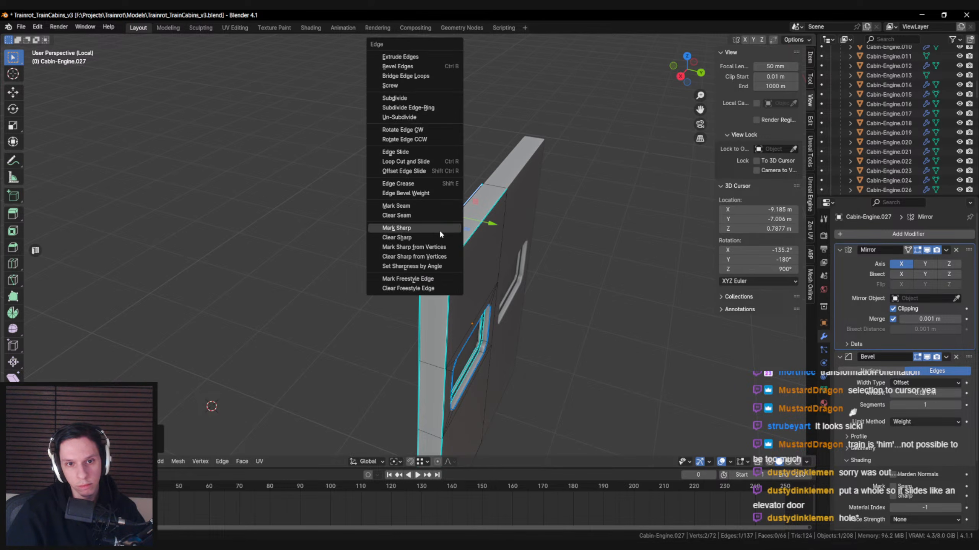
left_click(425, 194)
scroll(428, 188, "down", 5, "shift")
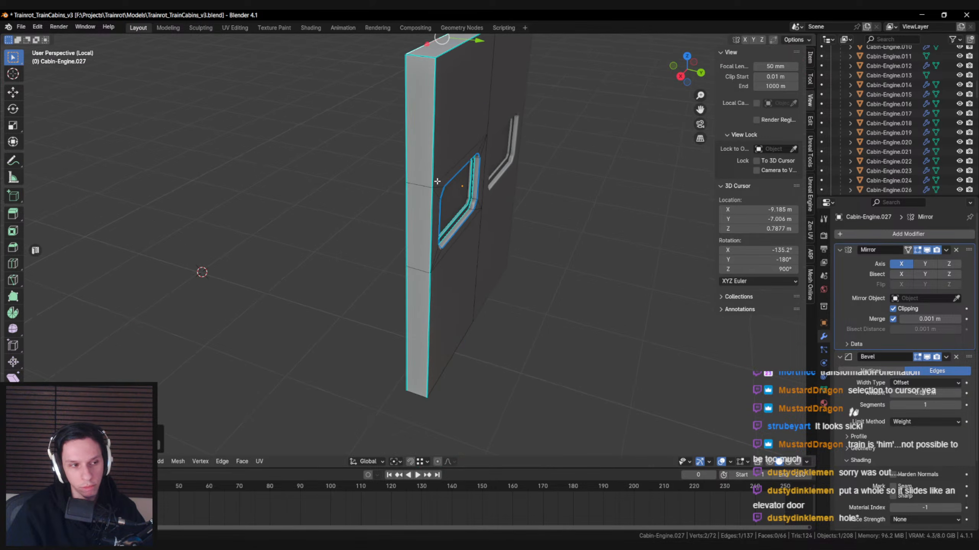
- Fill the panel's bottom face and mark its border edges sharp
middle_click_drag(432, 249, 406, 232)
middle_click_drag(407, 232, 419, 451, "shift")
key("alt+a")
key("3")
left_click(387, 196)
key("ctrl+e")
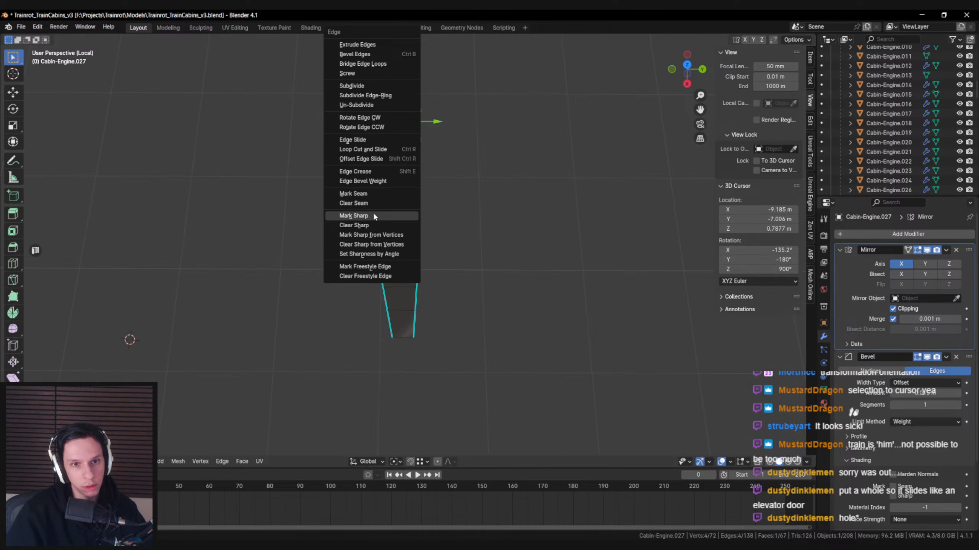
left_click(353, 216)
- Set the bevel weight of the panel's top and bottom face edges to 1 and mark them sharp
middle_click_drag(374, 216, 493, 268)
left_click(438, 303, "shift")
key("ctrl+e")
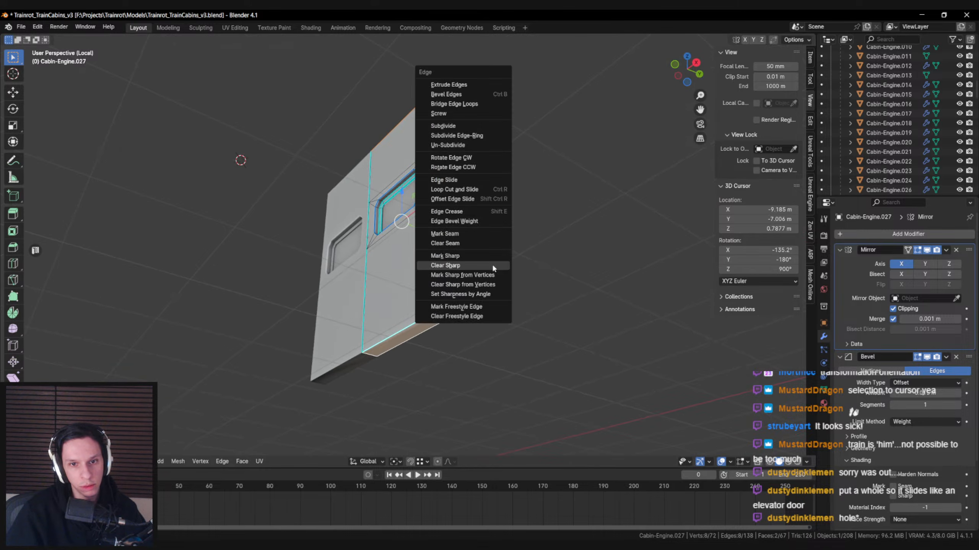
left_click(465, 104)
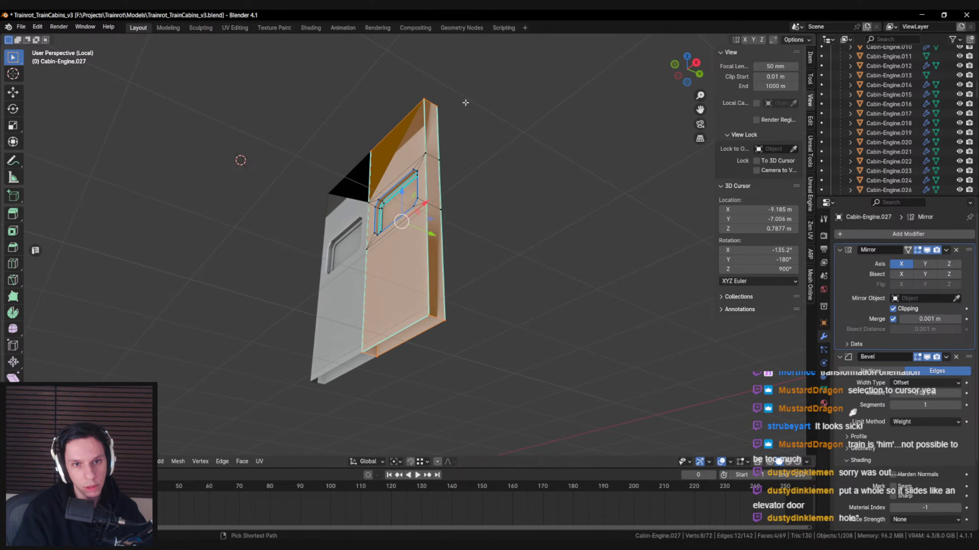
key("ctrl+z")
key("ctrl+e")
left_click(447, 222)
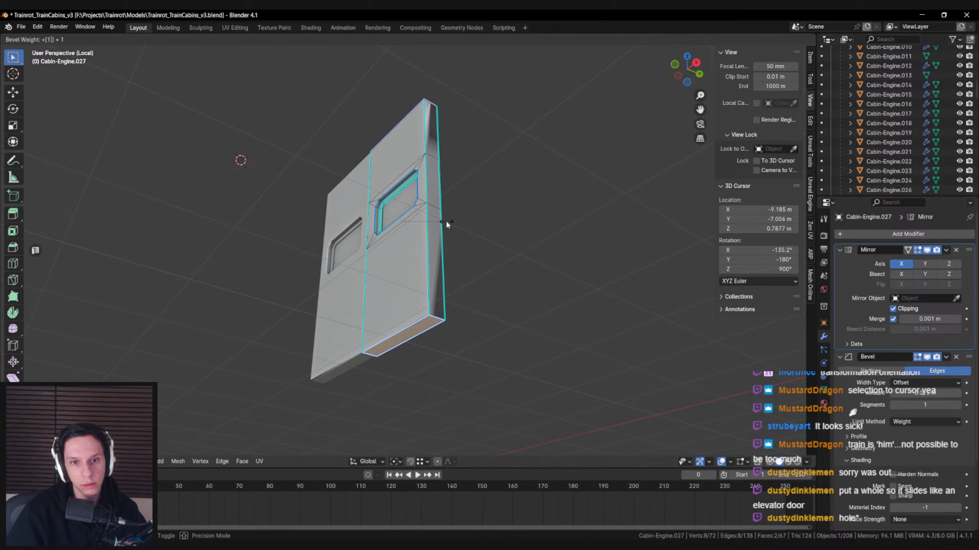
key("Escape")
middle_click_drag(448, 221, 419, 330)
key("ctrl+e")
left_click(408, 368)
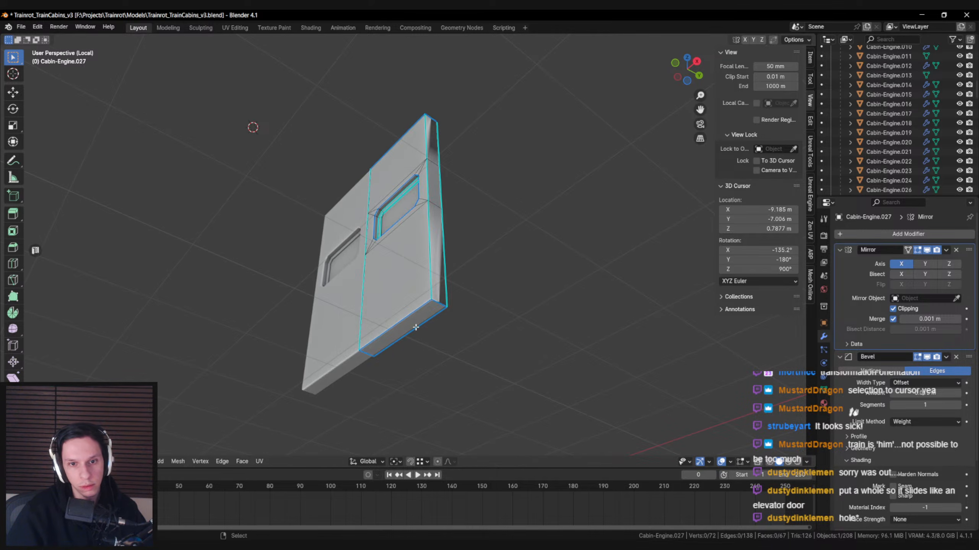
- Give the vertical edges at the door panel's outer side an edge bevel weight and mark them sharp
middle_click_drag(408, 368, 340, 288)
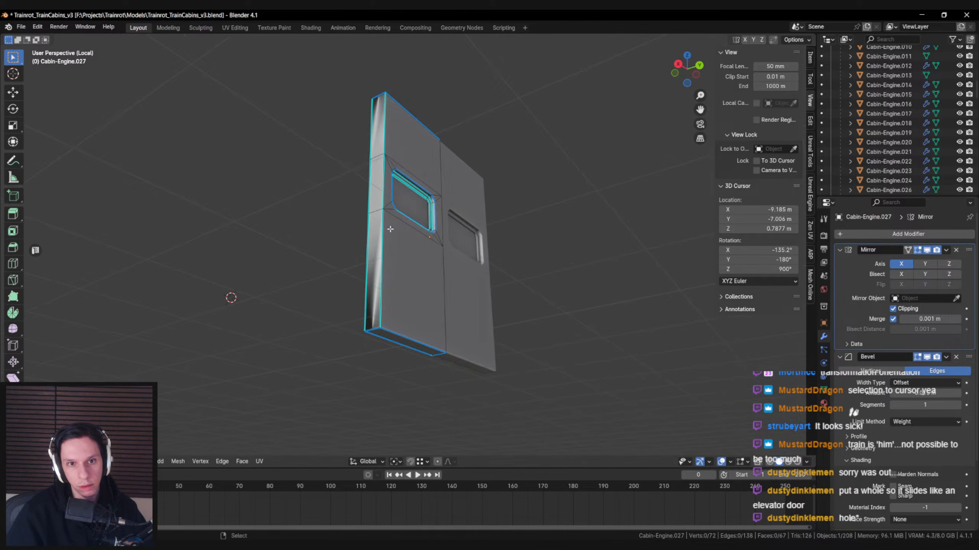
key("Tab")
middle_click_drag(390, 229, 422, 168)
key("Tab")
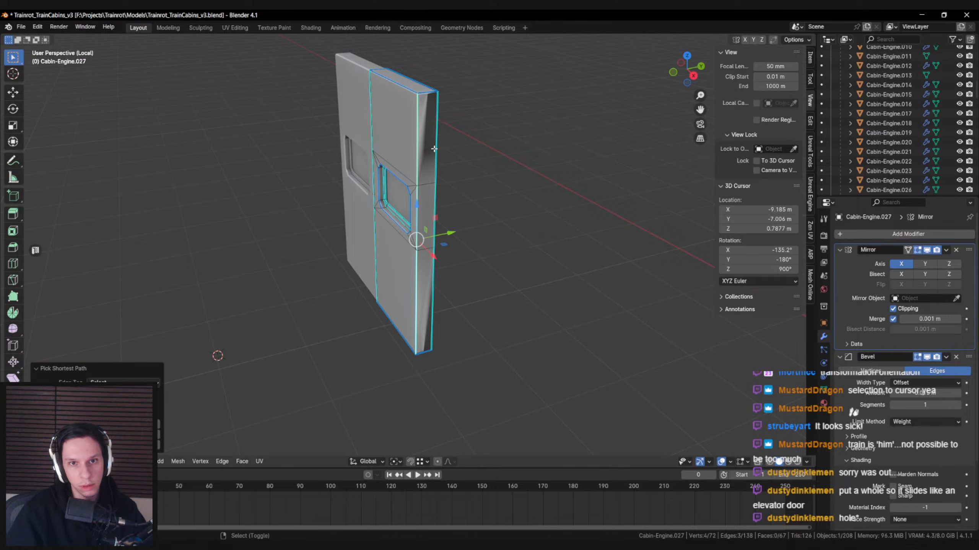
left_click(435, 234, "shift")
key("ctrl+e")
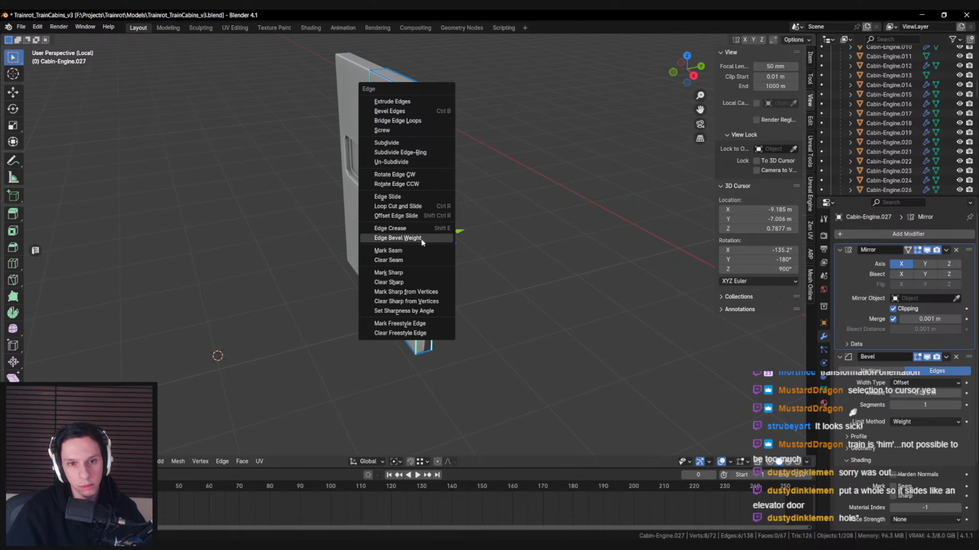
left_click(420, 238)
left_click(422, 241)
key("ctrl+e")
left_click(410, 284)
middle_click_drag(411, 286, 347, 126)
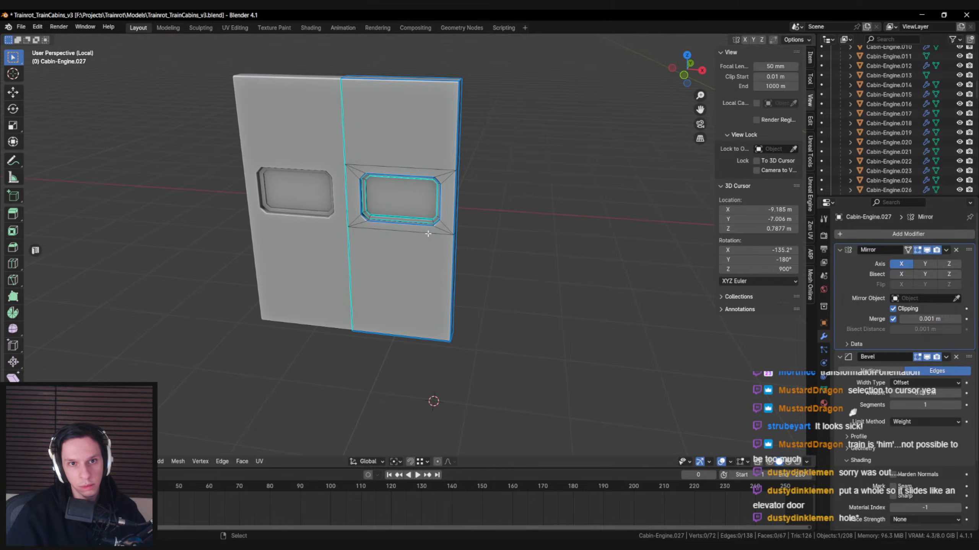
- Leave mesh editing and the isolated view, and select the door panel within the engine cabin's side opening
key("alt+a")
middle_click_drag(349, 198, 435, 231)
key("ctrl+e")
left_click(457, 221)
key("alt+a")
key("Tab")
scroll(536, 236, "down", 5)
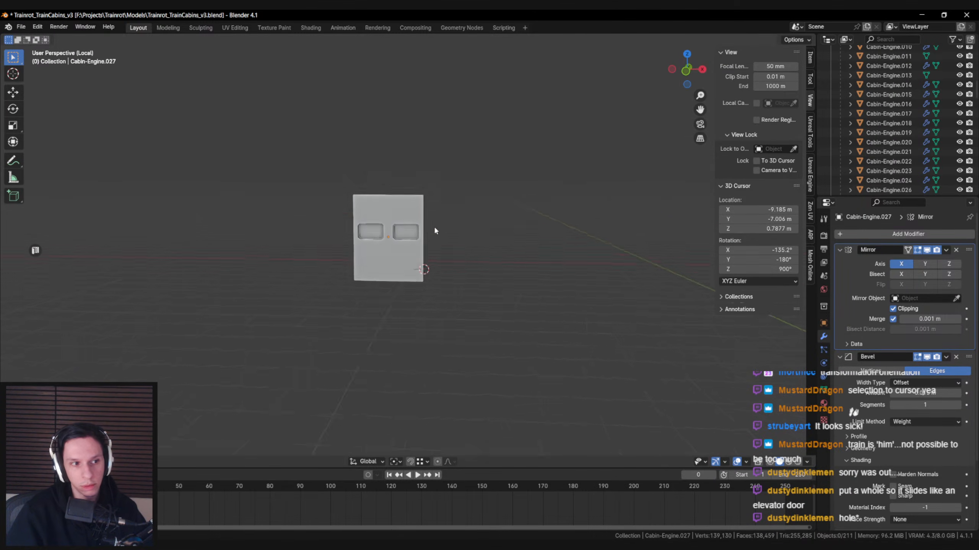
key("slash")
scroll(409, 258, "up", 5)
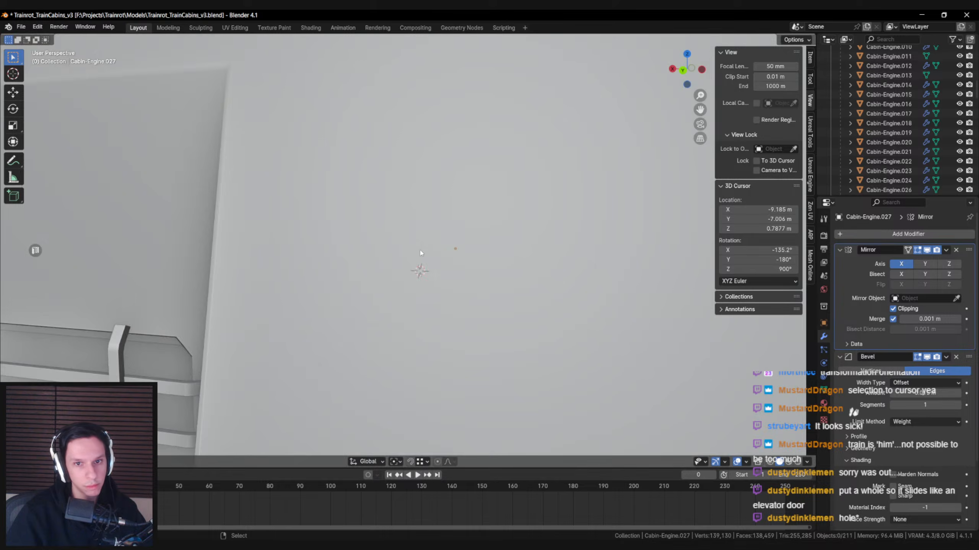
scroll(409, 258, "down", 4)
scroll(410, 258, "down", 3)
middle_click_drag(410, 257, 340, 264)
left_click(357, 272)
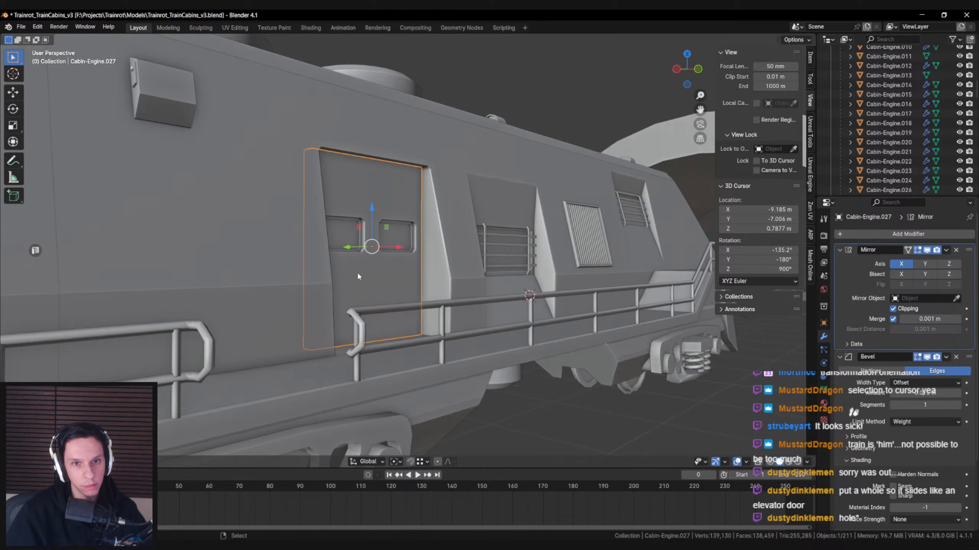
- Try the door as an overhead flap by rotating it about X and raising it along Z, and undo this
scroll(367, 275, "up", 3)
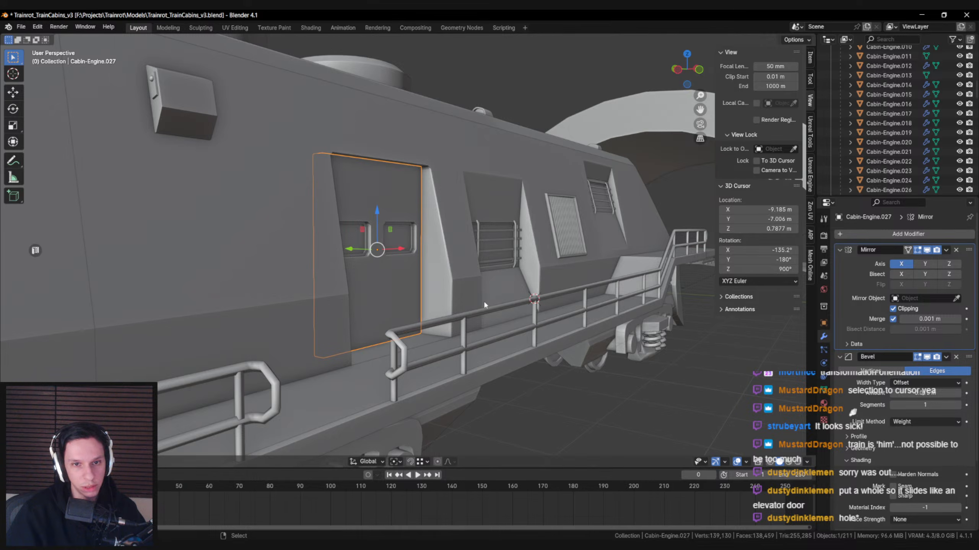
middle_click_drag(485, 305, 470, 308)
key("r")
key("x")
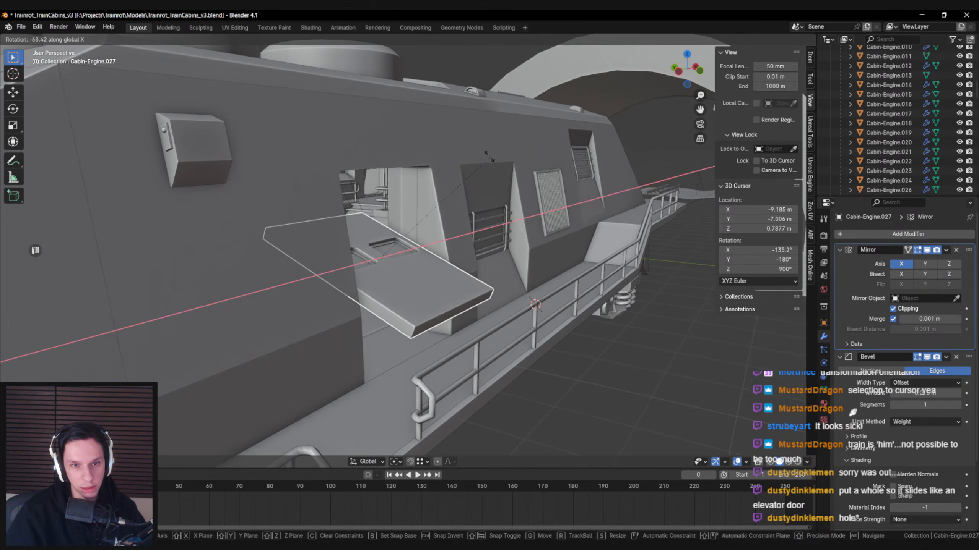
left_click(474, 131)
middle_click_drag(474, 131, 473, 217)
key("g")
key("z")
left_click(392, 137)
scroll(472, 217, "down", 3)
scroll(473, 217, "down", 3)
scroll(473, 217, "up", 10)
middle_click_drag(335, 218, 412, 233)
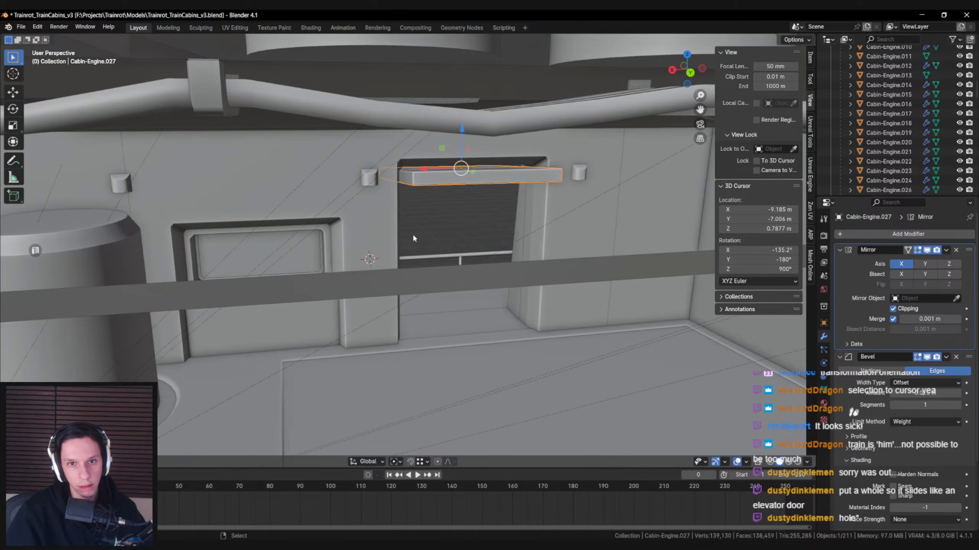
key("ctrl+z")
- Try sliding the door panel along the X axis into the wall beside the opening
scroll(413, 238, "up", 4)
key("g")
key("x")
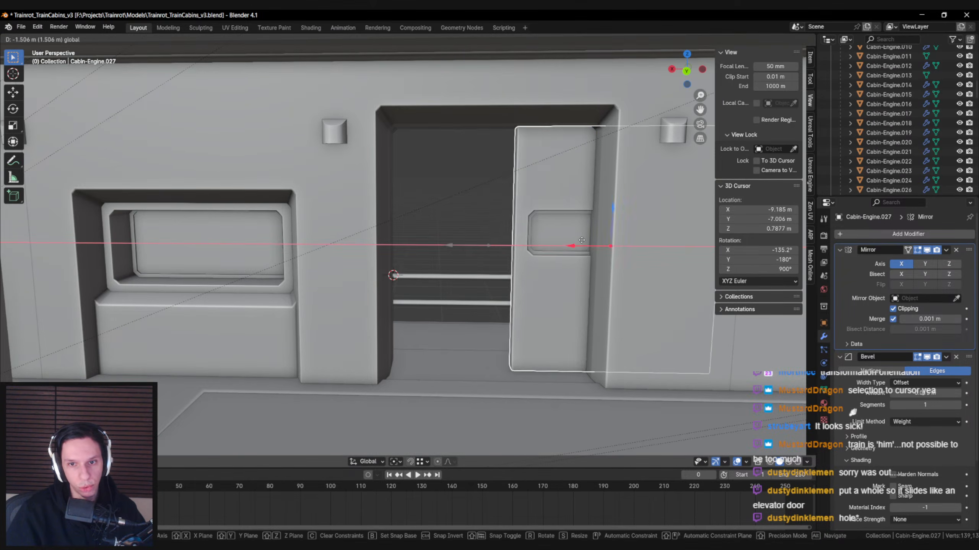
left_click(633, 244)
middle_click_drag(633, 244, 454, 245)
- Try rotating the door flat about X and moving it with X locked, and undo both changes
key("r")
key("x")
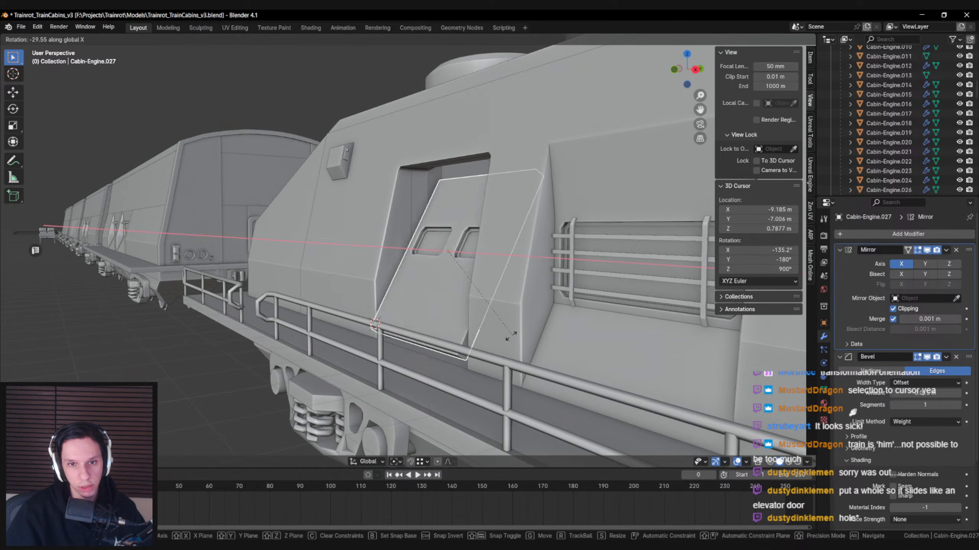
left_click(427, 300)
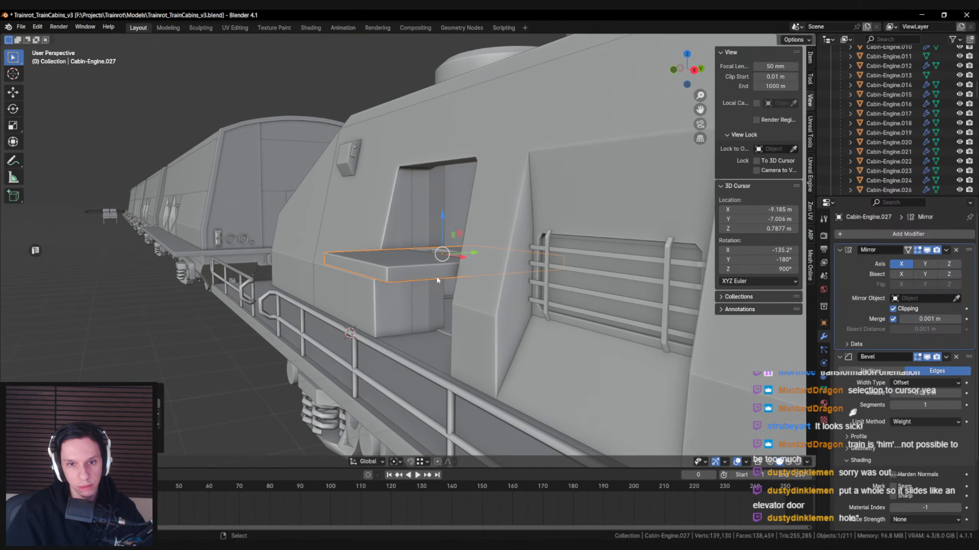
middle_click_drag(436, 275, 595, 196)
key("g")
key("shift+x")
left_click(541, 179)
key("ctrl+z")
key("ctrl+z")
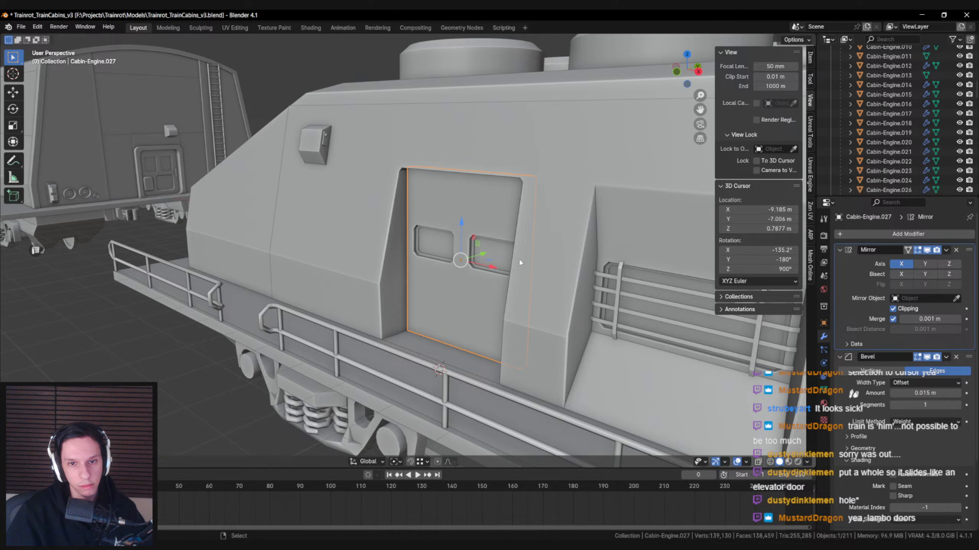
- Save the train cabins file
middle_click_drag(520, 262, 432, 300)
key("ctrl+s")
scroll(441, 305, "down", 3)
scroll(477, 295, "up", 2)
scroll(474, 314, "down", 3)
scroll(427, 302, "up", 3)
scroll(323, 308, "down", 3)
scroll(484, 267, "up", 2)
scroll(460, 255, "down", 3)
scroll(454, 272, "up", 3)
scroll(438, 277, "down", 5)
scroll(431, 300, "down", 3)
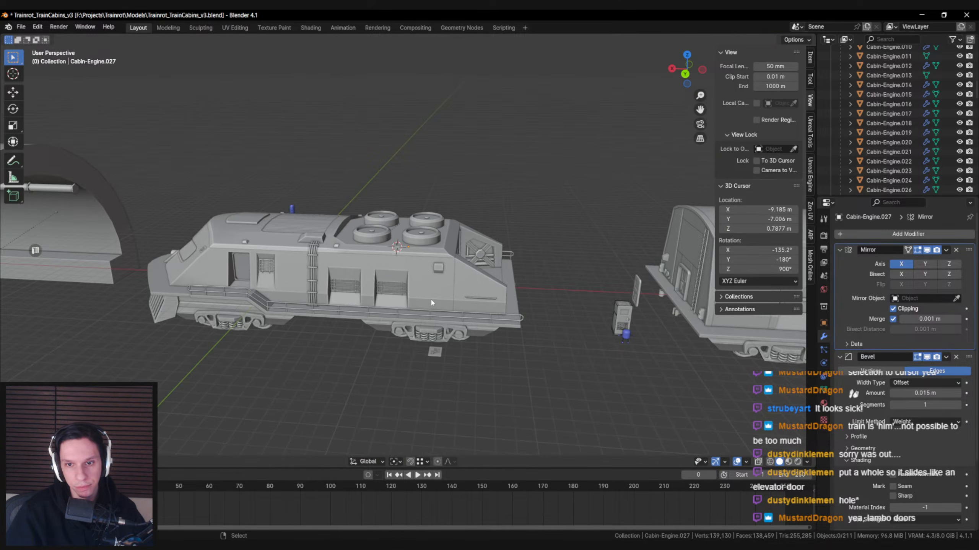
left_click(418, 286)
key("g")
right_click(391, 116)
scroll(318, 258, "up", 2)
middle_click_drag(428, 246, 289, 258)
right_click(409, 253)
scroll(408, 252, "up", 3)
right_click(350, 250, "shift")
right_click(396, 271)
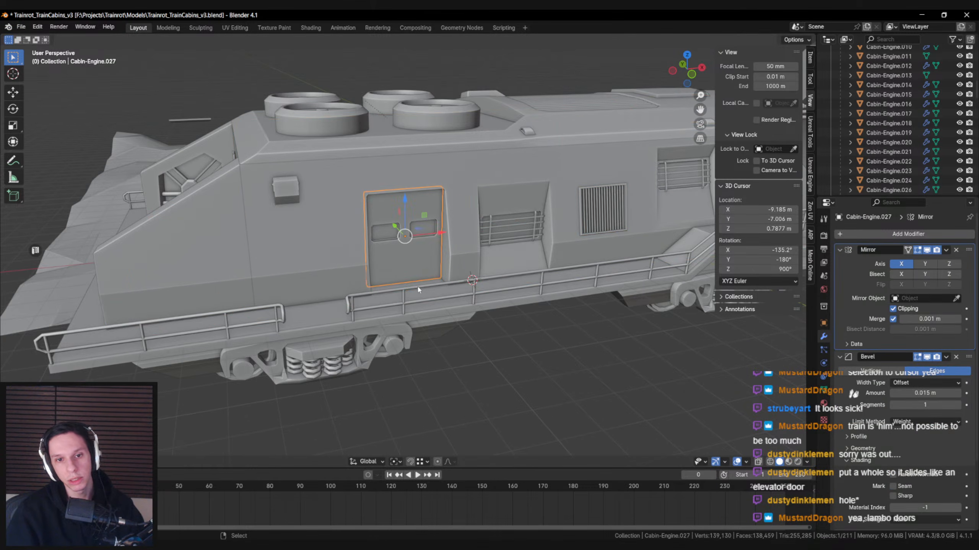
key("g")
right_click(502, 238)
right_click(460, 231)
key("g")
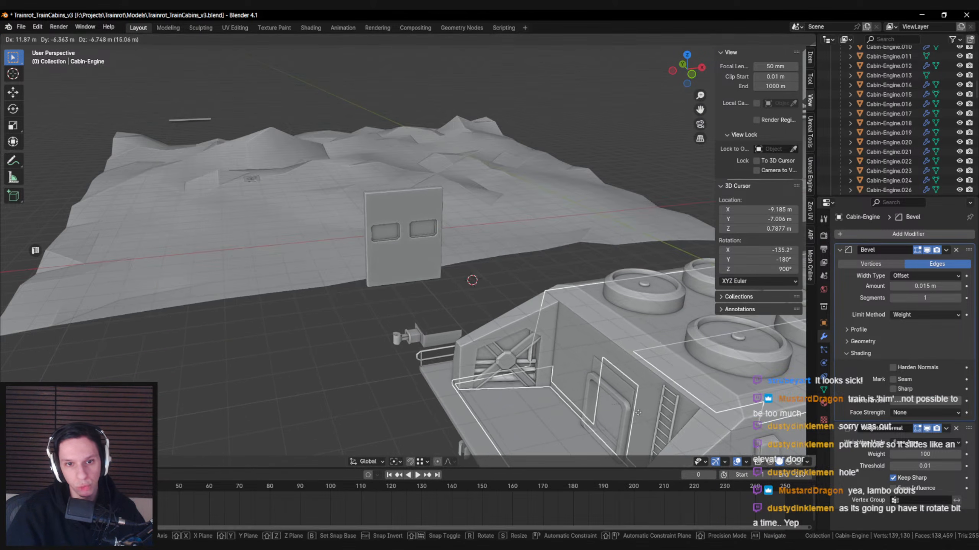
right_click(394, 285)
middle_click_drag(394, 286, 418, 314)
scroll(412, 261, "up", 3)
- Save the file and export the selected engine cabin as a static mesh for Unreal Engine
right_click(421, 253)
key("g")
right_click(544, 332)
right_click(477, 285)
scroll(417, 273, "down", 3)
key("ctrl+s")
left_click(811, 175)
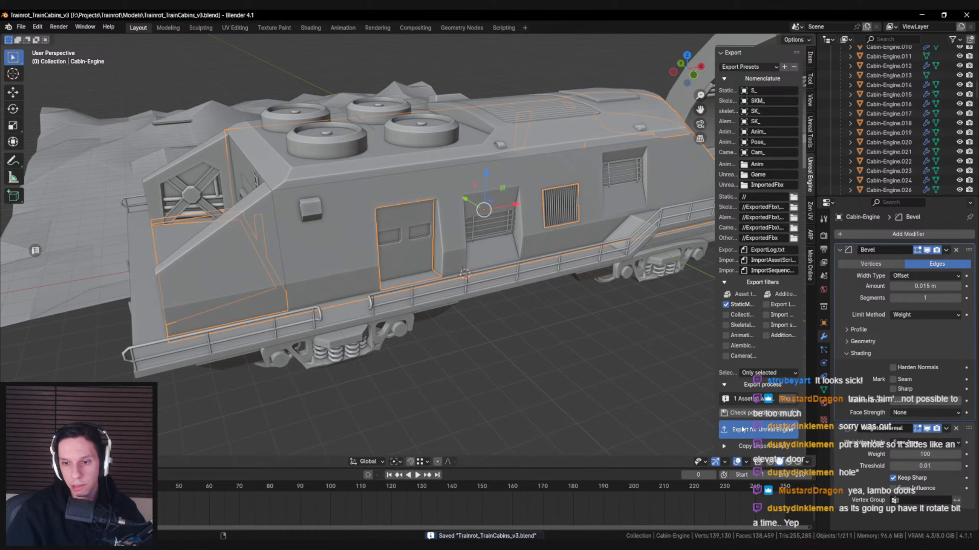
- Switch to Unreal Editor, open the Content/0_Core/Train folder and reimport the S_Cabin-Engine static mesh
key("alt+Tab")
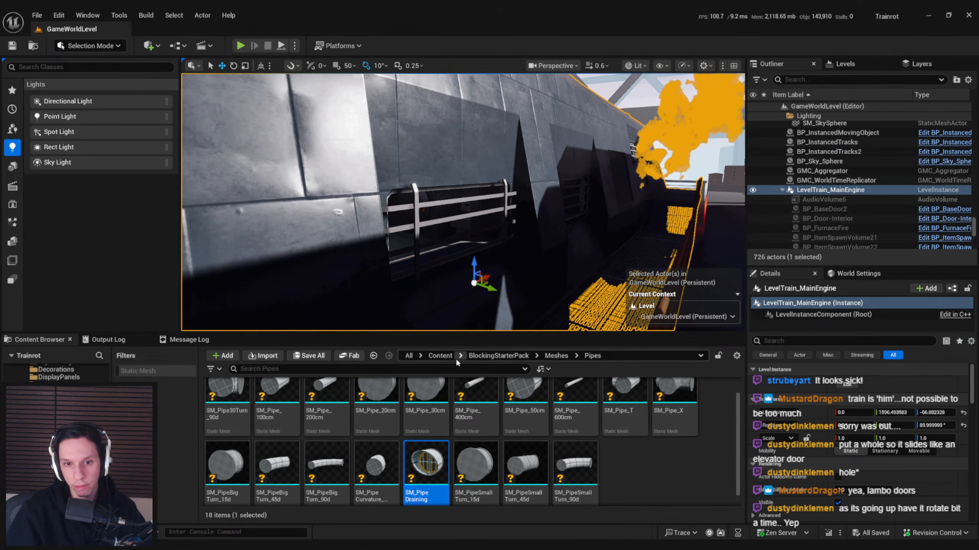
left_click(449, 356)
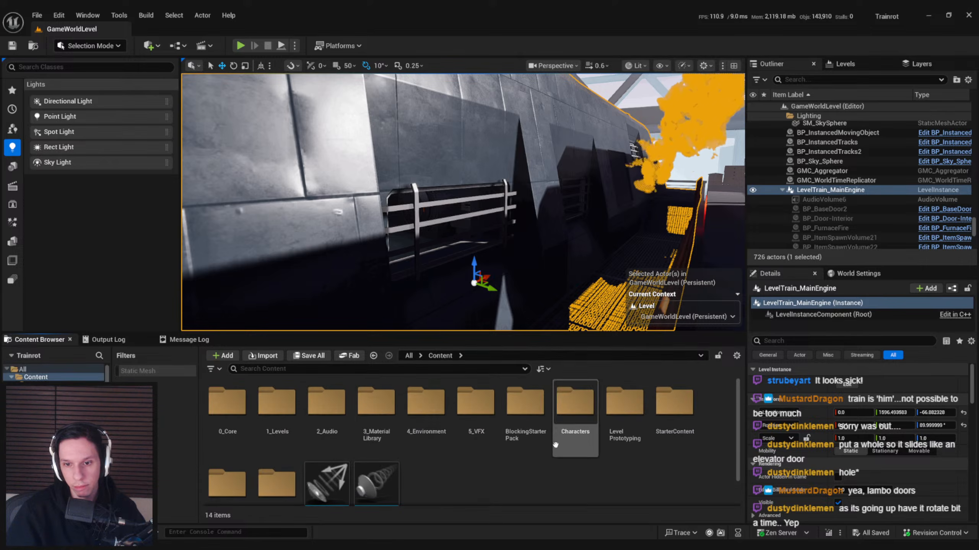
double_click(241, 425)
double_click(624, 403)
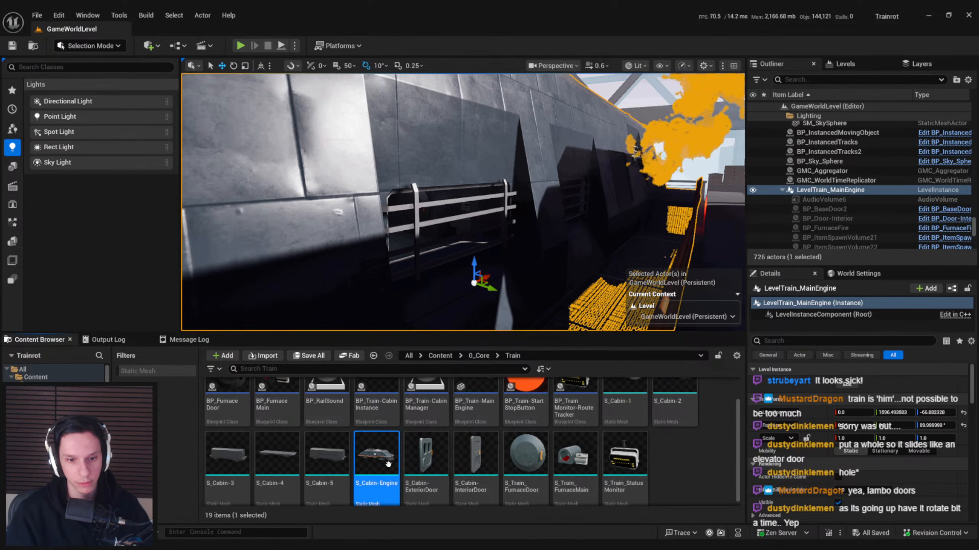
right_click(388, 463)
left_click(442, 165)
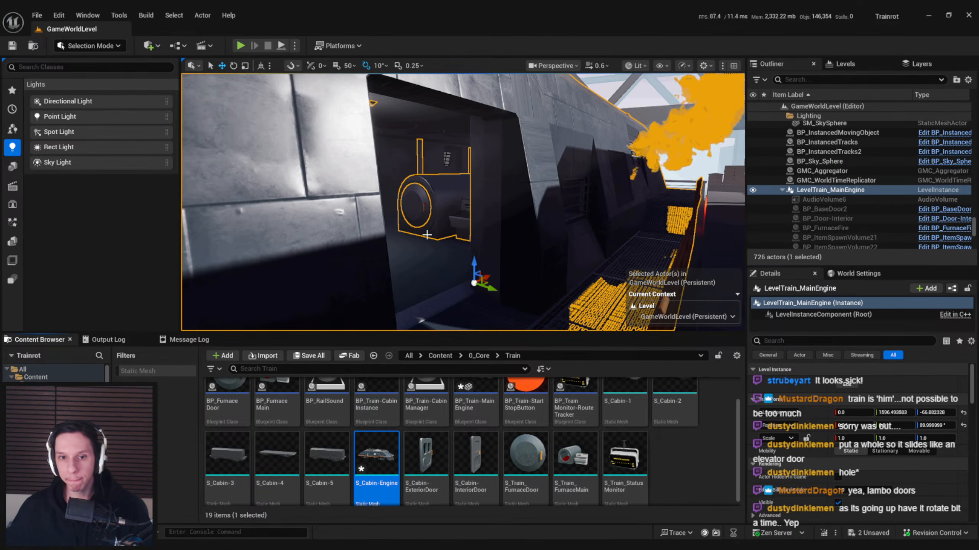
- Inspect the reimported engine cabin's side door opening in the level viewport
right_click_drag(427, 234, 359, 230)
key("g")
right_click_drag(505, 193, 412, 186)
- Switch to Blender and apply a Cube Projection UV unwrap to the entire engine cabin wall mesh
left_click(331, 547)
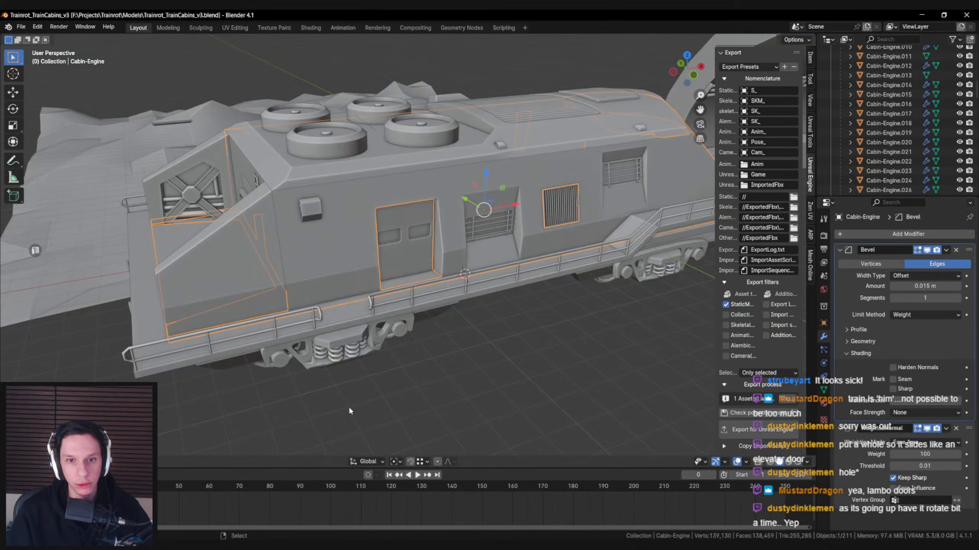
scroll(459, 212, "up", 2)
middle_click_drag(439, 240, 501, 256)
left_click(473, 205)
left_click(472, 206)
scroll(338, 259, "up", 2)
scroll(501, 255, "up", 3)
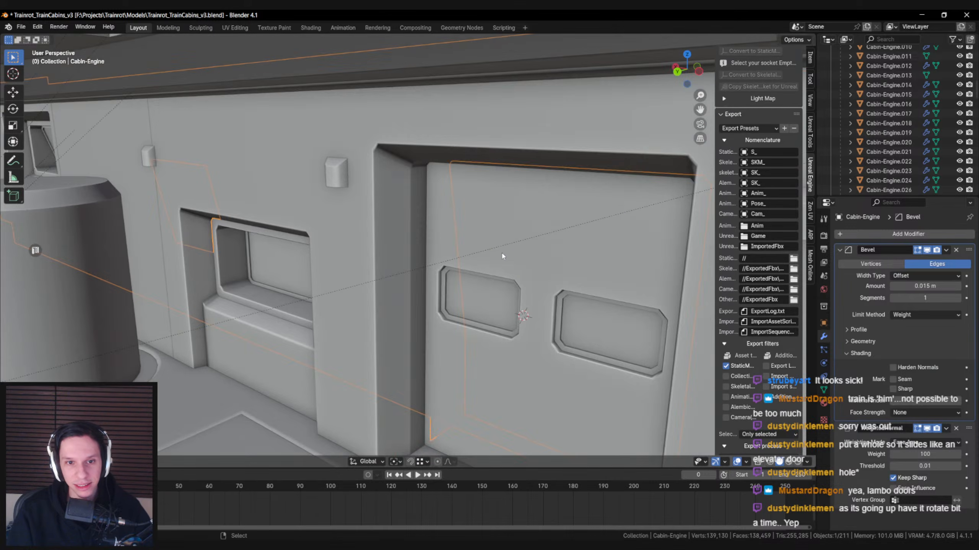
left_click(502, 256, "shift")
key("Tab")
middle_click_drag(391, 257, 402, 249)
key("a")
key("u")
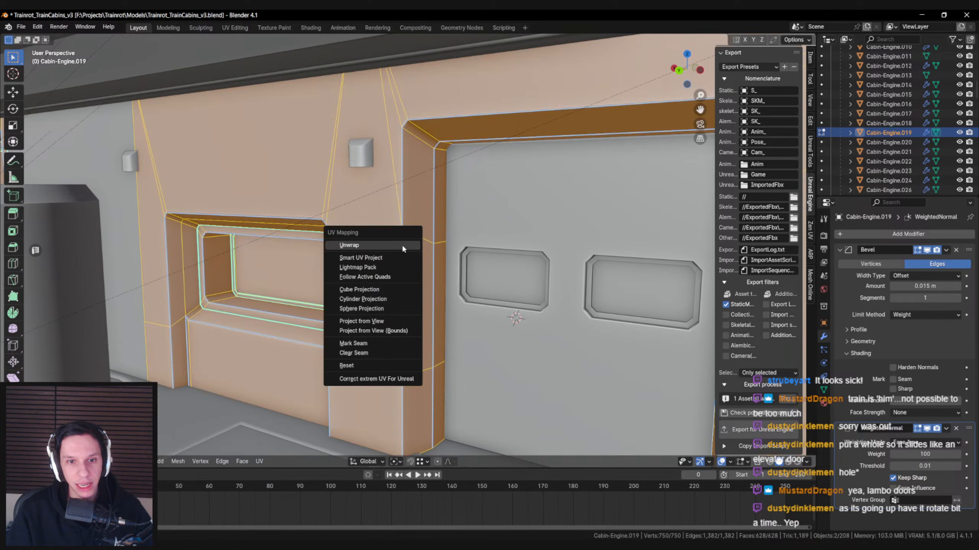
left_click(380, 289)
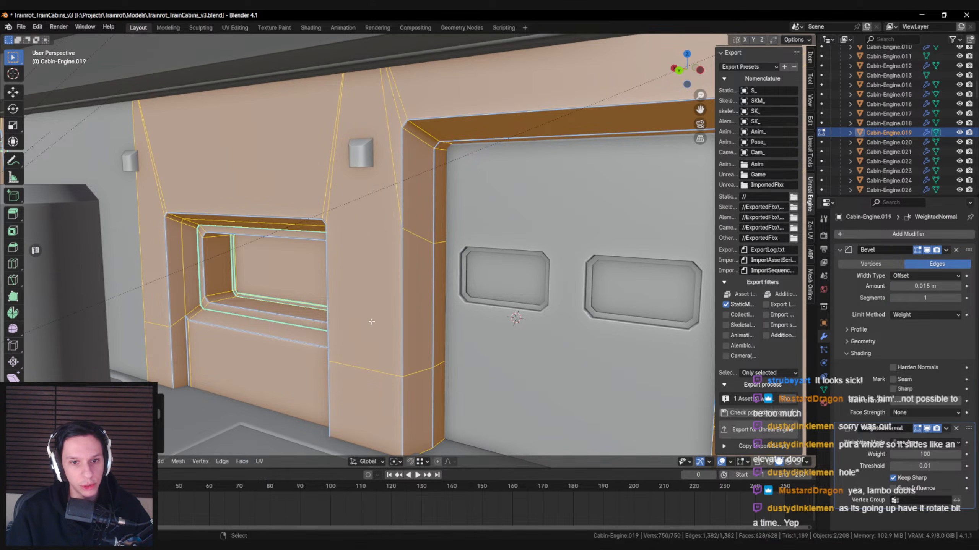
- Examine the cabin wall's edges around the window and door opening in wireframe and solid shading
middle_click_drag(372, 321, 459, 306)
key("alt+a")
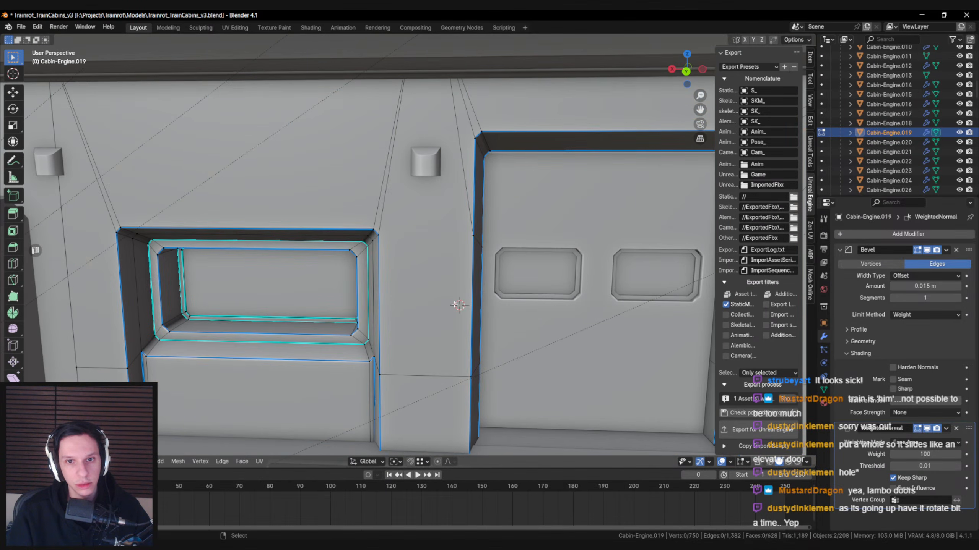
key("shift+z")
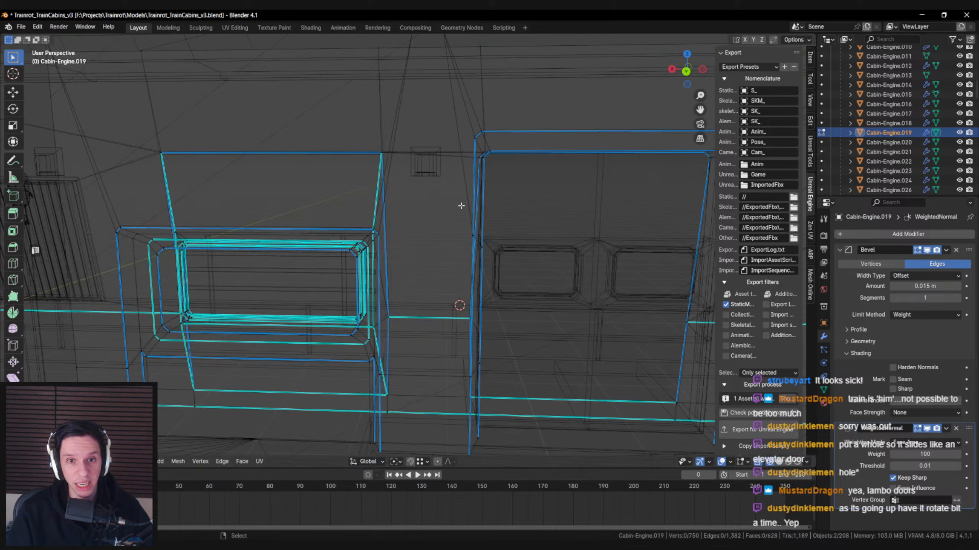
mouse_move(460, 206)
middle_mouse_down()
mouse_move(462, 193)
mouse_move(460, 206)
middle_mouse_up()
scroll(462, 195, "down", 1)
key("shift+z")
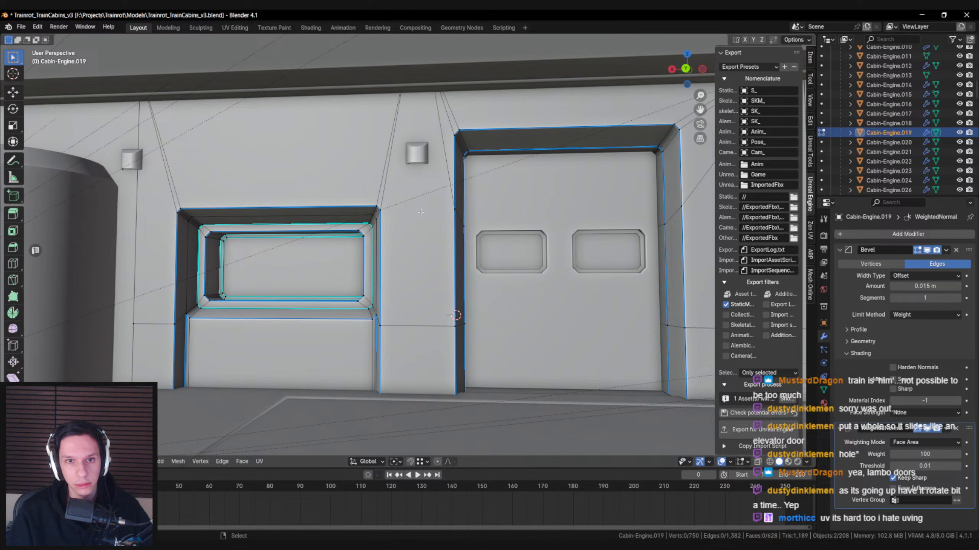
middle_click_drag(421, 213, 314, 253)
- Save the file, leave mesh editing and export the engine cabin again for Unreal Engine
key("ctrl+s")
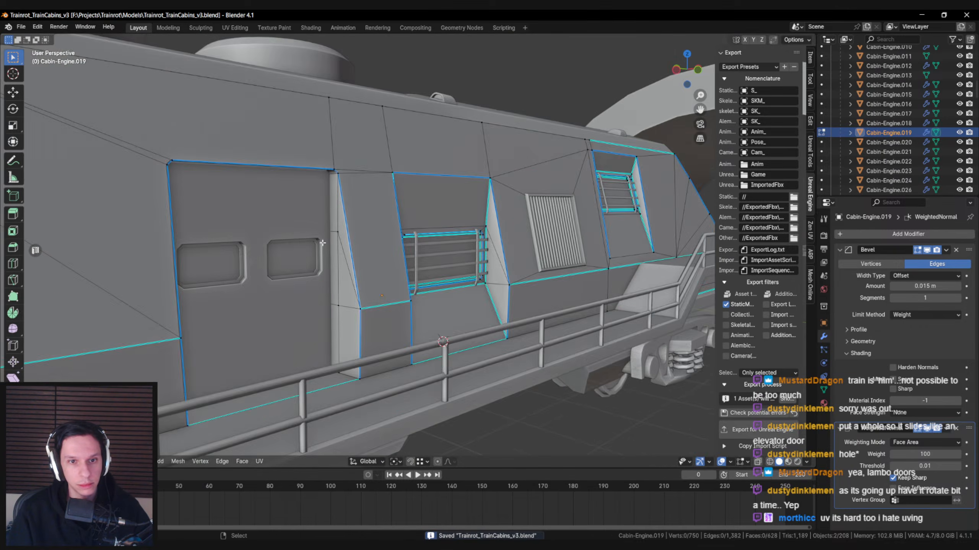
scroll(311, 250, "down", 3)
key("Tab")
scroll(312, 250, "down", 2)
left_click(743, 430)
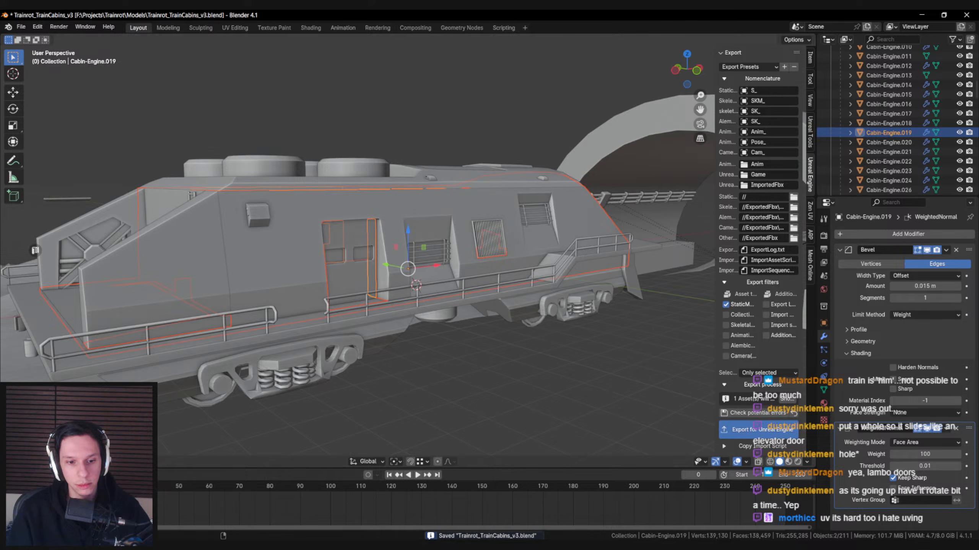
- Switch to Unreal Editor and reimport the updated S_Cabin-Engine static mesh
key("alt+Tab")
right_click(384, 443)
left_click(421, 141)
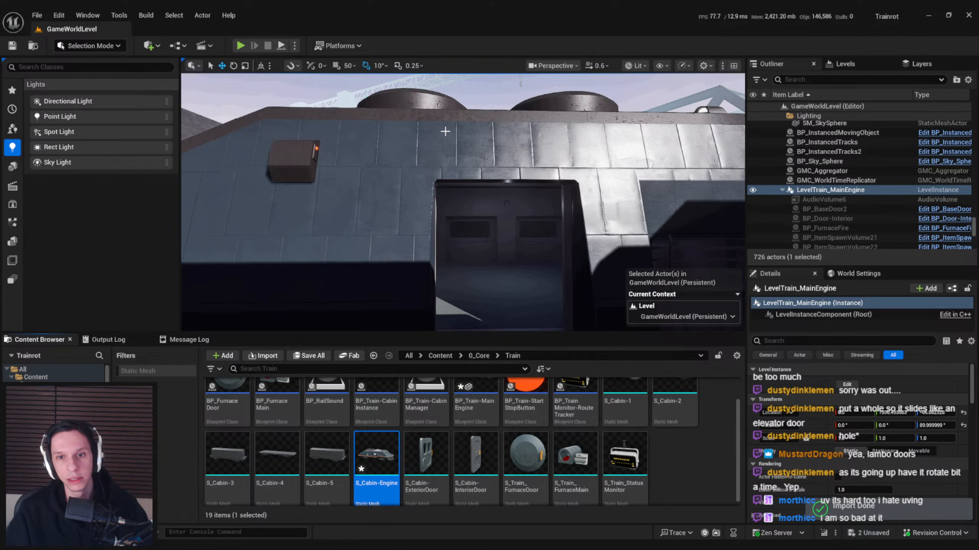
- Inspect the updated door and cabin walls in the level from outside and inside the engine cabin
mouse_move(474, 218)
right_mouse_down()
mouse_move(450, 211)
mouse_move(447, 189)
mouse_move(393, 197)
mouse_move(383, 212)
mouse_move(358, 200)
mouse_move(279, 204)
mouse_move(467, 215)
right_mouse_up()
key("w")
key("w")
key("s")
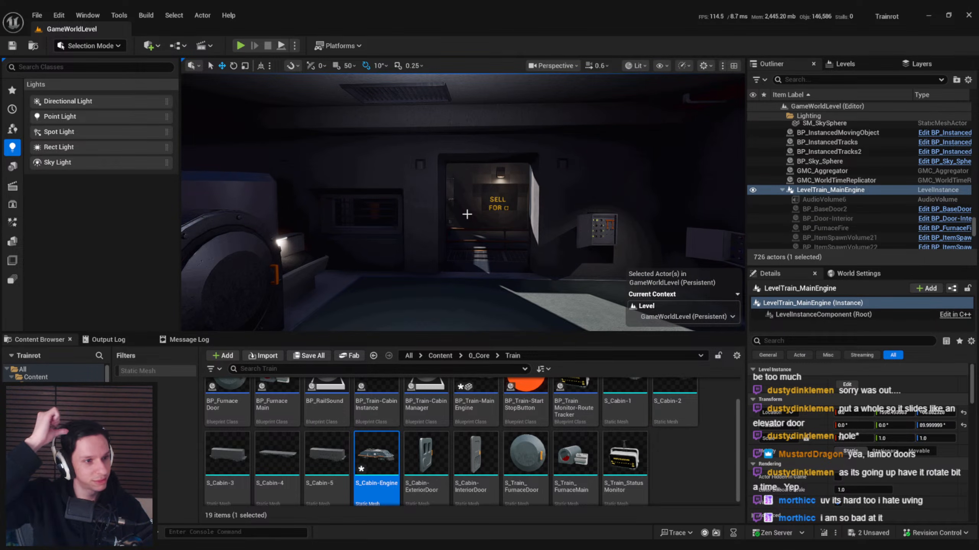
- Save all modified assets, checking out BP_Train-MainEngine and S_Cabin-Engine
right_click_drag(466, 215, 460, 215)
key("ctrl+shift+s")
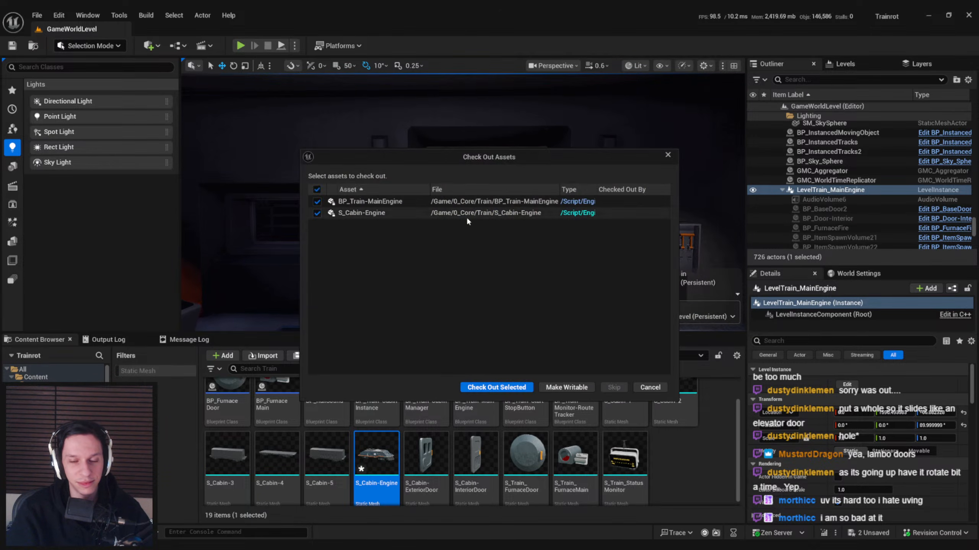
left_click(495, 389)
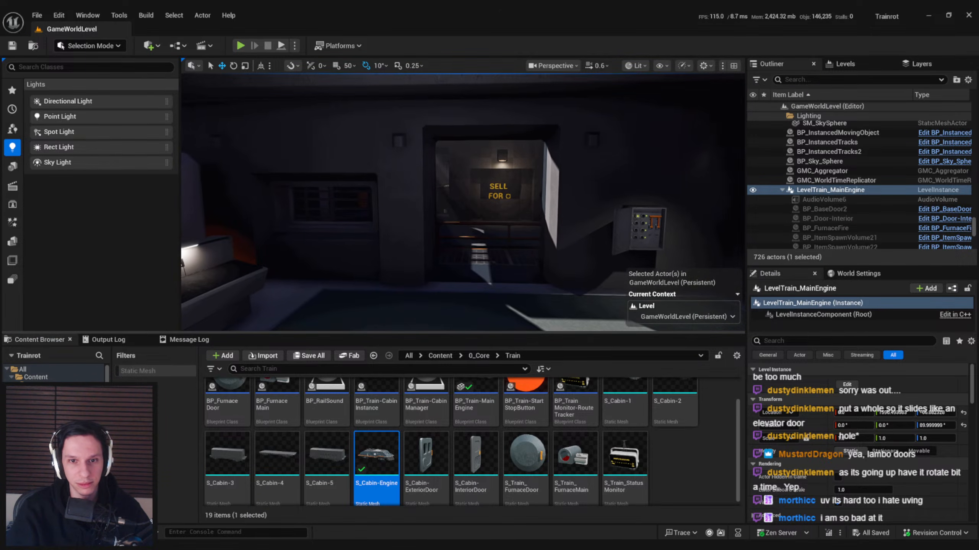
- Examine the engine cabin's side doorway and the wall-mounted fuse boxes from inside and outside the train
key("s")
right_click_drag(462, 209, 526, 264)
key("w")
key("s")
key("s")
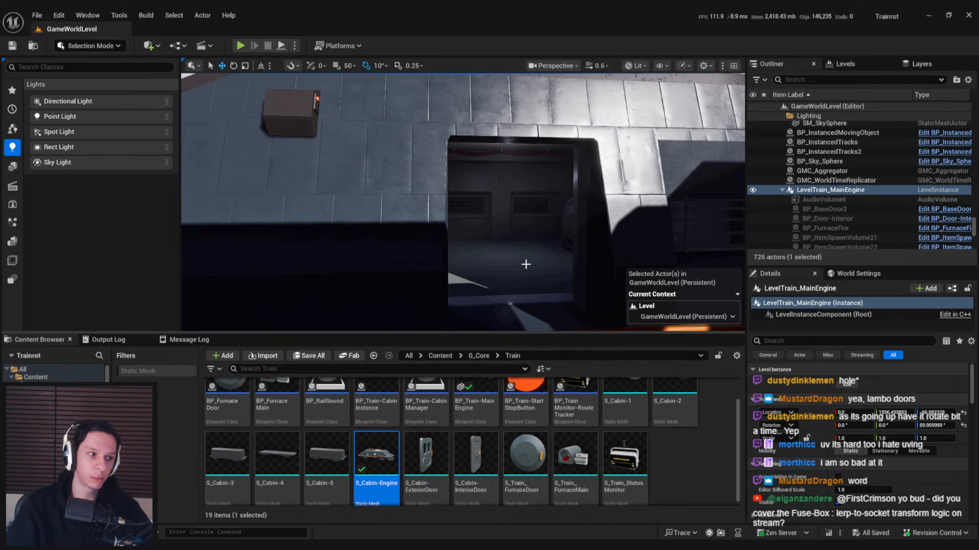
right_click_drag(525, 264, 488, 230)
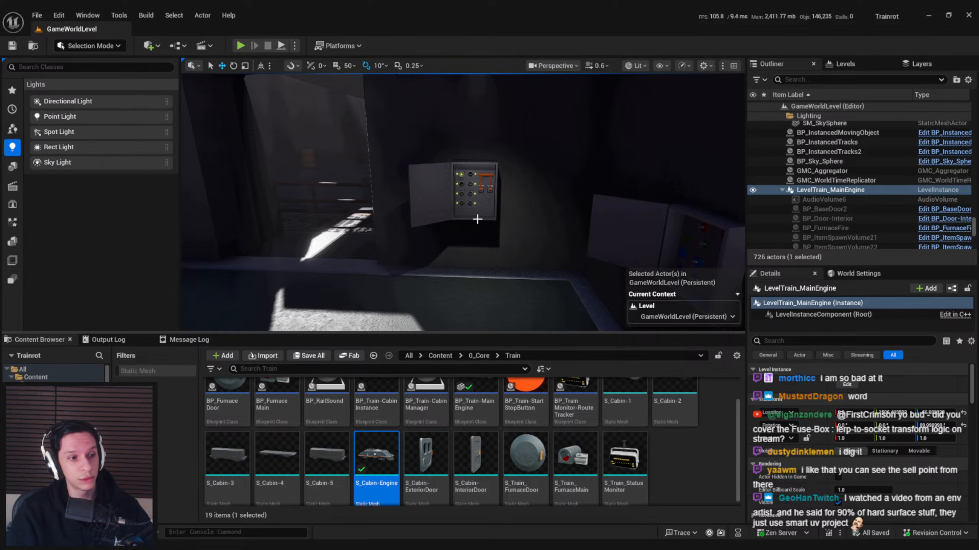
right_click_drag(444, 229, 442, 249)
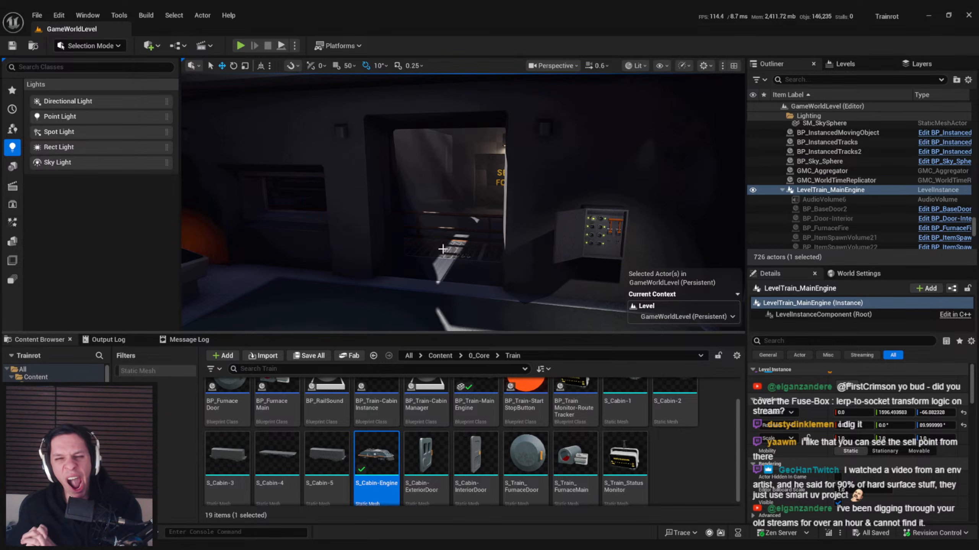
right_click_drag(443, 248, 456, 231)
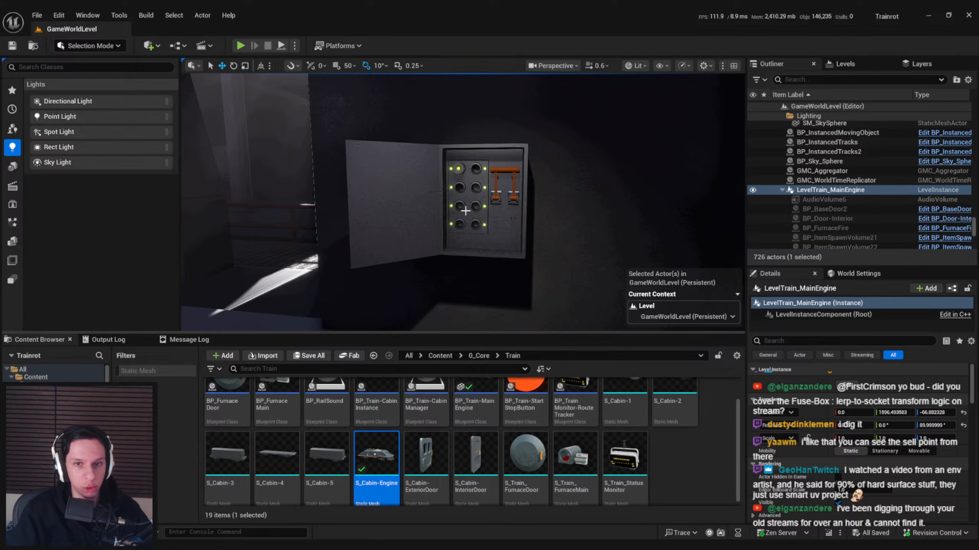
right_click_drag(465, 211, 560, 155)
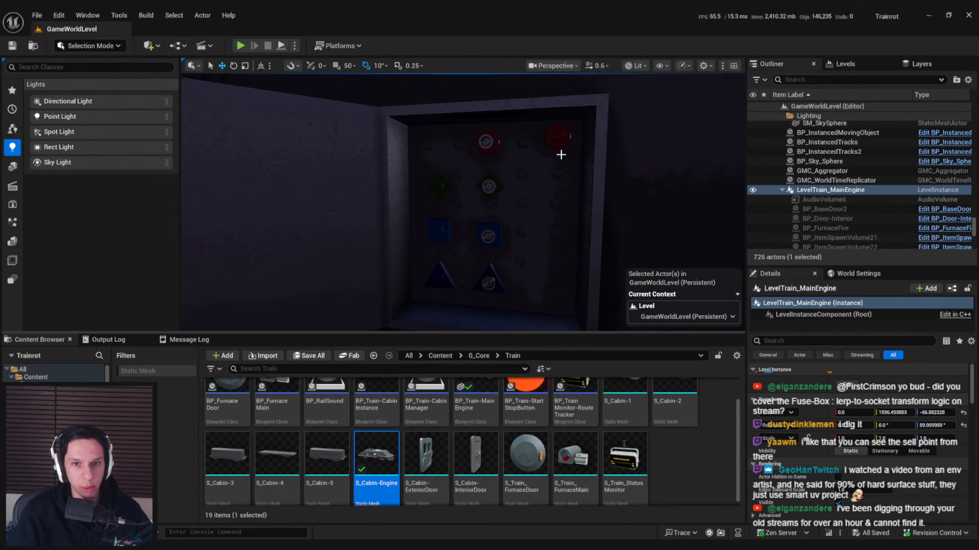
scroll(431, 253, "down", 5)
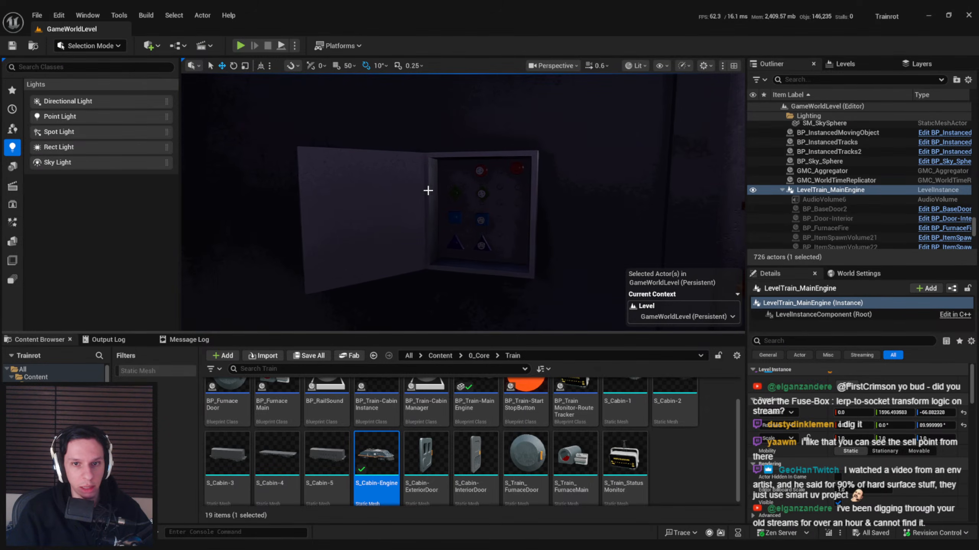
right_click_drag(476, 174, 555, 162)
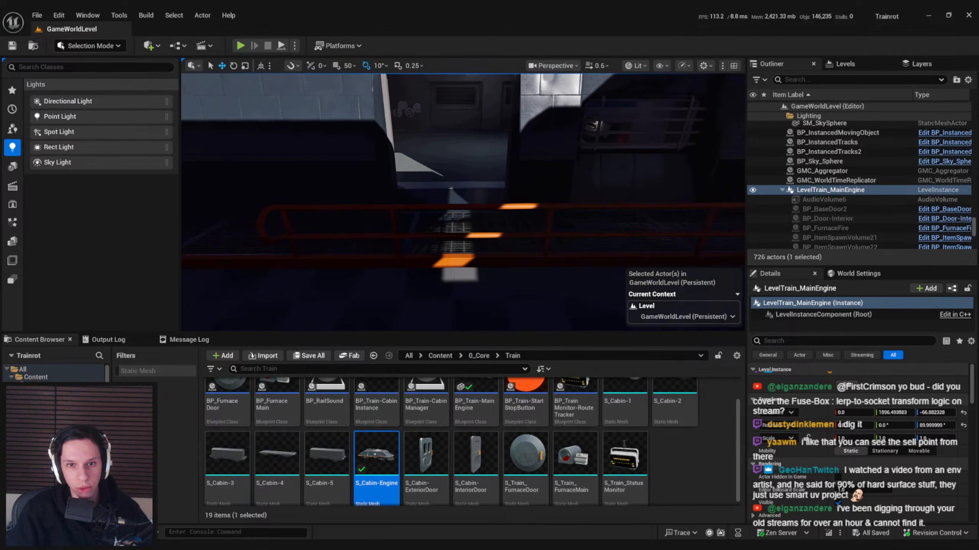
right_click_drag(554, 163, 447, 225)
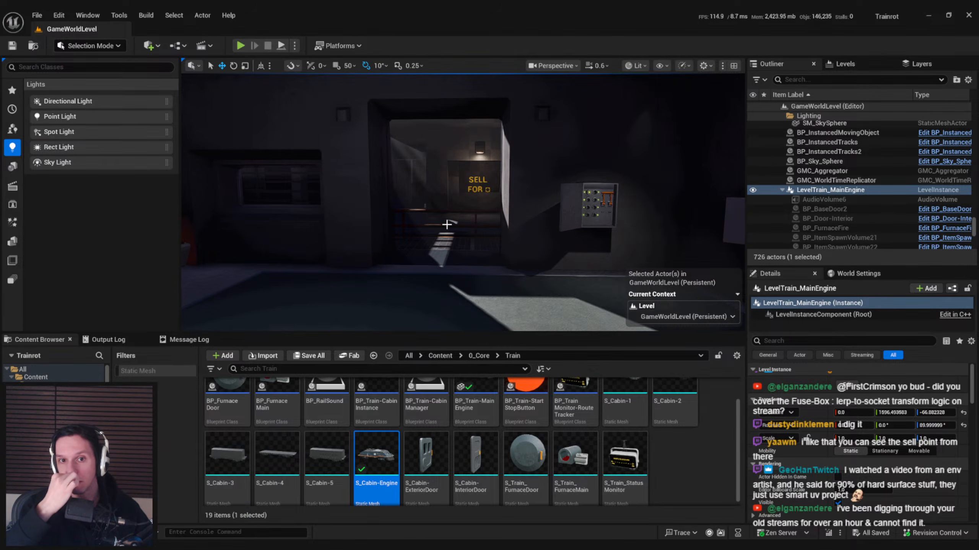
right_click_drag(447, 223, 425, 207)
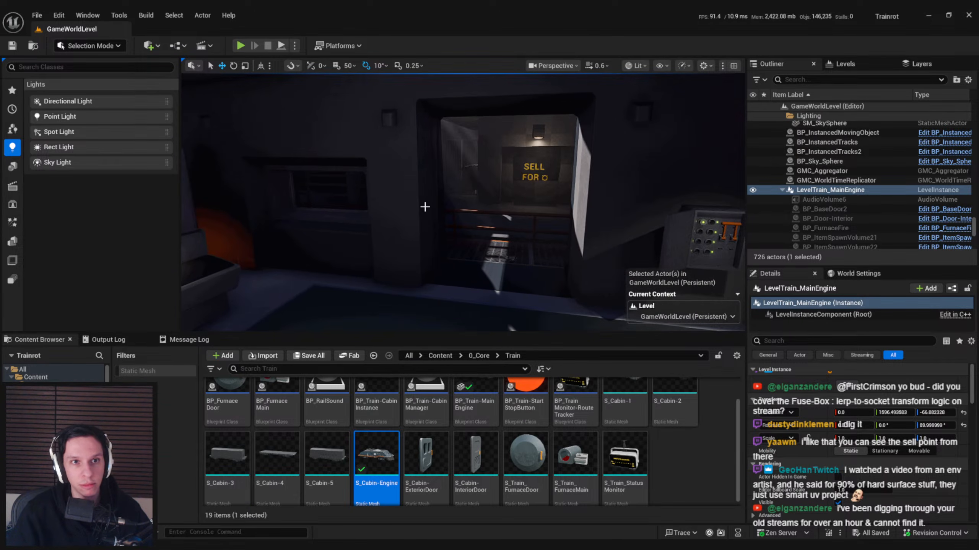
- Play-test the level by walking through the cabin's side doorway to the outer walkway, and return to editing
left_click(241, 45)
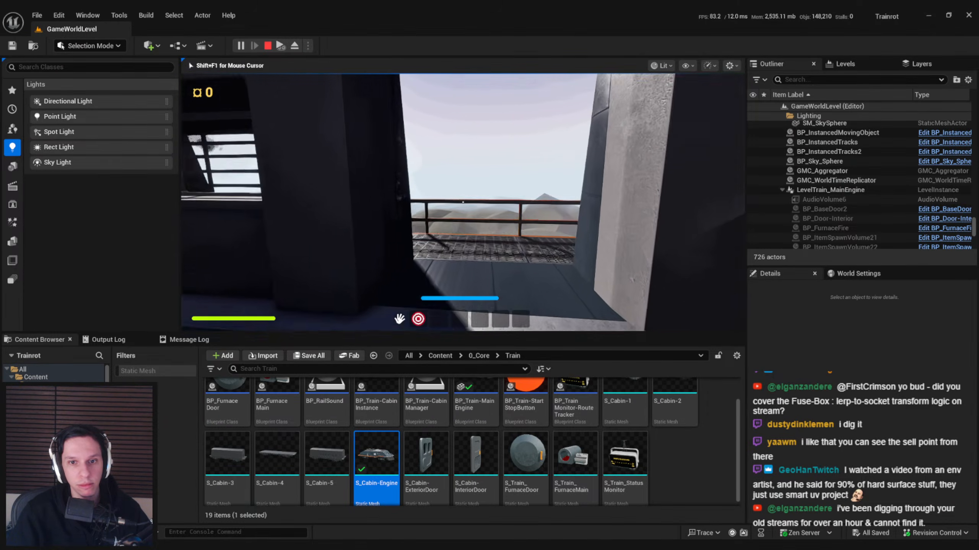
key("w")
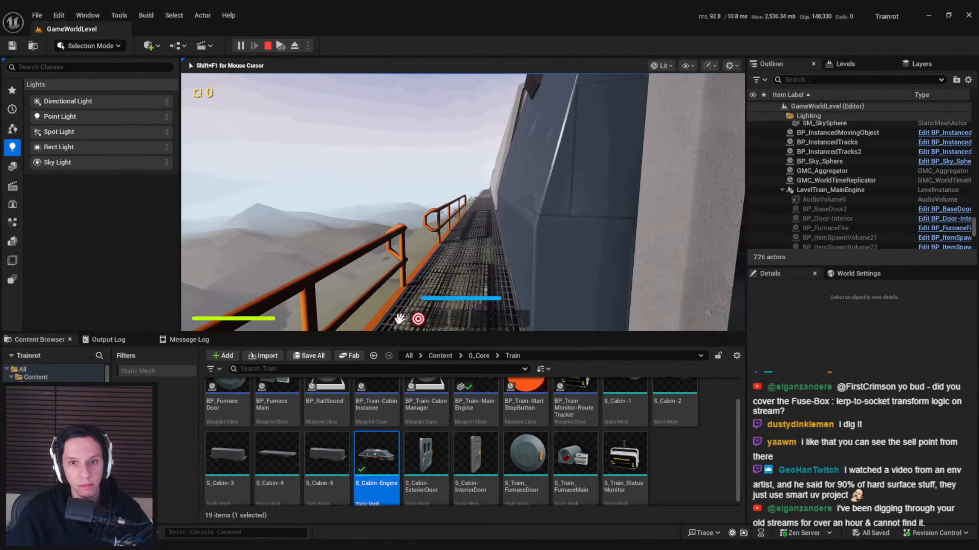
key("Escape")
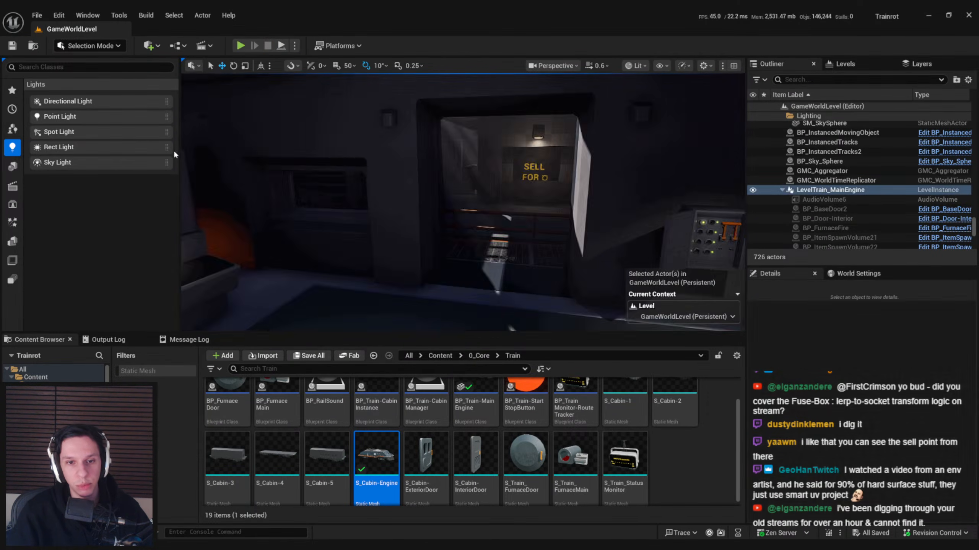
right_click_drag(450, 236, 450, 236)
left_click_drag(453, 234, 455, 250)
left_click(665, 483)
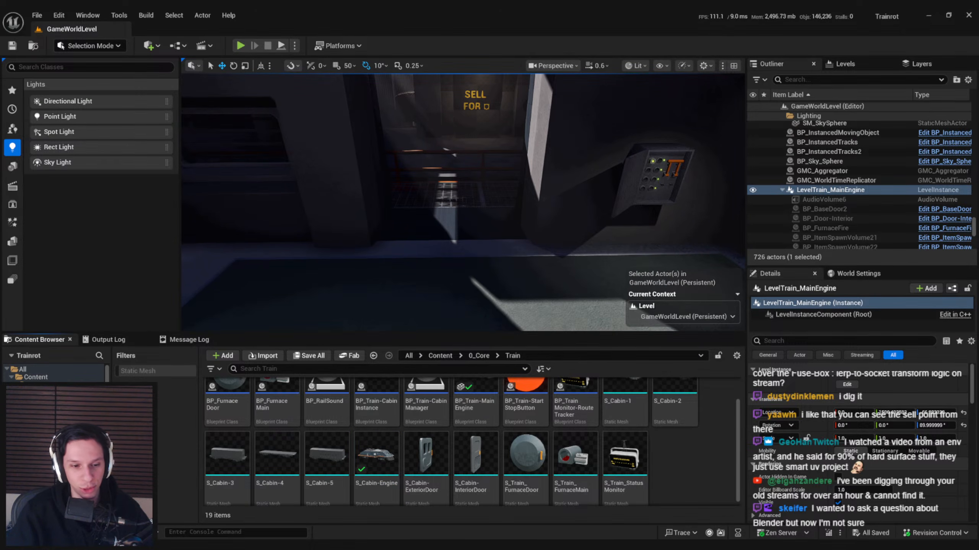
- Switch to Blender, select the cabin's side door panel and save the train cabins file
key("alt+Tab")
scroll(420, 344, "up", 6)
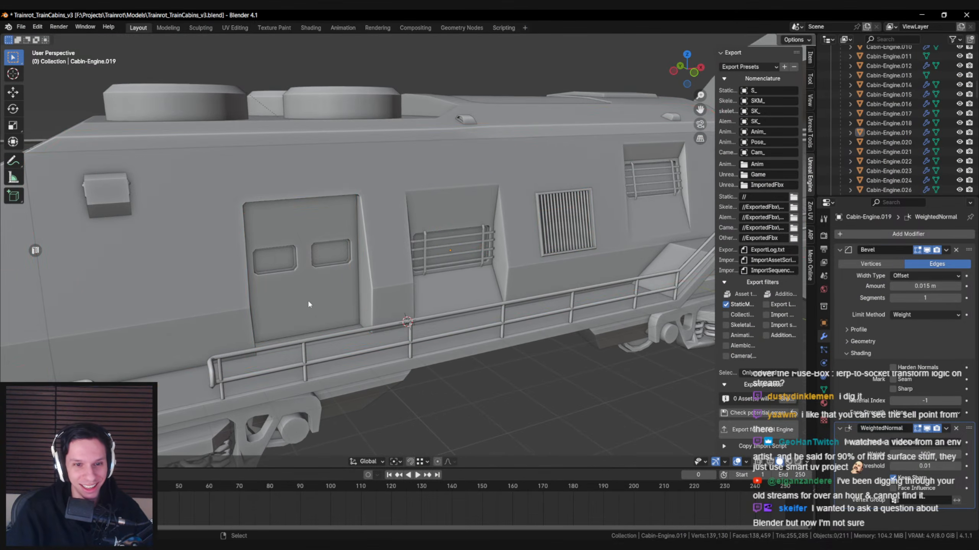
left_click(414, 290)
key("ctrl+s")
- Snap the 3D cursor to the vertical centre edge loop of the mirrored door panel
middle_click_drag(414, 287, 451, 305)
scroll(452, 313, "up", 4)
scroll(451, 305, "up", 3)
key("Tab")
key("Tab")
key("Tab")
middle_click_drag(402, 228, 385, 266)
left_click(428, 232, "alt")
key("shift+s")
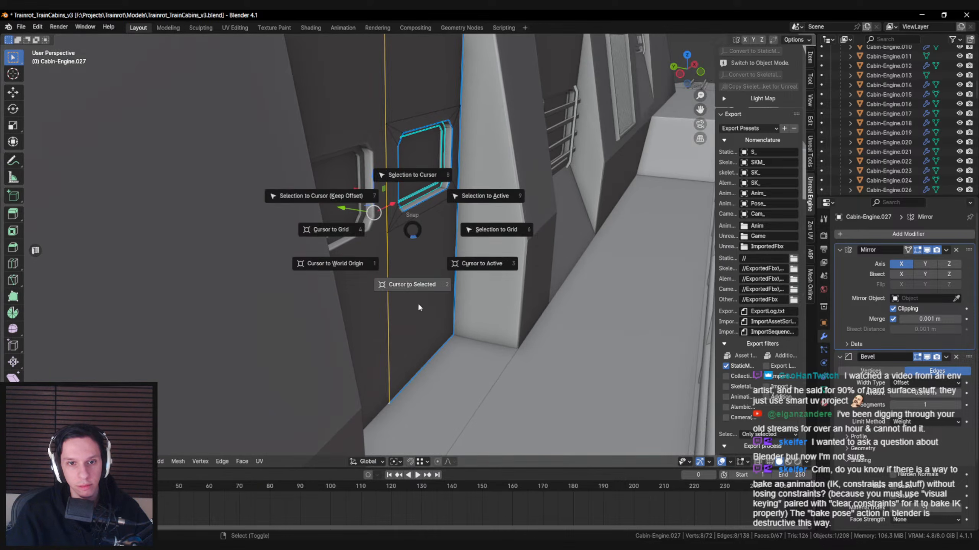
left_click(393, 277)
- Set the door panel's origin to the 3D cursor and save the file
key("Tab")
scroll(393, 276, "down", 4)
right_click(393, 276)
mouse_move(378, 315)
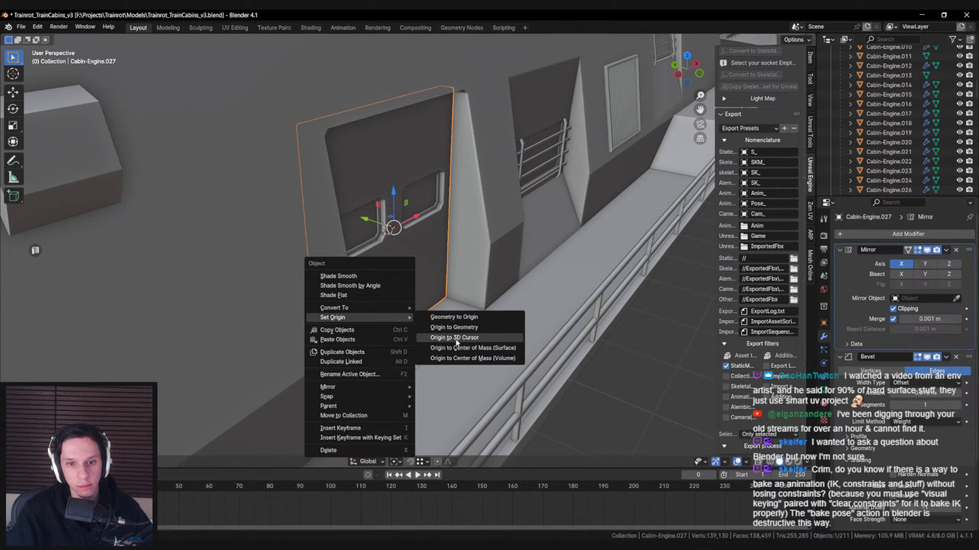
left_click(447, 339)
middle_click_drag(447, 328, 376, 295)
key("ctrl+s")
- Examine the door panel's mesh in wireframe for its inner edges and window frames
left_click(387, 254)
key("shift+z")
key("Tab")
key("3")
scroll(450, 281, "up", 4)
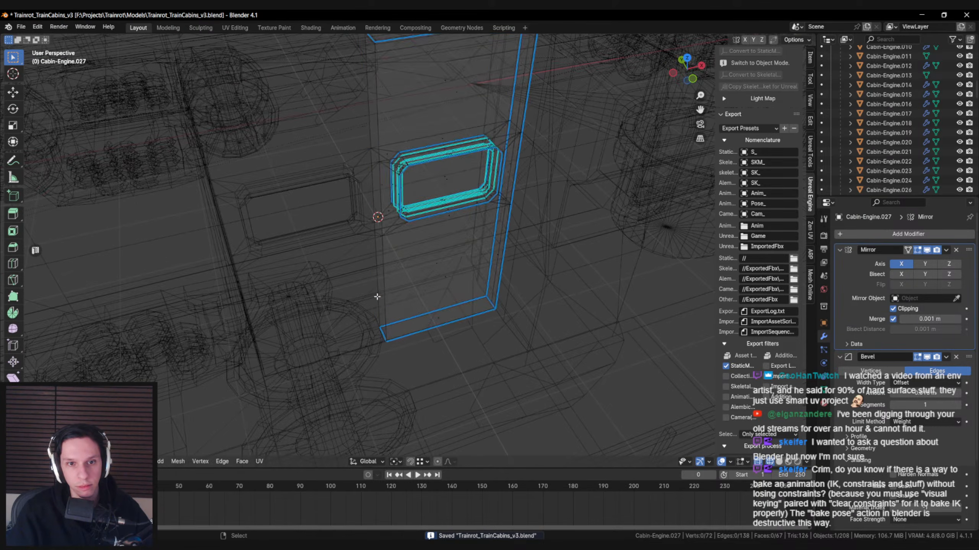
scroll(378, 304, "down", 4)
key("shift+z")
scroll(362, 268, "down", 3)
scroll(363, 270, "up", 3)
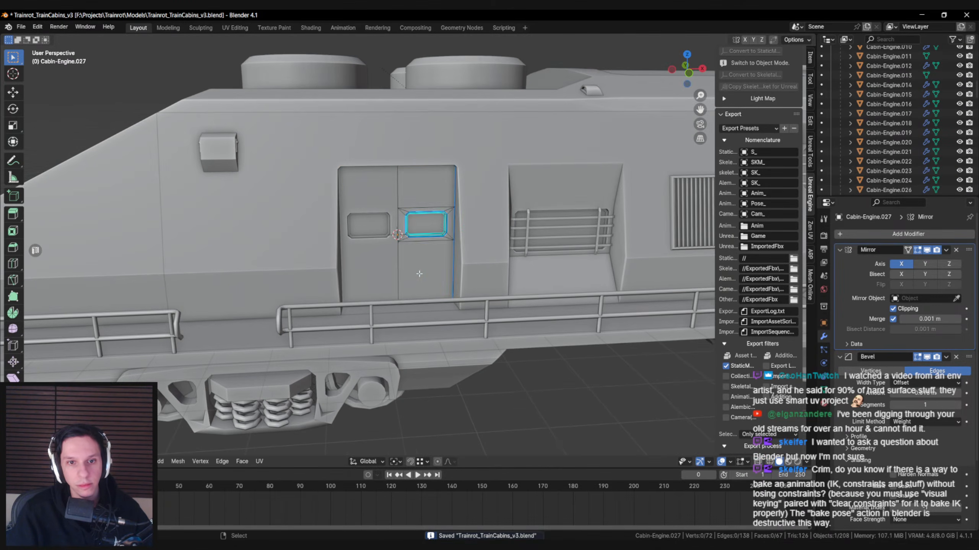
- Select all faces of the door panel and unwrap their UVs
key("a")
key("u")
left_click(385, 318)
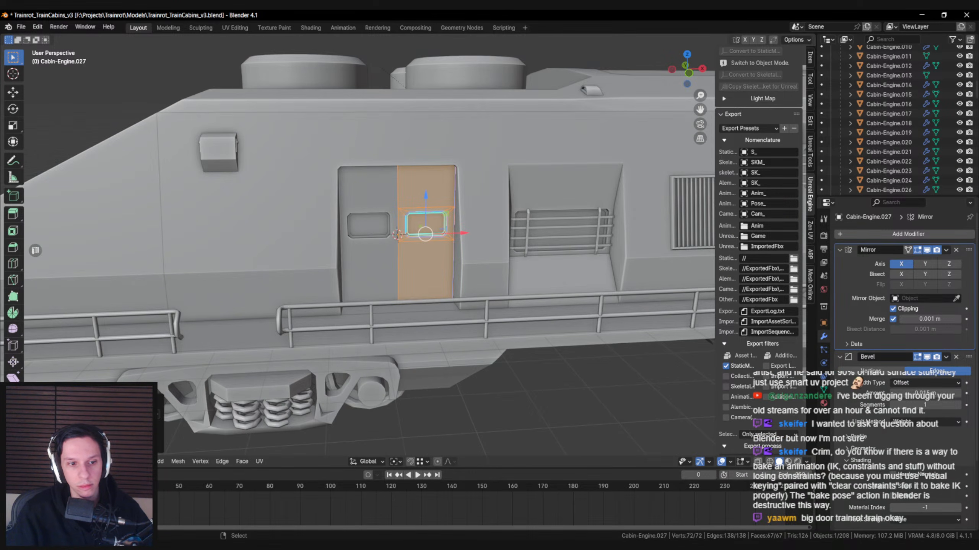
middle_click_drag(372, 288, 363, 279)
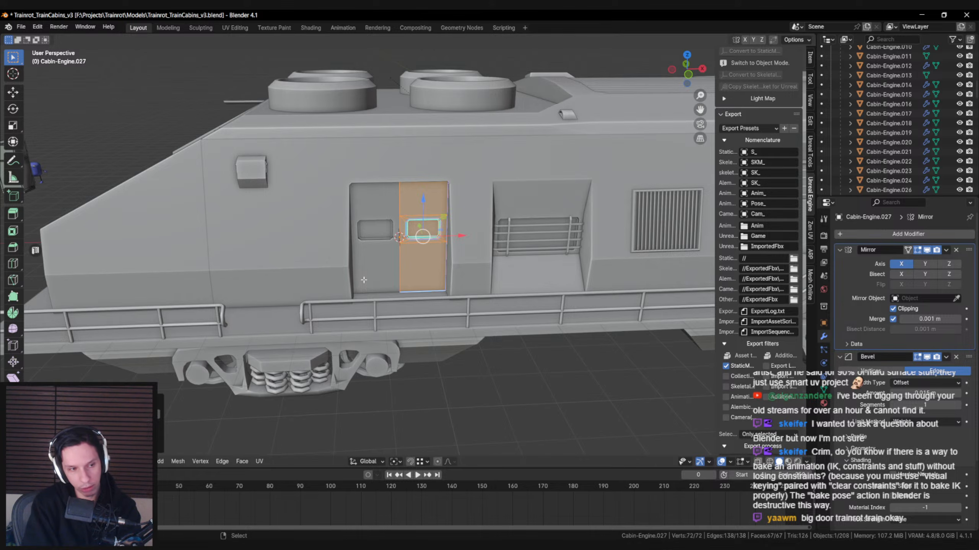
- Leave mesh editing, check the door panel against the cabin, reselect it and save the file
key("Tab")
scroll(411, 227, "up", 4)
middle_click_drag(412, 223, 406, 263)
key("alt+a")
scroll(451, 208, "down", 1)
scroll(423, 212, "up", 1)
scroll(423, 211, "down", 4)
scroll(423, 227, "up", 3)
scroll(422, 226, "down", 4)
scroll(467, 222, "up", 3)
scroll(500, 269, "down", 2)
scroll(500, 269, "up", 2)
scroll(467, 279, "up", 3)
scroll(335, 277, "down", 3)
left_click(406, 263)
scroll(407, 262, "up", 4)
key("ctrl+s")
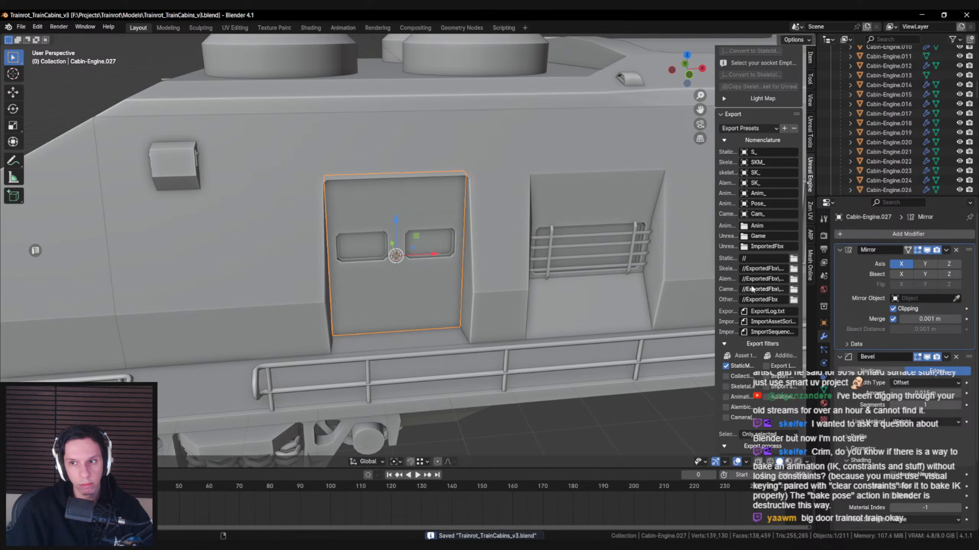
- Rename the door panel object from Cabin-Engine.027 to Cabin-GarageDoor
scroll(751, 284, "up", 15)
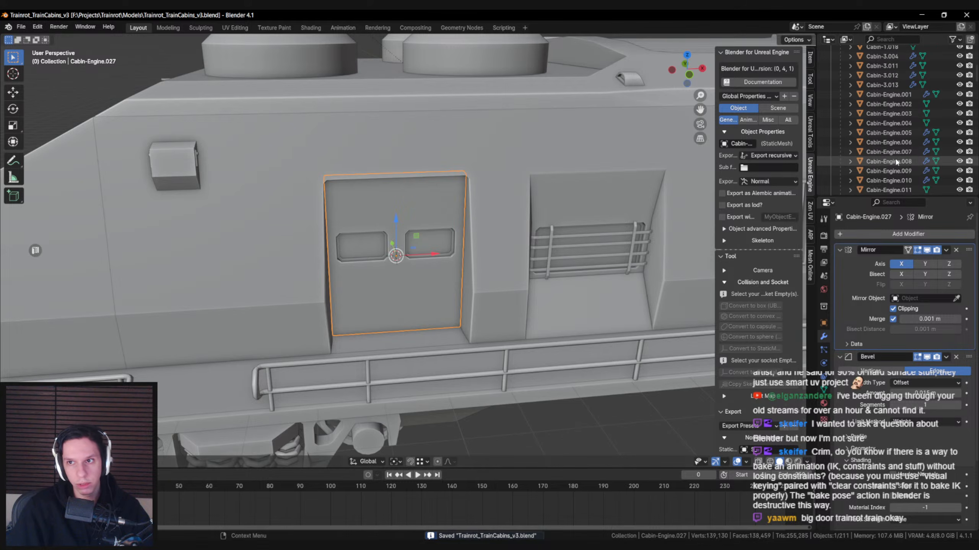
scroll(895, 155, "up", 4)
scroll(895, 156, "down", 4)
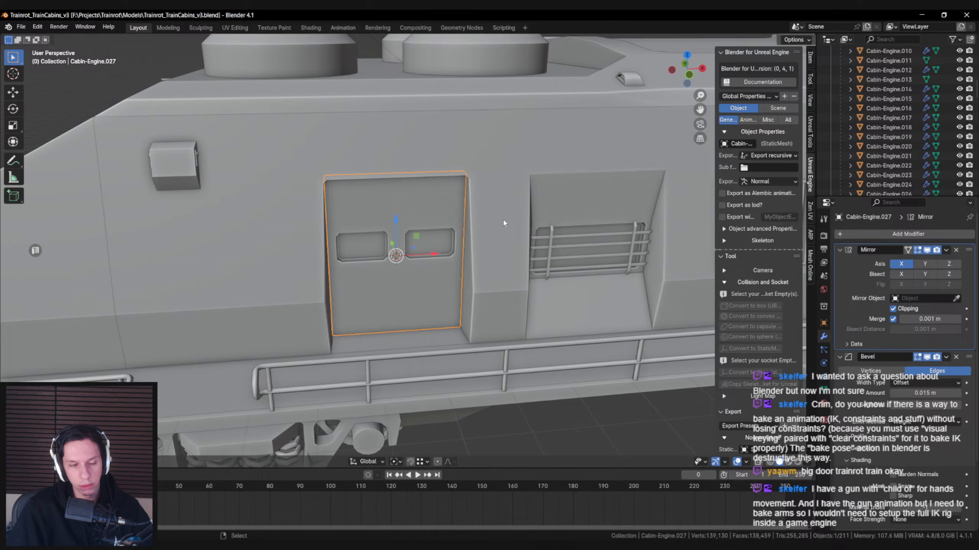
middle_click_drag(497, 222, 485, 227)
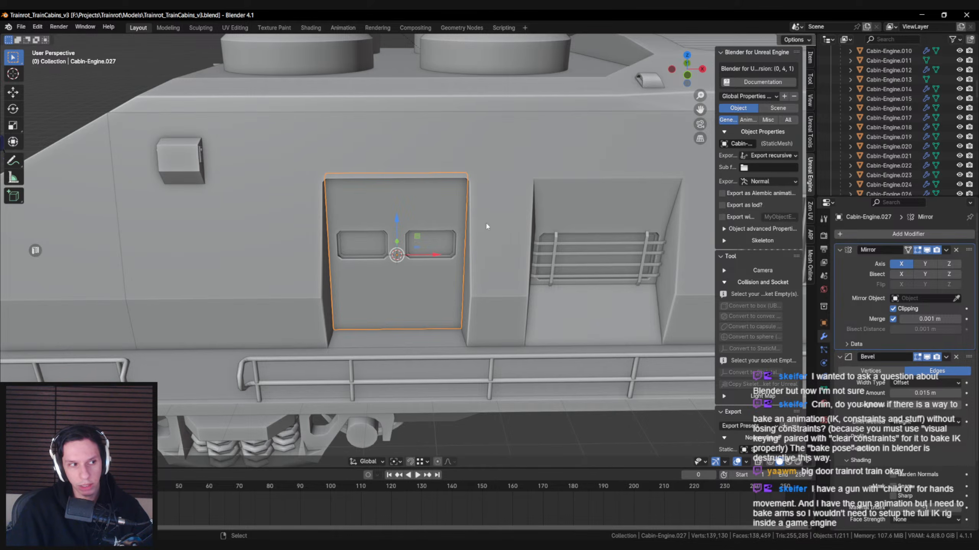
scroll(907, 130, "down", 6)
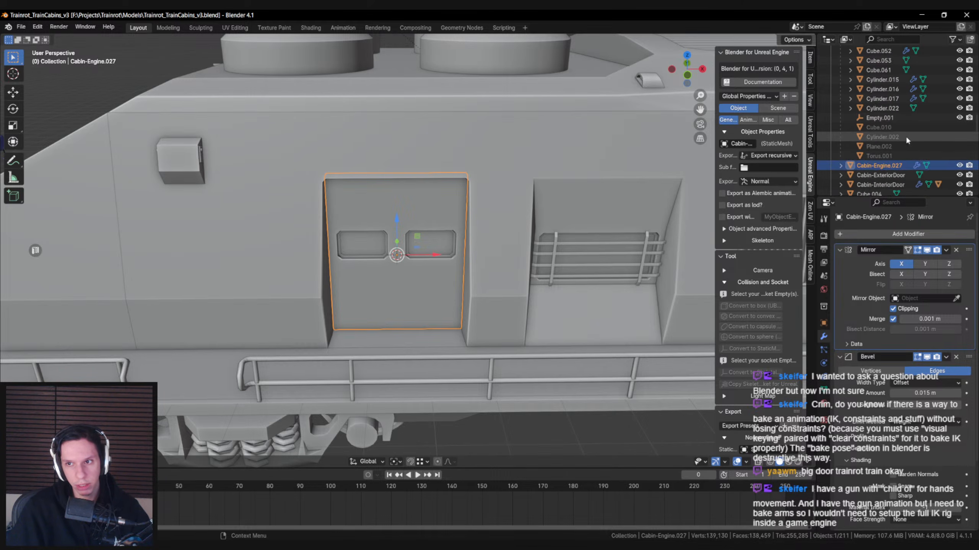
key("F2")
scroll(905, 135, "down", 5)
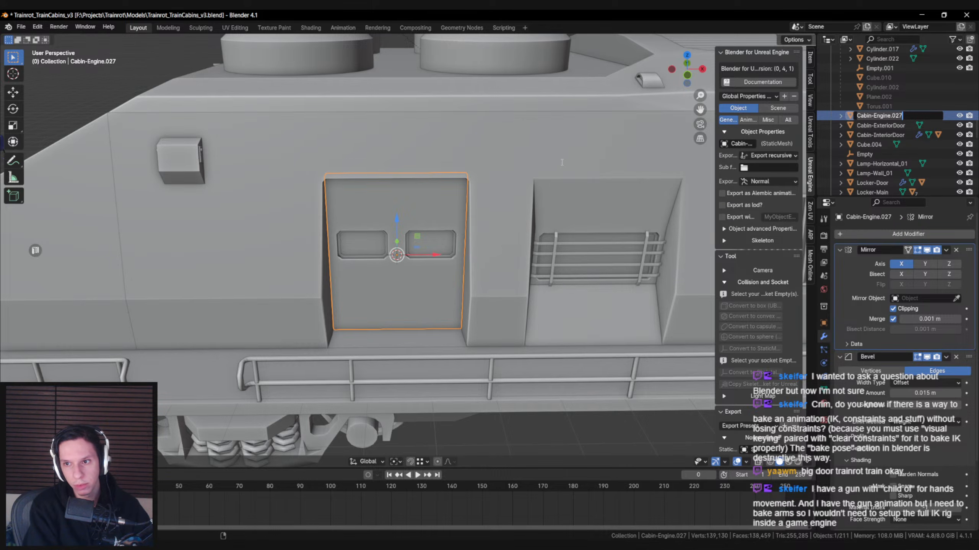
type("Cabin-Gara")
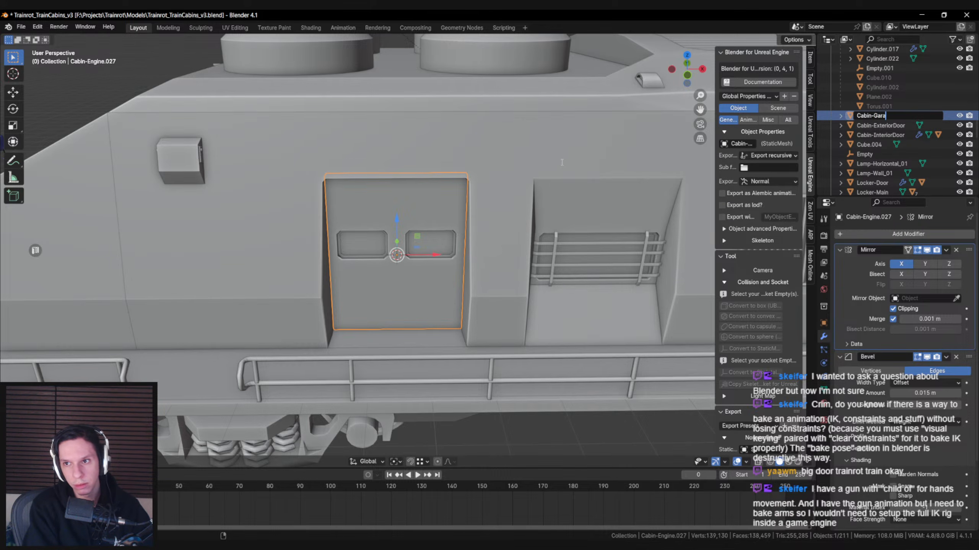
type("geDoor")
key("Return")
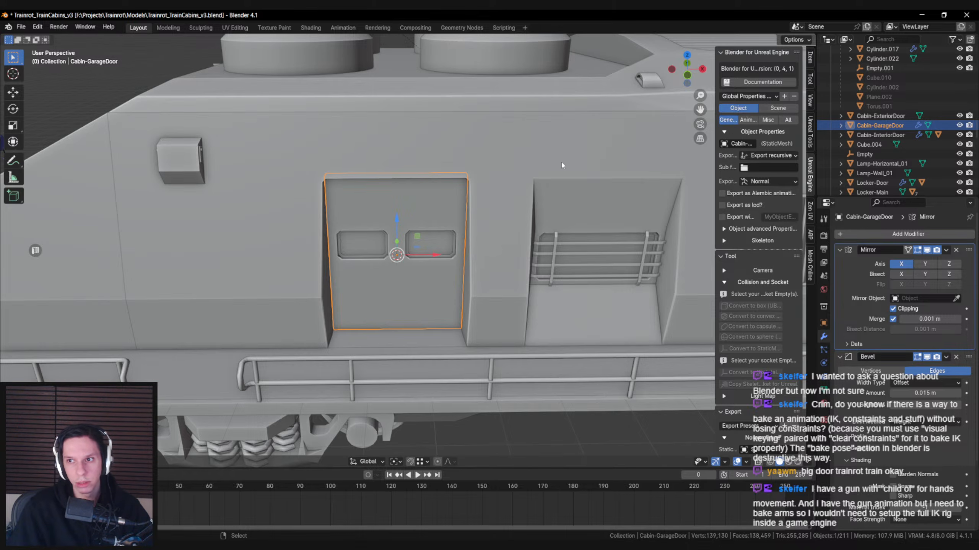
- Save the file and export the garage door as a static mesh for Unreal Engine
middle_click_drag(405, 252, 465, 236)
key("ctrl+s")
scroll(763, 325, "down", 15)
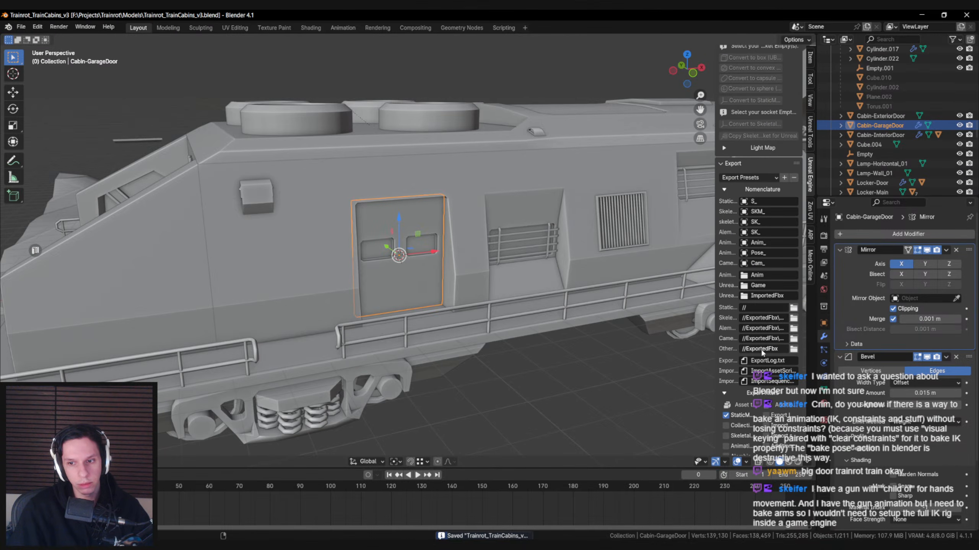
left_click(764, 428)
scroll(764, 324, "up", 8)
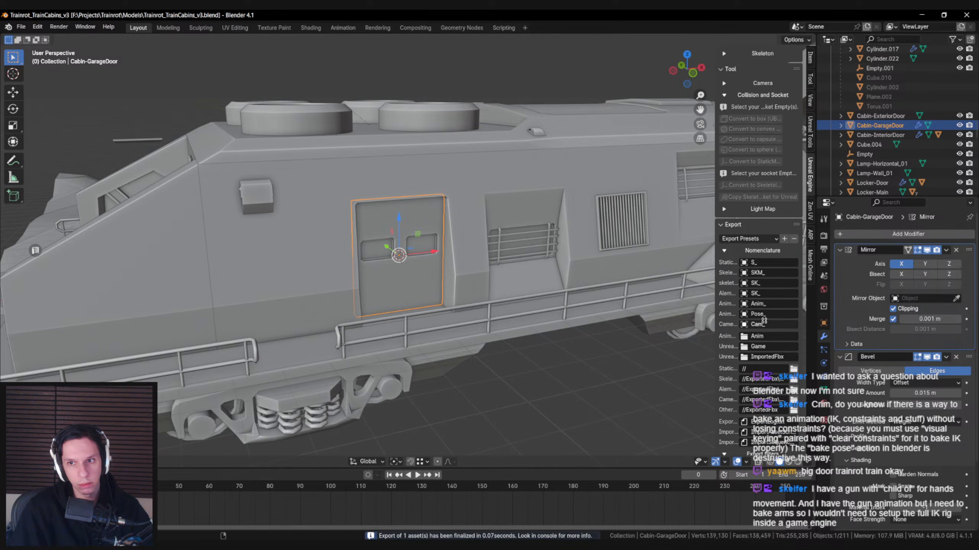
scroll(764, 320, "down", 5)
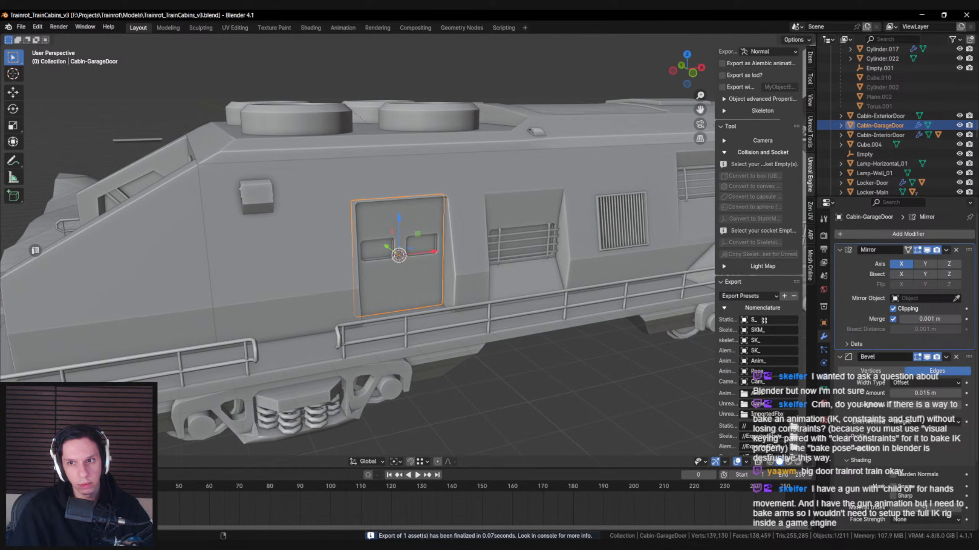
scroll(764, 321, "down", 4)
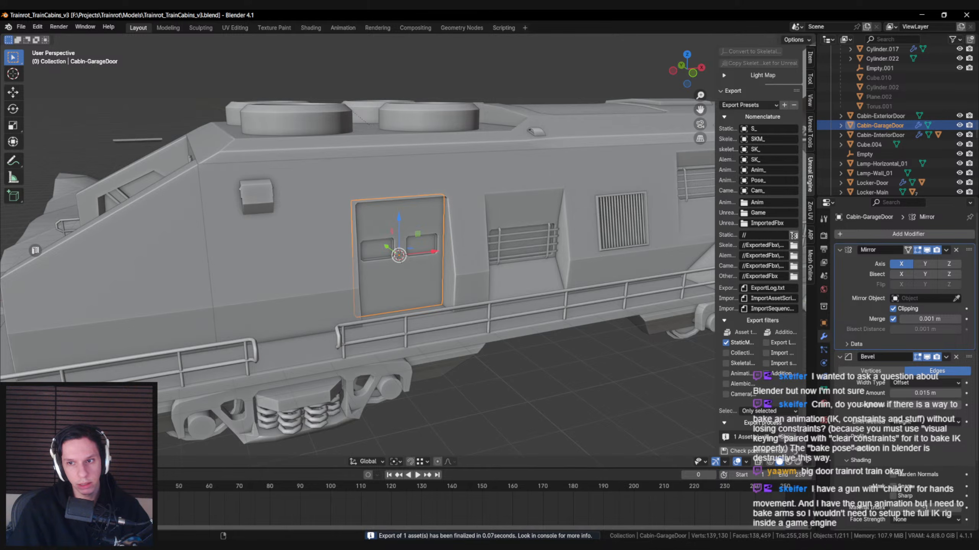
- Switch to Unreal Engine, import the exported garage door mesh into the Train content folder and open it
left_click(779, 244)
left_click_drag(467, 114, 0, 165)
left_click(349, 545)
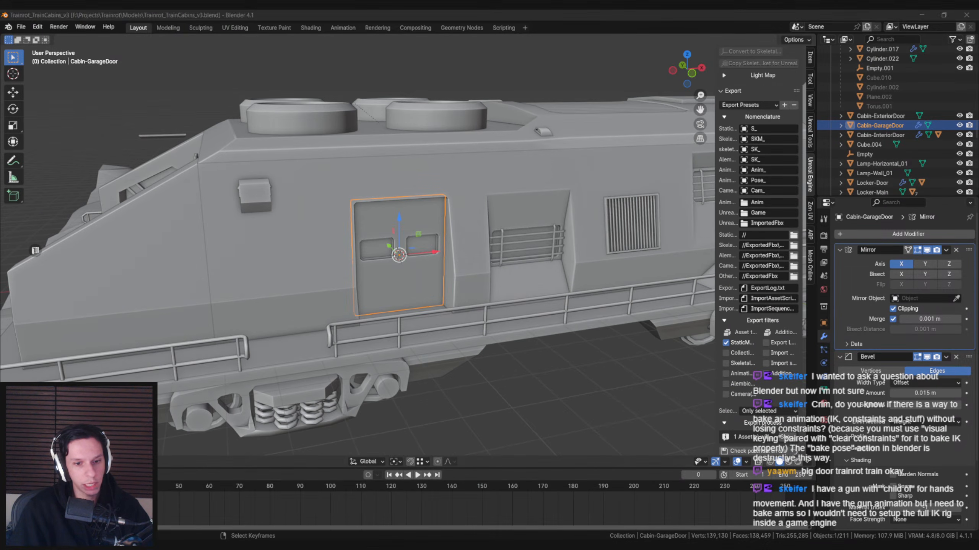
scroll(518, 440, "up", 2)
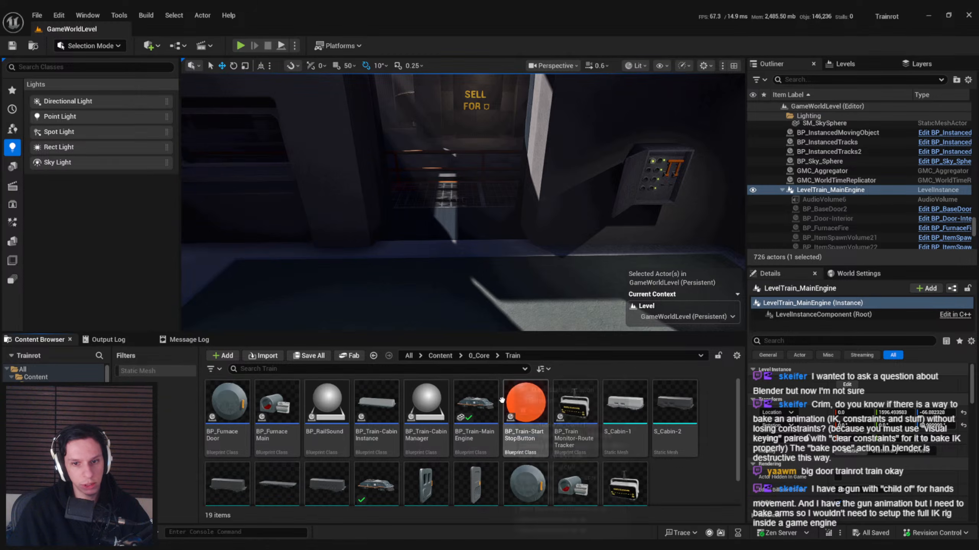
scroll(534, 422, "down", 2)
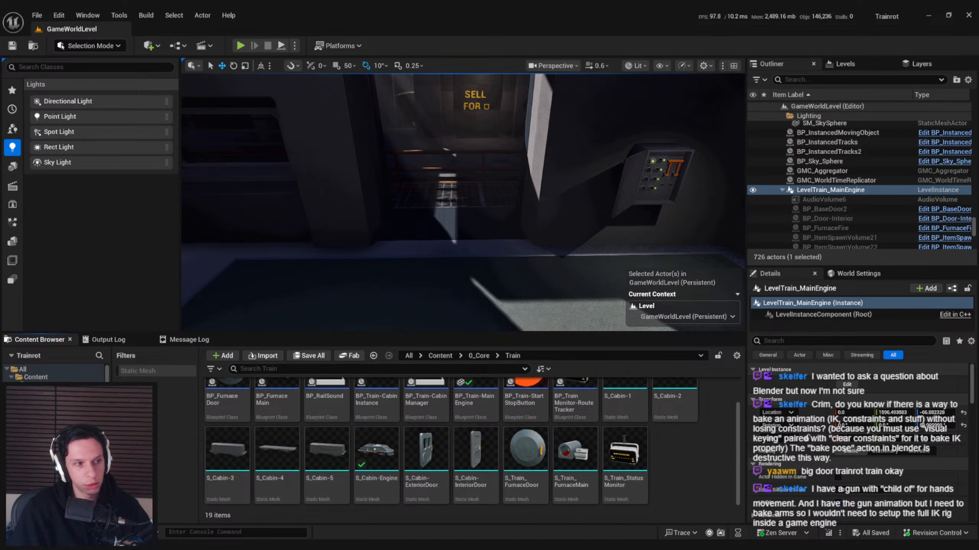
left_click_drag(606, 435, 657, 462)
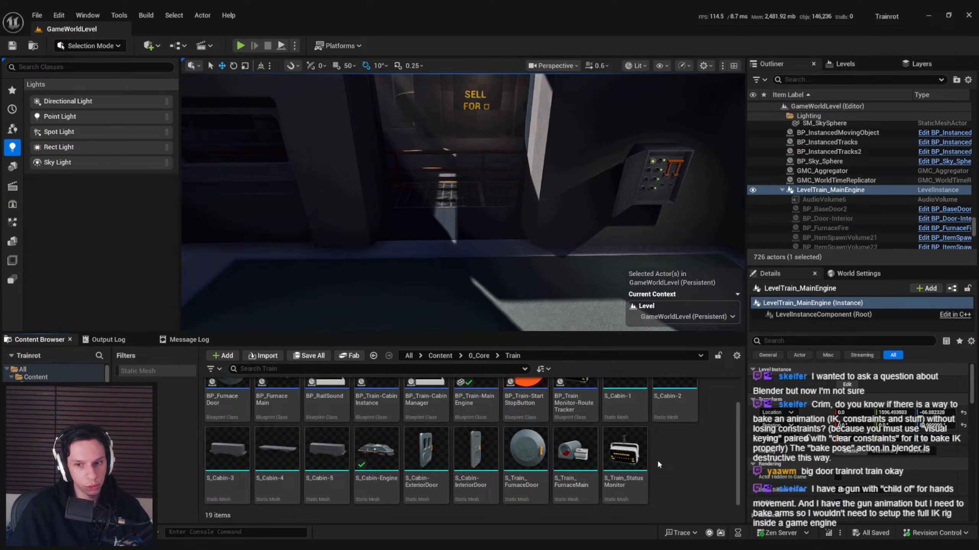
left_click(619, 499)
double_click(471, 459)
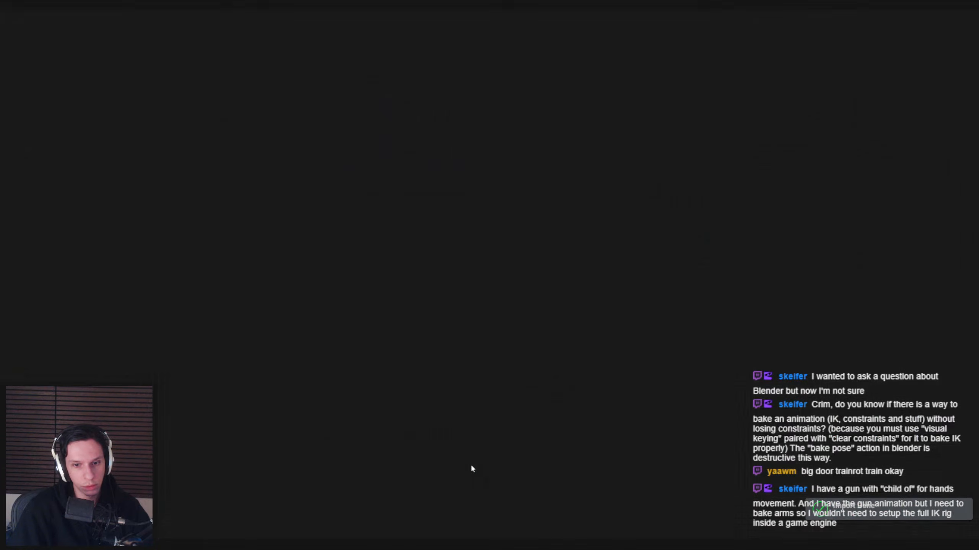
- Assign MI_TestMat-TrainWalls to the garage door's Main material slot and check it on the mesh
scroll(795, 299, "down", 10)
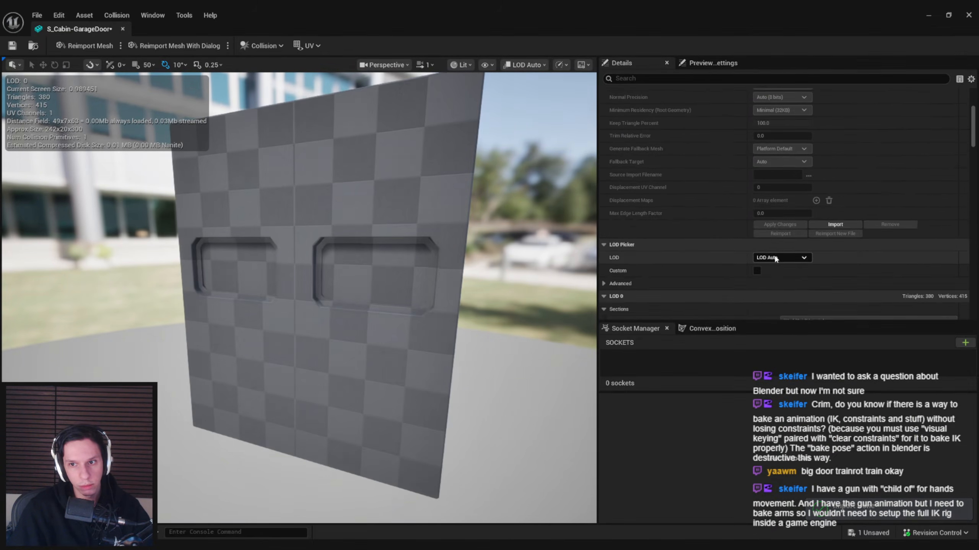
scroll(786, 231, "down", 4)
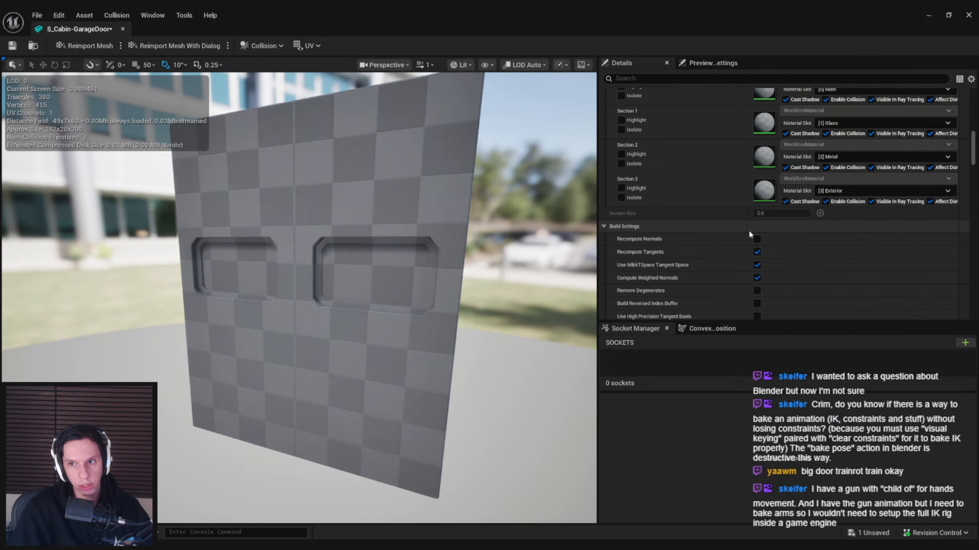
scroll(749, 229, "up", 3)
scroll(796, 255, "up", 8)
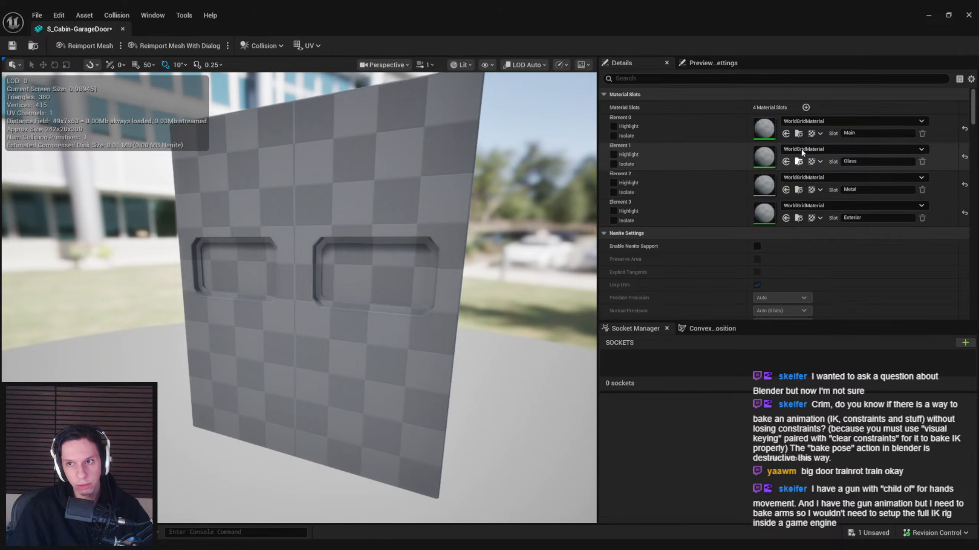
left_click(800, 121)
type("interior wa")
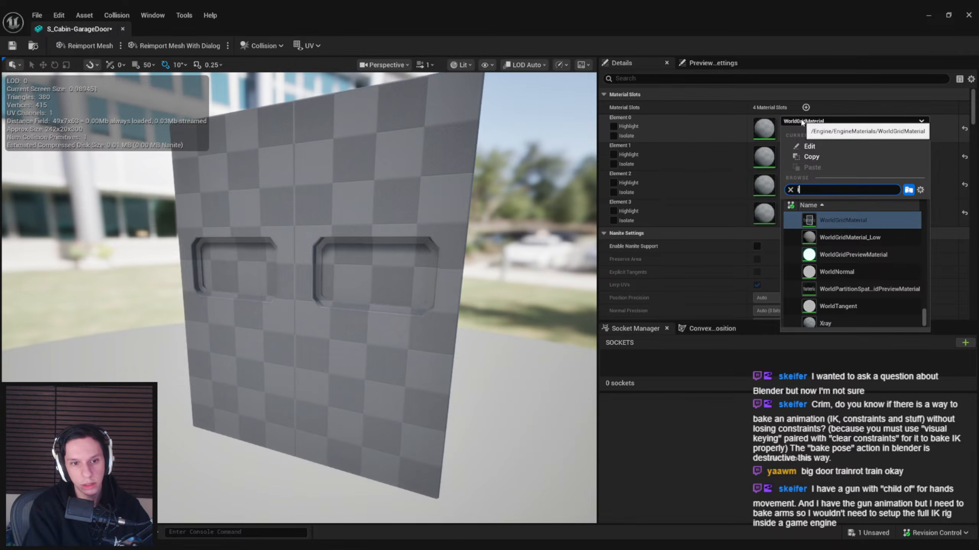
key("ctrl+a")
type("wall")
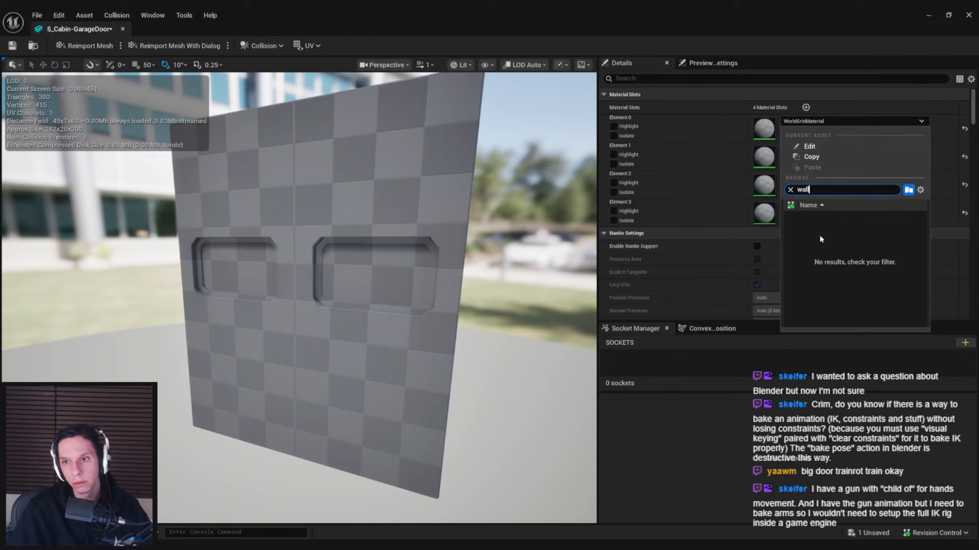
left_click(836, 237)
left_click_drag(503, 257, 370, 259)
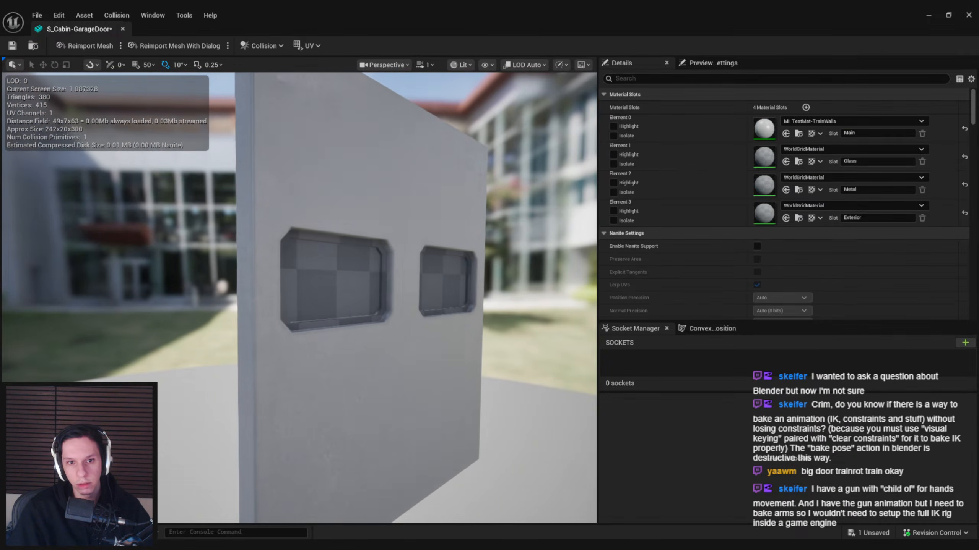
- Assign M_Glass to the Glass material slot and MI_TestMat-Metal to the Metal slot
left_click(826, 149)
type("glass")
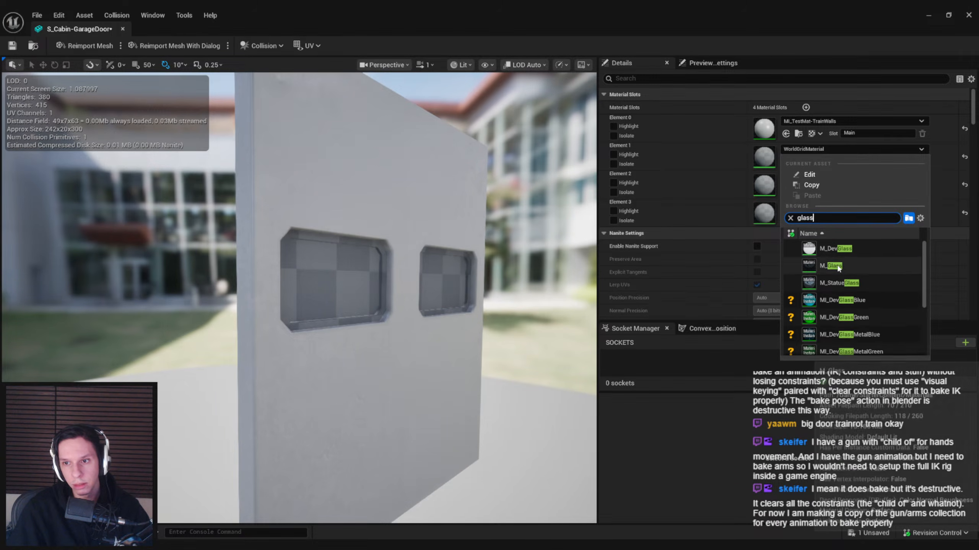
left_click(840, 265)
left_click(786, 178)
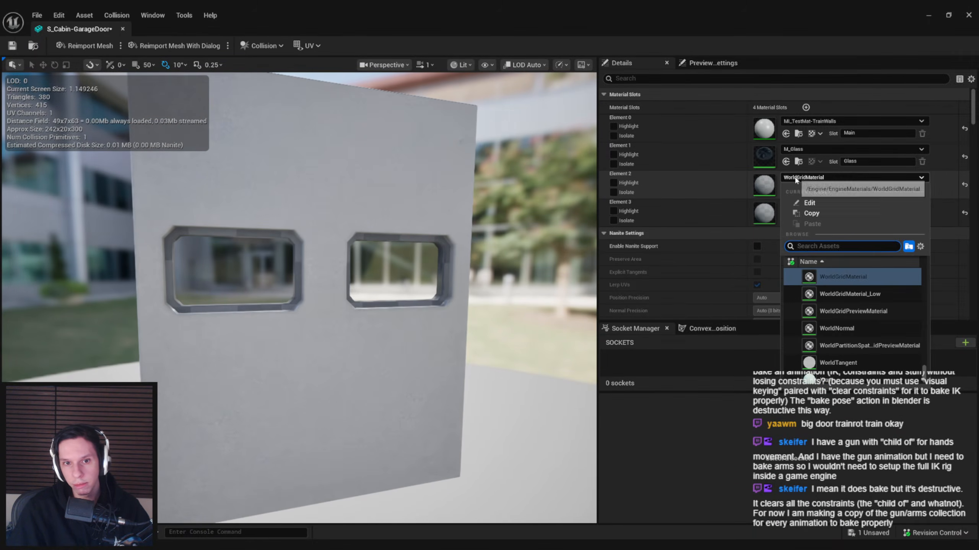
type("meta")
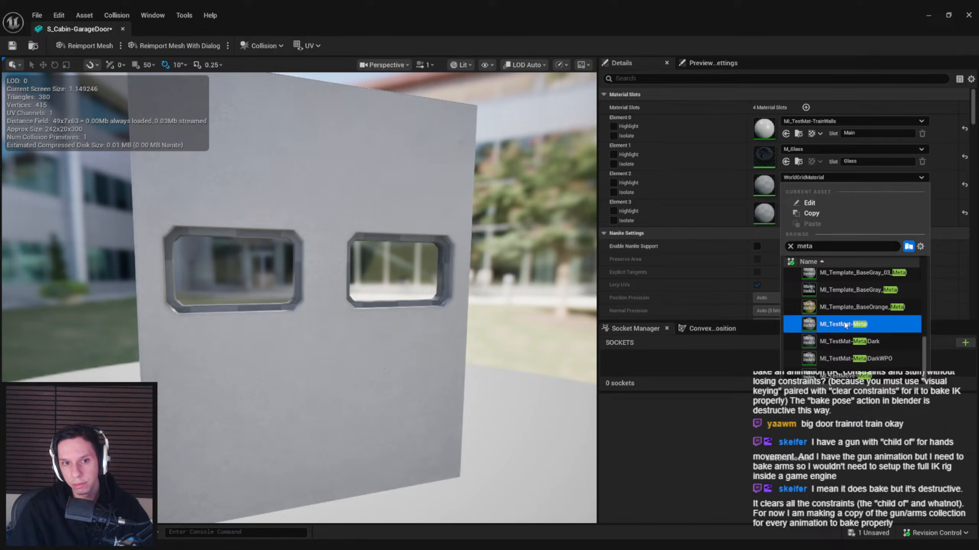
left_click(844, 325)
- Assign MI_TestMat-TrainExterior to the garage door's Exterior material slot
left_click(835, 206)
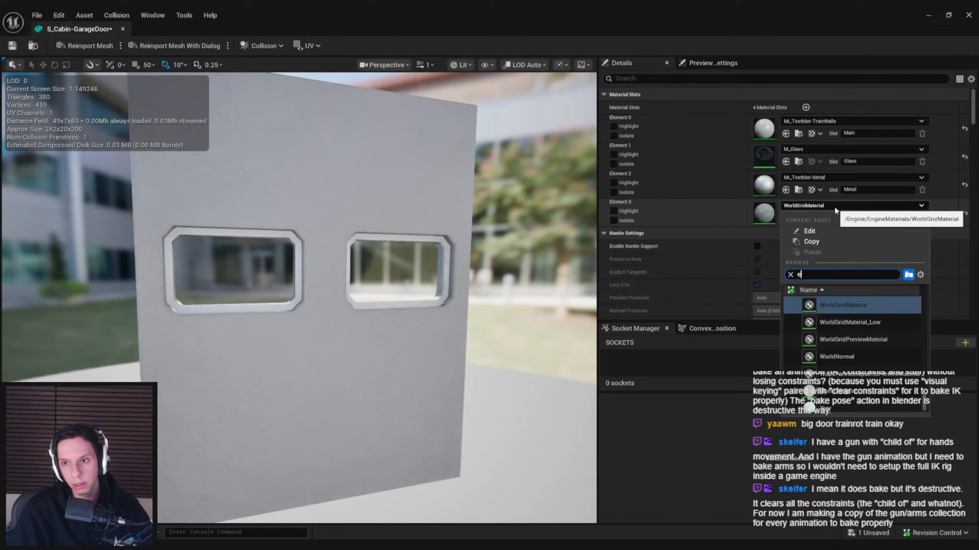
type("exter")
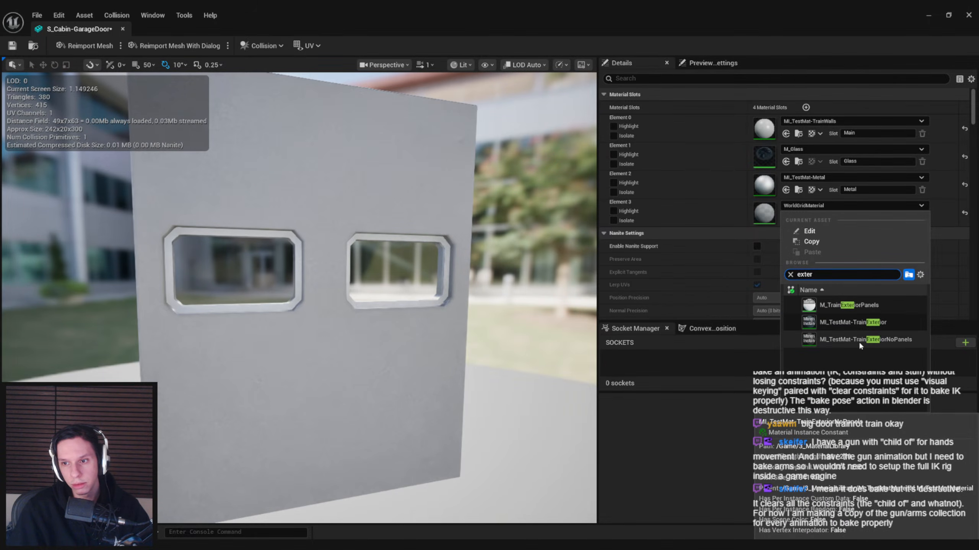
left_click(851, 323)
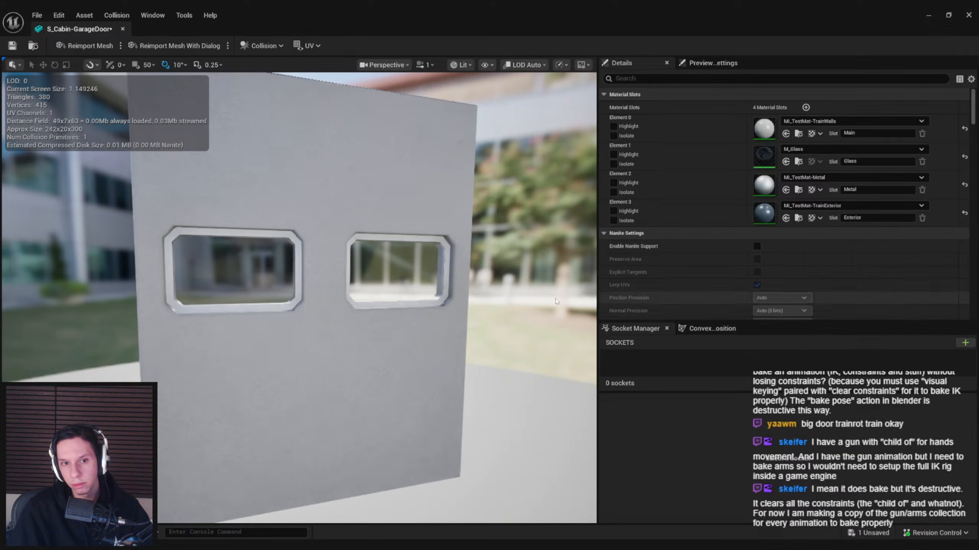
- Check the exterior side of the garage door mesh, save the asset and close its editor
left_click_drag(490, 301, 251, 301, "alt")
key("w")
mouse_move(490, 301)
right_mouse_down()
mouse_move(505, 299)
mouse_move(497, 294)
right_mouse_up()
key("s")
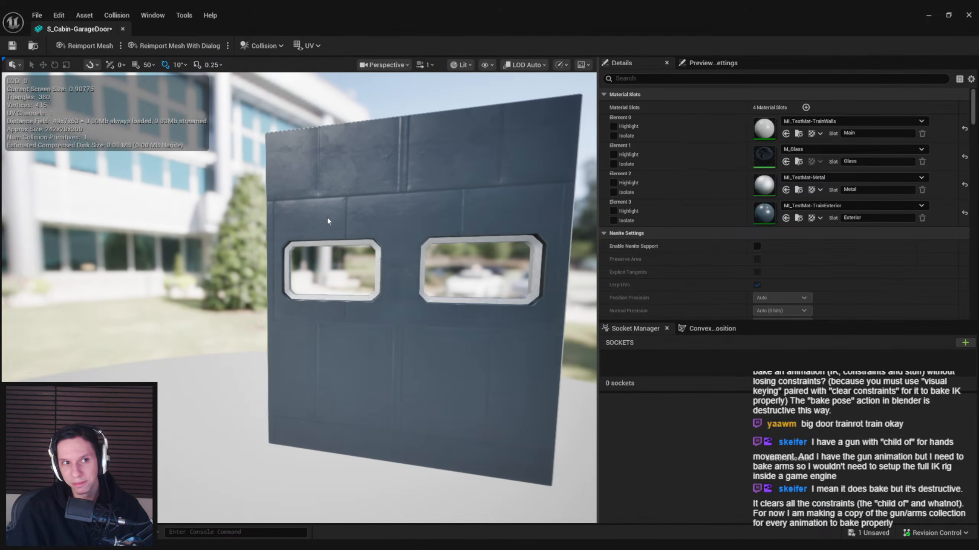
key("ctrl+s")
middle_click(95, 30)
- Examine the train engine's side doorway from inside the cabin in the level
right_click_drag(462, 200, 468, 154)
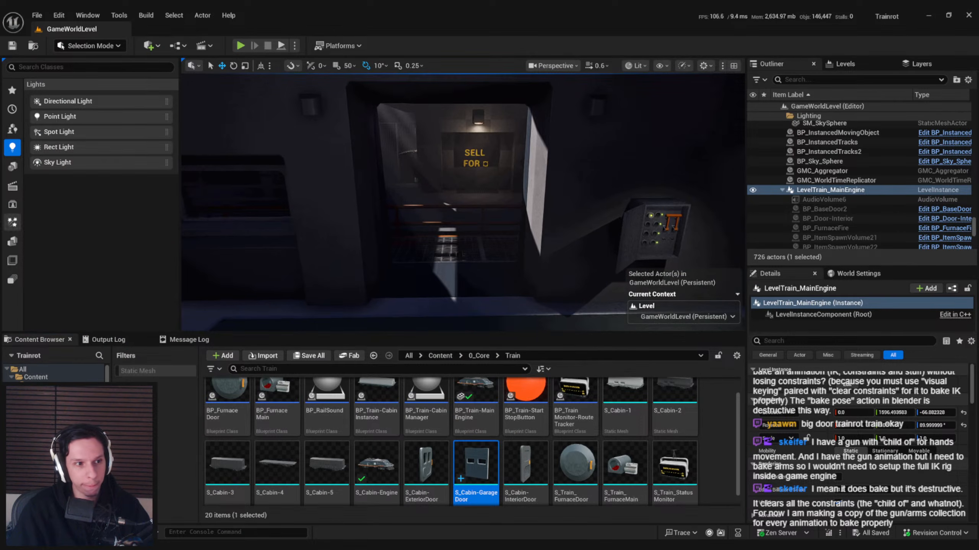
right_click_drag(323, 225, 322, 192)
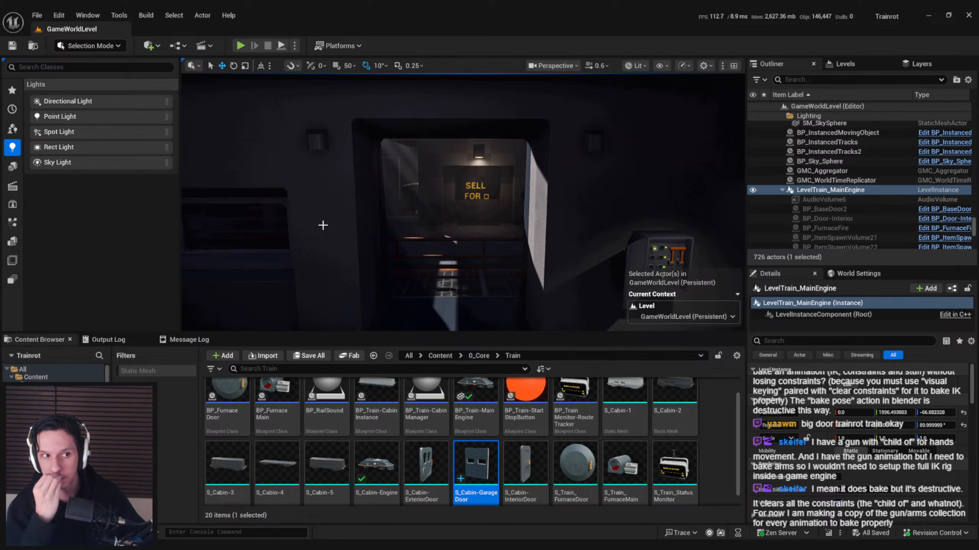
right_click_drag(323, 225, 362, 248)
key("s")
key("w")
key("s")
key("w")
key("s")
key("w")
key("s")
key("w")
key("s")
key("w")
key("s")
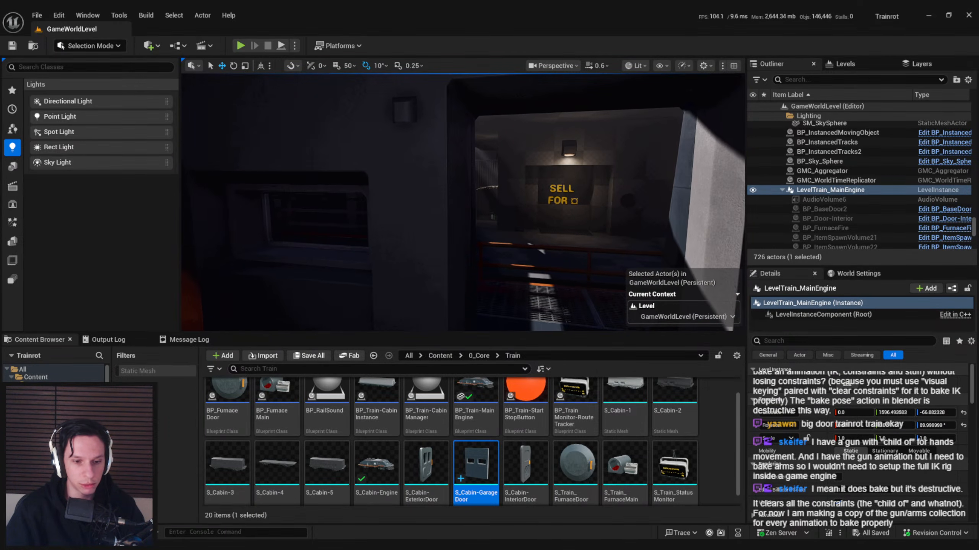
- Switch to Blender and try a Clamp To and a Child Of constraint on the garage door, removing each
key("alt+Tab")
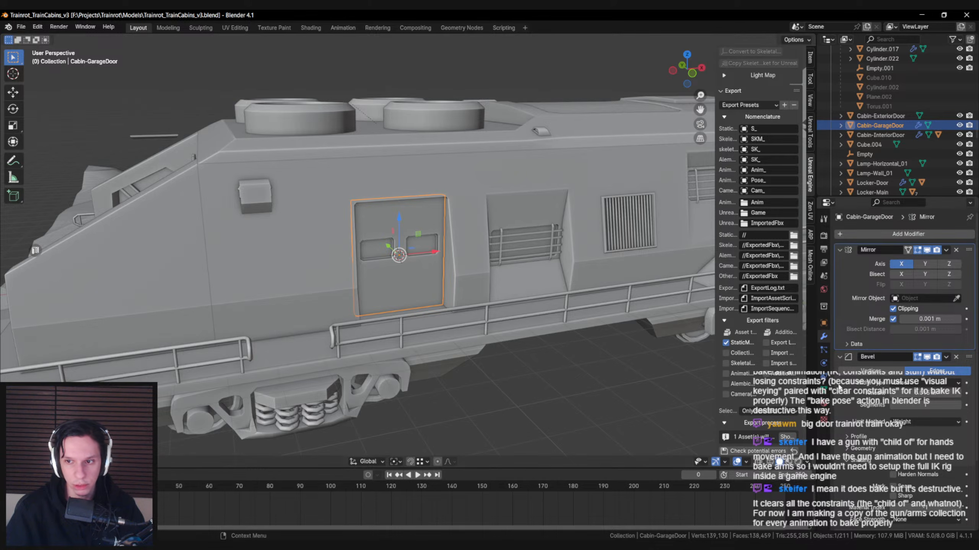
left_click(823, 378)
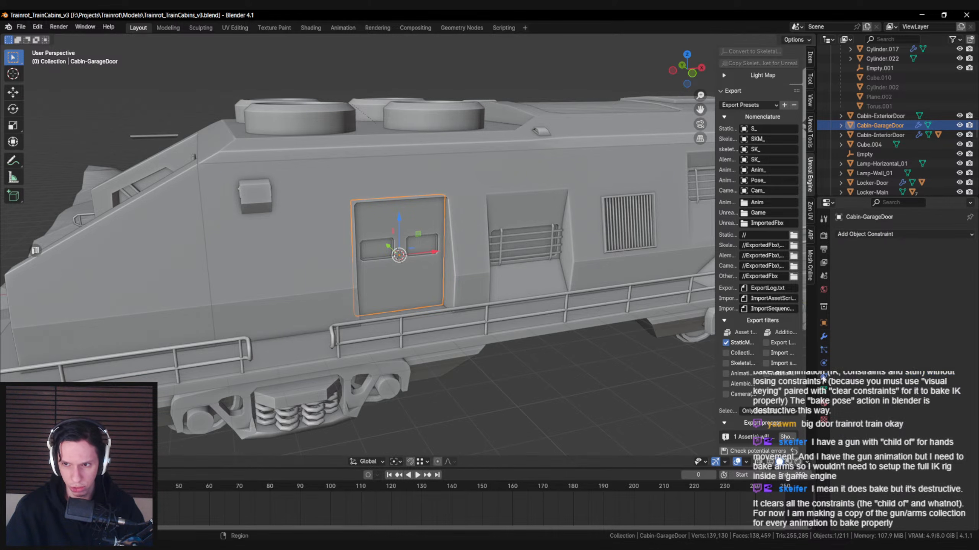
left_click(868, 234)
left_click(873, 261)
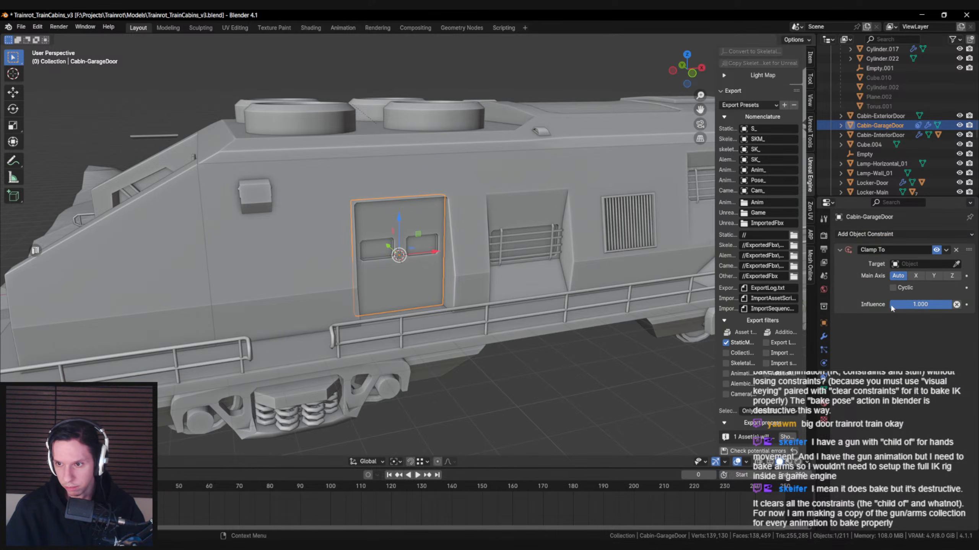
key("ctrl+x")
left_click(886, 235)
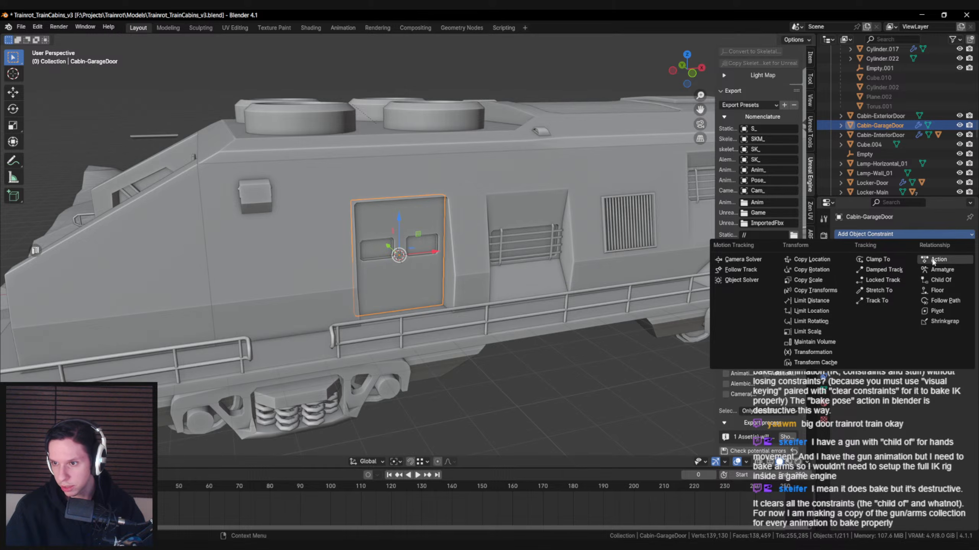
left_click(940, 280)
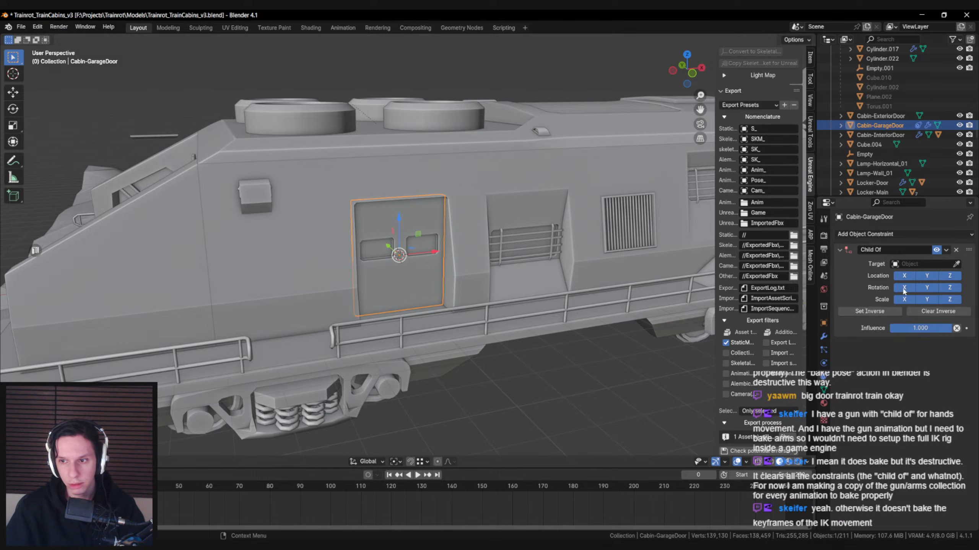
left_click(957, 251)
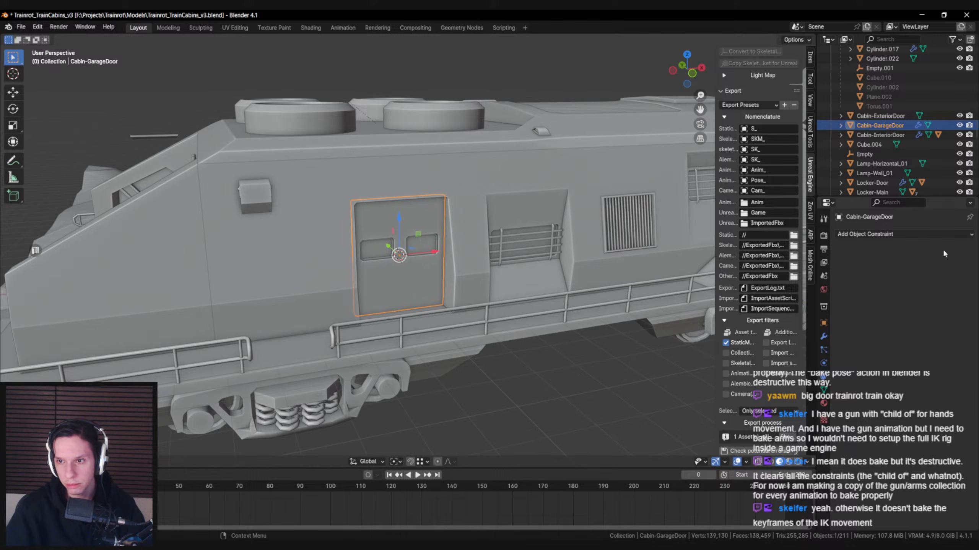
- Check the garage door against the cabin's side and save the Blender file
middle_click_drag(555, 259, 554, 255)
scroll(550, 253, "down", 2)
scroll(542, 253, "up", 3)
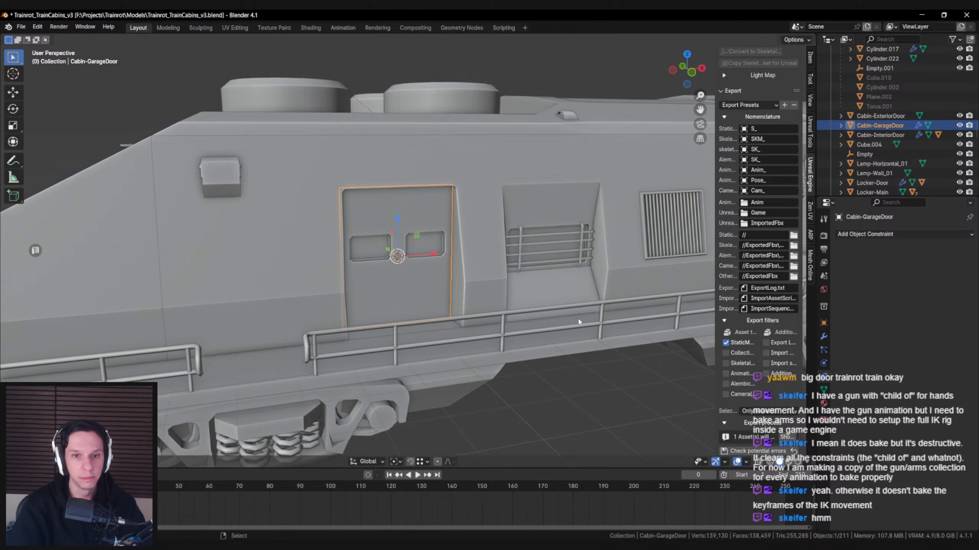
scroll(392, 324, "down", 2)
key("ctrl+s")
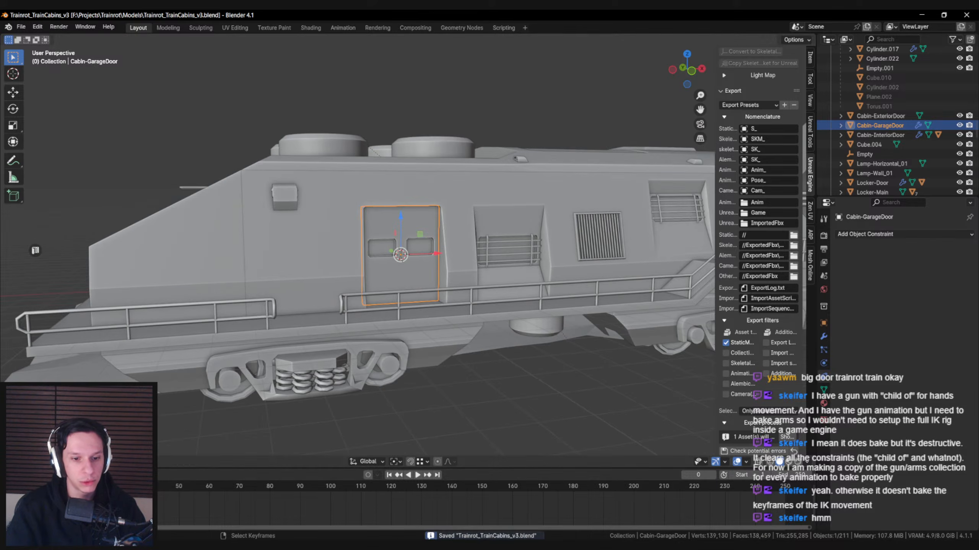
- Switch to Unreal Engine, try placing the S_Cabin-GarageDoor mesh in the level, delete it and save the level
key("alt+Tab")
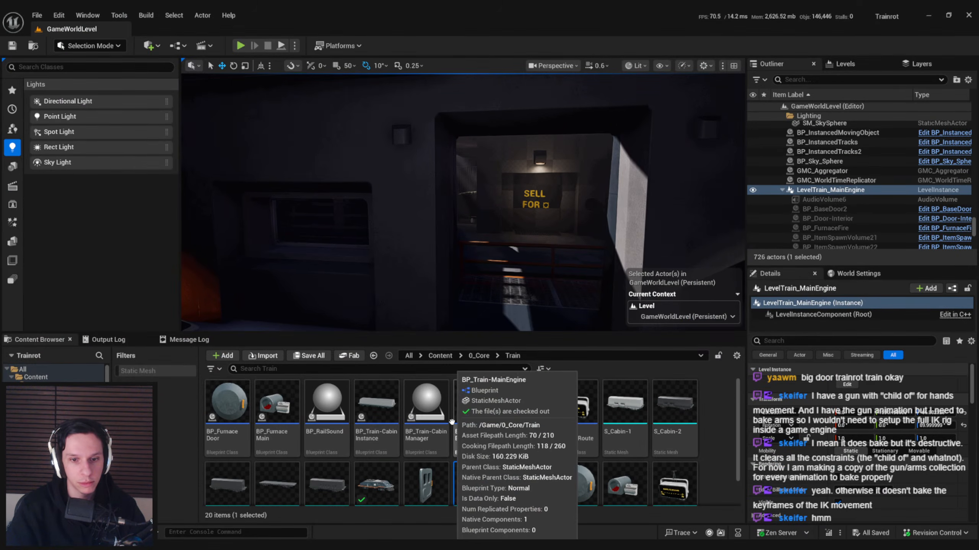
scroll(482, 444, "down", 1)
left_click(495, 443)
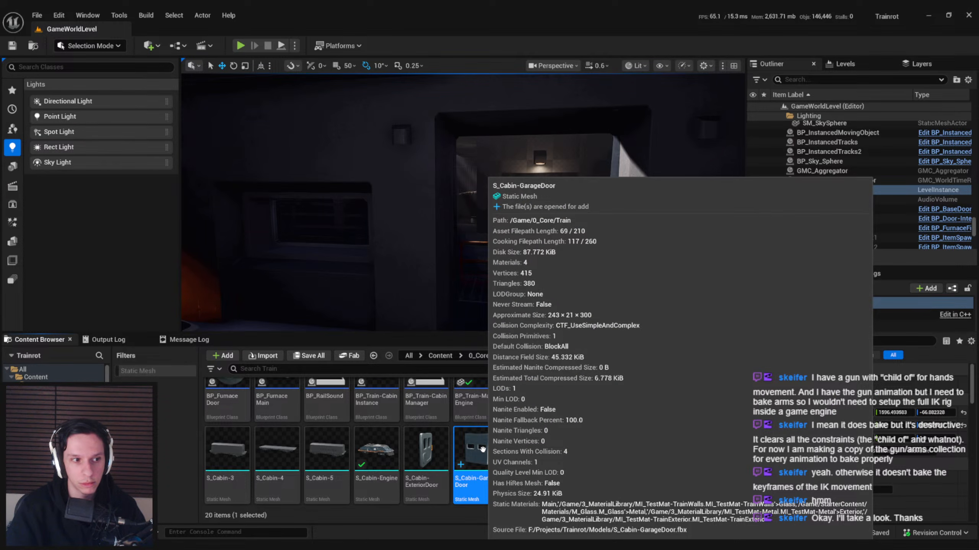
left_click(706, 451)
scroll(469, 464, "up", 1)
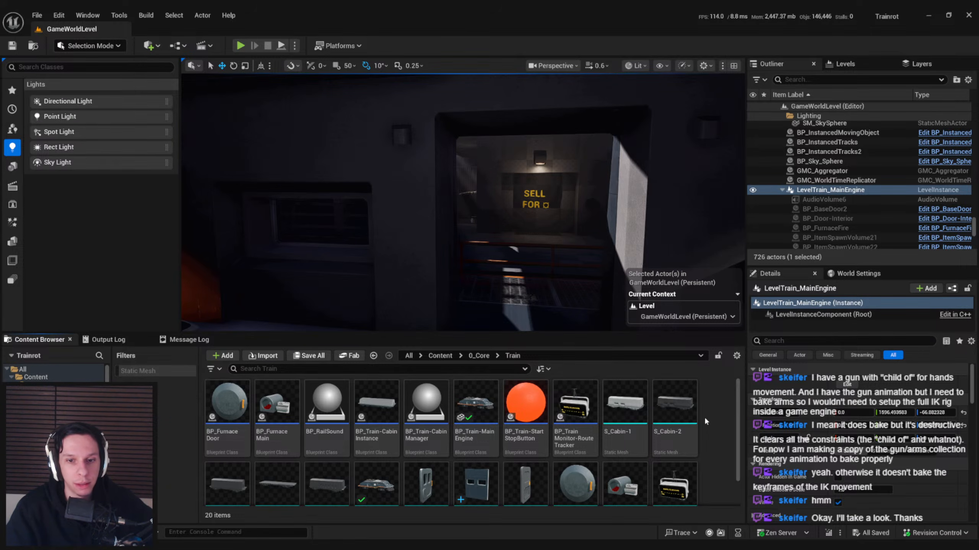
scroll(704, 416, "down", 1)
left_click_drag(476, 450, 522, 316)
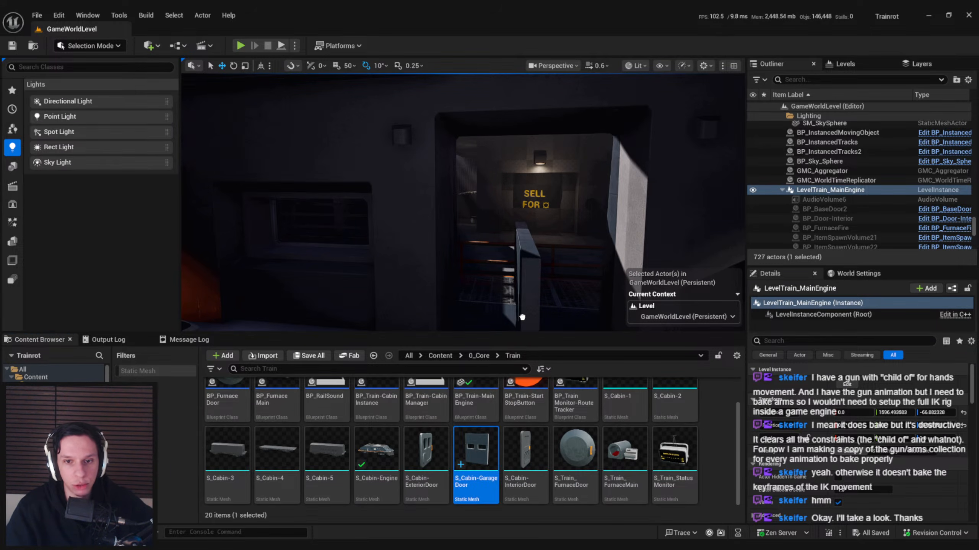
key("Delete")
key("ctrl+s")
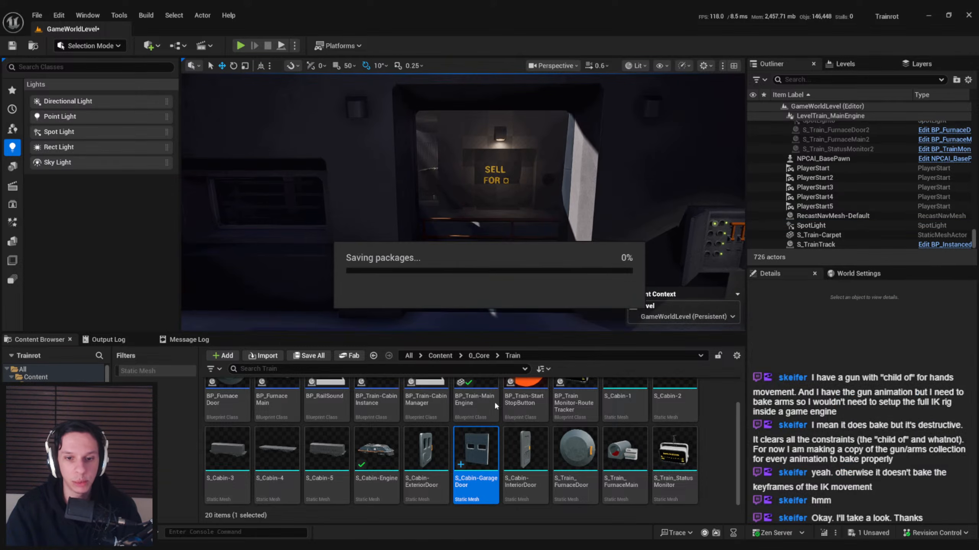
scroll(495, 406, "up", 1)
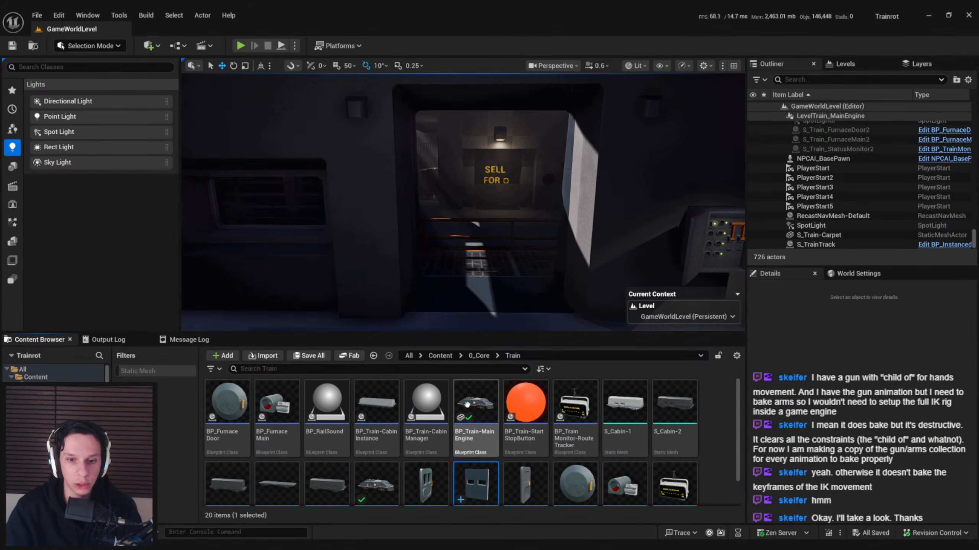
- Create an Actor blueprint class named BP_TrainEngine-GarageDoor in the Train folder and save it
left_click(705, 414)
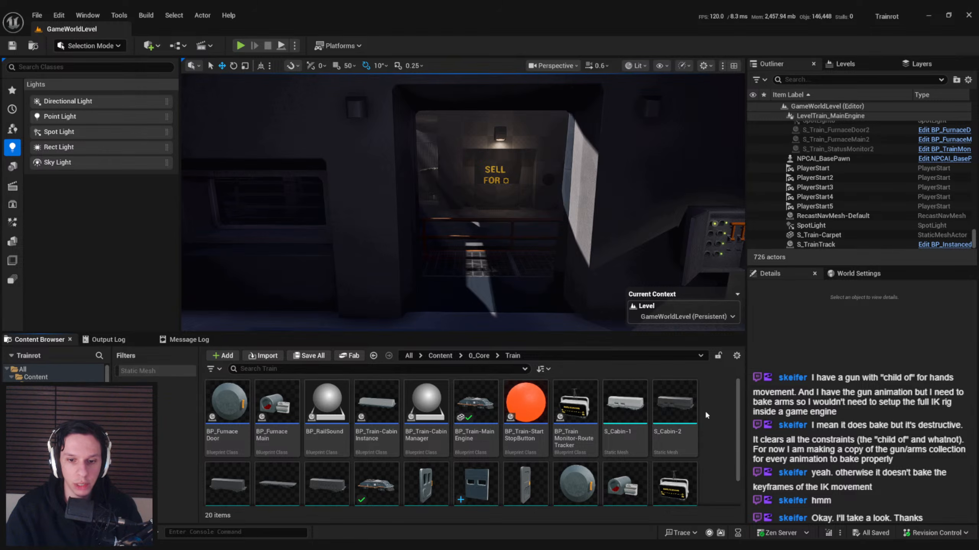
scroll(706, 415, "down", 1)
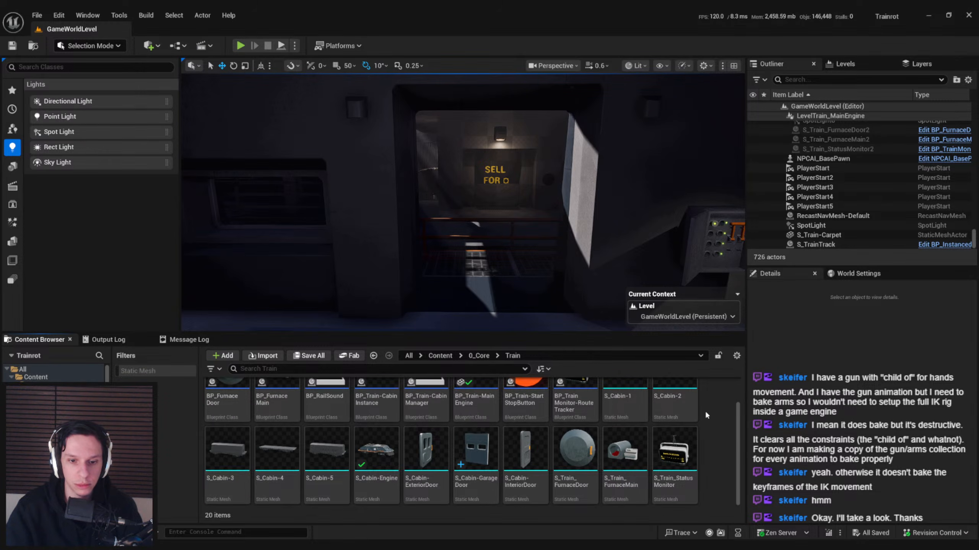
scroll(706, 415, "up", 1)
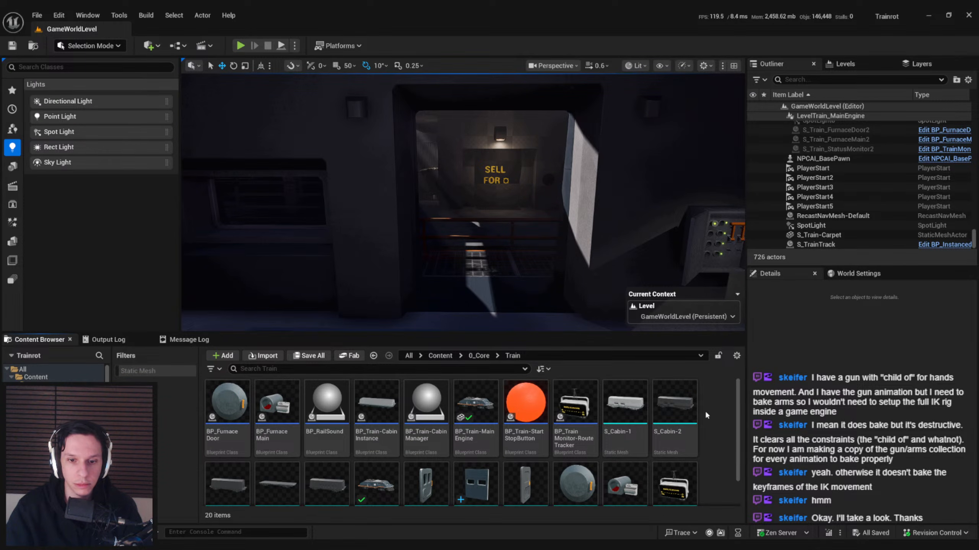
scroll(706, 415, "down", 1)
scroll(706, 414, "up", 1)
right_click(706, 415)
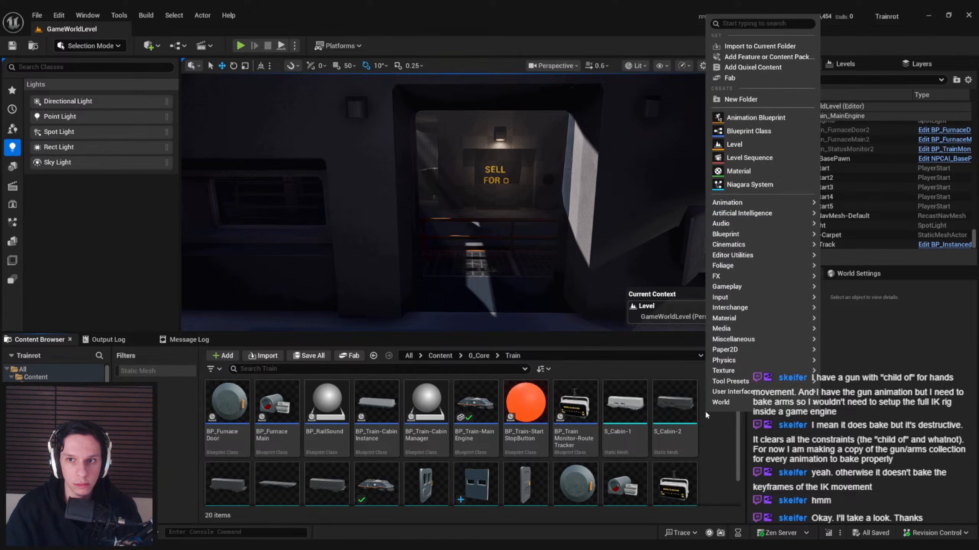
left_click(746, 132)
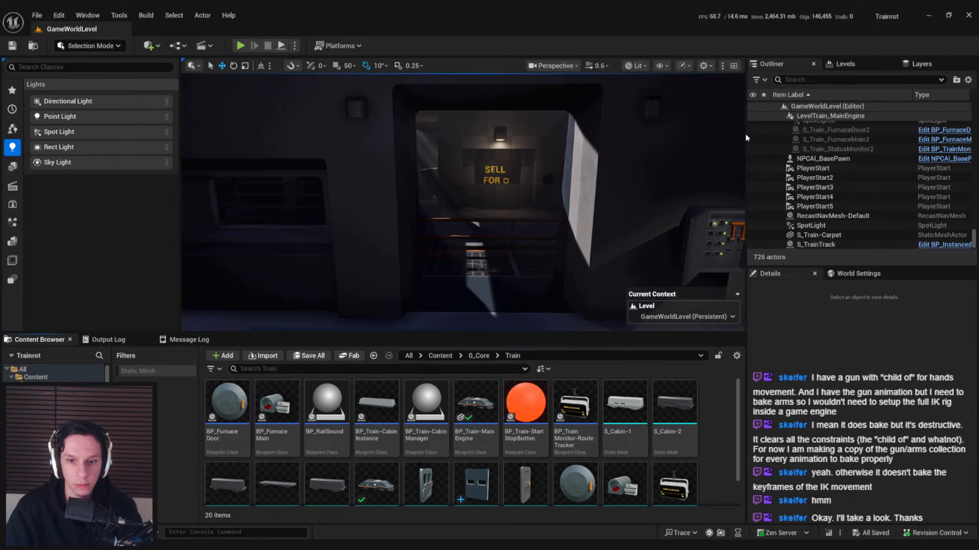
left_click(404, 194)
type("BP")
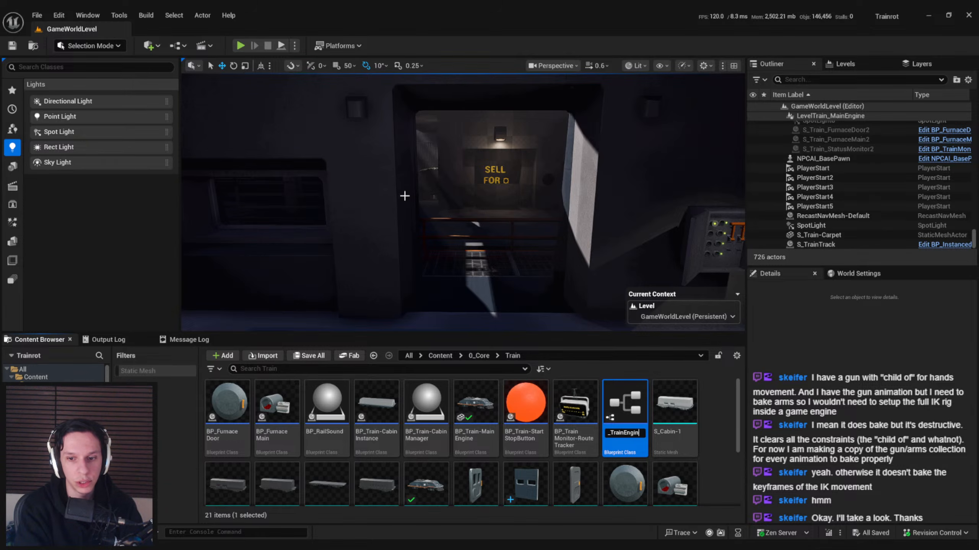
key("Return")
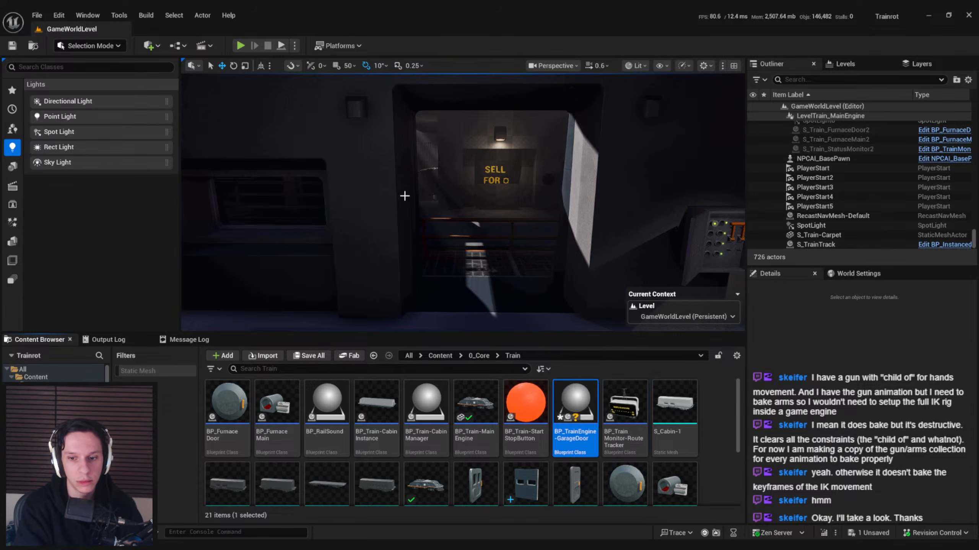
key("ctrl+s")
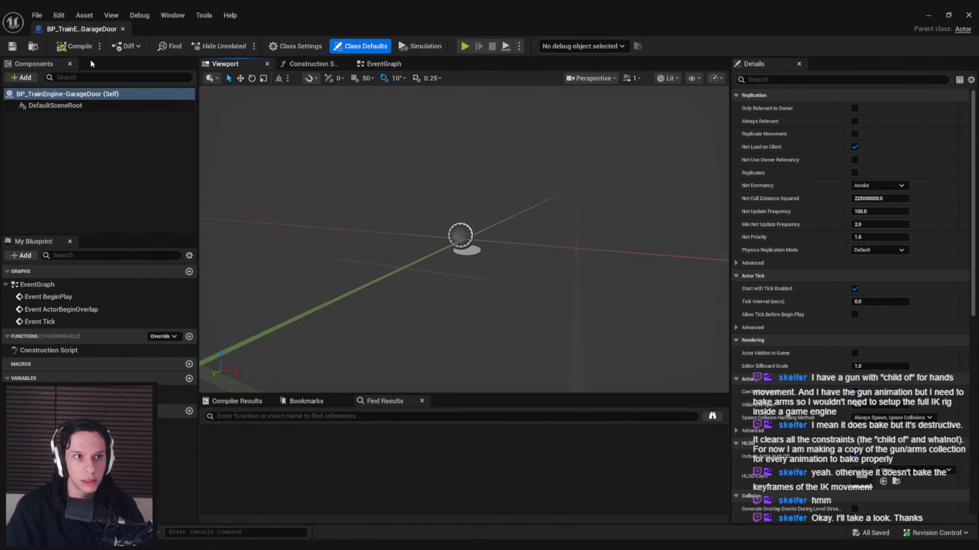
- Add a Static Mesh component to the garage door blueprint and assign it the S_Cabin-GarageDoor mesh
left_click(31, 78)
type("static")
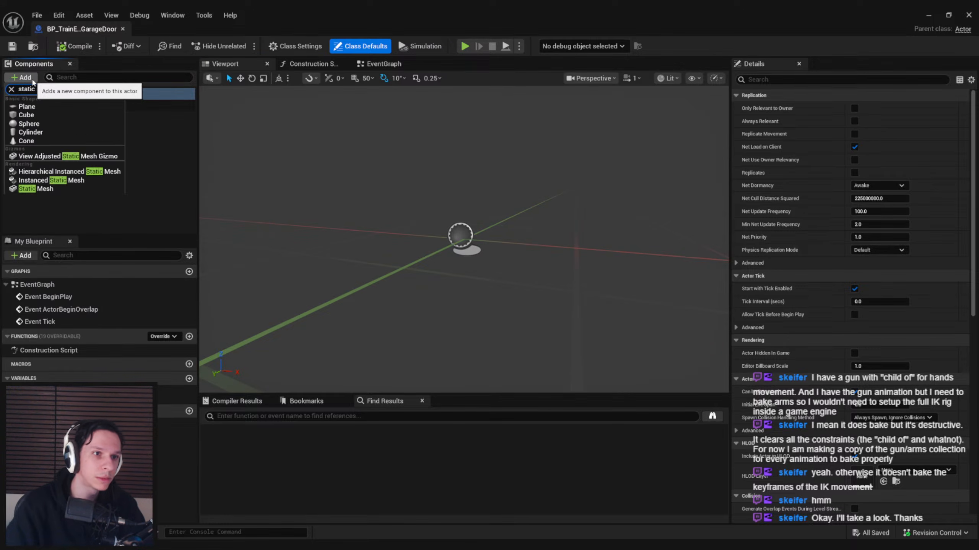
left_click(35, 179)
left_click(49, 121)
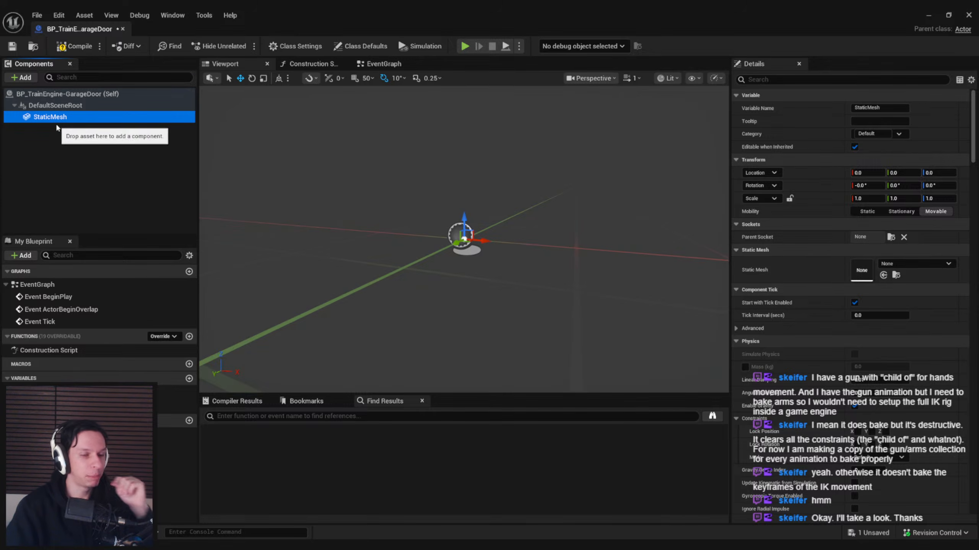
left_click(930, 265)
type("door")
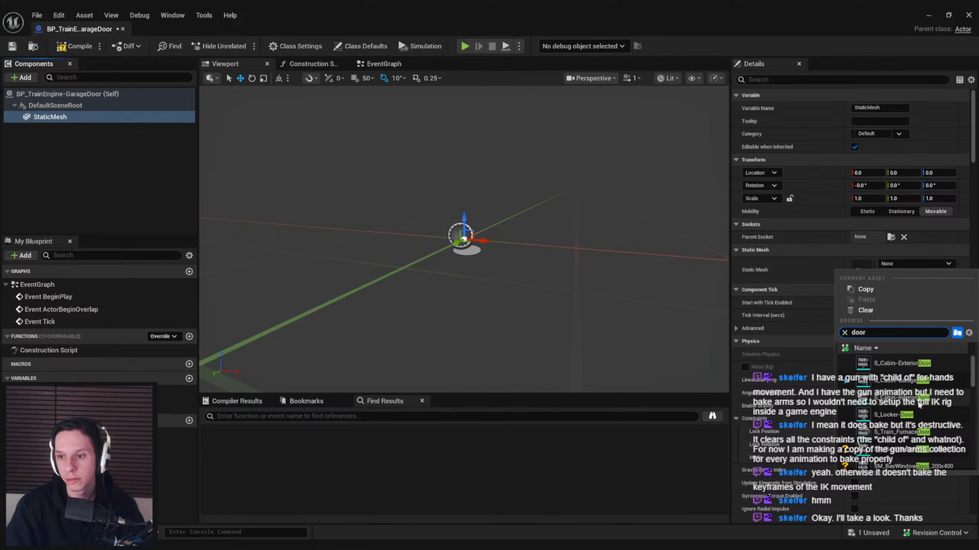
left_click(914, 382)
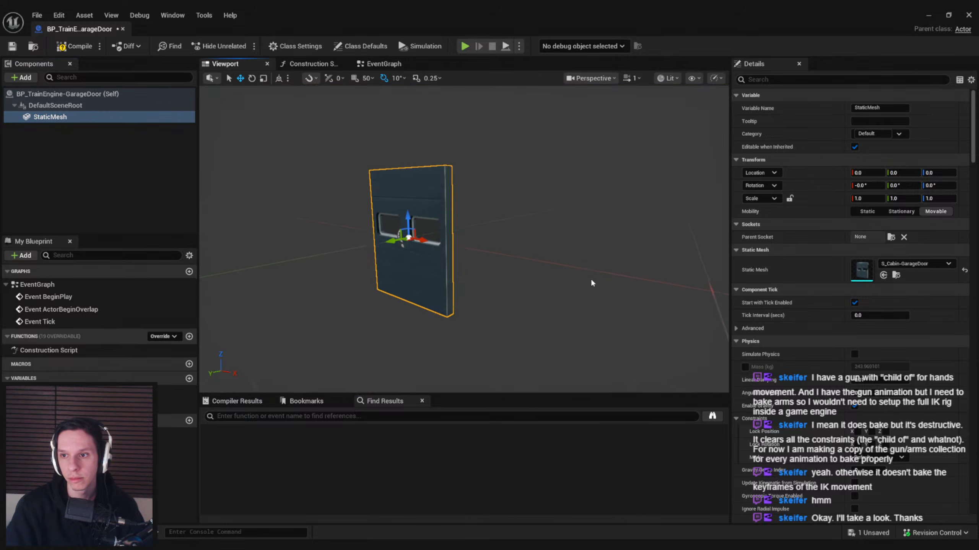
- Add a SmoothSync component, then enable Replicates with a net update frequency of 12 in the class defaults and compile
left_click(21, 77)
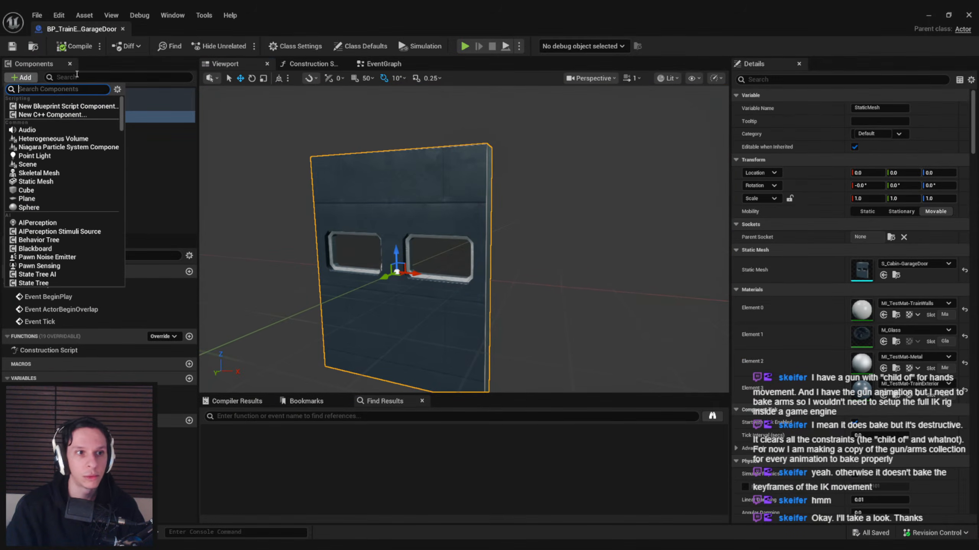
type("smooth")
left_click(42, 106)
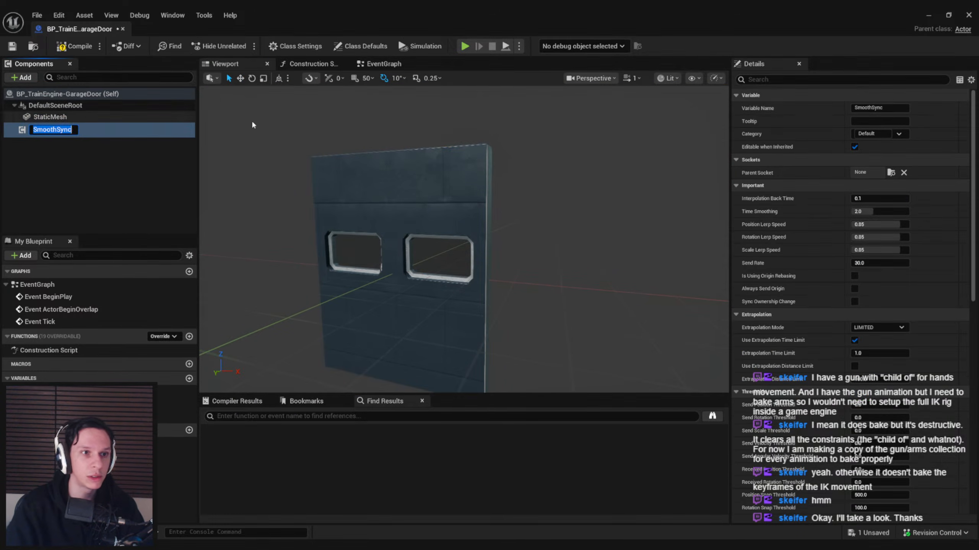
left_click(360, 45)
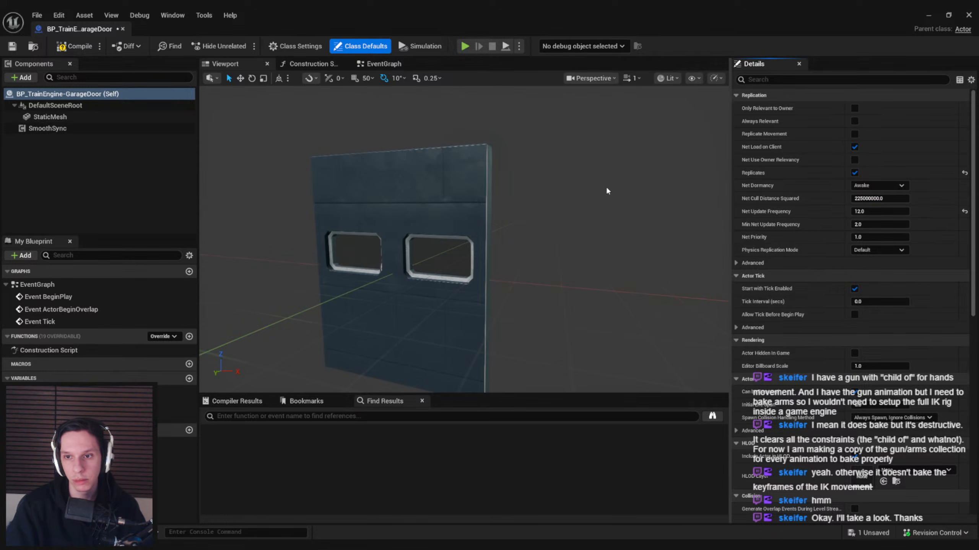
left_click(75, 46)
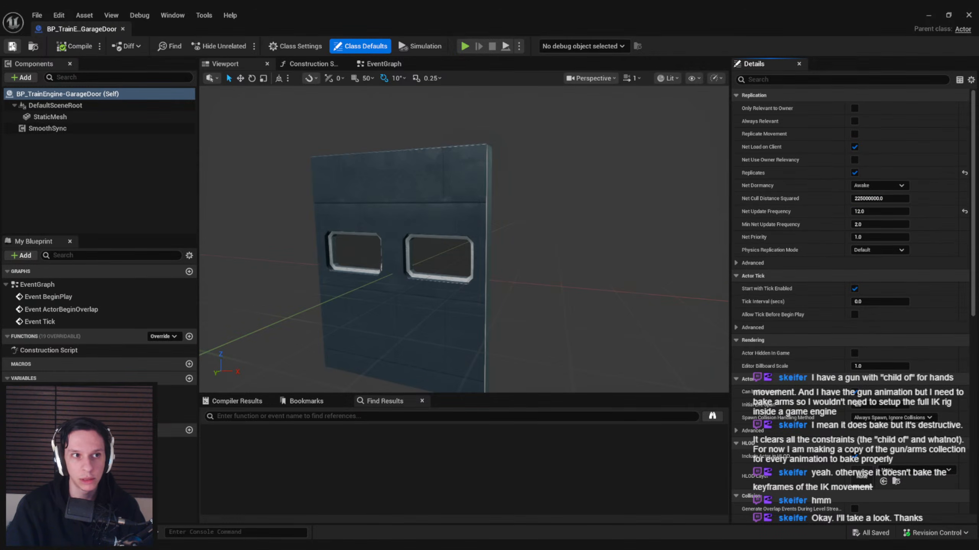
- Set the SmoothSync component's Time Smoothing to 1
left_click(46, 129)
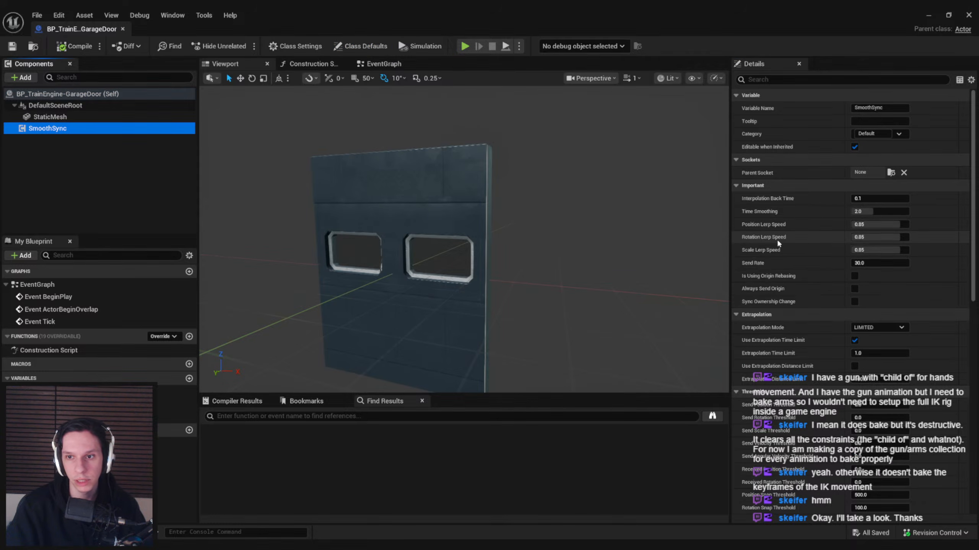
left_click(869, 212)
type("1")
key("Return")
- Set SmoothSync's Send Rate to 12, enable Always Send Origin and Sync Ownership Change, and save the blueprint
left_click(863, 263)
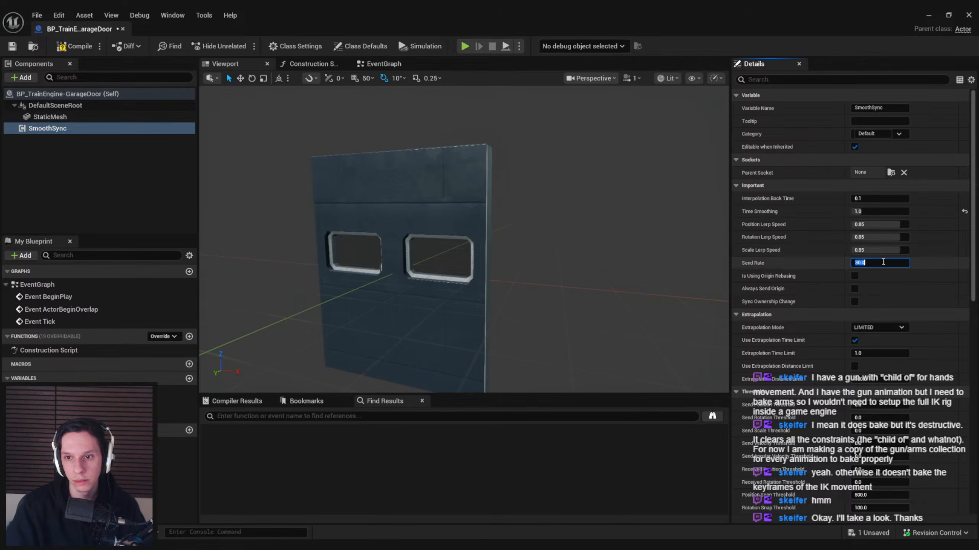
left_click(380, 50)
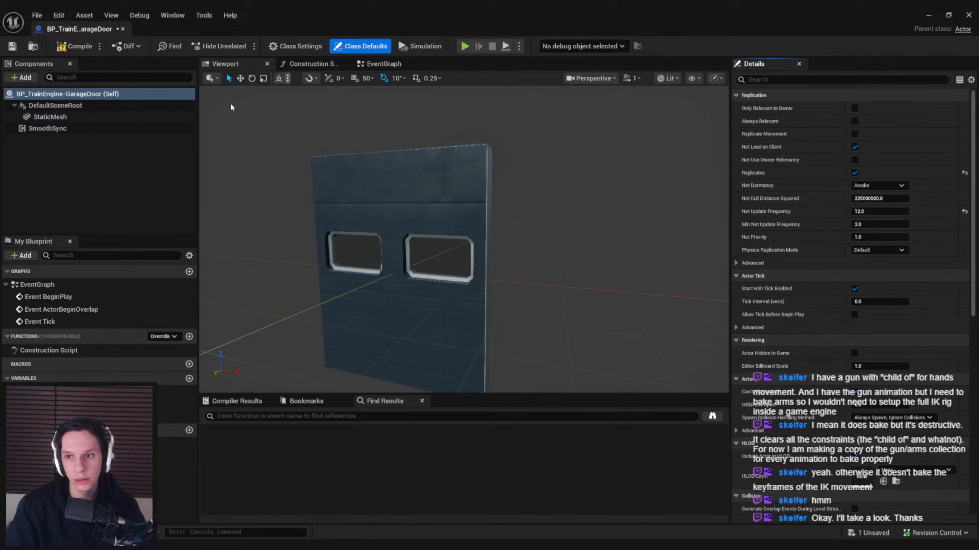
left_click(100, 130)
left_click(872, 263)
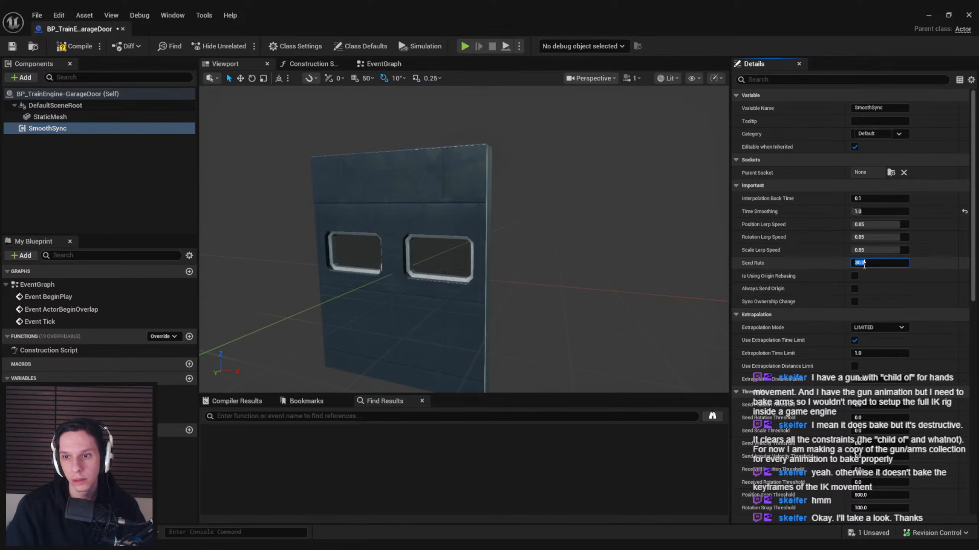
type("12")
key("Return")
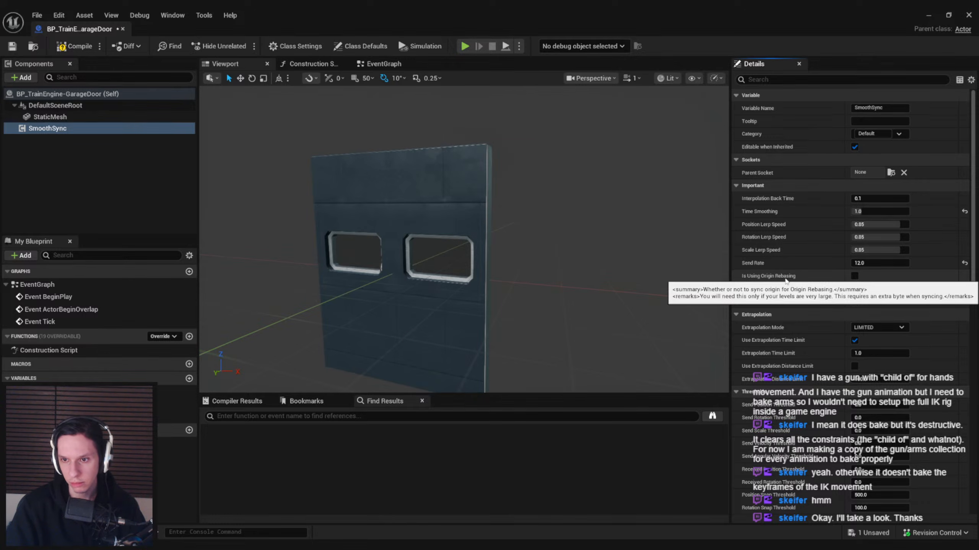
scroll(784, 313, "down", 3)
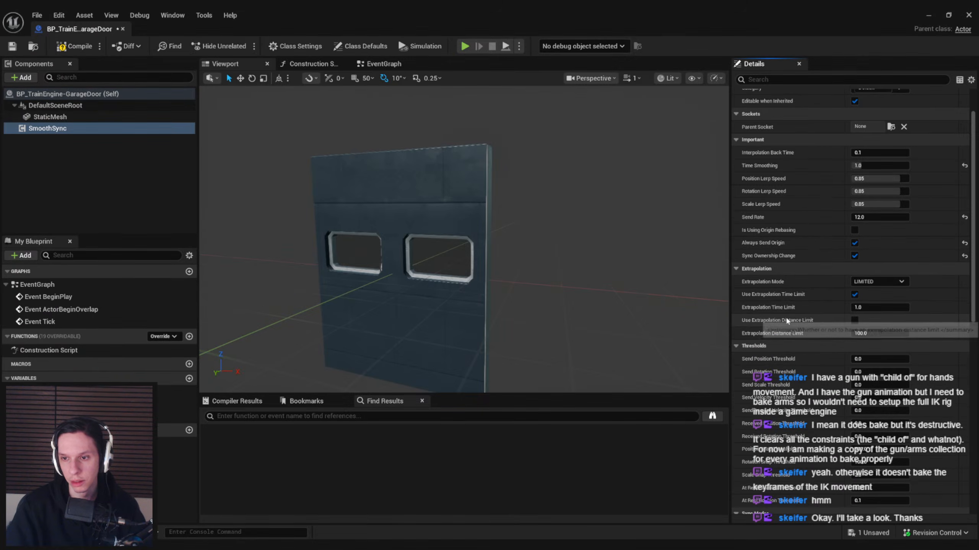
scroll(794, 318, "down", 10)
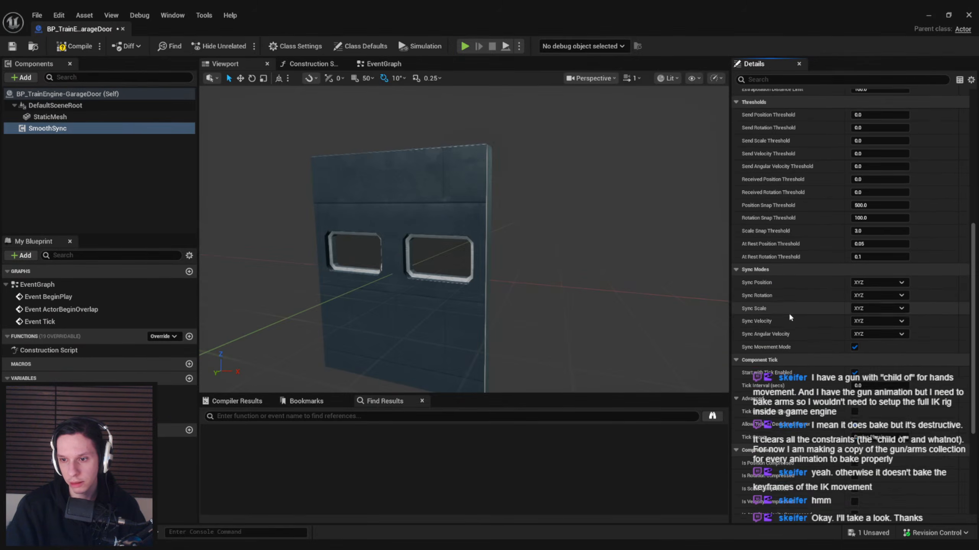
scroll(789, 316, "down", 3)
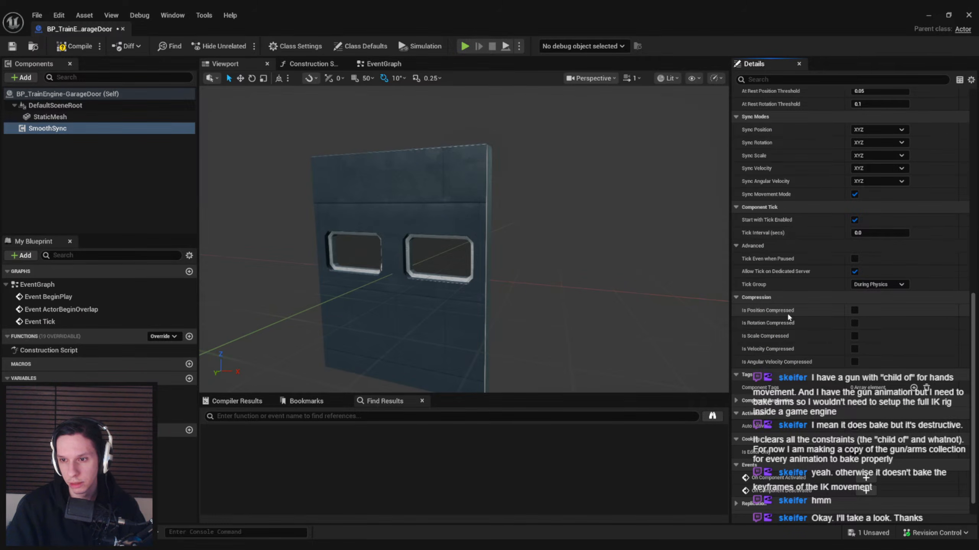
scroll(786, 313, "up", 6)
scroll(788, 315, "up", 5)
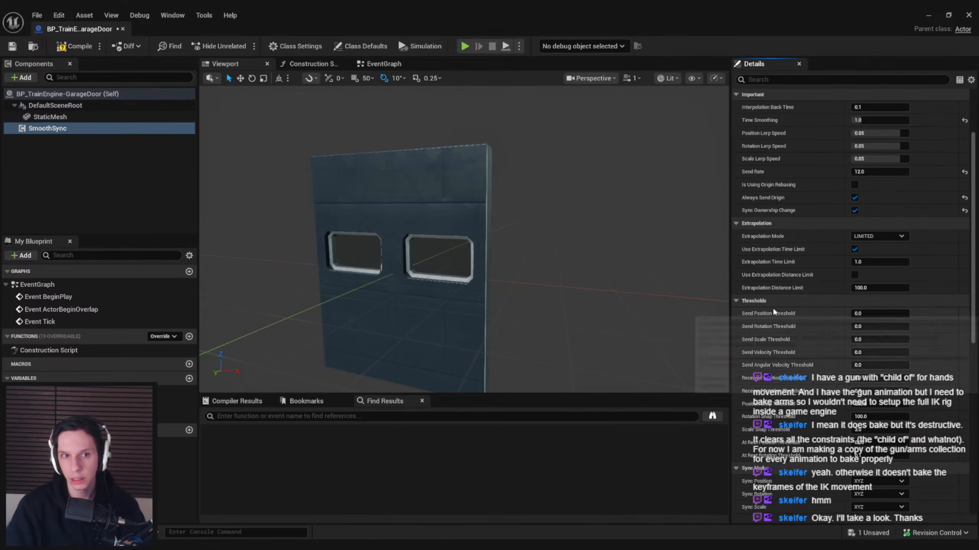
key("ctrl+s")
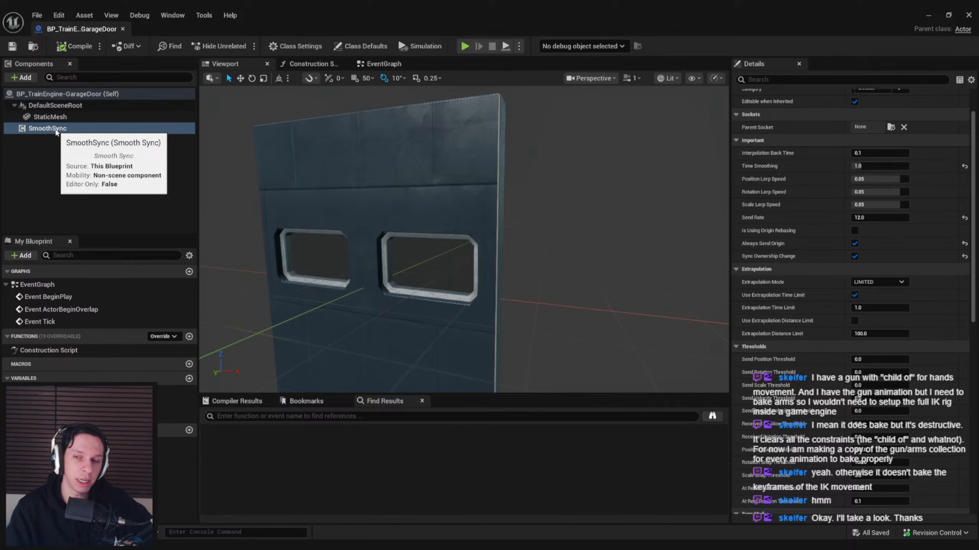
scroll(767, 250, "up", 2)
- Delete the ActorBeginOverlap and Tick event nodes from the garage door's event graph
left_click(381, 65)
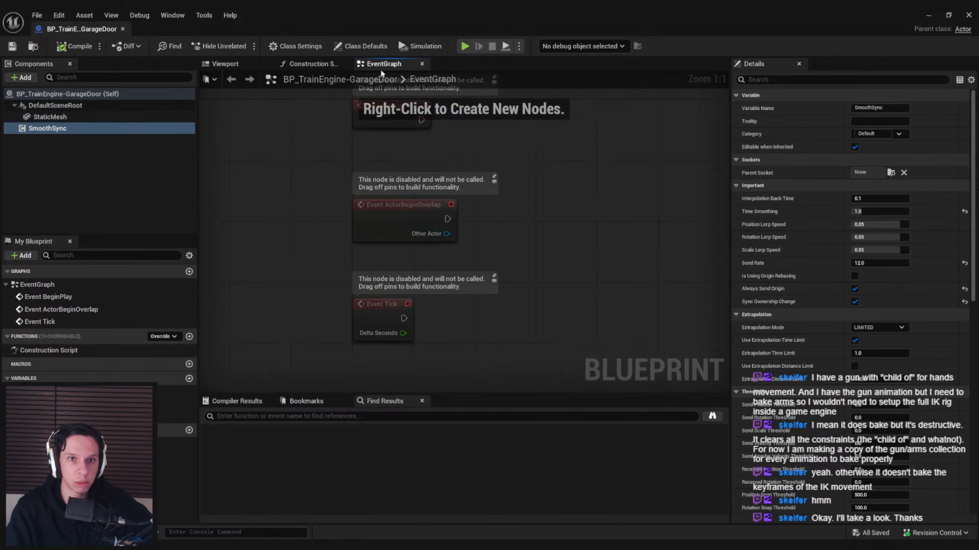
right_click_drag(311, 202, 355, 214)
left_click_drag(350, 190, 532, 332)
key("Delete")
- Add a Set Scene Component to Sync node targeting the SmoothSync component and run it from Event BeginPlay
left_click_drag(467, 133, 525, 135)
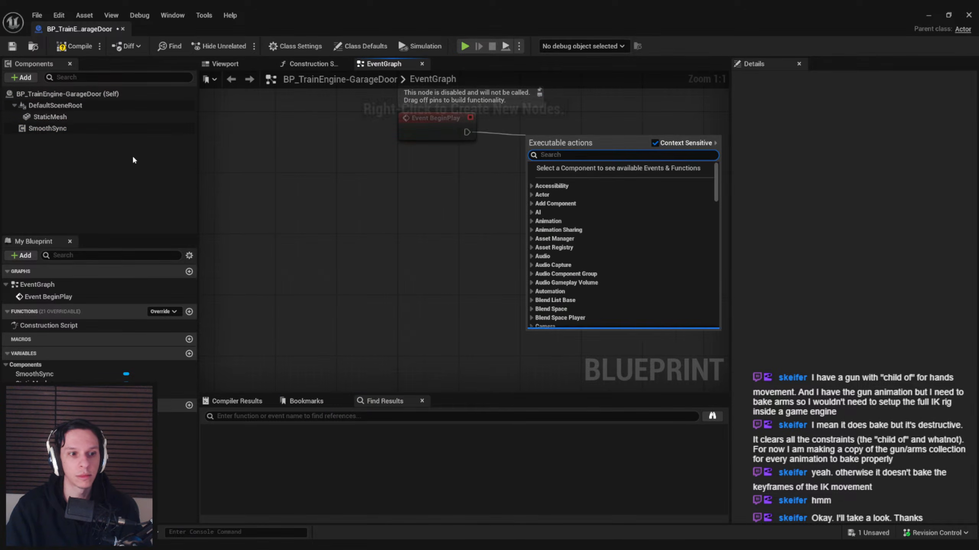
left_click_drag(47, 129, 454, 194)
left_click(497, 204)
type("set c")
left_click_drag(518, 205, 588, 139)
left_click(613, 227)
left_click_drag(450, 165, 542, 166)
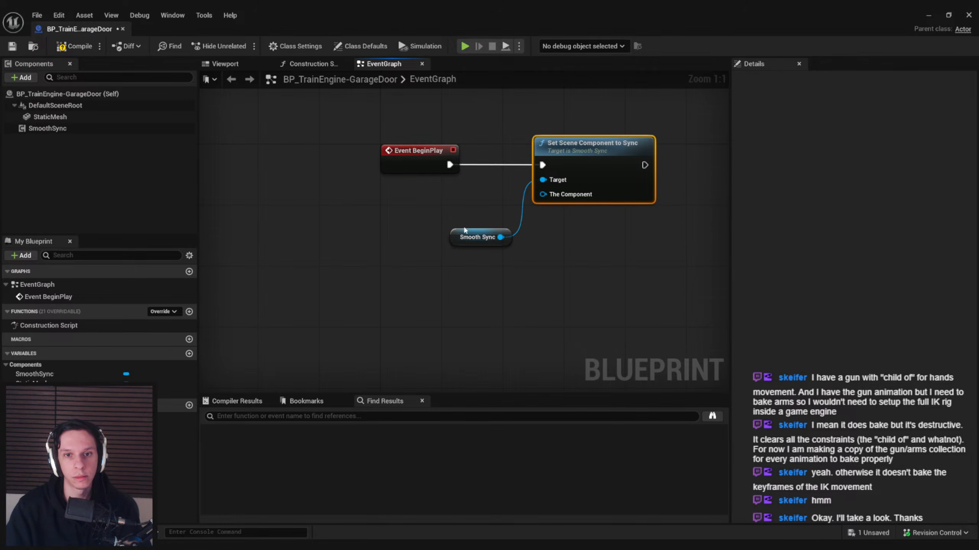
- Connect a Static Mesh reference to the sync node's The Component input, tidy the reference nodes, then compile and save
left_click(466, 233)
left_click(360, 217)
mouse_move(456, 233)
left_mouse_down()
mouse_move(441, 195)
mouse_move(440, 224)
left_mouse_up()
left_click(115, 117)
mouse_move(484, 222)
left_mouse_down()
mouse_move(556, 191)
mouse_move(483, 223)
left_mouse_up()
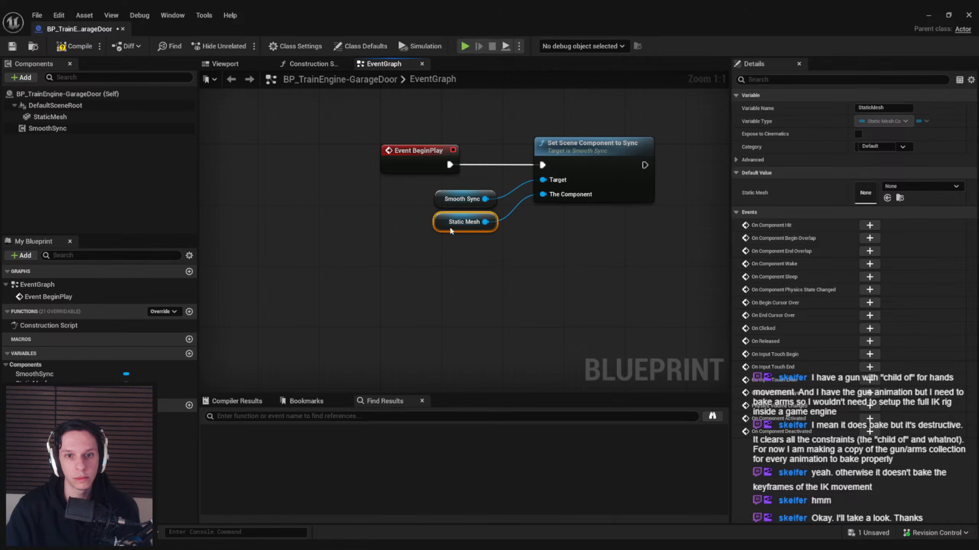
left_click(495, 256)
left_click_drag(495, 256, 450, 198)
left_click_drag(451, 201, 459, 202)
left_click(288, 135)
left_click(73, 47)
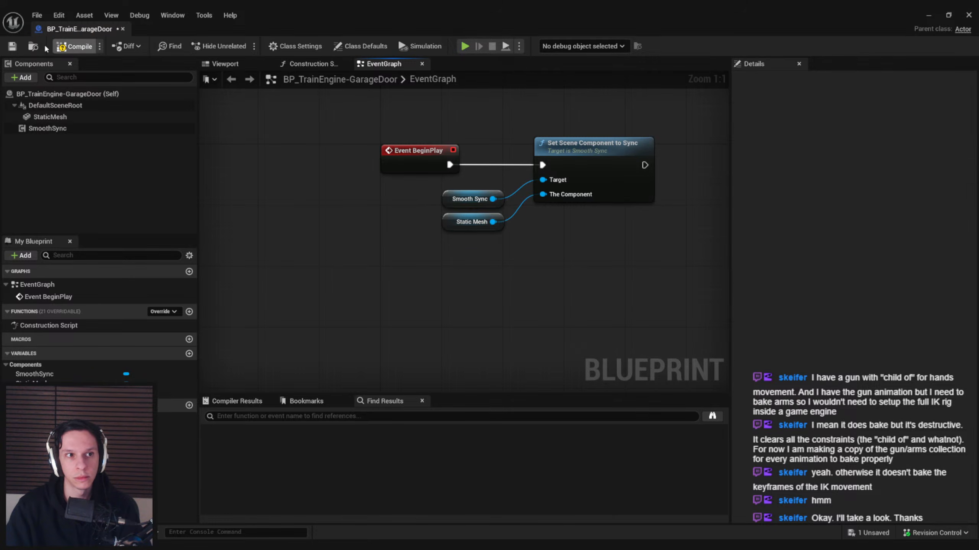
key("ctrl+s")
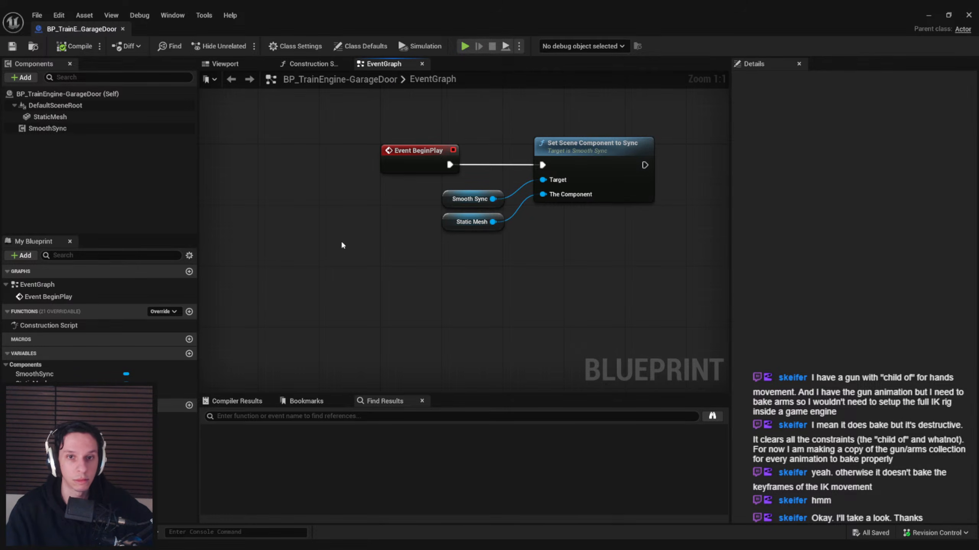
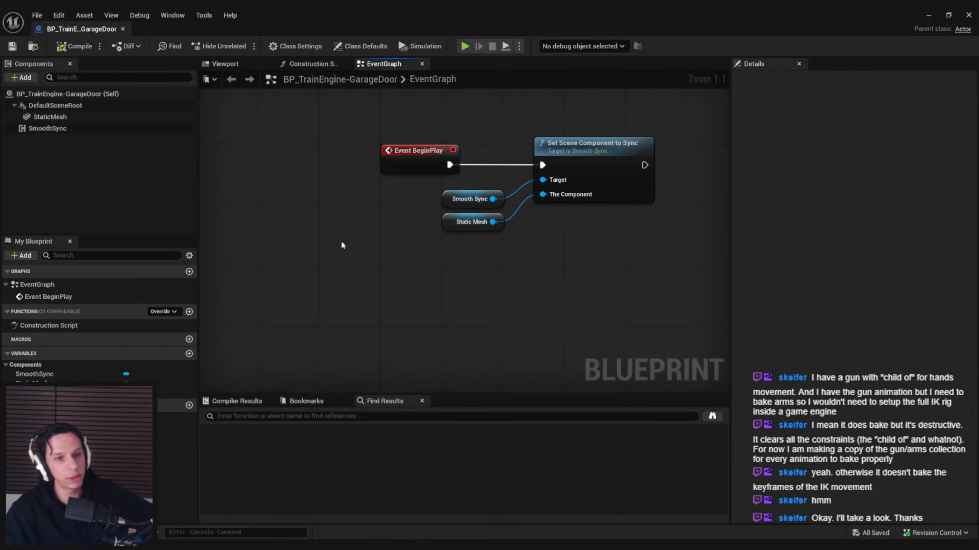
- Examine the garage door mesh in the blueprint's 3D preview
left_click(130, 171)
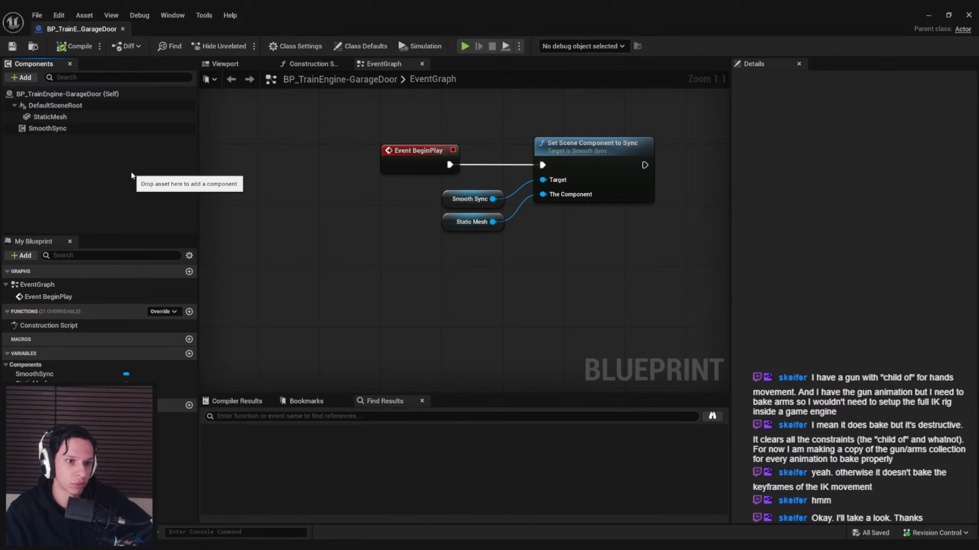
left_click(238, 65)
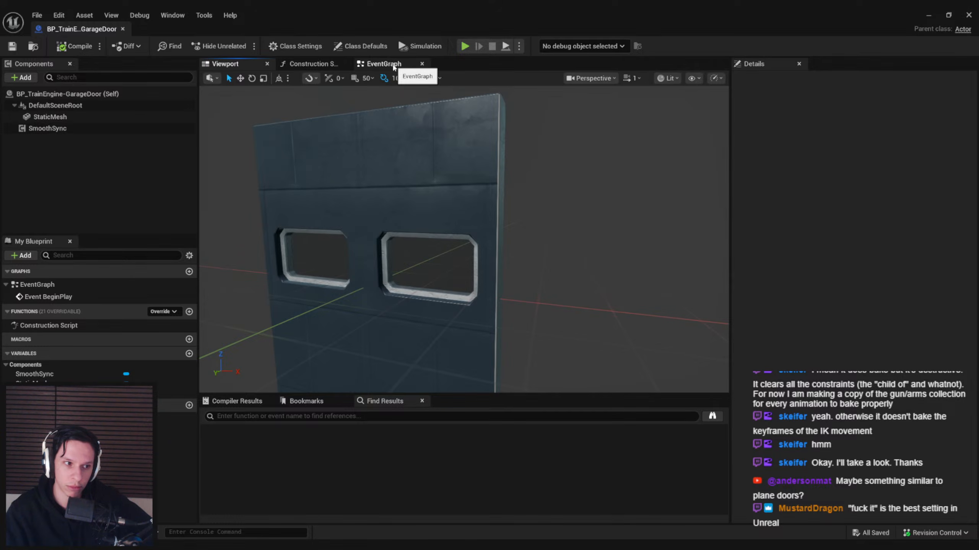
- Review the garage door blueprint's event graph, 3D preview and replication class defaults
left_click(392, 65)
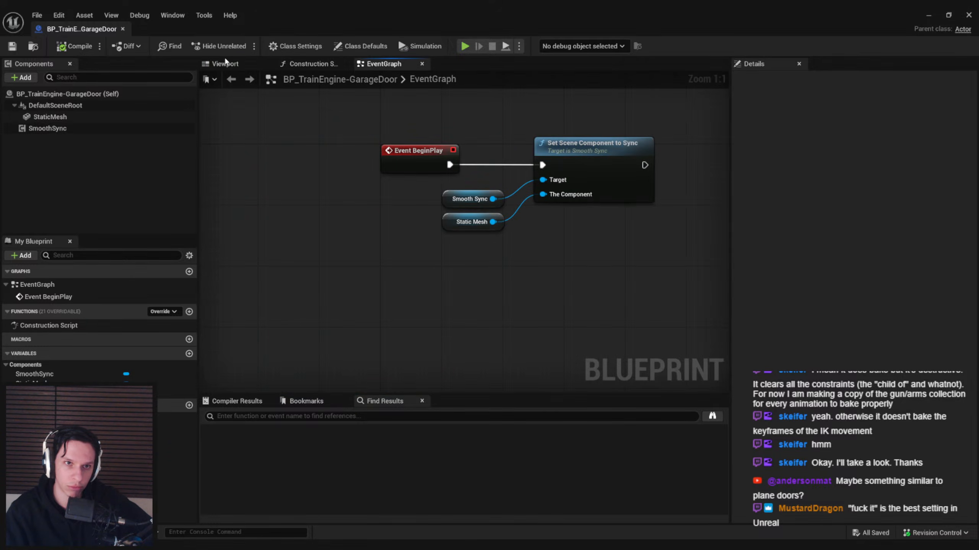
left_click(228, 64)
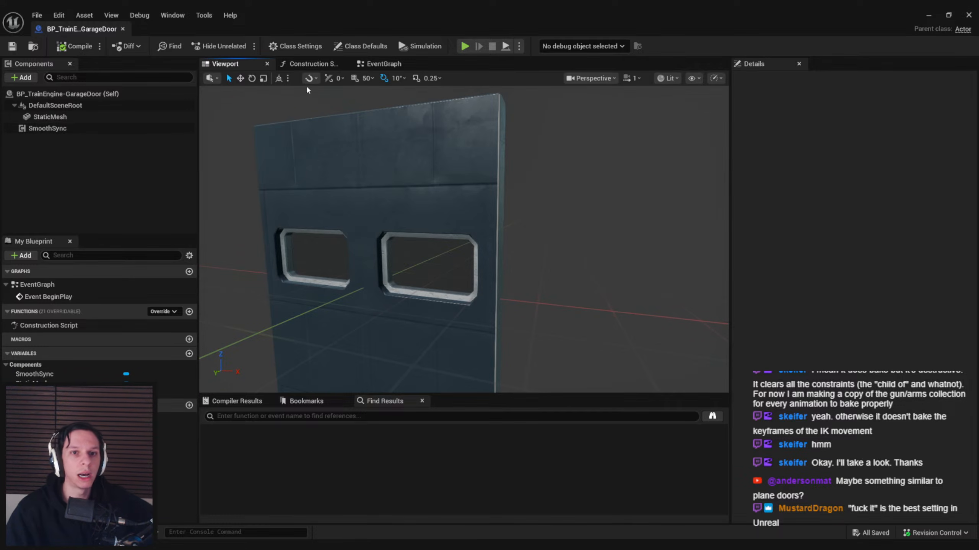
left_click(384, 64)
left_click(333, 51)
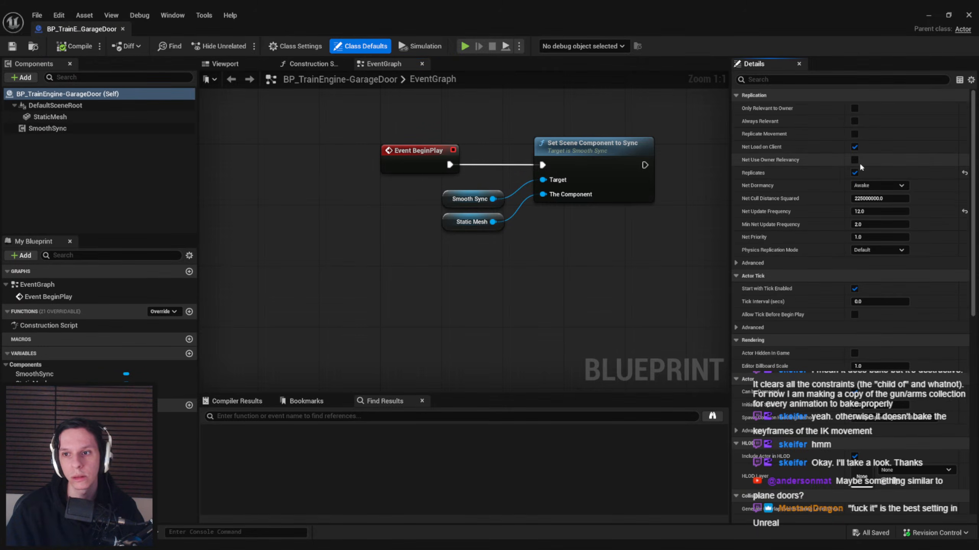
- Delete the SmoothSync component and its sync nodes, keep only Event BeginPlay in the graph, and save the garage door blueprint
left_click(120, 128)
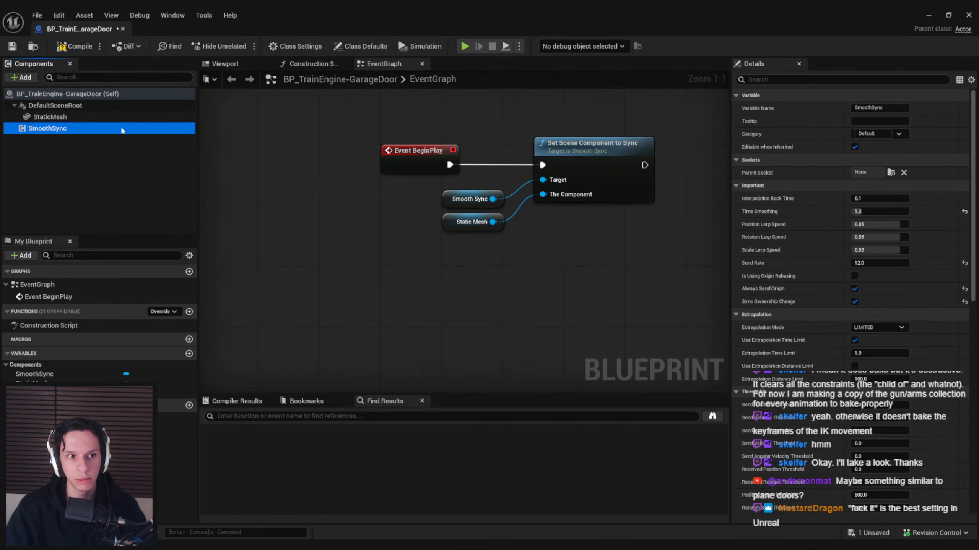
key("Delete")
left_click_drag(616, 257, 503, 137)
key("Delete")
right_click_drag(440, 191, 426, 229)
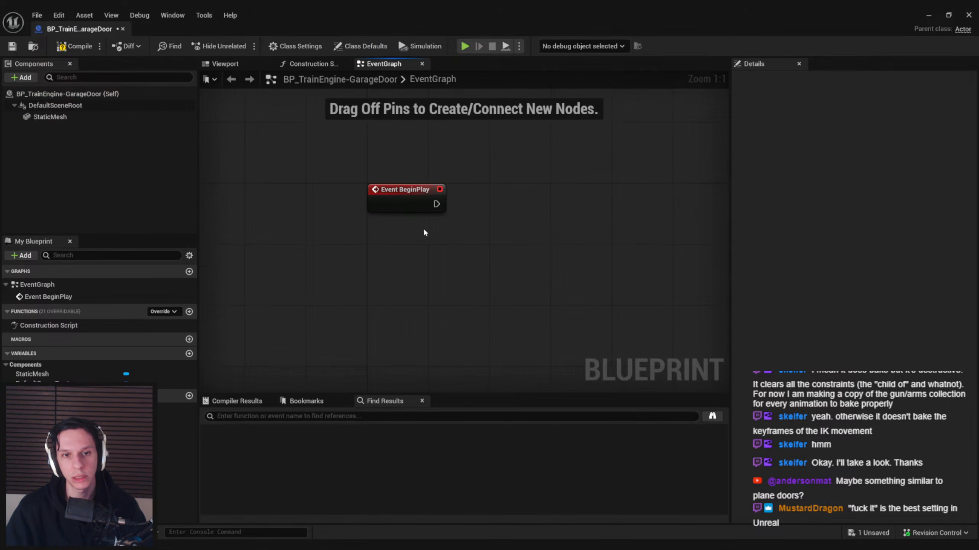
left_click_drag(432, 258, 350, 170)
left_click(12, 46)
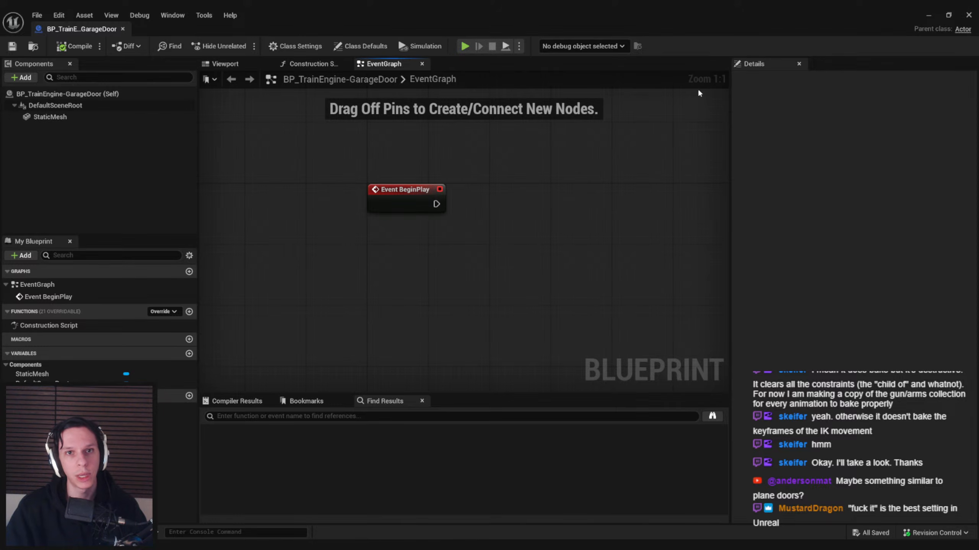
- Open the BP_TrainrotGameState blueprint from the project content and select its CurrentlyAtStation variable
left_click(928, 14)
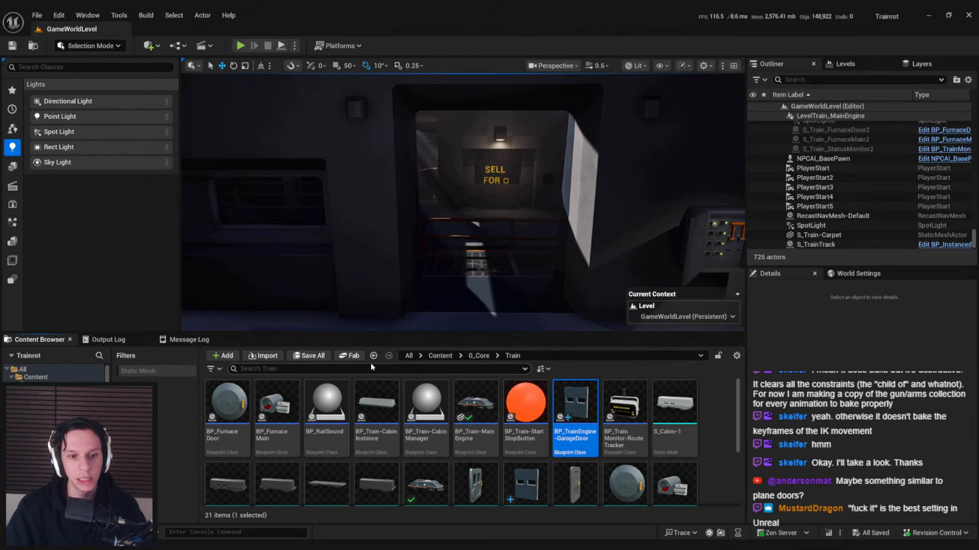
left_click(478, 355)
double_click(231, 443)
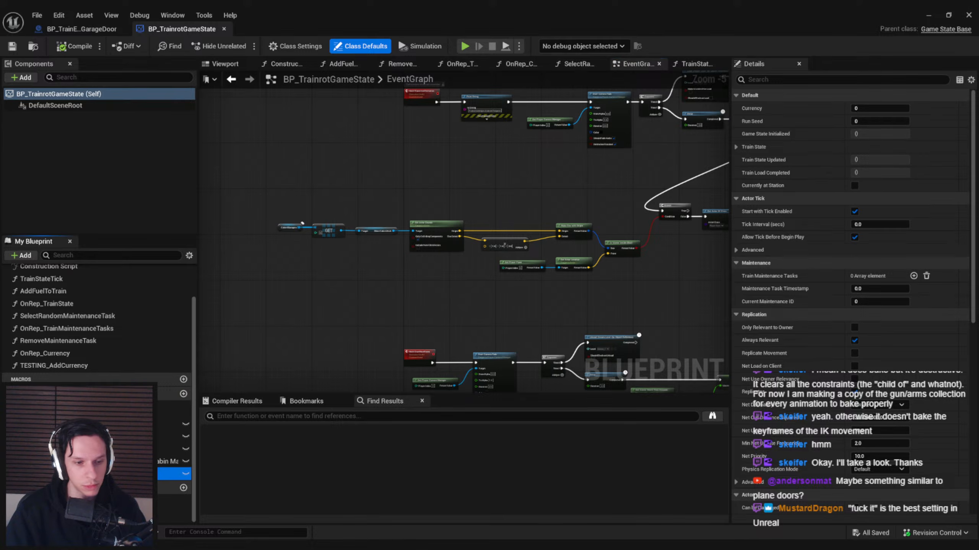
left_click(174, 474)
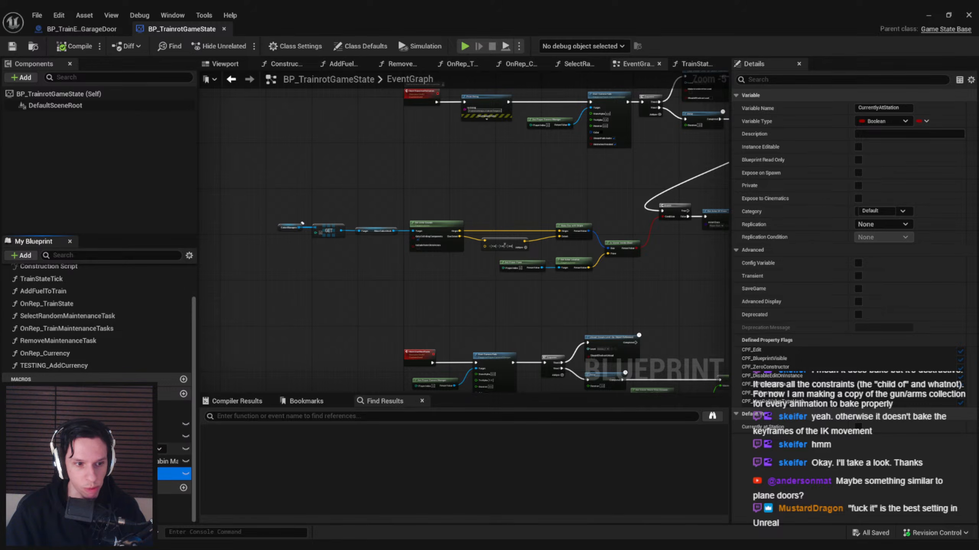
- Examine the game state's event graph for the logic that initialises the run and drives the train state
right_click_drag(342, 305, 331, 364)
scroll(443, 273, "up", 4)
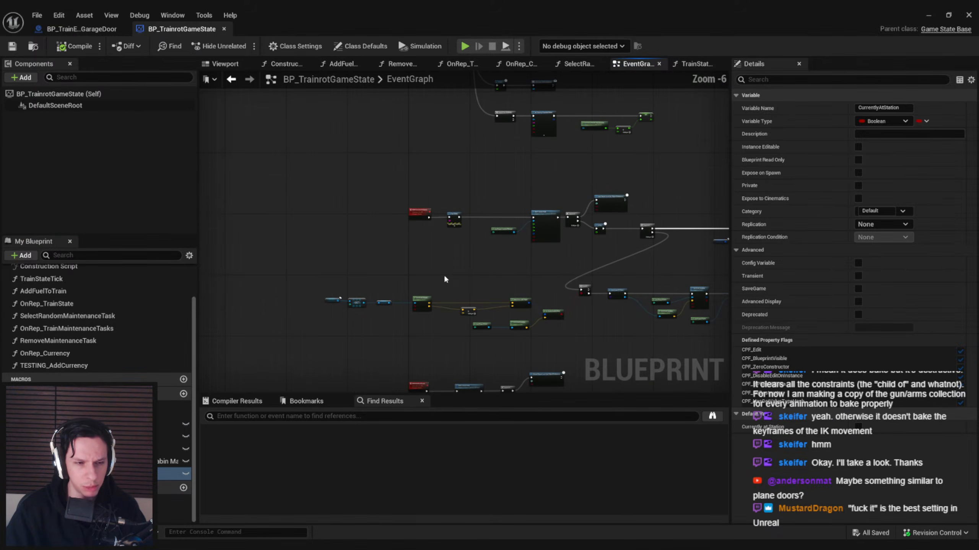
scroll(421, 269, "down", 3)
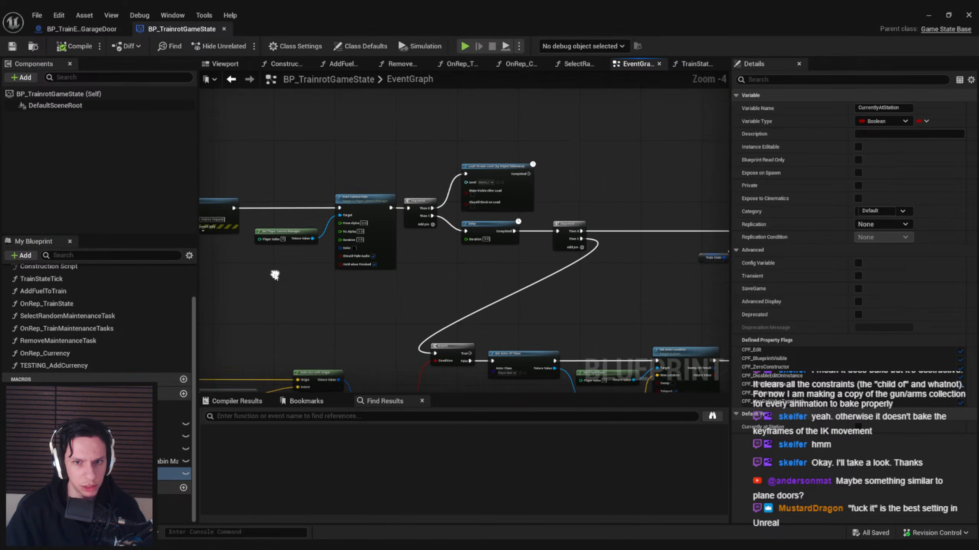
right_click_drag(410, 271, 366, 246)
right_click_drag(520, 292, 428, 348)
scroll(530, 301, "up", 1)
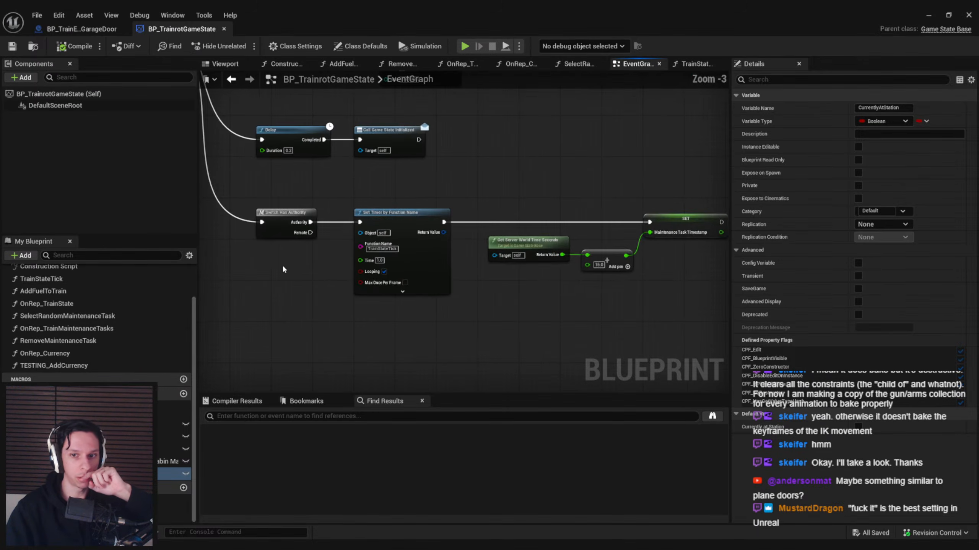
right_click_drag(482, 296, 283, 268)
right_click_drag(482, 297, 530, 419)
scroll(43, 354, "up", 3)
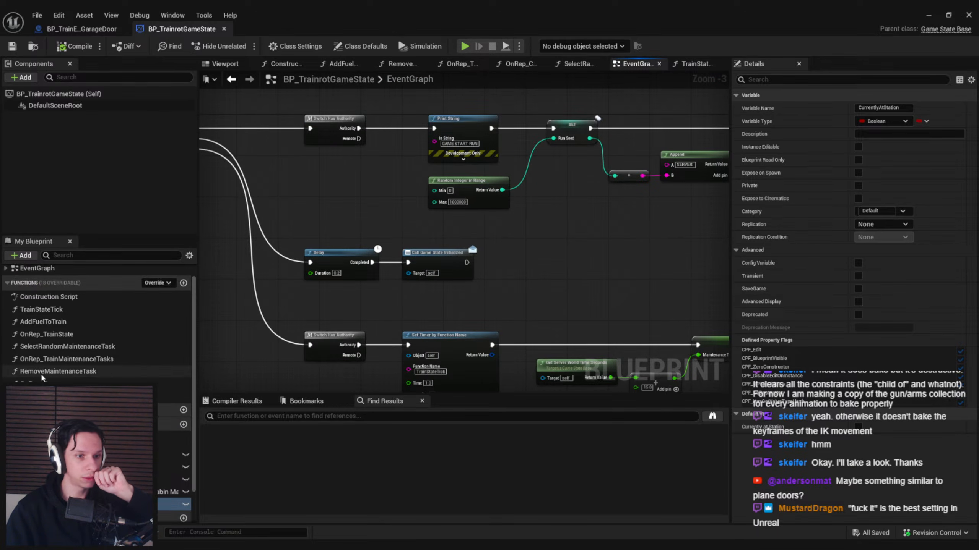
- Open the OnRep_TrainState function and examine how it handles Train State Updated and the station check
double_click(44, 354)
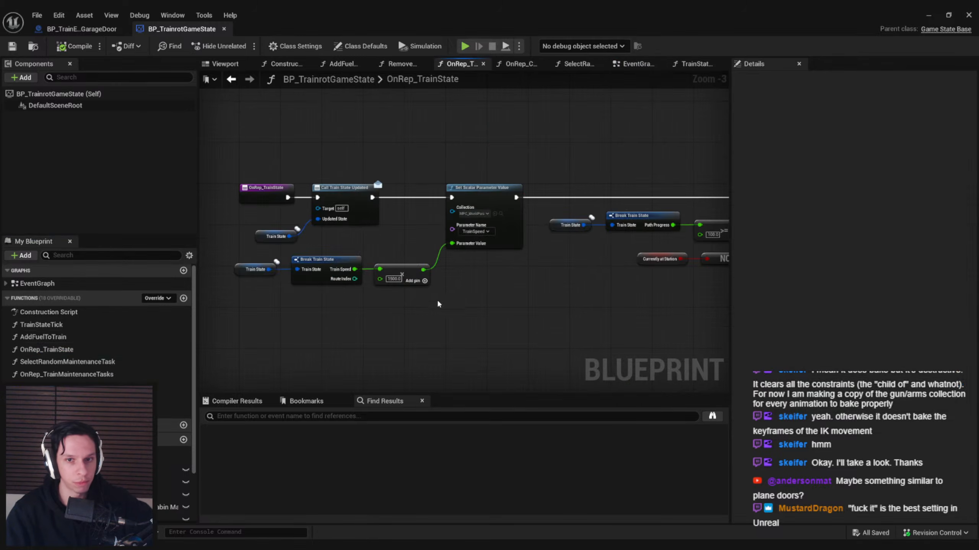
right_click_drag(468, 314, 404, 324)
left_click(621, 199)
right_click_drag(560, 242, 978, 239)
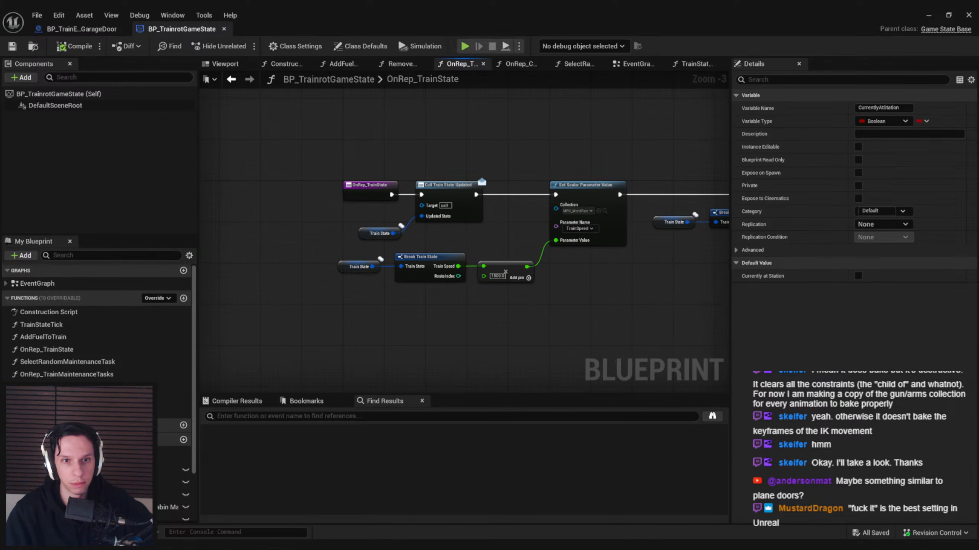
right_click_drag(860, 309, 700, 292)
right_click_drag(627, 276, 542, 353)
scroll(541, 352, "down", 1)
right_click_drag(529, 273, 364, 212)
left_click(355, 291)
right_click_drag(290, 153, 496, 174)
scroll(397, 237, "up", 1)
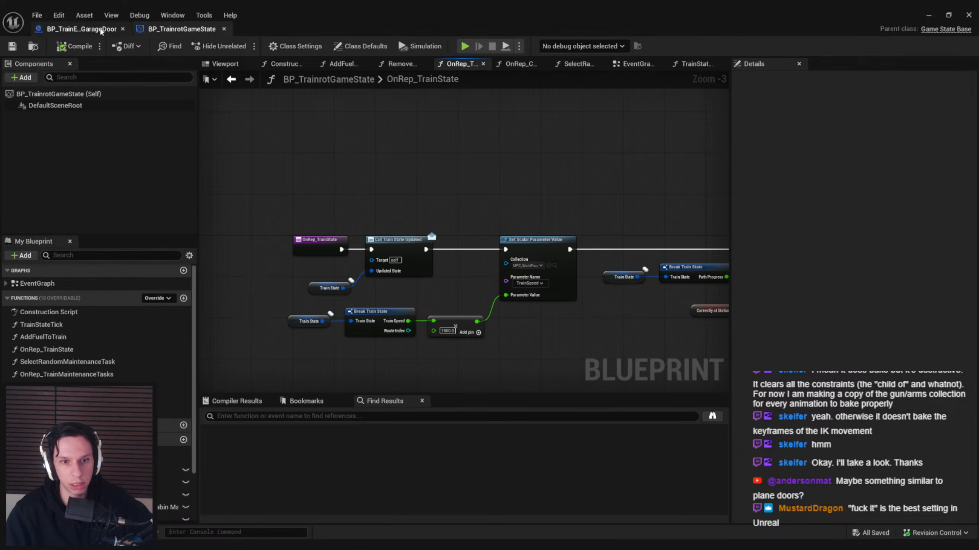
- Return to the garage door blueprint and add a Get Game State node to its event graph
left_click(82, 29)
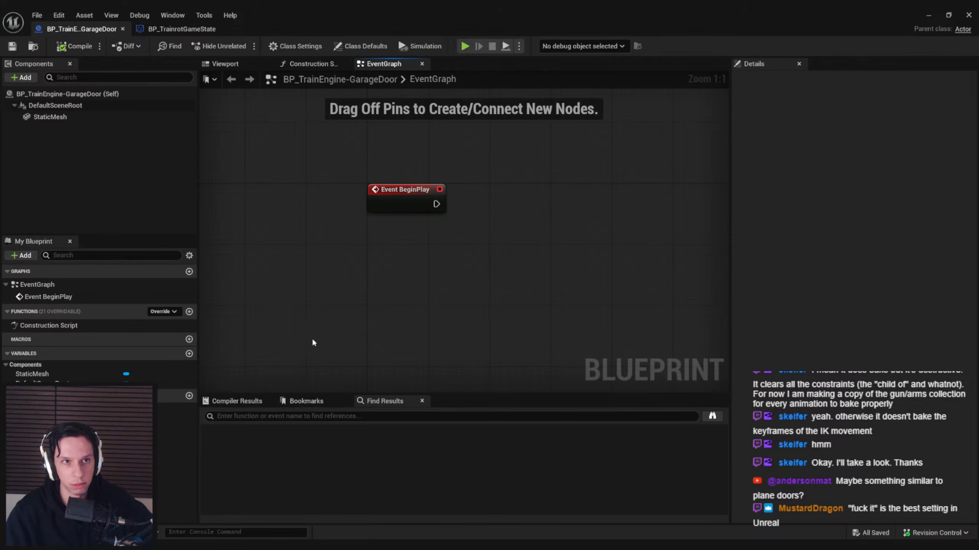
right_click(381, 261)
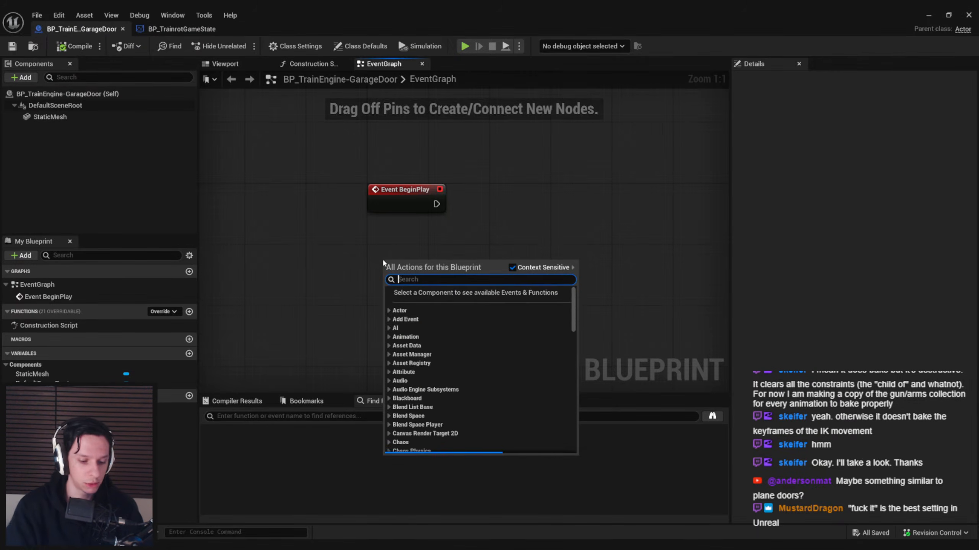
type("get game state")
key("Return")
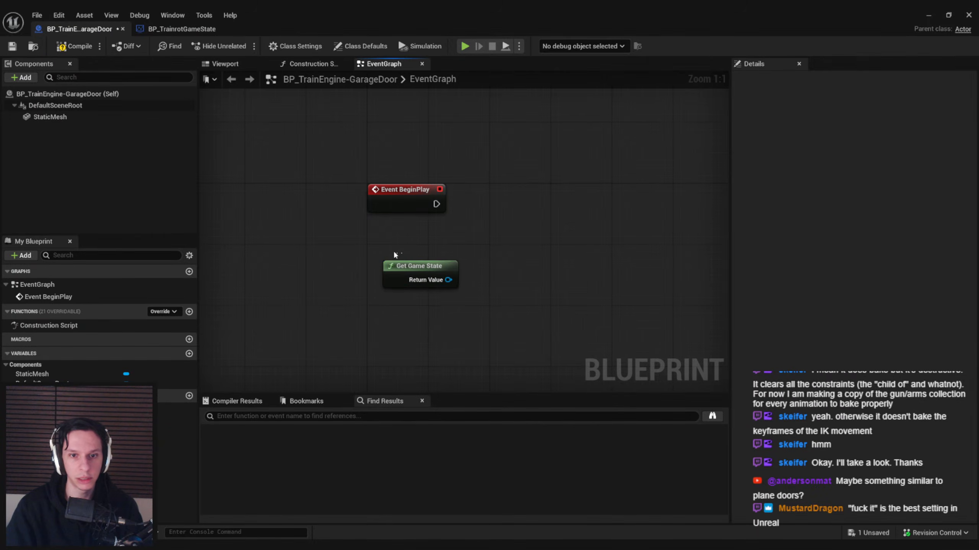
- Cast the Get Game State return value to BP_TrainrotGameState
left_click_drag(401, 265, 485, 243)
type("train state up")
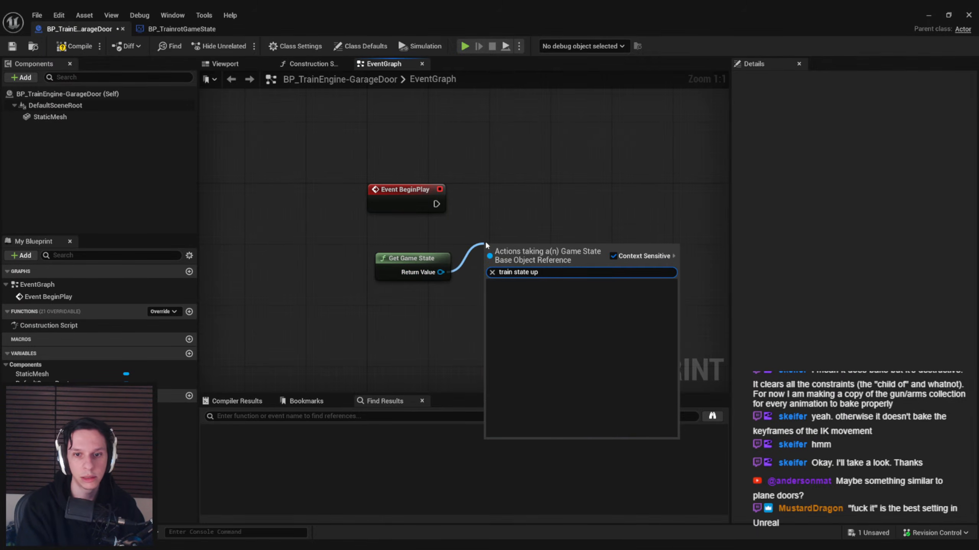
key("ctrl+a")
key("BackSpace")
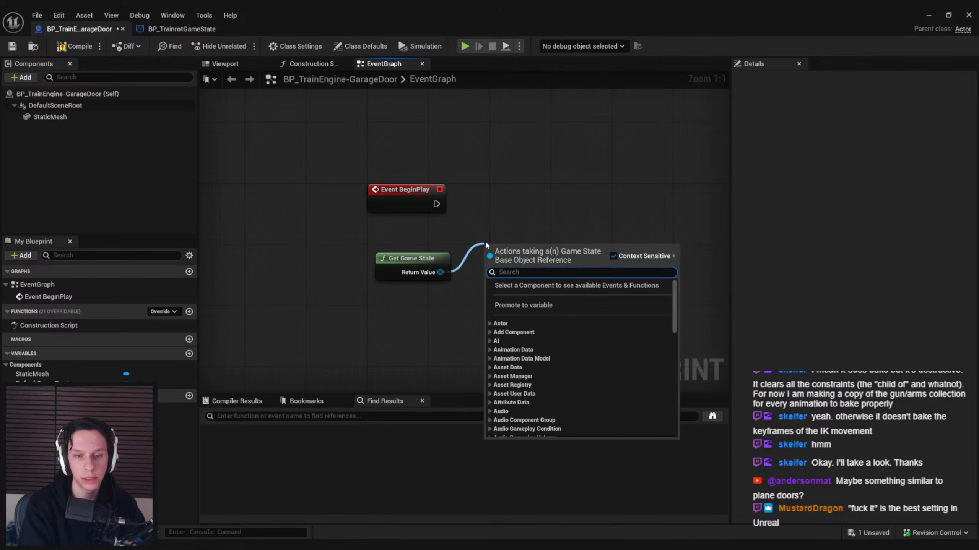
type("game state")
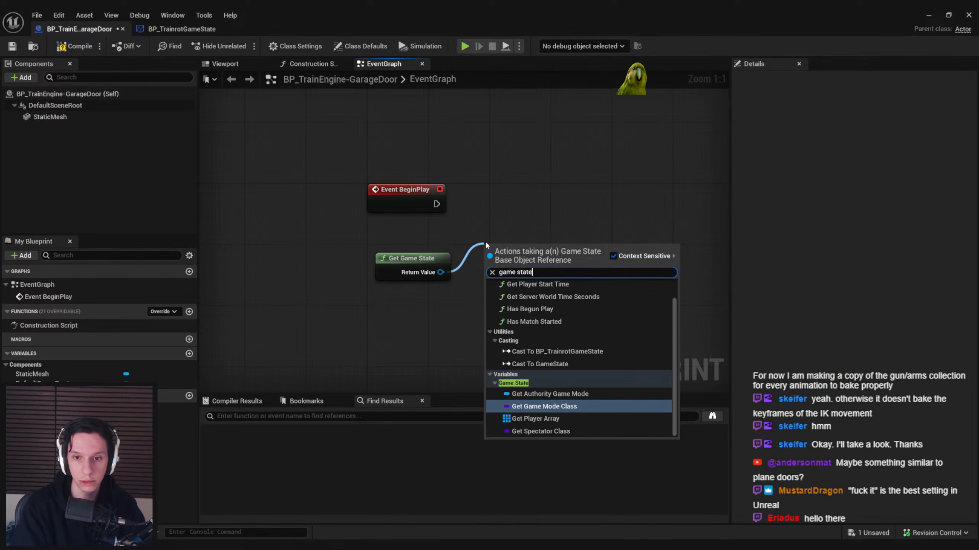
left_click(556, 352)
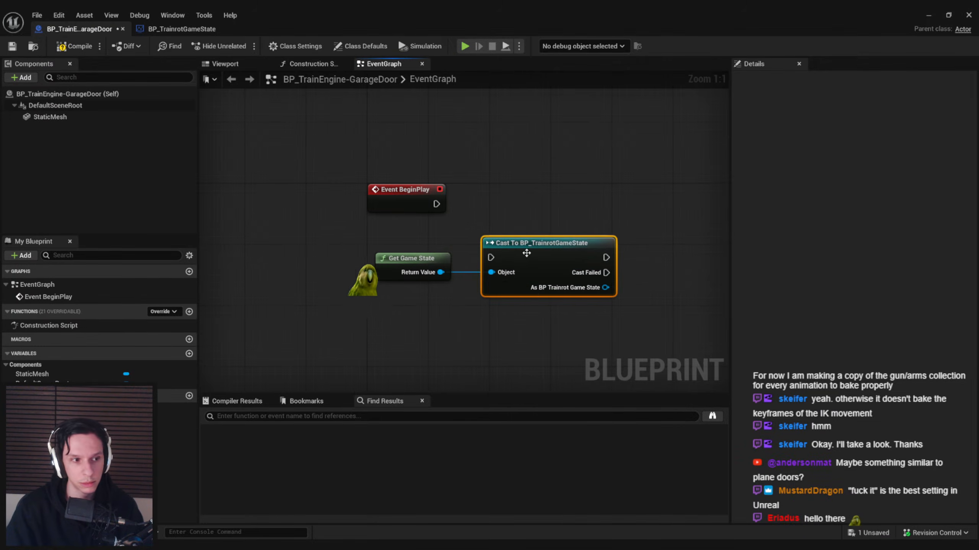
- Run the cast from Event BeginPlay, align the cast and Get Game State nodes, then compile and save
left_click_drag(504, 250, 437, 204)
left_click_drag(540, 220, 540, 212)
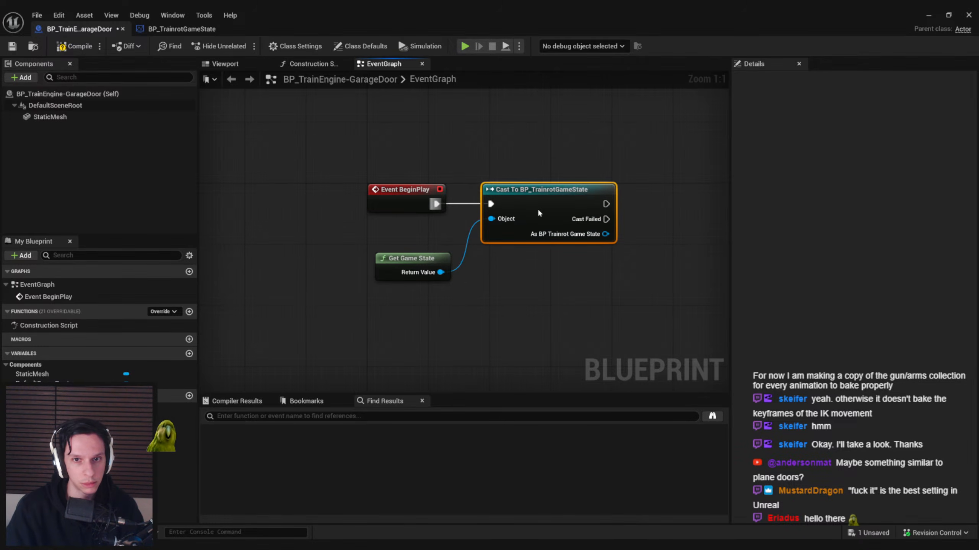
left_click(394, 261)
left_click_drag(393, 261, 392, 244)
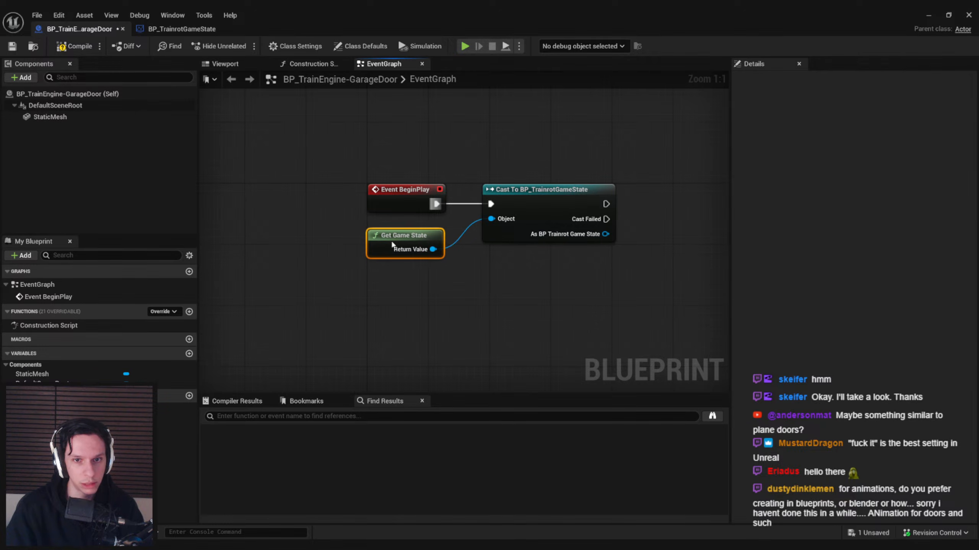
left_click(418, 294)
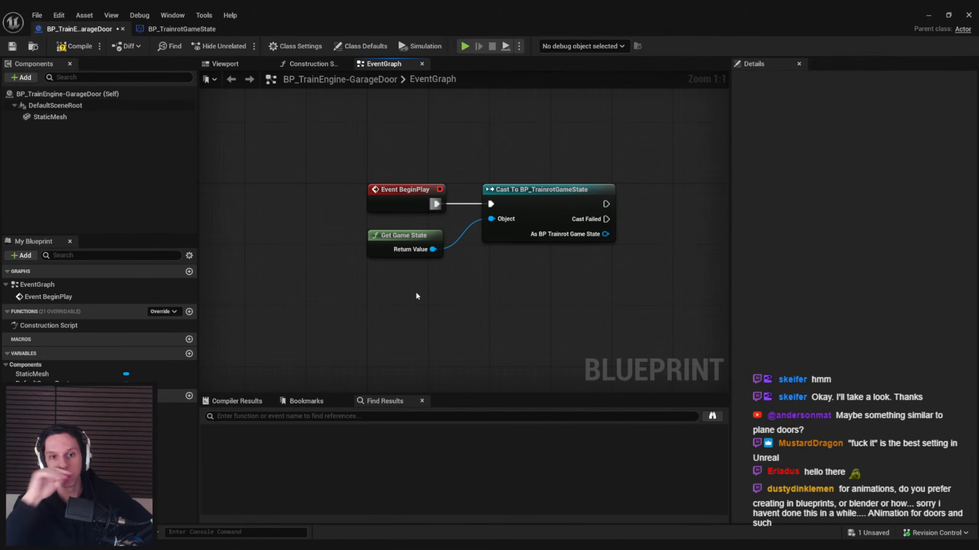
left_click_drag(433, 327, 414, 202)
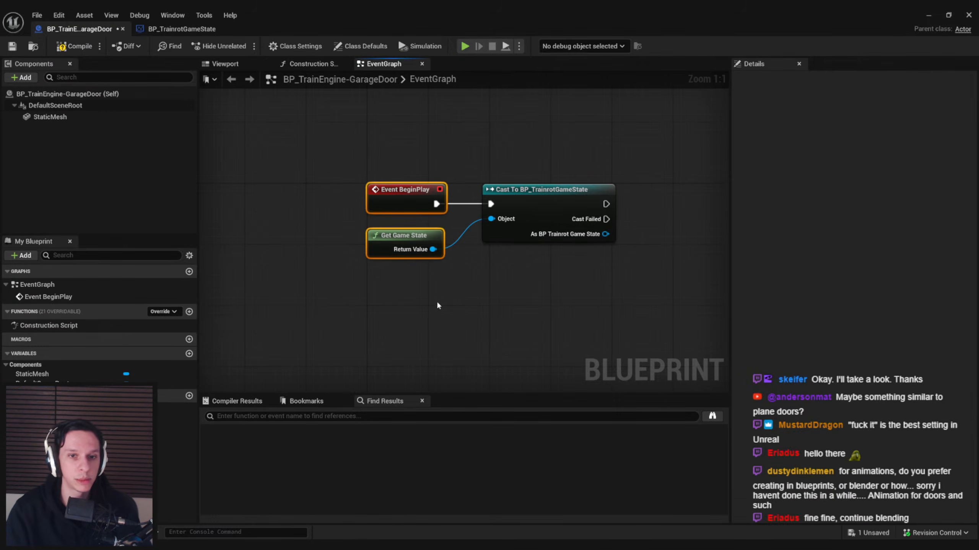
left_click(436, 305)
left_click(75, 45)
key("ctrl+s")
- Assign the cast game state's Train State Updated dispatcher, adding a bind node with its custom event
right_click_drag(301, 183, 269, 207)
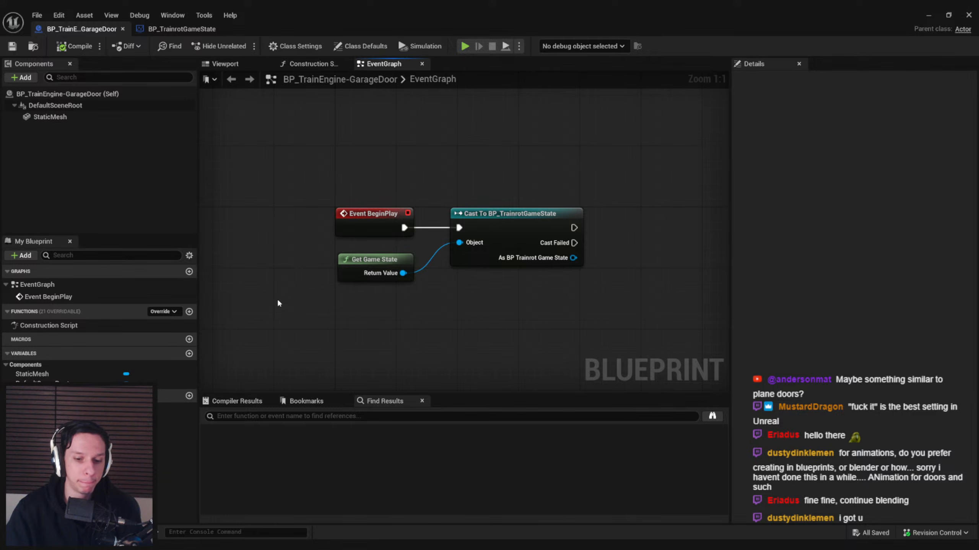
scroll(386, 326, "down", 1)
right_click_drag(387, 325, 340, 289)
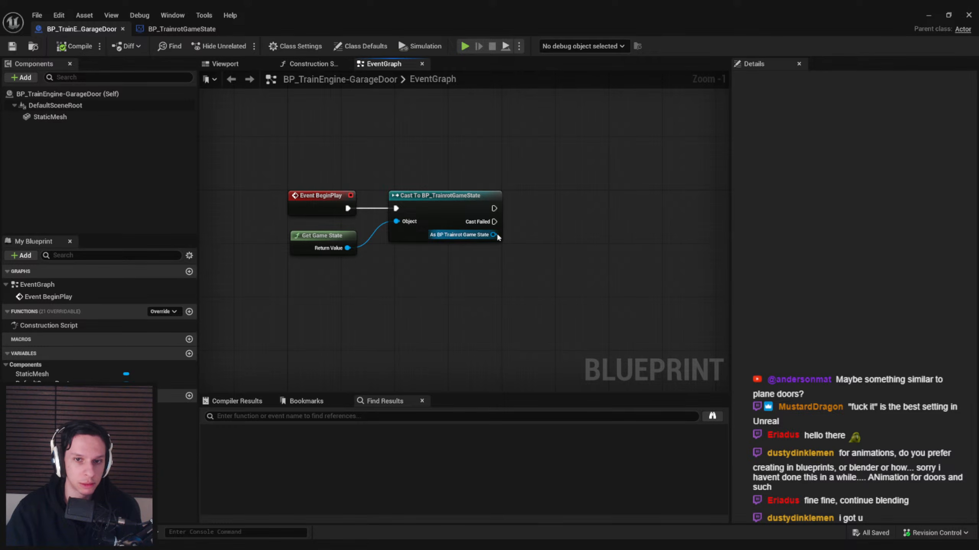
left_click_drag(494, 234, 542, 237)
type("assign")
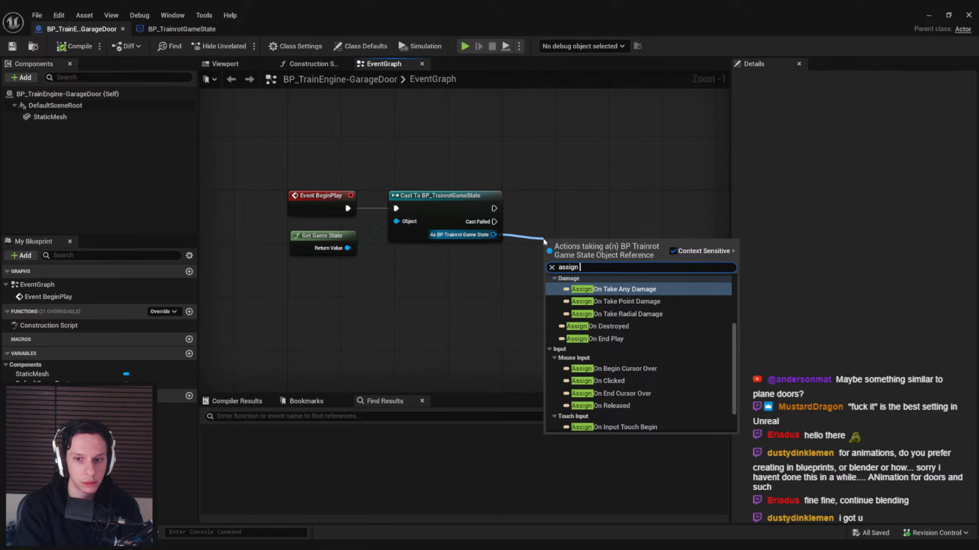
type(" state")
key("Down")
key("Return")
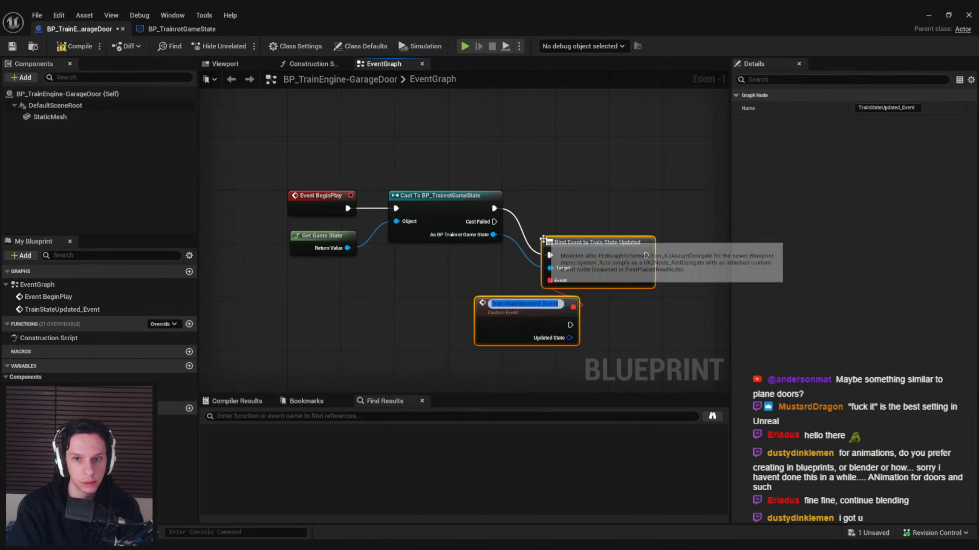
- Align the bind node with the cast, place TrainStateUpdated_Event below it, and leave room between the cast and bind nodes
left_click_drag(572, 262, 577, 216)
left_click_drag(501, 309, 439, 309)
right_click_drag(538, 319, 460, 266)
left_click(460, 266)
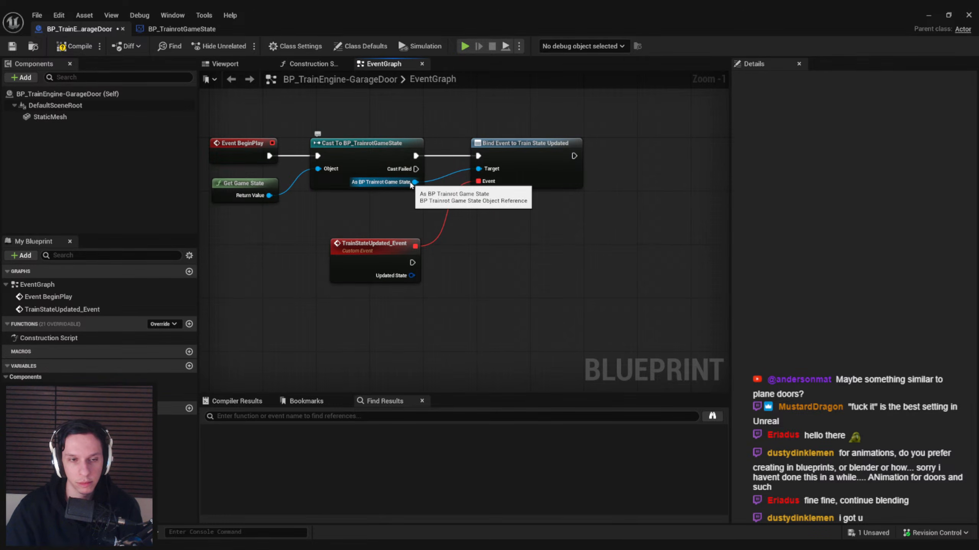
left_click_drag(385, 206, 268, 178)
left_click(453, 283)
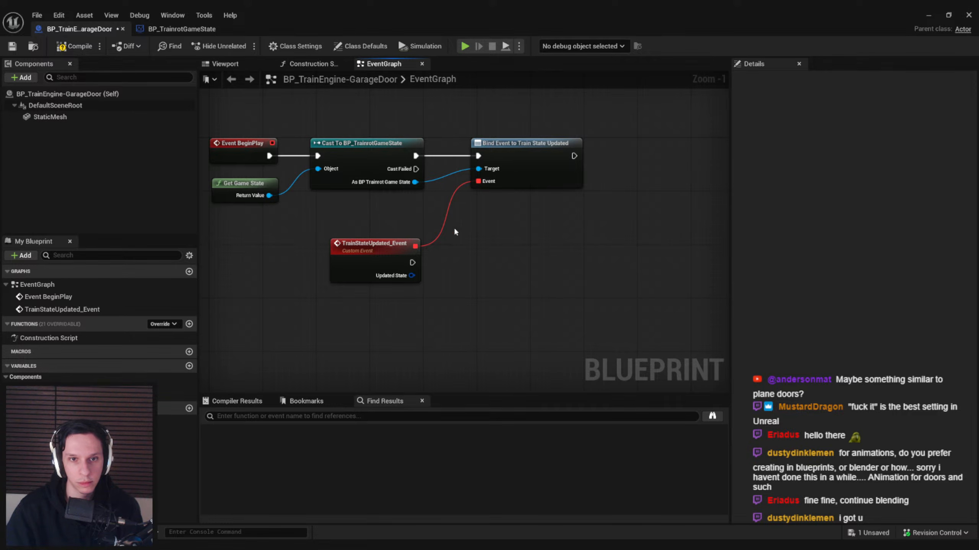
right_click_drag(517, 294, 520, 320)
left_click_drag(520, 320, 402, 262)
left_click_drag(559, 251, 519, 187, "shift")
right_click_drag(528, 178, 566, 191)
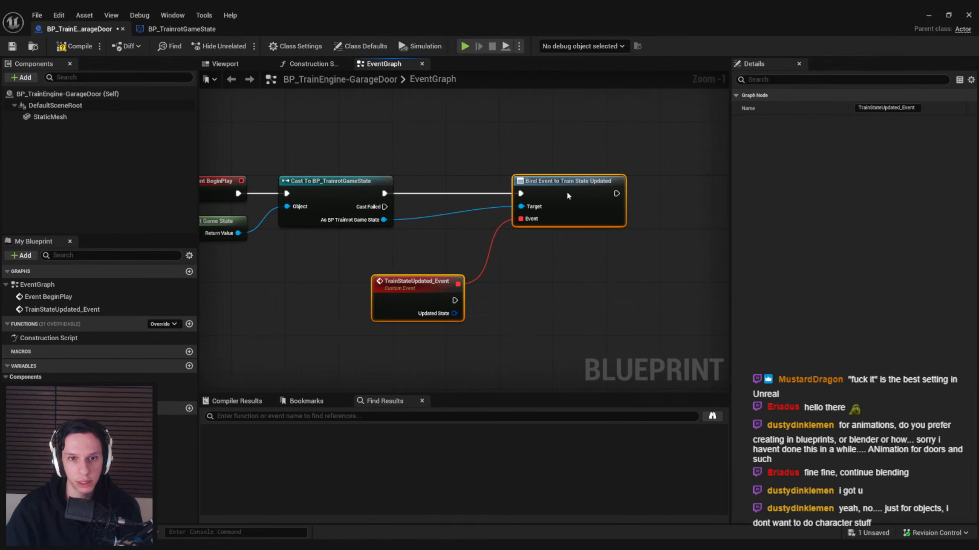
left_click(403, 209)
- Promote the cast's BP Trainrot Game State output to a variable named GameState, set between the cast and bind nodes and feeding the bind's Target
left_click_drag(384, 220, 386, 195)
left_click(460, 271)
type("GameState")
key("Return")
mouse_move(479, 194)
left_mouse_down()
mouse_move(522, 194)
mouse_move(478, 207)
left_mouse_up()
left_click(488, 229)
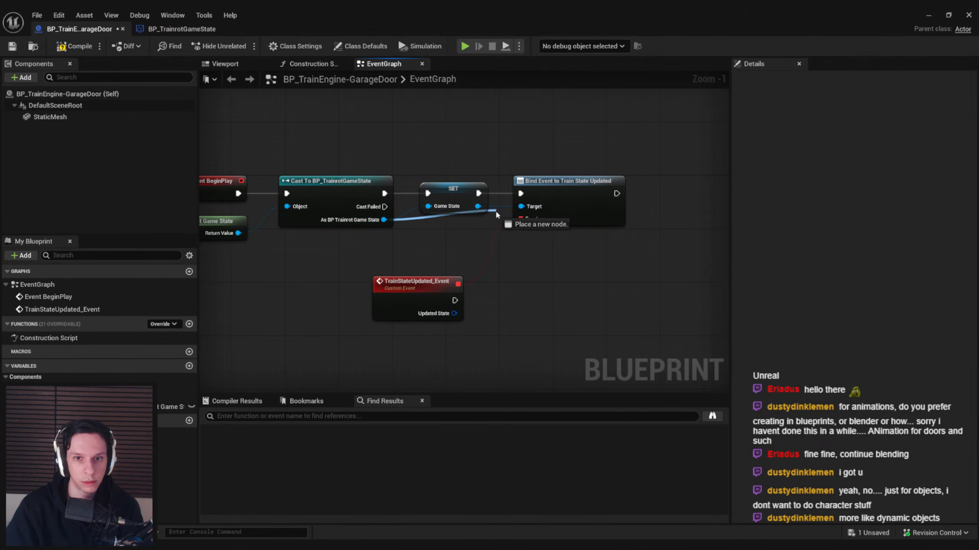
left_click(495, 210, "alt")
right_click_drag(450, 200, 449, 149)
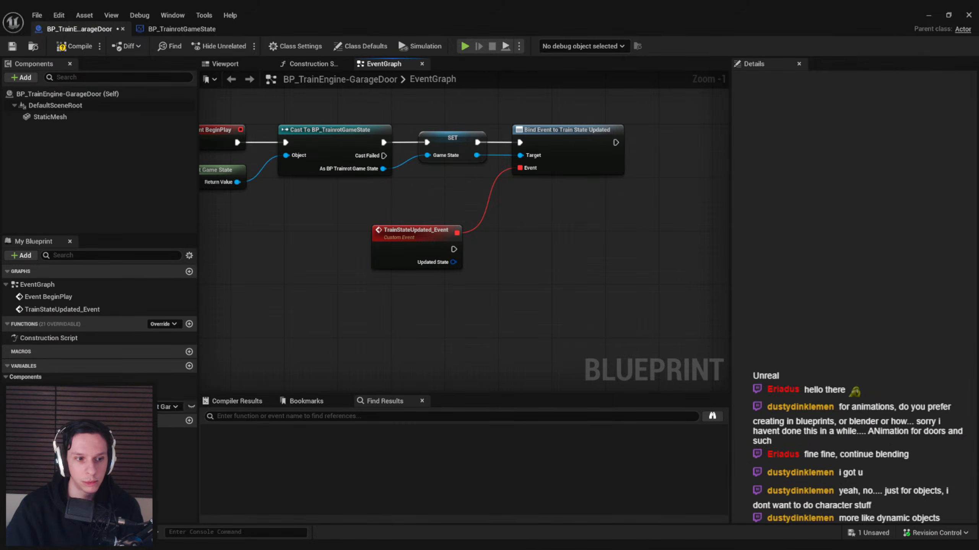
- Get Currently at Station from the GameState variable, place both getters below TrainStateUpdated_Event, then compile and save
left_click_drag(172, 406, 497, 302, "ctrl")
type("station")
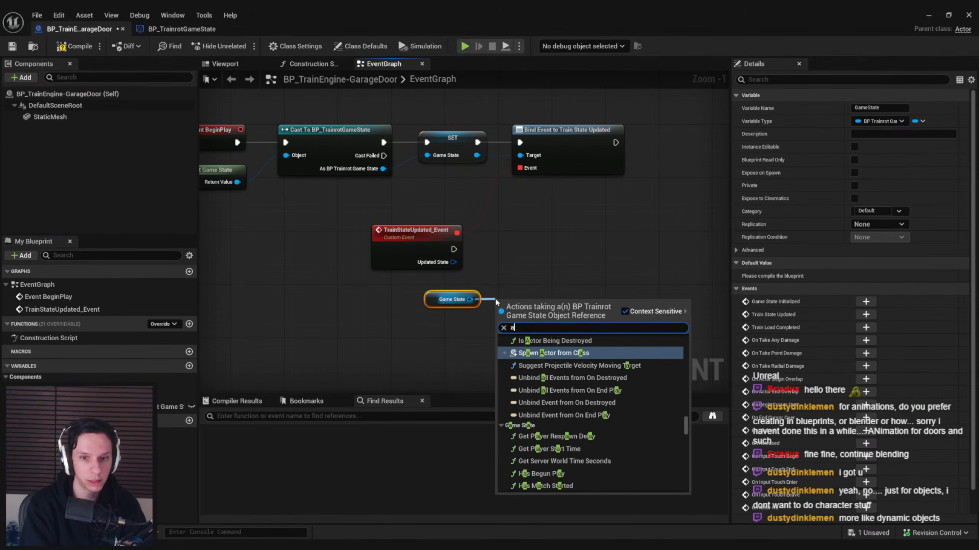
left_click(537, 392)
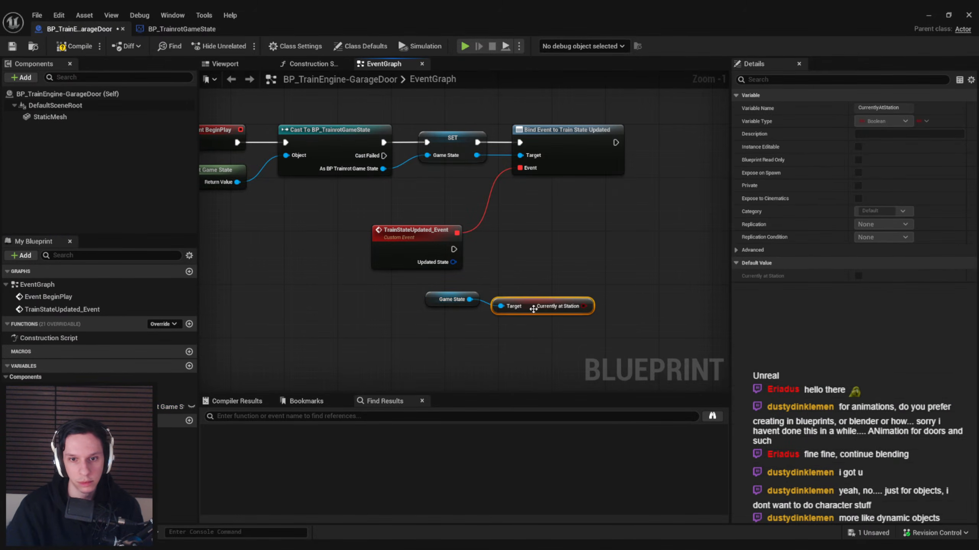
left_click_drag(516, 330, 422, 290)
left_click_drag(544, 307, 490, 315)
left_click(508, 281)
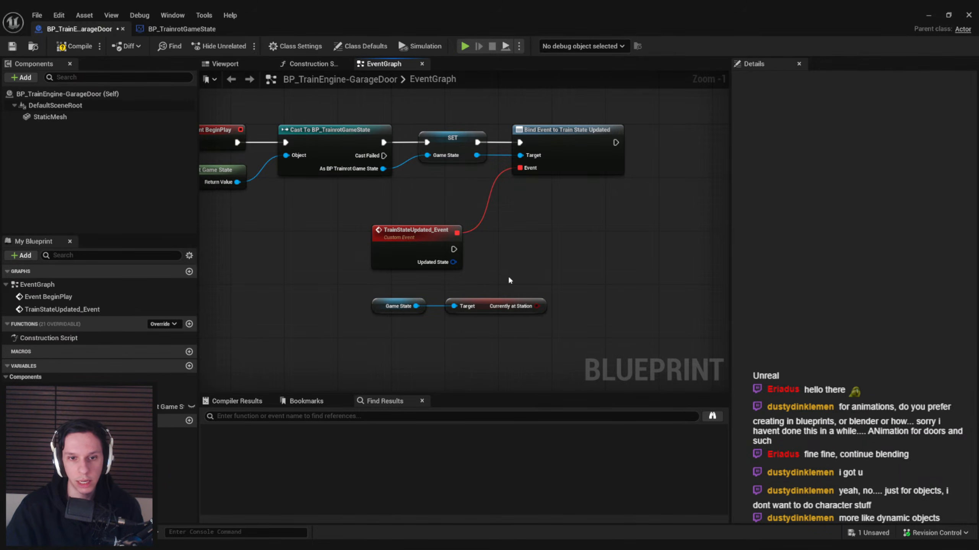
scroll(508, 281, "down", 1)
left_click(75, 46)
left_click(12, 46)
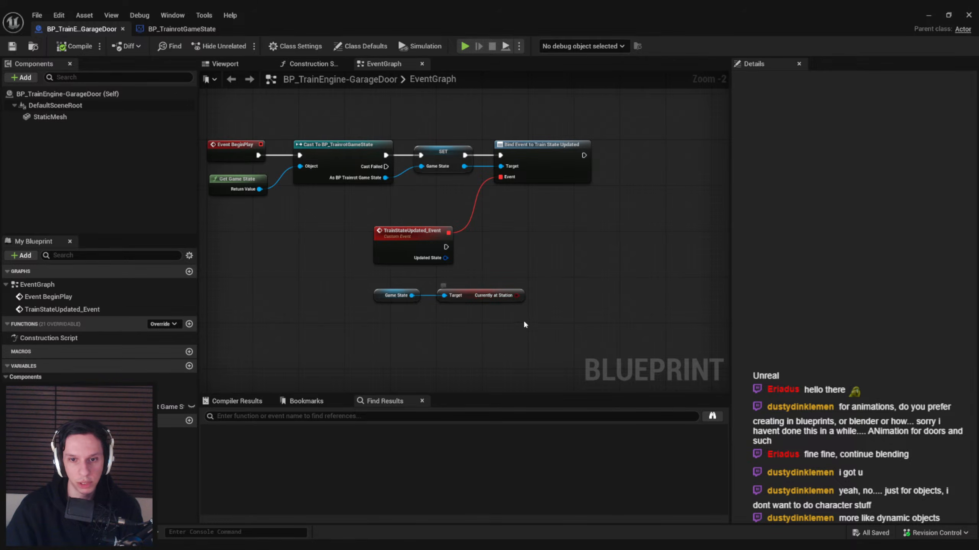
- Add a Boolean variable named Opened, then compile and save the blueprint
left_click(189, 366)
type("Opened")
key("Return")
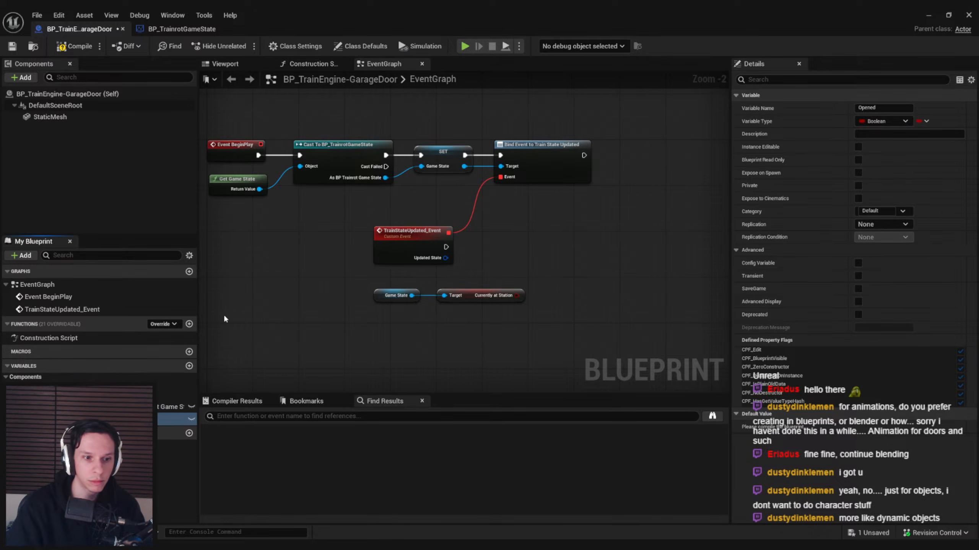
key("F7")
key("ctrl+s")
- Compare Currently at Station with Opened using a not-equal (!=) node, and tidy the getters beside it
right_click_drag(444, 296, 404, 258)
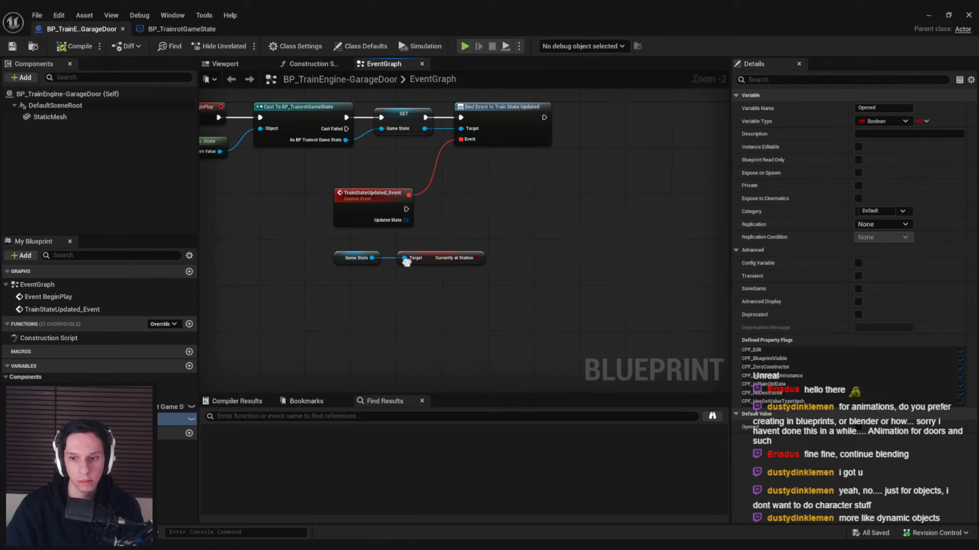
left_click_drag(476, 258, 498, 269)
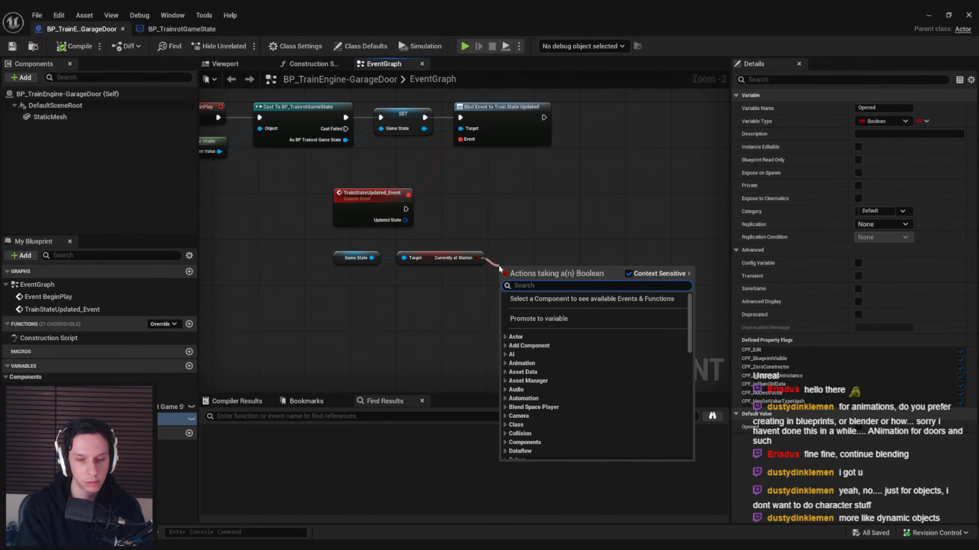
type("!=")
key("Return")
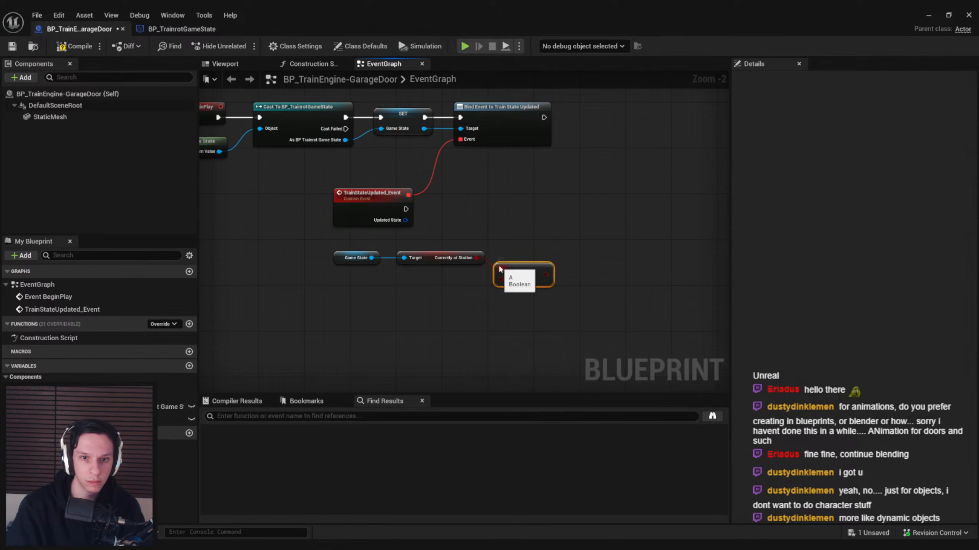
left_click_drag(173, 419, 500, 282)
left_click(446, 305)
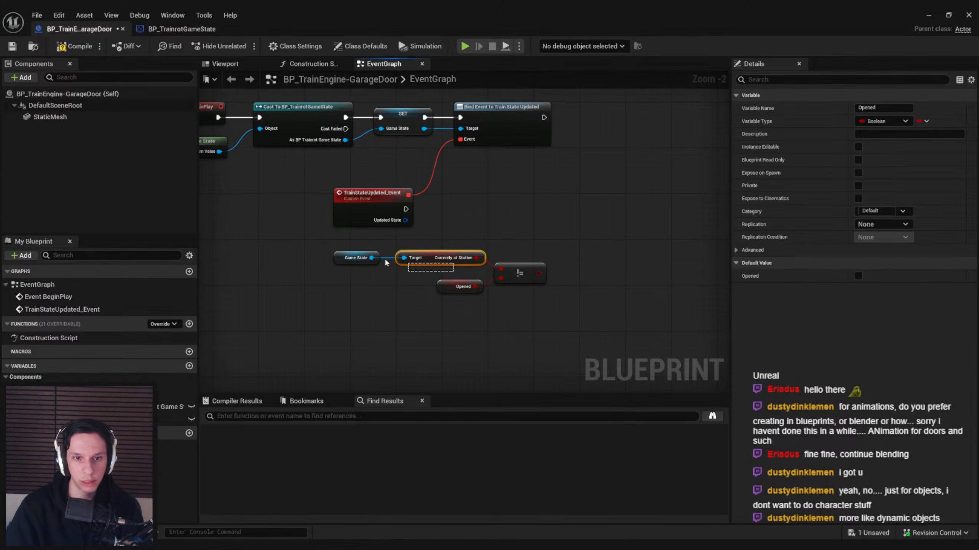
left_click_drag(385, 260, 368, 256)
left_click_drag(443, 261, 443, 266)
left_click(418, 291)
- Branch on the not-equal result, run the branch from TrainStateUpdated_Event, and align it with the event
left_click_drag(539, 274, 406, 210)
type("branch")
key("Return")
left_click_drag(600, 228, 617, 199)
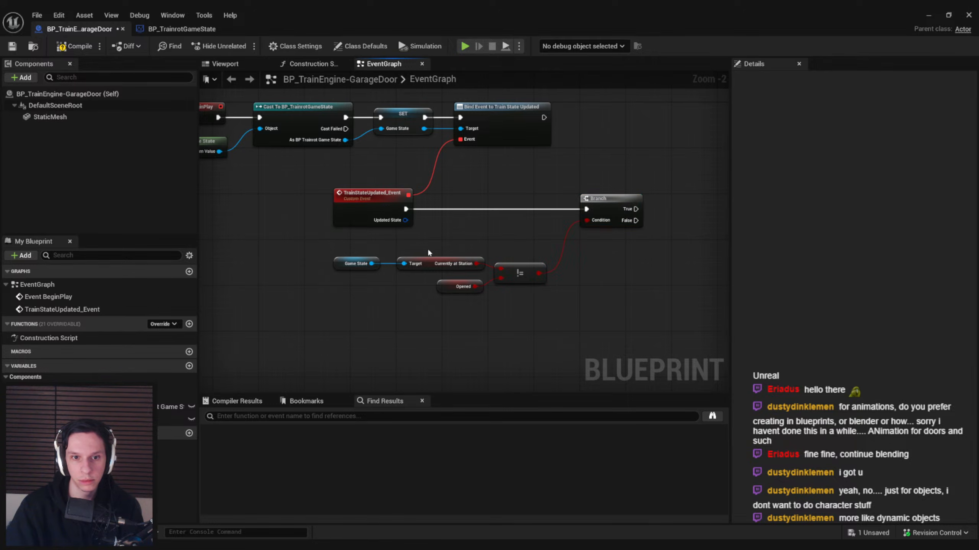
- Duplicate the Game State and Currently at Station getters and use them in a second Branch run from the first branch's True output
left_click_drag(428, 253, 339, 275)
key("ctrl+c")
right_click_drag(616, 303, 450, 301)
key("ctrl+v")
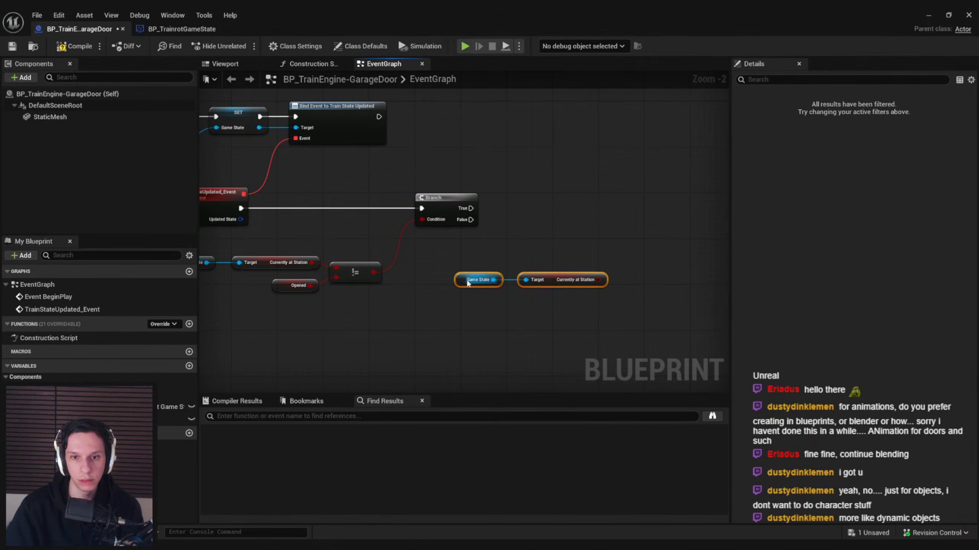
left_click_drag(468, 283, 434, 267)
left_click_drag(559, 269, 587, 219)
type("bra")
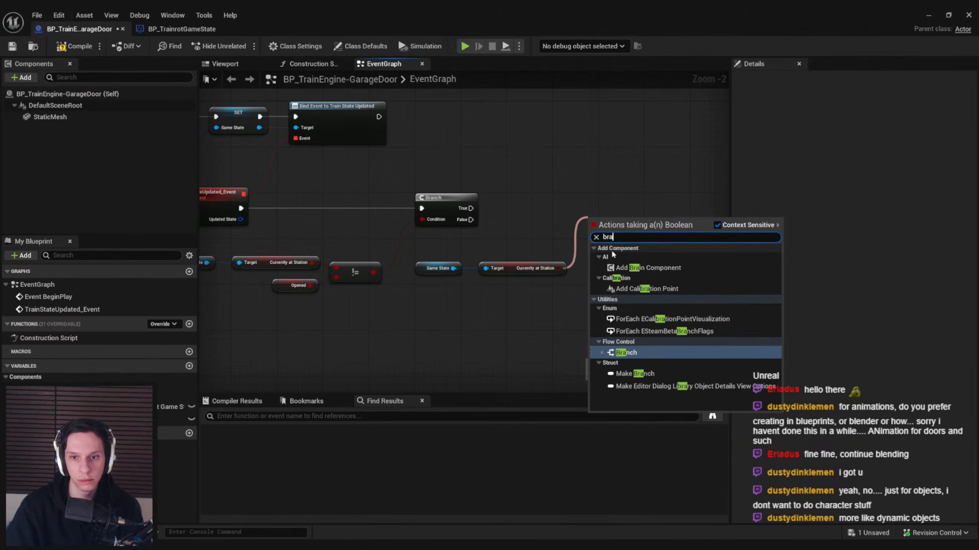
type("nc")
key("Return")
left_click_drag(471, 208, 594, 208)
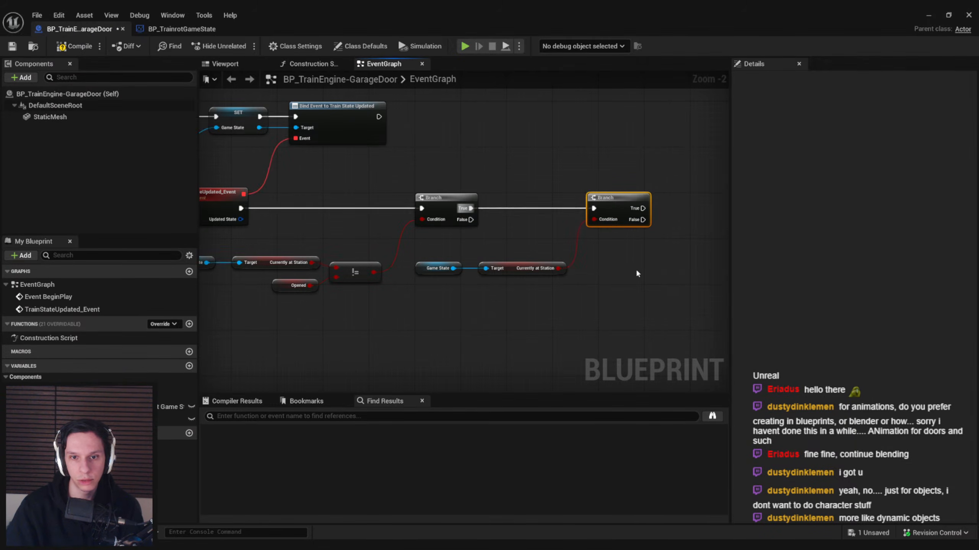
- Set Opened to true on the second branch's True output and to false on its False output, then compile and save
right_click_drag(637, 273, 556, 289)
left_click_drag(177, 419, 632, 205)
left_click(638, 235)
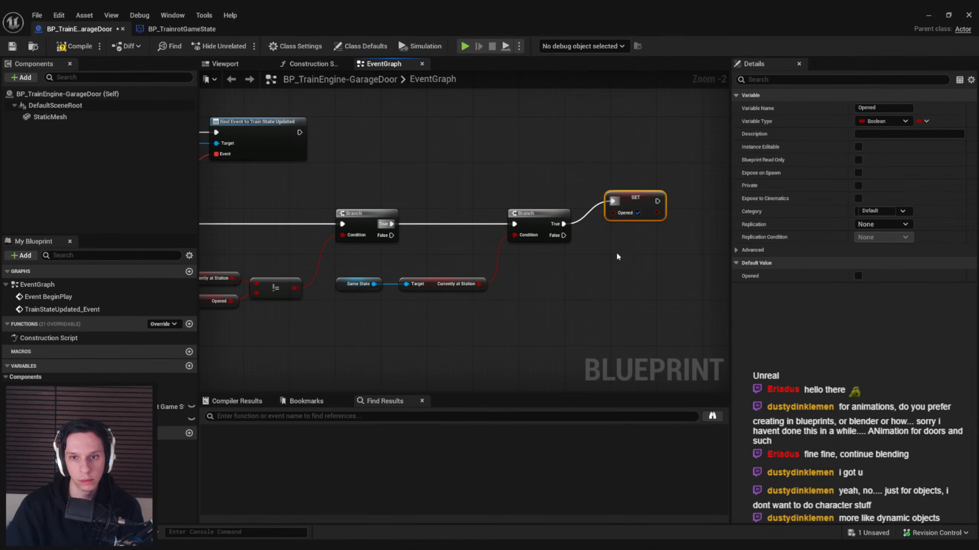
key("ctrl+c")
key("ctrl+v")
left_click_drag(613, 258, 563, 235)
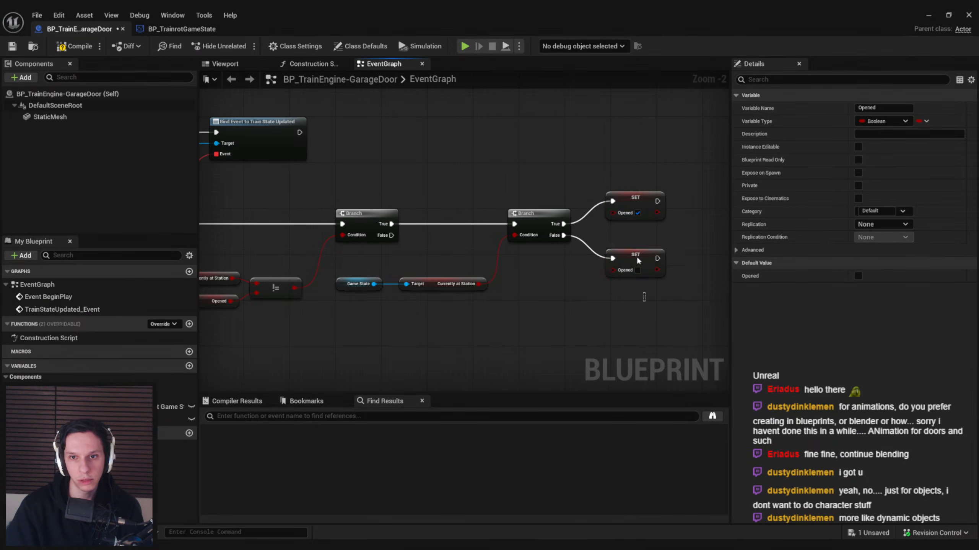
left_click(627, 222, "ctrl")
left_click(539, 276)
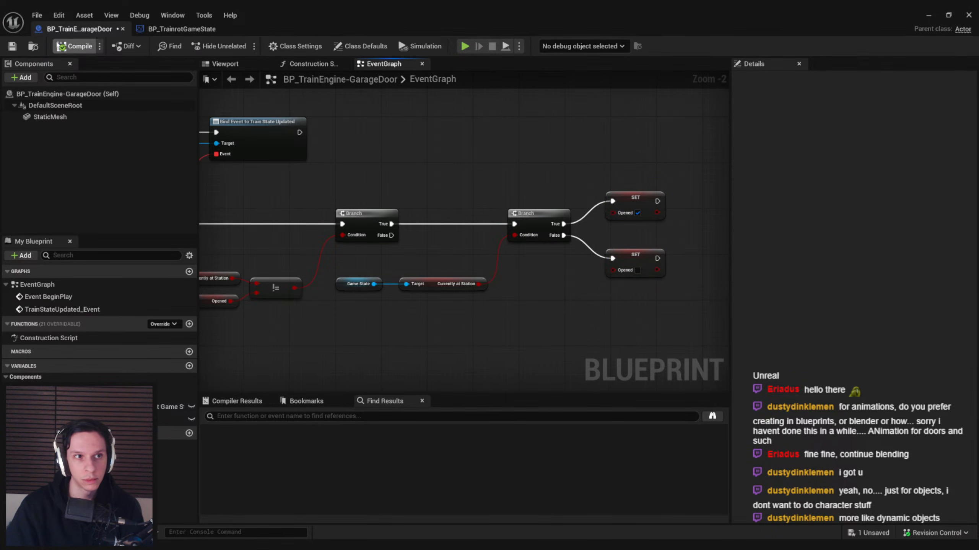
key("ctrl+s")
- Add a Set Relative Location And Rotation node for StaticMesh and run it after Opened is set to true
right_click_drag(228, 215, 328, 214)
scroll(228, 214, "down", 3)
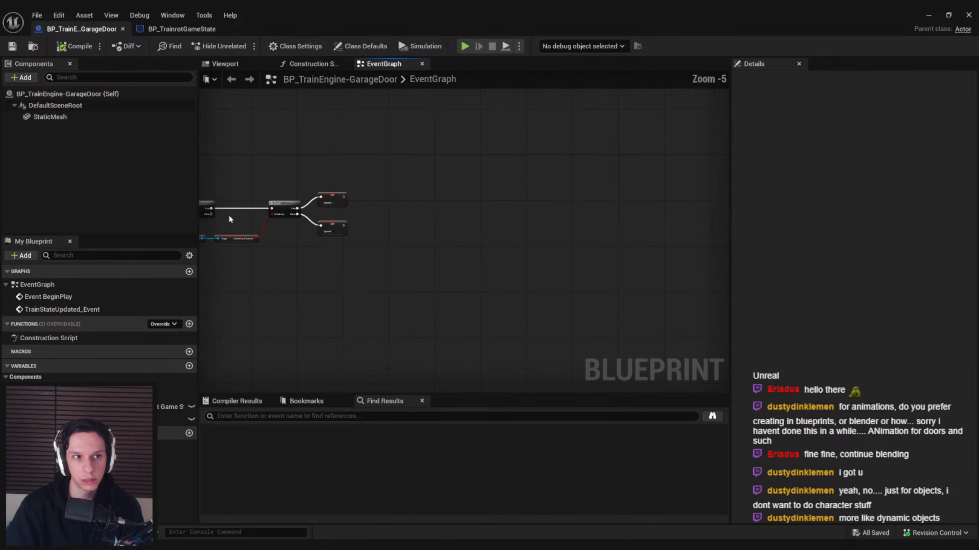
scroll(229, 219, "up", 2)
left_click_drag(50, 117, 449, 261)
type("set relat")
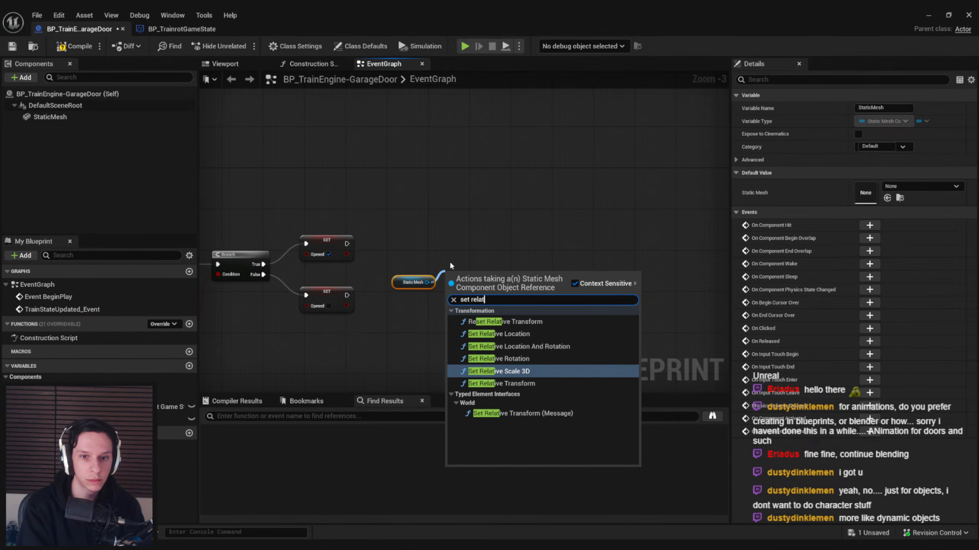
type("ive")
key("Up")
key("Up")
key("Return")
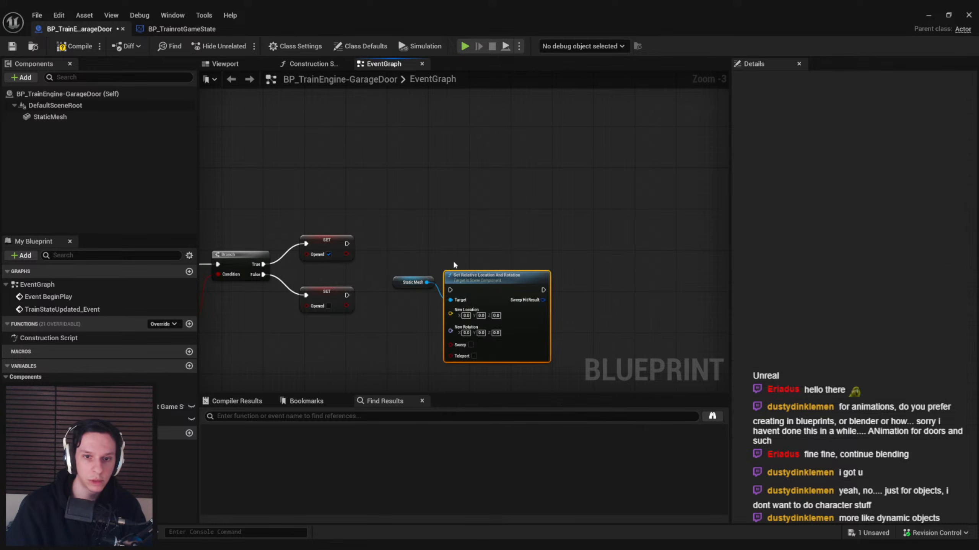
left_click_drag(471, 287, 347, 244)
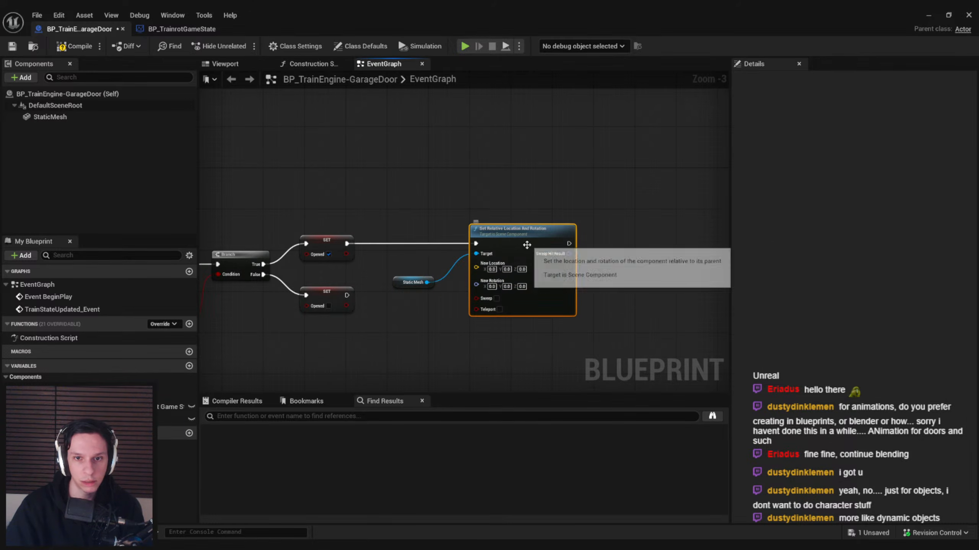
left_click_drag(397, 282, 411, 268)
left_click(413, 295)
- Try raising the door mesh by about 123 units in the blueprint's 3D preview, then undo the move
left_click(231, 64)
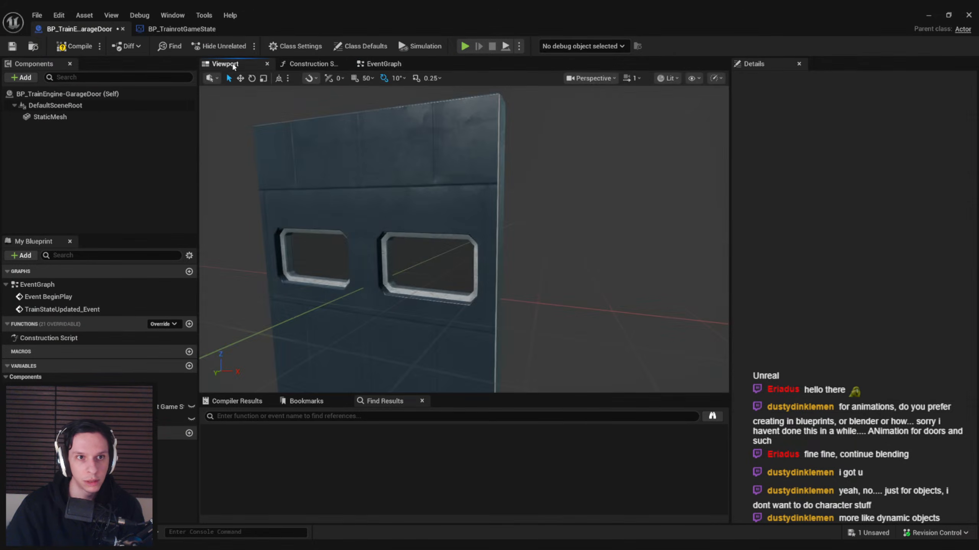
left_click(402, 208)
key("f")
left_click_drag(460, 255, 456, 183)
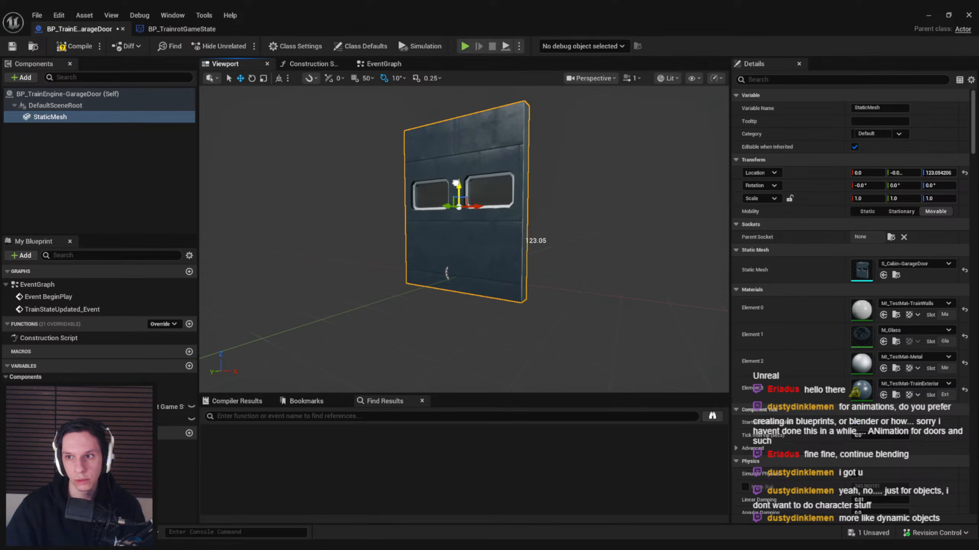
key("ctrl+z")
- Set New Location Z to 120 on the Set Relative Location And Rotation node in the event graph
left_click(383, 64)
left_click(538, 264)
type("120.0")
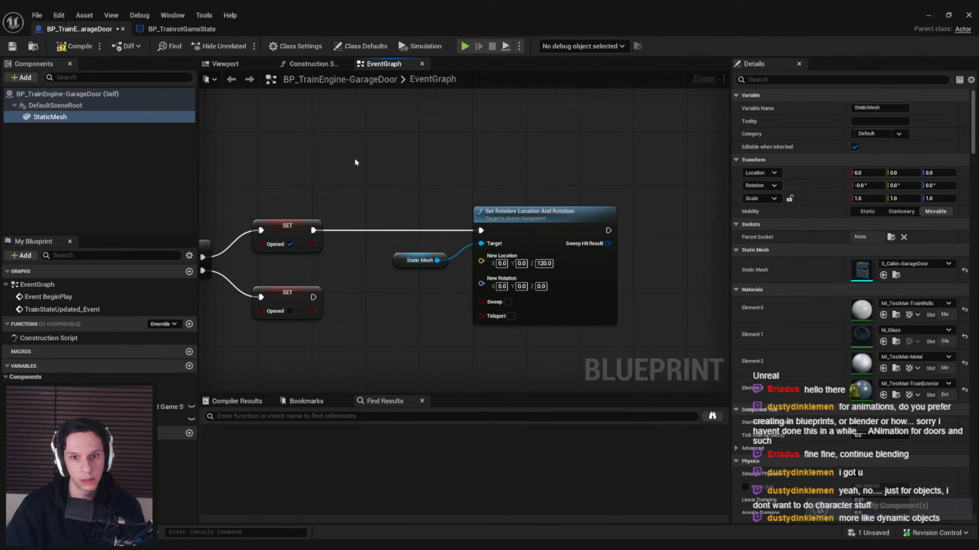
- Try rotating the door mesh in the blueprint's 3D preview, then undo the rotation
left_click(225, 63)
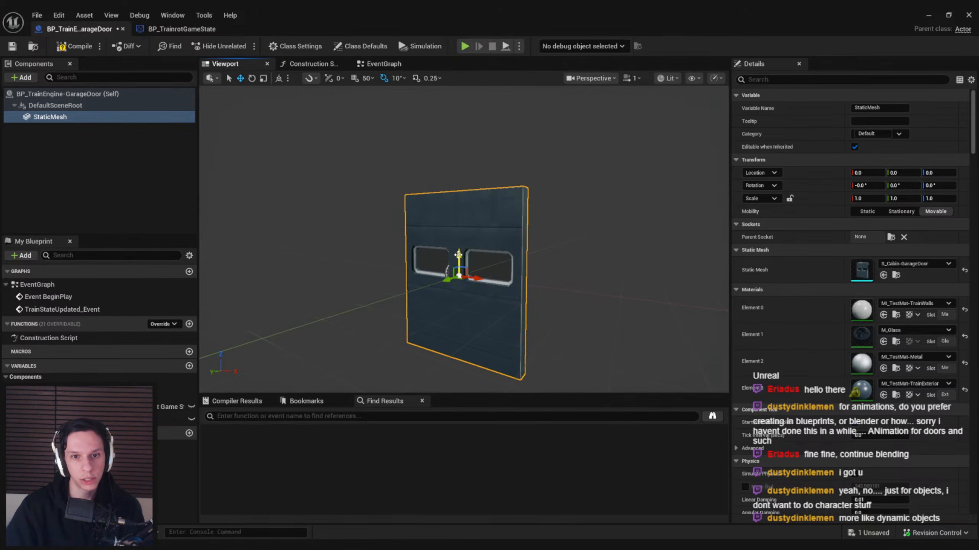
right_click_drag(457, 255, 458, 255)
key("e")
left_click_drag(492, 235, 457, 288)
key("ctrl+z")
- Set New Rotation X to 90 on the Set Relative Location And Rotation node in the event graph
left_click(384, 63)
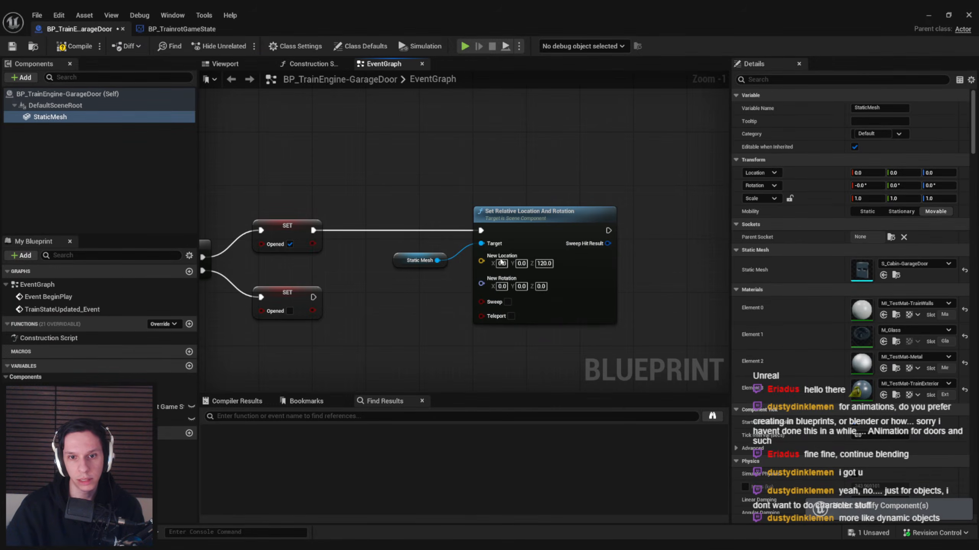
type("90")
key("Return")
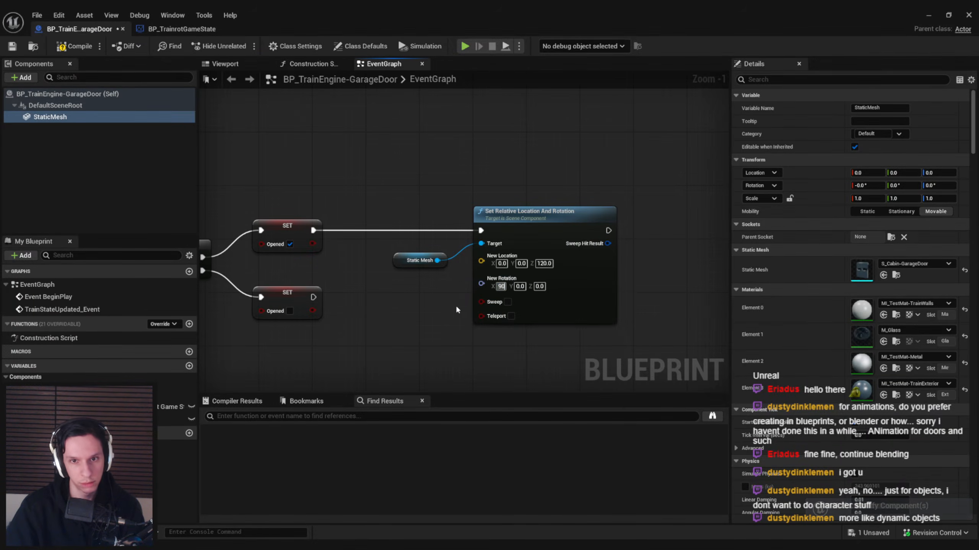
- Duplicate the StaticMesh getter and Set Relative Location And Rotation node below, run the copy after Opened is set to false, and align that setter
right_click_drag(456, 304, 483, 219)
left_click_drag(482, 216, 414, 183)
key("ctrl+c")
left_click(447, 310)
key("ctrl+v")
left_click_drag(500, 303, 481, 297)
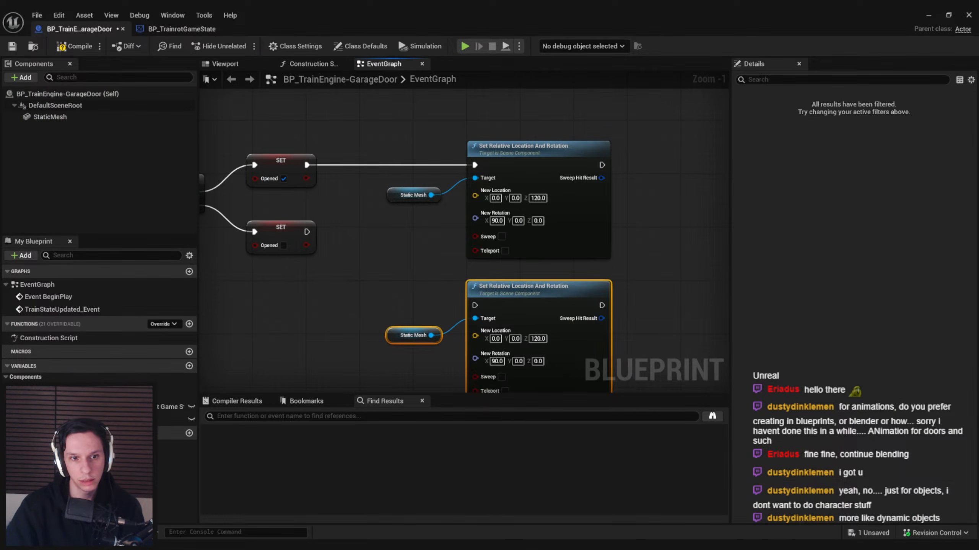
right_click_drag(347, 266, 413, 228)
left_click_drag(362, 200, 541, 267)
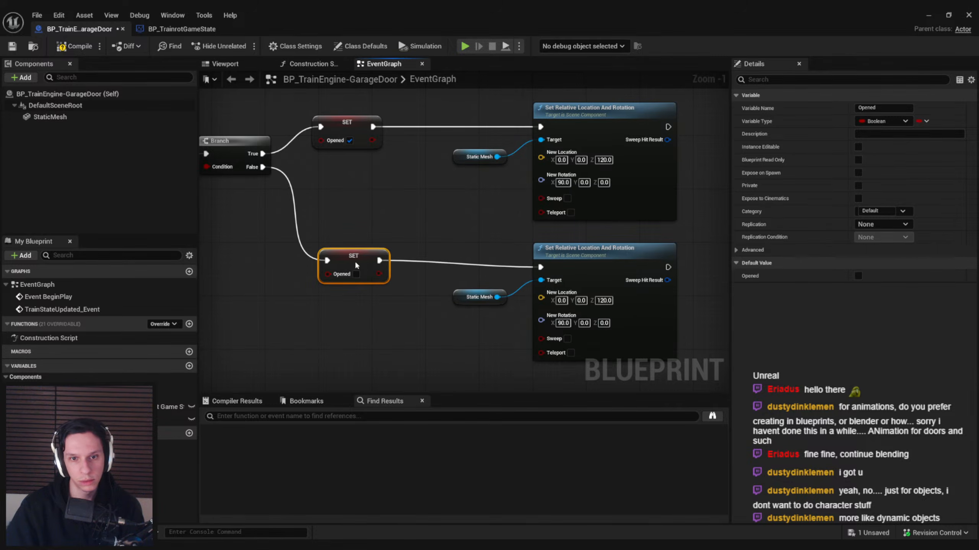
left_click_drag(353, 261, 350, 265)
- Set the lower node's New Location Z and New Rotation X to 0, then shift both Opened setter rows up around the second branch
left_click(50, 117)
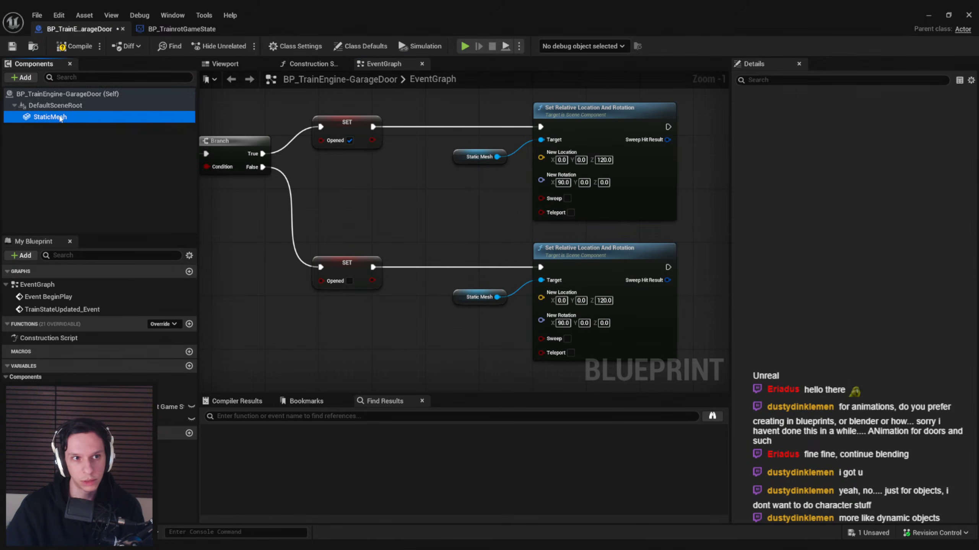
right_click_drag(418, 254, 344, 222)
left_click(528, 268)
type("0")
key("Return")
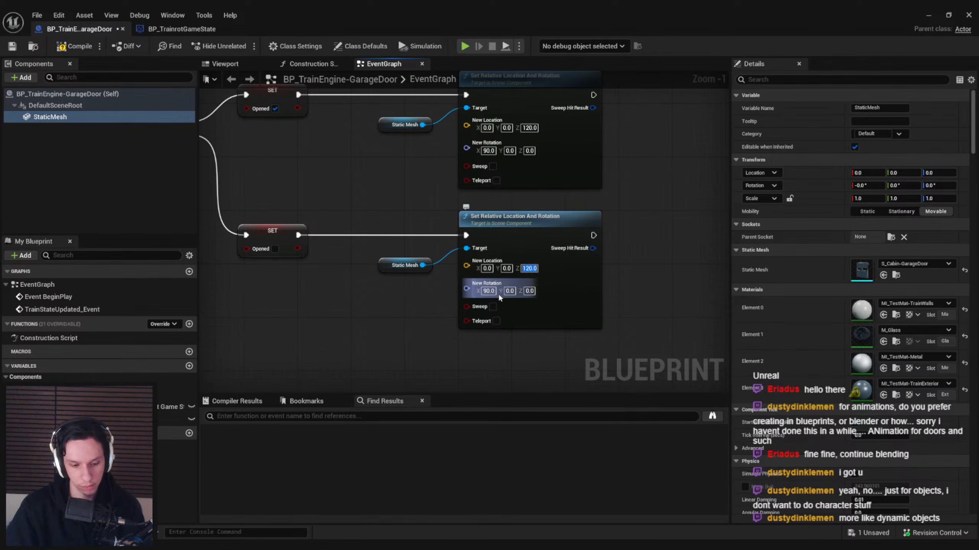
type("0")
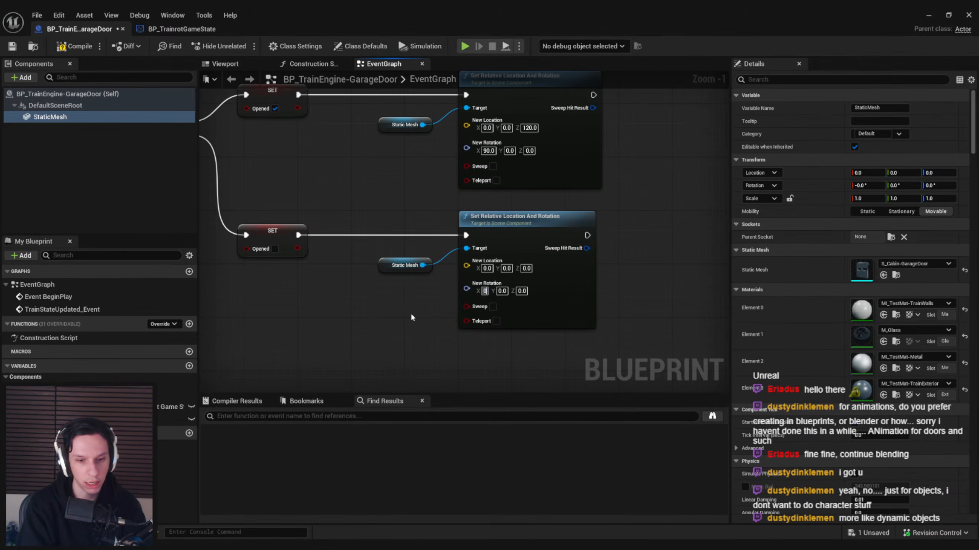
key("Return")
scroll(392, 301, "down", 3)
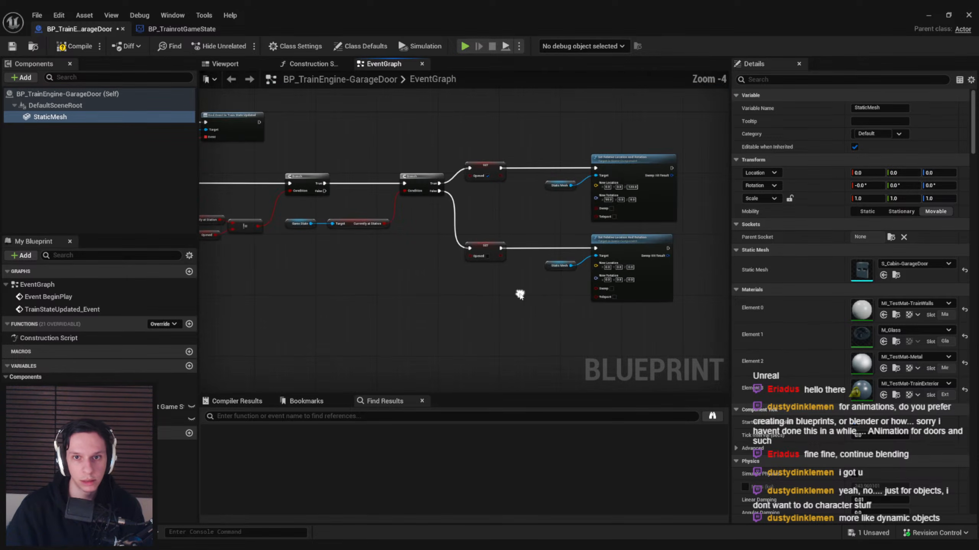
left_click_drag(689, 294, 489, 148)
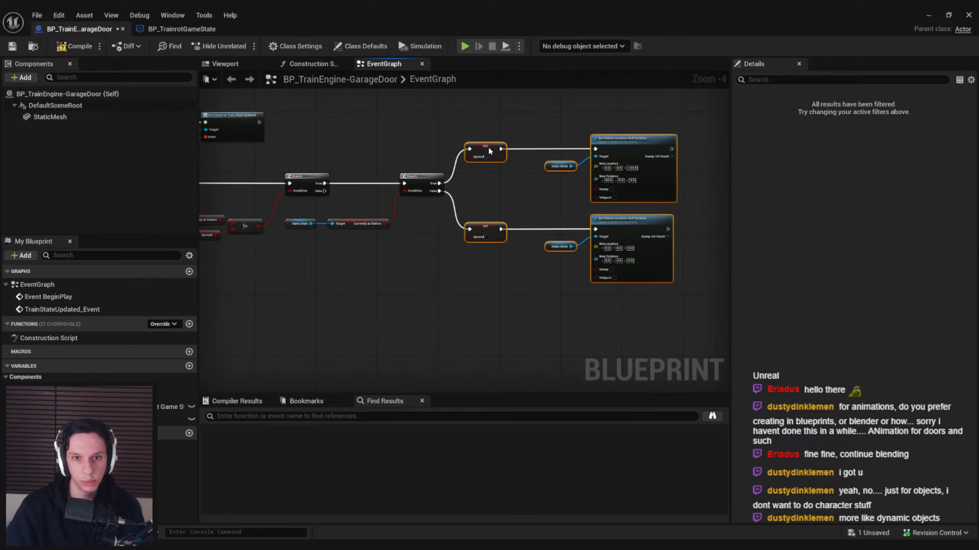
- Compile and save the garage door blueprint
right_click_drag(447, 208, 694, 227)
left_click(76, 46)
left_click(12, 46)
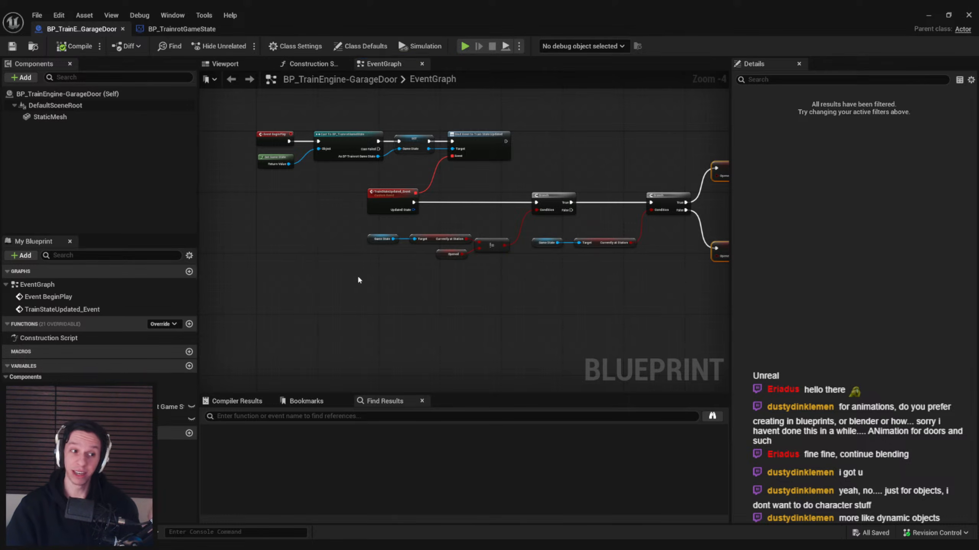
- Shift the second branch's Game State and Currently at Station getters slightly upward in the event graph, then save the blueprint
right_click_drag(383, 291, 362, 305)
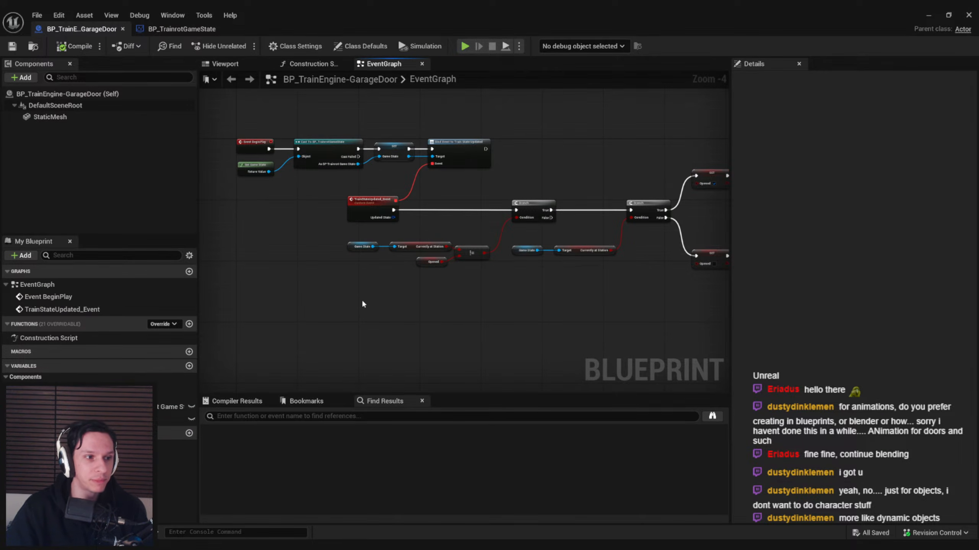
scroll(362, 299, "up", 1)
right_click_drag(504, 213, 401, 206)
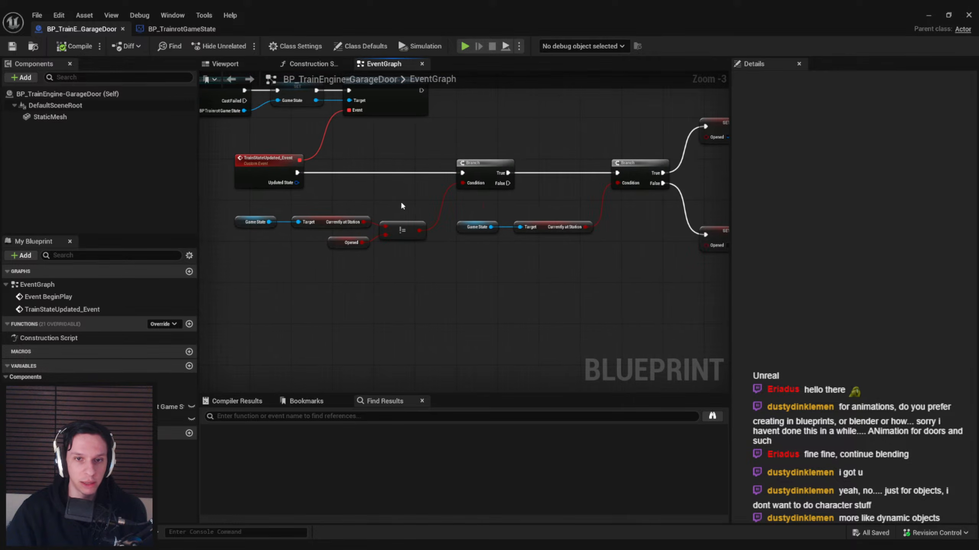
scroll(400, 206, "up", 1)
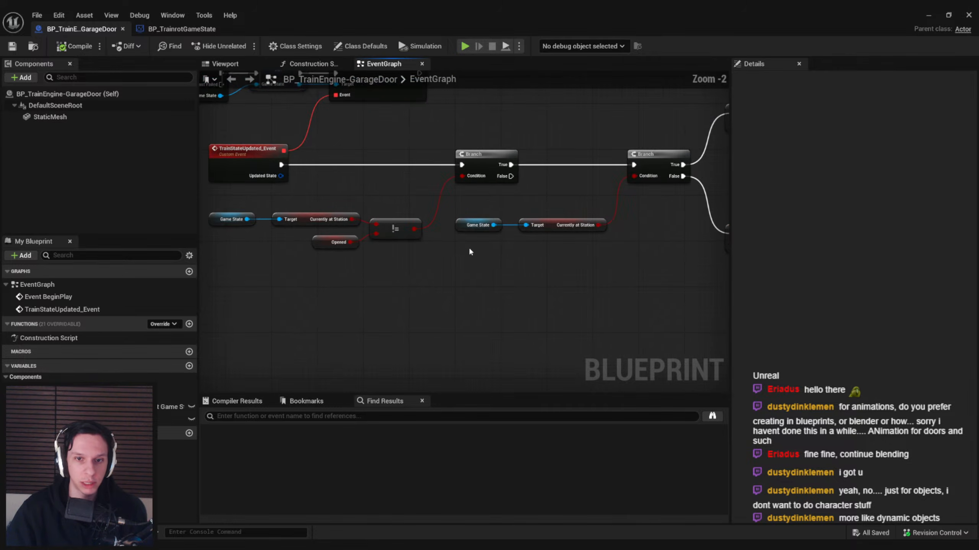
left_click_drag(453, 254, 607, 208)
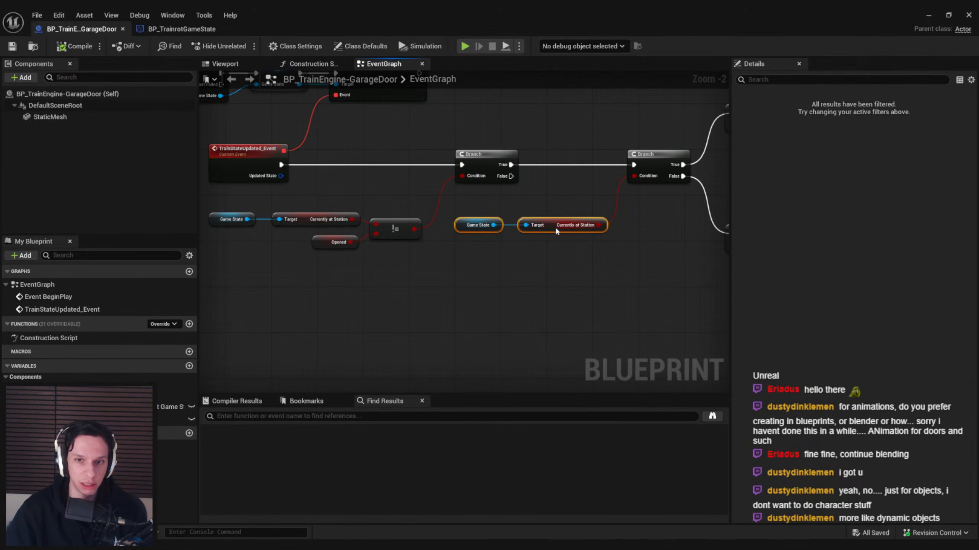
left_click_drag(555, 226, 554, 210)
left_click(554, 236)
scroll(549, 237, "down", 1)
right_click_drag(541, 240, 452, 251)
key("ctrl+s")
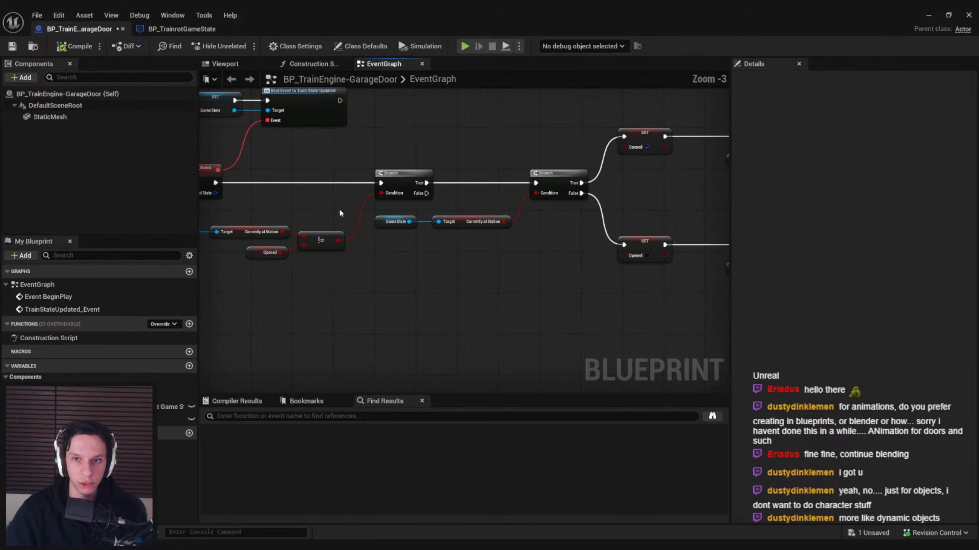
- Review the garage door's train state event logic against the OnRep_TrainState function in BP_TrainrotGameState
scroll(315, 217, "down", 1)
right_click_drag(312, 221, 404, 235)
right_click_drag(344, 241, 333, 210)
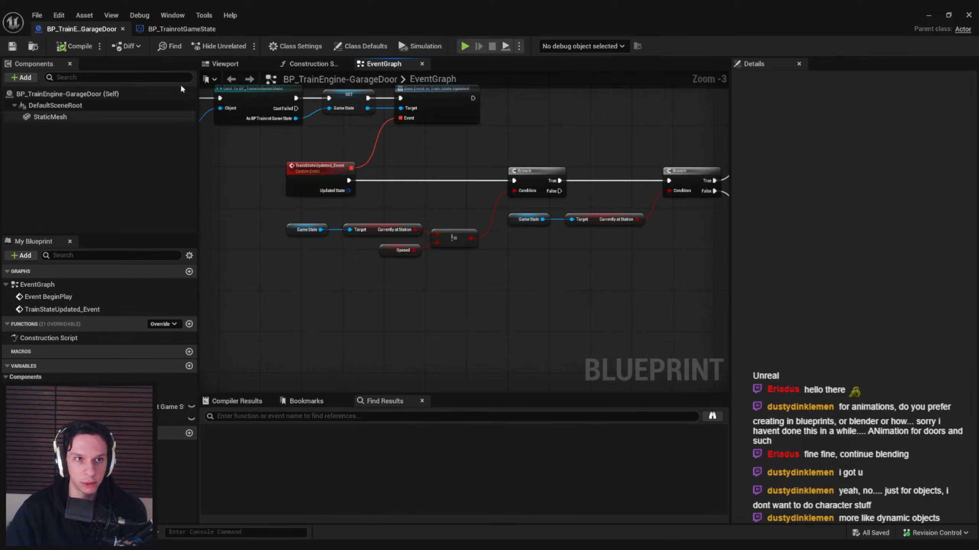
left_click(180, 30)
left_click(96, 29)
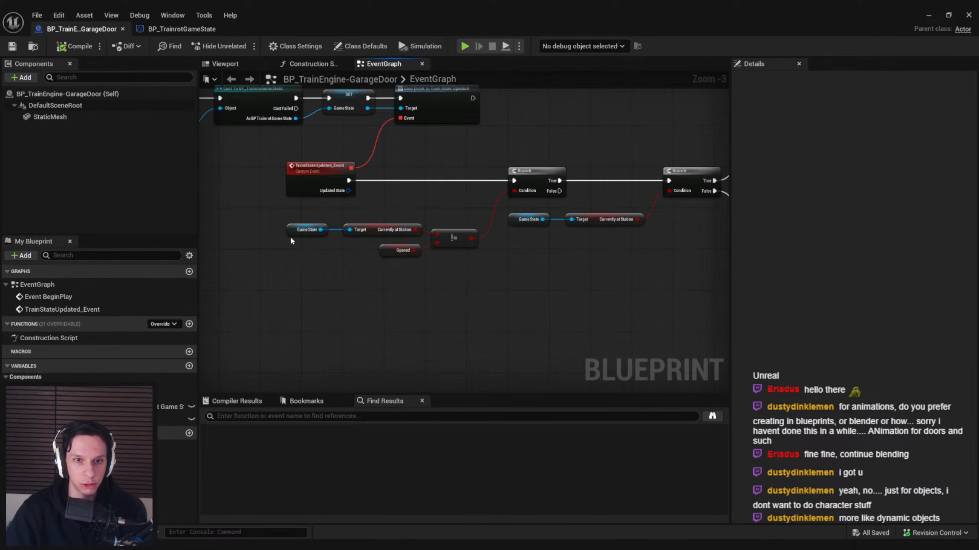
left_click(193, 30)
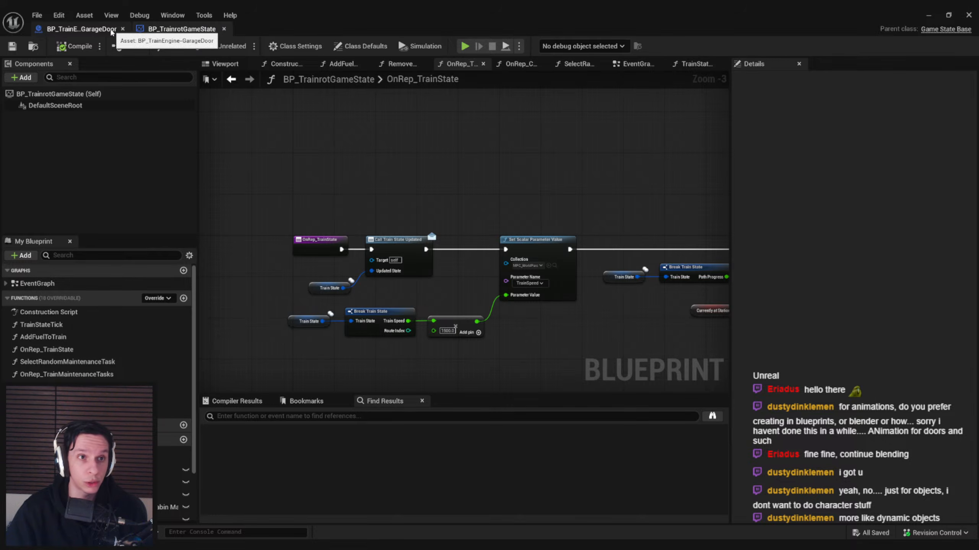
left_click(85, 30)
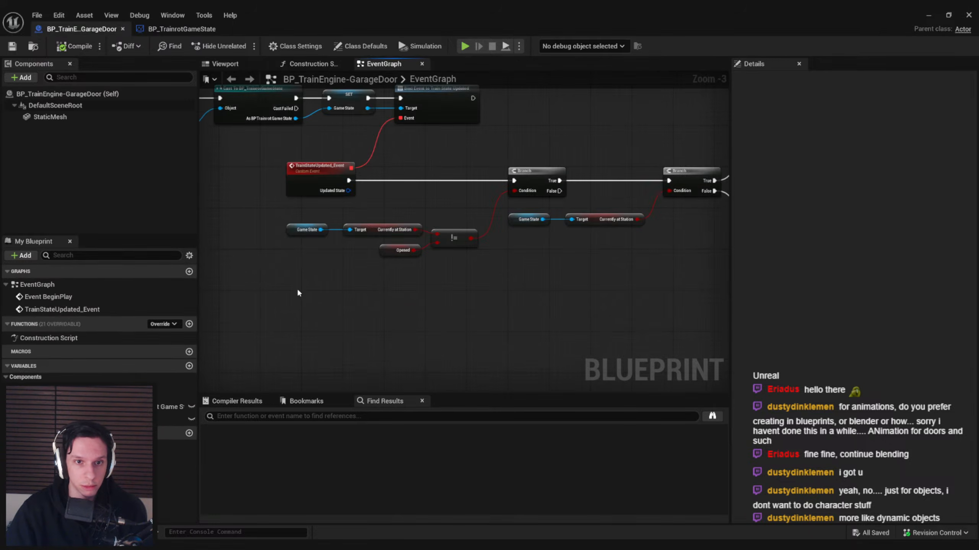
right_click_drag(298, 290, 221, 265)
scroll(388, 265, "down", 2)
scroll(386, 265, "up", 1)
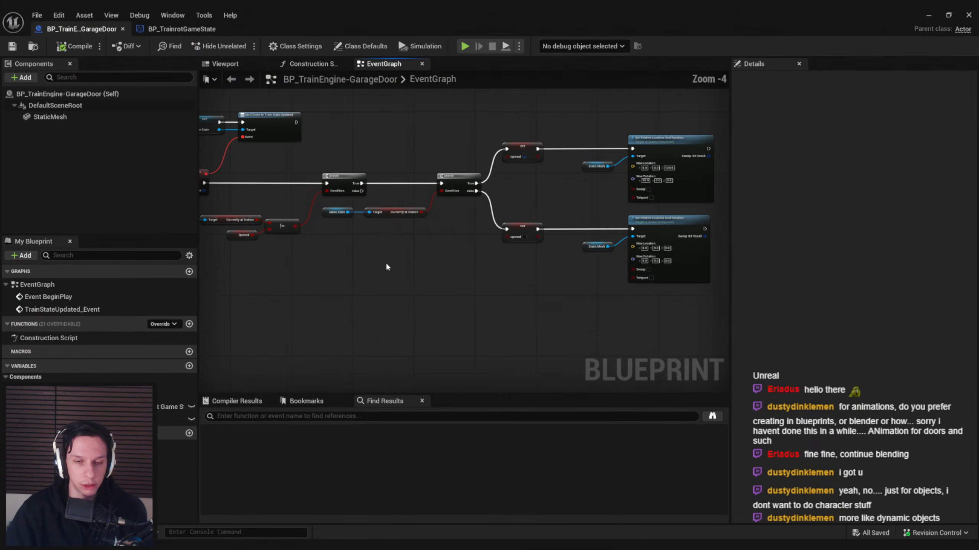
right_click_drag(330, 272, 465, 284)
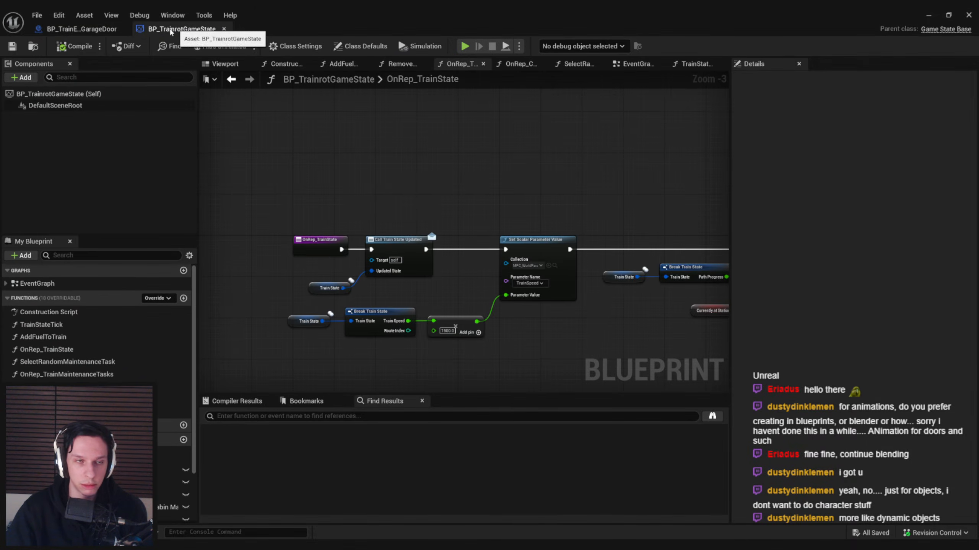
- Close BP_TrainrotGameState, return to the GameWorldLevel editor, and start editing the LevelTrain_MainEngine level instance
middle_click(168, 31)
left_click(928, 15)
right_click_drag(442, 189, 450, 204)
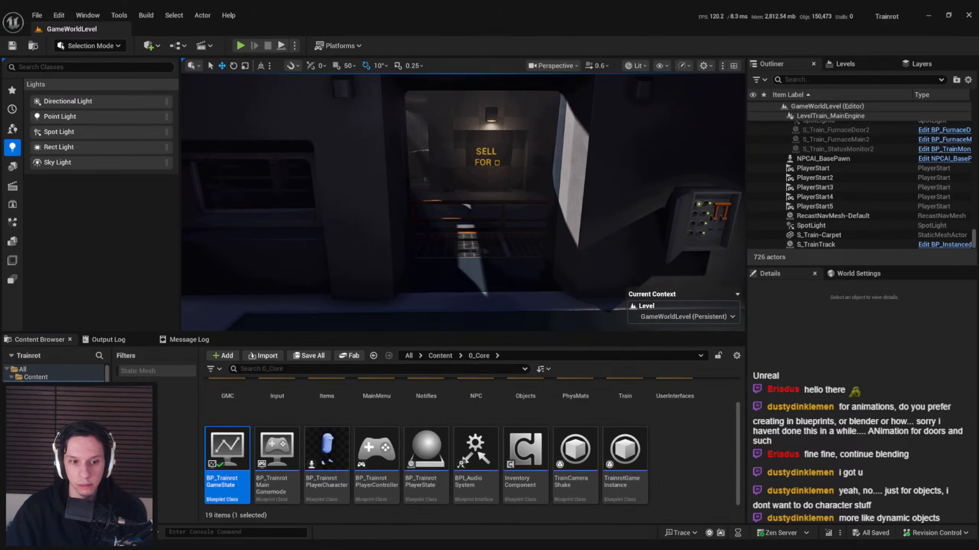
left_click(477, 243)
left_click(846, 384)
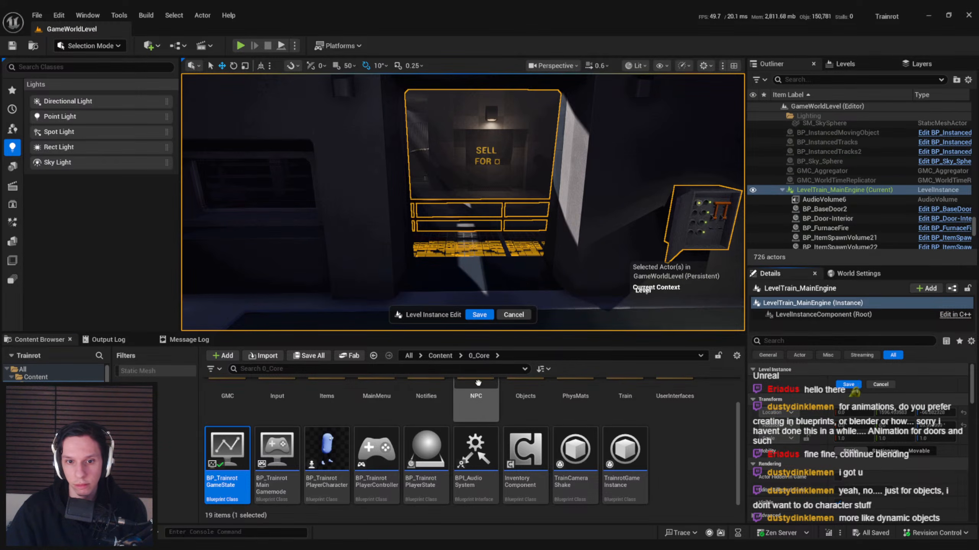
- Place BP_TrainEngine-GarageDoor from the 0_Core/Train folder into the level instance and move it into the engine's side doorway
left_click(440, 356)
key("alt+Left")
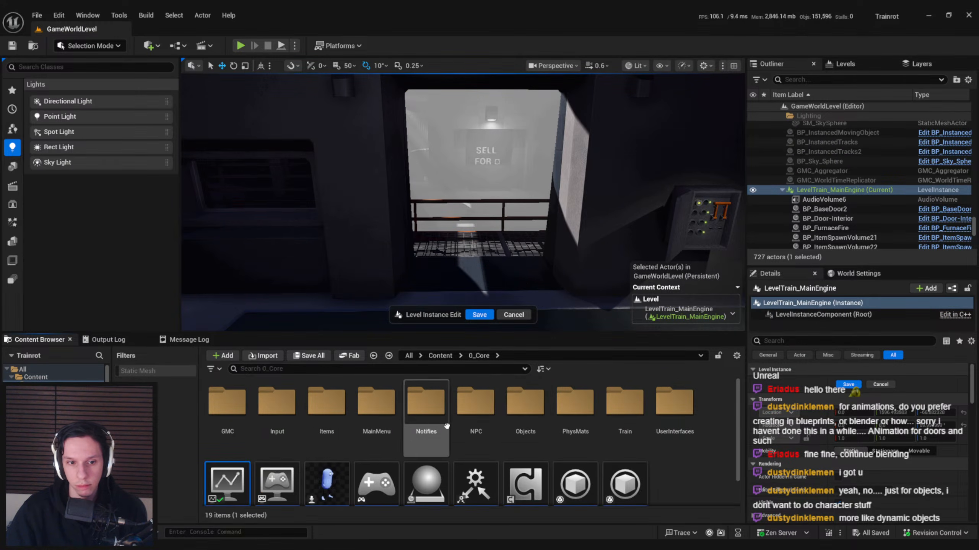
double_click(612, 411)
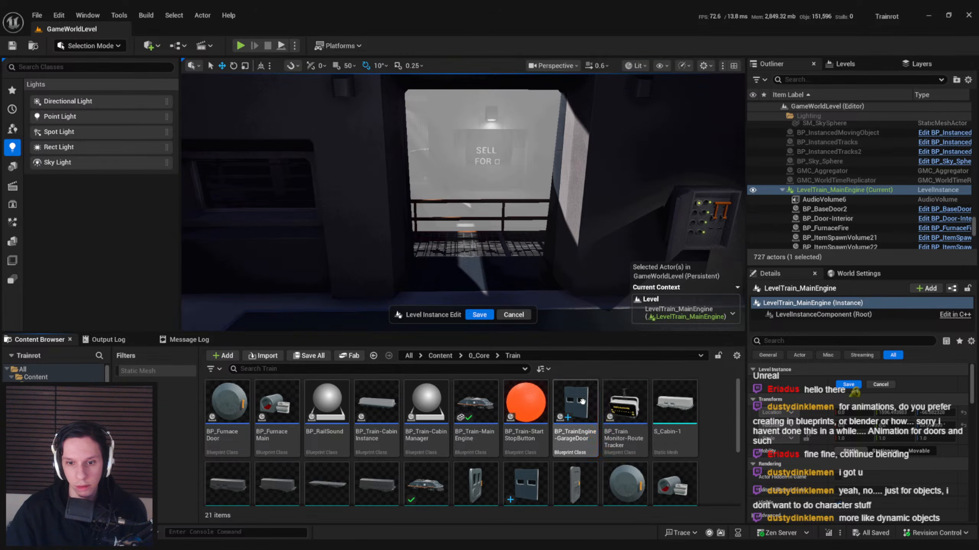
left_click_drag(476, 275, 443, 301)
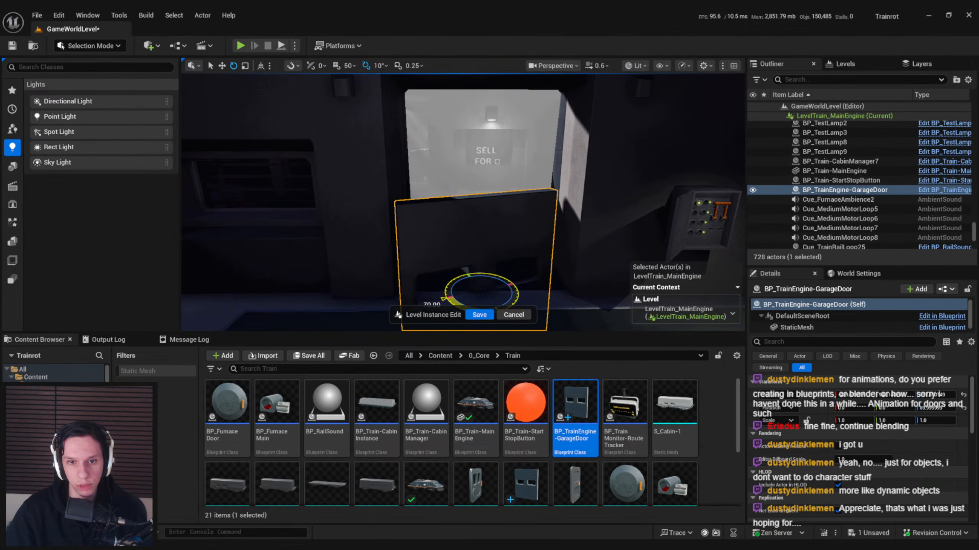
key("w")
right_click_drag(476, 276, 464, 253)
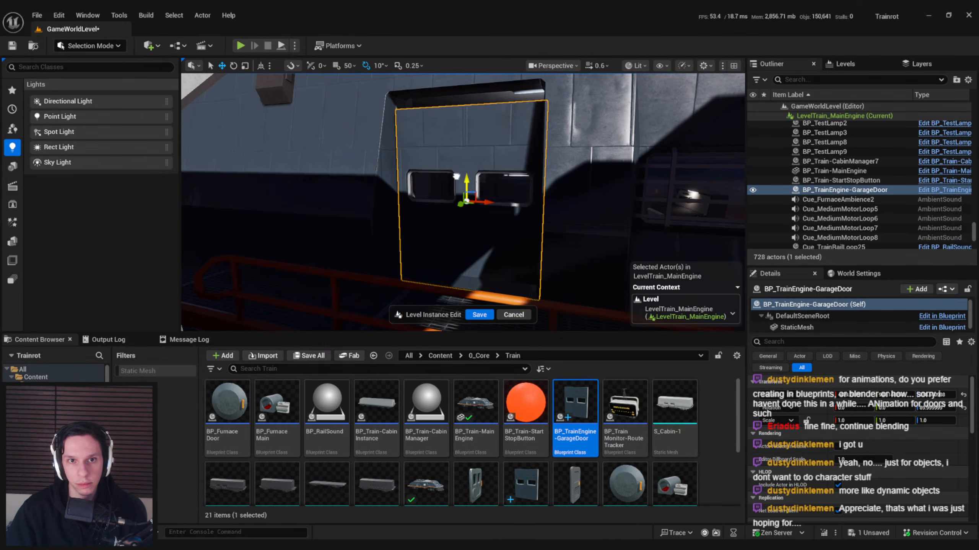
- Switch the viewport to Unlit shading and fine-tune the garage door's height against the doorway's lower edge
right_click_drag(455, 165, 455, 165)
right_click_drag(477, 204, 477, 204)
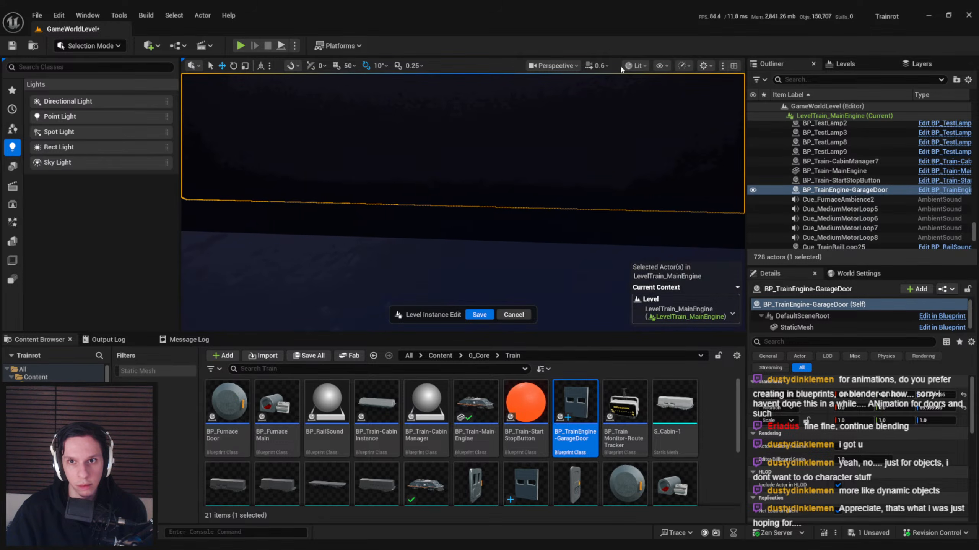
left_click(635, 65)
left_click(653, 106)
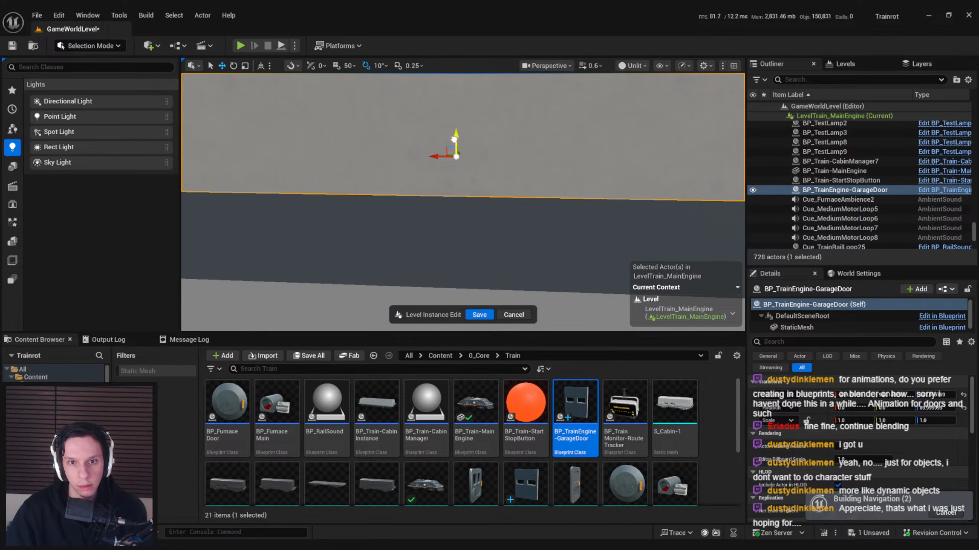
left_click_drag(452, 140, 453, 139)
right_click_drag(453, 138, 453, 139)
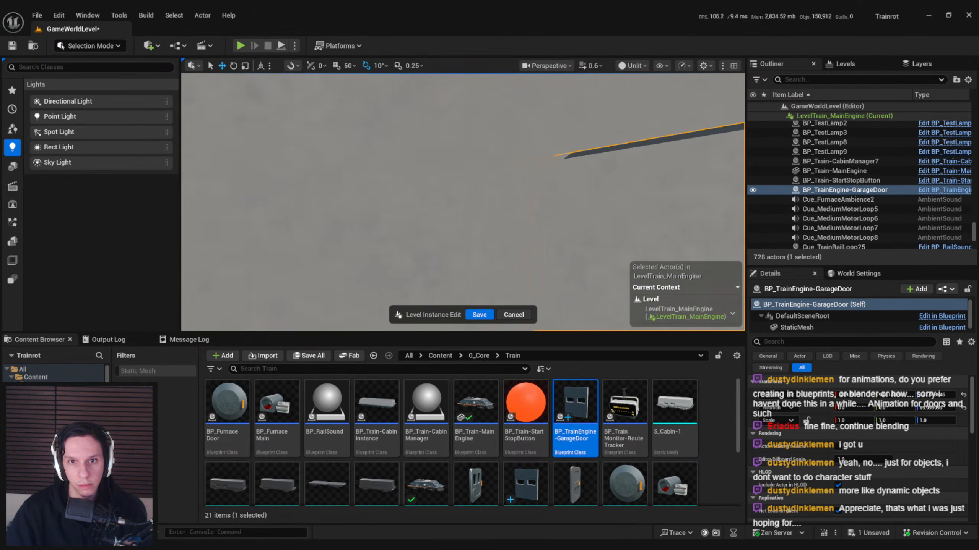
- Nudge the garage door sideways so that both of its lower corners line up with the doorway's side edges
right_click_drag(453, 171, 452, 171)
scroll(453, 171, "down", 2)
scroll(453, 171, "up", 2)
scroll(545, 195, "down", 1)
right_click_drag(545, 196, 545, 195)
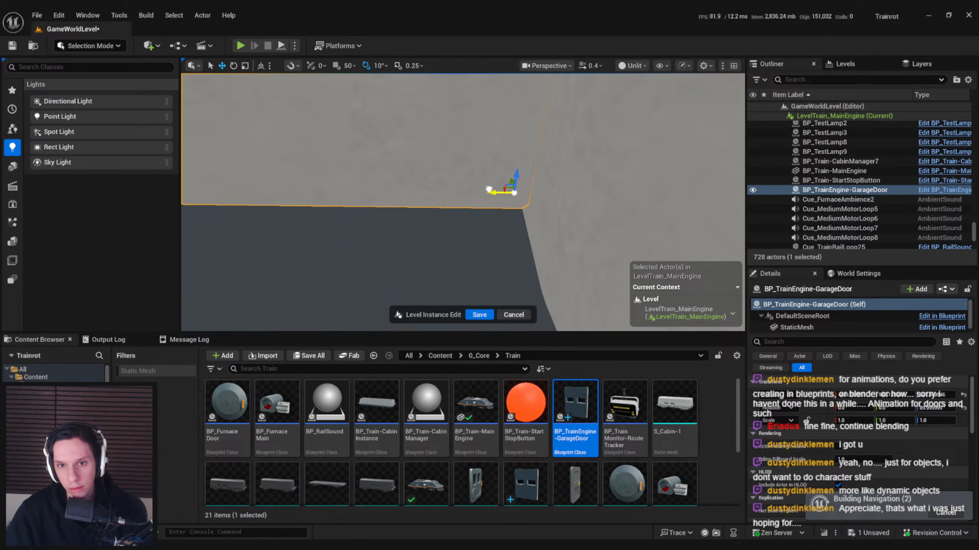
right_click_drag(545, 195, 545, 195)
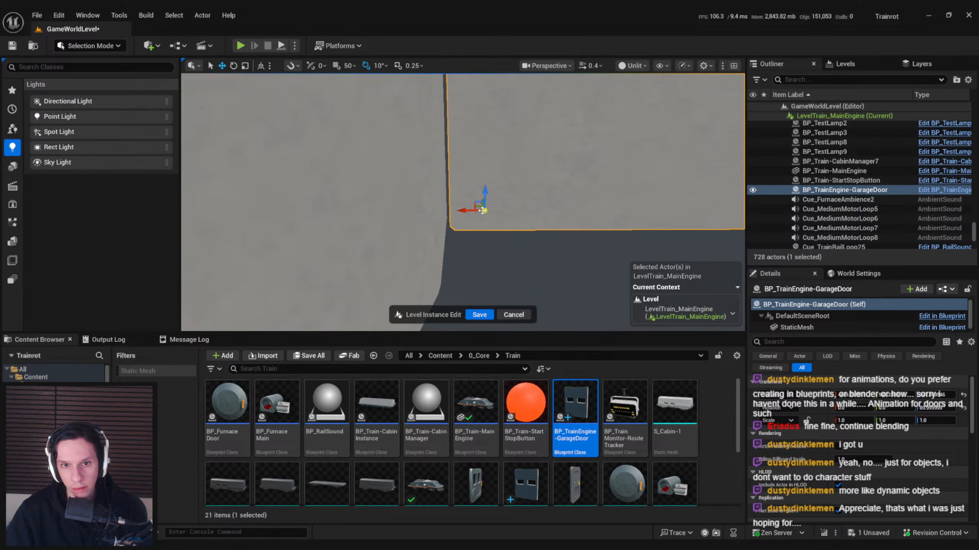
right_click_drag(546, 195, 545, 195)
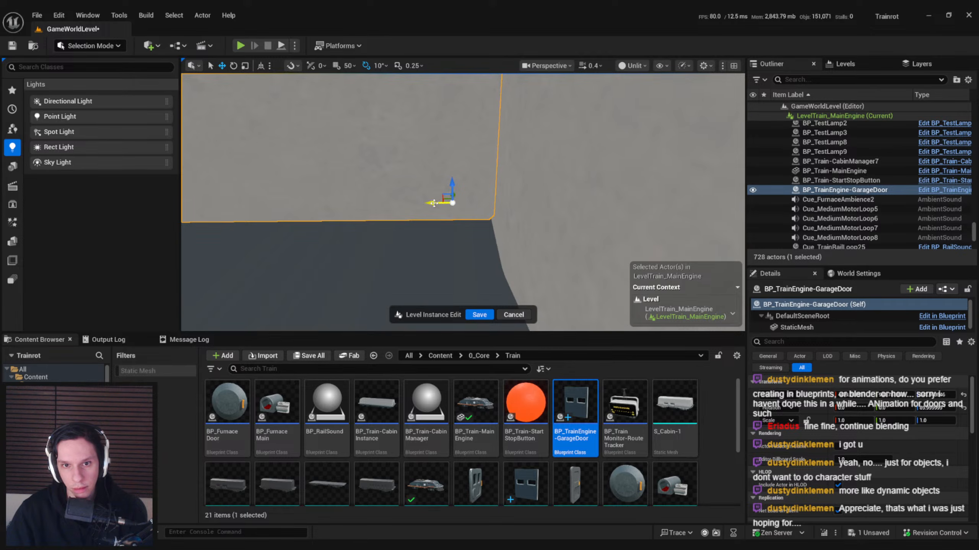
right_click_drag(545, 196, 545, 195)
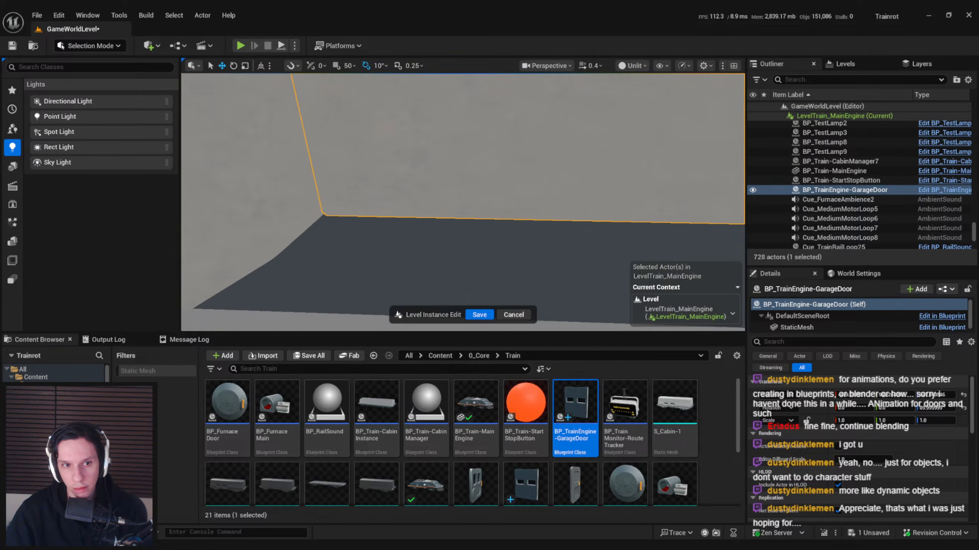
- Save the edits to the LevelTrain_MainEngine level instance
scroll(474, 305, "up", 3)
right_click_drag(473, 306, 473, 306)
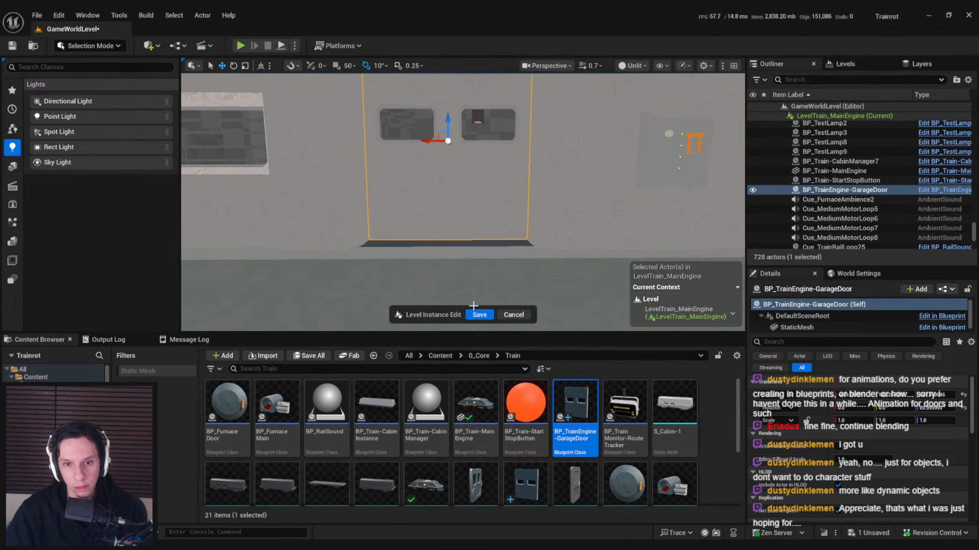
left_click(478, 313)
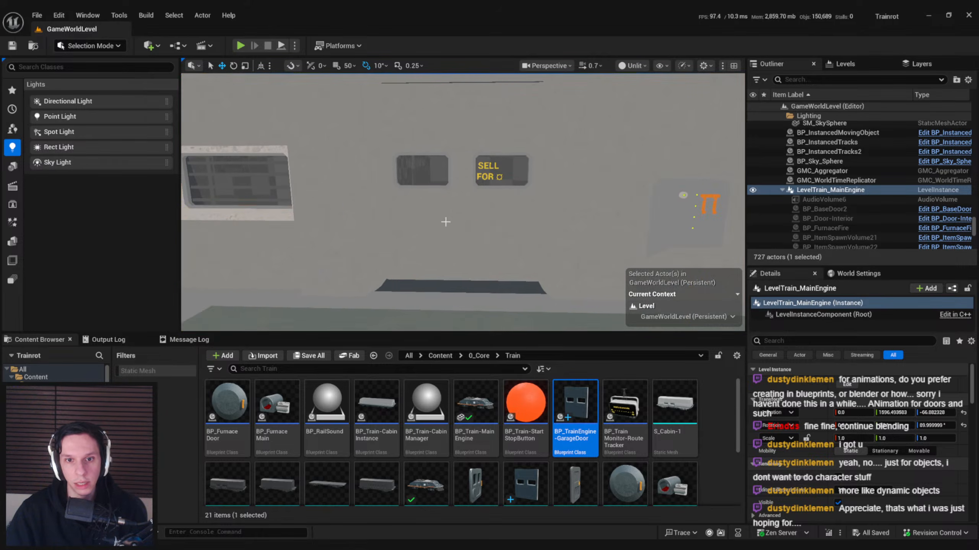
- Return the viewport to Lit shading and inspect the fitted garage door from inside and outside the train
scroll(327, 91, "down", 3)
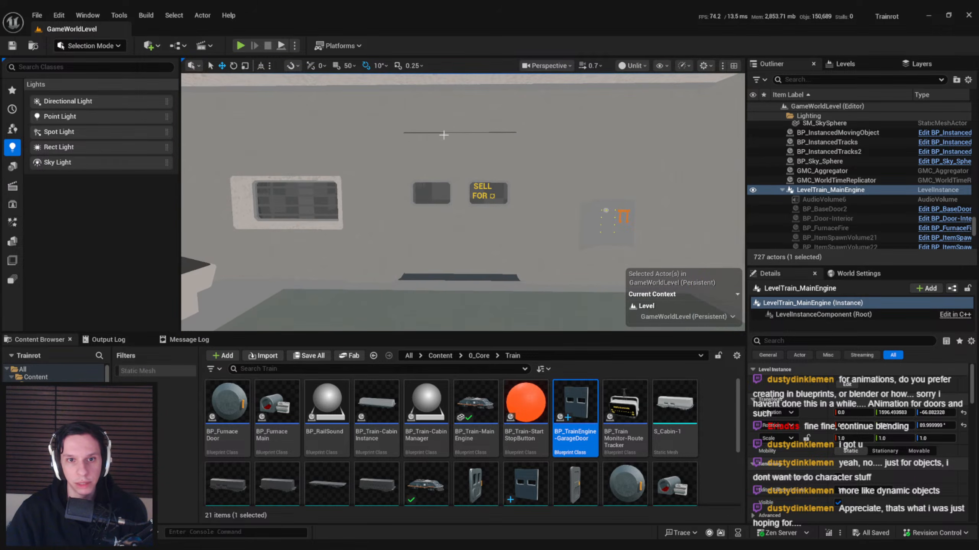
left_click(632, 65)
left_click(657, 101)
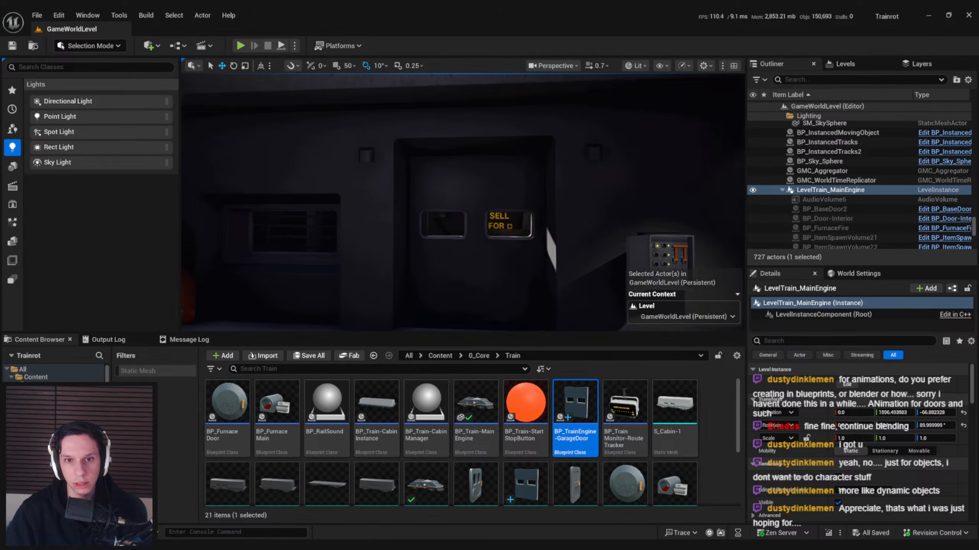
mouse_move(537, 172)
right_mouse_down()
mouse_move(541, 185)
mouse_move(543, 171)
right_mouse_up()
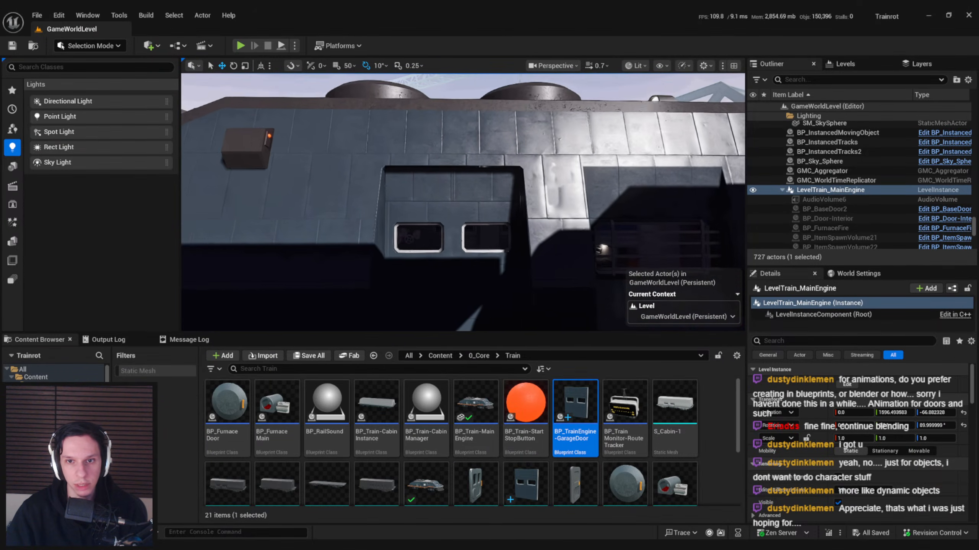
right_click_drag(542, 170, 562, 171)
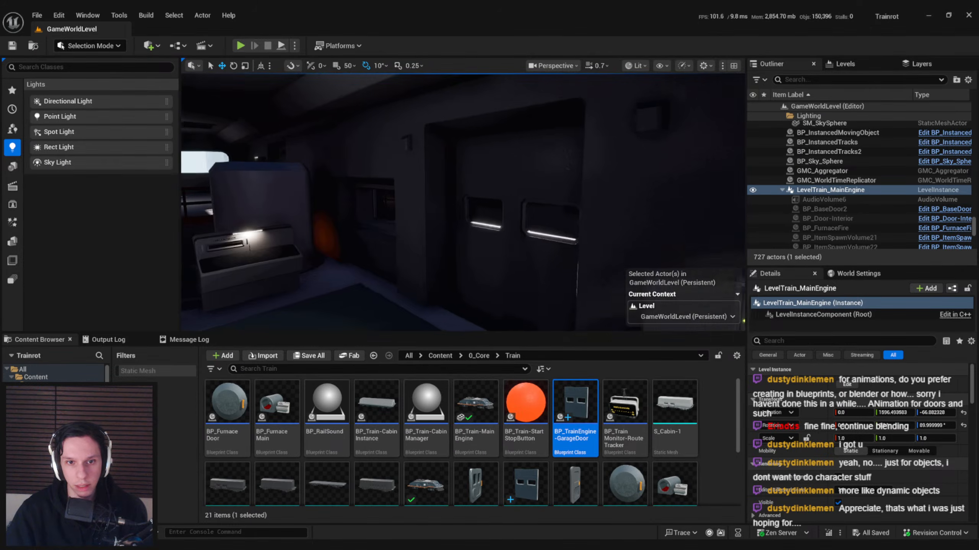
- Play-test the level in fullscreen and walk up to the garage door to check its fit from inside the engine
left_click(240, 46)
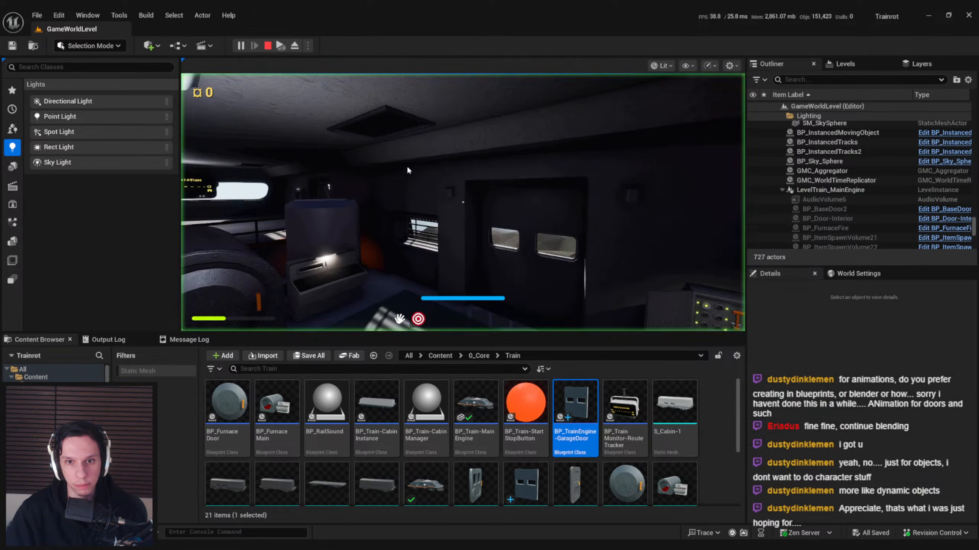
key("F11")
key("w")
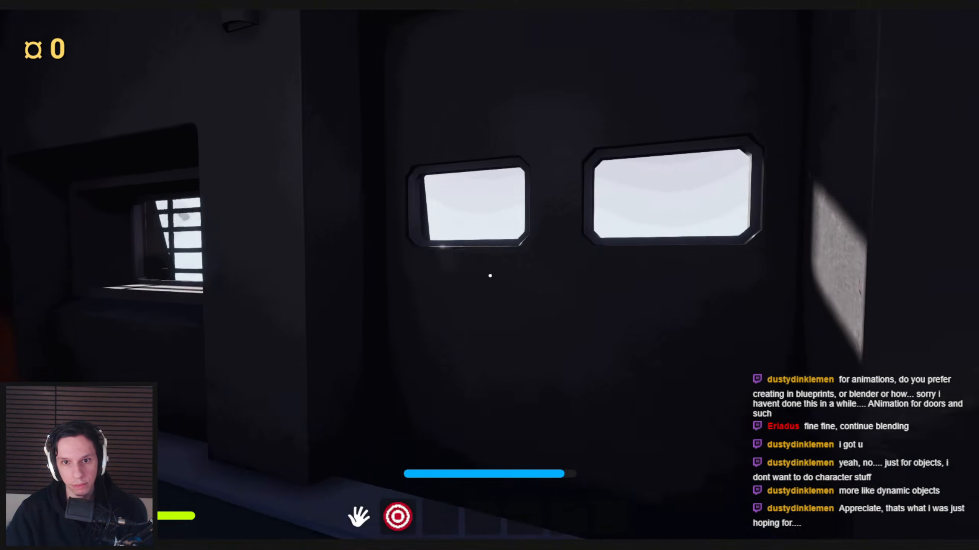
key("s")
key("w")
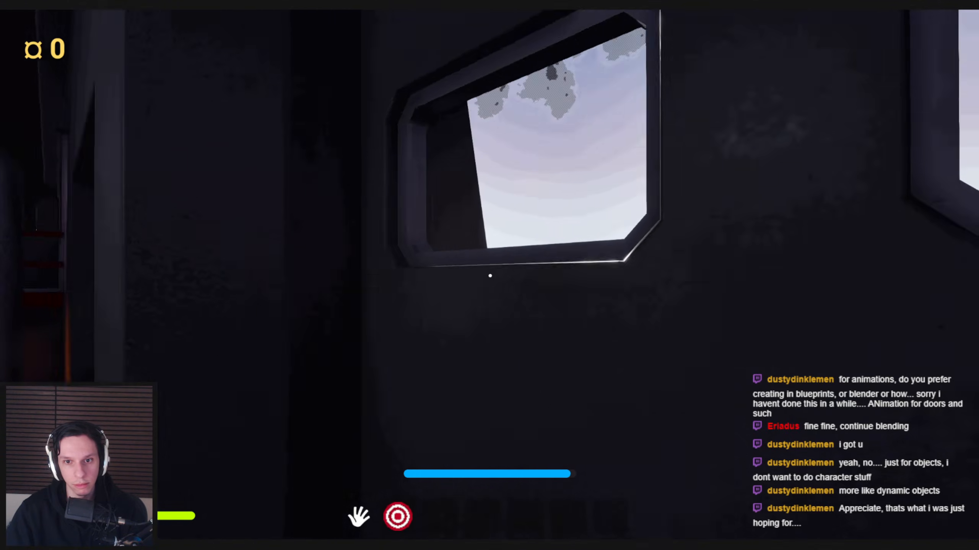
key("s")
key("s")
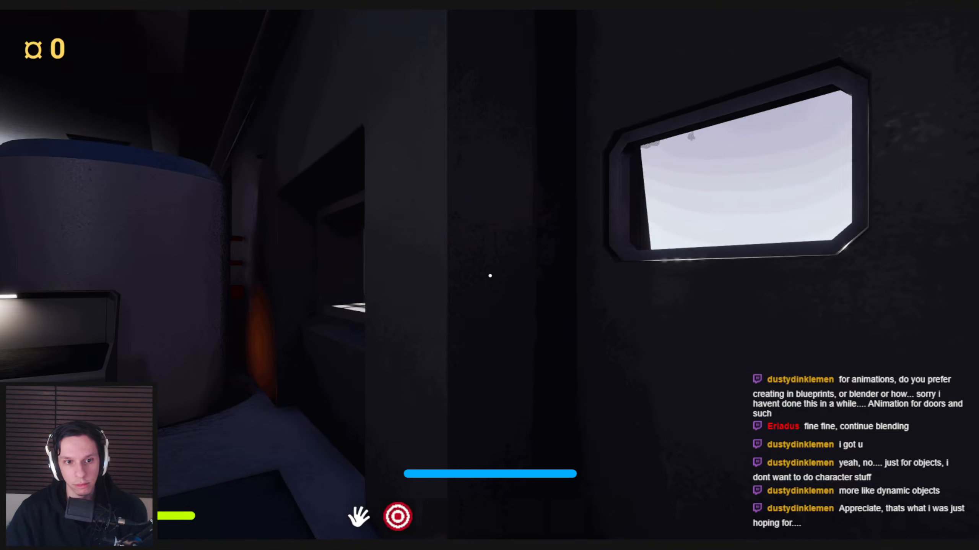
key("w")
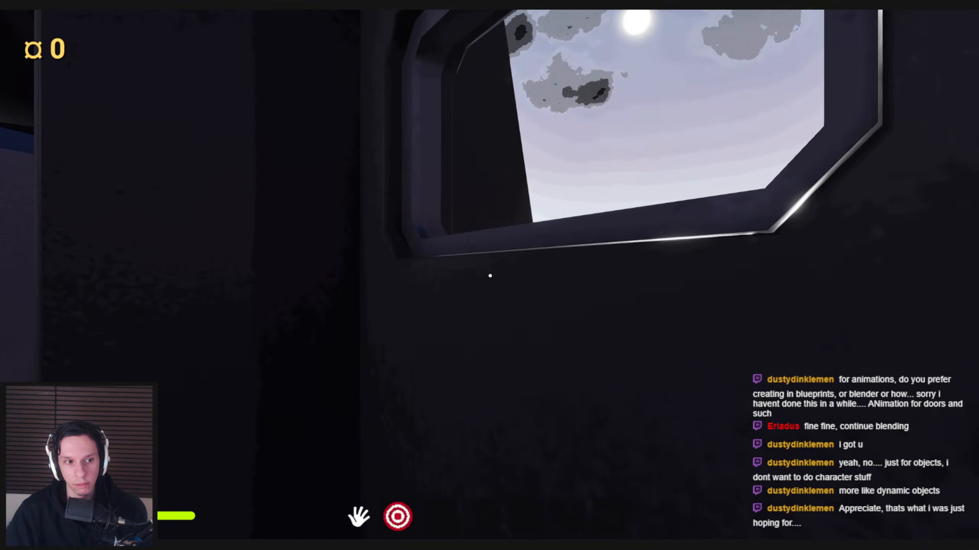
key("s")
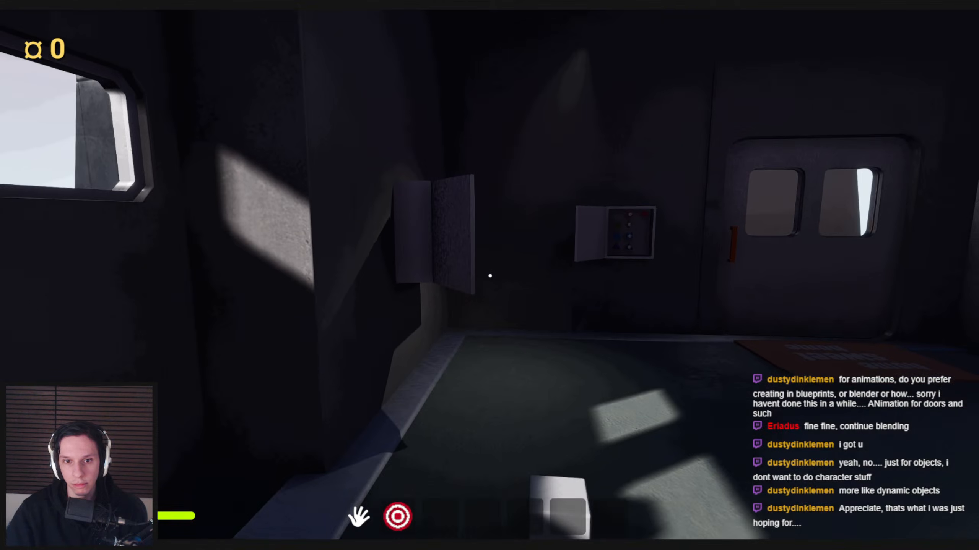
- Open the sliding door beside the wall panel inside the train in the play test
key("w")
key("e")
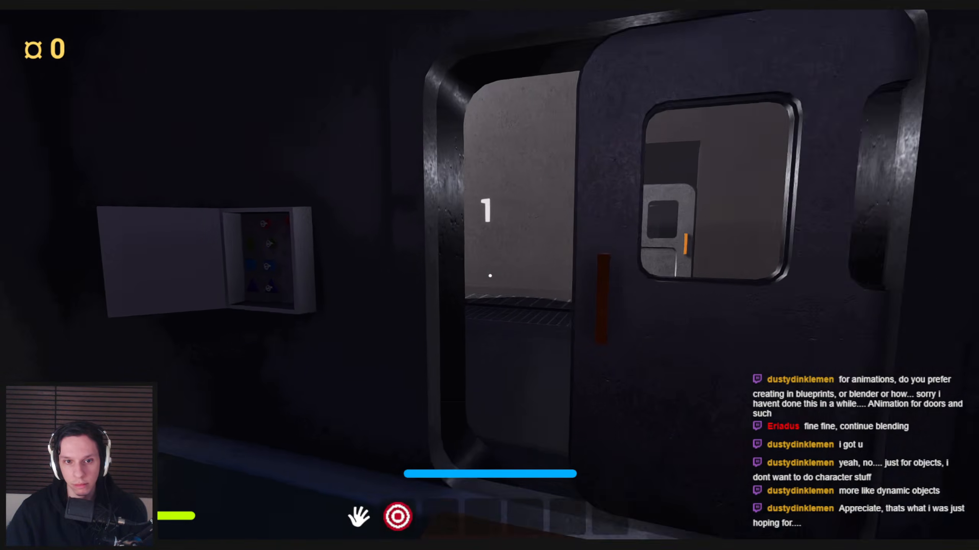
key("w")
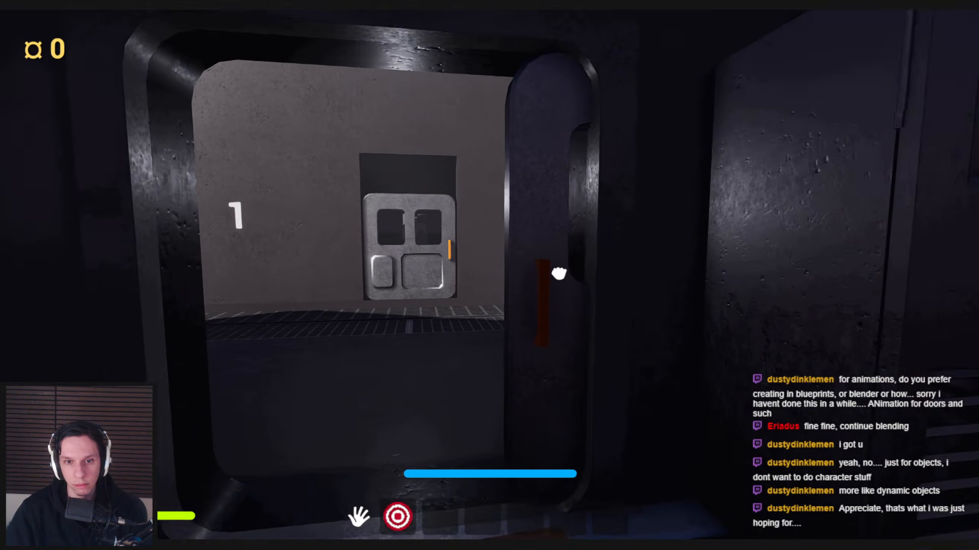
- Examine the closed garage door and its windows from inside the train engine, and end the play test
key("w")
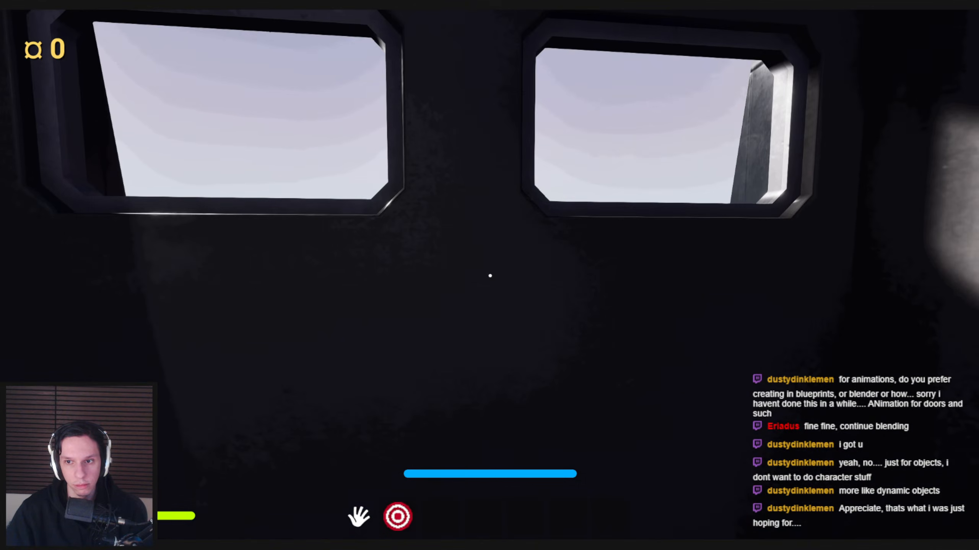
key("w")
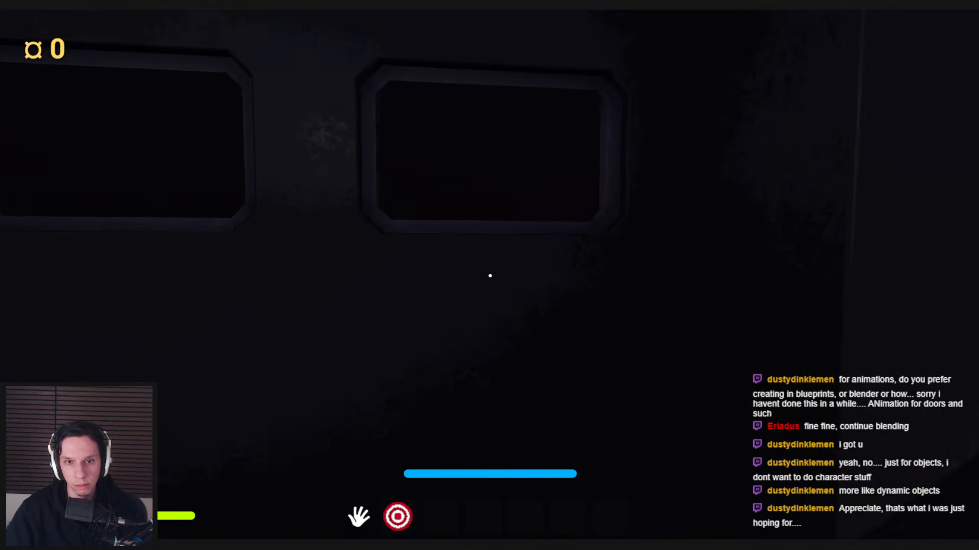
key("s")
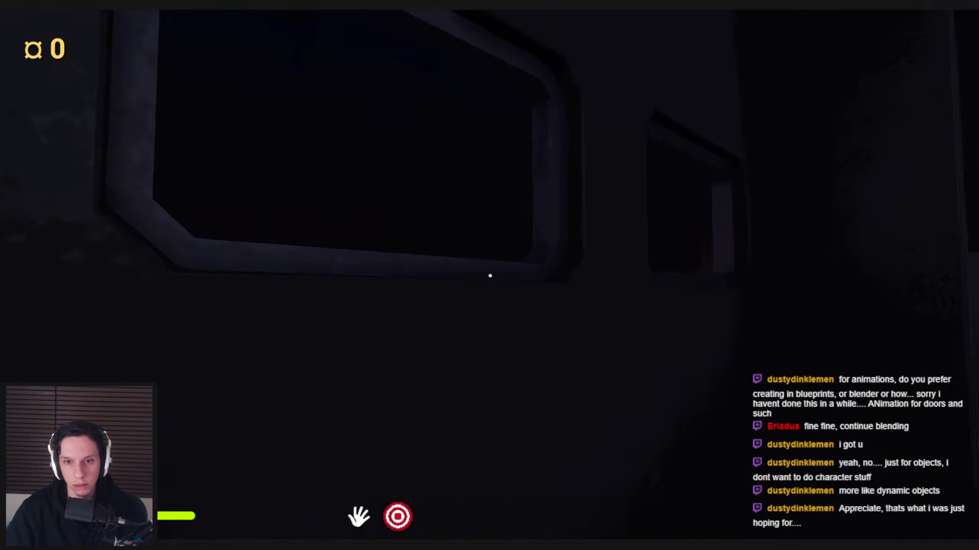
key("w")
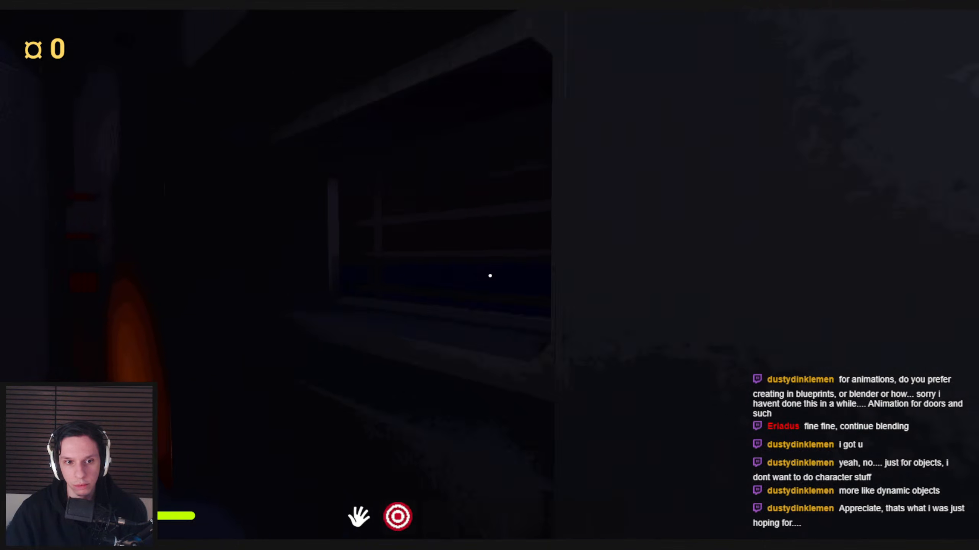
key("w")
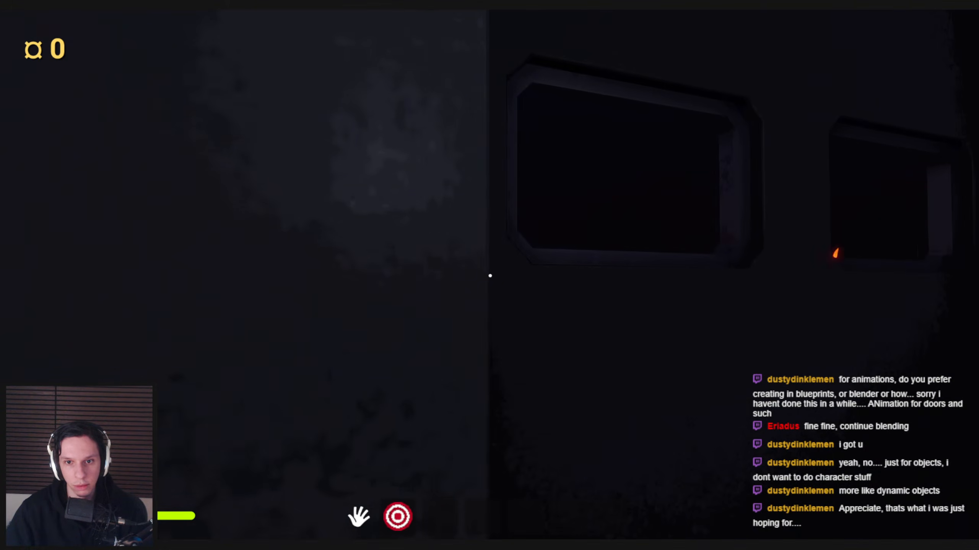
key("s")
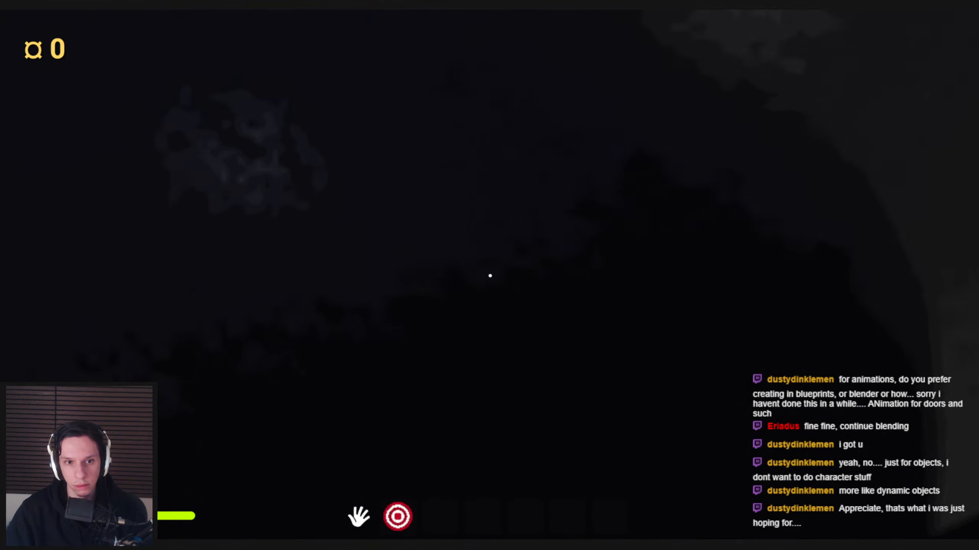
key("s")
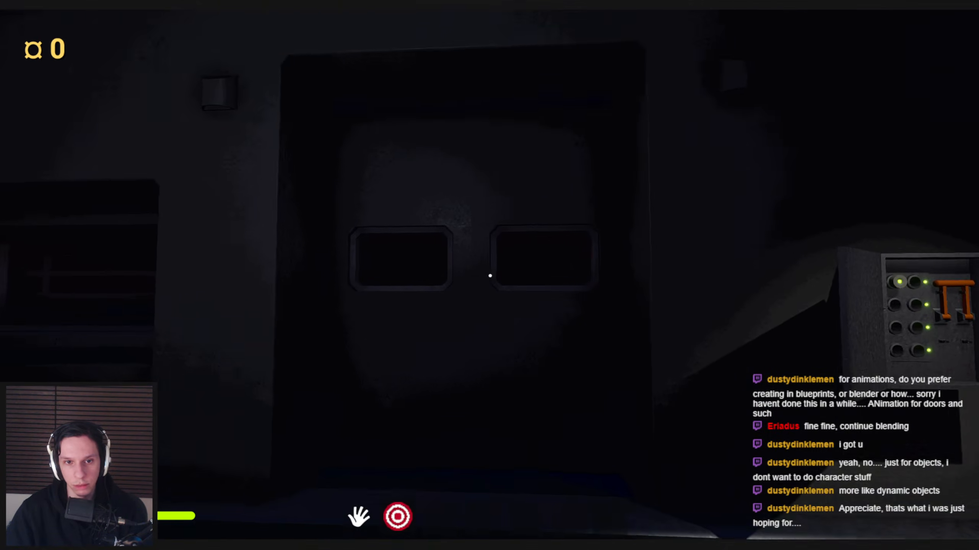
key("w")
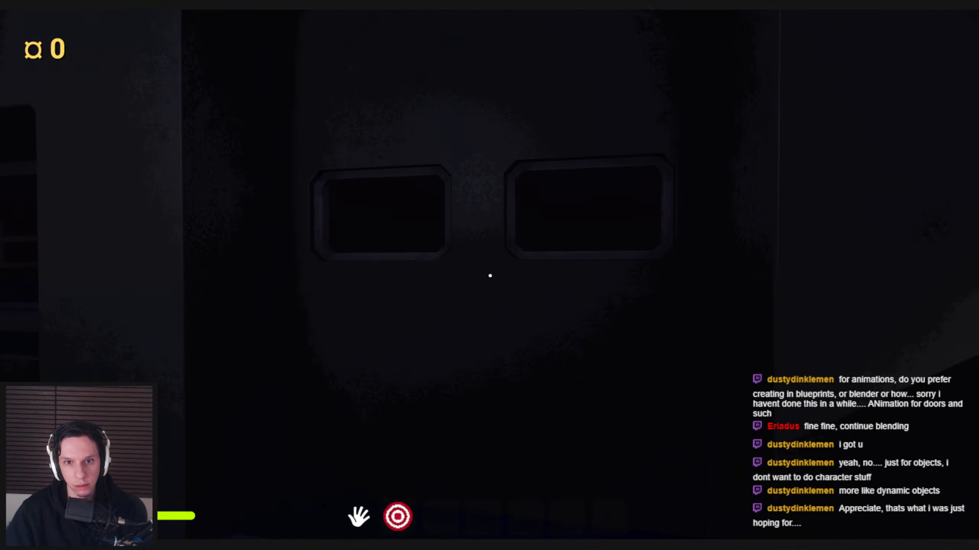
key("Escape")
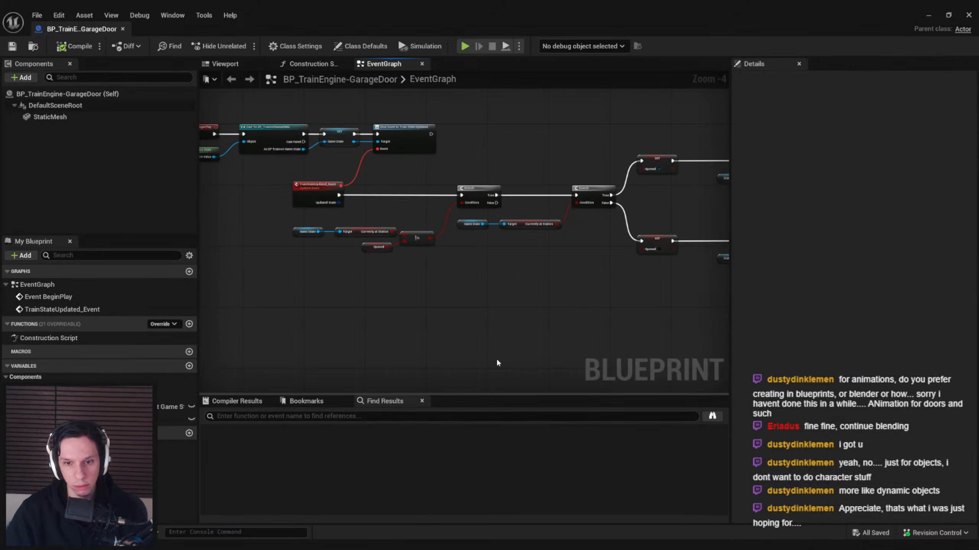
- Set the garage door StaticMesh's collision preset to BlockAll and compile the Blueprint
scroll(944, 262, "down", 10)
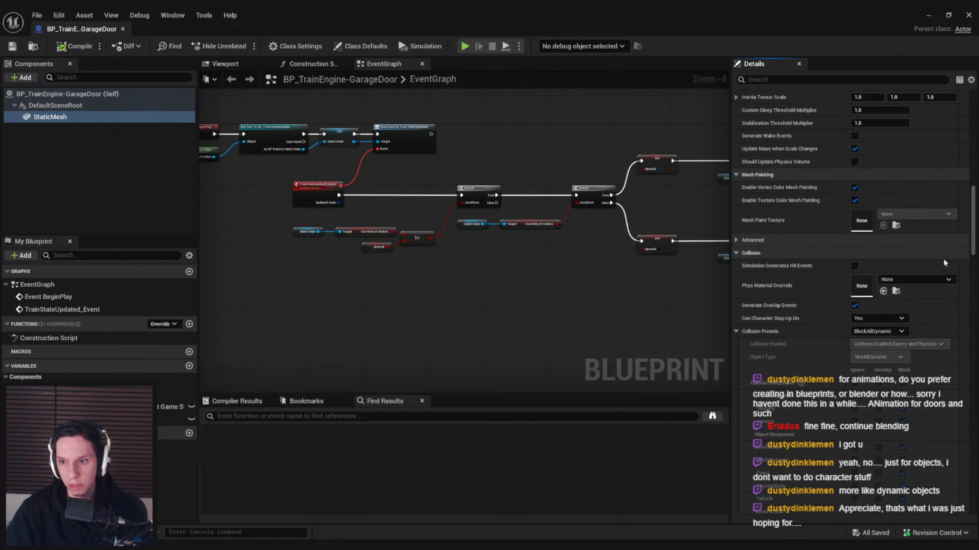
scroll(808, 328, "down", 3)
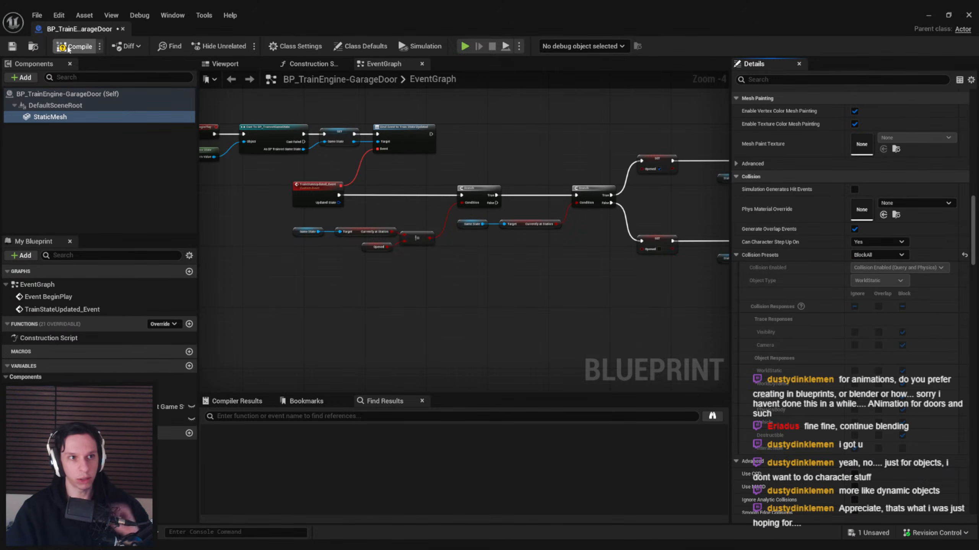
key("alt+Tab")
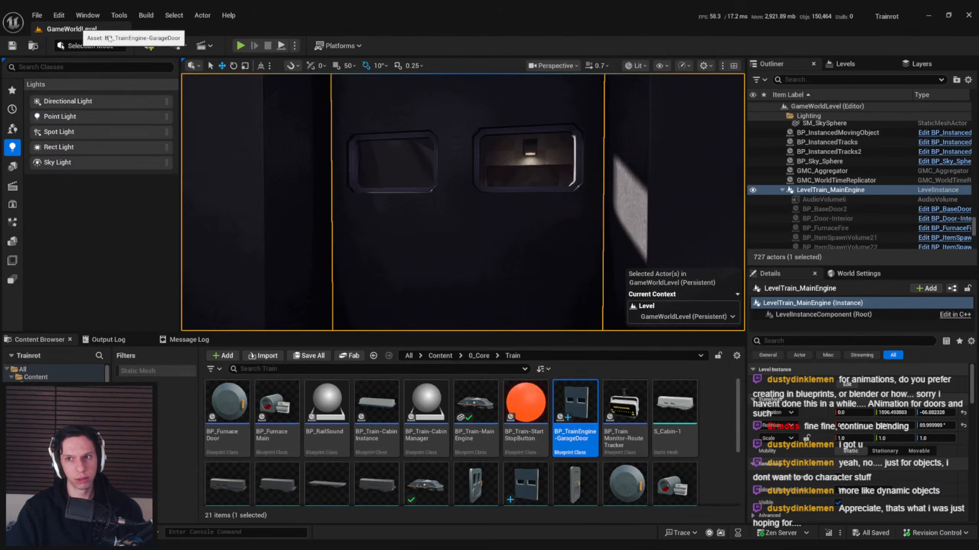
- Start a new play test and bring the wall panel's purple, red, blue and green plugs to their matching sockets
key("alt+p")
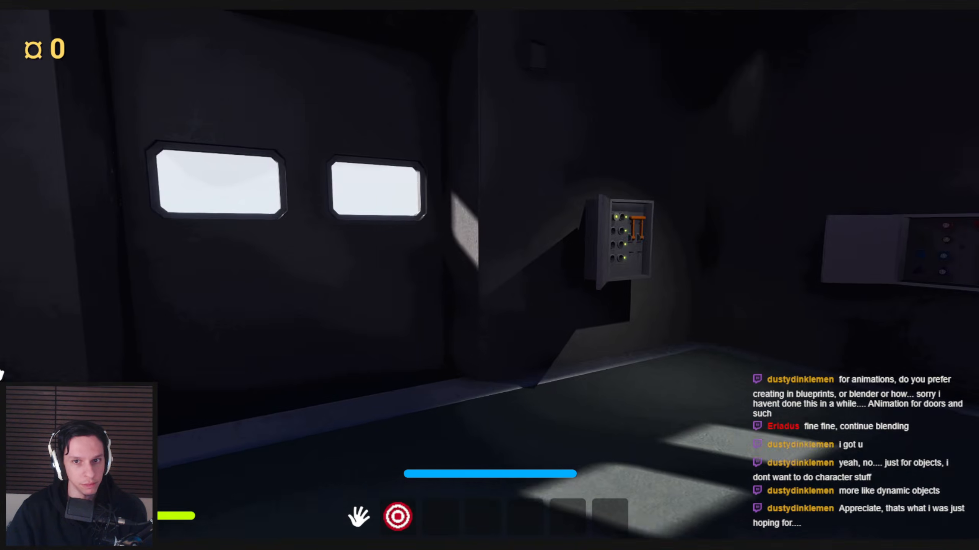
left_click_drag(490, 276, 261, 310)
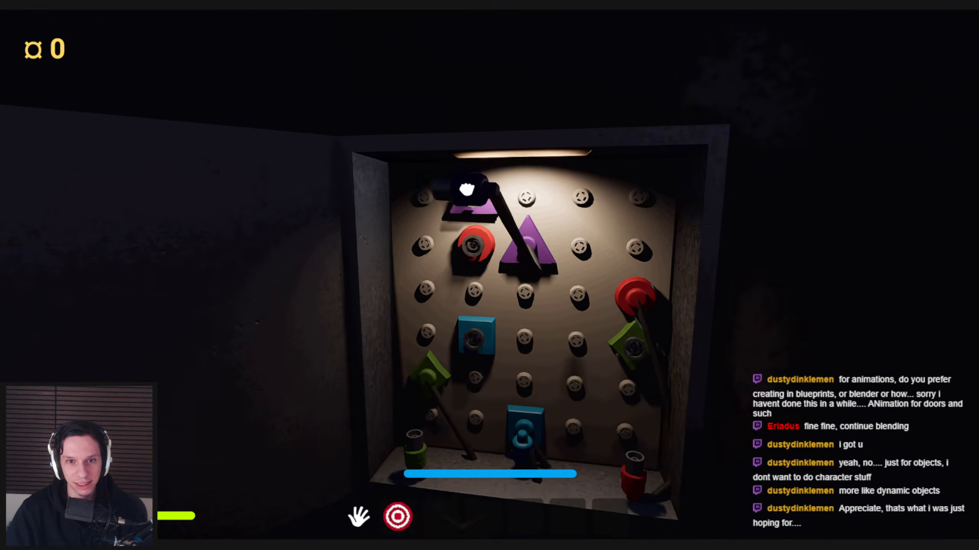
key("w")
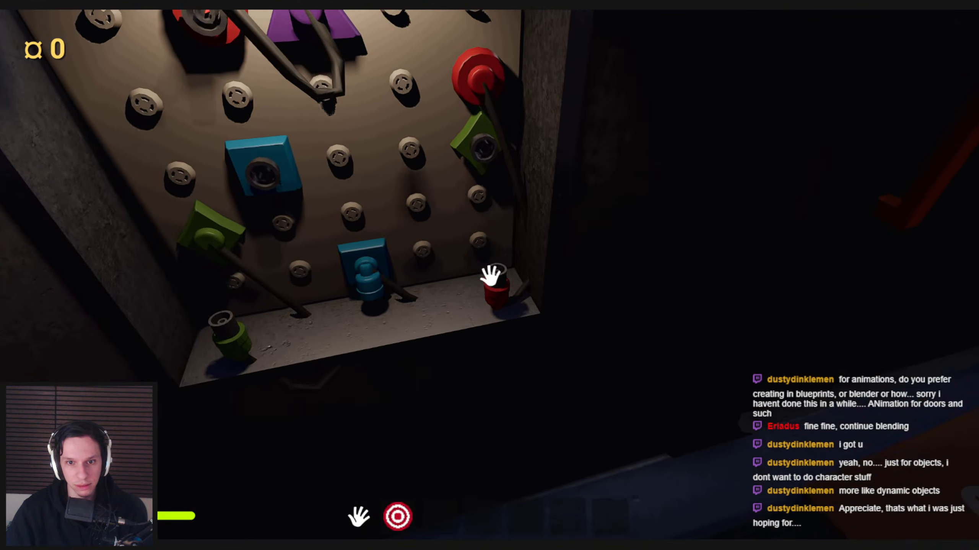
right_click(489, 276)
key("w")
key("s")
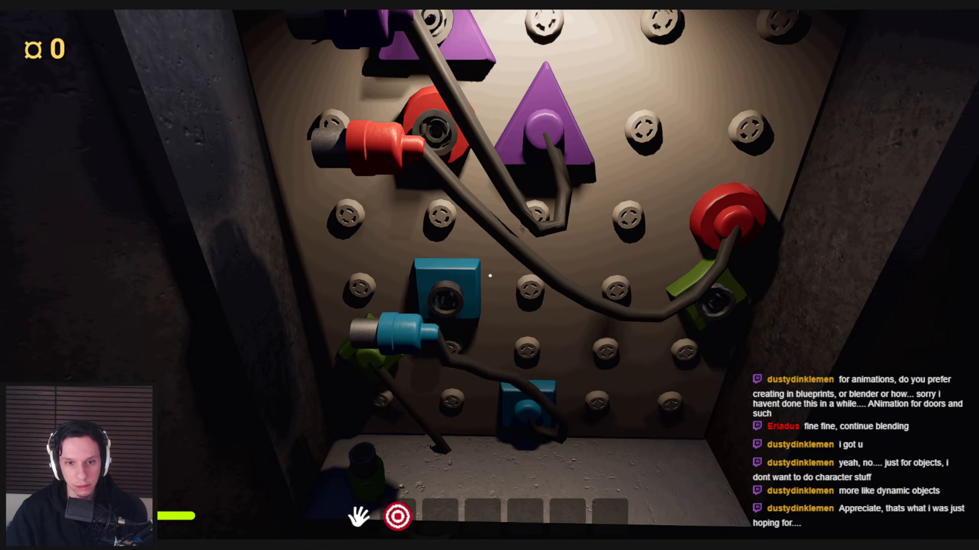
key("s")
left_click_drag(463, 290, 410, 209)
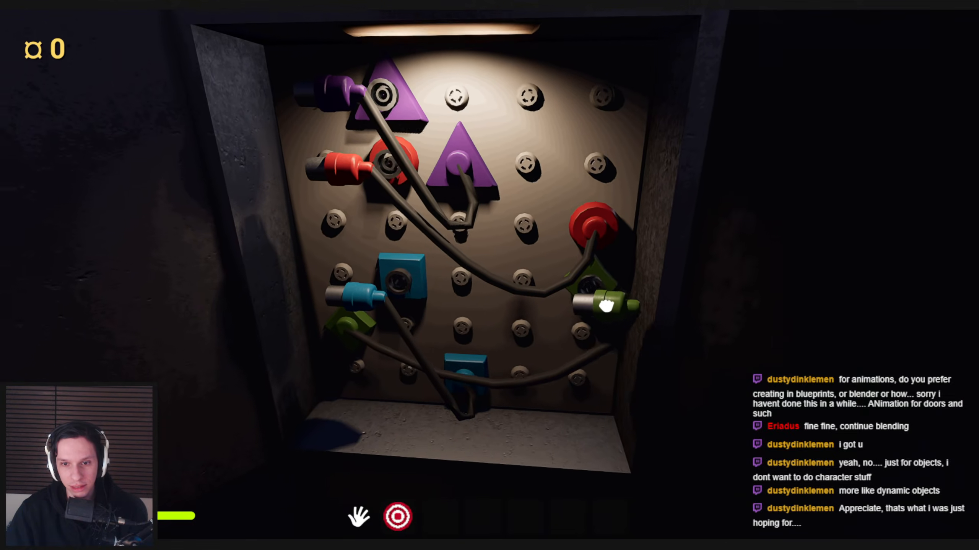
- Examine the garage door from inside the train, during the ride and while it swings open at the station
key("s")
key("s")
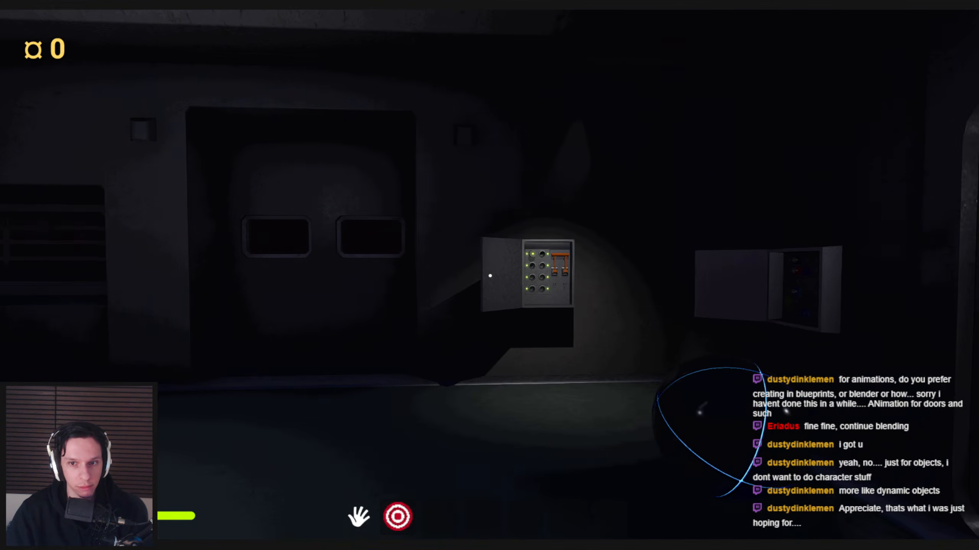
key("w")
mouse_move(490, 276)
left_mouse_down()
mouse_move(588, 365)
mouse_move(872, 341)
mouse_move(491, 276)
mouse_move(27, 363)
mouse_move(497, 273)
mouse_move(963, 386)
mouse_move(804, 470)
mouse_move(490, 276)
left_mouse_up()
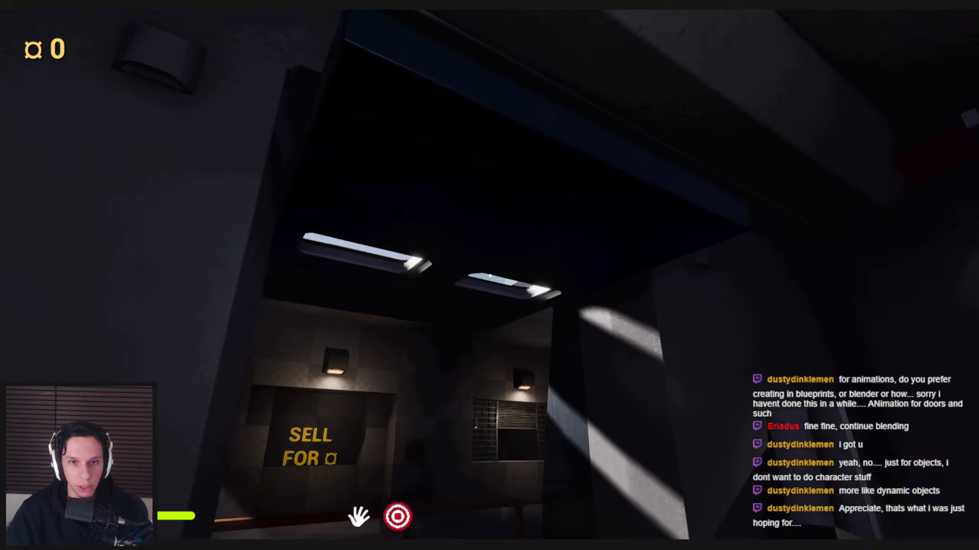
key("s")
key("w")
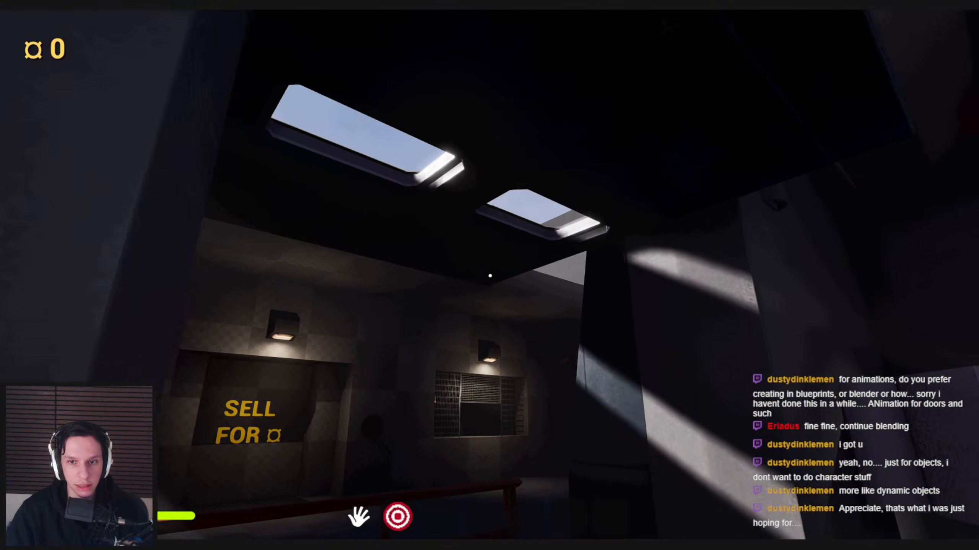
key("s")
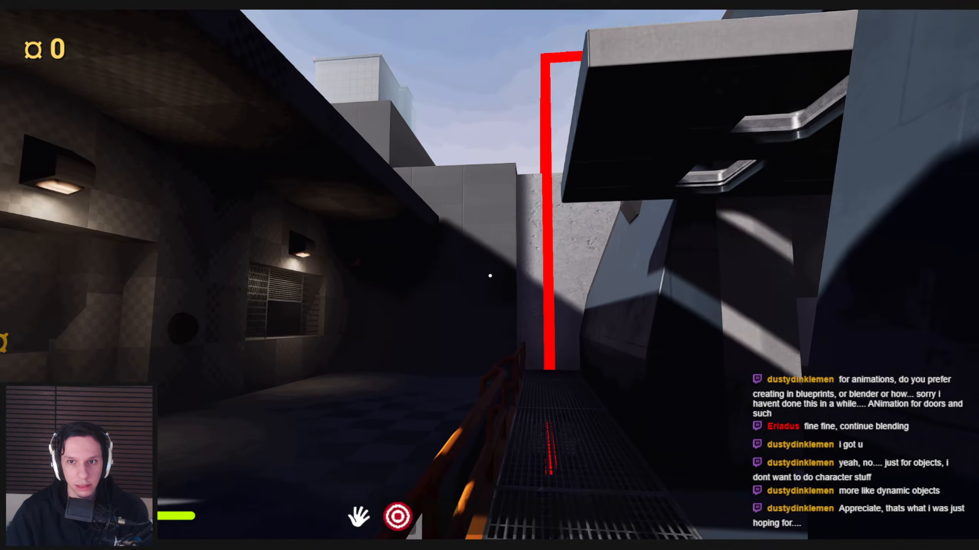
- Inspect the opened garage door and the train's exterior from several angles on the station platform
key("s")
key("space")
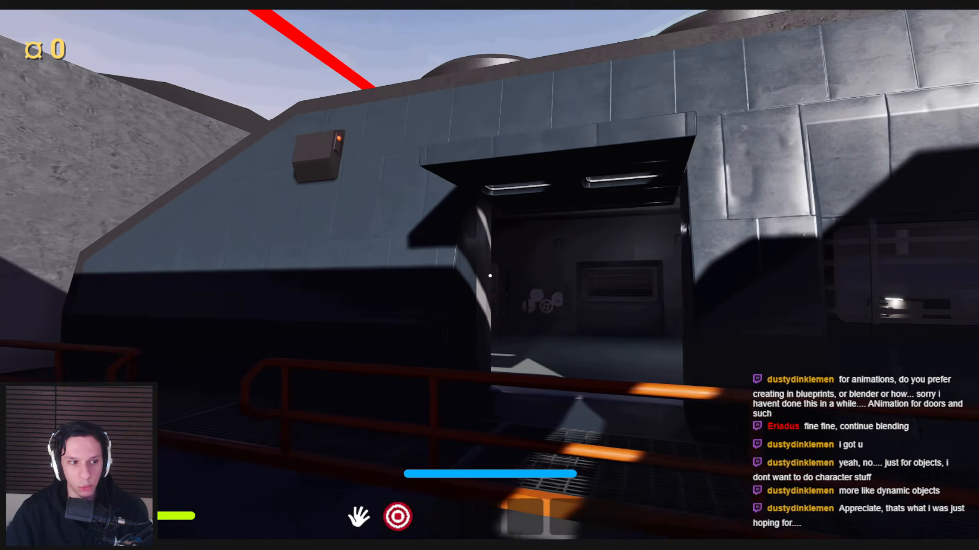
key("d")
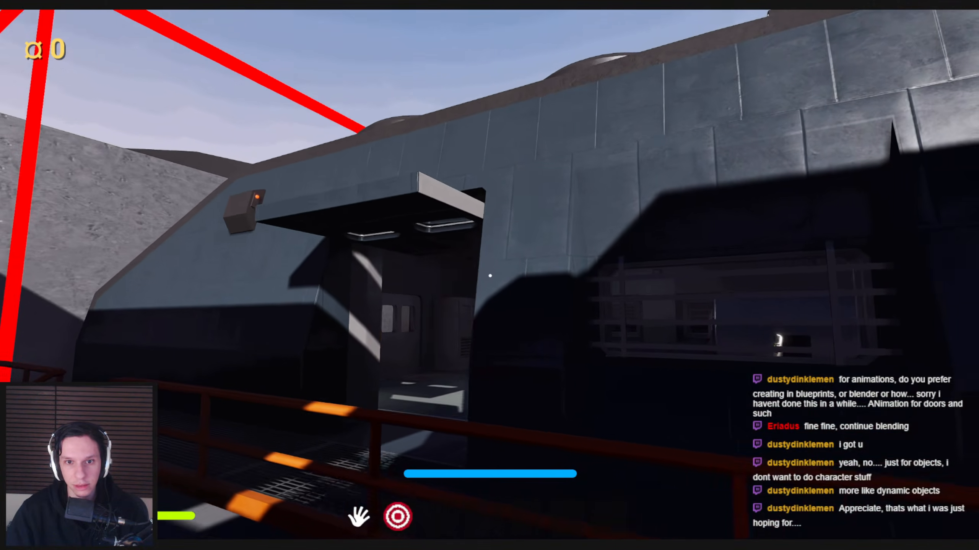
key("w")
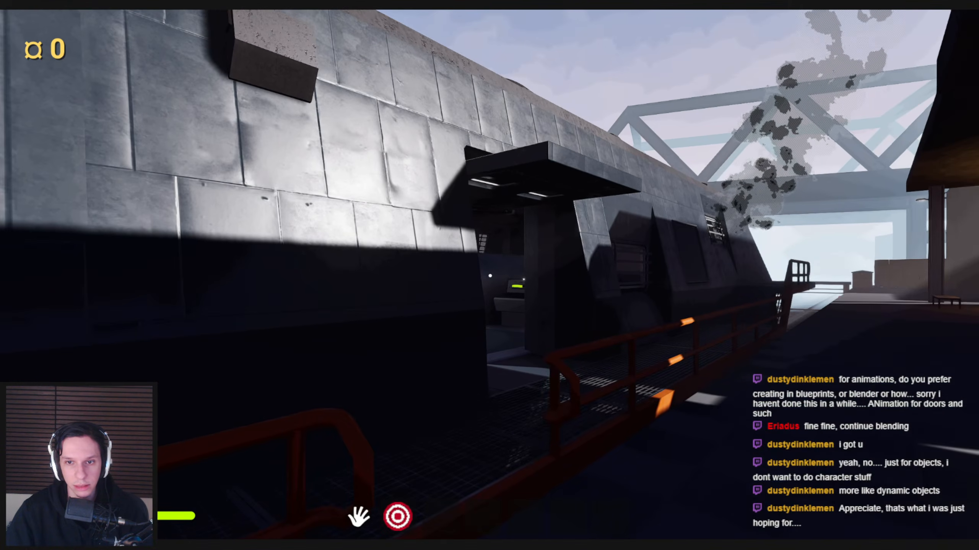
key("w")
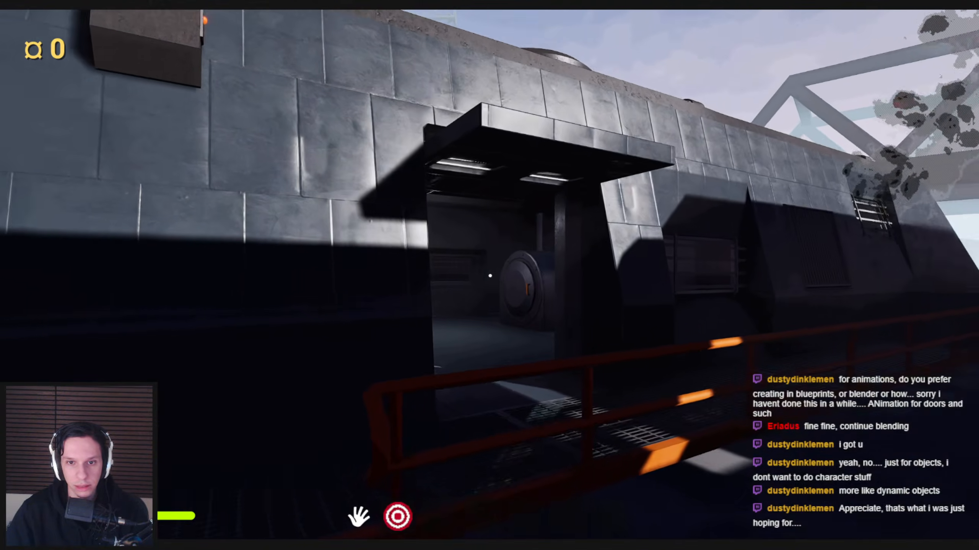
key("d")
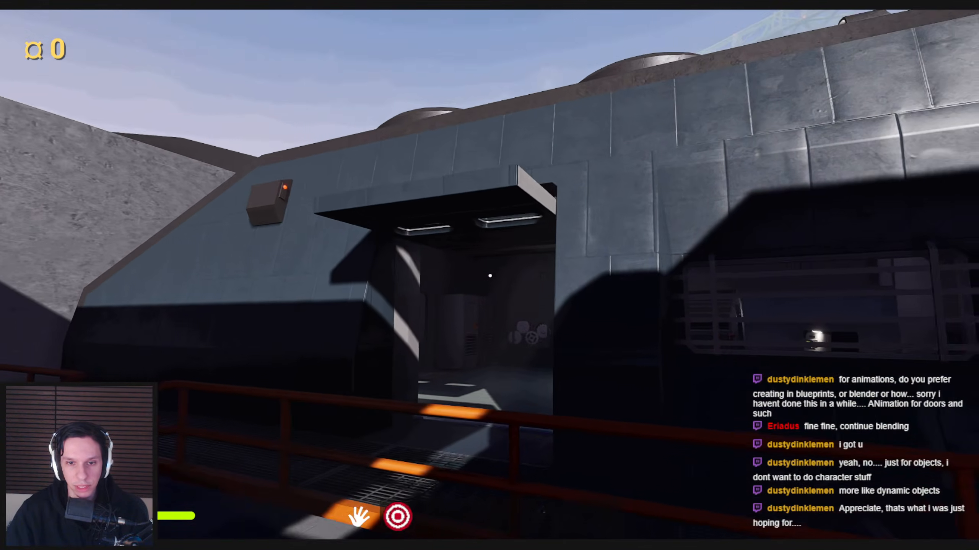
- Re-enter the train, grab the dark sphere with blue lines and carry it out through the open garage doorway
key("w")
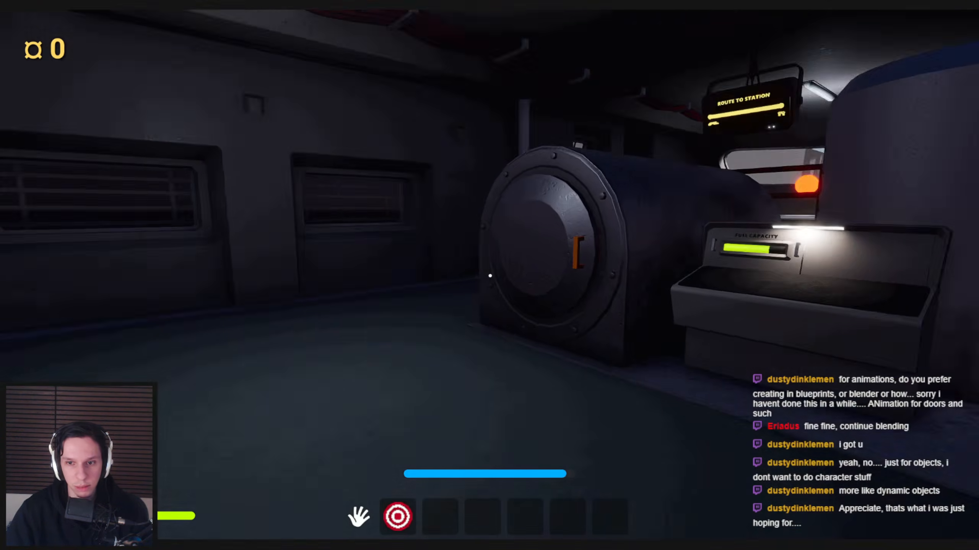
key("w")
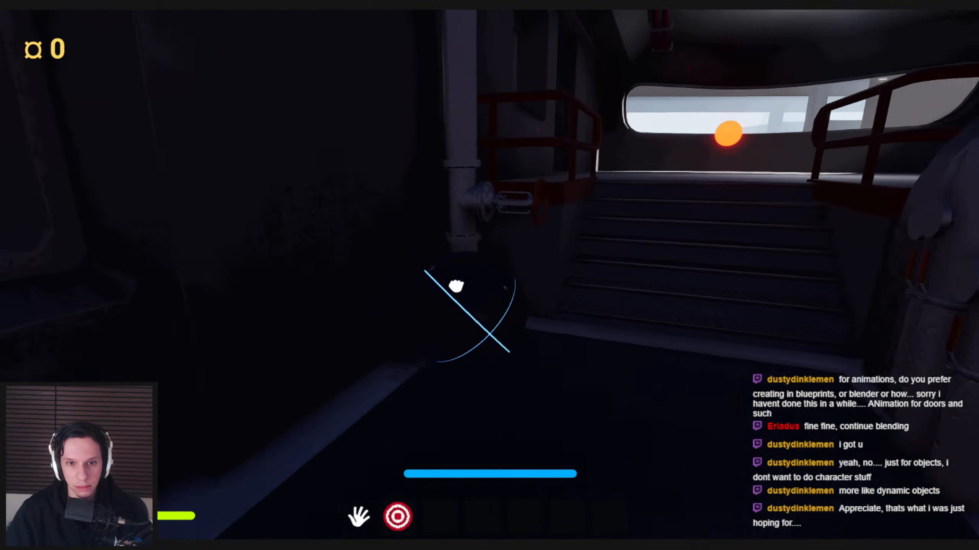
key("w")
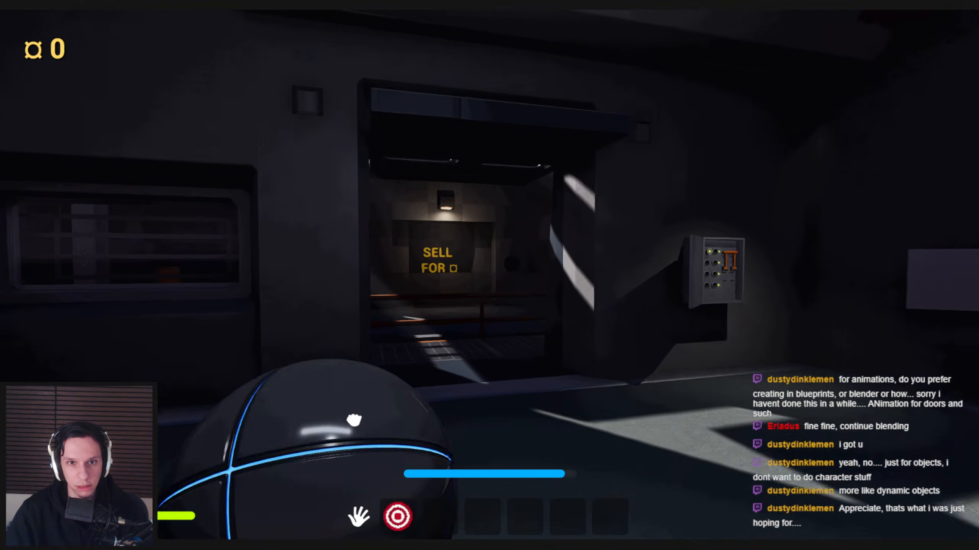
key("w")
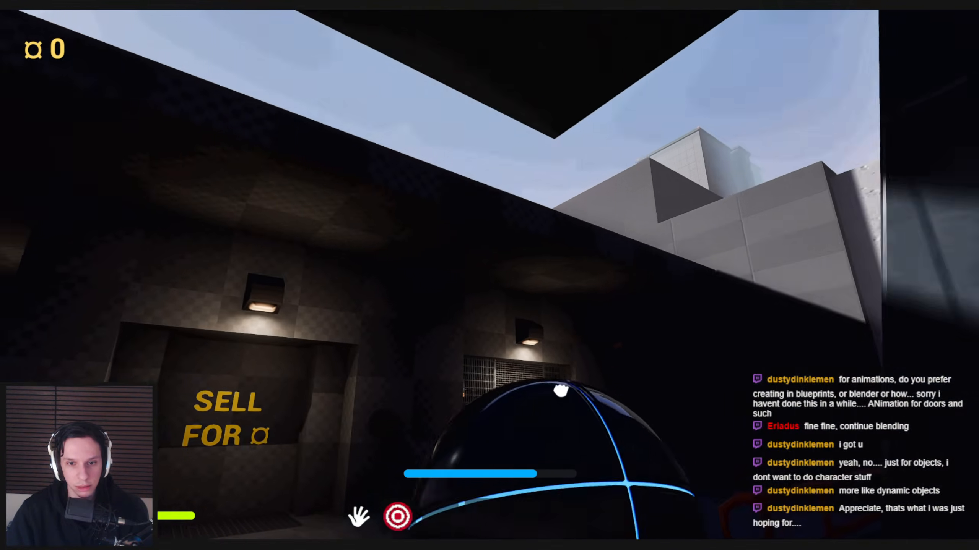
- Return to the train, pick up the item on the open locker's shelf and go out to the station's sell area
key("w")
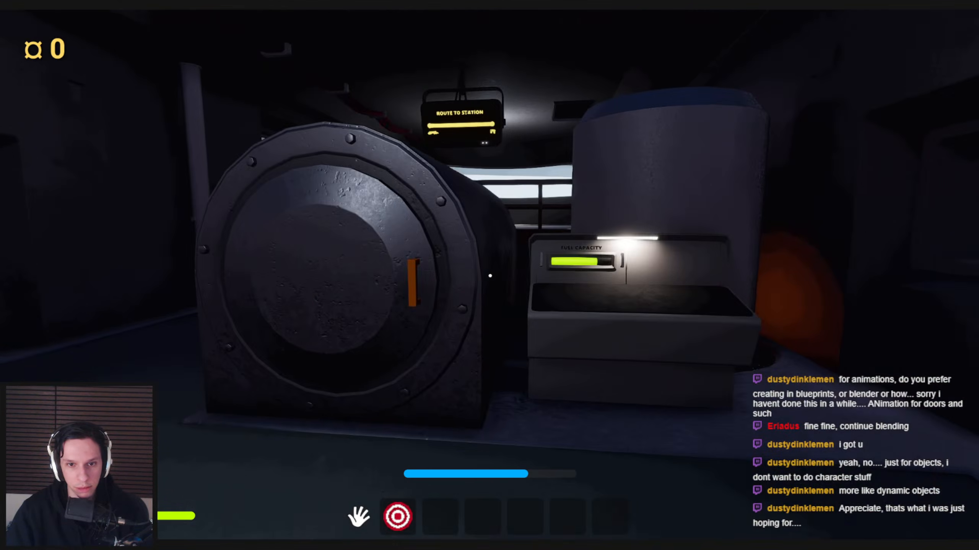
key("w")
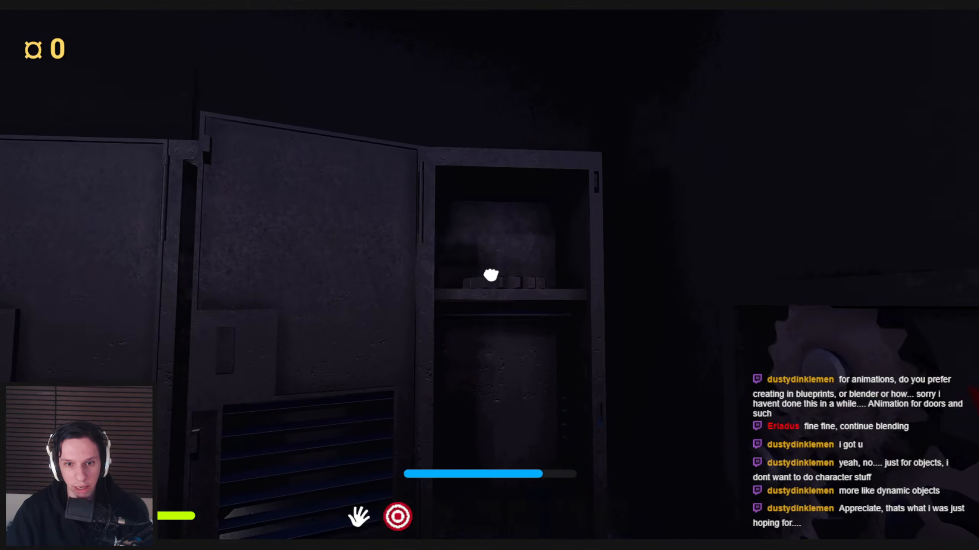
key("w")
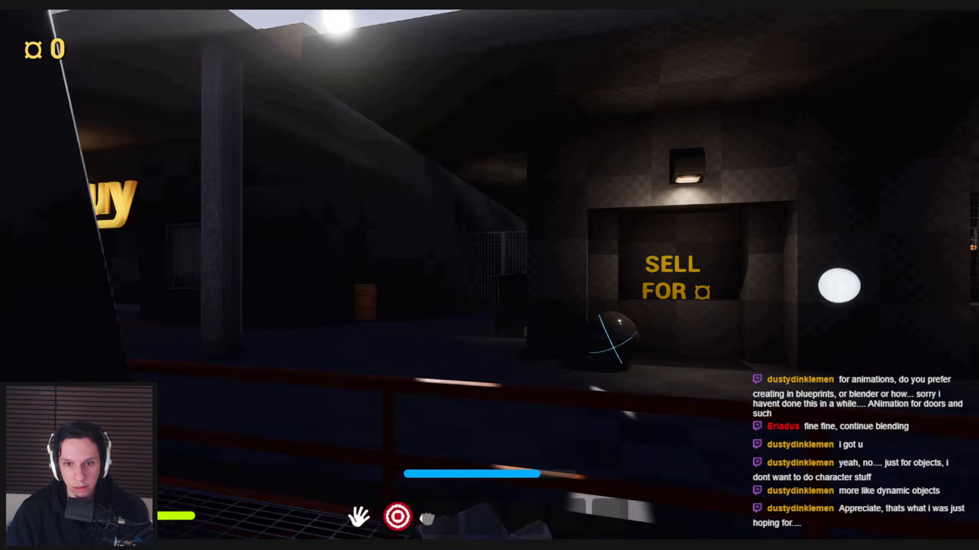
- Throw the held item toward the sell area, return to the train and swing the open locker door
left_click(489, 275)
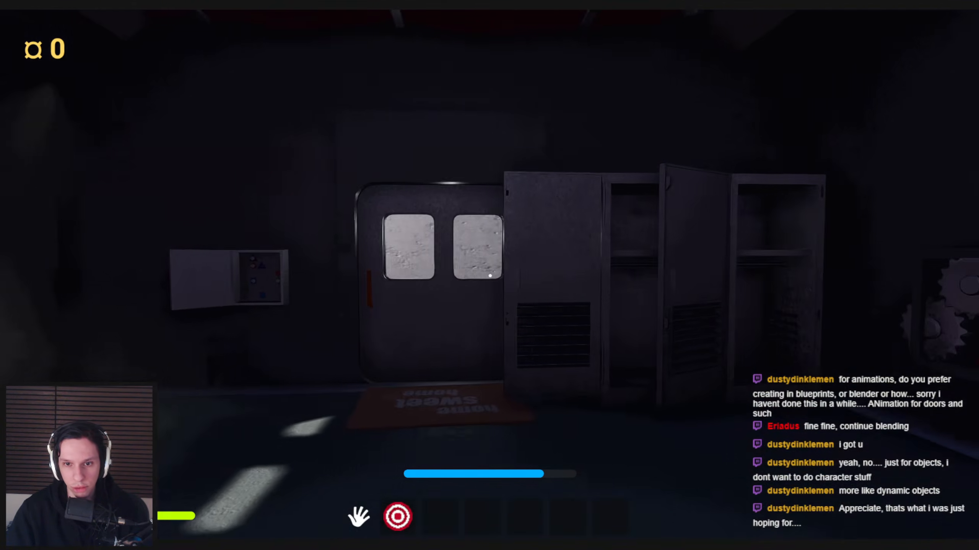
key("w")
left_click(489, 275)
key("s")
key("w")
left_click(489, 276)
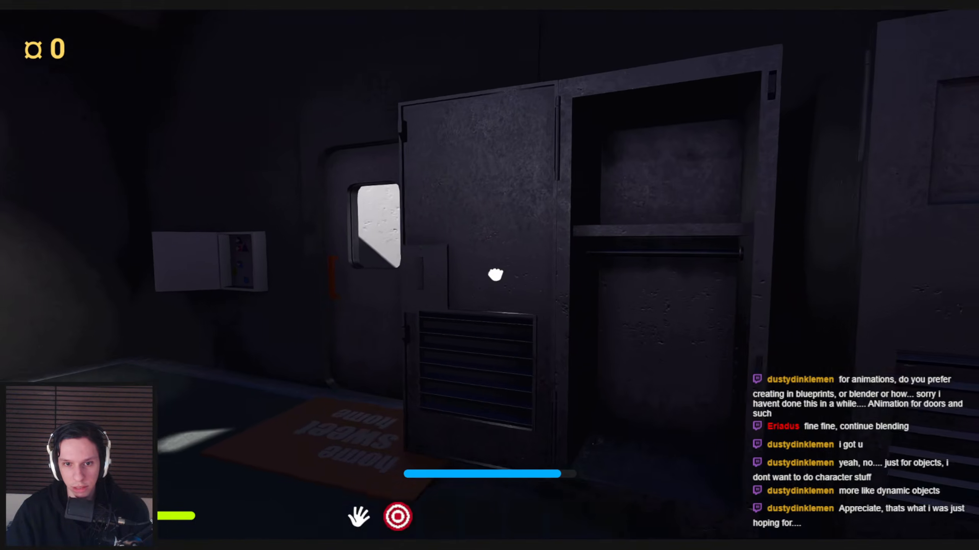
- Walk through the train and out of the open garage doorway to inspect the sell area and the doorway from outside
key("w")
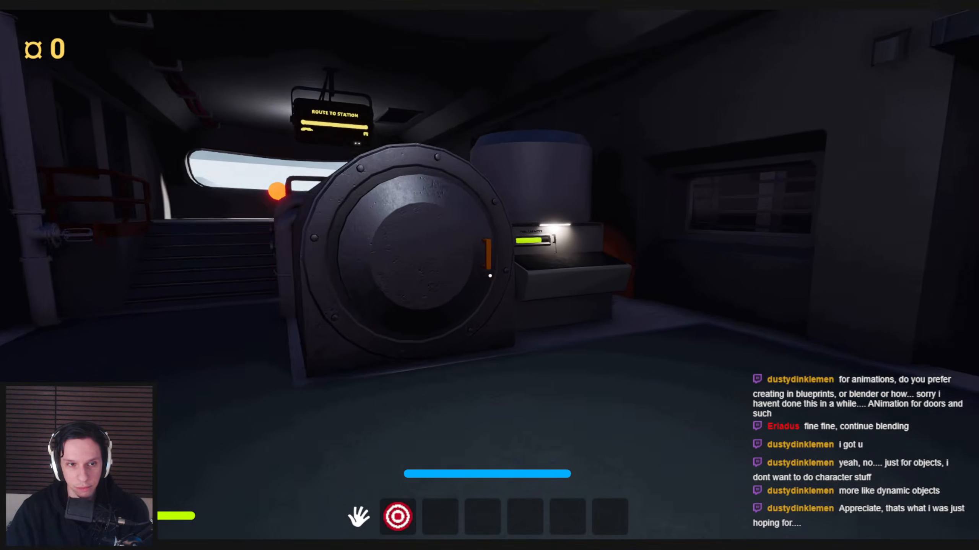
key("w")
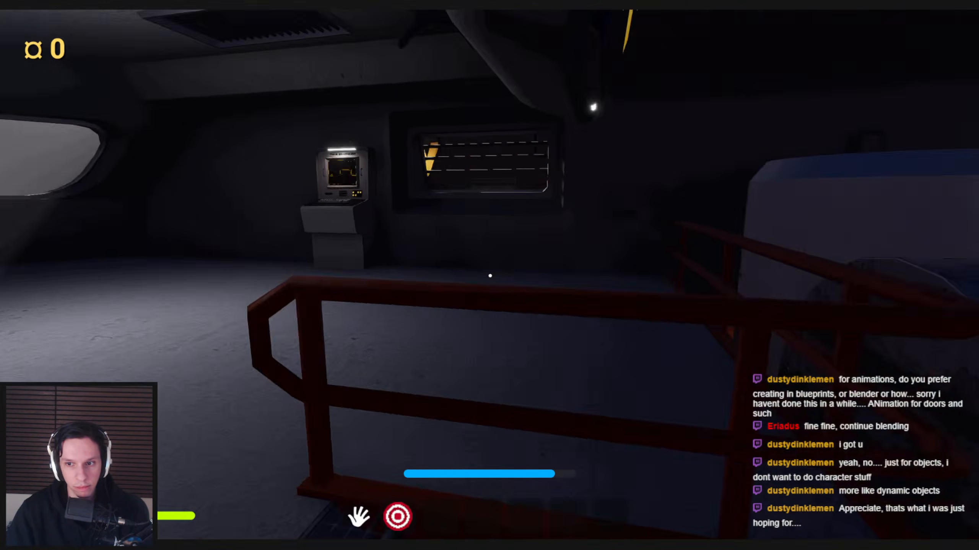
key("w")
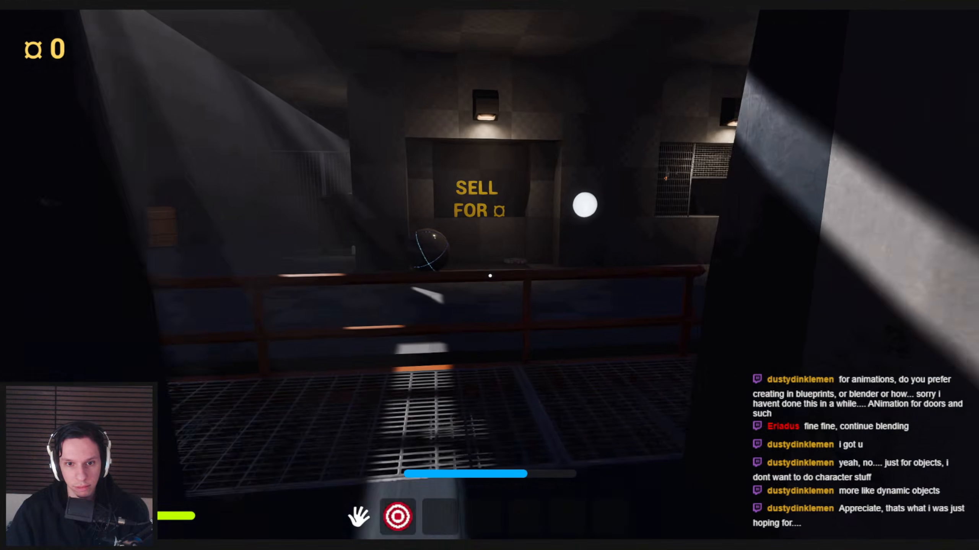
key("s")
key("w")
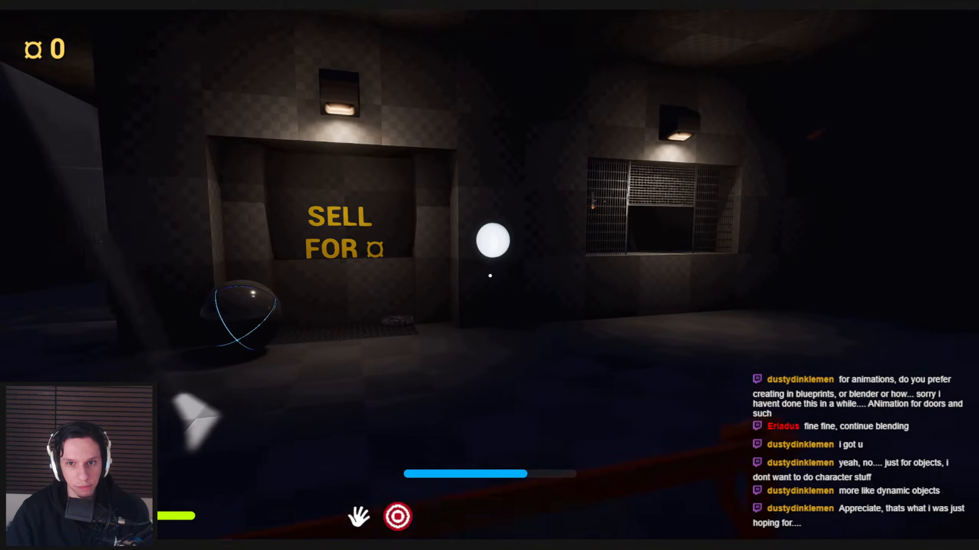
key("a")
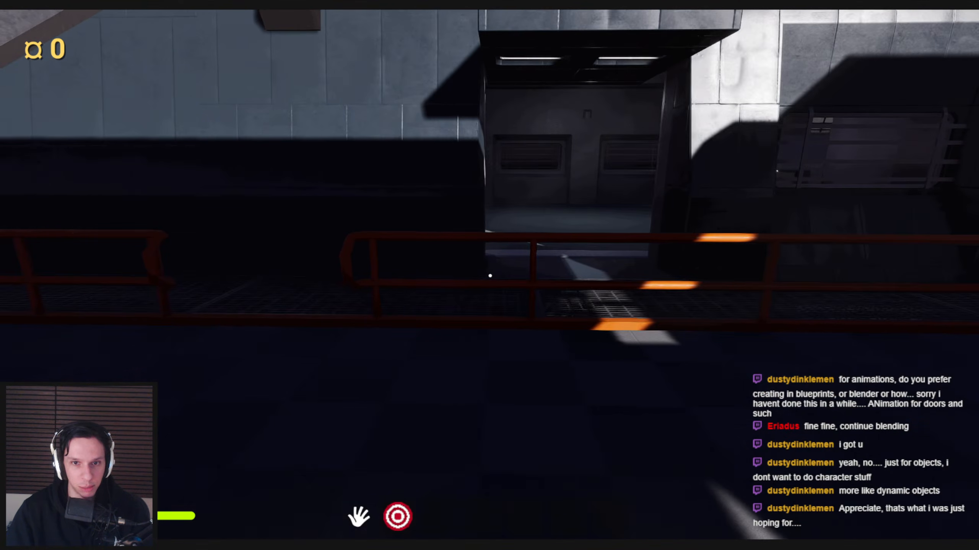
- Run back into the train from the platform and examine the glowing orange sphere below the front window
key("d")
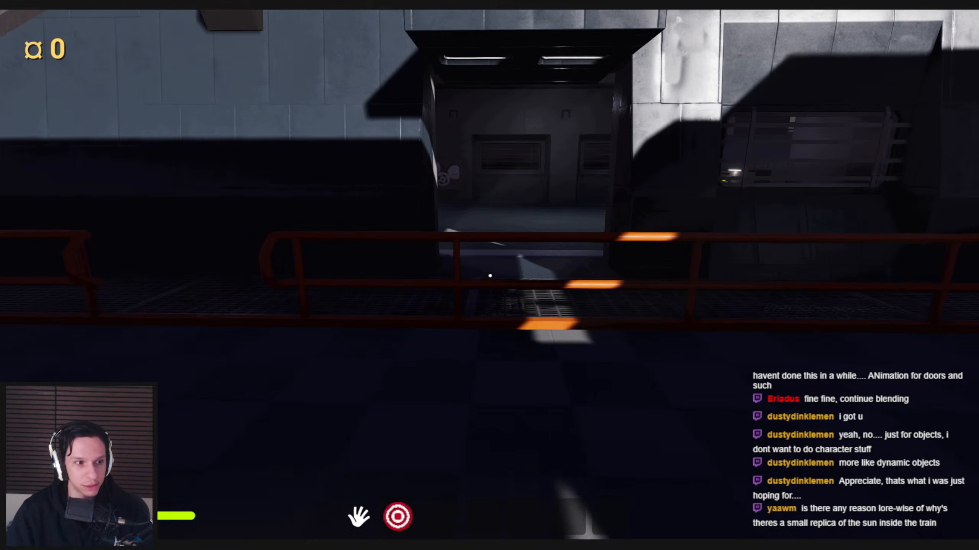
key("shift+w")
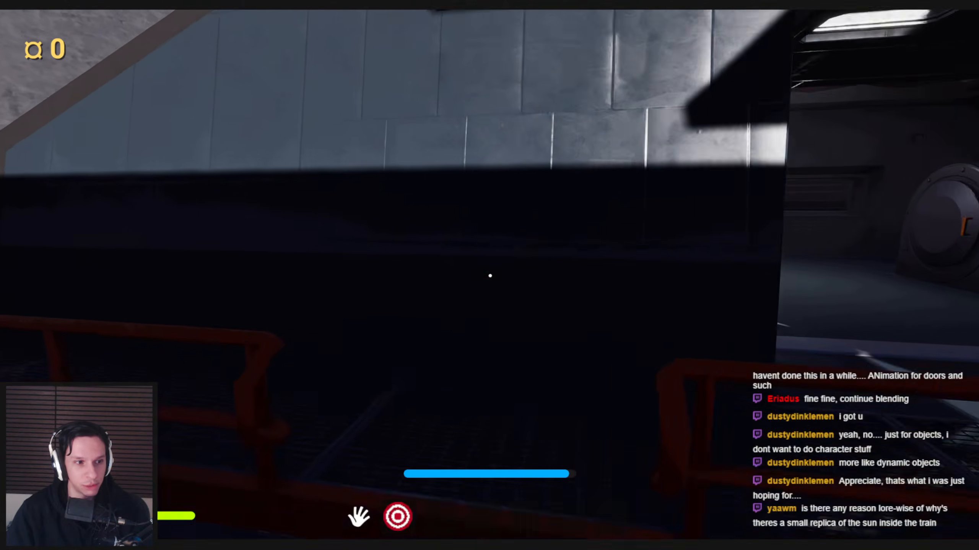
key("shift+w")
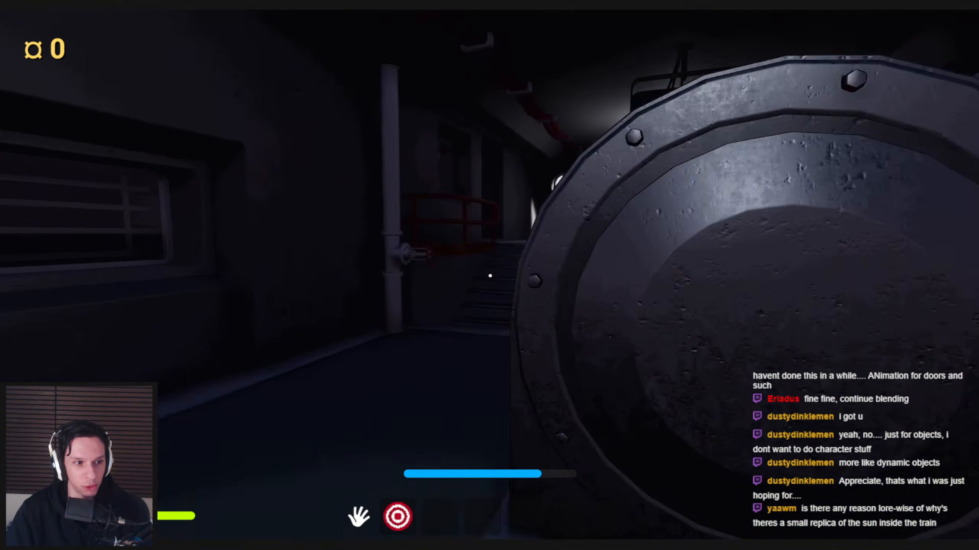
key("w")
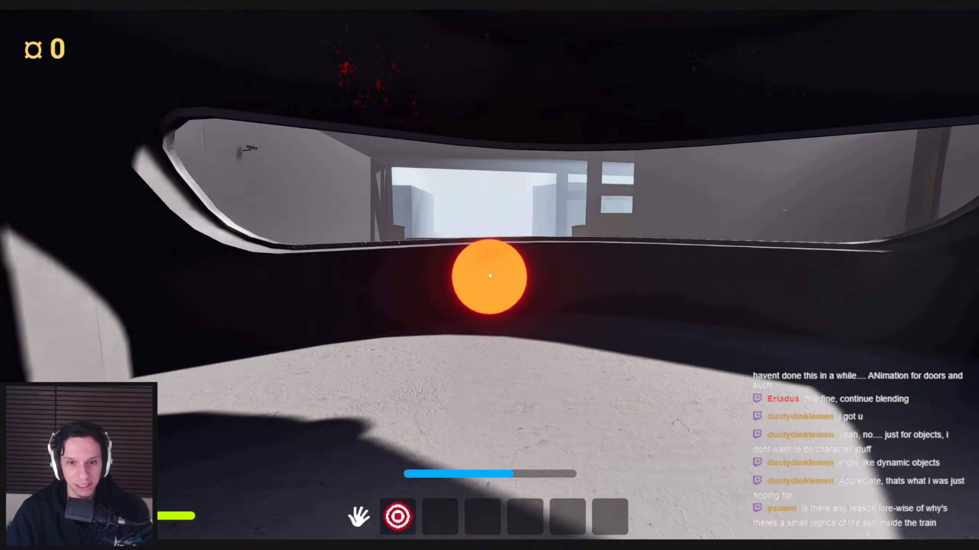
key("w")
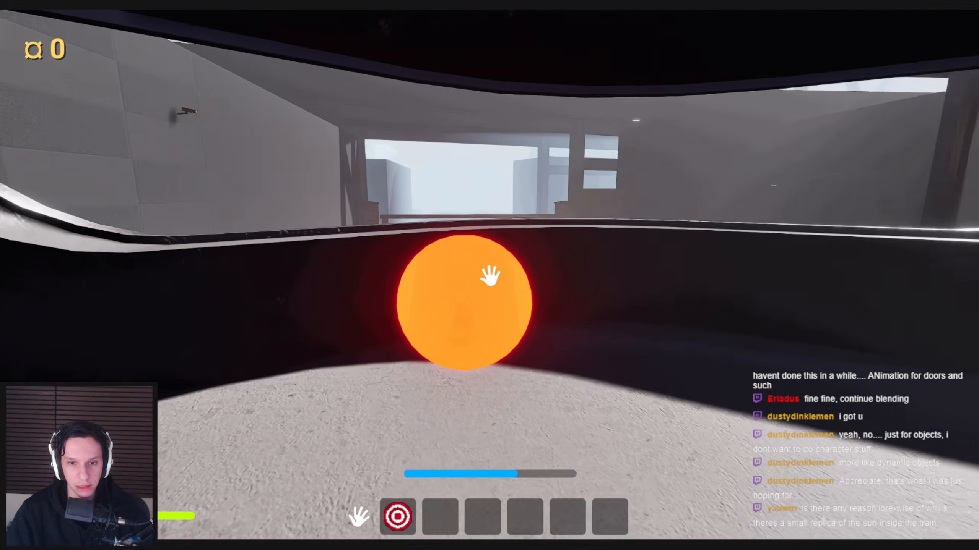
key("d")
key("w")
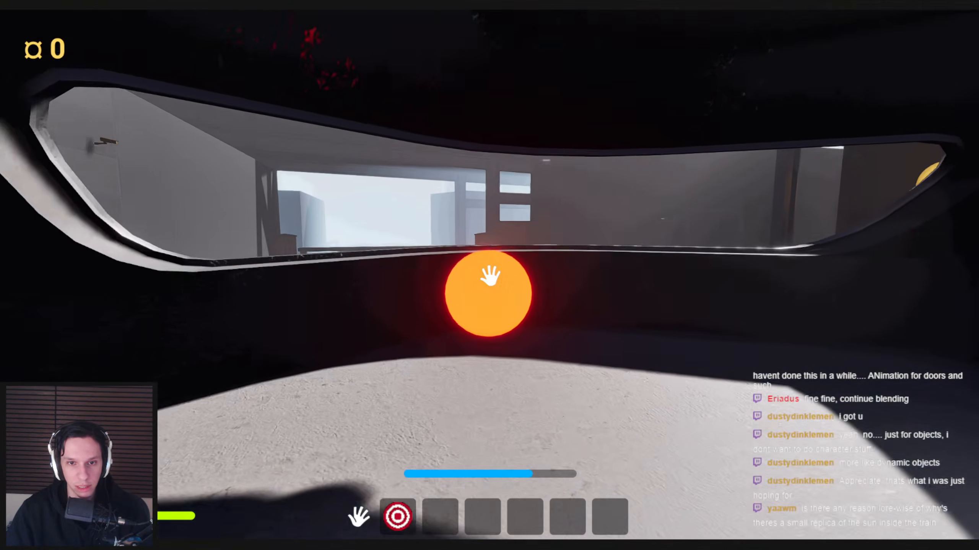
key("w")
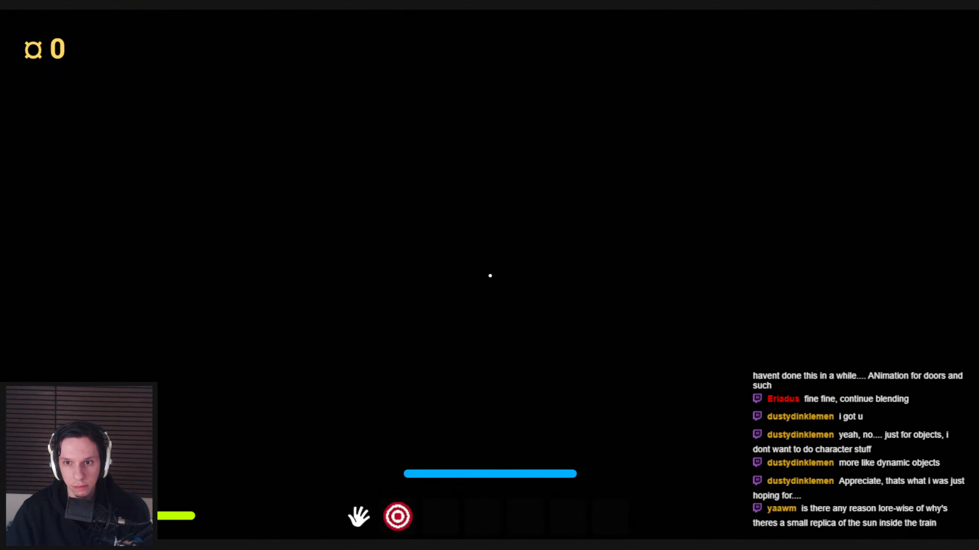
- Check the view toward the garage door past the boiler by moving back and forth and jumping beside the pipes
key("shift+w")
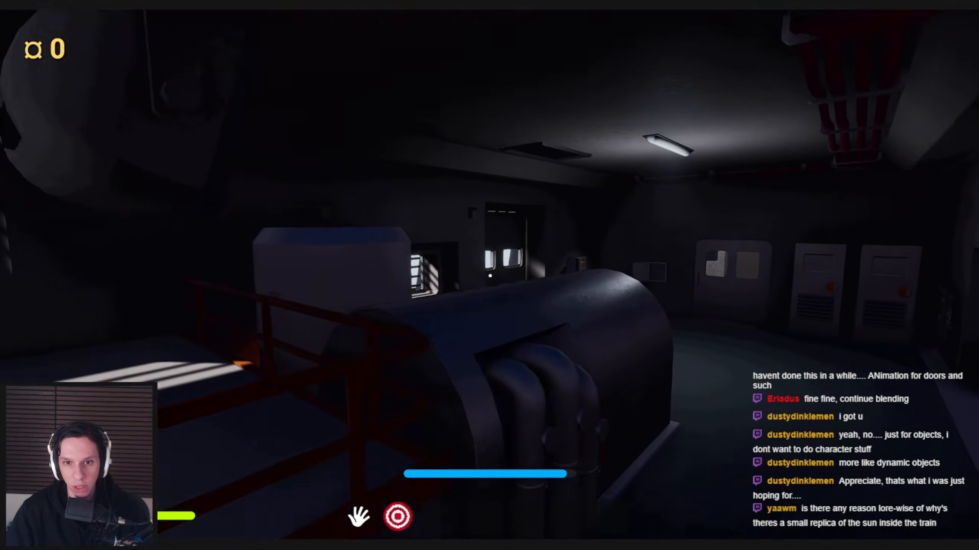
key("w")
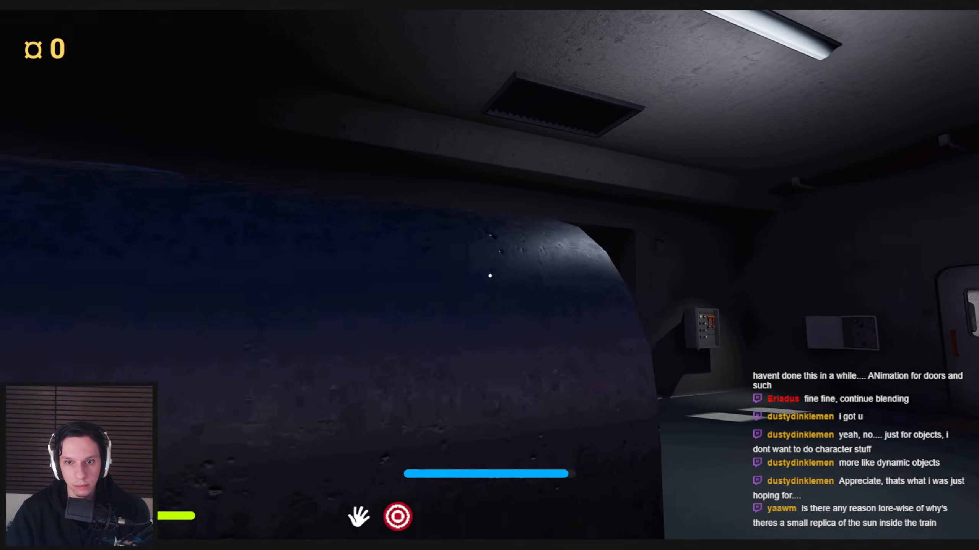
key("s")
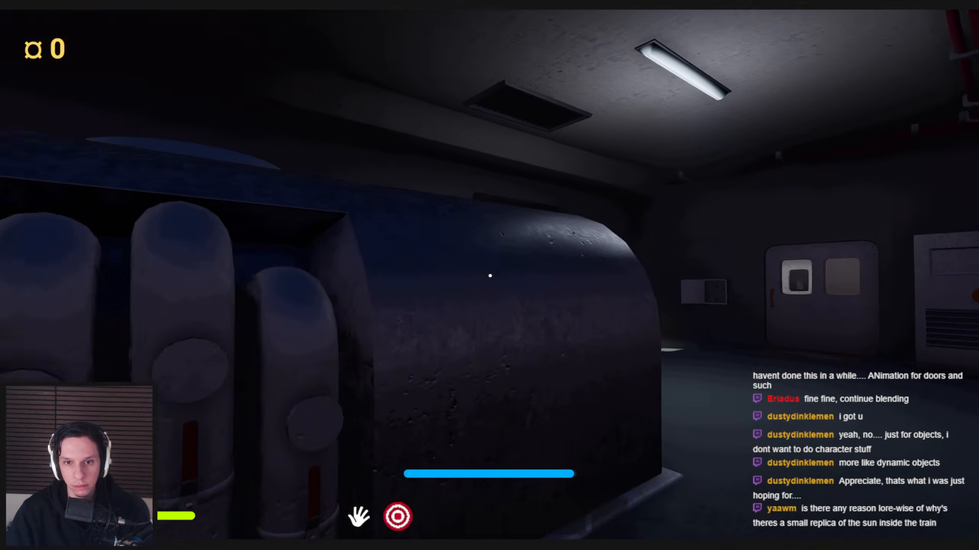
key("shift+w")
key("shift+s")
key("shift+w")
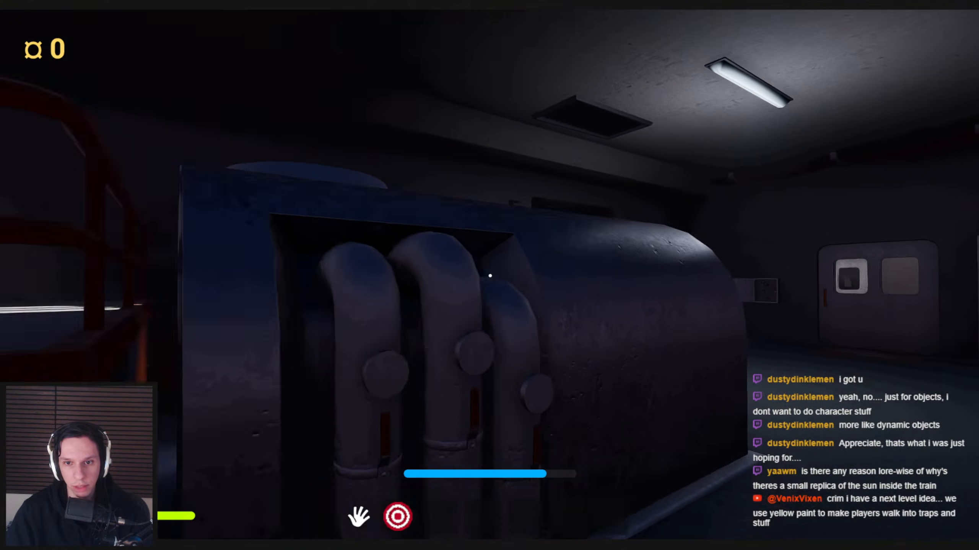
key("shift+s")
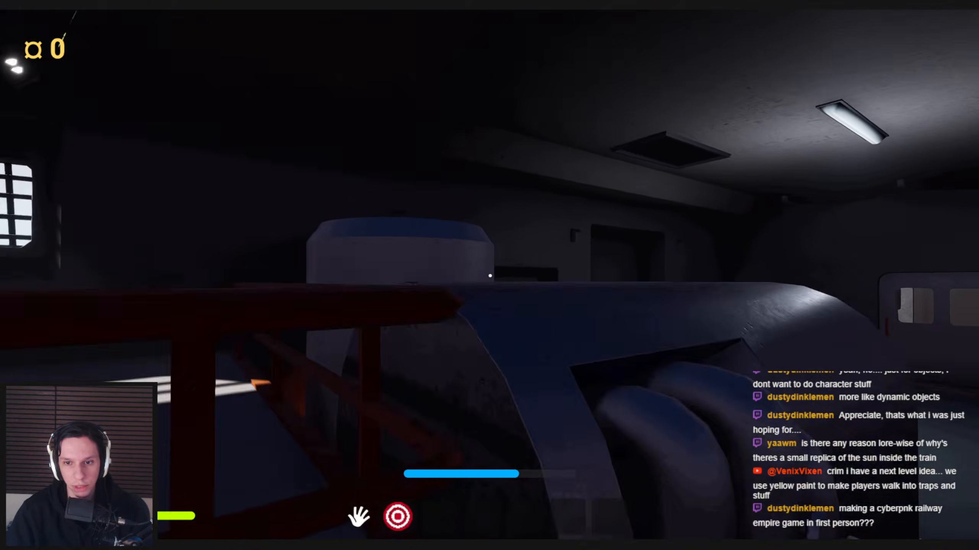
key("space")
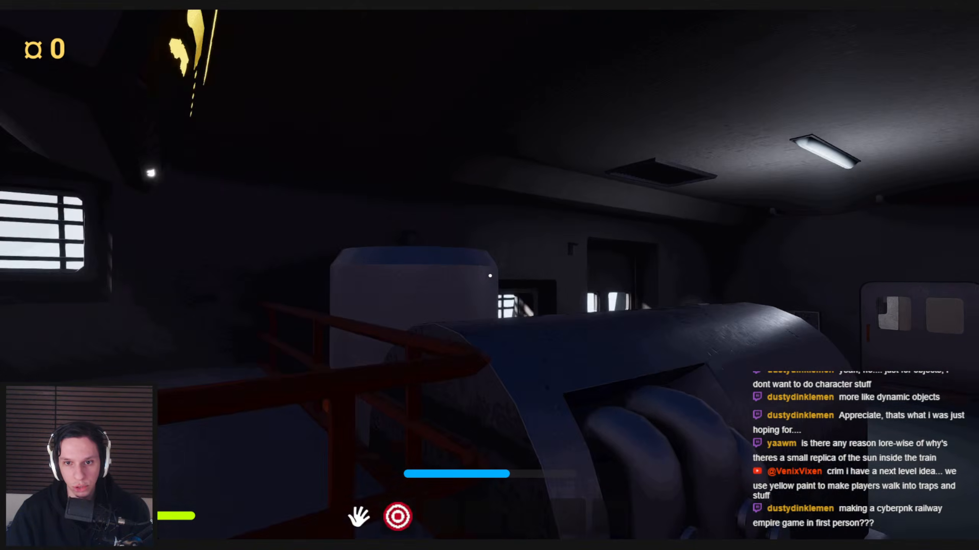
key("shift+w")
key("space")
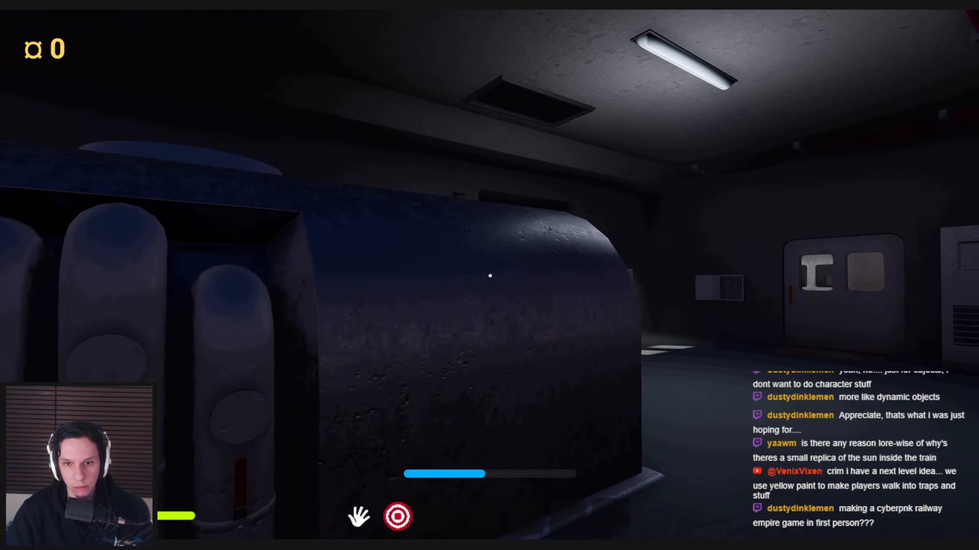
key("space")
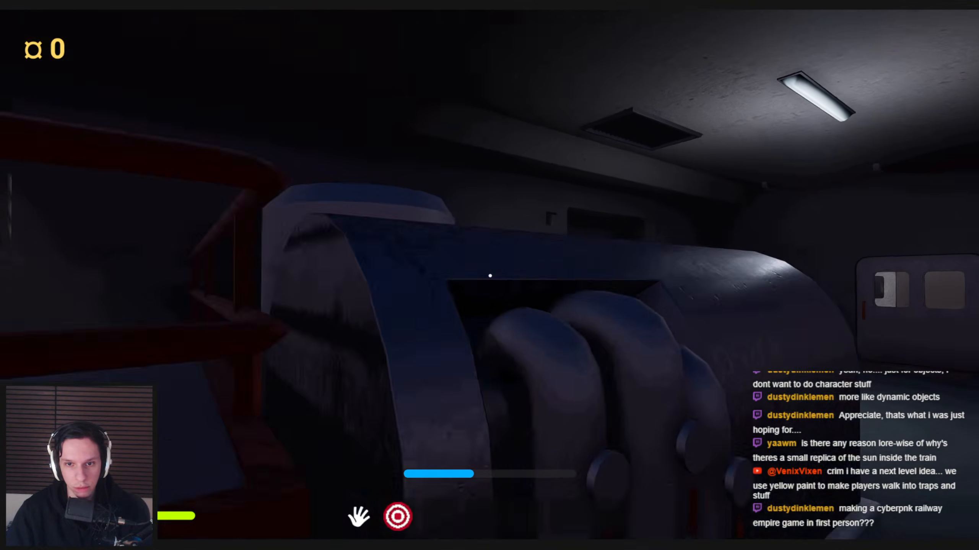
key("space")
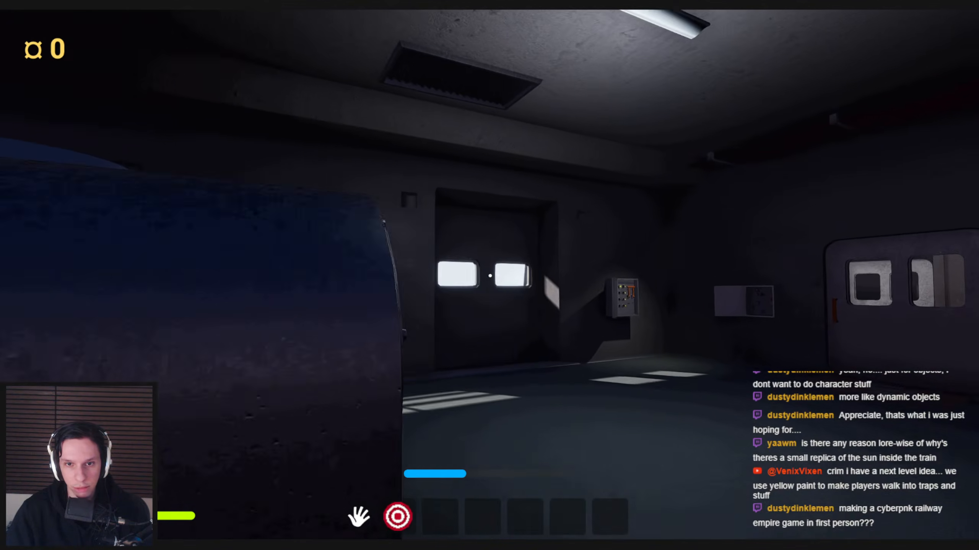
- Leave the train through the windowed door by the lockers and inspect the closed garage door from the outer walkway
key("w")
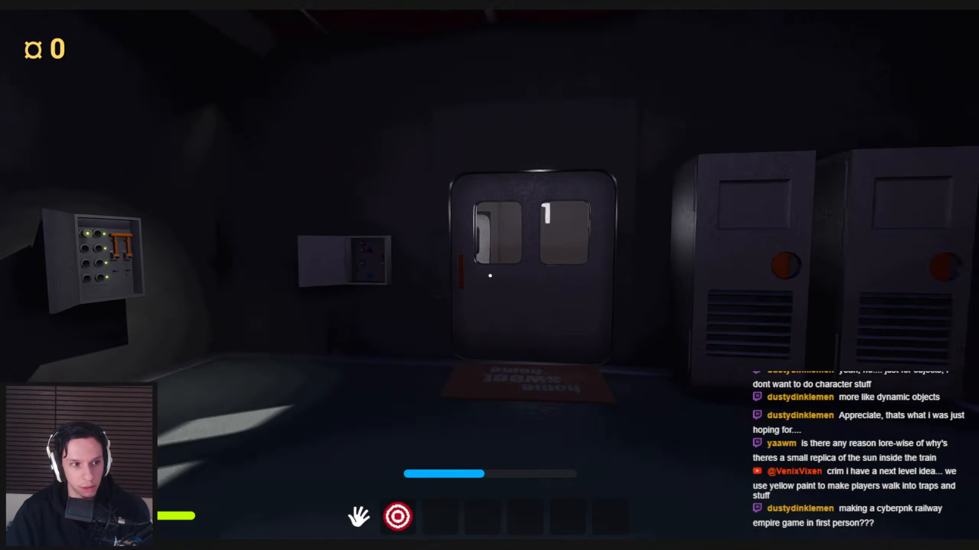
key("w")
left_click(490, 276)
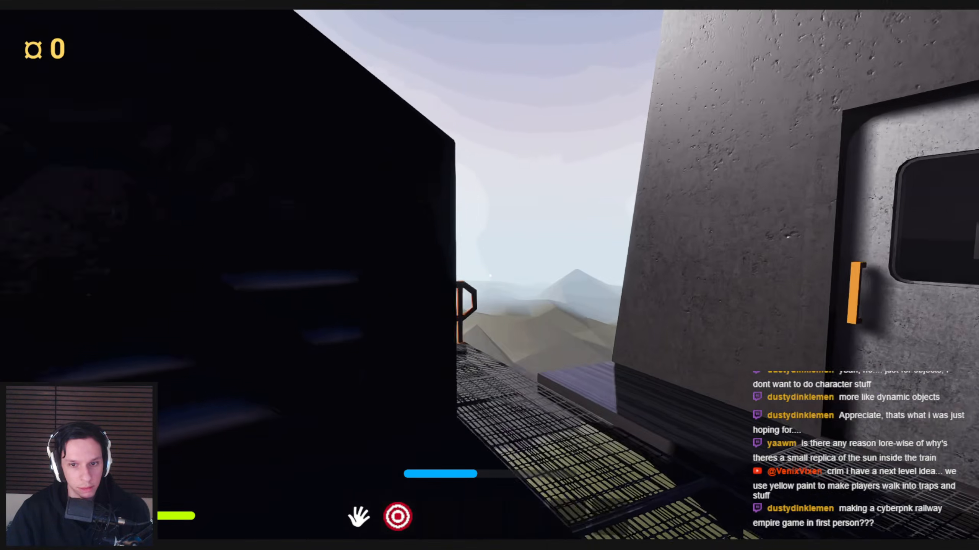
key("w")
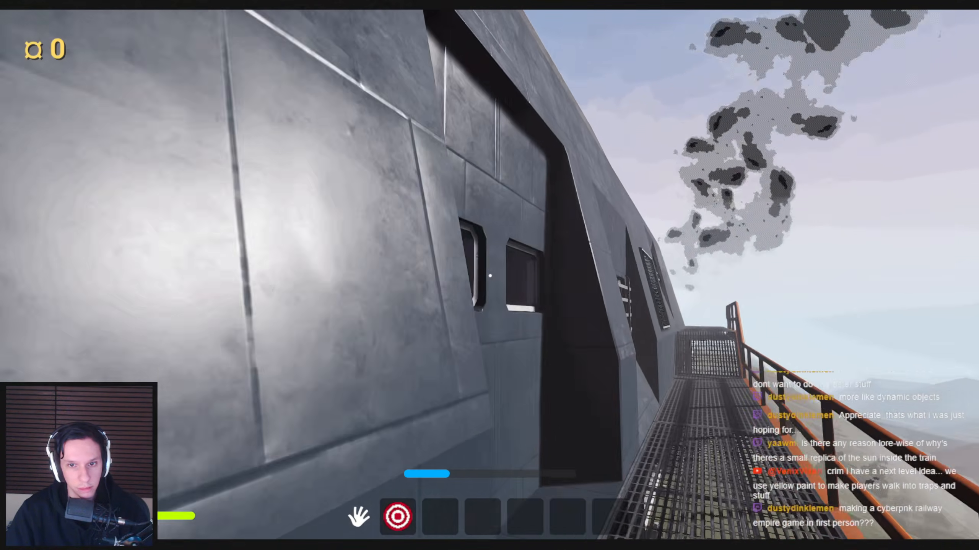
key("w")
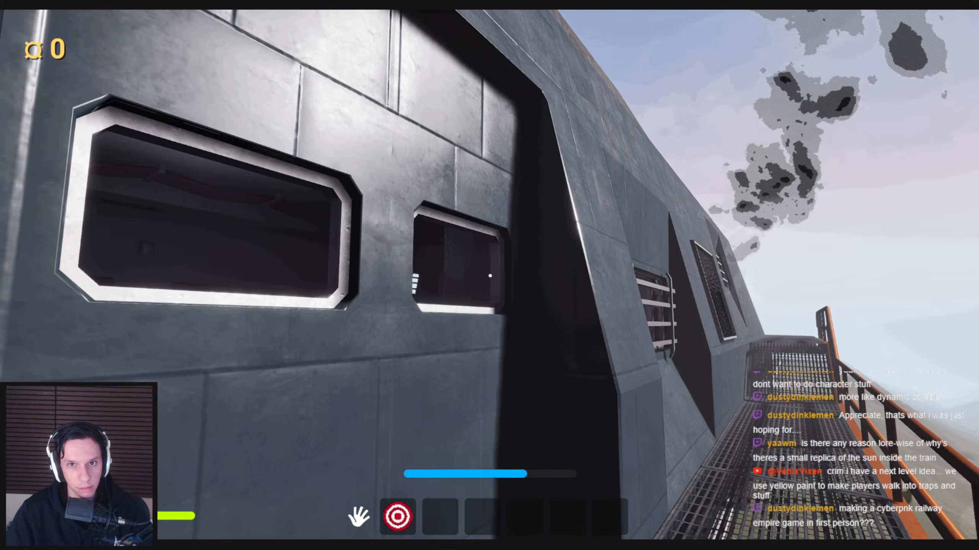
key("d")
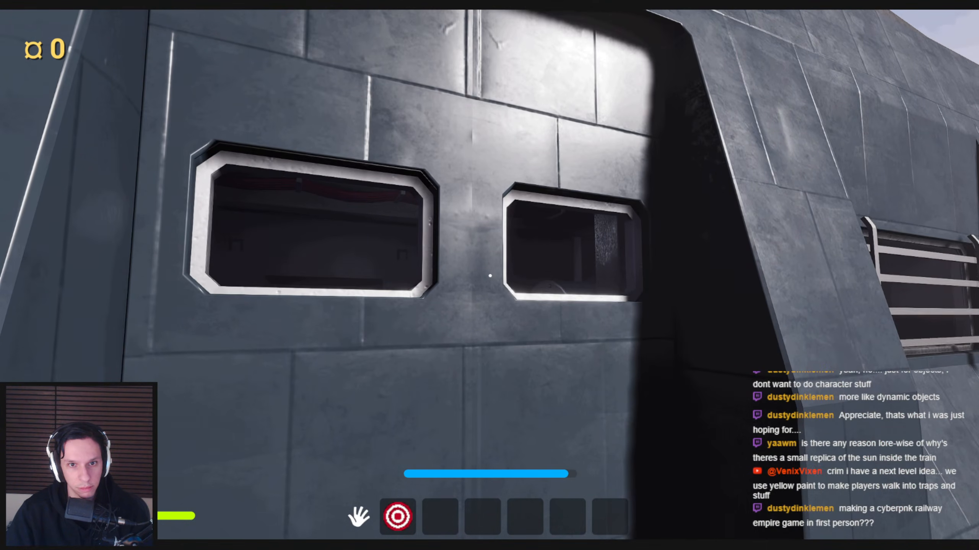
key("d")
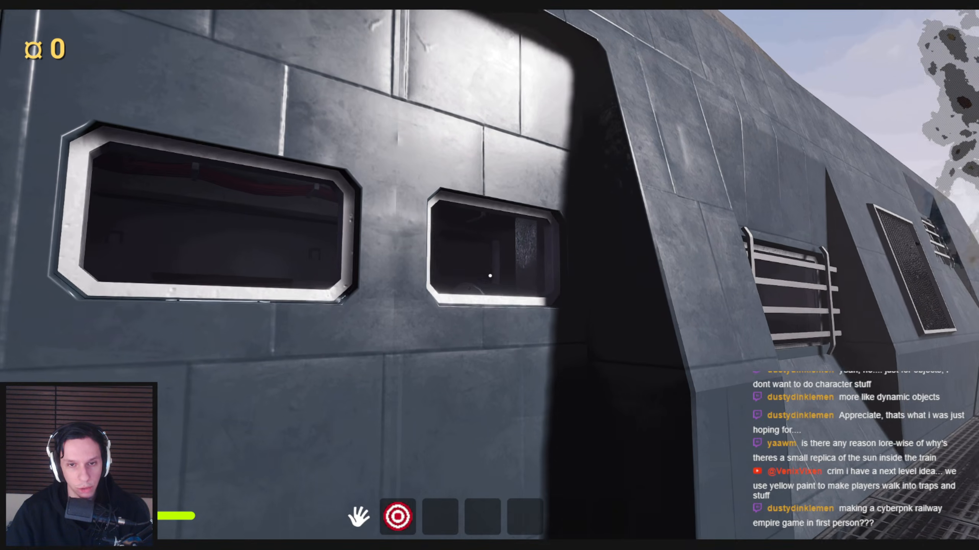
key("a")
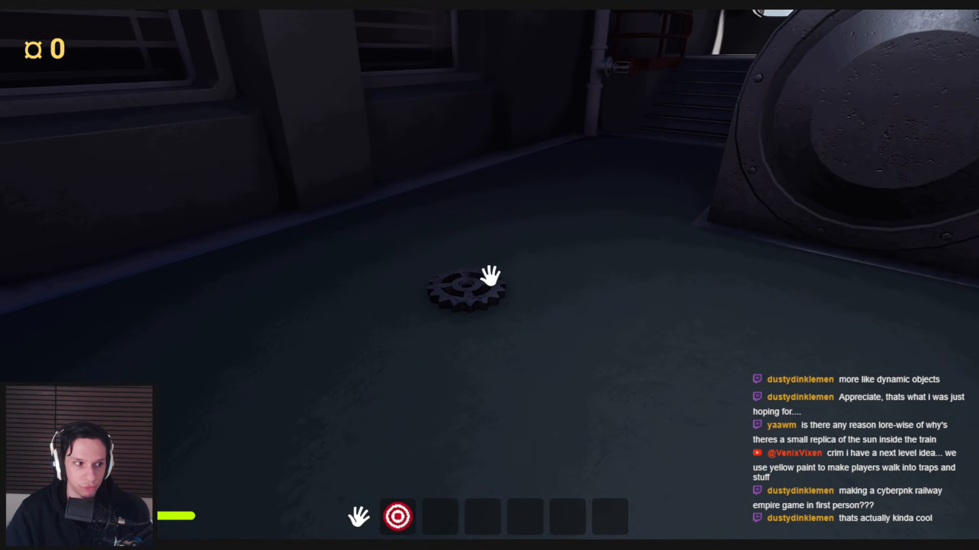
- Grab the gear lying on the train's floor and go out through the opened garage doorway onto the station platform
mouse_move(490, 275)
left_mouse_down()
mouse_move(490, 293)
mouse_move(579, 306)
mouse_move(501, 299)
mouse_move(498, 311)
mouse_move(489, 276)
left_mouse_up()
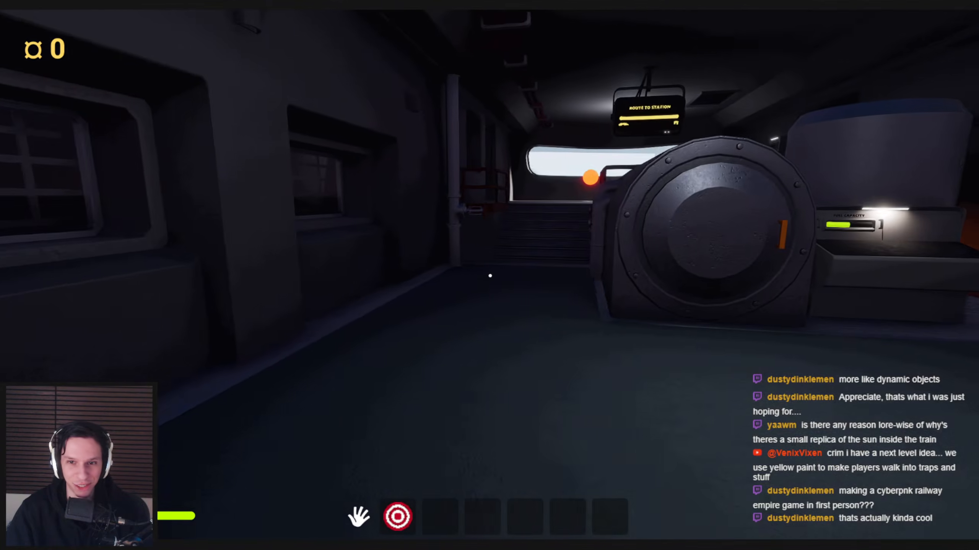
key("w")
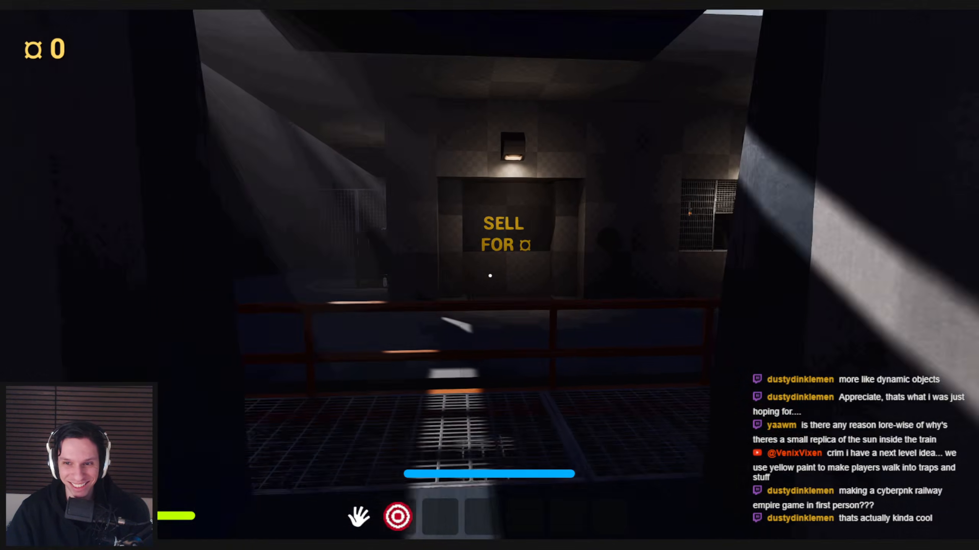
key("s")
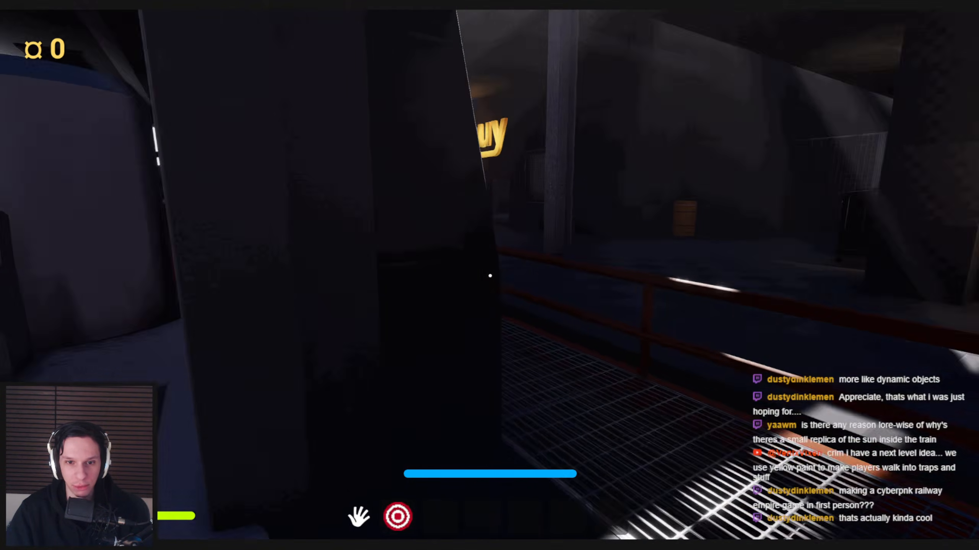
key("w")
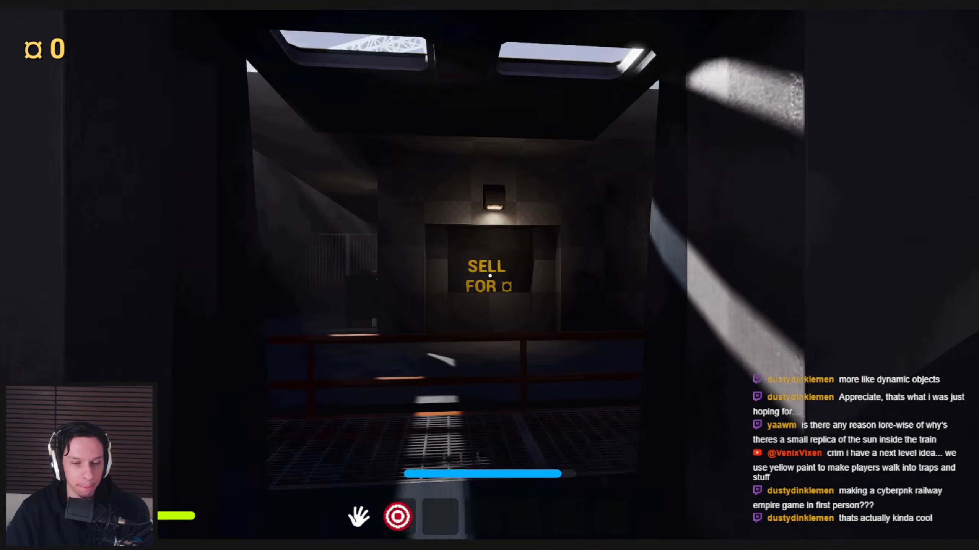
key("s")
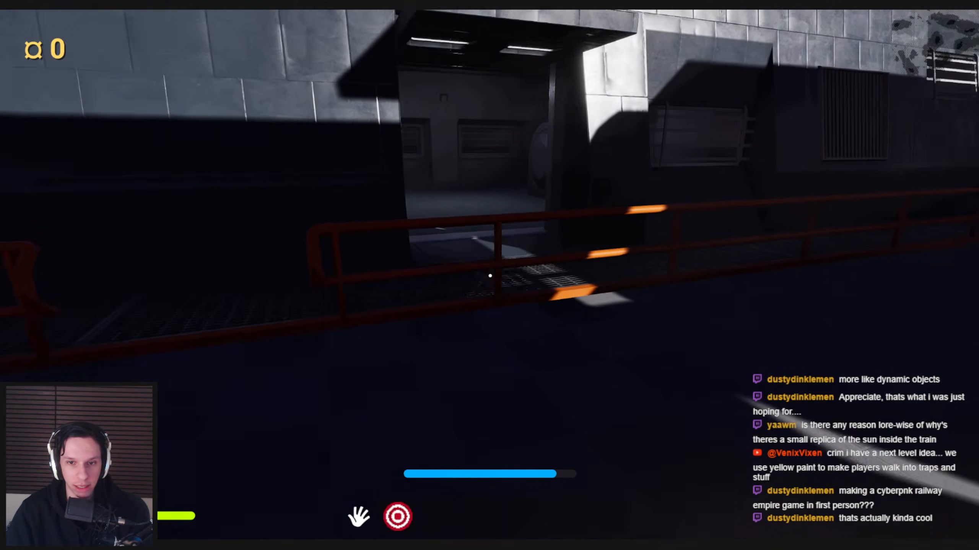
- End the play test, switch to Blender and open the engine's walkway railing mesh for editing with nothing selected
key("Escape")
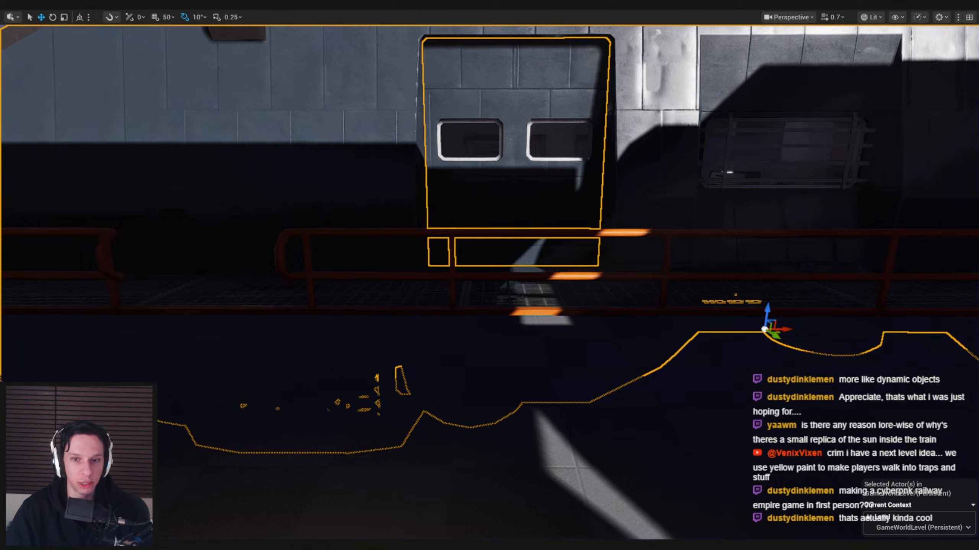
key("alt+Tab")
left_click(381, 350)
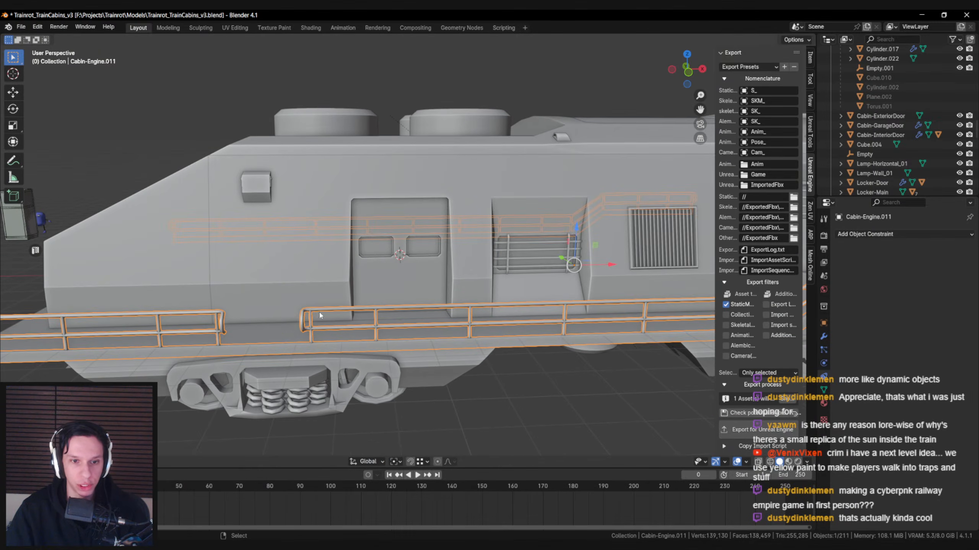
key("n")
middle_click_drag(404, 320, 417, 294, "shift")
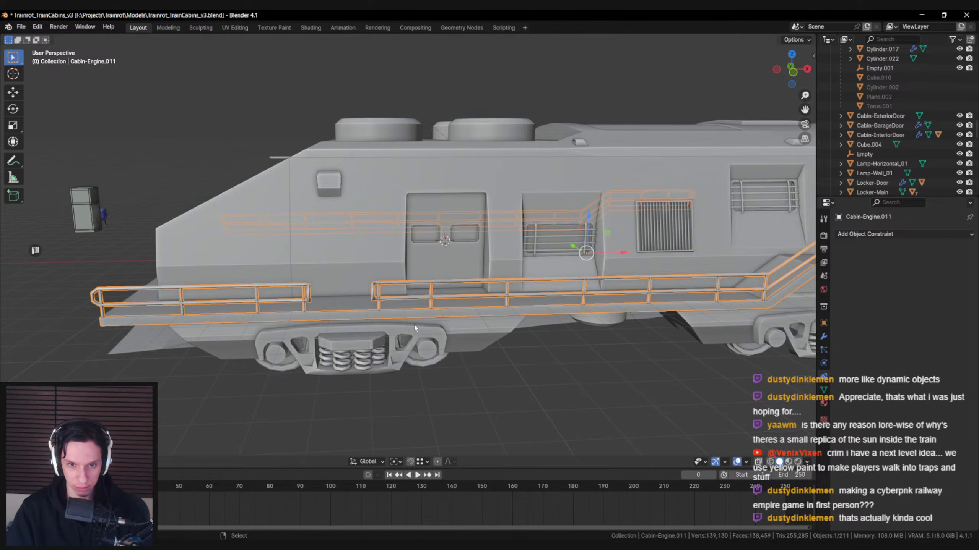
key("Tab")
scroll(413, 323, "up", 3)
scroll(404, 253, "down", 2)
key("alt+a")
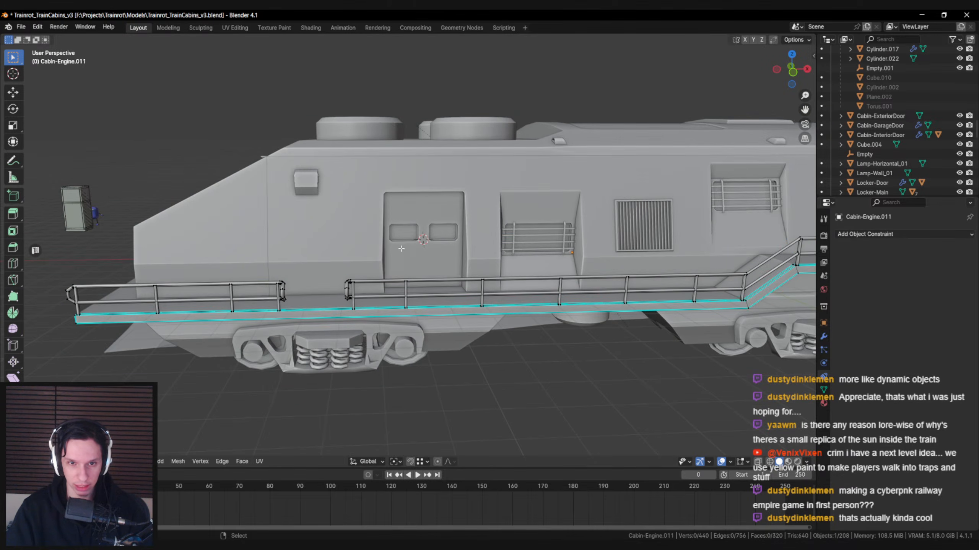
- Move the single railing post below the garage door about 6 m along X, toward the front of the train
middle_click_drag(403, 253, 311, 273)
key("alt+z")
key("alt+z")
scroll(339, 282, "up", 1)
key("alt+z")
left_click_drag(472, 285, 497, 320)
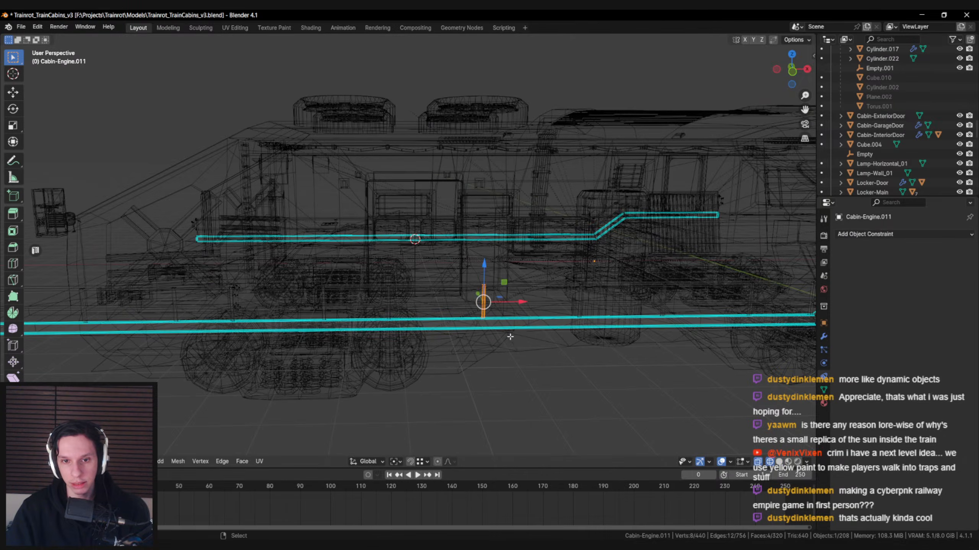
key("alt+z")
key("g")
key("x")
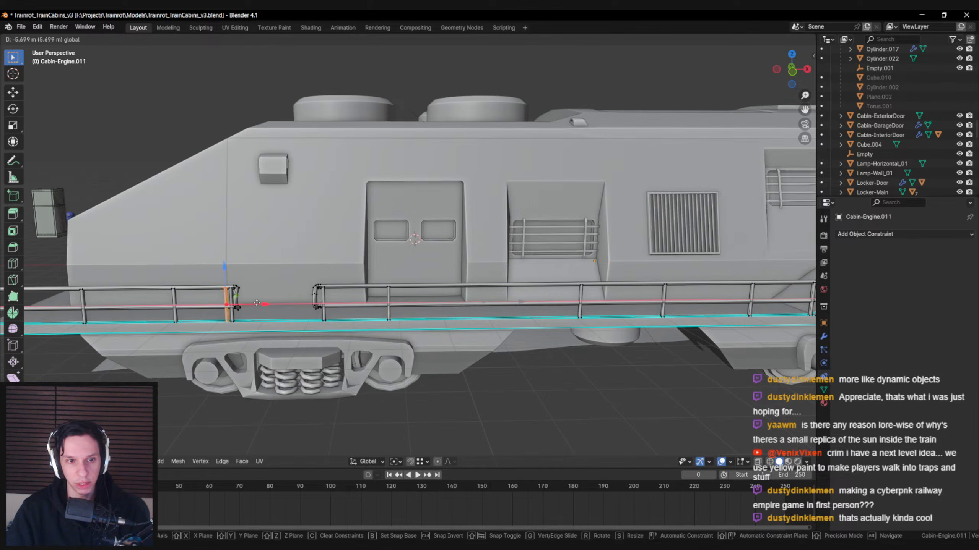
left_click(242, 305)
- Shift both railing ends around the gap, with the post behind it, about 2.2 m along X toward the garage door
key("alt+z")
left_click_drag(218, 269, 433, 368)
key("alt+z")
key("g")
key("x")
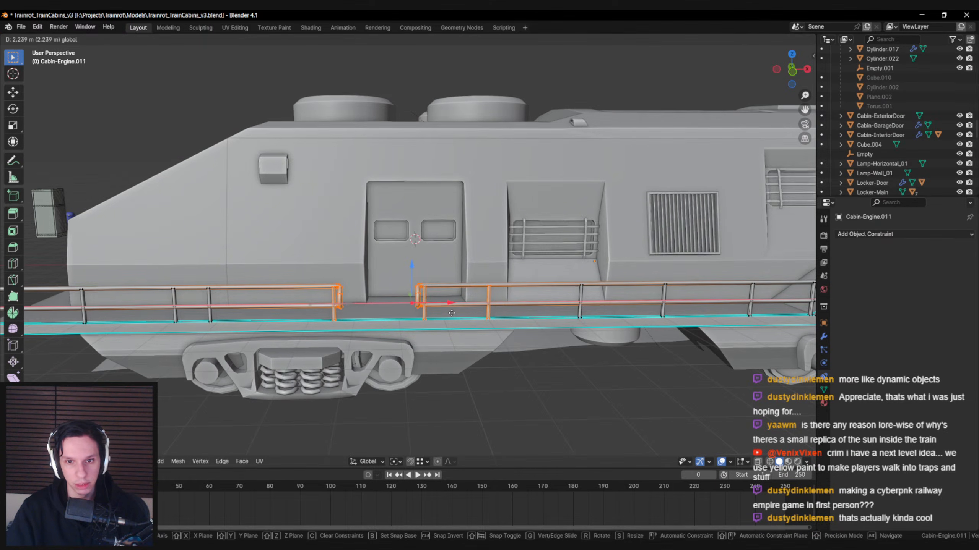
left_click(455, 313)
- Move the railing post ahead of the gap about 1.18 m along X to even the spacing, and finish editing the mesh
middle_click_drag(456, 313, 500, 310, "shift")
key("shift+z")
key("b")
left_click_drag(242, 278, 282, 332)
key("shift+z")
key("g")
key("x")
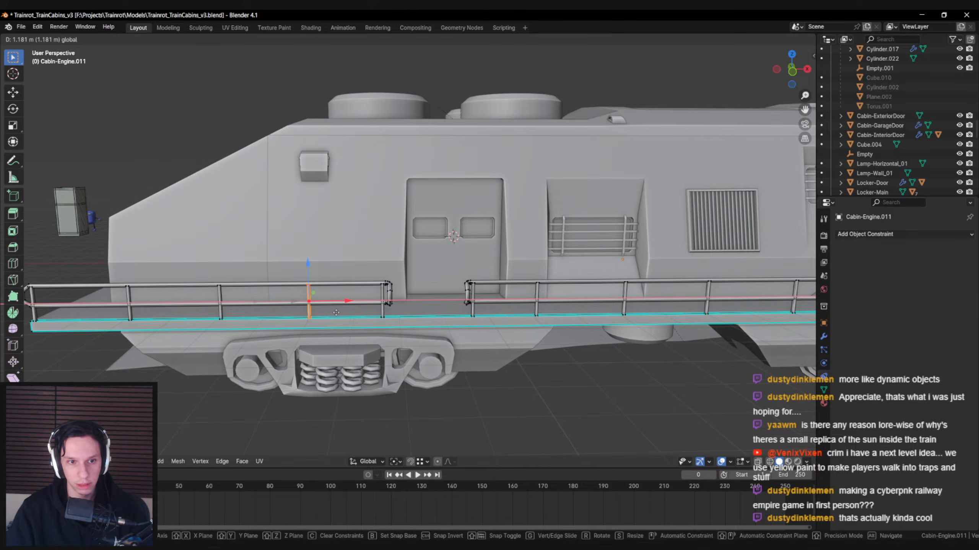
left_click(336, 313)
key("alt+a")
middle_click_drag(336, 313, 392, 299)
key("Tab")
key("alt+a")
- Check the complete railing mesh by selecting all of its geometry in edit mode
scroll(347, 343, "down", 5)
scroll(342, 370, "up", 3)
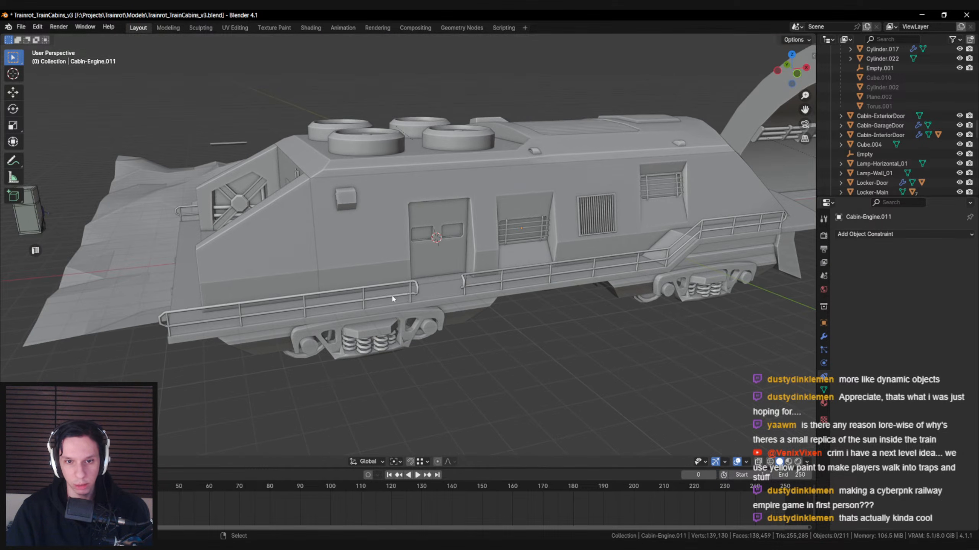
left_click(392, 288)
key("Tab")
key("a")
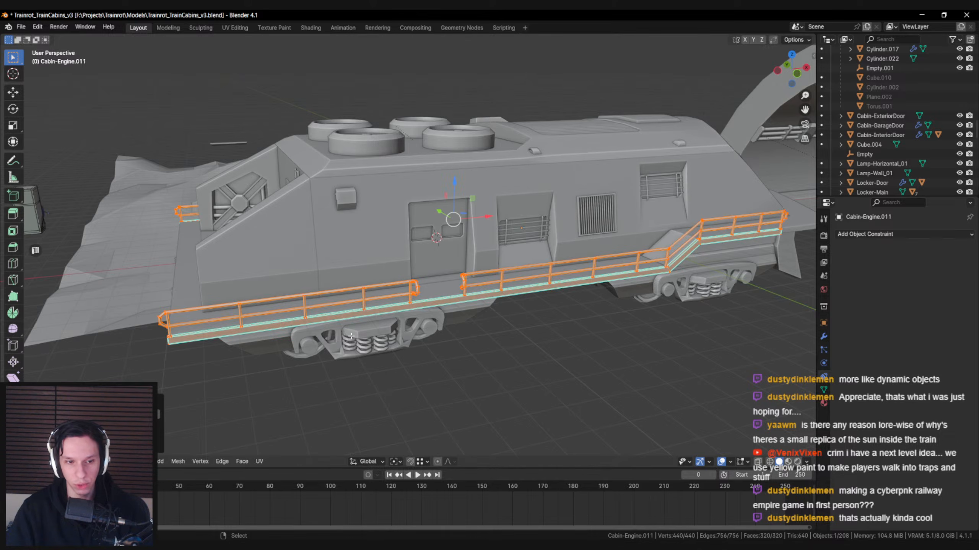
key("Tab")
- Select the Cabin-Engine body, save the Blender file and export the engine for Unreal Engine
left_click(400, 274)
scroll(399, 279, "down", 3)
key("ctrl+s")
key("n")
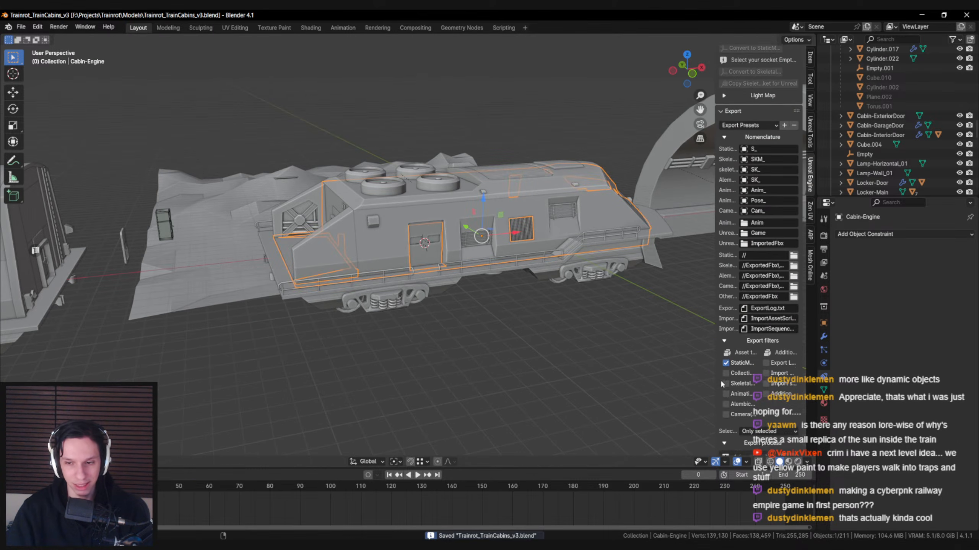
scroll(749, 386, "down", 5)
- Switch to Unreal Engine and reimport the S_Cabin-Engine static mesh
key("alt+Tab")
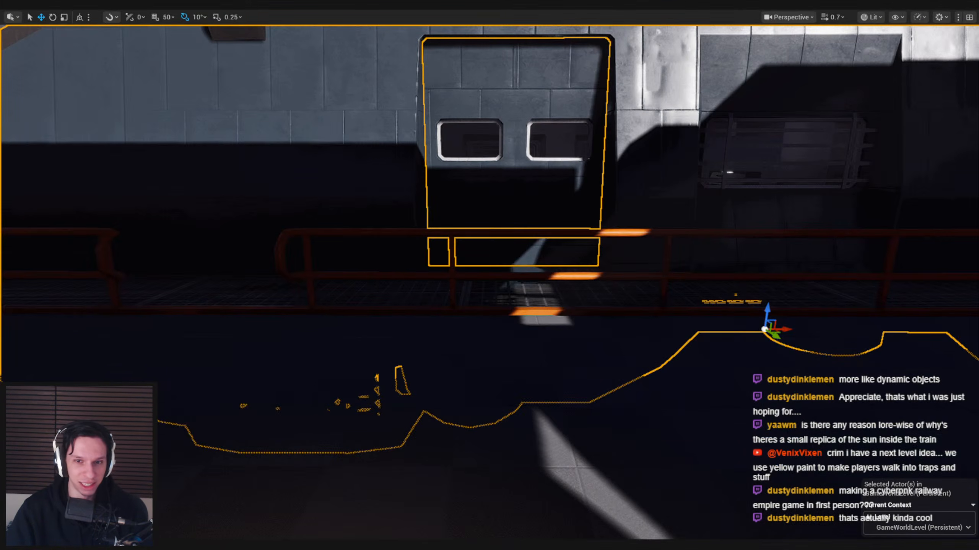
scroll(539, 405, "down", 1)
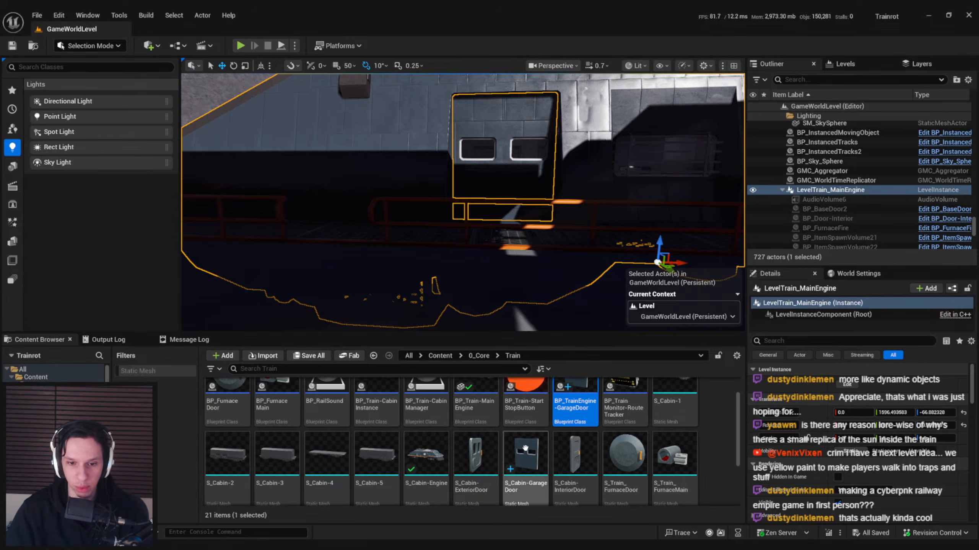
left_click(426, 455)
right_click(431, 455)
left_click(473, 153)
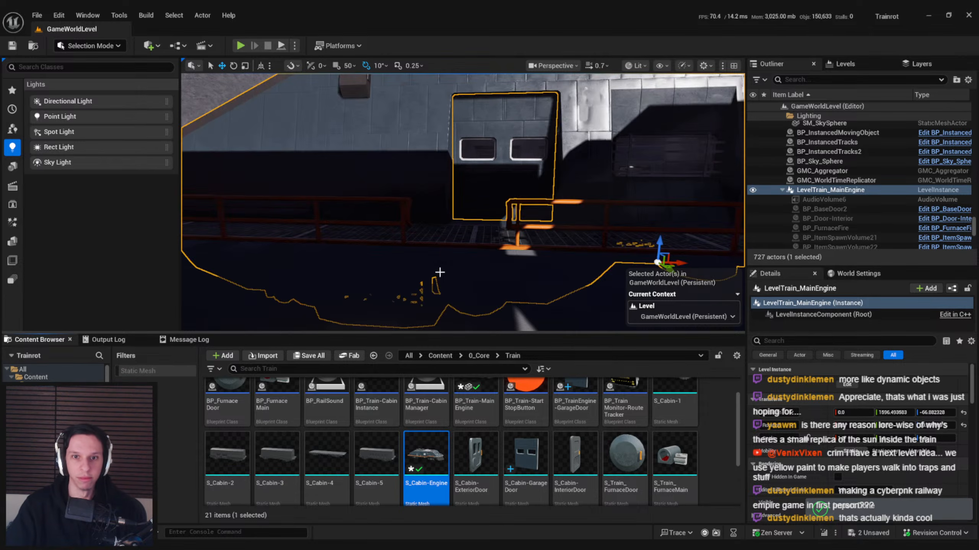
- Save all modified assets and start a fullscreen play test inside the train near the garage door
right_click_drag(440, 273, 447, 204)
key("g")
key("w")
key("s")
key("w")
key("s")
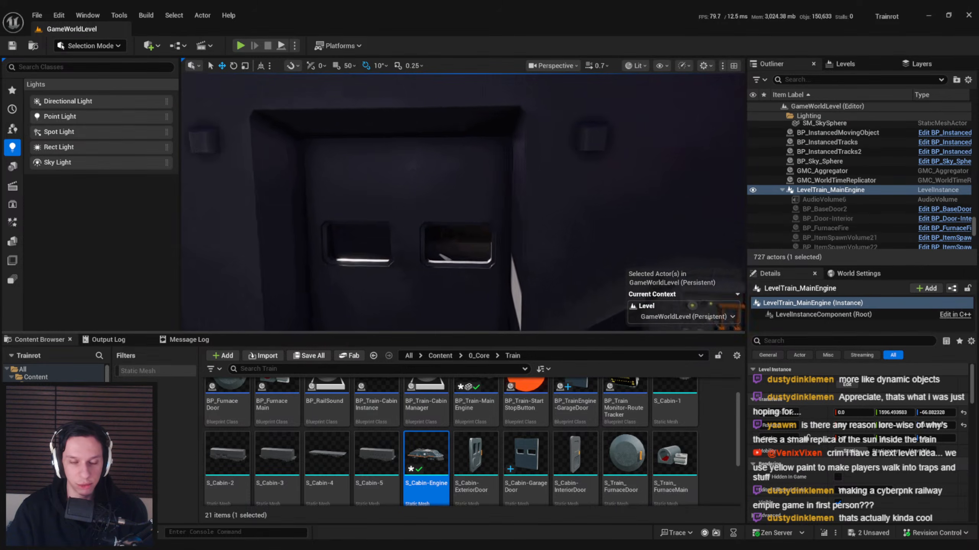
right_click_drag(466, 248, 370, 247)
key("ctrl+shift+s")
key("alt+p")
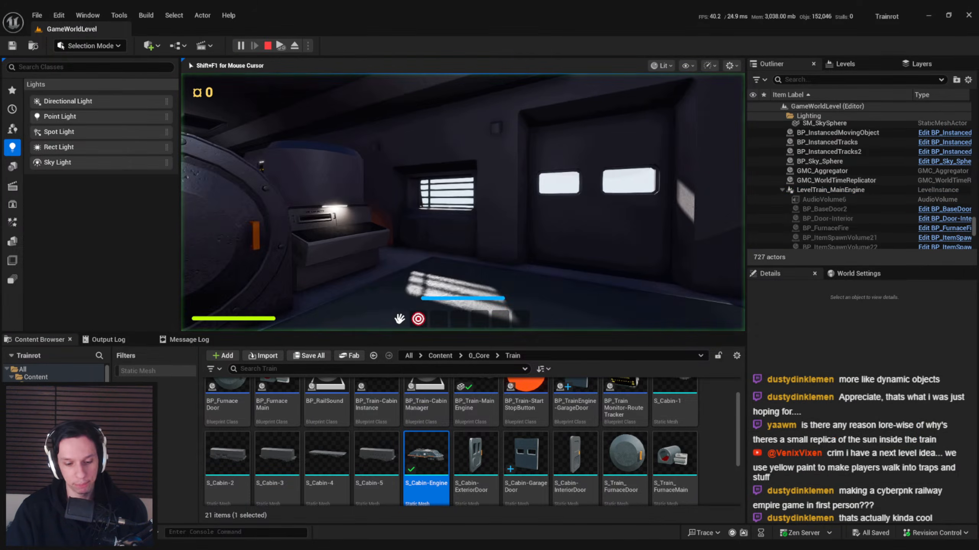
key("F11")
- Grab a black sphere inside the train and place it against the closed garage door
key("w")
key("w")
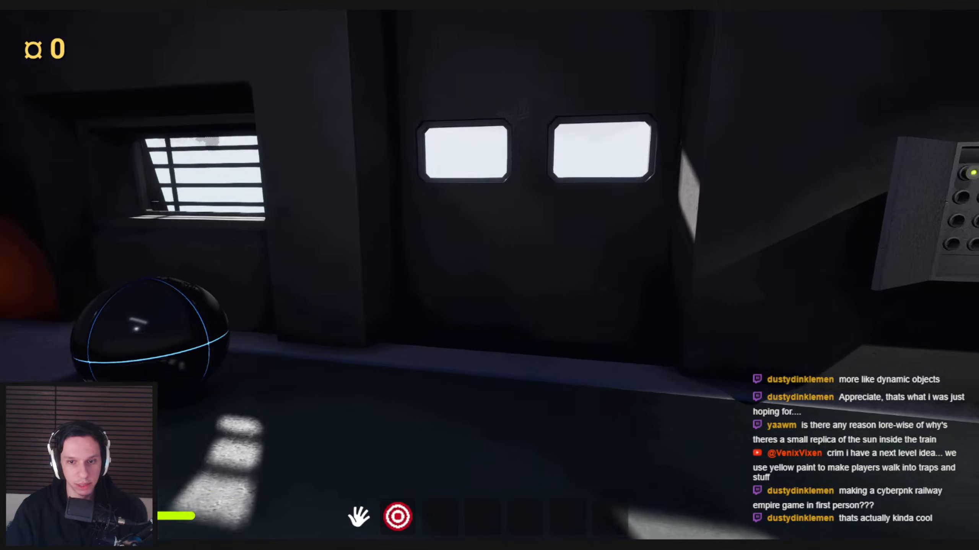
left_click(490, 276)
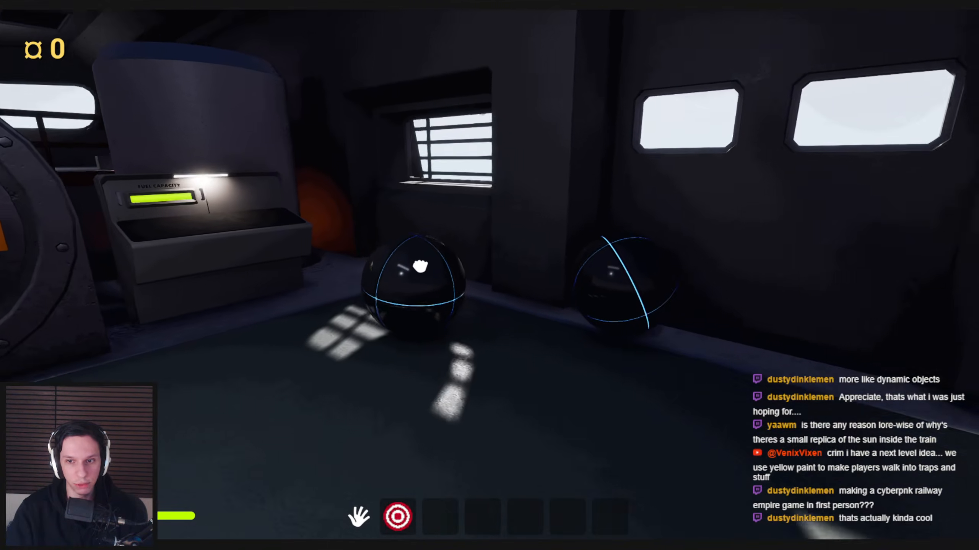
- Fetch the fire extinguisher from the raised front platform and carry it back past the boiler
key("shift+w")
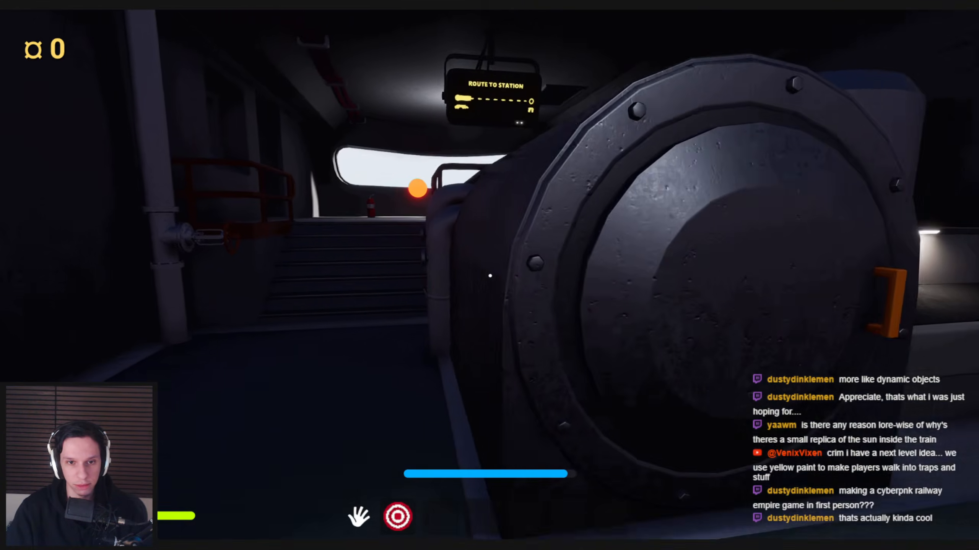
key("shift+w")
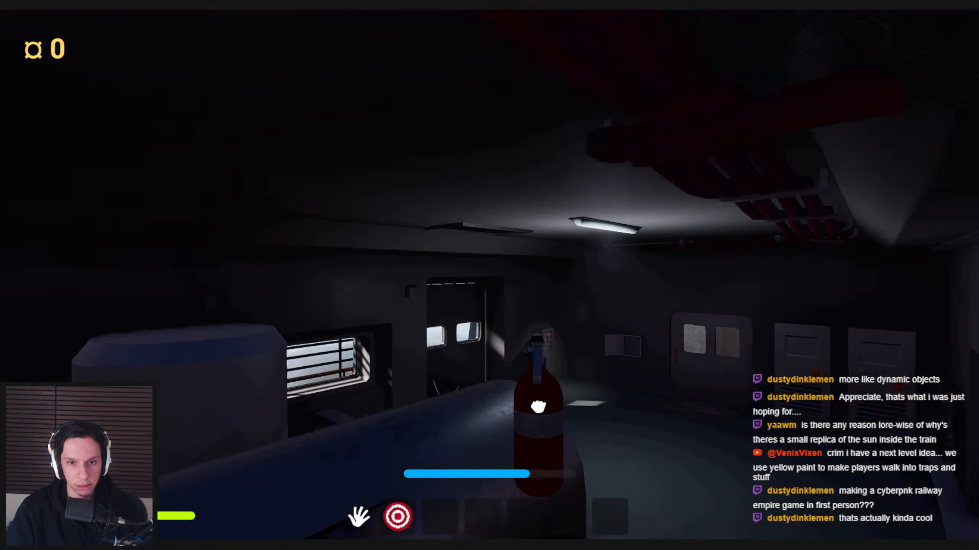
key("w")
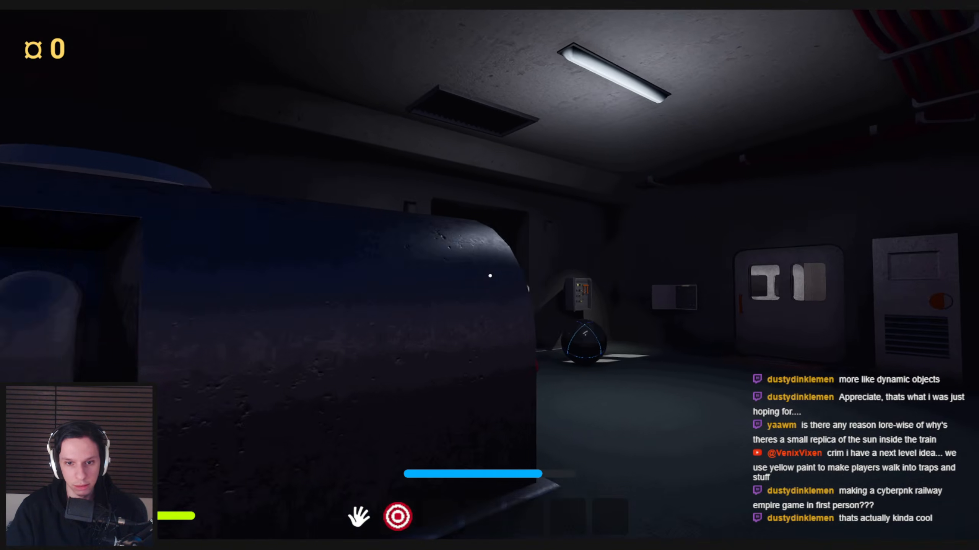
key("shift+w")
mouse_move(489, 275)
left_mouse_down()
mouse_move(410, 369)
mouse_move(334, 319)
mouse_move(463, 282)
mouse_move(268, 316)
mouse_move(490, 275)
left_mouse_up()
key("shift+w")
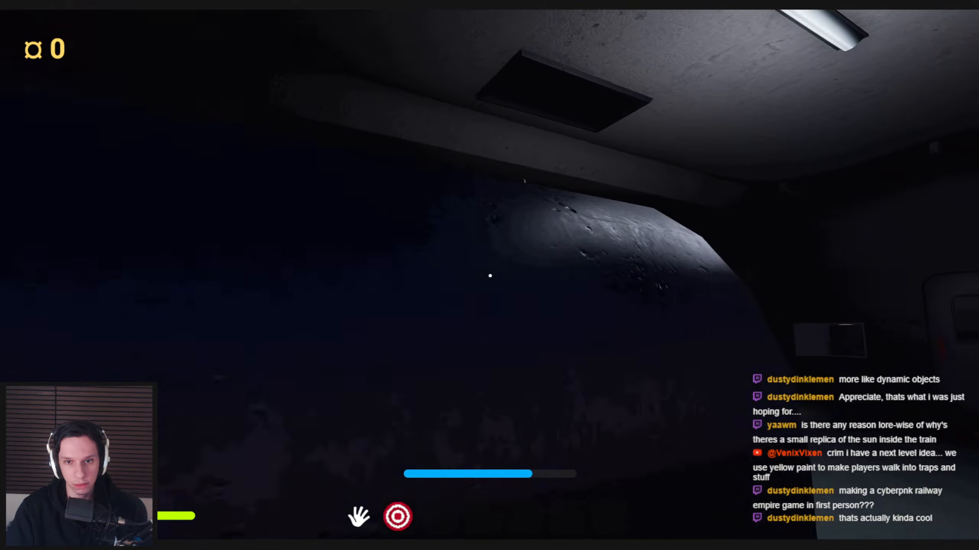
key("shift+w")
- Gather the second black sphere, the white cube and the fire extinguisher at the foot of the garage door
key("s")
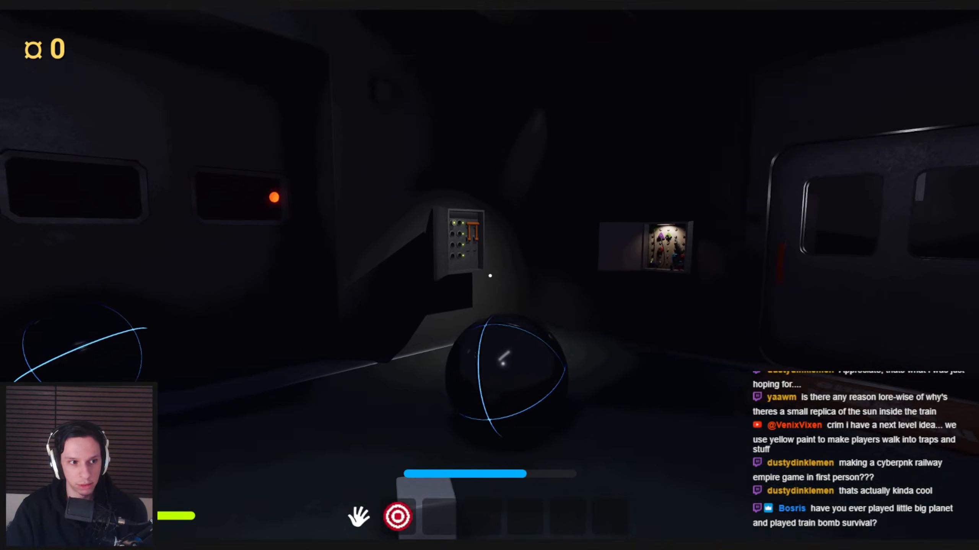
left_click_drag(584, 325, 477, 356)
key("s")
key("w")
key("s")
key("w")
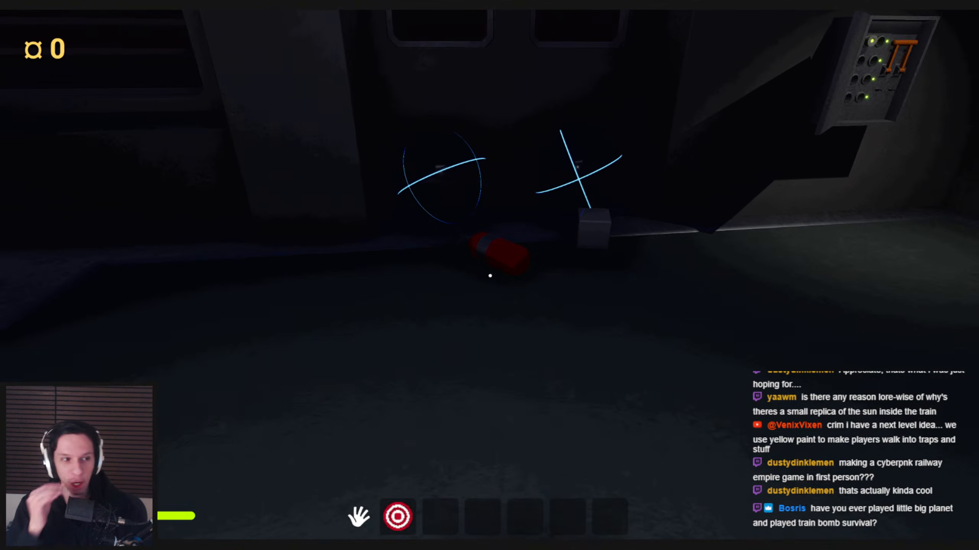
- Back away from the garage door and check the route display above the boiler
key("s")
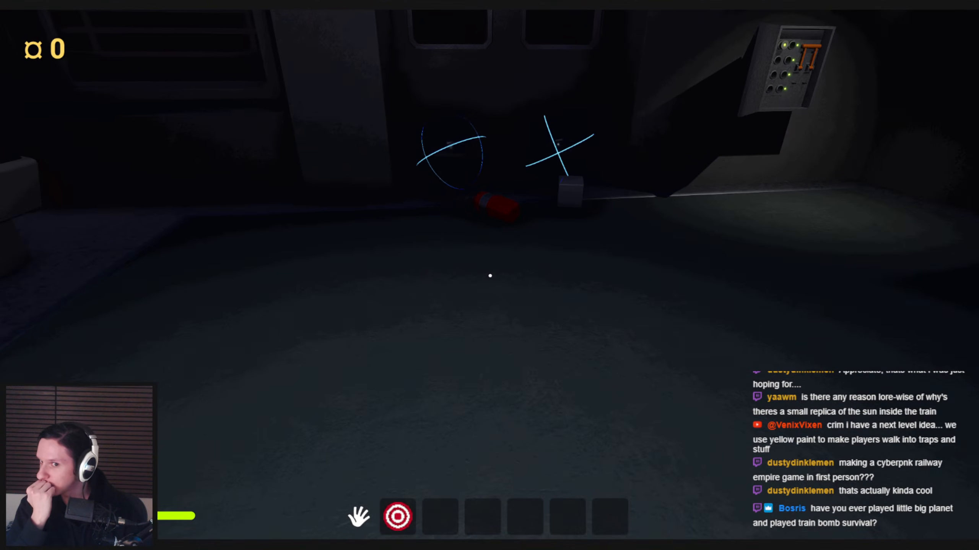
key("s")
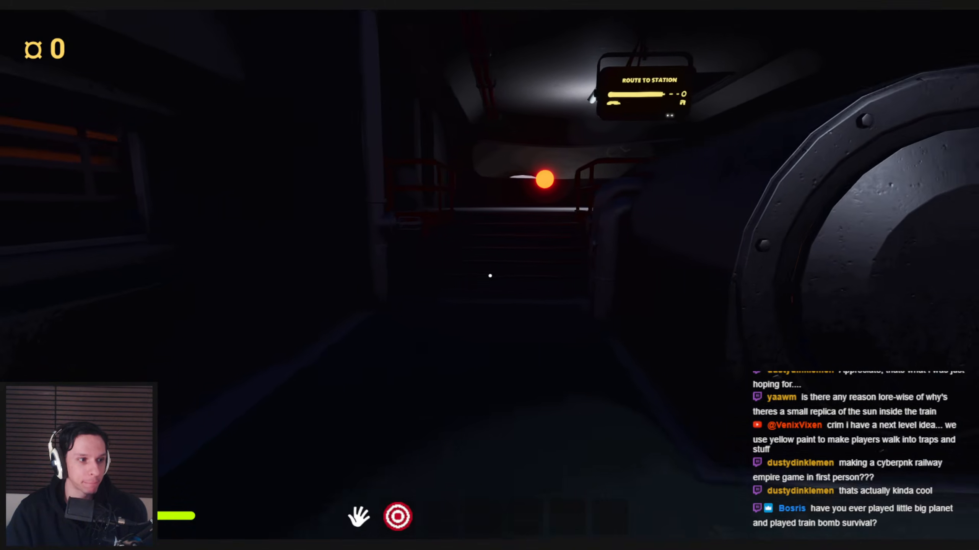
key("d")
key("s")
key("a")
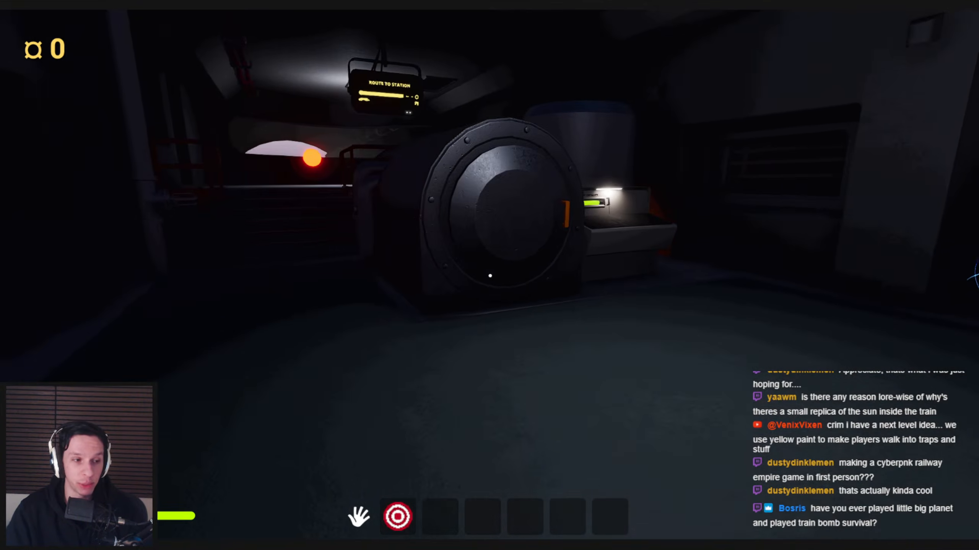
- Walk to the lit pegboard cabinet beside door 1 and plug the green cable into the green diamond socket
key("w")
key("w")
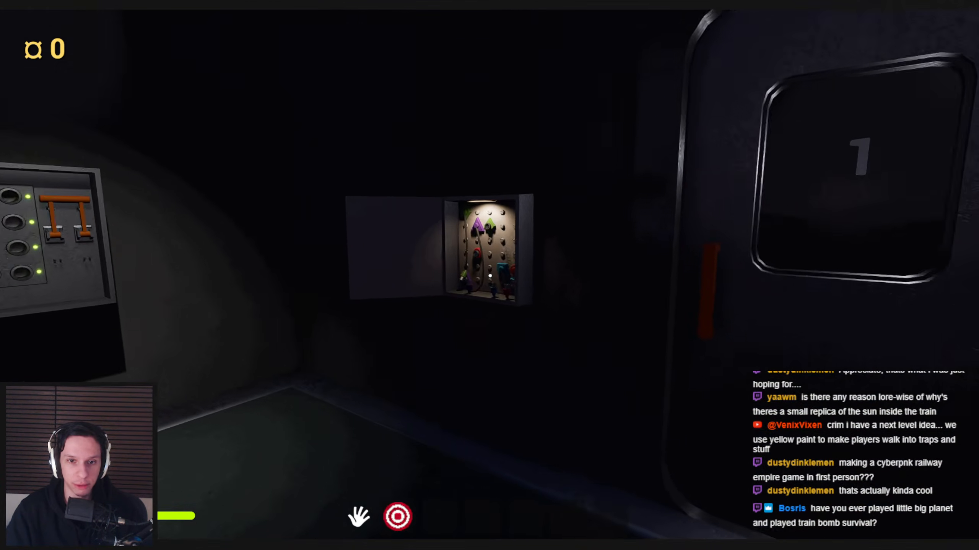
left_click_drag(490, 276, 476, 430)
key("w")
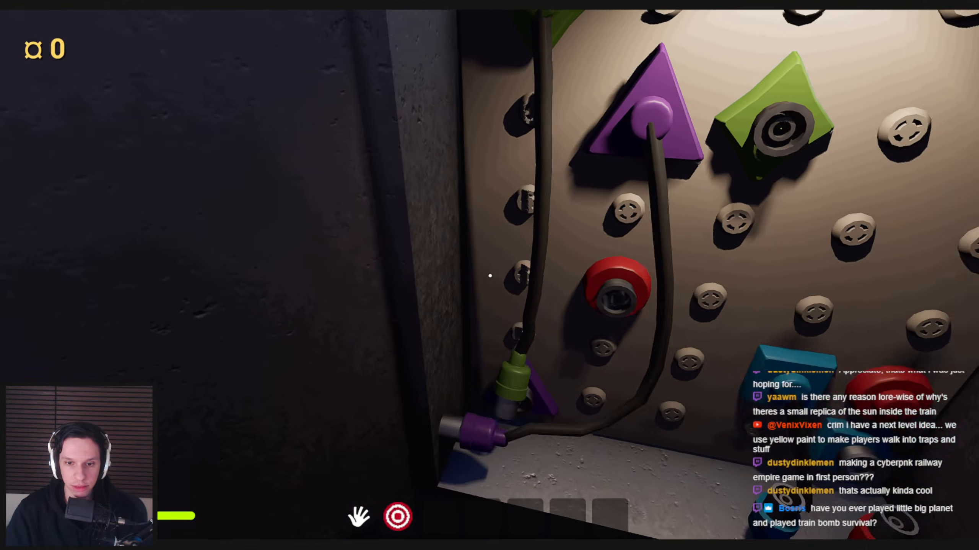
key("s")
left_click_drag(489, 276, 566, 218)
- Pull the blue cable's plug toward the blue square socket at the lower corner of the pegboard
key("w")
key("s")
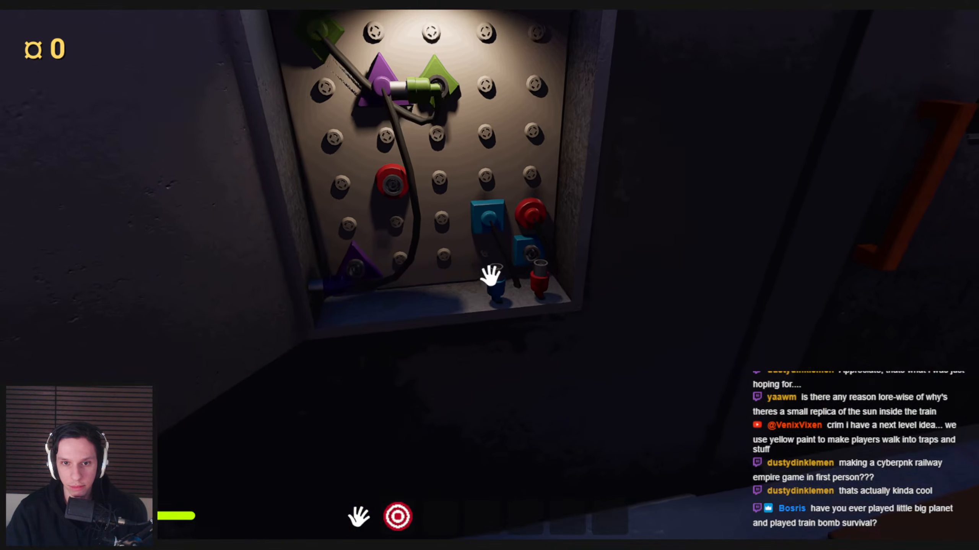
key("w")
mouse_move(491, 277)
left_mouse_down()
mouse_move(469, 396)
mouse_move(535, 397)
mouse_move(506, 381)
mouse_move(489, 276)
left_mouse_up()
key("s")
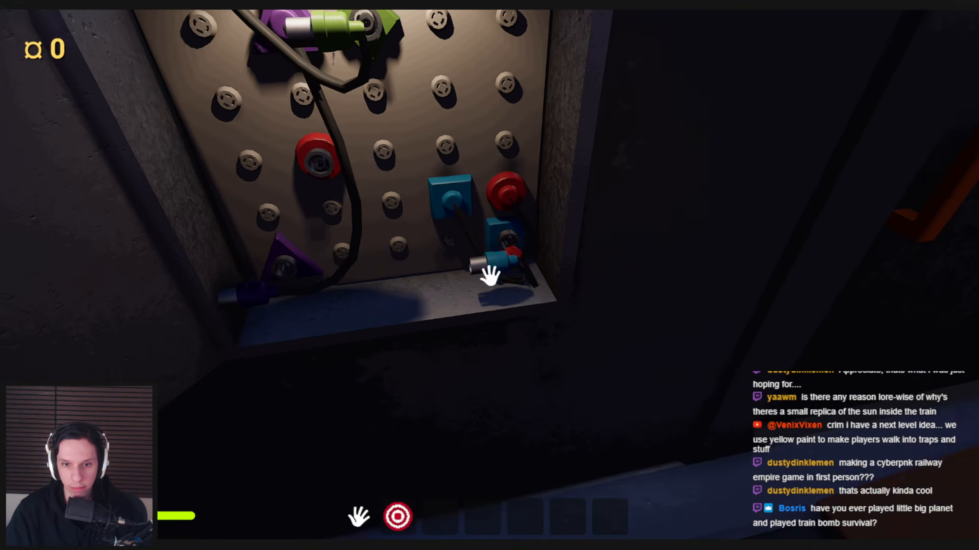
key("s")
left_click_drag(412, 253, 444, 315)
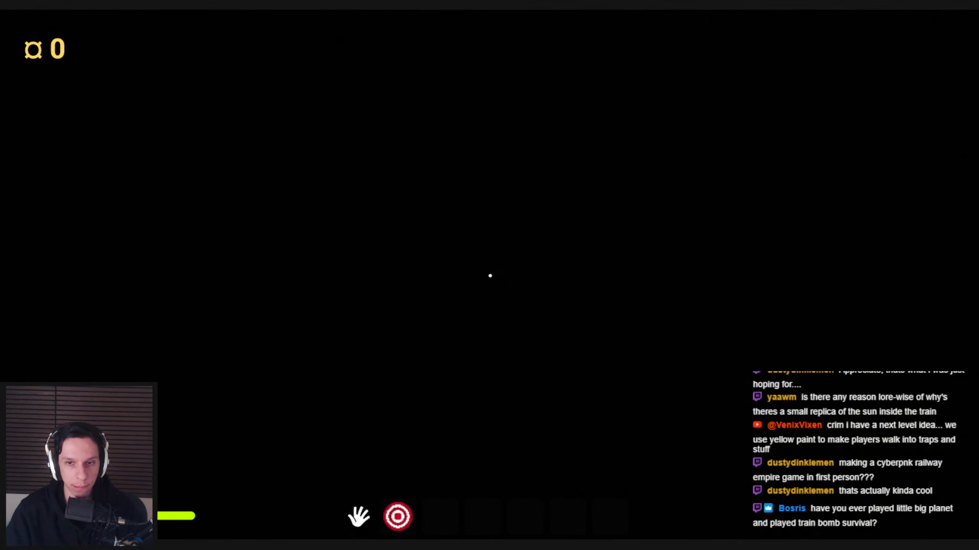
- Step back into the cabin and inspect the opened garage doorway and the objects lying beside it
key("s")
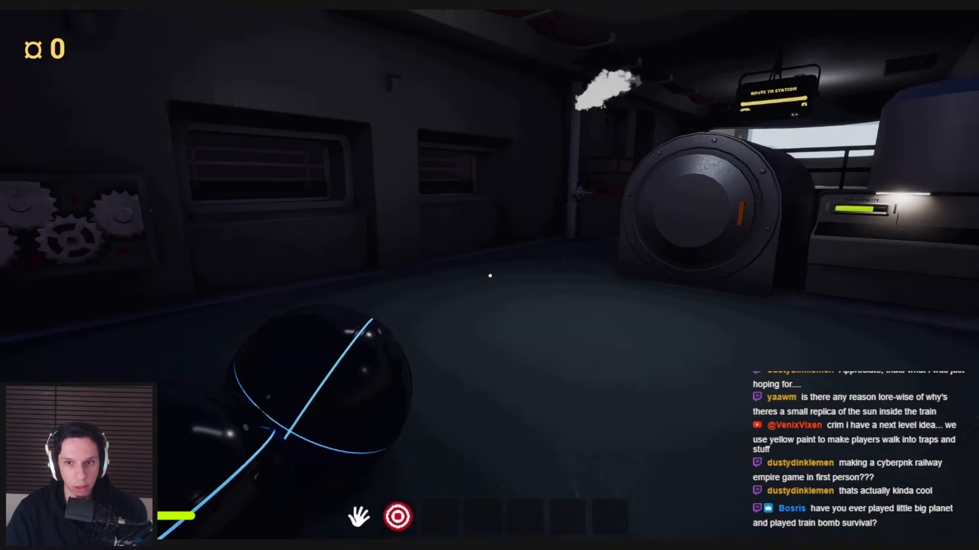
key("s")
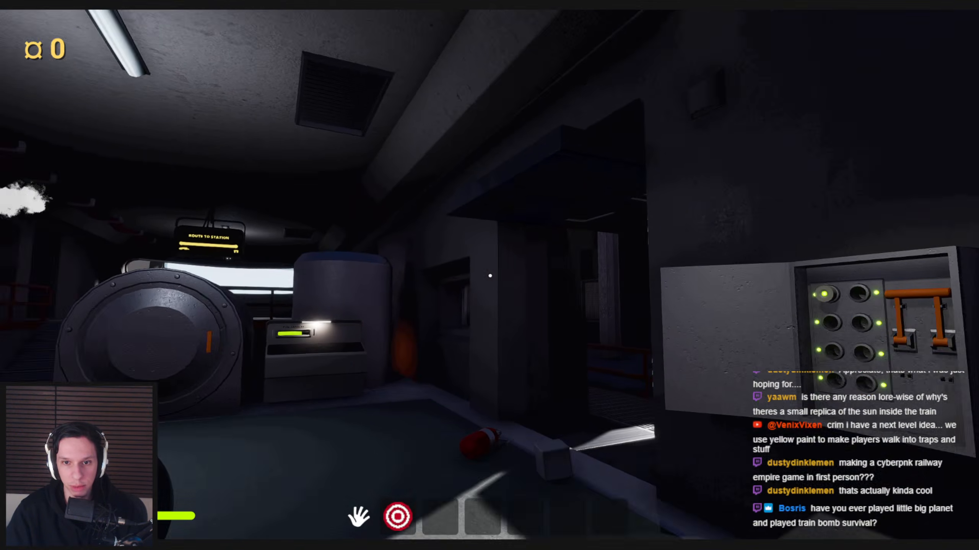
key("s")
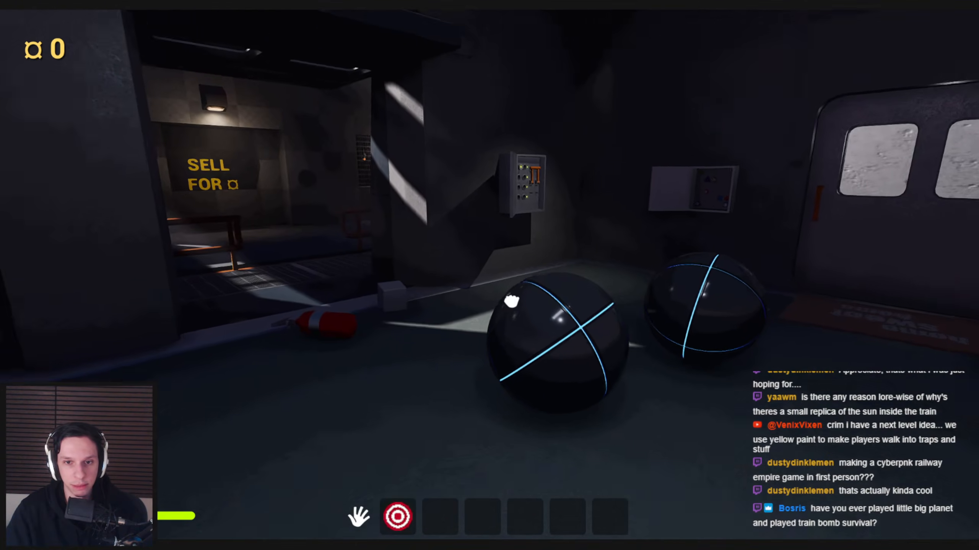
- Carry the nearer black sphere from the cabin into the SELL FOR alcove, release it and return for the second
left_click(511, 301)
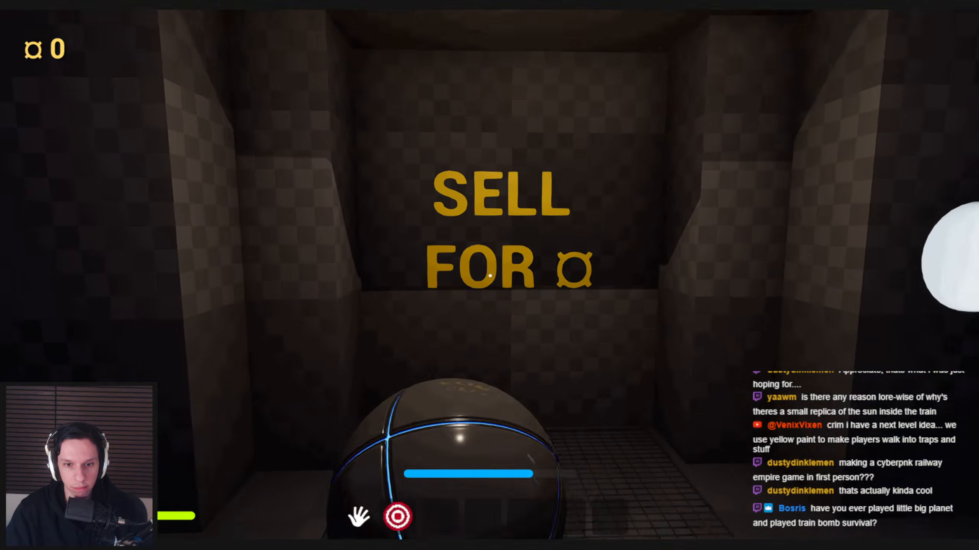
left_click(490, 276)
key("s")
key("s")
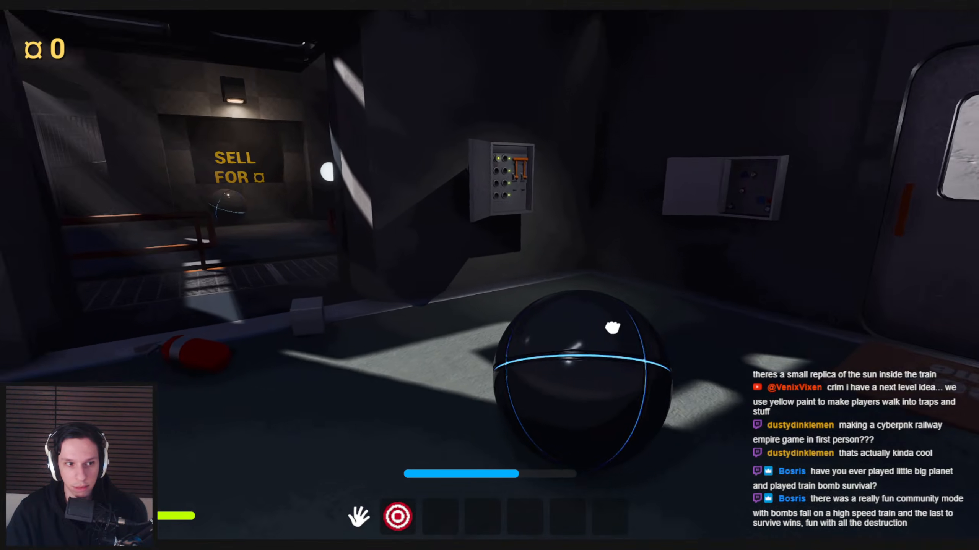
- Carry the second black sphere into the SELL FOR alcove beside the first and walk back to the cabin
left_click(613, 328)
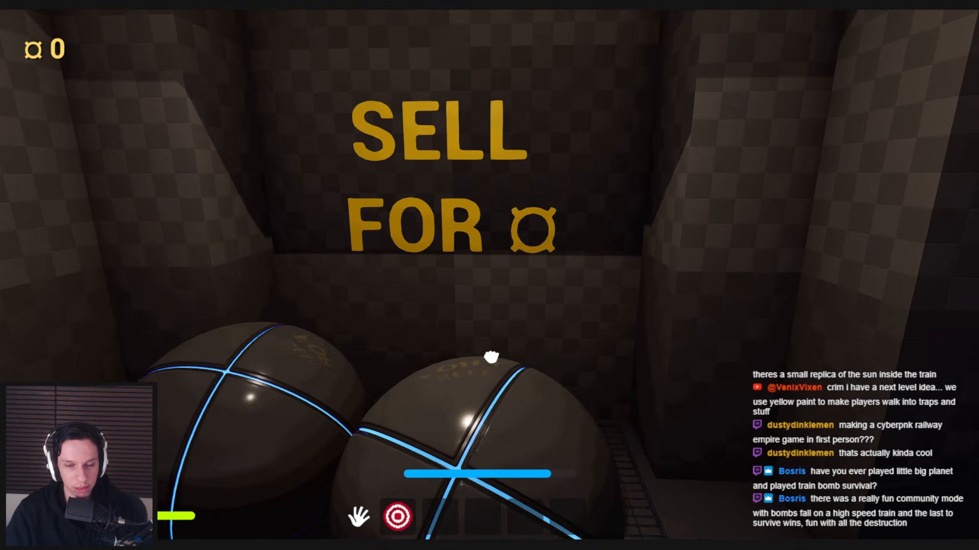
left_click(490, 357)
key("s")
key("w")
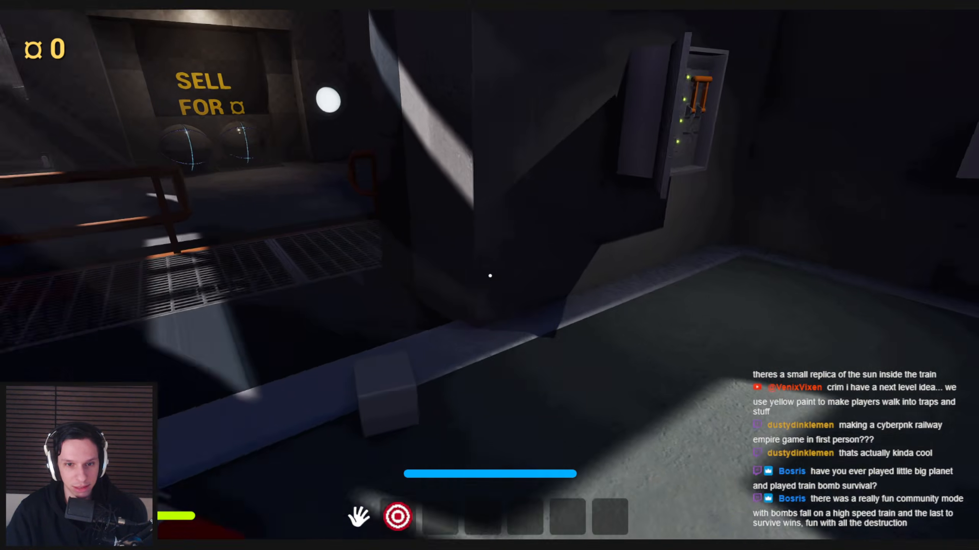
- Move the white cube and the fire extinguisher into the SELL FOR alcove and sell everything with the white ball button
left_click(496, 278)
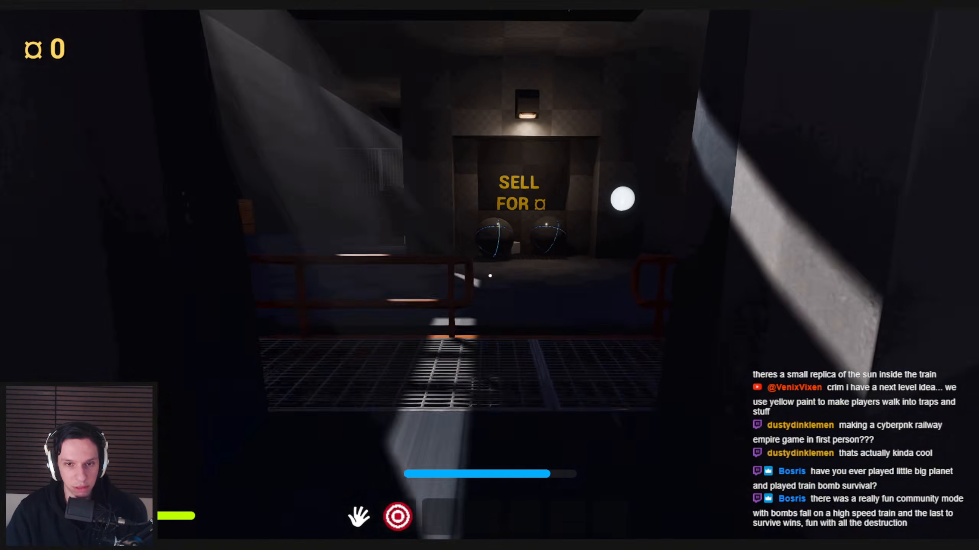
left_click(492, 275)
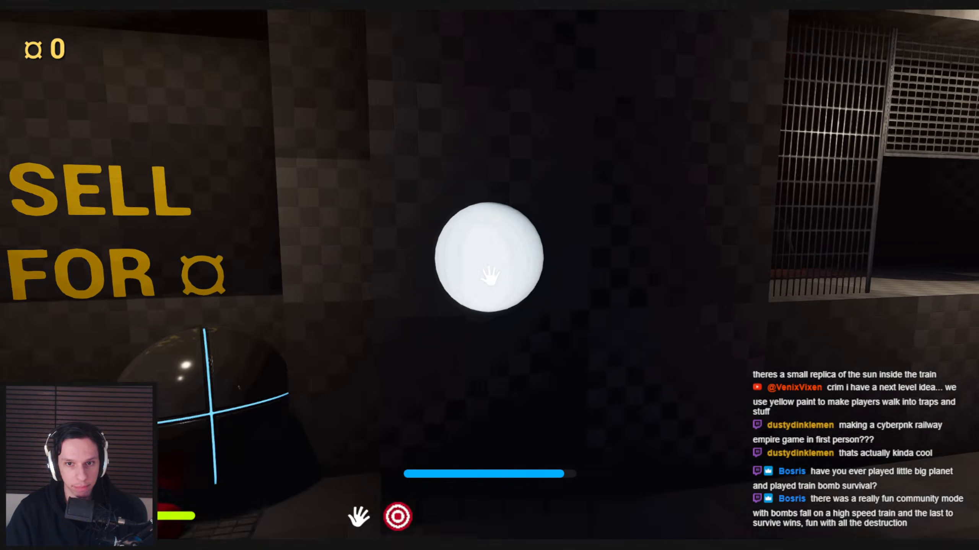
key("w")
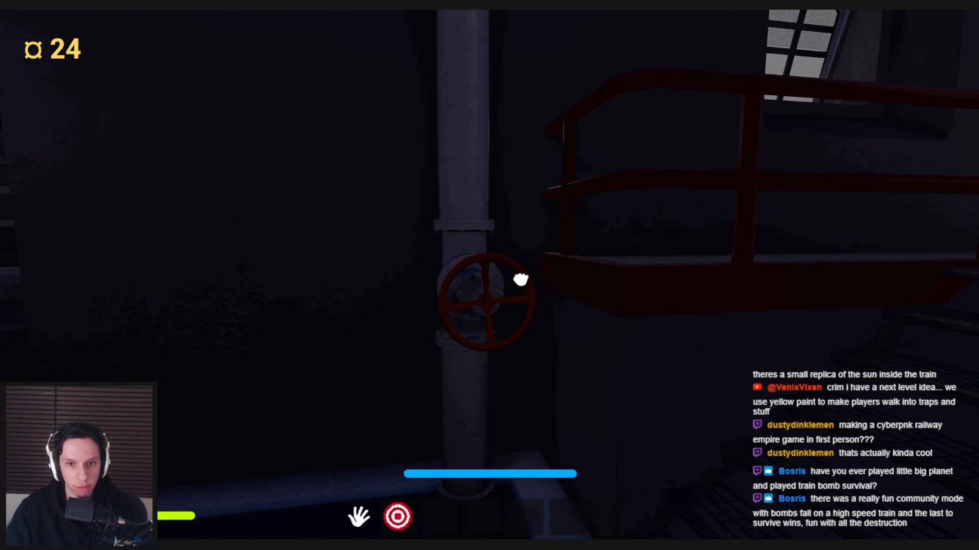
- Walk around the cabin and examine the open garage doorway, the switch cabinet and the pegboard cabinet
key("w")
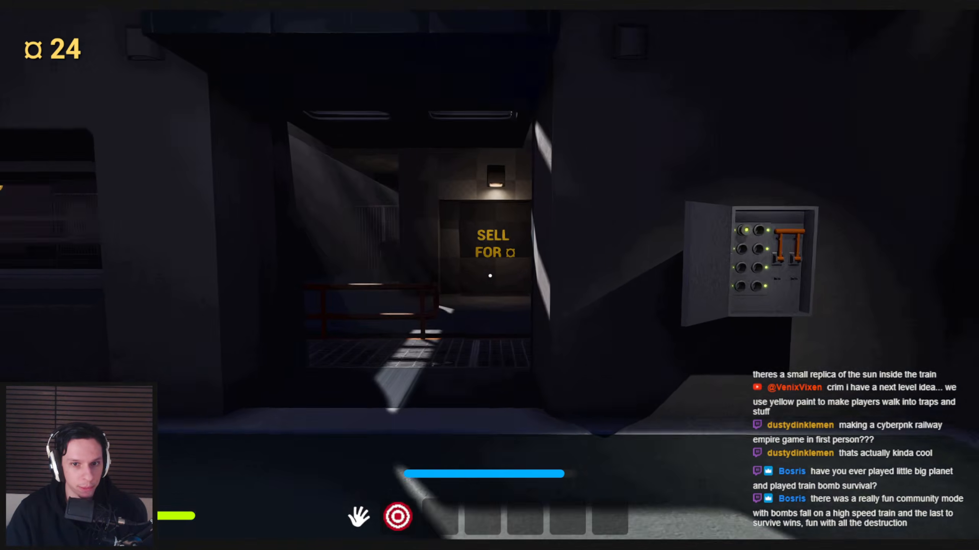
key("w")
key("w")
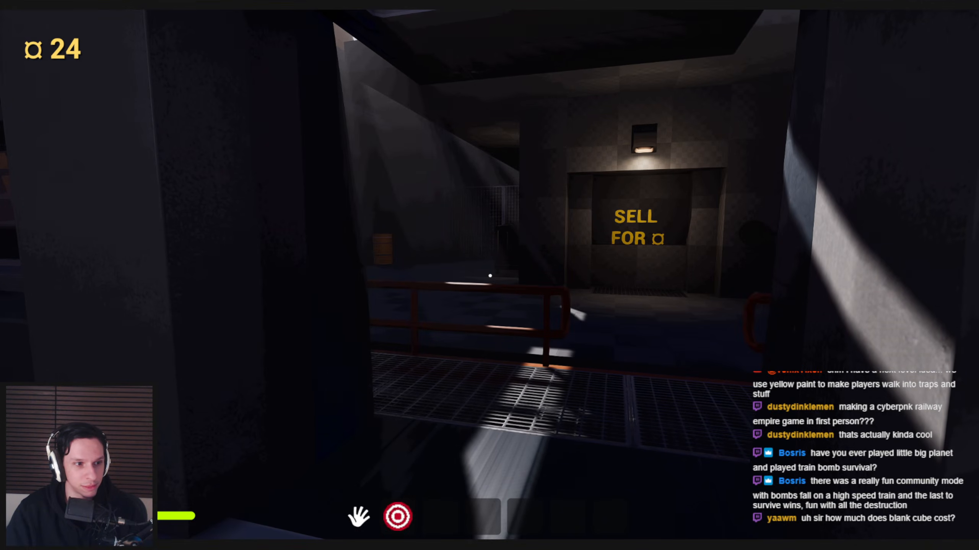
key("a")
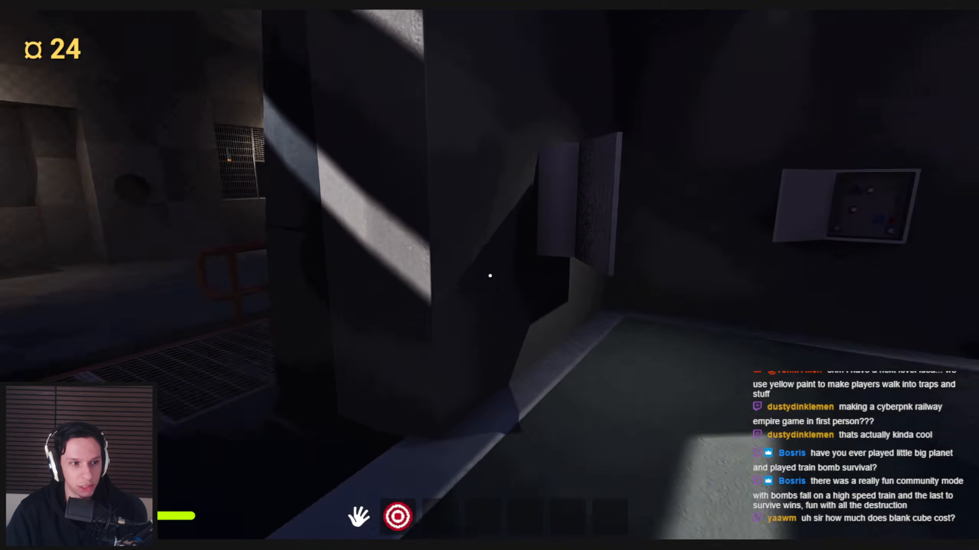
key("d")
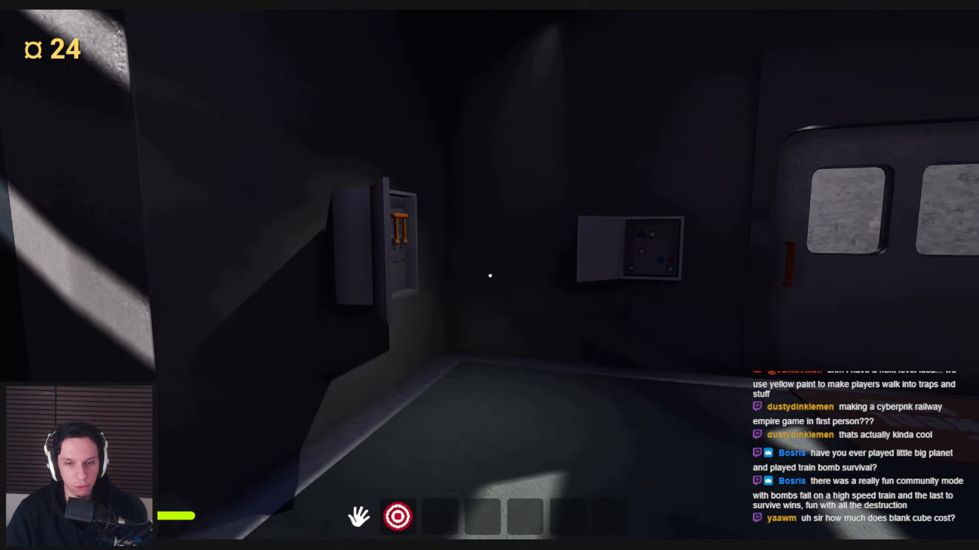
key("w")
key("w")
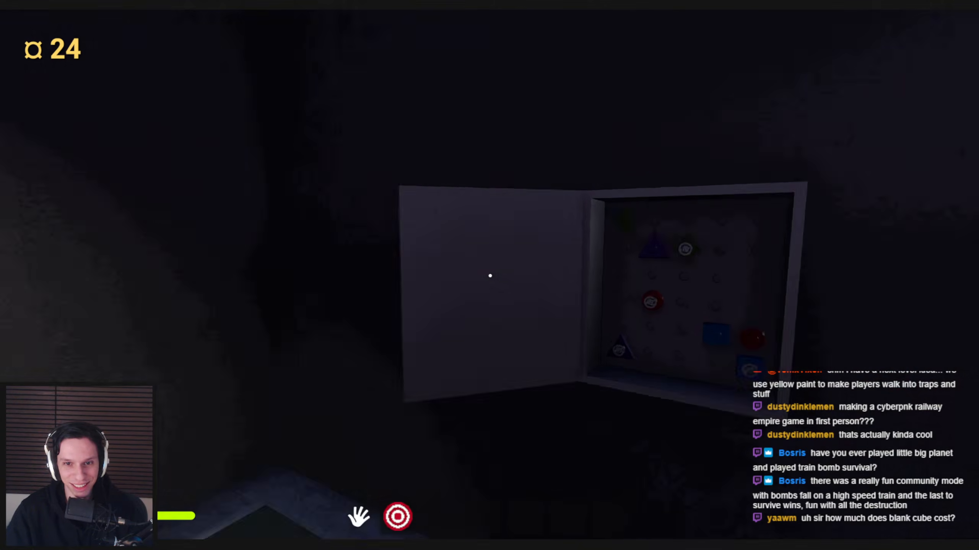
- Run out to the platform below the golden letter sign, lift the ring-shaped object off the floor and release it
key("shift")
key("w")
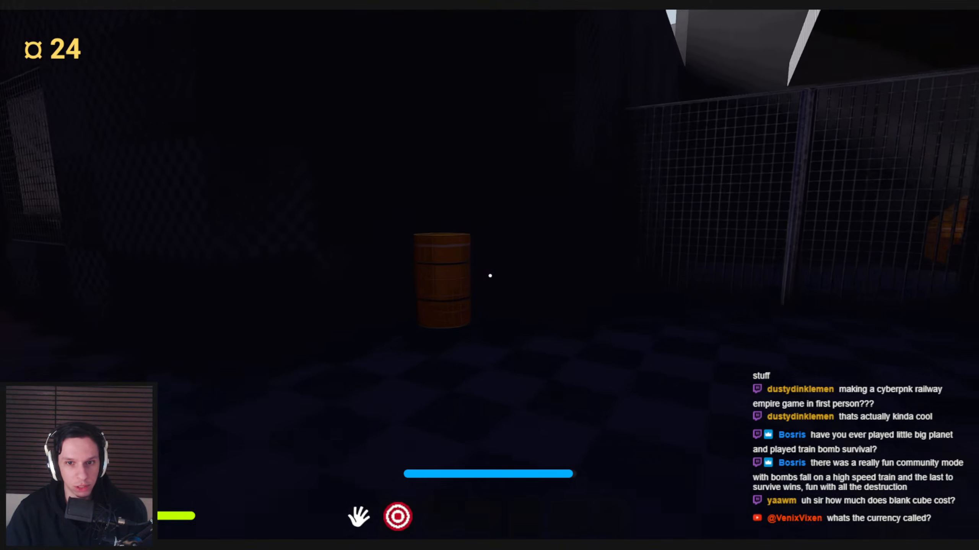
key("w")
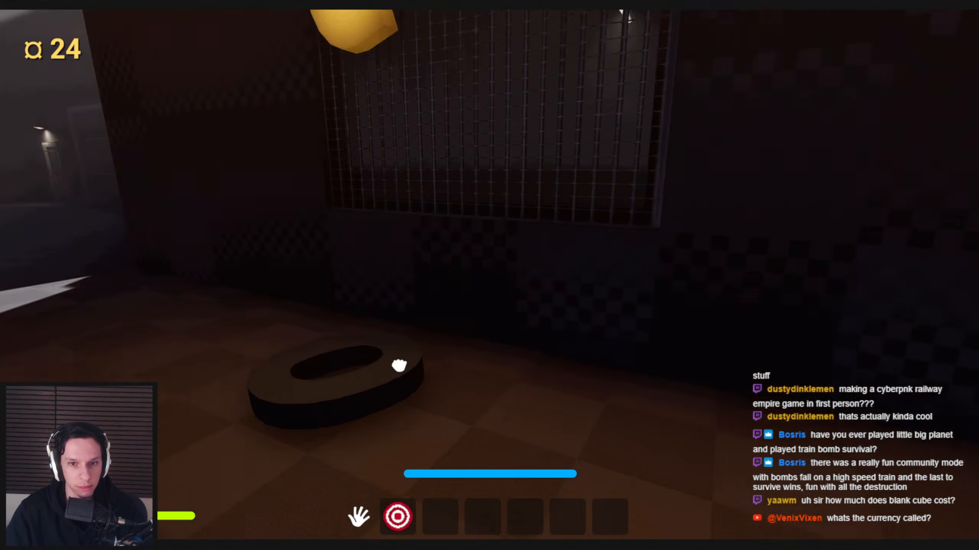
left_click_drag(490, 276, 526, 349)
left_click_drag(486, 303, 482, 391)
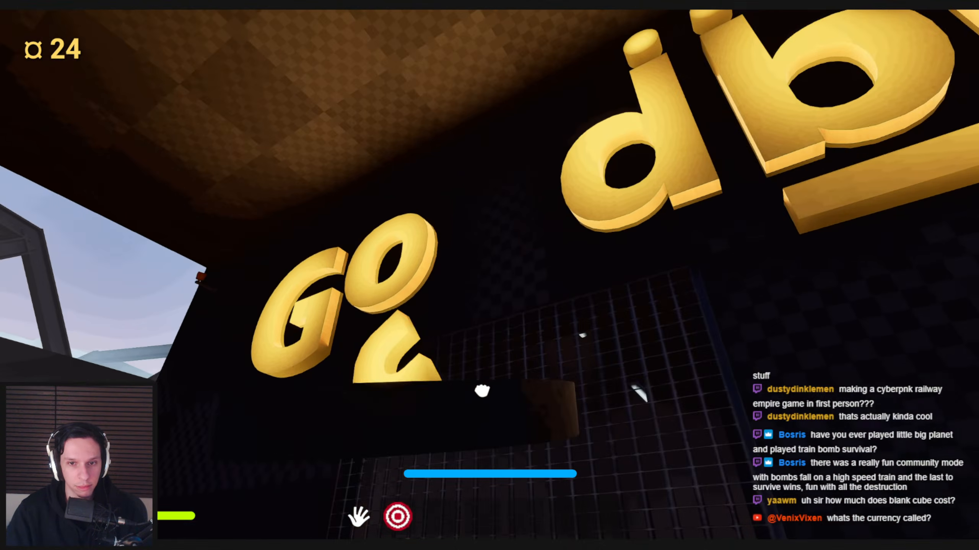
mouse_move(481, 286)
left_mouse_down()
mouse_move(460, 317)
mouse_move(472, 226)
mouse_move(448, 252)
mouse_move(465, 232)
mouse_move(480, 247)
mouse_move(454, 135)
mouse_move(468, 88)
mouse_move(455, 81)
mouse_move(482, 106)
mouse_move(490, 276)
left_mouse_up()
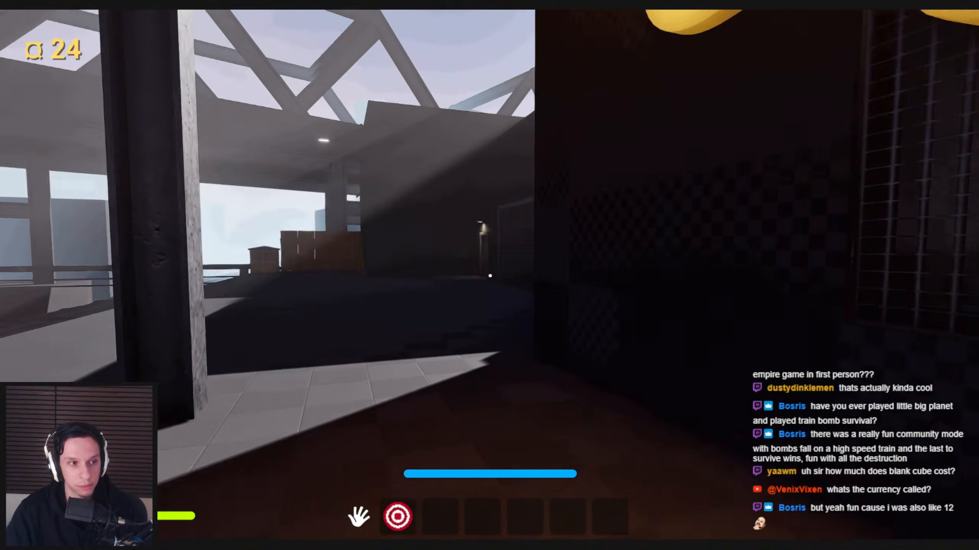
- Run away from the golden sign and explore the shadowed alleys and fenced areas behind the station building
key("shift+w")
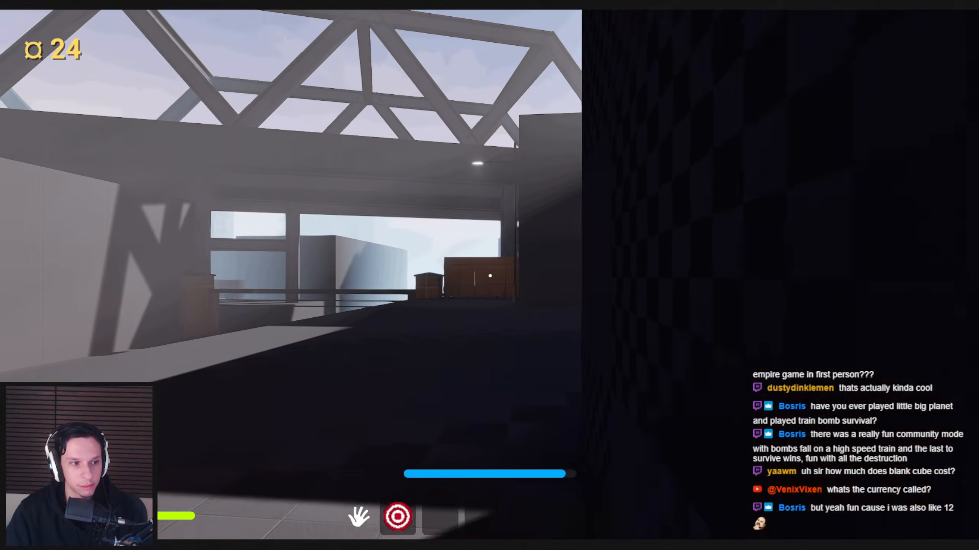
key("shift+w")
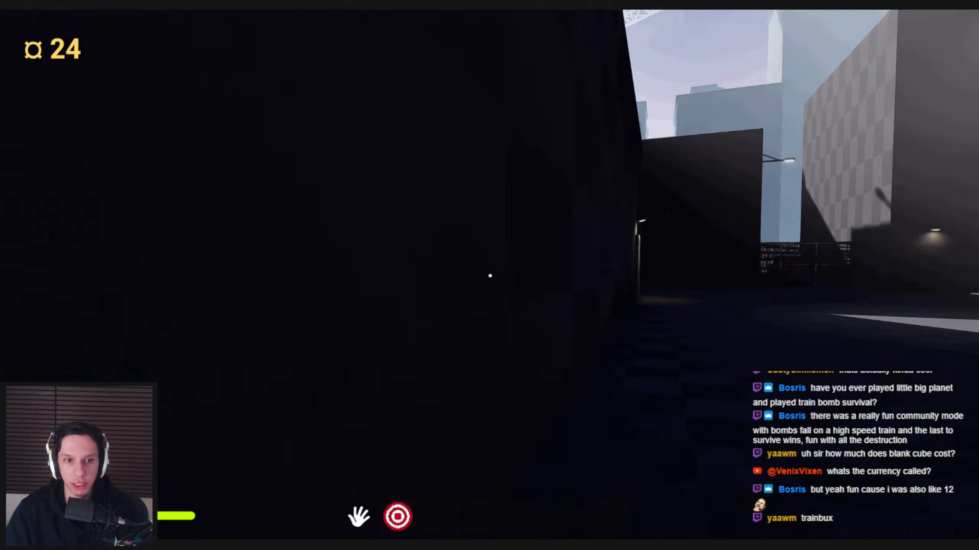
key("shift+w")
key("shift+w")
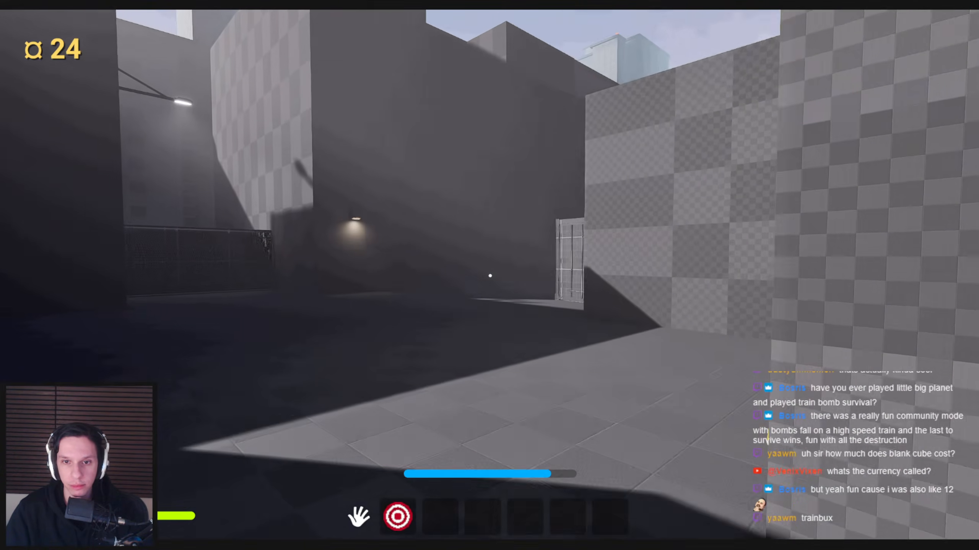
key("shift+w")
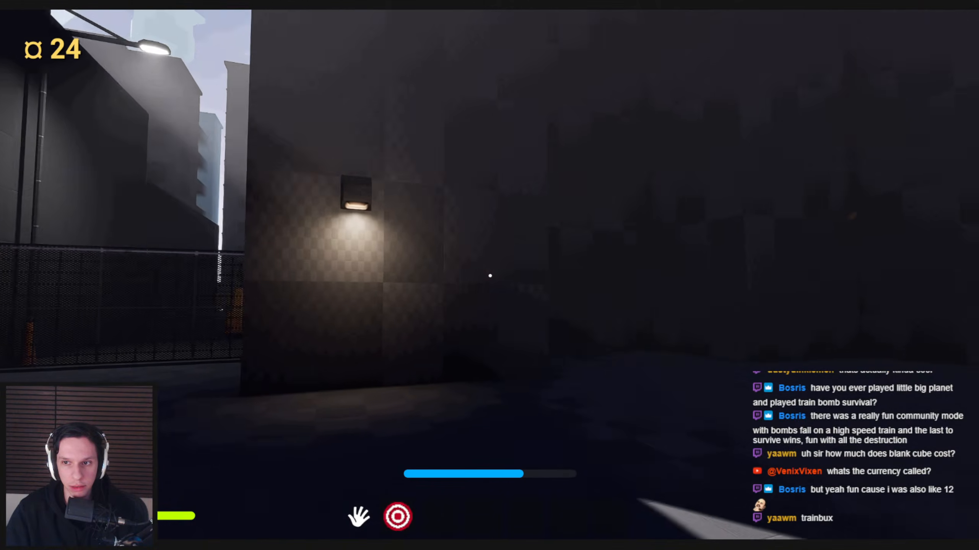
key("shift+w")
key("shift+w")
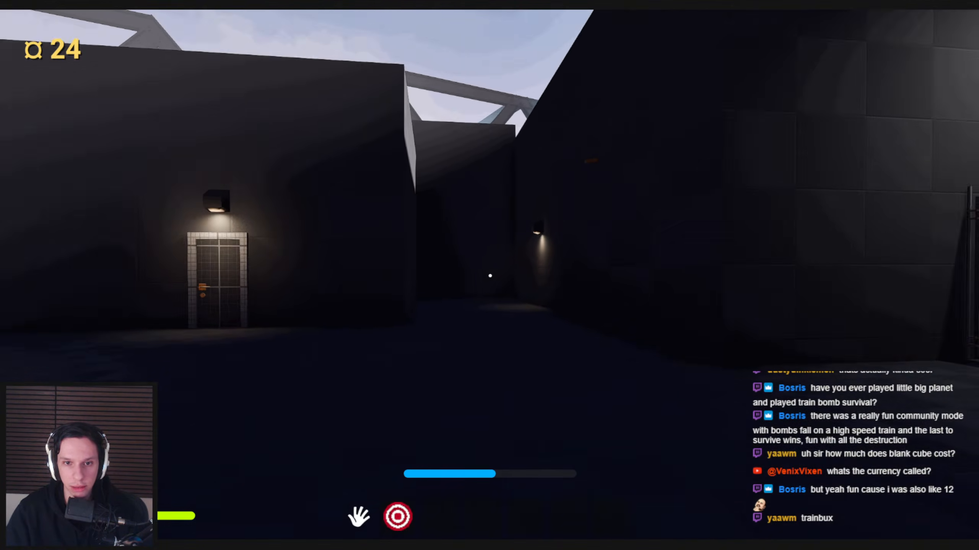
- Run past the orange van along the platform back into the train engine and end the play-test
key("shift+w")
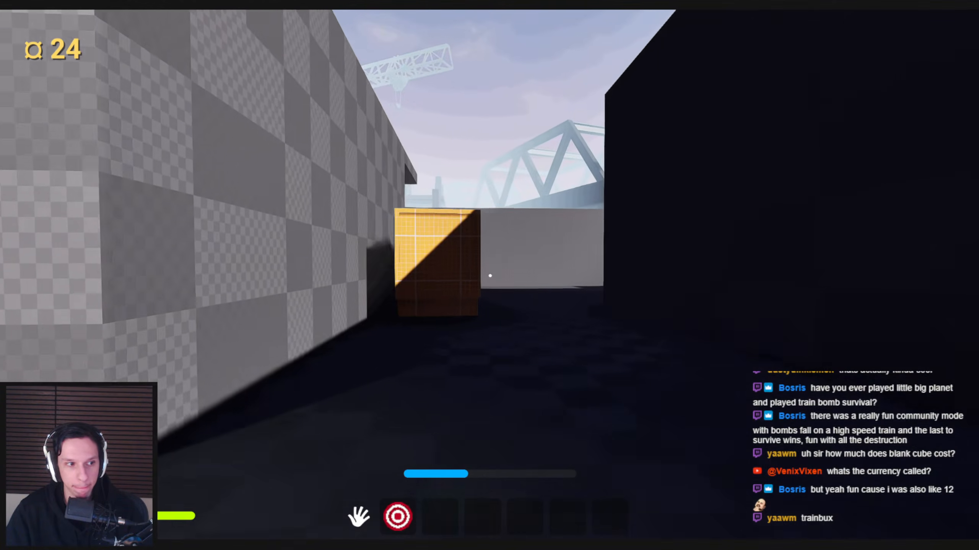
key("shift+w")
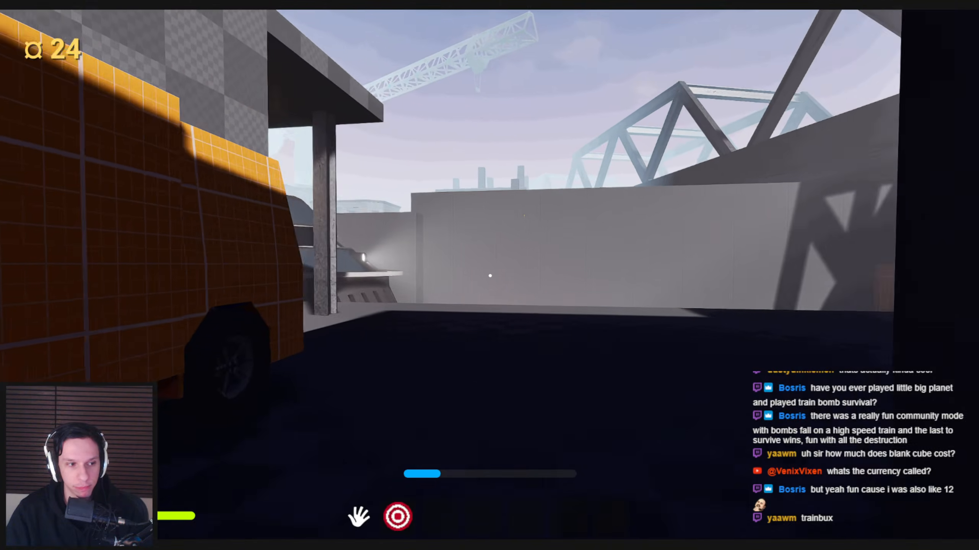
key("shift+w")
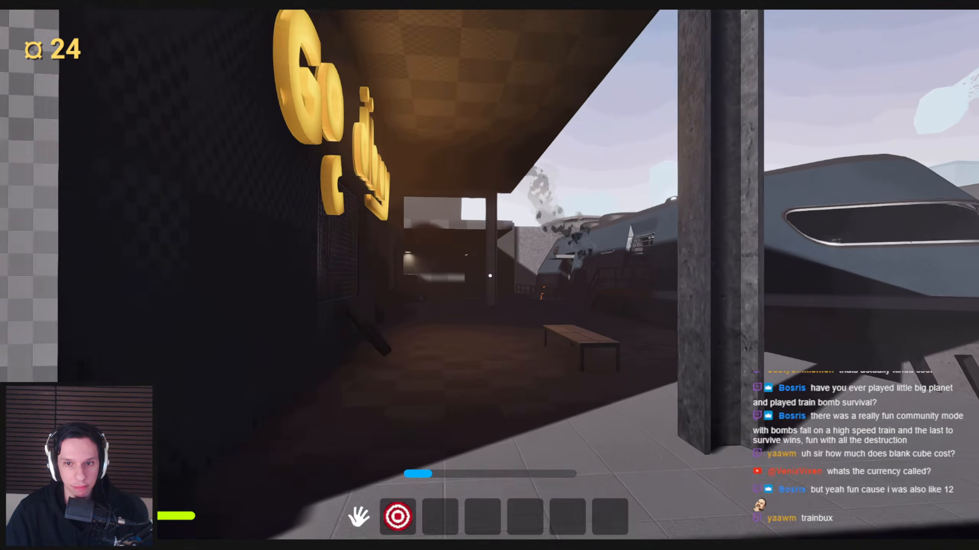
key("shift+w")
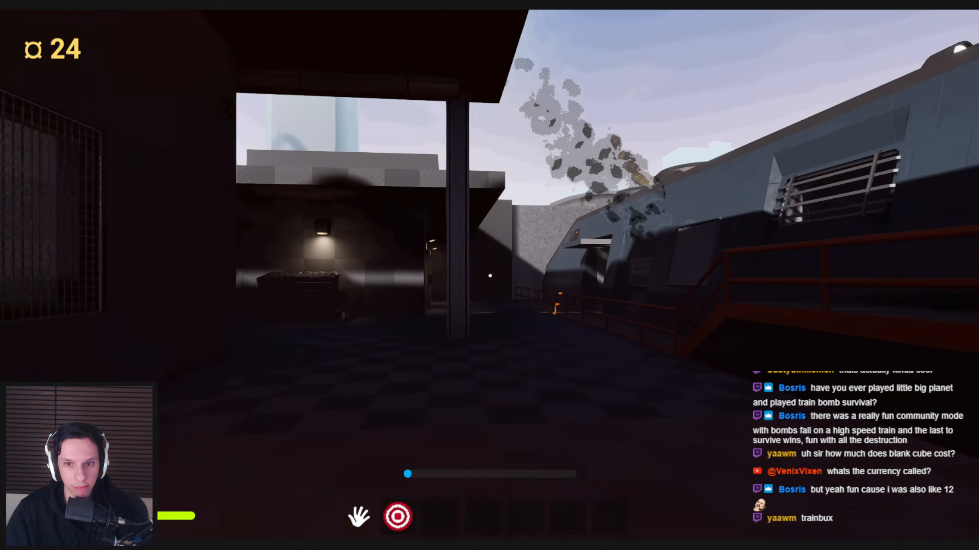
key("w")
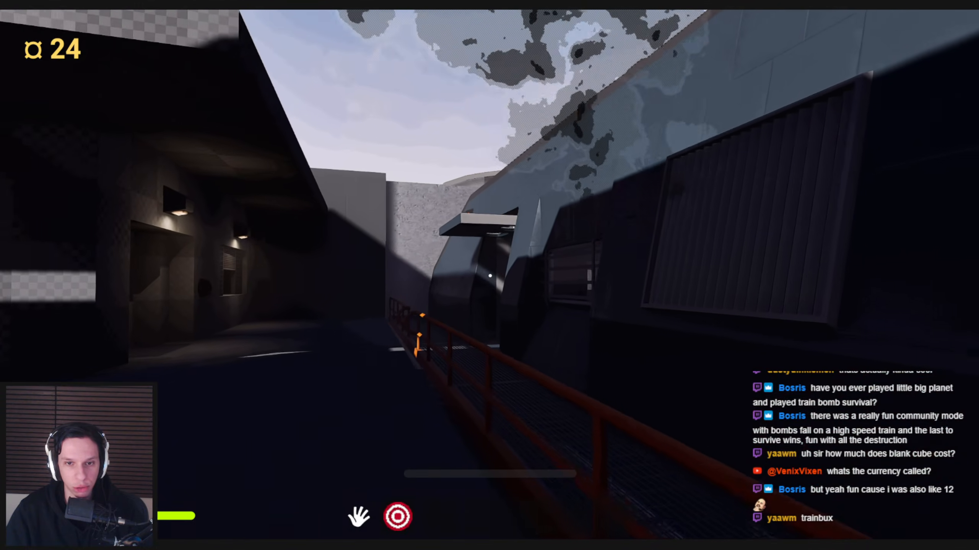
key("w")
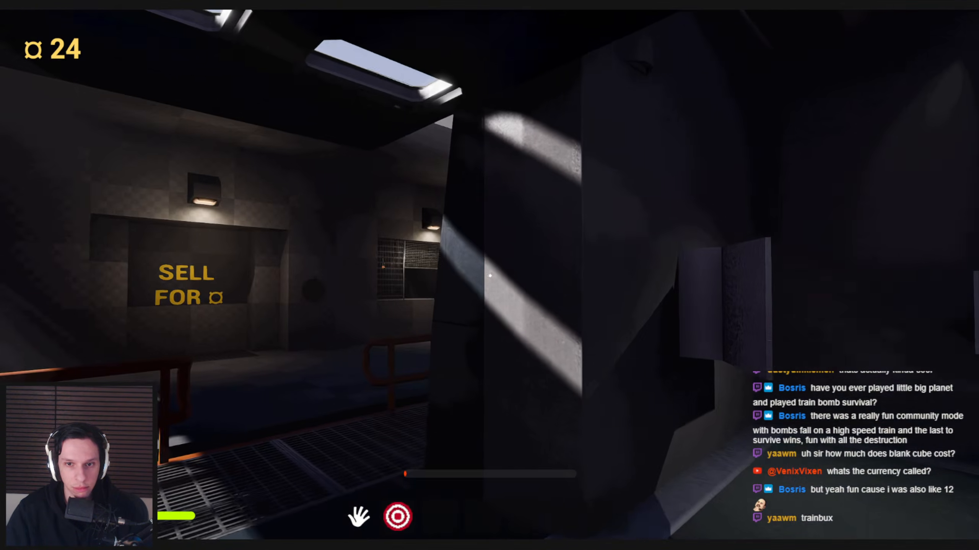
key("Escape")
key("F11")
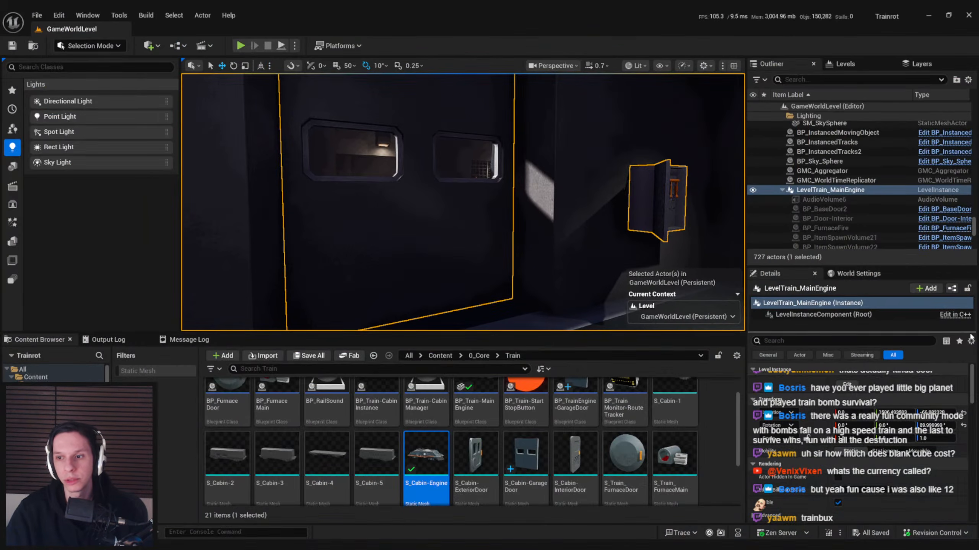
- In the BP_TrainEngine-GarageDoor event graph, enable Teleport on both Set Relative Location And Rotation nodes
scroll(492, 409, "up", 2)
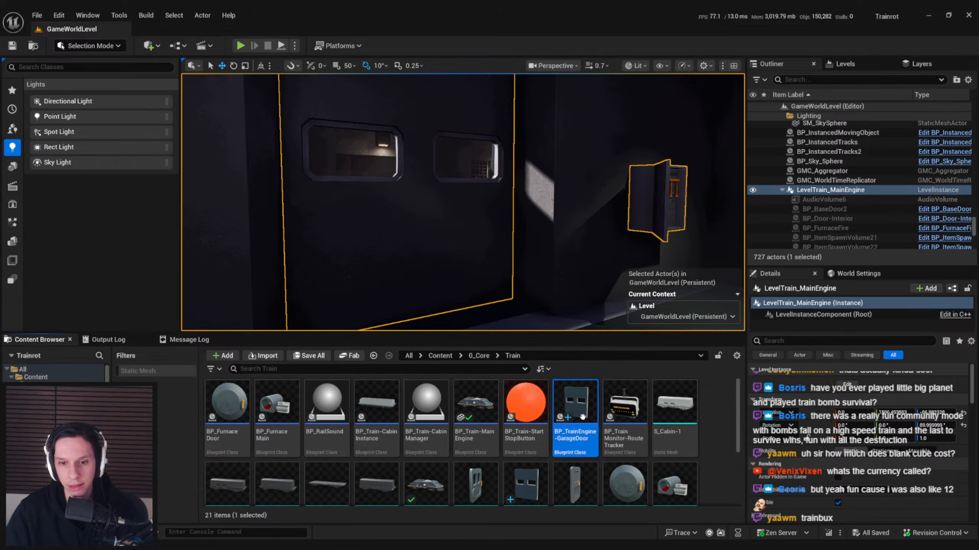
double_click(582, 417)
scroll(426, 292, "up", 6)
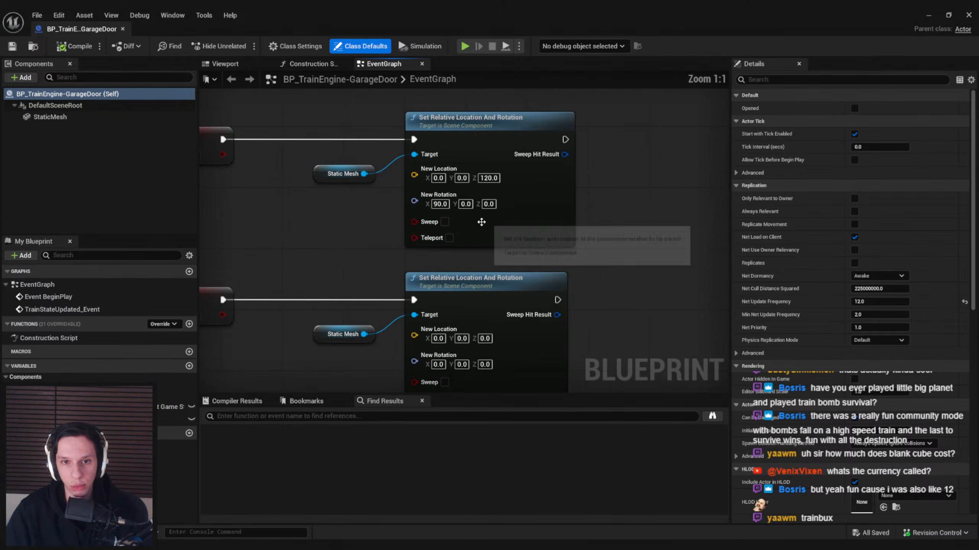
left_click(449, 238)
right_click_drag(449, 246, 455, 191)
left_click(455, 342)
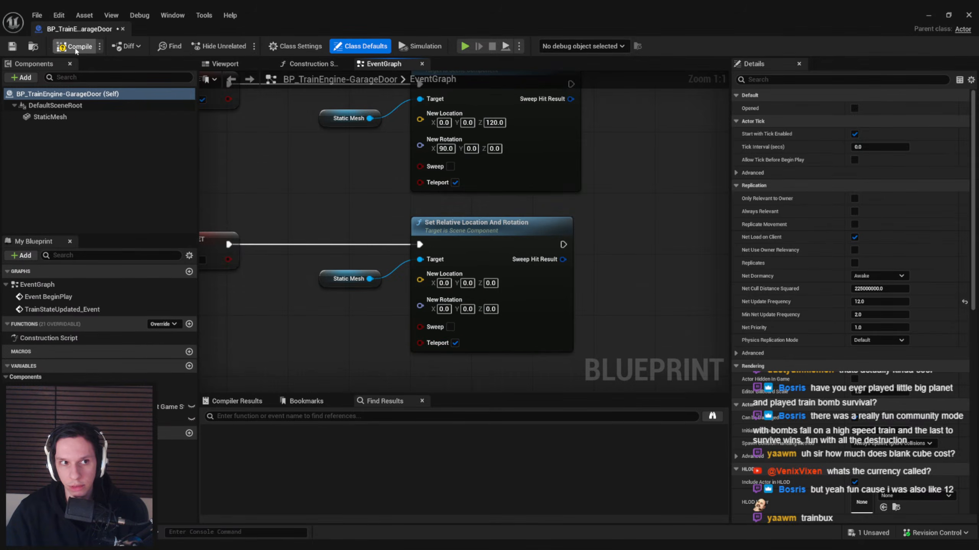
- Compile and save the garage door blueprint, check its open and close branches, and close it
left_click(19, 46)
scroll(382, 189, "down", 1)
right_click_drag(382, 189, 437, 218)
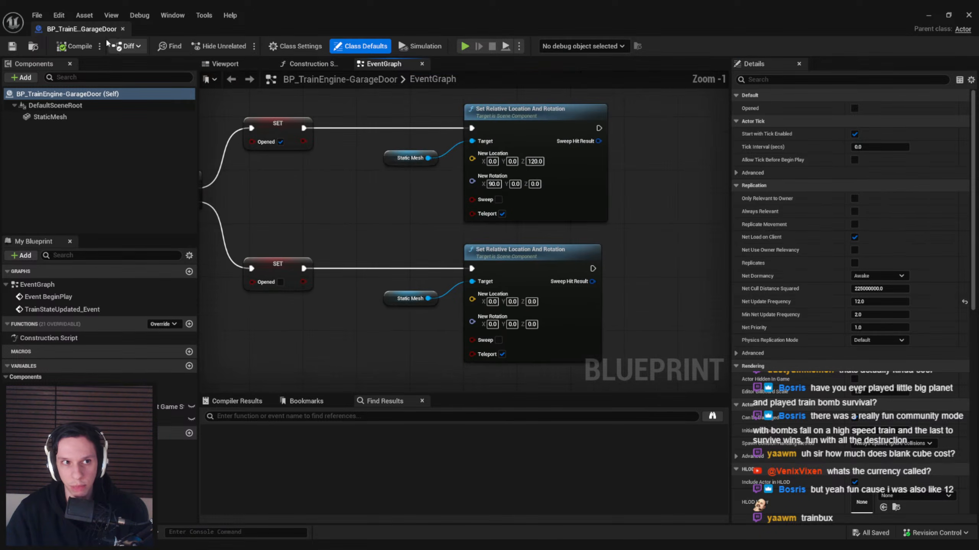
left_click(123, 29)
- Examine the closed garage door and its surroundings from inside the engine cabin in the level view
right_click_drag(507, 254, 733, 239)
key("s")
key("w")
key("w")
key("w")
key("w")
right_click_drag(462, 202, 531, 206)
key("w")
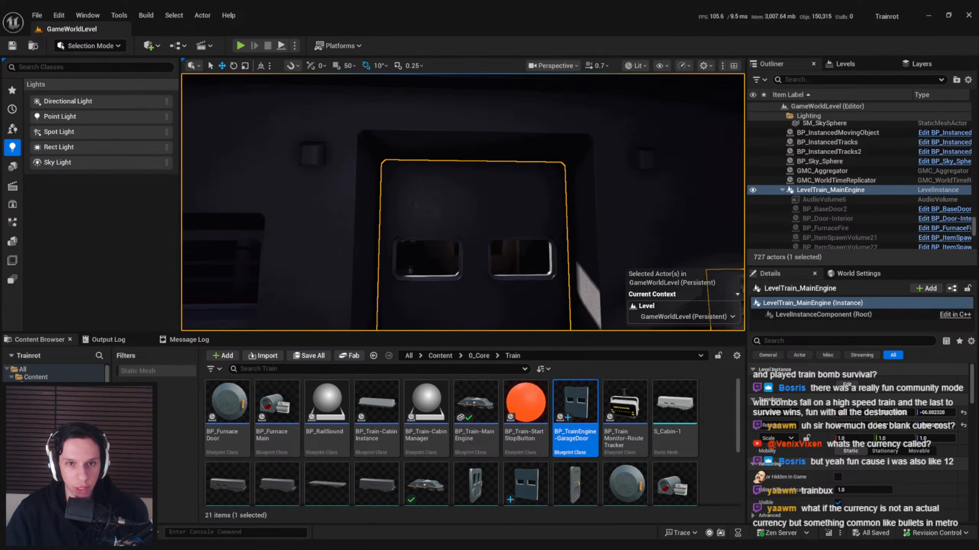
key("w")
right_click_drag(462, 202, 443, 224)
key("s")
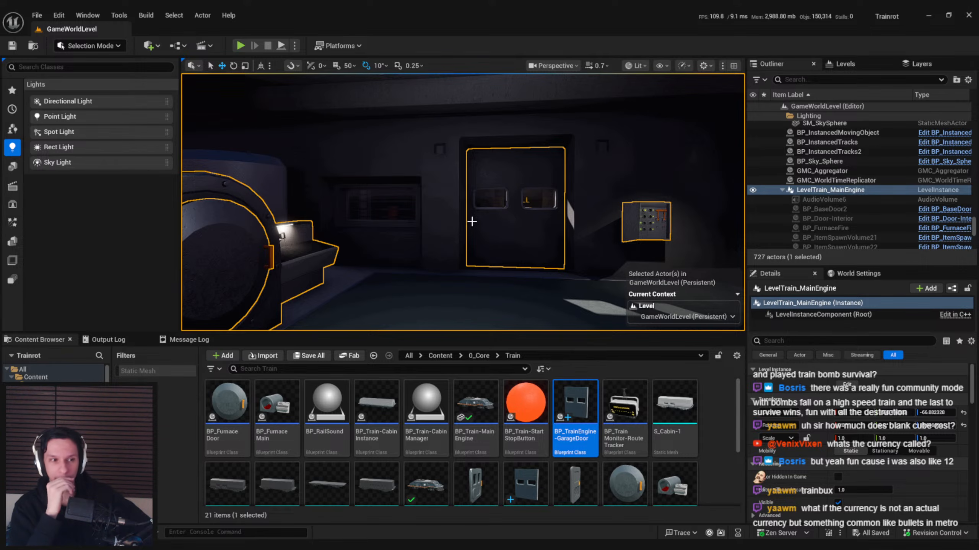
- Look over the tracks and station around the train engine in the level view, and return to the garage door inside the cabin
right_click_drag(472, 222, 274, 233)
key("s")
scroll(472, 222, "up", 4)
key("w")
scroll(386, 258, "down", 4)
key("d")
key("s")
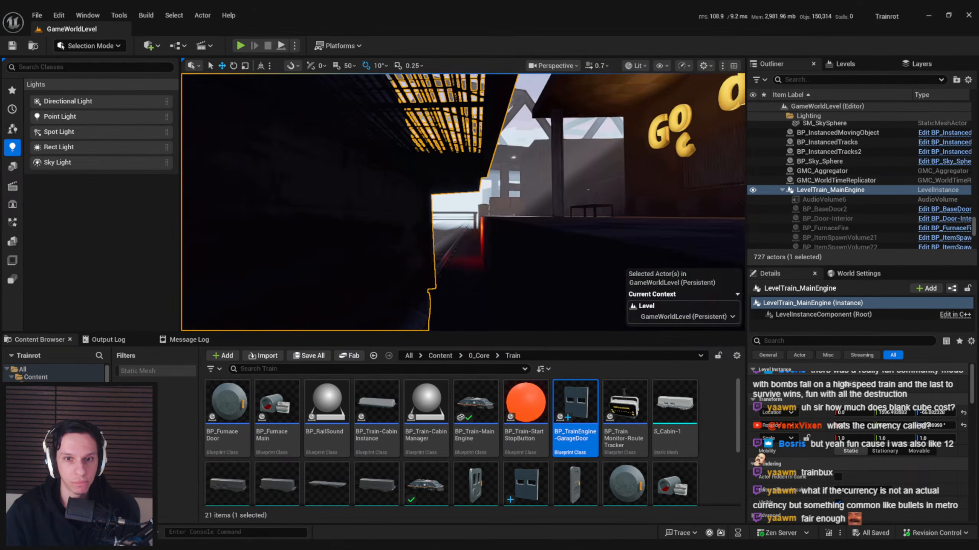
right_click_drag(275, 234, 265, 235)
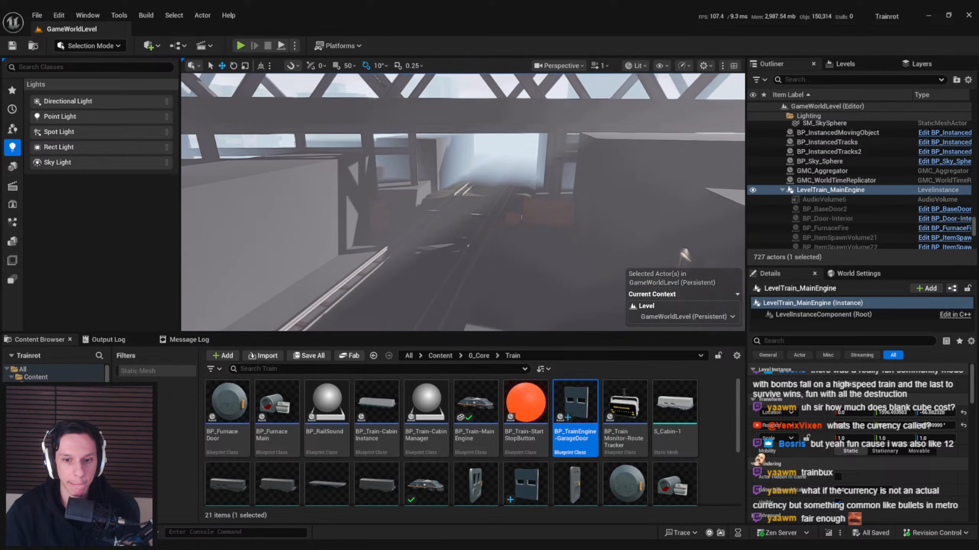
key("f")
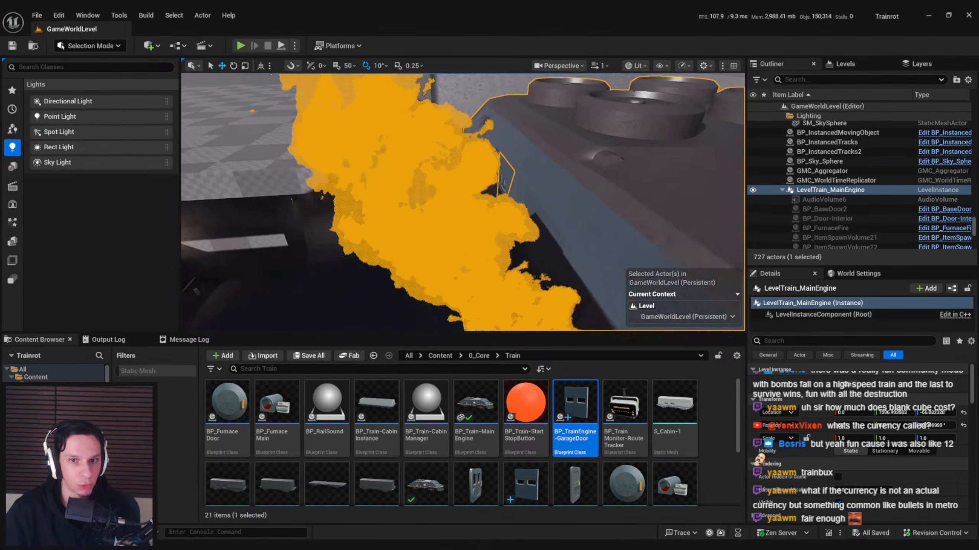
key("w")
right_click_drag(462, 202, 539, 189)
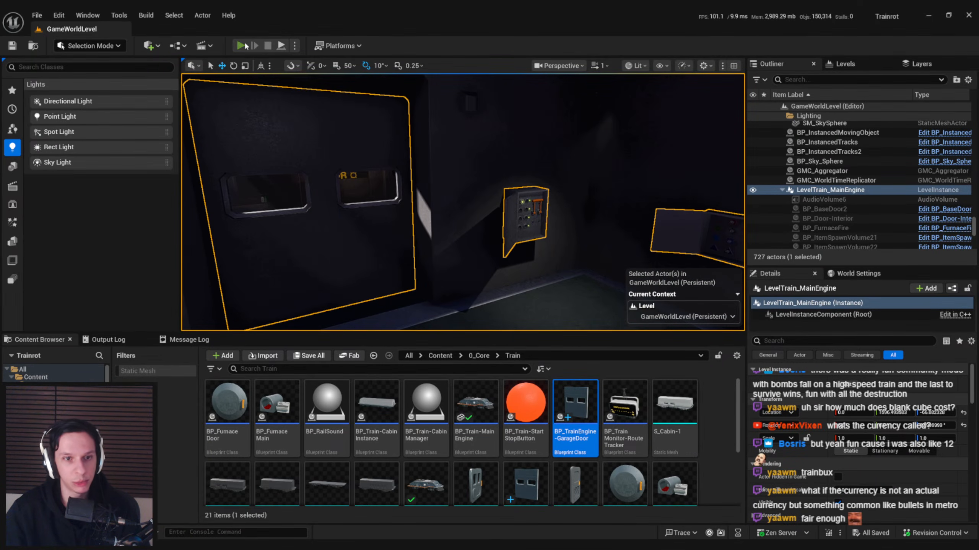
- Play-test the level full screen from inside the engine cabin, moving around to view the closed garage door from several angles
left_click(242, 45)
key("F11")
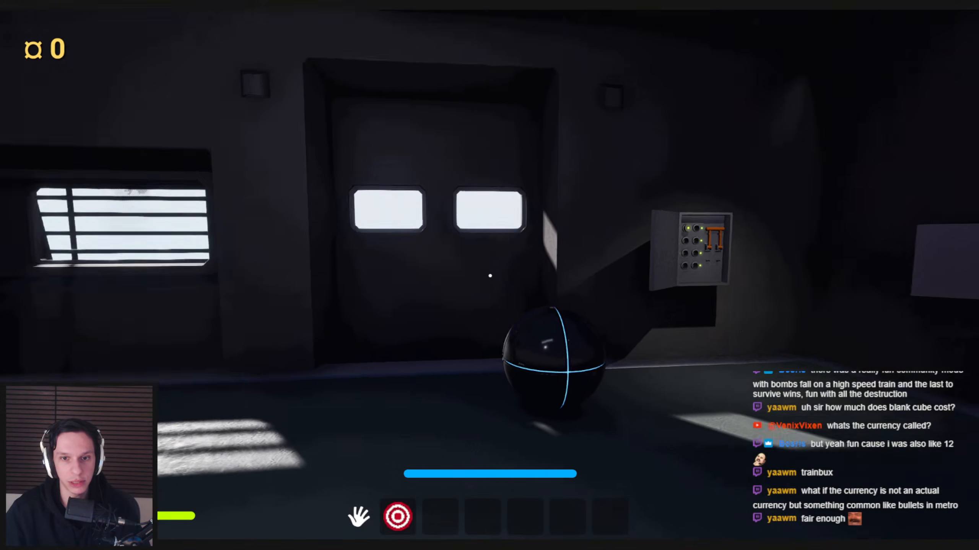
key("w")
key("s")
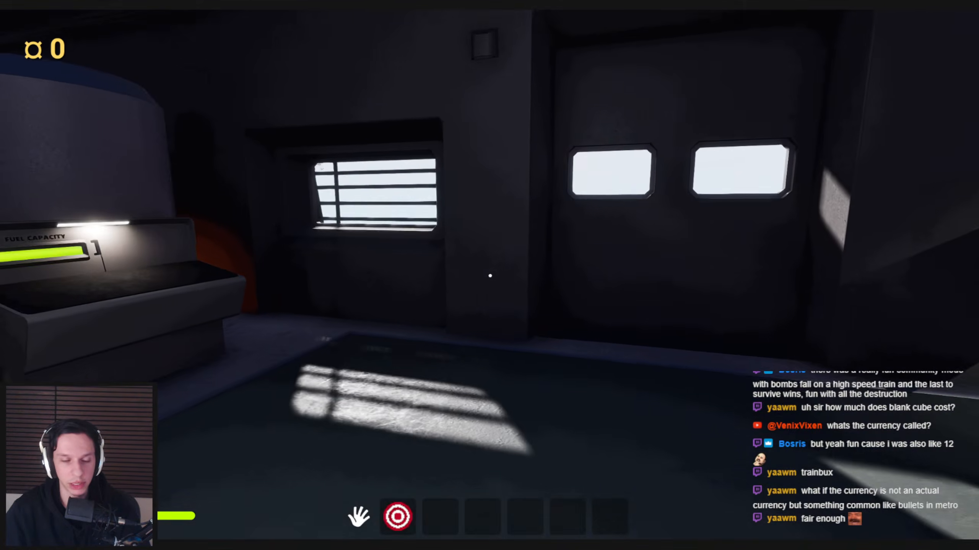
key("s")
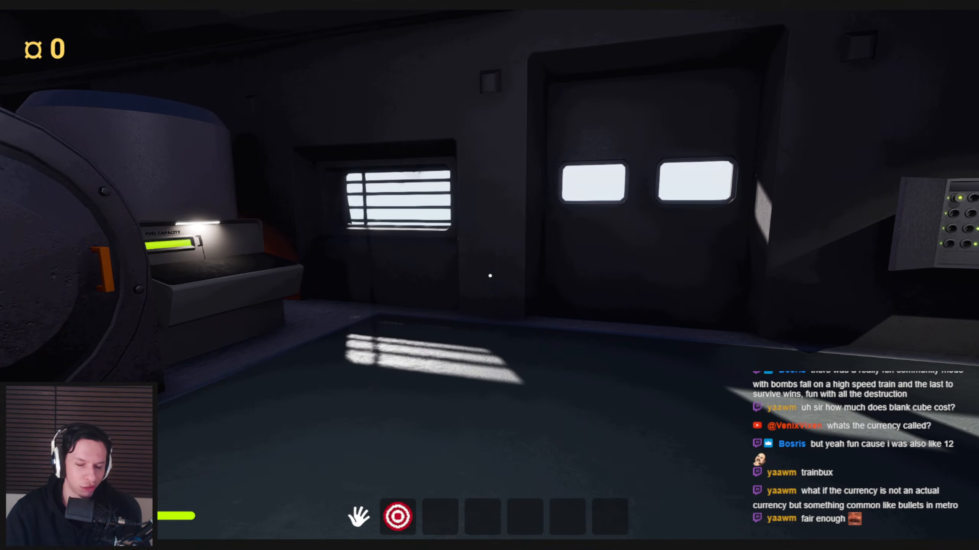
key("d")
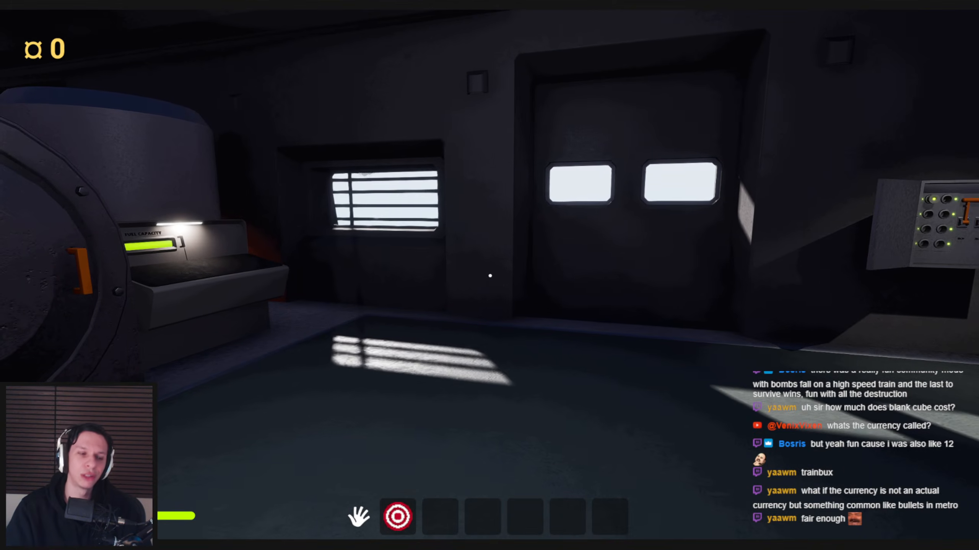
key("s")
key("d")
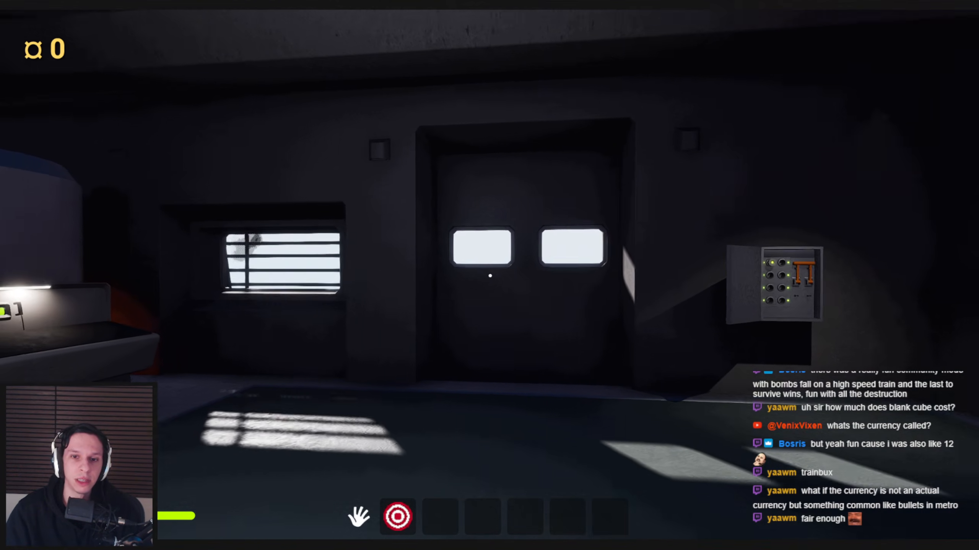
key("w")
key("a")
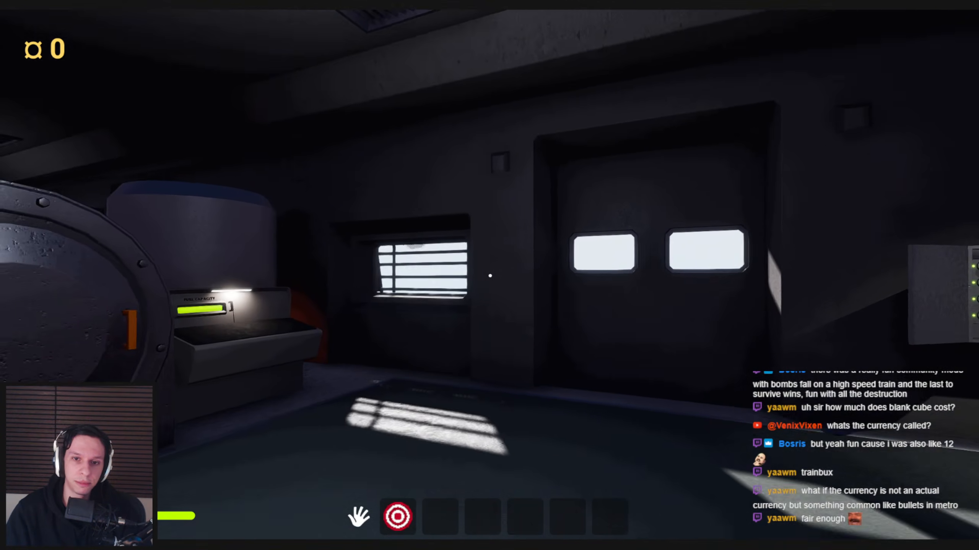
- Walk up to the wire-matching box near the cabin's interior door, inspect its plugs and cables, and end the play-test
key("w")
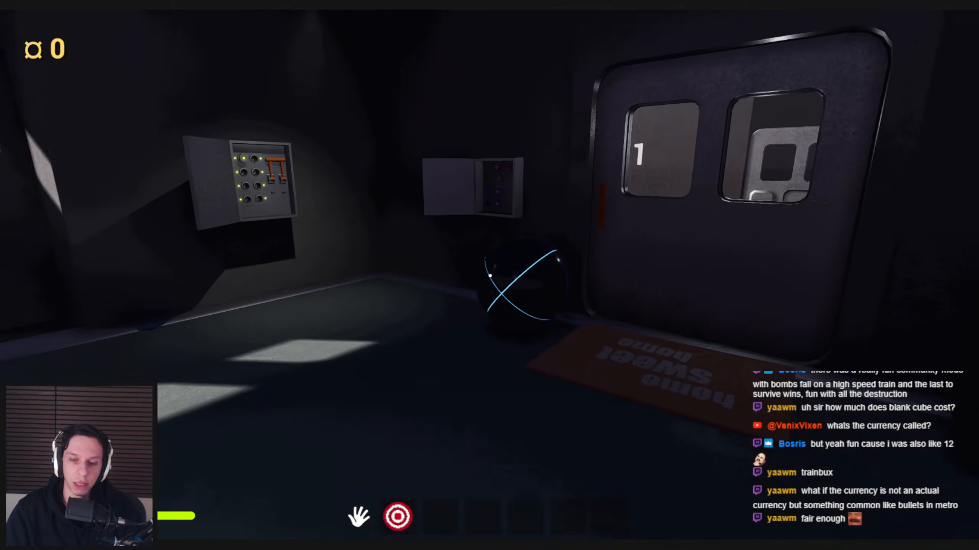
mouse_move(489, 276)
left_mouse_down()
mouse_move(233, 304)
mouse_move(362, 290)
mouse_move(320, 307)
mouse_move(490, 276)
left_mouse_up()
key("w")
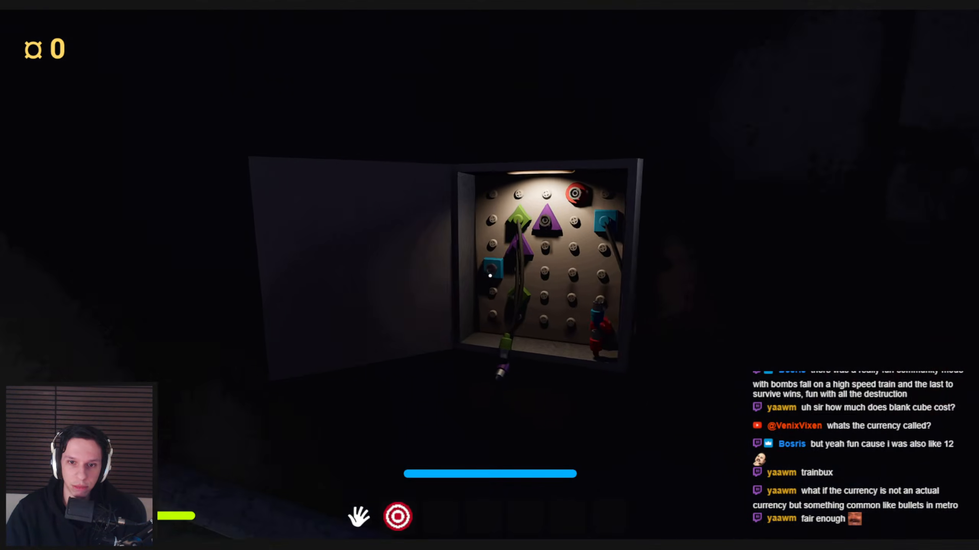
key("Escape")
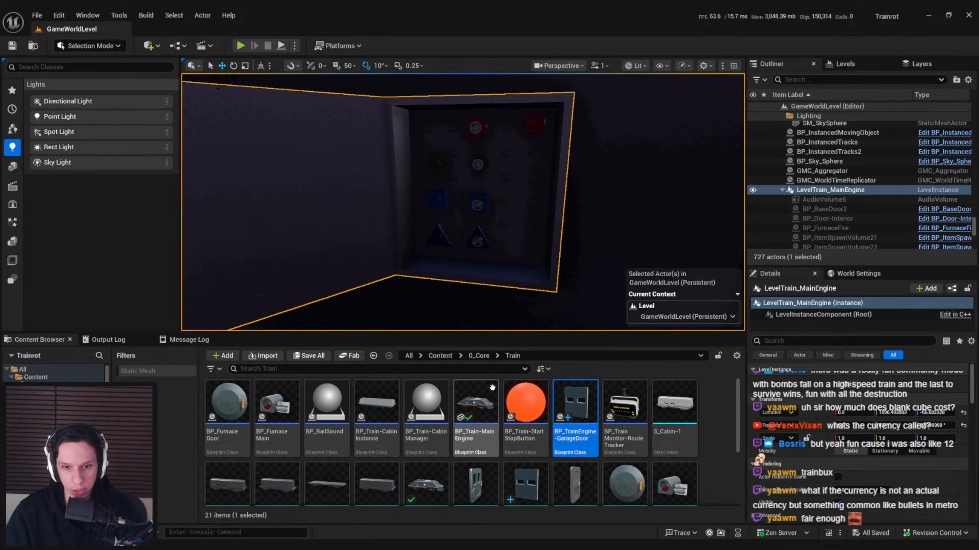
- Go to the 0_Core/Objects/MaintenanceTasks content folder and open the BP_MaintenanceTask-Fusebox blueprint
left_click(478, 356)
double_click(625, 401)
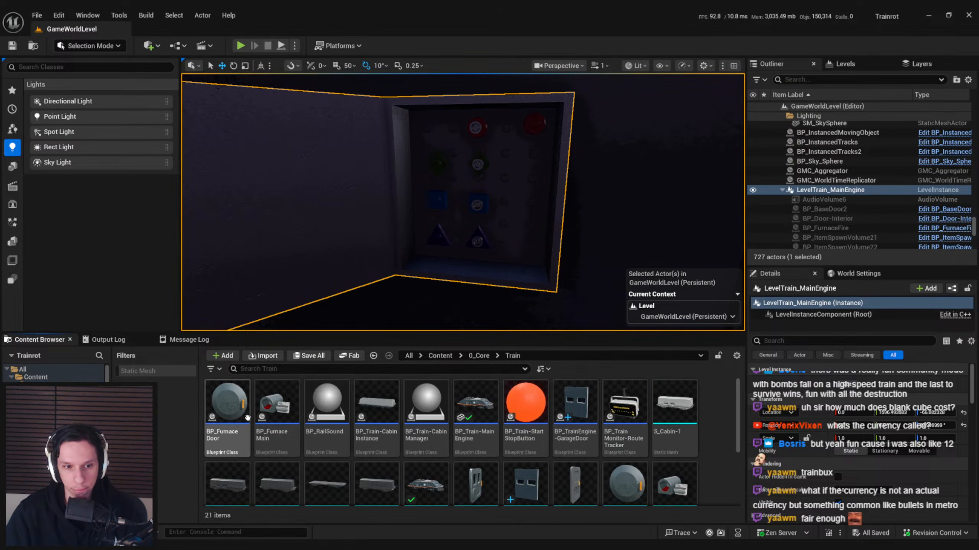
key("alt+Left")
double_click(531, 427)
double_click(241, 416)
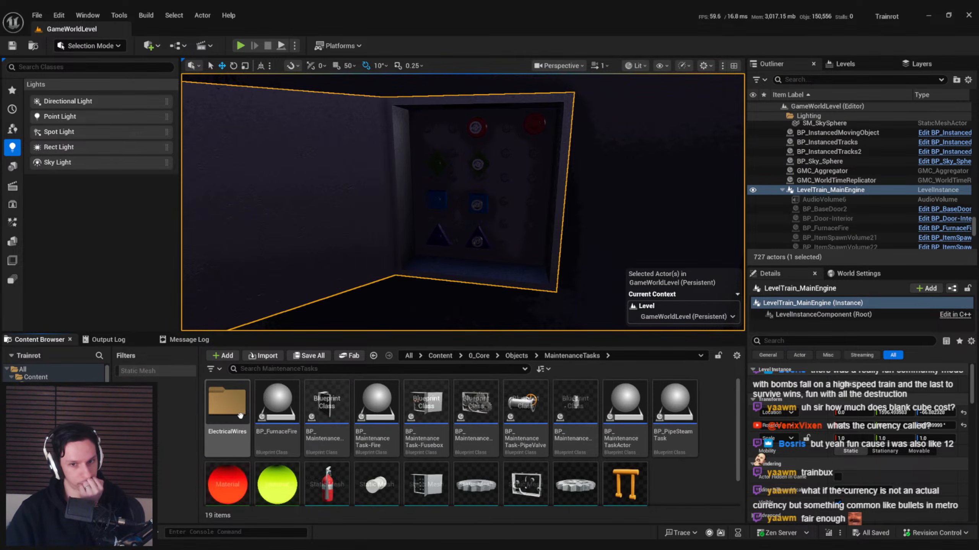
double_click(427, 405)
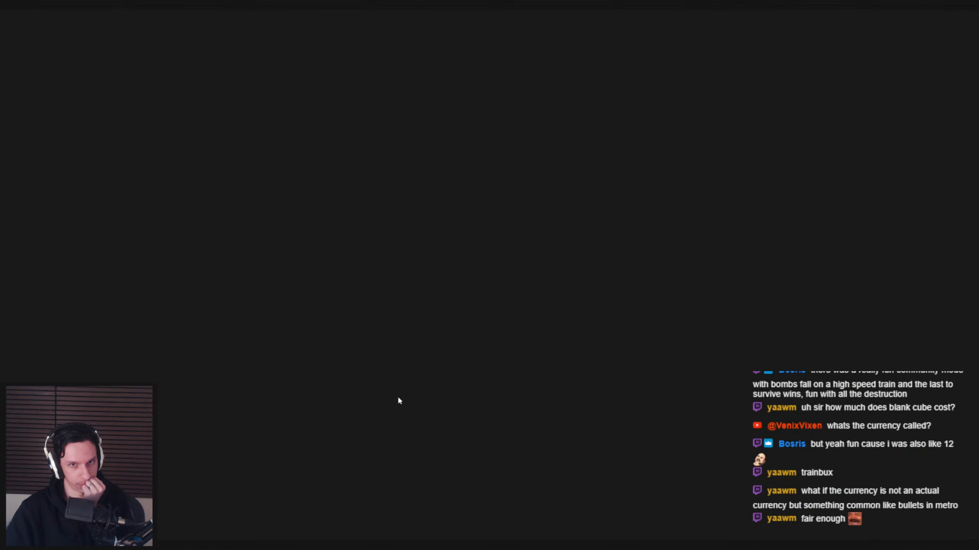
- Review the node chains in the fusebox event graph and return to the blueprint's asset in the MaintenanceTasks folder
scroll(673, 273, "down", 4)
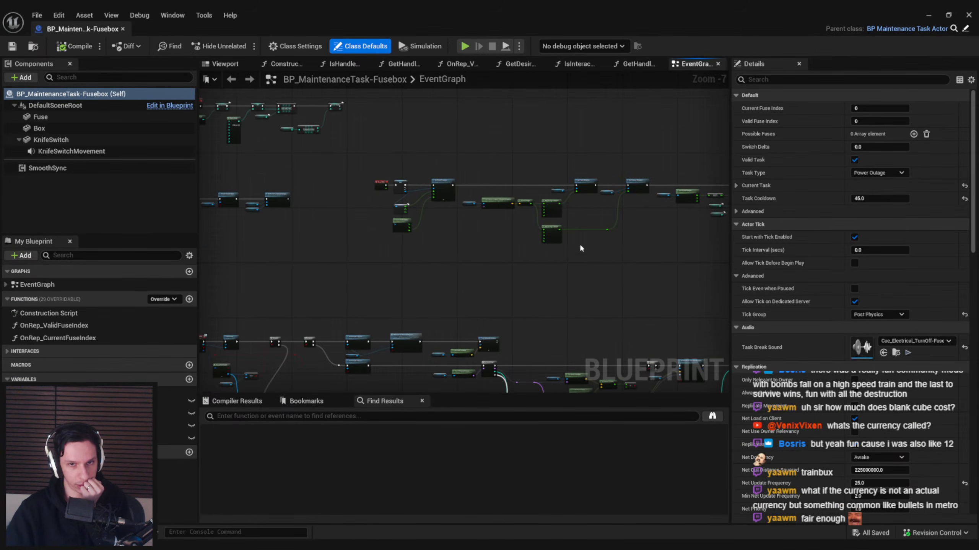
right_click_drag(581, 248, 408, 223)
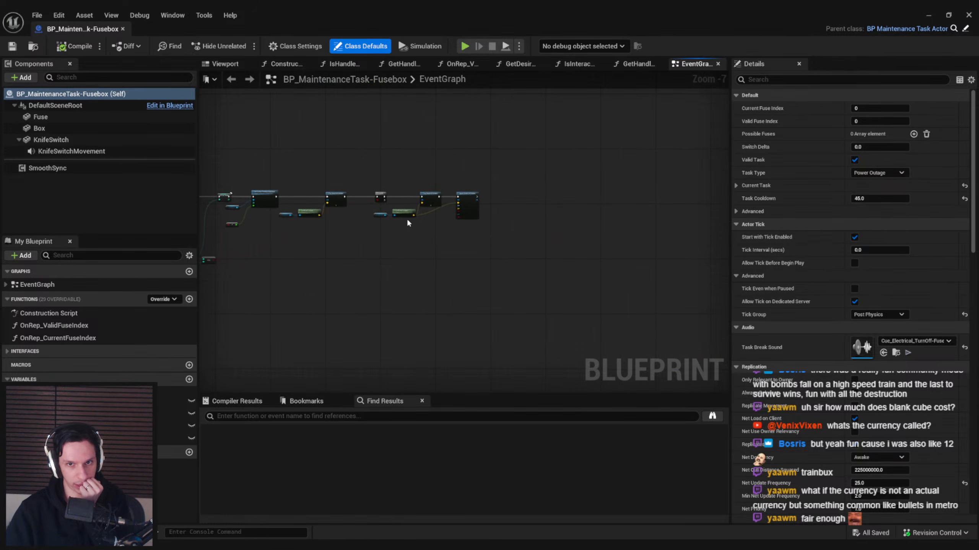
scroll(409, 223, "up", 7)
scroll(500, 270, "down", 5)
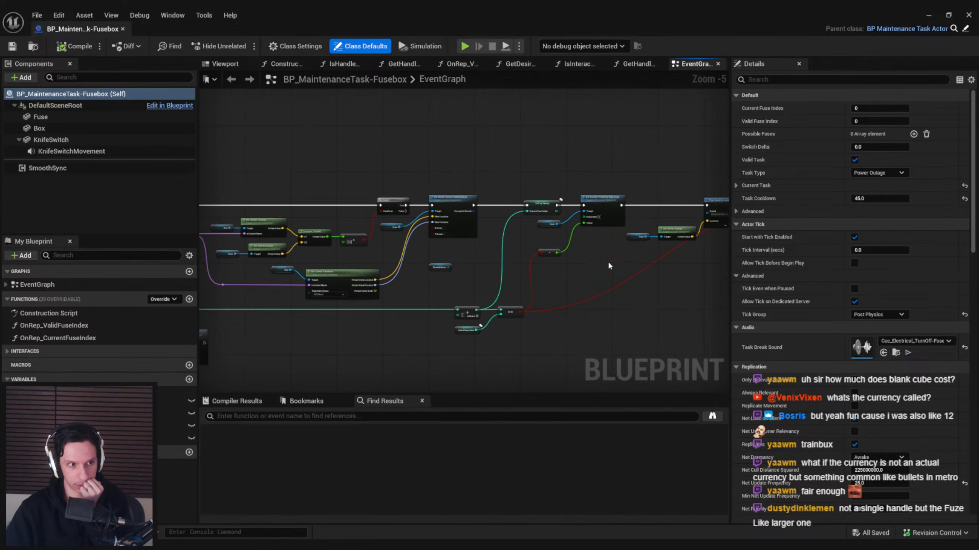
left_click(33, 46)
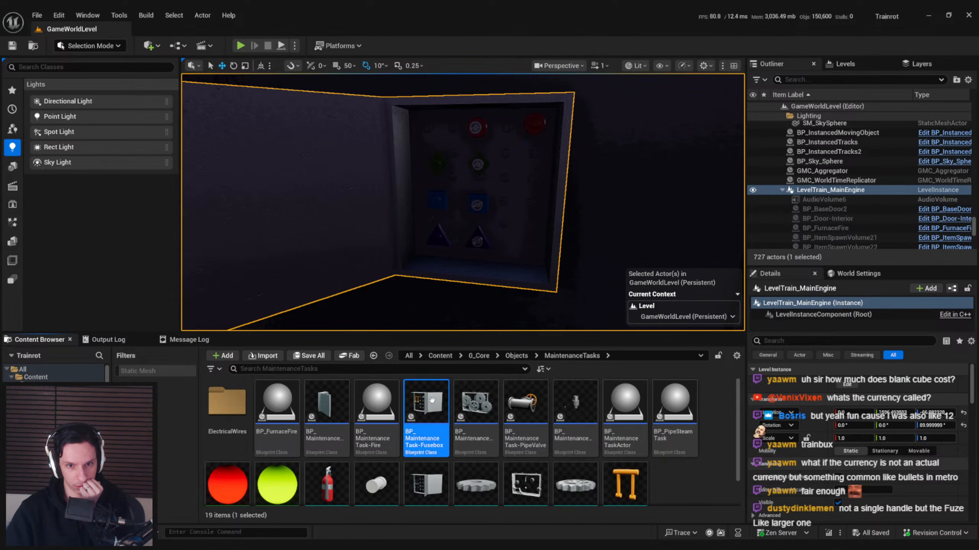
scroll(397, 425, "down", 2)
scroll(396, 425, "up", 2)
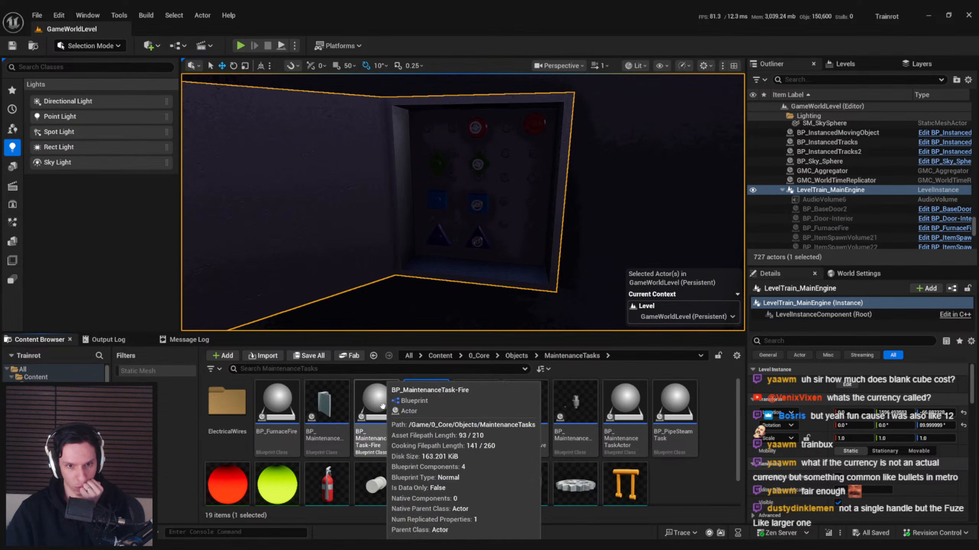
- Open BP_MaintenanceTask-ElectricalWires and examine how its event graph sets up the cable actor's spawn location, goal transform, plug material and cable distance
double_click(325, 410)
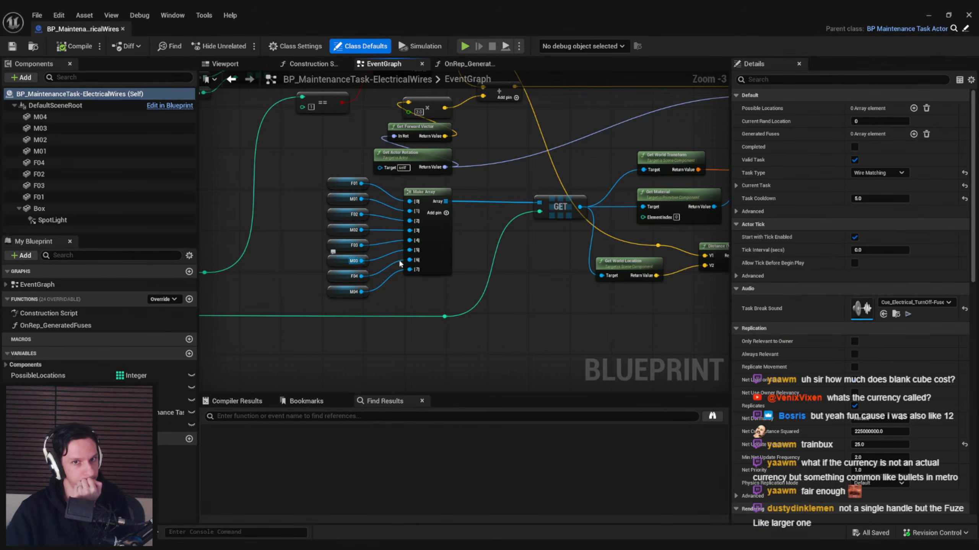
scroll(400, 264, "down", 3)
right_click_drag(426, 266, 354, 311)
scroll(453, 256, "up", 5)
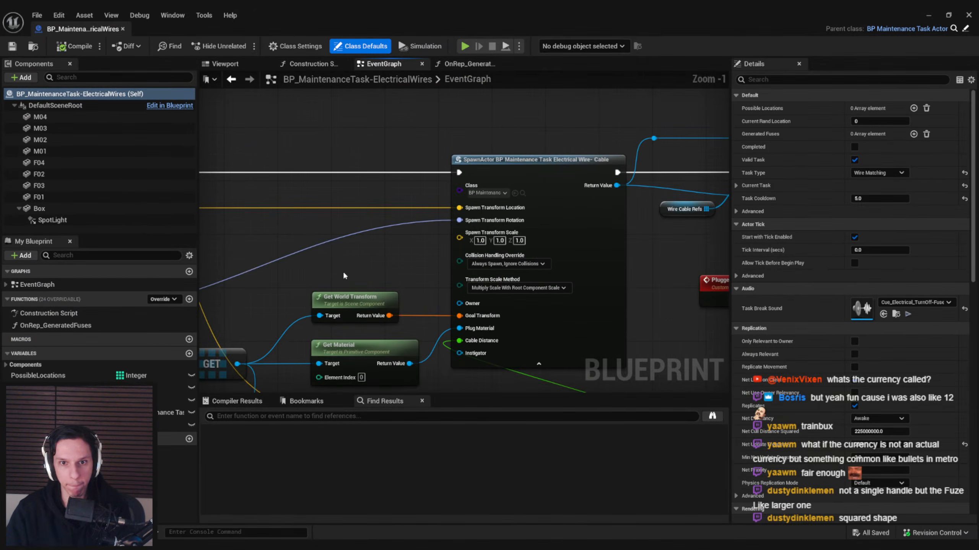
scroll(343, 275, "down", 1)
right_click_drag(210, 303, 288, 286)
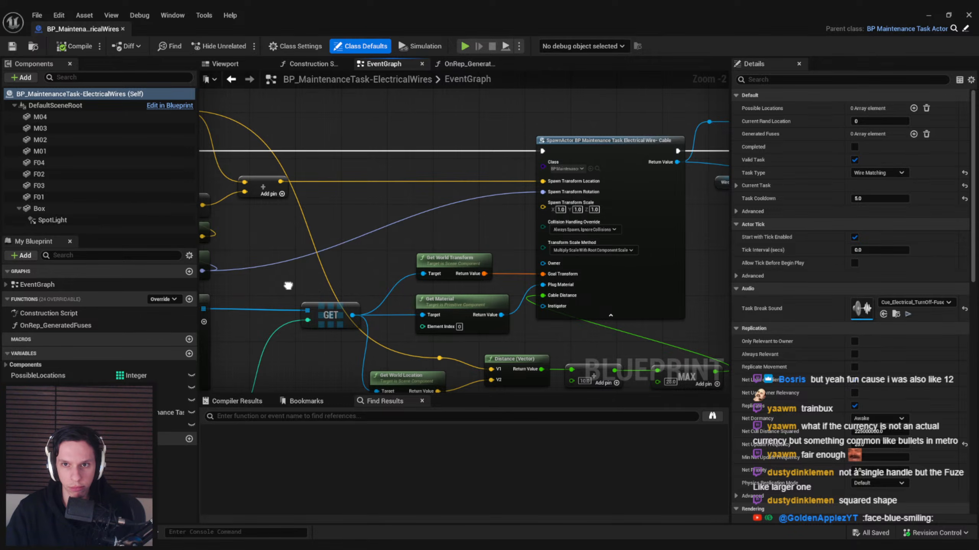
right_click_drag(288, 285, 338, 281)
scroll(338, 281, "down", 1)
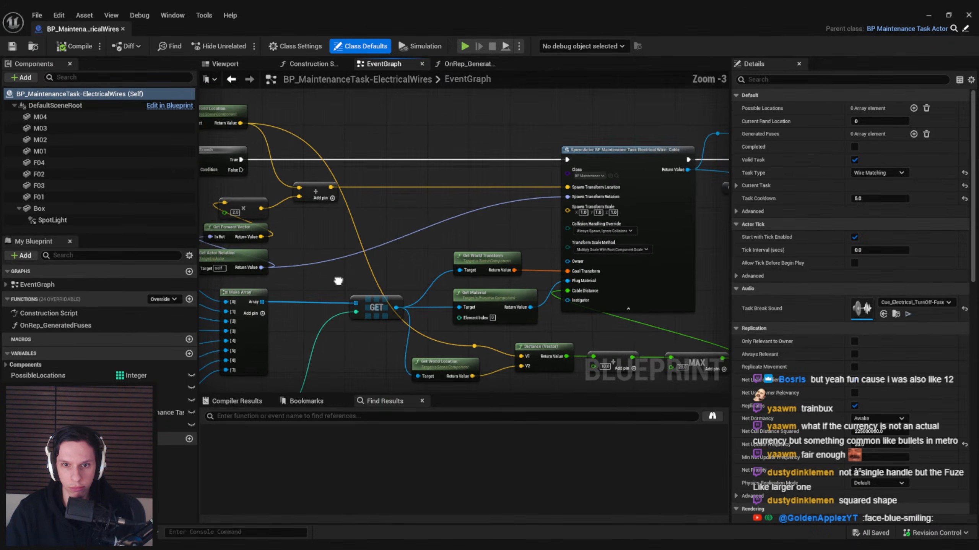
scroll(338, 281, "down", 1)
scroll(339, 281, "up", 1)
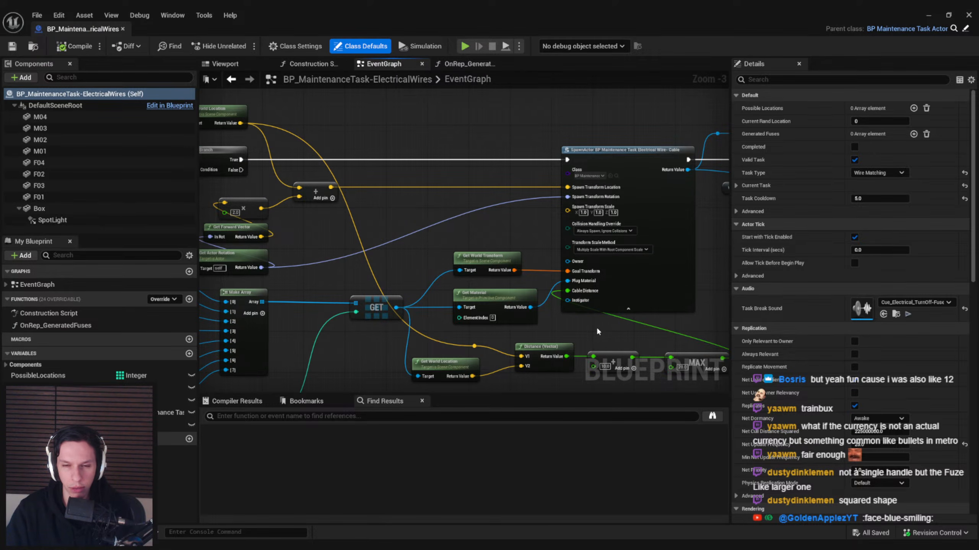
- Play-test the electrical wires box full screen, try to grab one of its hanging cable plugs, and end the play-test
left_click(928, 14)
left_click(239, 46)
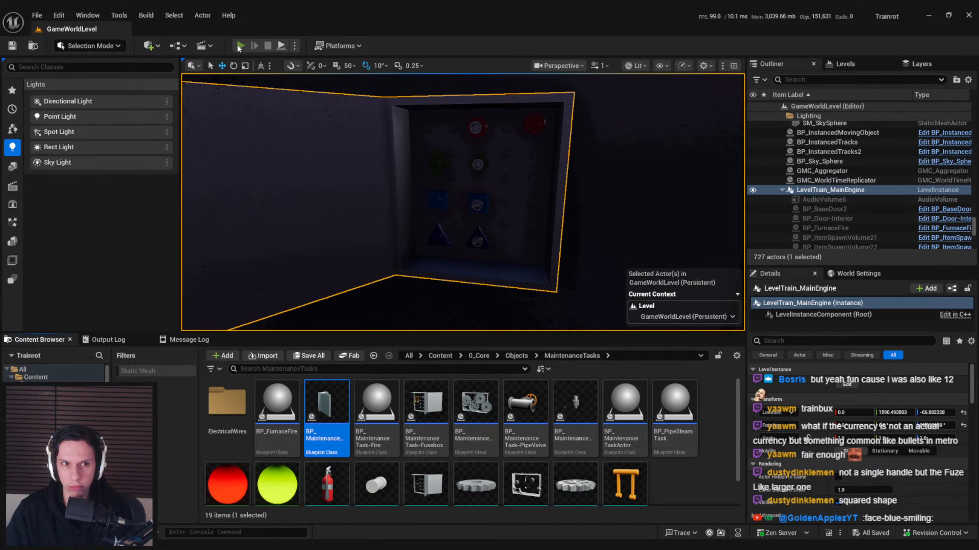
key("F11")
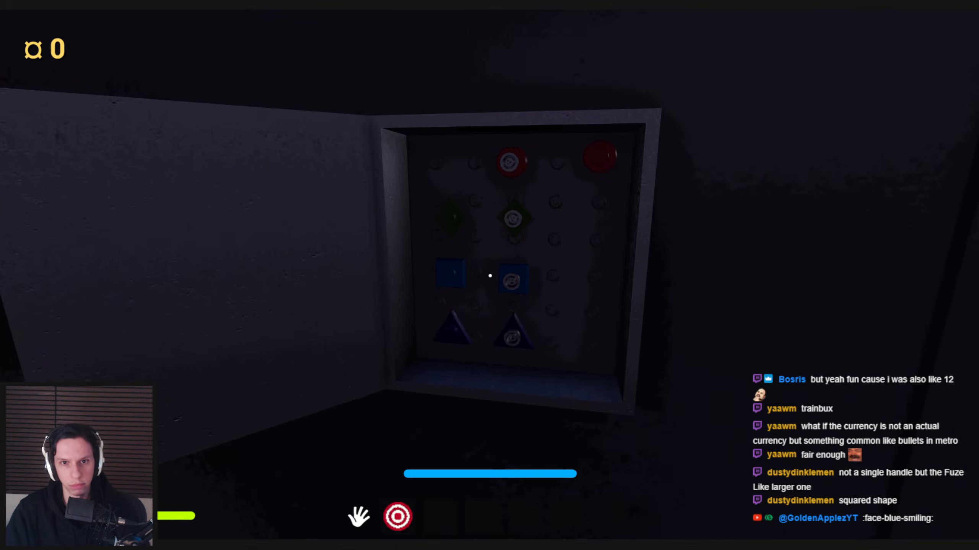
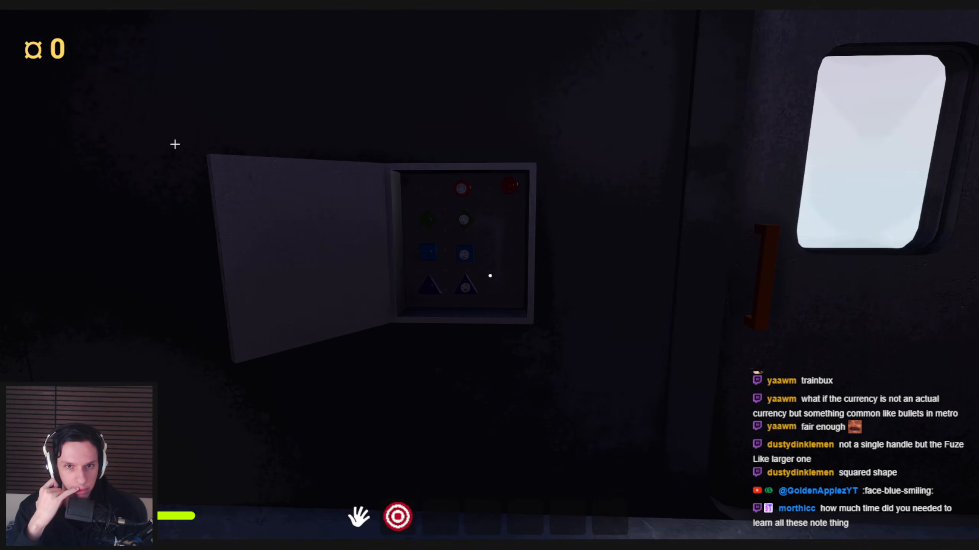
left_click(490, 276)
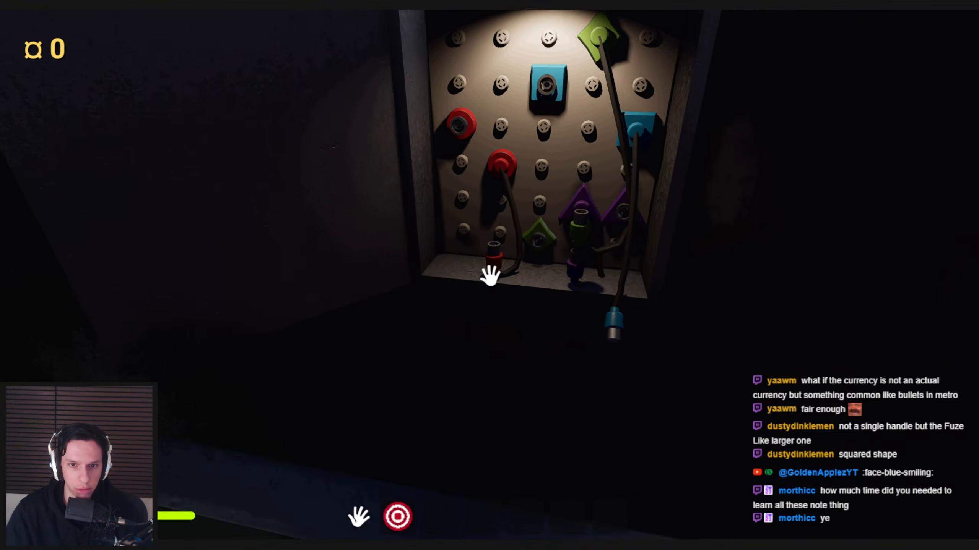
mouse_move(490, 276)
left_mouse_down()
mouse_move(475, 245)
mouse_move(490, 276)
left_mouse_up()
key("Escape")
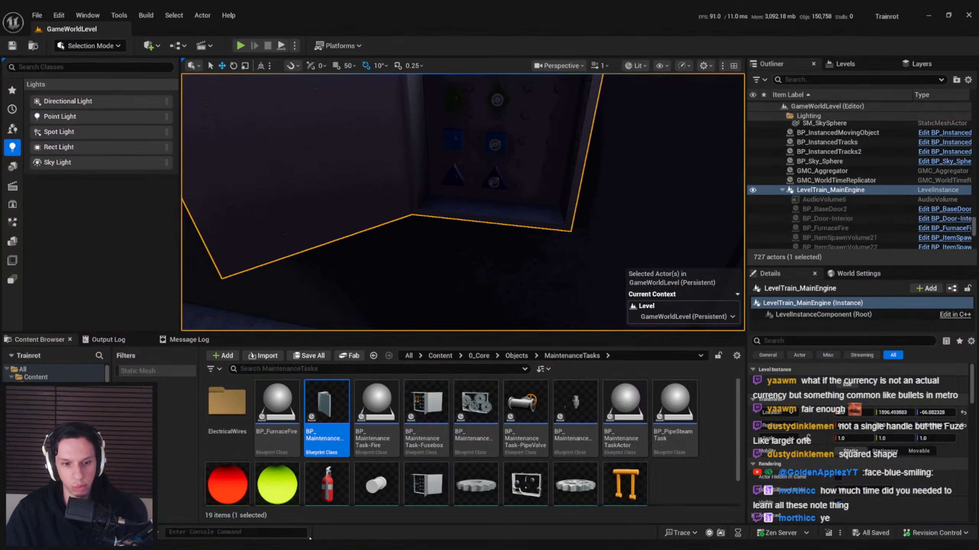
- Open the BP_MaintenanceTask_ElectricalWire-Cable blueprint and examine its GetDesiredHandleDistance function
key("alt+Tab")
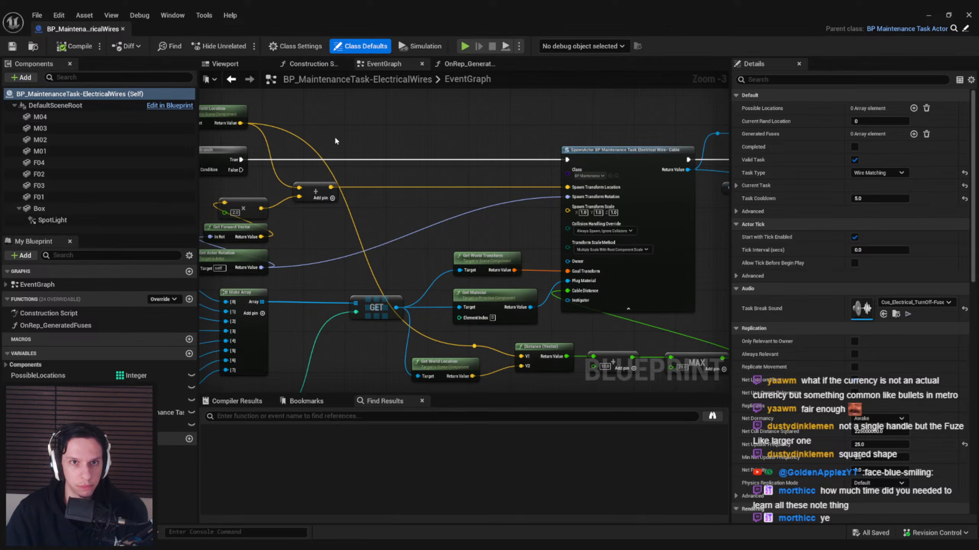
left_click(929, 16)
double_click(555, 416)
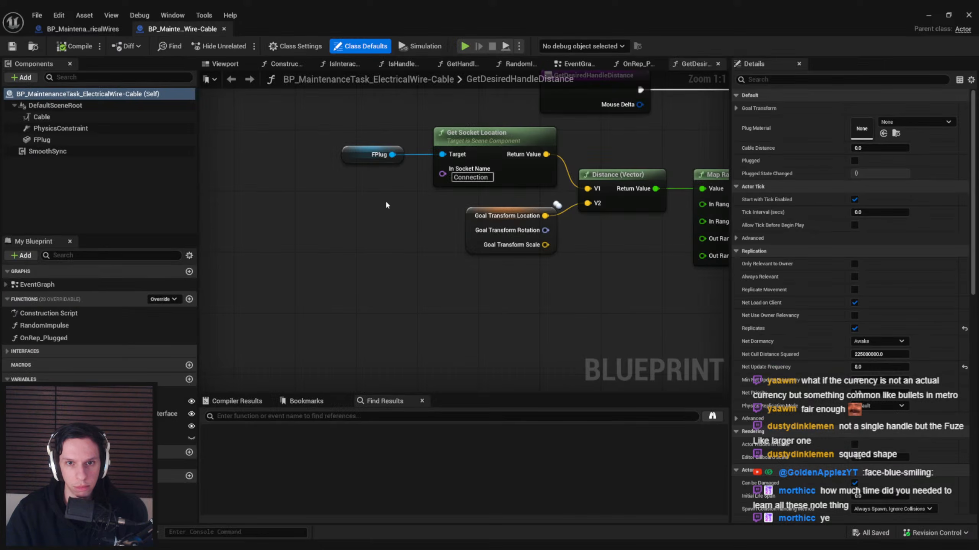
scroll(385, 200, "down", 2)
scroll(360, 174, "up", 1)
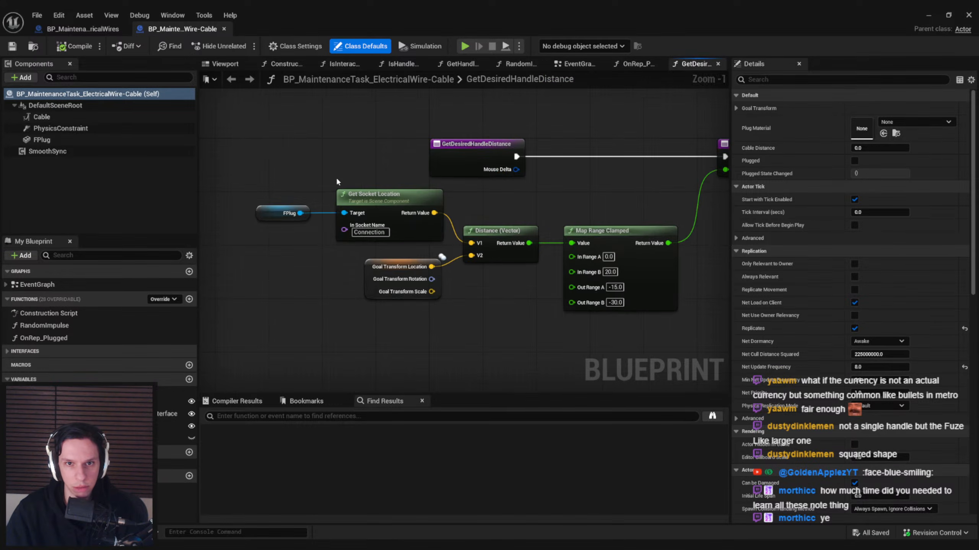
scroll(338, 182, "down", 1)
- Open the cable blueprint's event graph and examine how the AddRemoveHandler chain sets the plug's owner, rotation, physics and location
left_click(50, 287)
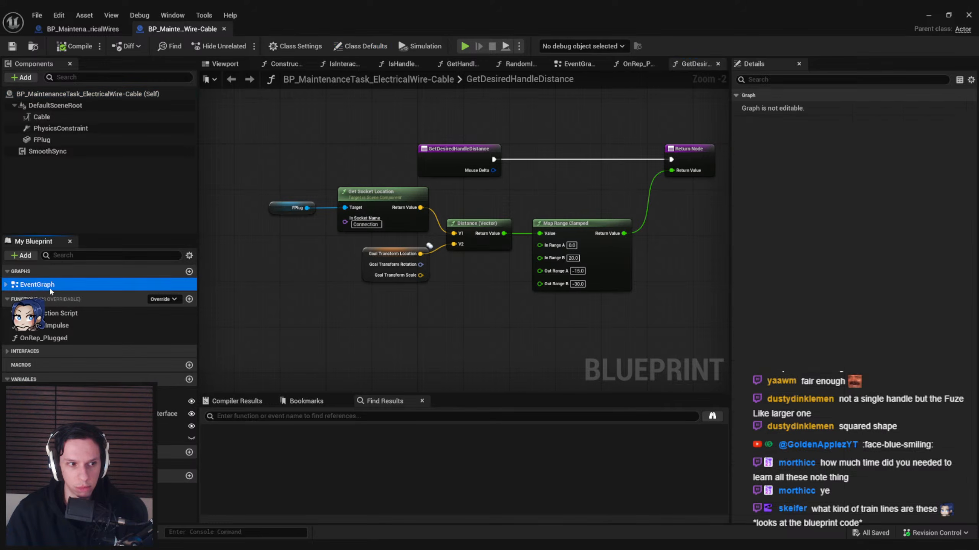
left_click(49, 286)
scroll(400, 294, "up", 2)
right_click_drag(401, 294, 184, 208)
scroll(485, 233, "up", 1)
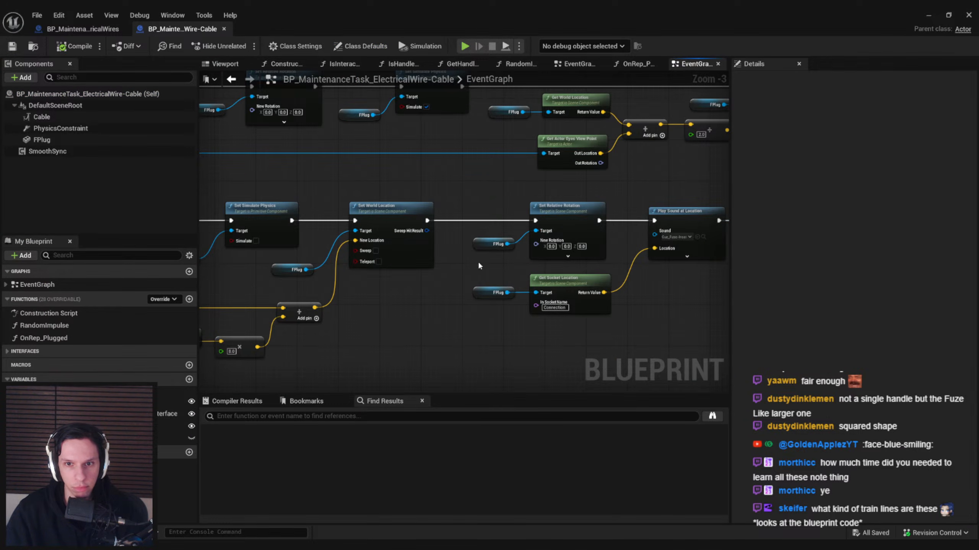
right_click_drag(478, 266, 759, 338)
scroll(624, 267, "up", 1)
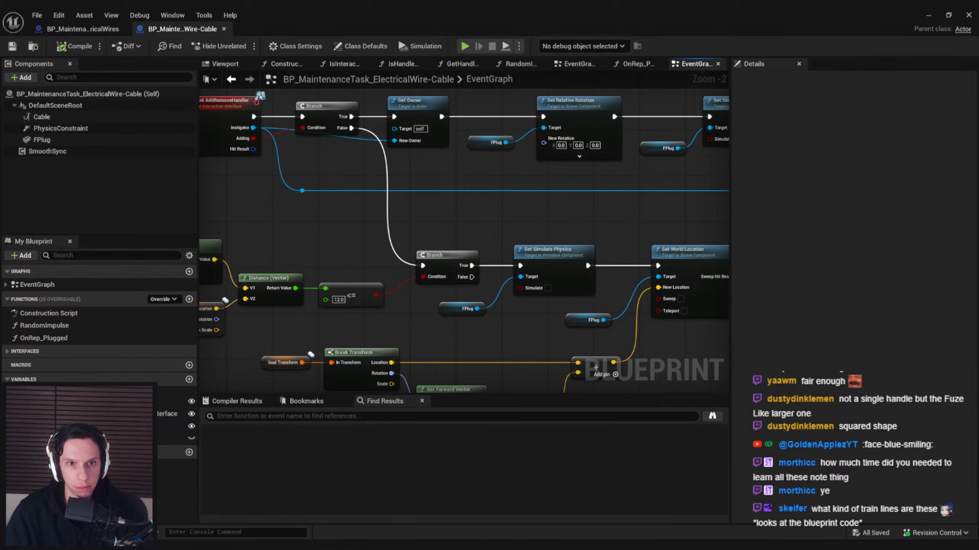
right_click_drag(694, 335, 432, 355)
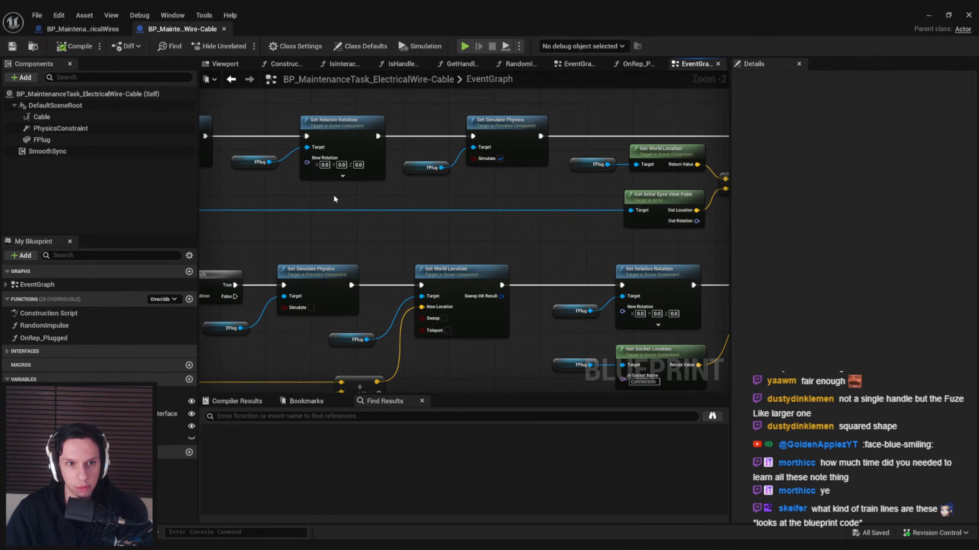
right_click_drag(536, 282, 661, 293)
right_click_drag(389, 190, 449, 242)
scroll(414, 242, "up", 1)
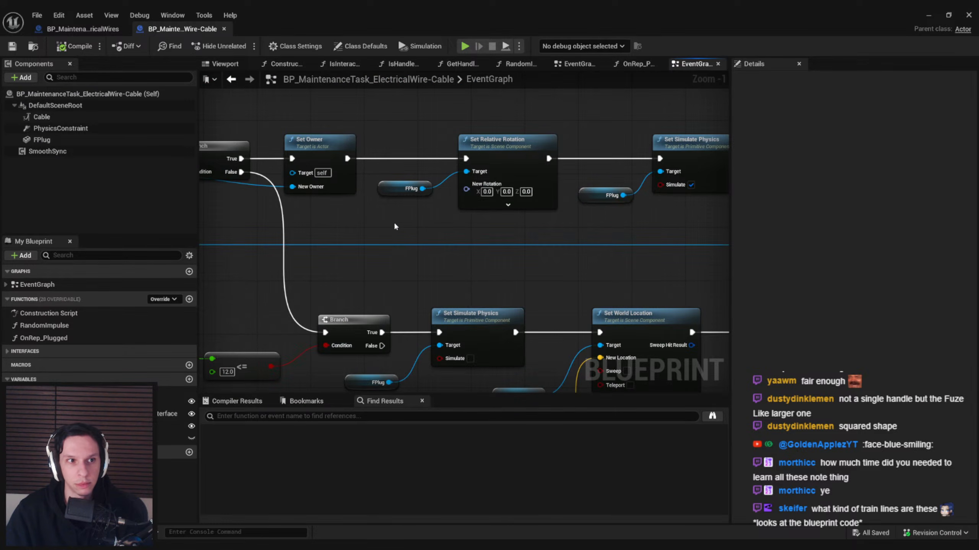
- Check the FPlug component's transform and preview against the Set Relative Rotation node in the AddRemoveHandler chain
left_click(35, 139)
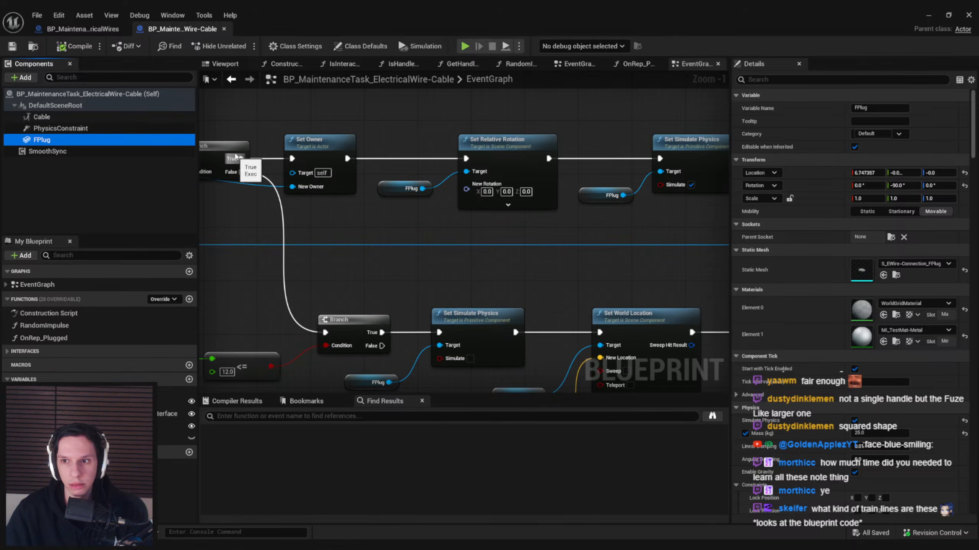
left_click(224, 64)
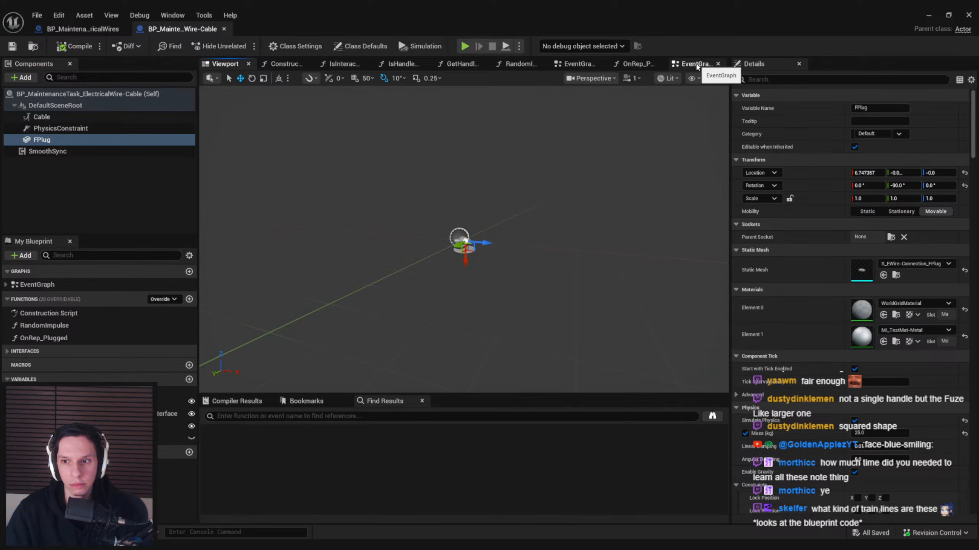
left_click(693, 64)
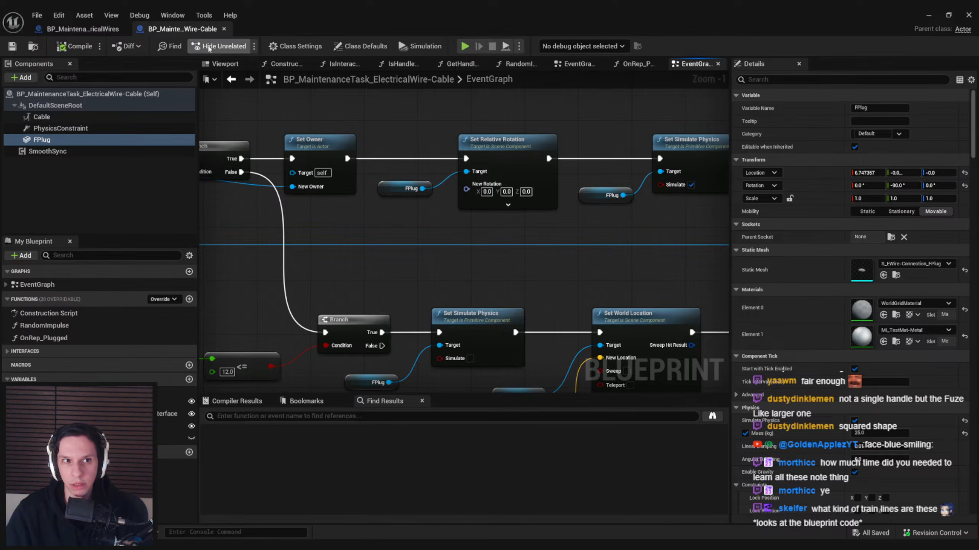
left_click(83, 29)
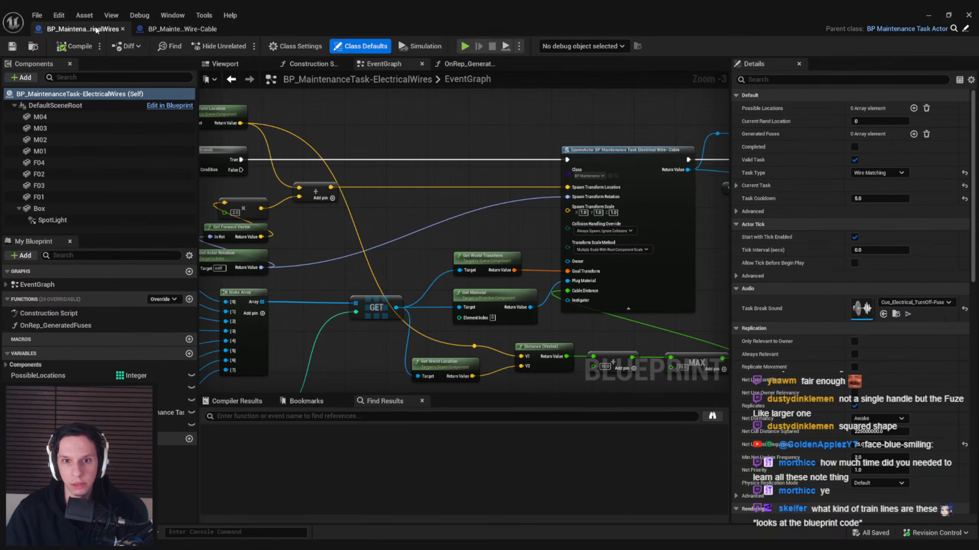
left_click(169, 34)
right_click_drag(354, 229, 459, 230)
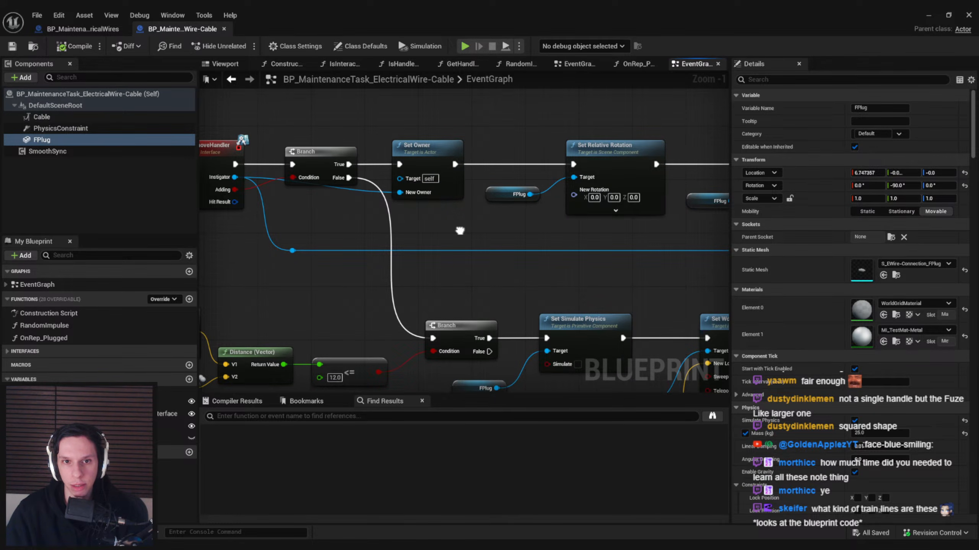
right_click_drag(460, 231, 373, 233)
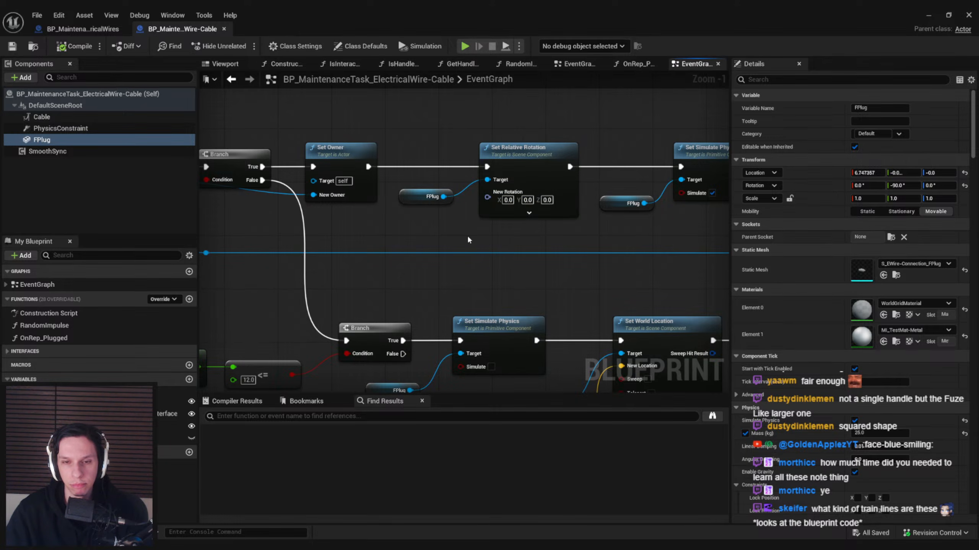
right_click_drag(516, 164, 595, 248)
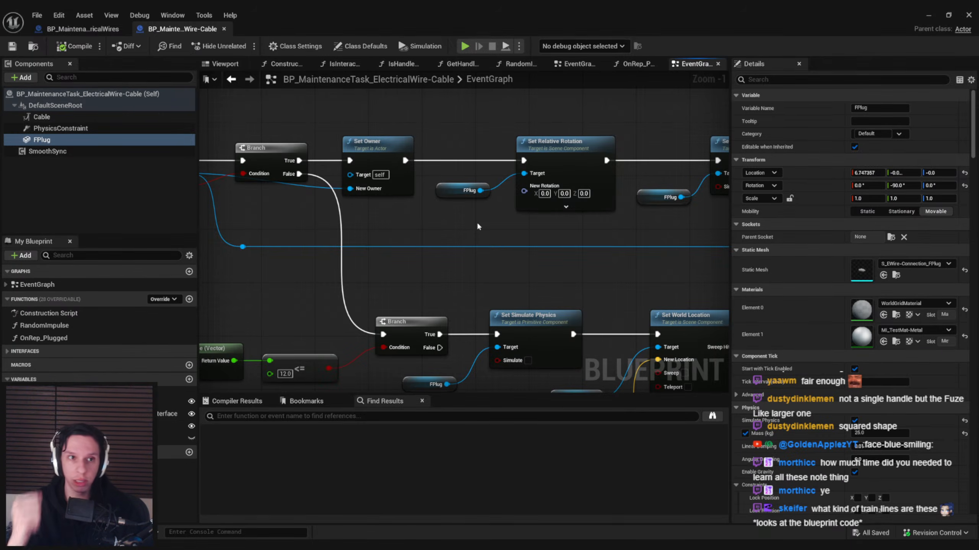
- Review the cable's spawn rotation setup in the BP_MaintenanceTask-ElectricalWires event graph and glance at its 3D preview
left_click(102, 31)
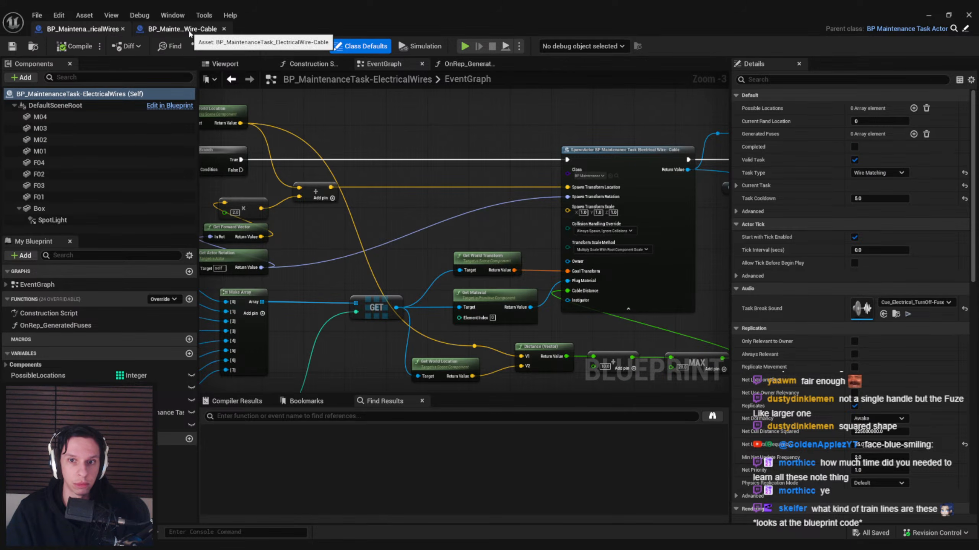
right_click_drag(242, 256, 341, 246)
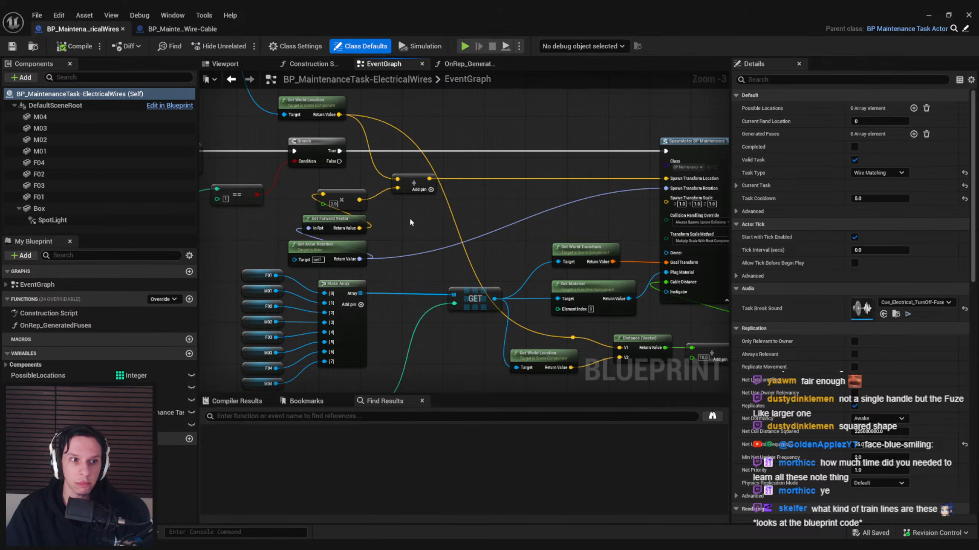
left_click(227, 63)
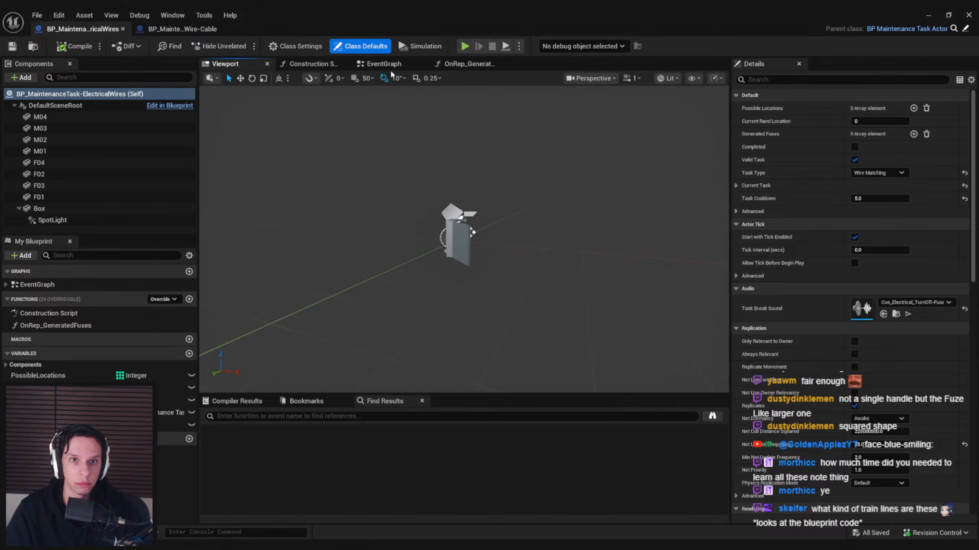
left_click(390, 68)
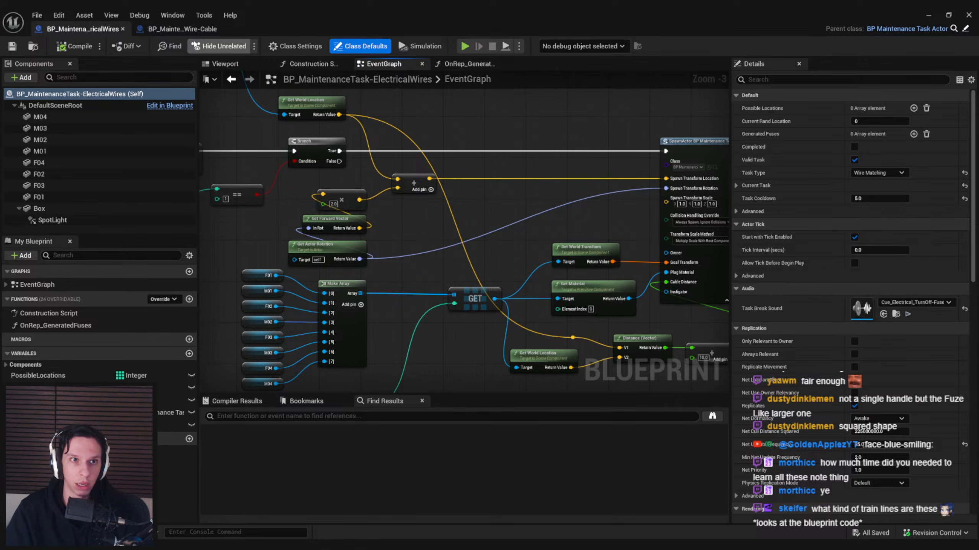
- Return to the cable blueprint and check the advanced options of the Set Relative Rotation node after Set Owner
left_click(180, 29)
left_click(541, 208)
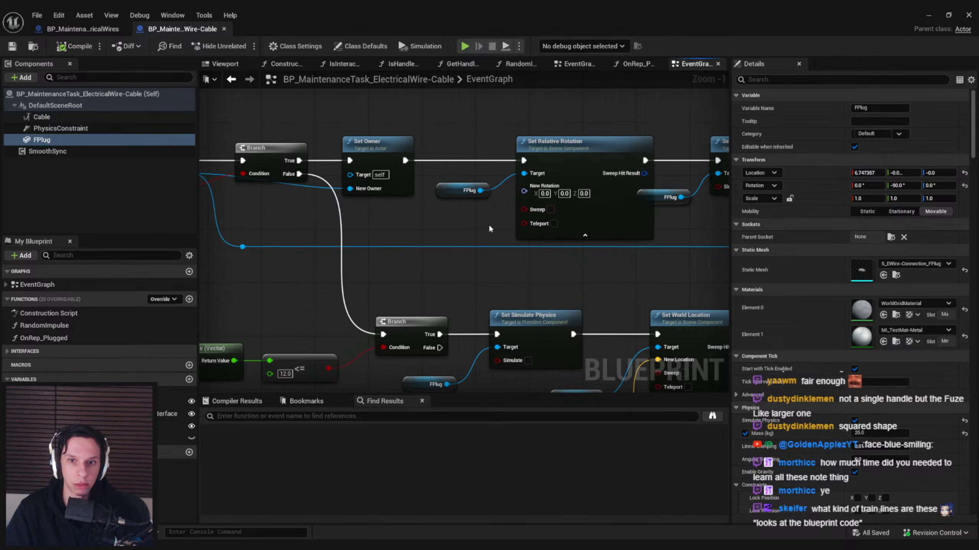
left_click(585, 235)
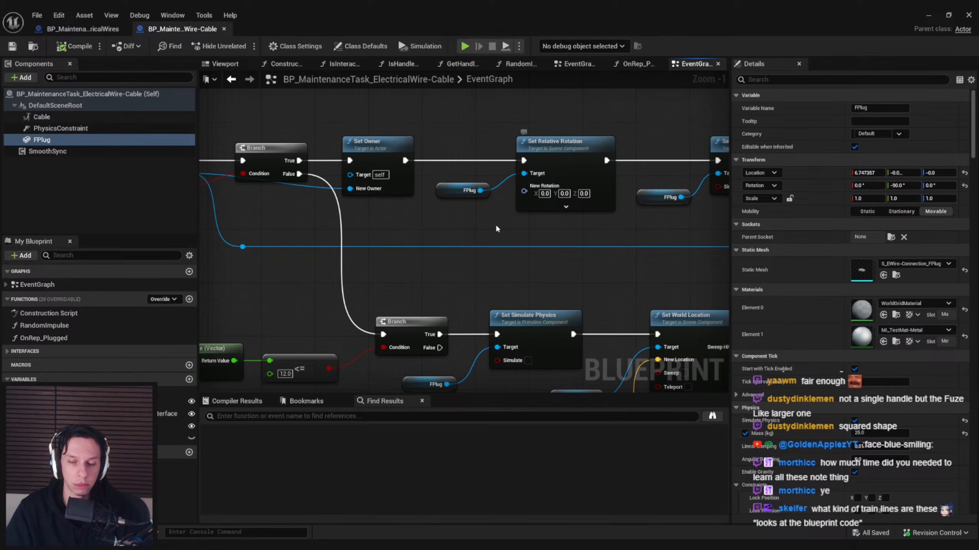
right_click_drag(496, 228, 489, 236)
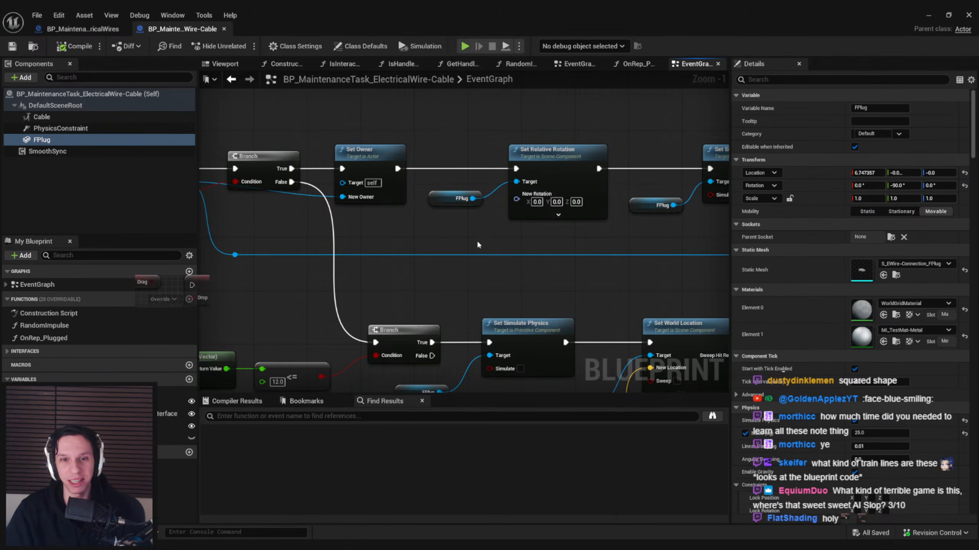
- Nudge the FPlug node feeding Set Relative Rotation and save the cable blueprint, checking the asset out of revision control
scroll(476, 240, "up", 1)
left_click(458, 185)
left_click(437, 240)
left_click(12, 46)
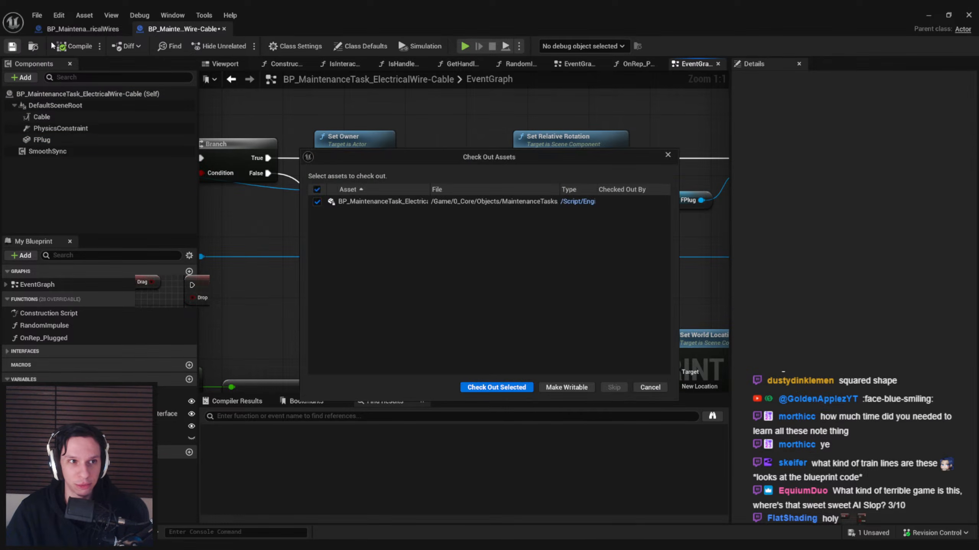
left_click(491, 387)
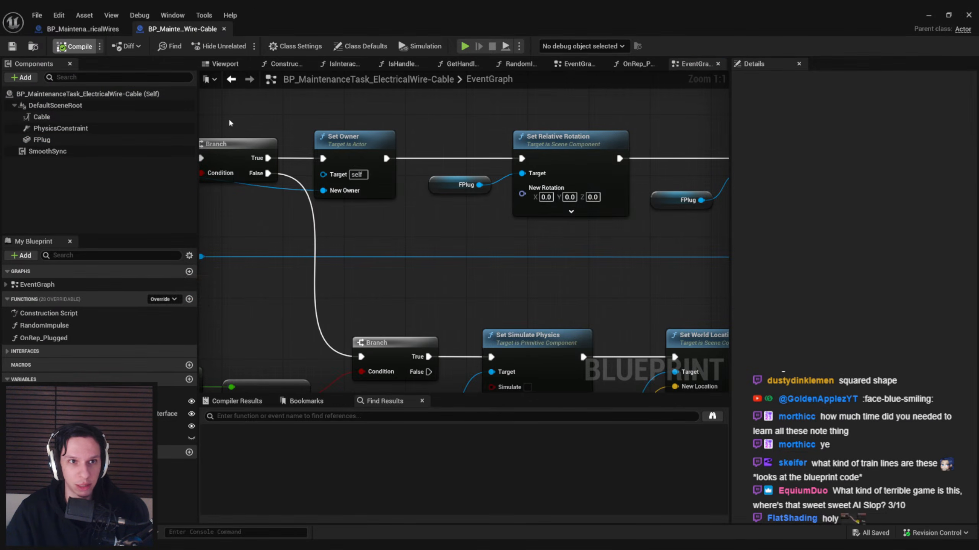
- Nudge the FPlug node feeding the upper Set Simulate Physics node and save the cable blueprint
scroll(510, 220, "down", 1)
scroll(508, 220, "up", 1)
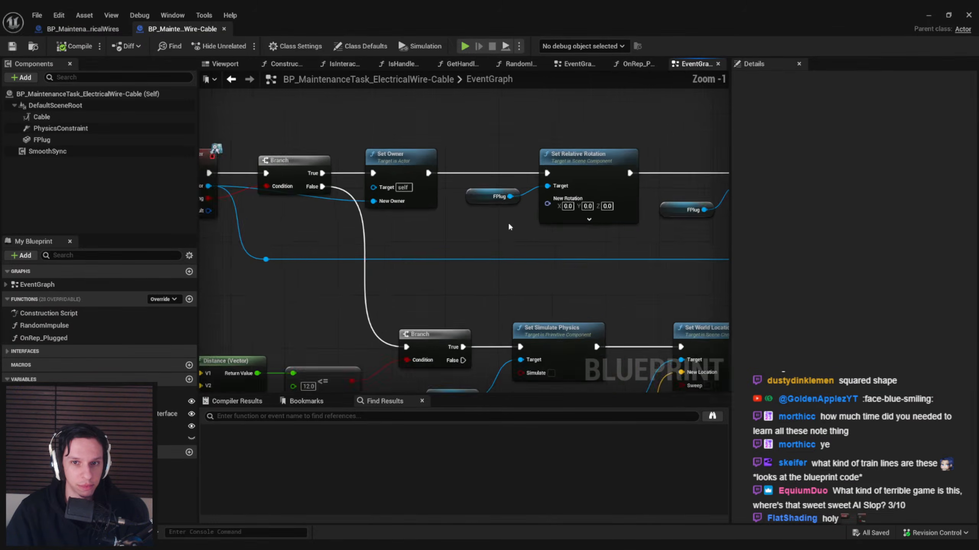
scroll(508, 226, "down", 3)
right_click_drag(507, 227, 381, 188)
scroll(404, 183, "down", 1)
scroll(381, 188, "up", 1)
scroll(497, 179, "up", 2)
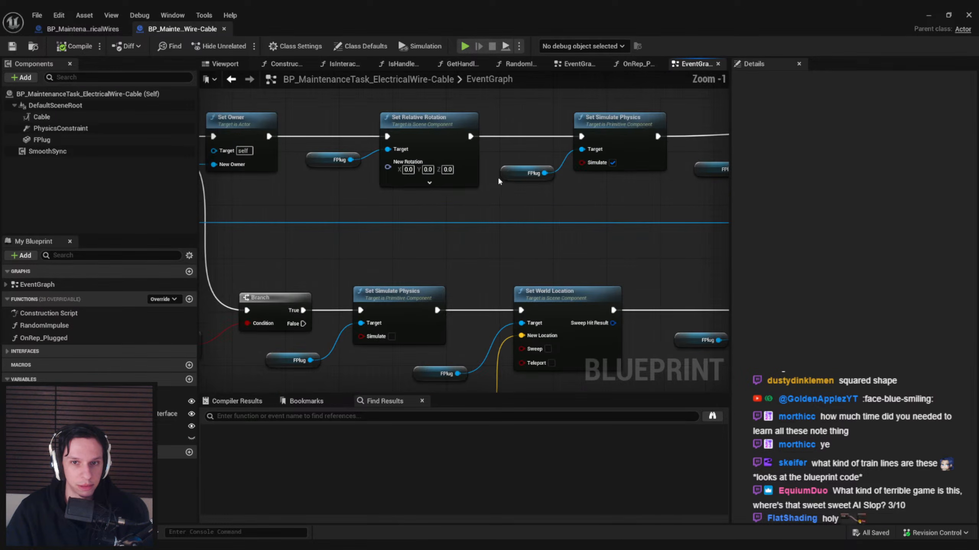
left_click_drag(508, 175, 507, 162)
left_click(512, 176)
right_click_drag(512, 175, 602, 226)
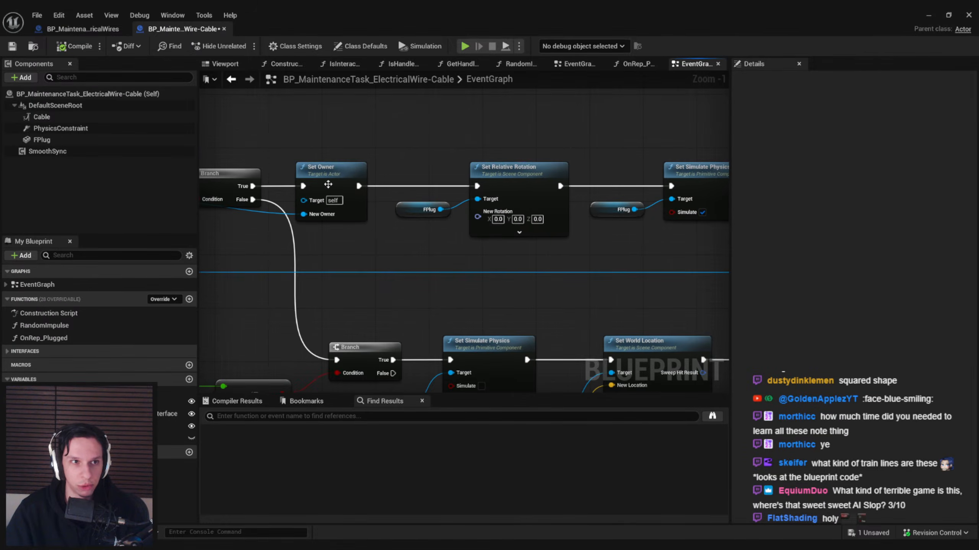
left_click(12, 46)
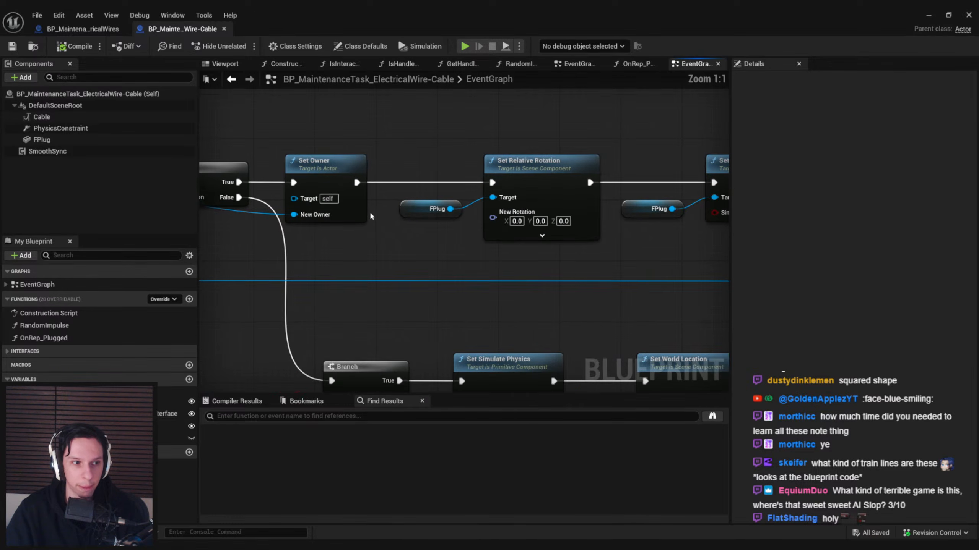
- Try a Y rotation of 0 on the FPlug component in the cable's 3D preview, and undo it
right_click_drag(494, 228, 537, 217)
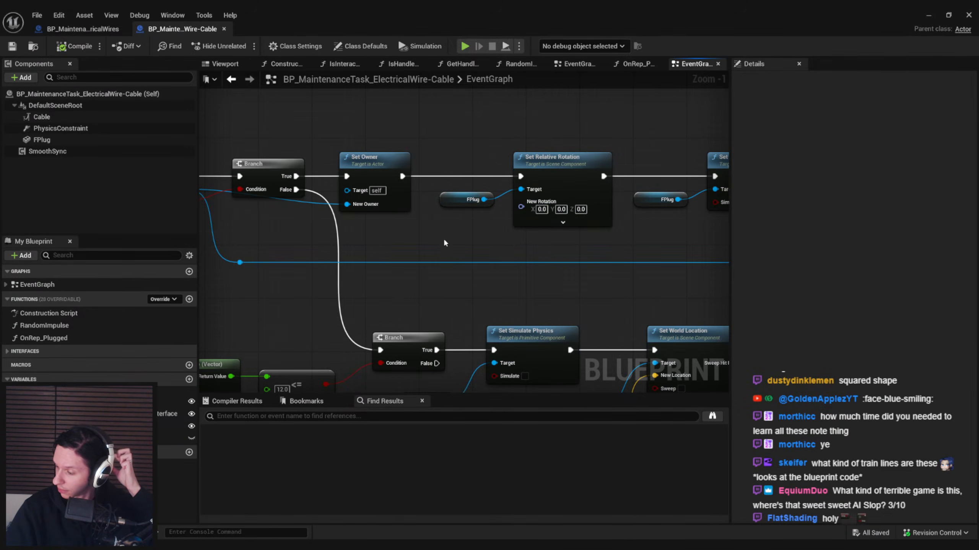
left_click(225, 63)
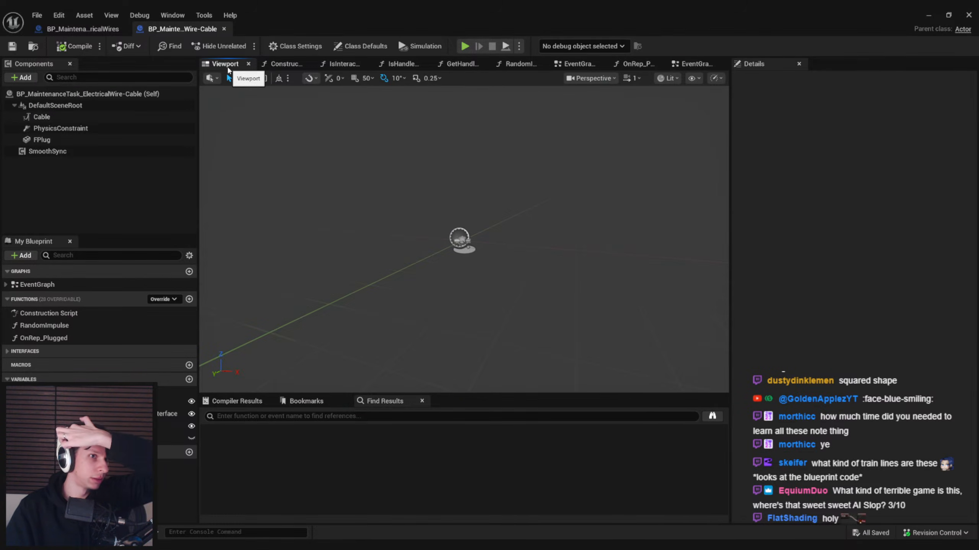
right_click_drag(494, 207, 497, 205)
key("w")
key("s")
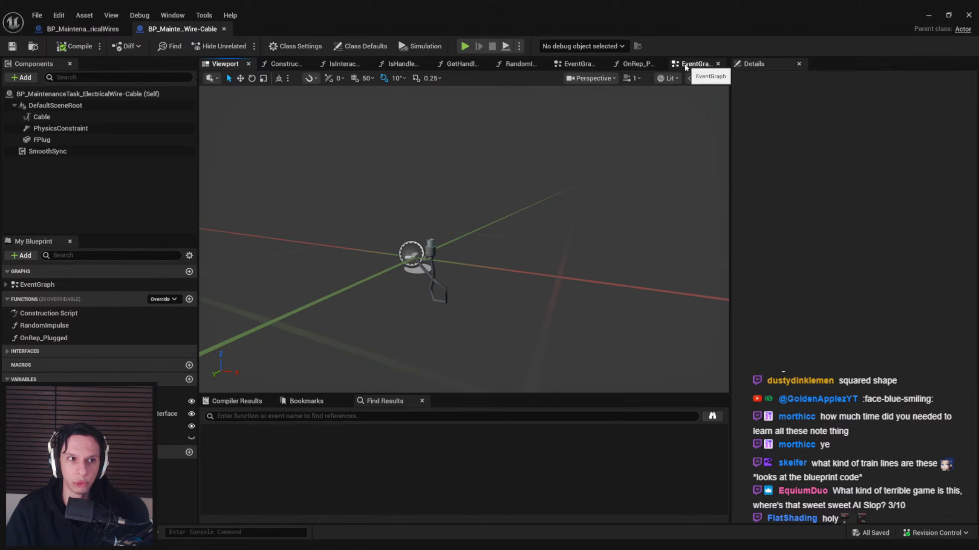
left_click(42, 140)
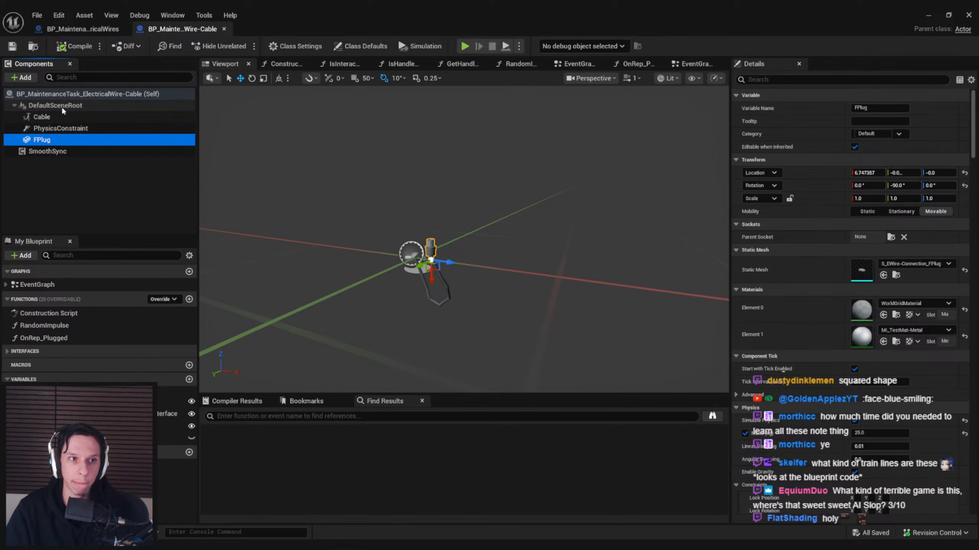
left_click(55, 105)
left_click(51, 140)
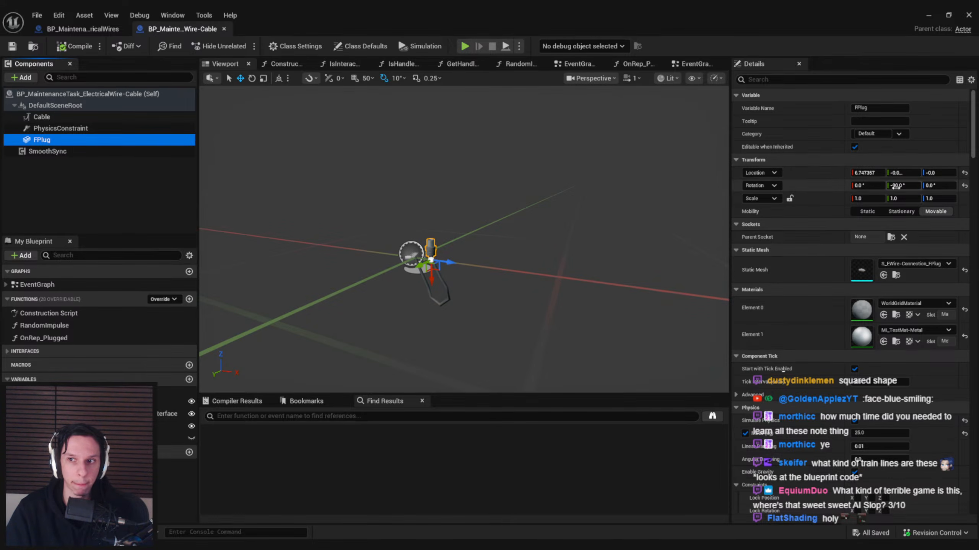
type("0")
key("Return")
right_click_drag(451, 231, 443, 235)
key("ctrl+z")
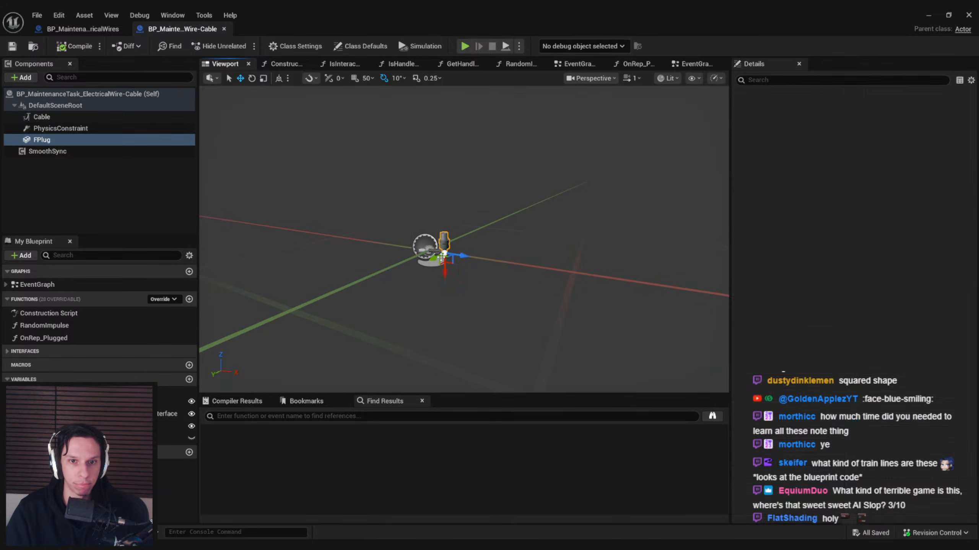
- Return to the event graph of the BP_MaintenanceTask-ElectricalWires blueprint
left_click(84, 33)
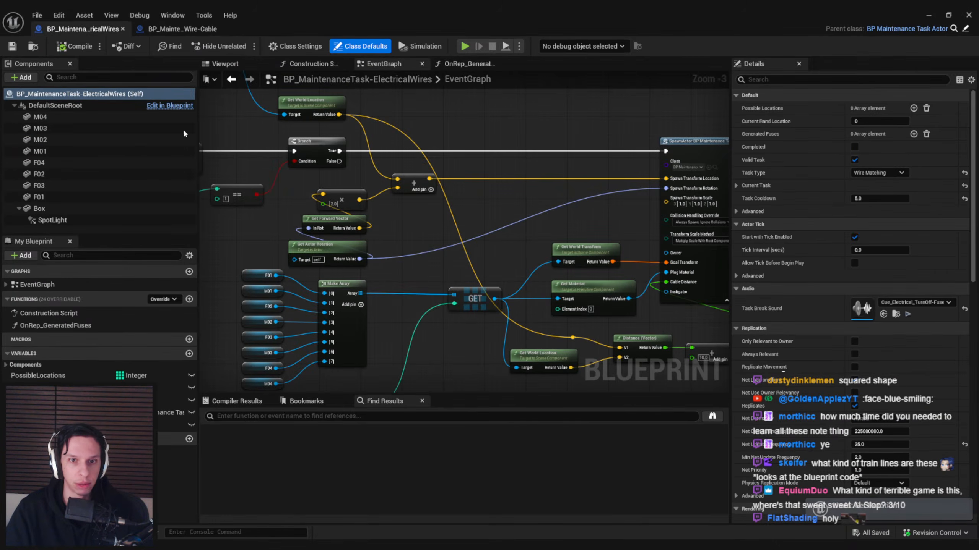
- Check what feeds the spawn rotation in the electrical wires blueprint, and return to the wire cable blueprint's event graph
right_click_drag(422, 247, 368, 250)
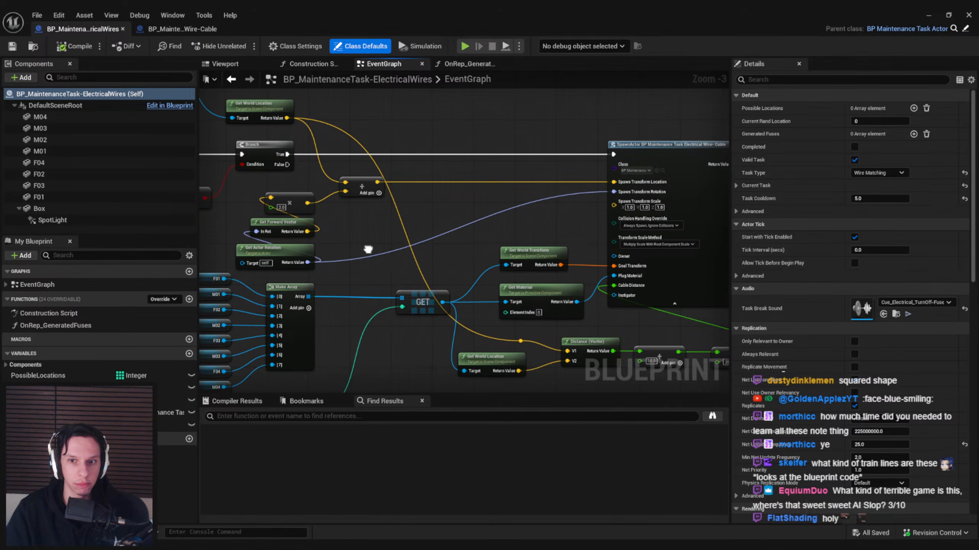
scroll(366, 250, "down", 1)
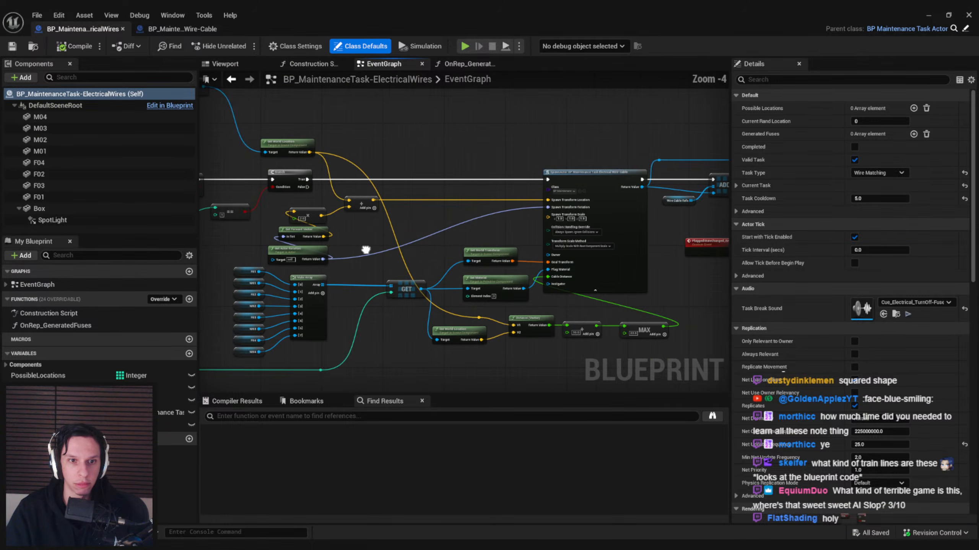
scroll(365, 249, "up", 1)
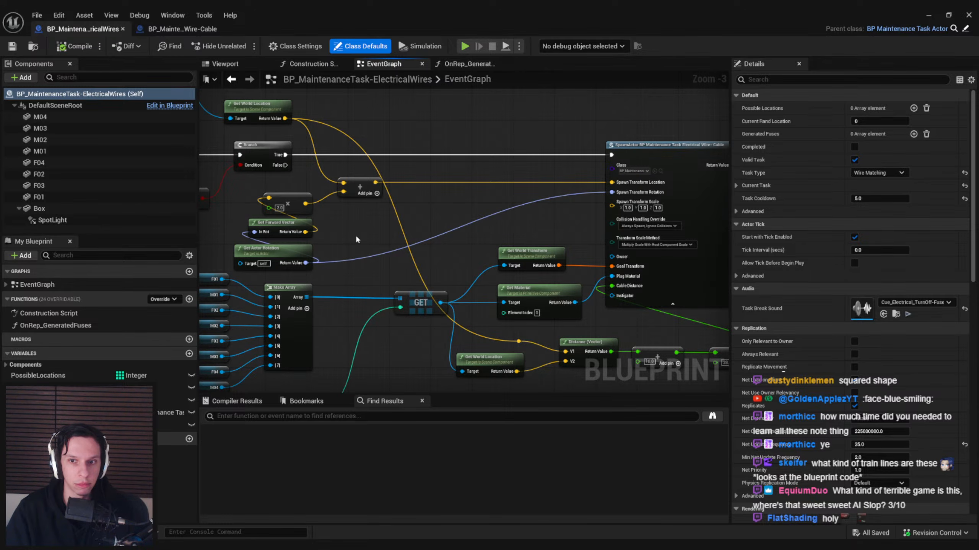
left_click(183, 29)
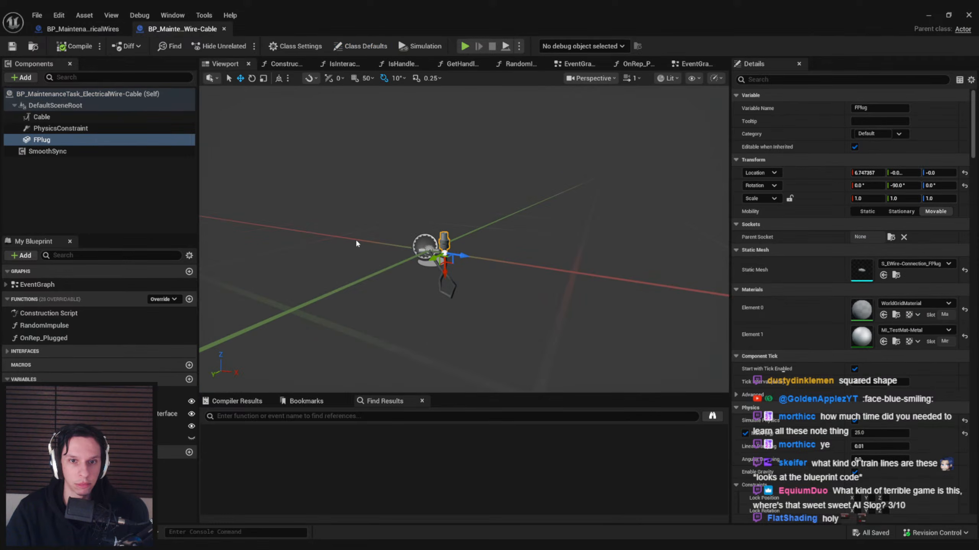
left_click(693, 63)
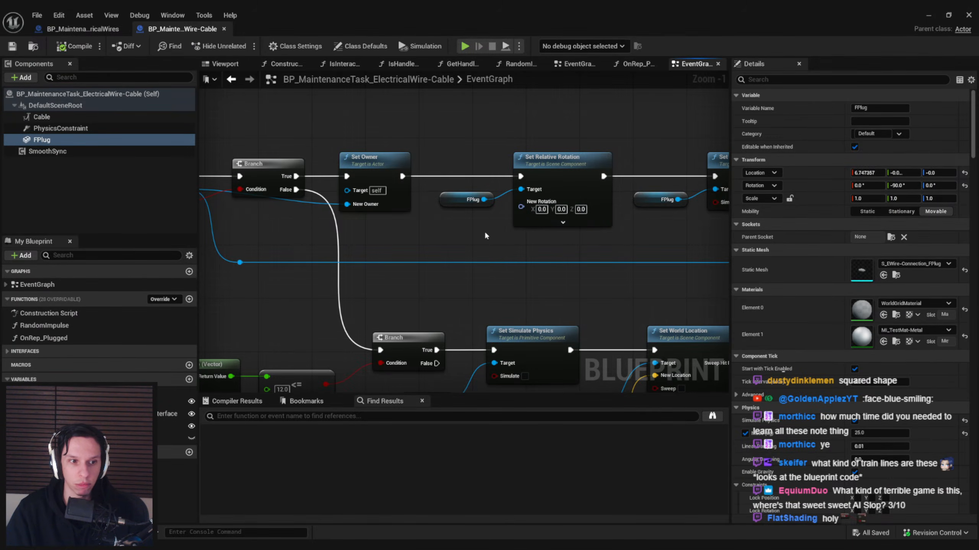
- Add a GoalTransform getter, split its struct pin, and connect its rotation to New Rotation on the upper Set Relative Rotation
left_click_drag(174, 401, 360, 229, "ctrl")
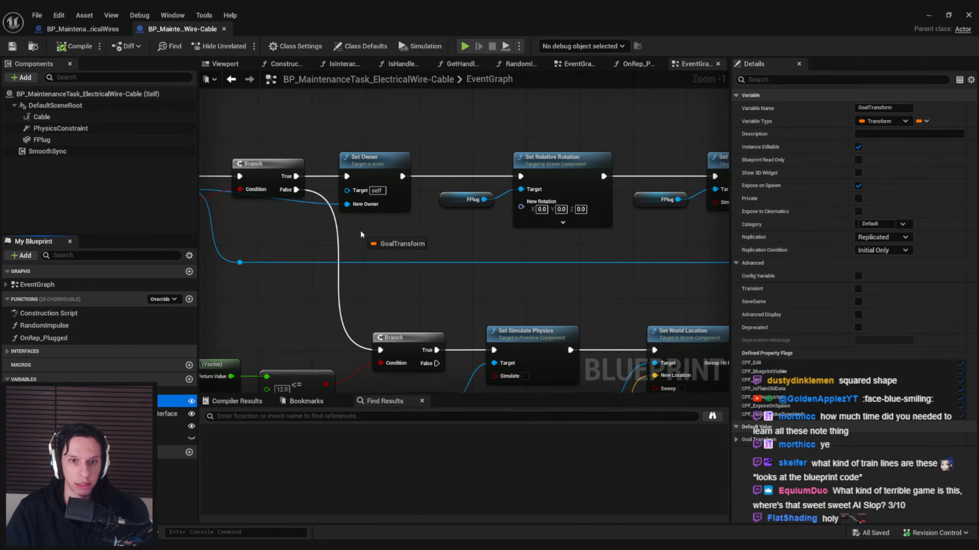
left_click(387, 253)
right_click(407, 232)
left_click(443, 266)
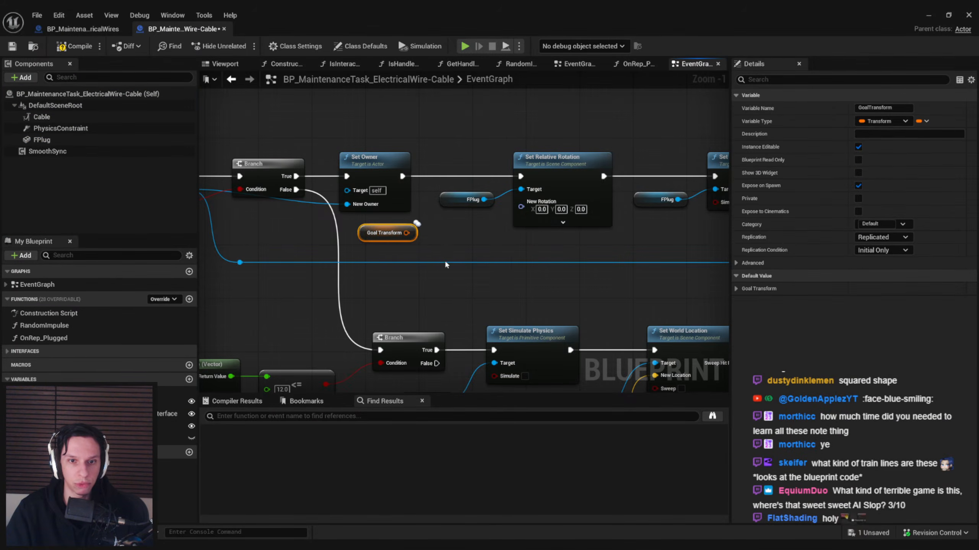
left_click_drag(426, 246, 522, 207)
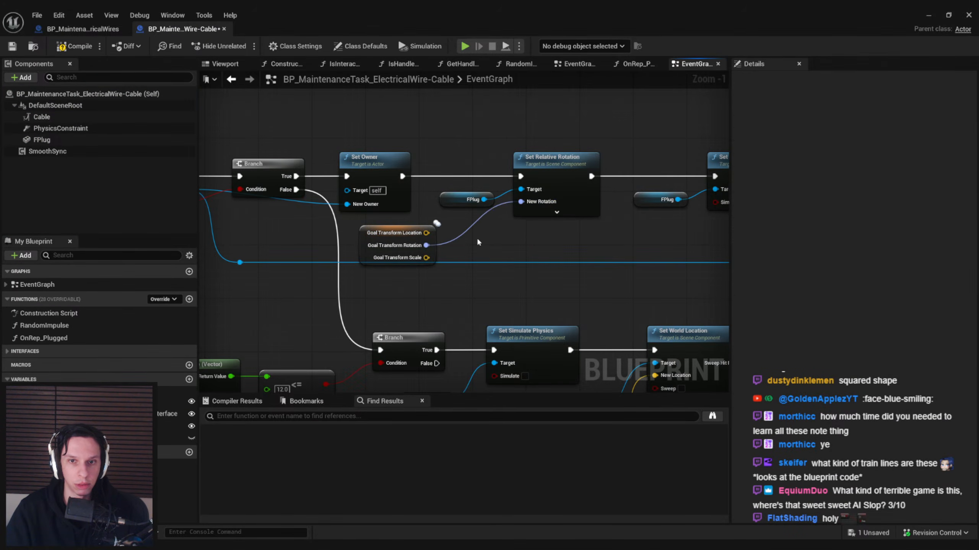
- Play-test the level full screen, pull the blue cable plug in the electrical wires box, and end the session
left_click(928, 15)
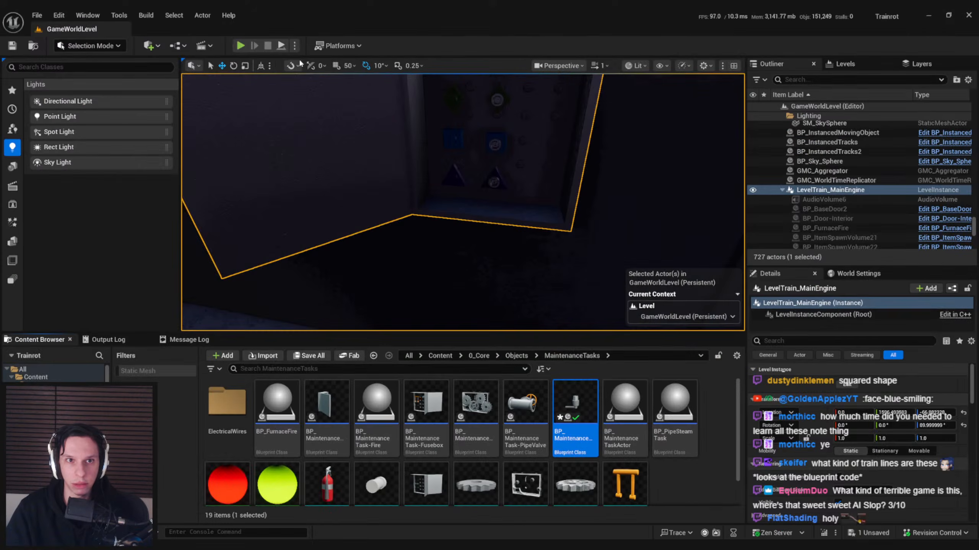
left_click(241, 45)
key("F11")
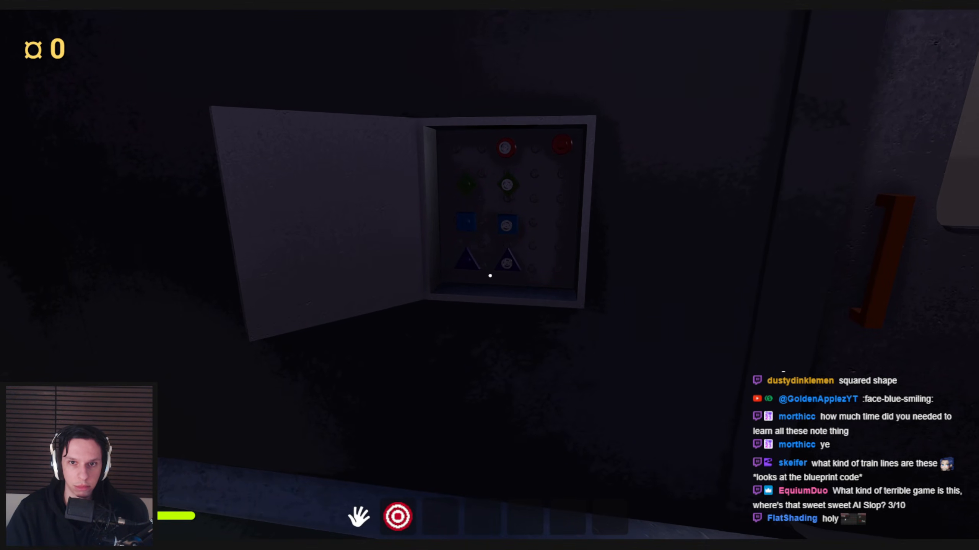
key("w")
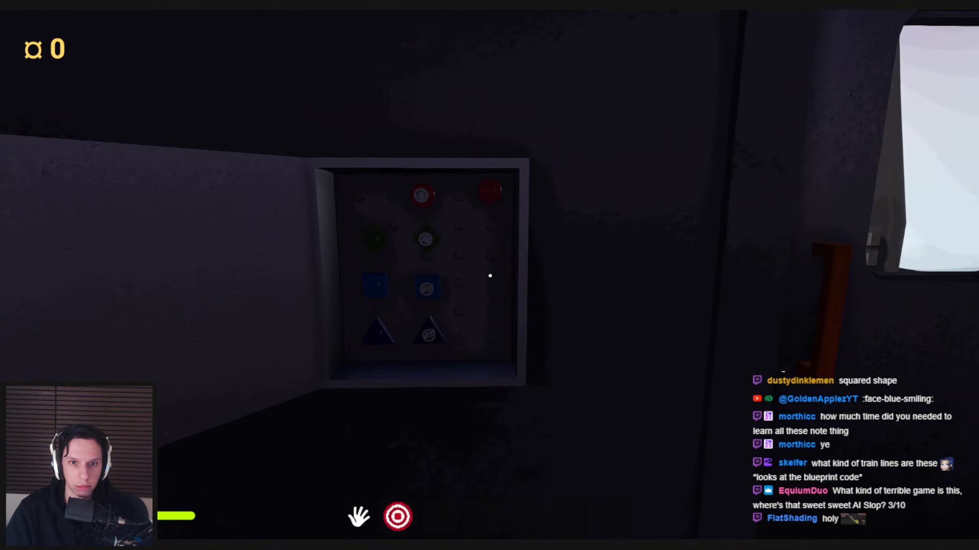
key("w")
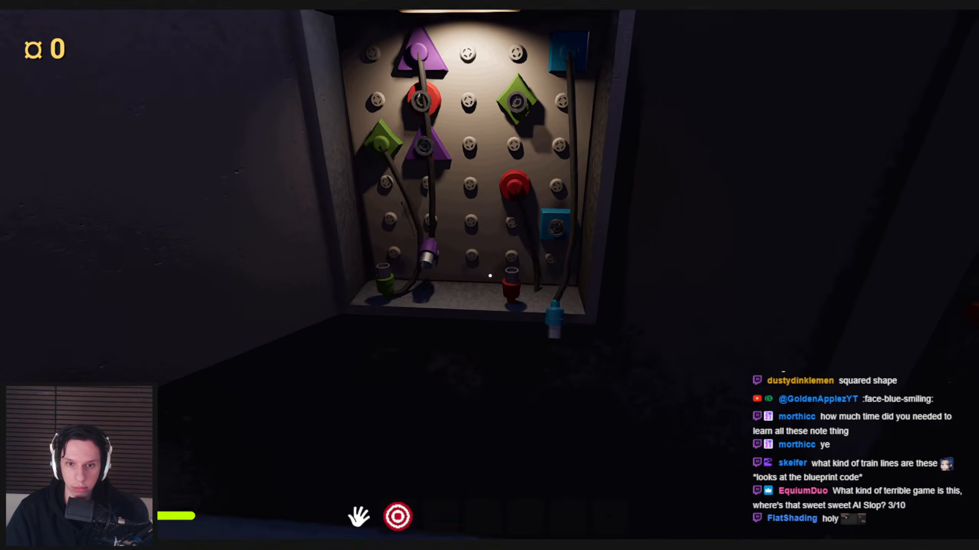
left_click_drag(489, 275, 597, 322)
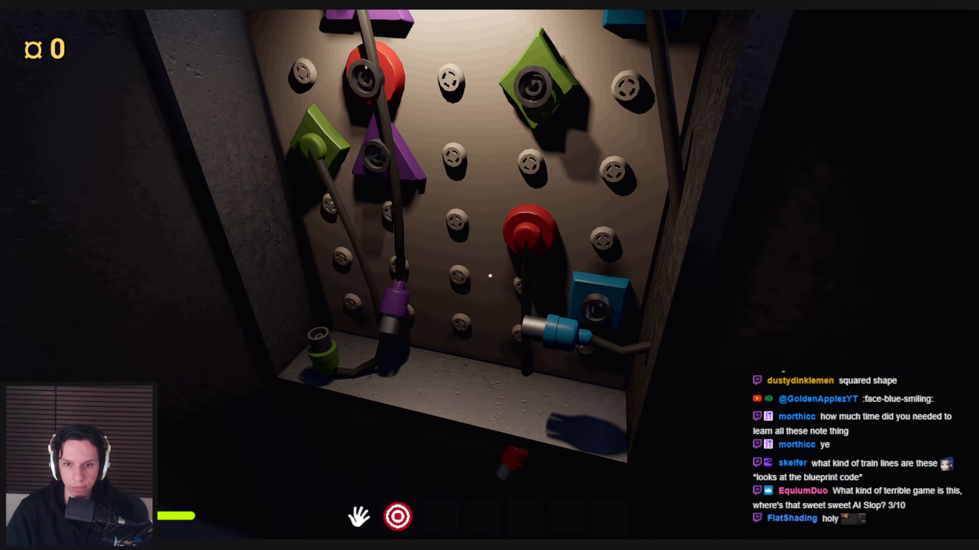
key("Escape")
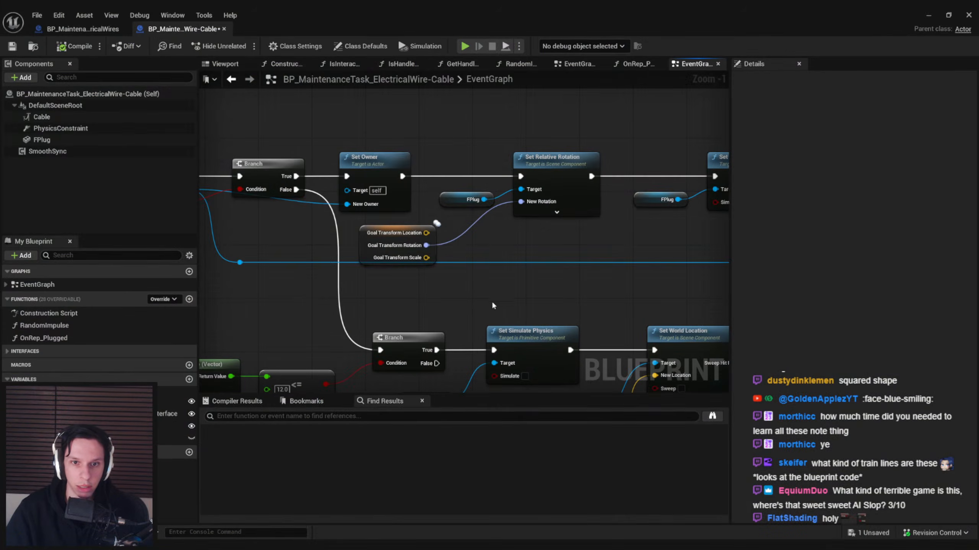
- Copy the split GoalTransform getter to the lower Set Relative Rotation, connect its rotation to New Rotation, and save the cable blueprint
left_click(449, 257)
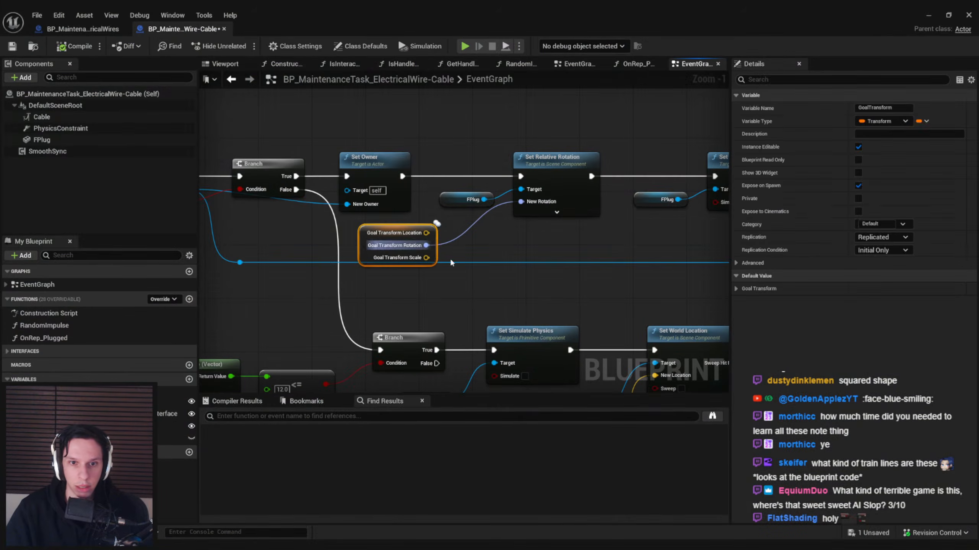
right_click_drag(450, 258, 403, 294)
scroll(497, 293, "up", 1)
left_click_drag(597, 342, 476, 277)
left_click(401, 292)
key("ctrl+v")
left_click_drag(570, 238, 570, 238)
left_click(478, 279)
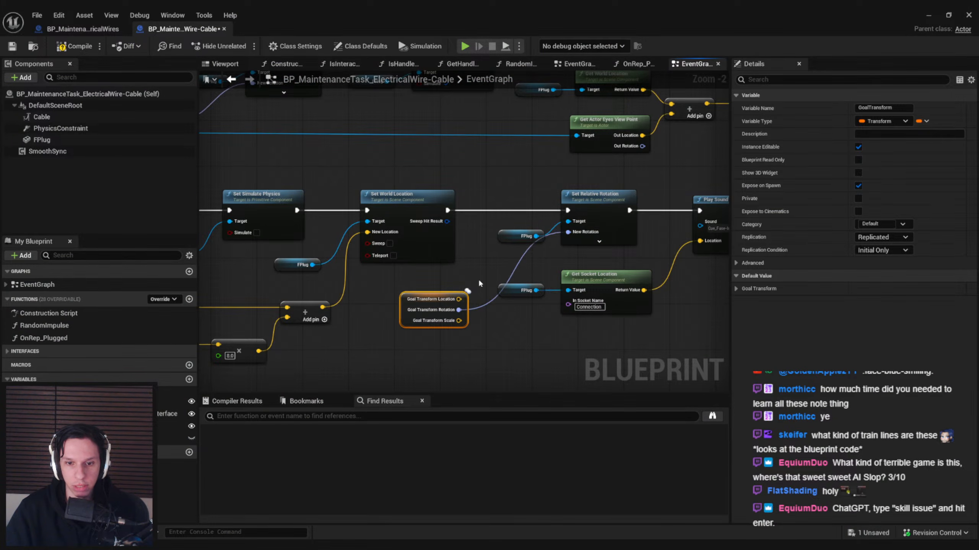
right_click_drag(478, 279, 433, 246)
left_click(12, 49)
- Start a new play session in the level and operate the fusebox's orange lever
right_click_drag(345, 276, 464, 263)
scroll(463, 264, "down", 1)
left_click(929, 17)
scroll(559, 171, "down", 5)
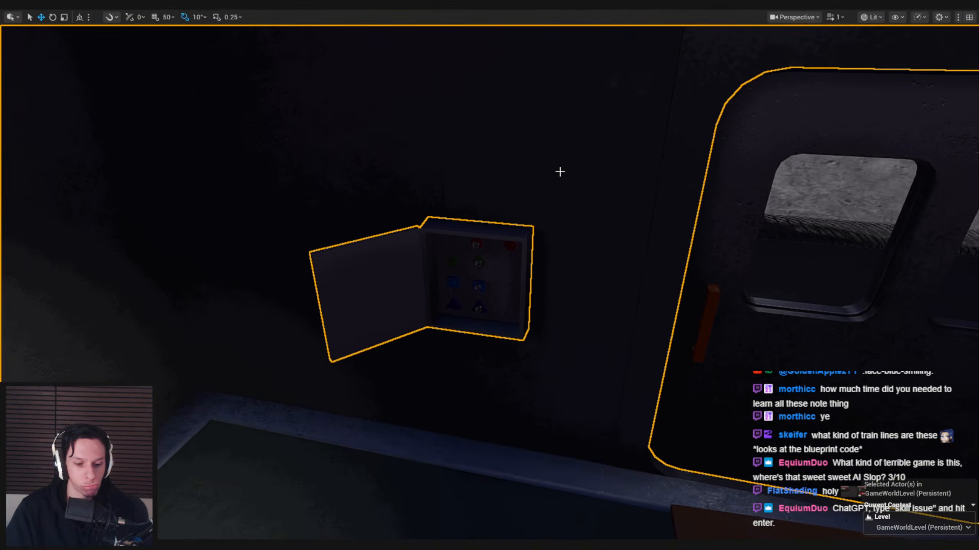
key("alt+p")
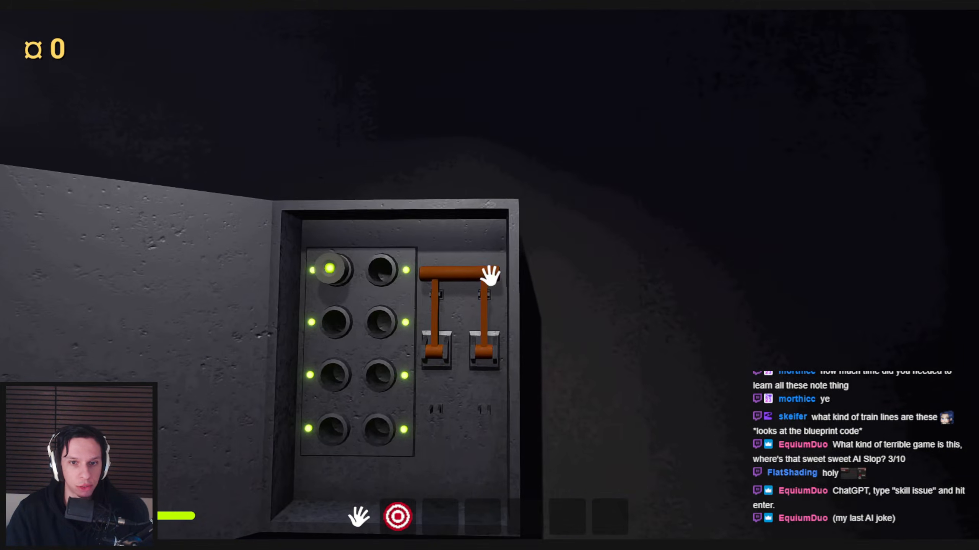
mouse_move(492, 276)
left_mouse_down()
mouse_move(489, 267)
mouse_move(482, 337)
mouse_move(485, 263)
mouse_move(481, 361)
mouse_move(482, 281)
left_mouse_up()
key("s")
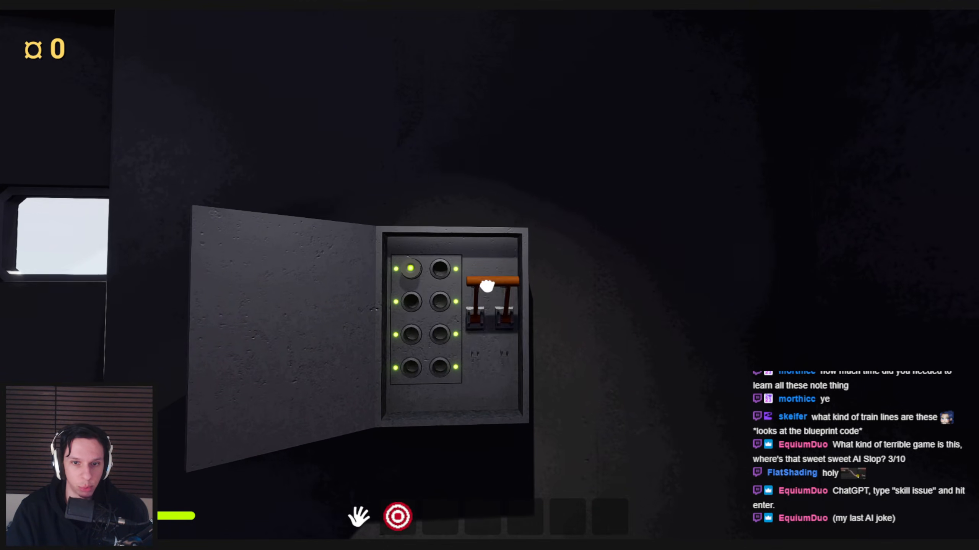
- Walk to the electrical wires box, test grabbing the green cable plug, and end the play session
key("a")
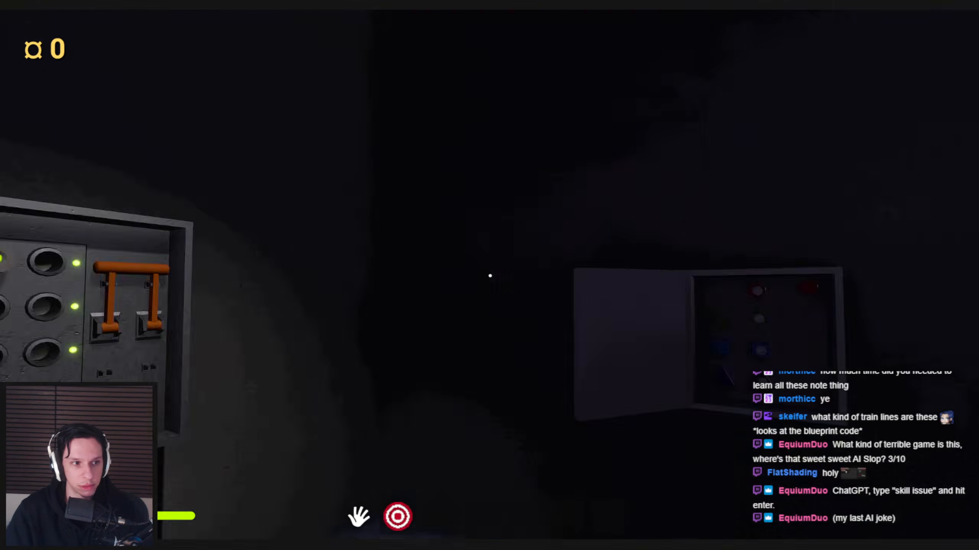
key("w")
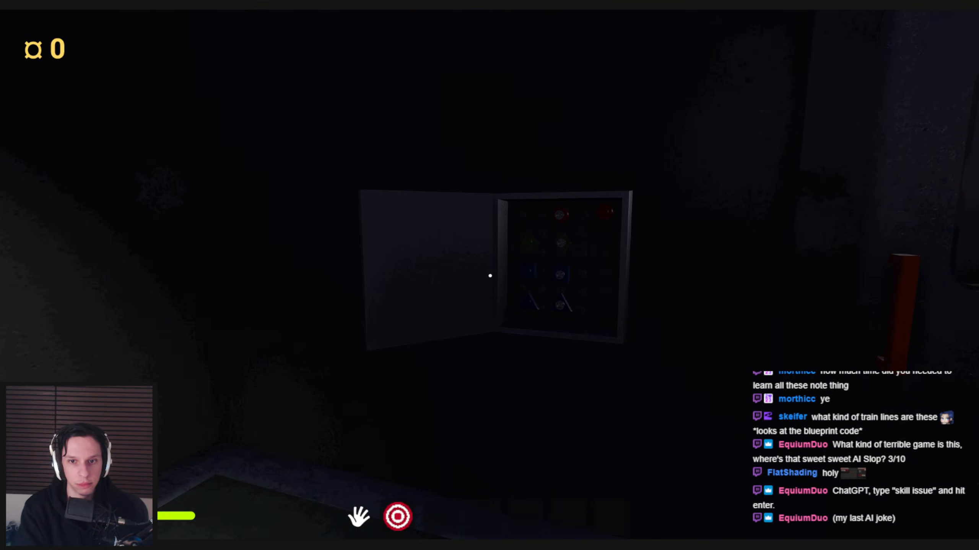
key("e")
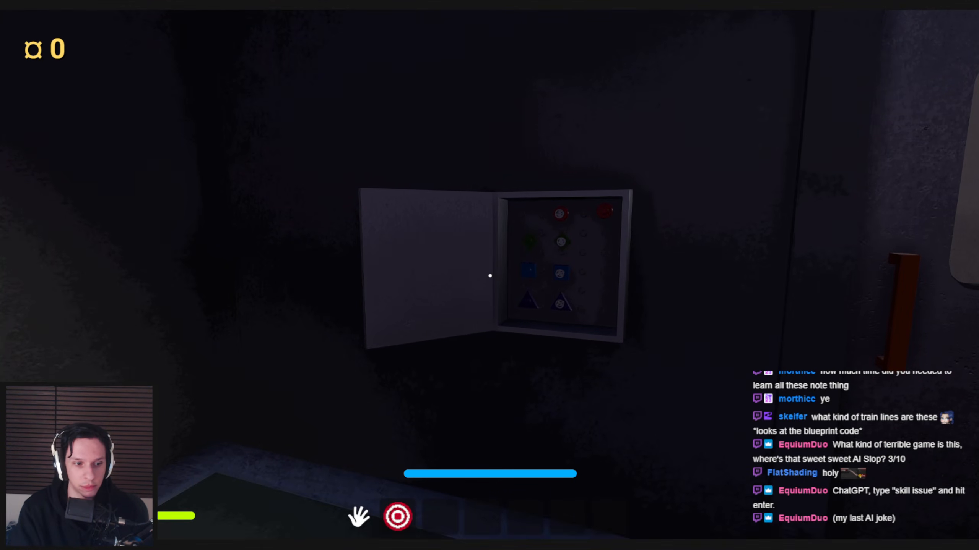
key("grave")
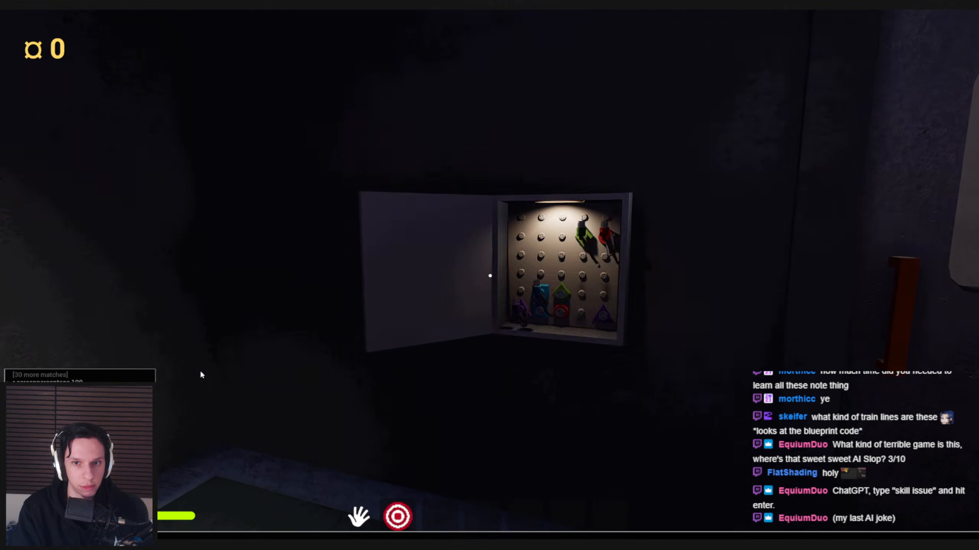
key("grave")
key("e")
key("e")
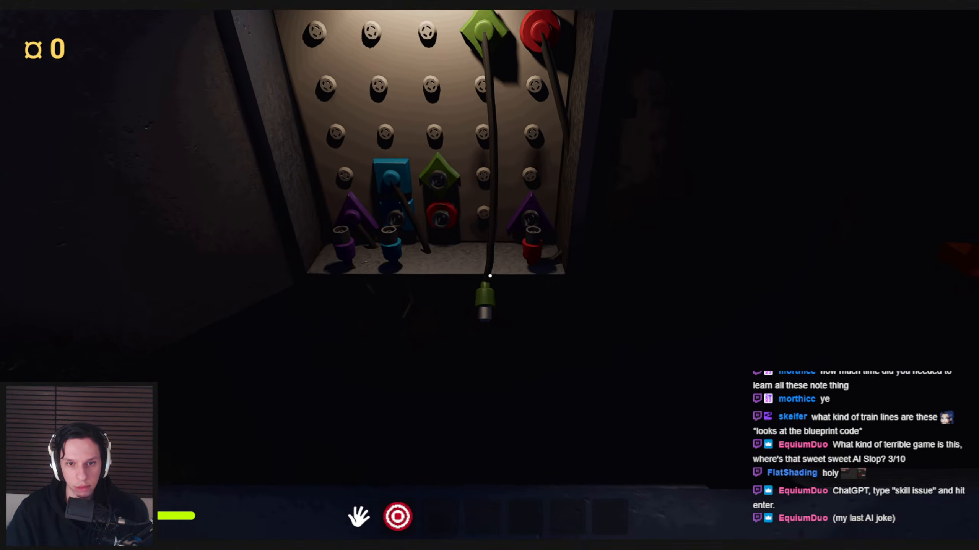
key("e")
key("e")
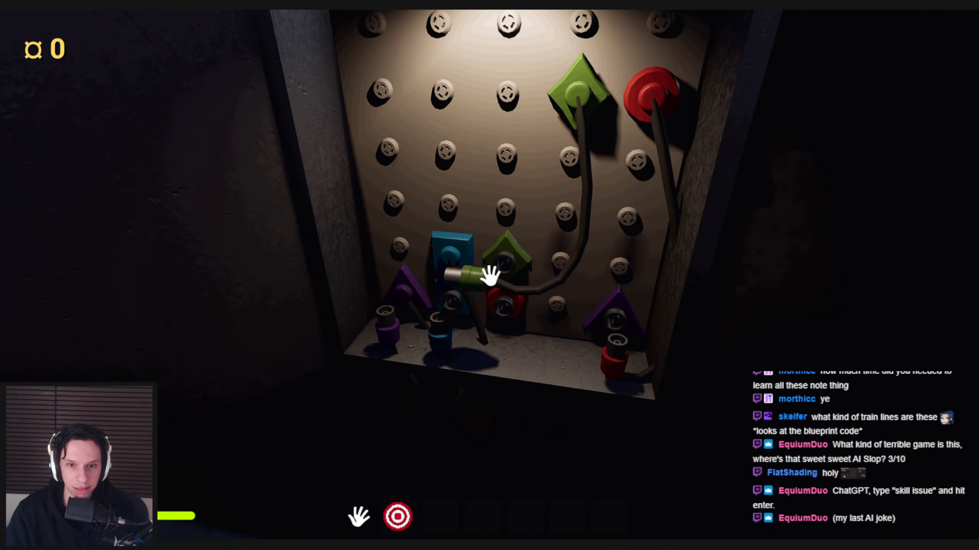
key("Escape")
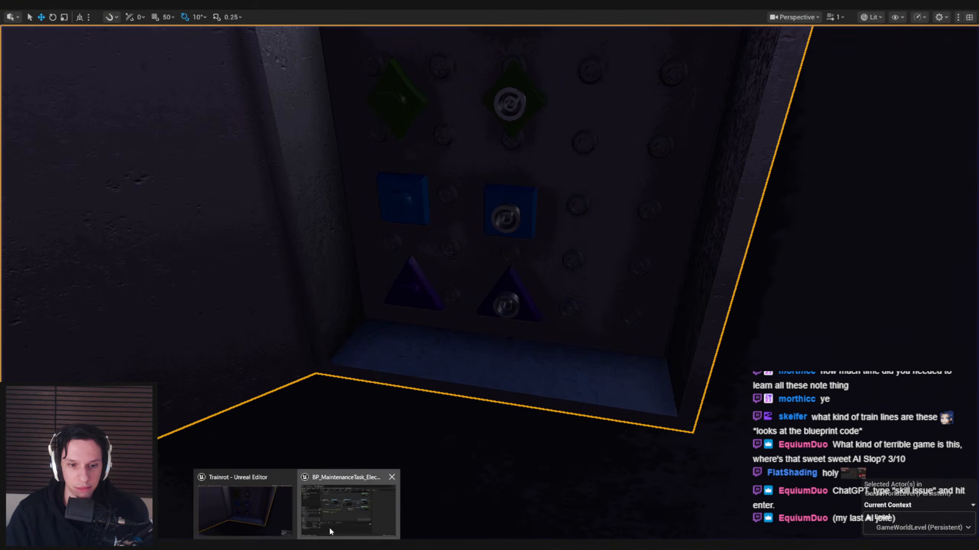
- Move the Play Sound at Location, Server Set Plugged State and socket location nodes away from the lower Set Relative Rotation
left_click(329, 526)
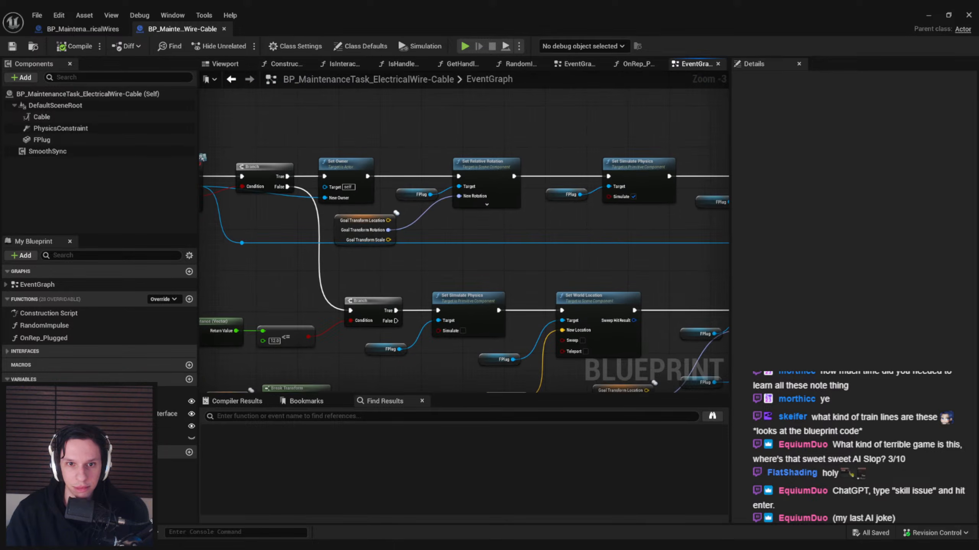
right_click_drag(616, 270, 371, 273)
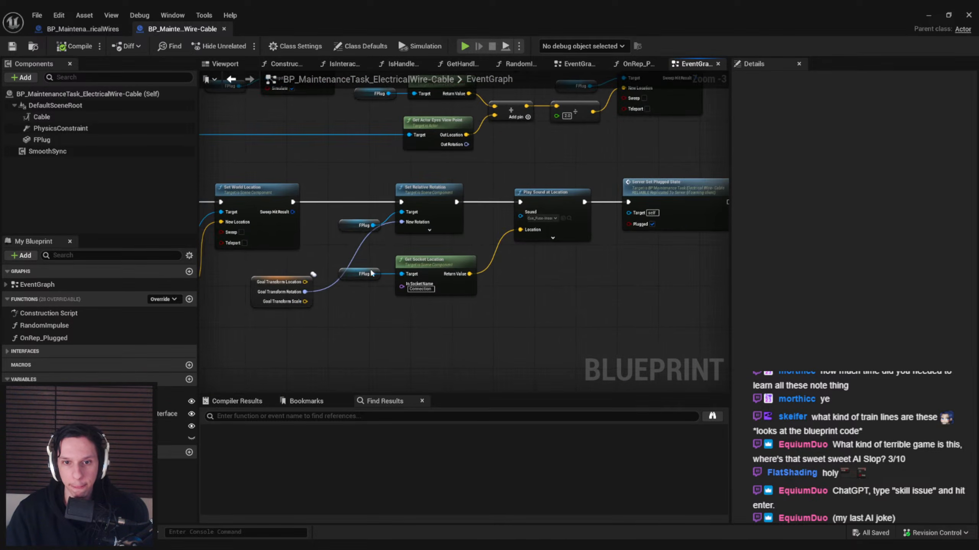
right_click_drag(595, 339, 523, 243)
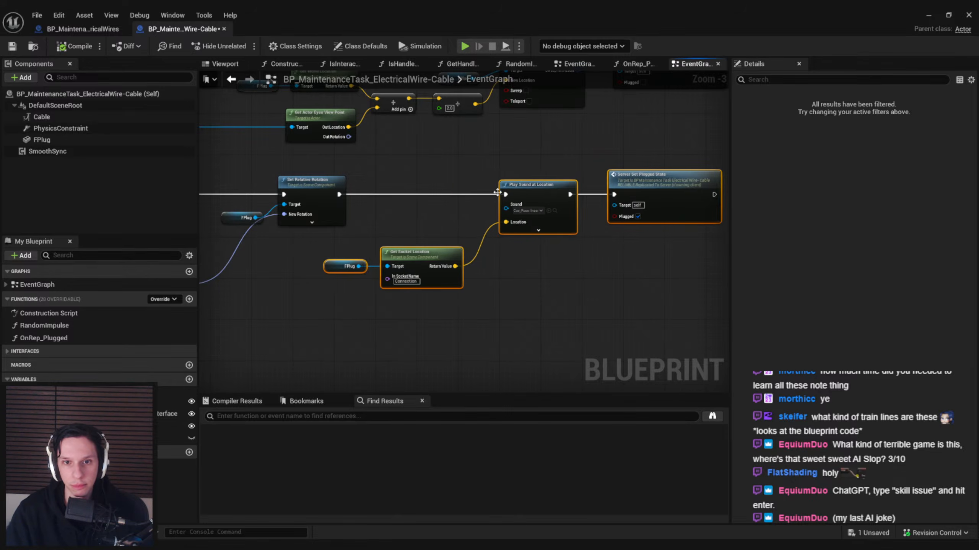
right_click_drag(439, 189, 638, 214)
- Replace the lower Set Relative Rotation with a Set World Rotation for FPlug, driven by GoalTransform's rotation and leading to Play Sound at Location
left_click_drag(457, 242, 490, 230)
type("set world rotati")
key("Return")
left_click(517, 220)
key("Delete")
left_click_drag(379, 223, 376, 220)
left_click_drag(516, 228, 516, 218)
left_click_drag(389, 309, 487, 239)
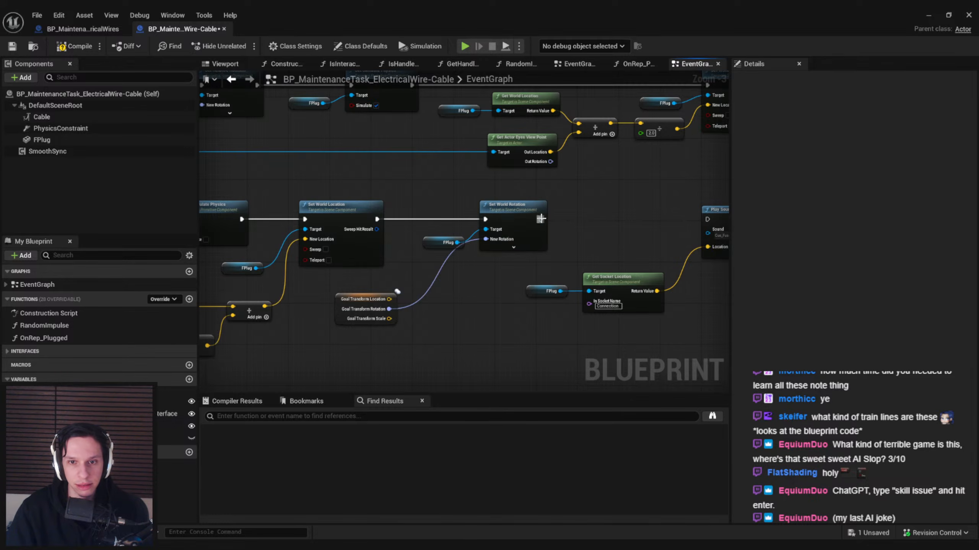
left_click_drag(540, 219, 687, 219)
left_click_drag(325, 323, 386, 300)
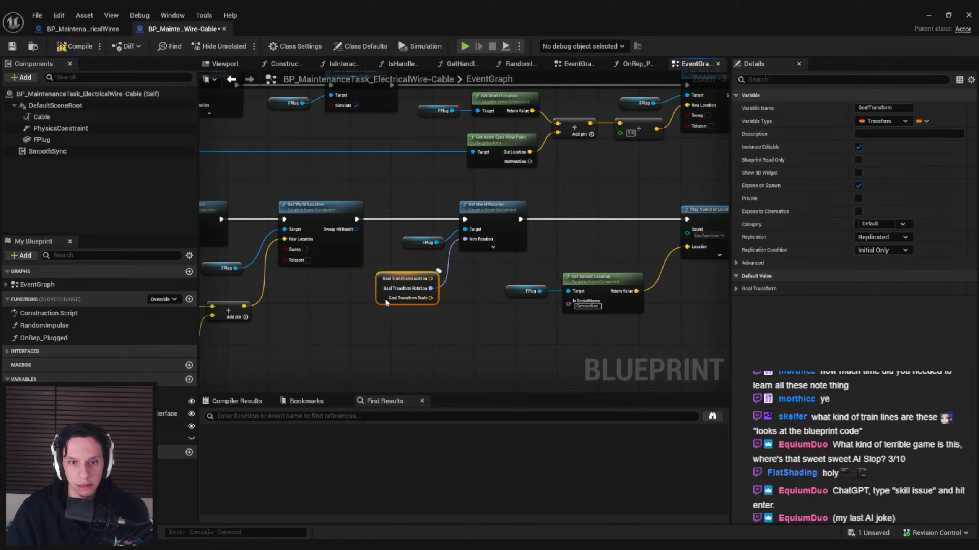
- Compile and save the cable blueprint with its new Set World Rotation and start a play session in the level
right_click_drag(389, 220, 655, 308)
left_click(401, 275)
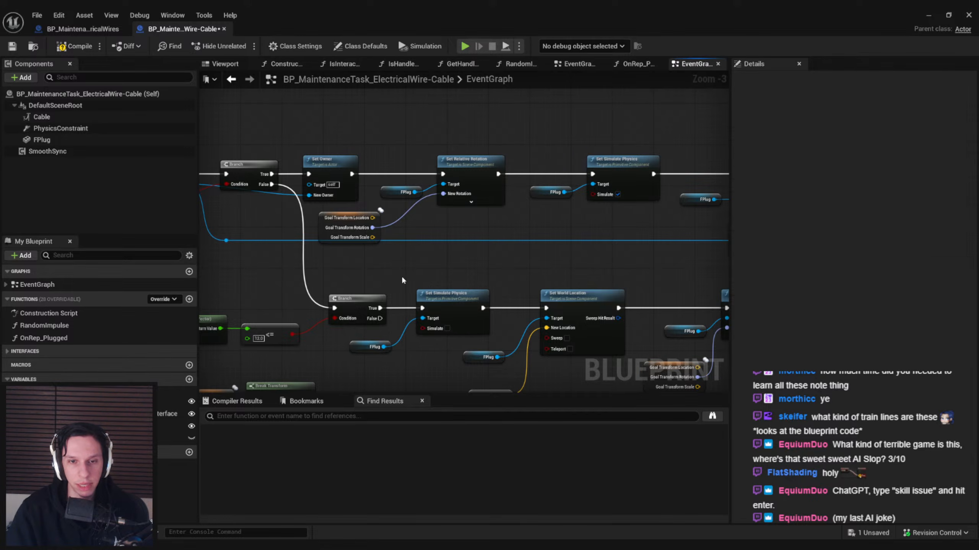
scroll(401, 276, "down", 2)
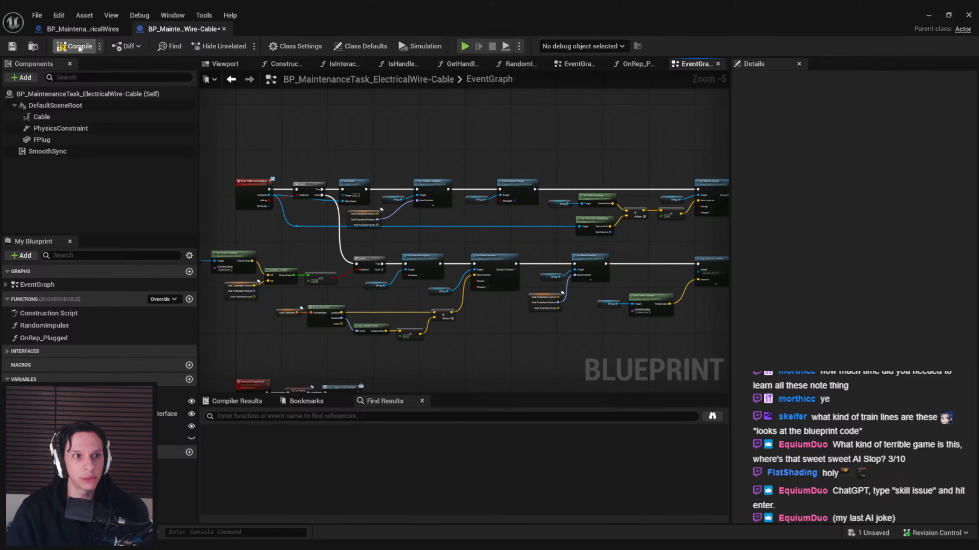
left_click(929, 15)
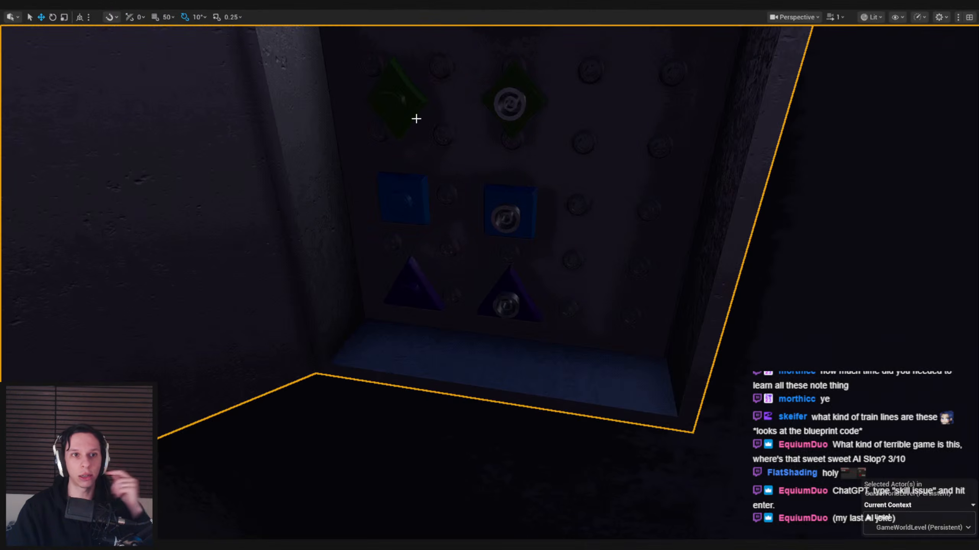
key("alt+p")
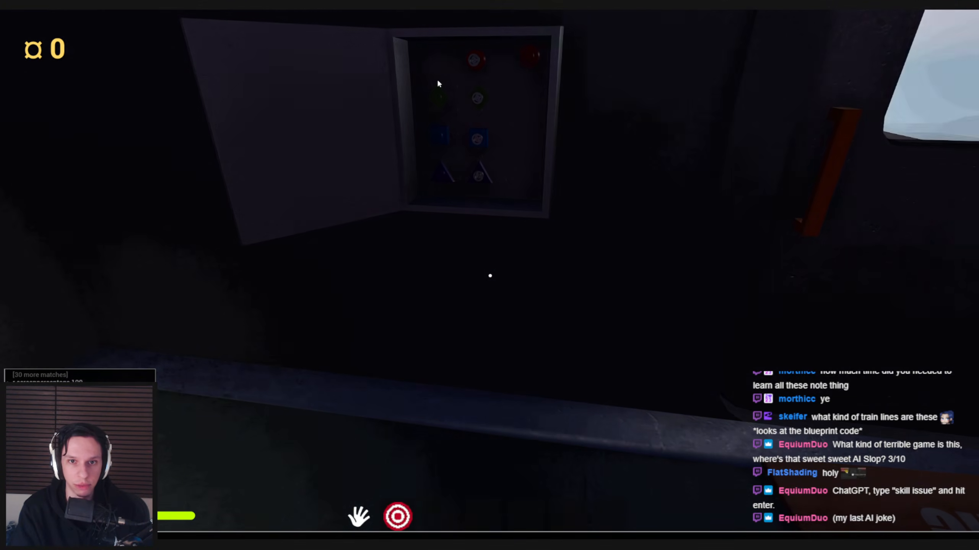
- Restart the play session and rerun the previous console command to activate the electrical wires box
key("Escape")
key("alt+p")
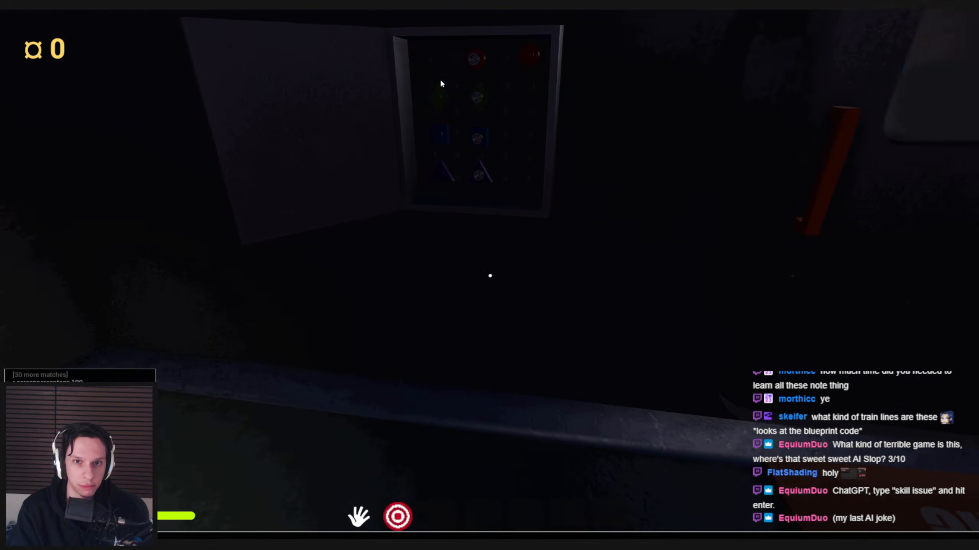
key("grave")
key("Up")
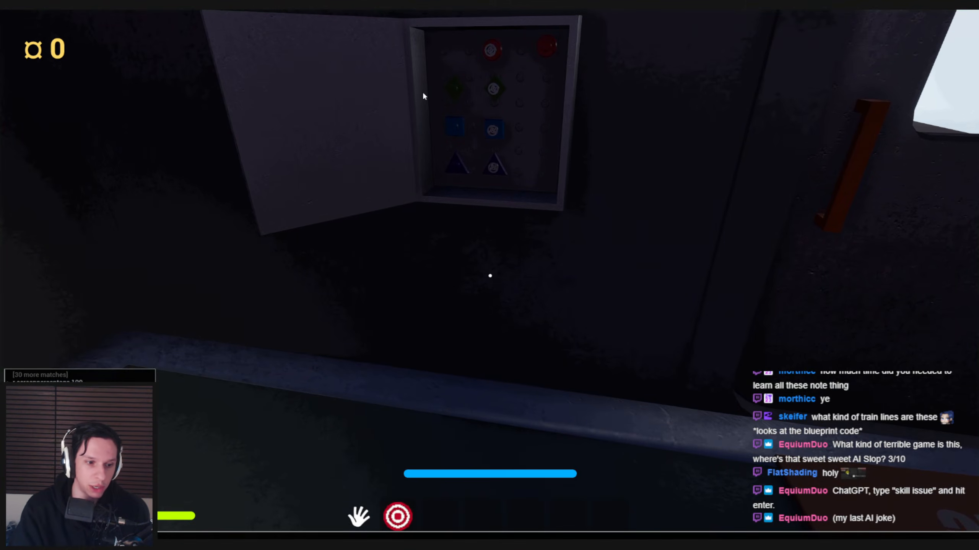
key("Return")
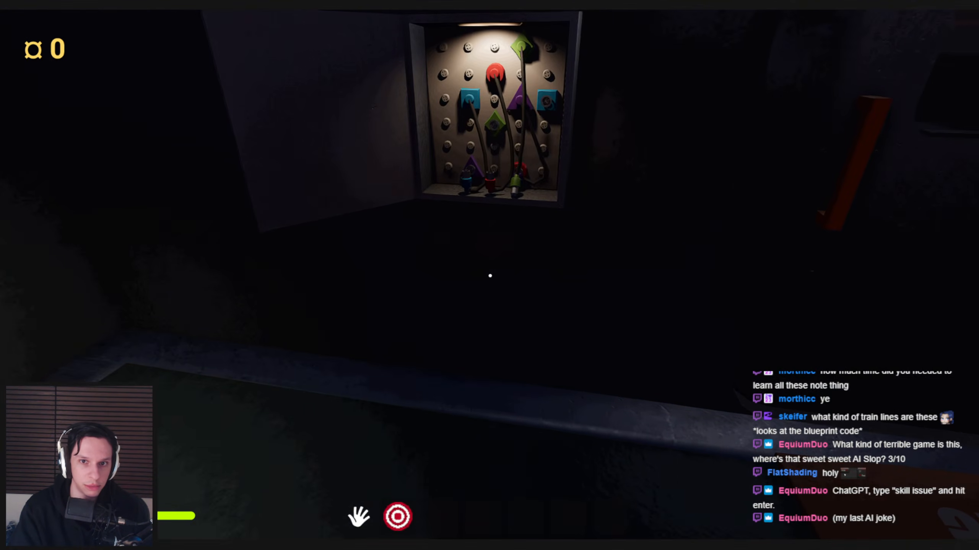
- Walk up to the electrical wires box, test plugging in the green and red cables, and end the play session
key("w")
left_click_drag(490, 276, 433, 284)
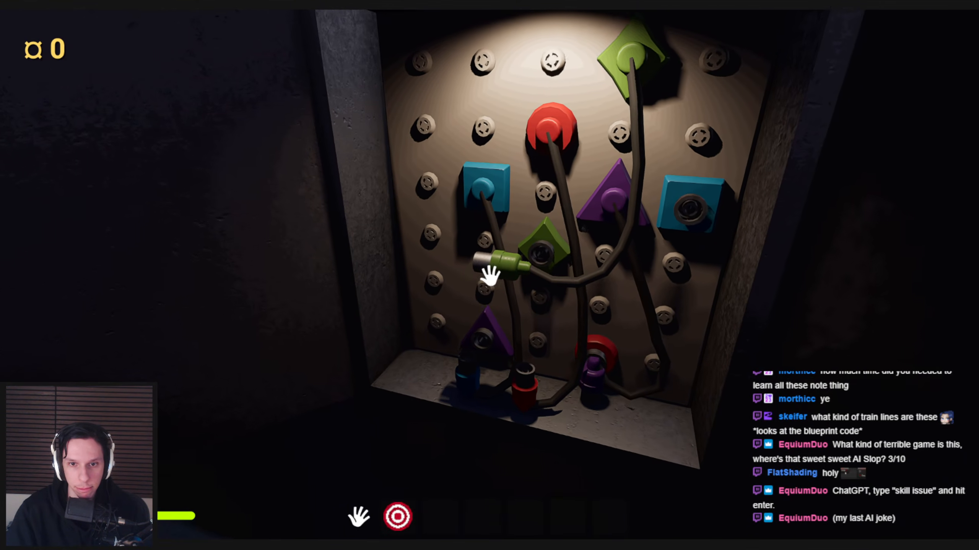
left_click_drag(489, 276, 518, 373)
key("s")
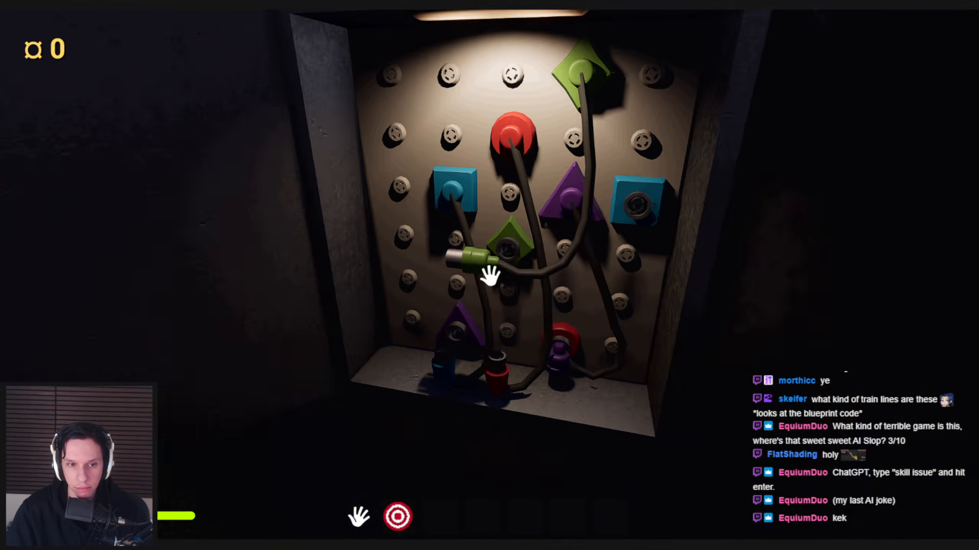
left_click_drag(490, 276, 516, 391)
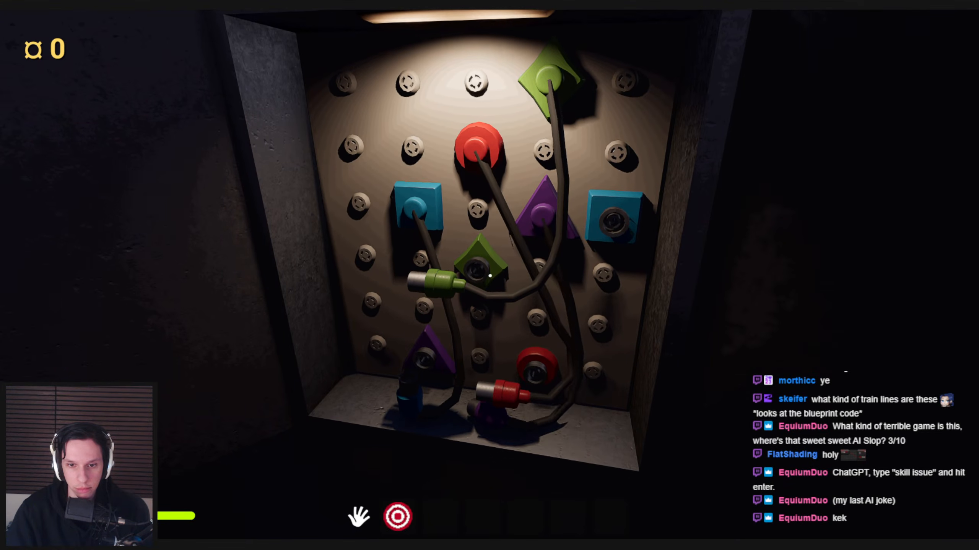
key("Escape")
- Return to the cable blueprint and examine the lower branch's chain up to the Server Set Plugged State call
left_click(349, 505)
scroll(327, 298, "up", 2)
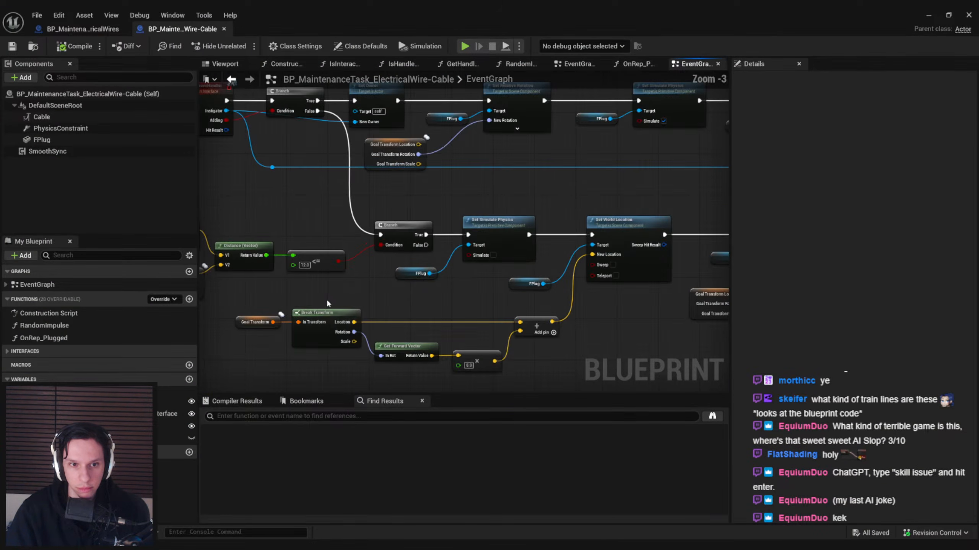
scroll(457, 301, "down", 1)
right_click_drag(456, 300, 256, 284)
scroll(422, 303, "up", 2)
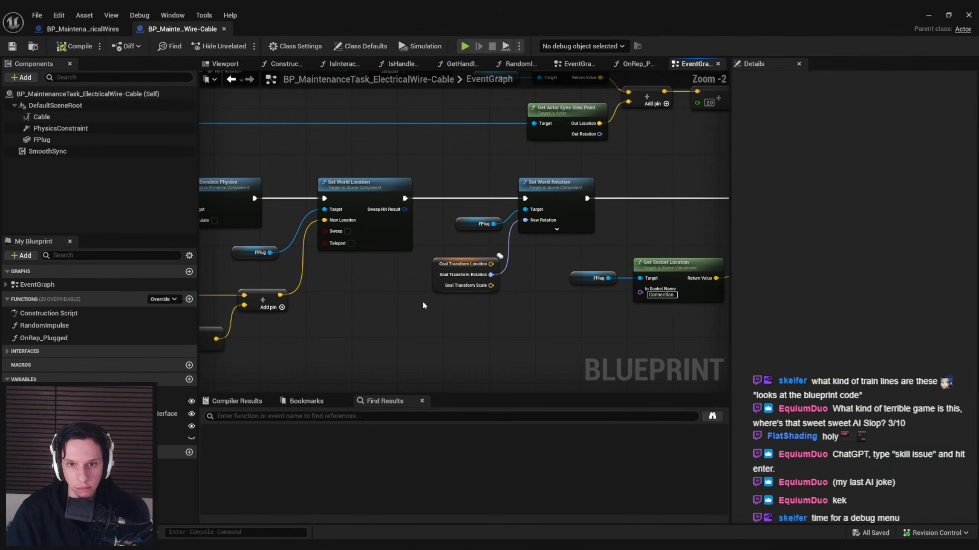
scroll(423, 305, "down", 1)
right_click_drag(423, 306, 202, 291)
scroll(539, 301, "down", 1)
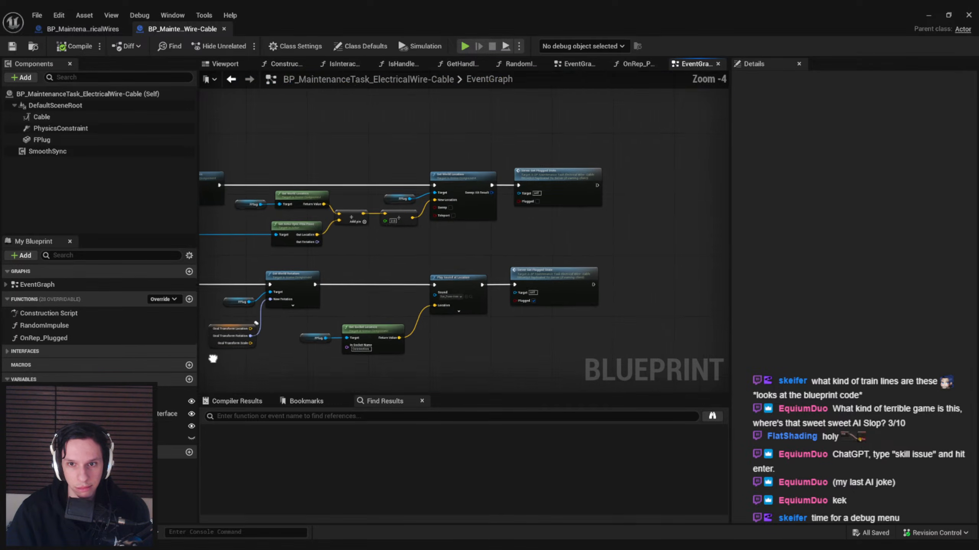
- Go to the ServerSetPluggedState event definition and examine it along with the startup nodes that configure the plug and physics constraint
double_click(542, 303)
scroll(487, 212, "up", 3)
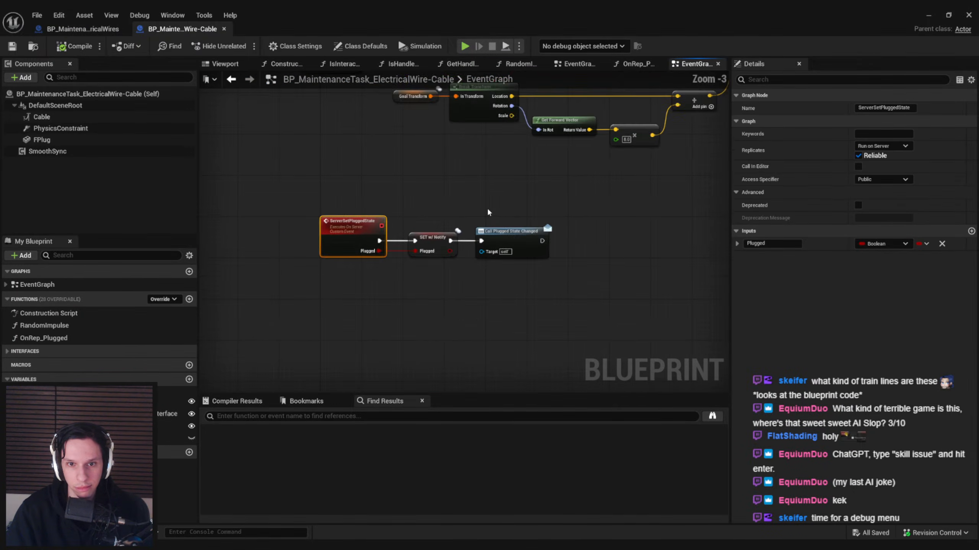
scroll(567, 225, "down", 3)
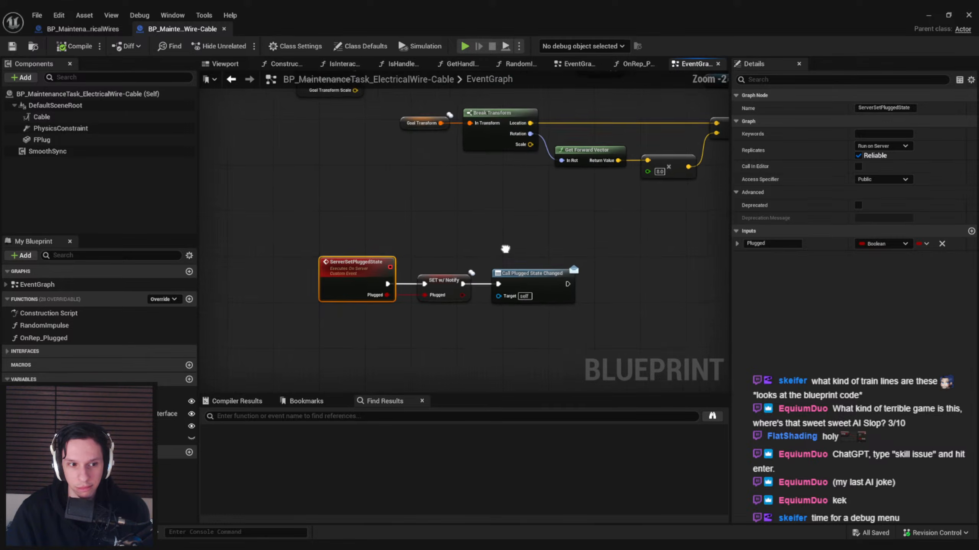
right_click_drag(503, 260, 508, 378)
right_click_drag(436, 292, 439, 213)
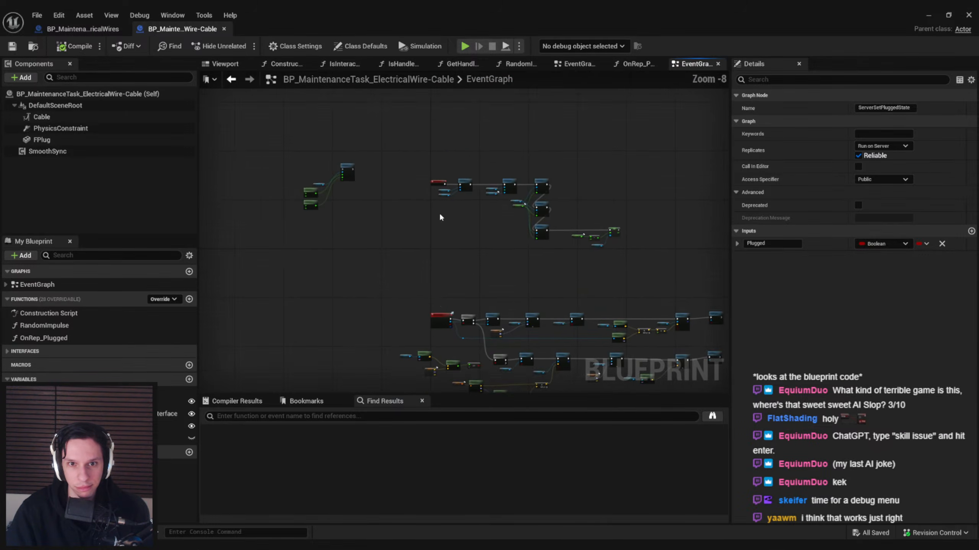
scroll(446, 197, "up", 1)
right_click_drag(570, 266, 309, 228)
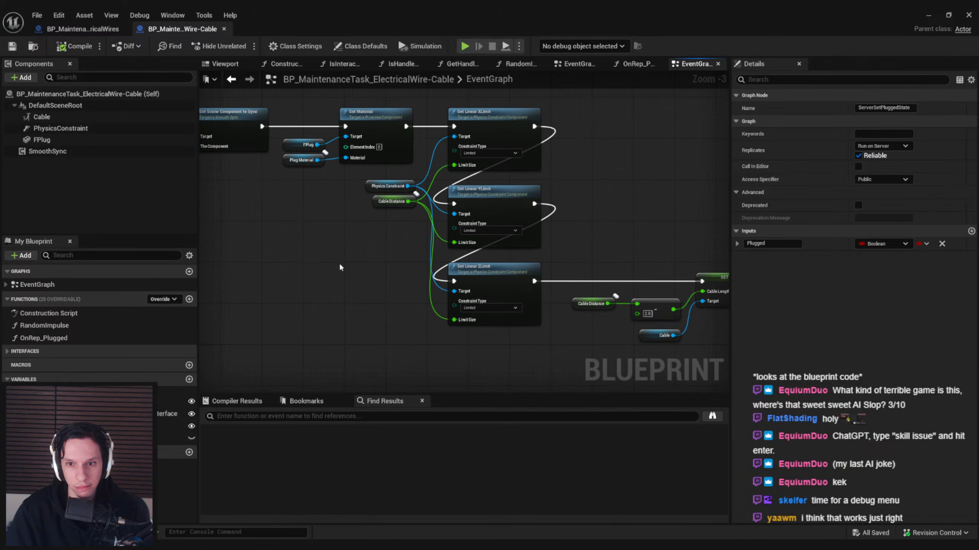
right_click_drag(339, 262, 638, 287)
scroll(644, 289, "up", 1)
scroll(645, 293, "down", 7)
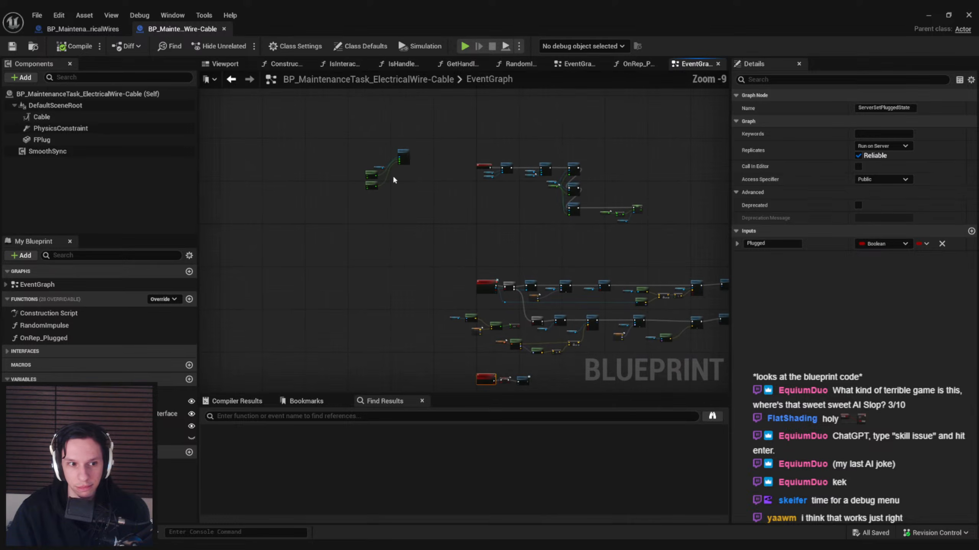
- Copy the event graph's Set World Rotation, FPlug and GoalTransform nodes into OnRep_Plugged, connecting them after Set World Location
double_click(64, 337)
right_click_drag(424, 215, 94, 216)
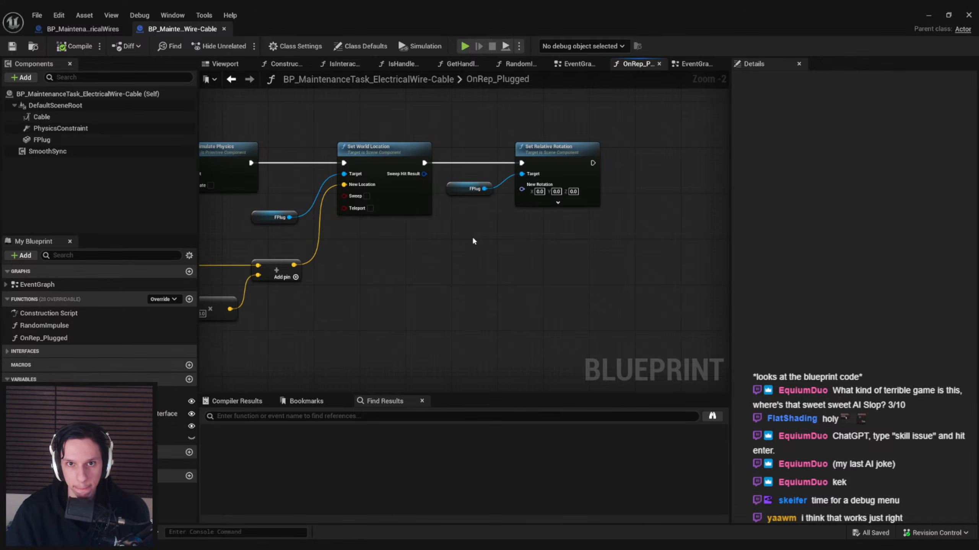
left_click_drag(579, 246, 487, 188)
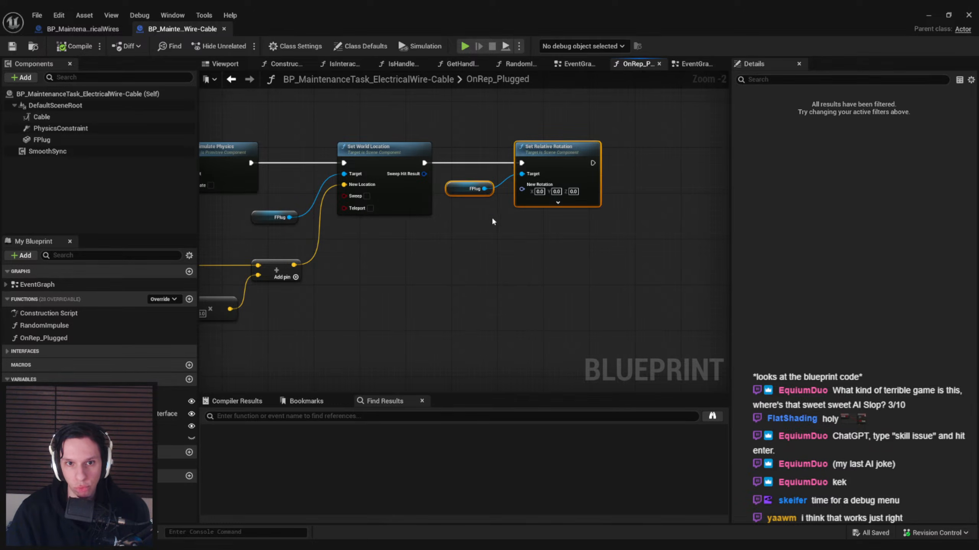
left_click(496, 243)
key("alt+Left")
scroll(497, 250, "up", 6)
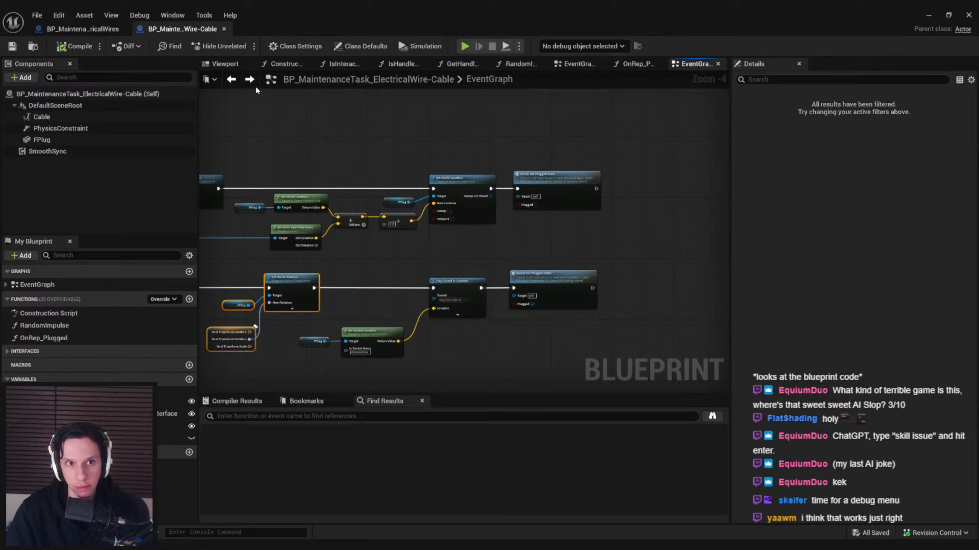
left_click(249, 80)
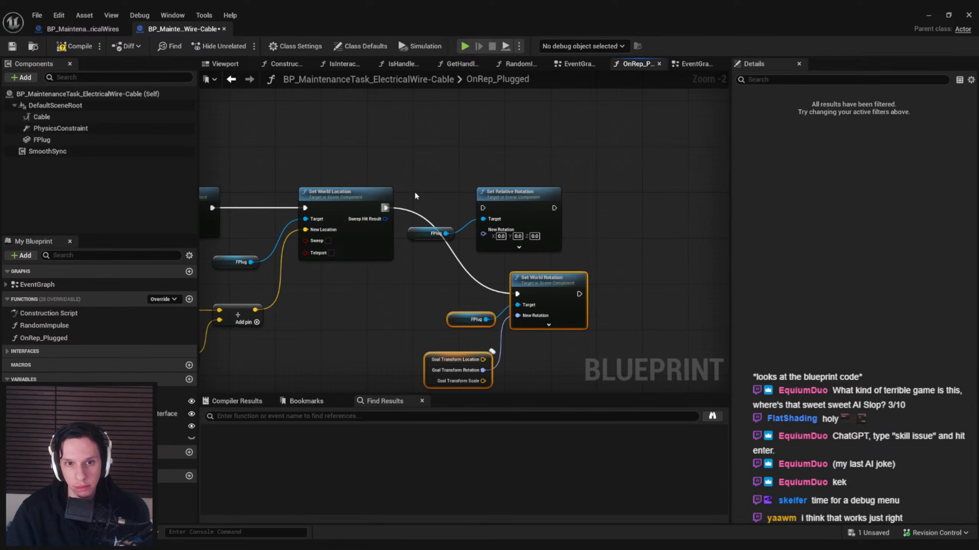
- Remove the old Set Relative Rotation and its FPlug node from OnRep_Plugged and align the Set World Rotation nodes in their place
left_click_drag(548, 283, 548, 197)
left_click(429, 190)
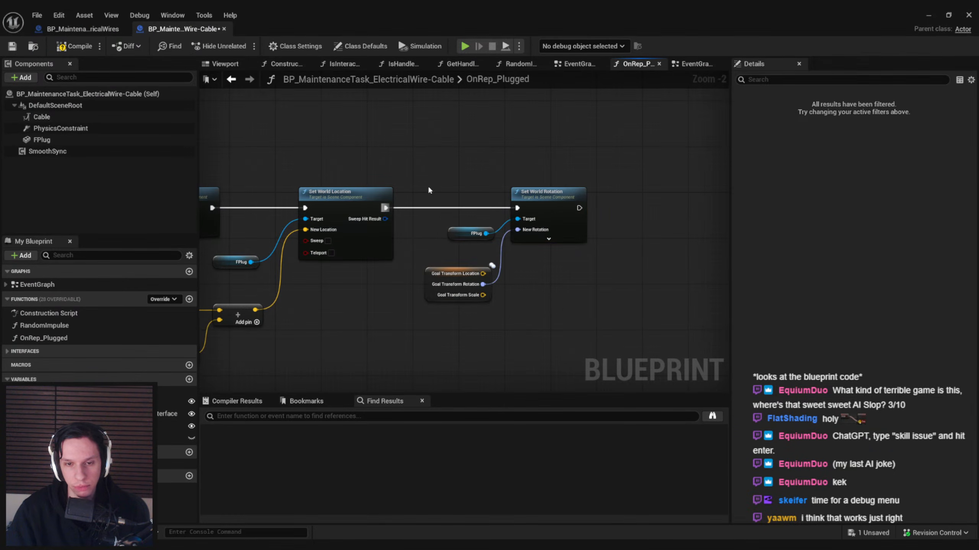
left_click_drag(438, 278, 440, 266)
left_click(478, 302)
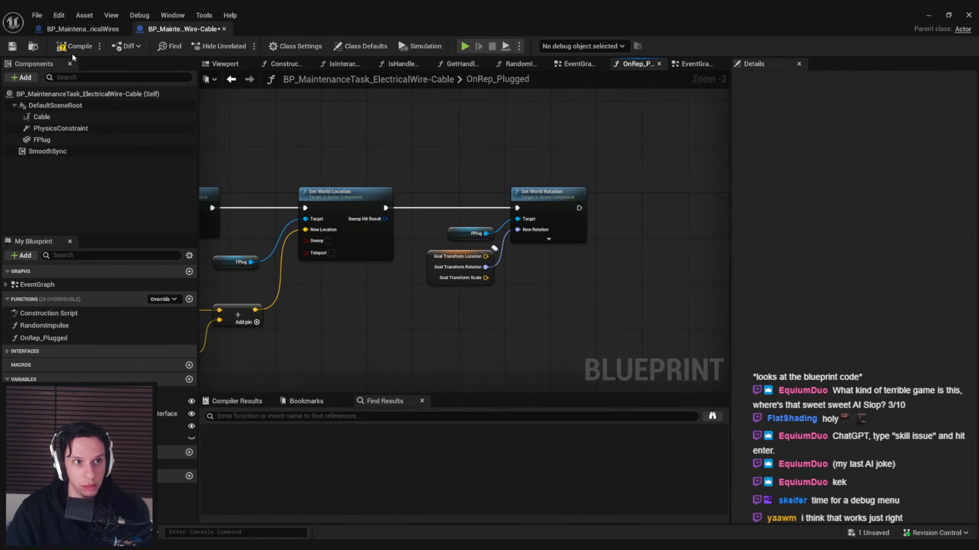
- Compile and save the cable blueprint, start a play session, and move close to the electrical wires box
right_click_drag(426, 169, 458, 171)
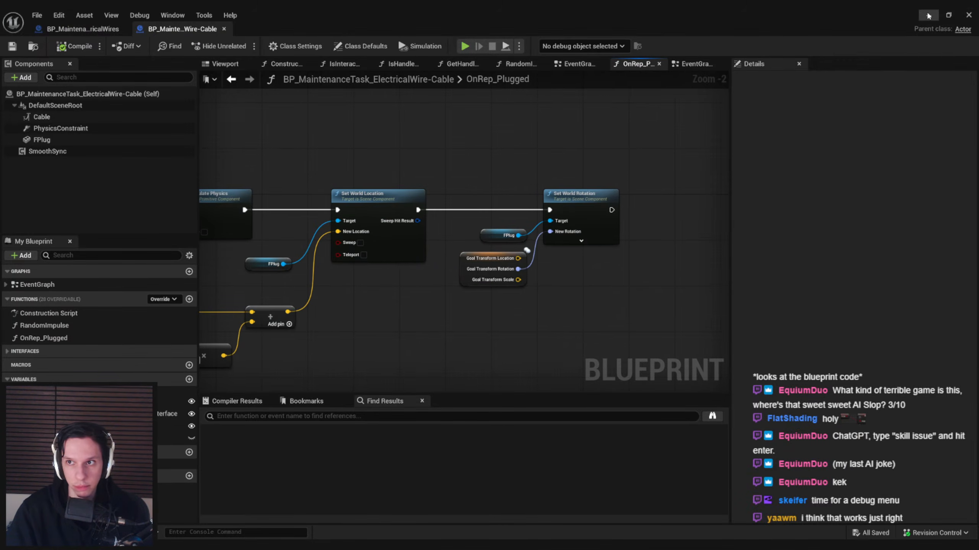
left_click(928, 16)
key("alt+p")
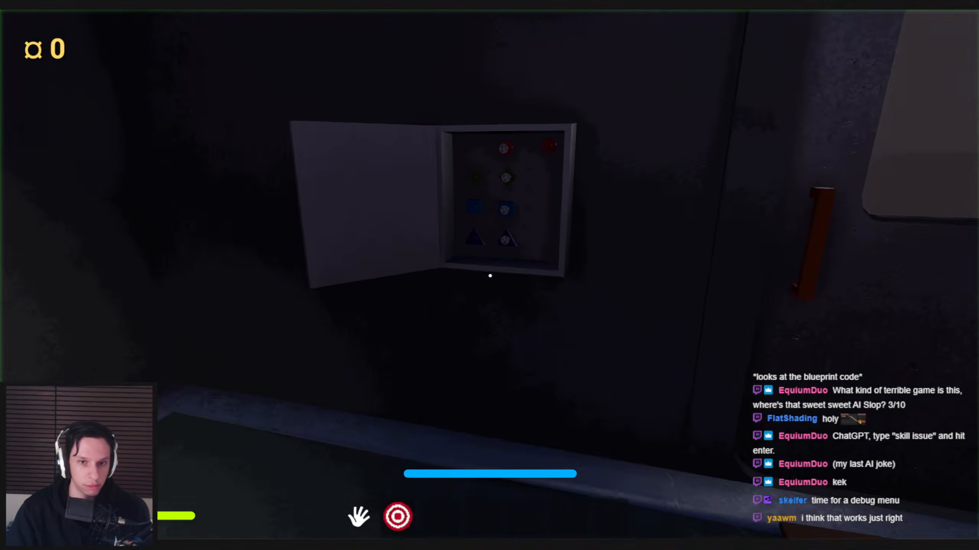
key("e")
key("grave")
key("Escape")
key("grave")
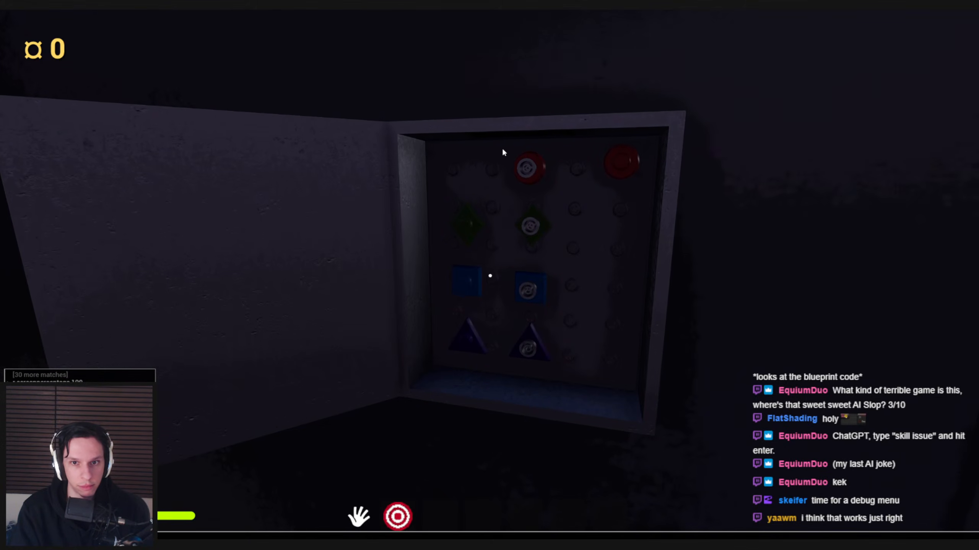
- Restart the play session in front of the electrical wires box and rerun the previous console command to activate its cables
key("Escape")
key("alt+p")
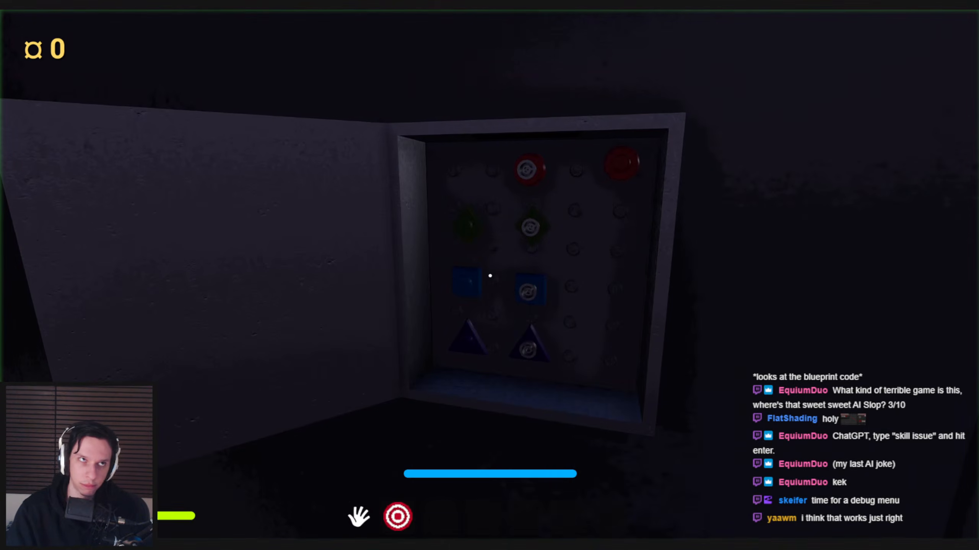
key("grave")
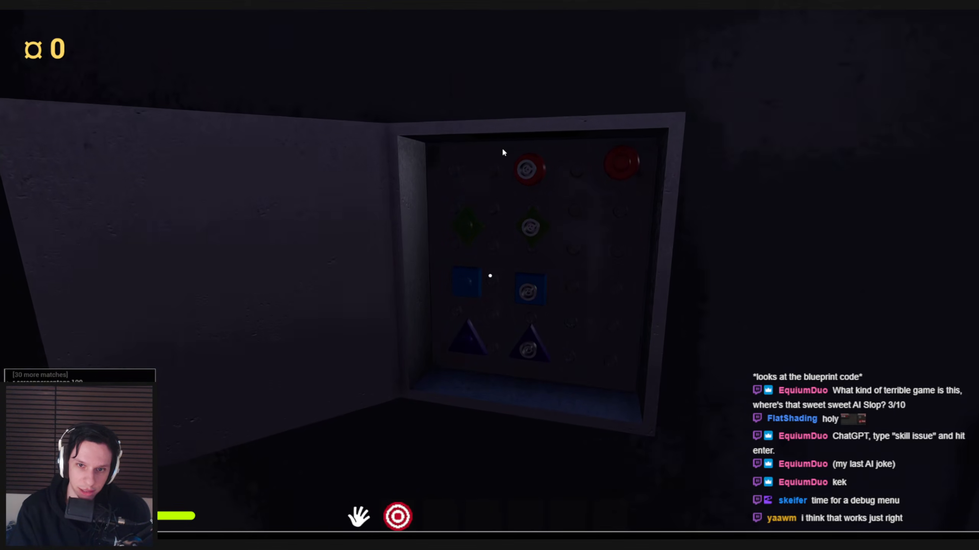
key("Escape")
key("alt+p")
key("grave")
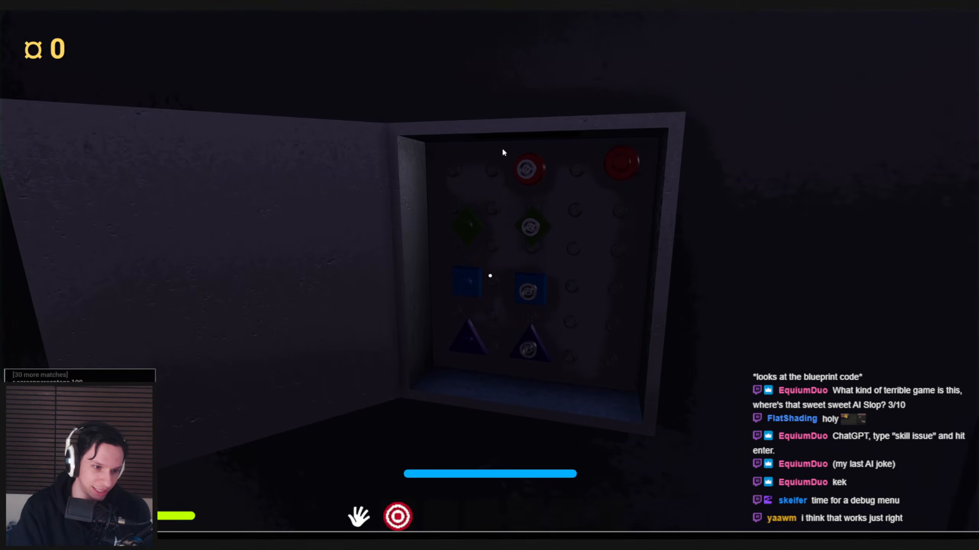
key("Return")
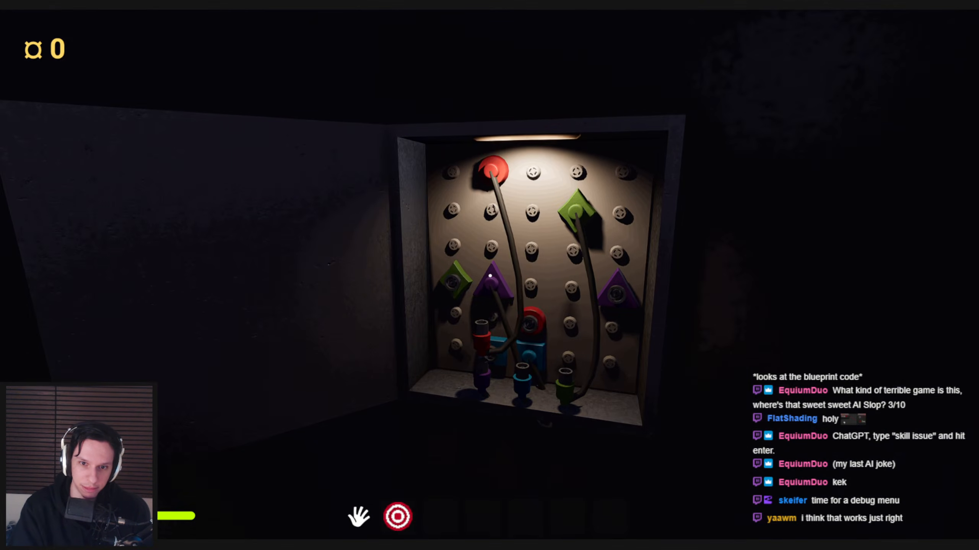
- Test plugging the green and blue cables into their matching sockets, stepping back from the electrical wires box to check them
key("w")
left_click(490, 275)
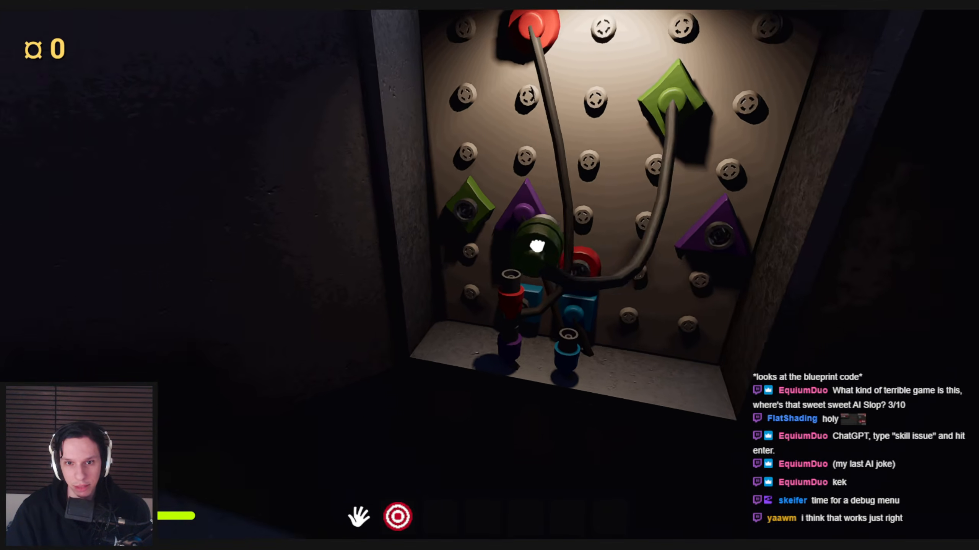
left_click(490, 276)
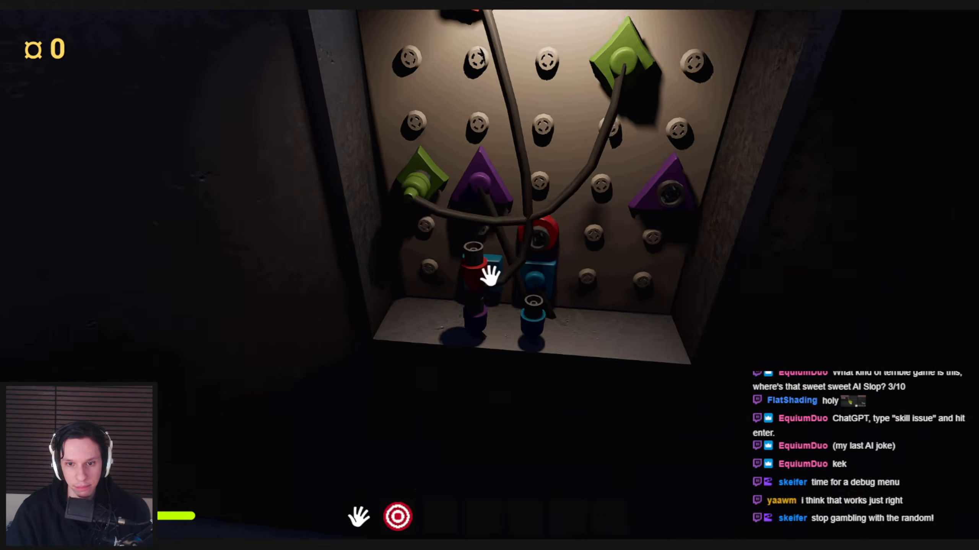
left_click(492, 278)
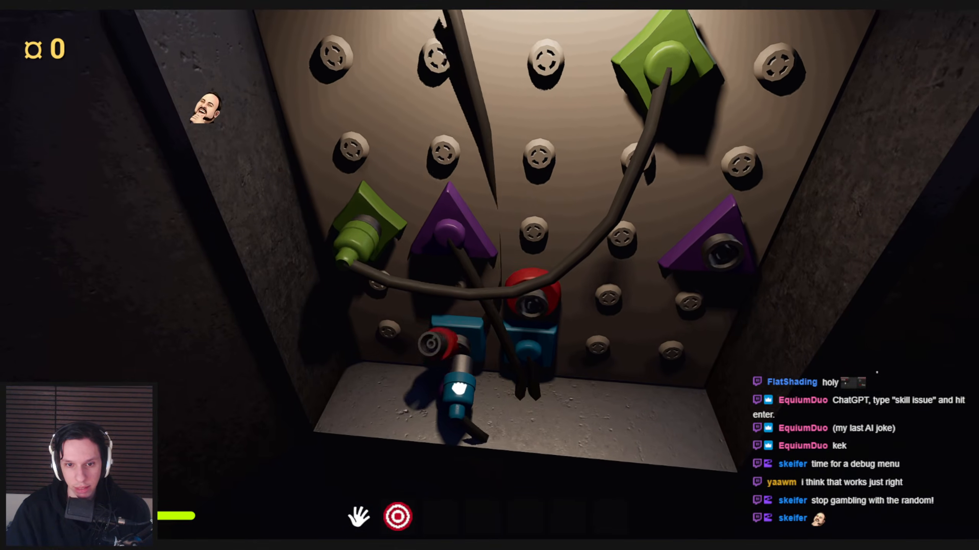
left_click(490, 276)
key("s")
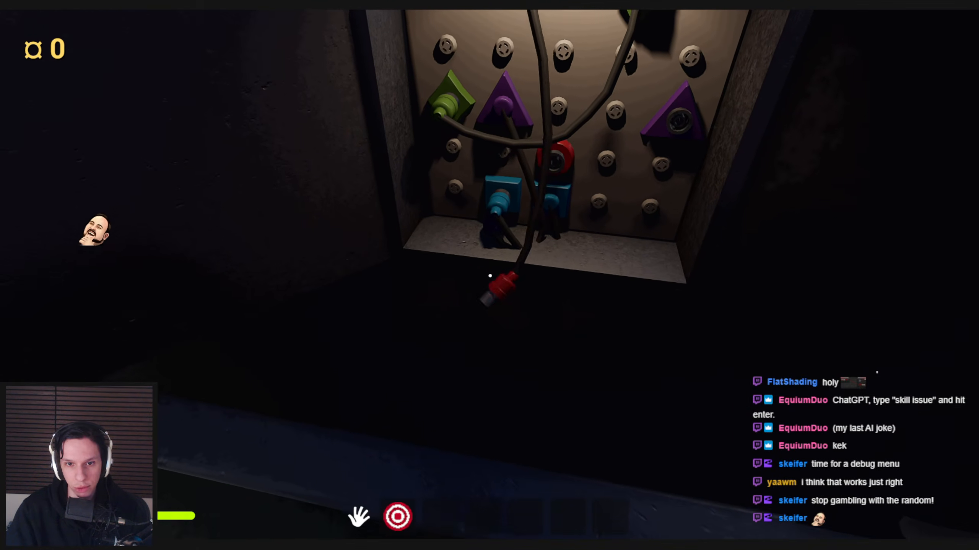
- Test plugging the red and purple cables into their matching sockets in the electrical wires box
left_click(490, 276)
key("w")
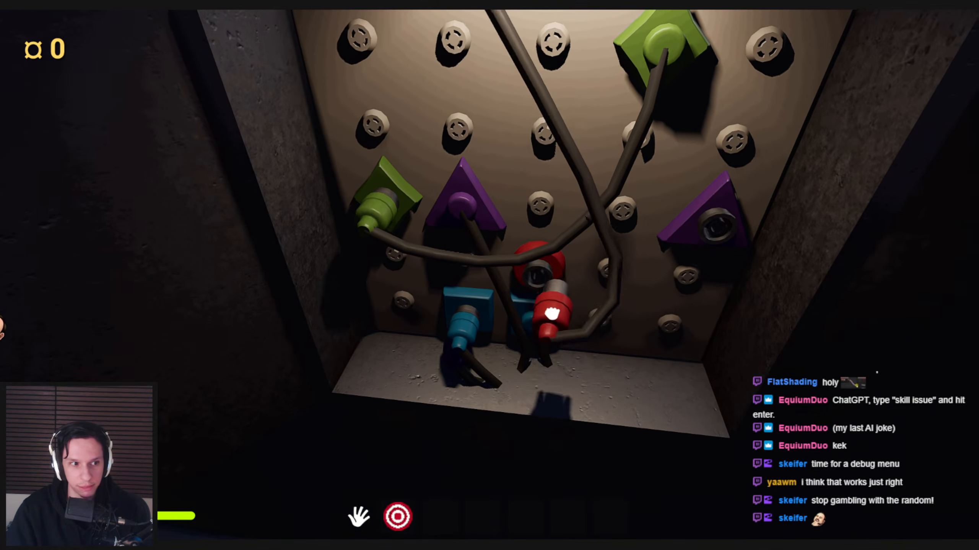
left_click(489, 275)
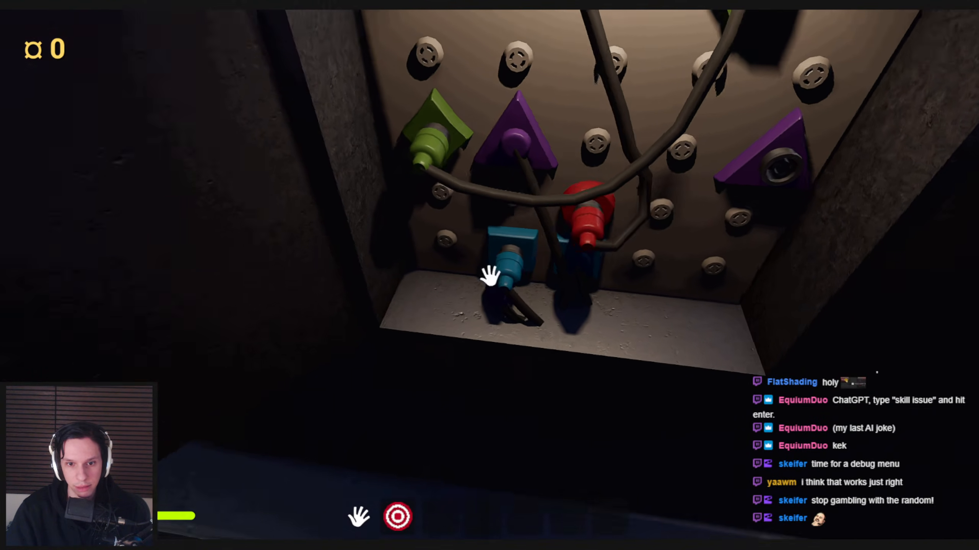
key("a")
left_click(490, 276)
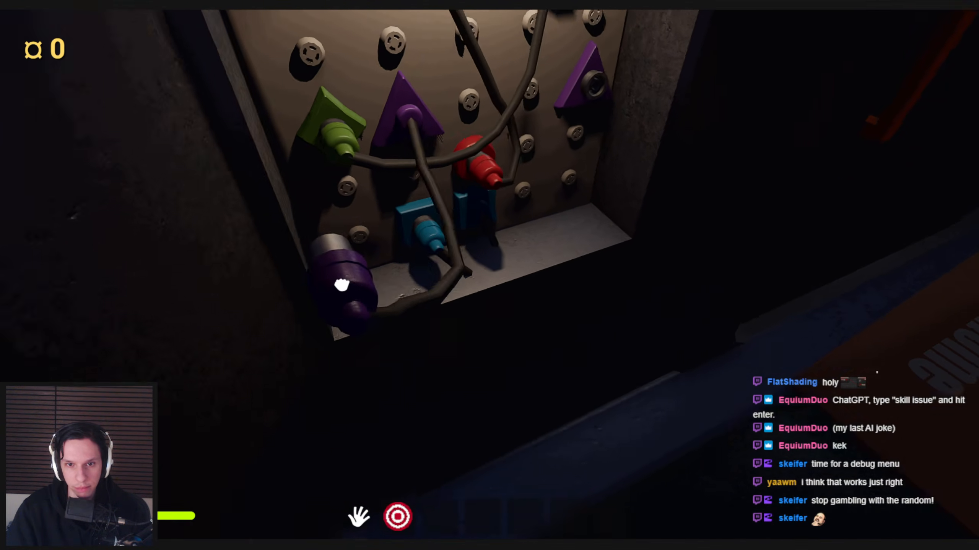
left_click_drag(341, 285, 375, 265)
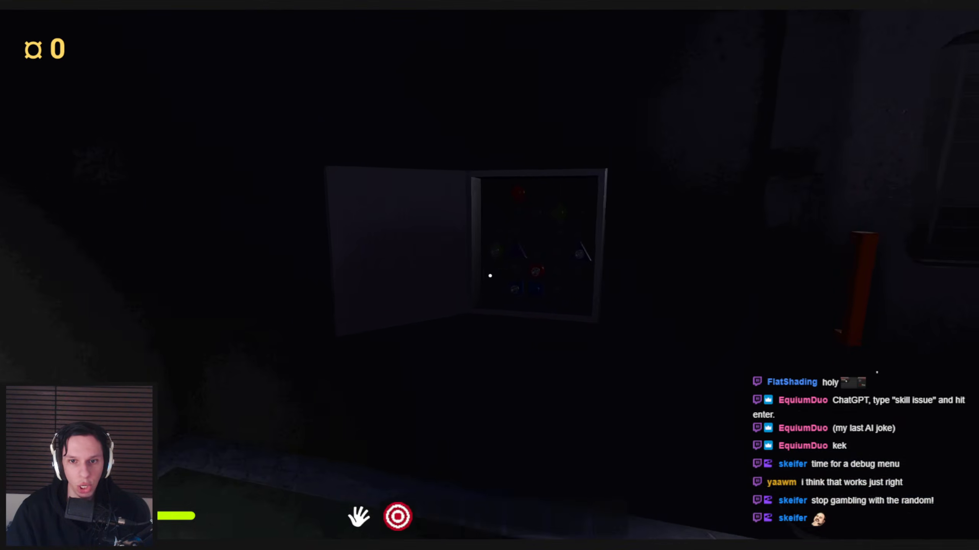
- Carry the fire extinguisher from the front of the train to the side door and set it down there
left_click_drag(490, 275, 736, 273)
key("w")
left_click(489, 276)
key("w")
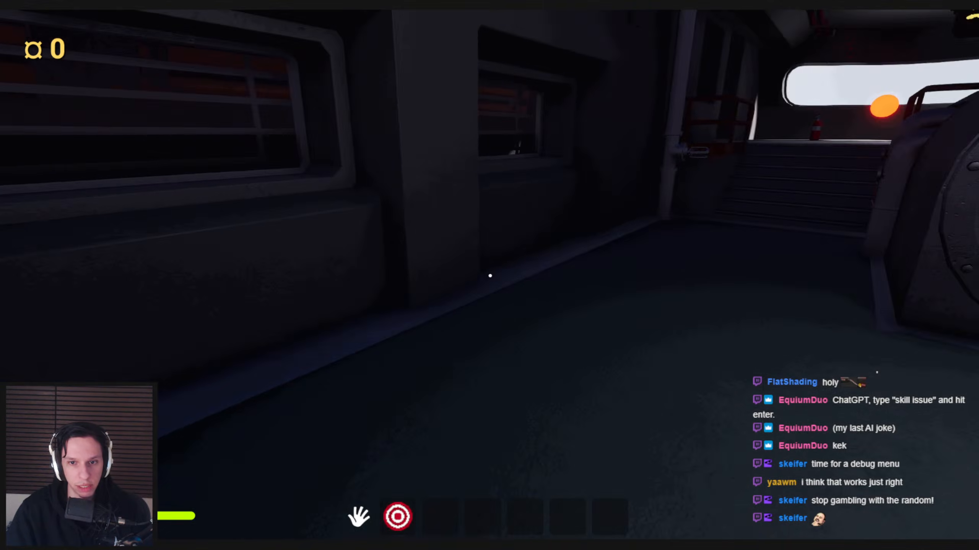
key("w")
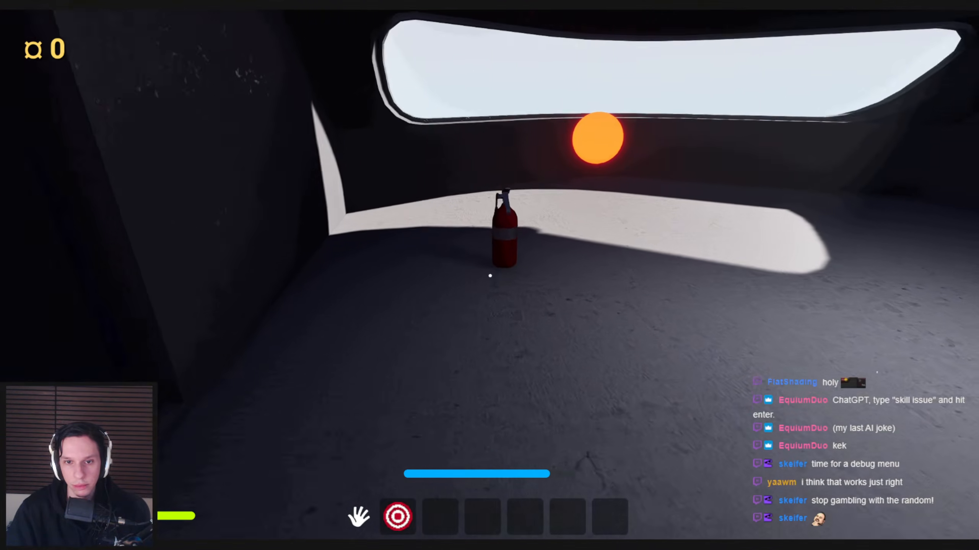
key("w")
left_click_drag(490, 276, 475, 20)
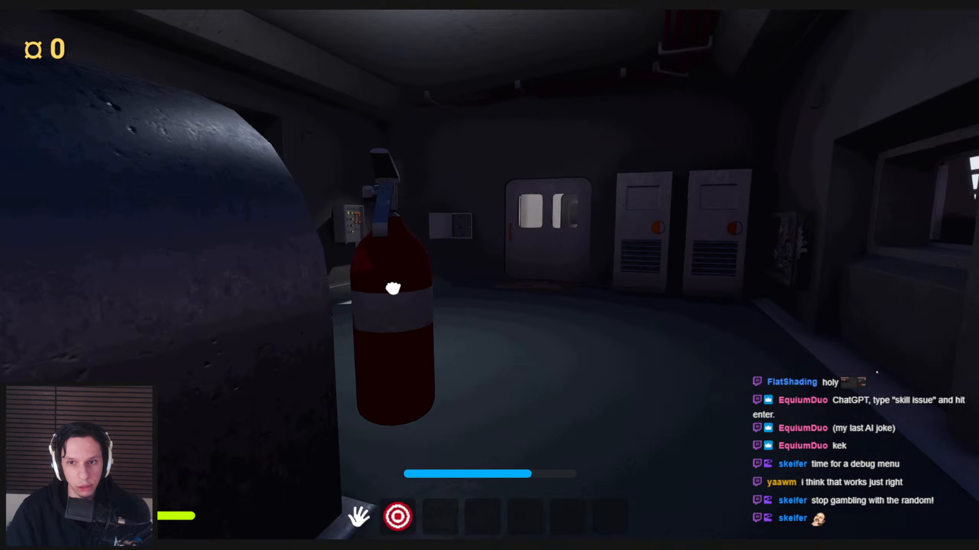
key("w")
left_click_drag(393, 289, 490, 275)
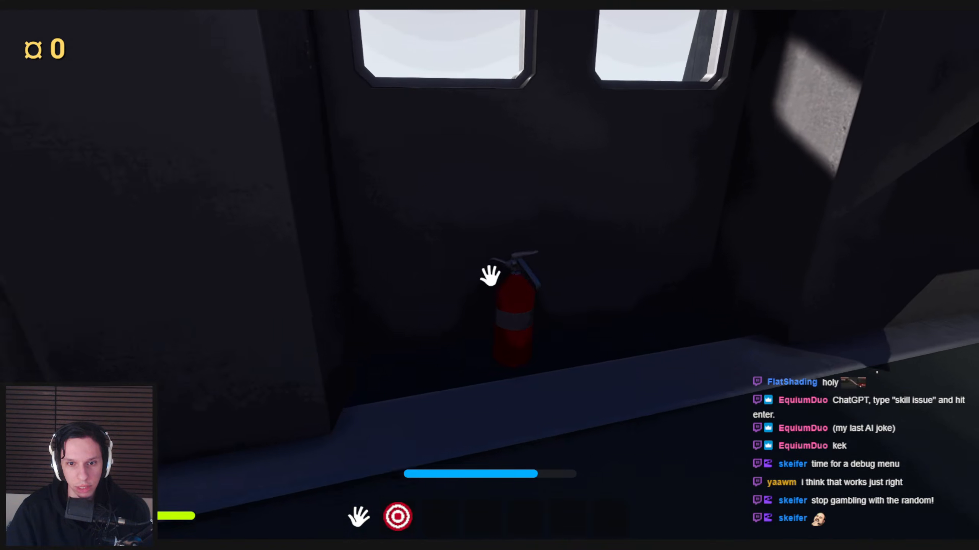
key("s")
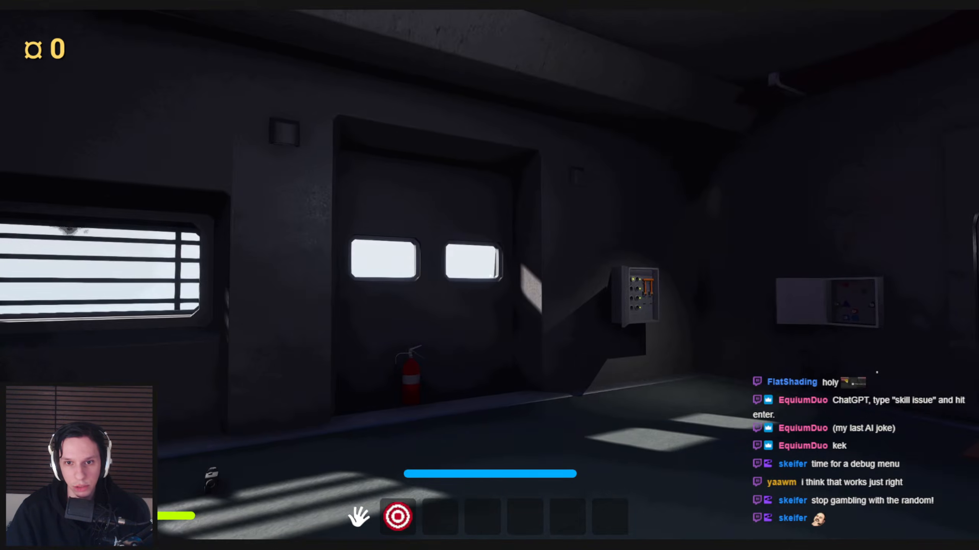
key("s")
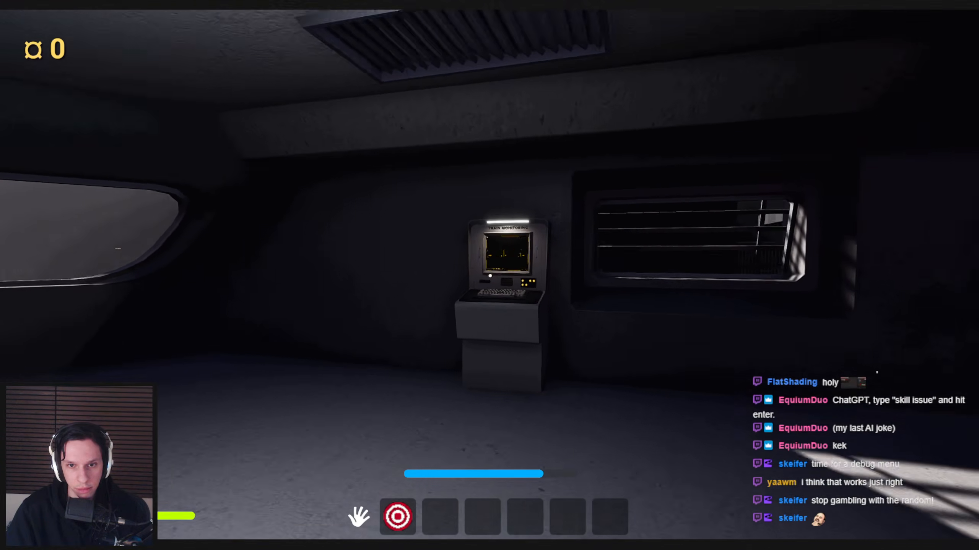
- Carry the fire extinguisher out through the open side door and drop it on the grate in the sell area
key("shift+w")
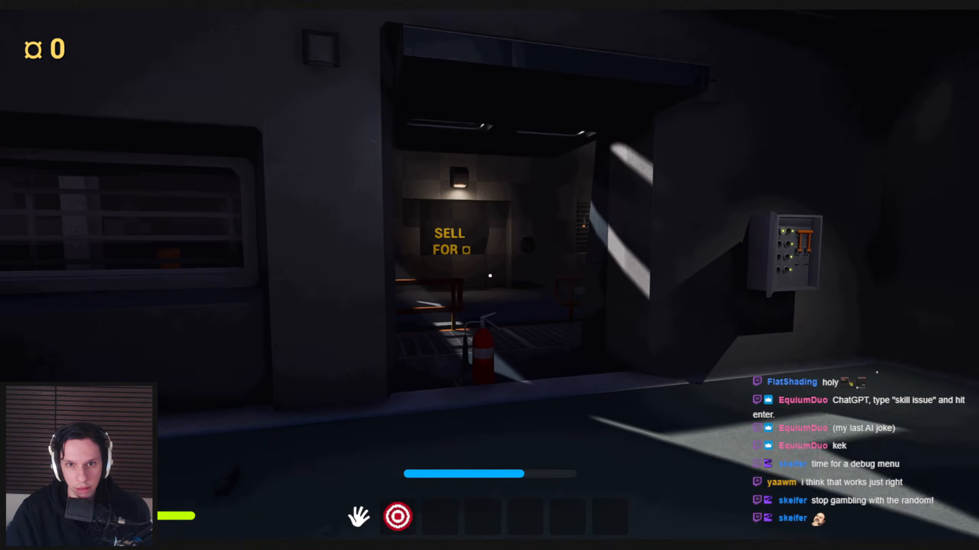
key("w")
key("w")
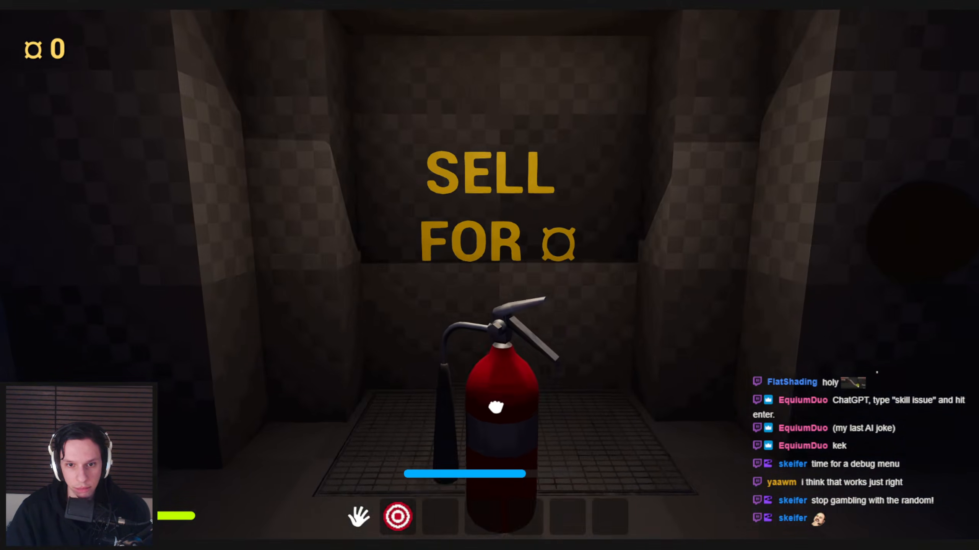
left_click(489, 275)
- Run back into the train and examine the open side door and its surroundings from inside
key("shift+w")
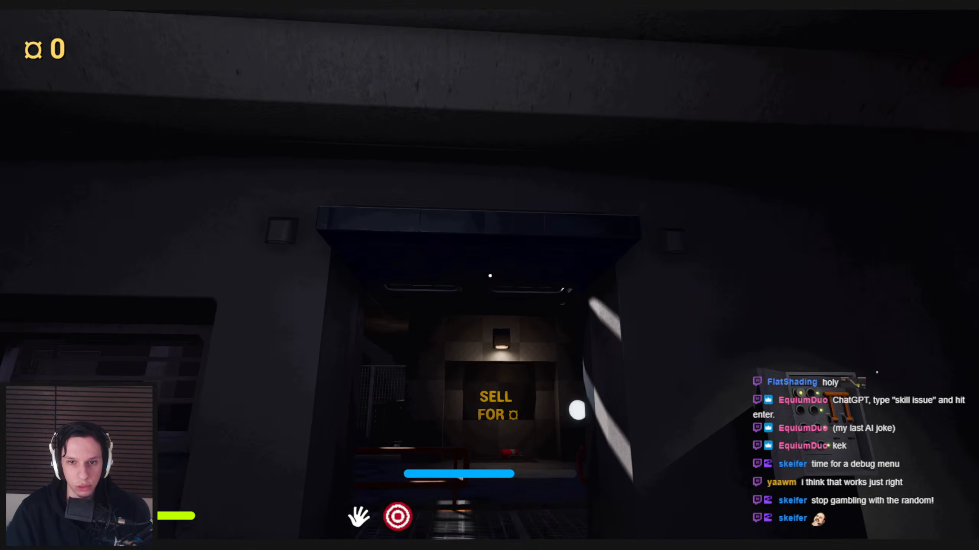
key("shift+w")
key("shift+w")
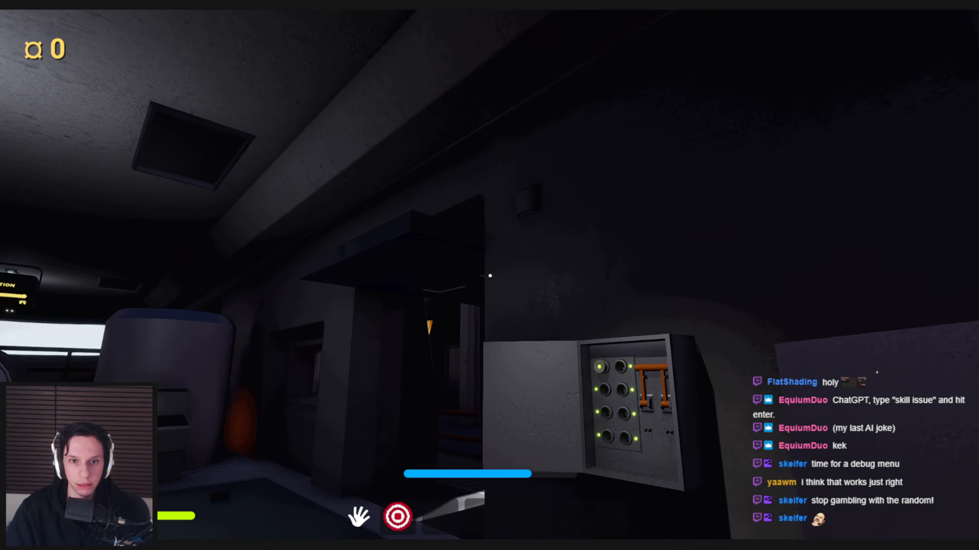
key("shift+w")
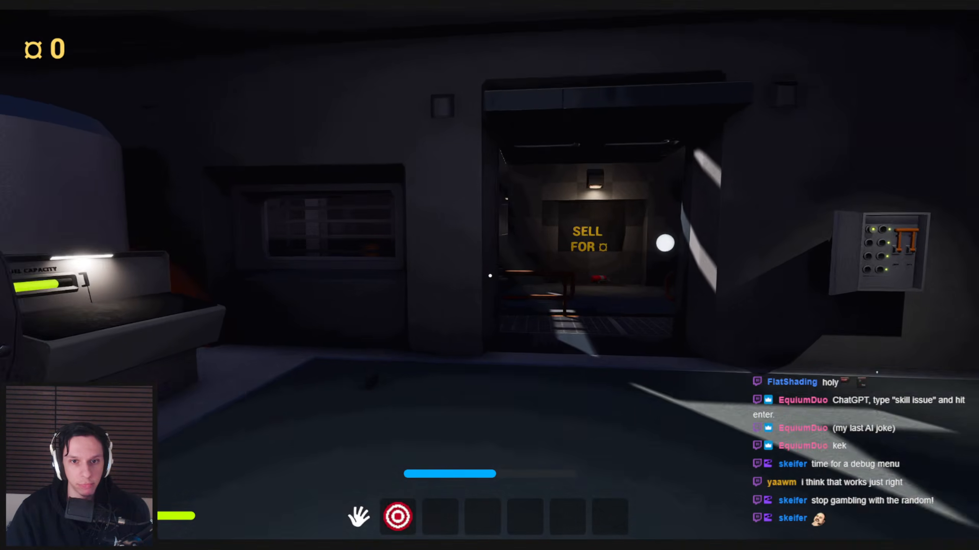
key("w")
key("s")
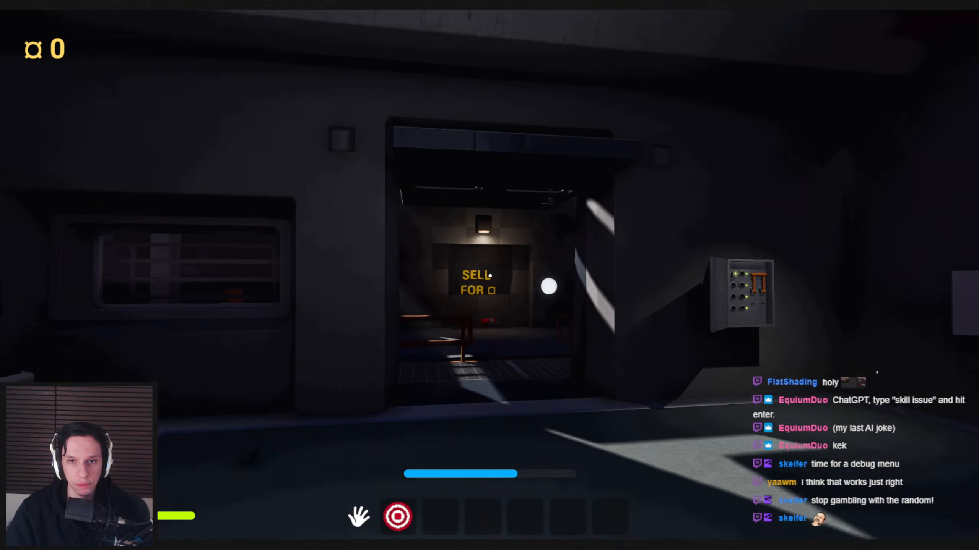
key("w")
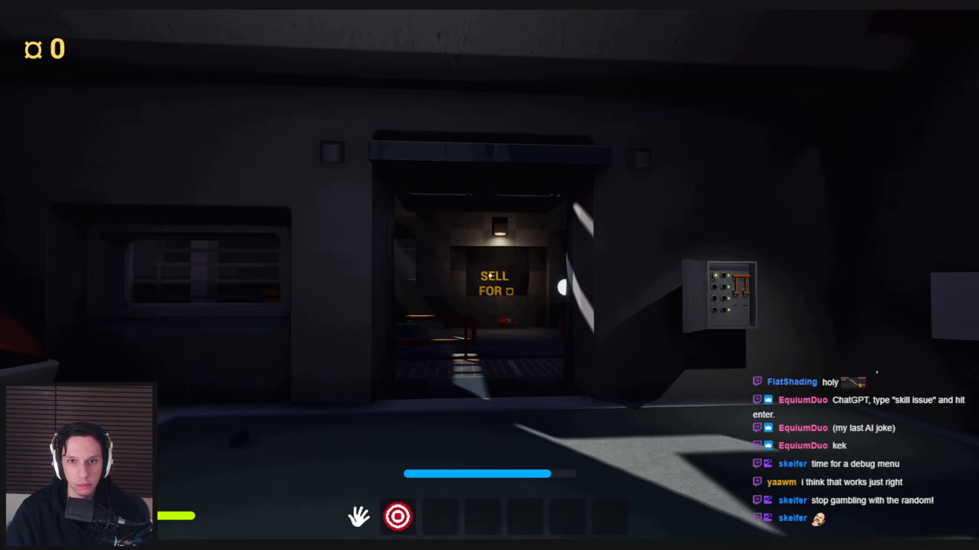
- Carry the small dark object from the train floor to the sell area and activate the white sphere to sell the placed items
key("w")
key("s")
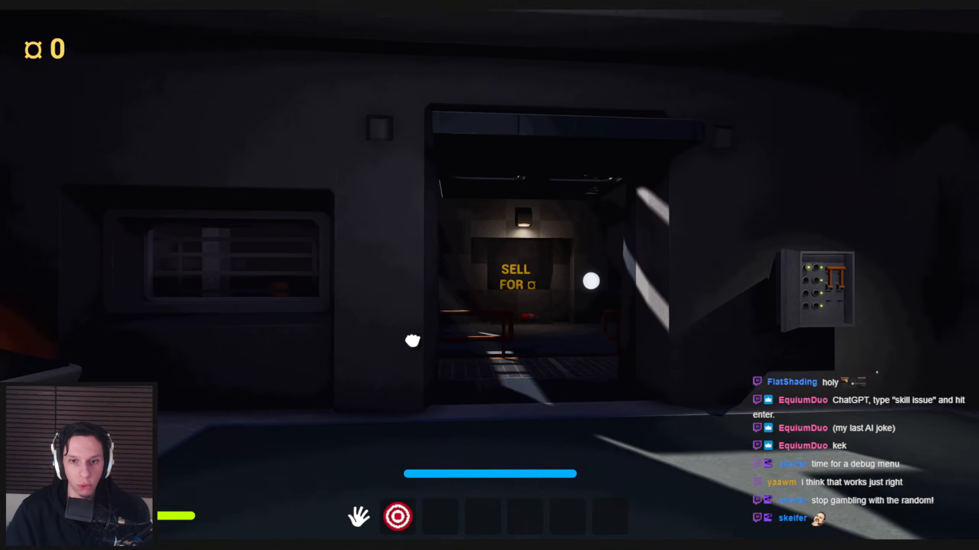
key("w")
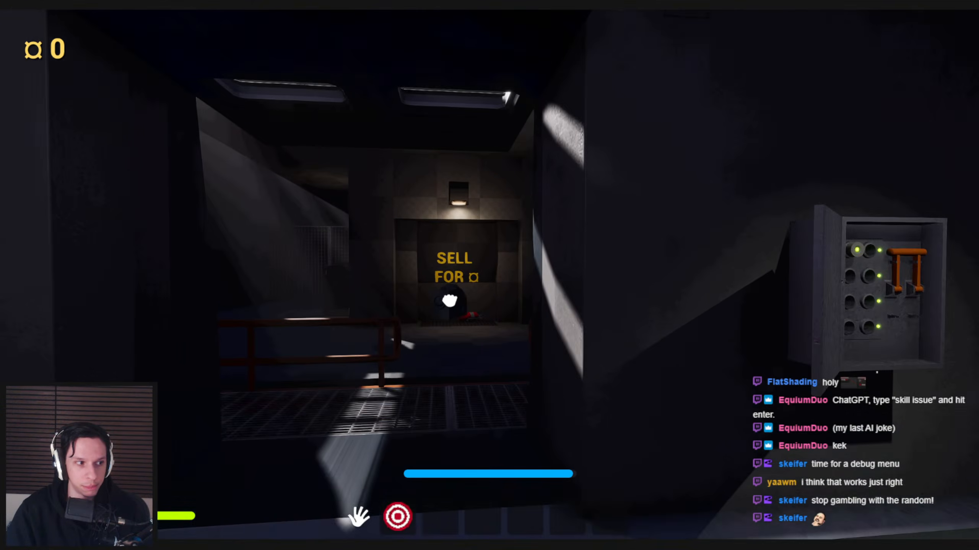
key("w")
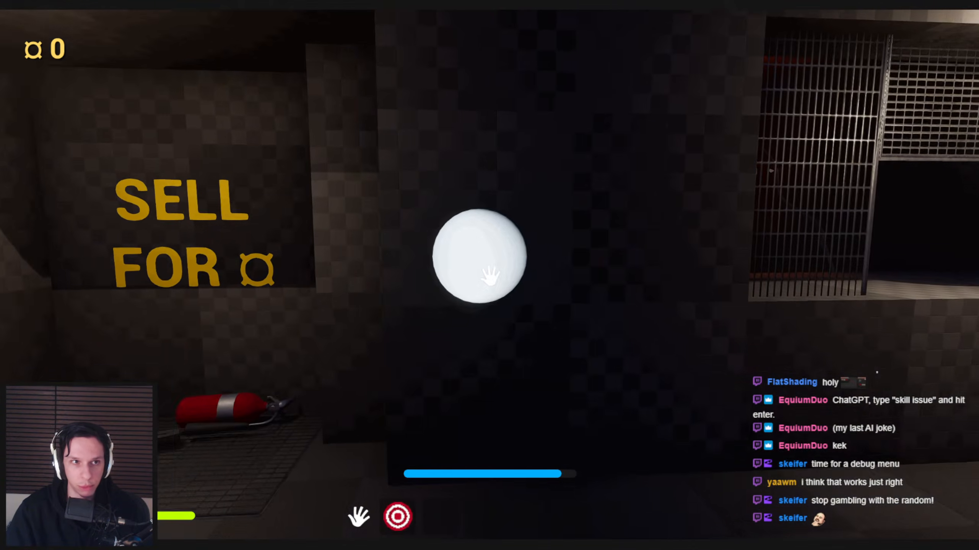
left_click(490, 276)
- Walk around the station platform and the alley behind the shop, returning along the platform to the train's side door
key("w")
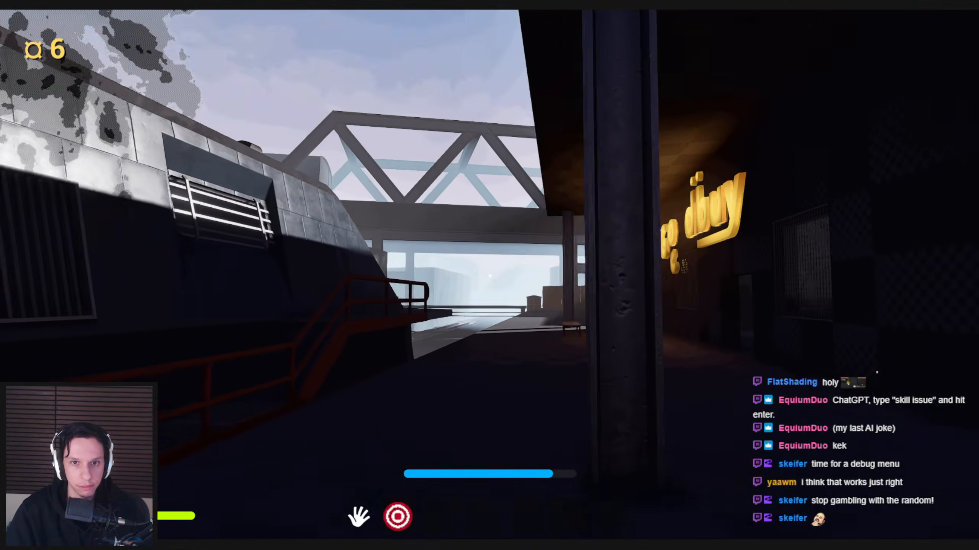
key("w")
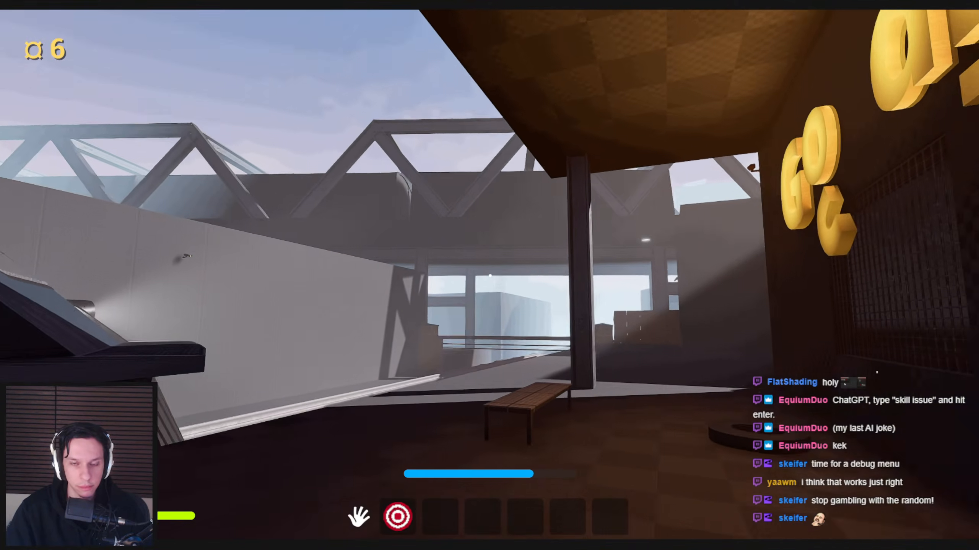
key("w")
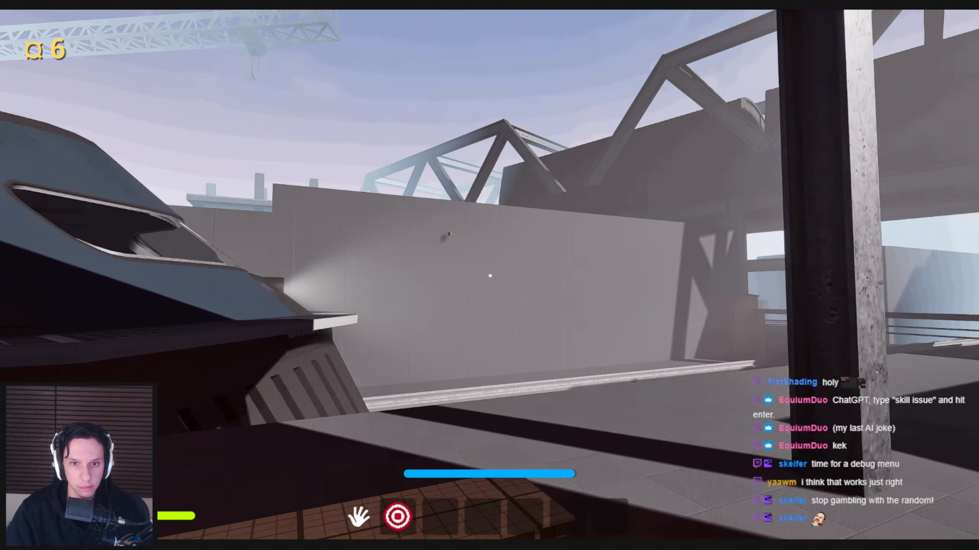
key("w")
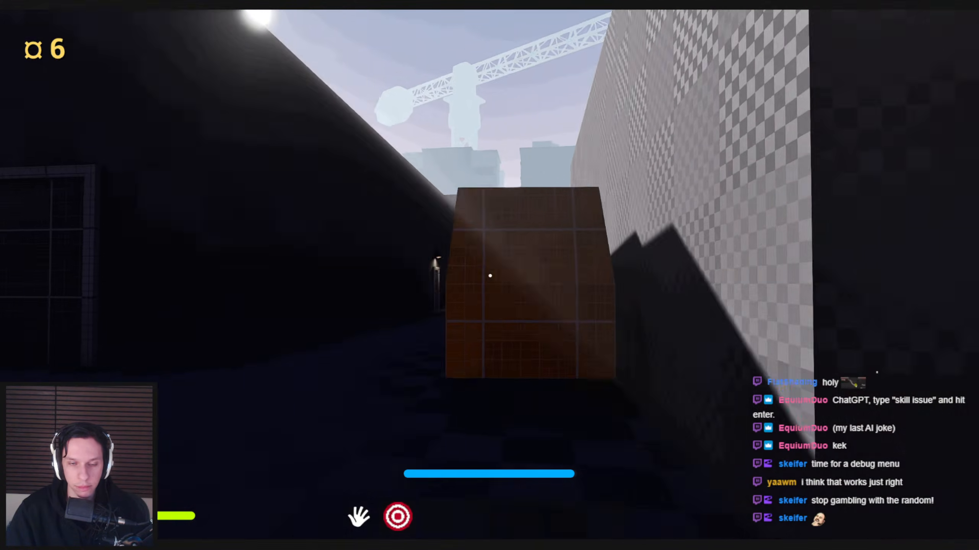
key("w")
key("w")
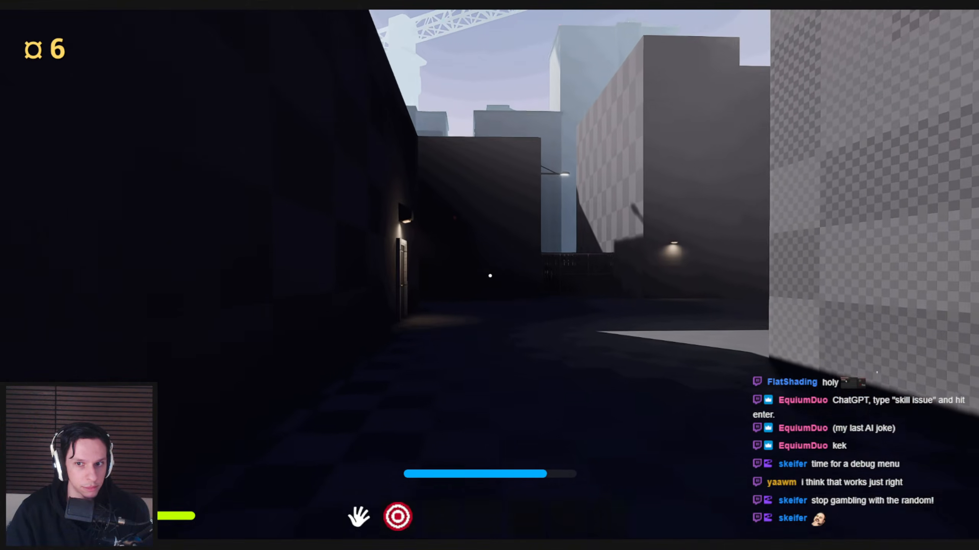
key("w")
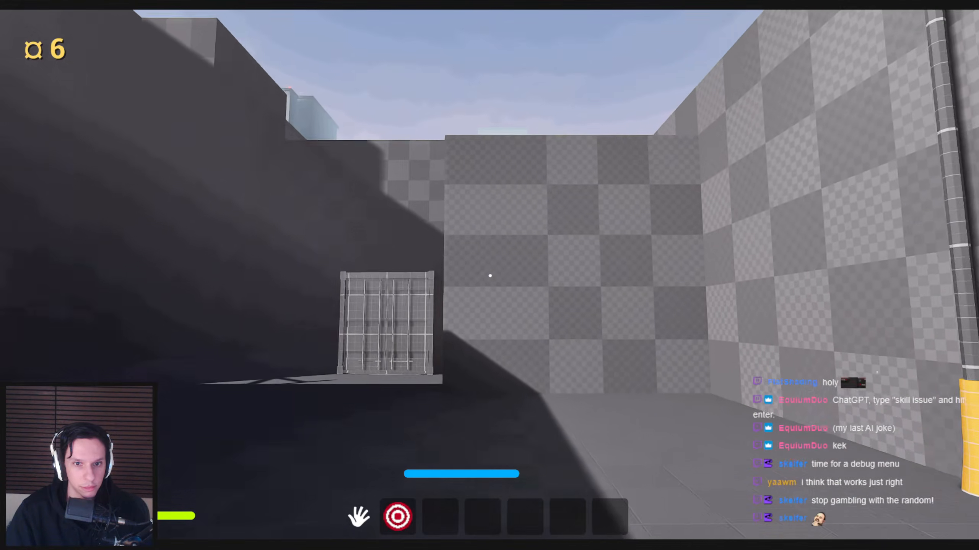
key("w")
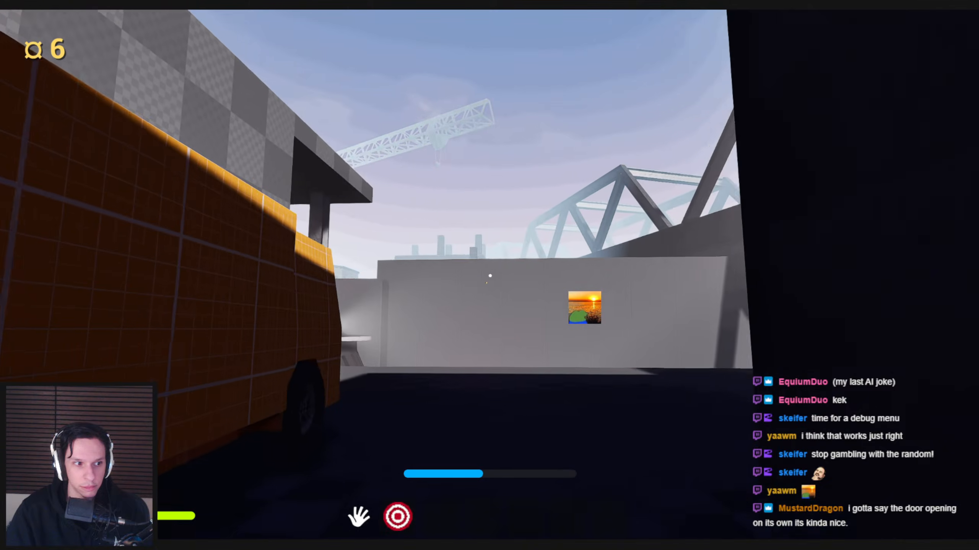
key("w")
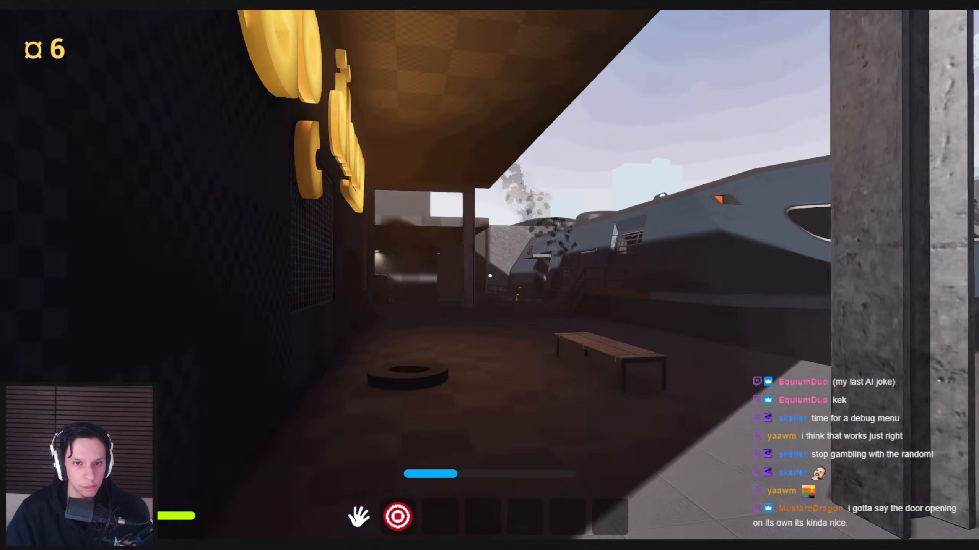
key("w")
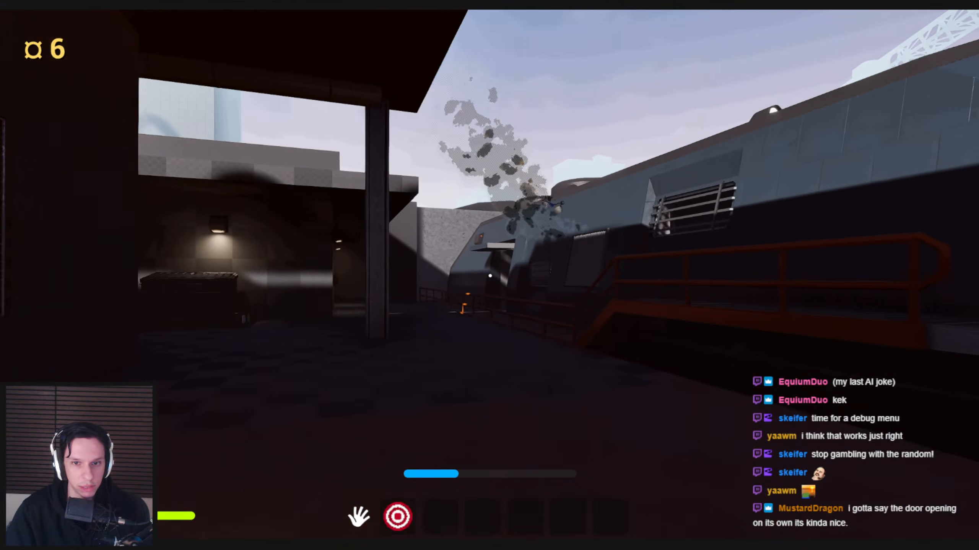
key("w")
key("w")
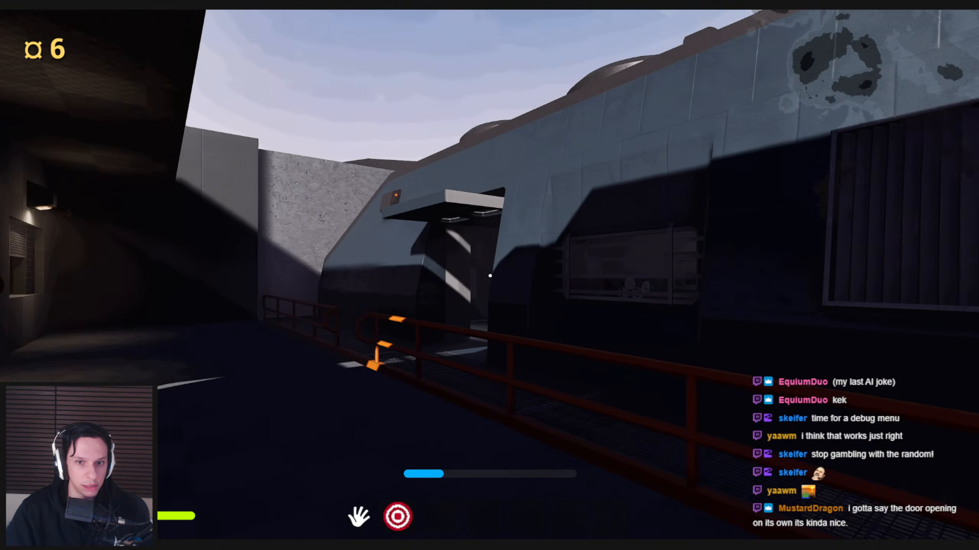
- Enter the train and look over the furnace, fuel station and side door on the way to the front stairs
key("w")
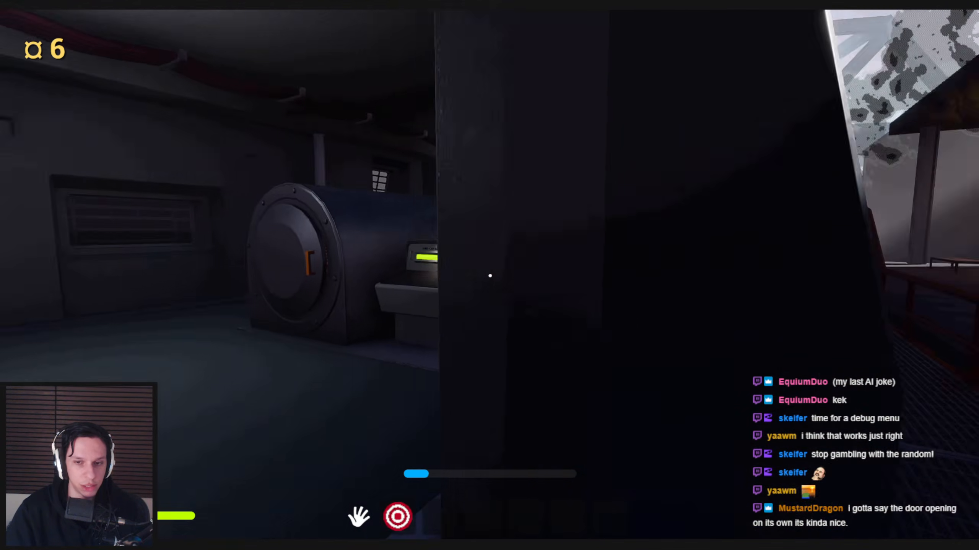
key("w")
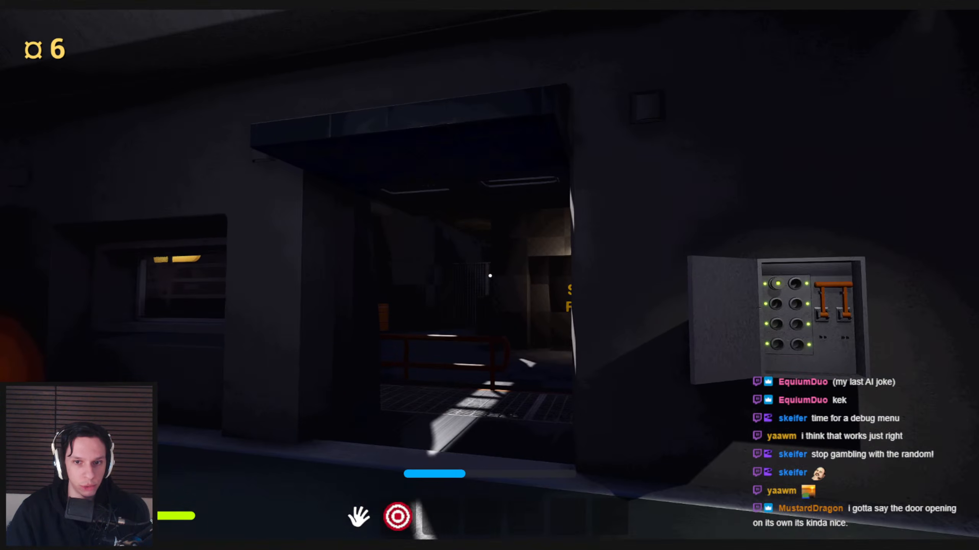
key("w")
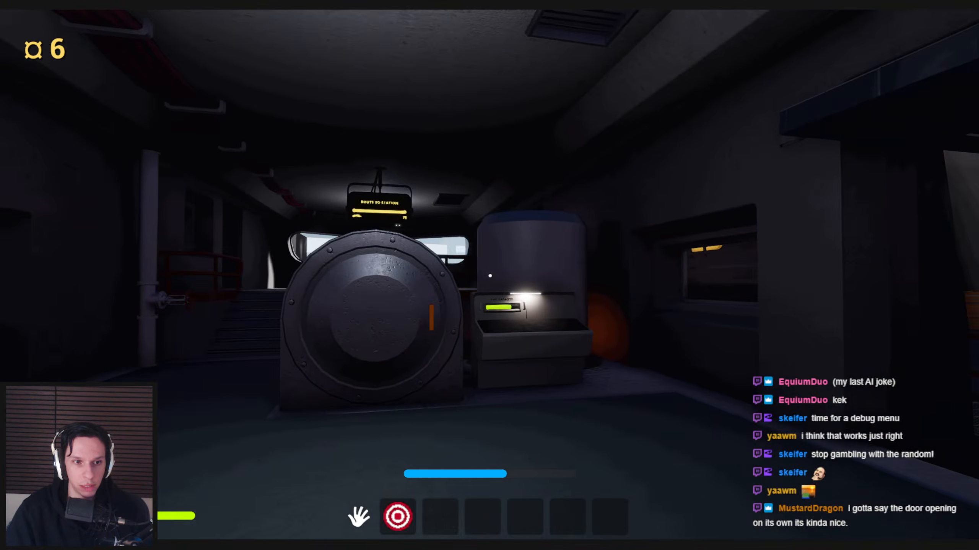
key("w")
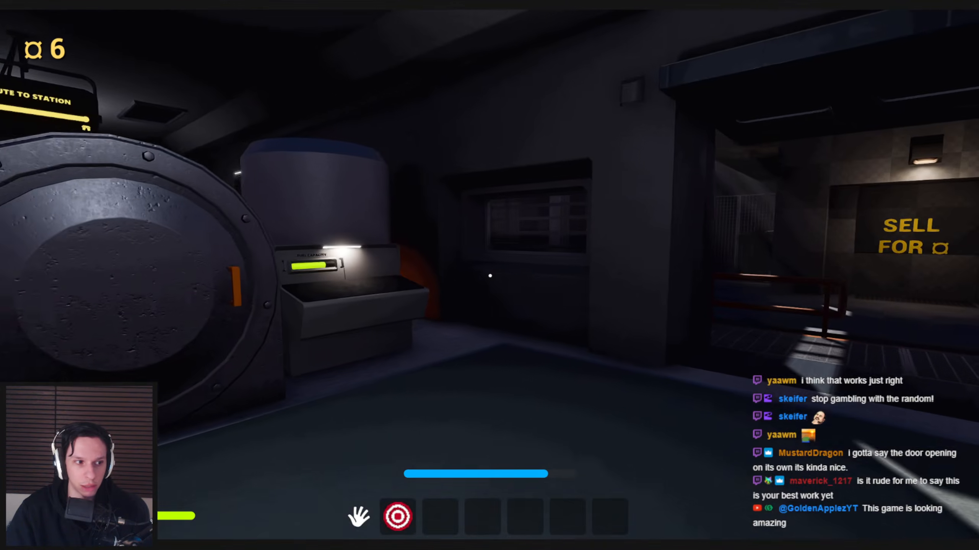
key("w")
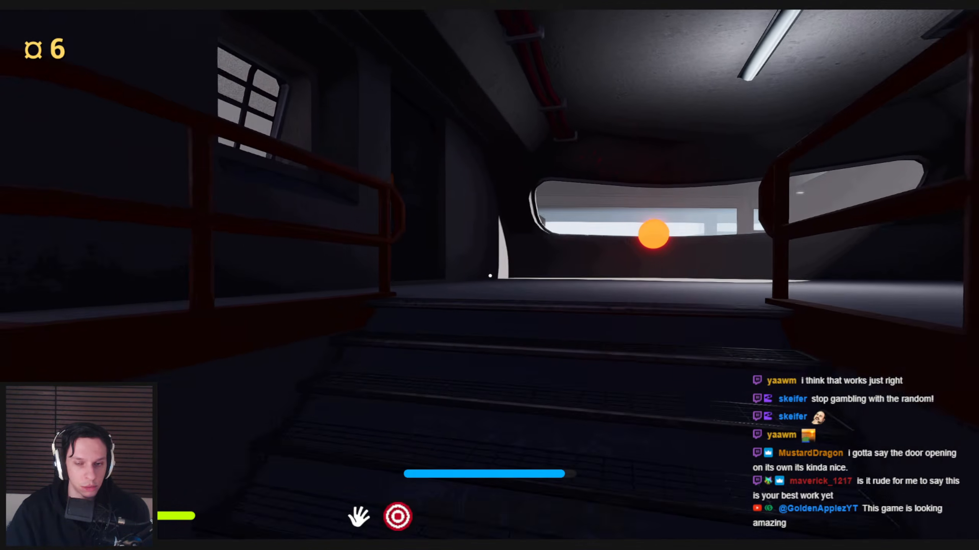
- Leave the train through the side door and cross the station platform past the shop front and the bench
key("w")
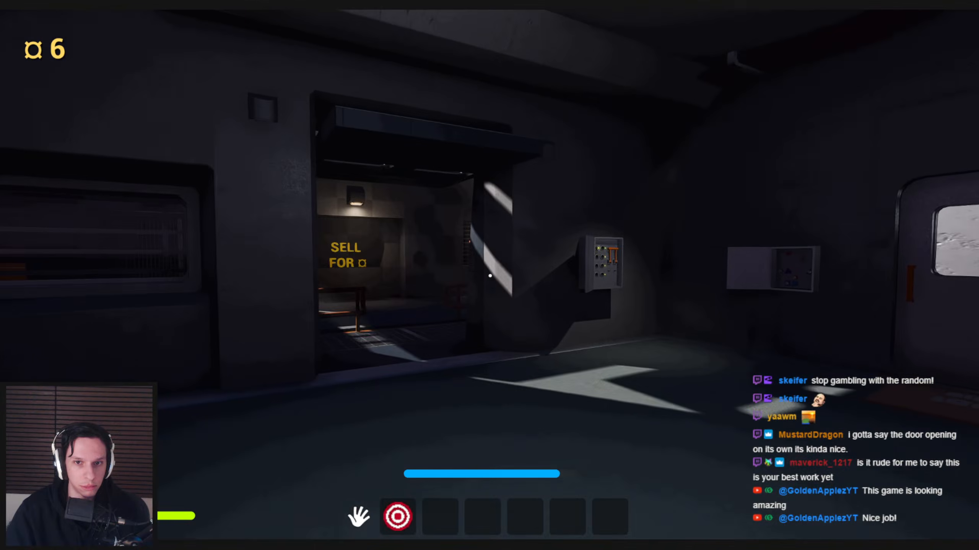
key("w")
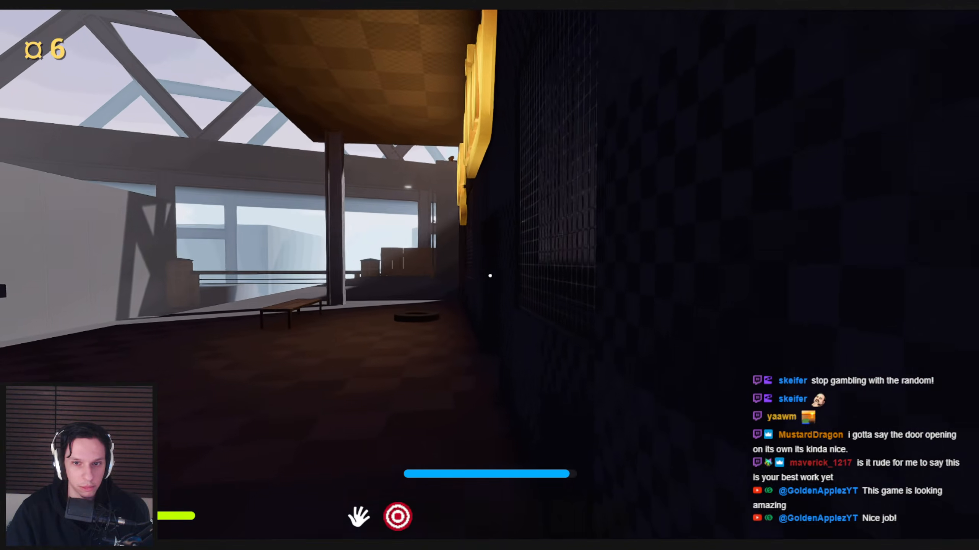
key("w")
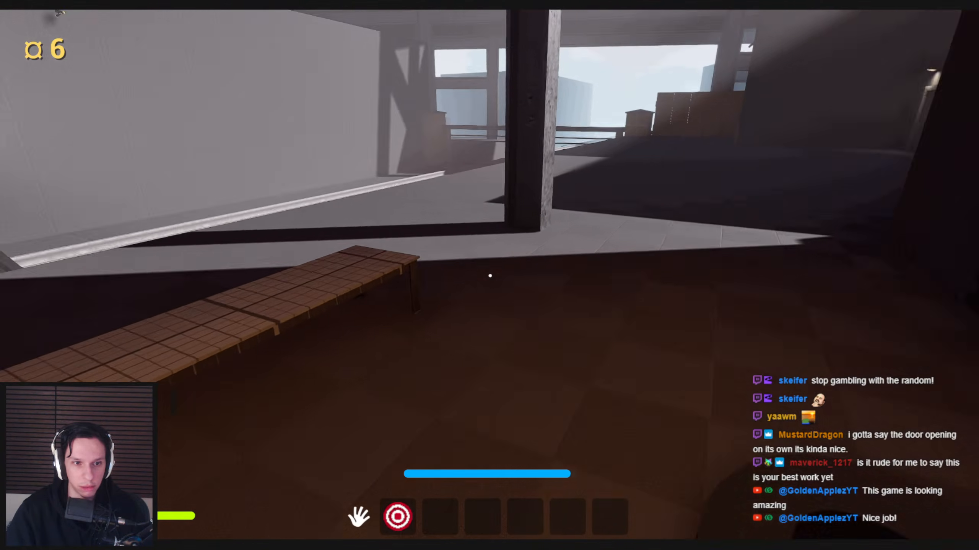
key("w")
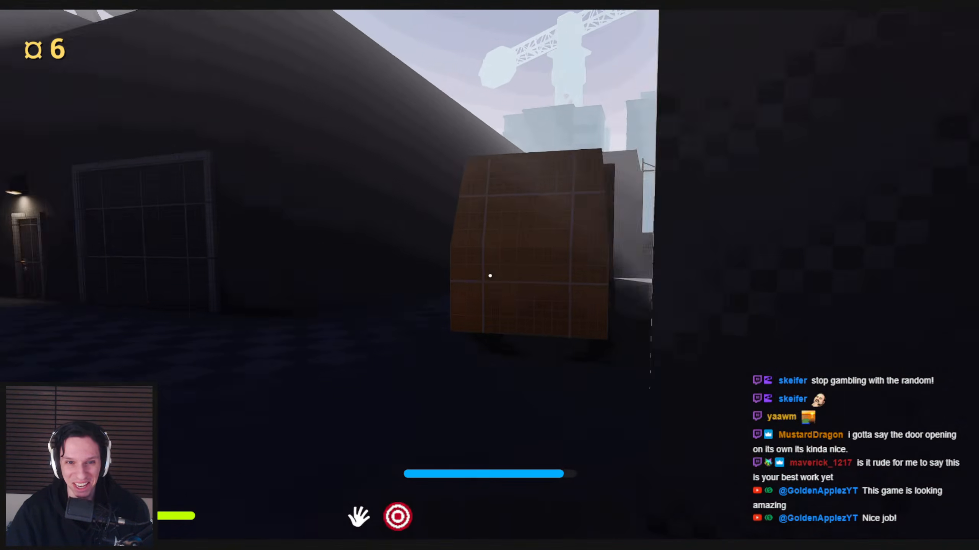
- Walk around the orange van parked behind the shop and return to the platform edge facing the truss bridge
key("w")
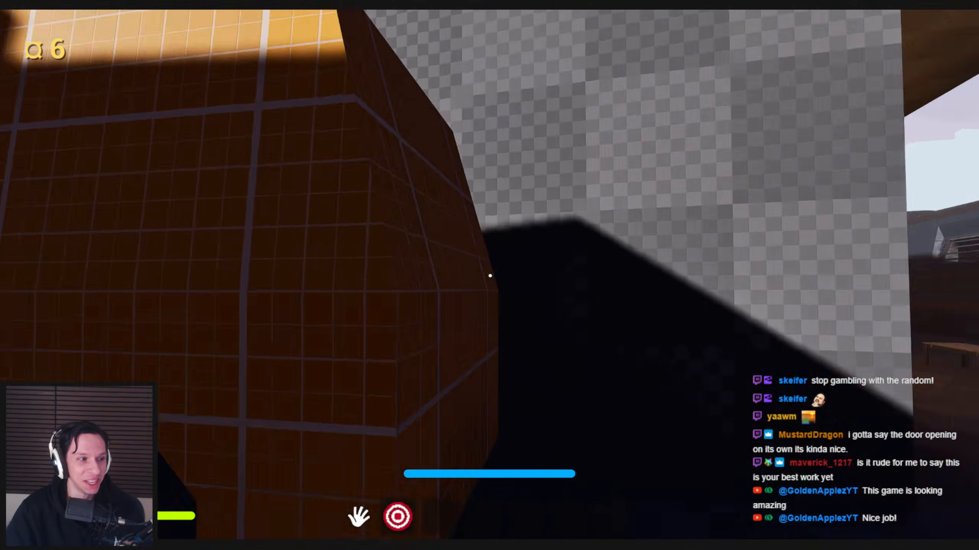
key("w")
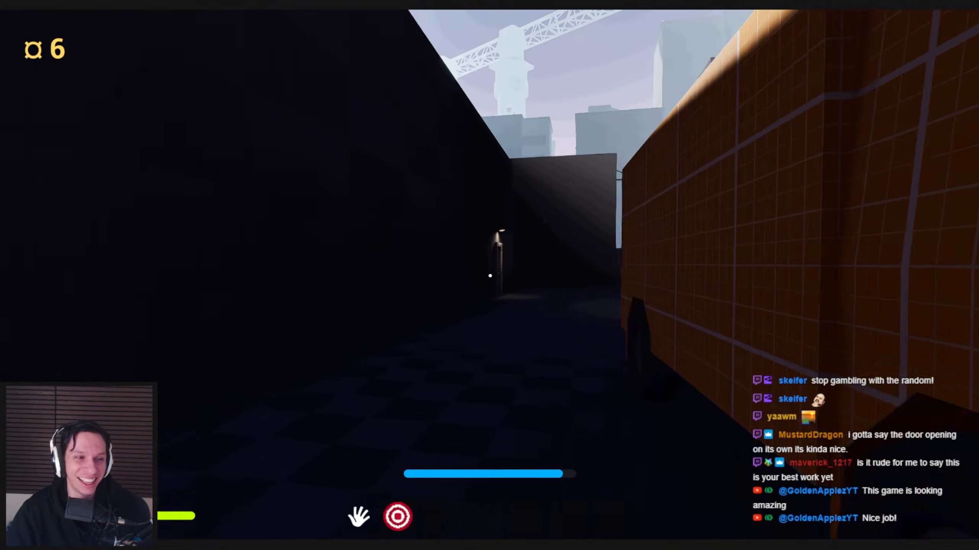
key("w")
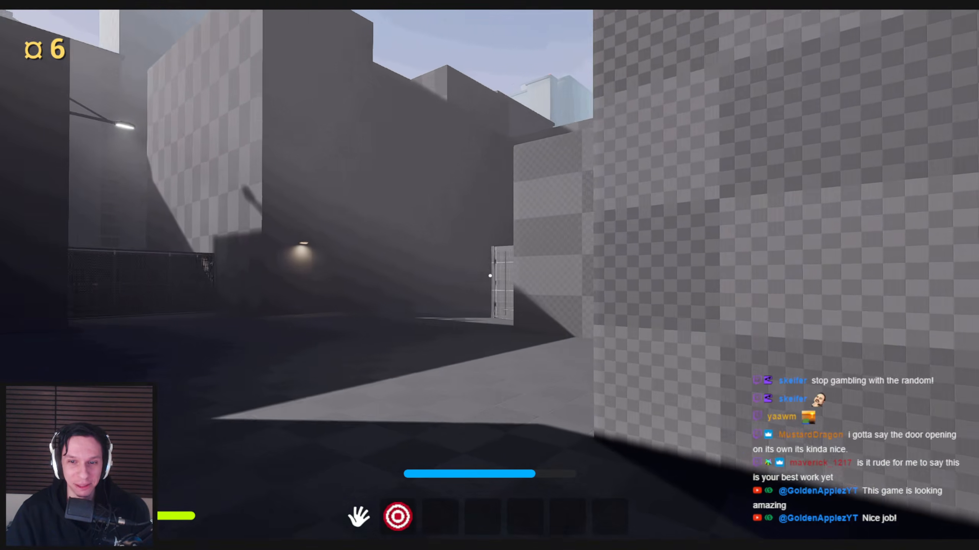
key("w")
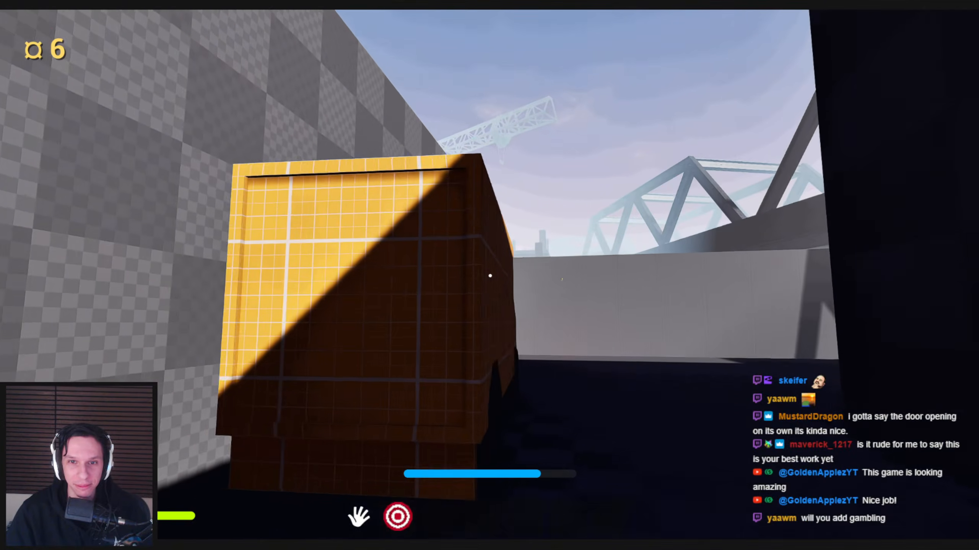
key("w")
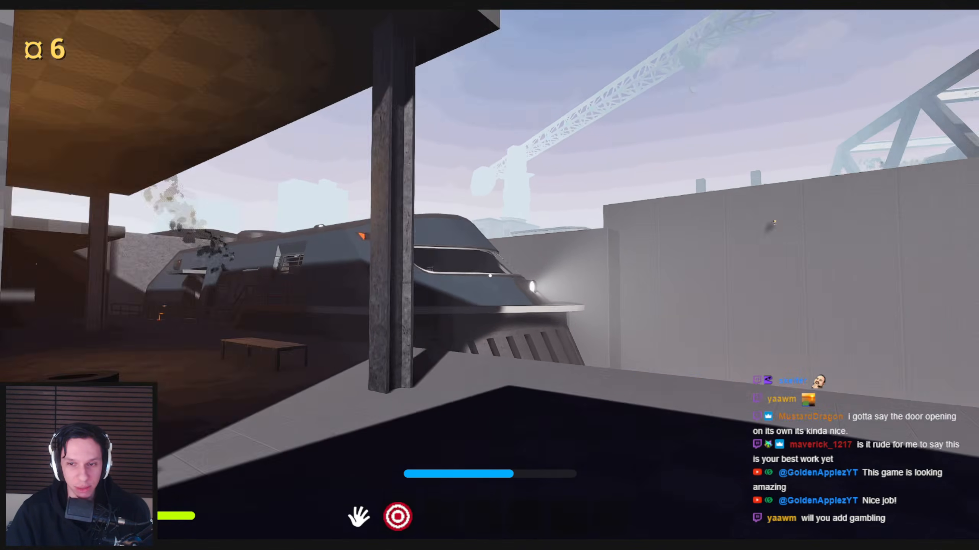
key("w")
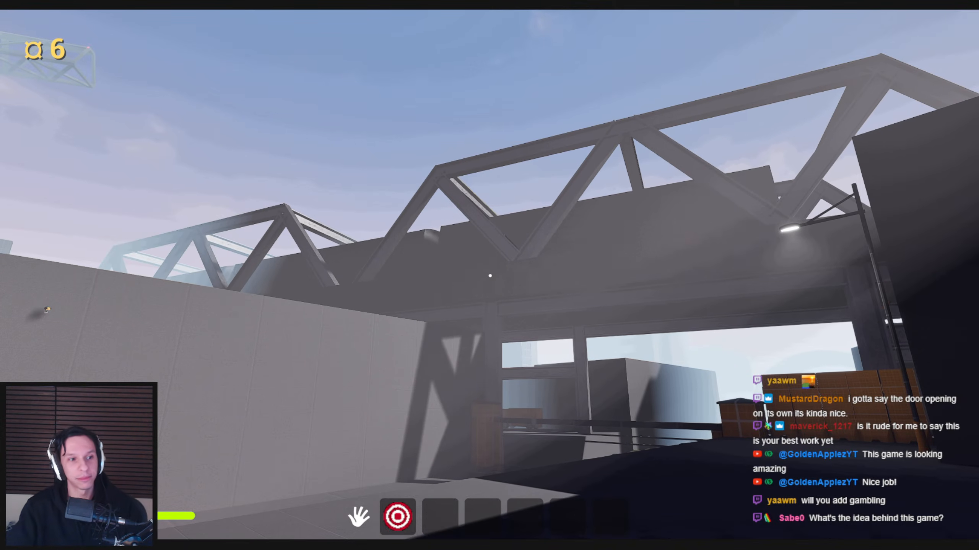
- Run back to the train and follow its railed side walkway to the open side door
key("shift+w")
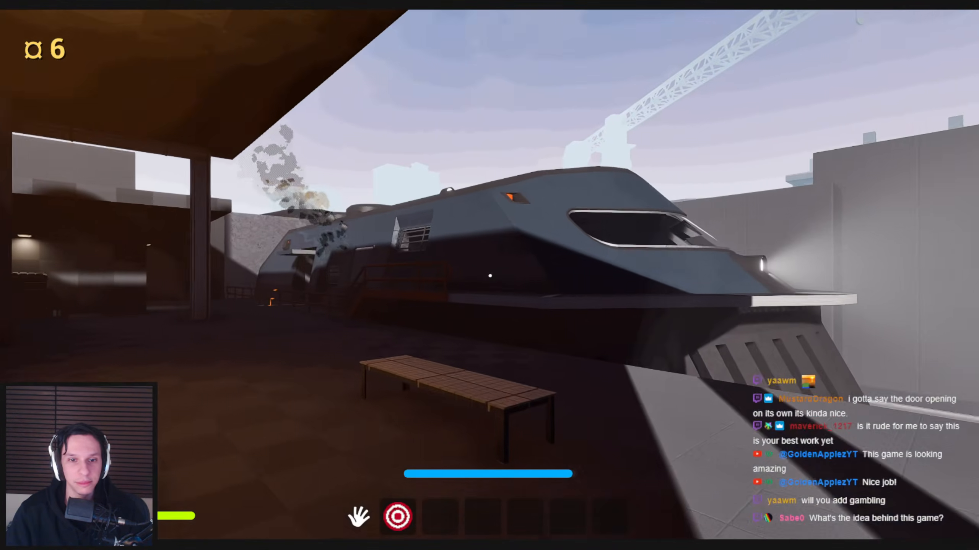
key("shift+w")
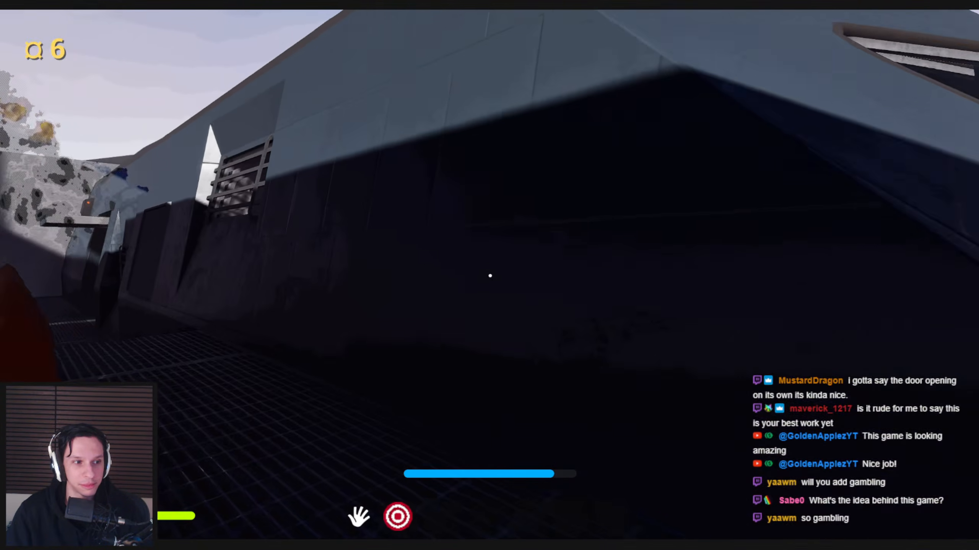
key("shift+w")
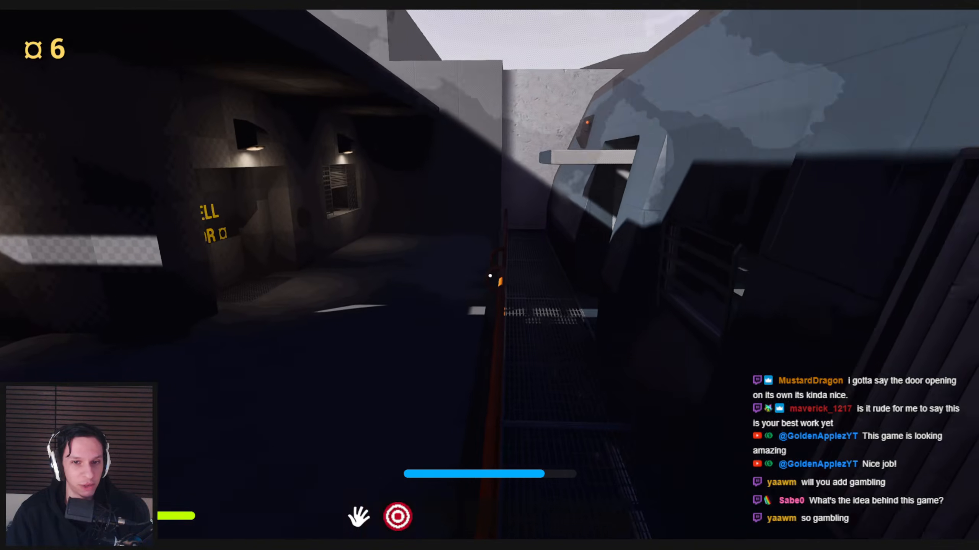
key("shift+w")
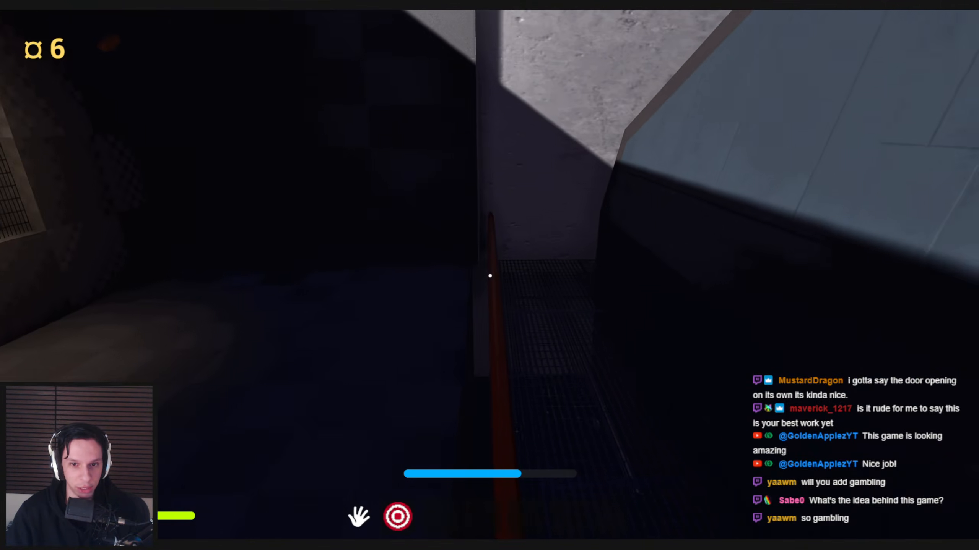
key("shift+w")
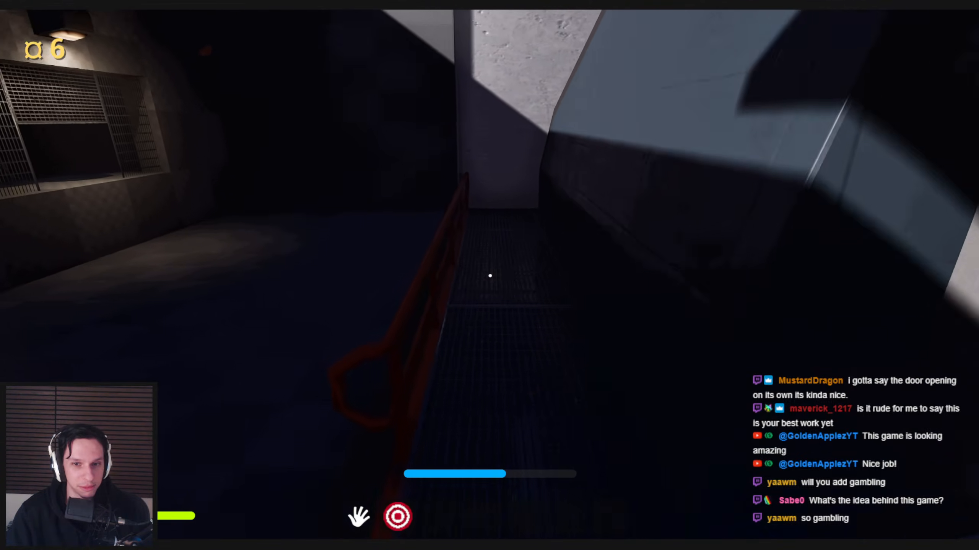
key("shift+w")
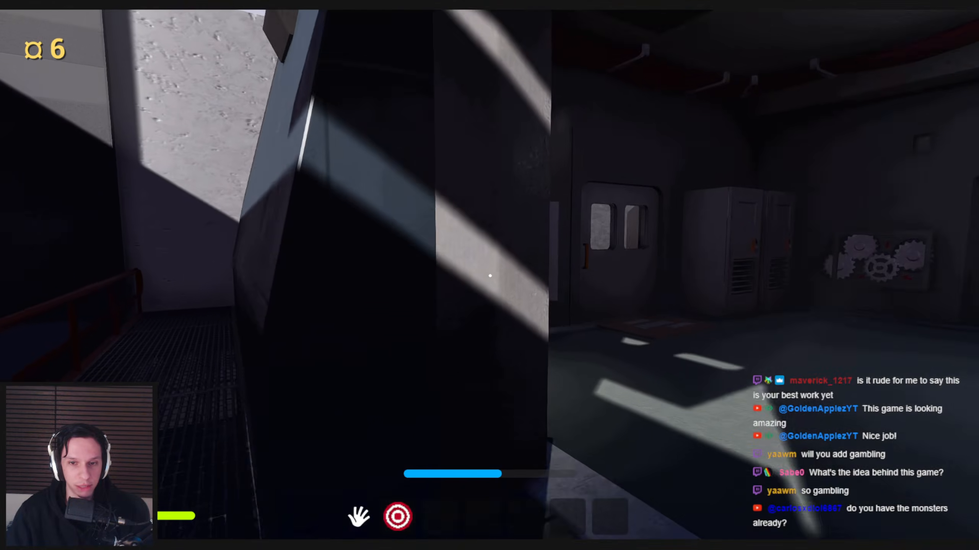
- Toggle the wireframe view, detach from the player character and fly the free camera through the adjoining carriage into its rooms
key("F1")
key("w")
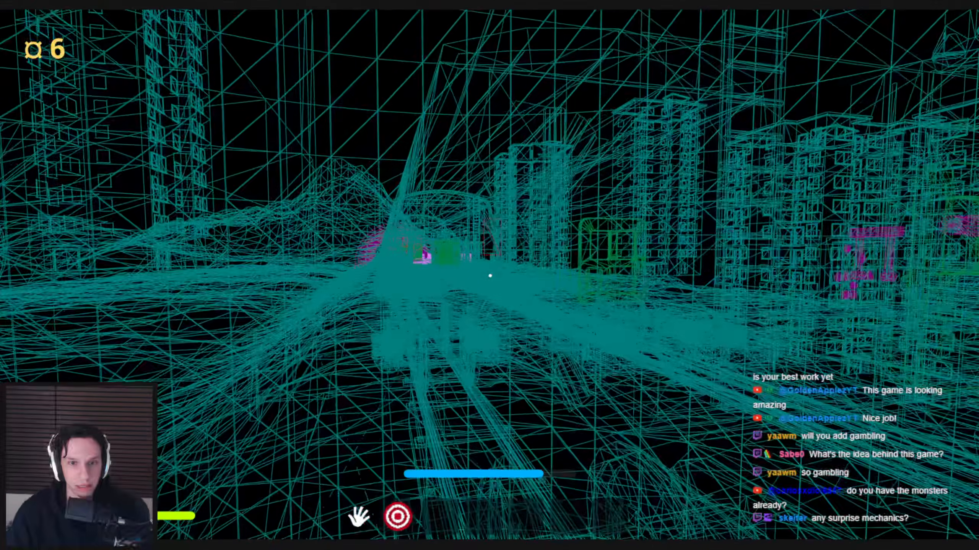
key("F1")
key("w")
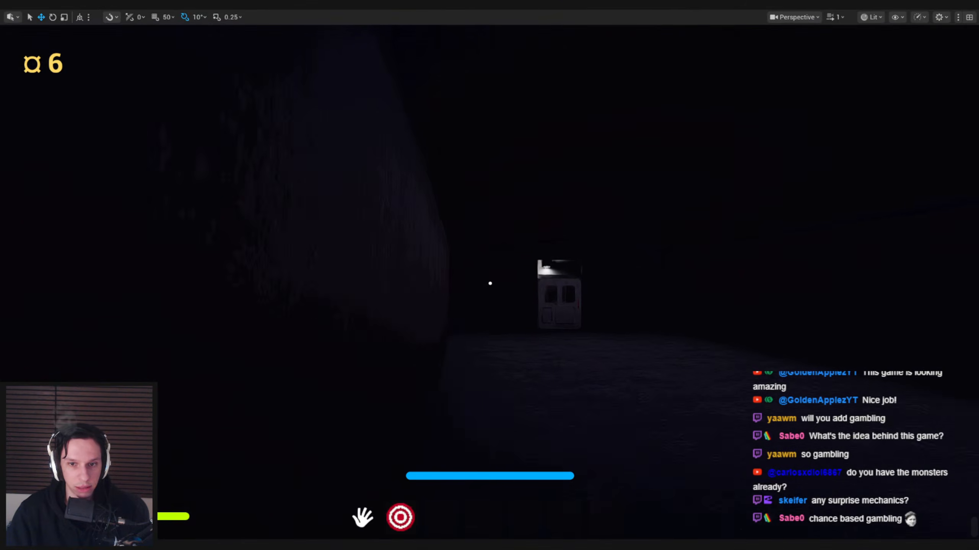
key("w")
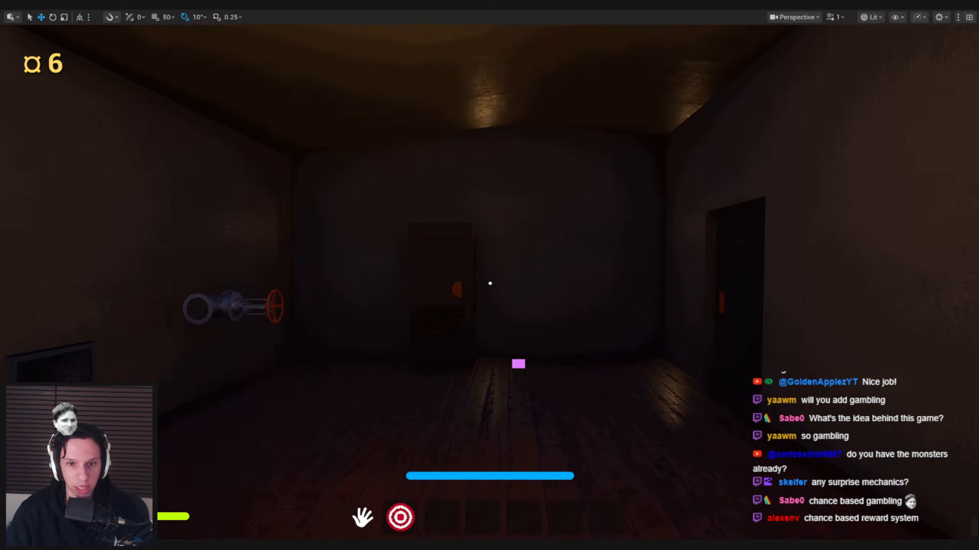
- Examine the capsule-shaped monster placeholder in the red-carpeted corridor of the carriage from several sides
key("s")
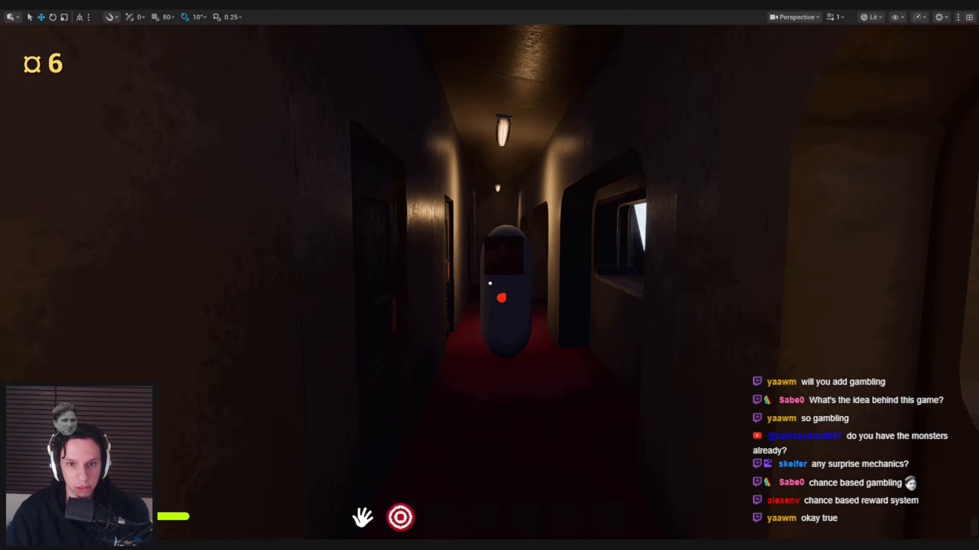
key("w")
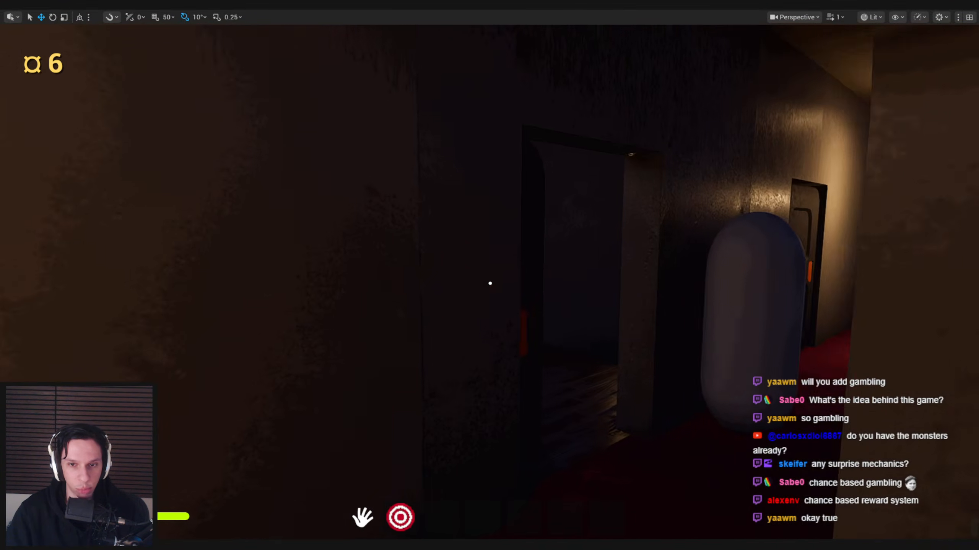
key("w")
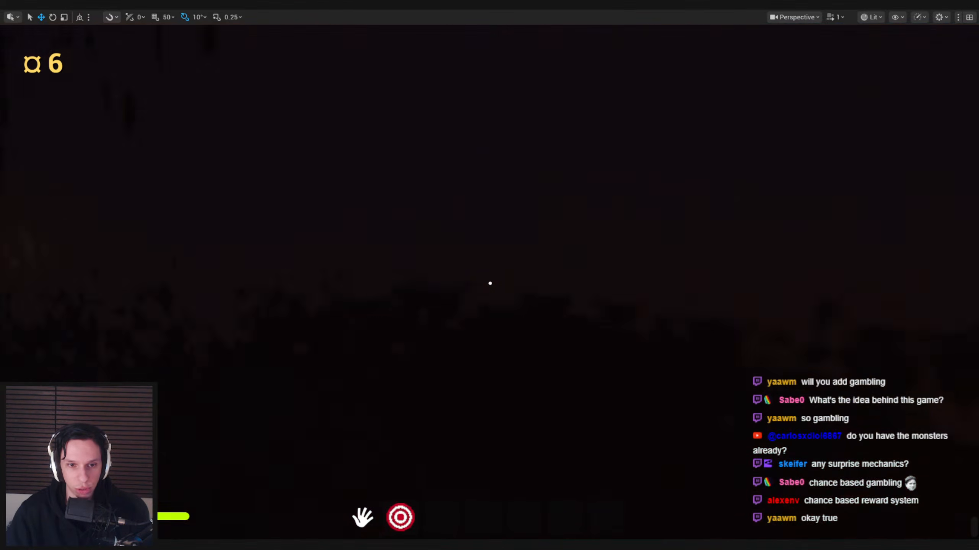
key("w")
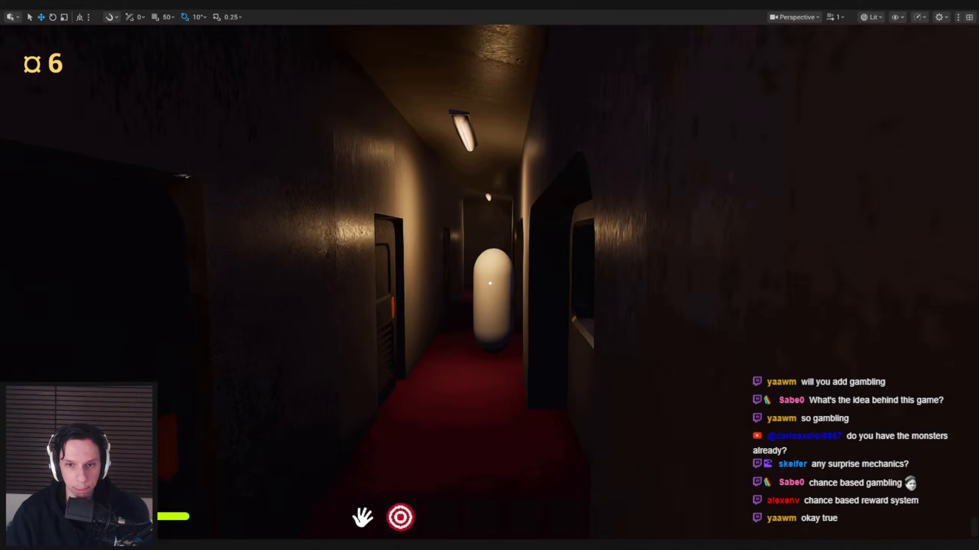
key("w")
key("space")
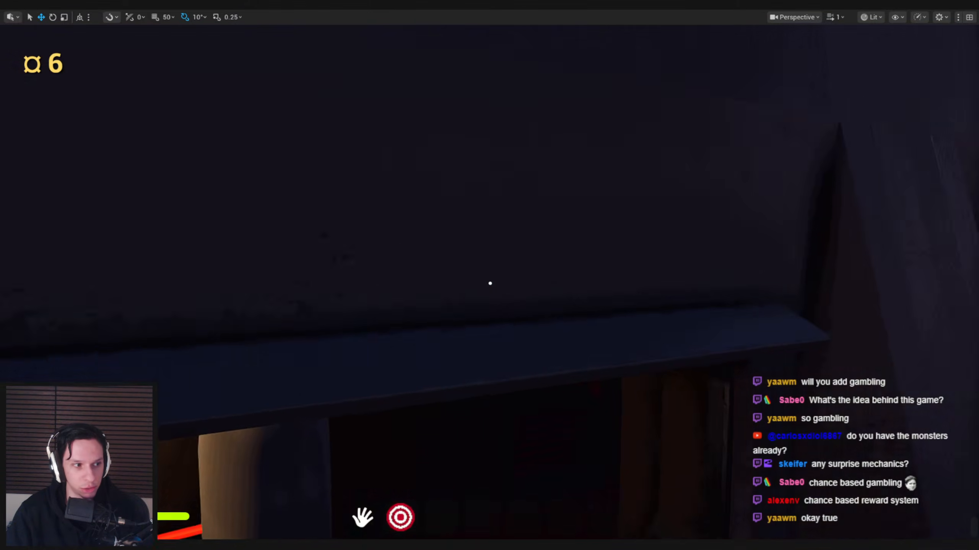
- Fly the free camera back to the engine and inspect its interior, roof fans and the station buildings around it
key("w")
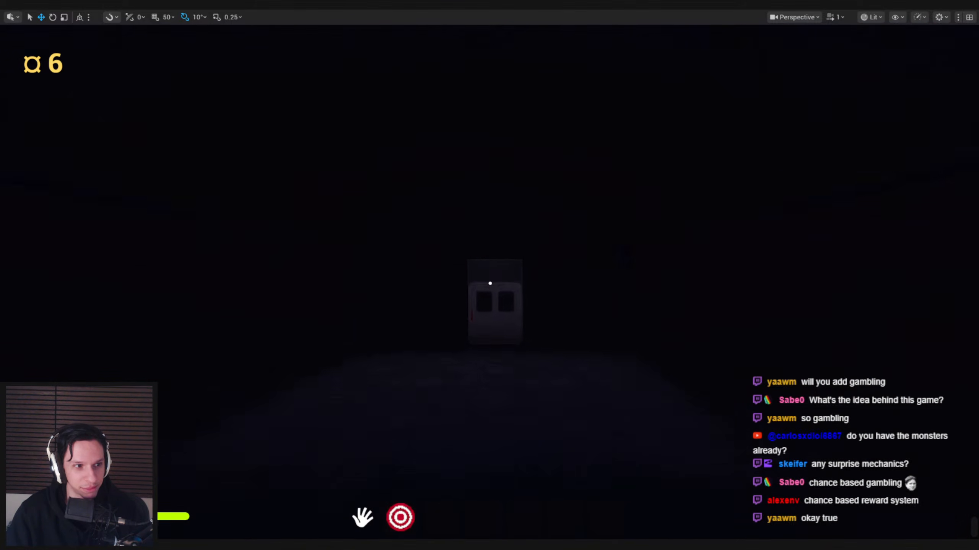
key("w")
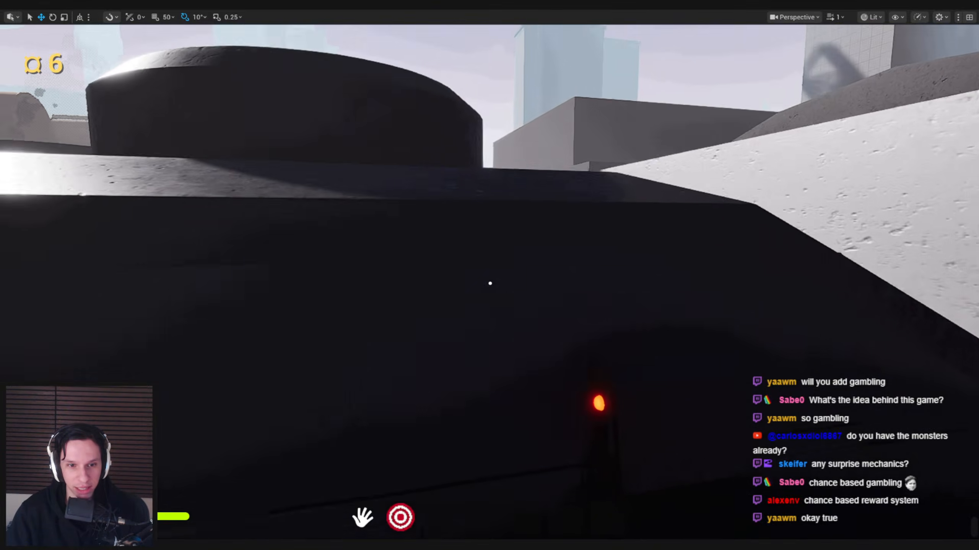
key("w")
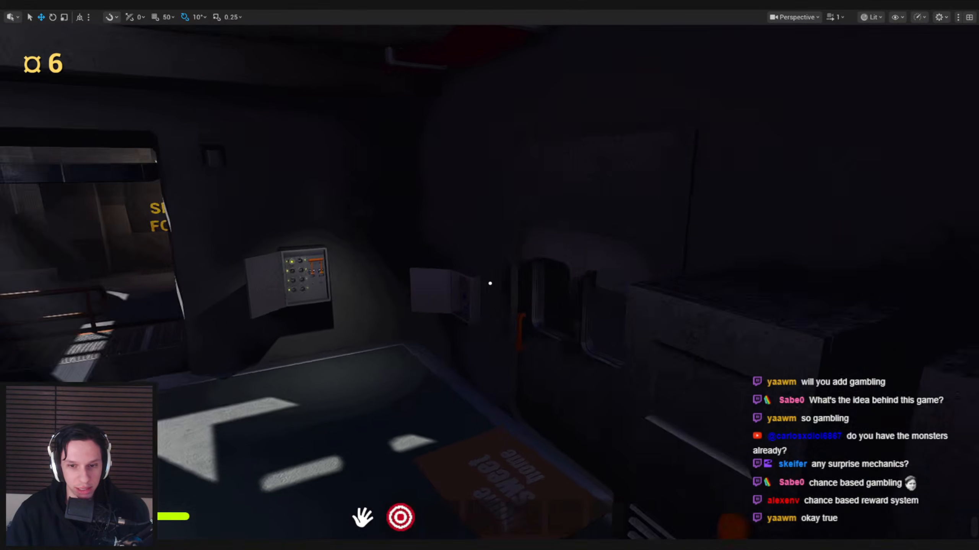
key("w")
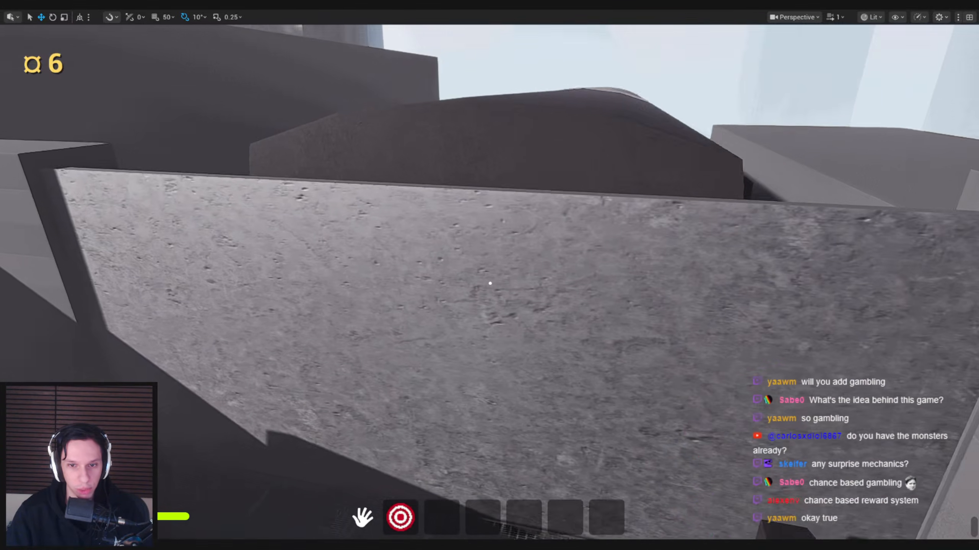
key("w")
key("space")
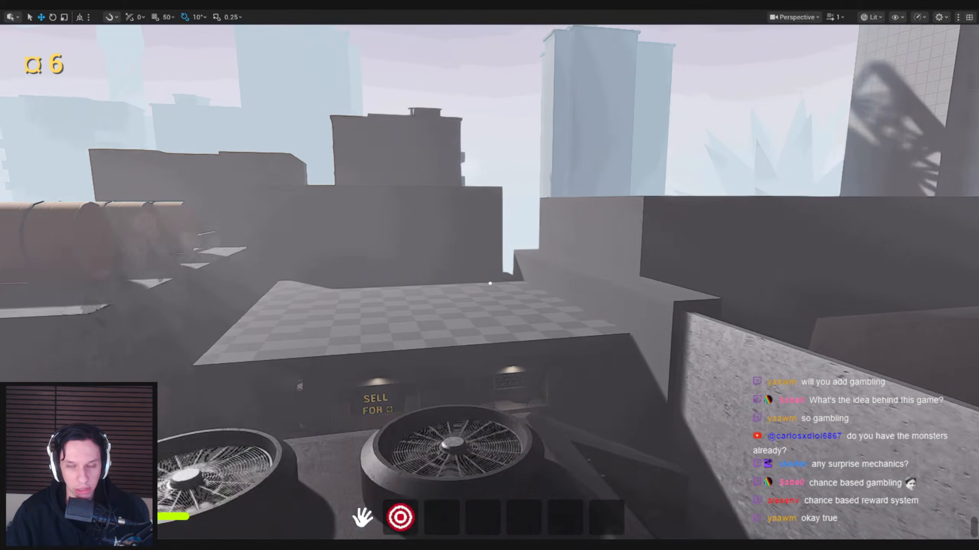
key("w")
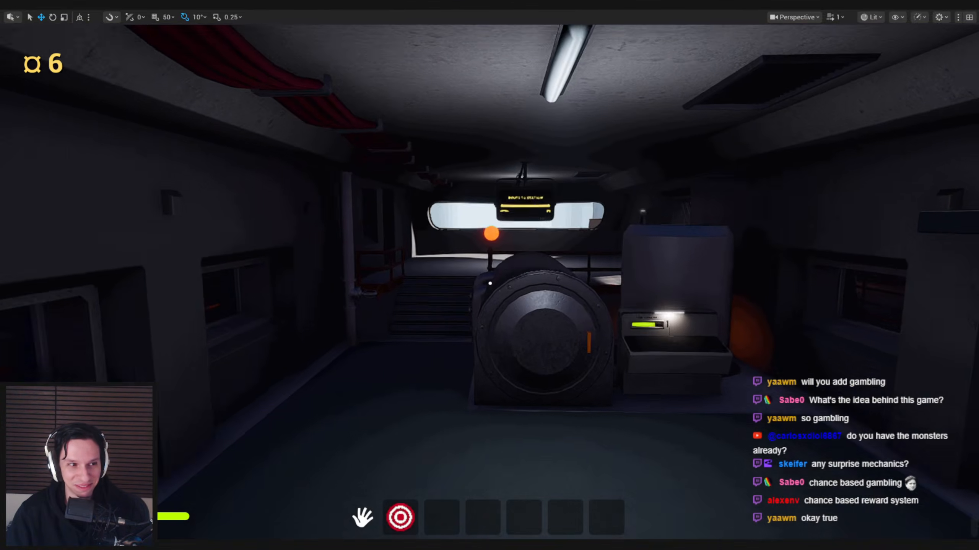
- Move the free camera from the engine's interior to above the platform to examine the gap between the train and shop roofs
right_click_drag(436, 258, 455, 243)
key("w")
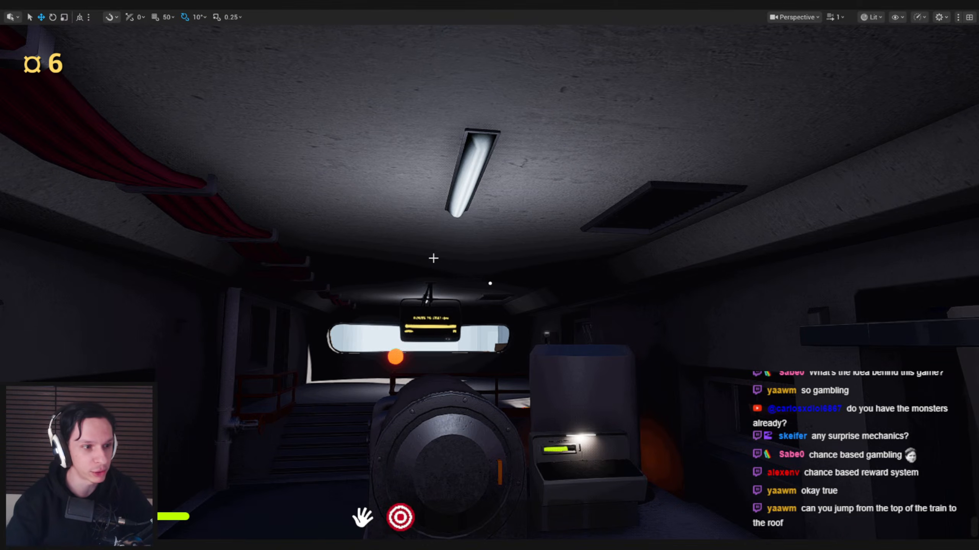
left_click(585, 261)
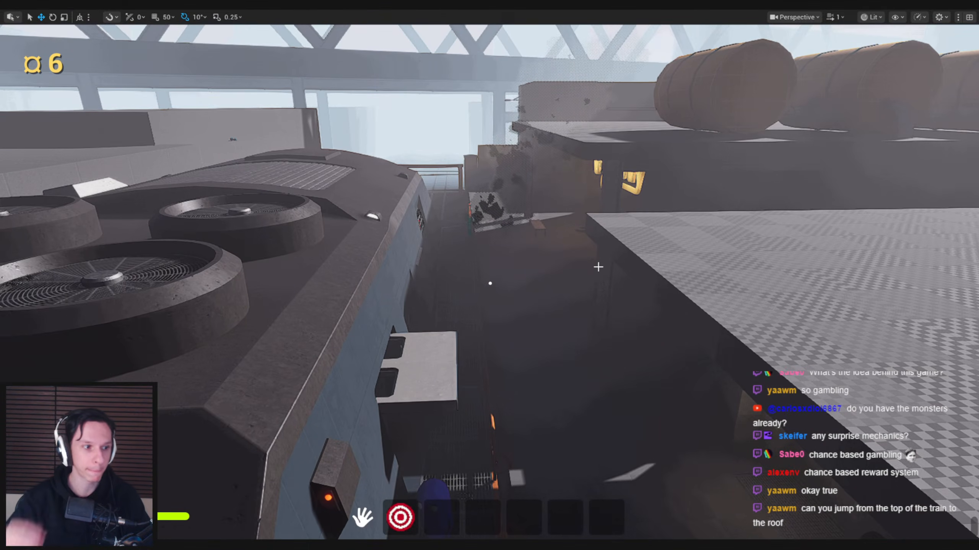
right_click_drag(598, 267, 595, 272)
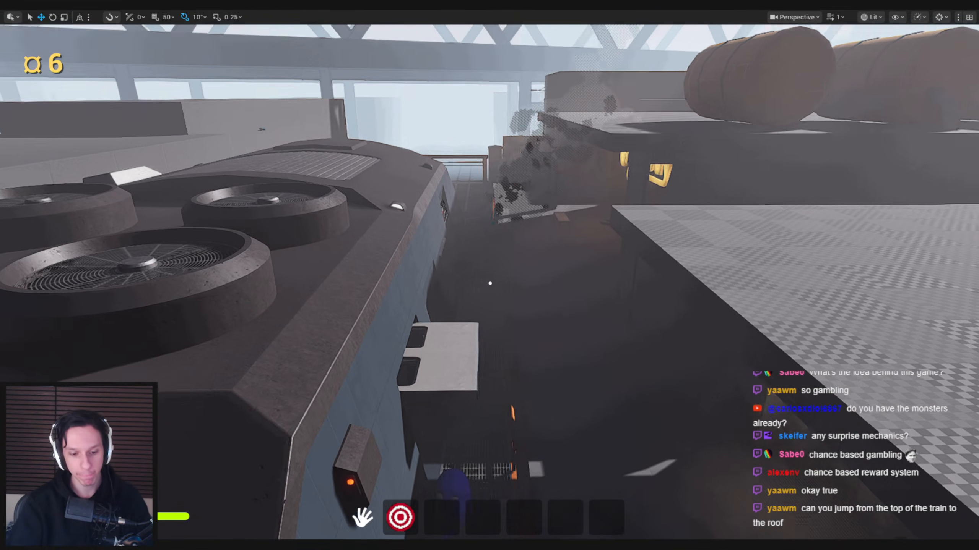
- Take control of the player character again, visit the shopkeeper behind the barred window and run to the nearby fenced passage
key("F8")
left_click(595, 271)
key("w")
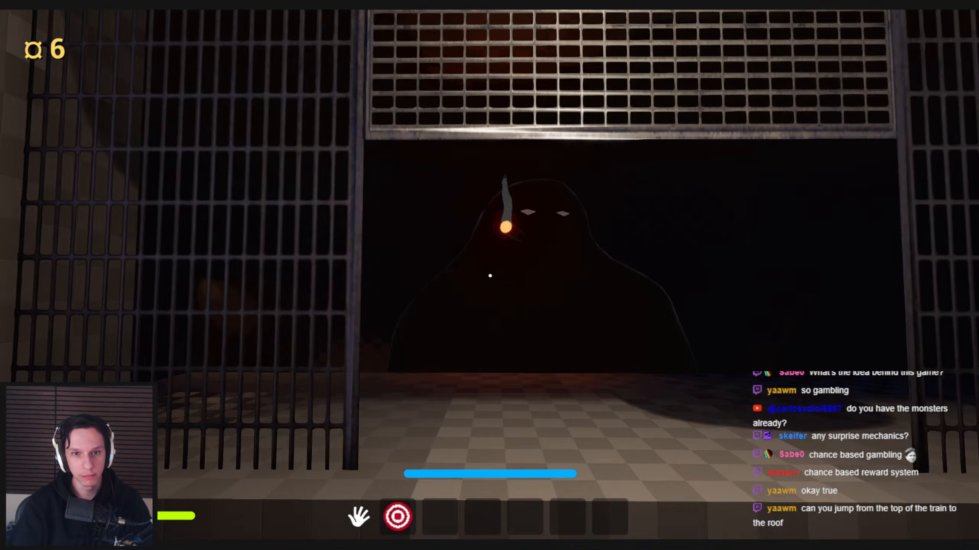
key("shift+w")
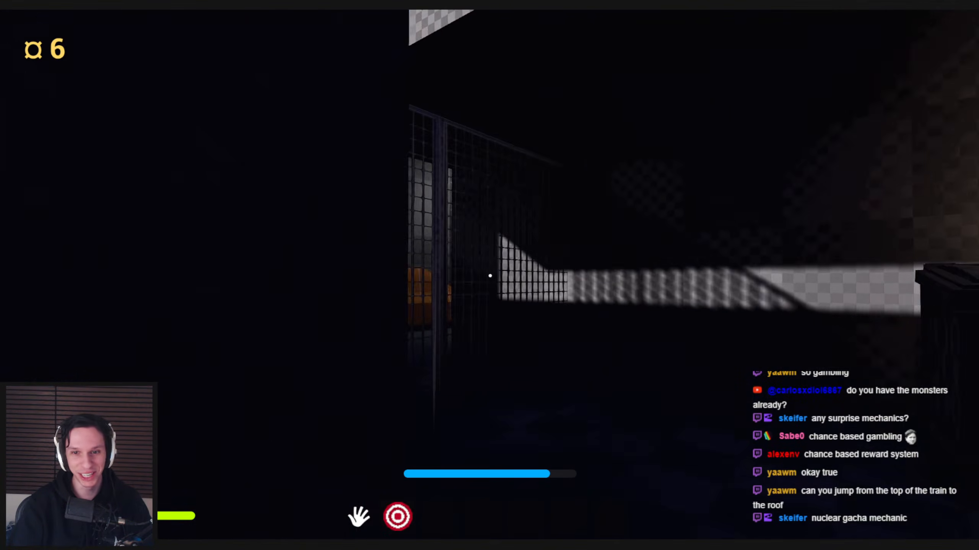
- Inspect the fenced passage beside the dumpster and run along the platform past the shop to the front of the train
key("space")
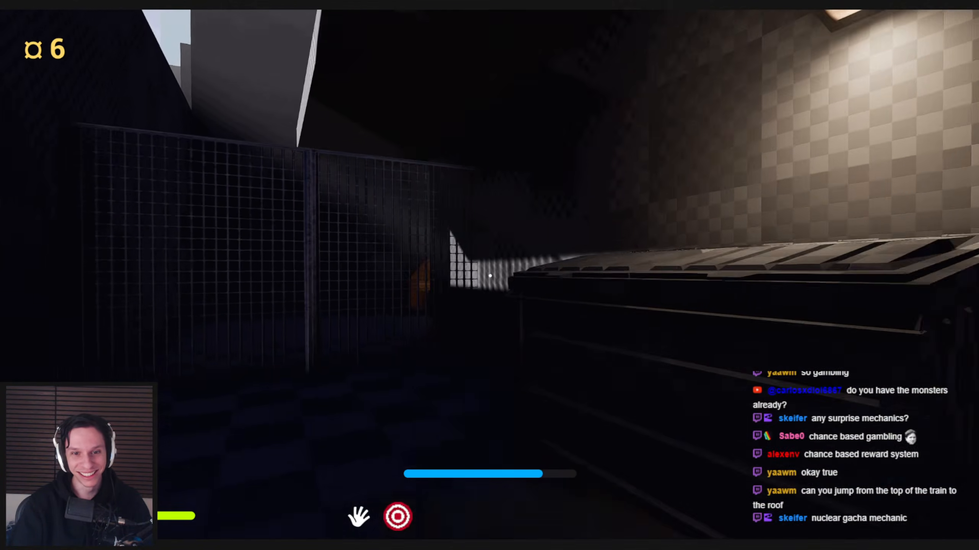
key("s")
key("s")
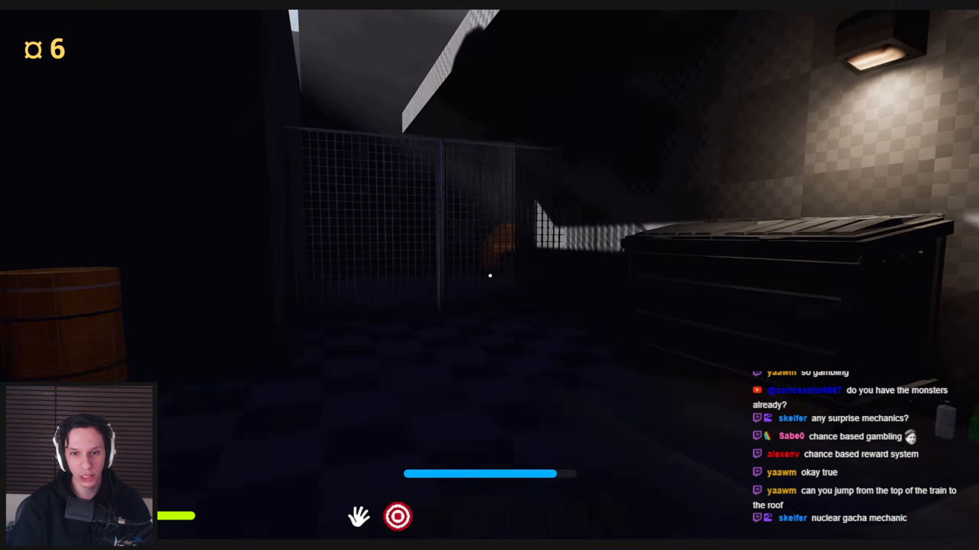
key("w")
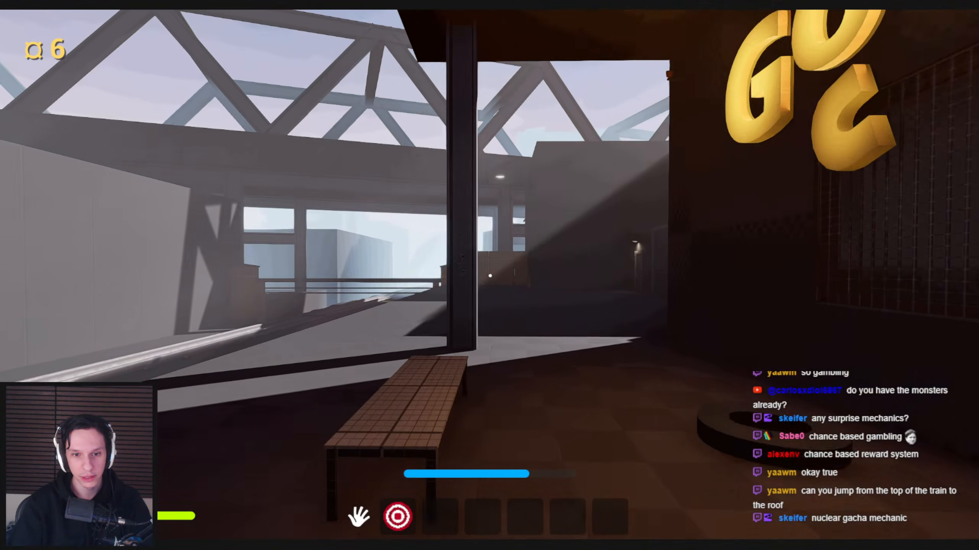
key("w")
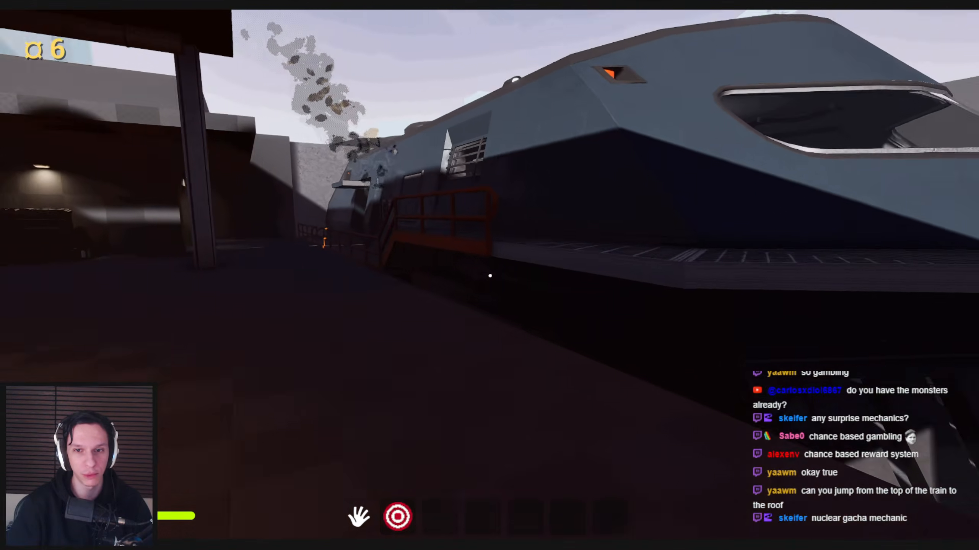
- Explore the back alley behind the shop, checking its lamp-lit doors, courtyard and shipping container, and return past the parked van
key("w")
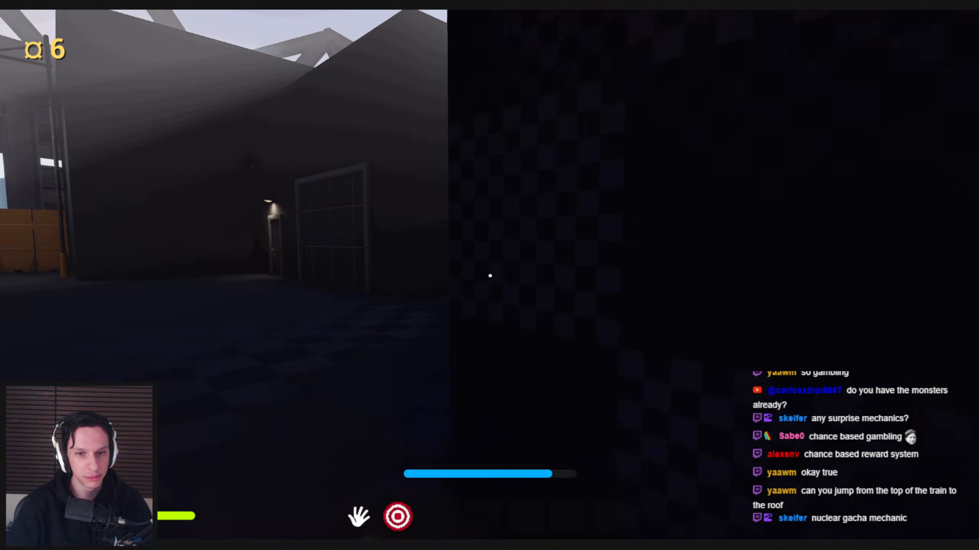
key("w")
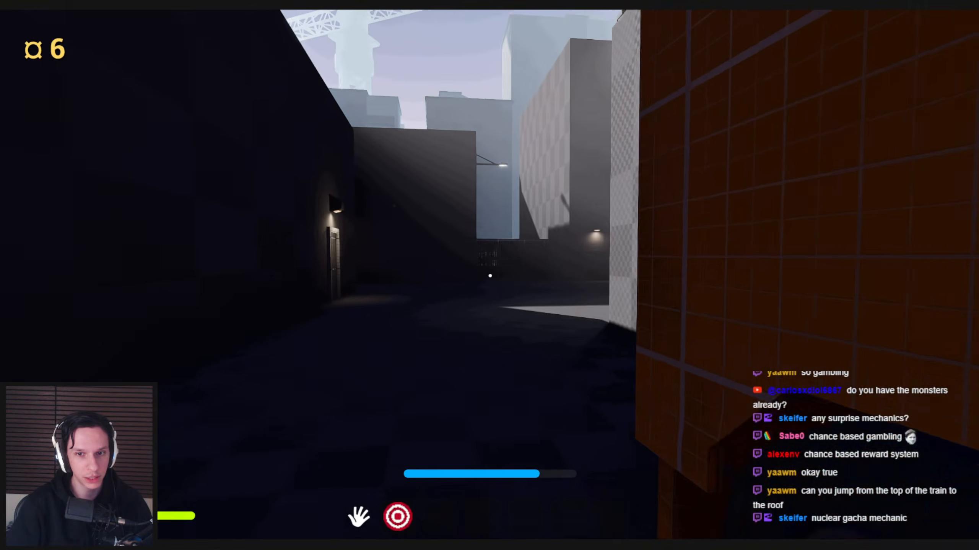
key("w")
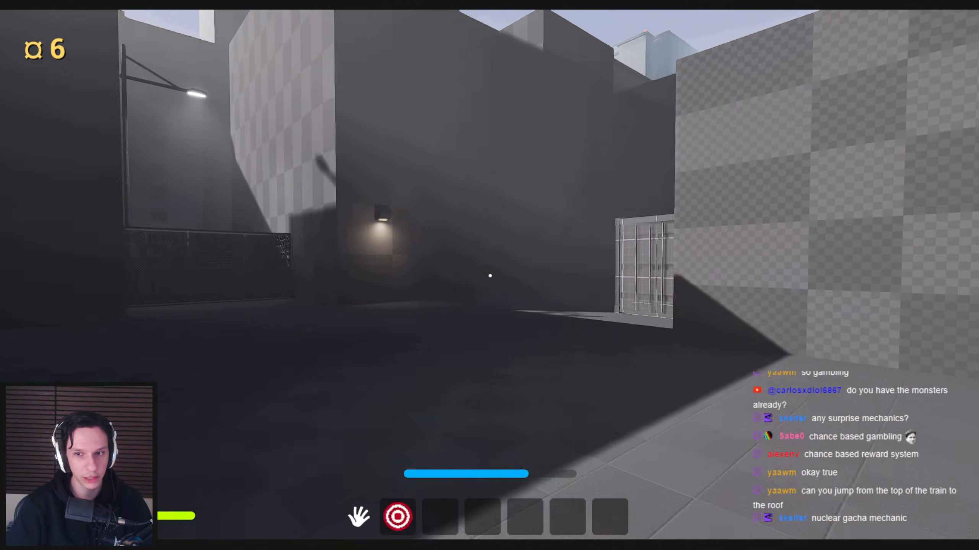
key("w")
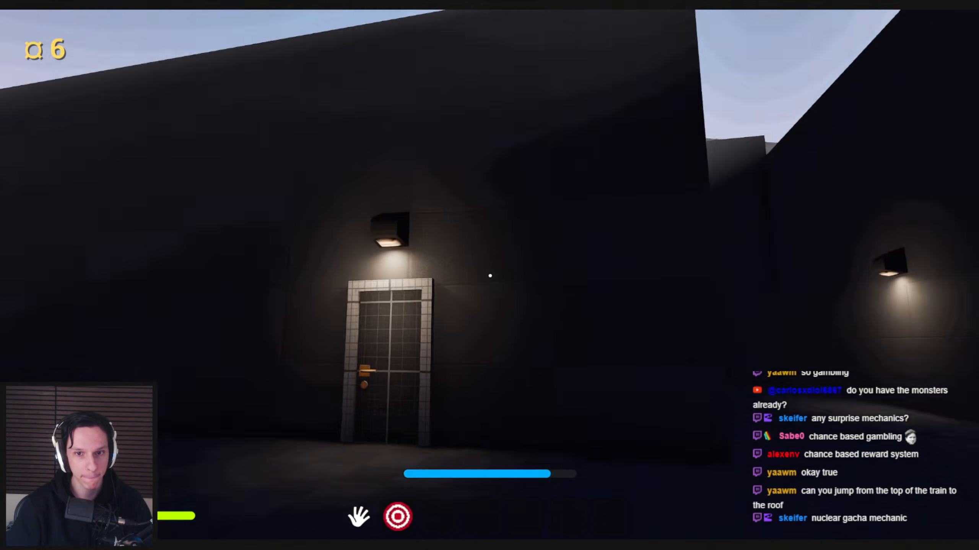
key("w")
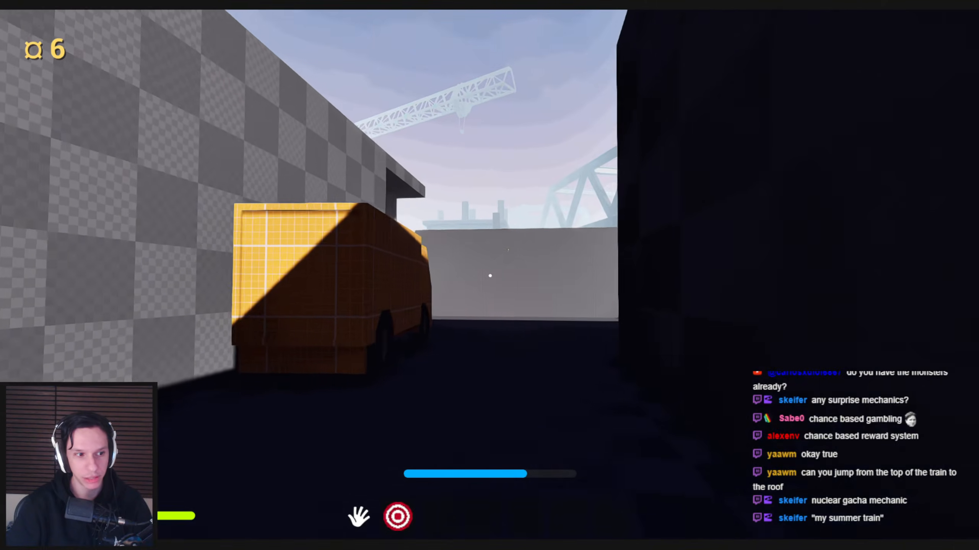
key("w")
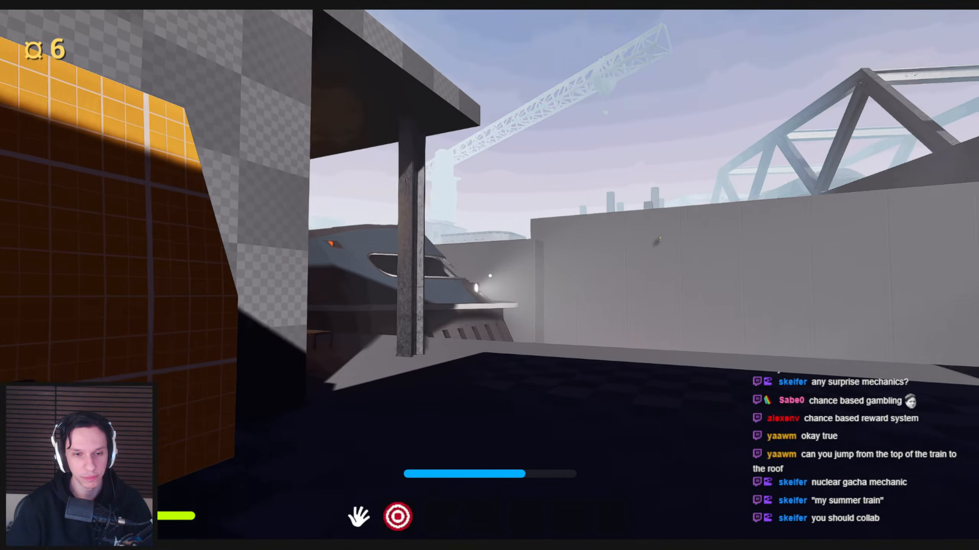
- Watch the train crossing the elevated truss bridge from the open area beside the station
key("w")
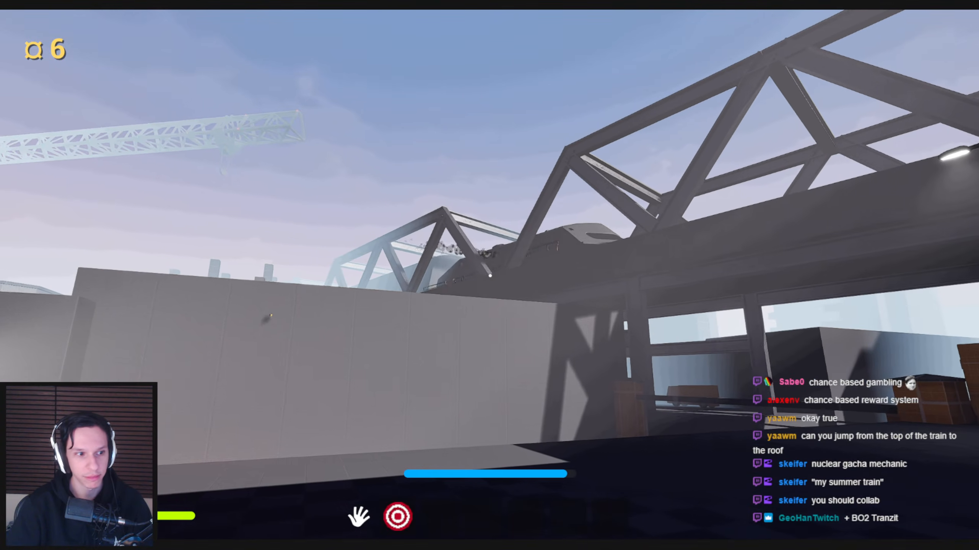
key("w")
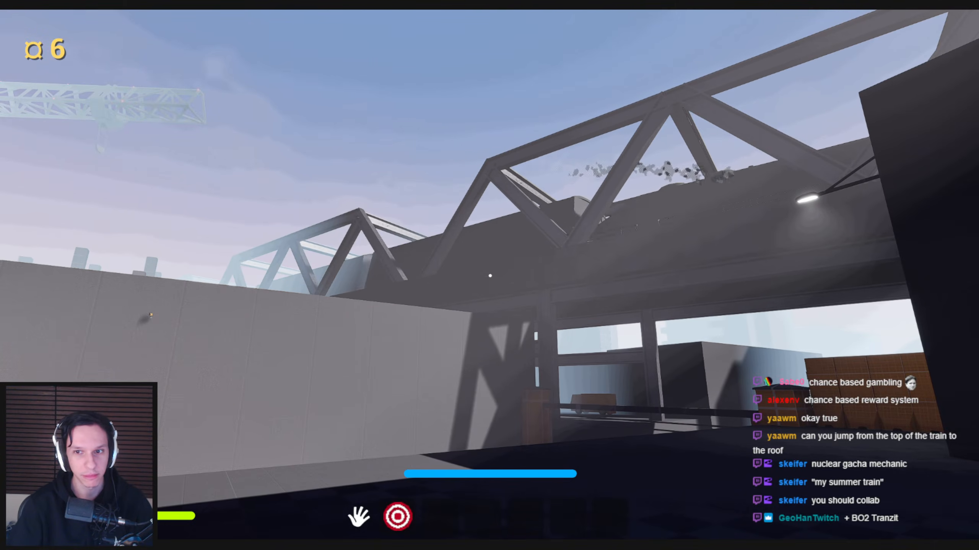
key("w")
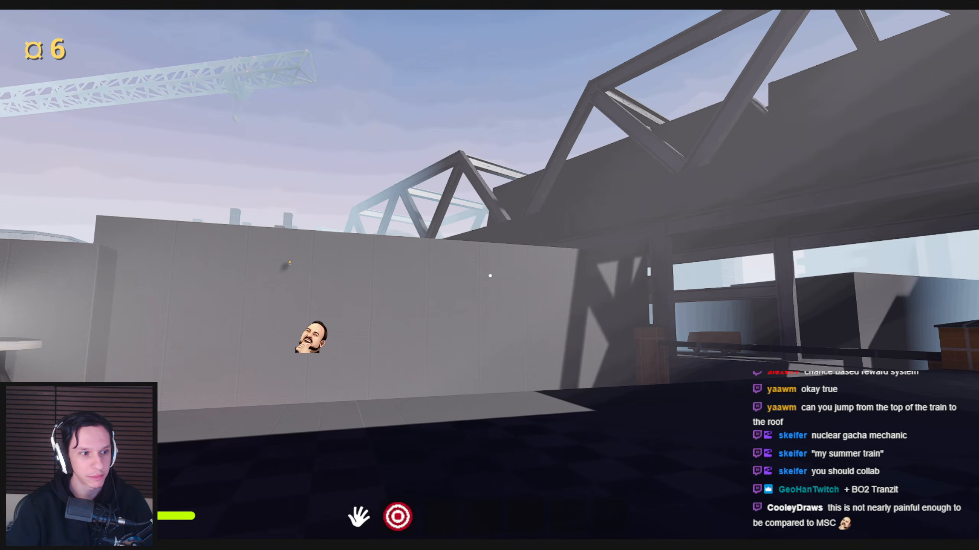
key("w")
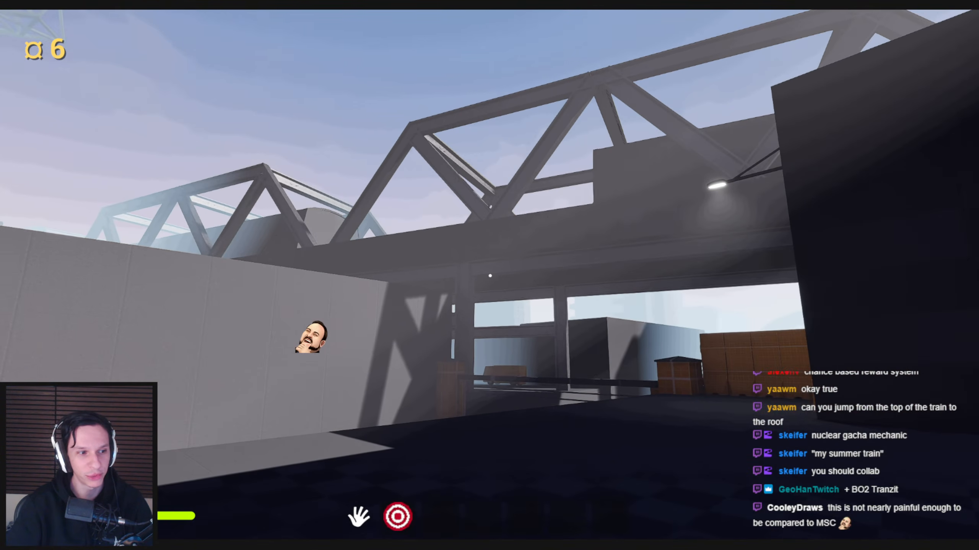
key("w")
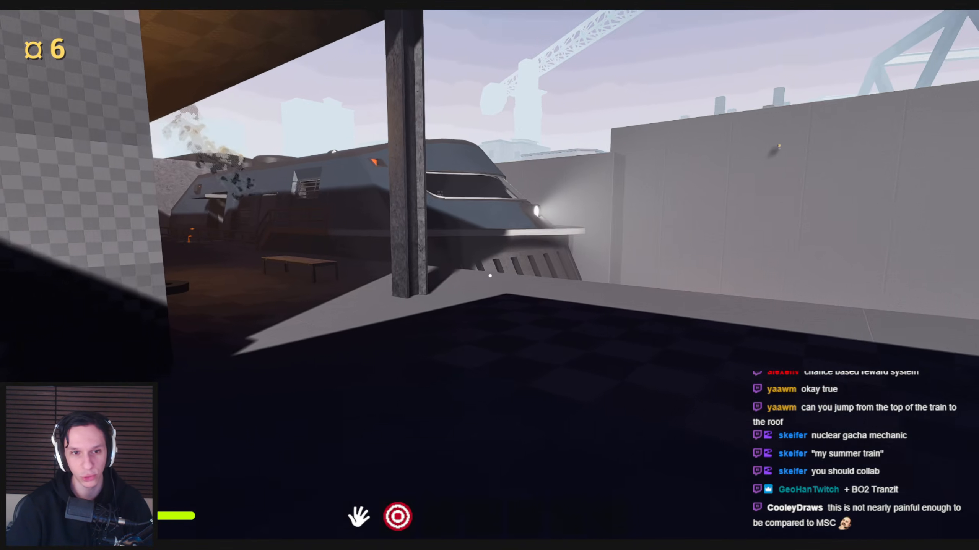
- Walk back under the shop roof, along the train's side walkway and over to the dumpster beneath the wall lamp
key("s")
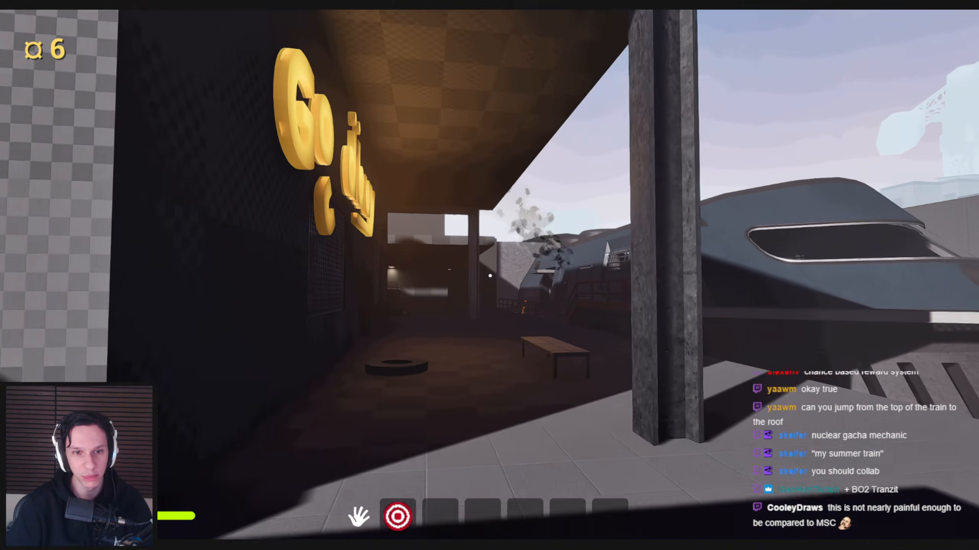
key("w")
key("w")
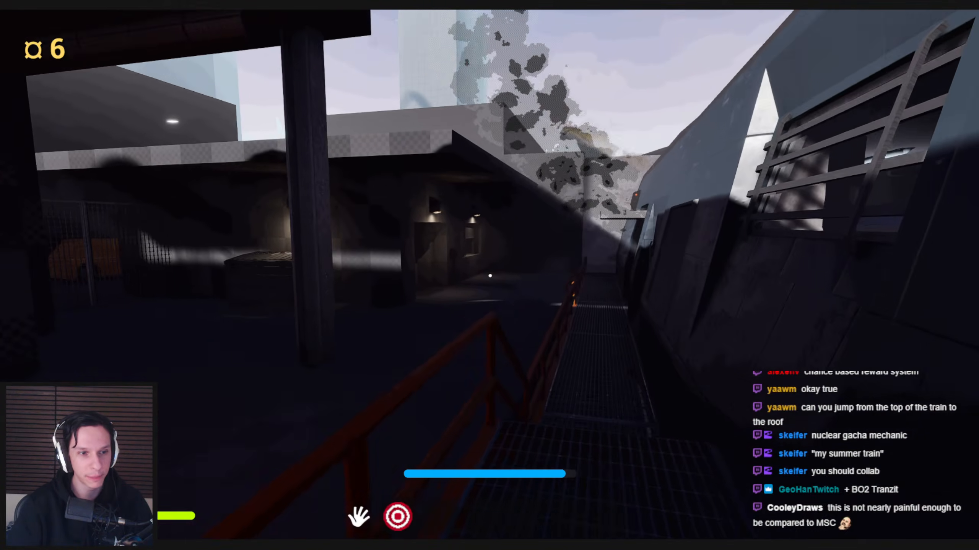
key("w")
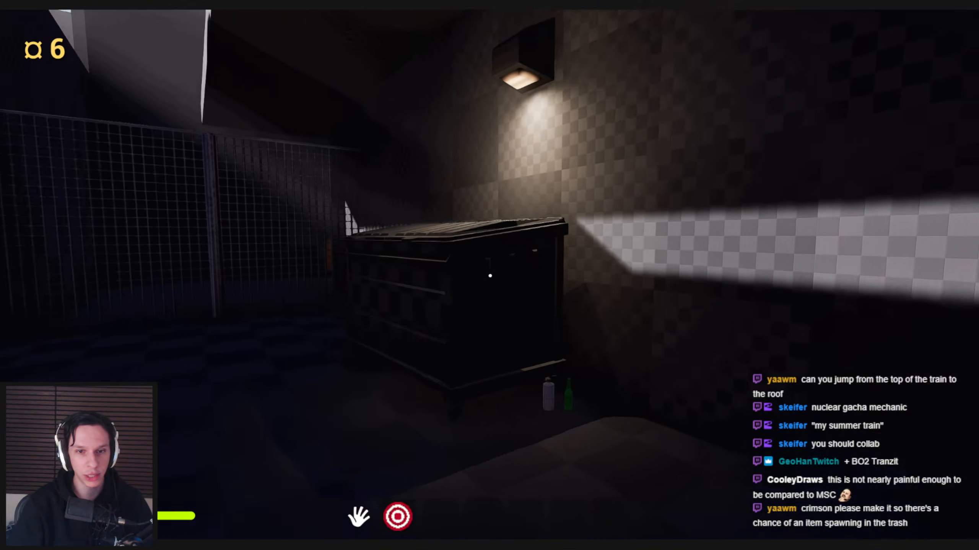
key("w")
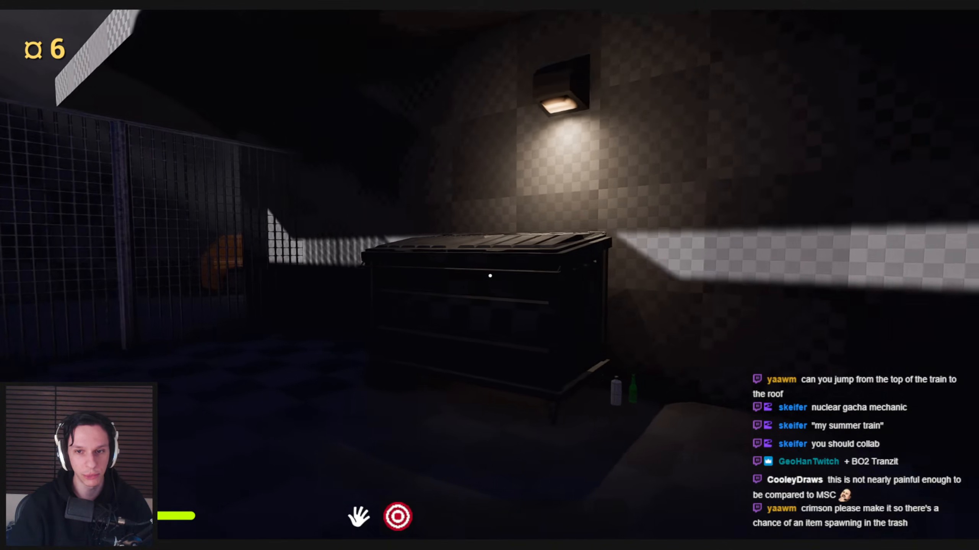
key("w")
- Run from the dumpster past the shop and the parked van into the dark far end of the back alley
key("shift+w")
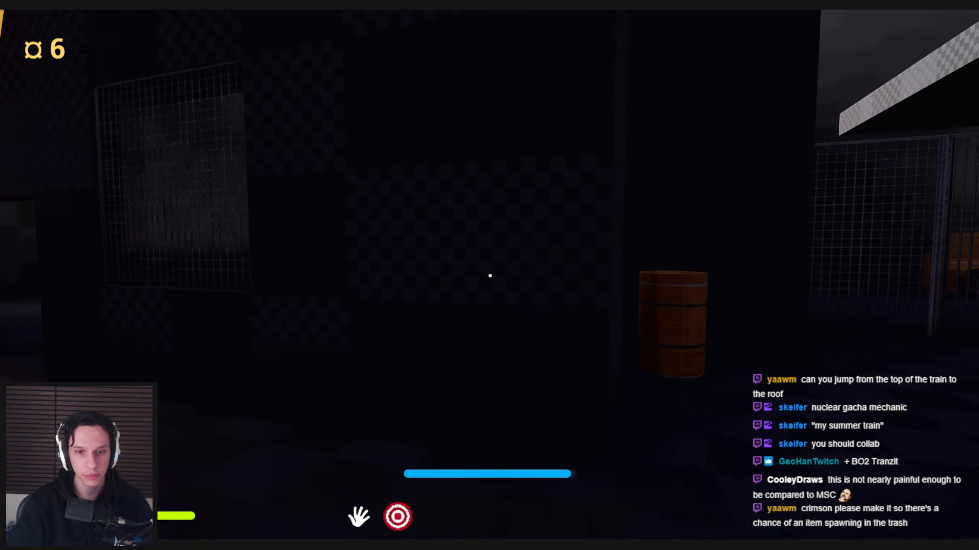
key("shift+w")
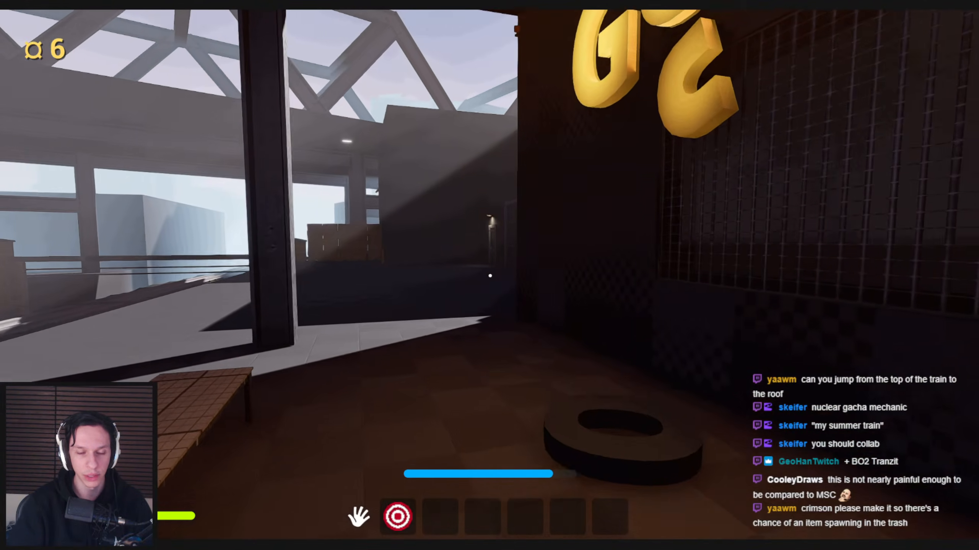
key("s")
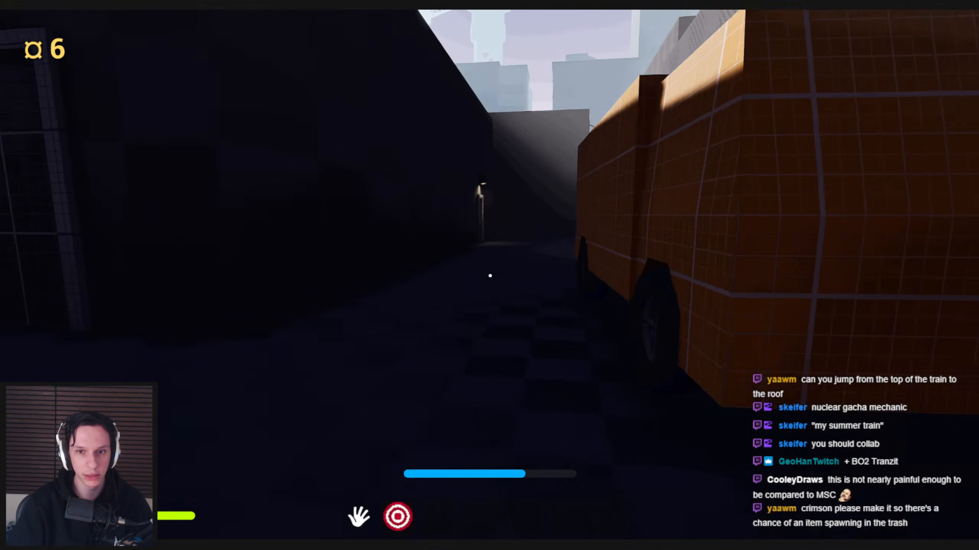
key("shift+w")
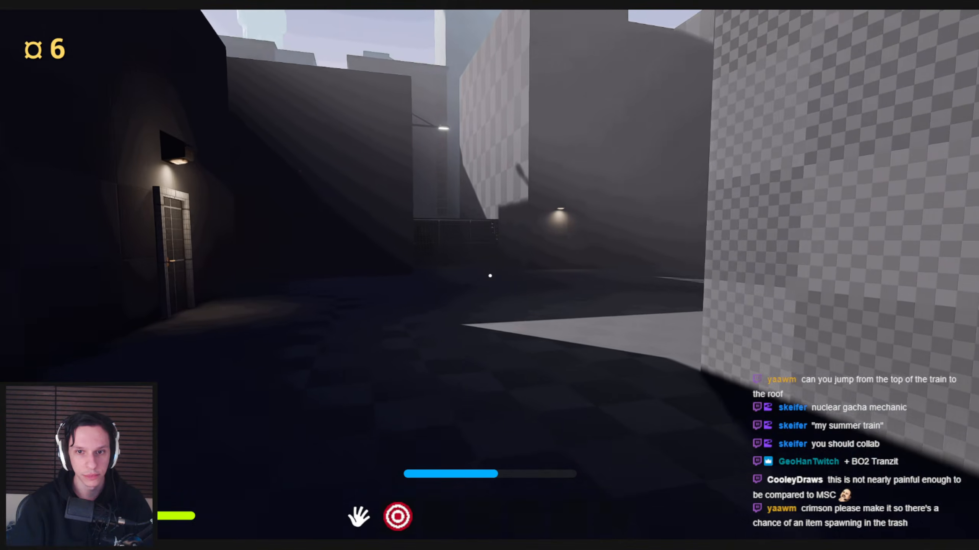
key("shift+w")
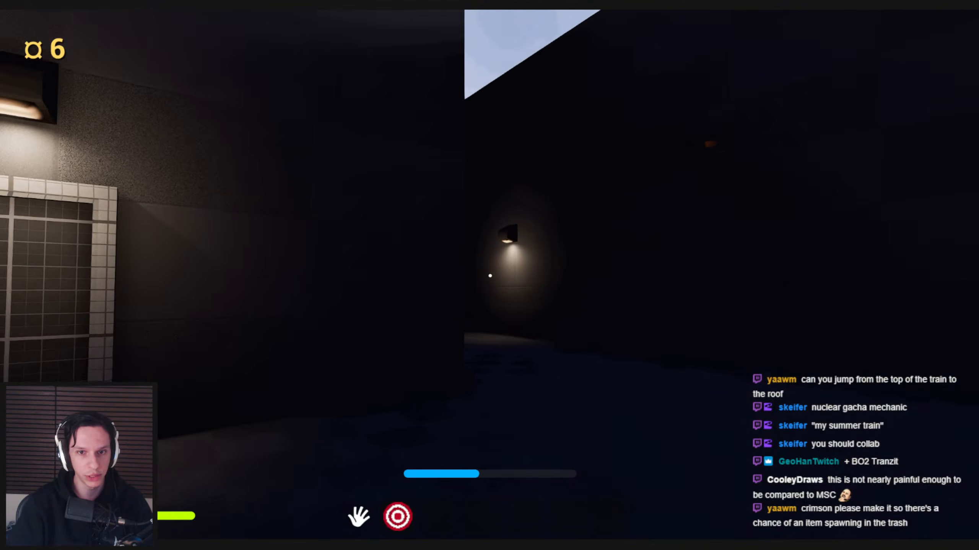
key("w")
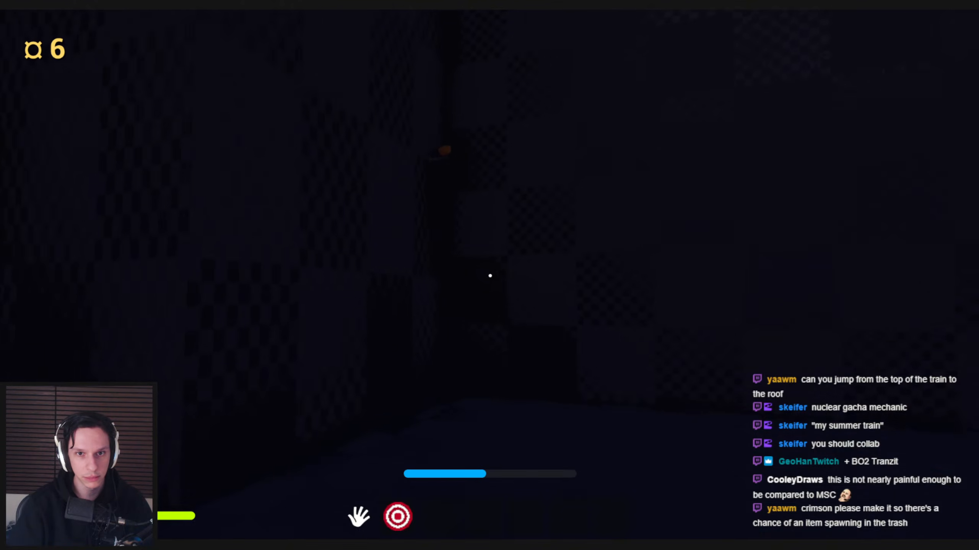
- Examine the shipping container in the sunlit corner of the courtyard from close up and from a distance
key("w")
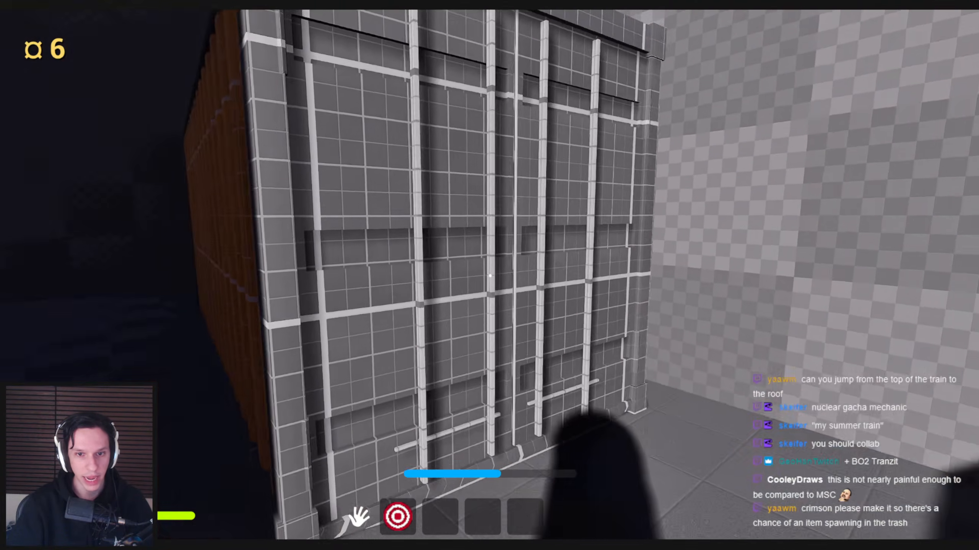
key("w")
key("s")
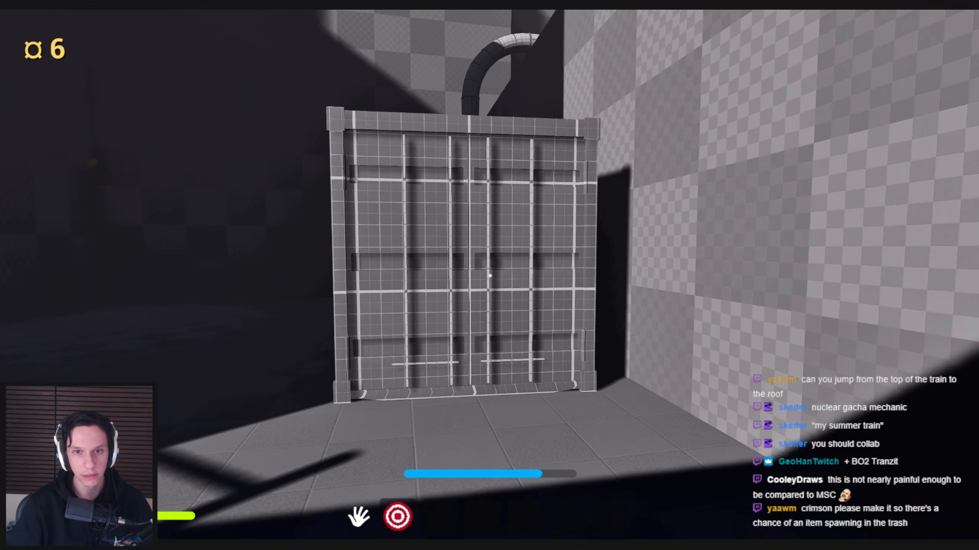
key("w")
key("s")
key("w")
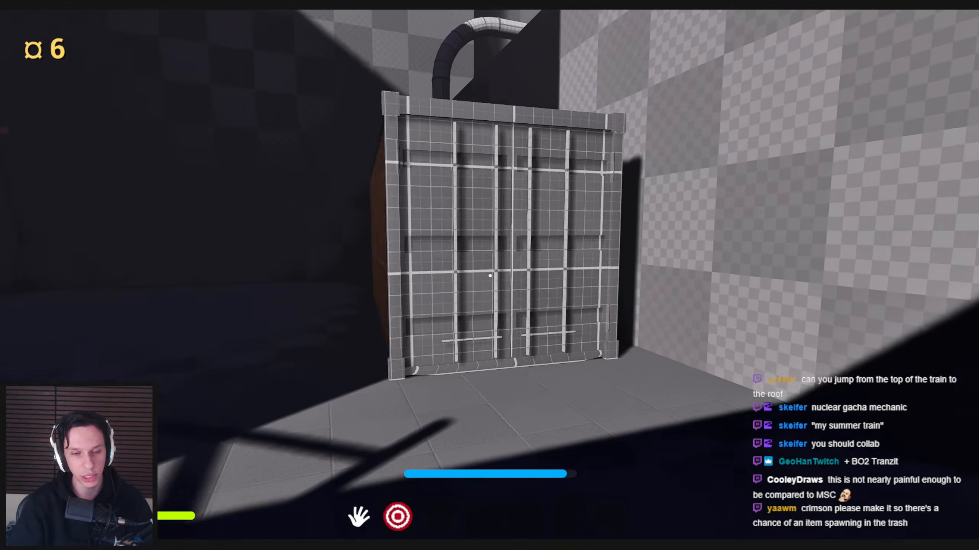
- Run from the container to the parked van and back through the dark alley past the mesh fence and wall lamp
key("shift+w")
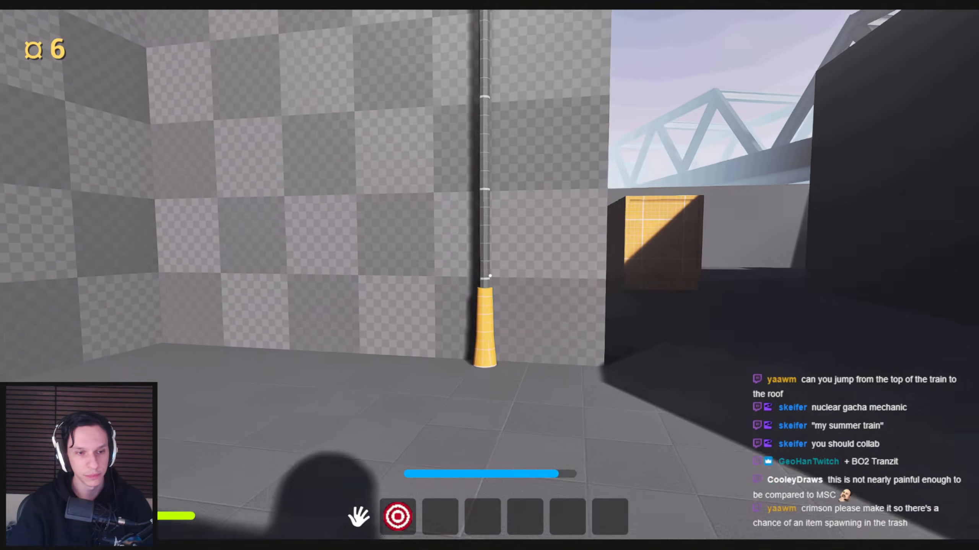
key("shift+w")
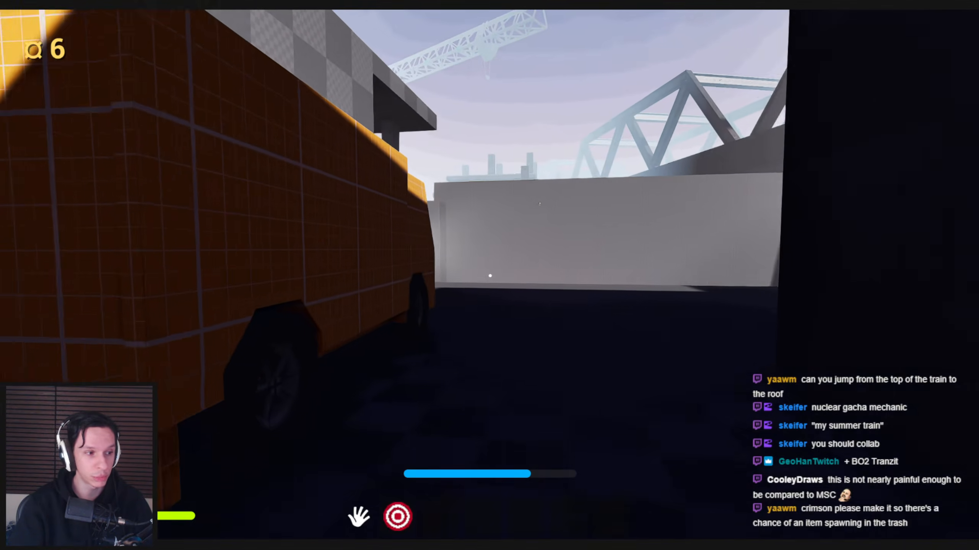
key("w")
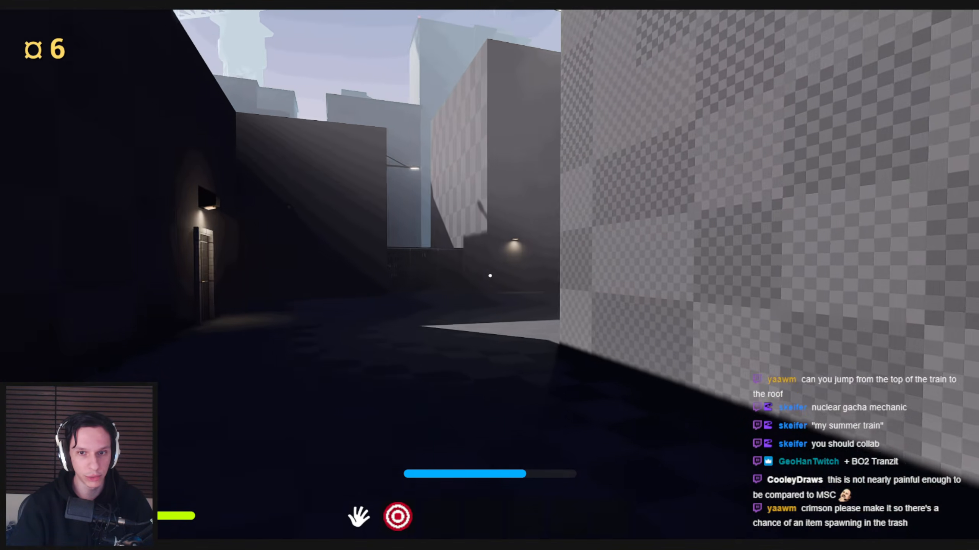
key("shift+w")
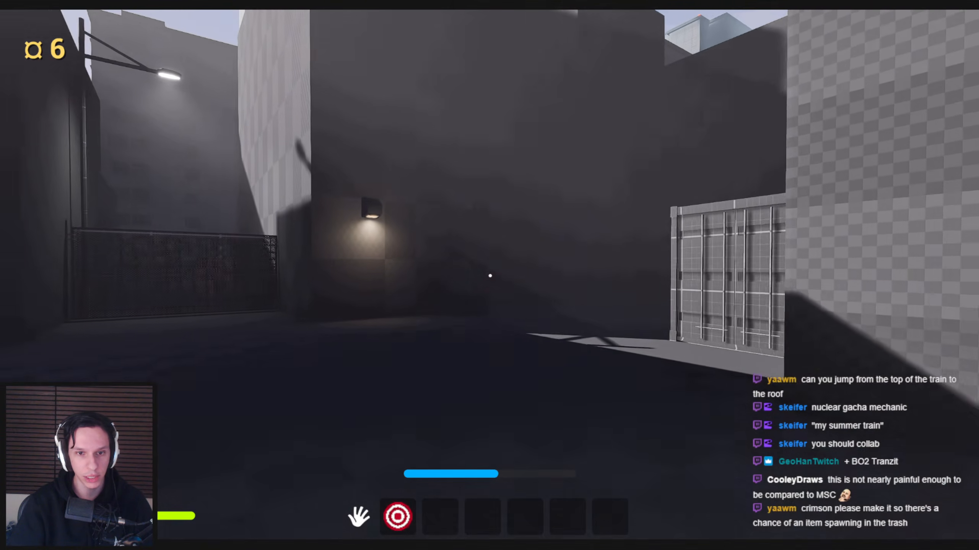
key("shift+w")
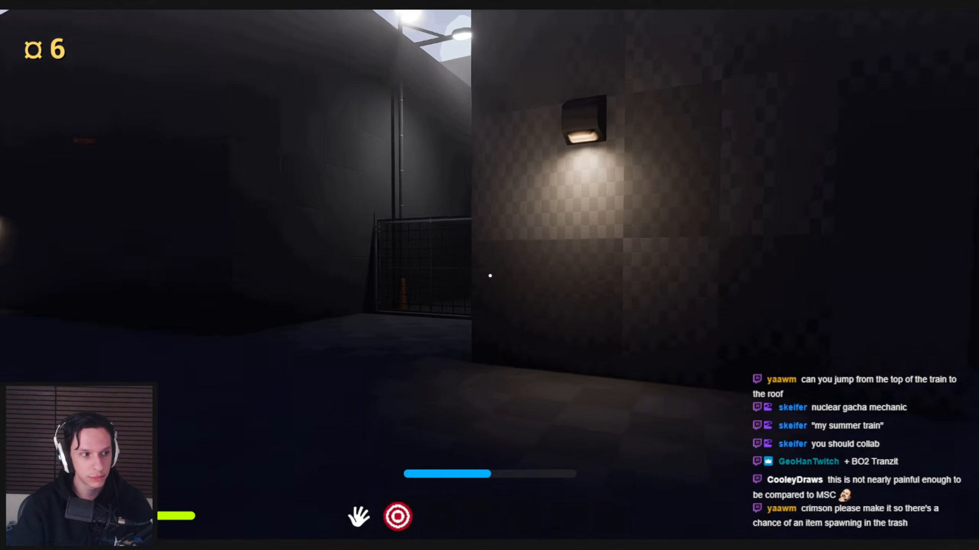
- Return from the dark alley past the parked van to the covered shop platform beside the train
key("shift+w")
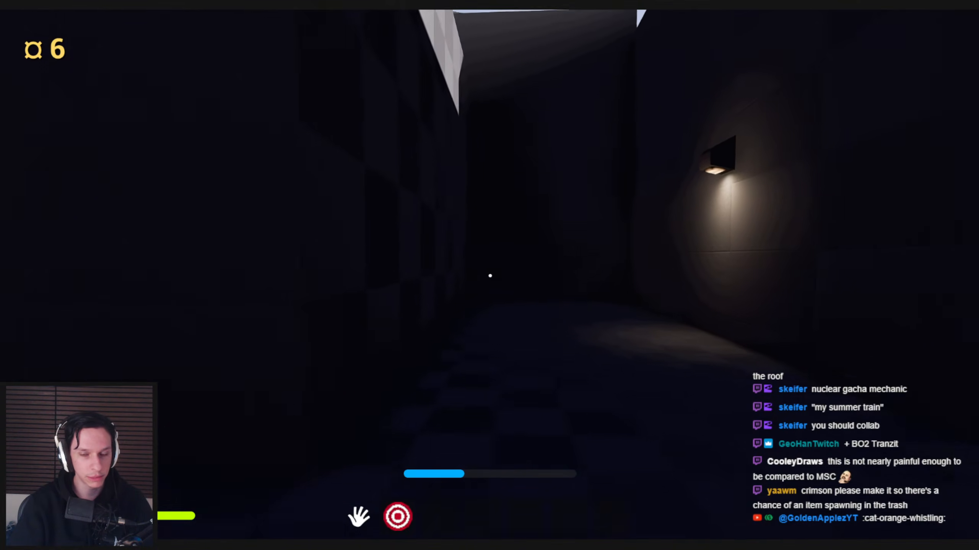
key("shift+w")
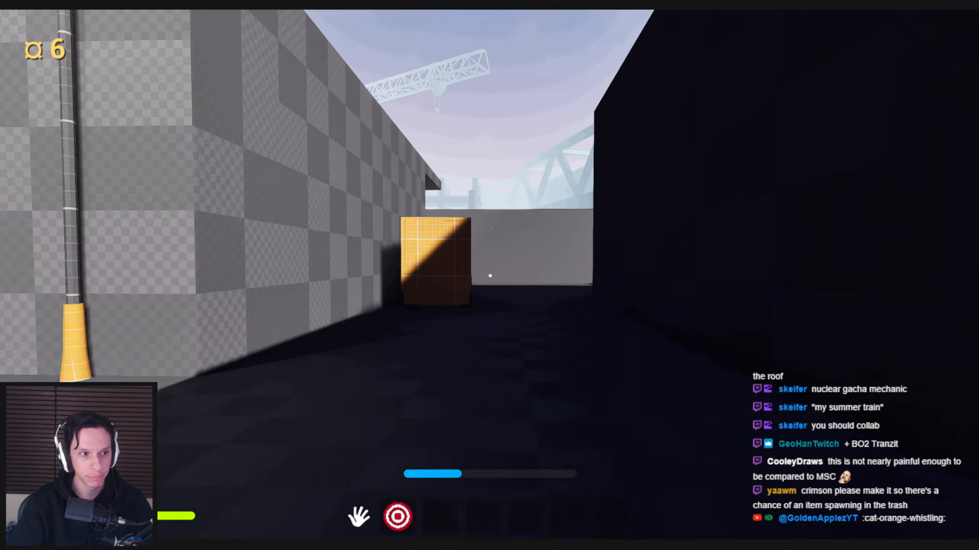
key("shift+w")
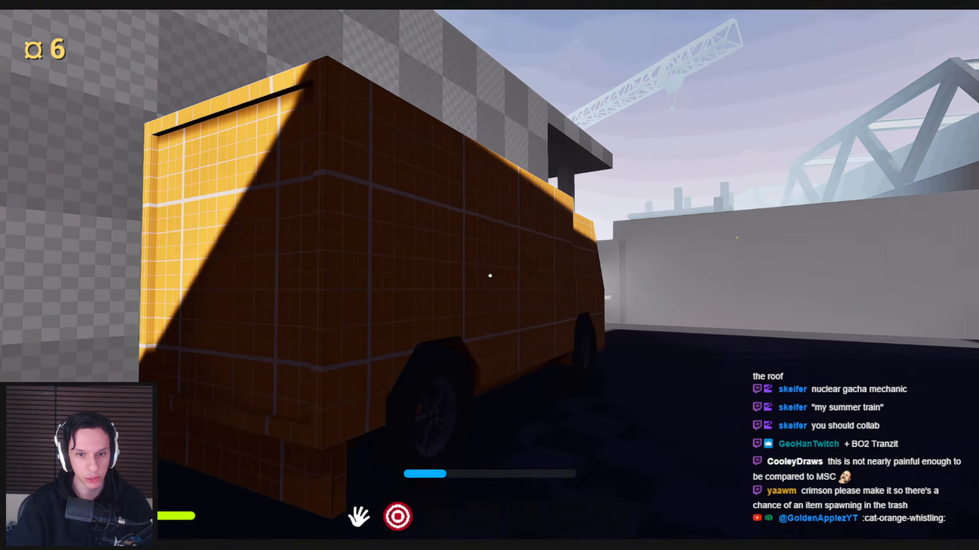
key("w")
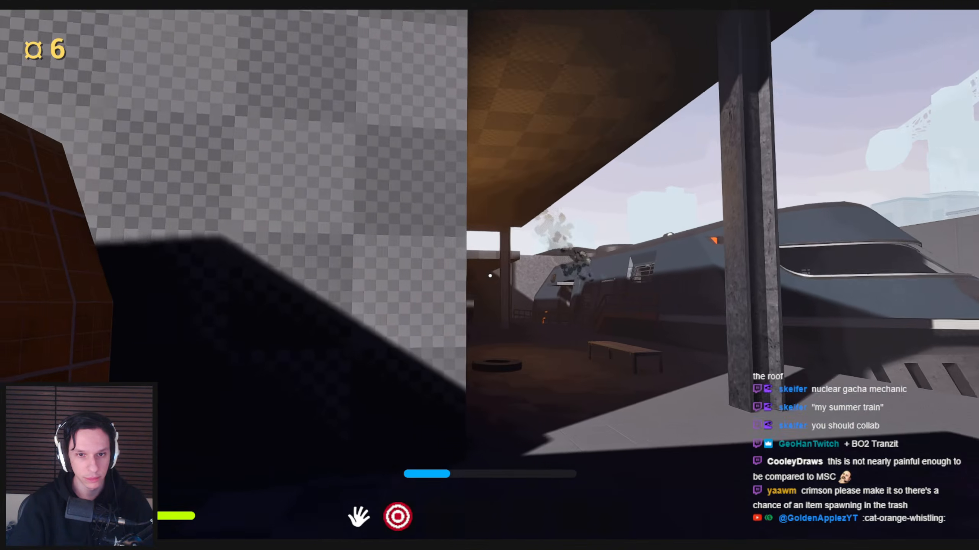
- Follow the train's side walkway to the "SELL FOR ¤" bay and back into the train's doorway facing it
key("shift+w")
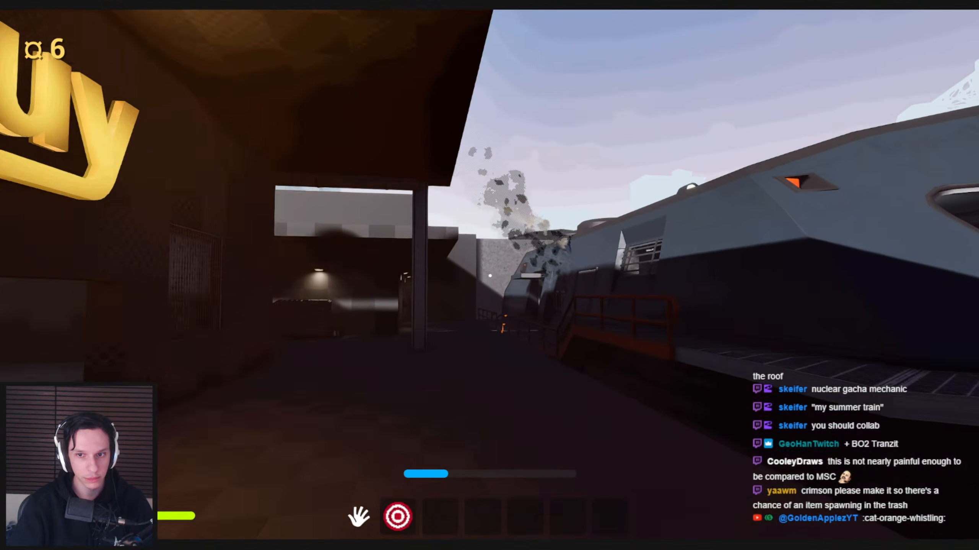
key("w")
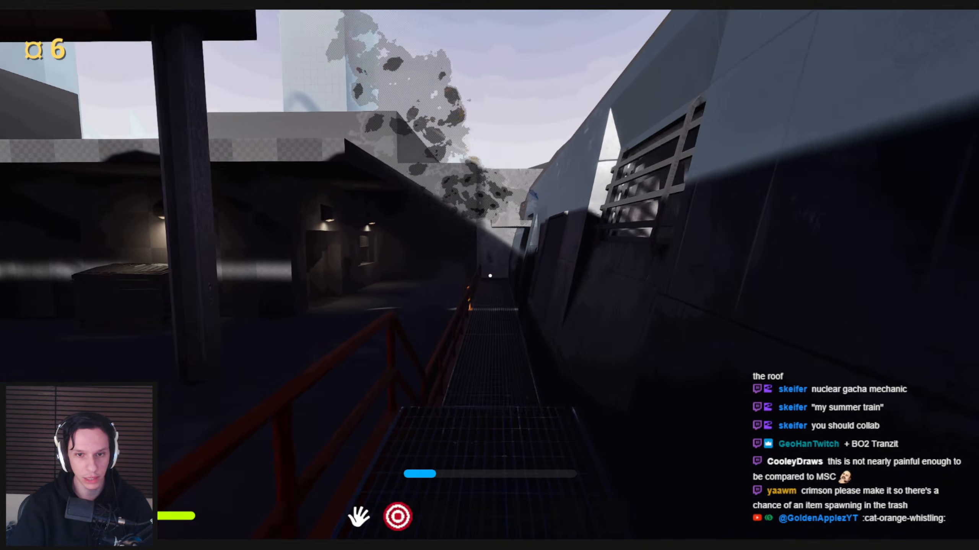
key("shift+w")
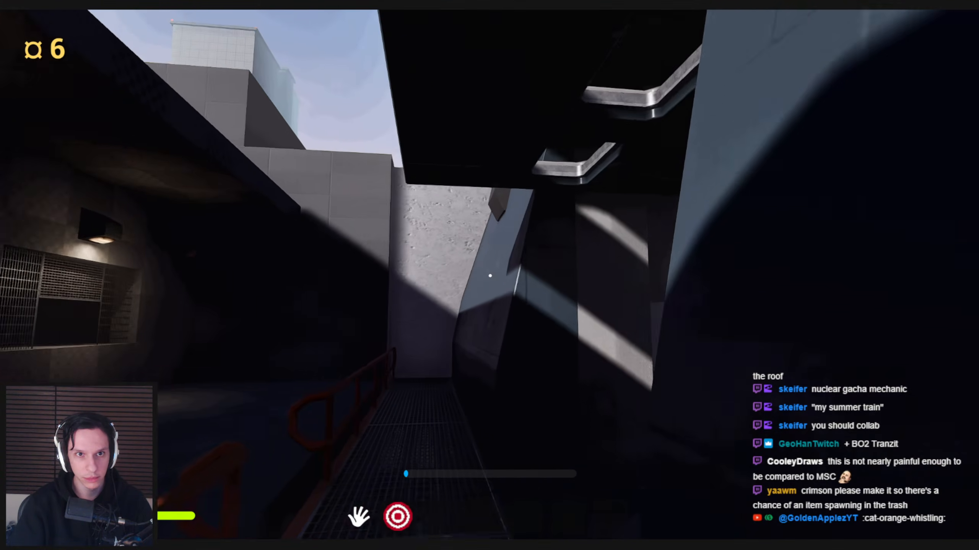
key("w")
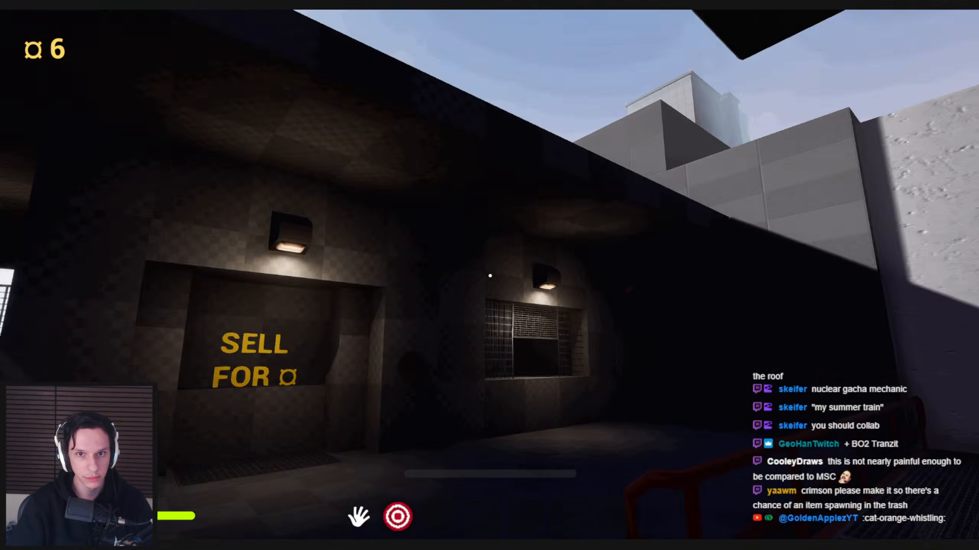
key("s")
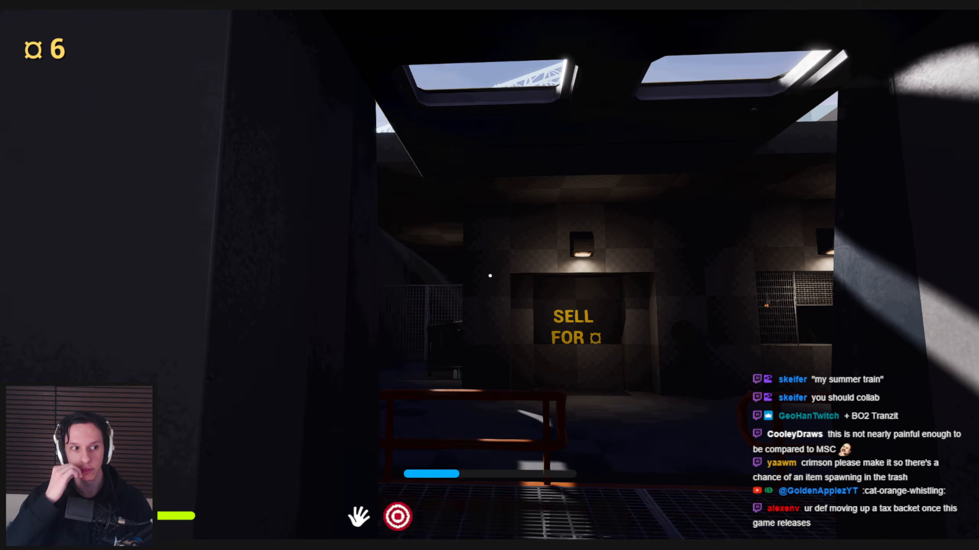
- Playtest the walk between the station and the train's interior, and end the play session
key("w")
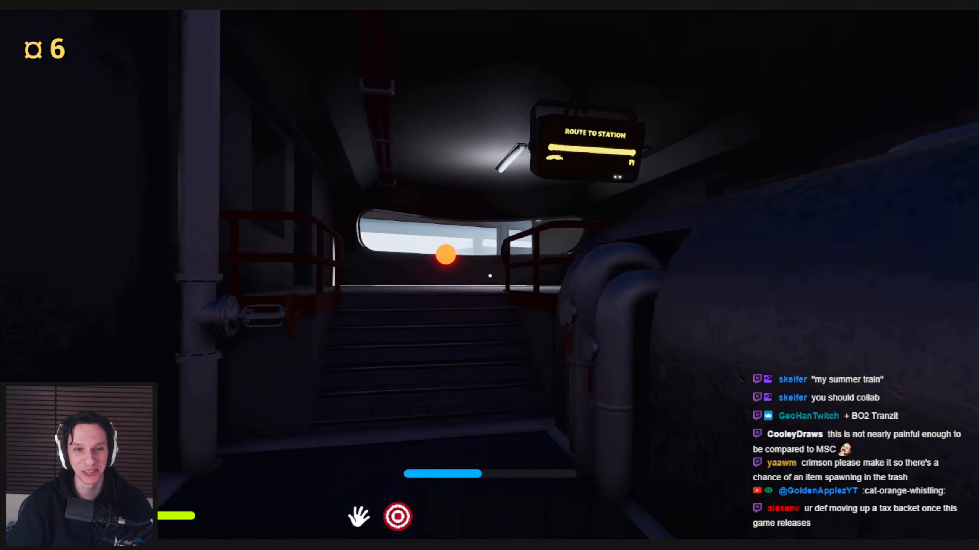
key("w")
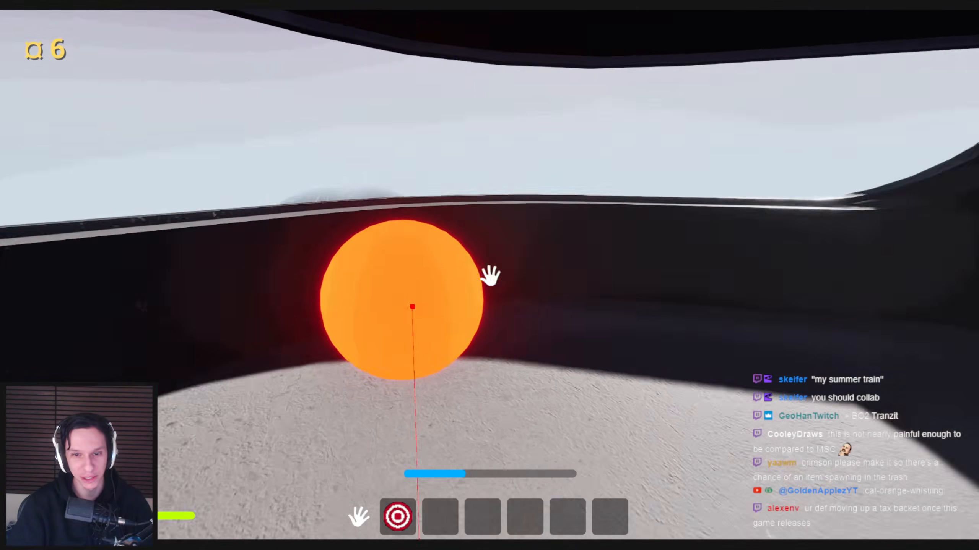
key("w")
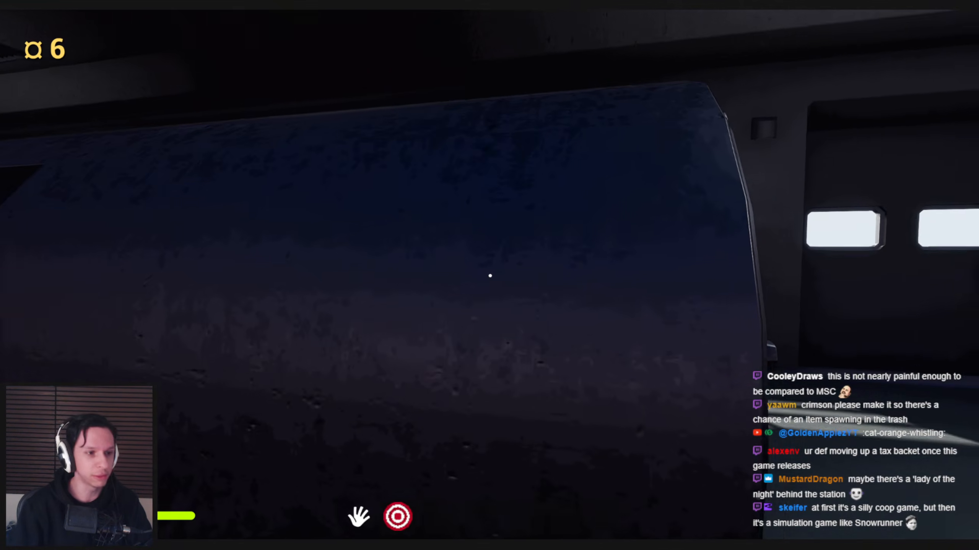
key("shift+w")
key("shift+w")
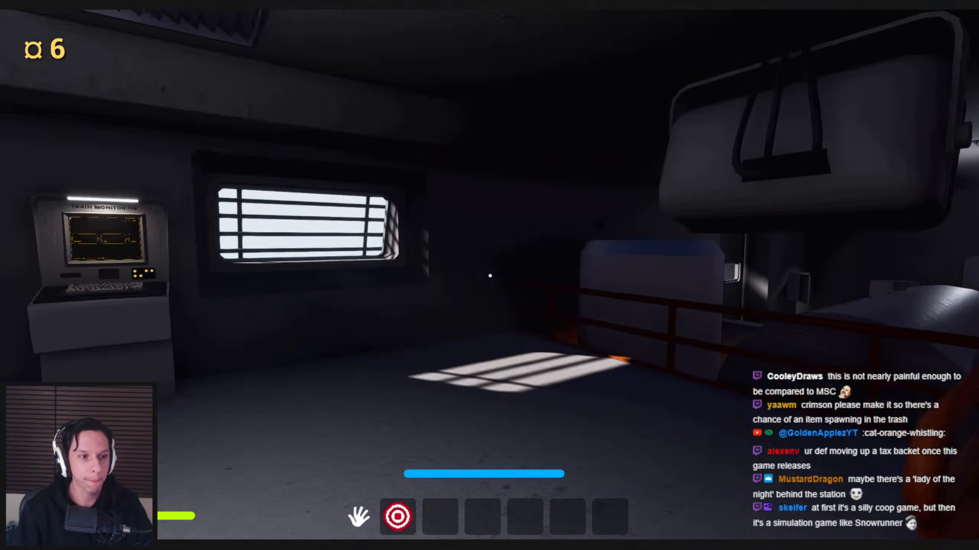
key("w")
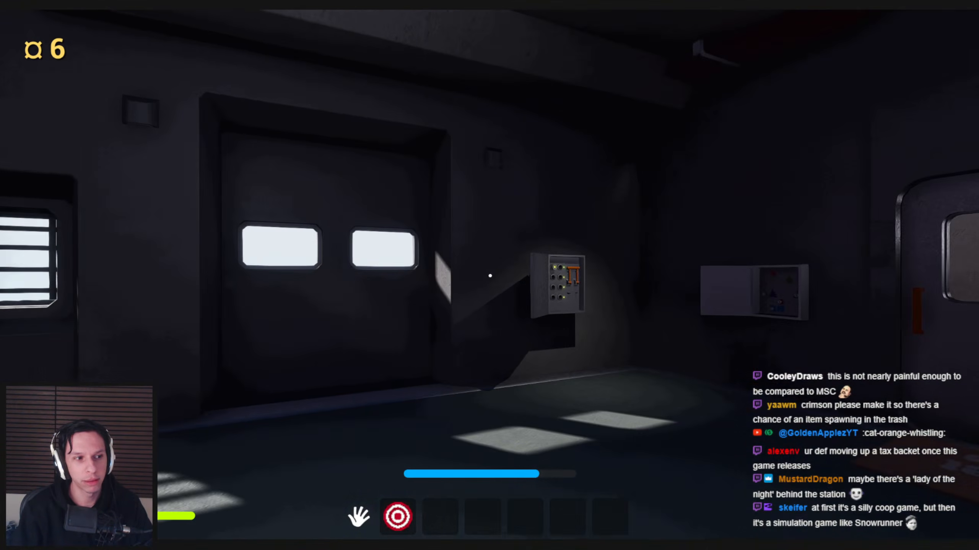
key("w")
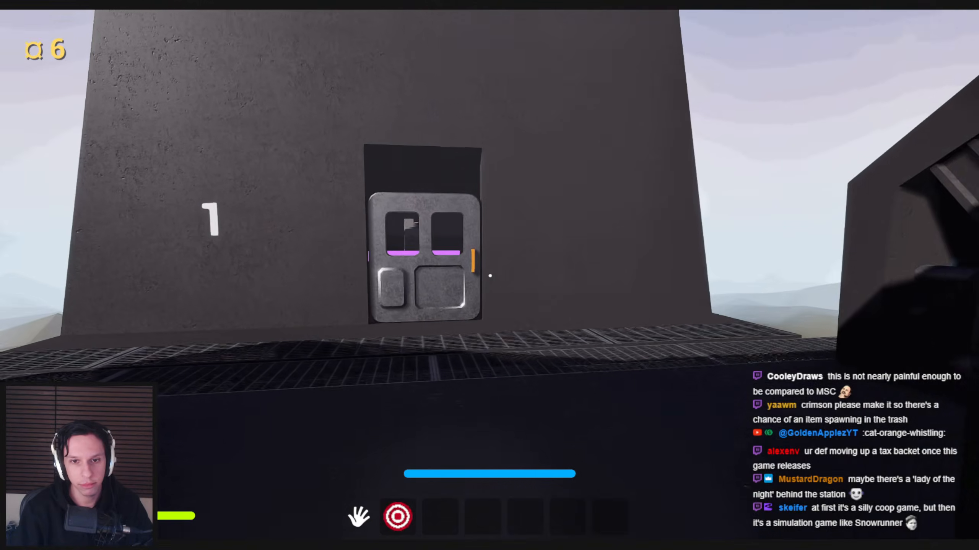
key("s")
left_click_drag(490, 276, 489, 276)
key("Escape")
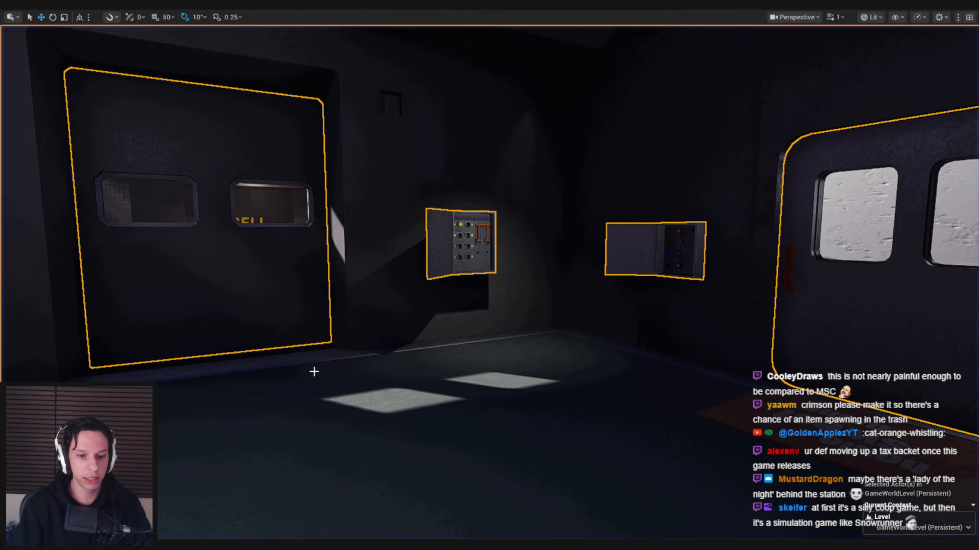
- Examine the station's storefront with the yellow sign and the roof of the train engine in the level
key("w")
right_click_drag(489, 283, 489, 283)
right_click_drag(312, 371, 313, 372)
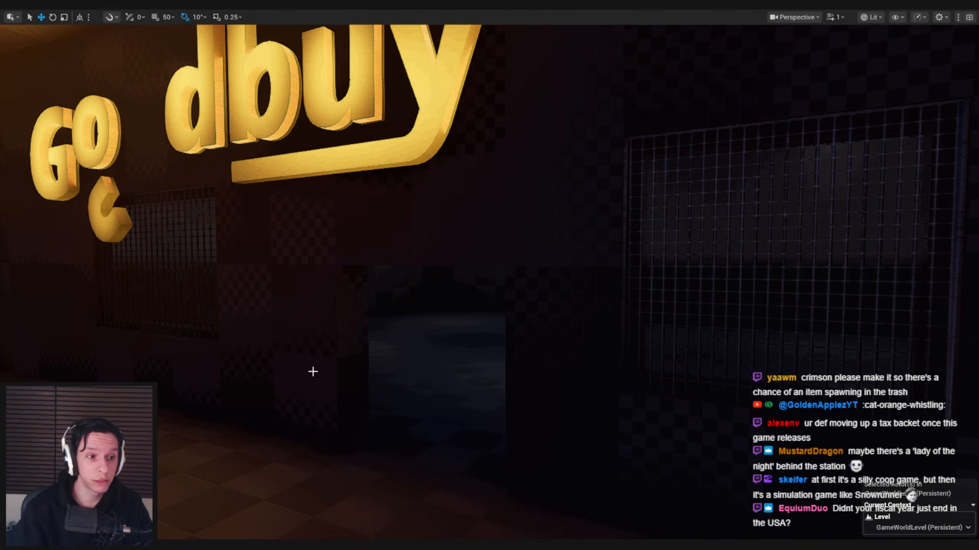
right_click_drag(313, 371, 313, 372)
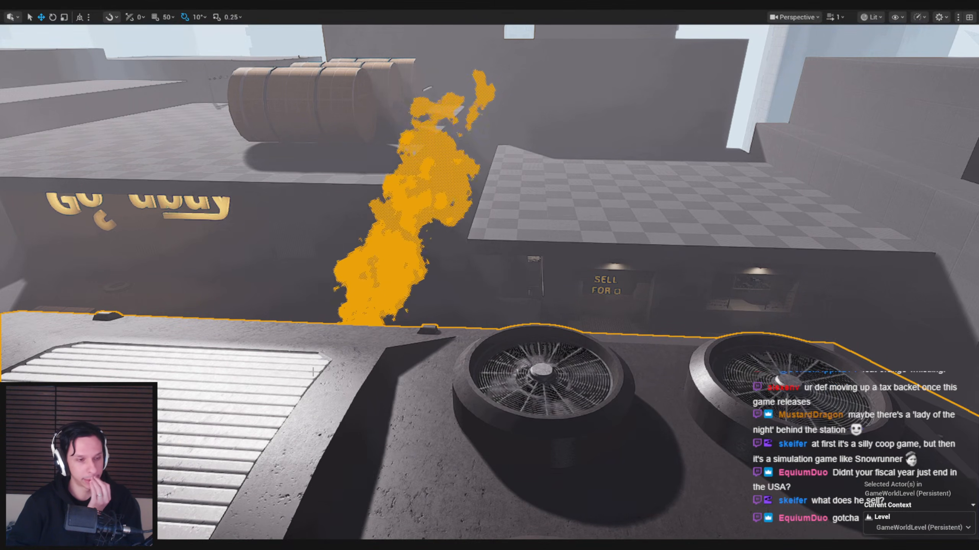
right_click_drag(347, 320, 360, 295)
key("g")
key("g")
right_click_drag(405, 366, 405, 366)
- Switch to Blender, look over the engine cabin model and save Trainrot_TrainCabins_v3.blend
key("alt+Tab")
right_click(476, 329)
middle_click_drag(476, 329, 480, 349)
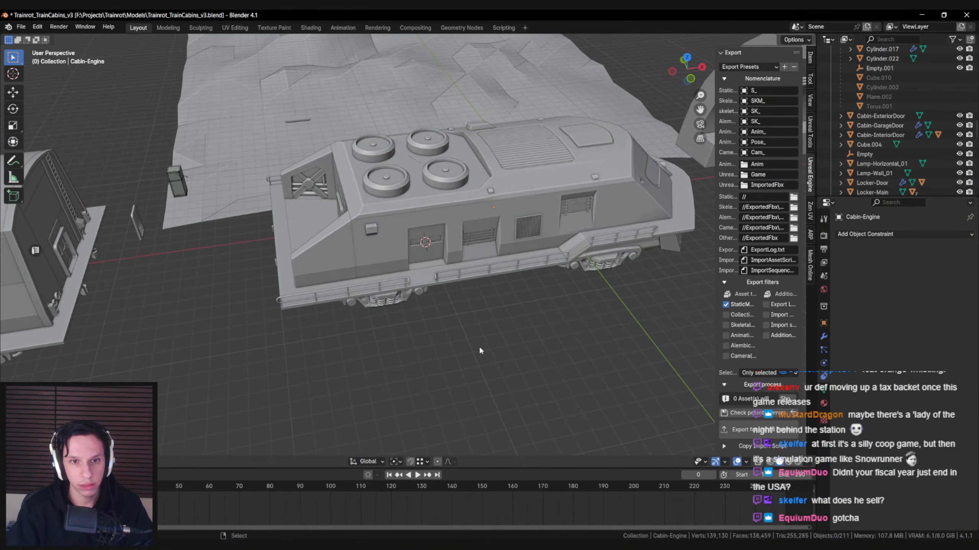
key("alt+Tab")
right_click_drag(409, 411, 409, 411)
right_click_drag(642, 355, 642, 355)
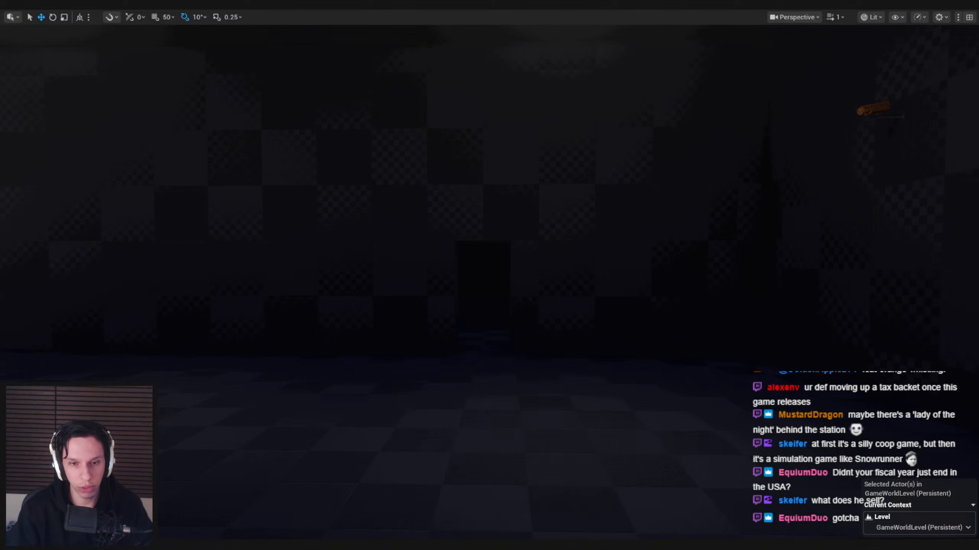
right_click_drag(341, 263, 342, 263)
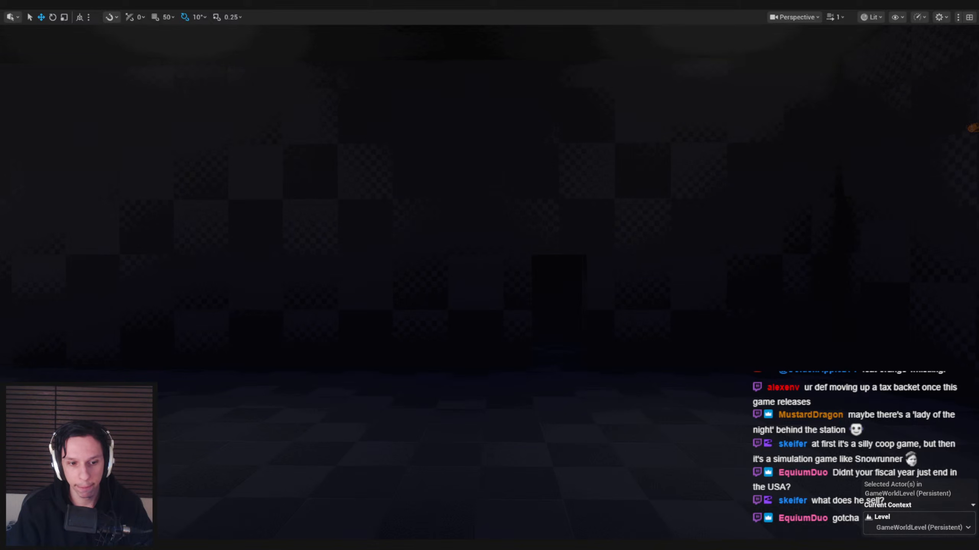
left_click(204, 509)
key("ctrl+s")
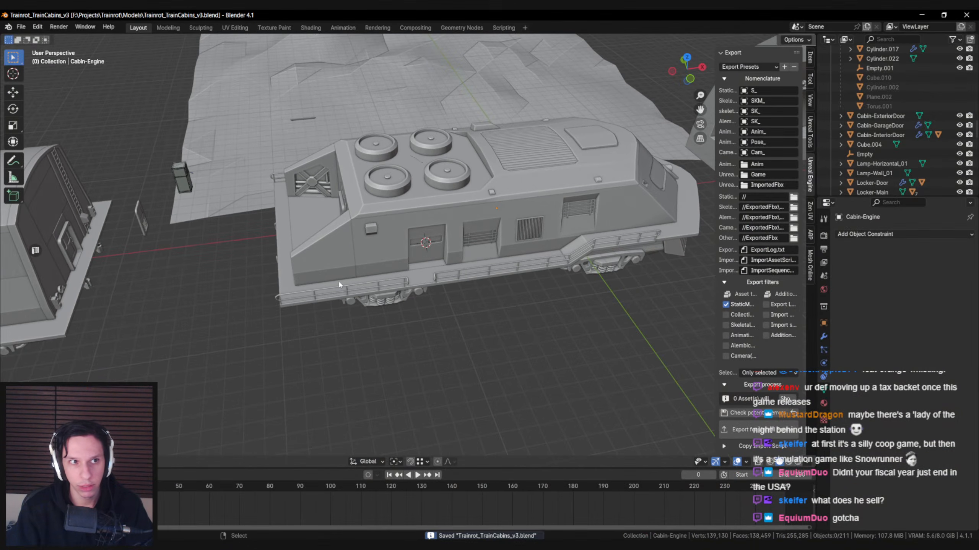
- Switch back to Unreal Editor, select the station's Boolean wall mesh and display the viewport as Unlit
key("alt+Tab")
right_click_drag(148, 235, 149, 235)
left_click(152, 188)
right_click_drag(153, 188, 152, 188)
right_click_drag(310, 287, 310, 286)
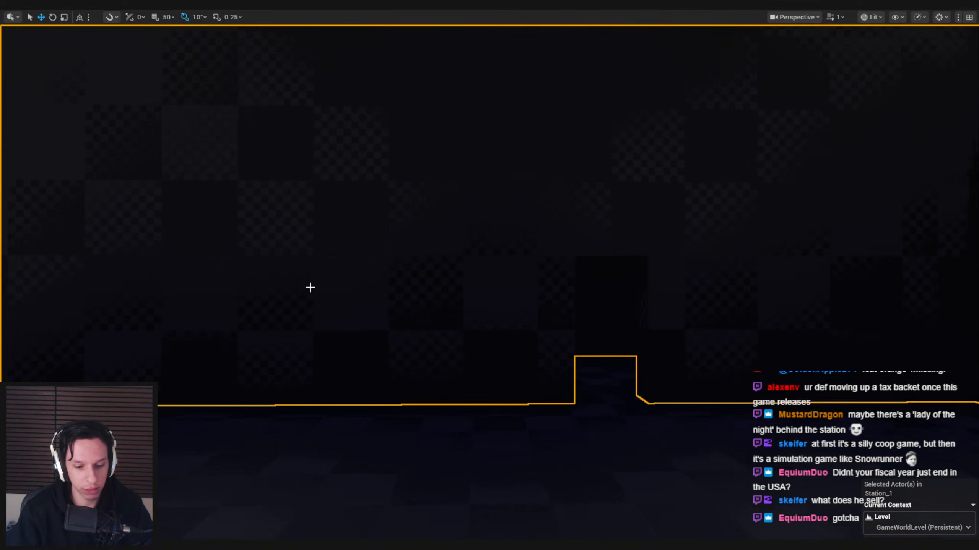
key("F11")
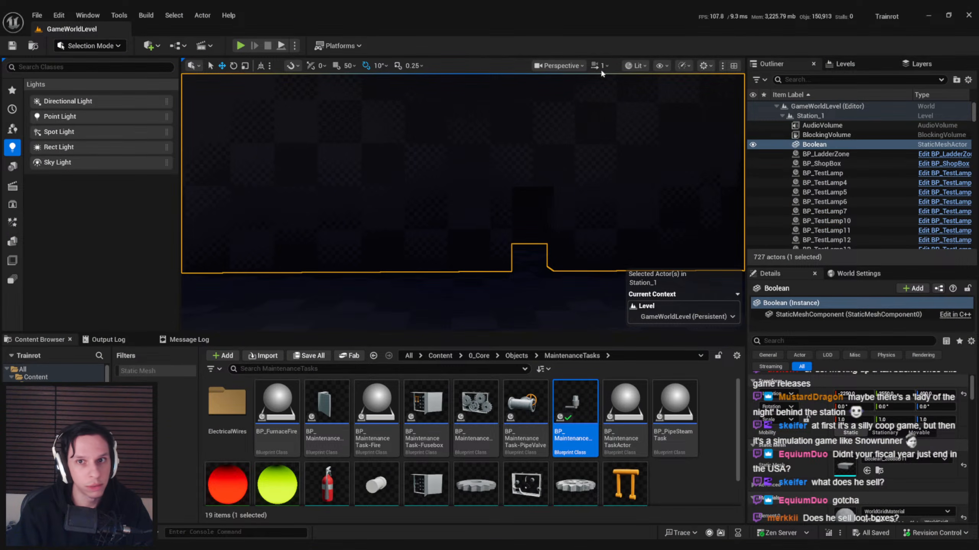
left_click(635, 66)
left_click(615, 116)
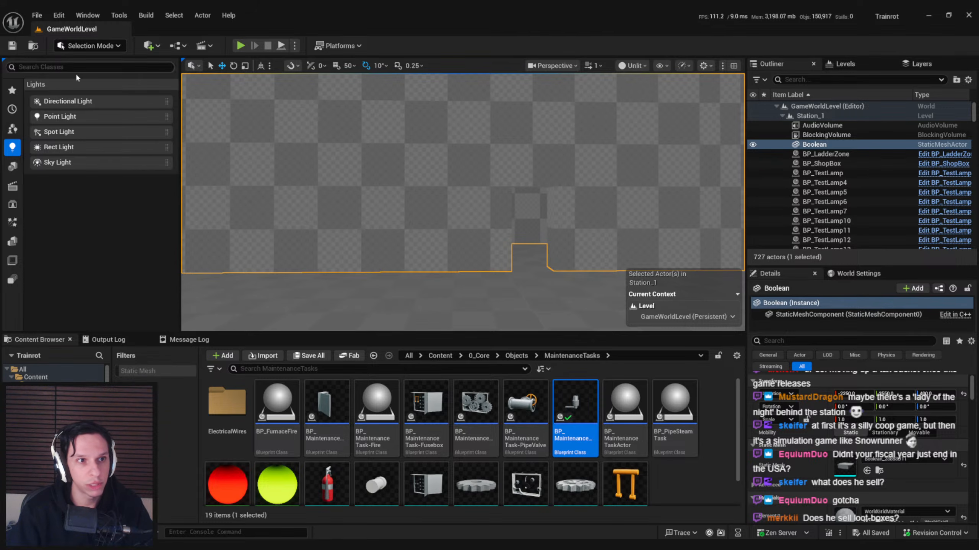
- Enter Modeling Mode and start the CubeGrid tool on the station mesh with Grid Power 4
left_click(82, 46)
left_click(86, 131)
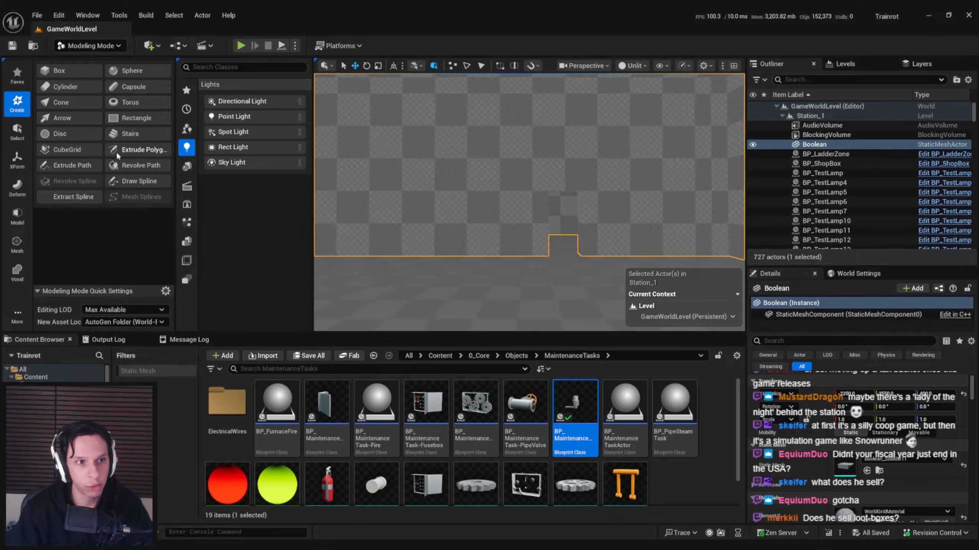
left_click(66, 149)
key("w")
mouse_move(585, 189)
right_mouse_down()
mouse_move(605, 188)
mouse_move(511, 185)
mouse_move(578, 185)
right_mouse_up()
type("4")
key("Return")
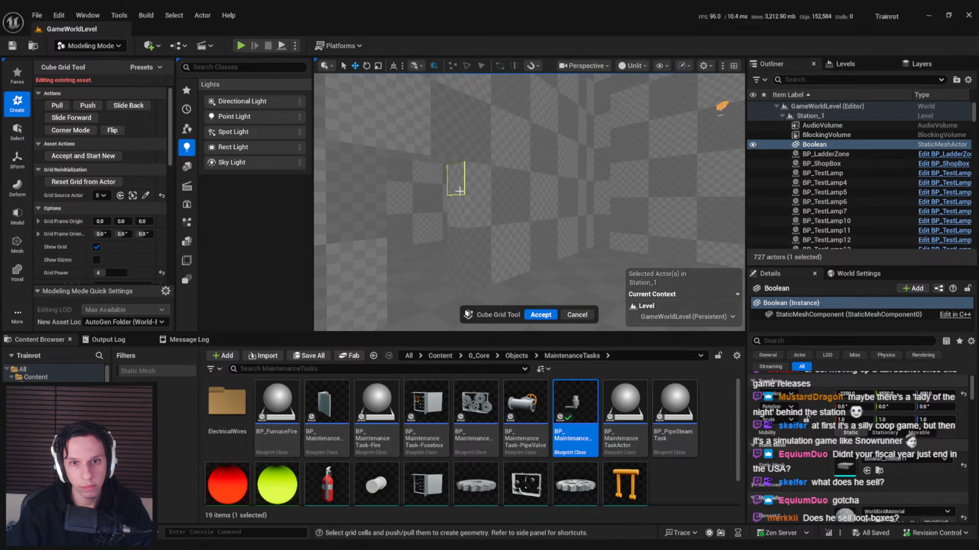
- Push a 250 by 250 area of the station's interior wall inward to form a recess
right_click_drag(459, 191, 327, 189)
right_click_drag(531, 244, 486, 234)
right_click_drag(458, 178, 497, 177)
right_click_drag(628, 205, 613, 193)
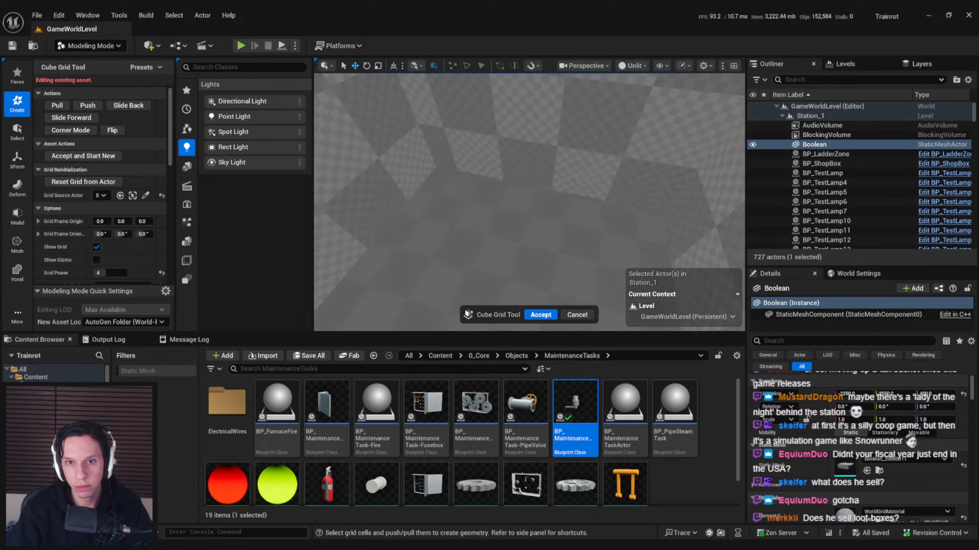
right_click_drag(557, 208, 586, 216)
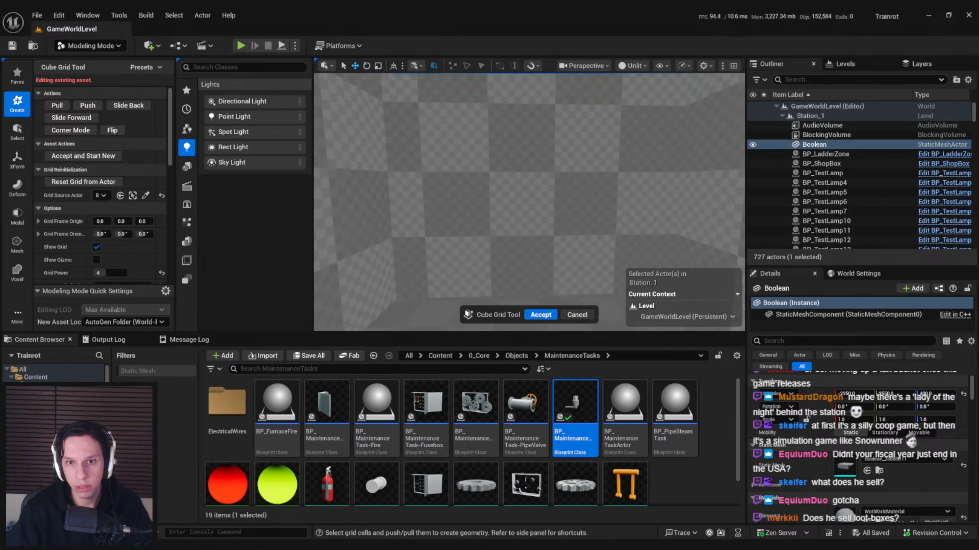
right_click_drag(517, 219, 517, 189)
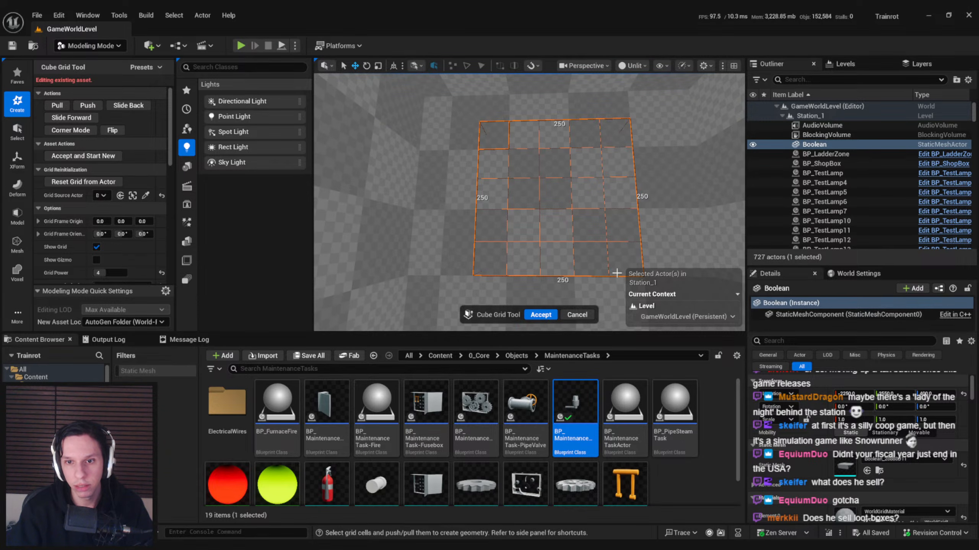
right_click_drag(570, 273, 531, 266)
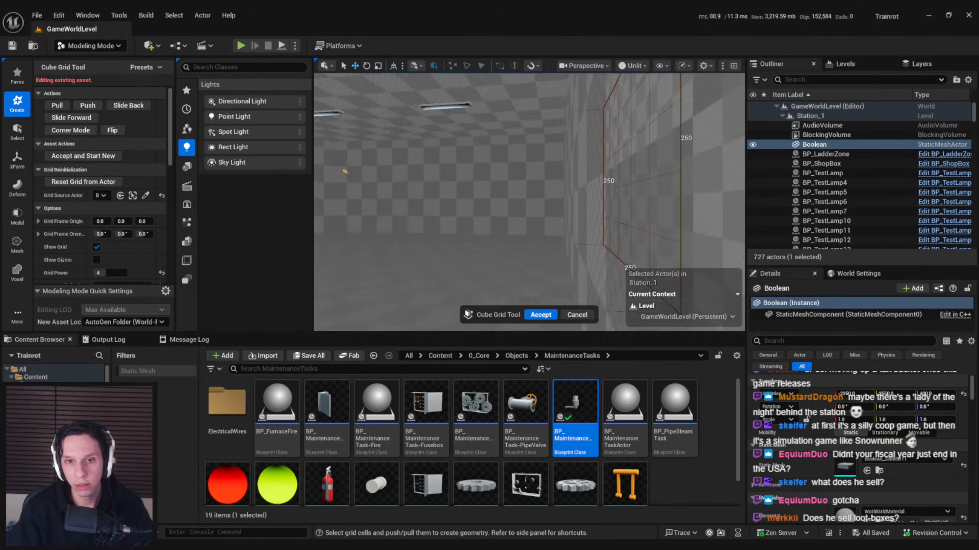
right_click_drag(528, 231, 454, 169)
- Set Grid Power to 5 and pull a 1200 by 500 area of the station's roof upward
left_click(108, 273)
type("5")
key("Return")
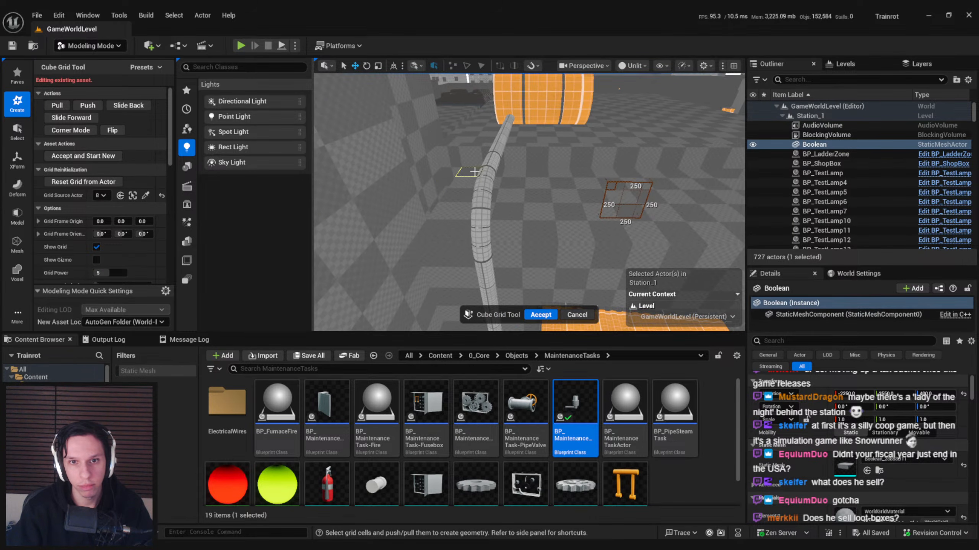
right_click_drag(637, 184, 678, 181)
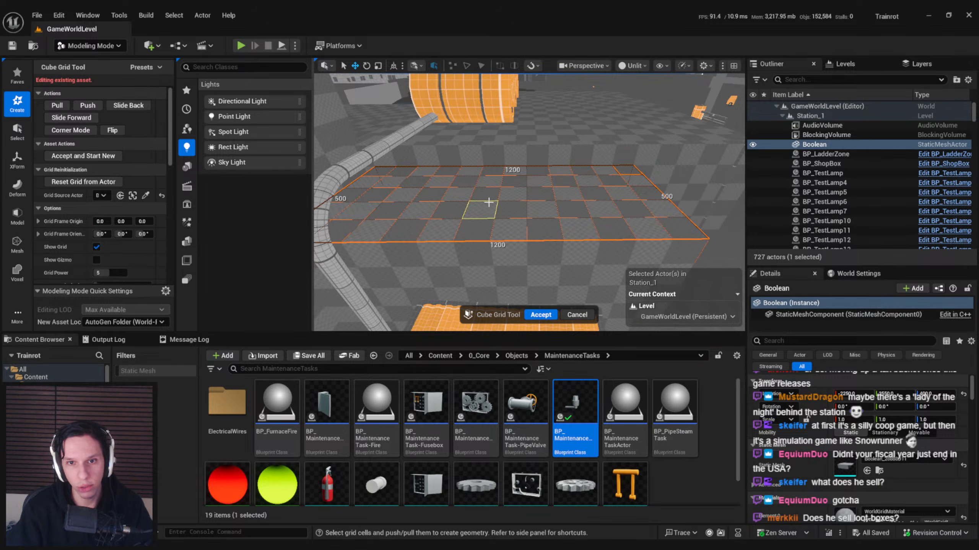
right_click_drag(485, 191, 583, 232)
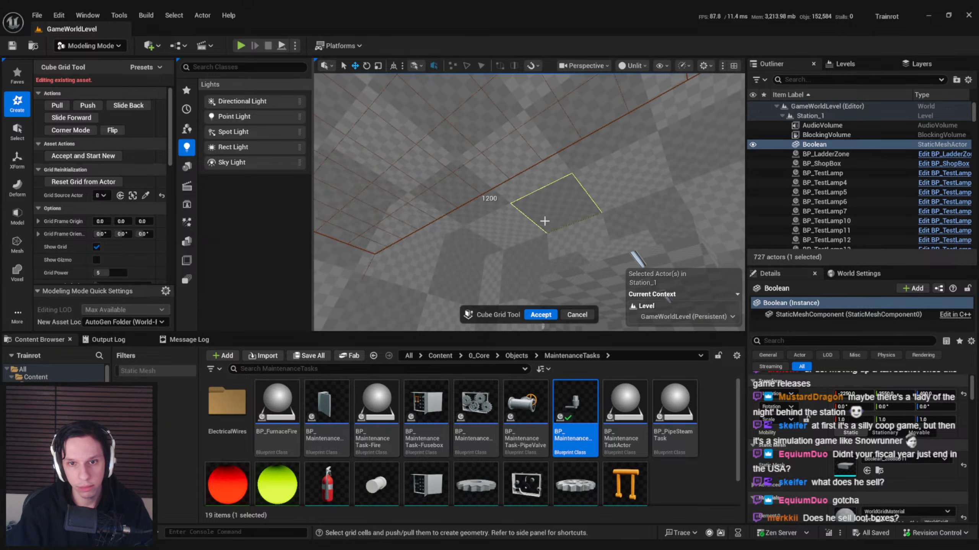
- Set Grid Power to 4 and push a 450 by 400 area of the ceiling upward in front of the recess
type("4")
key("Return")
right_click_drag(420, 181, 418, 222)
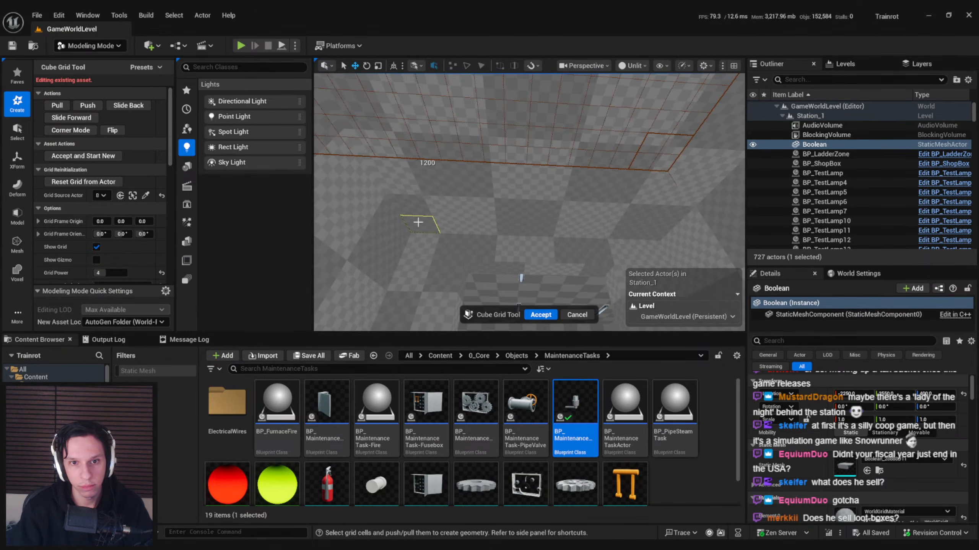
right_click_drag(689, 181, 639, 224)
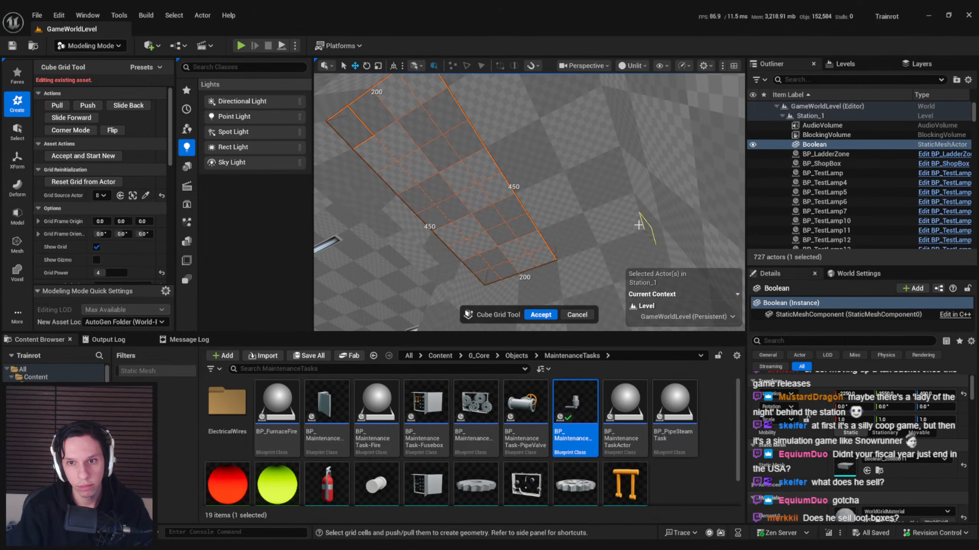
right_click_drag(359, 131, 527, 262)
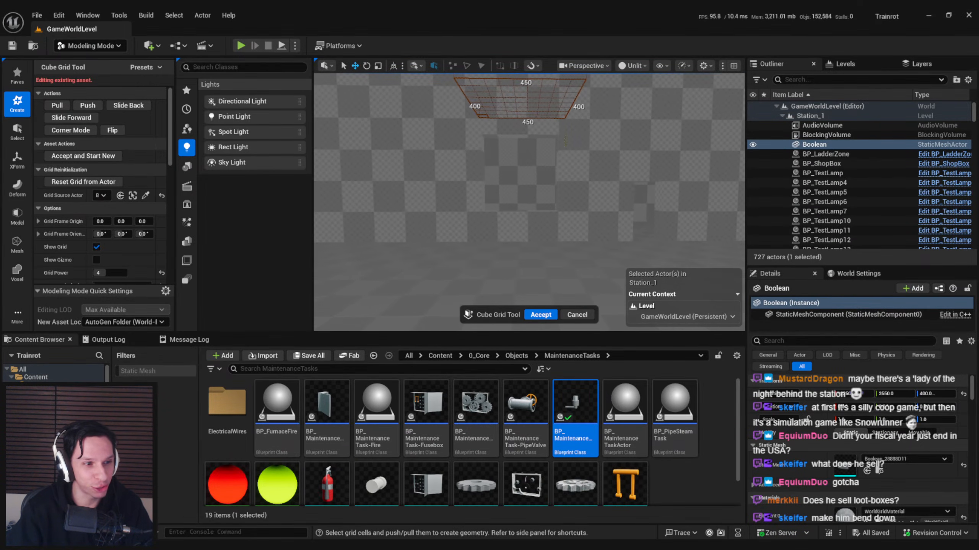
- Push in a 250 by 50 strip along the edge of the wall recess, accepting the grid edits and saving the level
right_click_drag(523, 209, 521, 208)
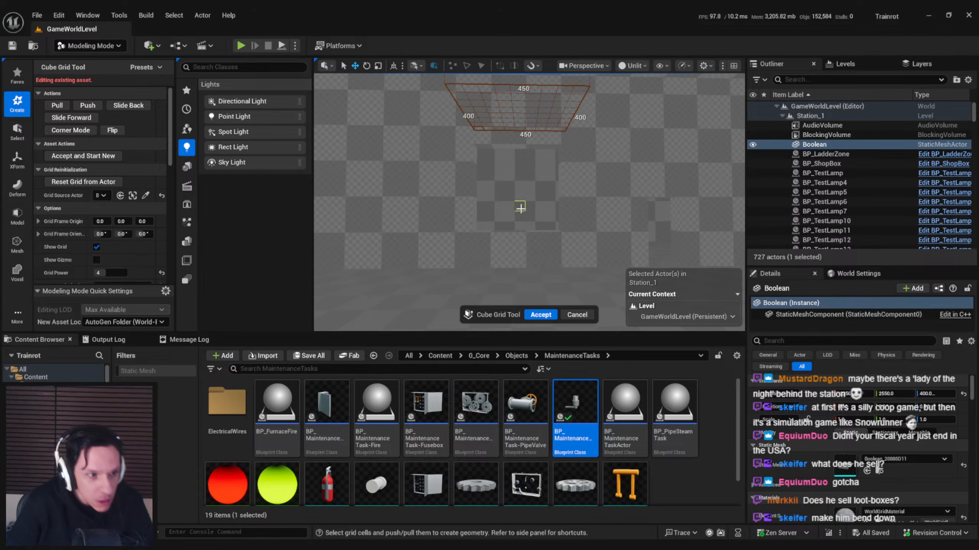
right_click_drag(520, 208, 487, 176)
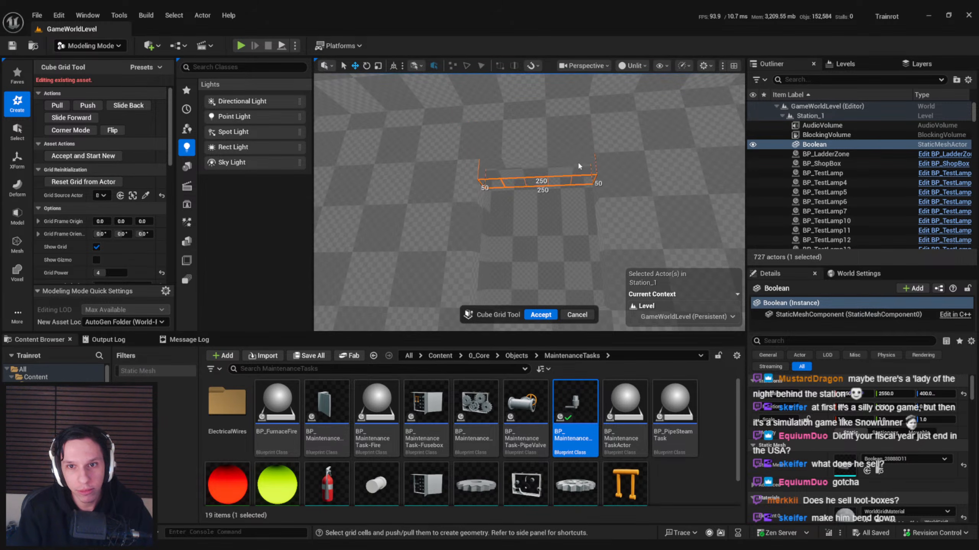
right_click_drag(580, 146, 554, 171)
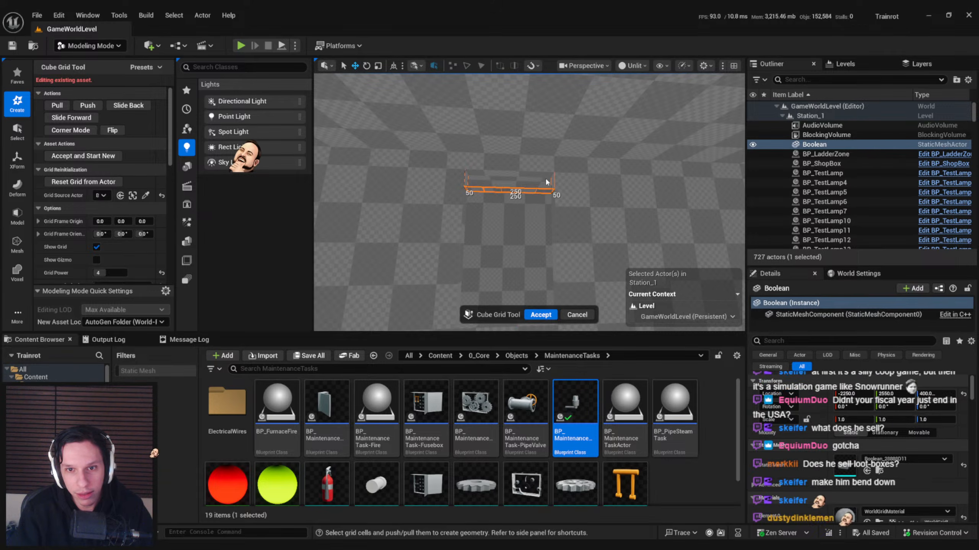
right_click_drag(546, 181, 558, 246)
left_click(540, 315)
key("ctrl+s")
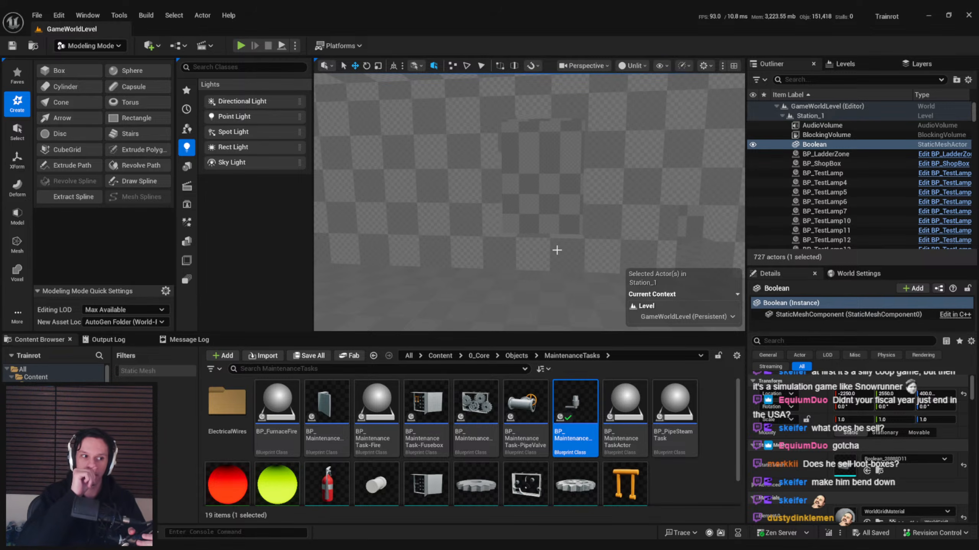
- Return to Selection Mode and duplicate the tall metal grate panel
right_click_drag(531, 248, 360, 167)
left_click(91, 45)
left_click(92, 61)
right_click_drag(502, 188, 366, 223)
left_click(442, 215)
left_click_drag(692, 263, 270, 253, "alt")
right_click_drag(270, 253, 331, 277)
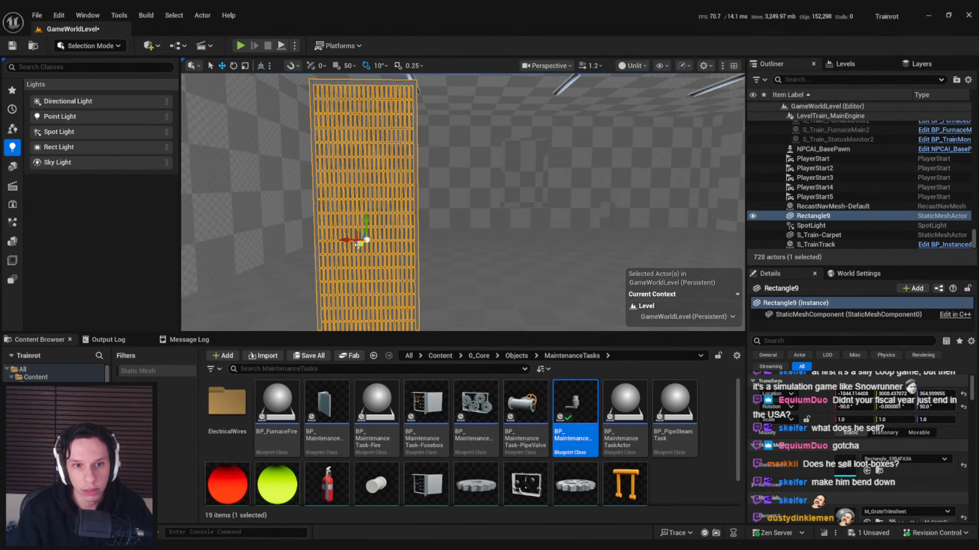
- Move the duplicated grate panel across the station and place it beside the wall recess
left_click_drag(356, 243, 488, 200)
right_click_drag(488, 200, 505, 216)
left_click_drag(511, 253, 546, 164)
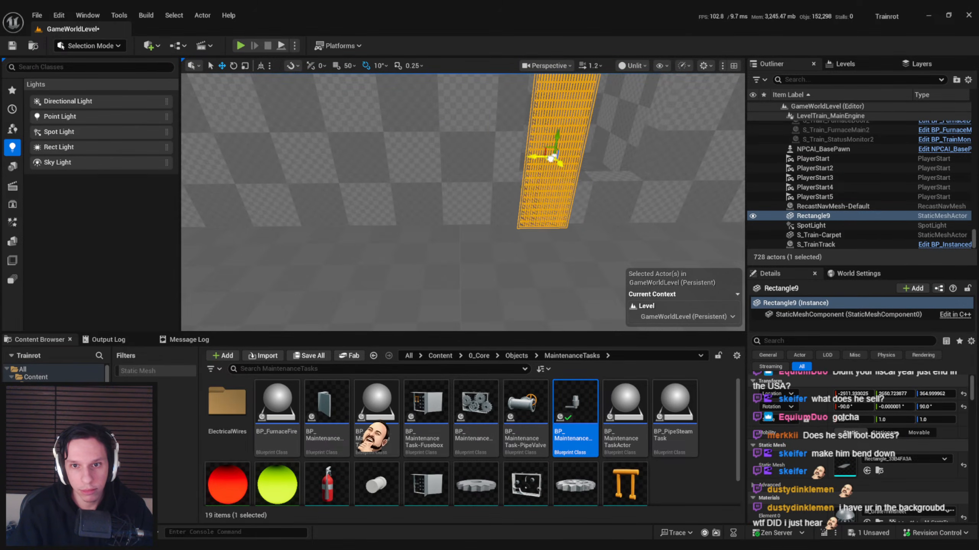
right_click_drag(546, 164, 625, 170)
left_click_drag(410, 170, 467, 171)
right_click_drag(467, 172, 481, 201)
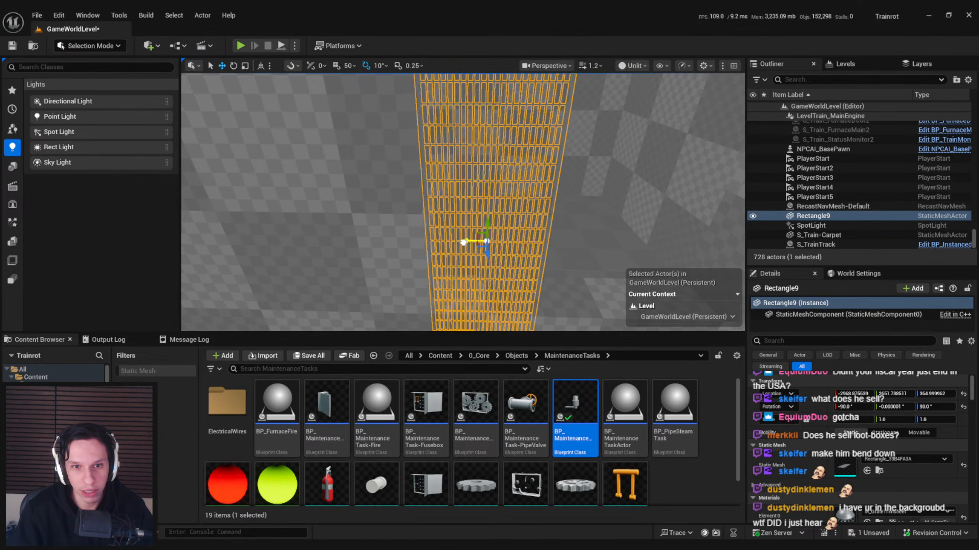
- Align the grate panel with the wall recess and raise it to a height of about 500
left_click_drag(463, 242, 466, 242)
mouse_move(466, 242)
right_mouse_down()
mouse_move(443, 227)
mouse_move(462, 241)
mouse_move(443, 242)
mouse_move(463, 240)
mouse_move(461, 226)
right_mouse_up()
scroll(462, 241, "down", 4)
scroll(464, 233, "up", 1)
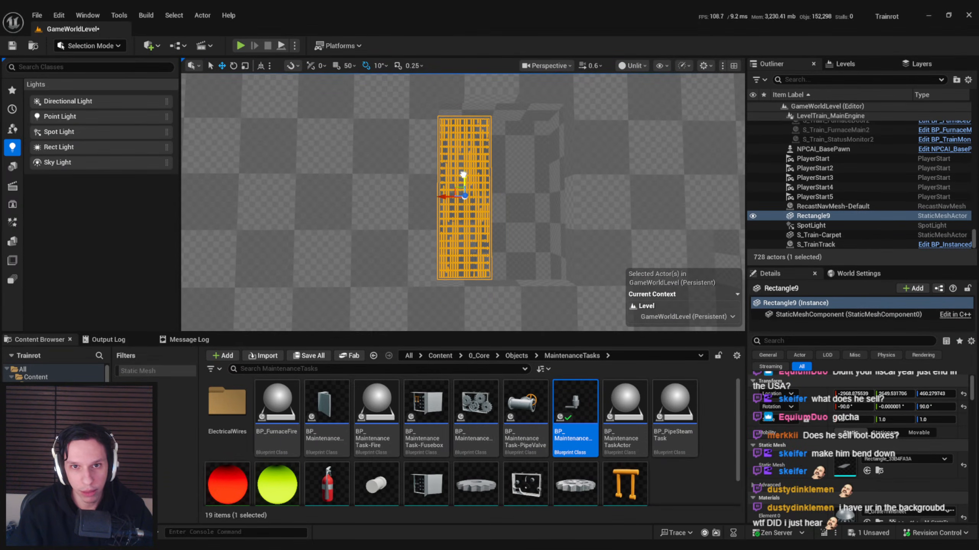
left_click_drag(464, 154, 463, 152)
right_click_drag(463, 153, 453, 185)
- Widen the grate panel and shift it sideways across the recess opening to about Y 2573
key("r")
left_click_drag(430, 190, 464, 188)
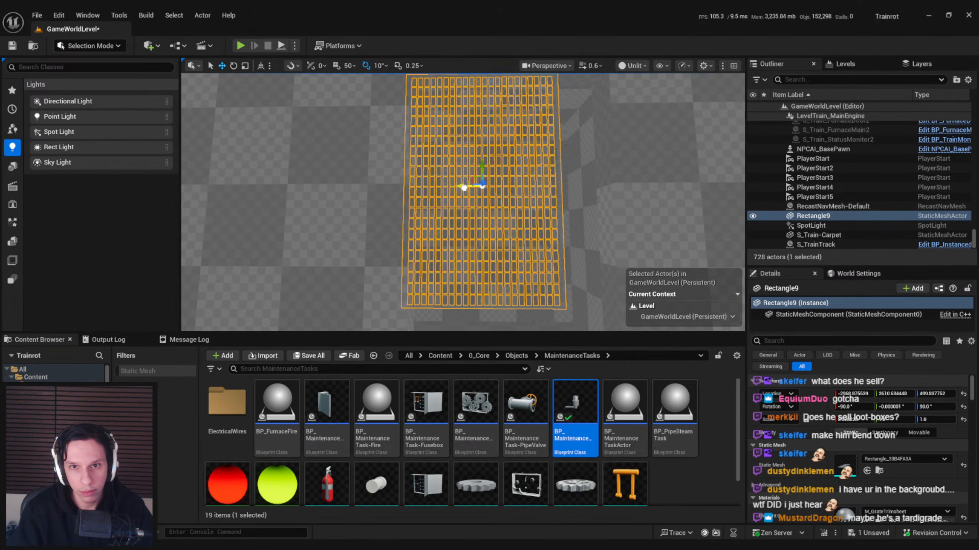
right_click_drag(478, 202, 468, 206)
key("r")
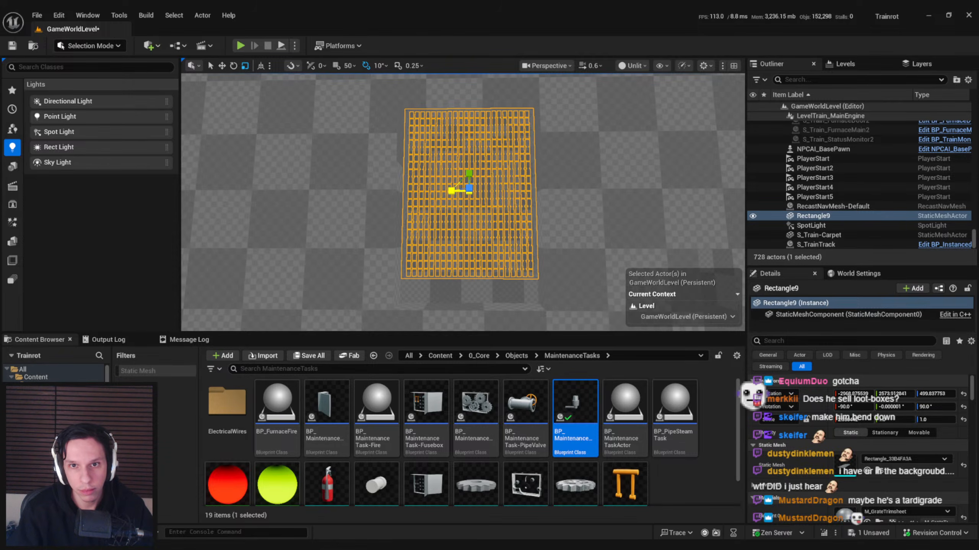
key("w")
mouse_move(446, 199)
right_mouse_down()
mouse_move(433, 189)
mouse_move(455, 190)
right_mouse_up()
right_click_drag(382, 245, 387, 244)
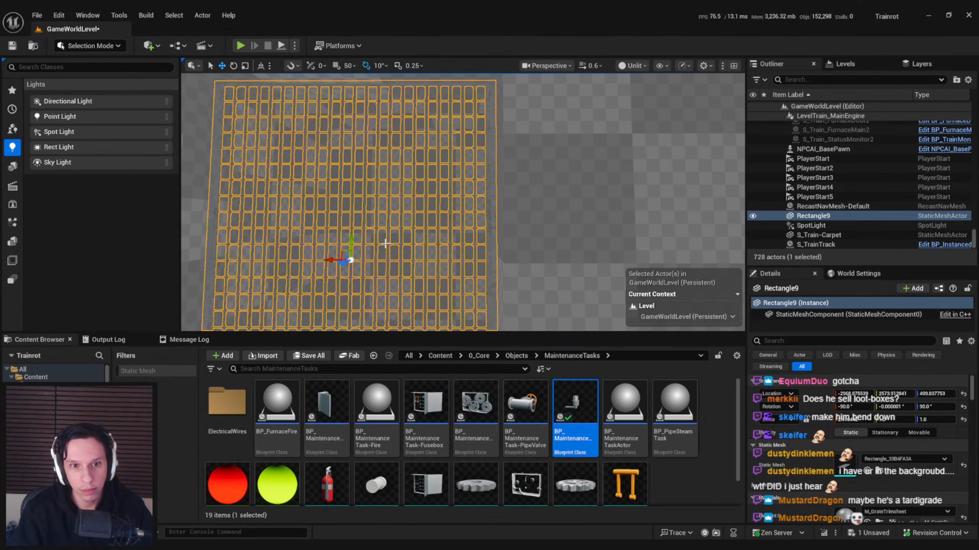
- Fine-tune the grate panel over the recess at an X scale of about 2.57 and save the level
right_click_drag(329, 261, 419, 262)
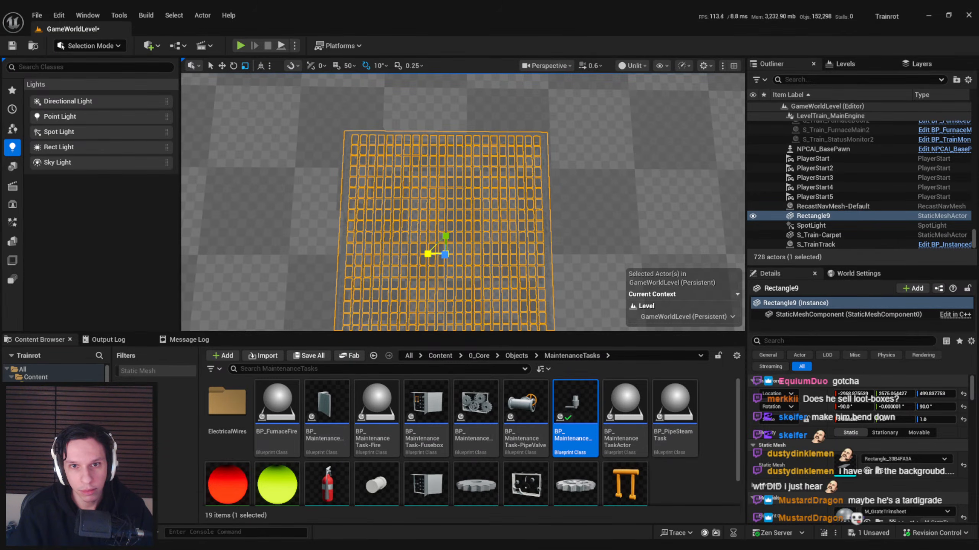
key("g")
mouse_move(401, 264)
right_mouse_down()
mouse_move(402, 293)
mouse_move(385, 299)
mouse_move(403, 264)
mouse_move(384, 262)
right_mouse_up()
key("ctrl+s")
middle_click_drag(383, 262, 400, 225)
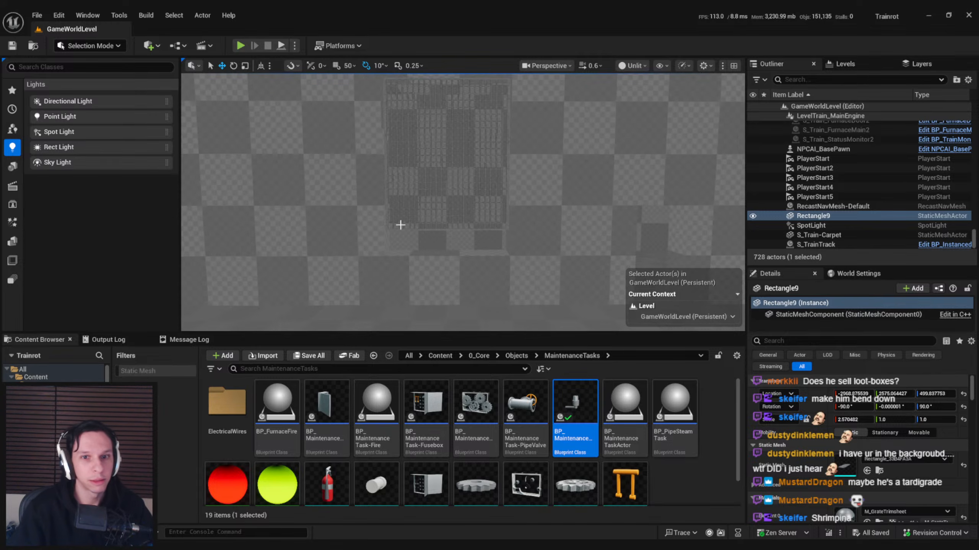
mouse_move(400, 225)
right_mouse_down()
mouse_move(389, 205)
mouse_move(400, 216)
right_mouse_up()
- Inspect the grate and the recess in Lit view, and return to Unlit view
left_click(632, 66)
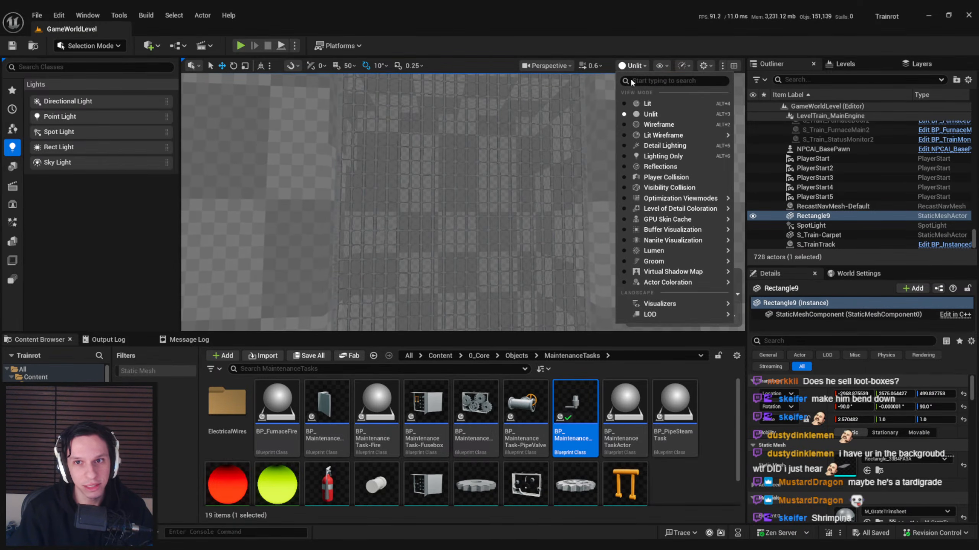
left_click(639, 103)
scroll(462, 201, "down", 3)
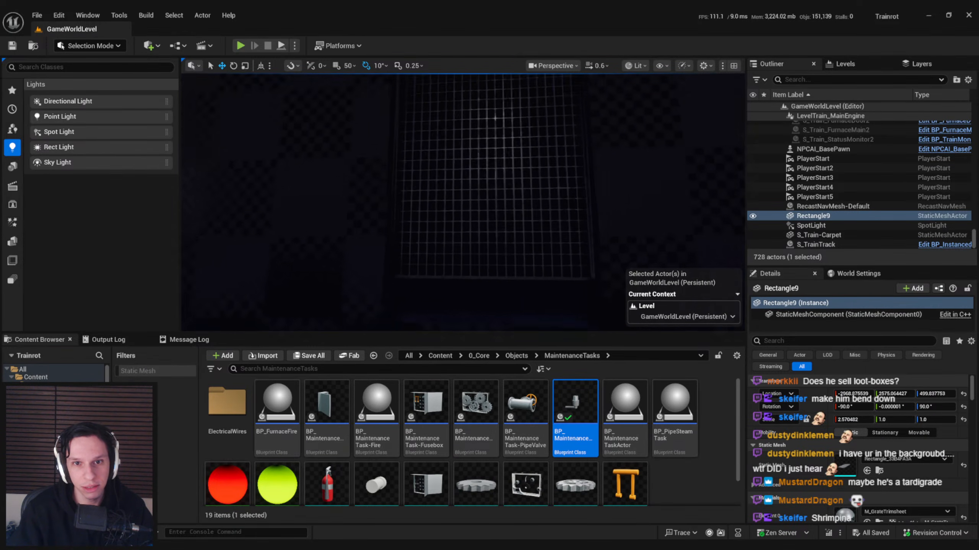
right_click_drag(462, 200, 478, 262)
left_click(634, 66)
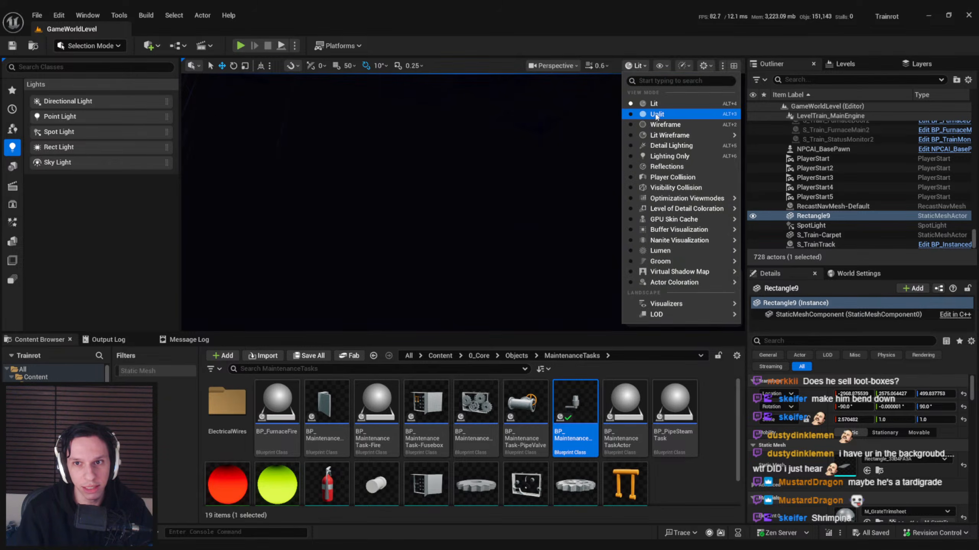
left_click(653, 116)
- Add a Spot Light inside the recess and position it near the top behind the grate panel
right_click_drag(653, 116, 645, 124)
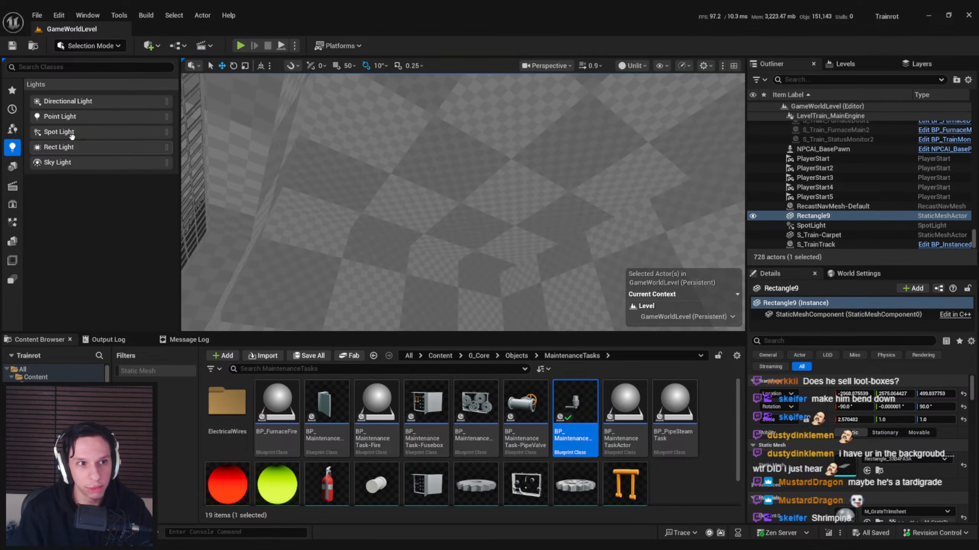
left_click_drag(506, 162, 505, 166)
right_click_drag(505, 166, 523, 197)
left_click_drag(525, 193, 517, 193)
mouse_move(517, 192)
right_mouse_down()
mouse_move(526, 219)
mouse_move(518, 176)
right_mouse_up()
left_click_drag(480, 202, 481, 202)
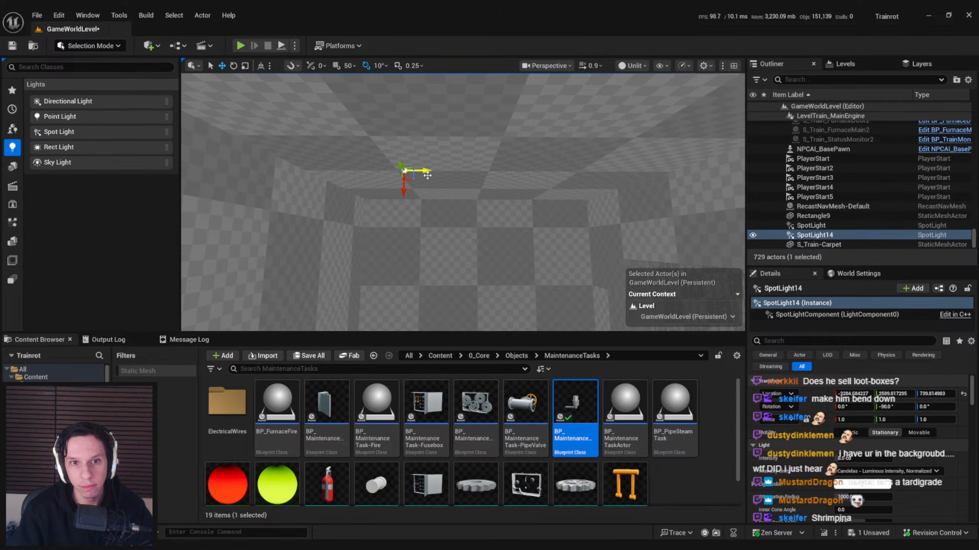
- Tilt the spotlight to a -70° angle and shift it within the top of the recess
key("e")
mouse_move(428, 176)
left_mouse_down()
mouse_move(424, 189)
mouse_move(410, 177)
left_mouse_up()
key("w")
key("d")
right_click_drag(409, 176, 362, 101)
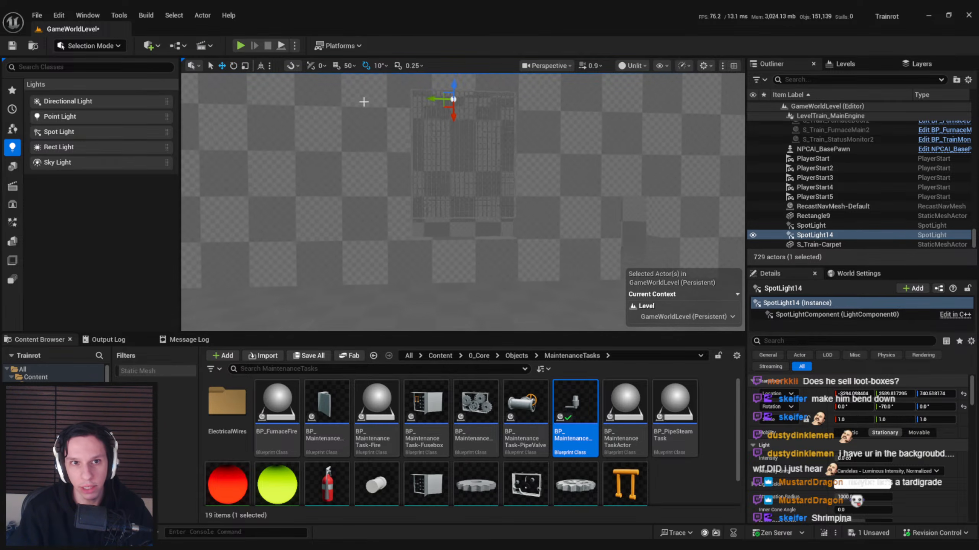
- Switch the viewport to Lit and give the spotlight a warm color temperature
left_click(647, 69)
left_click(633, 112)
scroll(520, 177, "down", 2)
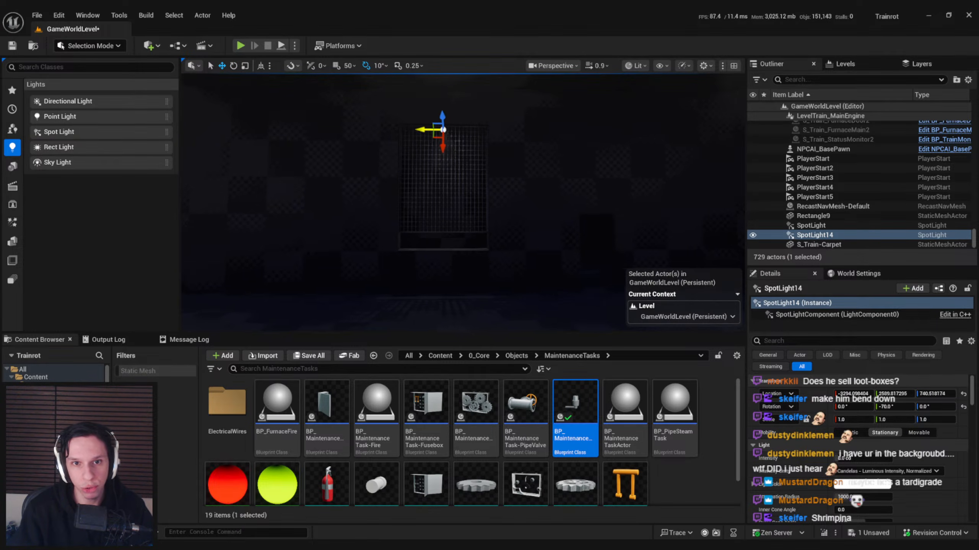
scroll(859, 443, "down", 5)
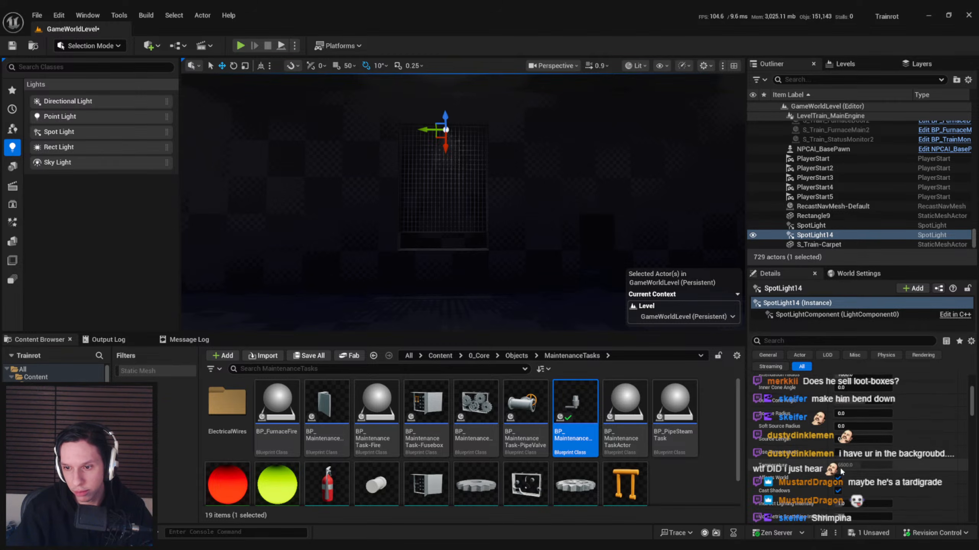
left_click(861, 465)
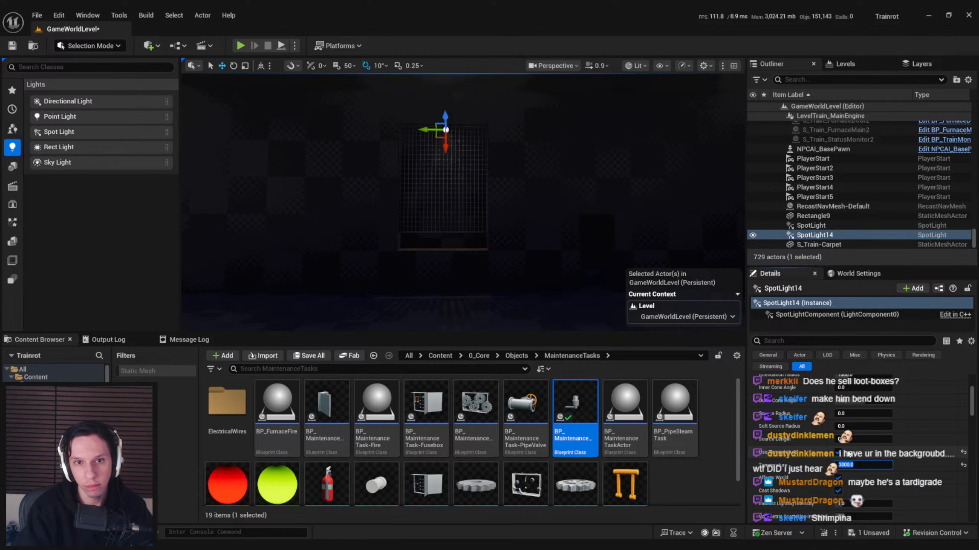
- Set the spotlight's Attenuation Radius to about 1027 and narrow its Outer Cone Angle to about 27°
right_click_drag(509, 219, 509, 219)
scroll(848, 399, "up", 1)
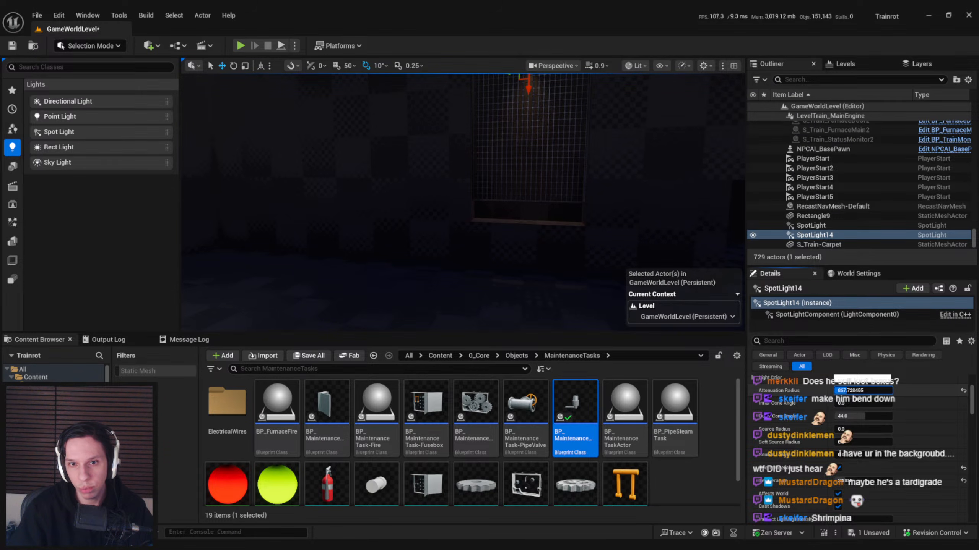
key("f")
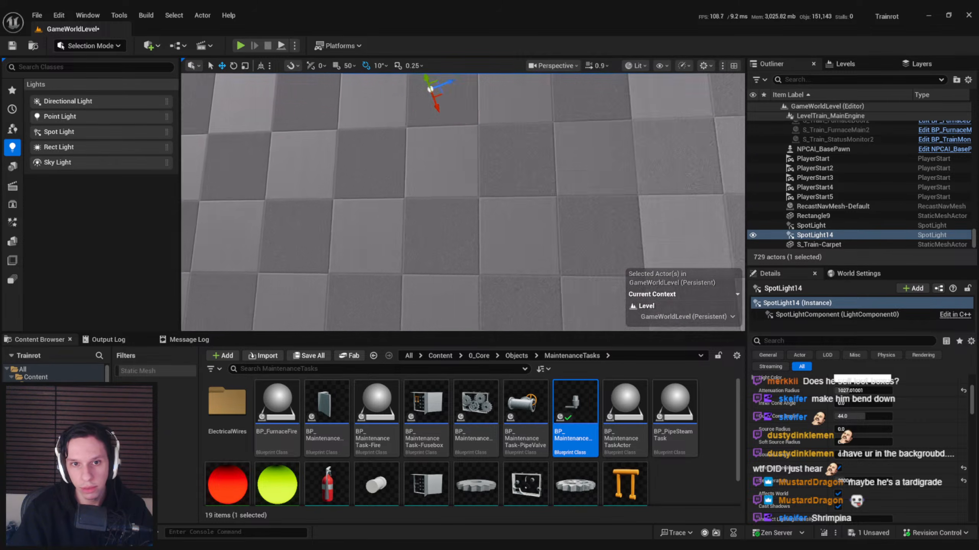
left_click_drag(863, 416, 854, 416)
right_click_drag(518, 279, 566, 295)
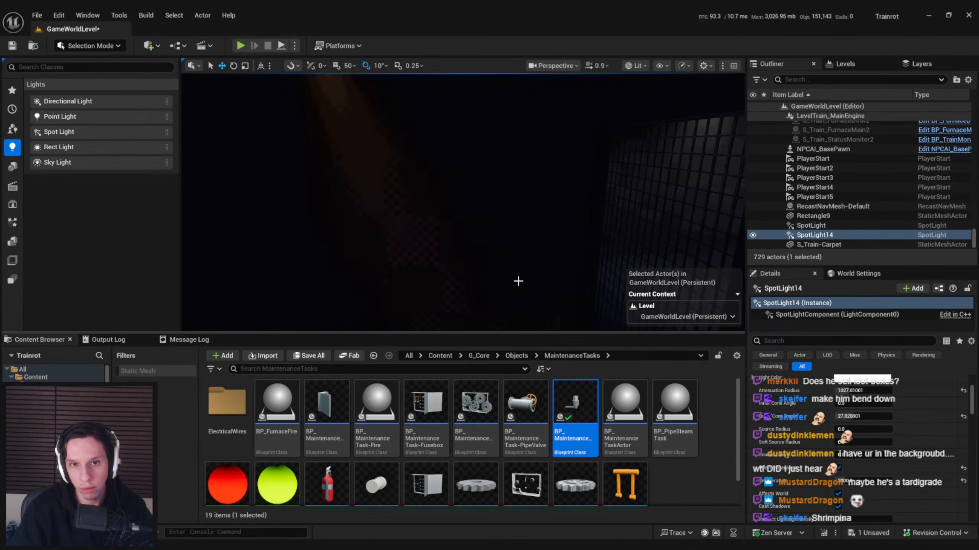
- Switch the transform gizmo to world space and rotate the spotlight to shine down through the grate
key("e")
right_click_drag(444, 150, 424, 131)
left_click_drag(401, 155, 418, 156)
key("w")
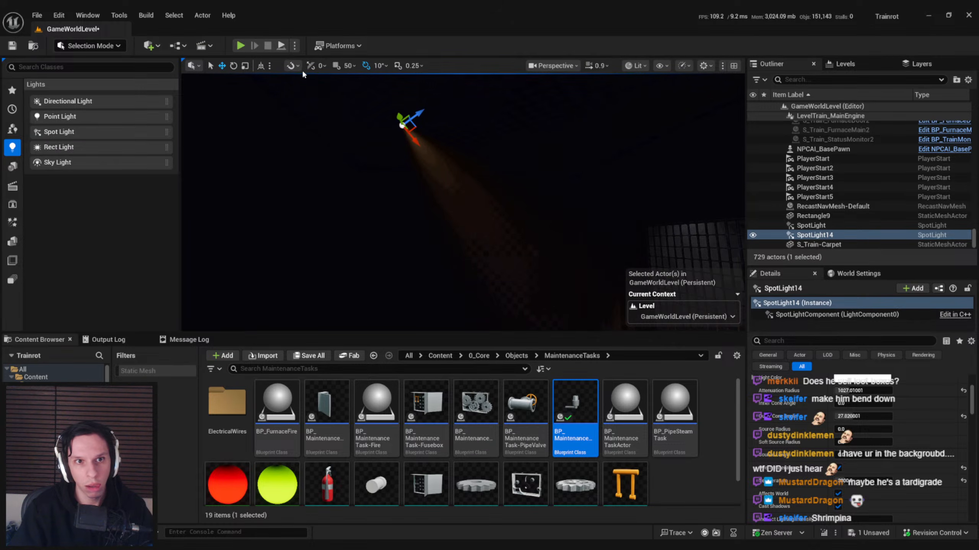
left_click(261, 66)
right_click_drag(385, 185, 370, 162)
key("e")
left_click_drag(361, 113, 390, 143)
right_click_drag(389, 143, 417, 141)
key("w")
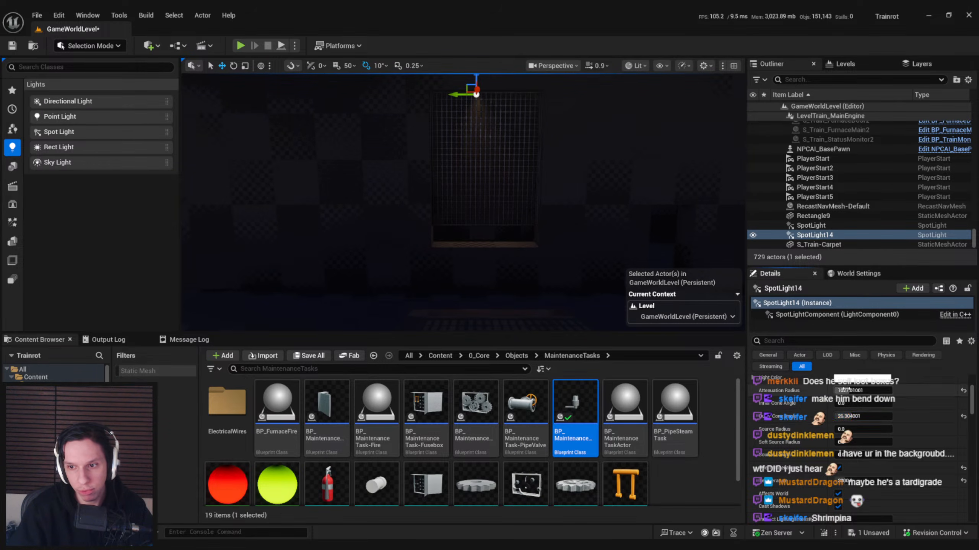
- Adjust the spotlight's intensity while checking its light on the grate in game view
scroll(863, 444, "up", 2)
right_click_drag(482, 201, 481, 185)
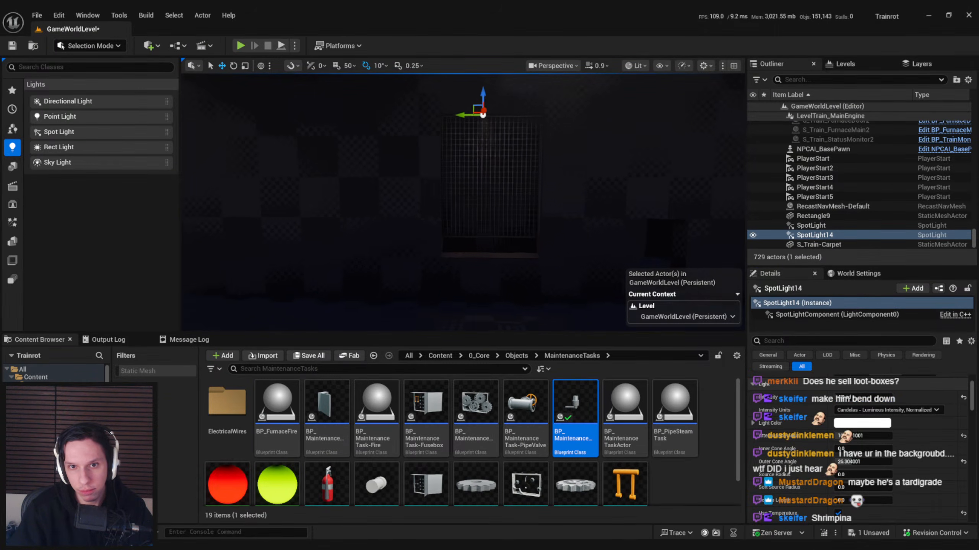
key("g")
left_click_drag(863, 398, 871, 398)
key("g")
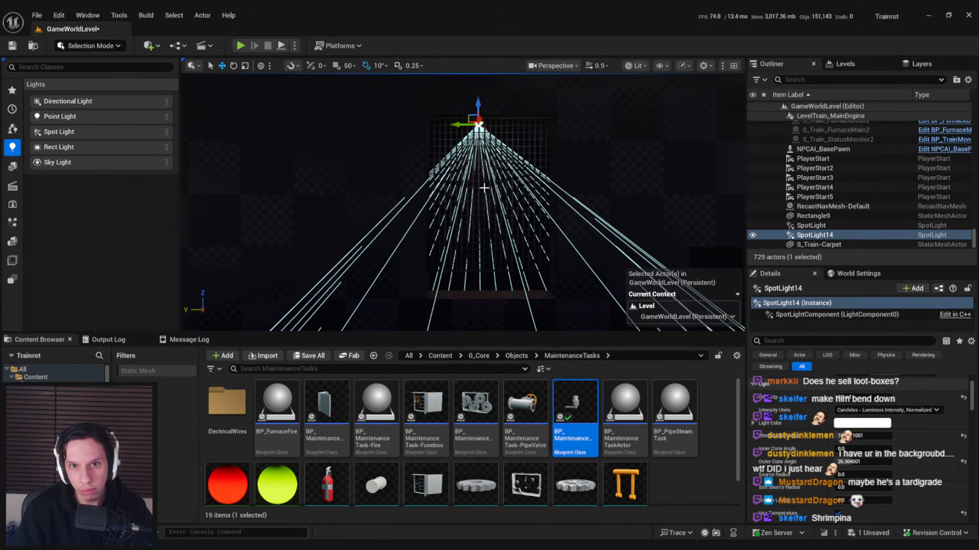
- Undo the last change and shorten the spotlight's Attenuation Radius to limit its reach across the floor
right_click_drag(481, 185, 540, 175)
key("ctrl+z")
mouse_move(863, 436)
left_mouse_down()
mouse_move(842, 436)
mouse_move(858, 436)
left_mouse_up()
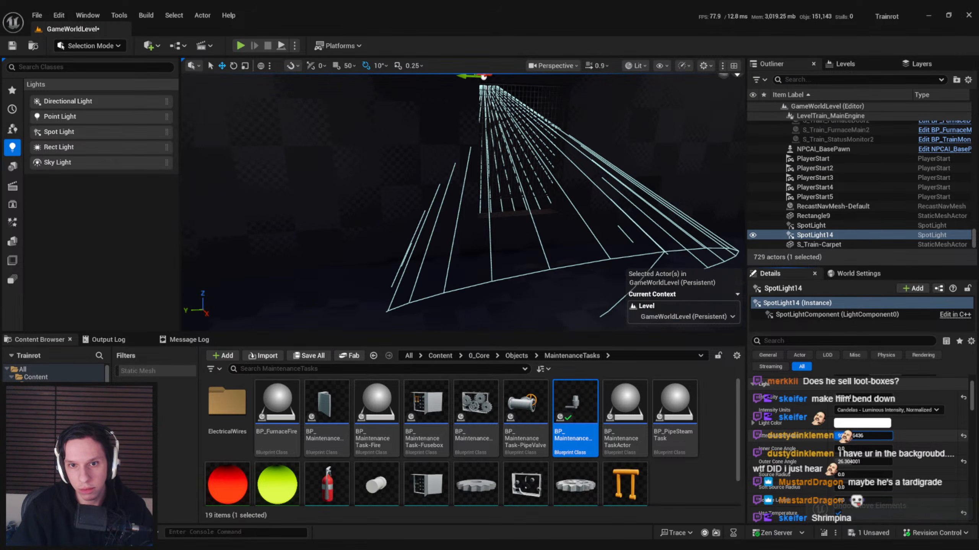
right_click_drag(632, 231, 654, 215)
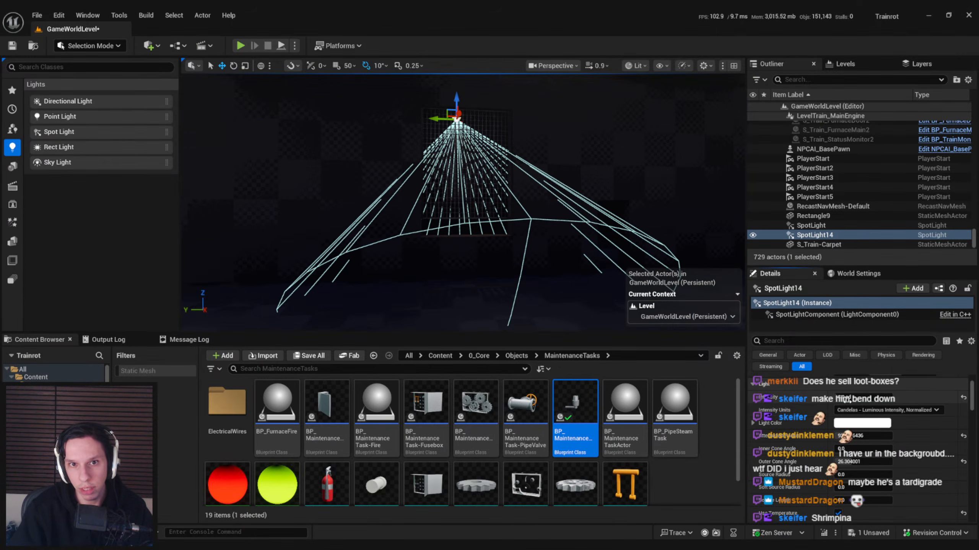
- Try a different intensity for the spotlight and undo it
left_click_drag(863, 397, 855, 397)
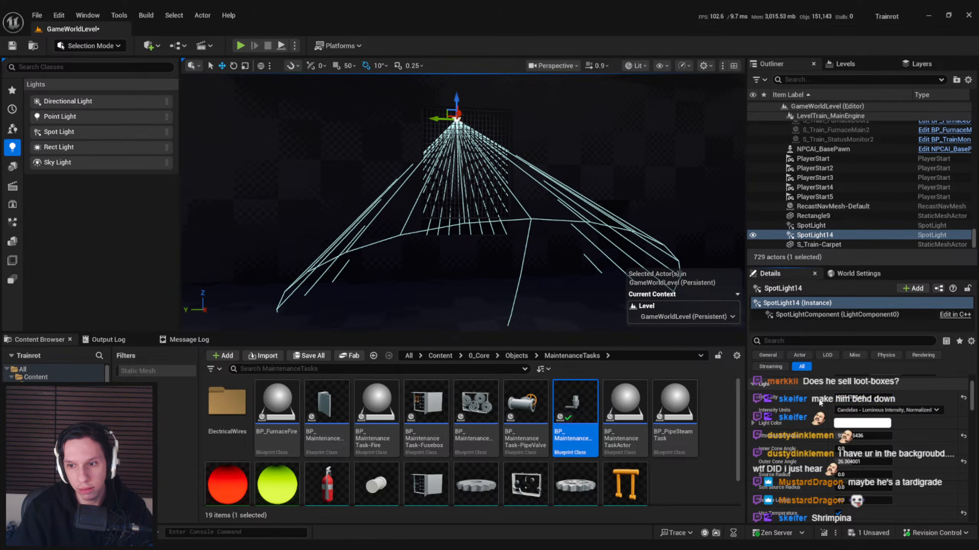
key("ctrl+z")
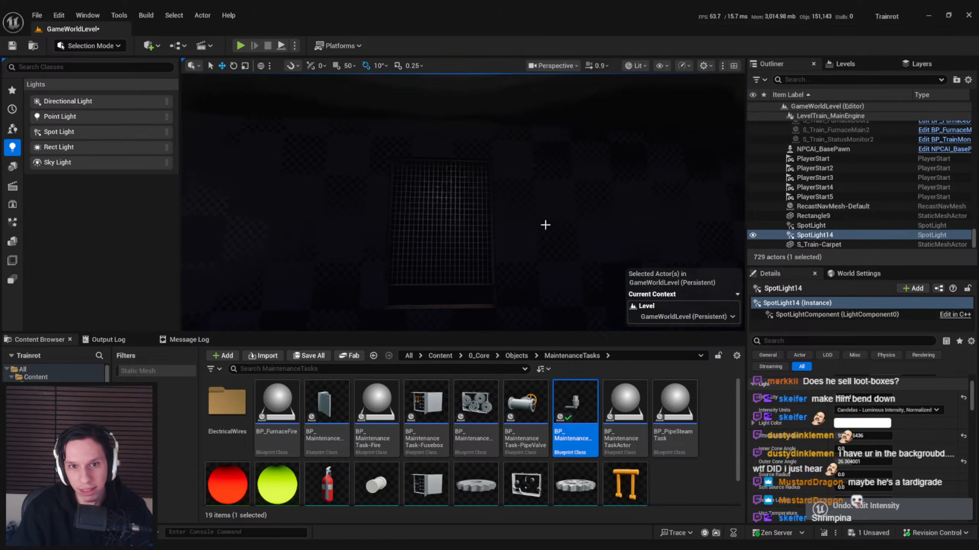
right_click_drag(545, 225, 540, 231)
- Examine the point light settings of the ceiling lamp in front of the grate
key("g")
right_click_drag(525, 281, 649, 255)
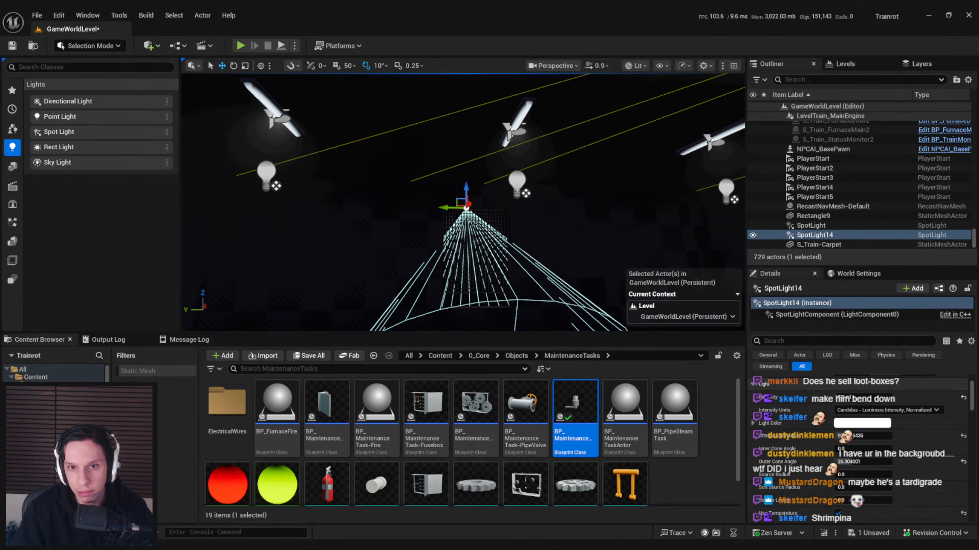
left_click(517, 180)
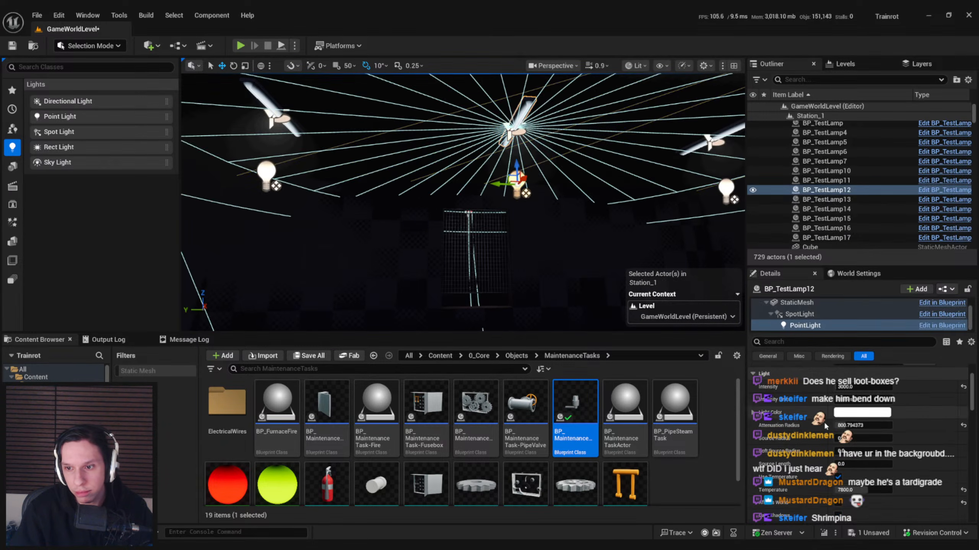
left_click(819, 327)
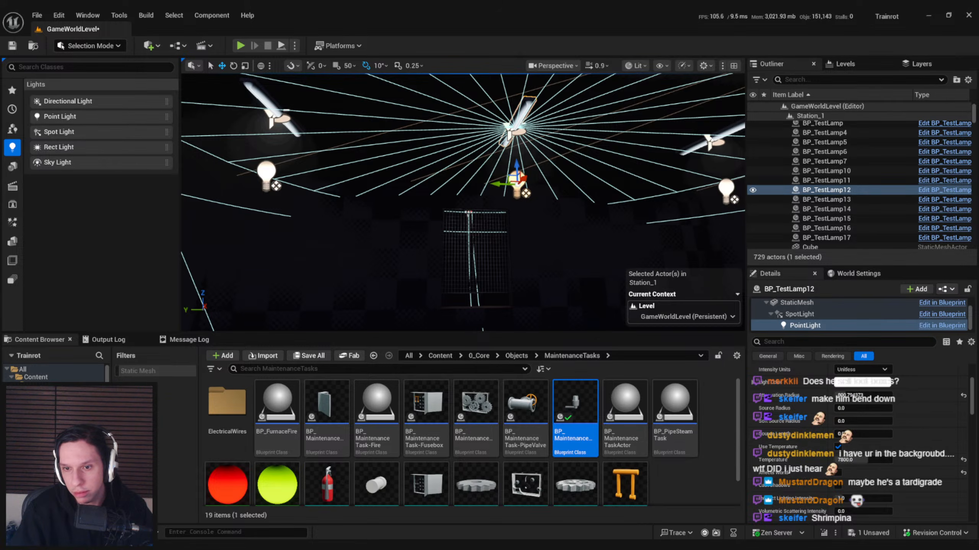
left_click(593, 287)
mouse_move(593, 287)
right_mouse_down()
mouse_move(582, 278)
mouse_move(582, 299)
mouse_move(578, 285)
right_mouse_up()
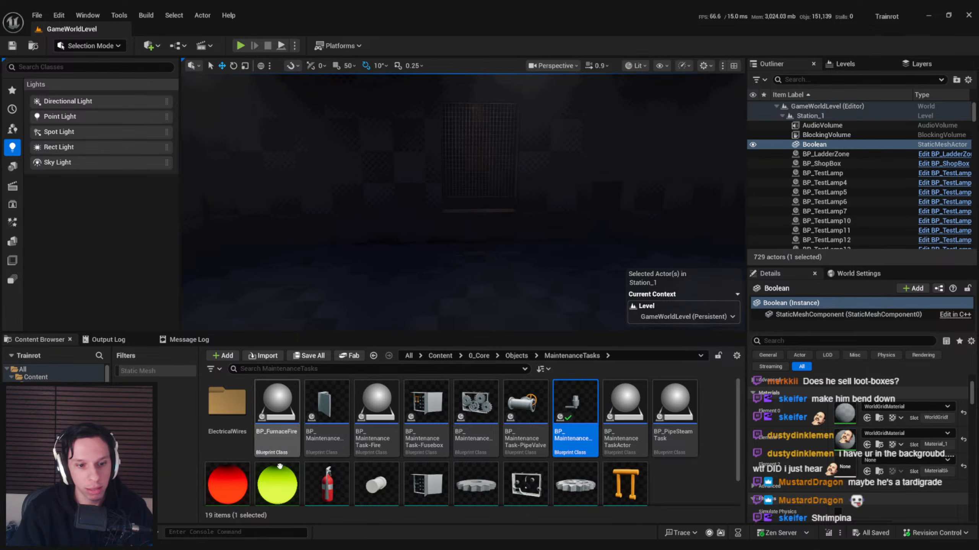
- Switch to Blender, save the train cabins file and open the recent file Trainrot_Shopkeeper.blend
key("alt+Tab")
key("ctrl+s")
left_click(20, 26)
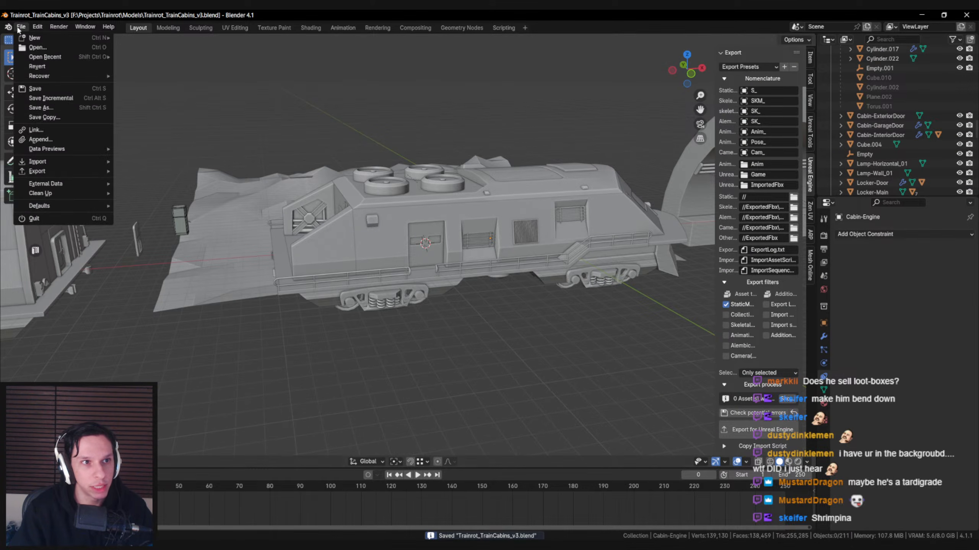
mouse_move(46, 76)
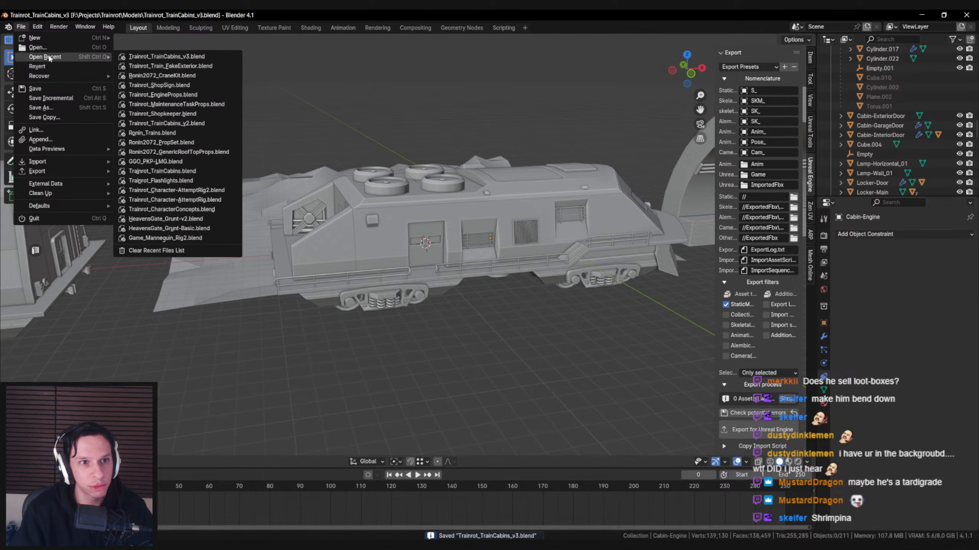
left_click(161, 113)
middle_click_drag(405, 239, 484, 293)
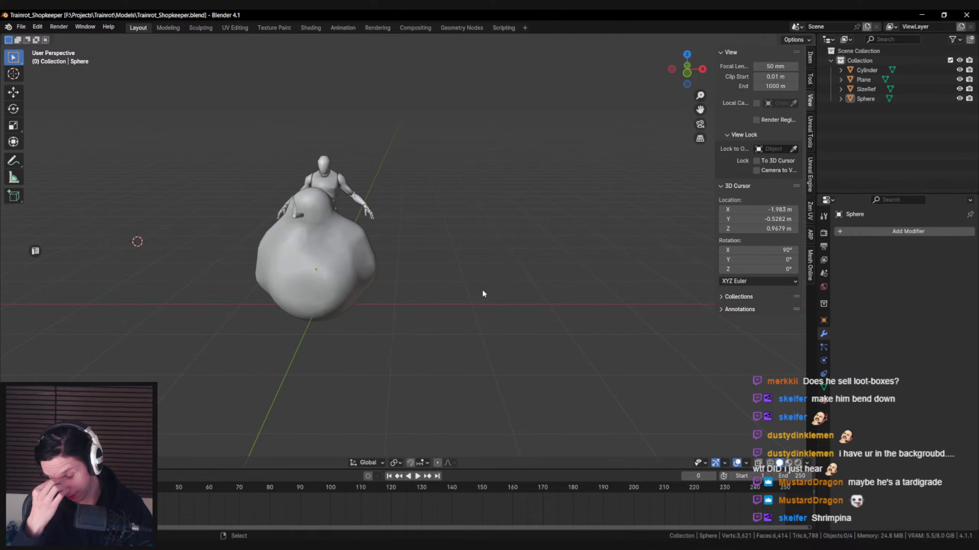
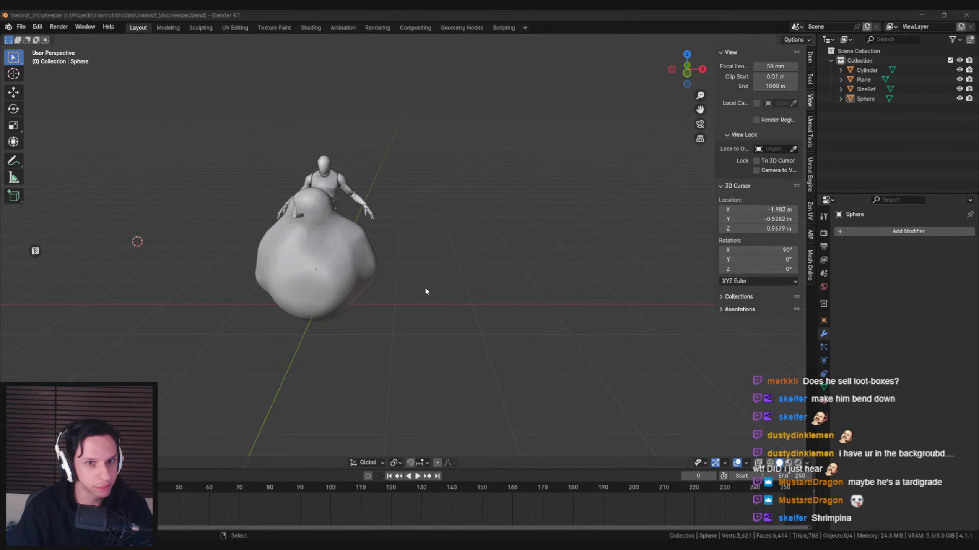
- Snap the 3D cursor to the origin of the Sphere body
scroll(408, 271, "down", 2)
key("n")
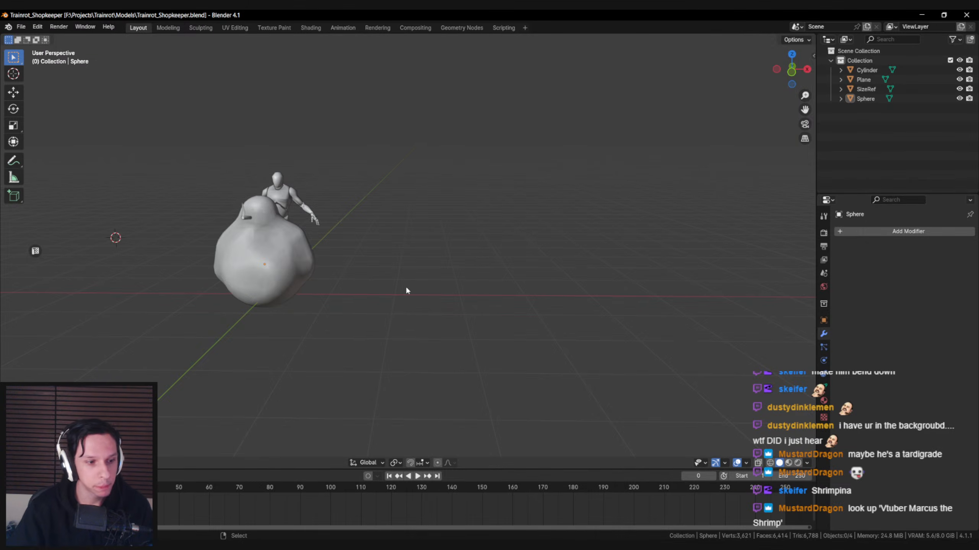
middle_click_drag(407, 291, 401, 279)
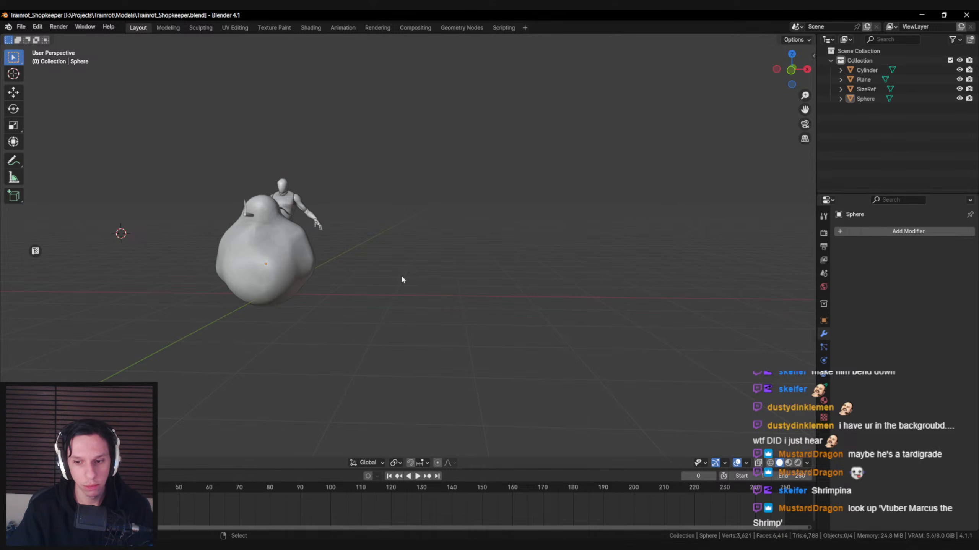
middle_click_drag(402, 279, 334, 270)
left_click(322, 261)
key("shift+s")
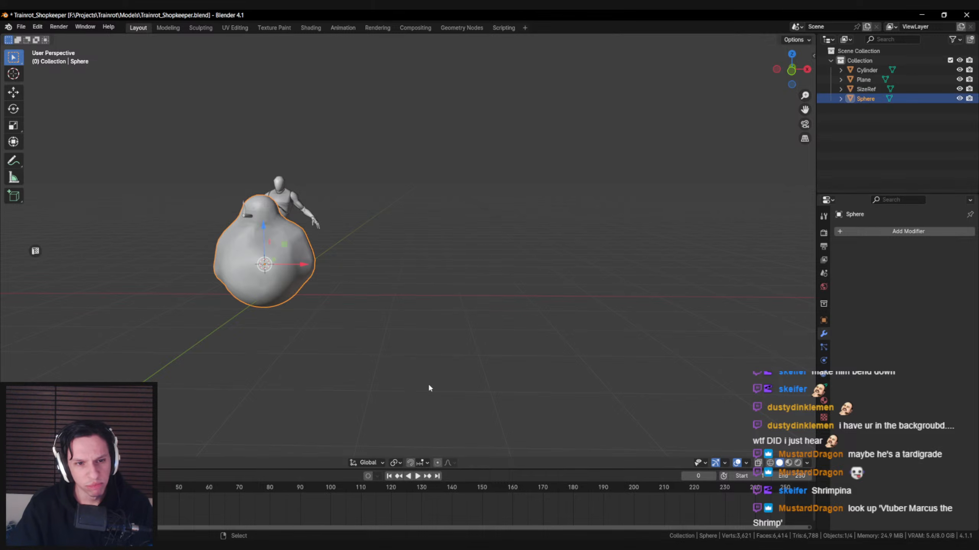
- Add a cube at the 3D cursor, move it along X beside the sphere body, and scale it down
key("shift+a")
type("cube")
key("Return")
key("g")
key("x")
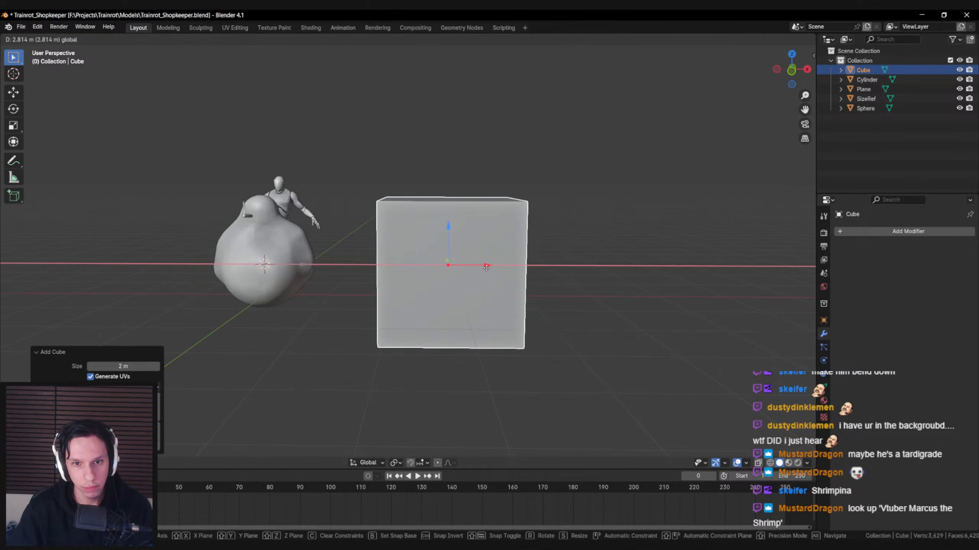
left_click(594, 321)
key("s")
left_click(503, 291)
- Add one horizontal loop cut around the cube and raise it along Z
key("Tab")
middle_click_drag(503, 292, 452, 295)
left_click(452, 295)
left_click_drag(424, 251, 423, 261)
middle_click_drag(424, 261, 428, 259)
key("ctrl+r")
left_click(440, 268)
right_click(441, 278)
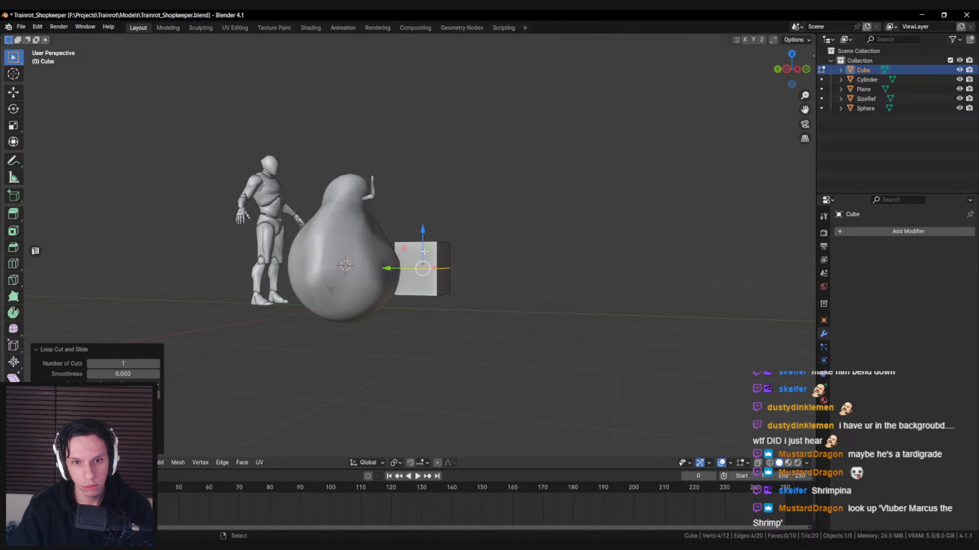
left_click_drag(423, 231, 423, 219)
- Extrude the cube's lower front face about 0.4 m outward along Y to form a foot
key("3")
left_click(443, 276)
middle_click_drag(443, 277, 448, 287)
key("e")
right_click(431, 279)
left_click_drag(408, 271, 434, 272)
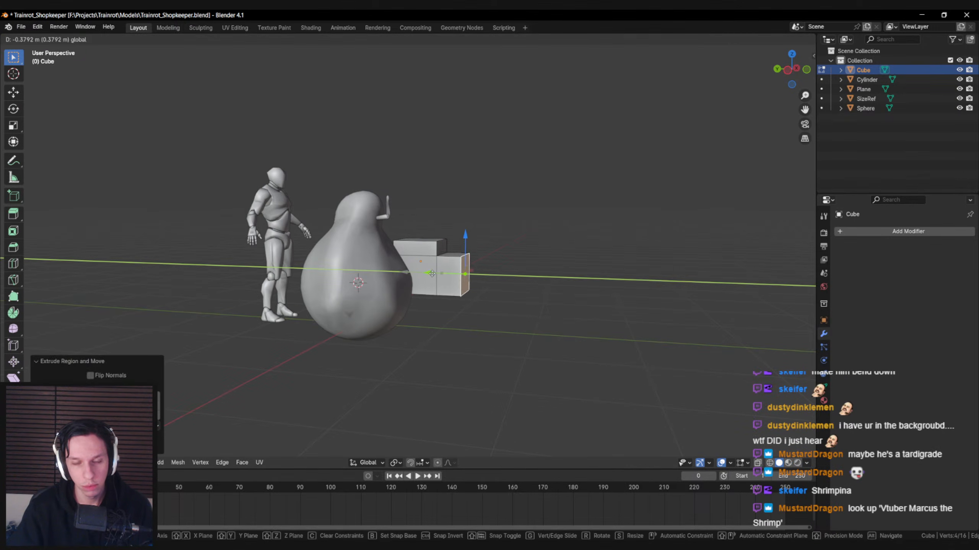
- Raise the top face of the block along Z to form a tall column
middle_click_drag(434, 273, 374, 276)
left_click(441, 237)
middle_click_drag(441, 237, 446, 216)
left_click_drag(443, 204, 444, 149)
middle_click_drag(444, 149, 421, 189)
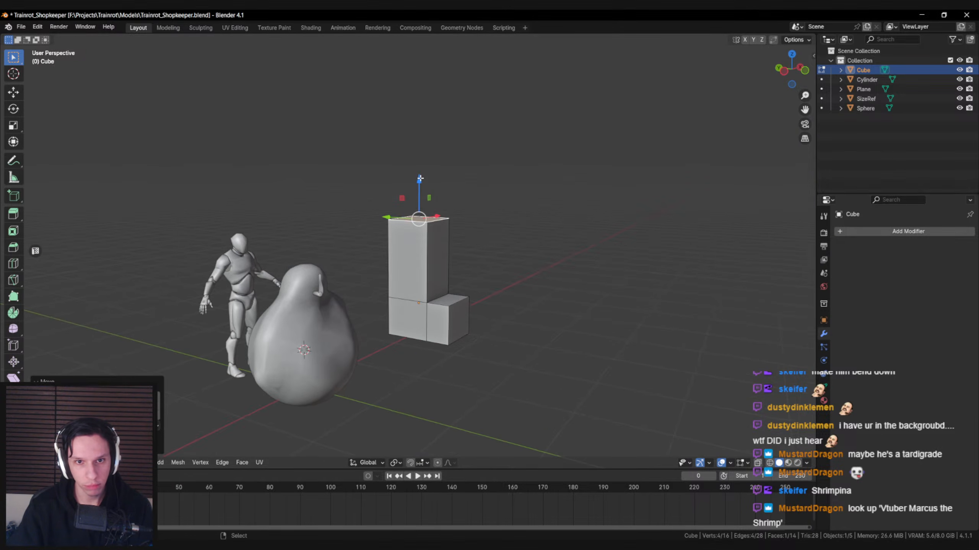
middle_click_drag(449, 236, 463, 205)
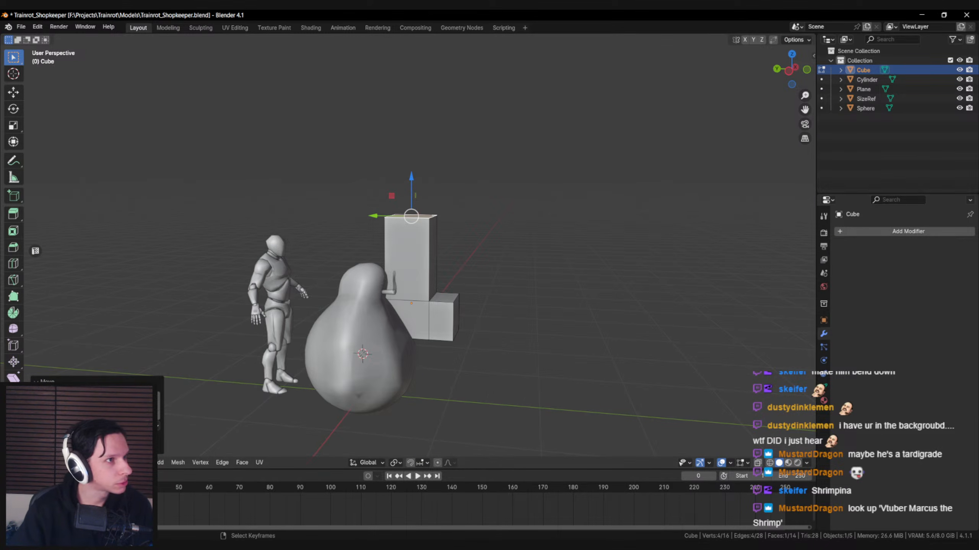
- Scale down the end face of the foot and lower it slightly
middle_click_drag(455, 307, 497, 324)
key("s")
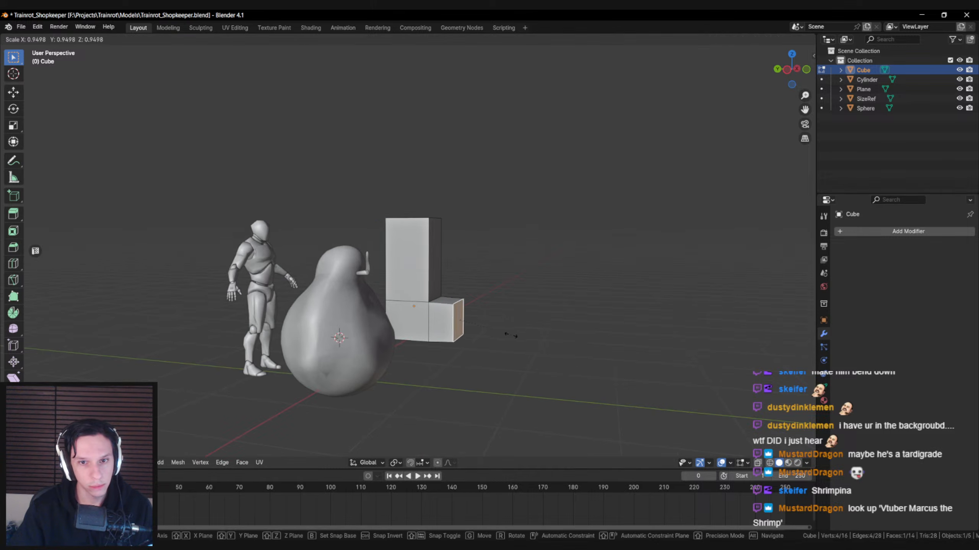
left_click(500, 328)
left_click_drag(460, 284, 459, 293)
- Extrude the column's top face upward and forward, and tilt it about the X axis
left_click(364, 232)
middle_click_drag(363, 232, 444, 190)
left_click(403, 213)
key("e")
right_click(421, 199)
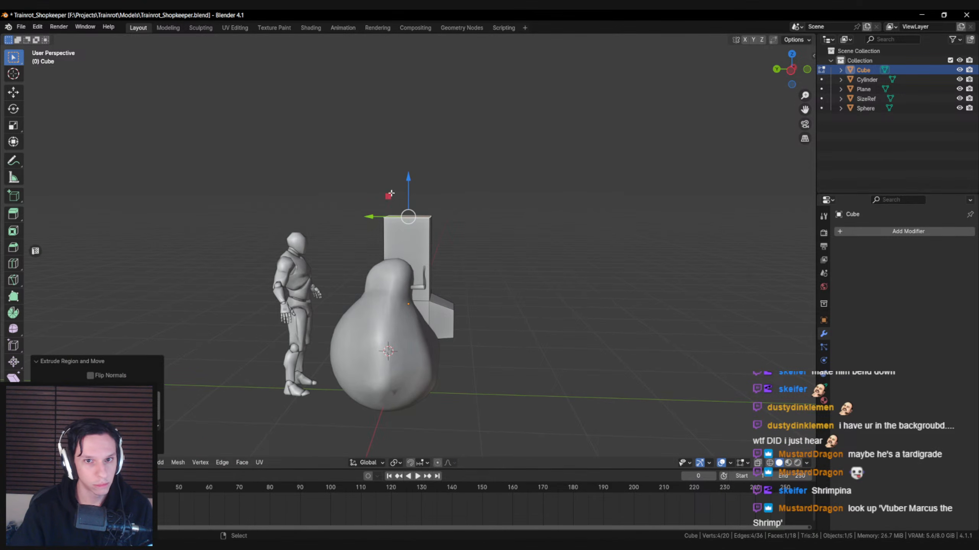
left_click_drag(389, 195, 441, 165)
key("r")
key("x")
left_click(477, 295)
- Extrude the tilted top face again and rotate it about X to form a forward-facing hook
key("e")
right_click(403, 171)
key("r")
key("x")
left_click(485, 258)
middle_click_drag(454, 234, 480, 241)
- Scale the whole mesh thinner horizontally while excluding the Z axis
key("a")
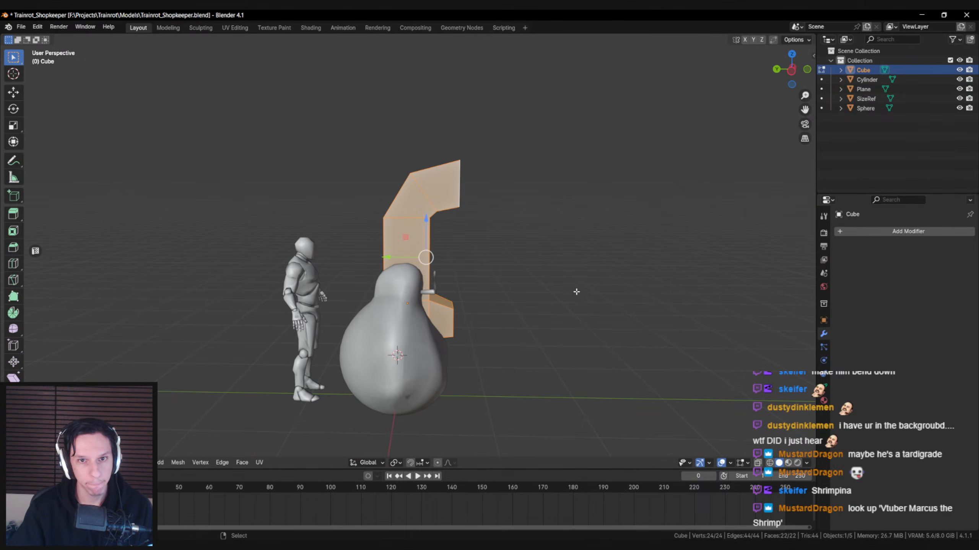
key("s")
key("shift+z")
left_click(594, 307)
middle_click_drag(593, 306, 531, 290)
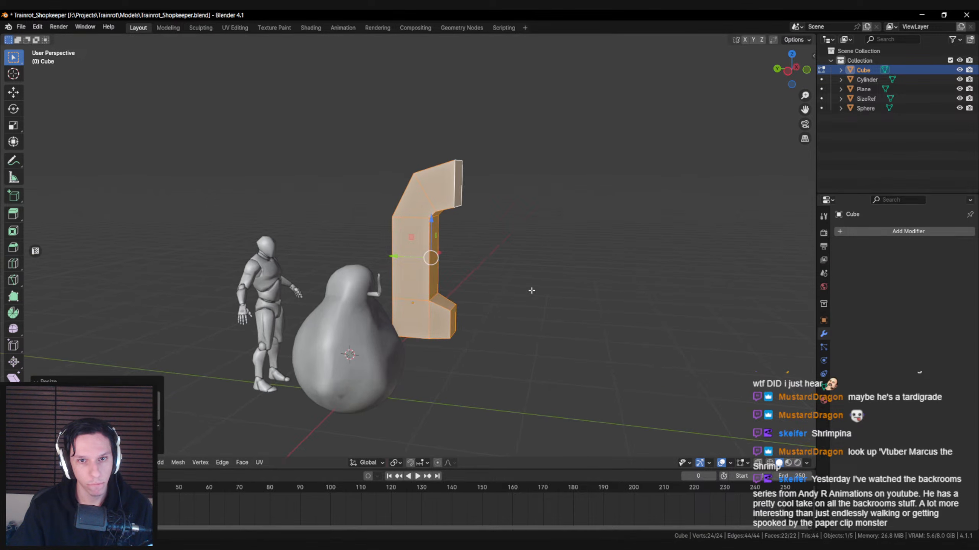
left_click(531, 291)
- Pull the back face of the column slightly outward
middle_click_drag(397, 247, 424, 281)
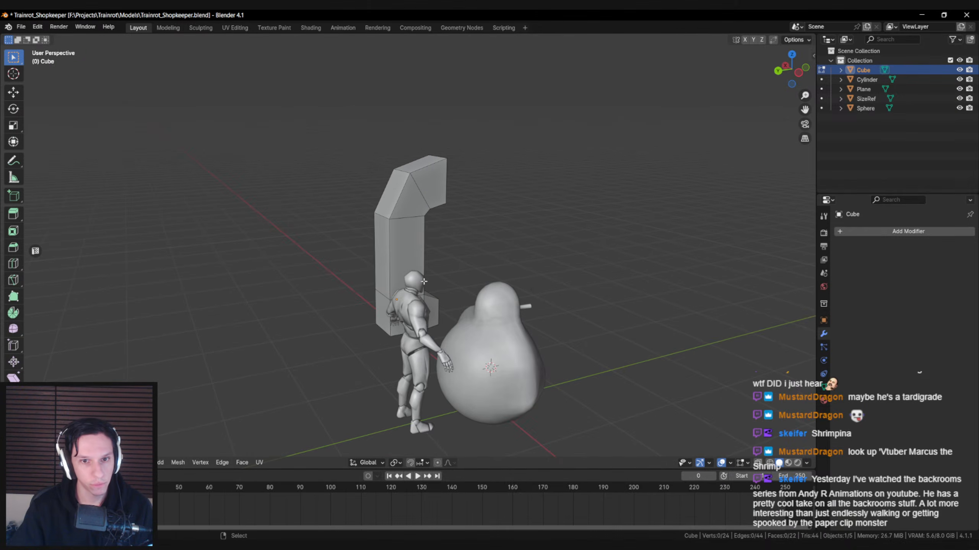
left_click_drag(347, 261, 338, 262)
middle_click_drag(348, 272, 422, 297)
left_click(346, 284)
left_click(386, 332)
- Add a Subdivision Surface modifier to the cube object with Levels Viewport set to 2
key("Tab")
left_click(891, 231)
type("subd")
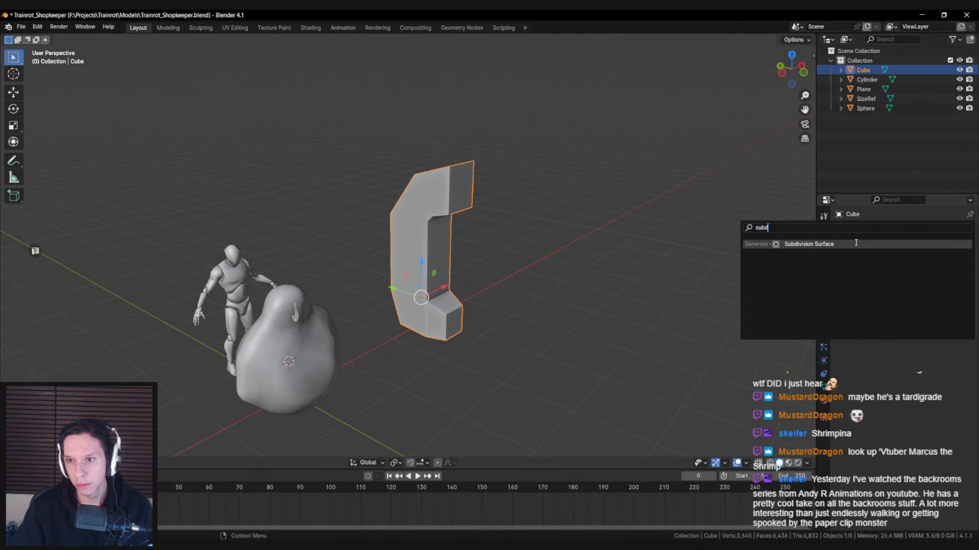
key("Return")
left_click(958, 275)
middle_click_drag(570, 271, 493, 287)
- Widen the two side faces of the column by a factor of about 1.4 along X
key("Tab")
left_click(420, 300)
key("s")
key("x")
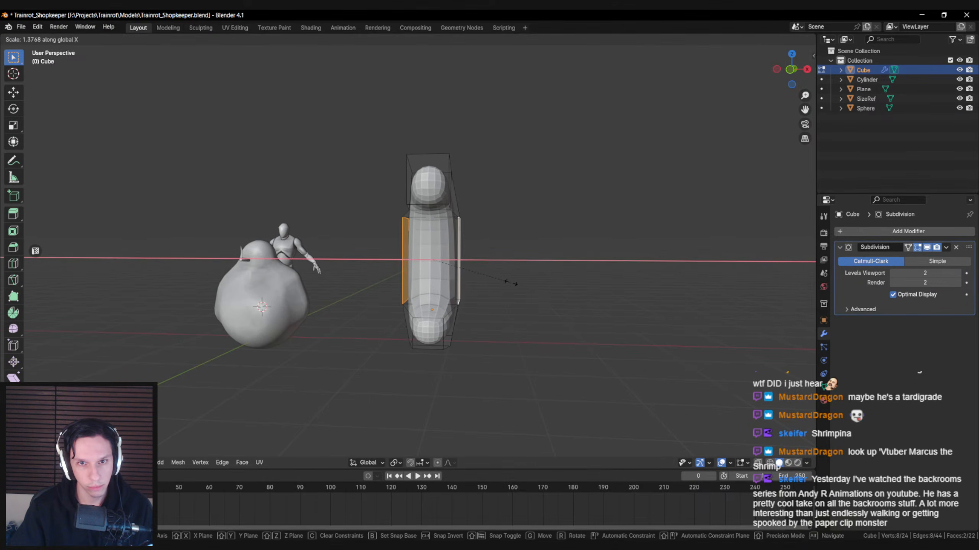
left_click(521, 282)
key("Tab")
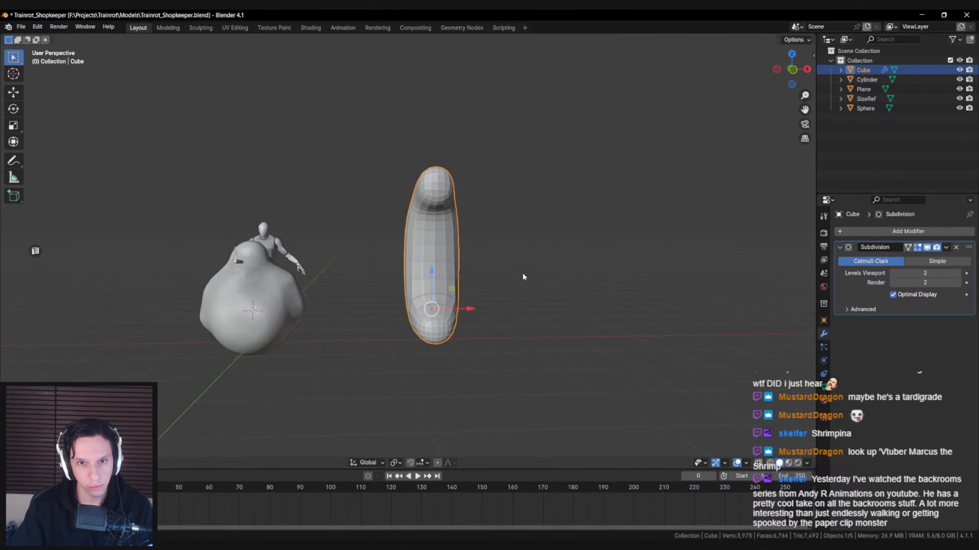
- Apply smooth shading to the subdivided column
right_click(521, 274)
left_click(515, 276)
left_click(506, 290)
scroll(487, 296, "down", 1)
middle_click_drag(506, 289, 493, 272)
scroll(474, 268, "up", 3)
left_click(448, 258)
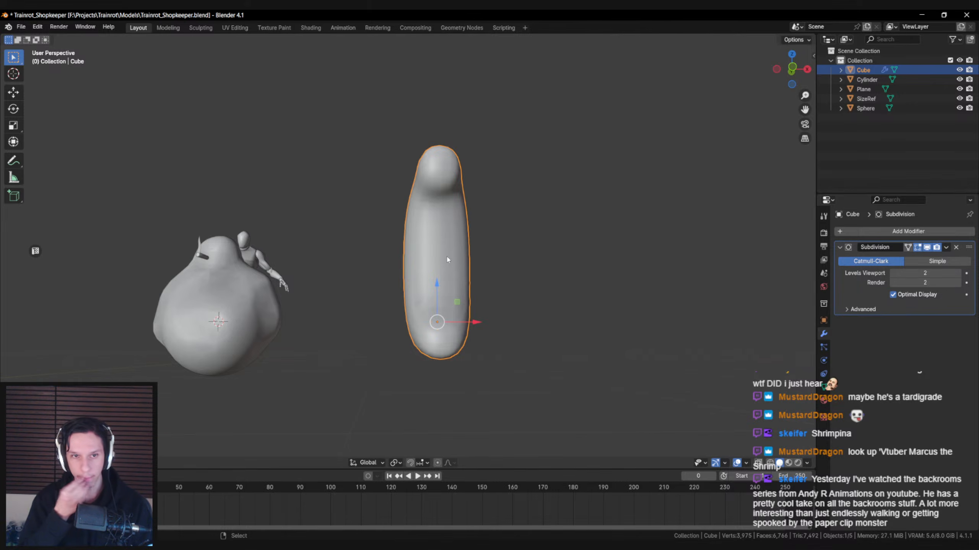
- Shift the upper part of the mesh along Y and widen the column's shoulder edges by about 1.3 along X
key("Tab")
left_click(442, 158)
middle_click_drag(326, 195, 591, 251, "shift")
key("g")
key("y")
left_click(404, 167)
key("Tab")
key("Tab")
key("s")
key("x")
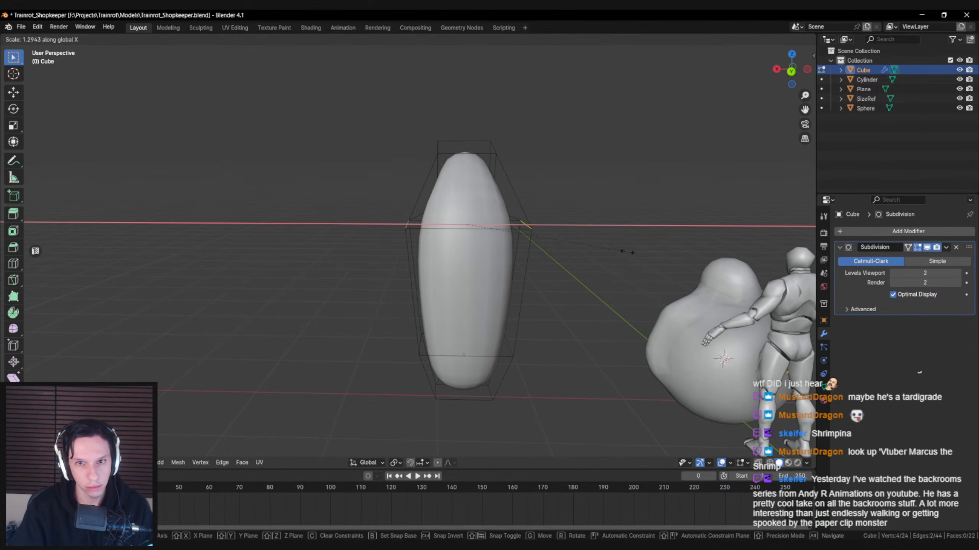
left_click(628, 252)
- Narrow the lower back edges of the column slightly along X
key("alt+a")
left_click(462, 357)
key("s")
key("x")
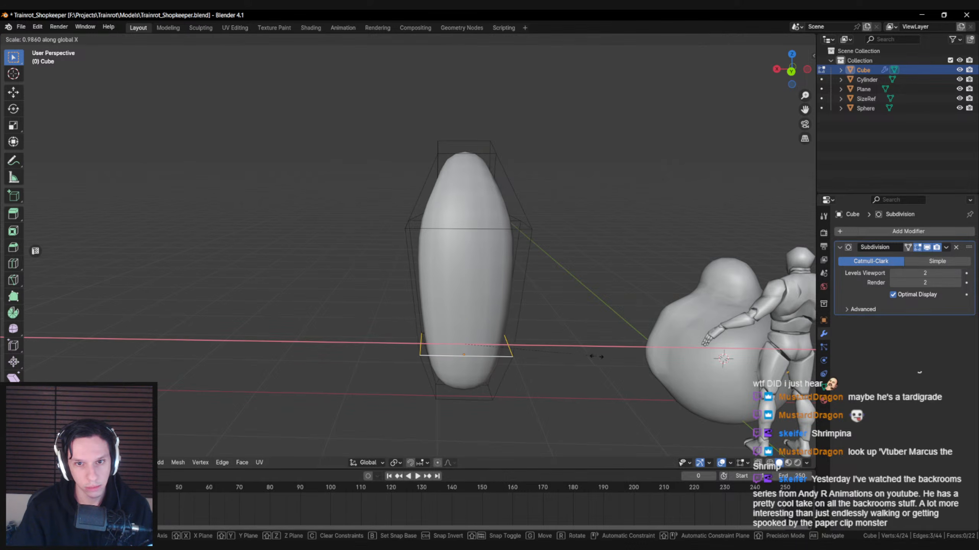
left_click(589, 357)
middle_click_drag(588, 356, 385, 276)
key("Tab")
left_click(517, 276)
scroll(516, 276, "down", 4)
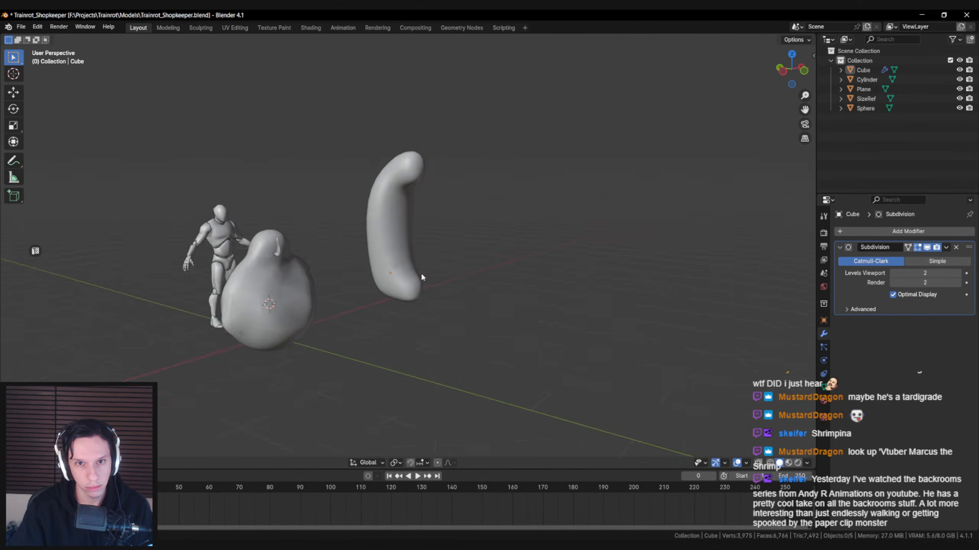
- Rotate the end face of the upper hook about the X axis and nudge it forward
left_click(389, 230)
middle_click_drag(389, 230, 489, 217)
scroll(490, 217, "up", 3)
key("Tab")
left_click(473, 179)
middle_click_drag(474, 179, 520, 188)
key("r")
key("x")
left_click(549, 235)
left_click_drag(462, 155, 469, 162)
- Extrude the hook's end face along its normal to lengthen the head
key("e")
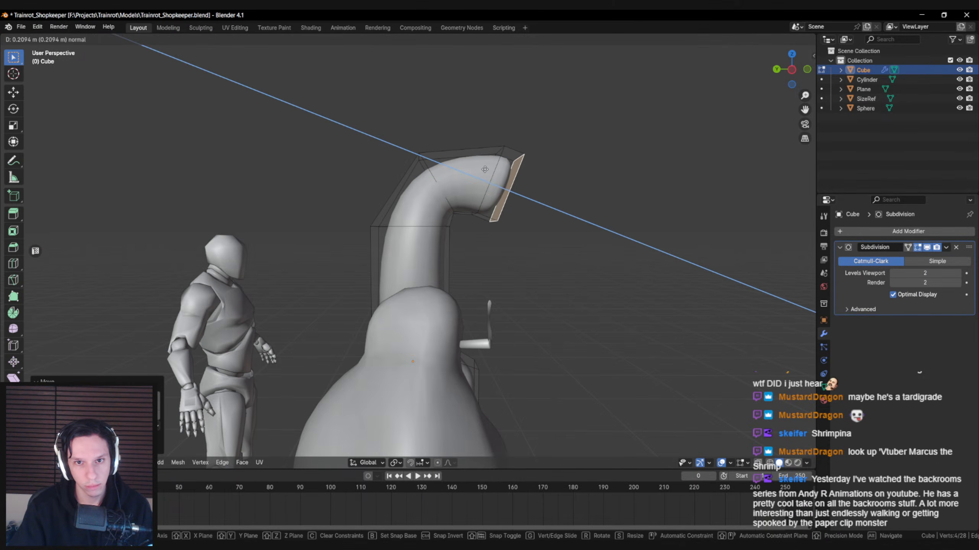
left_click(497, 182)
key("Tab")
middle_click_drag(597, 217, 465, 218)
scroll(484, 214, "down", 2)
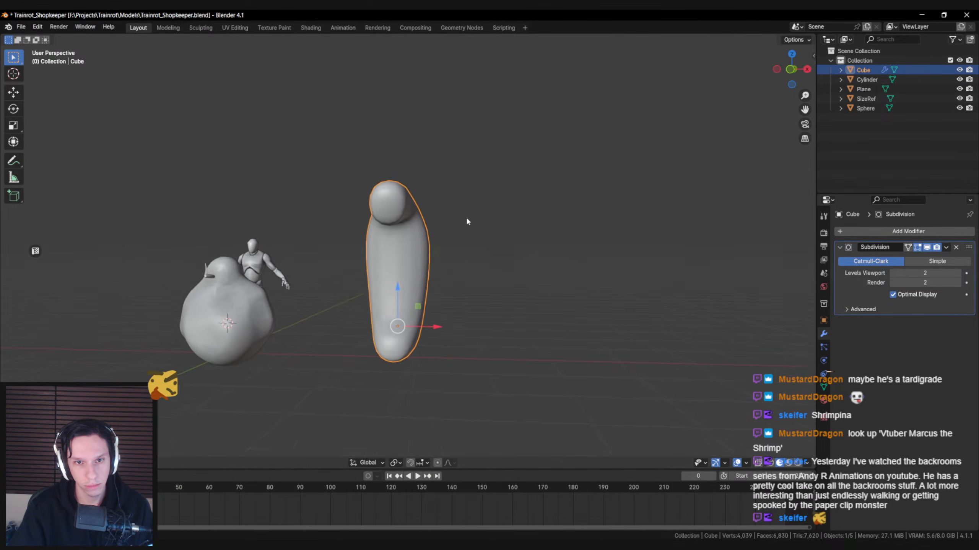
- Flatten the end face of the head by scaling it down along Z
key("Tab")
middle_click_drag(384, 217, 408, 223)
scroll(398, 218, "up", 2)
key("s")
key("z")
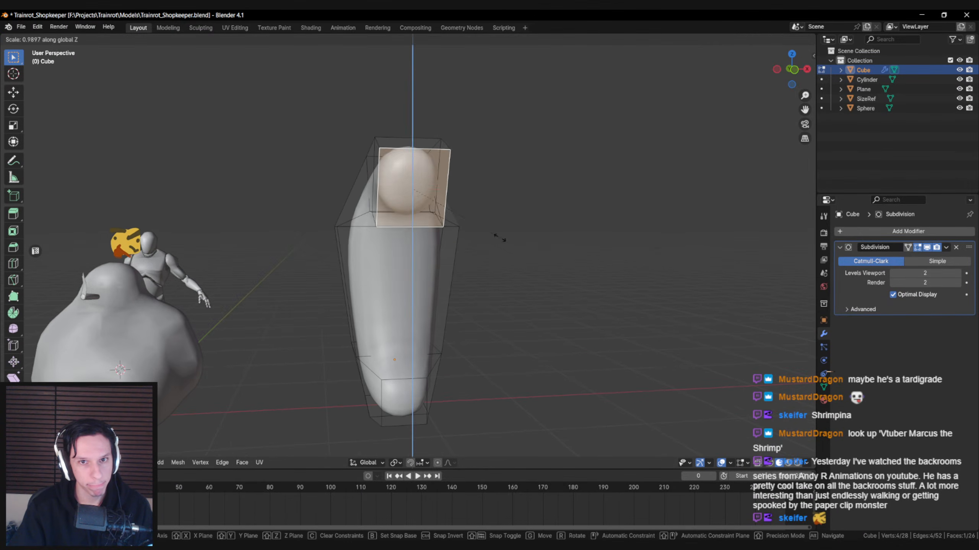
left_click(469, 195)
key("Tab")
- Cancel an X-only stretch of the head's end face and scale the face uniformly instead
middle_click_drag(468, 196, 432, 209)
key("Tab")
key("s")
key("x")
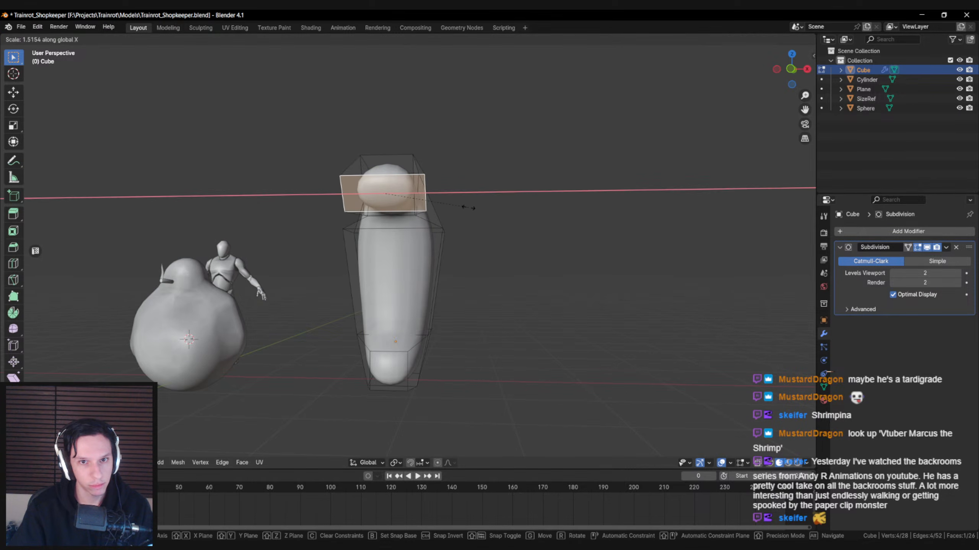
right_click(467, 208)
key("s")
left_click(502, 208)
key("Tab")
middle_click_drag(502, 208, 637, 234)
- Select the outer vertices of the head through the mesh in wireframe and pull them back toward the column
key("Tab")
key("shift+z")
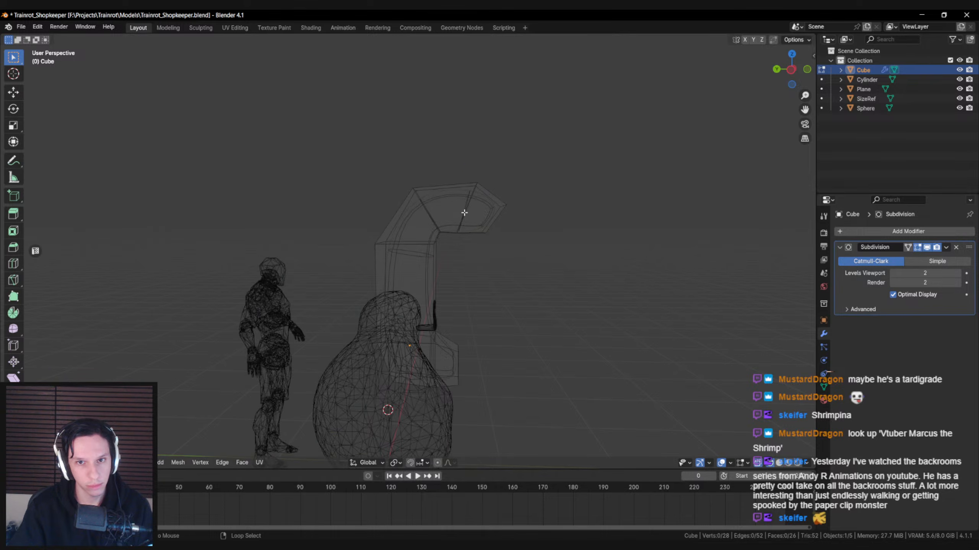
left_click(464, 213, "alt")
key("shift+z")
mouse_move(448, 191)
left_mouse_down()
mouse_move(439, 189)
mouse_move(581, 274)
left_mouse_up()
key("alt+a")
key("1")
key("shift+z")
key("shift+z")
left_click_drag(474, 197, 460, 199)
- Box-select all the head's vertices through the mesh and shift them slightly backward
key("shift+z")
left_click_drag(397, 165, 494, 236)
key("shift+z")
left_click_drag(427, 192, 424, 194)
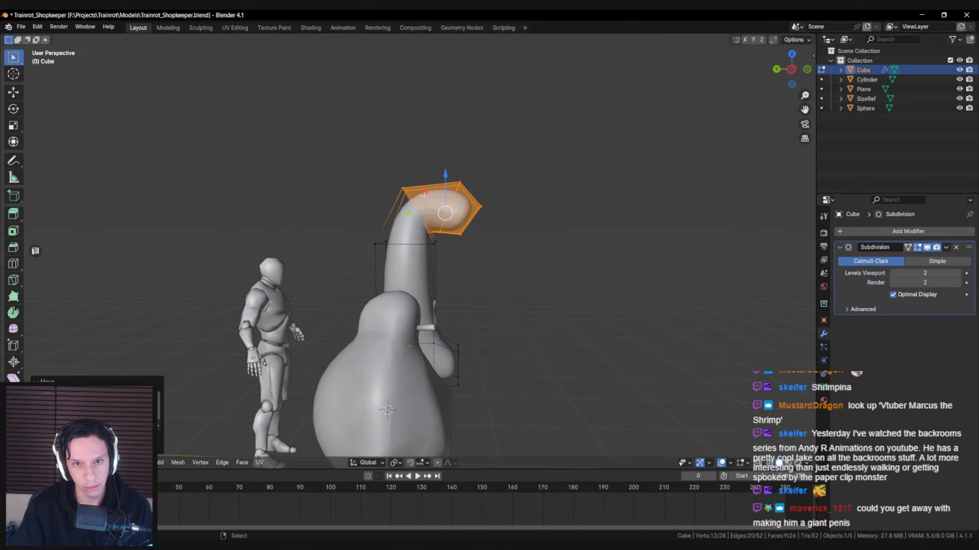
key("Tab")
middle_click_drag(464, 244, 344, 272)
left_click(427, 247)
key("Tab")
key("alt+a")
scroll(443, 247, "up", 3)
key("Tab")
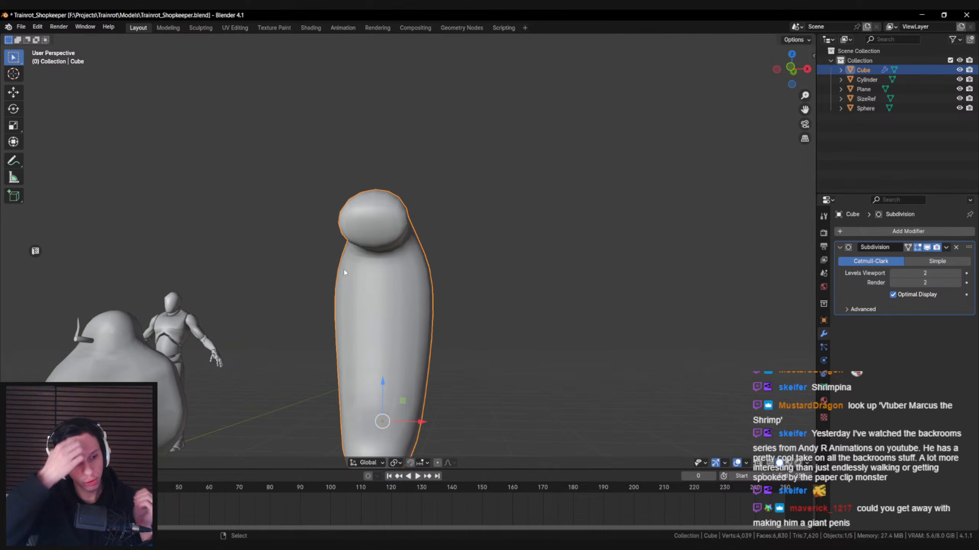
middle_click_drag(338, 275, 393, 293)
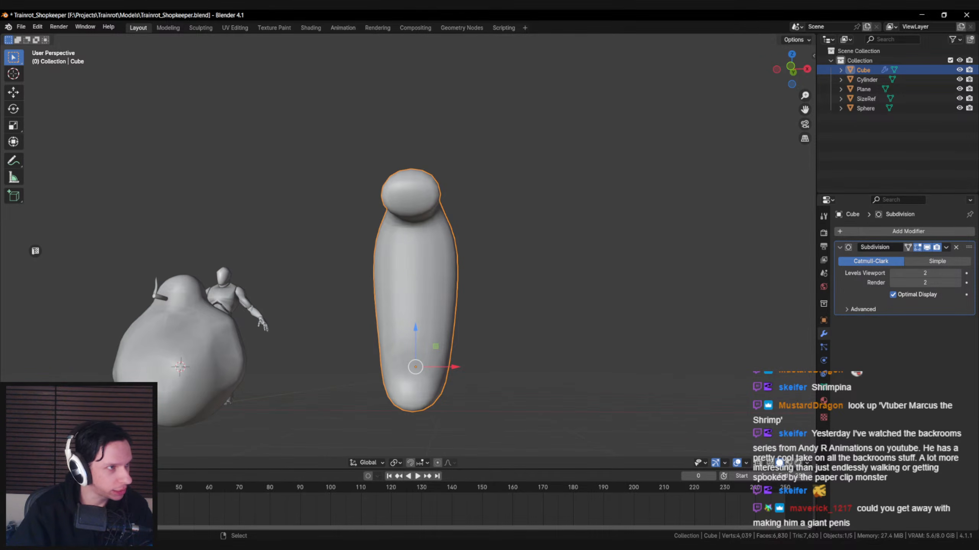
middle_click_drag(363, 279, 402, 249, "shift")
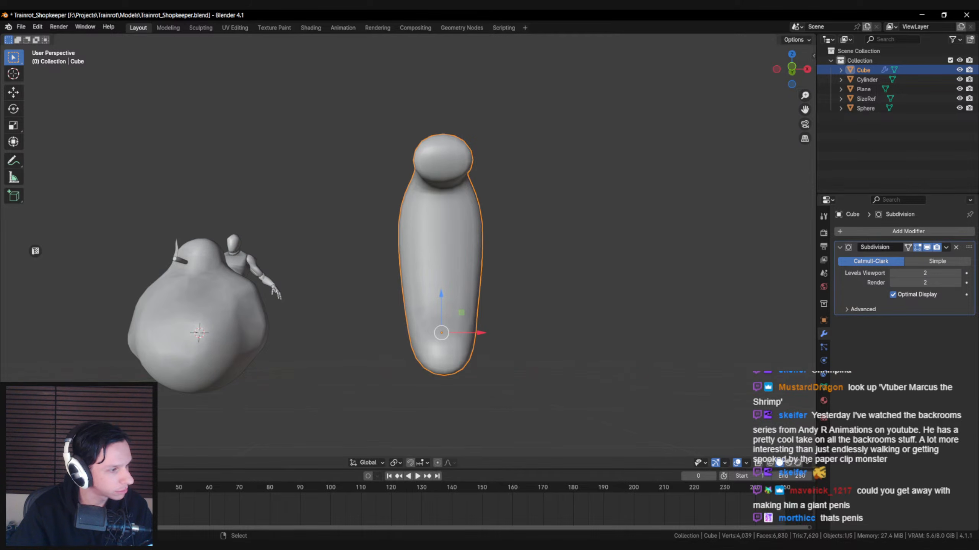
- Place the 3D cursor on the front of the column body, add a cube there, and scale it to about 0.1
middle_click_drag(414, 284, 442, 281)
right_click(423, 265, "shift")
key("F3")
type("cub")
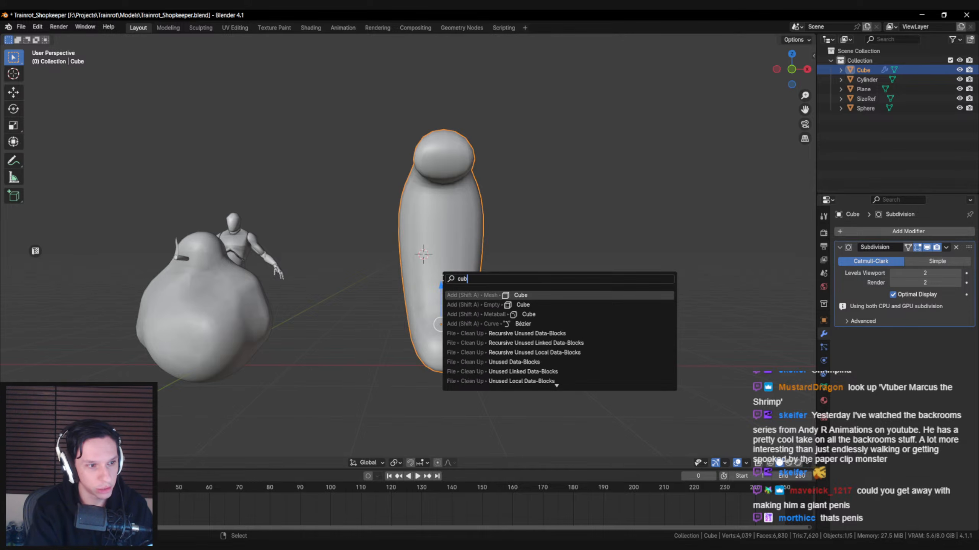
type("e")
key("Return")
key("s")
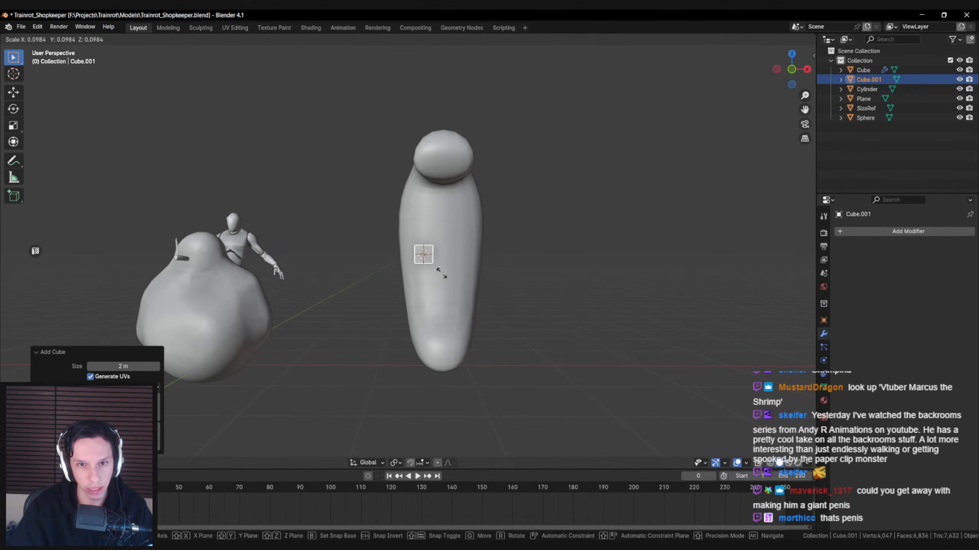
left_click(440, 271)
- Rotate the small cube about the Z axis so it faces outward from the body
middle_click_drag(439, 272, 479, 306)
key("r")
key("z")
left_click(461, 311)
- Select the small cube's body-side vertices through the mesh and delete the face between them
key("Tab")
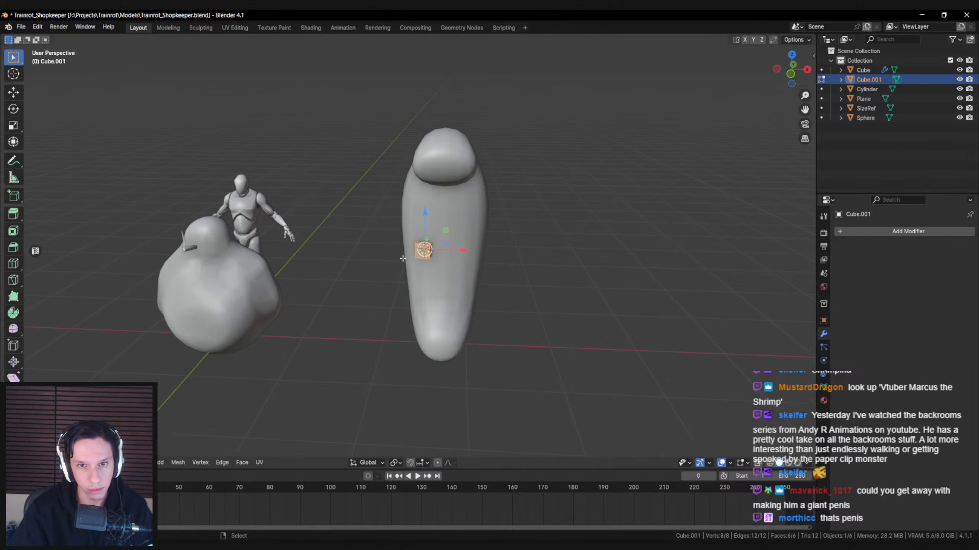
scroll(461, 309, "up", 3)
key("shift+z")
left_click_drag(441, 221, 471, 277)
key("shift+z")
key("x")
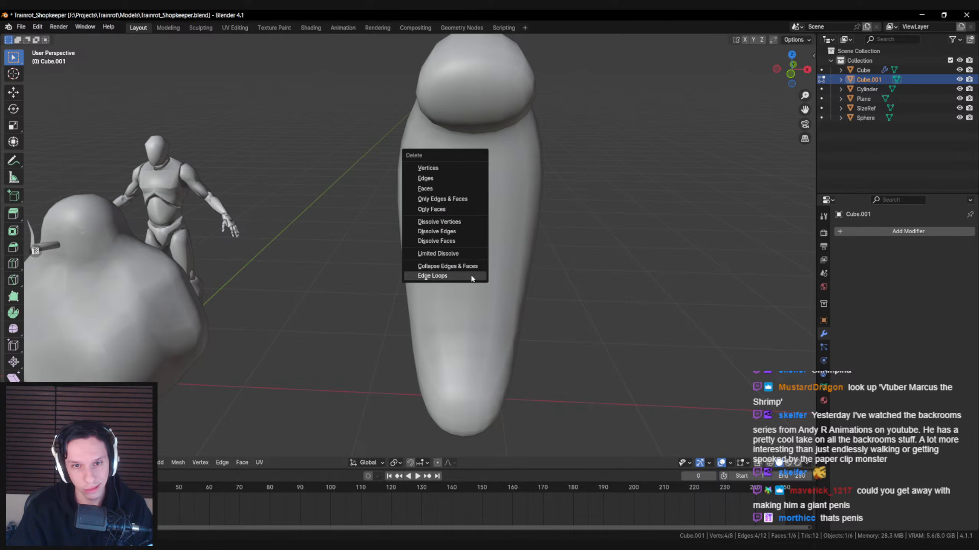
left_click(445, 191)
- Switch the transform orientation to Local
middle_click_drag(446, 190, 449, 289)
left_click(395, 463)
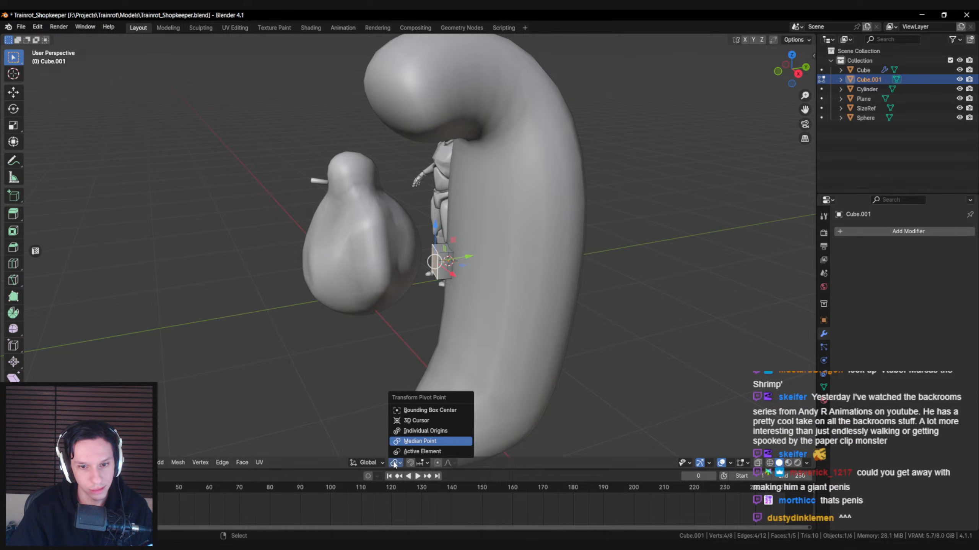
left_click(375, 464)
left_click(357, 398)
middle_click_drag(401, 328, 393, 327)
left_click(365, 463)
left_click(366, 463)
- Push the cube's open end into the body along local Y and scale it up into a flared base
middle_click_drag(466, 266, 472, 262)
left_click_drag(472, 262, 444, 262)
middle_click_drag(445, 263, 464, 274)
left_click_drag(447, 259, 460, 261)
key("shift+z")
key("shift+z")
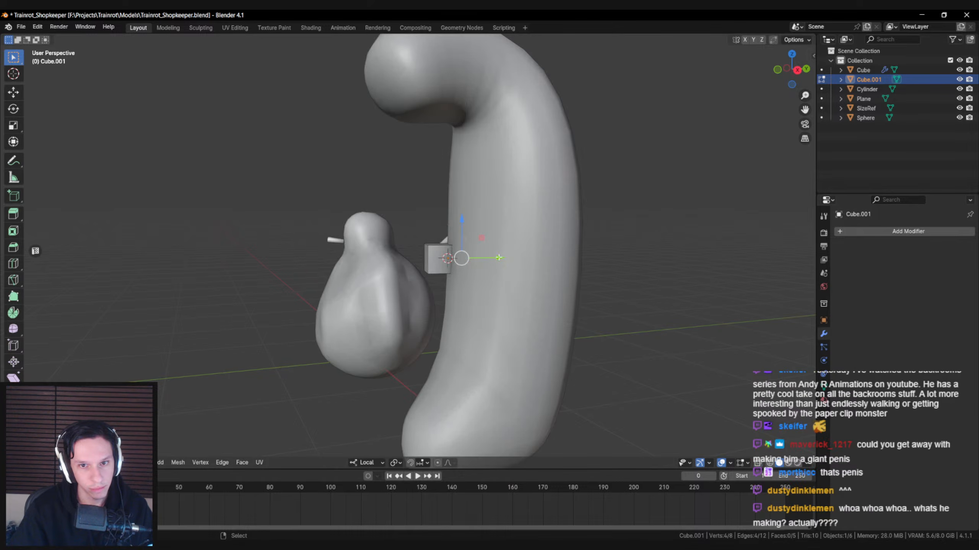
key("s")
left_click(518, 270)
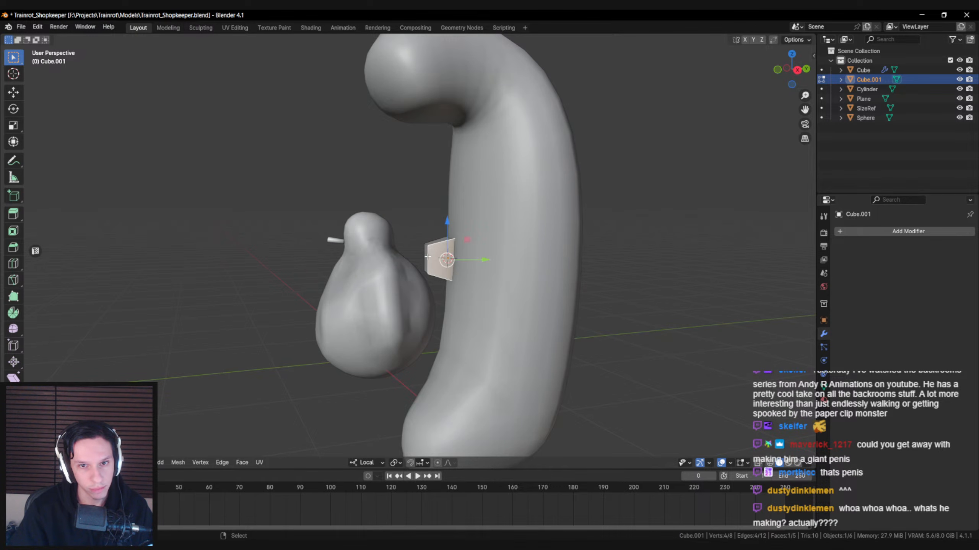
- Extrude the cube's outer face away from the body and rotate the new end about X
left_click_drag(460, 259, 473, 259)
key("e")
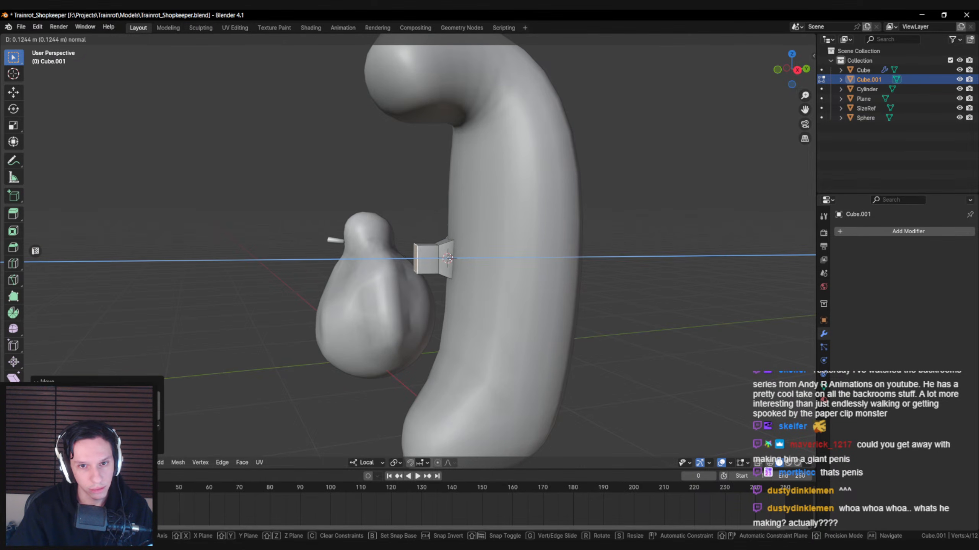
left_click(439, 259)
middle_click_drag(477, 268, 472, 264)
key("r")
key("x")
left_click(481, 235)
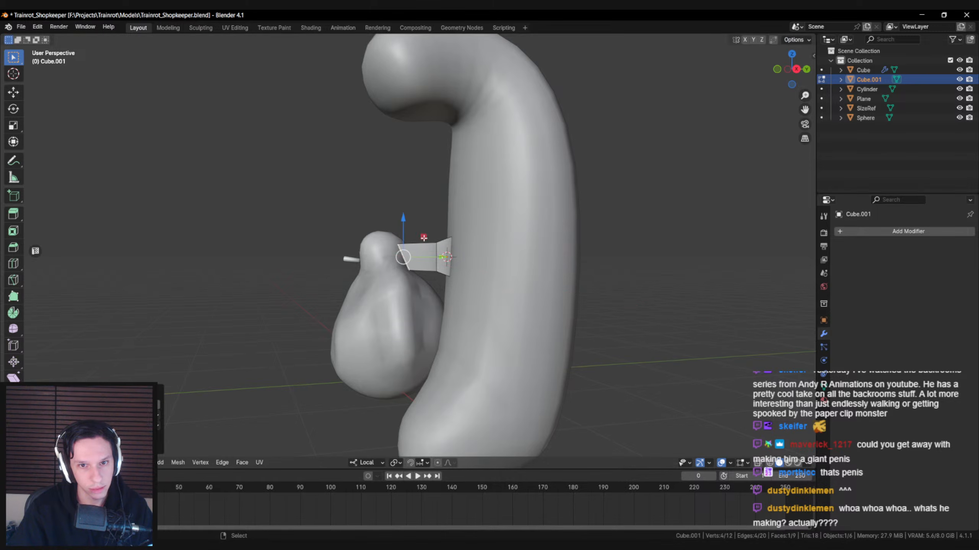
- Lower the limb's end, extrude a second segment tilted downward about X, and scale its tip smaller
left_click_drag(424, 237, 406, 271)
key("e")
left_click(383, 281)
key("r")
key("x")
left_click(479, 234)
key("s")
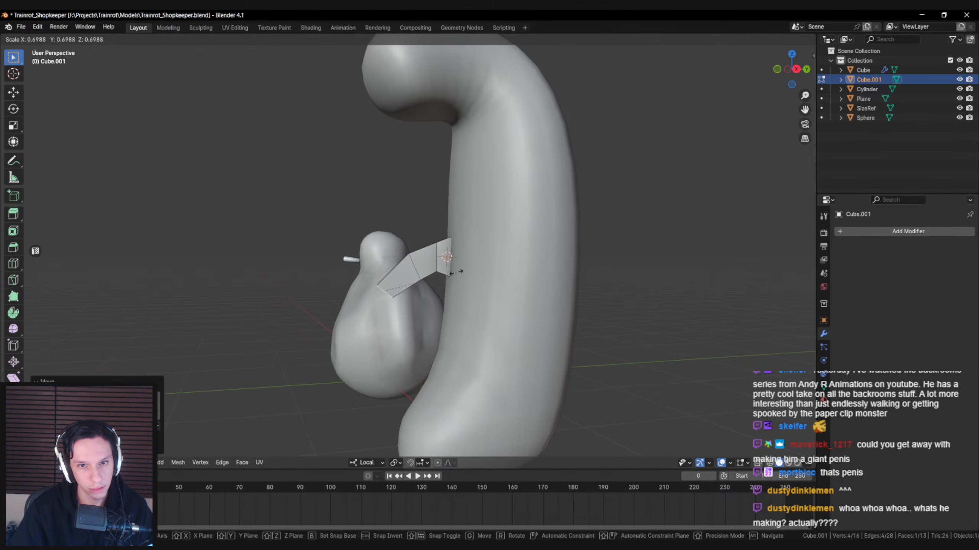
left_click(431, 271)
- Add a Subdivision modifier to the limb in Object Mode
middle_click_drag(431, 271, 445, 335)
key("Tab")
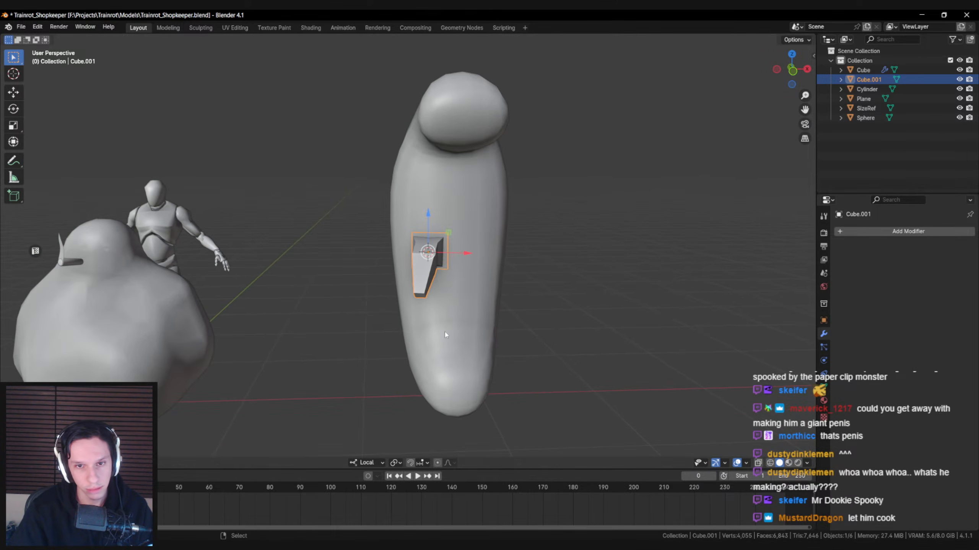
left_click(920, 233)
type("sub")
key("Return")
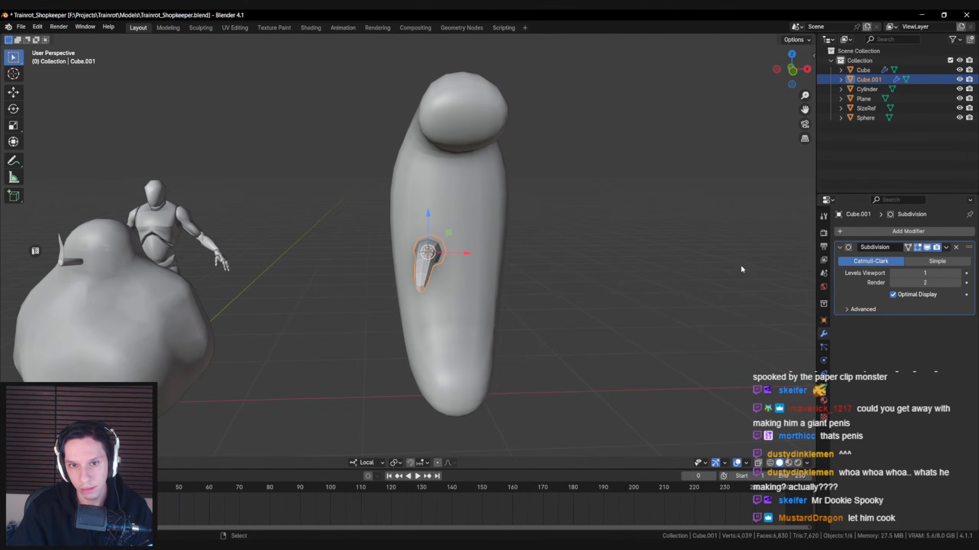
- Select the limb's tip vertices in Edit Mode and scale them down to a sharper point
left_click(574, 311)
middle_click_drag(632, 304, 463, 309)
left_click(412, 272)
scroll(498, 275, "up", 3)
key("Tab")
left_click(476, 286)
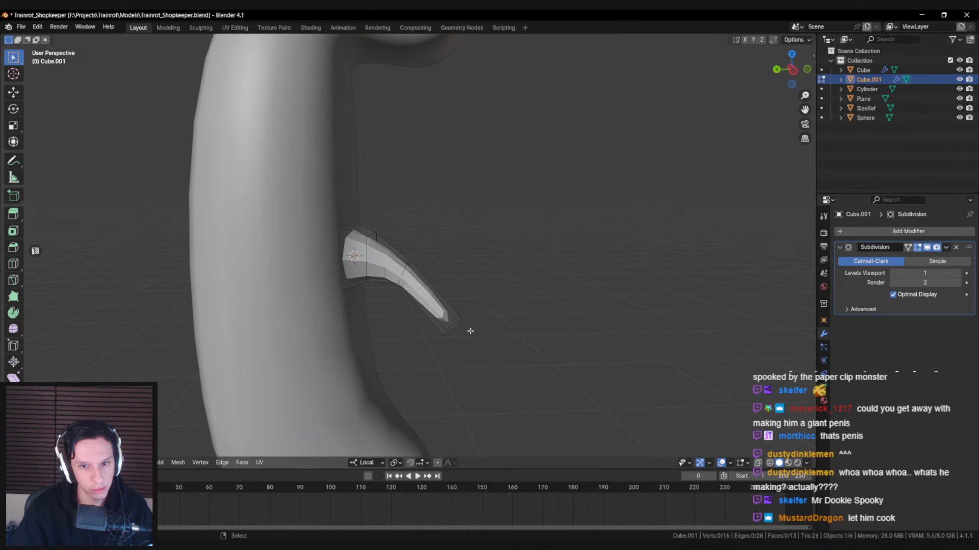
key("shift+z")
key("shift+z")
key("s")
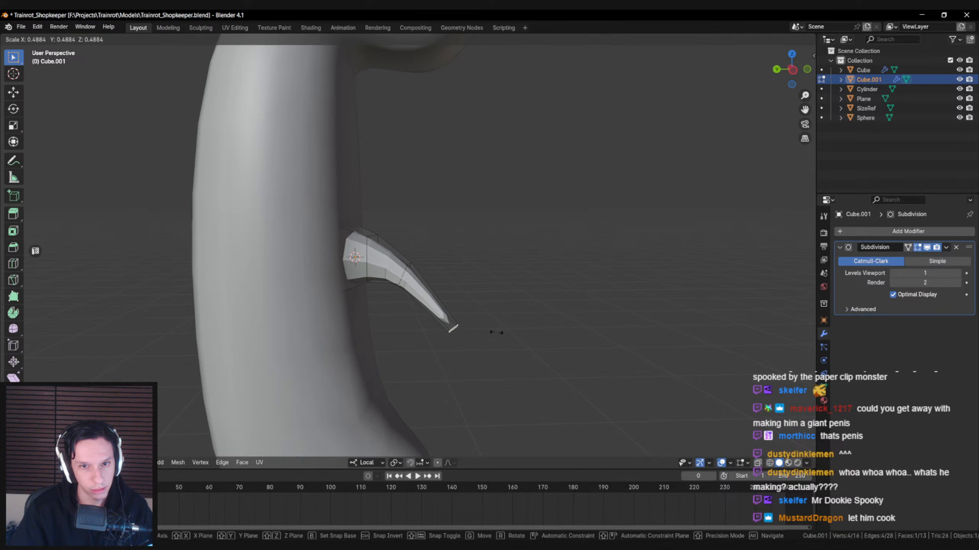
left_click(448, 328)
- Rotate the limb's tip about X and reposition it to curve the claw, then return to Object Mode with nothing selected
key("r")
key("x")
key("x")
left_click(528, 334)
key("g")
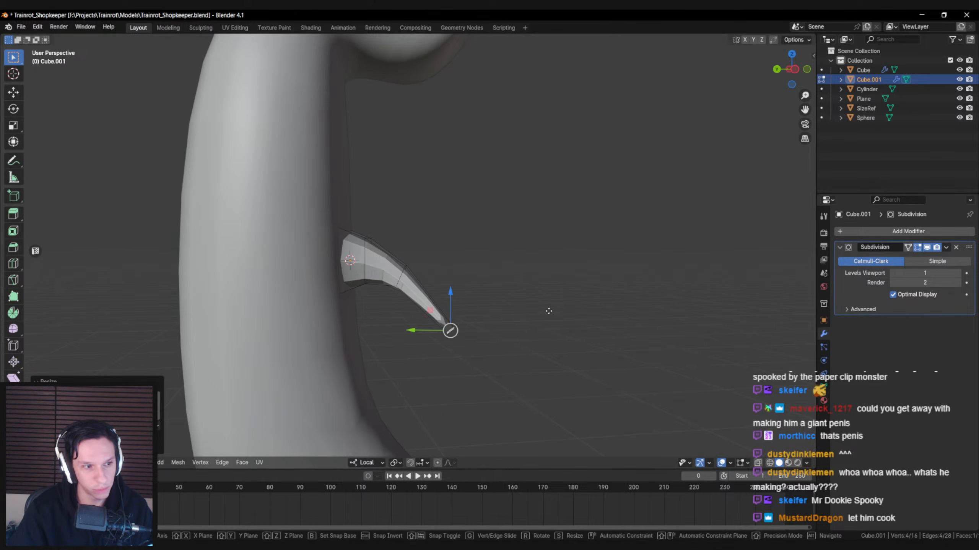
left_click(531, 335)
key("r")
key("x")
key("x")
middle_click_drag(531, 334, 434, 349)
left_click(529, 354)
key("Tab")
key("alt+a")
scroll(432, 346, "down", 6)
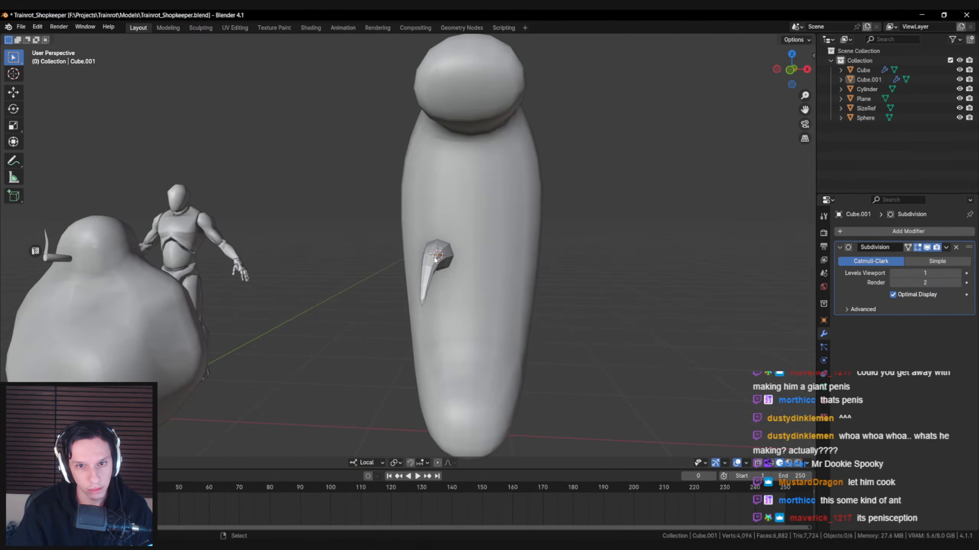
- Select the claw limb and shade it smooth
left_click(416, 266)
right_click(433, 255)
left_click(434, 255)
- Move the claw limb within its local XY plane to sit against the side of the body's front
mouse_move(433, 255)
middle_mouse_down()
mouse_move(439, 282)
mouse_move(417, 292)
mouse_move(445, 264)
middle_mouse_up()
scroll(417, 292, "up", 3)
left_click(441, 272)
scroll(439, 279, "up", 3)
key("g")
key("shift+z")
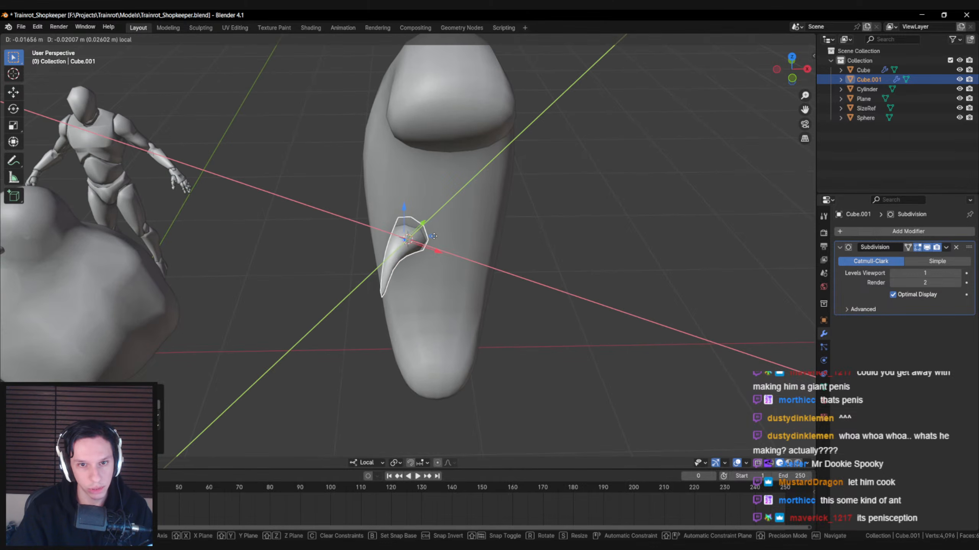
left_click(428, 237)
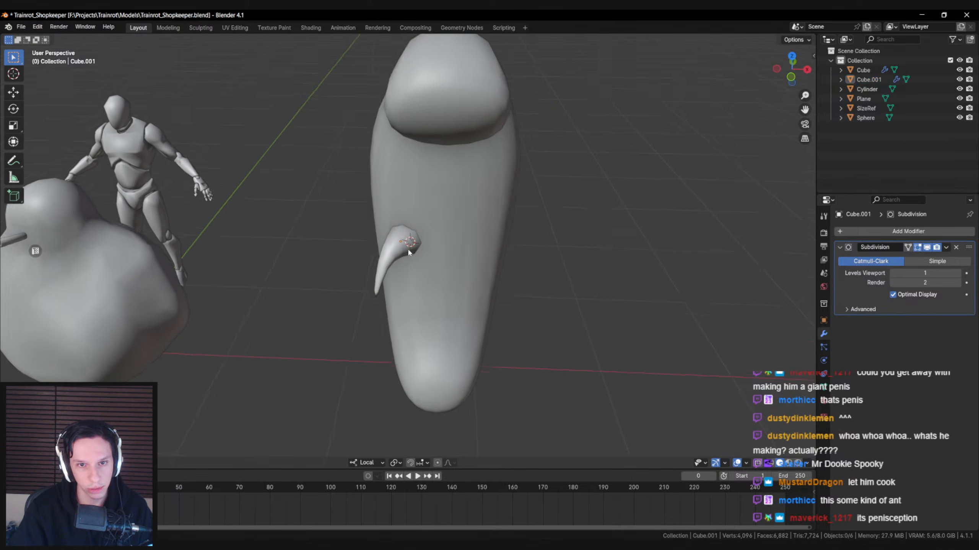
- Scale down the edge loop between the limb's flared base and its bend
middle_click_drag(407, 248, 412, 250)
scroll(412, 251, "up", 4)
key("Tab")
key("s")
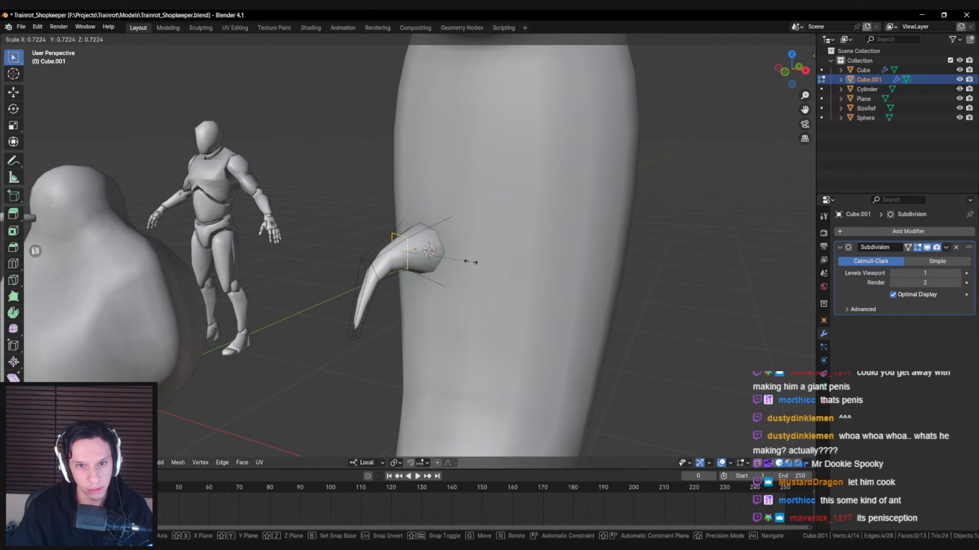
left_click(469, 260)
scroll(424, 255, "down", 6)
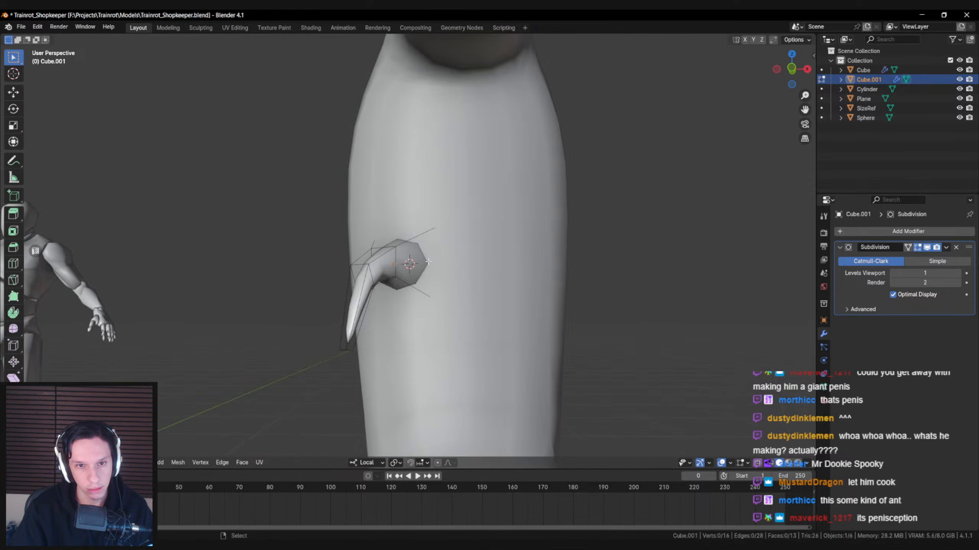
- Select the edge loop at the limb's bend and move it outward without shifting it along local X
middle_click_drag(424, 255, 401, 270)
key("Tab")
left_click(400, 256)
scroll(402, 270, "up", 3)
key("Tab")
left_click(401, 270, "alt")
key("g")
key("shift+x")
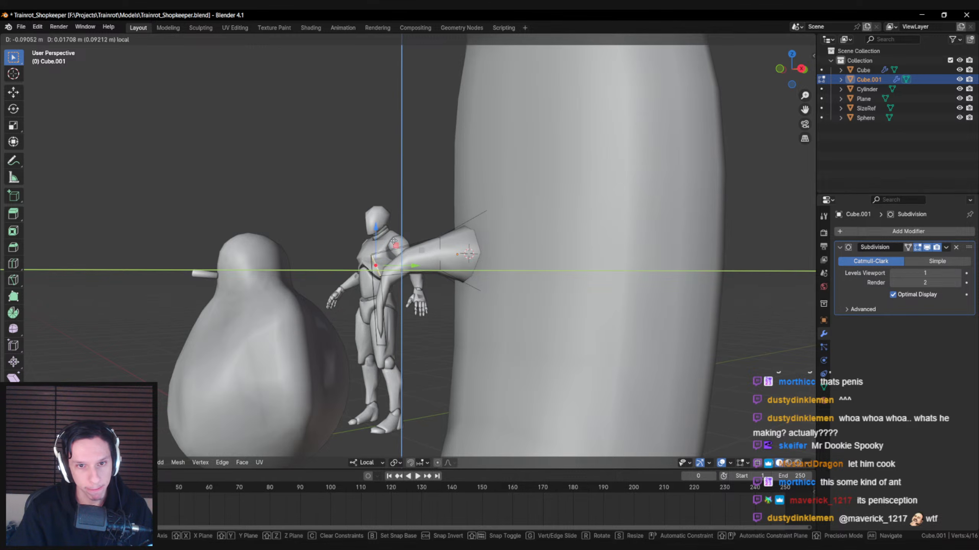
left_click(399, 243)
- Duplicate the claw limb twice, placing the copies one below the other down the body
scroll(393, 295, "down", 6)
middle_click_drag(400, 291, 450, 293)
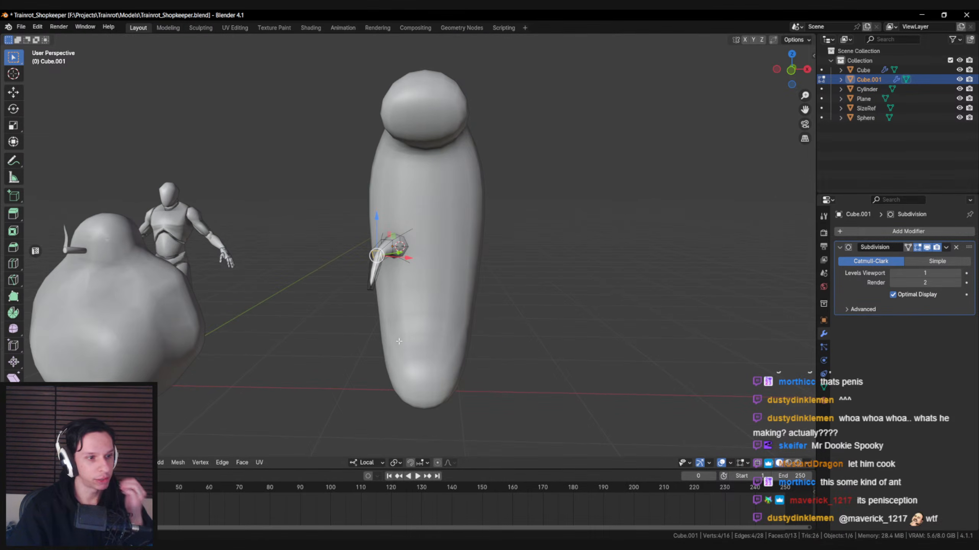
middle_click_drag(397, 339, 408, 245)
scroll(401, 339, "up", 3)
key("Tab")
key("shift+d")
right_click(438, 241)
key("g")
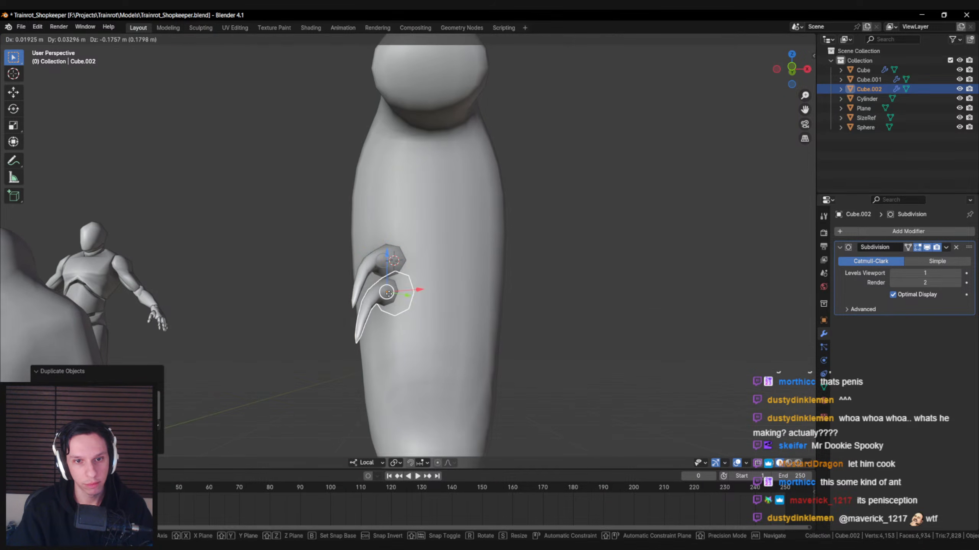
left_click(395, 306)
key("shift+d")
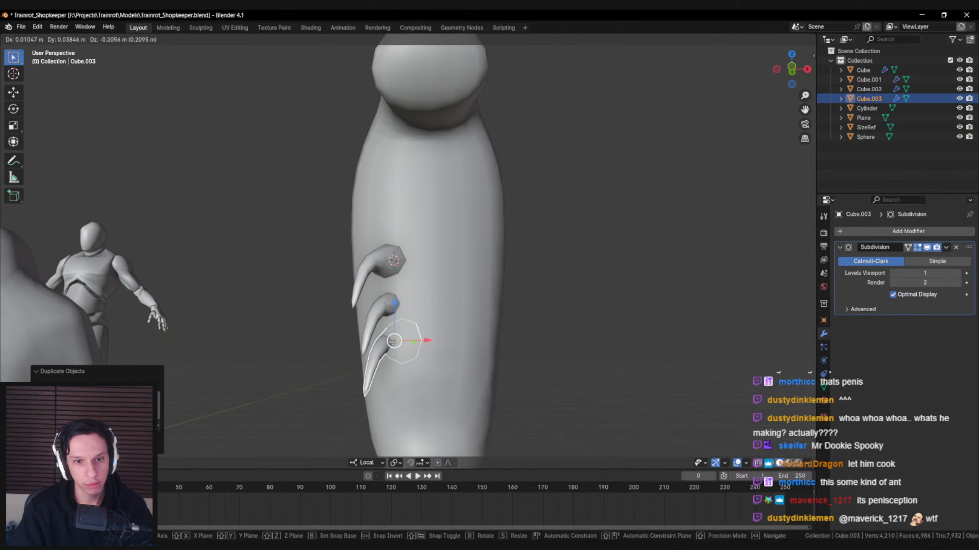
left_click(394, 343)
- Move the two lower limbs together toward the body's front, and shift the lowest one further to follow the body's curve
middle_click_drag(395, 343, 432, 298)
left_click(406, 291, "shift")
key("g")
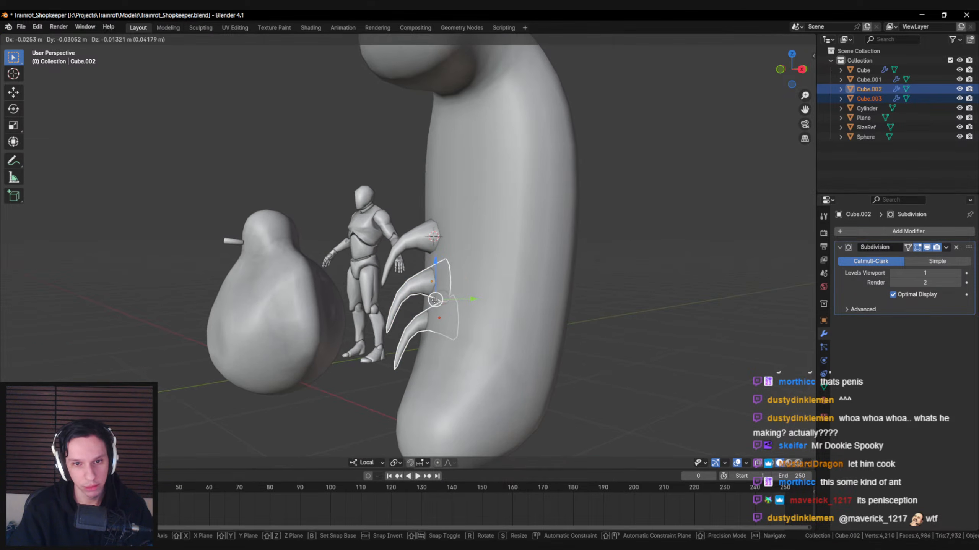
left_click(434, 300)
left_click(435, 316)
key("g")
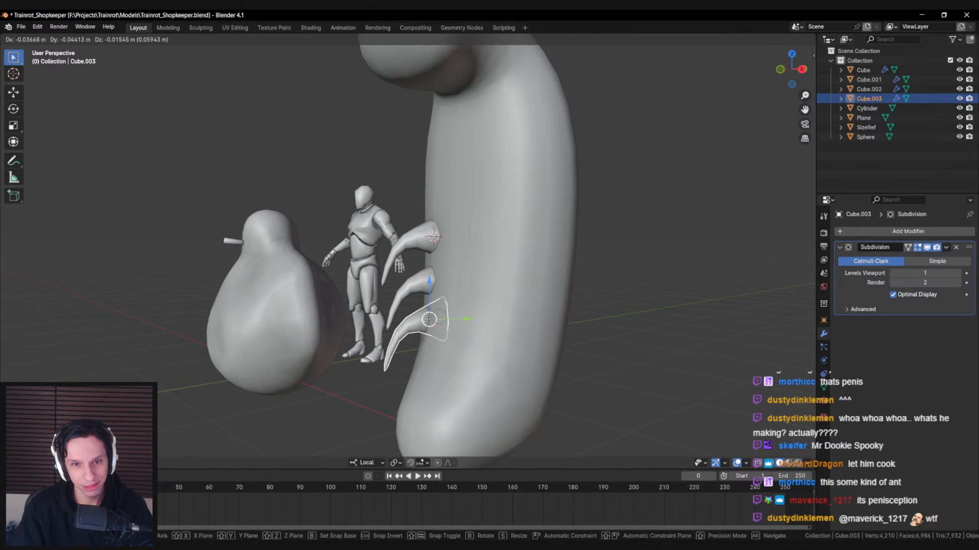
left_click(428, 319)
- Scale down the middle and lowest limbs, and nudge the lowest one against the body
left_click(422, 288)
key("s")
left_click(473, 311)
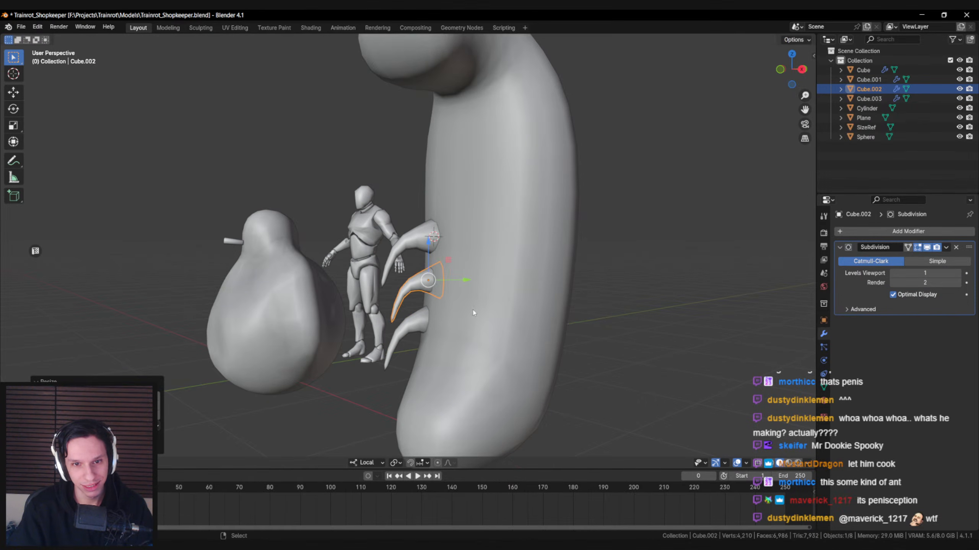
left_click(413, 327)
key("s")
left_click(474, 331)
left_click_drag(430, 320, 427, 320)
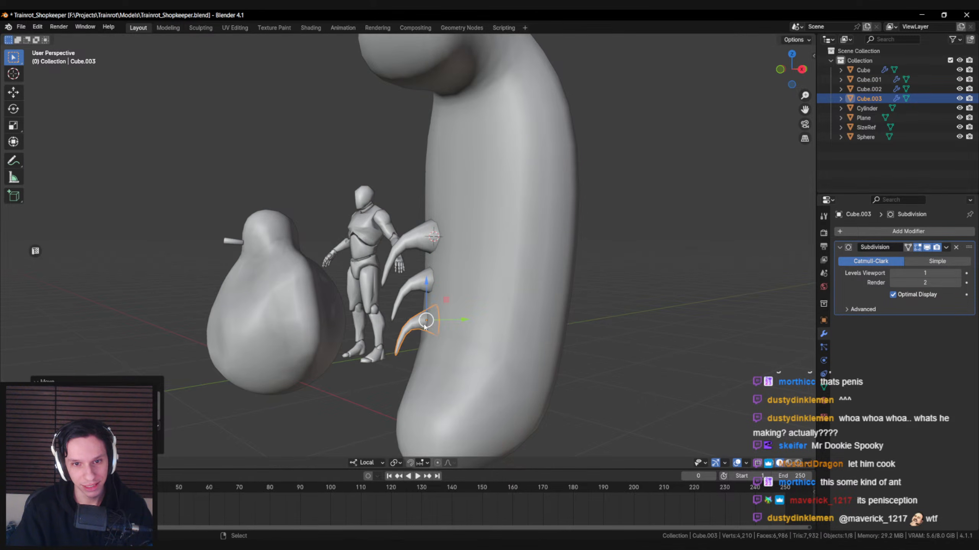
- Rotate the middle limb to splay it outward and reposition it against the body
middle_click_drag(429, 320, 504, 325)
left_click(504, 325)
left_click(367, 283)
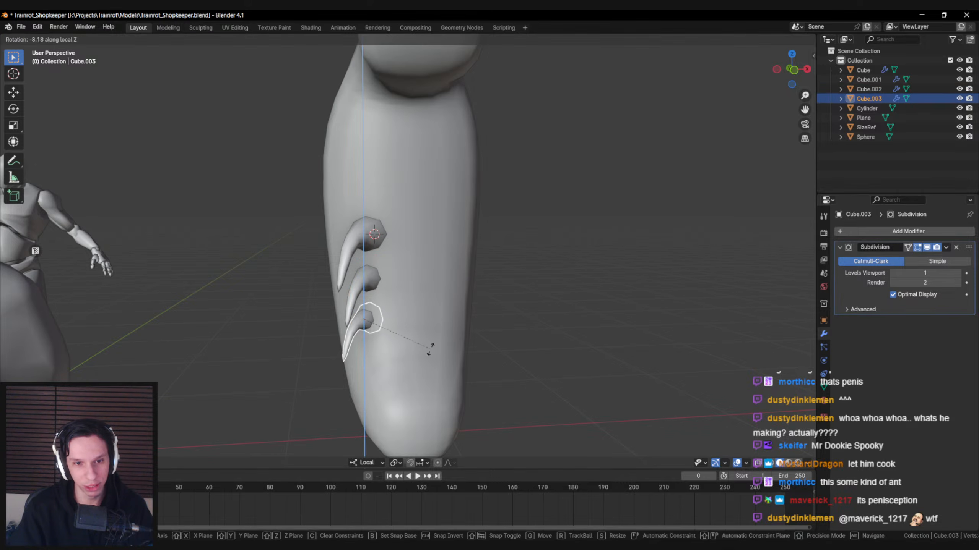
key("r")
left_click(424, 323)
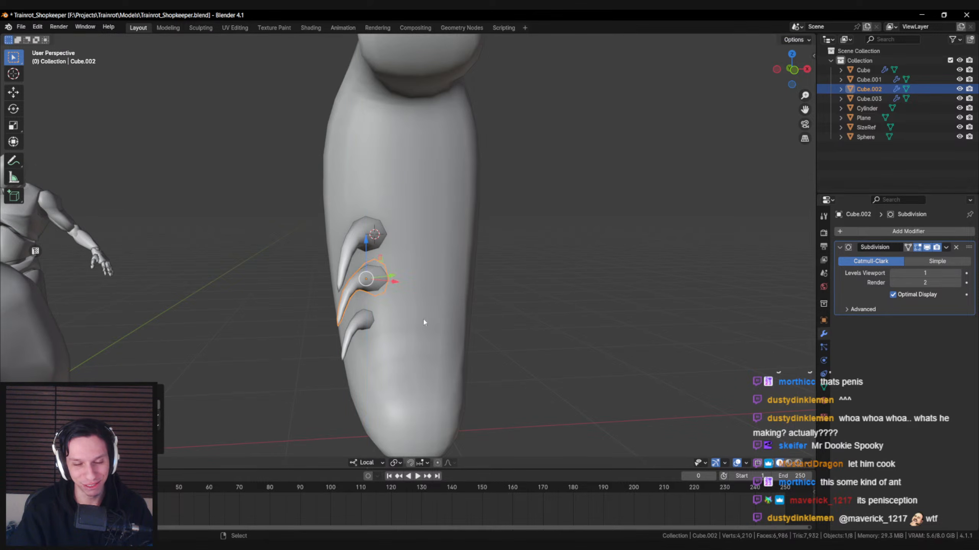
key("g")
left_click(393, 294)
- Duplicate all three limbs and move the copies along global X to the body's opposite side
middle_click_drag(393, 294, 374, 274)
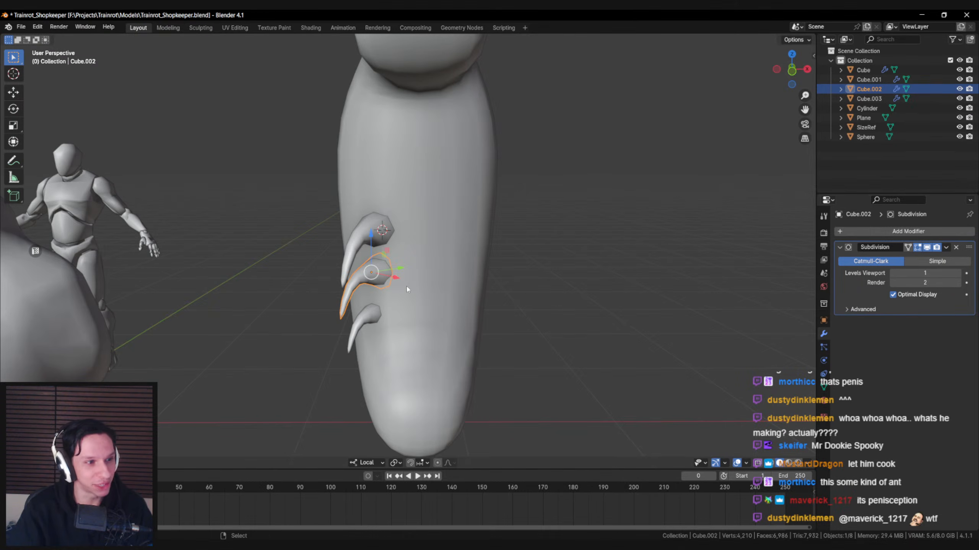
left_click(372, 316, "shift")
left_click(380, 237, "shift")
key("shift+d")
right_click(438, 287)
middle_click_drag(438, 287, 432, 314)
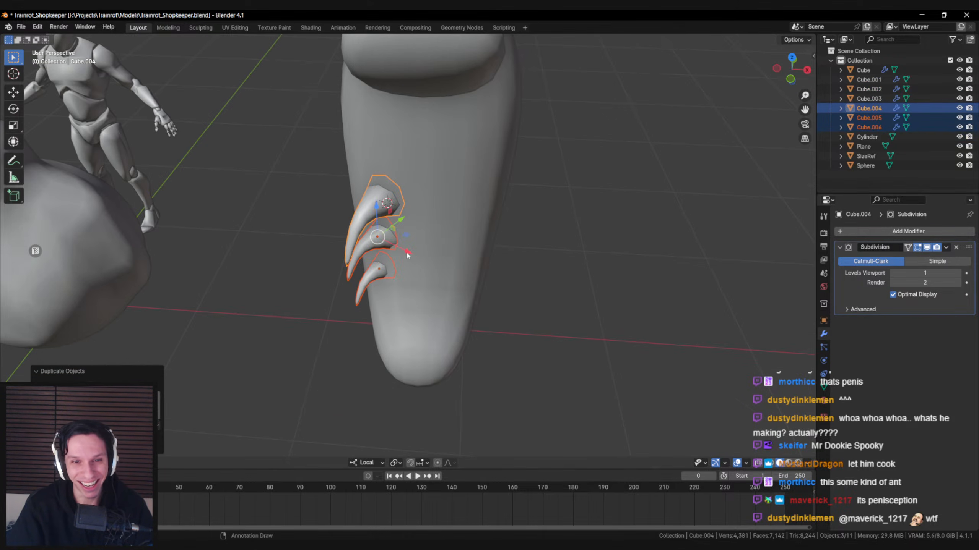
left_click(366, 462)
key("g")
key("x")
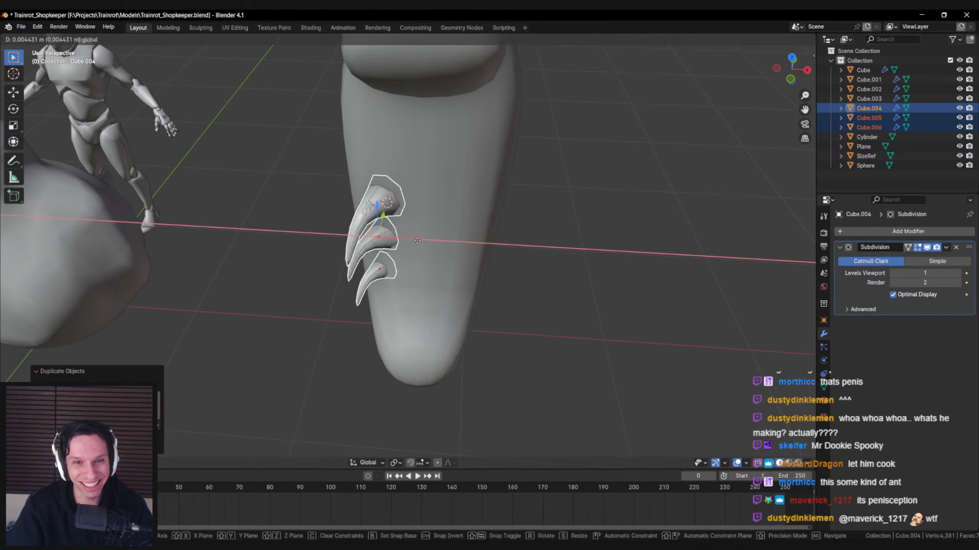
left_click(551, 261)
- Rotate the three copied limbs about Z to face outward and adjust their position along X
key("r")
key("z")
left_click(544, 130)
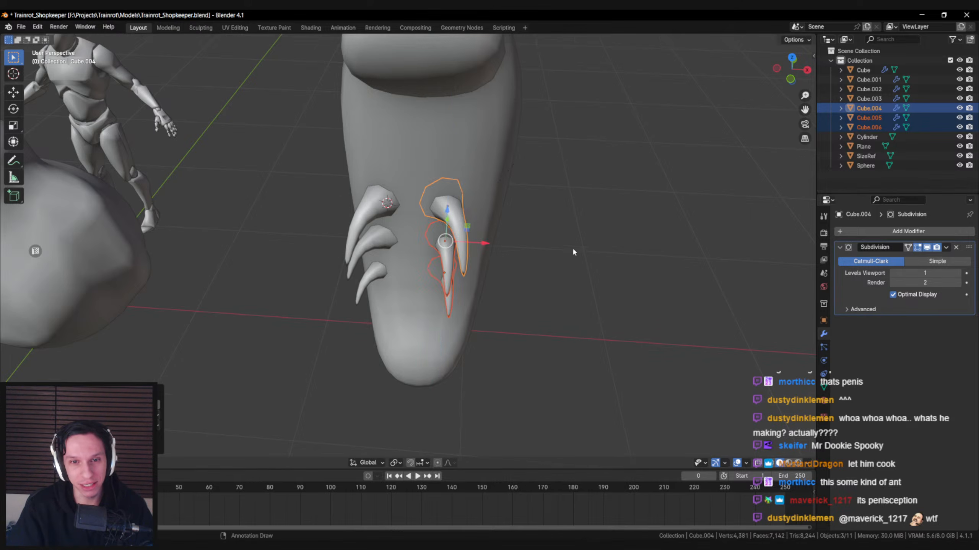
middle_click_drag(572, 247, 495, 201)
key("g")
key("x")
left_click(490, 224)
- Rotate the middle copied limb about Z to splay it outward
left_click(460, 276)
key("r")
key("z")
left_click(547, 234)
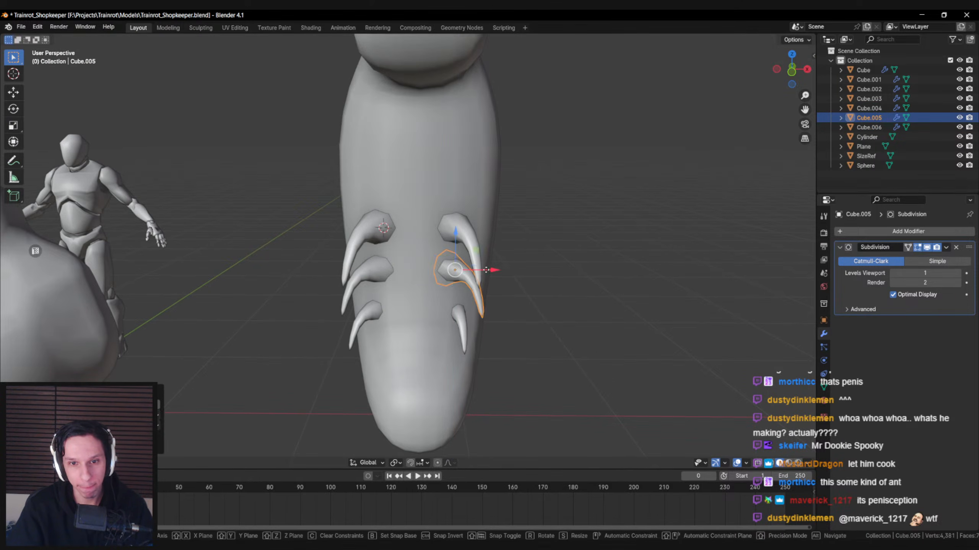
- Move the middle copied limb along global X into position on the body's side
key("g")
key("x")
left_click(467, 234)
- Rotate the lowest copied limb about Z to splay it outward and shift it along X
left_click(462, 323)
key("r")
key("z")
left_click(515, 303)
key("g")
key("x")
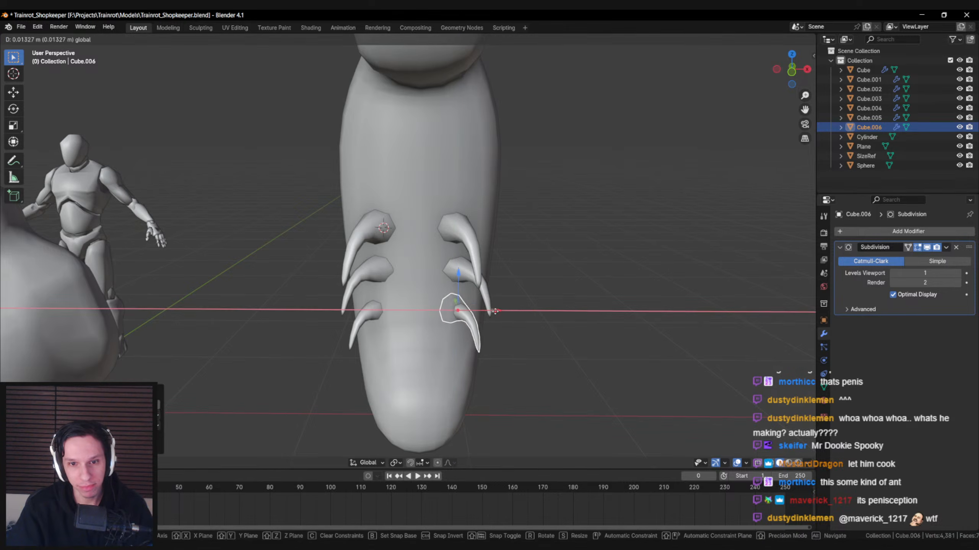
left_click(498, 310)
- Edit the body mesh and raise the edge loop at the neck's bend along Z
scroll(485, 271, "down", 8)
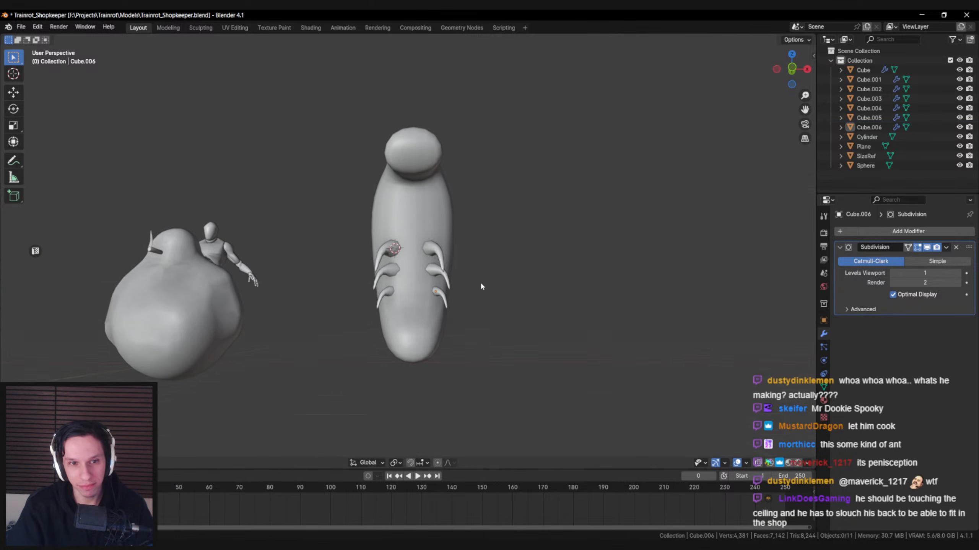
scroll(478, 299, "up", 3)
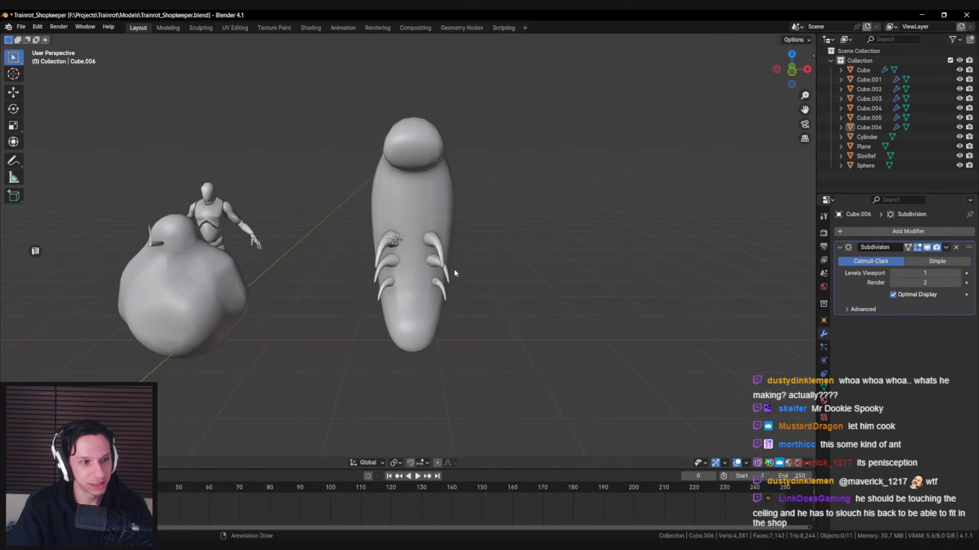
middle_click_drag(452, 269, 451, 293)
key("Tab")
middle_click_drag(387, 230, 388, 247)
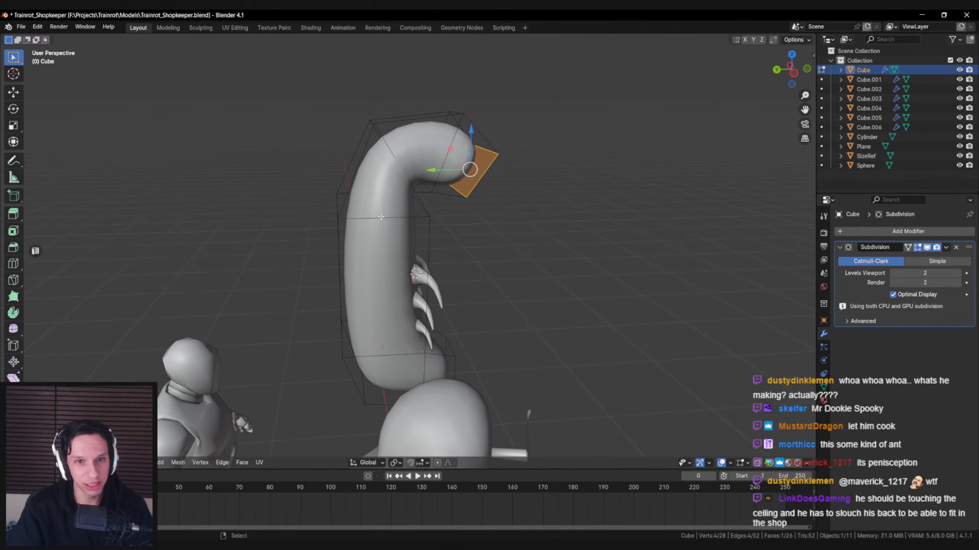
key("a")
key("a")
right_click(414, 188, "alt")
mouse_move(432, 191)
middle_mouse_down()
mouse_move(427, 173)
mouse_move(427, 183)
middle_mouse_up()
key("g")
key("z")
left_click(393, 202)
- Move the upper back's edge loop up and backward in the YZ plane
key("a")
right_click(383, 211, "alt")
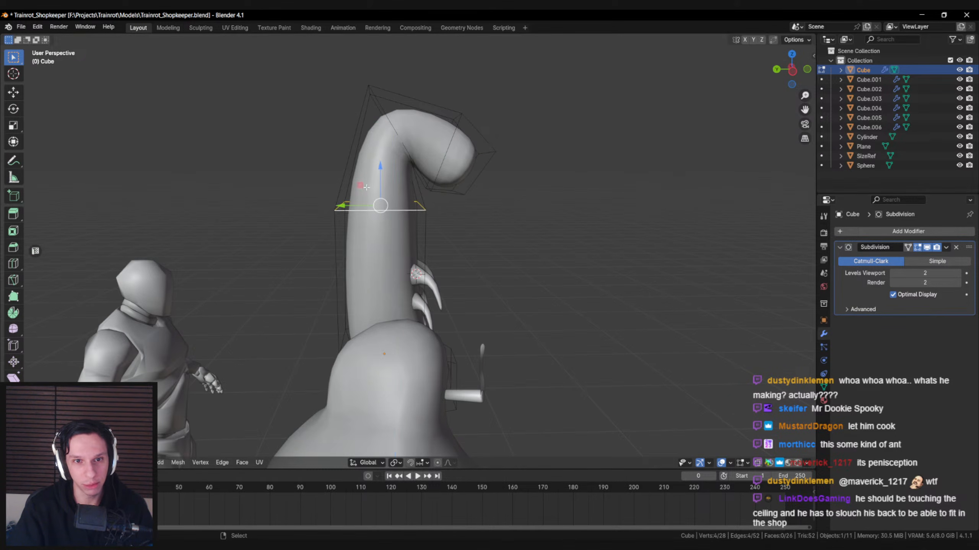
key("g")
key("shift+x")
left_click(405, 165)
key("a")
- Move the edge loops at the bend and head upward in the YZ plane to round the arch
middle_click_drag(454, 151, 448, 151)
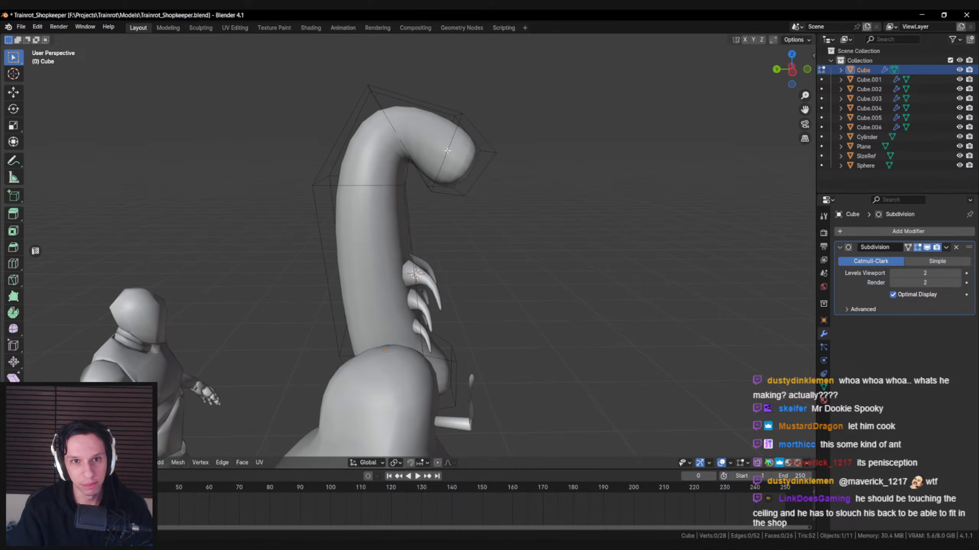
left_click(392, 130, "alt")
key("g")
key("shift+x")
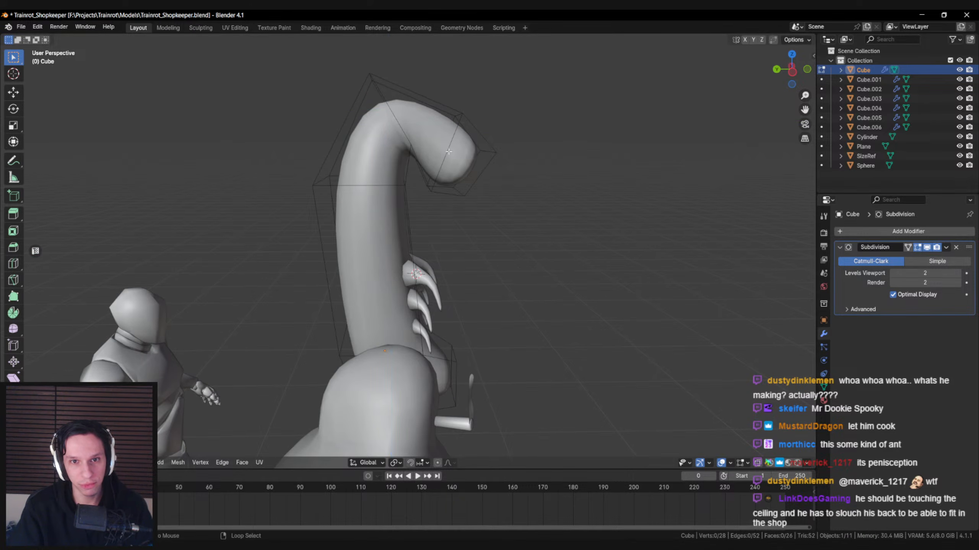
left_click(431, 104)
key("alt+a")
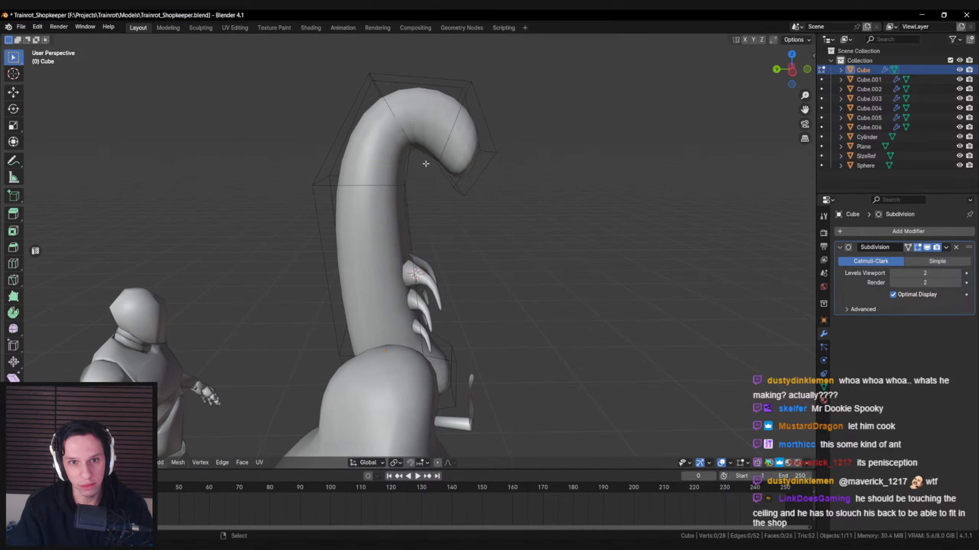
- Shift the body's upper back edge loop further up and backward in the YZ plane
scroll(427, 170, "down", 4)
key("Tab")
mouse_move(439, 222)
middle_mouse_down()
mouse_move(432, 216)
mouse_move(444, 217)
middle_mouse_up()
left_click(393, 215)
scroll(391, 213, "up", 4)
key("Tab")
key("a")
key("alt+a")
left_click(351, 191, "alt")
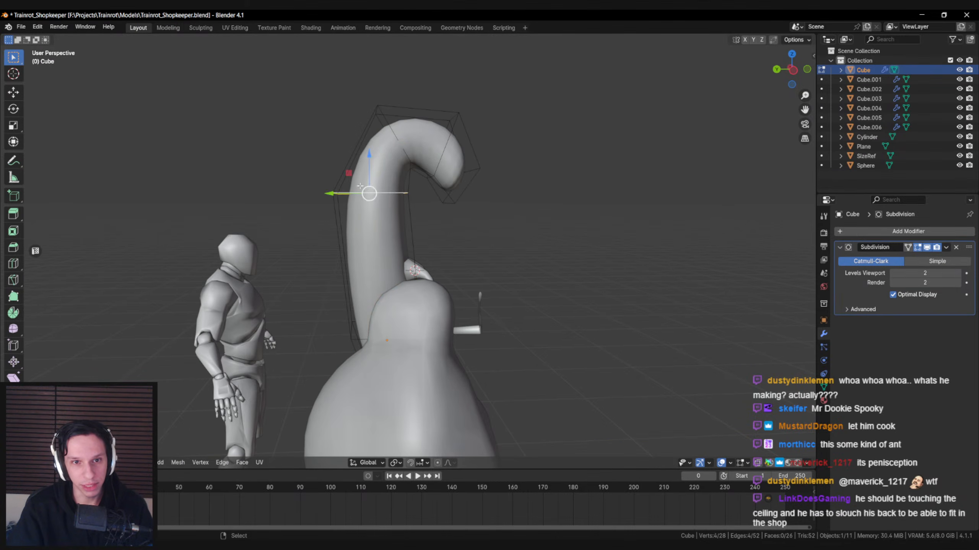
key("g")
key("shift+x")
left_click(338, 168)
- Rotate the upper back edge loop about X to follow the bend and nudge its position
key("r")
key("z")
key("x")
left_click(459, 286)
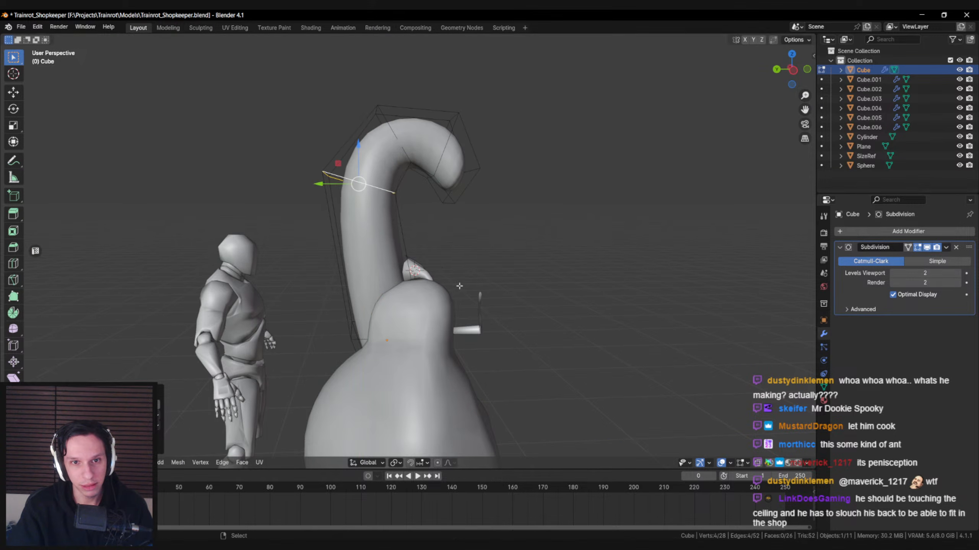
left_click_drag(338, 167, 351, 164)
key("alt+a")
- Scale the head's end face along X to adjust the head's width, and leave Edit Mode
middle_click_drag(442, 220, 336, 214)
scroll(438, 222, "down", 4)
key("Tab")
key("Tab")
left_click(455, 202, "alt")
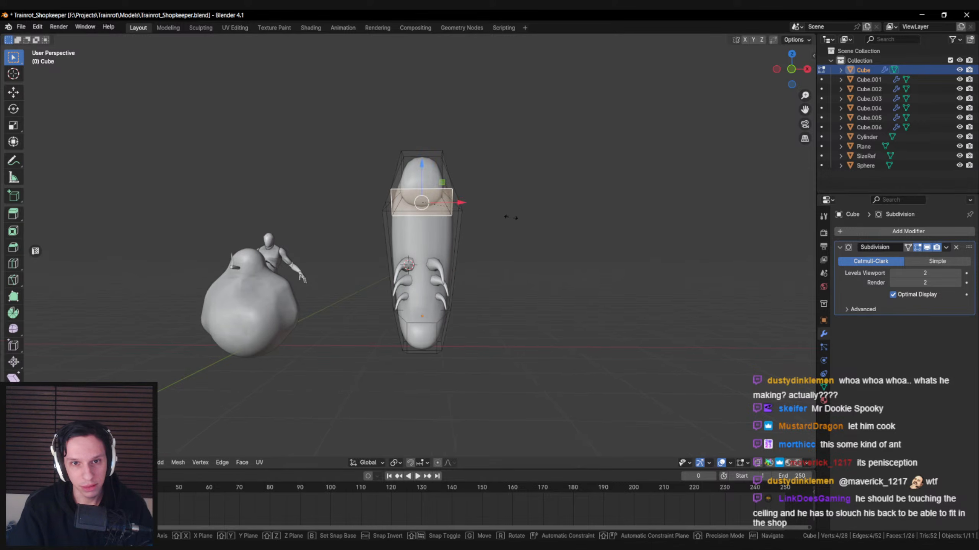
key("s")
key("x")
right_click(468, 209)
key("s")
key("x")
left_click(461, 212)
key("Tab")
- Select all six claw-like limbs and raise them slightly along Z on the body
middle_click_drag(459, 224, 437, 249)
left_click(393, 291)
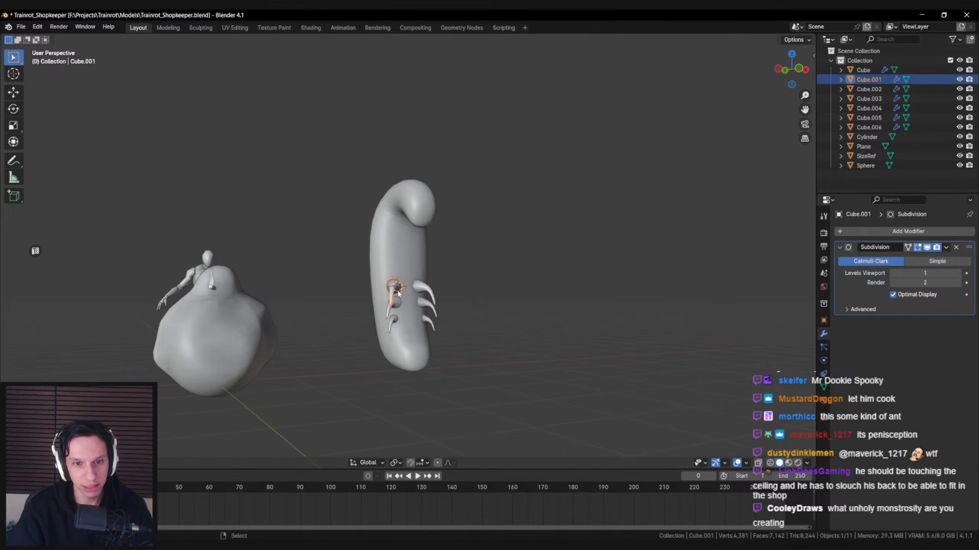
left_click(427, 303, "shift")
left_click(428, 309, "shift")
left_click(395, 303, "shift")
left_click(394, 318, "shift")
left_click(429, 324, "shift")
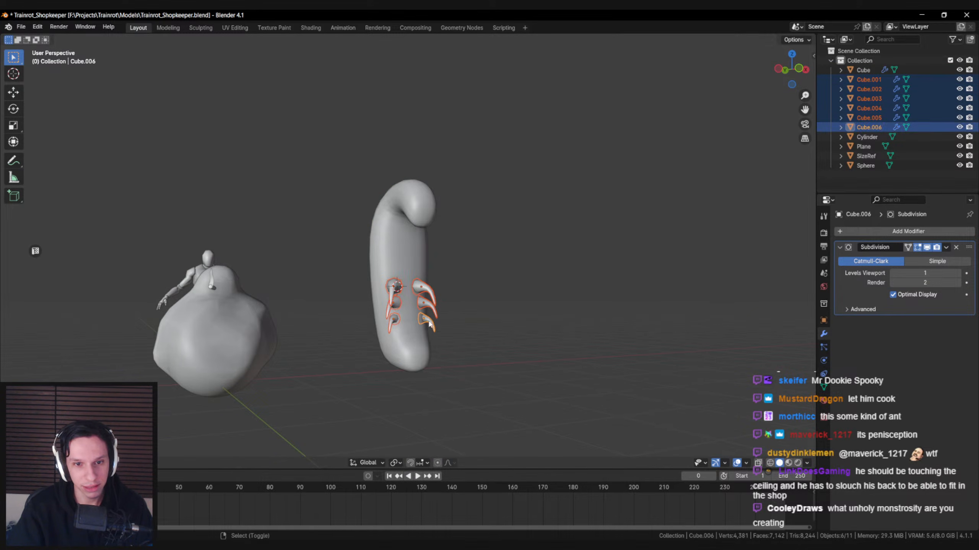
left_click_drag(410, 279, 410, 274)
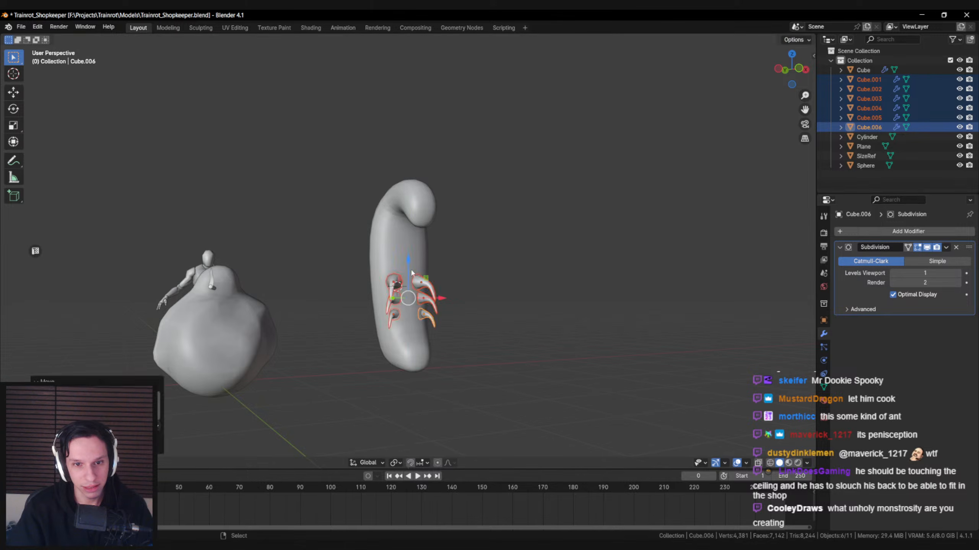
left_click(451, 287)
middle_click_drag(449, 288, 415, 296)
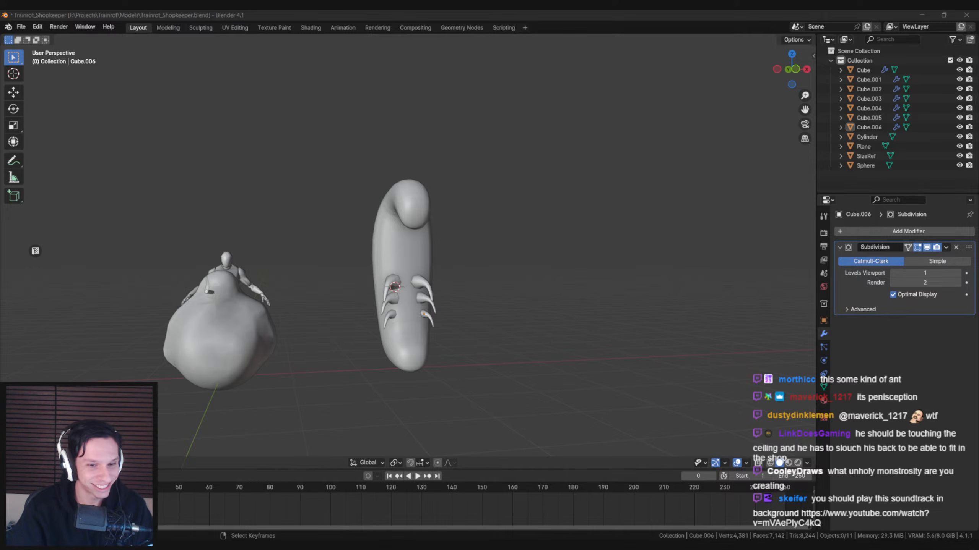
key("alt+Tab")
left_click_drag(303, 82, 0, 102)
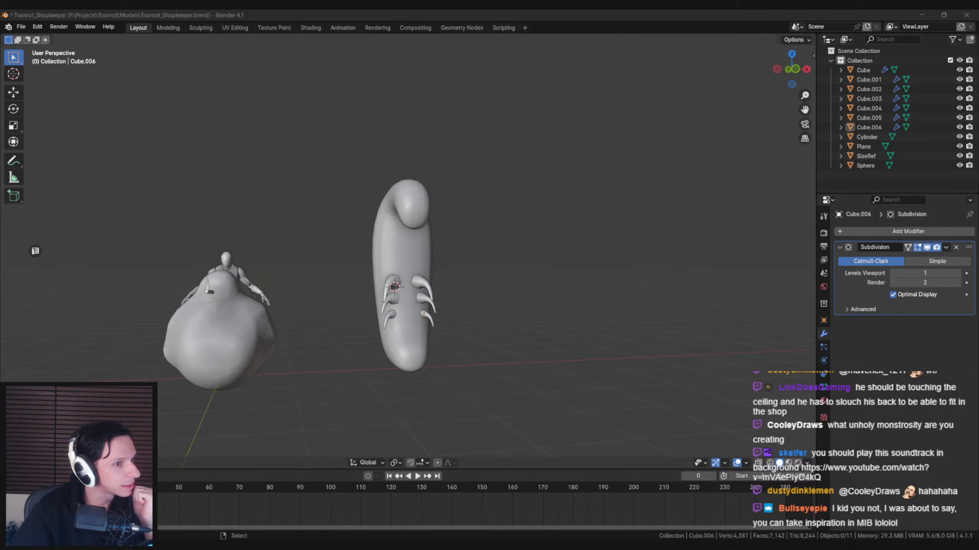
middle_click_drag(287, 329, 290, 323)
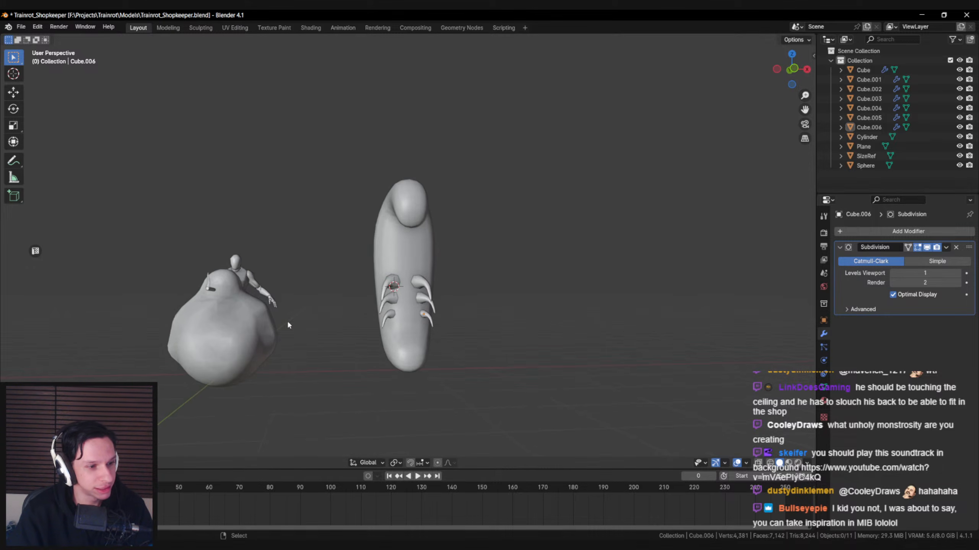
scroll(288, 326, "up", 1)
scroll(307, 332, "up", 1)
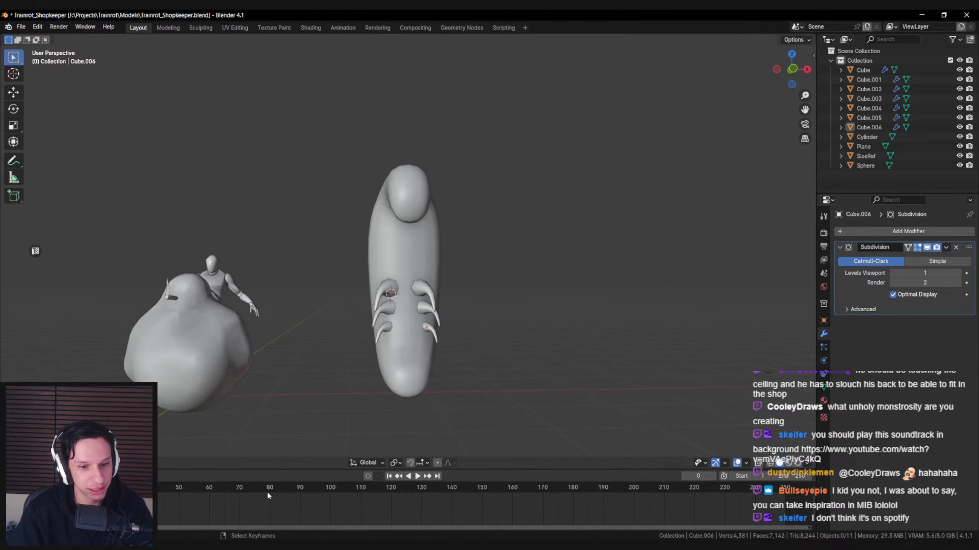
middle_click_drag(278, 368, 274, 374)
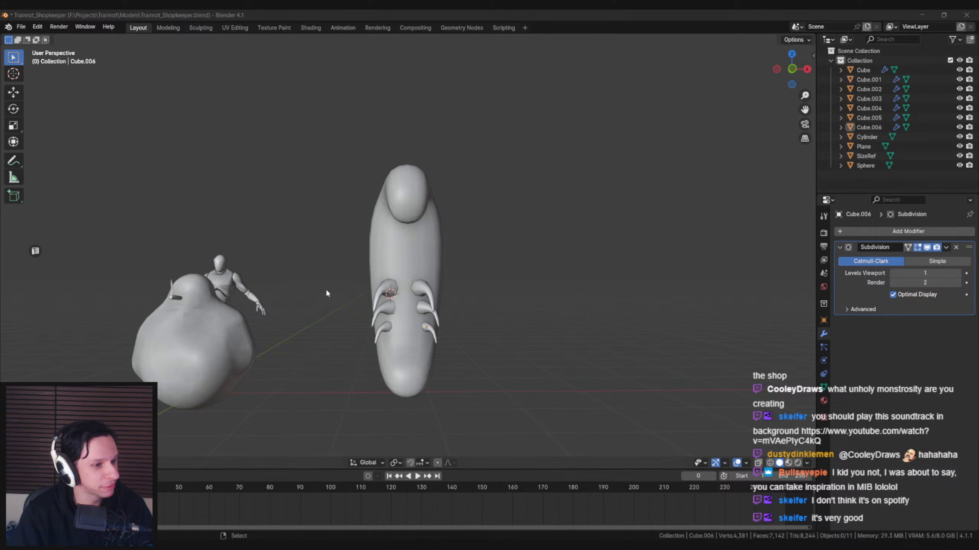
middle_click_drag(325, 284, 346, 267, "shift")
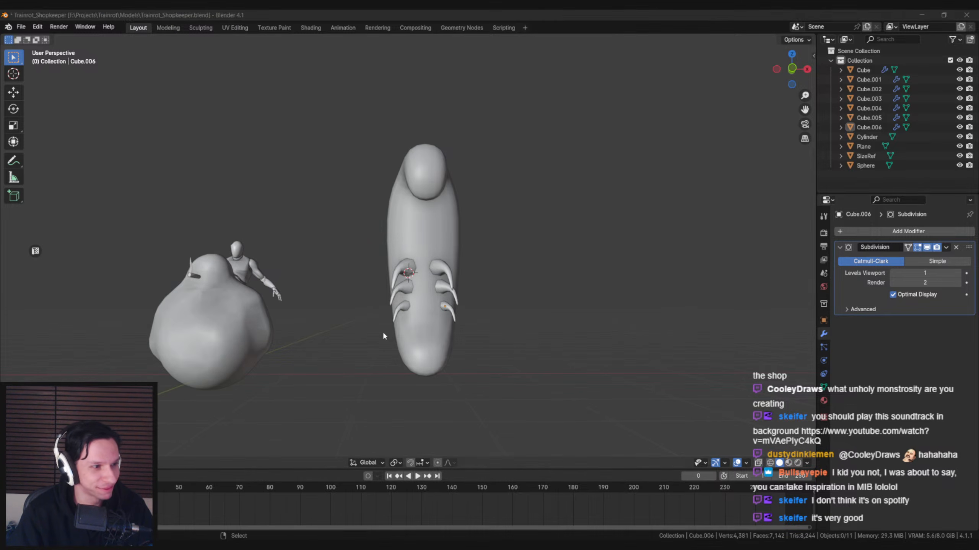
scroll(382, 334, "up", 4)
scroll(365, 310, "down", 5)
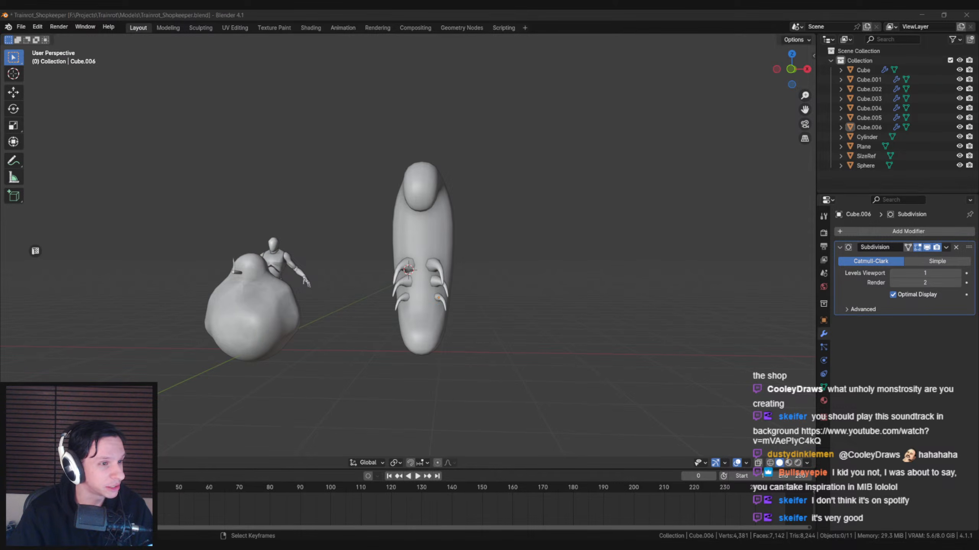
scroll(485, 231, "up", 4)
scroll(477, 223, "down", 2)
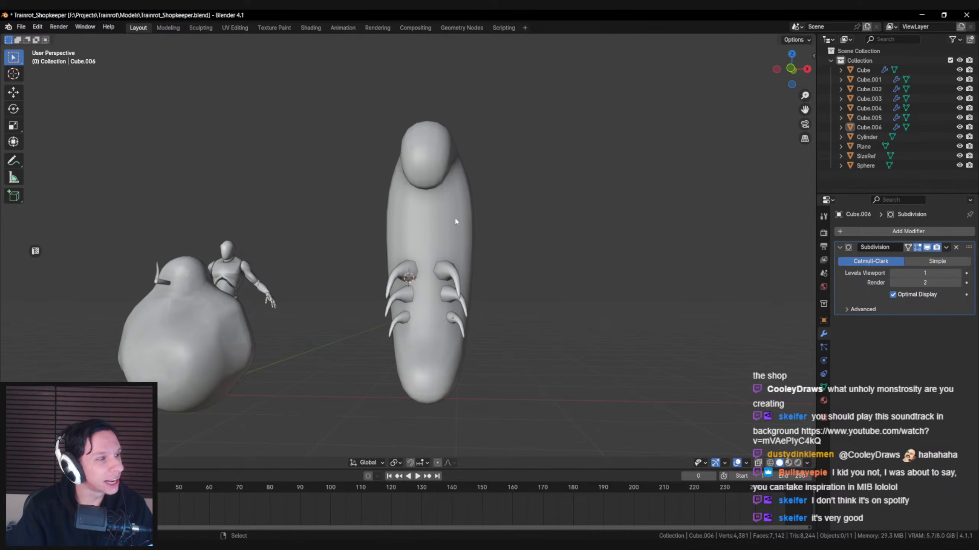
- Place the 3D cursor on the head, and duplicate one uppermost limb, raising the copy along Z to head height
scroll(457, 218, "up", 3)
right_click(414, 142, "shift")
middle_click_drag(414, 142, 414, 177)
left_click(395, 310)
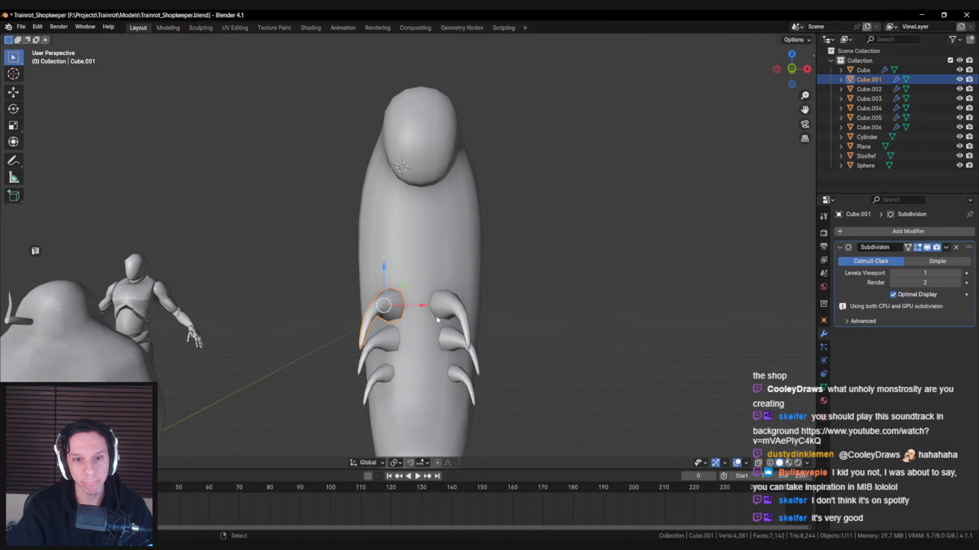
key("shift+d")
right_click(424, 309)
middle_click_drag(423, 309, 387, 308)
left_click_drag(380, 306, 378, 172)
- Delete the two intermediate edge loops of the copied limb's mesh to leave a straight spike
key("Tab")
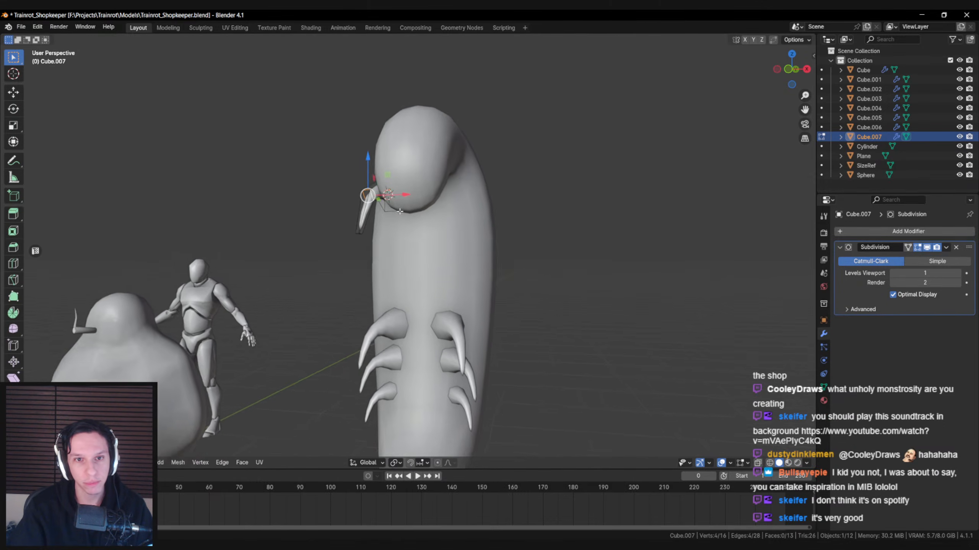
middle_click_drag(378, 173, 486, 266)
scroll(447, 230, "up", 2)
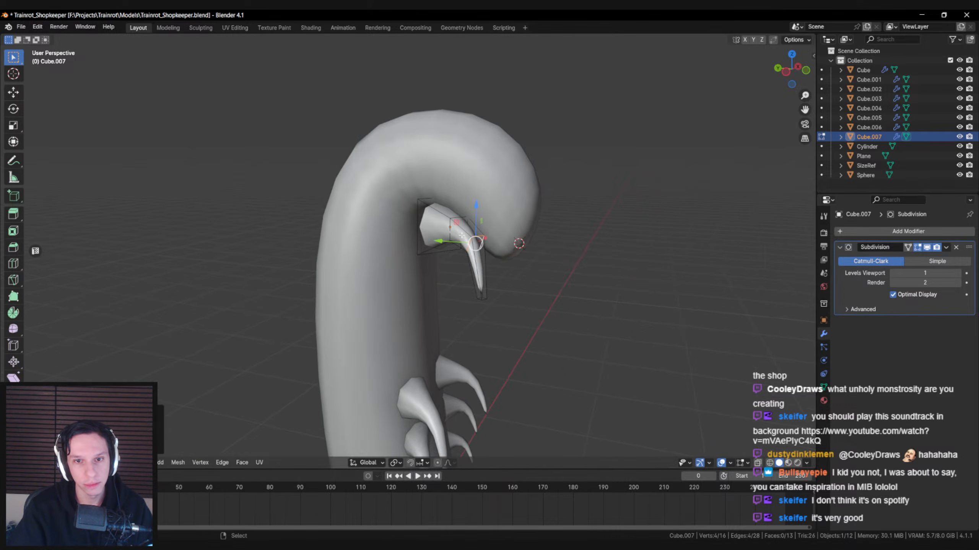
key("x")
left_click(477, 374)
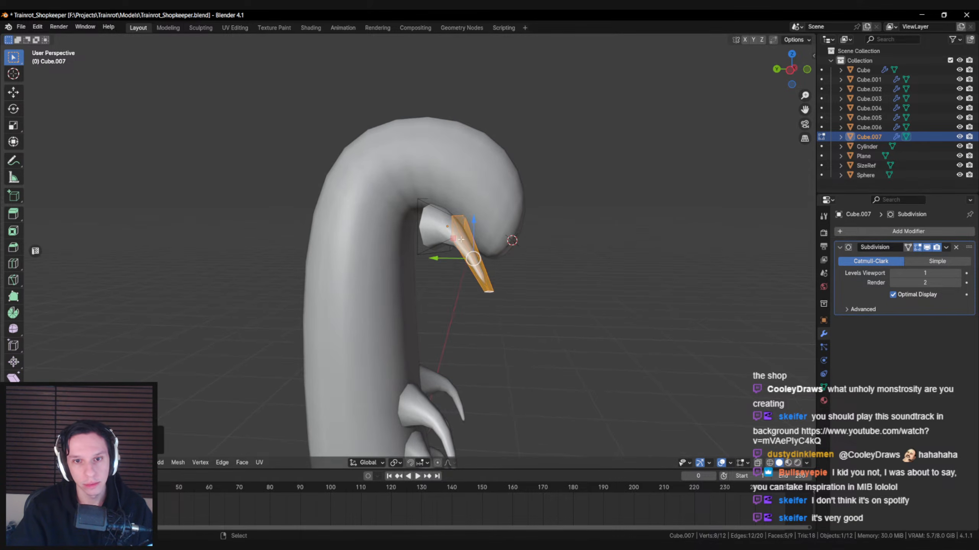
left_click(451, 233, "alt+shift")
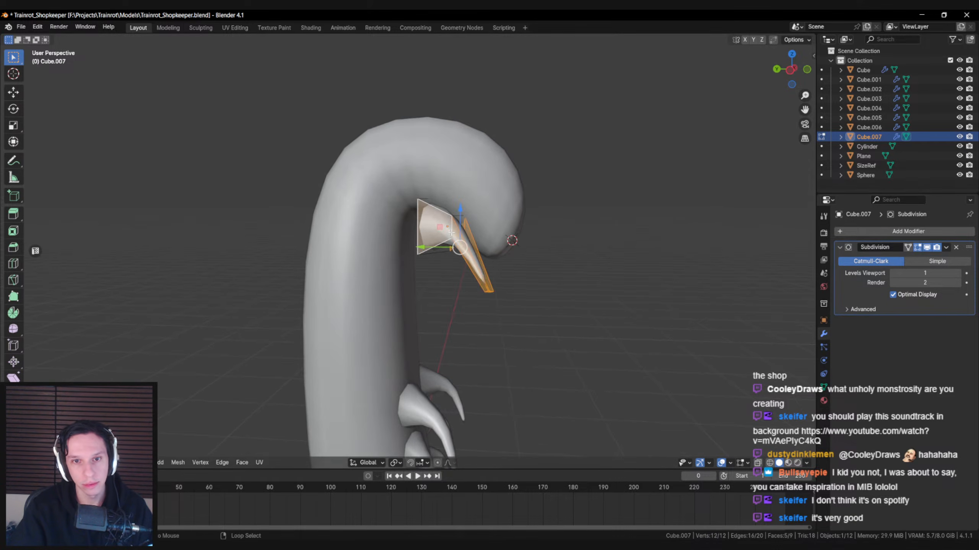
key("x")
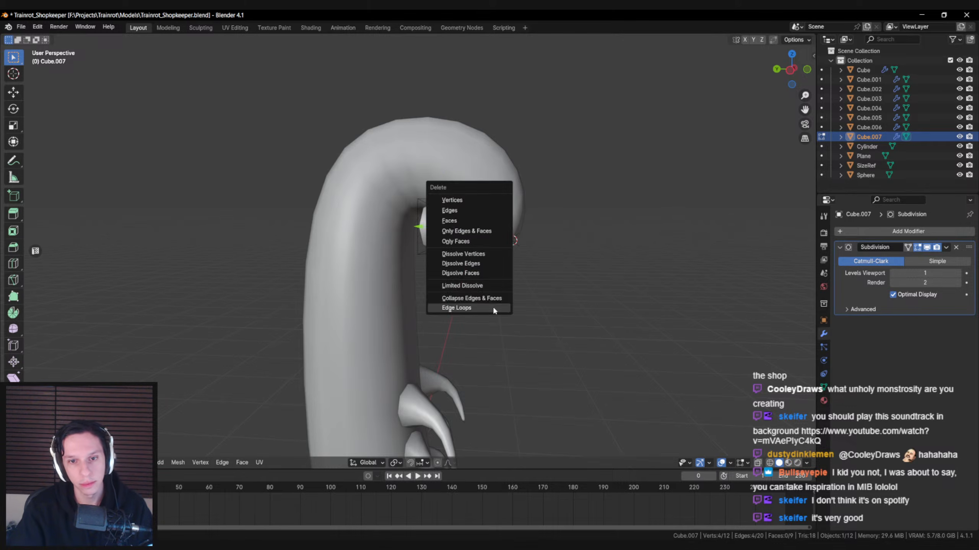
left_click(492, 306)
middle_click_drag(477, 281, 479, 279)
key("alt+a")
- Rotate the whole spike mesh about Z so it points outward from the head
middle_click_drag(416, 224, 495, 284)
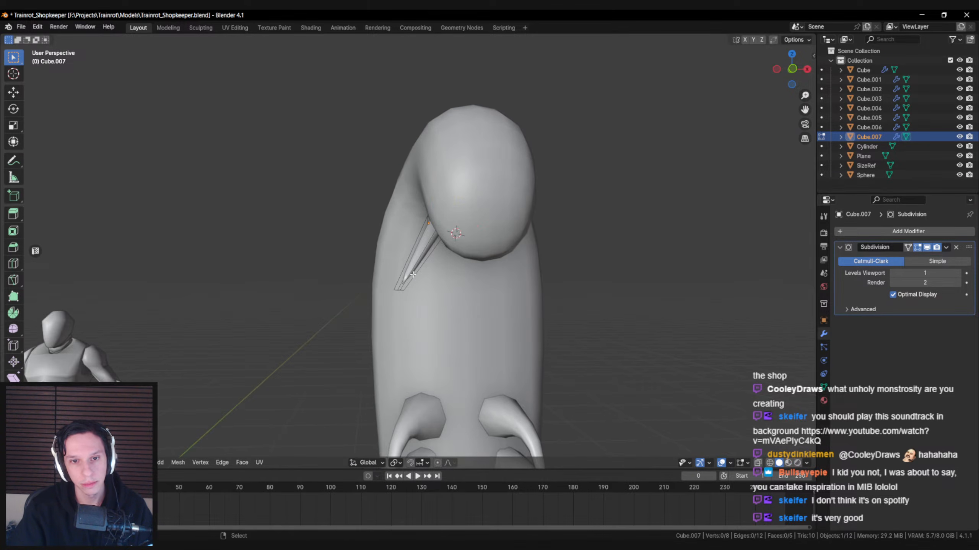
key("a")
key("r")
key("z")
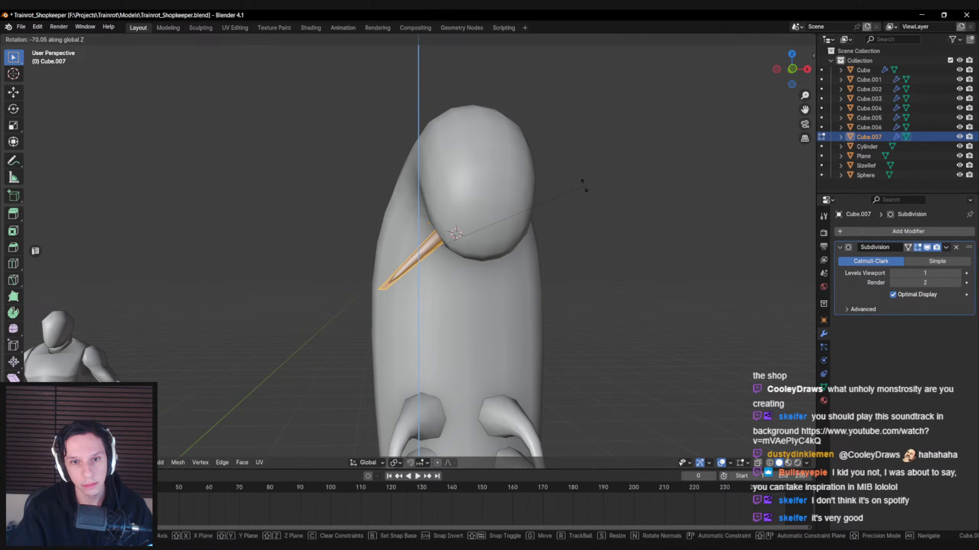
left_click(584, 185)
middle_click_drag(584, 185, 427, 273)
- Move the spike against the head's lower side and rescale it
key("g")
left_click(630, 279)
key("s")
left_click(638, 328)
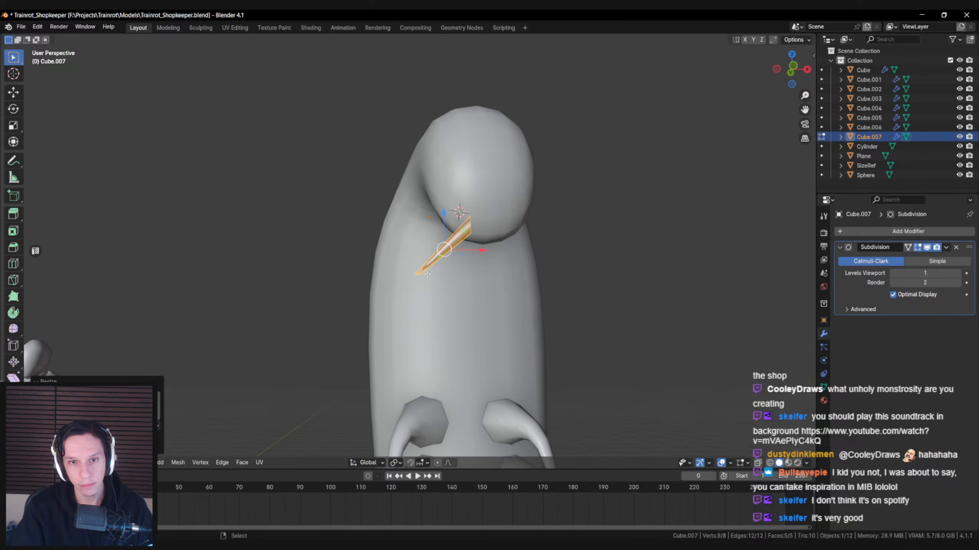
- Select the spike's tip vertices in wireframe display and return to solid shading
key("shift+z")
left_click(418, 271)
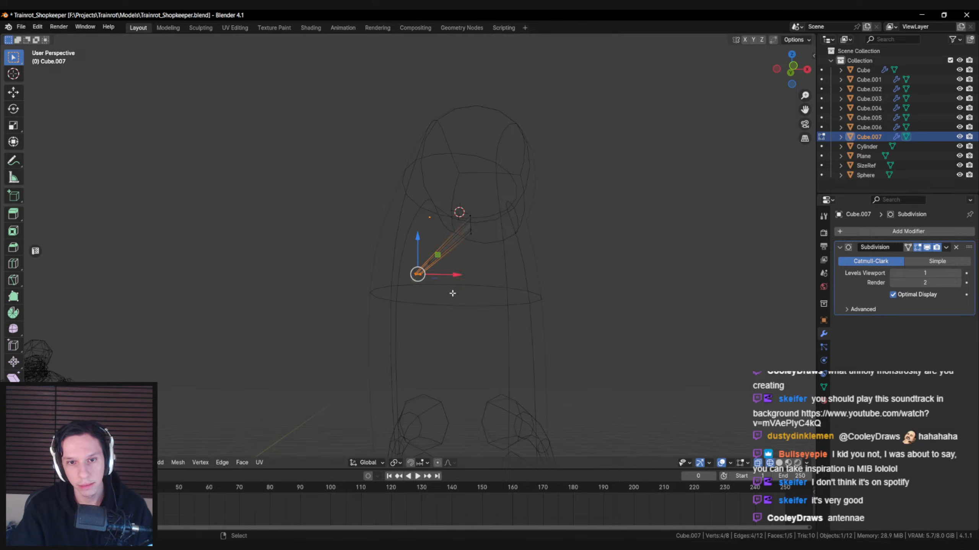
key("shift+z")
key("g")
key("z")
key("Escape")
key("g")
key("x")
key("Escape")
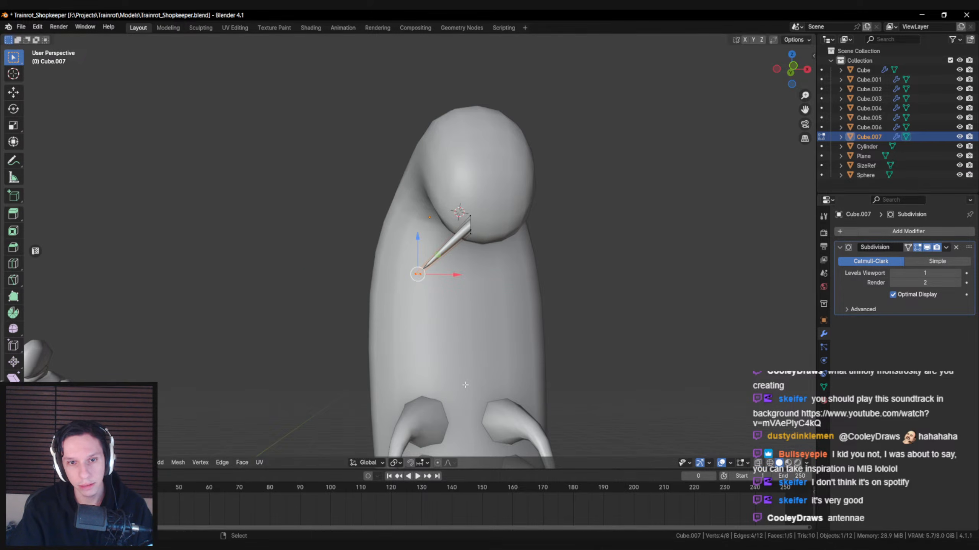
- Move the spike's tip outward and up in the XZ plane, with Y locked
key("g")
key("y")
key("y")
key("shift+y")
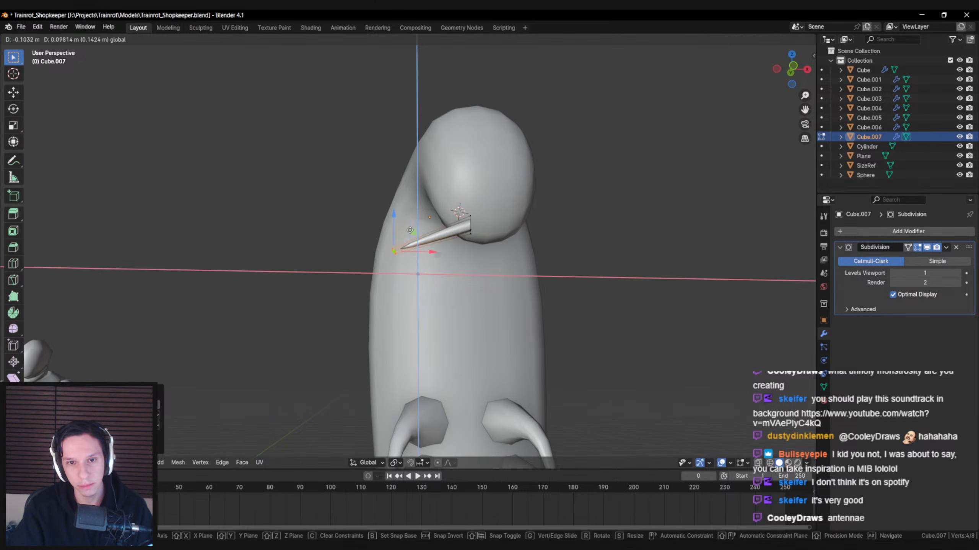
left_click(393, 227)
middle_click_drag(393, 227, 373, 253)
- Refine the spike's shape by scaling, rotating about Z and repositioning the selected geometry, and leave Edit Mode
key("s")
left_click(500, 276)
key("r")
key("z")
left_click(490, 279)
key("g")
left_click(421, 245)
key("Tab")
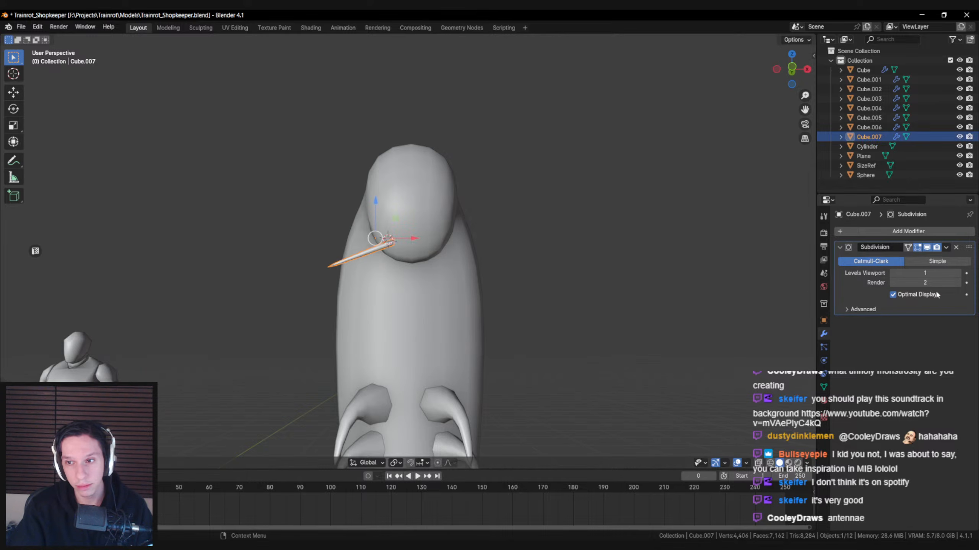
- Add a Mirror modifier to the spike on the X axis, using the body object Cube as mirror object
left_click(908, 231)
left_click(905, 262)
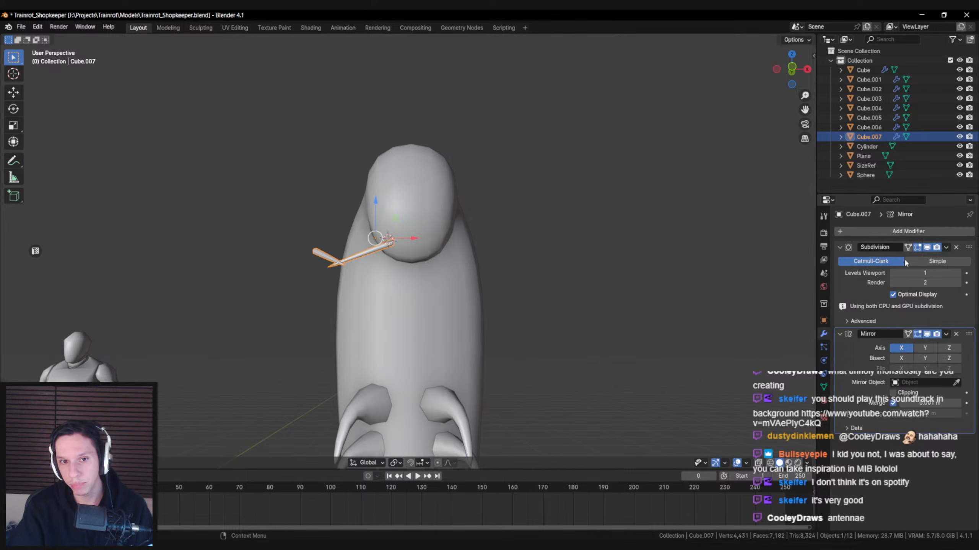
left_click(948, 348)
left_click(435, 223)
key("alt+a")
middle_click_drag(435, 223, 465, 244)
left_click(464, 245)
scroll(408, 246, "up", 3)
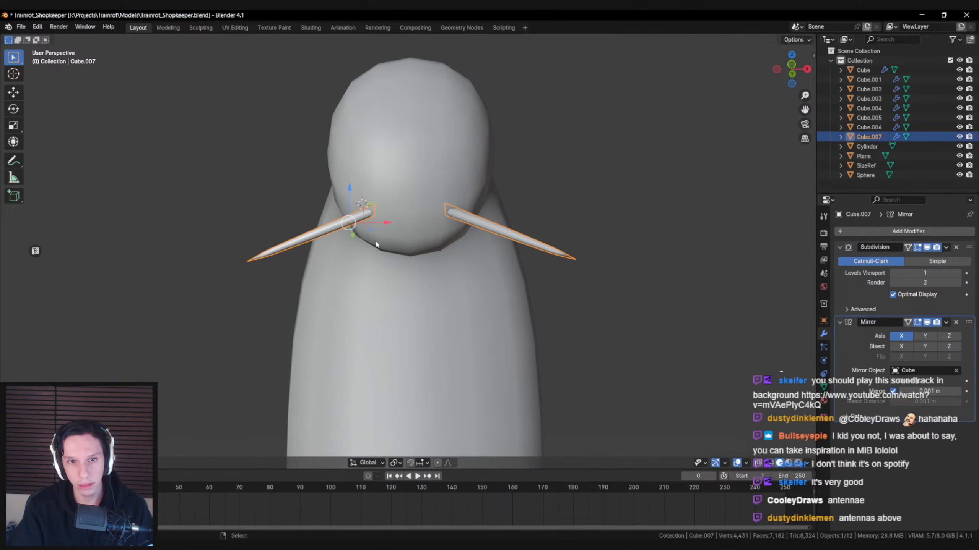
- Duplicate the mirrored spike just below the original and select the copy's tip vertices
key("shift+d")
left_click(376, 255)
key("Tab")
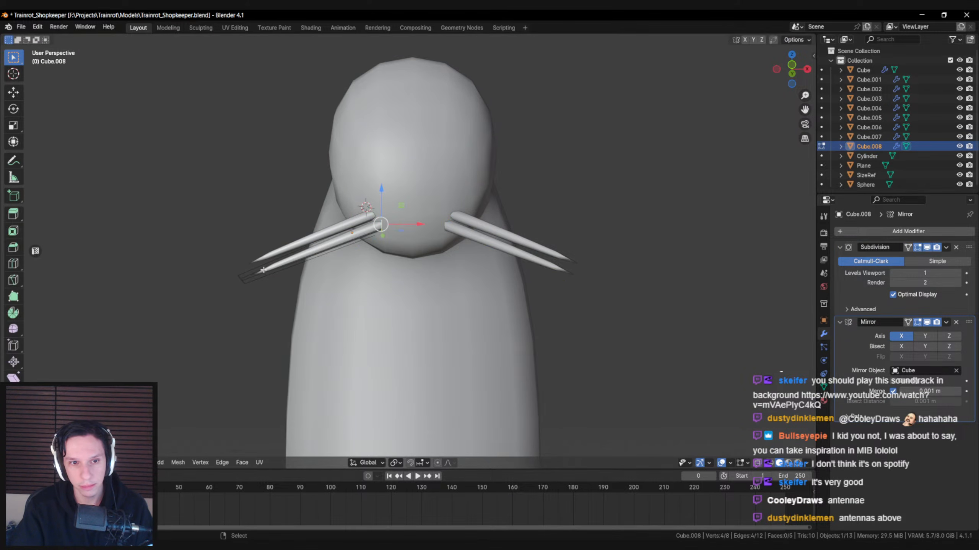
key("a")
key("alt+a")
key("alt+z")
left_click(242, 279)
key("alt+z")
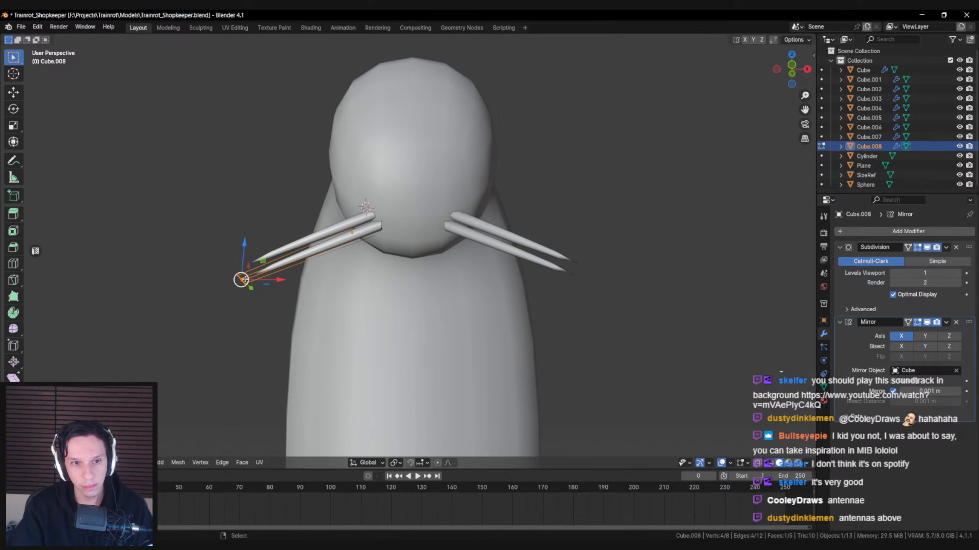
- Pull the lower spike's tip inward toward the head and rotate it about the Y axis
left_click_drag(242, 279, 280, 270)
key("r")
key("x")
key("y")
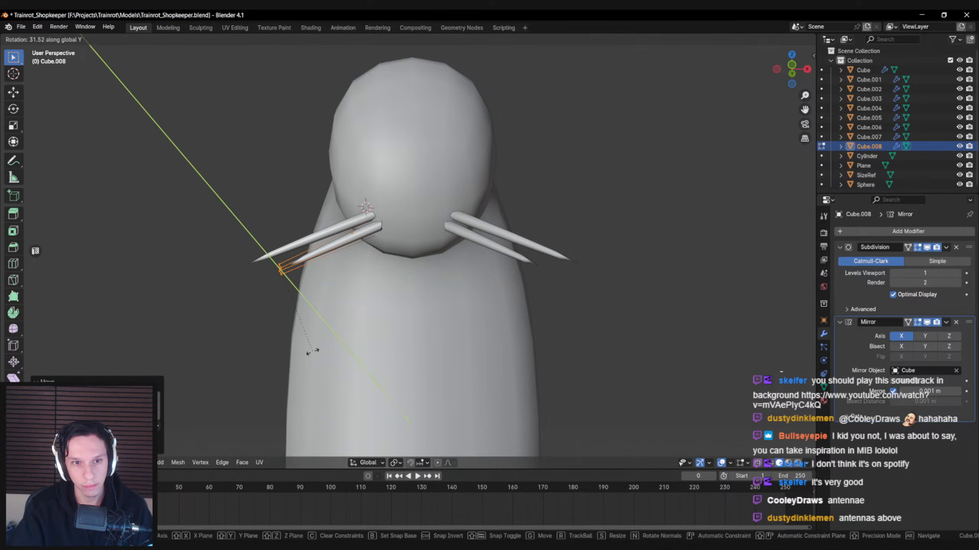
left_click(312, 352)
- Scale down the lower spike's tip and base to make the whole spike thinner
key("s")
right_click(353, 325)
key("s")
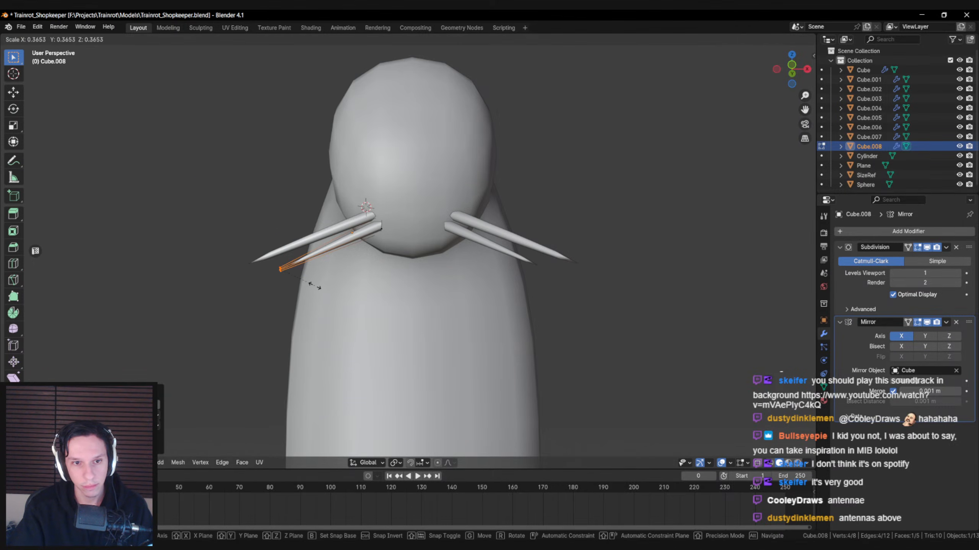
left_click(315, 285)
key("alt+z")
left_click_drag(358, 200, 413, 266)
key("alt+z")
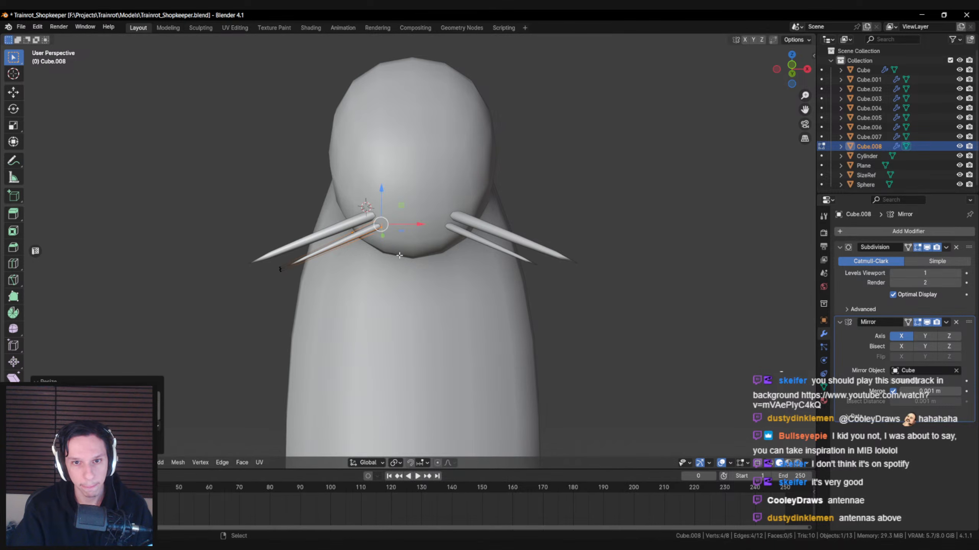
- Select the lower spike's tip, move it further inward to shorten the spike, and leave Edit Mode
key("alt+z")
key("b")
left_click_drag(262, 251, 296, 283)
key("alt+z")
key("g")
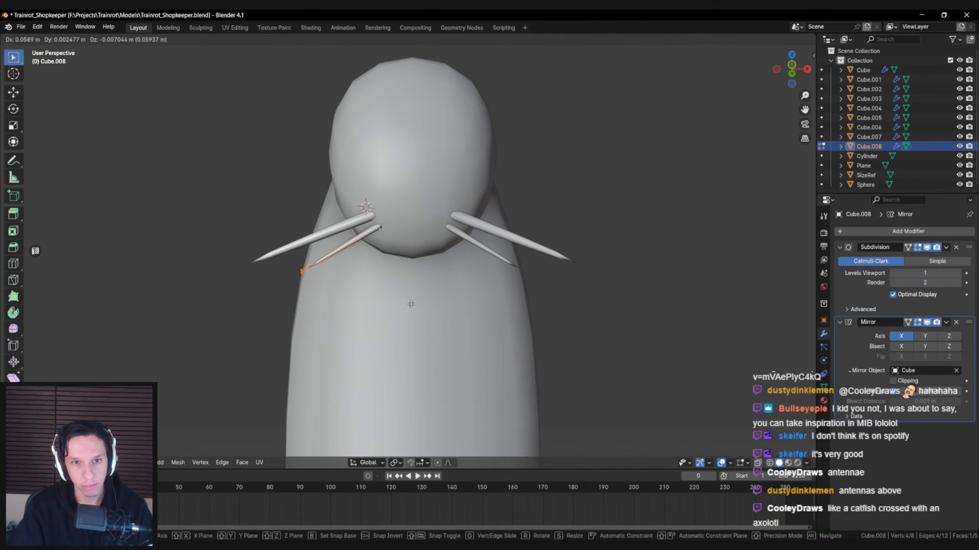
left_click(411, 304)
key("Tab")
middle_click_drag(405, 303, 412, 278)
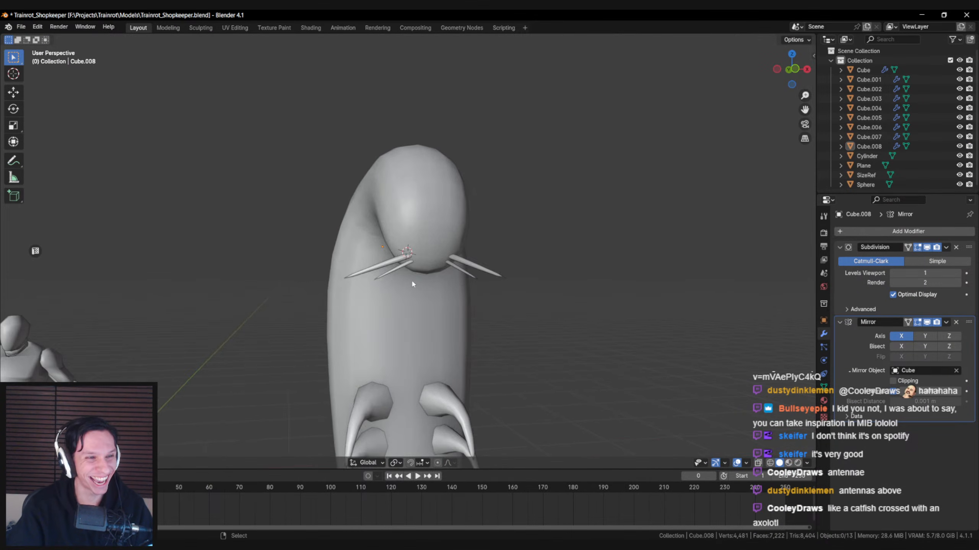
left_click(416, 226)
key("Tab")
mouse_move(416, 227)
middle_mouse_down()
mouse_move(432, 212)
mouse_move(417, 206)
mouse_move(411, 241)
middle_mouse_up()
key("Tab")
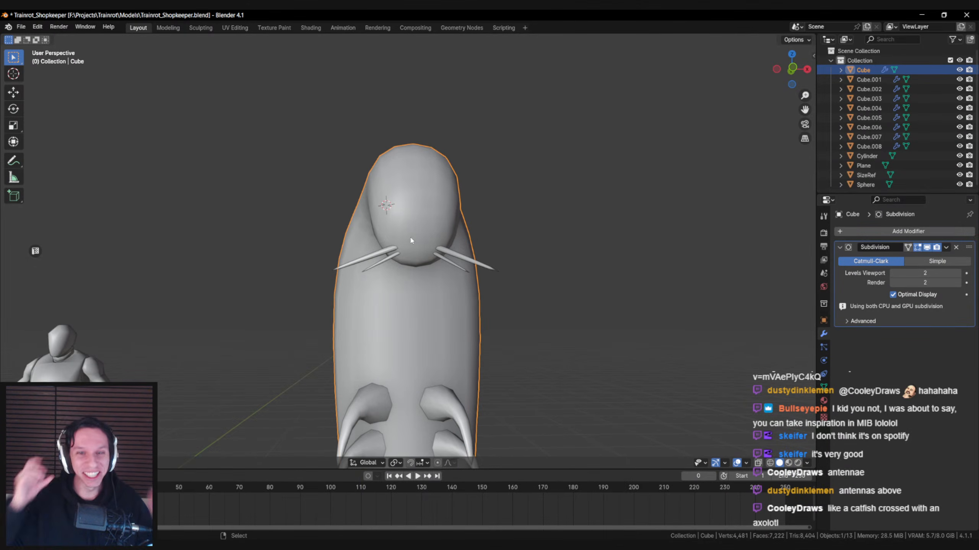
- Duplicate a mirrored spike, place the copy higher on the side of the head, and open it in Edit Mode
left_click(381, 260)
key("shift+d")
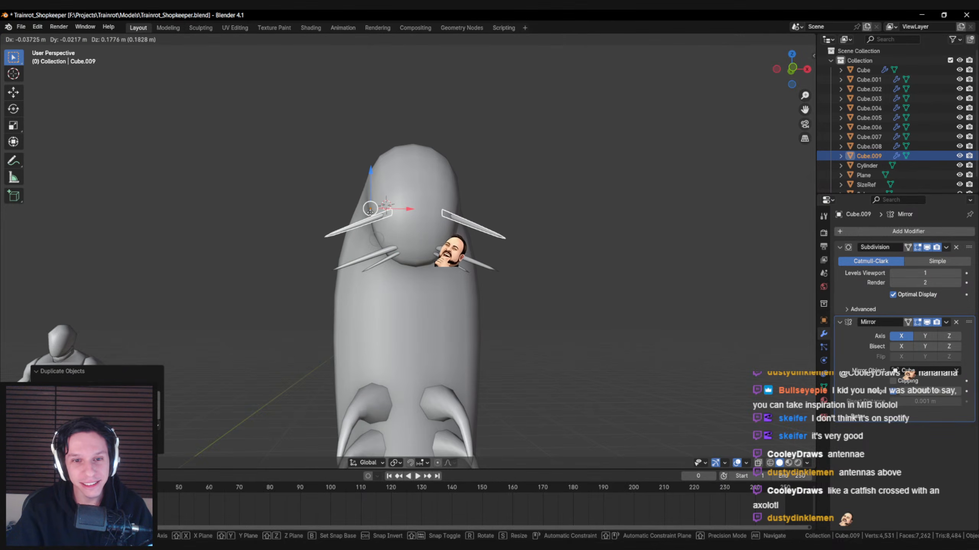
left_click(371, 213)
key("Tab")
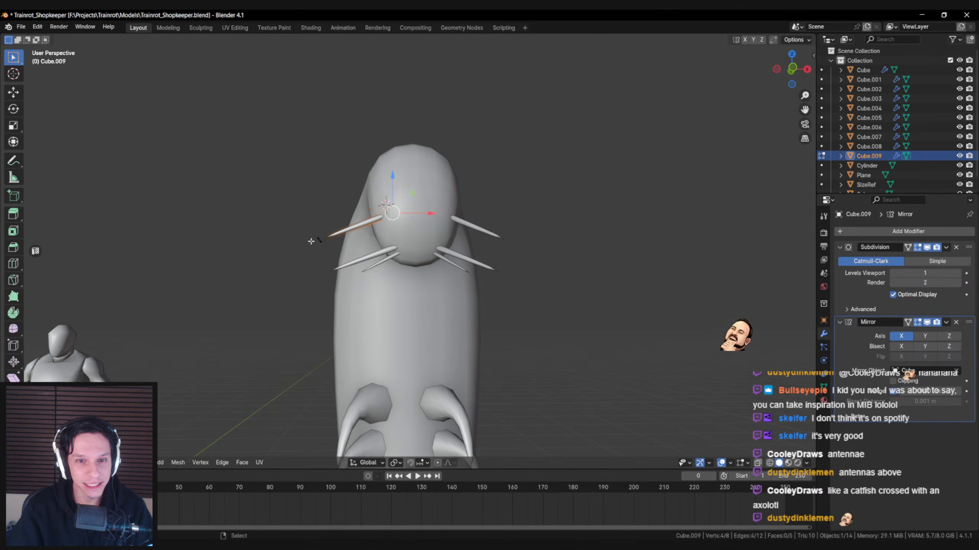
- Move the upper spike's tip in closer to the head and remove its Subdivision modifier
middle_click_drag(311, 241, 319, 236)
key("shift+z")
left_click_drag(307, 218, 372, 267)
key("shift+z")
left_click_drag(330, 234, 351, 215)
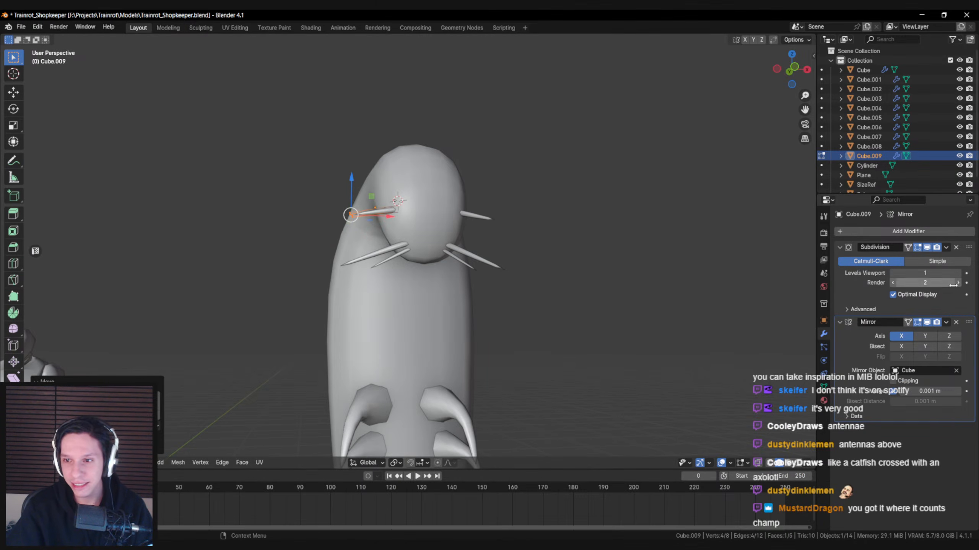
left_click(956, 247)
scroll(454, 218, "up", 3)
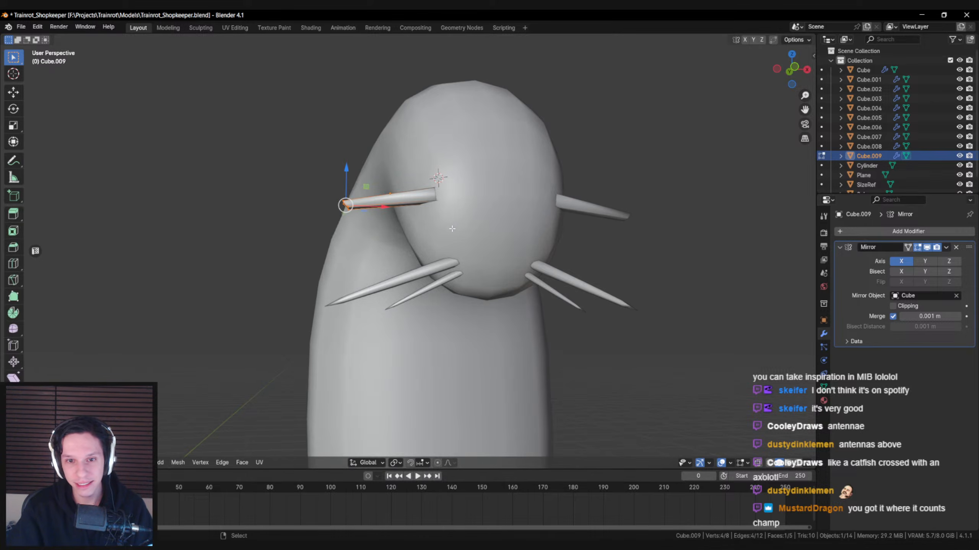
- Reposition the upper spike's end vertices from side and front views to form a short stalk beside the head
middle_click_drag(452, 228, 609, 250)
key("shift+z")
key("shift+z")
mouse_move(536, 218)
left_mouse_down()
mouse_move(573, 250)
mouse_move(566, 238)
left_mouse_up()
key("shift+z")
key("b")
left_click_drag(505, 238, 530, 260)
key("shift+z")
middle_click_drag(531, 259, 557, 255)
mouse_move(562, 247)
left_mouse_down()
mouse_move(604, 237)
mouse_move(586, 238)
left_mouse_up()
middle_click_drag(587, 238, 291, 200)
left_click_drag(287, 194, 327, 191)
middle_click_drag(328, 192, 362, 192)
left_click(401, 179)
- Rotate the stalk's outer end face about the Y and Z axes
key("r")
key("y")
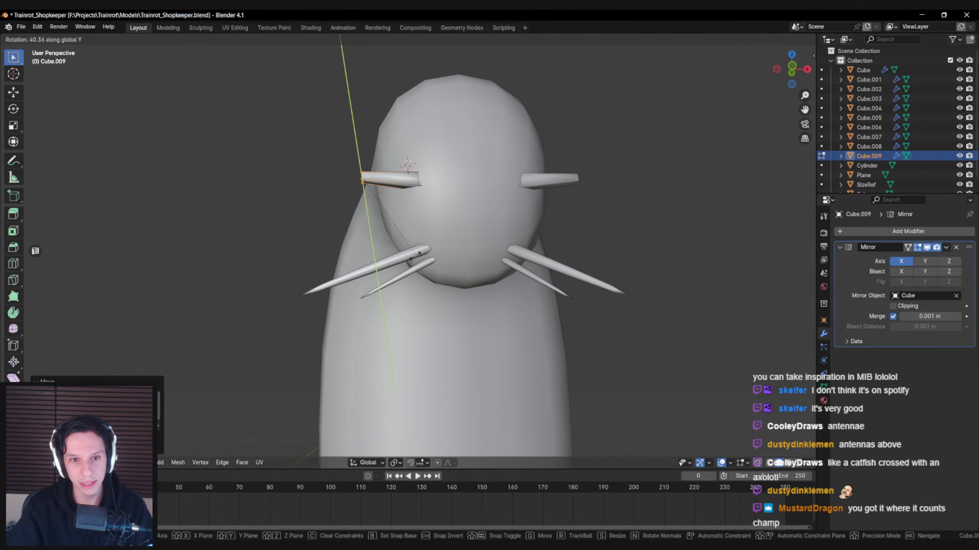
left_click(427, 245)
middle_click_drag(428, 245, 431, 232)
key("r")
key("y")
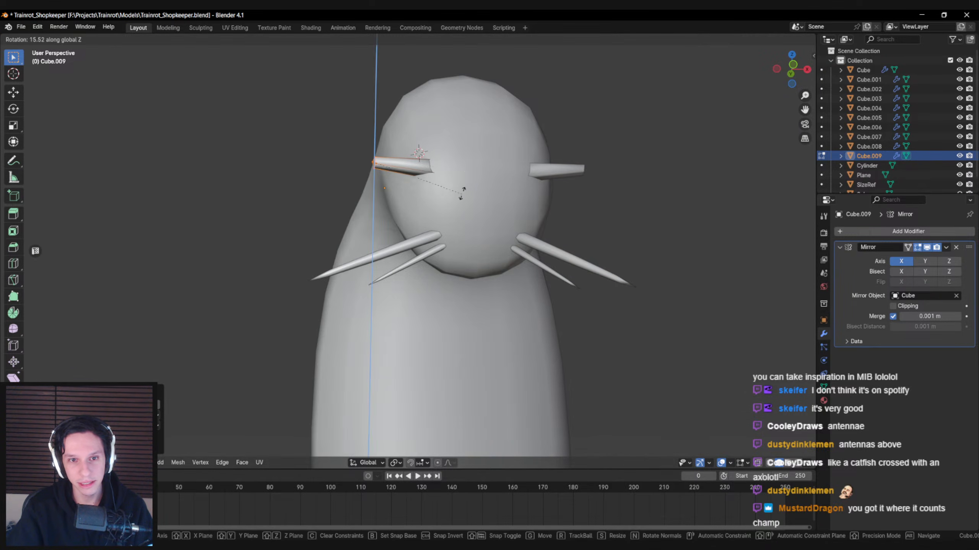
left_click(454, 166)
middle_click_drag(454, 166, 458, 142)
key("r")
key("y")
left_click(437, 192)
- Reposition the stalk's outer end and tilt it again about the Y axis
left_click_drag(369, 110, 377, 106)
middle_click_drag(377, 106, 385, 187)
left_click_drag(382, 229, 381, 229)
key("r")
key("x")
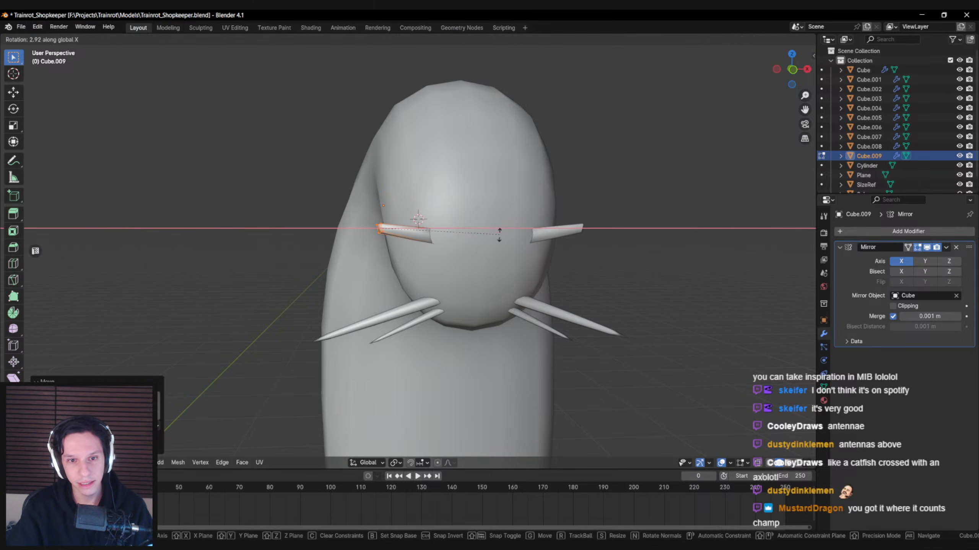
right_click(494, 256)
key("r")
key("y")
left_click(471, 273)
- Snap the 3D cursor to the stalk's outer end, delete only the end face, and leave Edit Mode
middle_click_drag(420, 245, 380, 216)
key("Tab")
key("Tab")
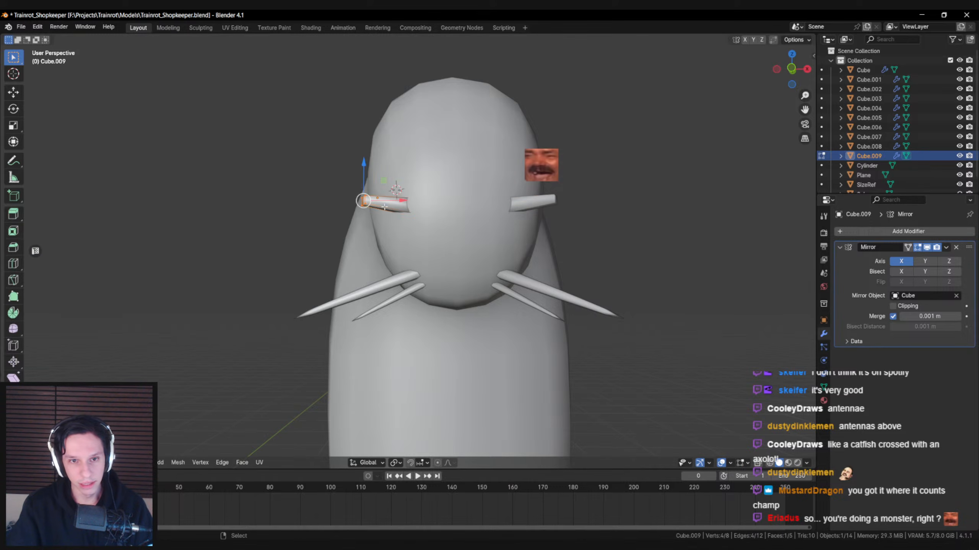
key("ctrl+e")
key("Escape")
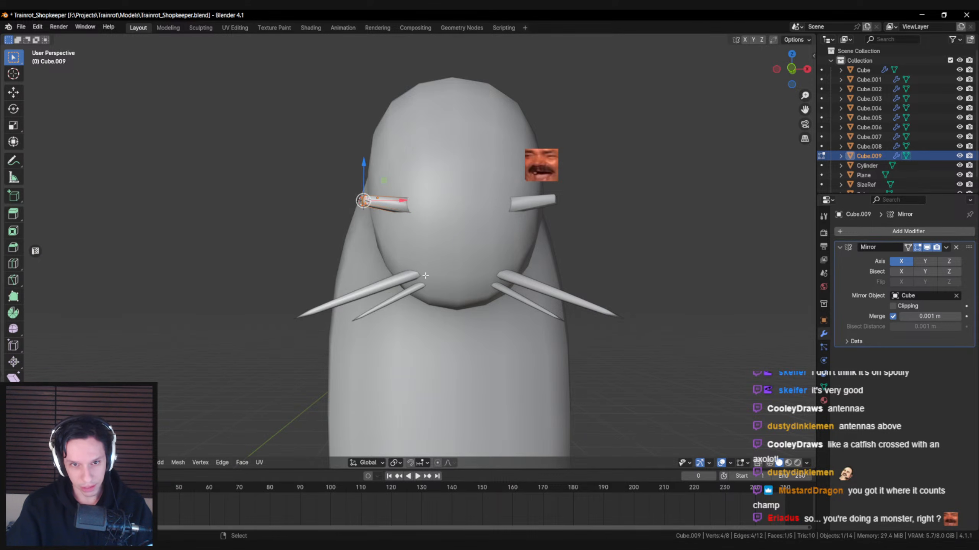
key("x")
left_click(384, 210)
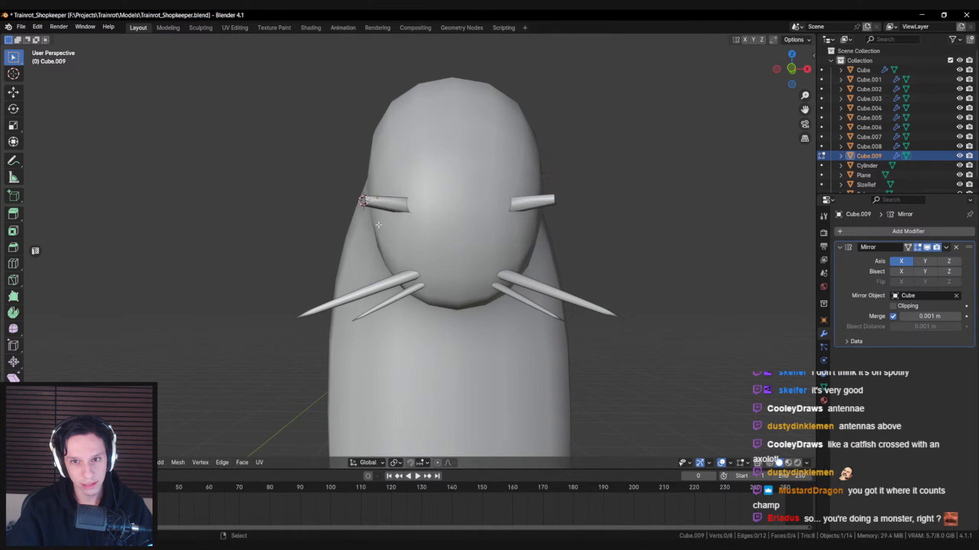
key("Tab")
- Add a mesh cube at the stalk's outer end and scale it down to a small eye-sized block
key("F3")
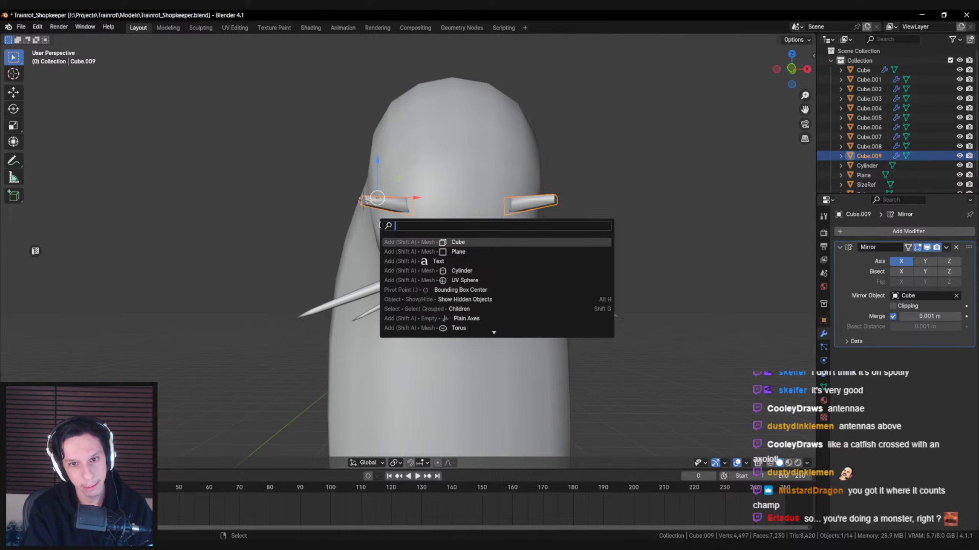
type("sphere")
key("BackSpace")
key("BackSpace")
key("BackSpace")
key("BackSpace")
key("BackSpace")
key("BackSpace")
type("cube")
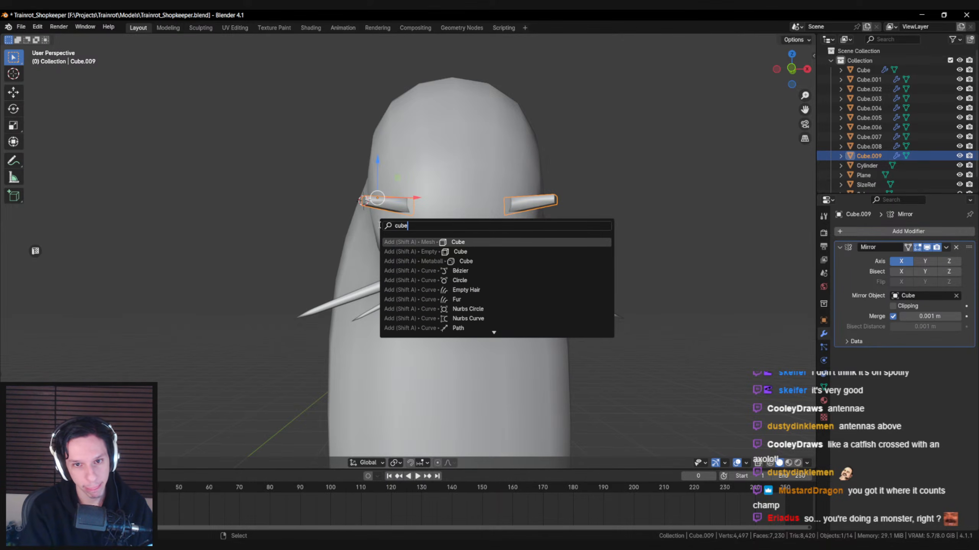
key("Return")
key("s")
left_click(383, 242)
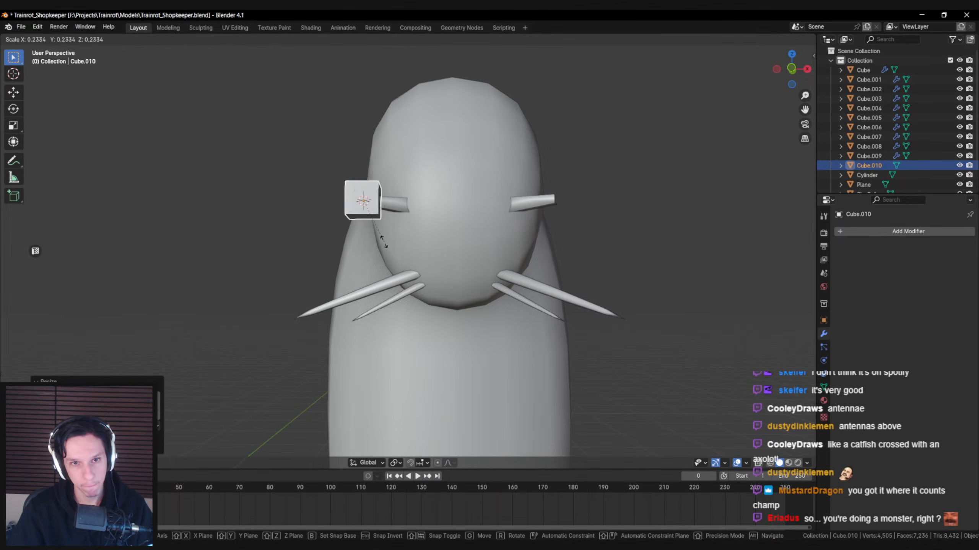
left_click(378, 235)
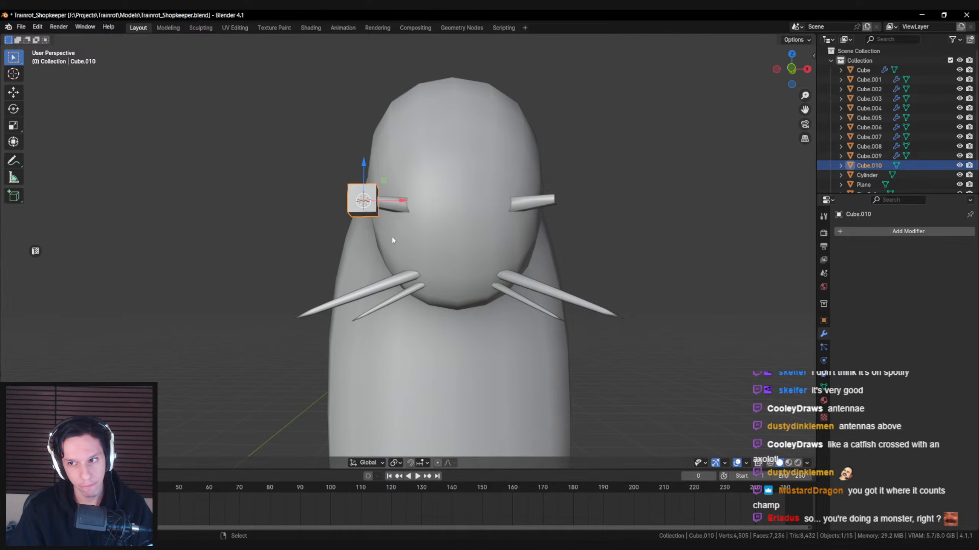
- Add and apply a Subdivision modifier on the small cube and round its mesh with To Sphere
left_click(899, 233)
left_click(874, 249)
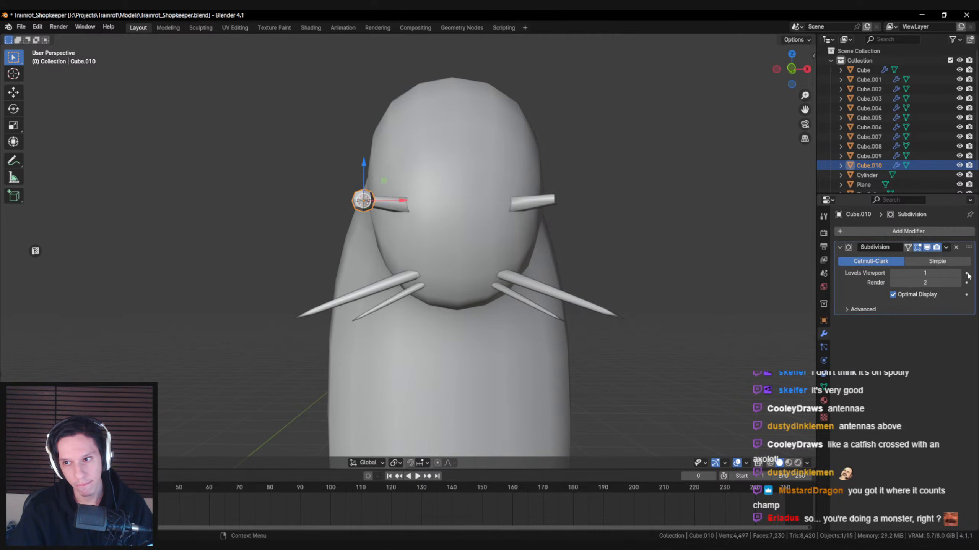
left_click(946, 247)
left_click(886, 257)
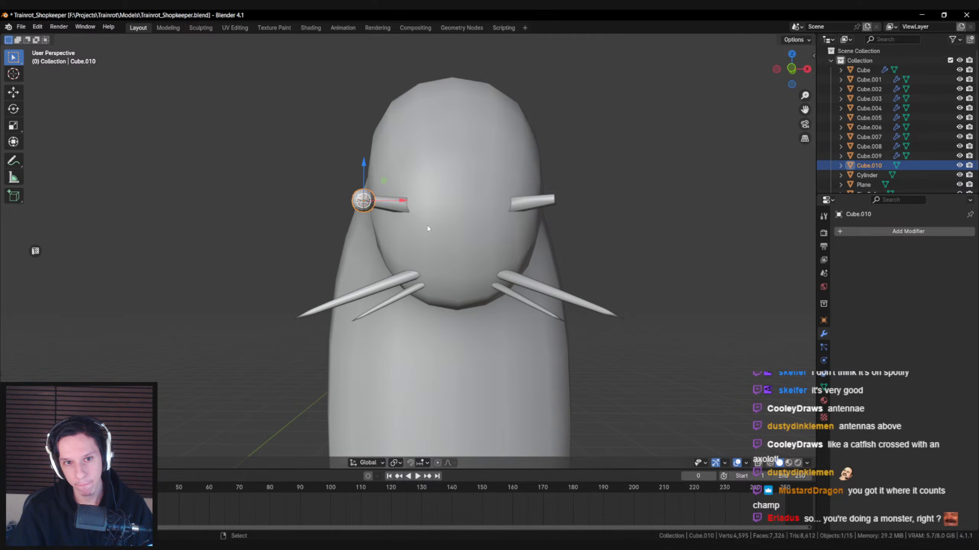
key("Tab")
key("F3")
type("to sph")
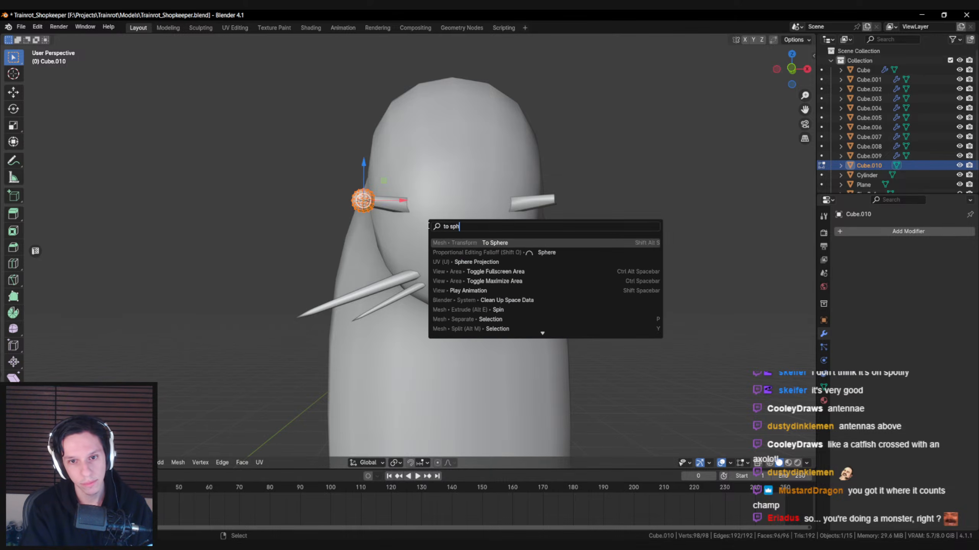
key("Return")
- Flatten the eye sphere along Y and rotate it about the Z and X axes to angle it
middle_click_drag(427, 226, 623, 254)
key("s")
key("y")
left_click(655, 268)
key("s")
key("z")
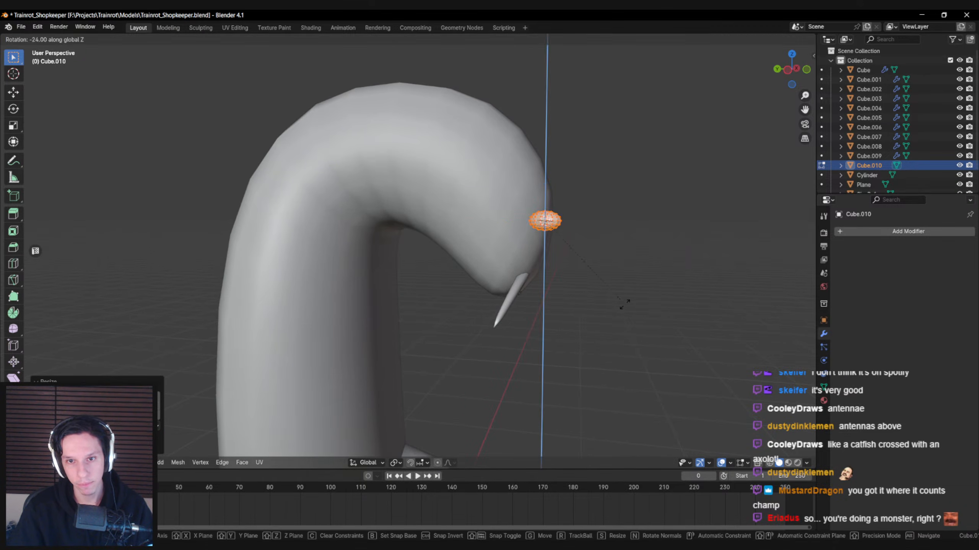
left_click(625, 309)
key("r")
key("x")
left_click(597, 356)
- Move the eye onto the stalk's outer end, first with X locked, and leave Edit Mode
key("g")
key("shift+x")
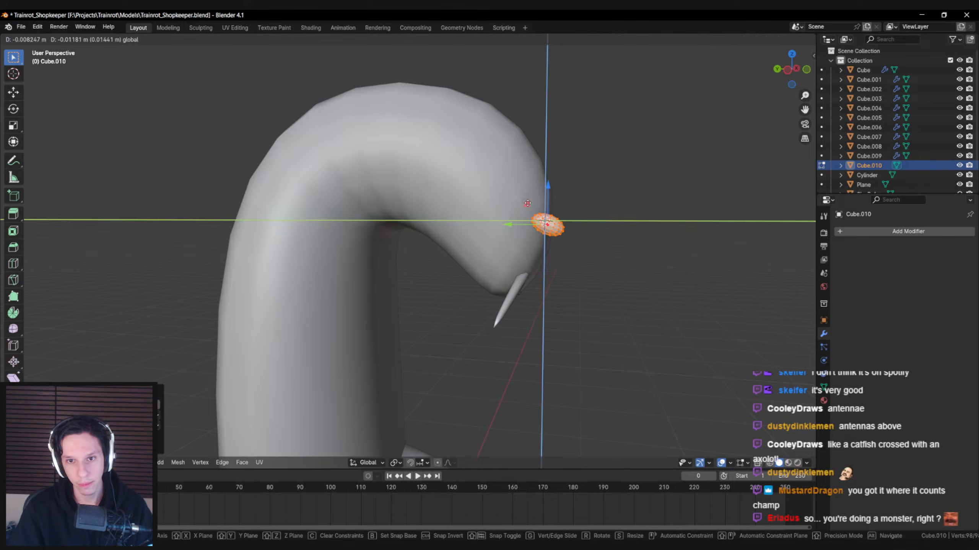
left_click(541, 216)
middle_click_drag(543, 217, 480, 219)
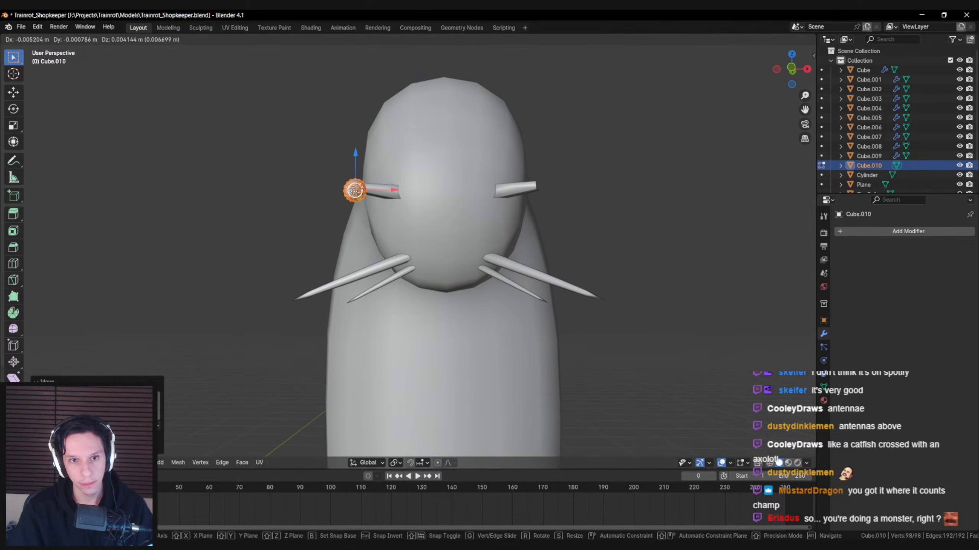
middle_click_drag(357, 192, 486, 278)
key("g")
left_click(561, 240)
key("Tab")
- Move the base of the eye stalk up along the head so the stalk slants toward the eye
left_click(483, 289)
key("Tab")
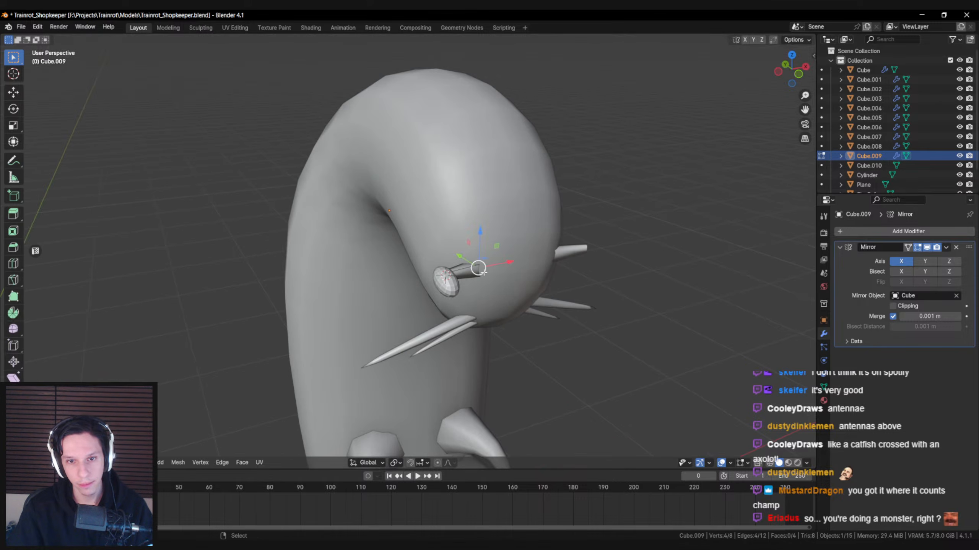
key("shift+z")
key("shift+z")
key("g")
left_click(468, 252)
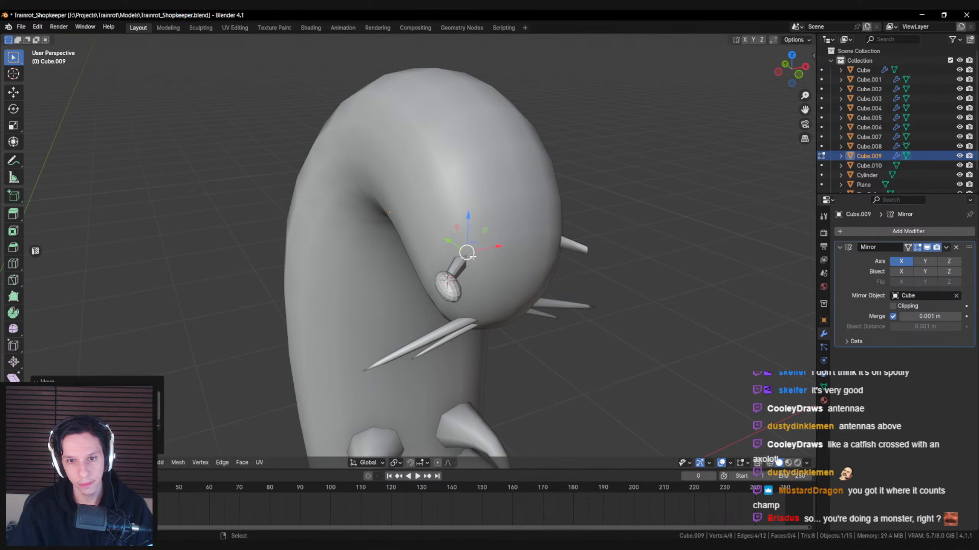
middle_click_drag(468, 252, 458, 241)
key("Tab")
- Shade the eye smooth, deselect it, and place the 3D cursor on the lower part of the head
right_click(429, 251)
key("w")
left_click(444, 257)
key("alt+a")
scroll(433, 253, "down", 4)
middle_click_drag(459, 279, 434, 246)
right_click(435, 246, "shift")
scroll(246, 349, "down", 3)
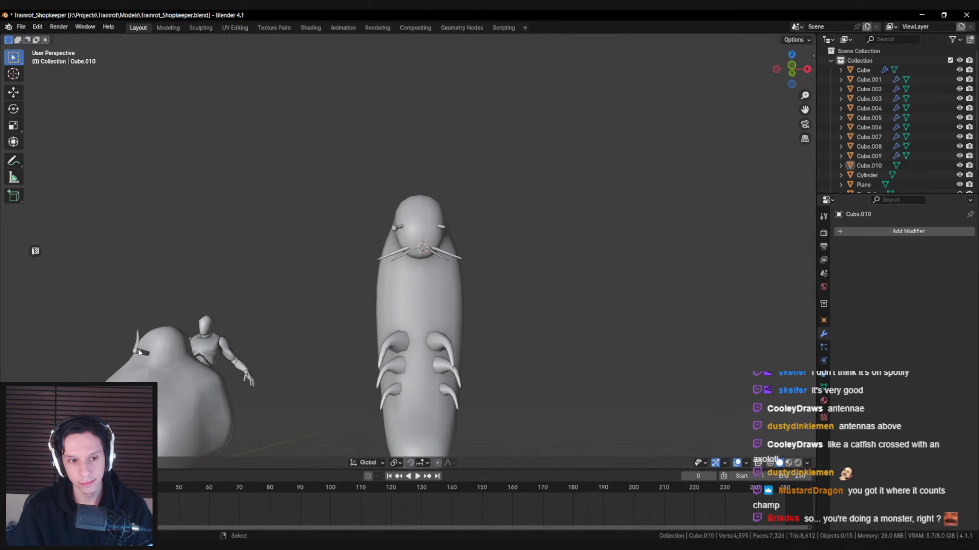
- Assign the existing Eyes material to the shopkeeper's eye sphere
left_click(823, 416)
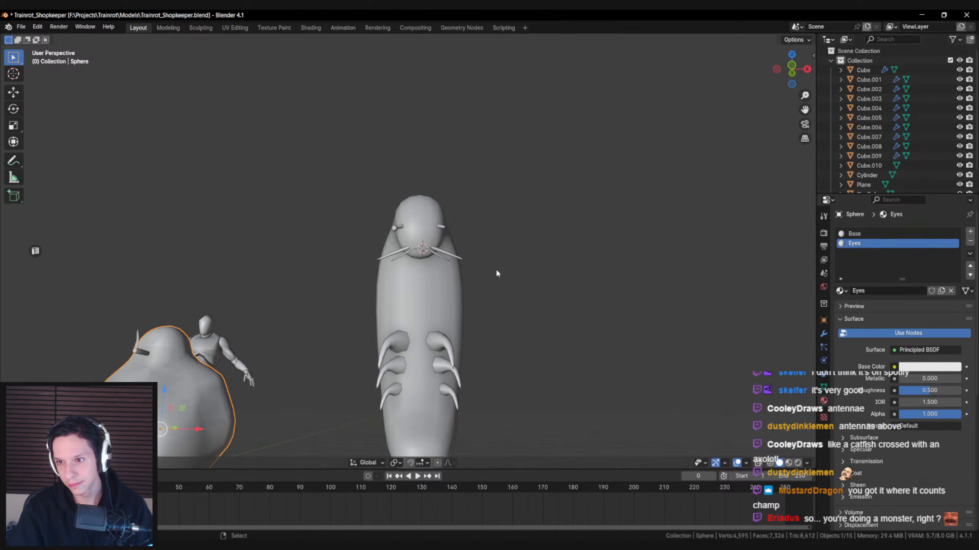
scroll(495, 271, "up", 7)
left_click(399, 170)
left_click(841, 271)
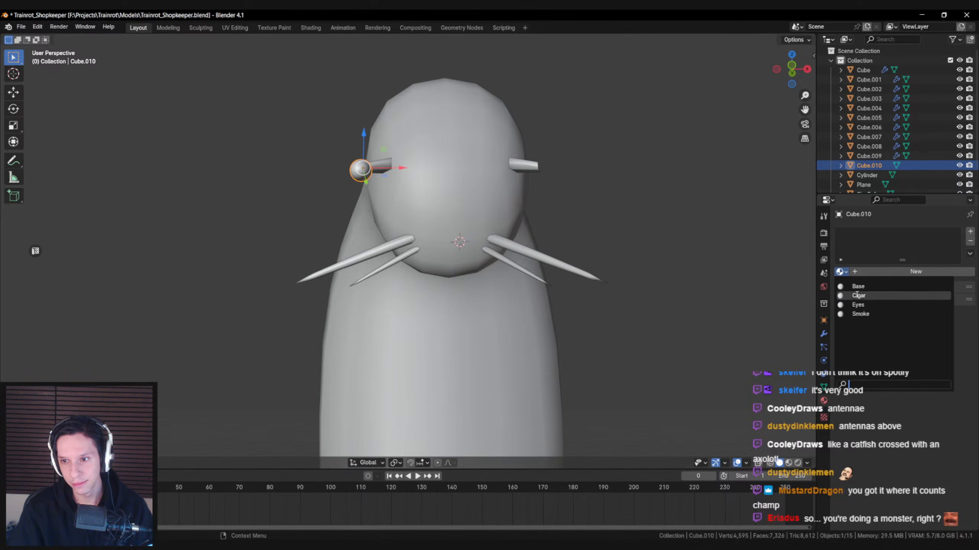
left_click(867, 301)
mouse_move(386, 198)
middle_mouse_down()
mouse_move(381, 207)
mouse_move(389, 189)
middle_mouse_up()
key("Tab")
scroll(553, 254, "up", 1)
key("Tab")
scroll(365, 313, "down", 5)
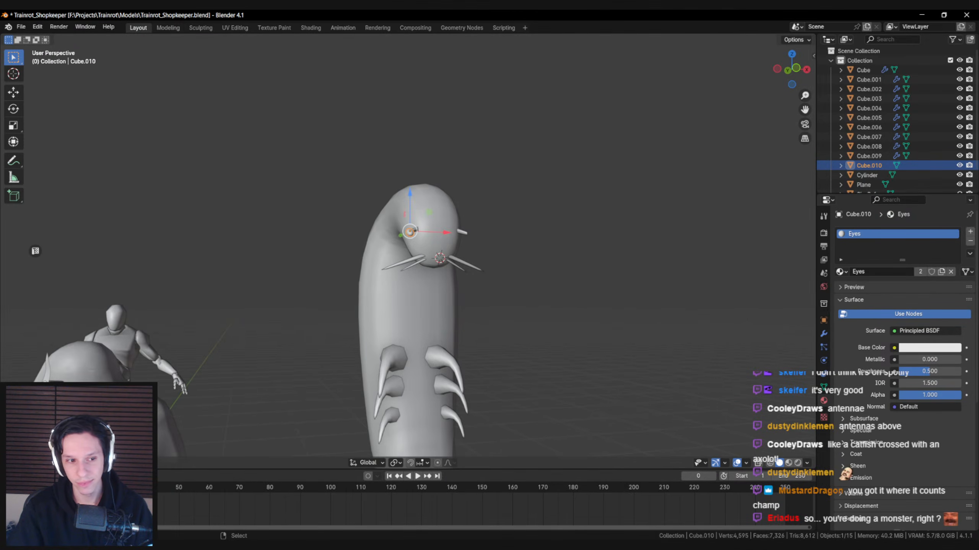
- Add a second material slot to the eye and fill it with the existing Base material
scroll(373, 234, "up", 3)
left_click(970, 232)
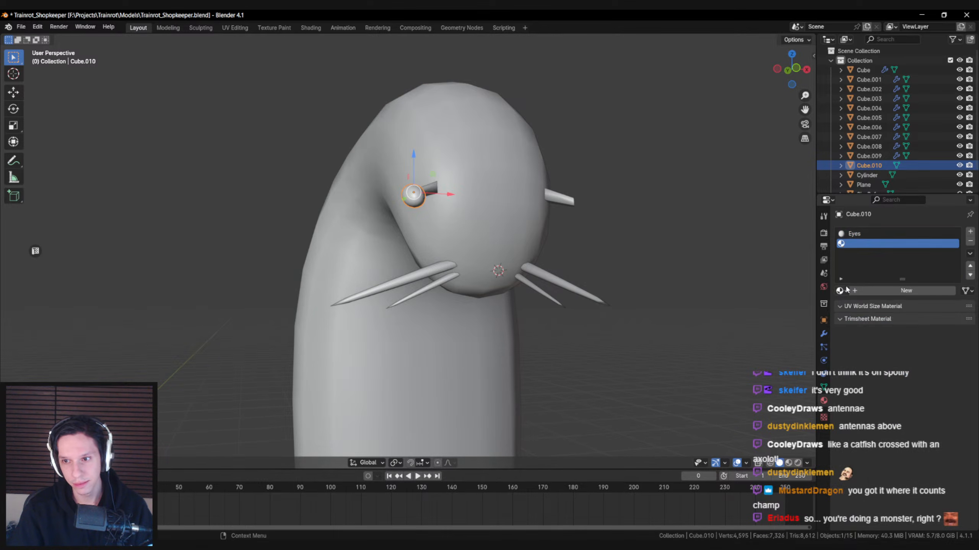
left_click(840, 290)
left_click(860, 313)
scroll(445, 227, "up", 2)
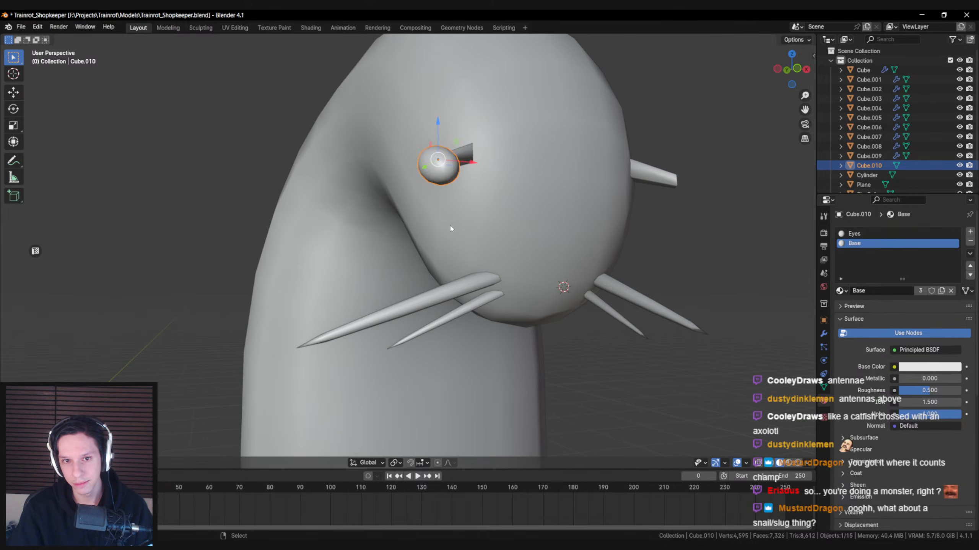
- Assign the Base material to all of the eye's faces except its front tip, and leave Edit Mode
key("Tab")
middle_click_drag(450, 229, 557, 269)
scroll(557, 269, "up", 2)
key("alt+a")
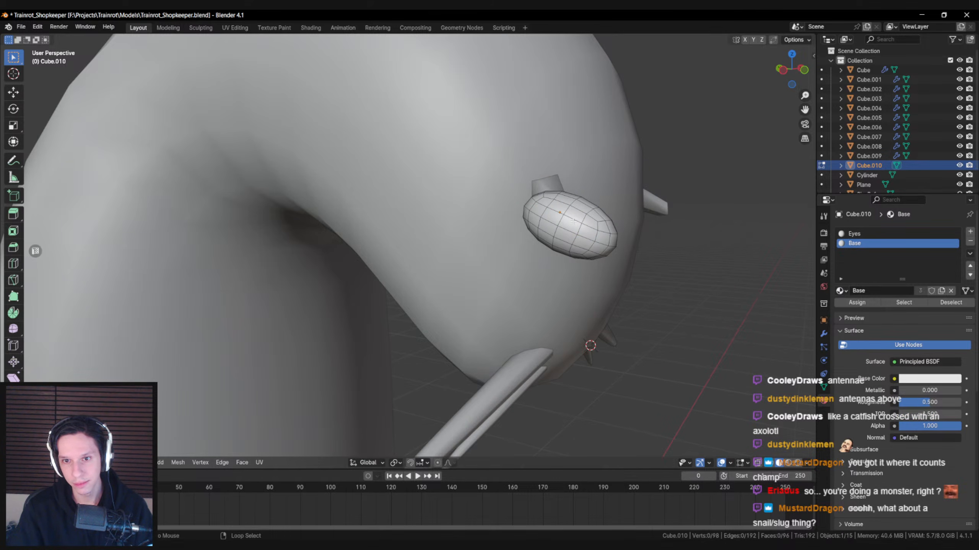
mouse_move(604, 242)
middle_mouse_down()
mouse_move(559, 234)
mouse_move(593, 246)
middle_mouse_up()
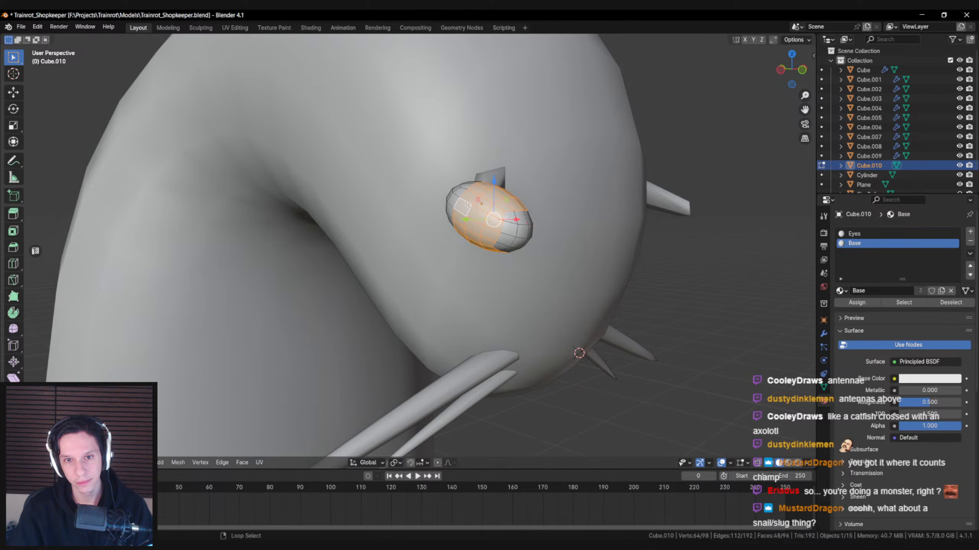
key("shift+z")
middle_click_drag(467, 205, 505, 202)
left_click_drag(564, 181, 642, 274, "shift")
key("shift+z")
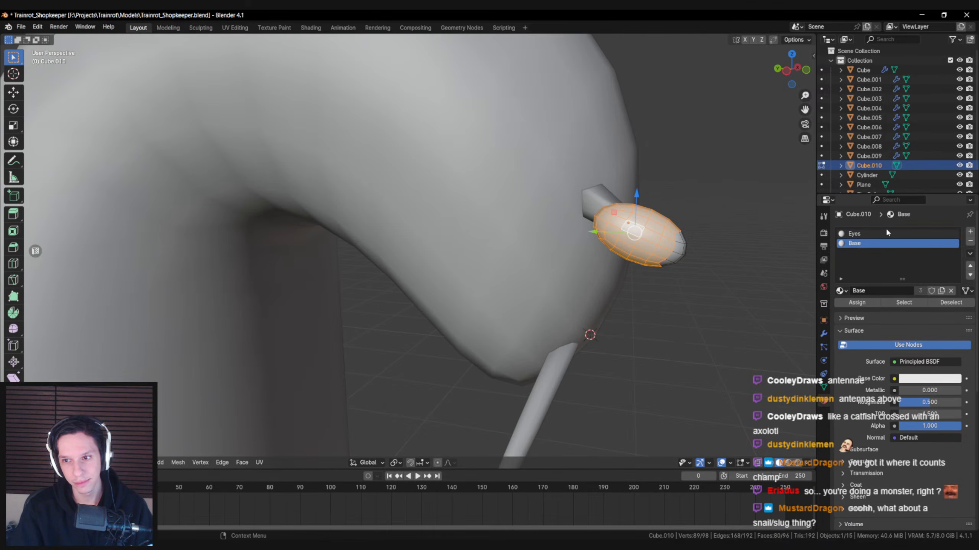
left_click(858, 301)
middle_click_drag(667, 285, 524, 276)
scroll(501, 274, "down", 5)
key("Tab")
- Mirror the eye on X across the body with a Mirror modifier and apply the modifier
middle_click_drag(458, 268, 457, 265)
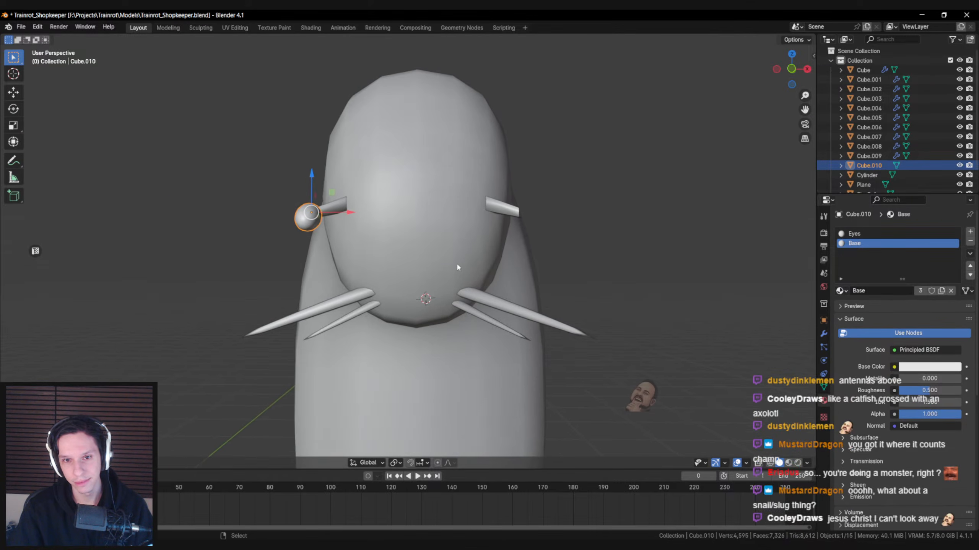
scroll(443, 273, "down", 4)
scroll(421, 287, "up", 3)
scroll(420, 288, "down", 4)
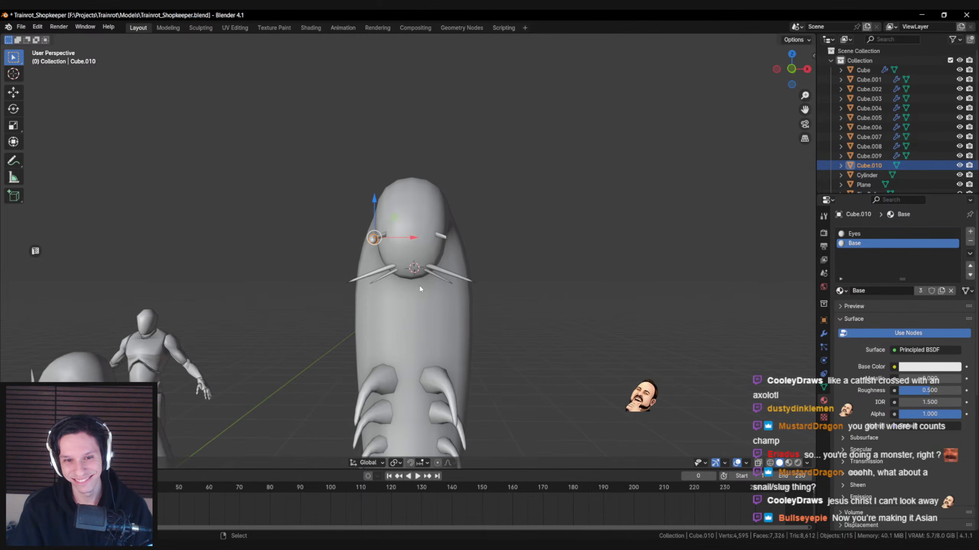
scroll(409, 288, "up", 2)
left_click(824, 334)
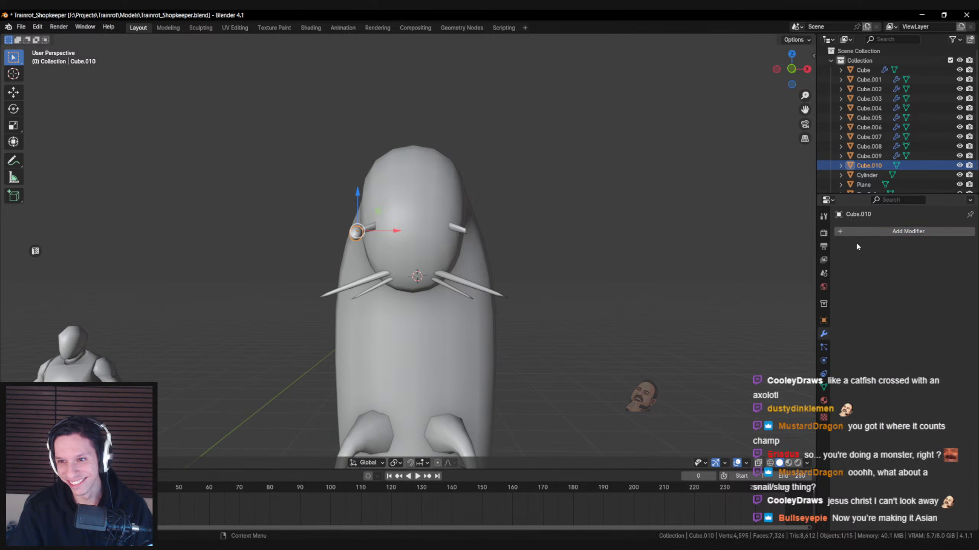
left_click(886, 231)
left_click(848, 246)
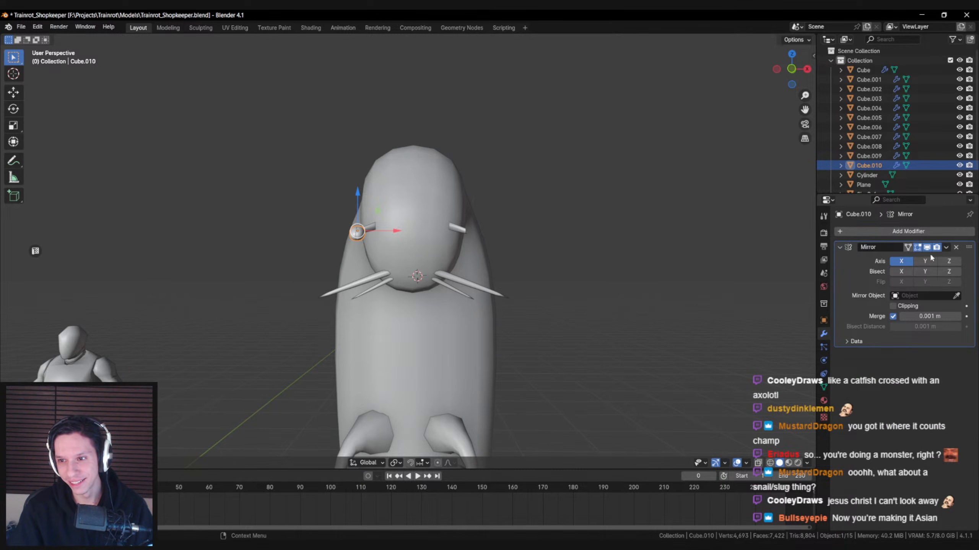
left_click(945, 247)
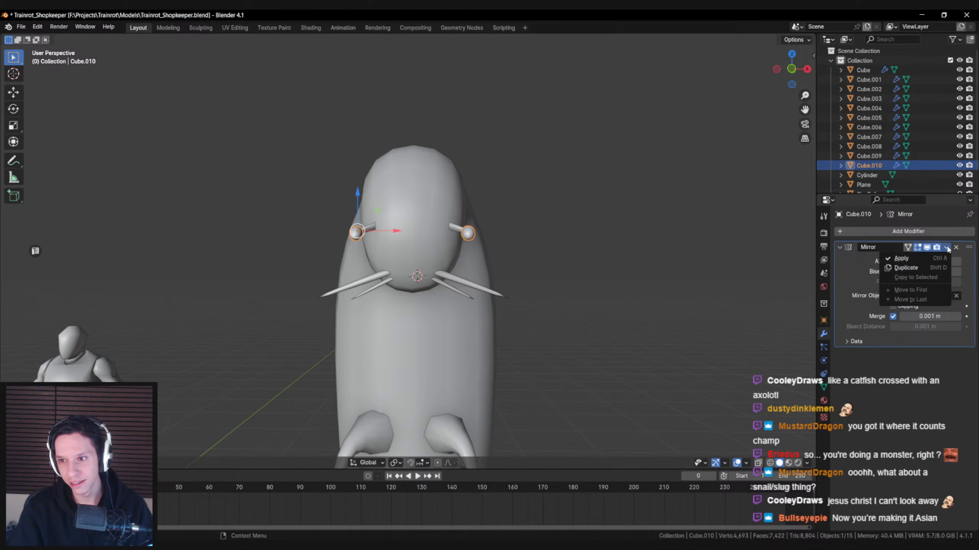
left_click(886, 256)
scroll(482, 342, "down", 2)
- Select both pairs of whisker spikes and join them into one object
left_click(428, 341)
left_click(388, 346)
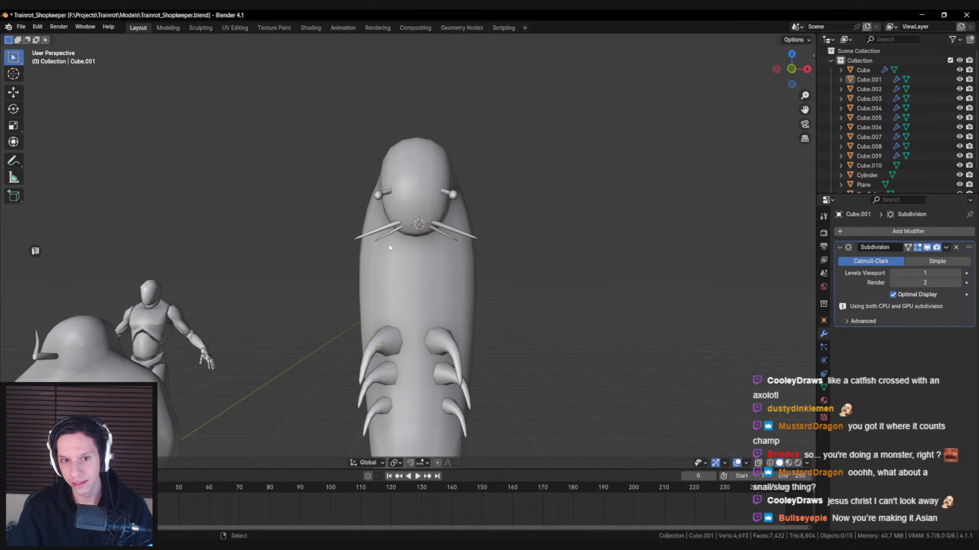
left_click(454, 231)
left_click(387, 234, "shift")
key("ctrl+j")
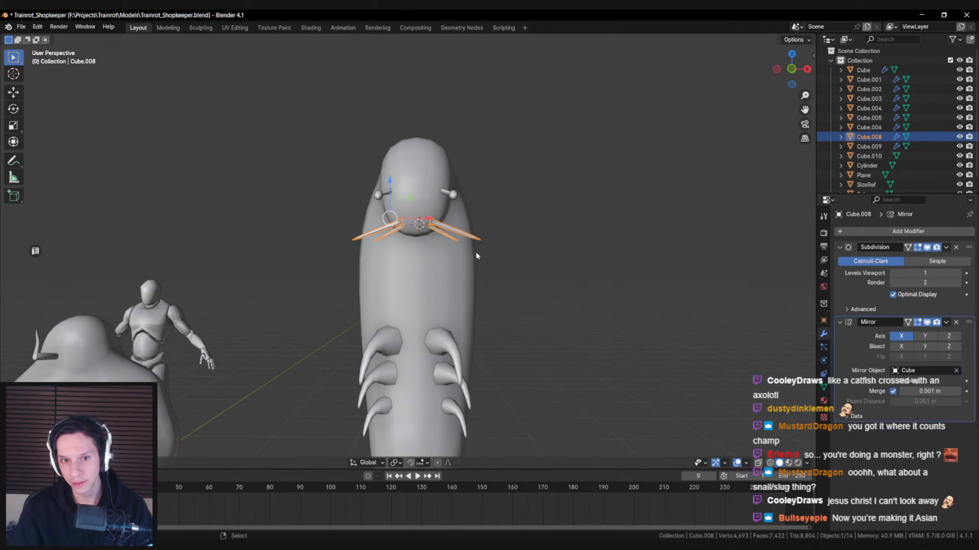
- Apply the Mirror and Subdivision modifiers on the joined whiskers, and deselect them
left_click(945, 323)
left_click(939, 333)
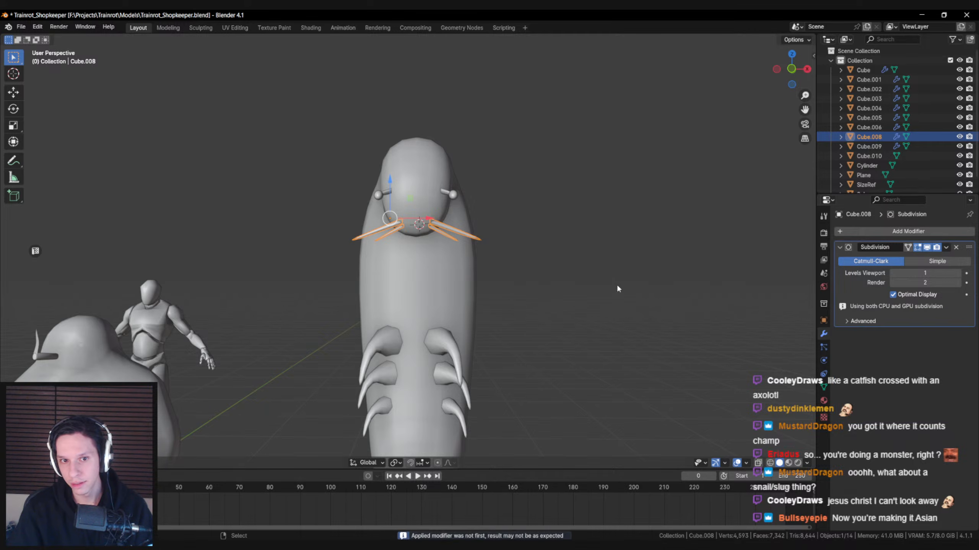
scroll(479, 267, "up", 1)
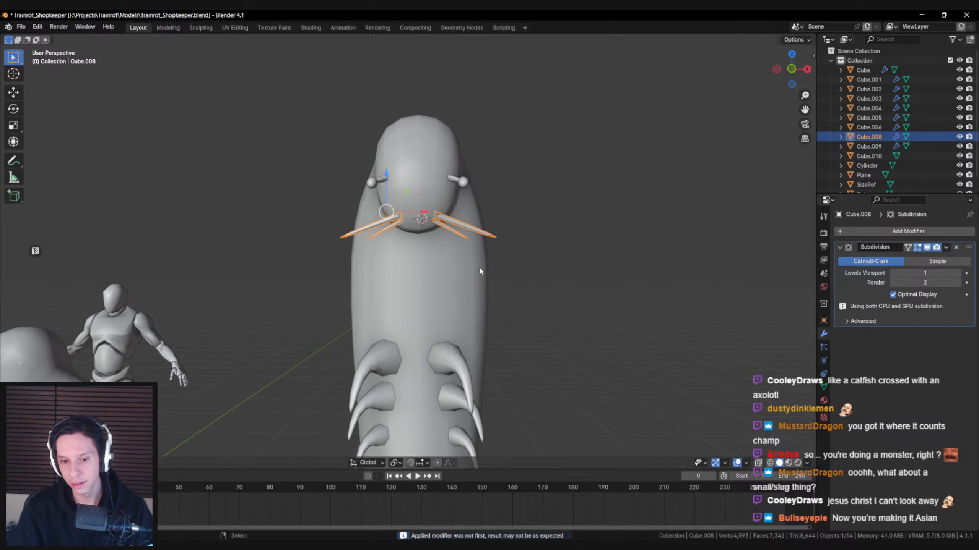
scroll(566, 260, "up", 1)
left_click(946, 247)
left_click(940, 258)
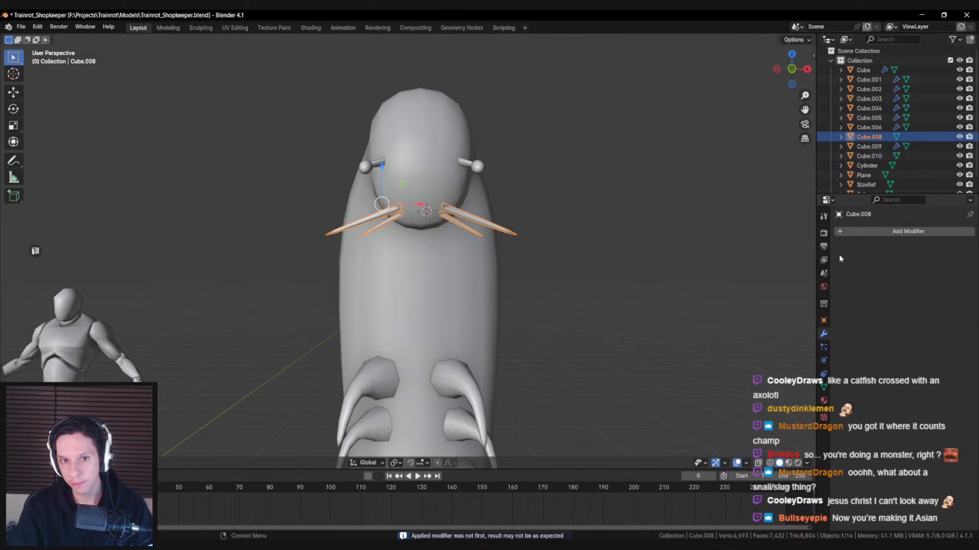
key("Tab")
scroll(424, 192, "up", 3)
middle_click_drag(385, 201, 377, 198)
key("Tab")
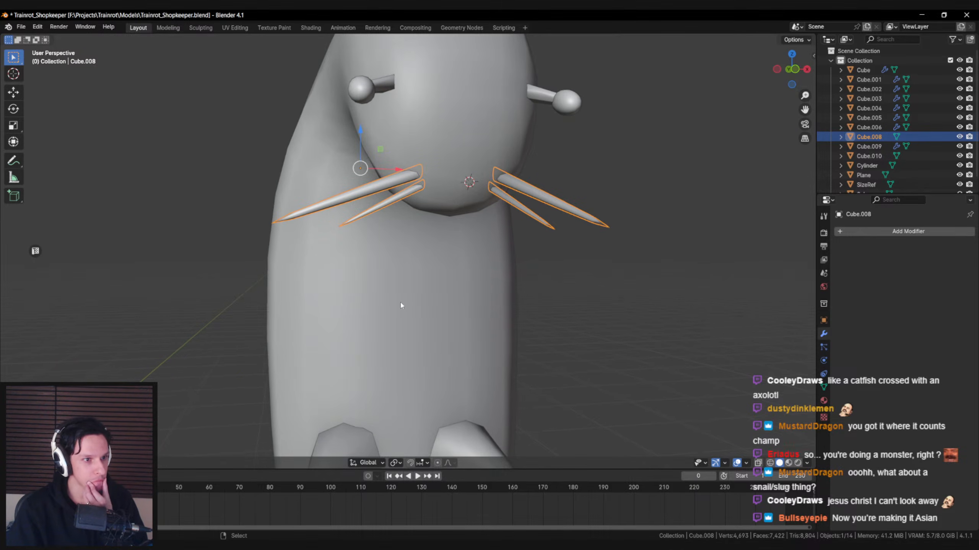
scroll(400, 303, "down", 5)
key("alt+a")
scroll(393, 295, "up", 3)
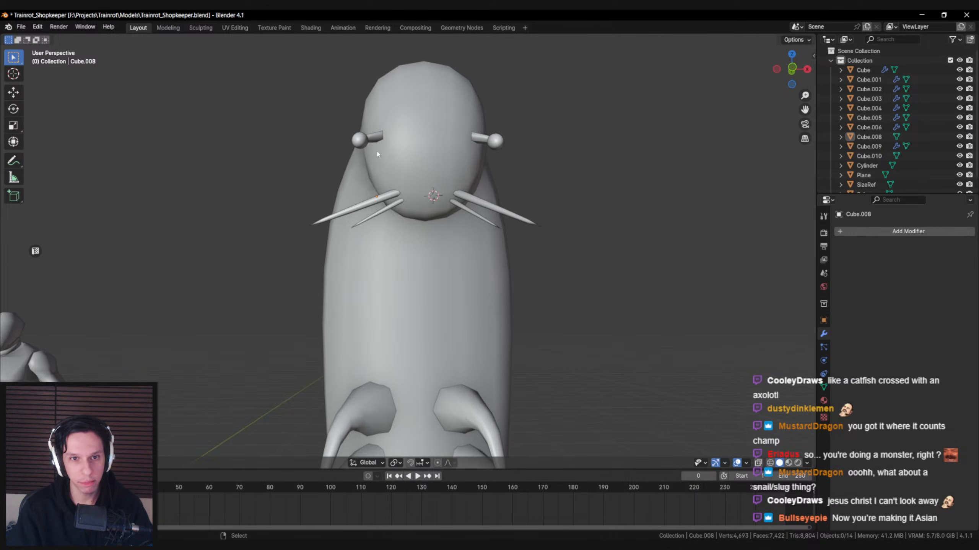
- Scale both eyes up about 1.39 times around their individual origins, and leave Edit Mode
key("s")
key("Escape")
key("Tab")
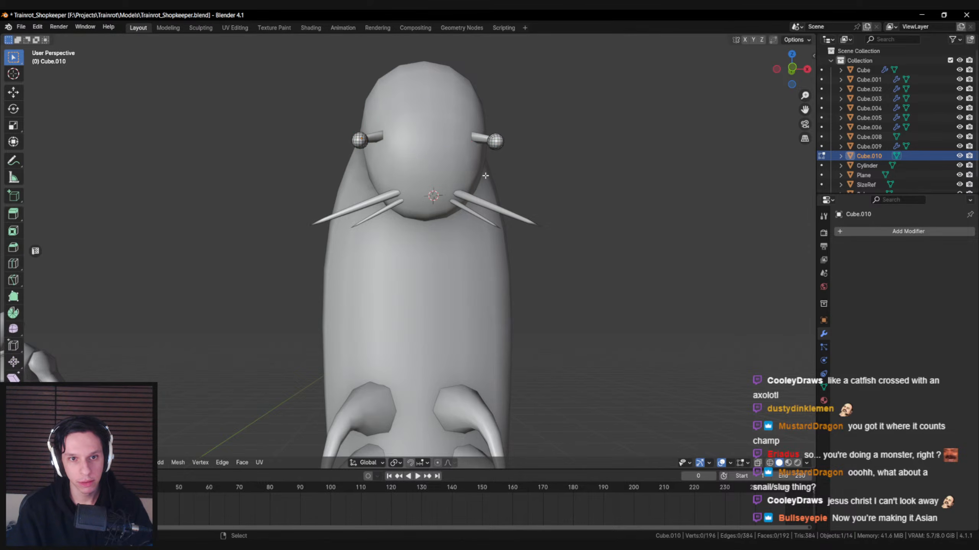
key("s")
key("Escape")
left_click(395, 463)
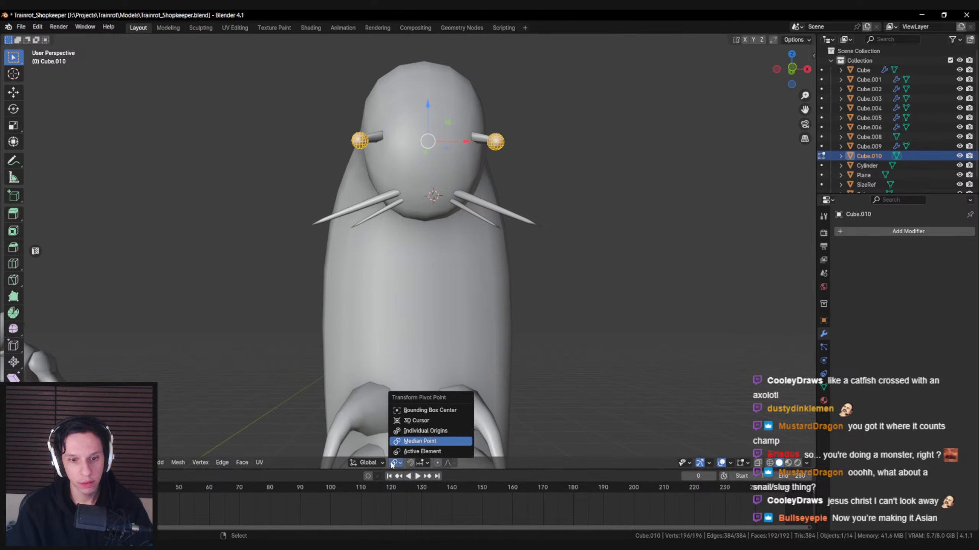
left_click(414, 430)
key("s")
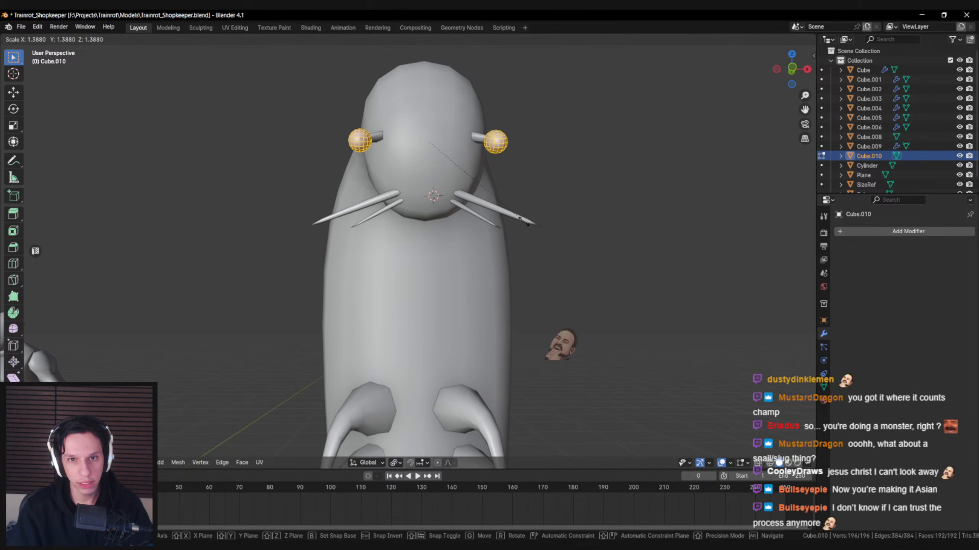
left_click(517, 219)
key("Tab")
middle_click_drag(517, 219, 421, 343)
scroll(418, 338, "up", 4)
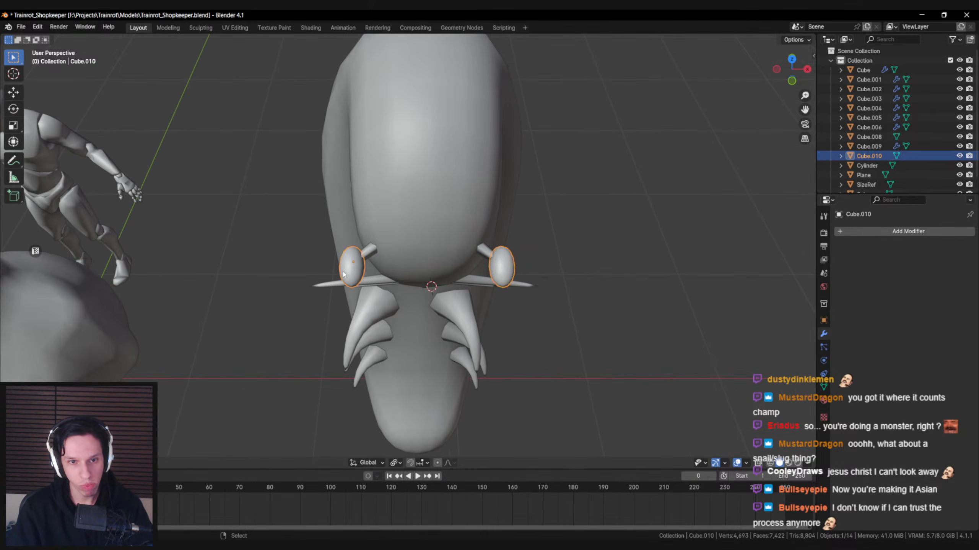
- Rotate the eye on the head's -X side about the Z axis in Edit Mode
key("Tab")
scroll(366, 278, "up", 3)
key("alt+a")
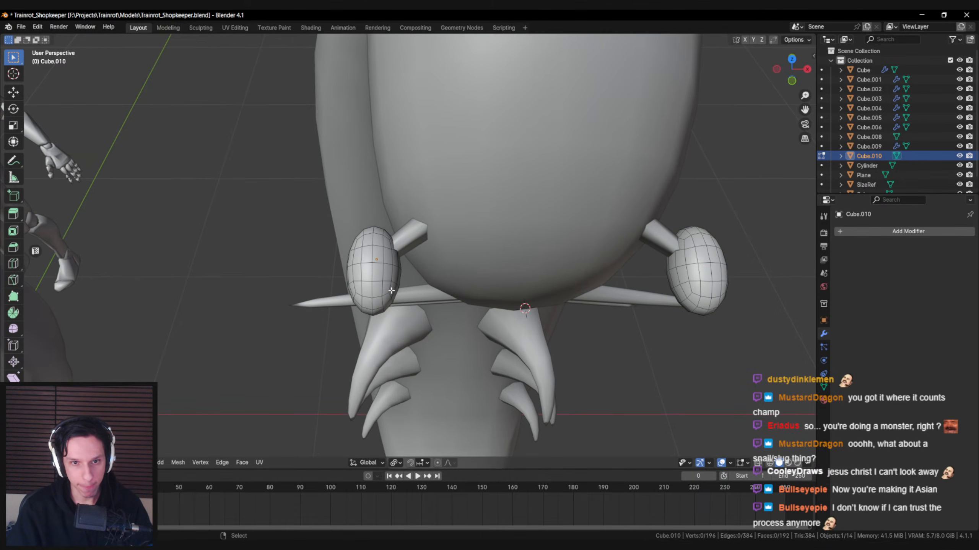
key("l")
key("r")
key("z")
left_click(477, 256)
middle_click_drag(477, 256, 265, 256, "shift")
- Rotate the +X side eye about Z, shift it along Y, and leave Edit Mode with the eyes deselected
key("alt+a")
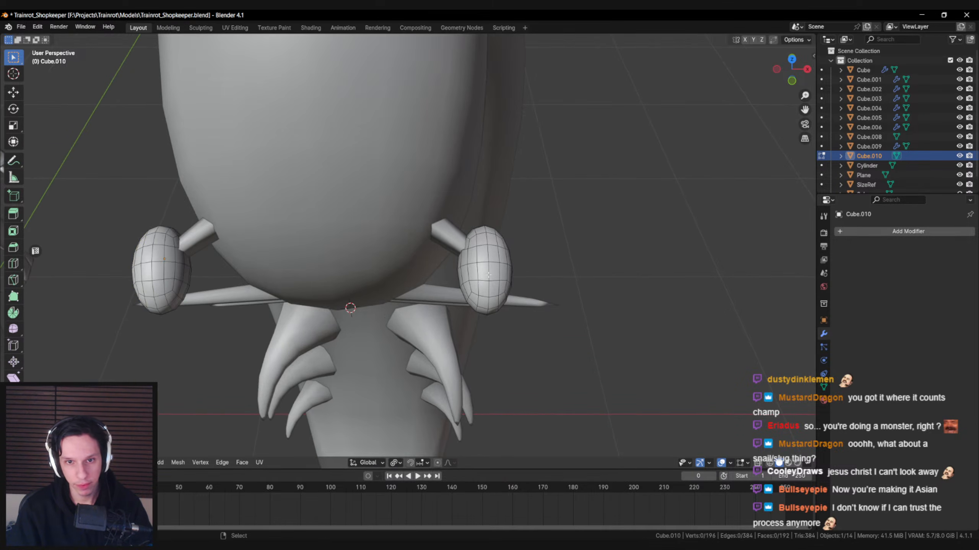
key("l")
key("r")
key("z")
left_click(575, 296)
middle_click_drag(575, 297, 454, 276)
key("g")
key("y")
left_click(468, 297)
key("Tab")
key("alt+a")
scroll(459, 253, "up", 3)
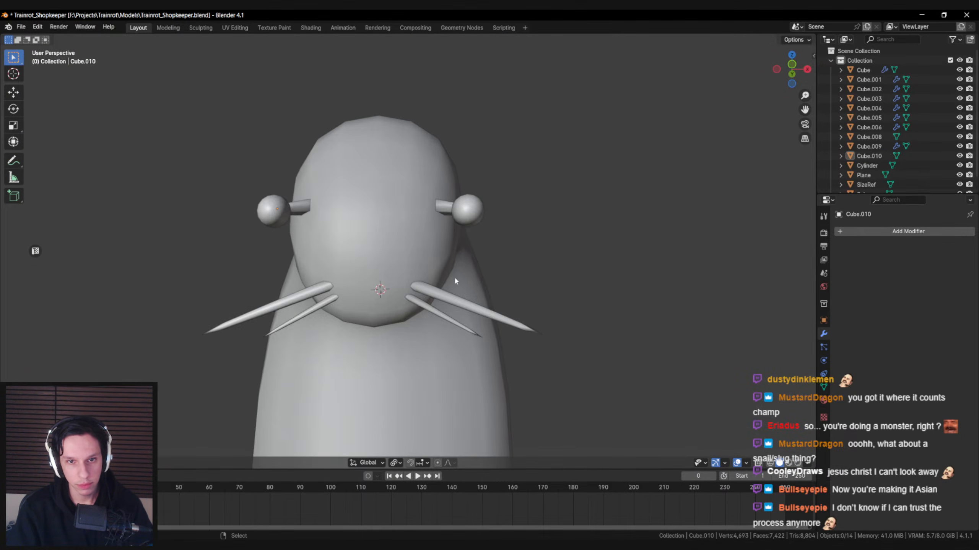
- Select the eye stalks and apply their Mirror modifier
left_click(478, 216)
key("Tab")
key("shift+z")
key("Tab")
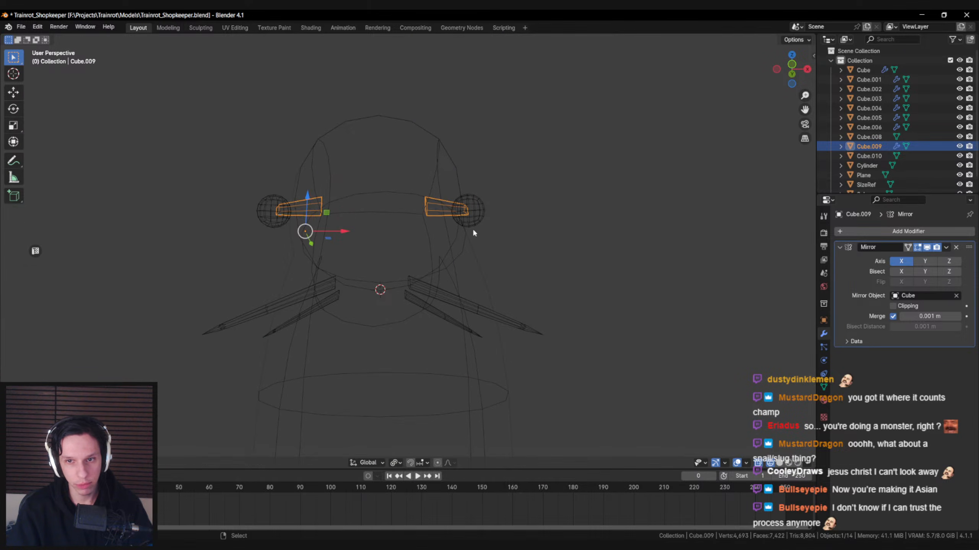
left_click(945, 249)
left_click(936, 258)
- Lower the outer end of the +X side eye stalk slightly along Z, and leave Edit Mode
key("Tab")
scroll(424, 247, "up", 1)
key("alt+a")
key("shift+z")
key("b")
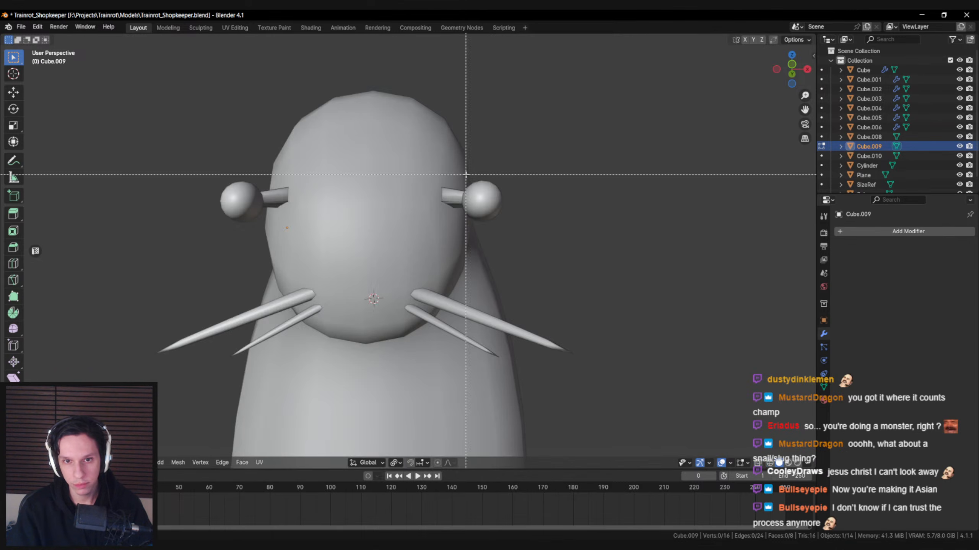
left_click_drag(468, 175, 510, 220)
key("shift+z")
key("shift+z")
key("g")
key("z")
key("Return")
key("Tab")
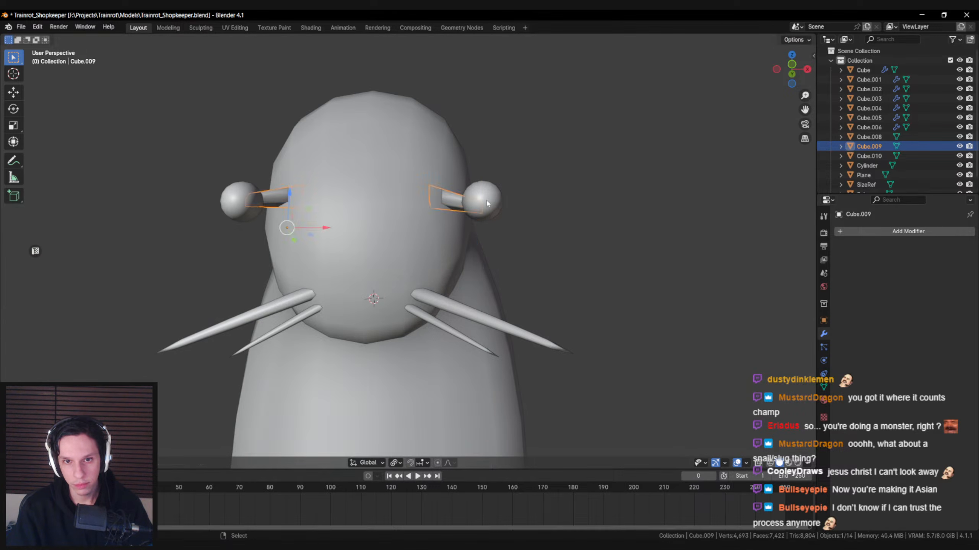
- Lower the +X side eye slightly along Z so it sits on the end of its stalk
left_click(487, 199)
key("Tab")
key("shift+z")
left_click_drag(443, 160, 581, 254)
key("shift+z")
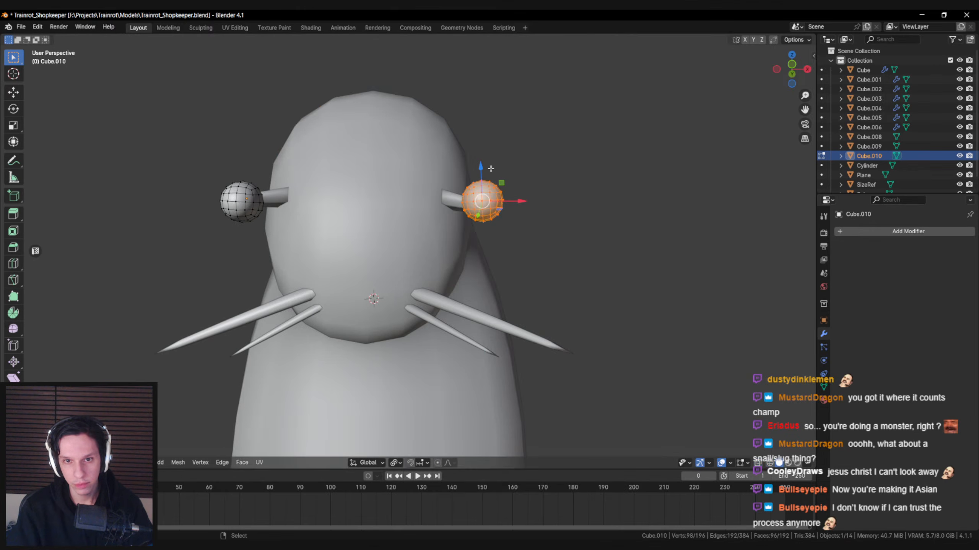
key("g")
key("z")
key("Return")
key("Tab")
scroll(455, 256, "down", 6)
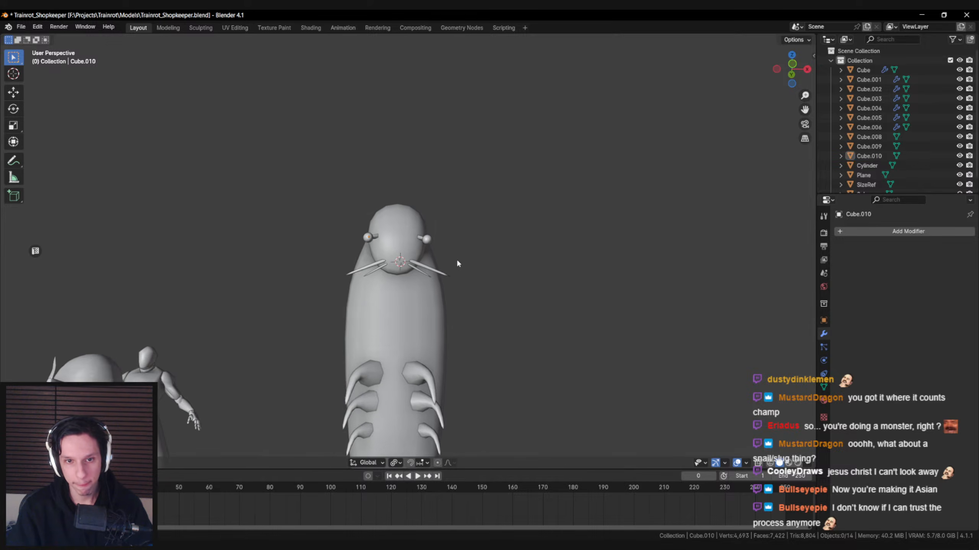
- Rotate the pair of eyes about the global X axis to tilt them with the head
mouse_move(456, 259)
middle_mouse_down()
mouse_move(437, 278)
mouse_move(361, 296)
mouse_move(331, 320)
mouse_move(337, 289)
middle_mouse_up()
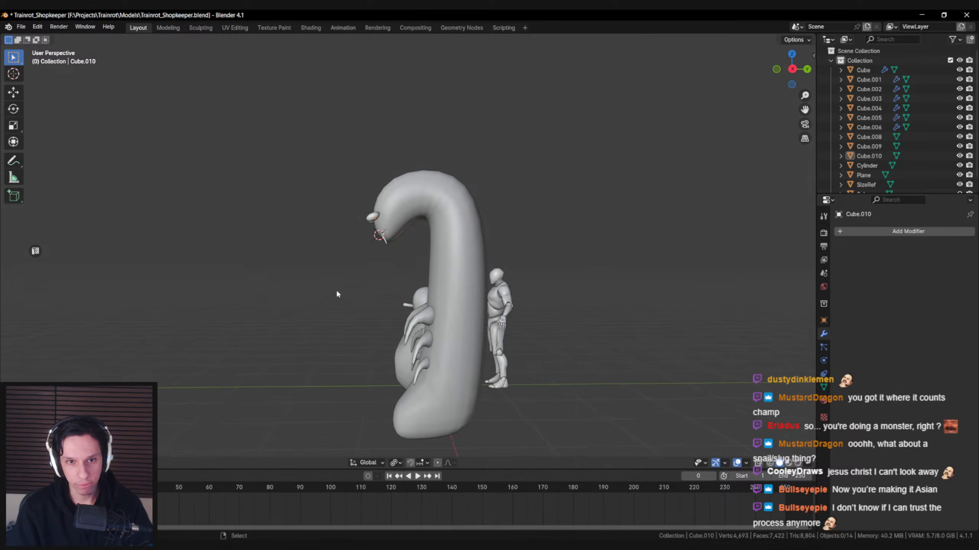
scroll(399, 274, "up", 4)
key("r")
key("x")
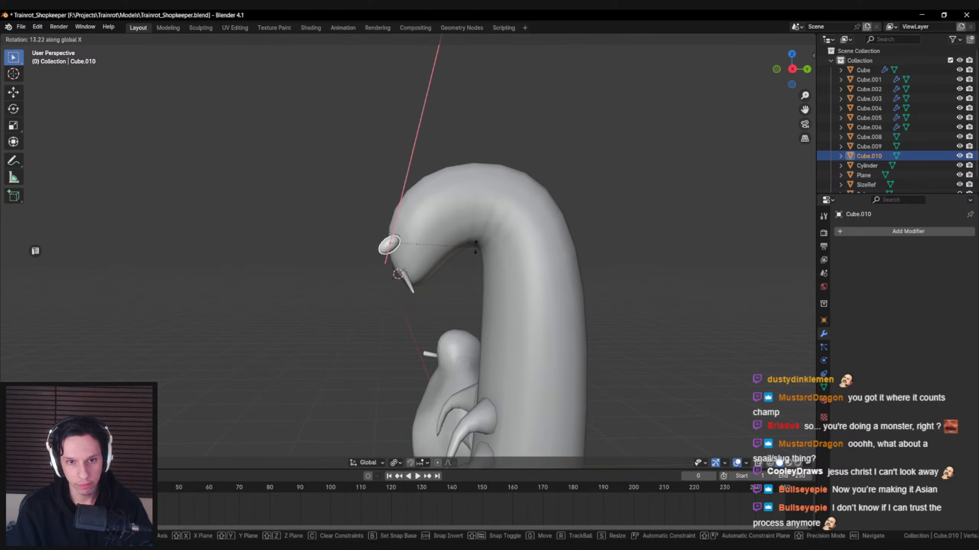
left_click(478, 227)
middle_click_drag(478, 228, 434, 310)
scroll(429, 273, "down", 3)
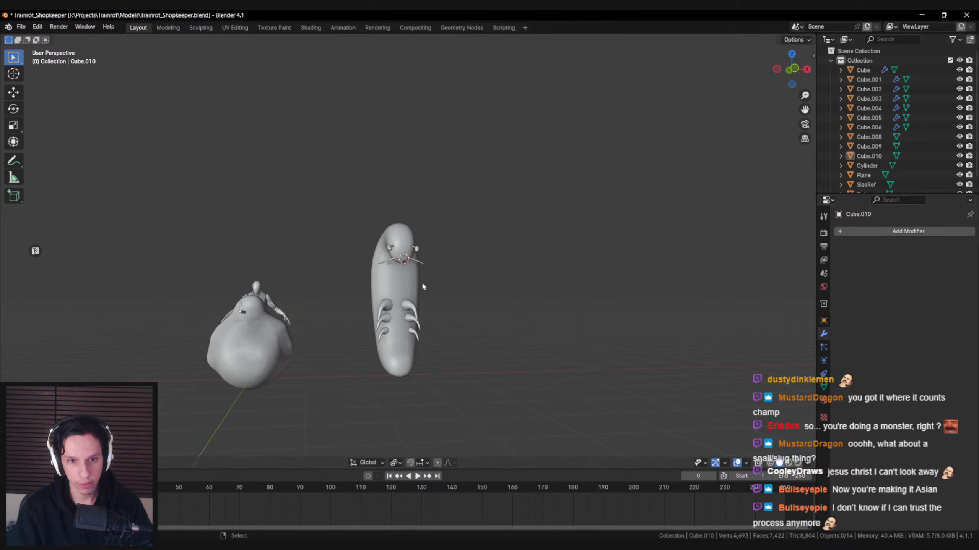
- Enlarge the head-side ends of both eye stalks in Edit Mode so the stalks taper toward the eyes
scroll(399, 304, "up", 6)
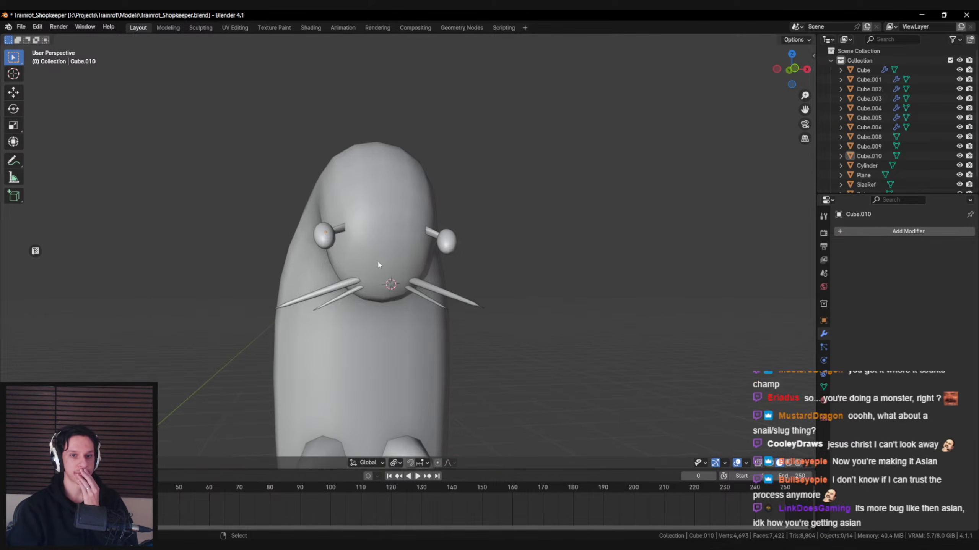
left_click(341, 232)
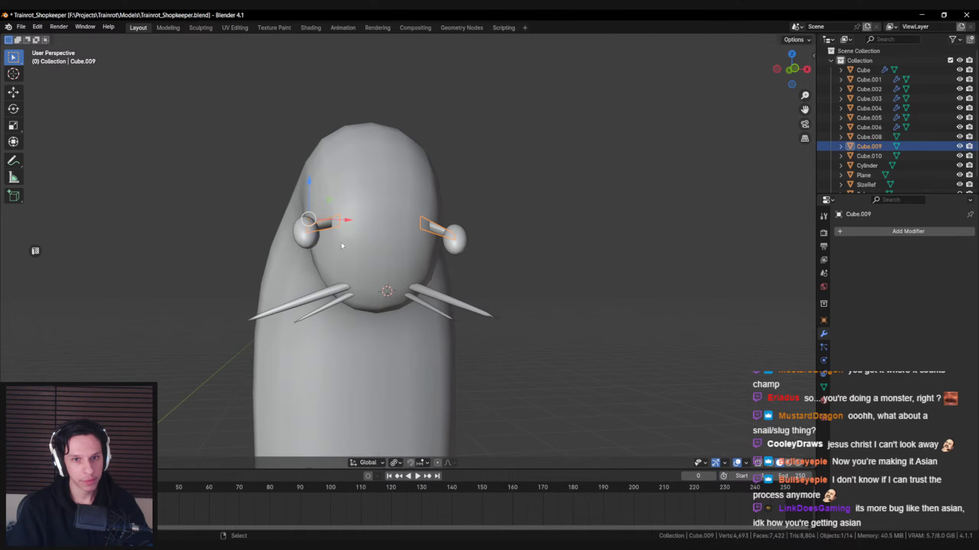
key("Tab")
key("shift+z")
left_click_drag(334, 199, 429, 253)
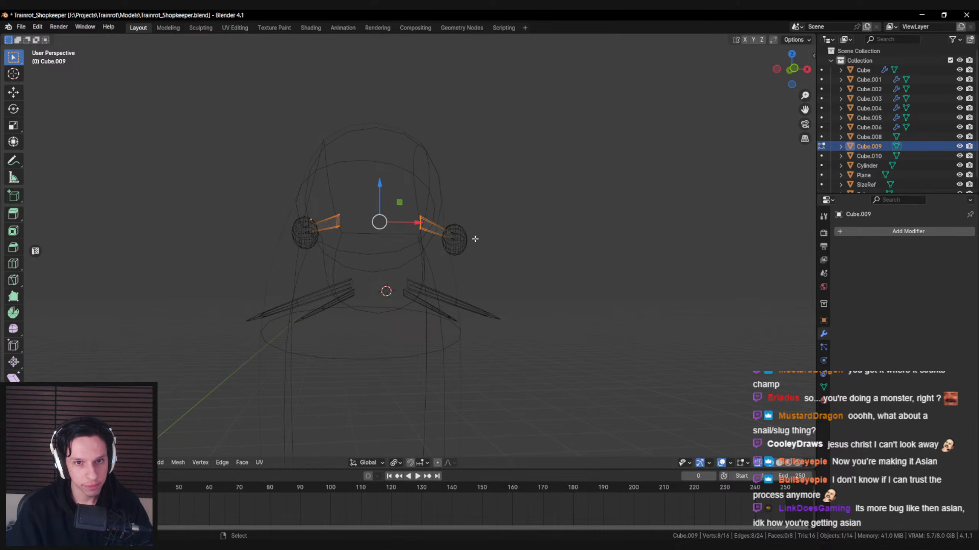
key("shift+z")
key("s")
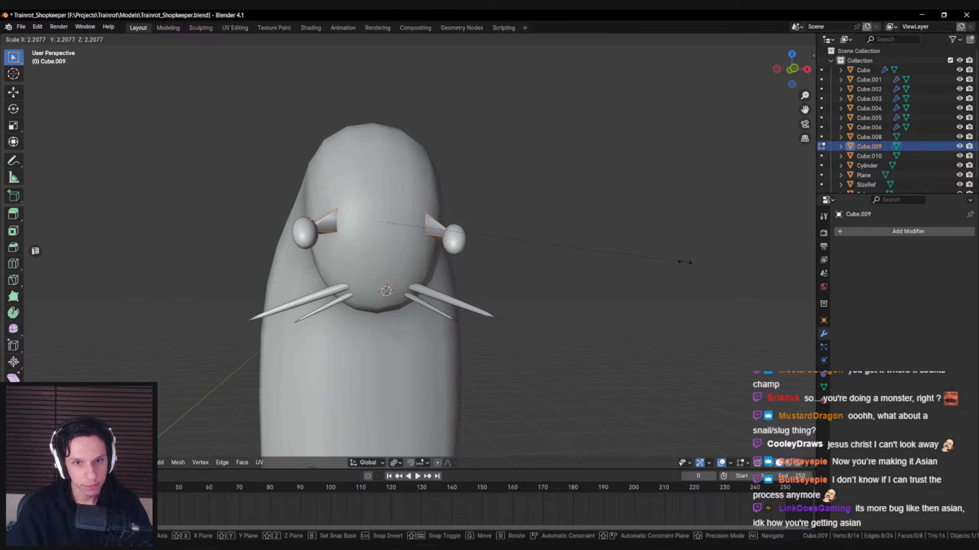
left_click(564, 271)
key("Tab")
- Select all six claws on the front of the body and join them into one object
scroll(425, 253, "down", 6)
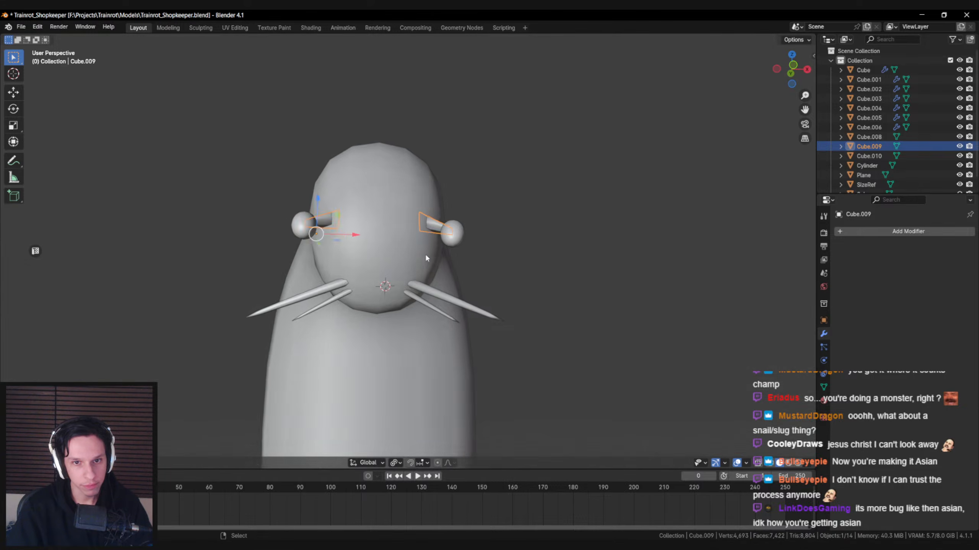
middle_click_drag(421, 324, 393, 280)
left_click(388, 275)
left_click(386, 289, "shift")
left_click(387, 304, "shift")
left_click(420, 305, "shift")
left_click(419, 289, "shift")
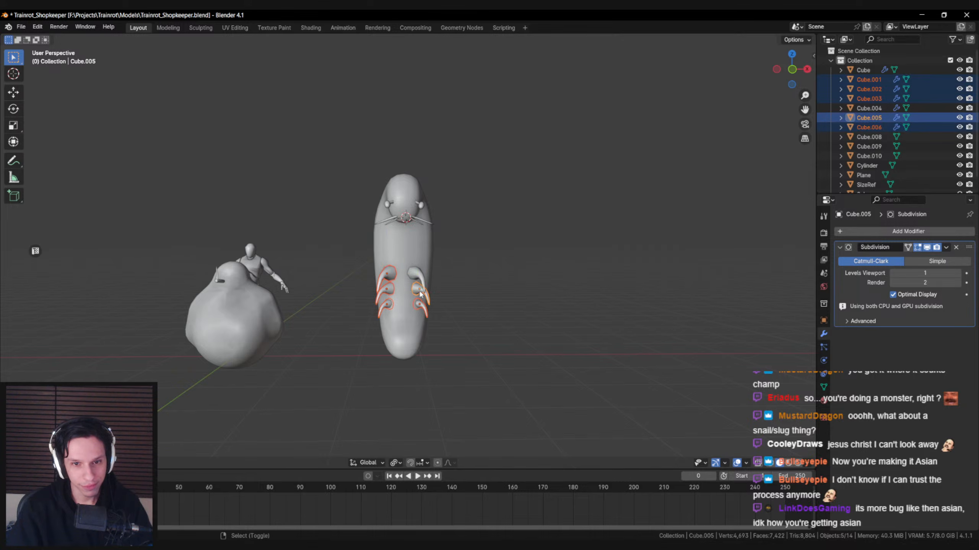
left_click(418, 277, "shift")
scroll(418, 280, "up", 2)
key("ctrl+j")
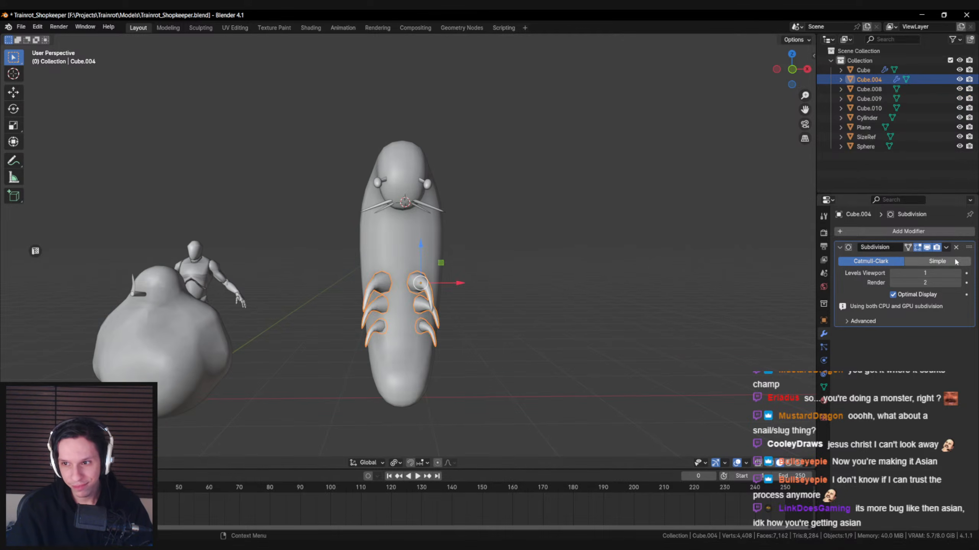
- Apply the Subdivision modifier of the joined claws
left_click(945, 247)
left_click(898, 258)
key("Tab")
scroll(490, 265, "up", 4)
scroll(490, 265, "down", 4)
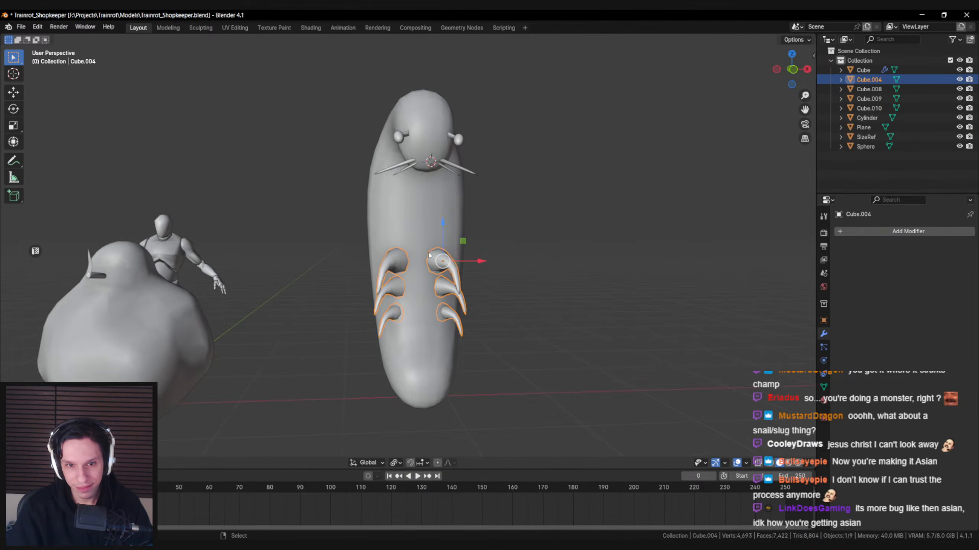
- Select only the shopkeeper's body and apply its Subdivision modifier
key("Tab")
left_click(423, 218, "shift")
key("shift+z")
key("shift+z")
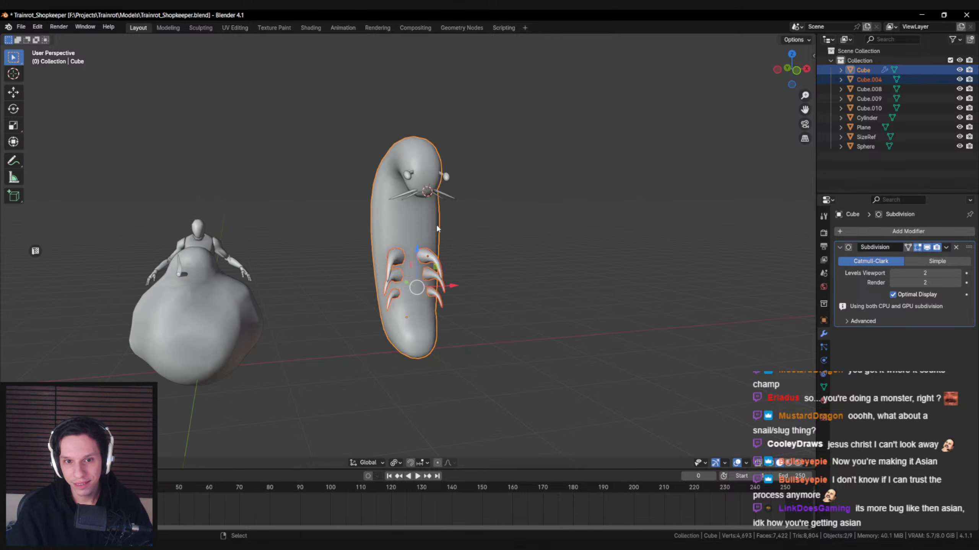
left_click(439, 230)
left_click(946, 247)
left_click(897, 258)
key("Tab")
key("Tab")
- Sculpt the body in Sculpt Mode, broadening the sides of the torso and reshaping the foot, and return to Object Mode
middle_click_drag(406, 235, 493, 239)
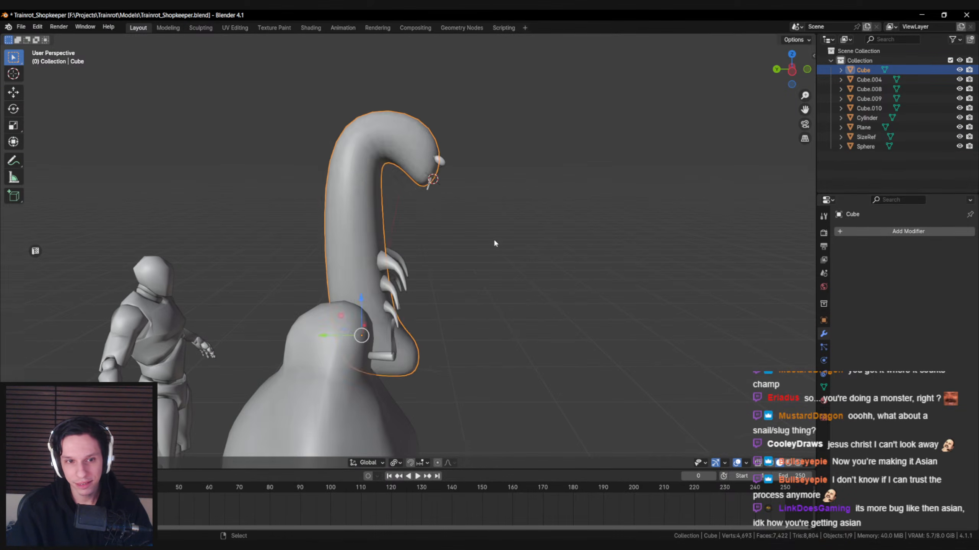
key("Tab")
key("alt+a")
scroll(378, 216, "up", 3)
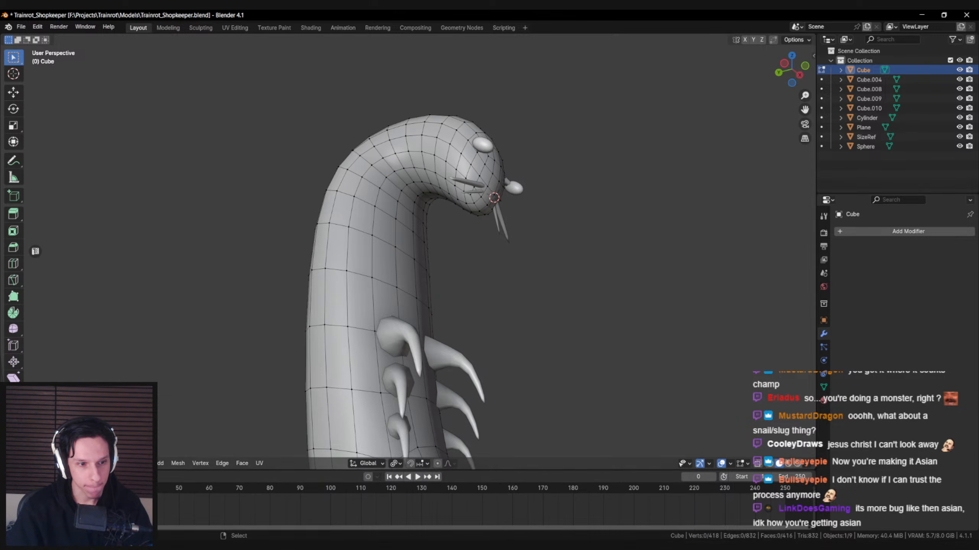
key("ctrl+Tab")
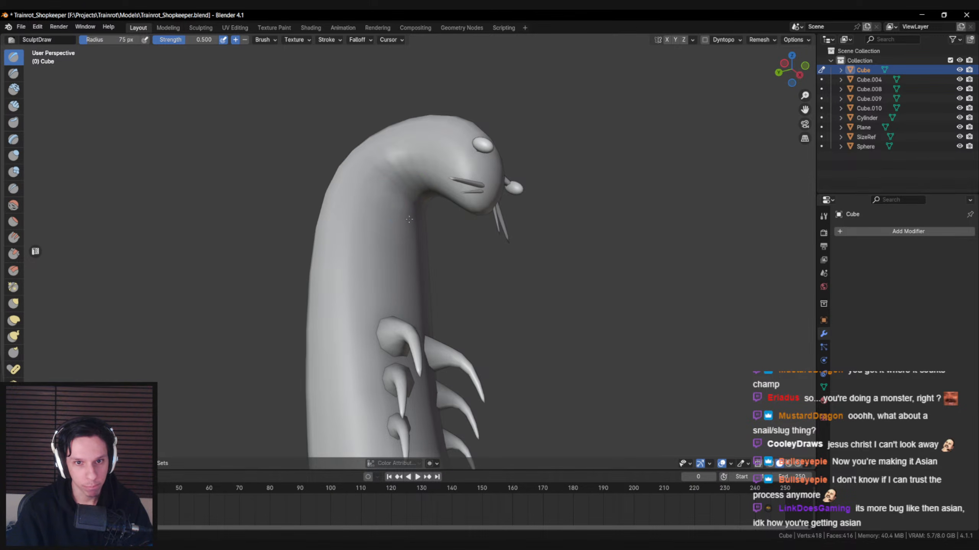
middle_click_drag(347, 300, 388, 221)
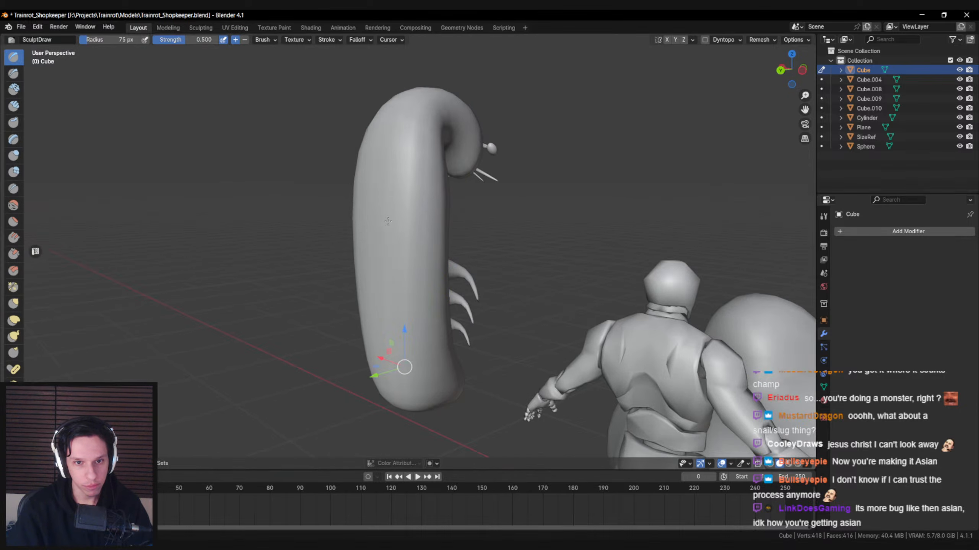
middle_click_drag(370, 285, 405, 249)
middle_click_drag(387, 379, 479, 175)
middle_click_drag(434, 225, 465, 273)
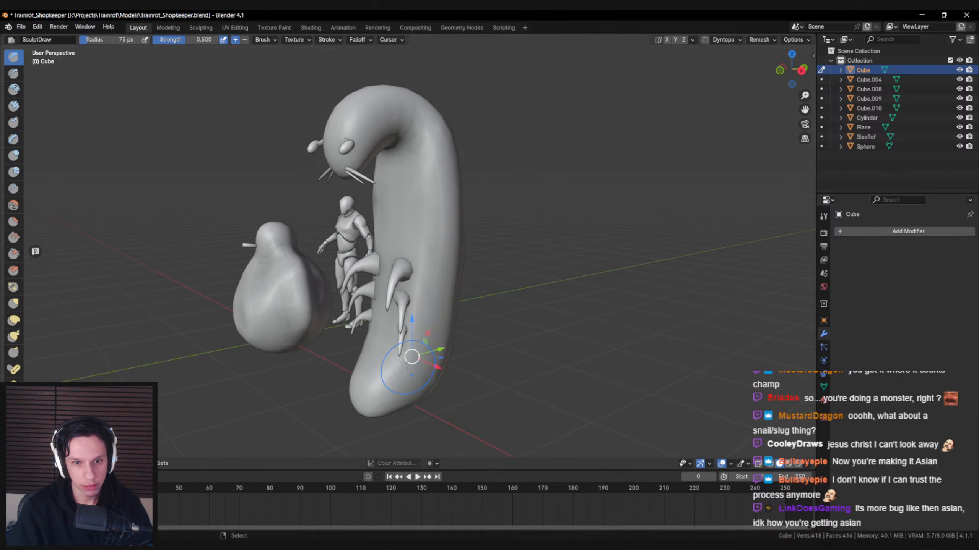
middle_click_drag(407, 367, 391, 386)
middle_click_drag(442, 412, 385, 154)
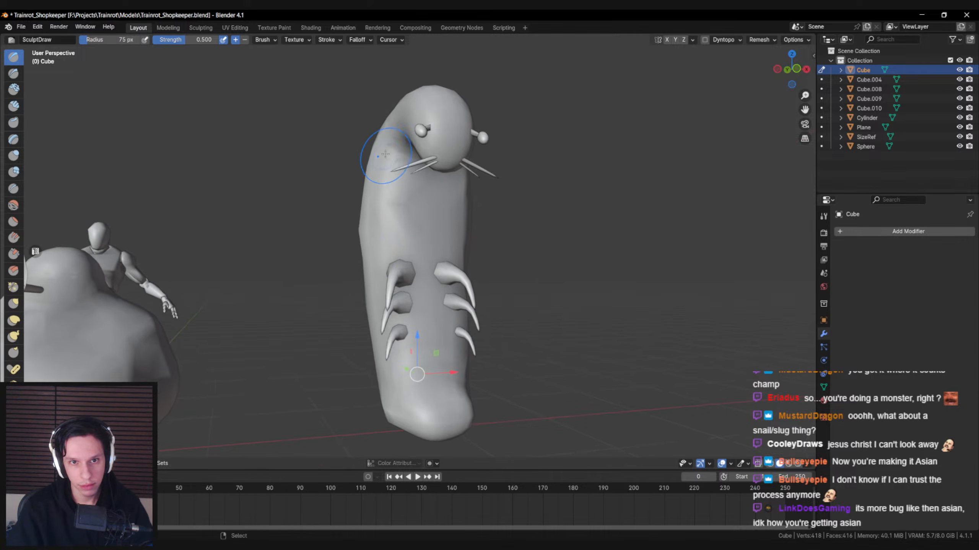
middle_click_drag(413, 208, 394, 243)
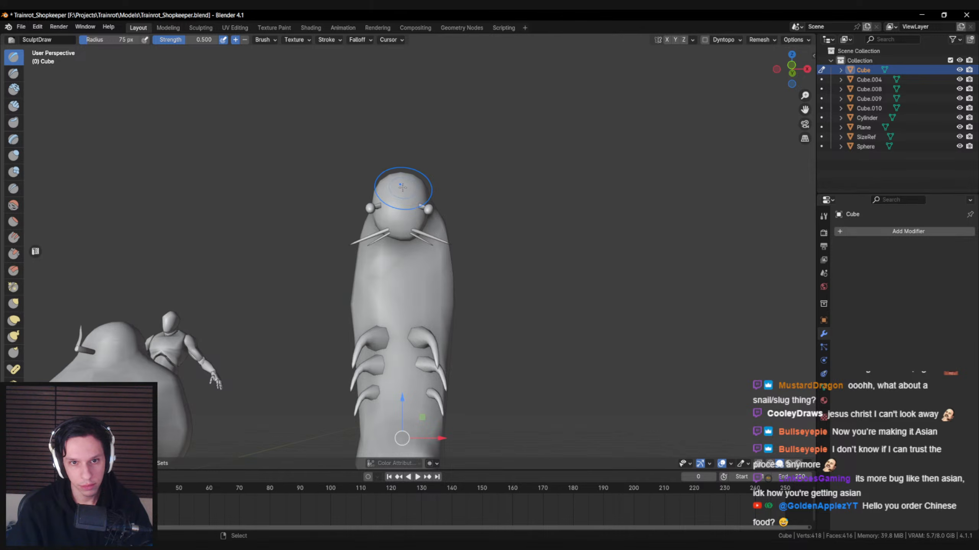
middle_click_drag(397, 188, 315, 339)
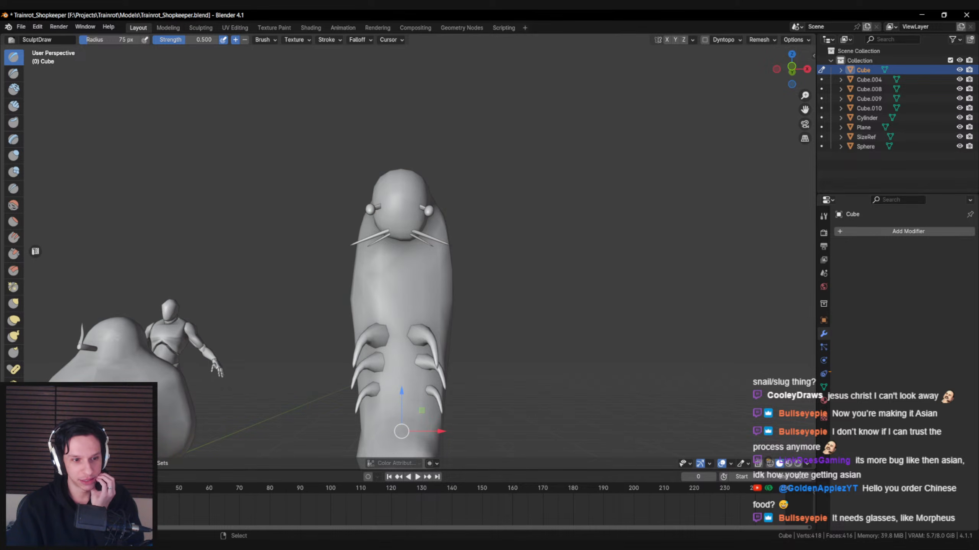
key("ctrl+Tab")
- Select all geometry of the body, claws, whiskers, eye stalks and eyes together in Edit Mode, and align the view to front orthographic
scroll(452, 279, "up", 2)
scroll(439, 269, "down", 5)
key("z")
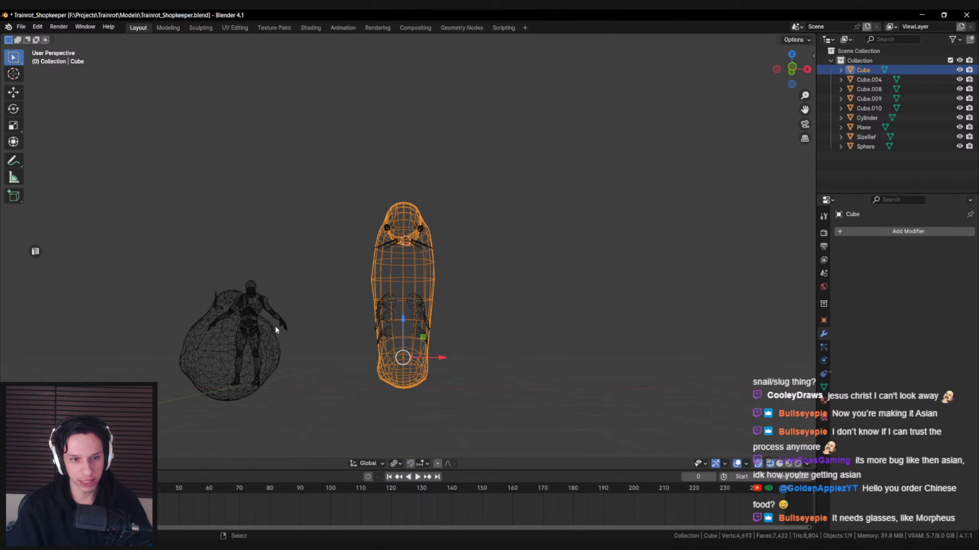
key("shift+z")
left_click(276, 329)
key("shift+z")
left_click(399, 264)
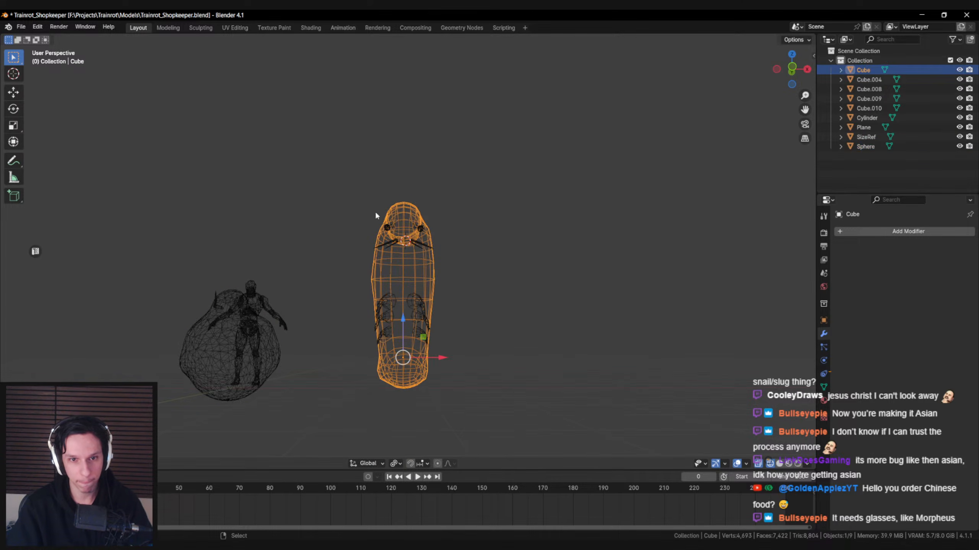
key("shift+z")
left_click_drag(376, 215, 431, 318)
middle_click_drag(431, 318, 445, 342)
key("a")
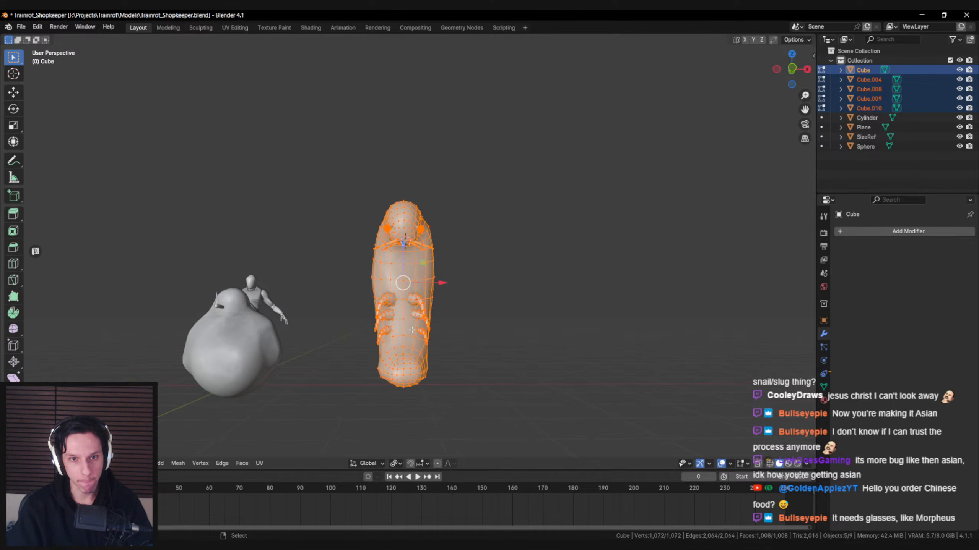
key("KP_1")
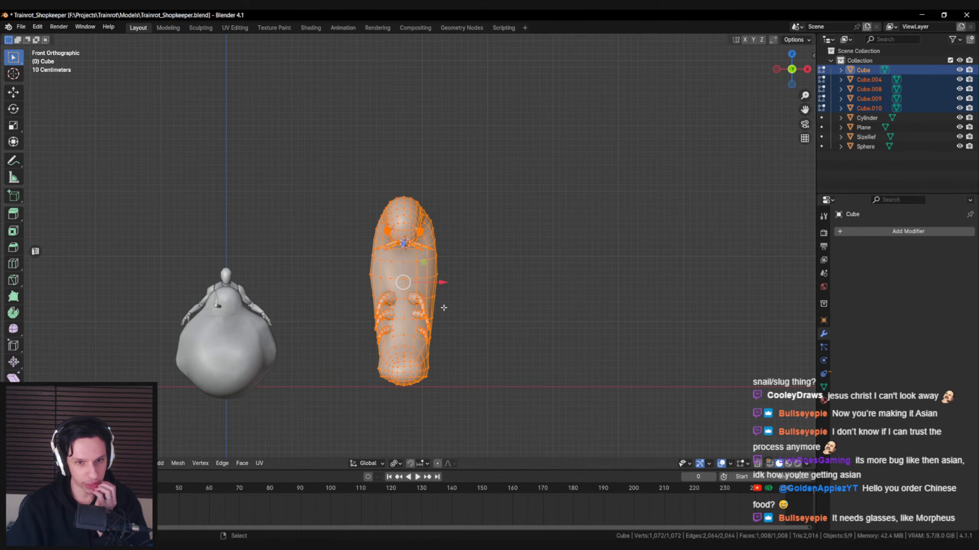
scroll(443, 308, "up", 2)
- Show the UV editor and unwrap all the shopkeeper's parts with Project from View
left_click(37, 253)
key("KP_Decimal")
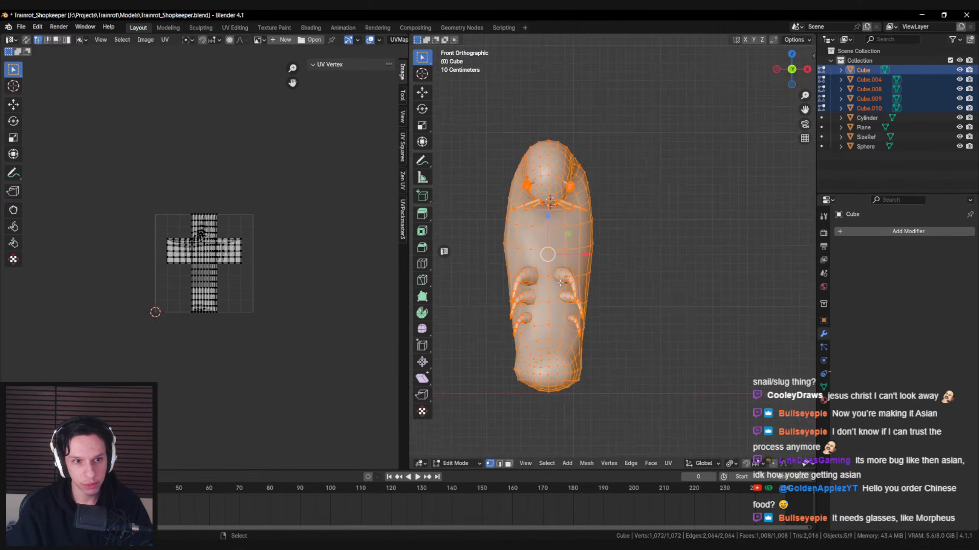
key("u")
left_click(535, 366)
middle_click_drag(565, 312, 786, 276, "shift")
key("u")
left_click(609, 293)
scroll(588, 289, "down", 1)
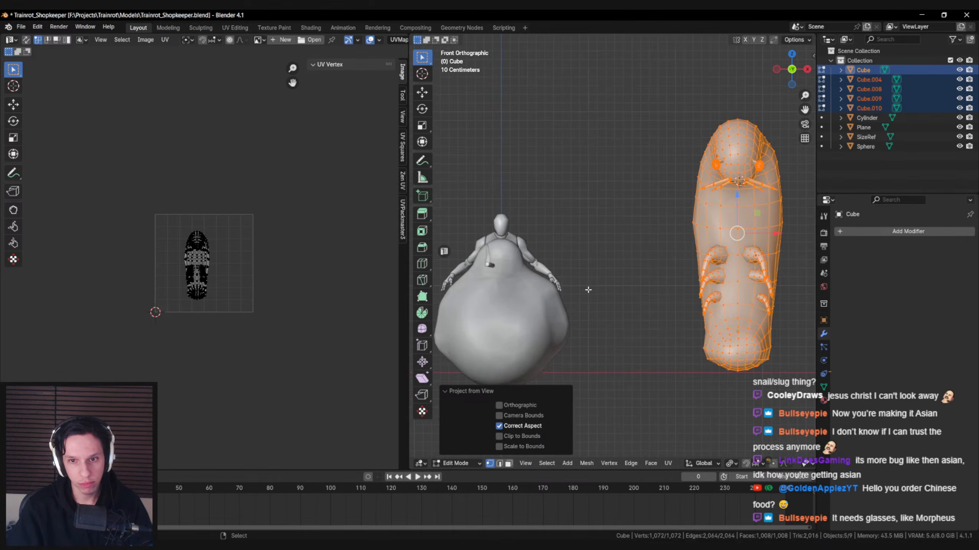
- Reselect all the shopkeeper's parts, unwrap them from the front with Project from View (Bounds), and save the file
key("Tab")
left_click(524, 315)
key("Tab")
key("Tab")
left_click(733, 242)
middle_click_drag(733, 242, 633, 254, "shift")
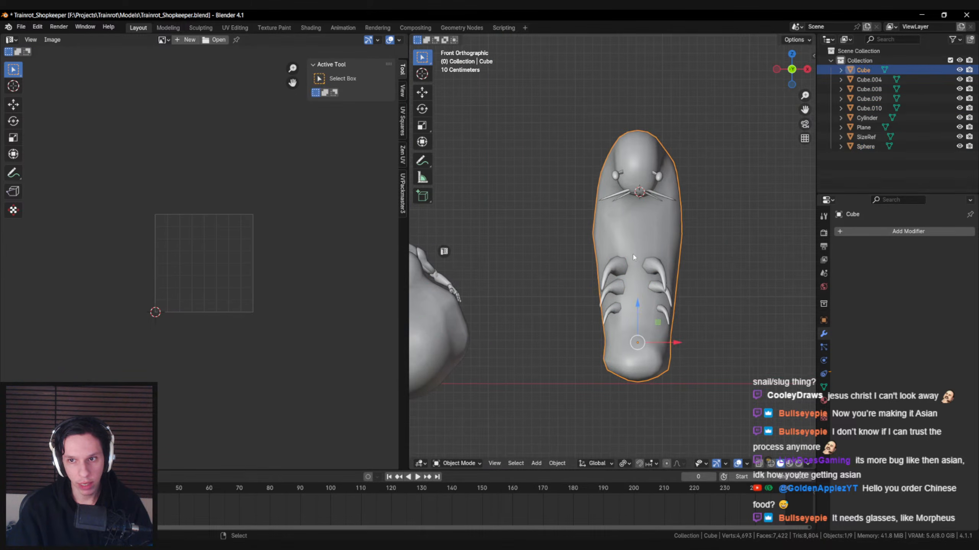
key("shift+z")
left_click_drag(568, 120, 703, 394)
key("Tab")
key("u")
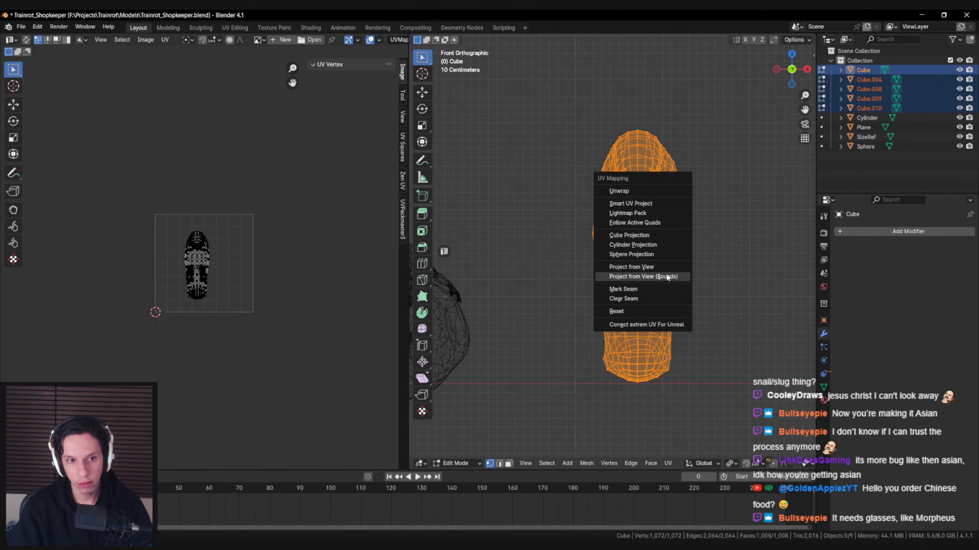
left_click(666, 275)
key("Tab")
key("ctrl+s")
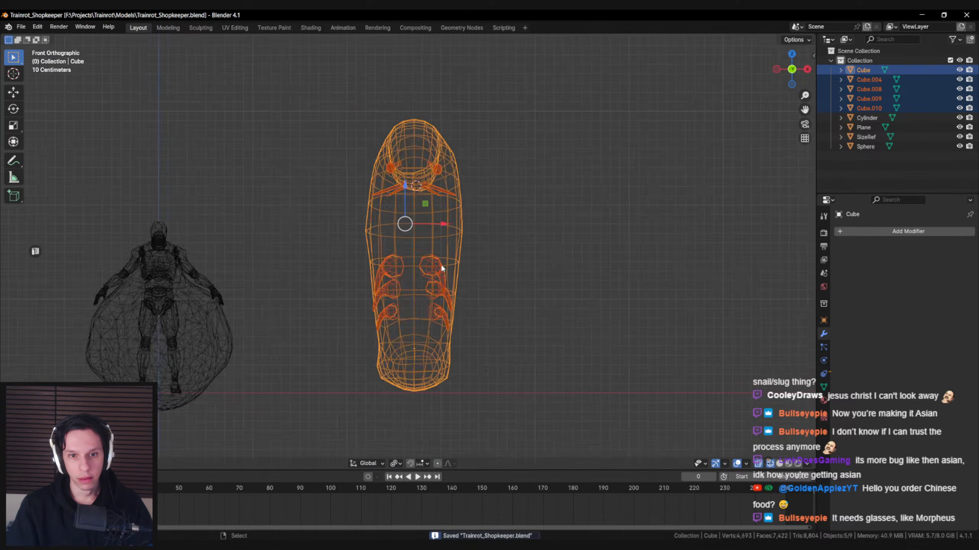
- Select all the clawed shopkeeper's parts and move them to a new collection named Seller
mouse_move(440, 263)
middle_mouse_down()
mouse_move(416, 254)
mouse_move(431, 254)
middle_mouse_up()
scroll(434, 265, "up", 3)
scroll(431, 253, "down", 2)
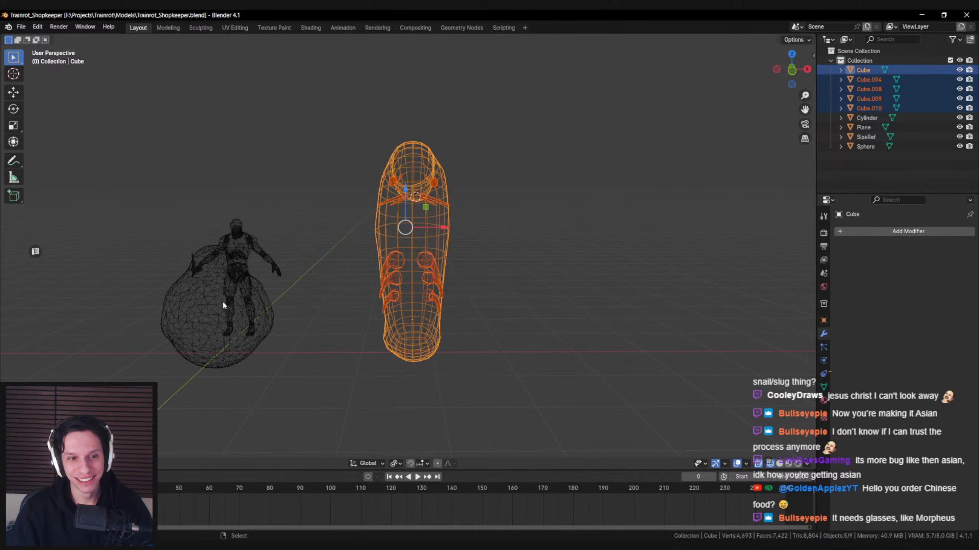
left_click(200, 283)
left_click(385, 170)
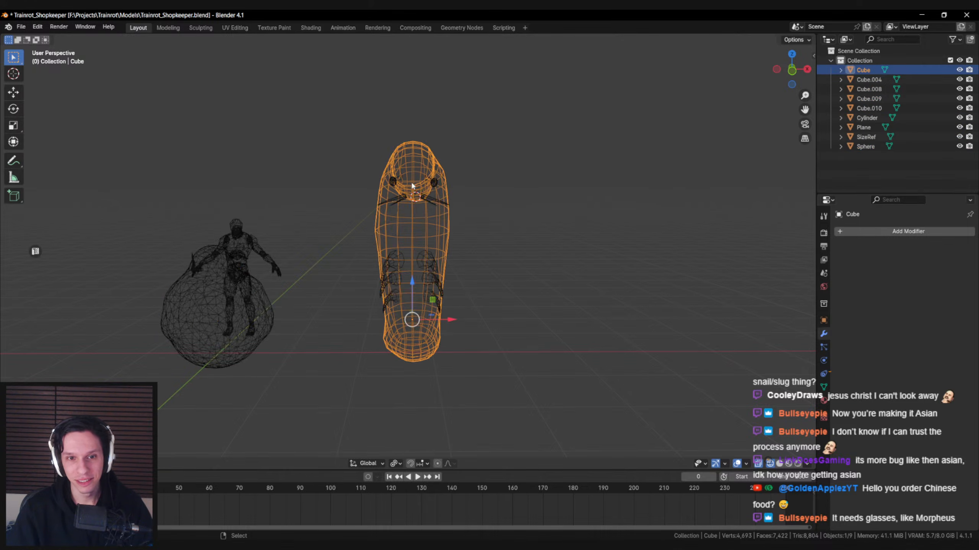
key("shift+z")
left_click_drag(363, 107, 505, 295)
key("shift+z")
key("m")
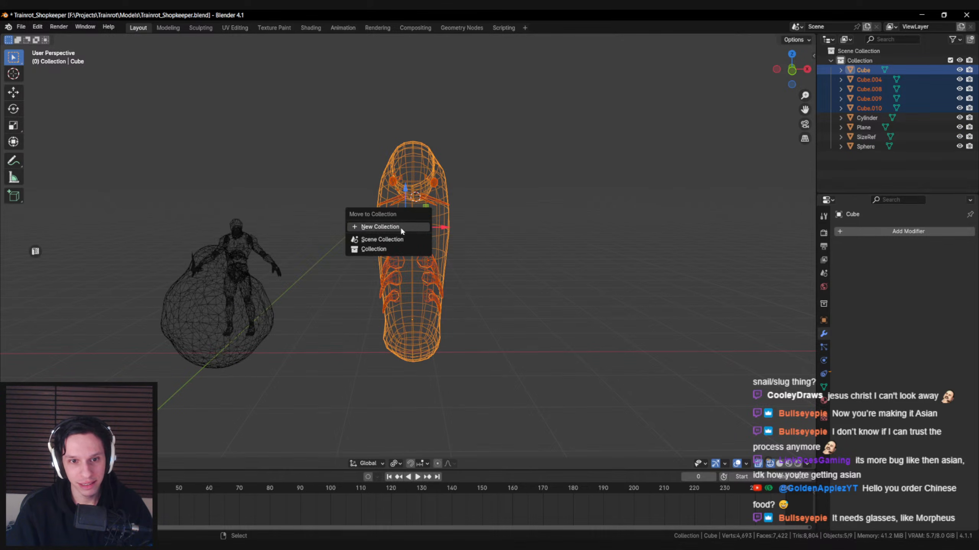
left_click(400, 227)
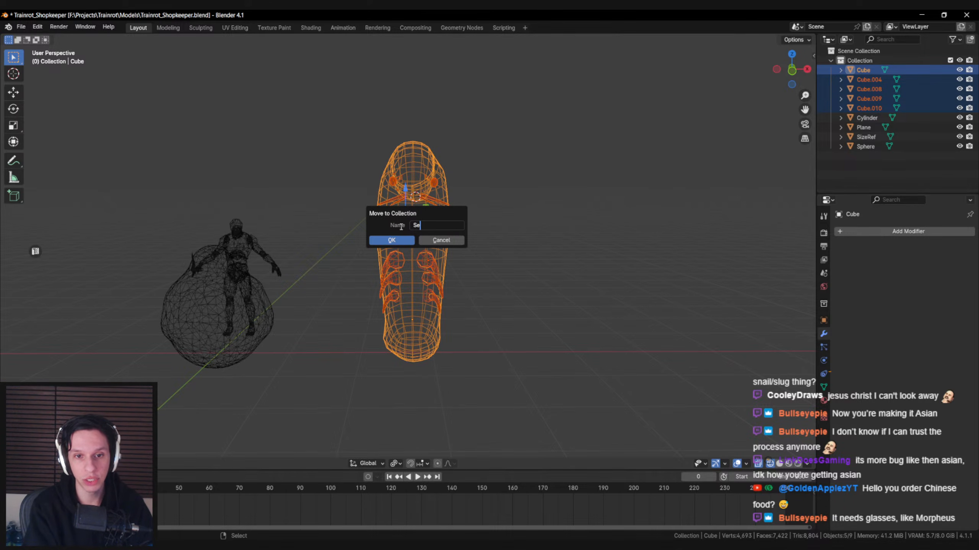
left_click(394, 238)
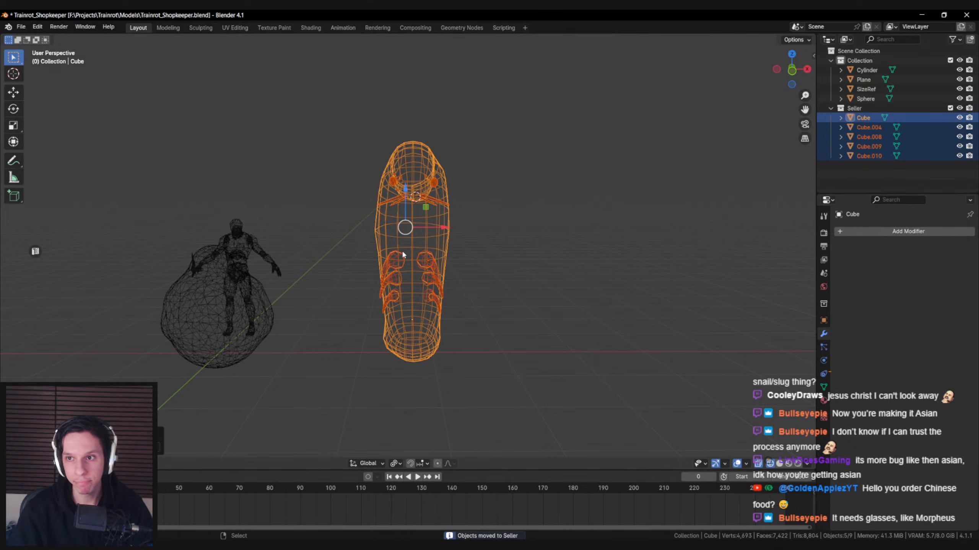
- Hide the original collection and move the Seller parts near the world origin in solid shading
middle_click_drag(402, 255, 541, 235, "shift")
key("2")
key("shift+z")
left_click_drag(565, 209, 366, 236)
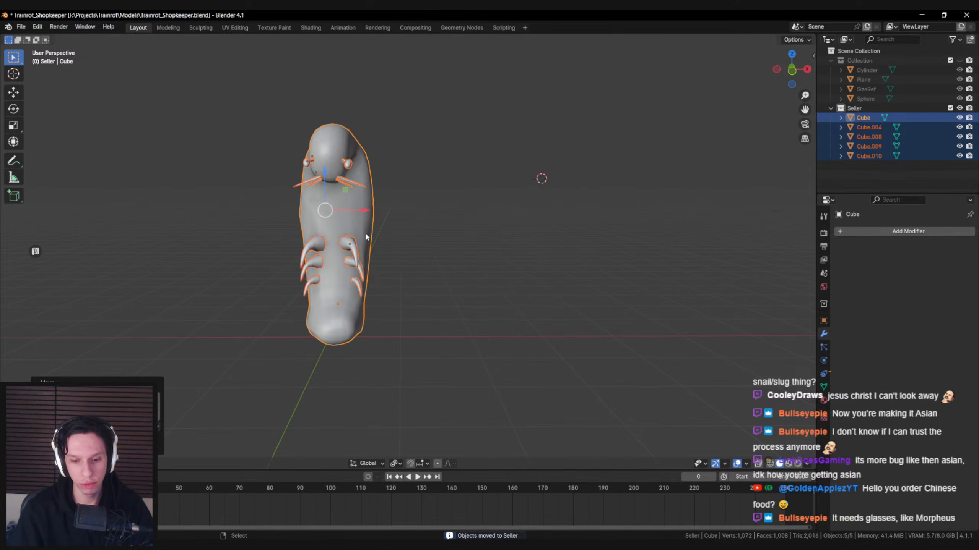
- Align the Seller parts with the world origin in front view, moving them along X to centre them and along Z to the ground
key("KP_1")
key("g")
key("x")
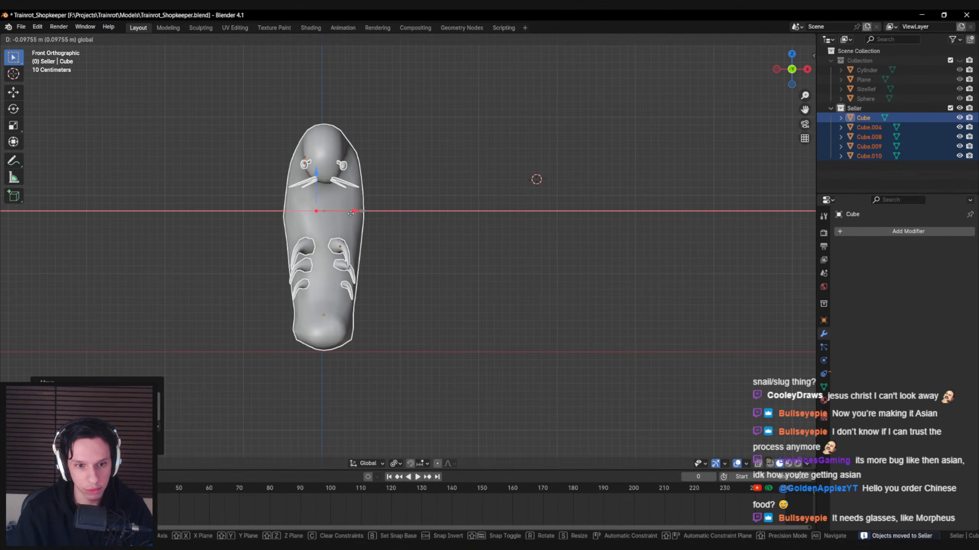
left_click(314, 180)
key("g")
key("z")
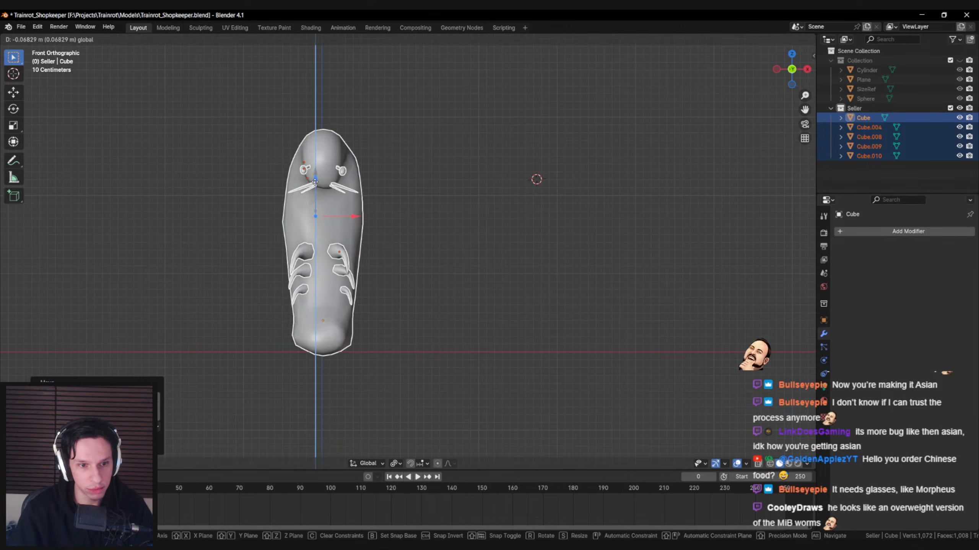
left_click(318, 361)
- Settle the Seller parts at ground level and flatten the body's lowest vertices by scaling them along Z
left_click(347, 319)
key("Tab")
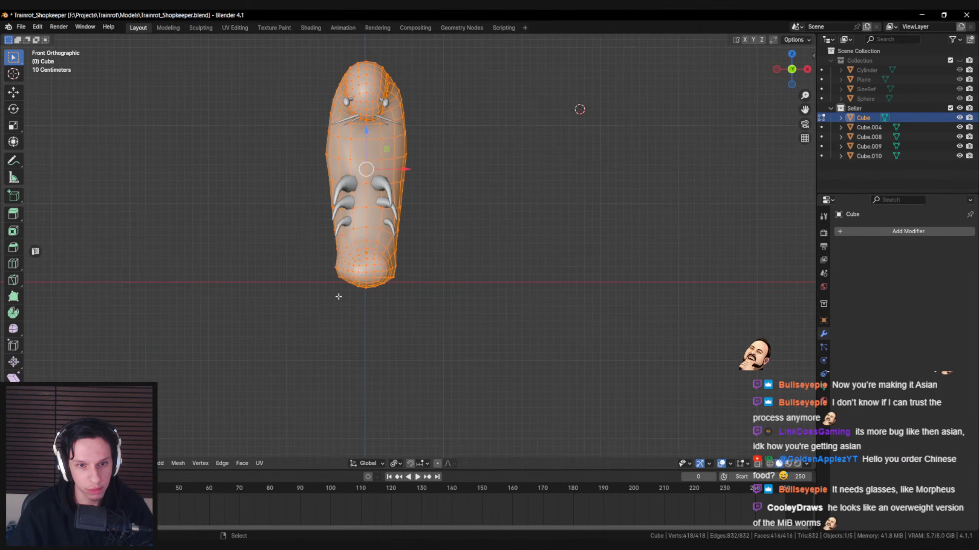
scroll(315, 291, "up", 2)
key("alt+a")
key("shift+z")
key("b")
left_click_drag(315, 291, 409, 331)
key("shift+z")
key("g")
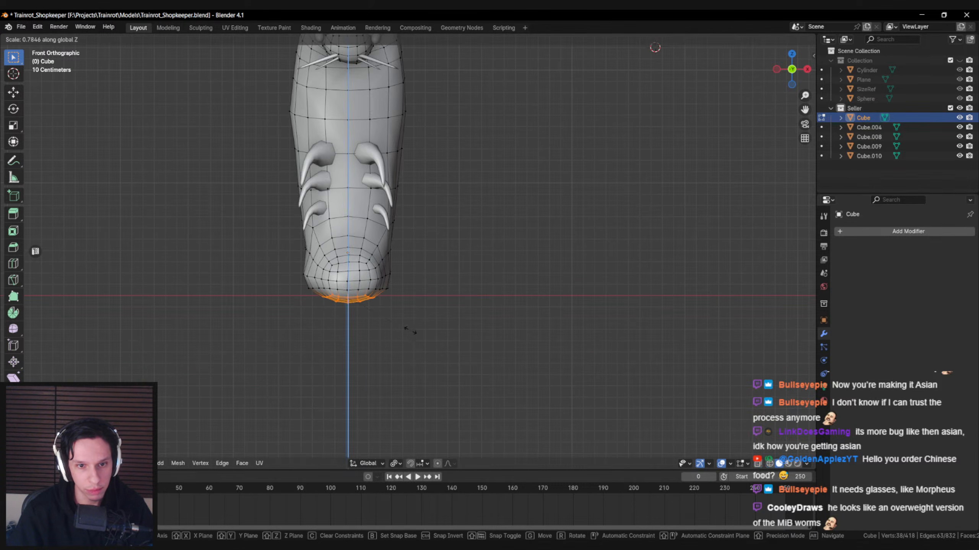
key("z")
key("s")
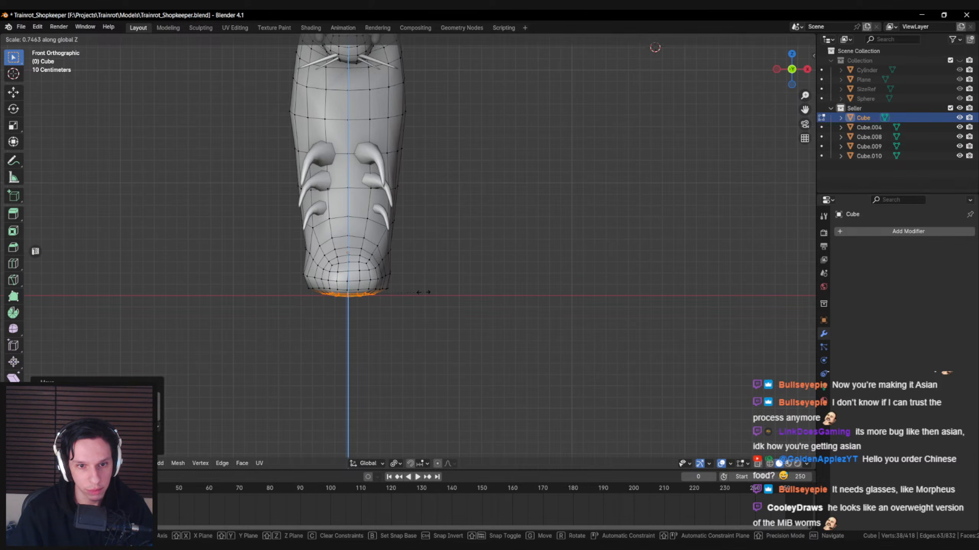
left_click(406, 284)
- Move the flattened base vertices along Z to the ground line and return to object mode
key("g")
key("z")
left_click(392, 285)
key("Tab")
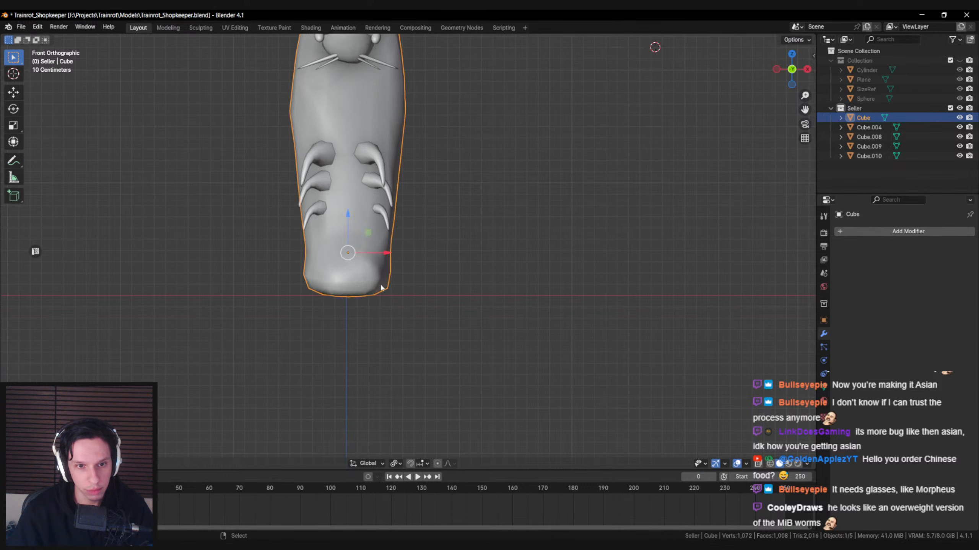
key("alt+a")
scroll(383, 284, "down", 4)
left_click(362, 239)
middle_click_drag(362, 239, 408, 283, "shift")
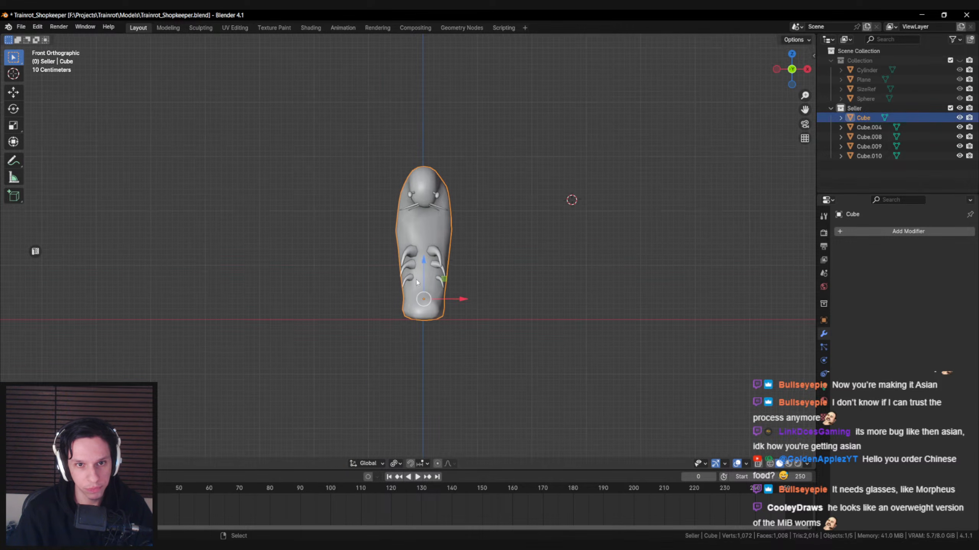
- Select all the Seller parts, centre them on the world origin using wireframe front view, and save the file
key("a")
key("shift+z")
scroll(454, 248, "up", 5)
middle_click_drag(455, 251, 447, 240, "shift")
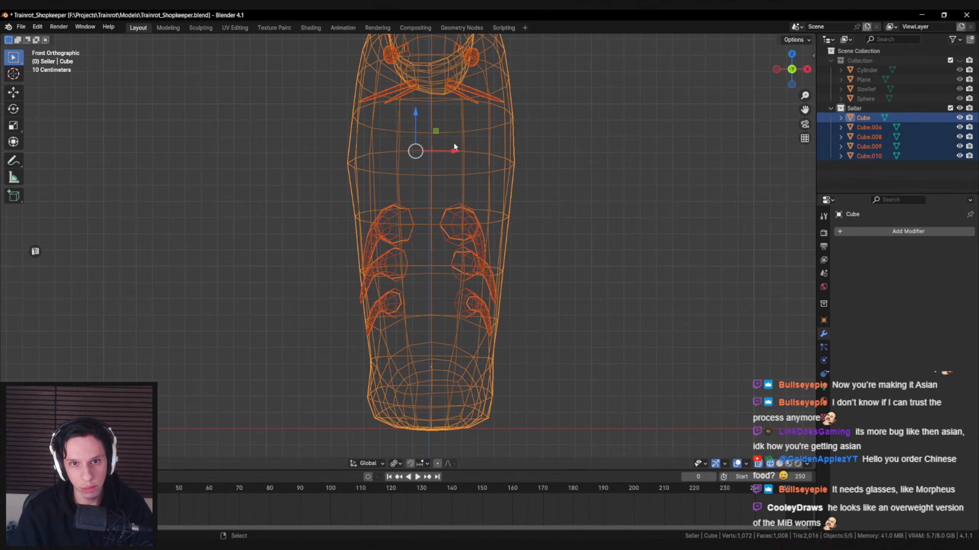
scroll(447, 152, "down", 4)
key("shift+z")
key("ctrl+s")
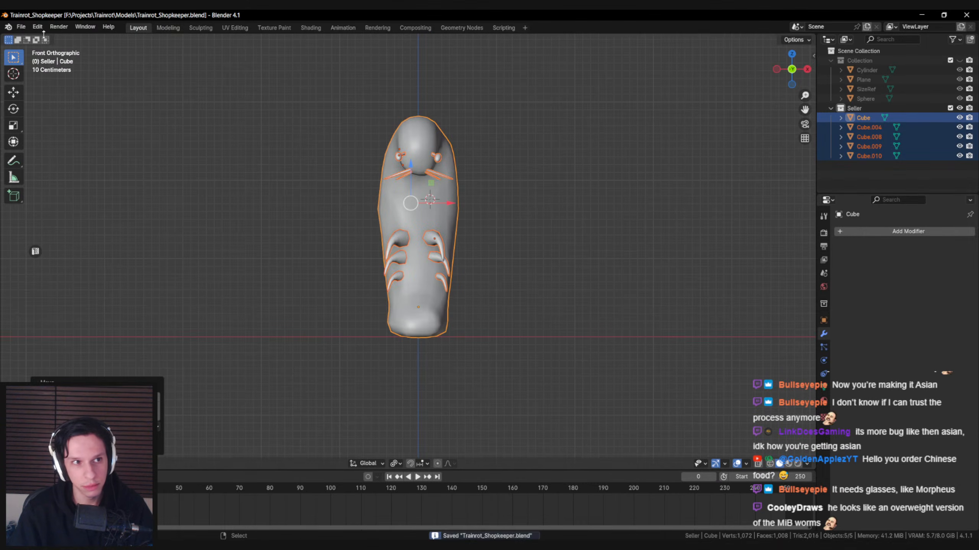
- Export the Seller parts as S_Shopkeeper-Seller.fbx in the Models folder, limited to selected objects and the Mesh object type
left_click(21, 27)
mouse_move(71, 170)
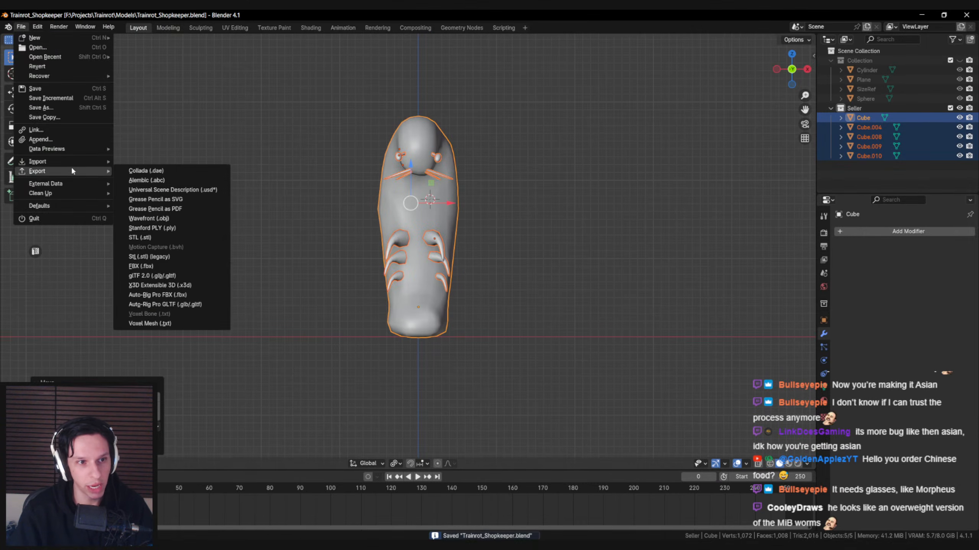
left_click(157, 270)
scroll(385, 298, "down", 2)
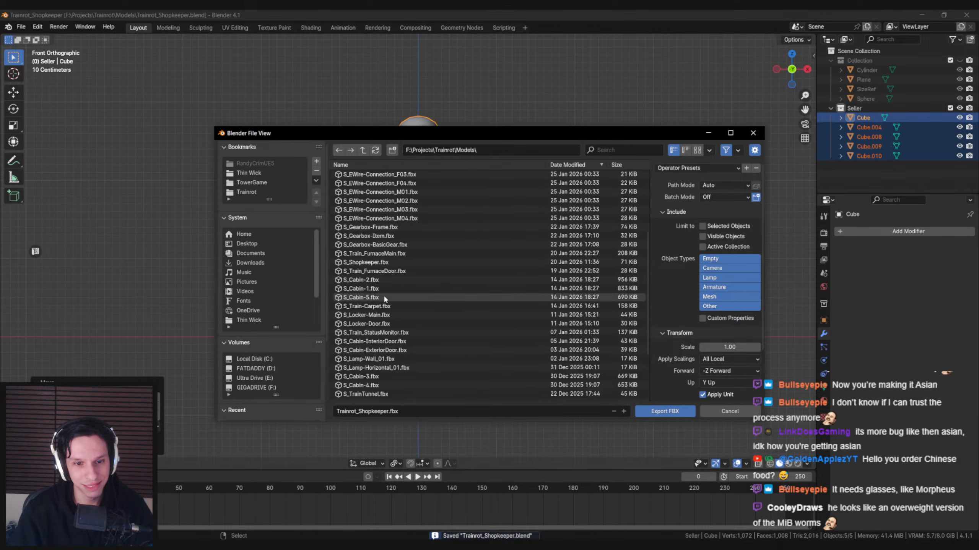
scroll(383, 293, "up", 4)
left_click(382, 301)
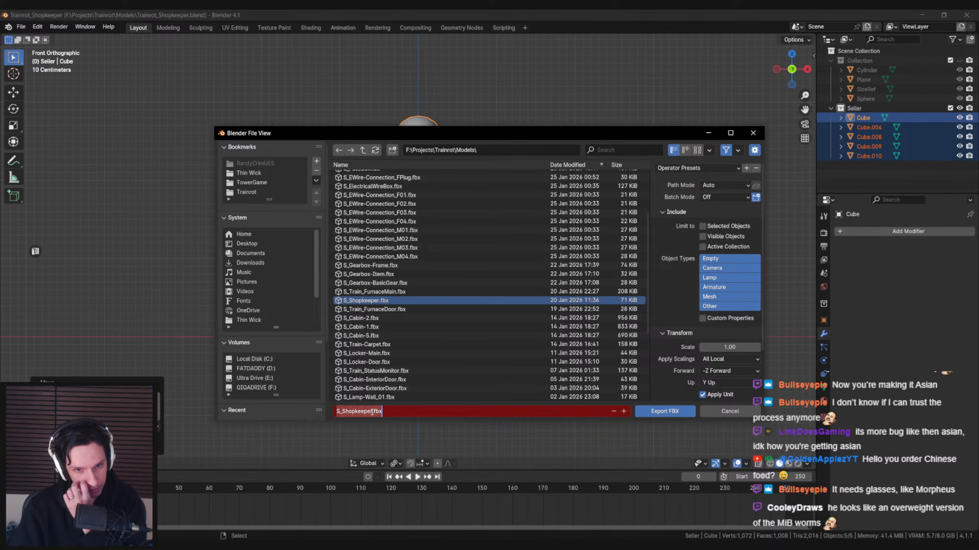
left_click(372, 411)
type("-Seller")
key("Return")
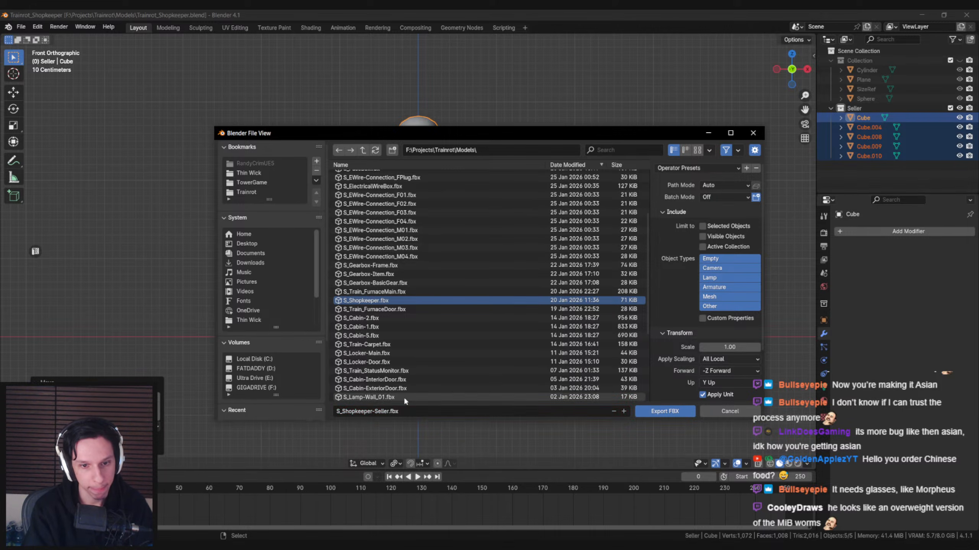
left_click(713, 296)
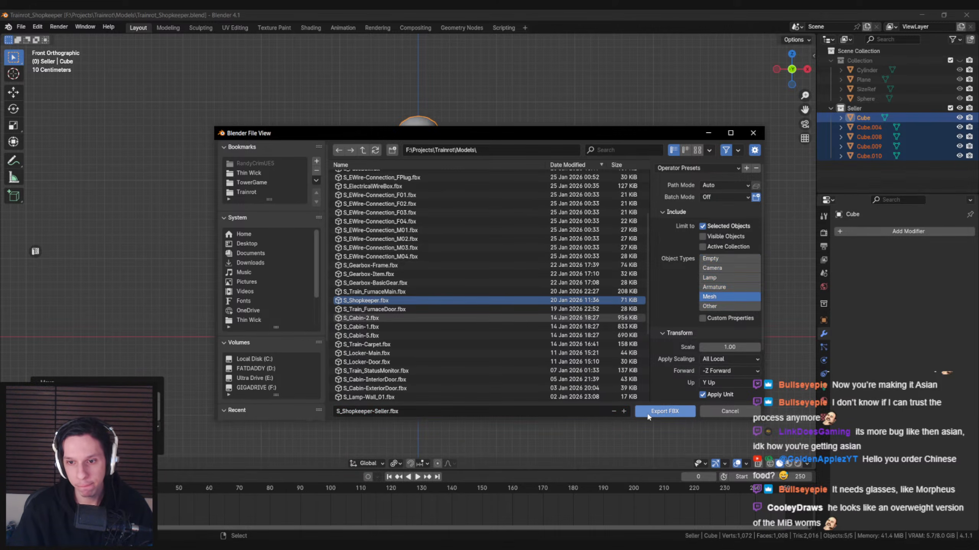
left_click(649, 415)
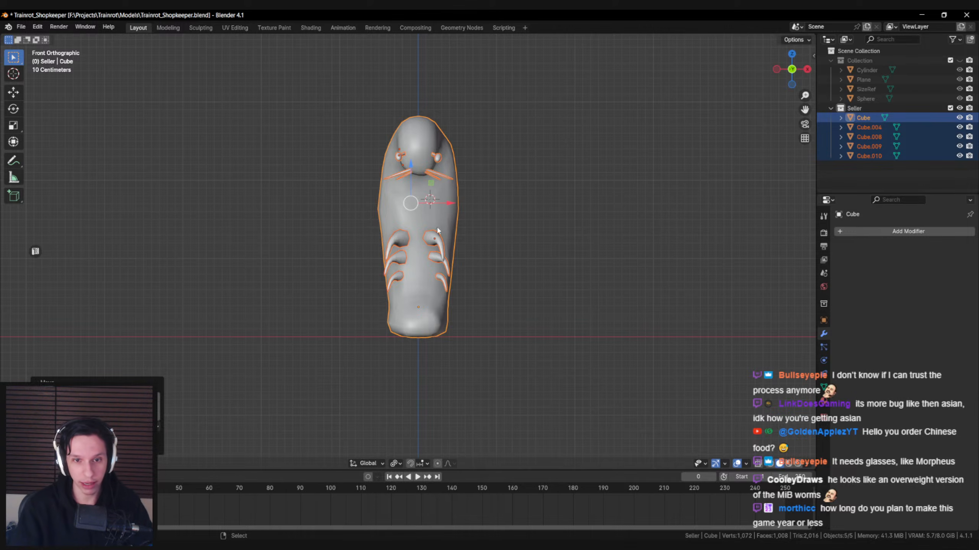
- Save the file and assign the existing Base material to the claws
scroll(421, 262, "up", 4)
scroll(412, 266, "down", 2)
key("alt+a")
middle_click_drag(406, 268, 419, 243)
key("ctrl+s")
left_click(427, 263)
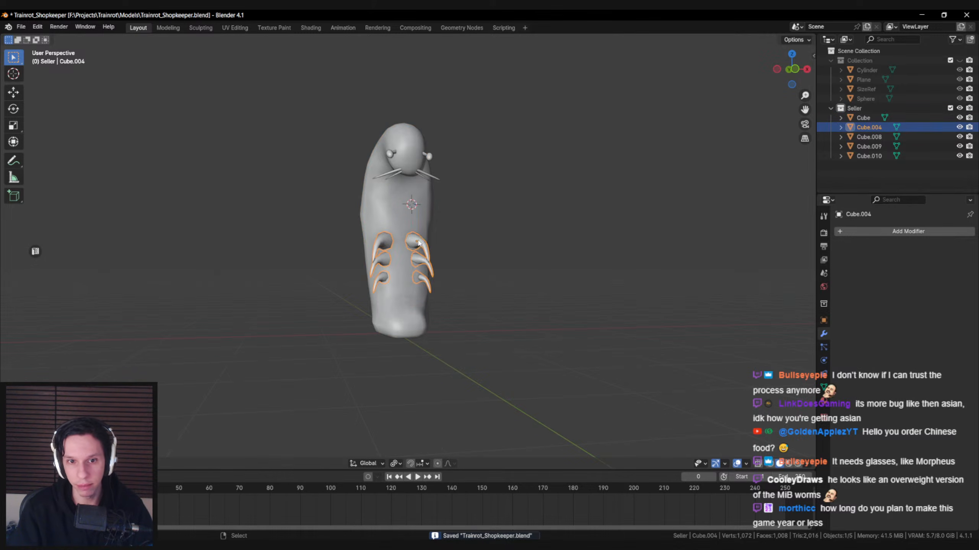
left_click(822, 406)
left_click(841, 272)
left_click(856, 288)
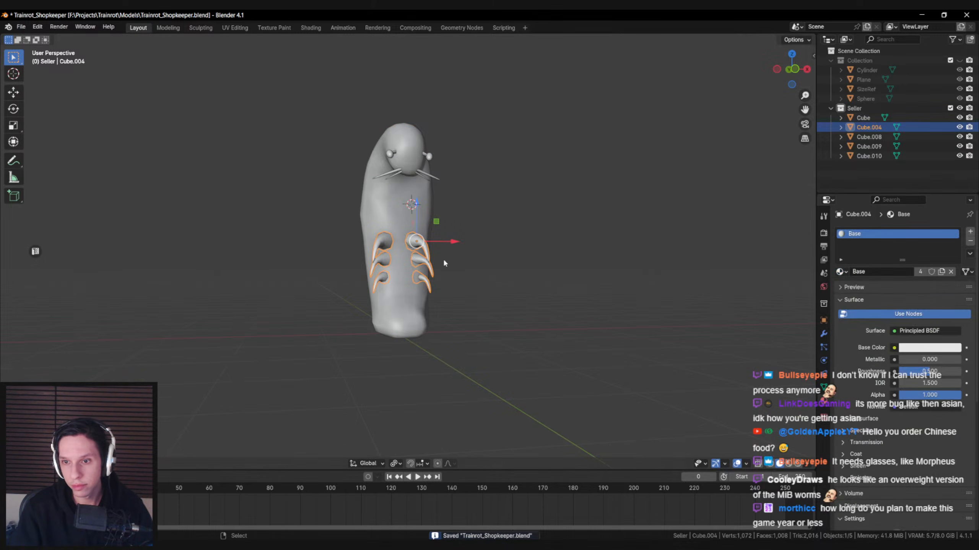
- Assign the Base material to the whiskers and the eye stalks, and save the file
middle_click_drag(444, 263, 424, 216)
left_click(382, 134)
left_click(840, 271)
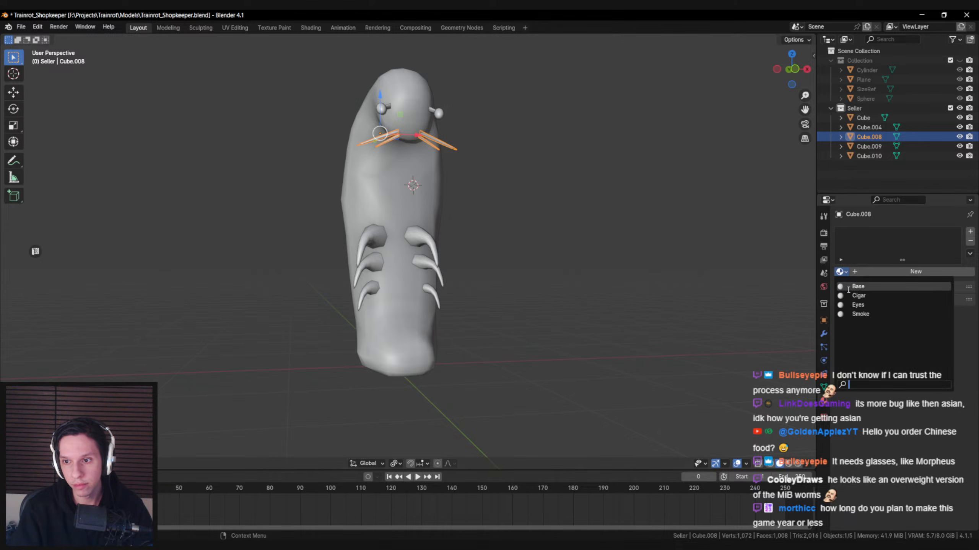
left_click(850, 287)
left_click(389, 120)
left_click(388, 111)
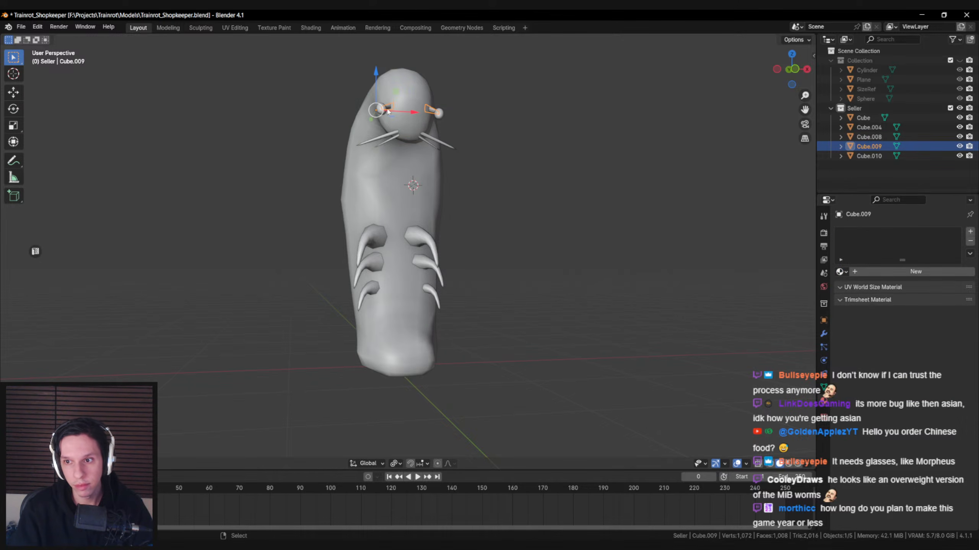
left_click(840, 273)
left_click(850, 287)
middle_click_drag(520, 252, 506, 255)
key("ctrl+s")
- Save the file, select all the Seller parts and export them again over S_Shopkeeper-Seller.fbx
scroll(442, 250, "down", 2)
mouse_move(443, 249)
middle_mouse_down()
mouse_move(439, 233)
mouse_move(440, 262)
mouse_move(458, 252)
middle_mouse_up()
left_click(440, 236)
left_click(427, 221)
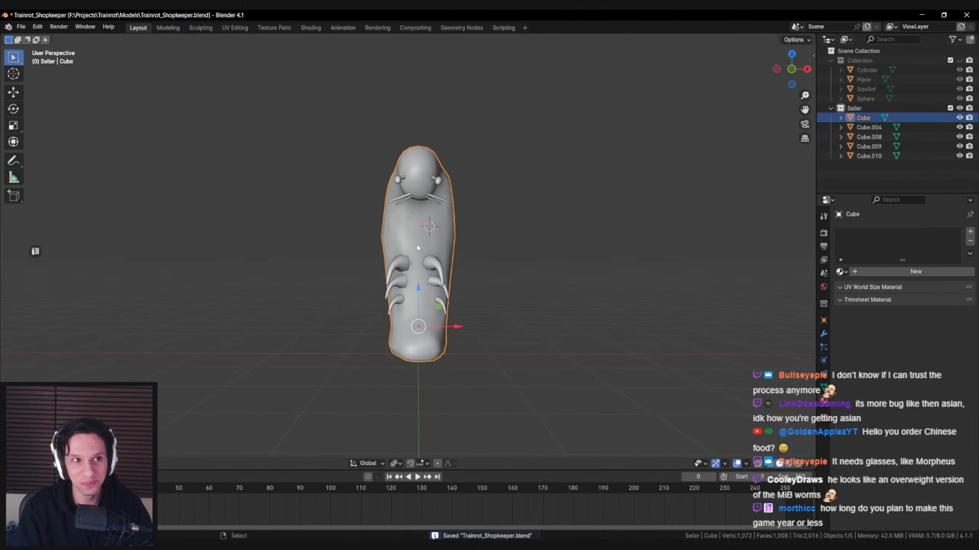
key("ctrl+s")
key("a")
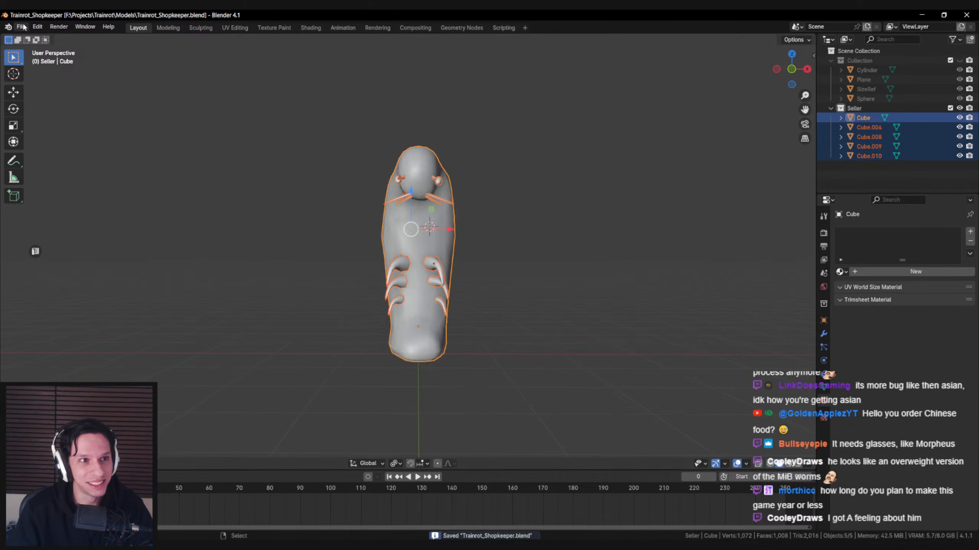
left_click(21, 27)
mouse_move(82, 177)
left_click(151, 266)
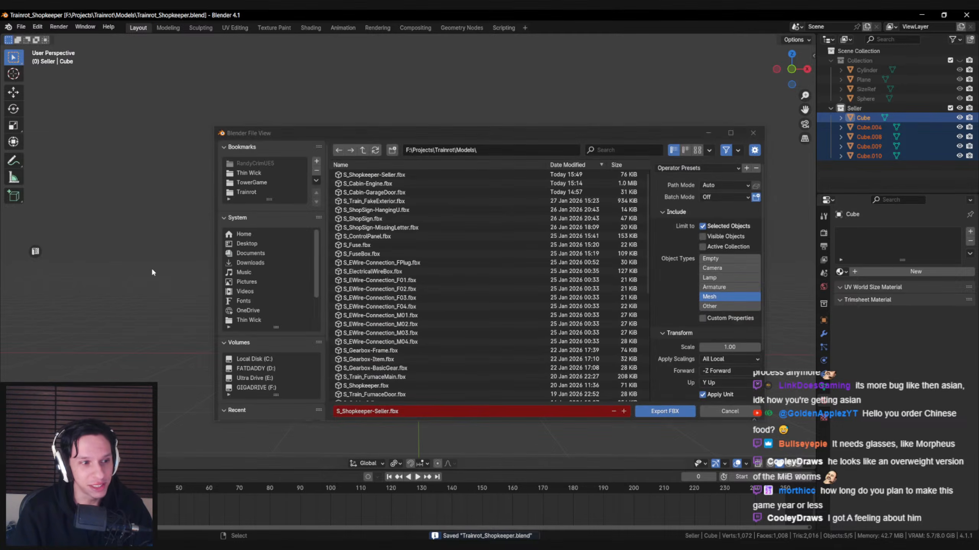
left_click(665, 411)
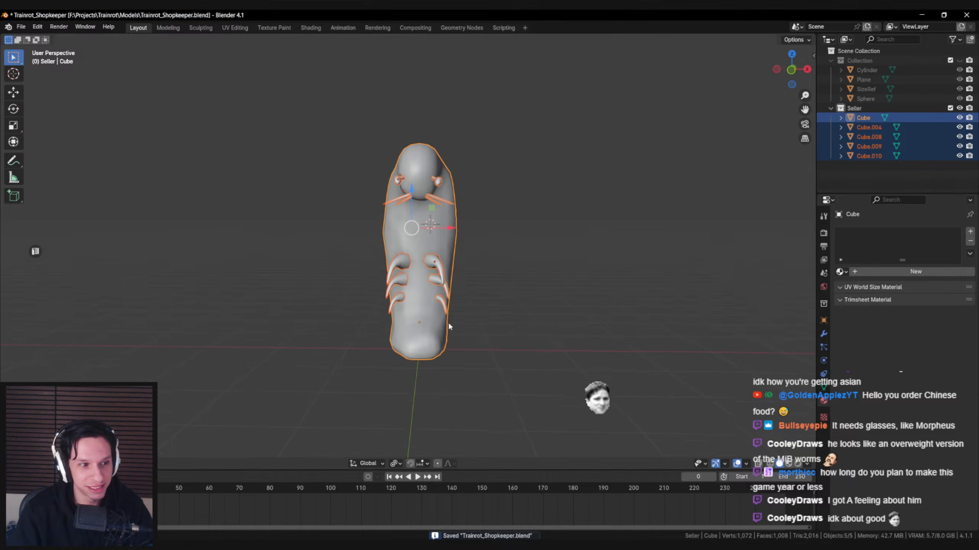
- Switch to Unreal Editor and make Station_1 the current level
key("alt+Tab")
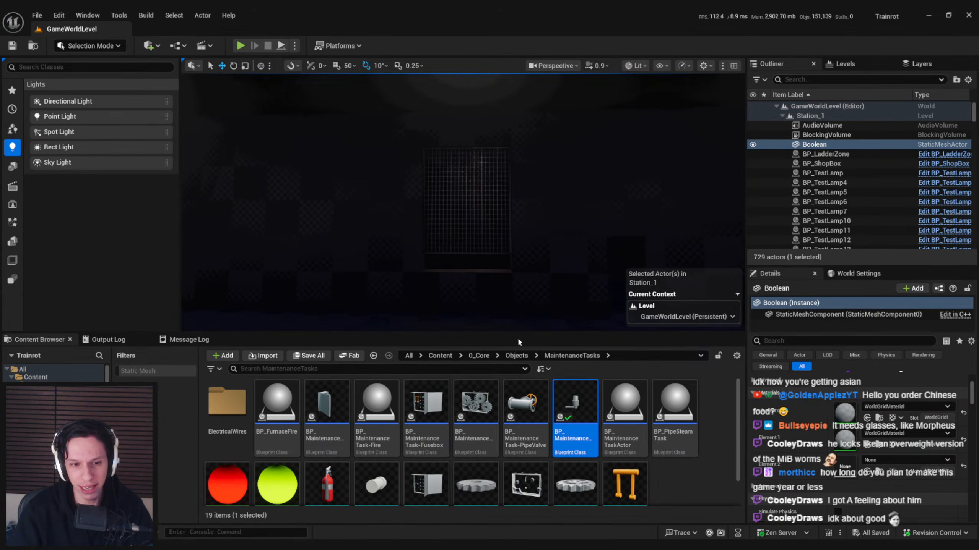
right_click_drag(462, 200, 410, 193)
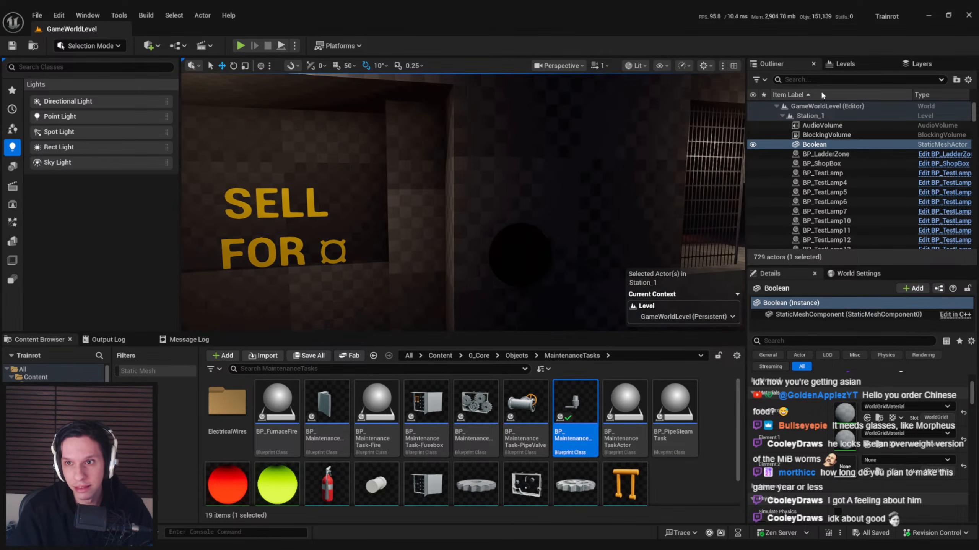
left_click(843, 64)
left_click(794, 121)
double_click(800, 122)
left_click(771, 63)
- Browse to the placed S_Shopkeeper's mesh asset and import S_Shopkeeper-Seller.fbx into its NPC folder
right_click_drag(522, 257, 501, 250)
left_click(534, 213)
key("ctrl+b")
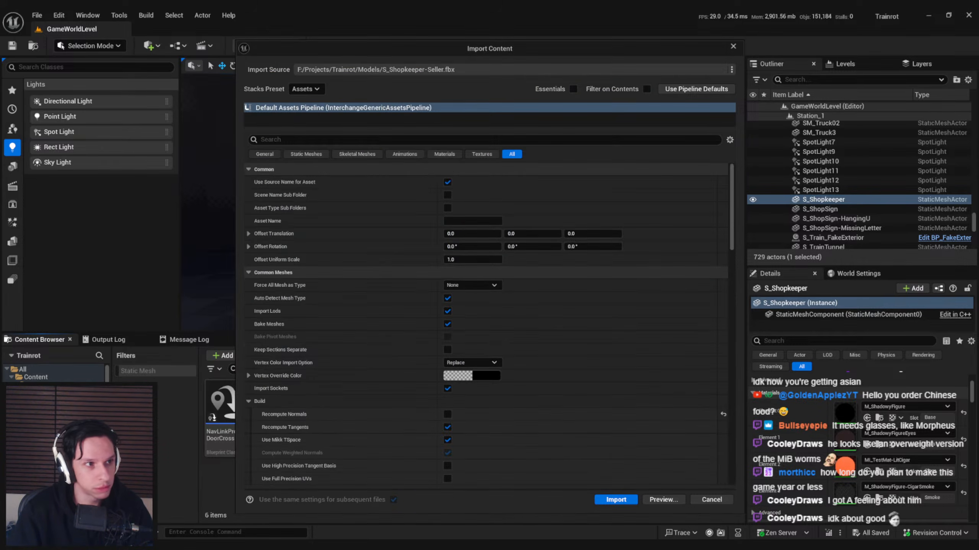
left_click(604, 500)
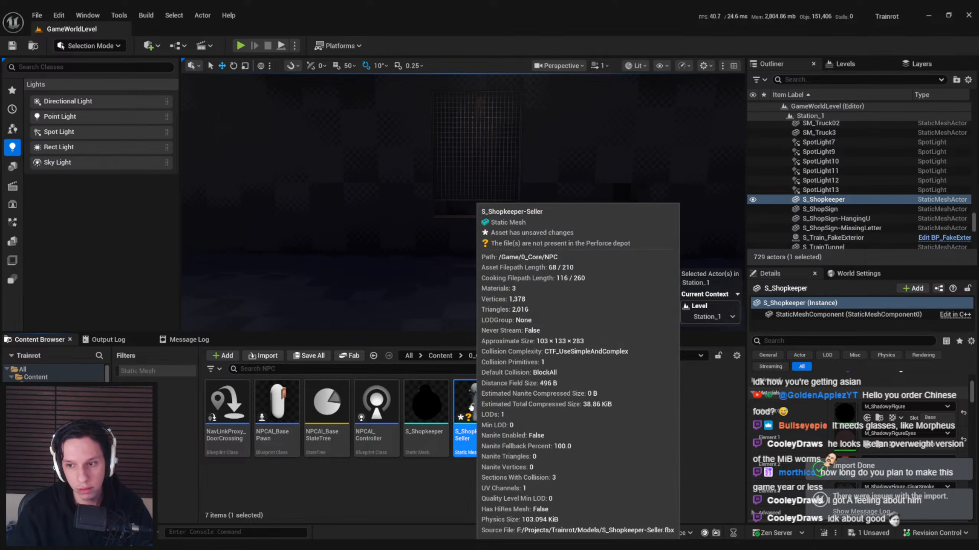
- Open the S_Shopkeeper-Seller mesh and assign M_ShadowyFigure to its Base material slot
double_click(468, 408)
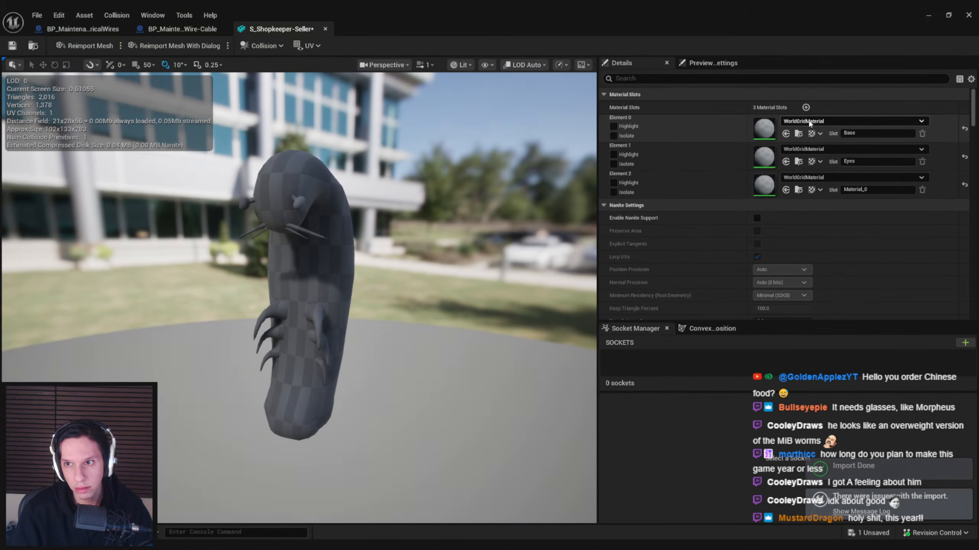
left_click(852, 122)
type("shad")
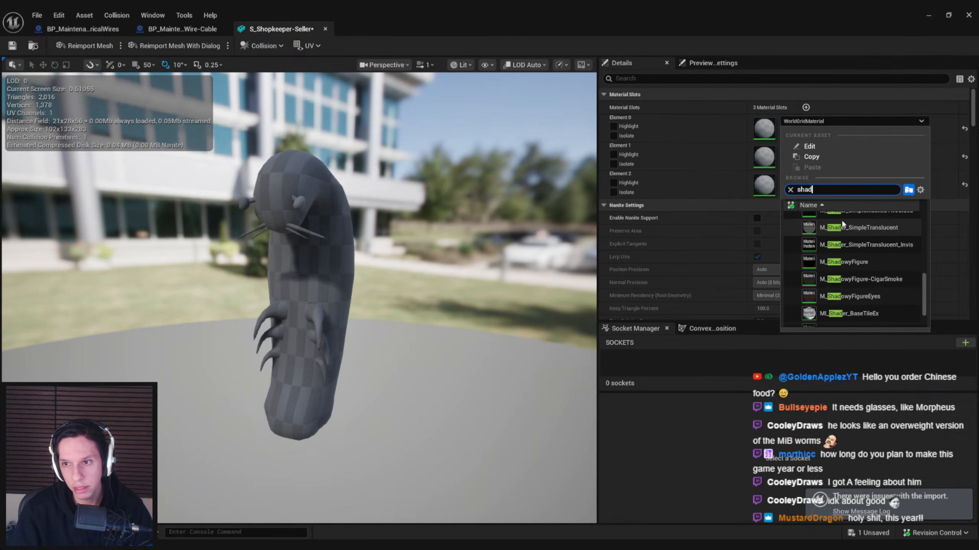
left_click(843, 263)
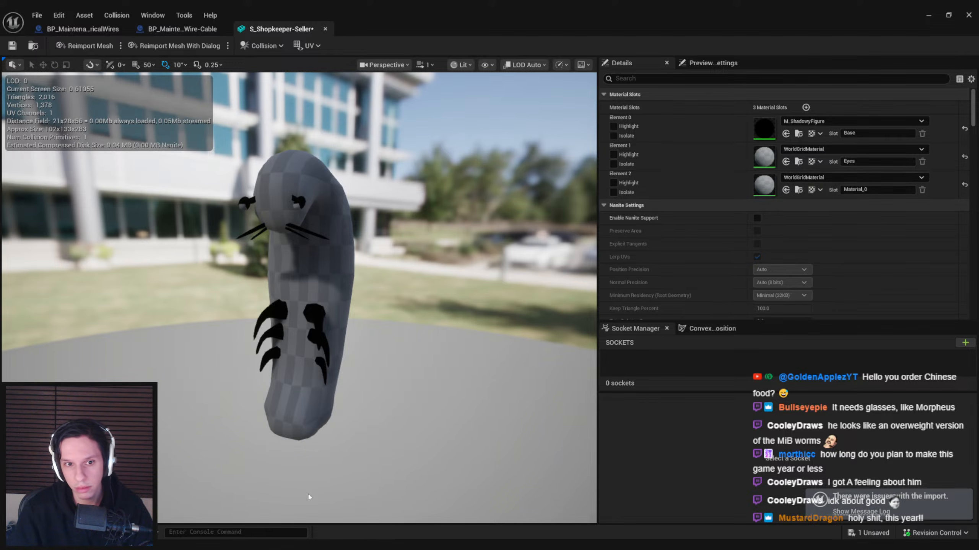
- Switch to Blender and assign the Base material to the shopkeeper's body
key("alt+Tab")
scroll(443, 192, "up", 3)
left_click(455, 130)
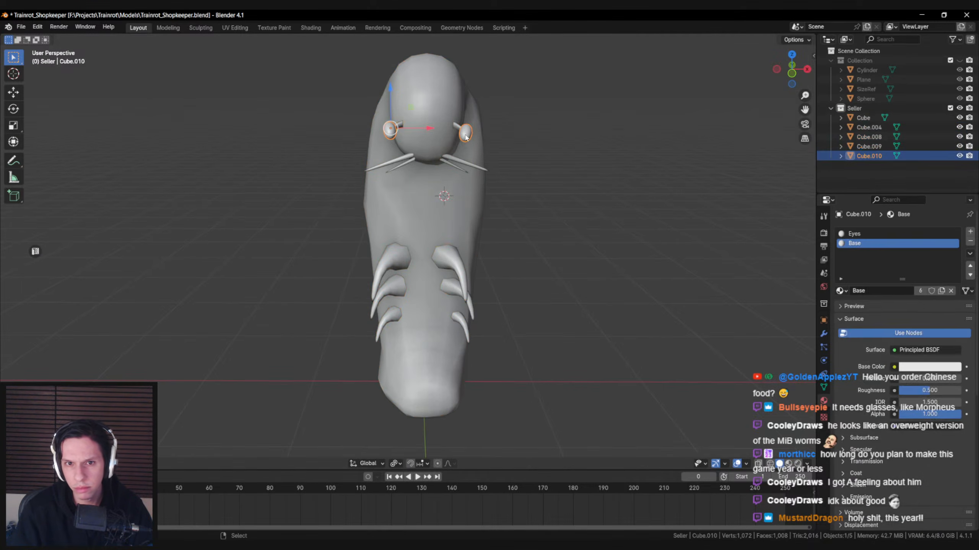
left_click(444, 143)
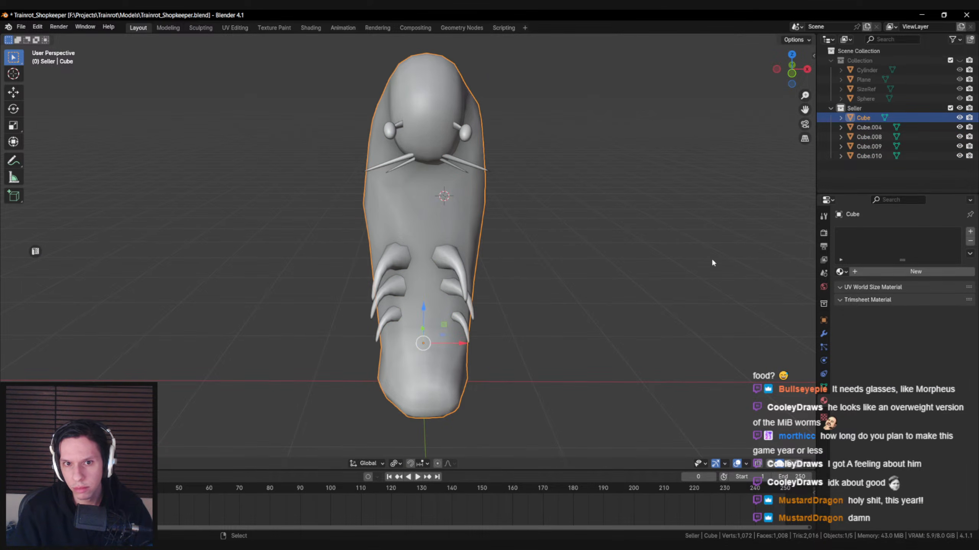
- Select all the Seller parts, save the file and re-export them as FBX over S_Shopkeeper-Seller.fbx
key("a")
key("KP_Decimal")
key("shift+z")
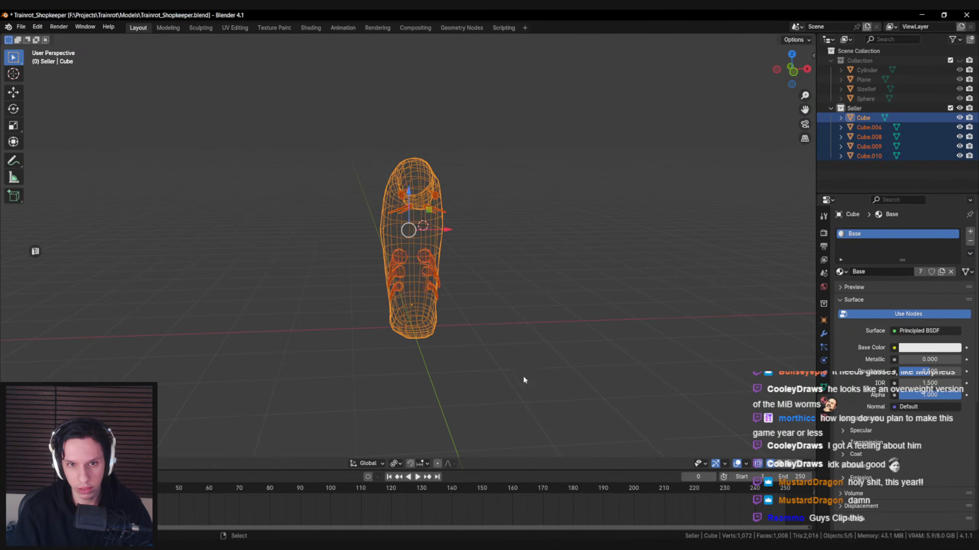
key("shift+z")
key("ctrl+s")
left_click(21, 26)
mouse_move(57, 170)
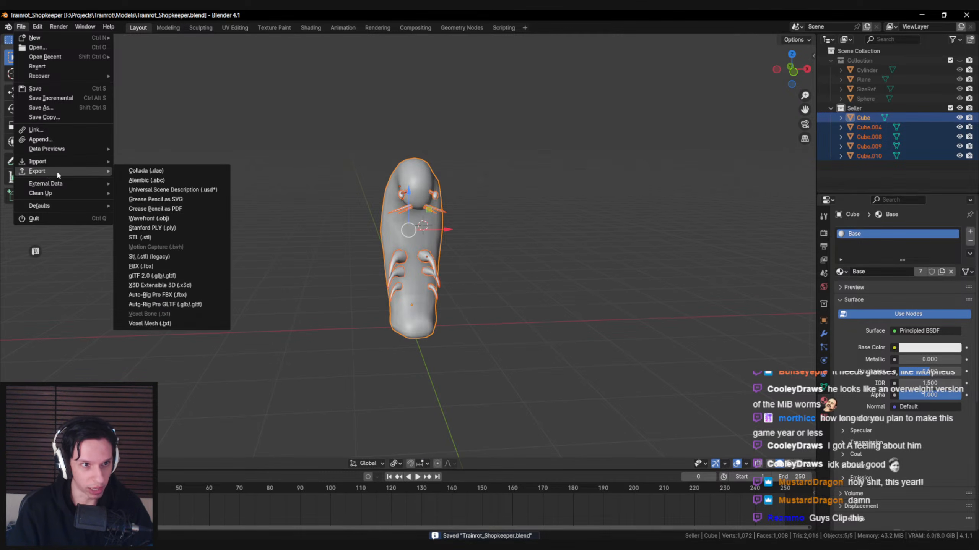
left_click(150, 266)
left_click(657, 408)
- Switch to Unreal, reimport the S_Shopkeeper-Seller mesh with M_ShadowyFigureEyes assigned to its Eyes slot, and save it
key("alt+Tab")
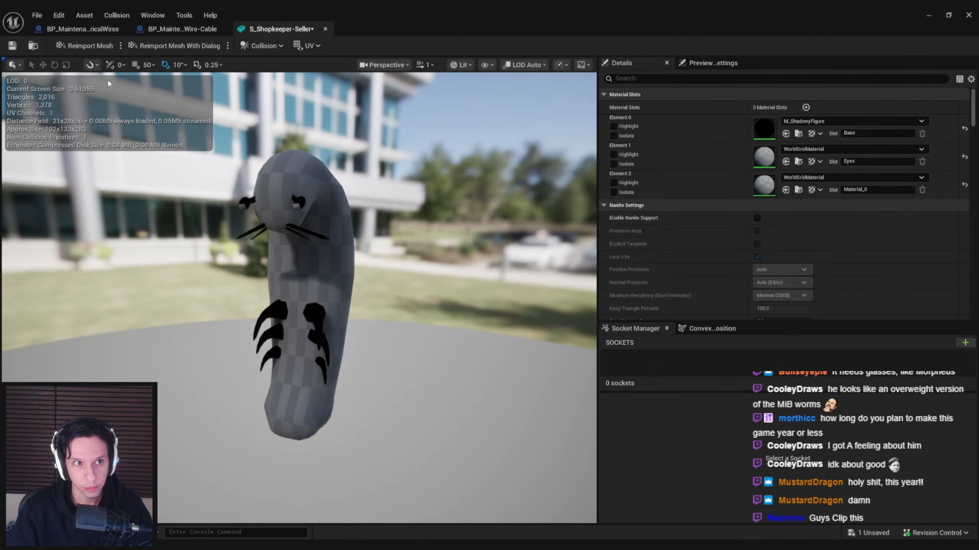
left_click(86, 46)
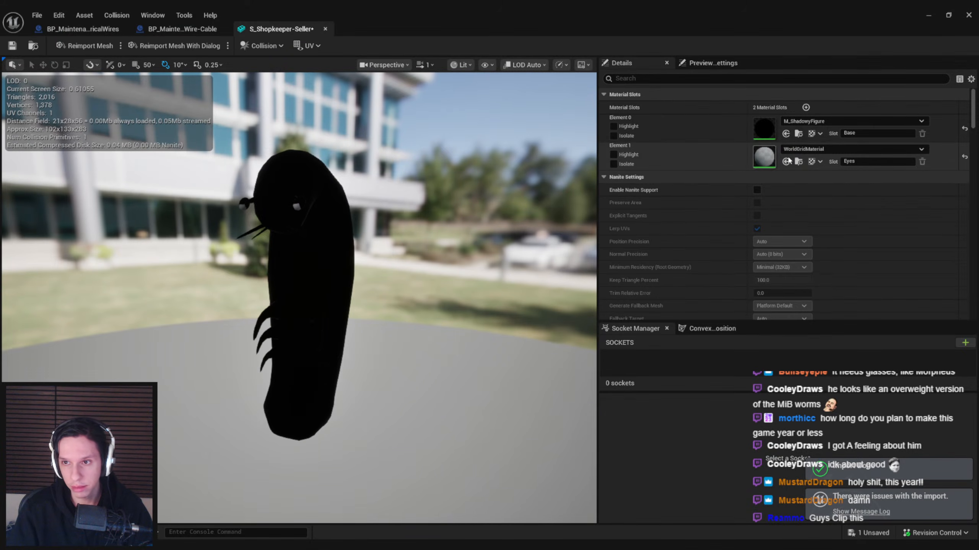
left_click(824, 150)
type("shad")
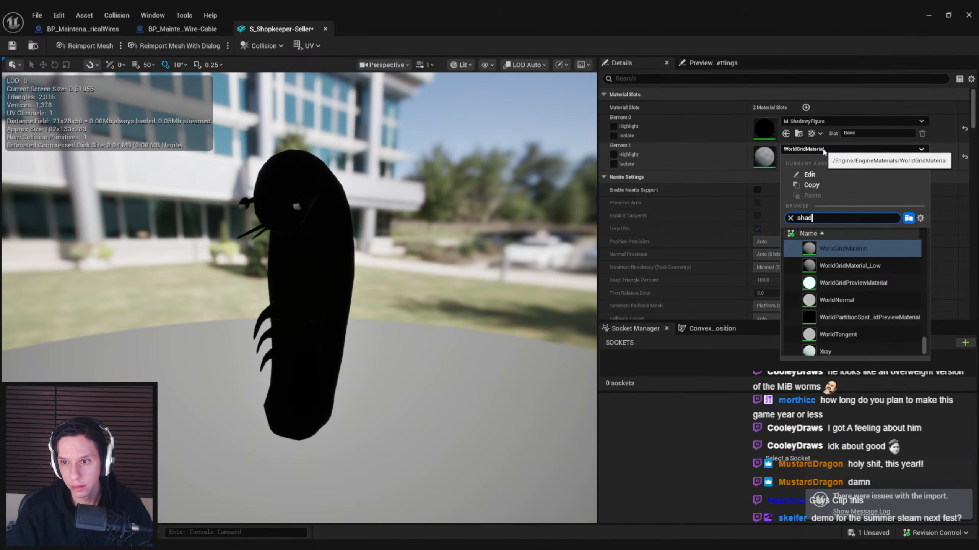
left_click(847, 266)
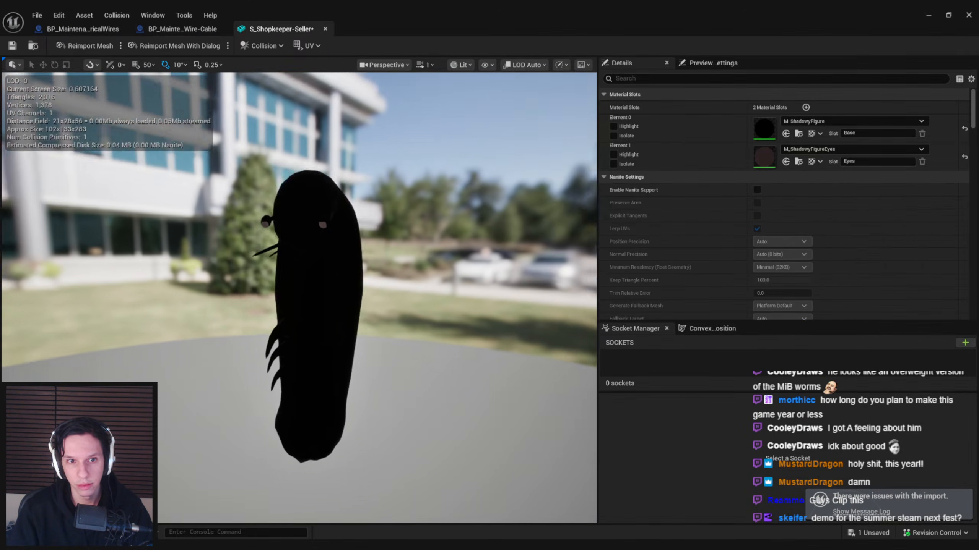
left_click_drag(347, 270, 382, 270)
key("ctrl+s")
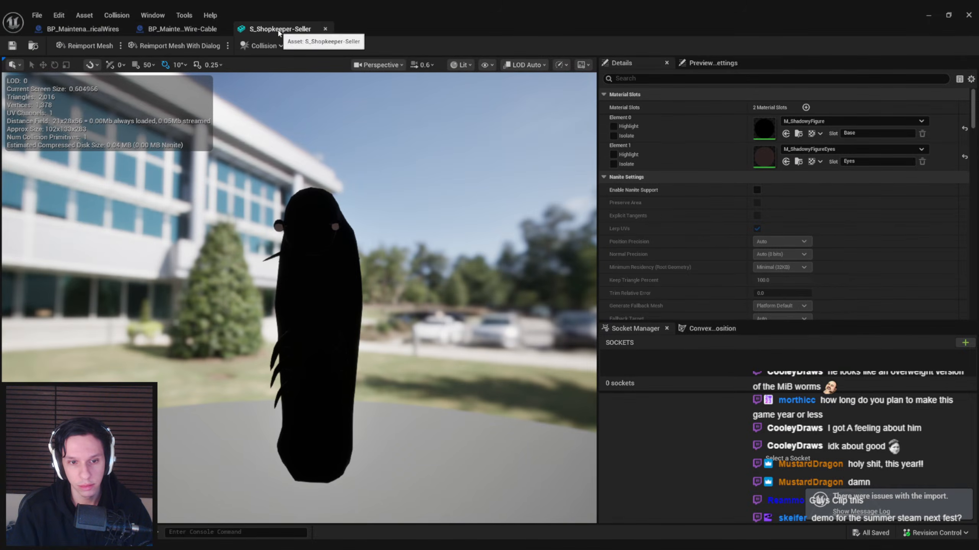
left_click_drag(308, 269, 355, 224)
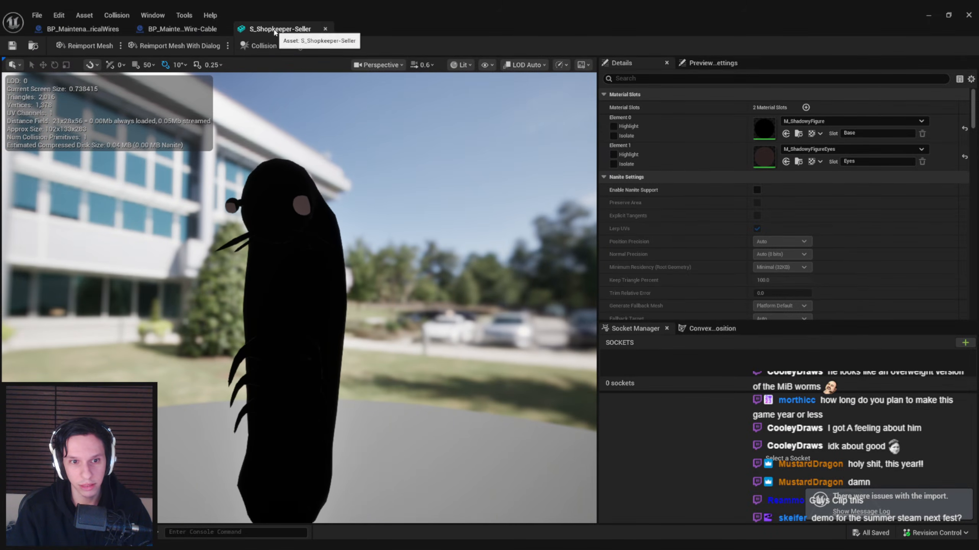
middle_click(274, 31)
left_click(928, 15)
- Place the S_Shopkeeper-Seller mesh in the station level at the grated wall recess
key("w")
right_click_drag(498, 226, 539, 228)
key("w")
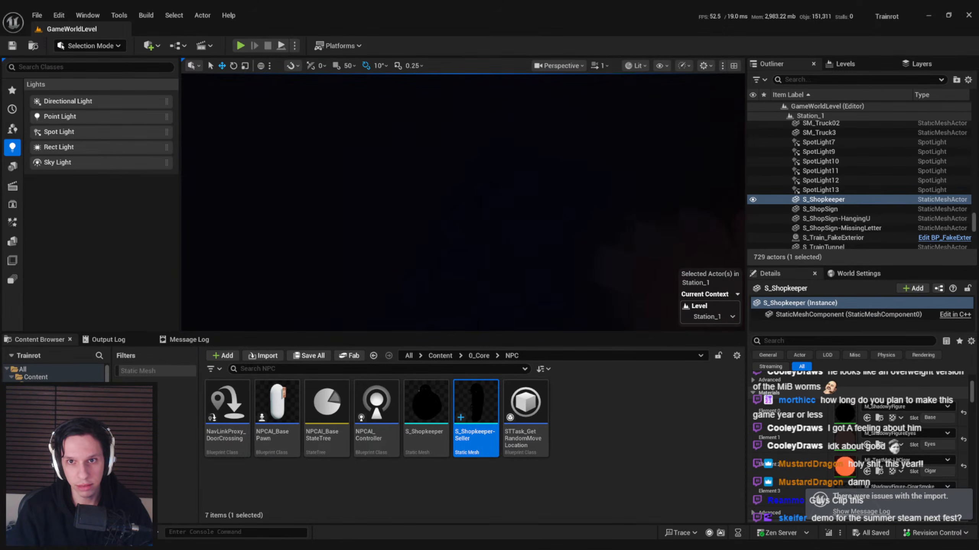
left_click_drag(476, 416, 464, 279)
key("e")
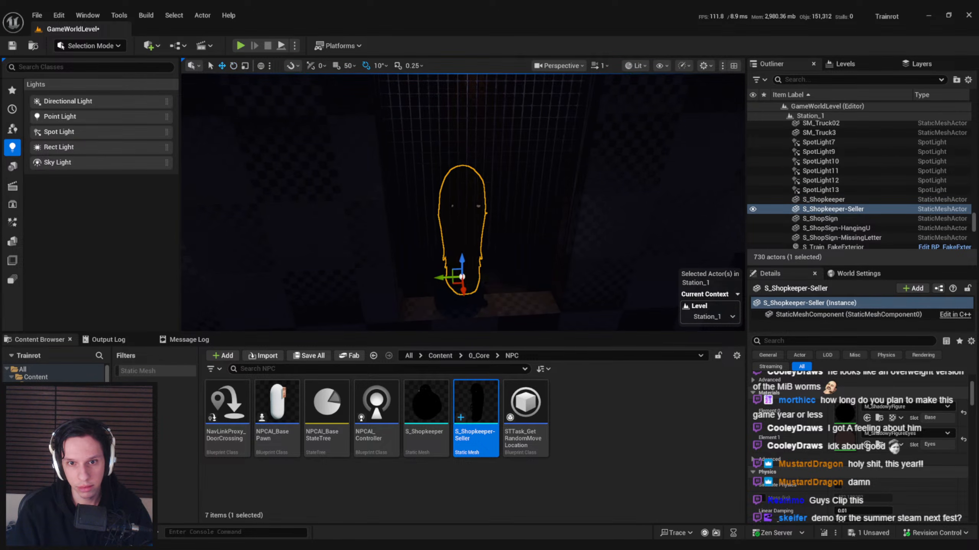
- Nudge the placed seller into position behind the grate and save the level
key("s")
right_click_drag(464, 246, 443, 197)
key("w")
key("w")
left_click_drag(457, 246, 442, 247)
right_click_drag(441, 247, 472, 287)
key("s")
key("g")
mouse_move(453, 301)
left_mouse_down()
mouse_move(433, 301)
mouse_move(443, 301)
left_mouse_up()
key("g")
right_click_drag(443, 301, 420, 243)
key("w")
key("s")
key("ctrl+s")
key("w")
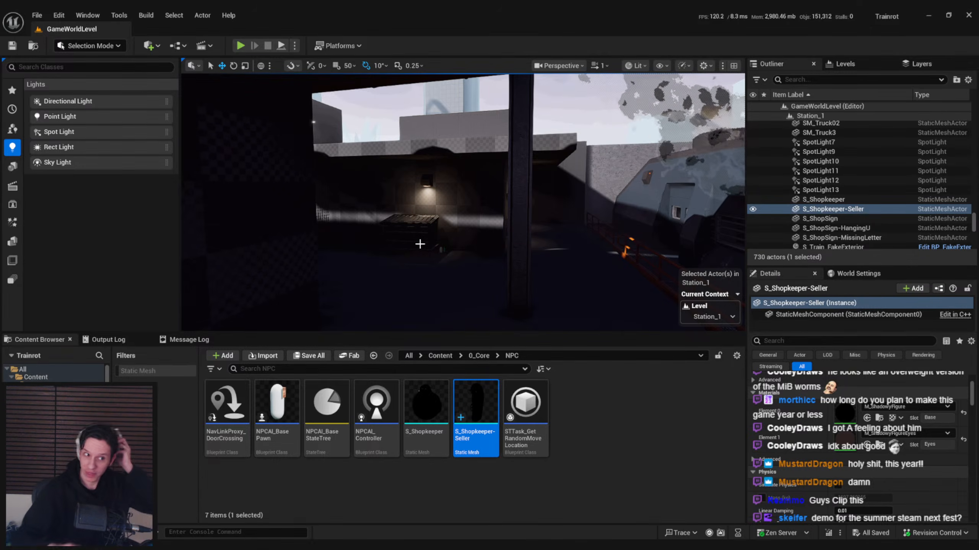
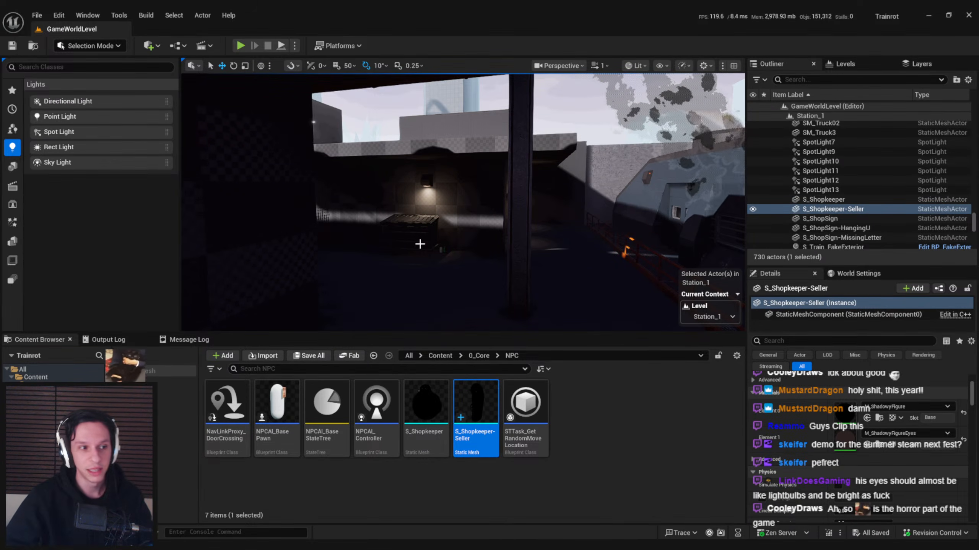
- Browse to the seller's M_ShadowyFigureEyes material in the material library and duplicate it
key("f")
right_click_drag(462, 201, 439, 191)
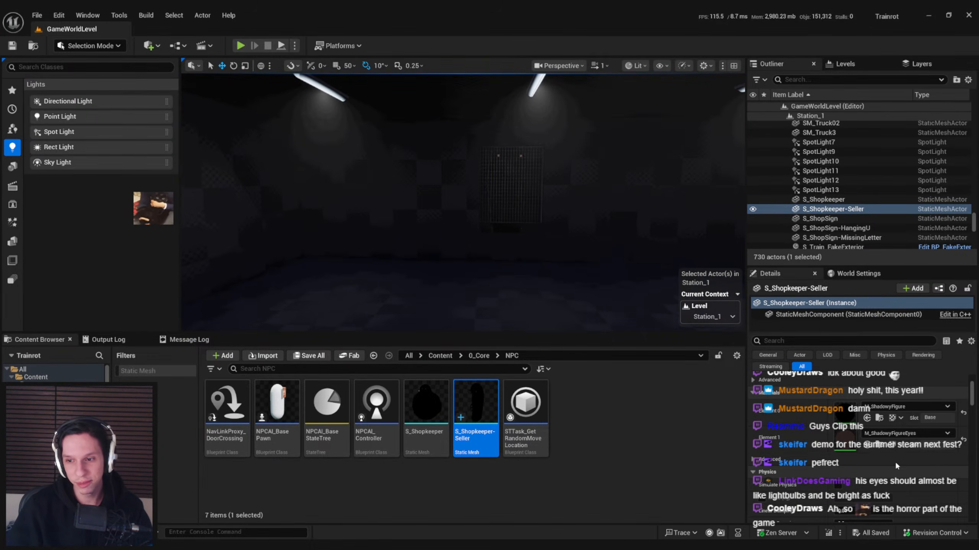
left_click(879, 445)
right_click(663, 439)
left_click(719, 215)
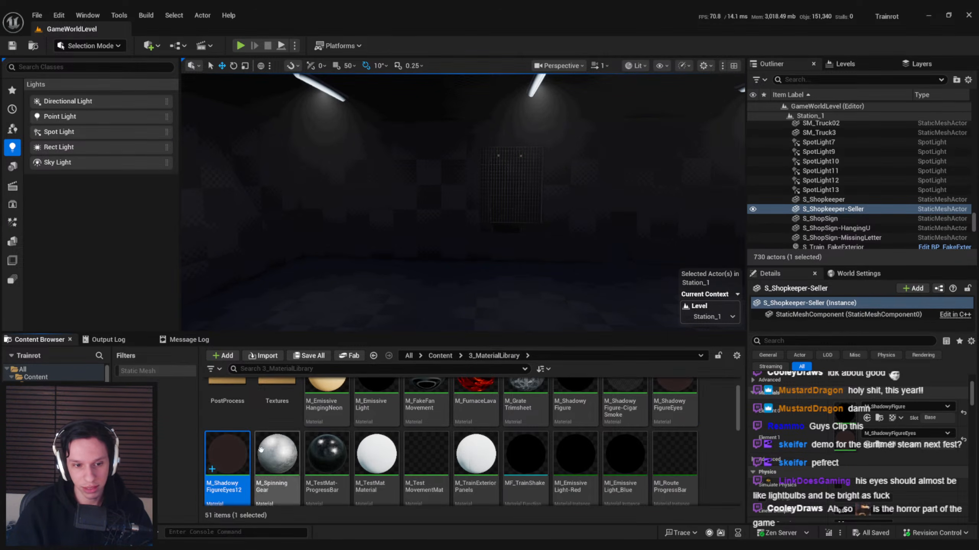
- Brighten the emissive colour constant of M_ShadowyFigureEyes12 to 0.382, 0.308, 0.308 and save the material
double_click(234, 456)
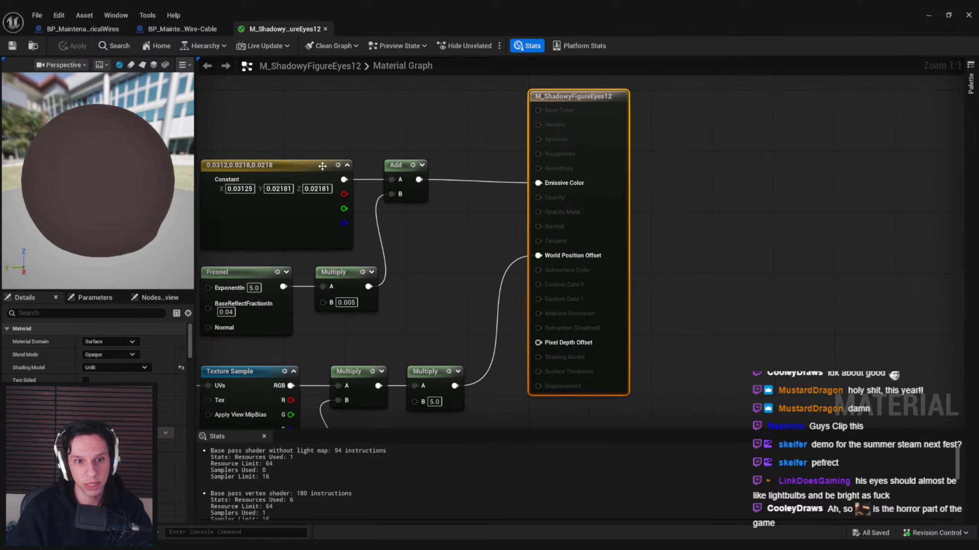
scroll(423, 220, "down", 2)
right_click_drag(423, 220, 539, 218)
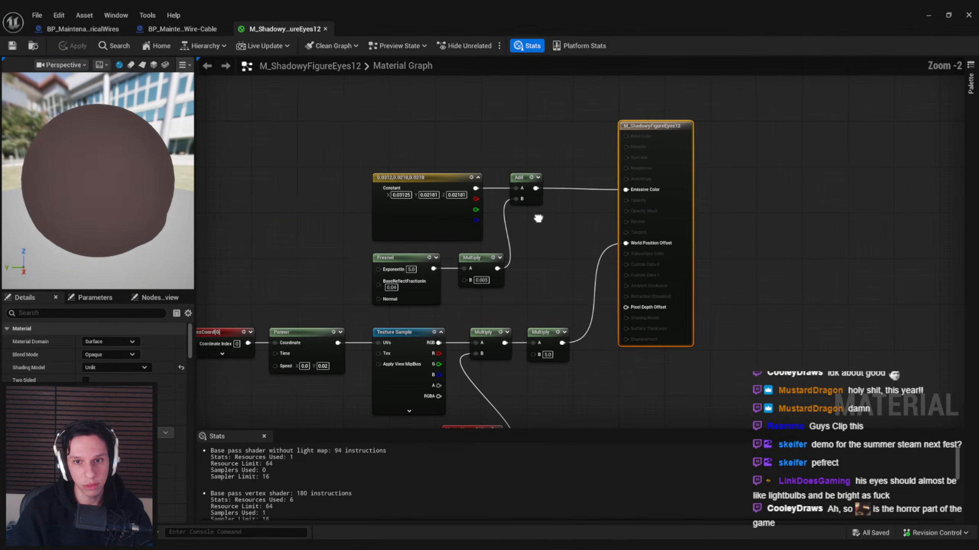
left_click(441, 222)
left_click(131, 340)
left_click(271, 345)
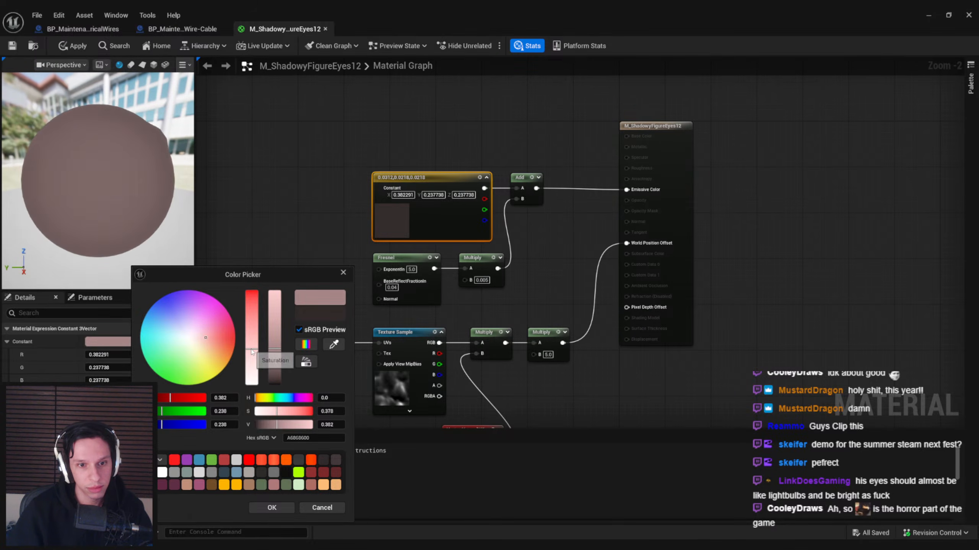
left_click(251, 368)
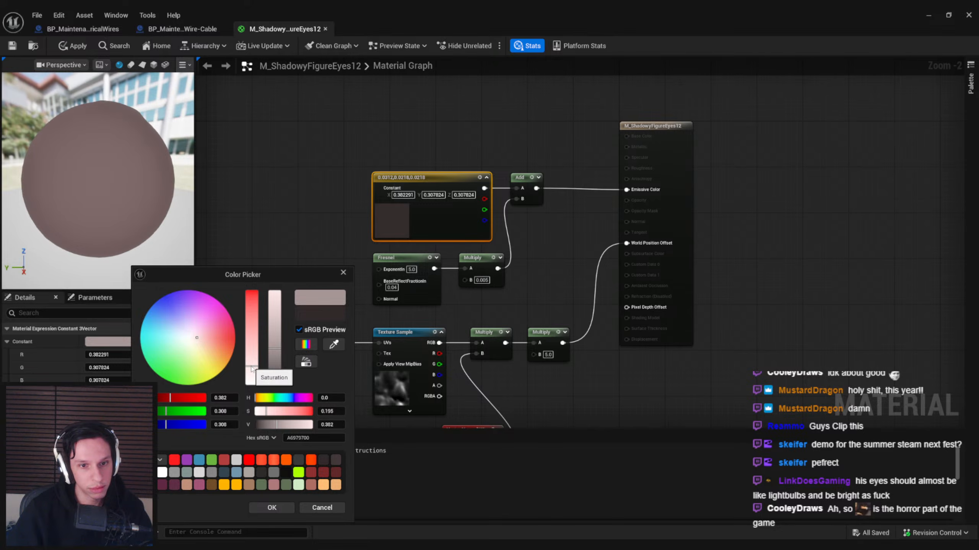
left_click(272, 507)
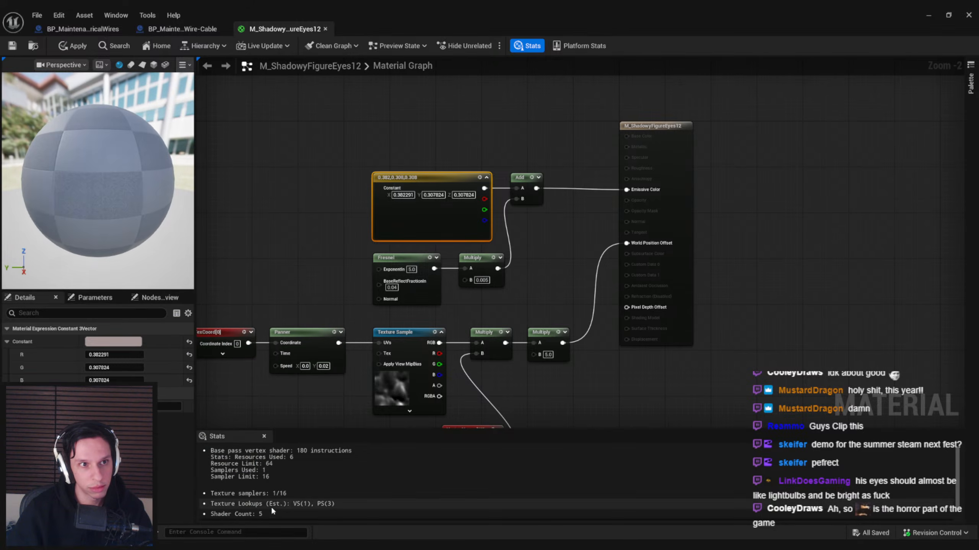
left_click(13, 49)
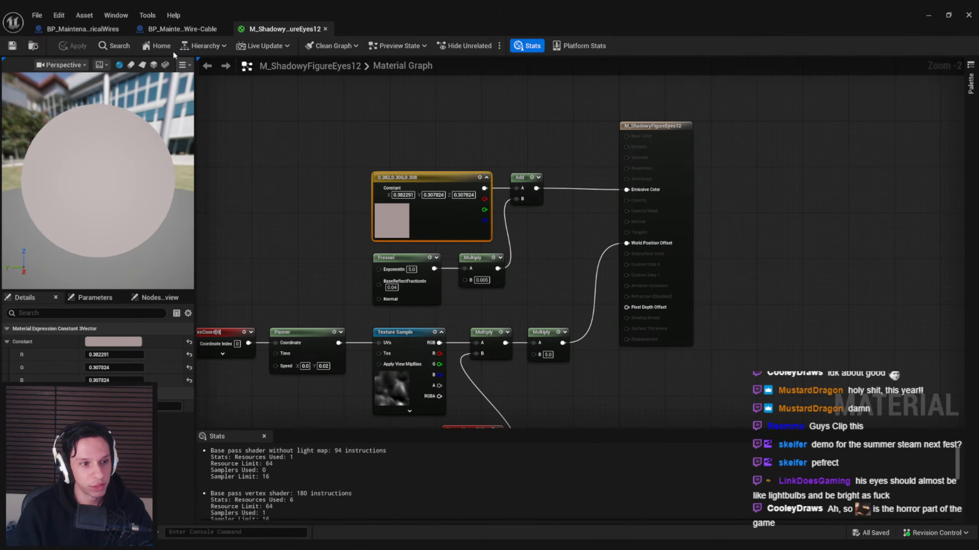
- Assign M_ShadowyFigureEyes12 to the Eyes slot of the placed S_Shopkeeper-Seller and save the level
left_click(178, 30)
left_click(86, 29)
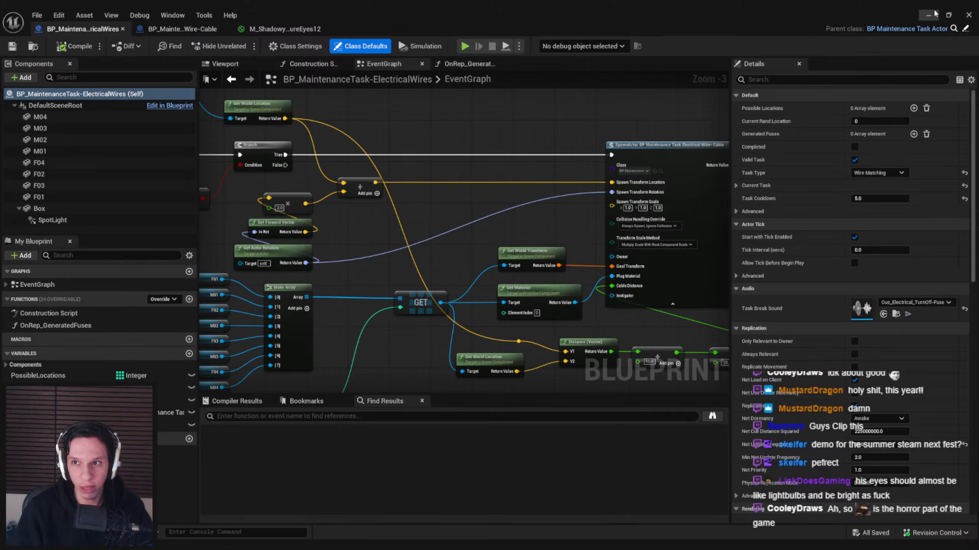
left_click(928, 15)
key("w")
right_click_drag(533, 167, 520, 229)
key("g")
left_click(903, 434)
left_click(917, 336)
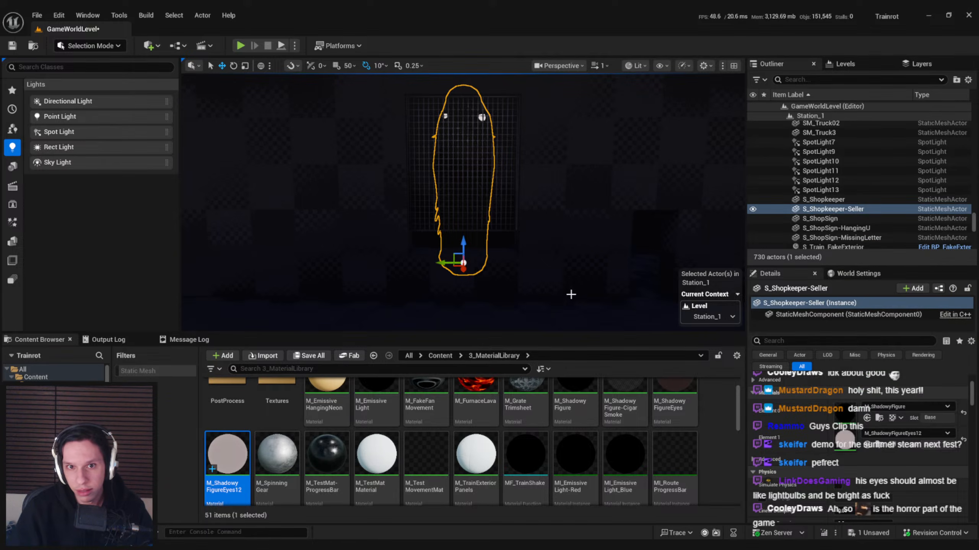
mouse_move(526, 270)
right_mouse_down()
mouse_move(533, 237)
mouse_move(540, 270)
right_mouse_up()
key("w")
key("s")
key("ctrl+s")
- Examine the seller's brighter eyes behind the grate from several distances and angles
key("w")
key("s")
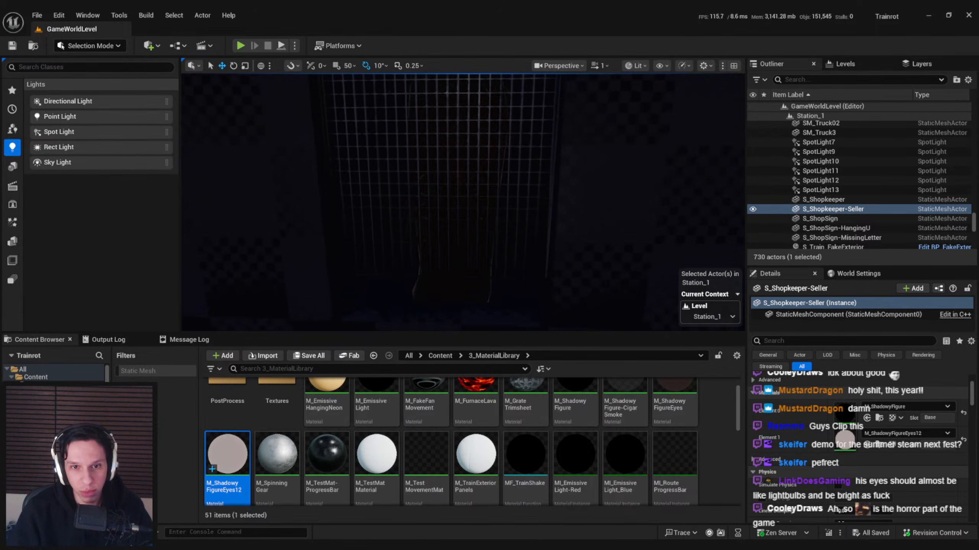
key("s")
right_click_drag(465, 270, 457, 266)
key("w")
key("s")
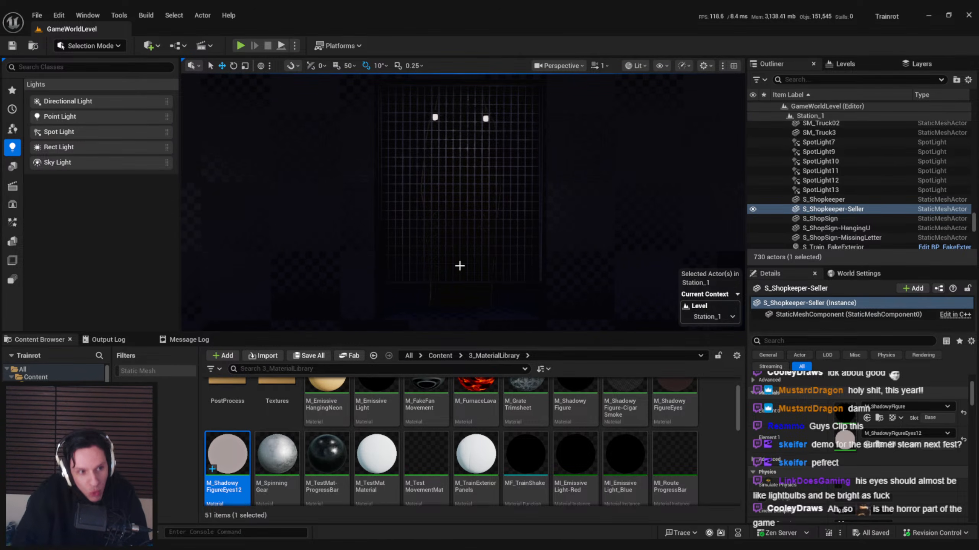
key("w")
mouse_move(475, 284)
right_mouse_down()
mouse_move(528, 284)
mouse_move(488, 287)
right_mouse_up()
key("s")
key("w")
key("s")
key("s")
mouse_move(491, 250)
right_mouse_down()
mouse_move(491, 266)
mouse_move(491, 250)
right_mouse_up()
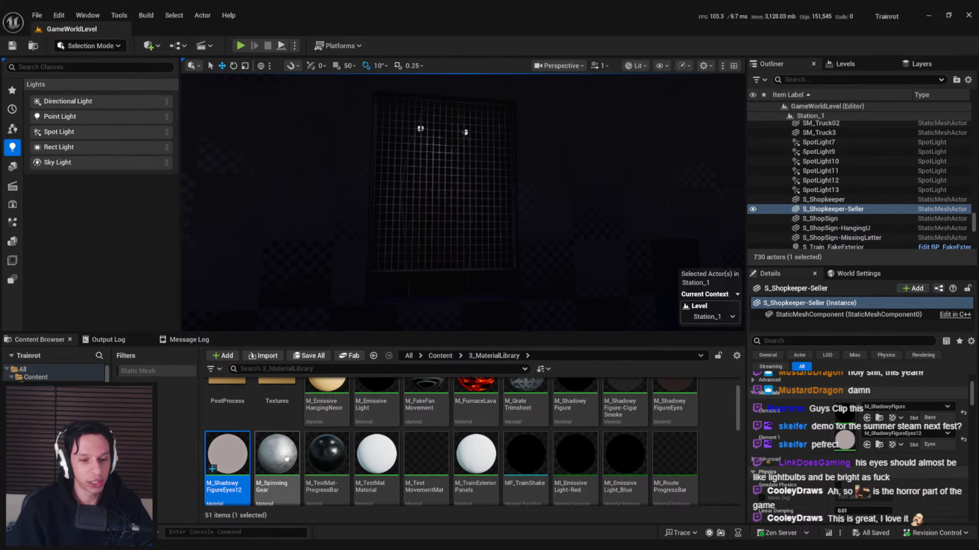
- Launch Audacity to record audio for the shopkeeper
key("super")
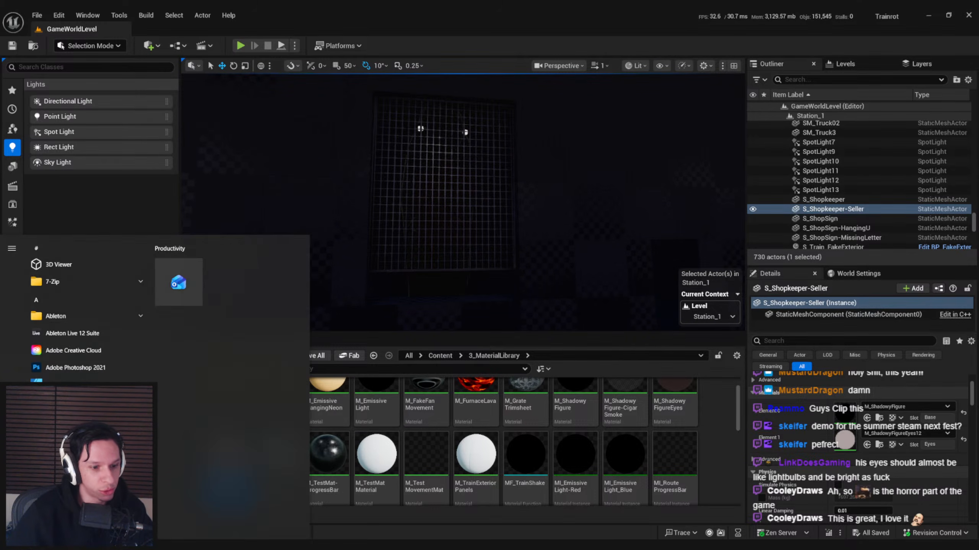
key("super")
right_click_drag(414, 220, 414, 220)
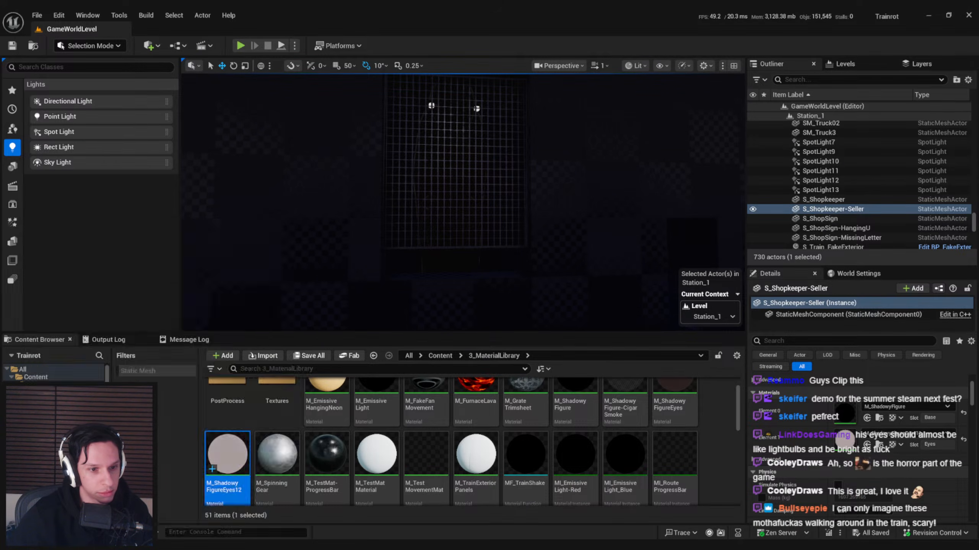
key("super")
type("audacity")
key("Return")
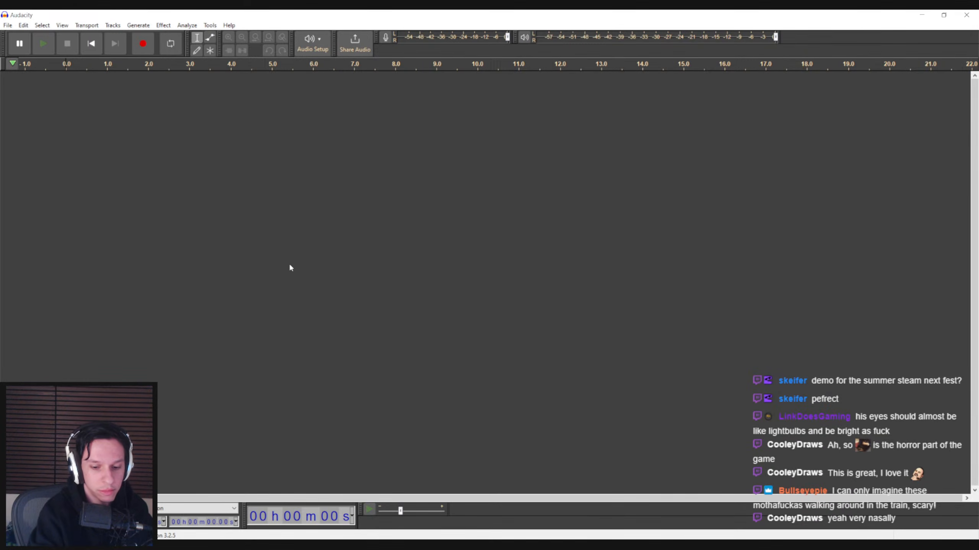
- Record a voice track of about 23 seconds and delete roughly its first second
left_click(143, 44)
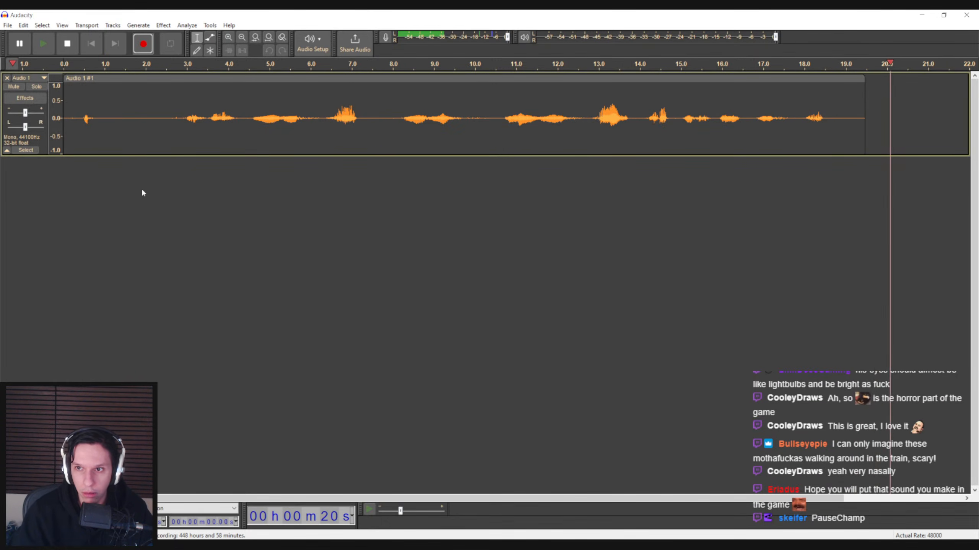
left_click(67, 44)
left_click_drag(444, 498, 372, 499)
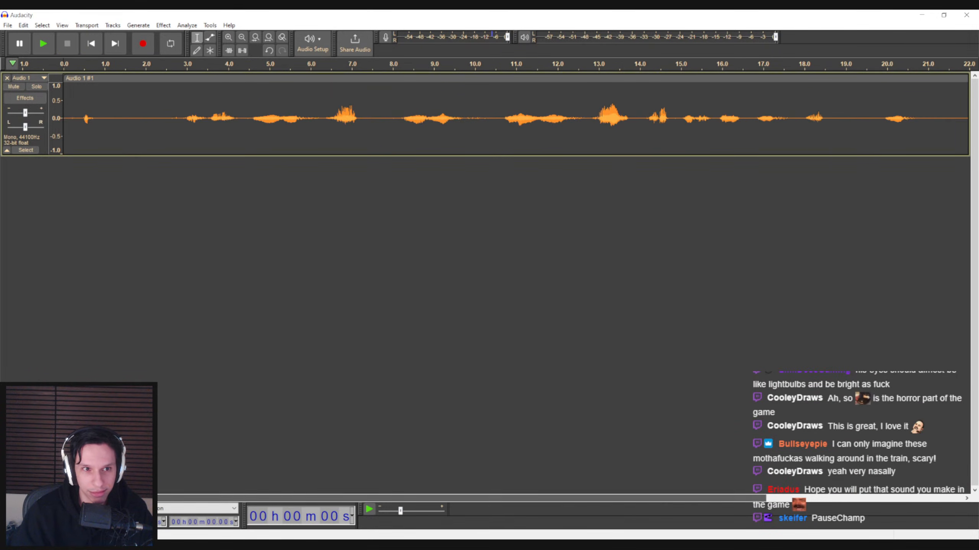
left_click_drag(139, 125, 40, 124)
key("Delete")
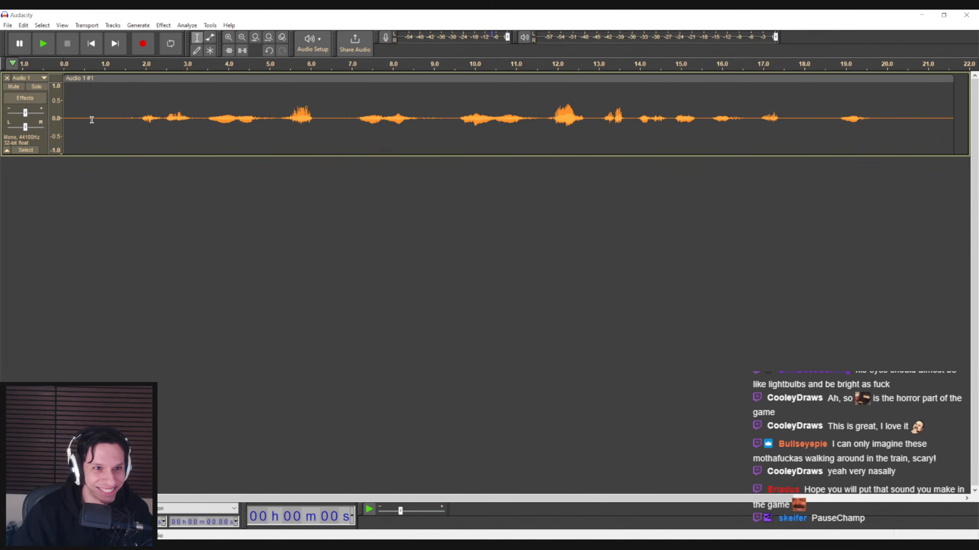
- Lower the pitch of the entire recording by 5 percent with Change Pitch
key("ctrl+a")
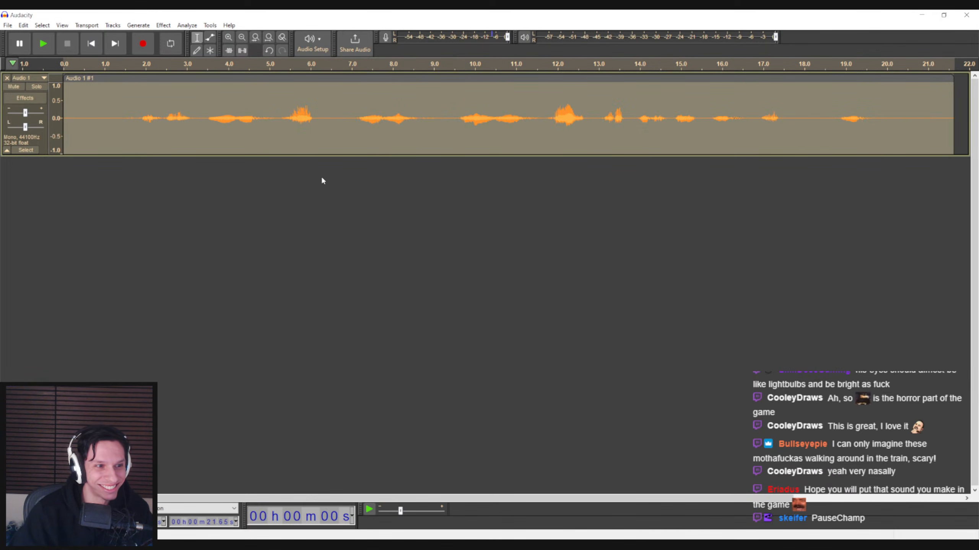
left_click(137, 26)
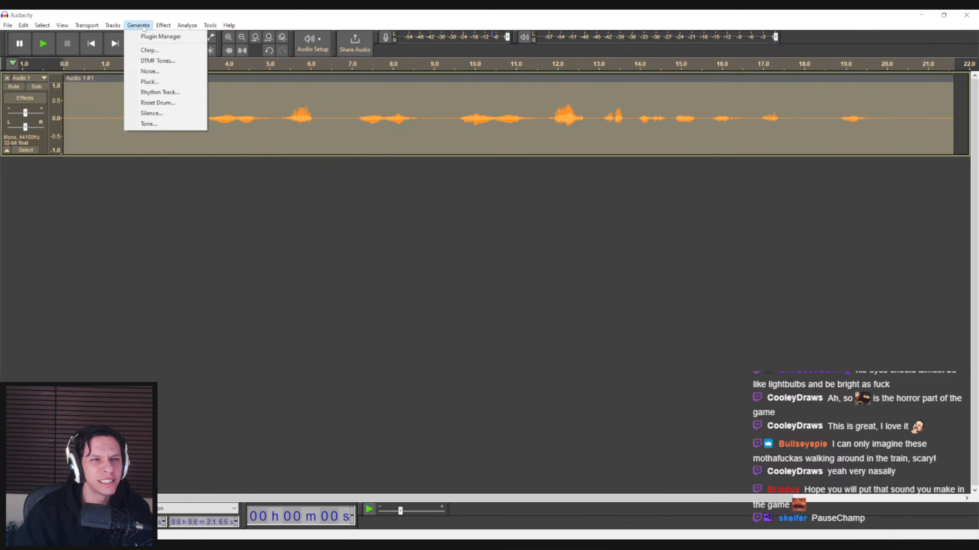
mouse_move(155, 27)
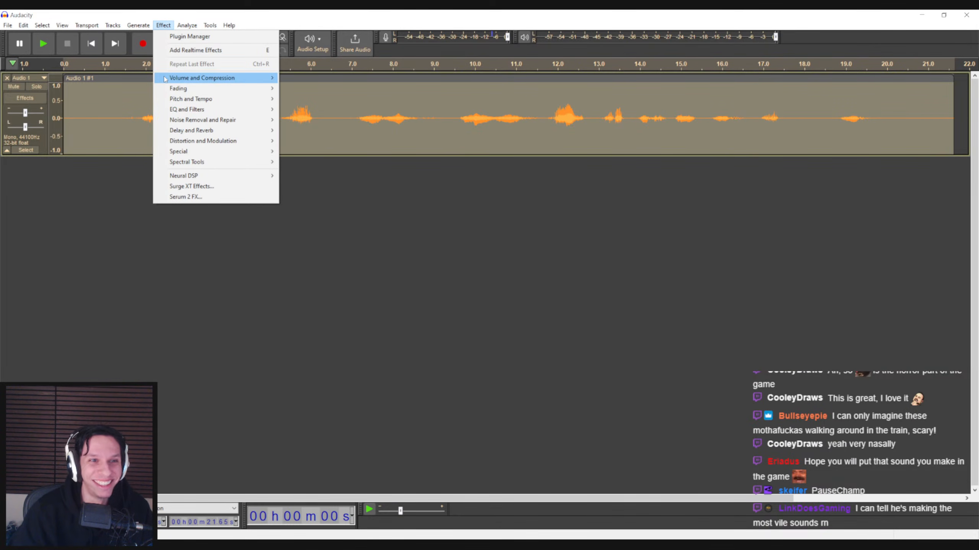
mouse_move(187, 98)
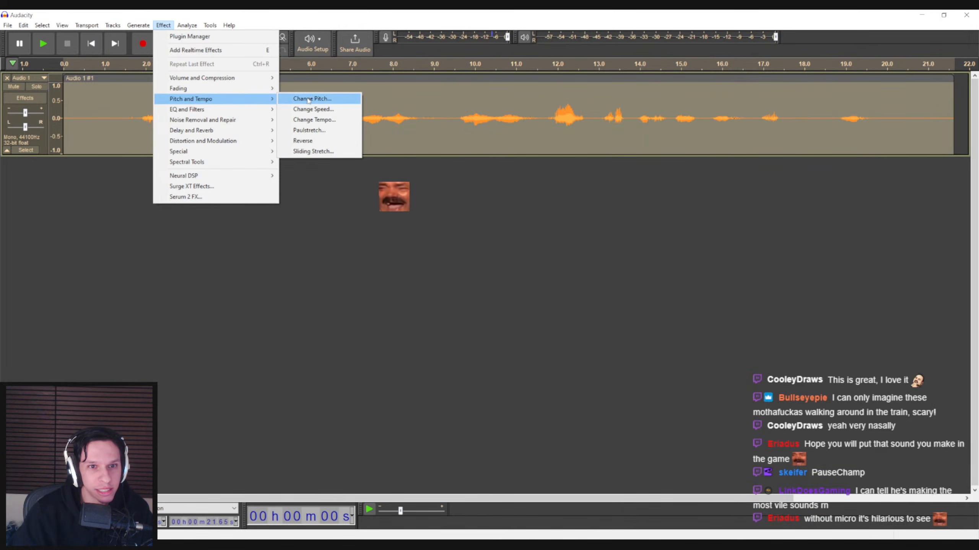
left_click(308, 99)
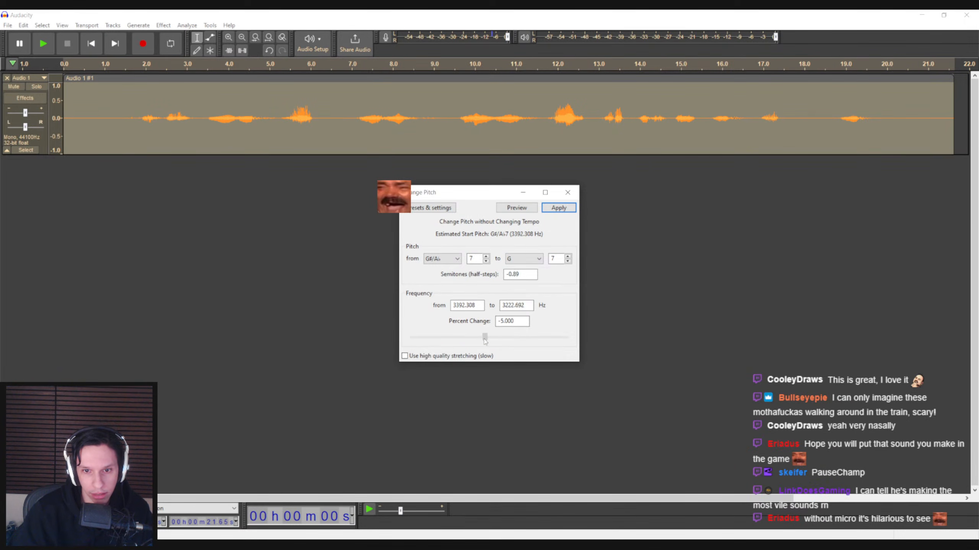
left_click(557, 210)
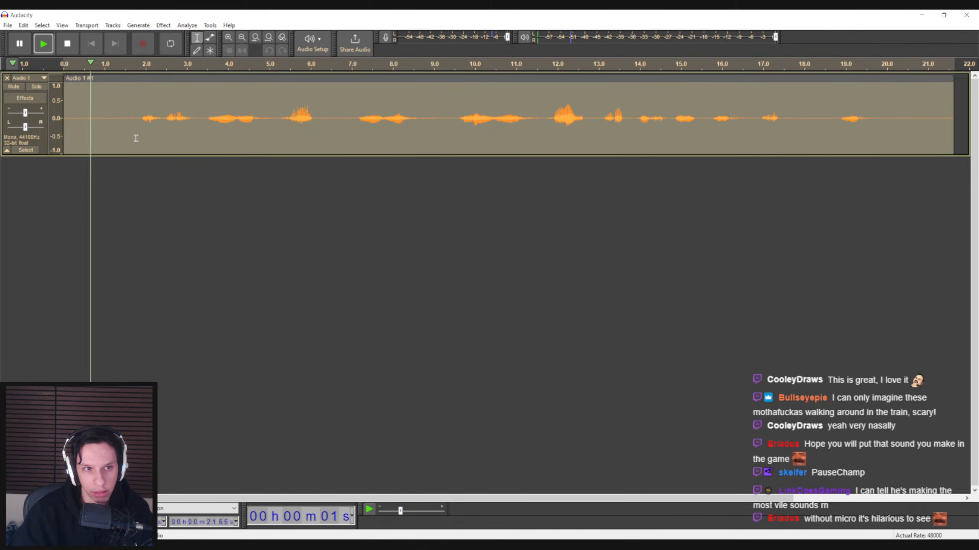
- Play back parts of the recording, and preview a 700 Hz low-pass filter with 6 dB roll-off on the whole track
left_click(137, 138)
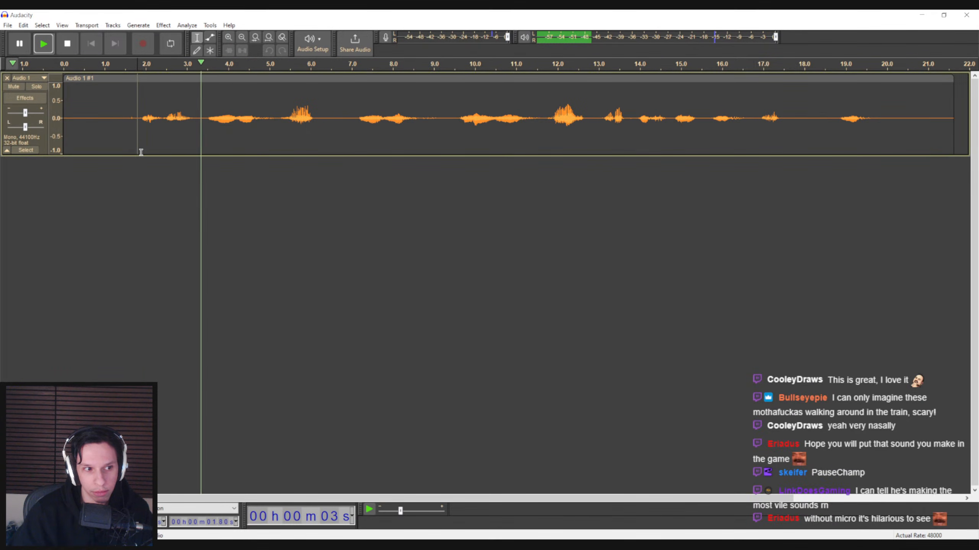
left_click(411, 139)
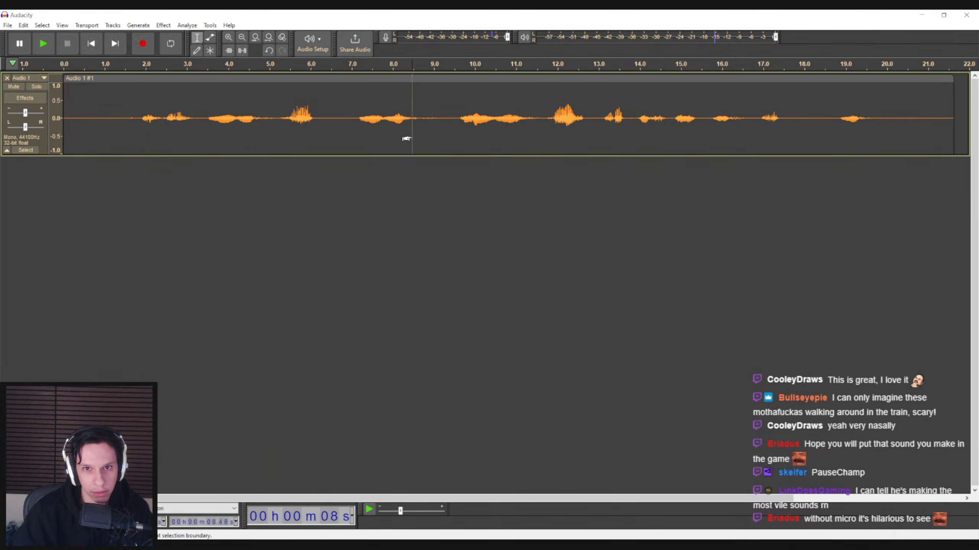
key("ctrl+a")
left_click(171, 26)
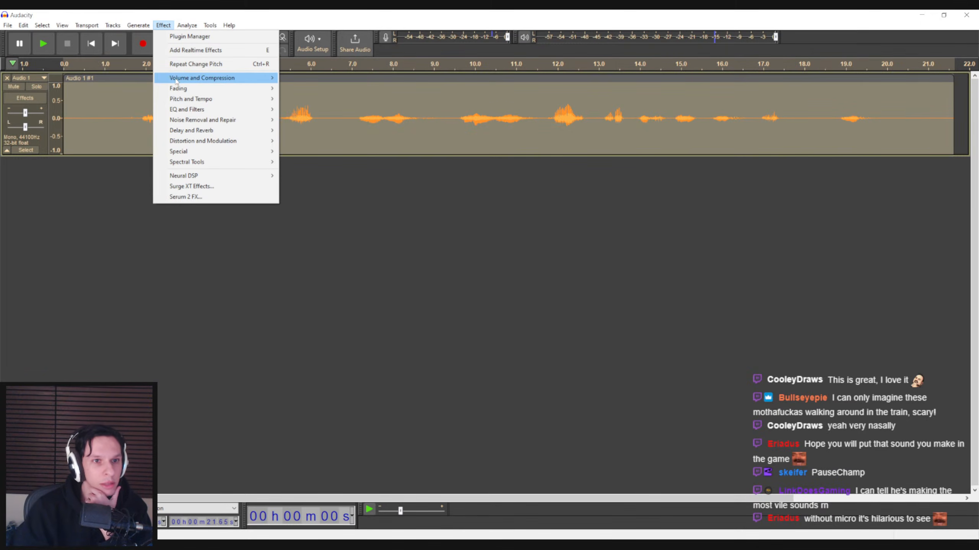
mouse_move(179, 98)
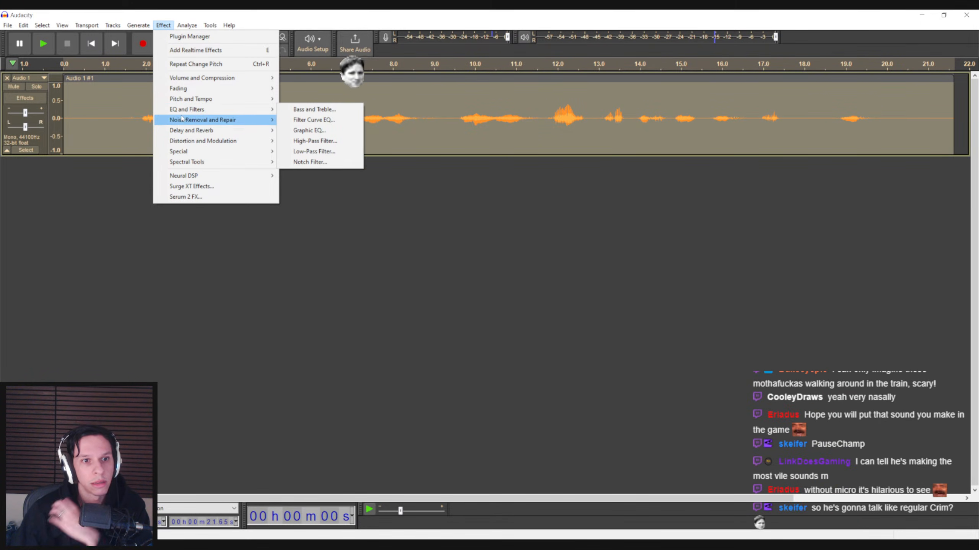
left_click(315, 152)
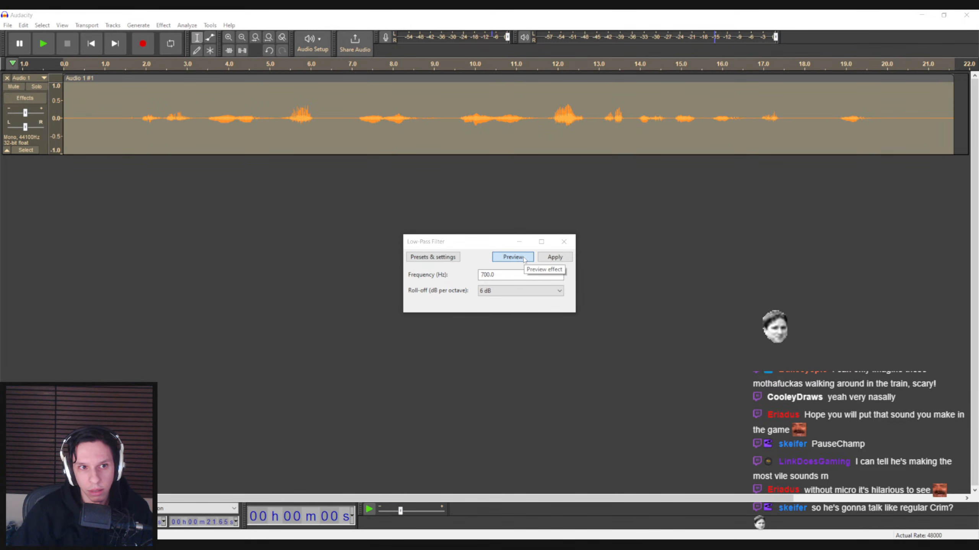
left_click(524, 259)
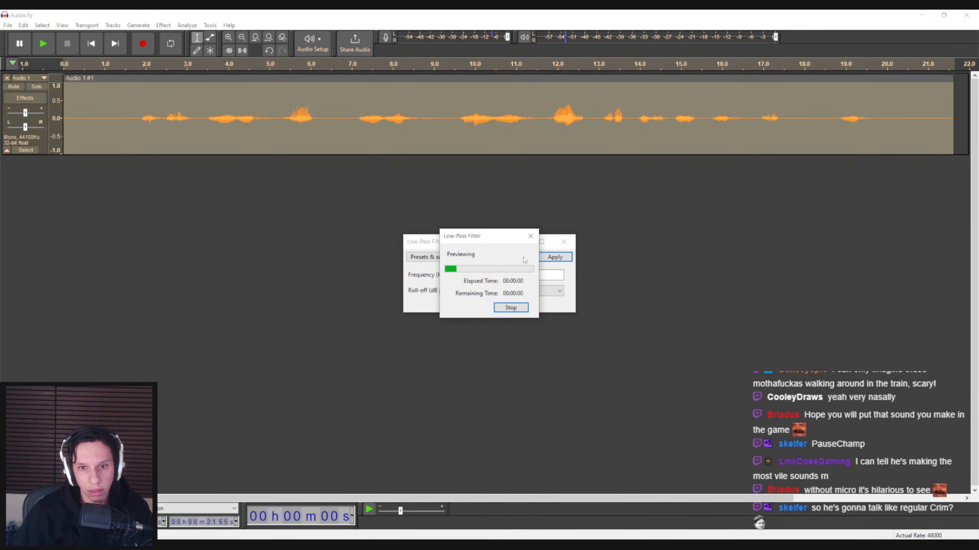
left_click(531, 236)
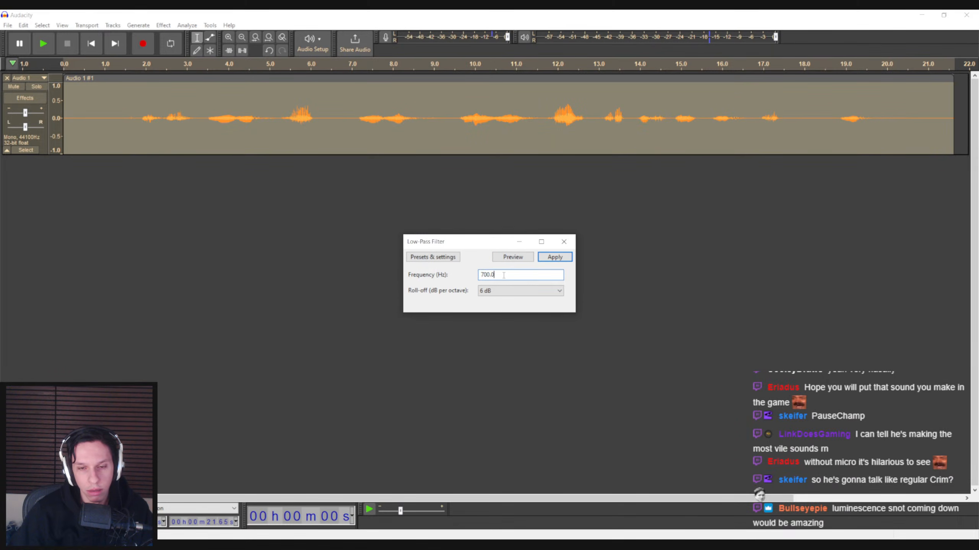
- Set the low-pass filter's frequency to 800 Hz and preview it on the recording
left_click(441, 259)
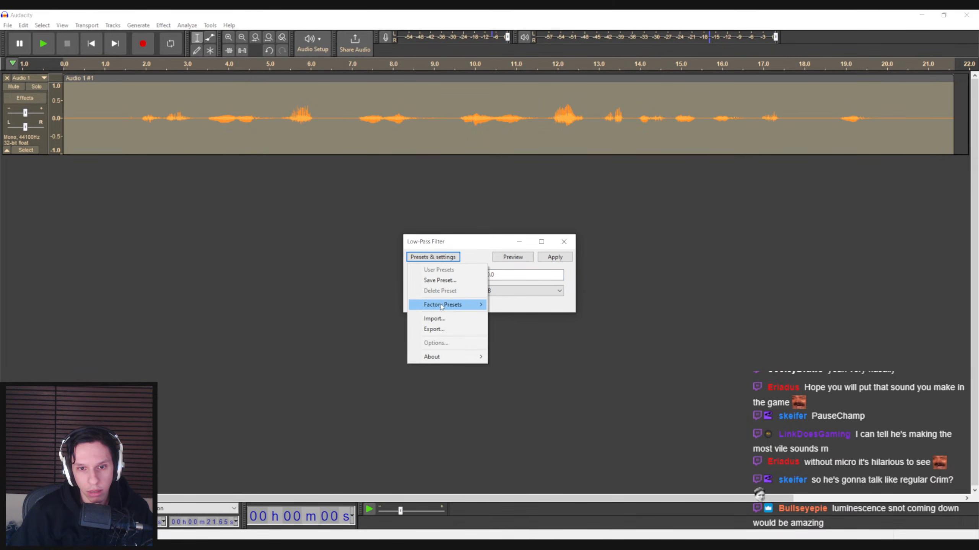
left_click(512, 305)
left_click(433, 257)
mouse_move(442, 304)
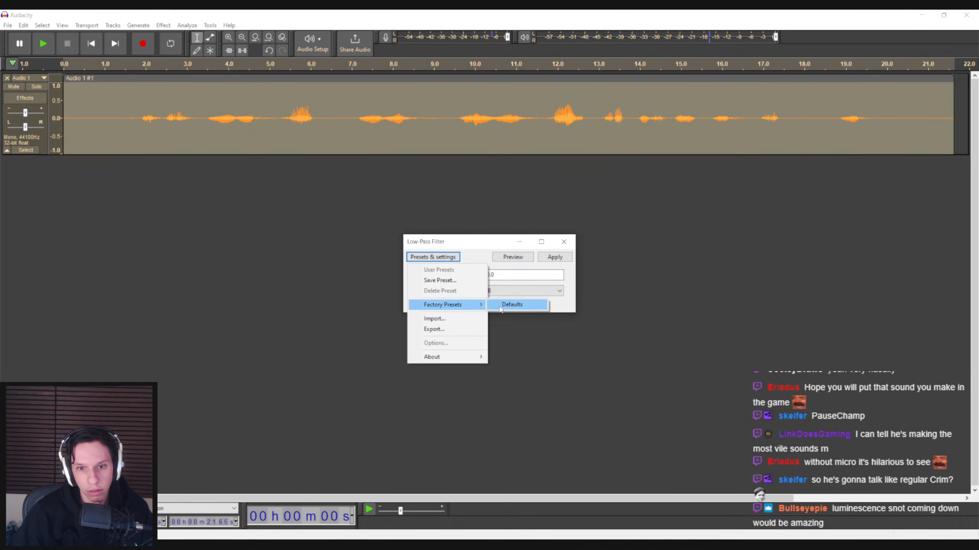
left_click(512, 305)
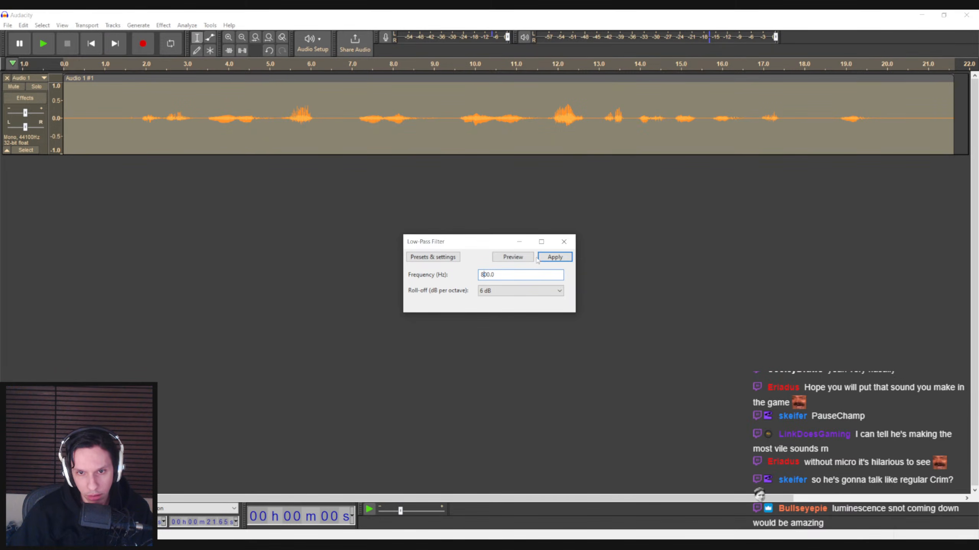
key("space")
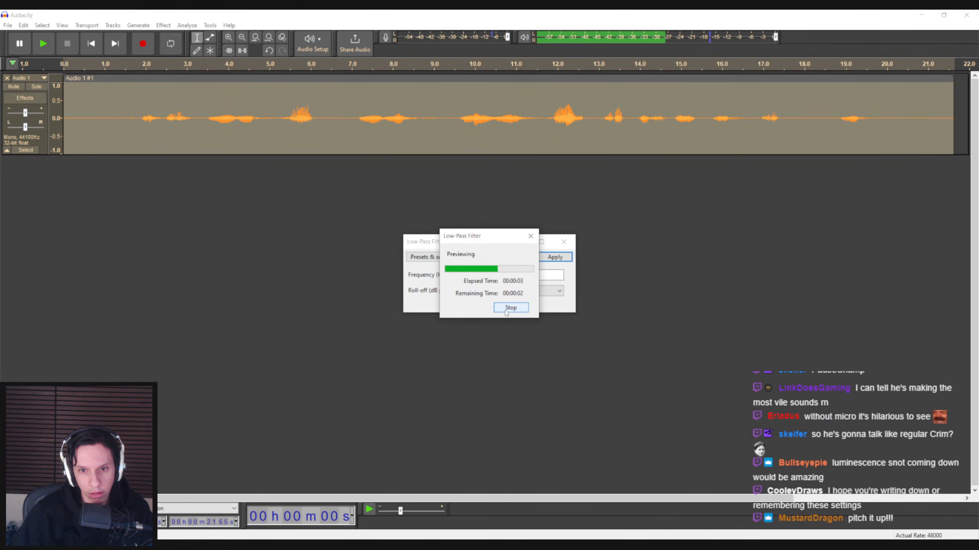
left_click(508, 308)
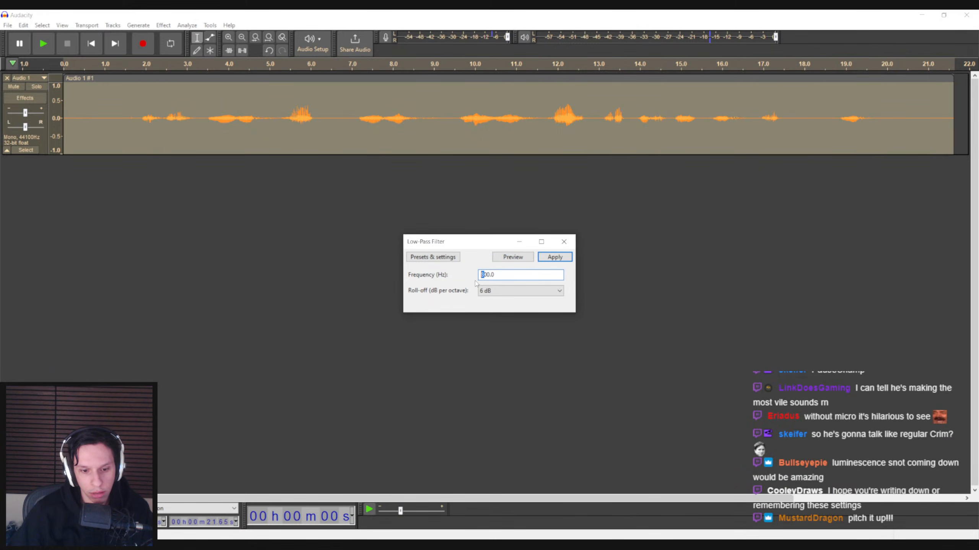
- Preview the low-pass filter at 900 Hz with 6 dB and 12 dB roll-off, and close it without applying
left_click(433, 257)
left_click(433, 257)
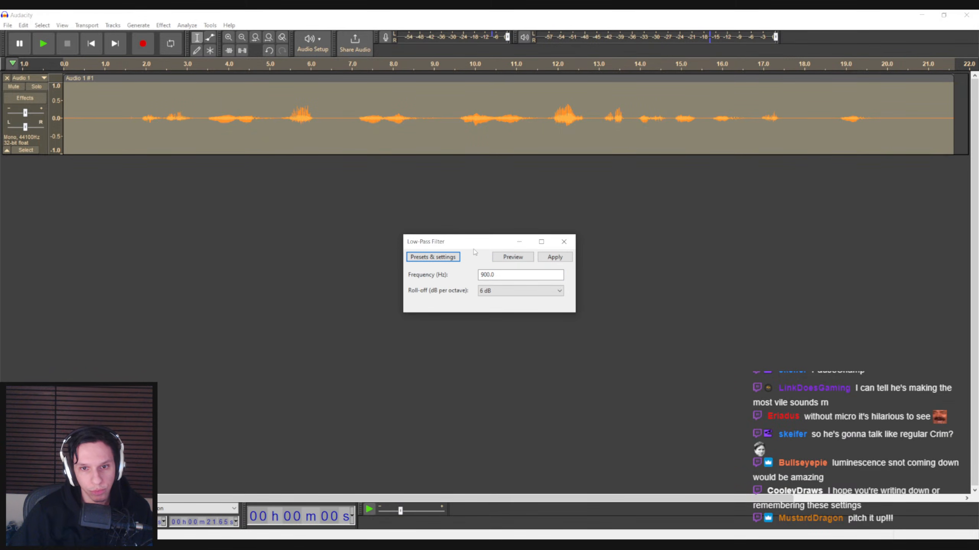
left_click(512, 257)
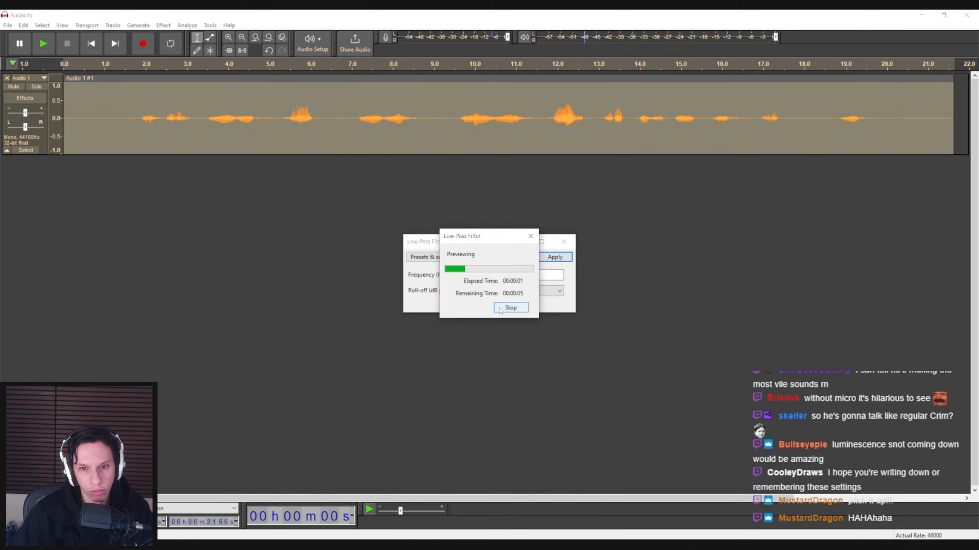
left_click(500, 309)
left_click(495, 293)
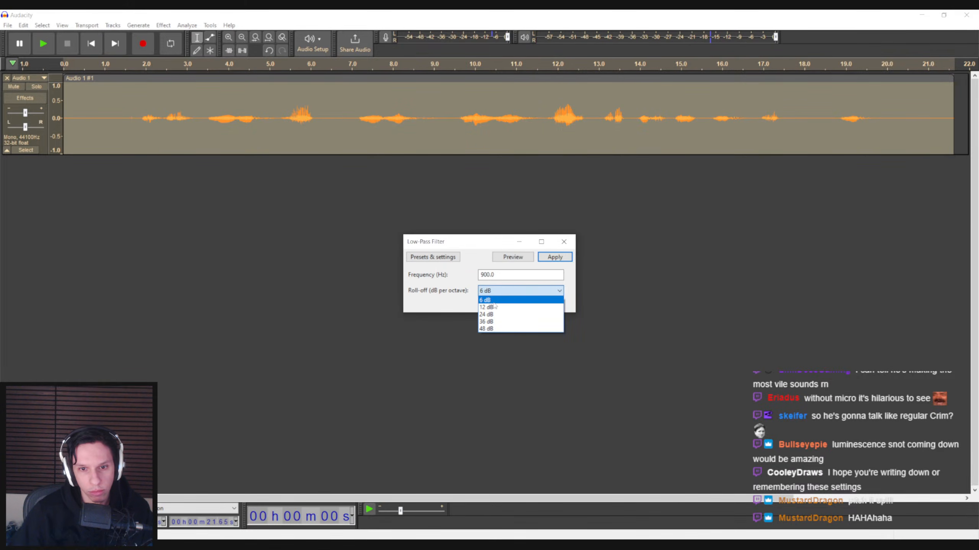
left_click(493, 309)
left_click(501, 259)
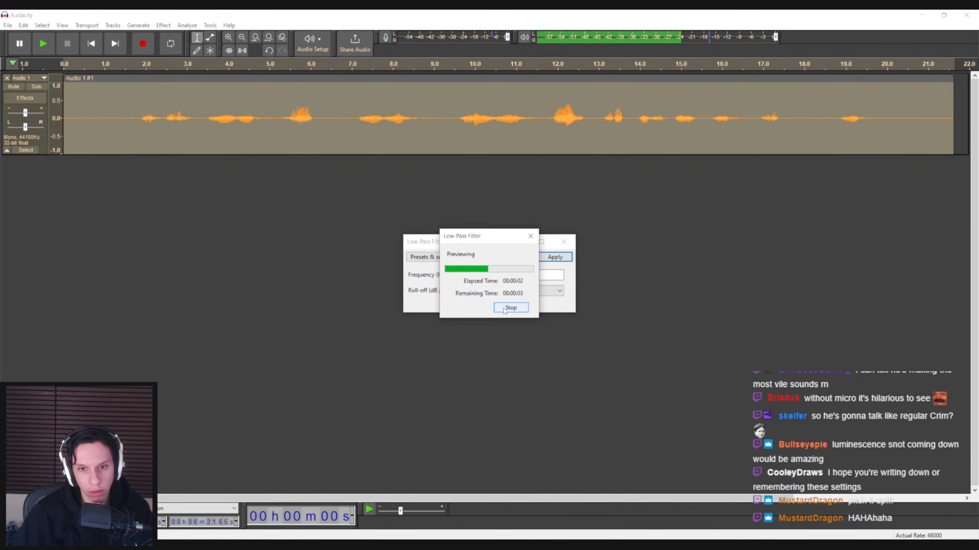
left_click(504, 308)
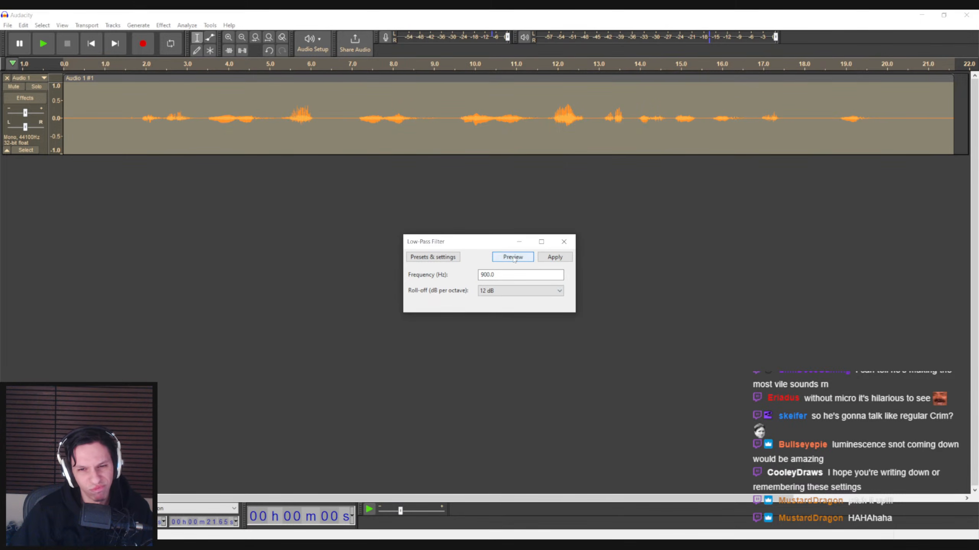
left_click(564, 242)
- Raise the pitch of the entire recording by 20 percent with Change Pitch and play back the result
left_click(163, 26)
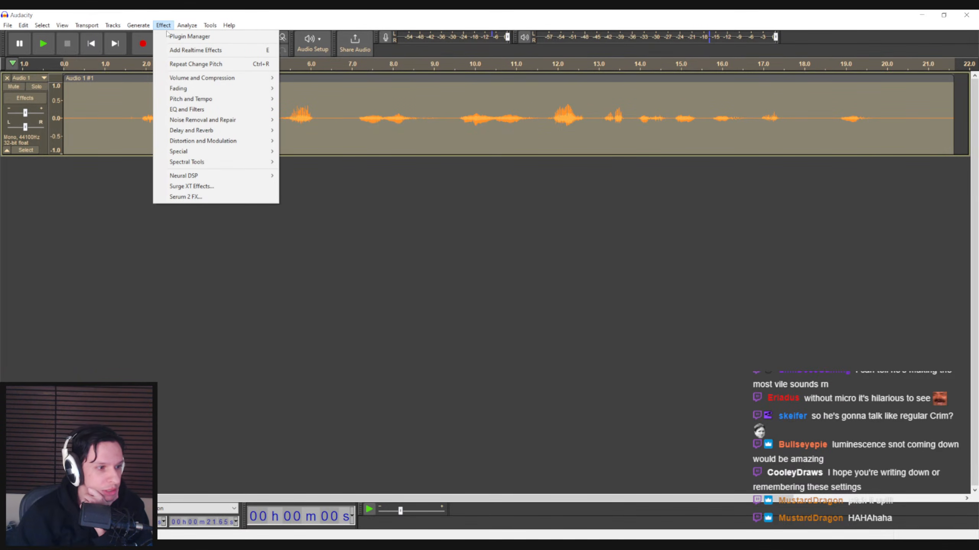
mouse_move(183, 100)
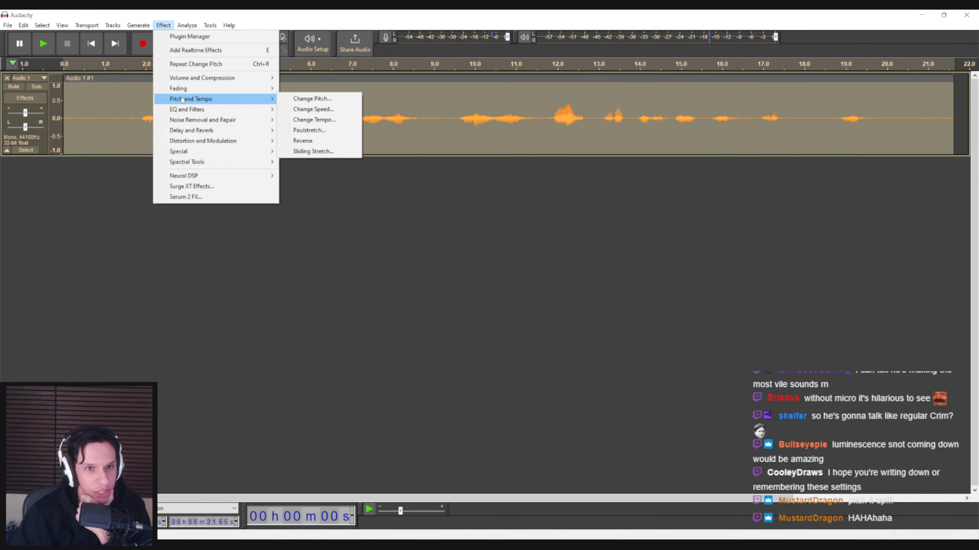
left_click(322, 99)
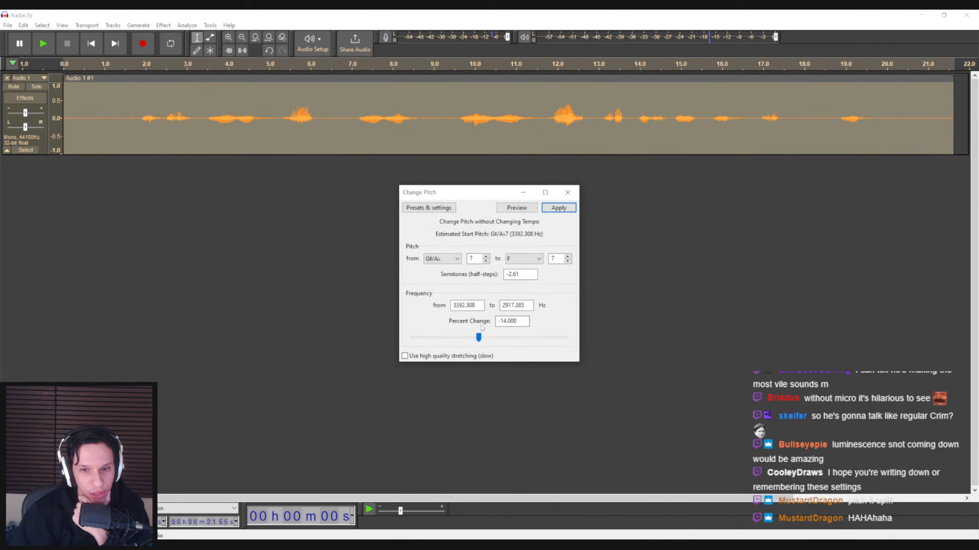
left_click(556, 207)
left_click(138, 122)
key("space")
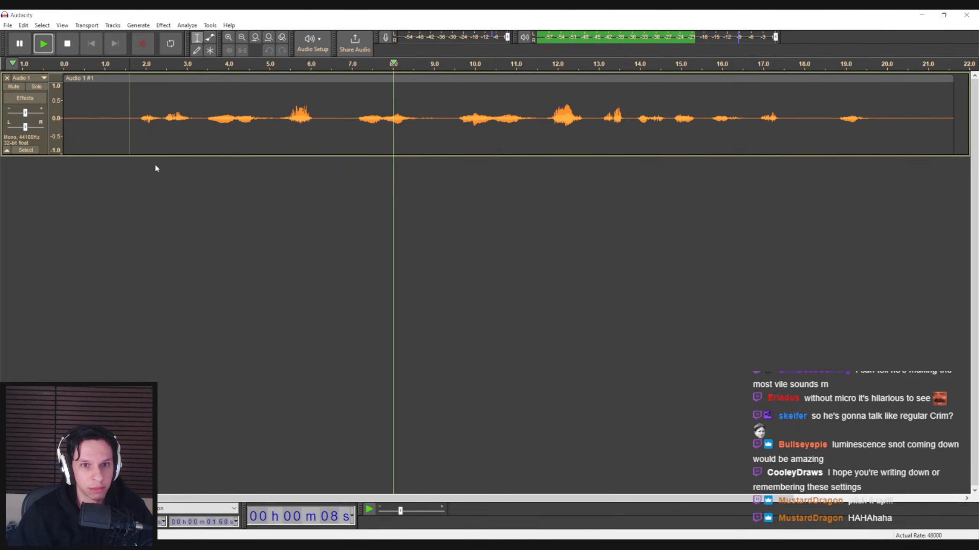
- Try raising the whole recording's pitch by another 20 percent, and listen to it from about 1.8 seconds
double_click(162, 138)
left_click(162, 25)
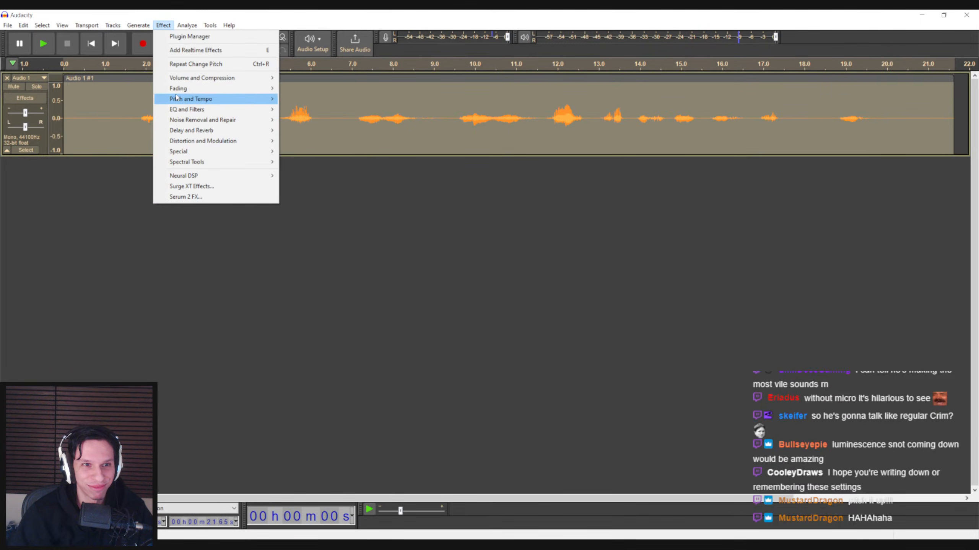
mouse_move(216, 98)
left_click(313, 99)
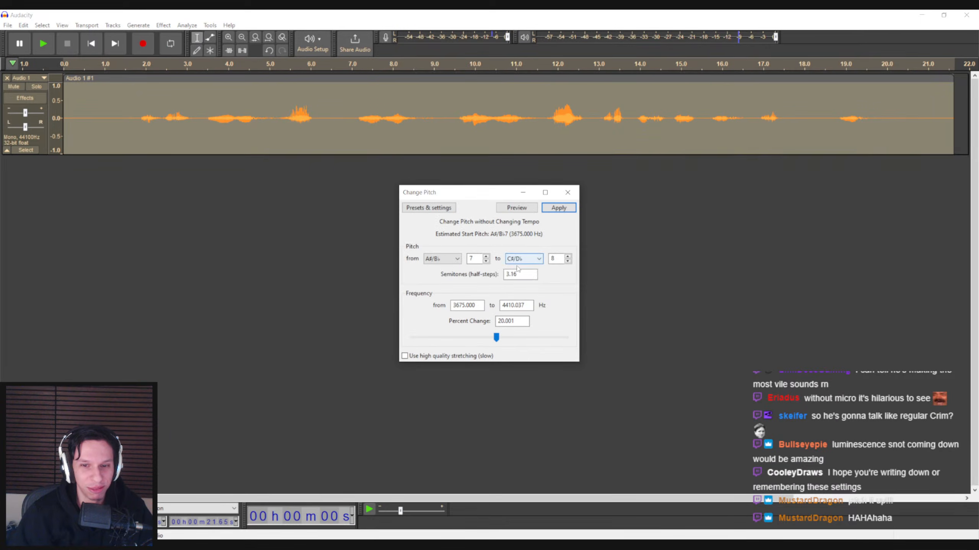
left_click(560, 210)
left_click(137, 133)
key("space")
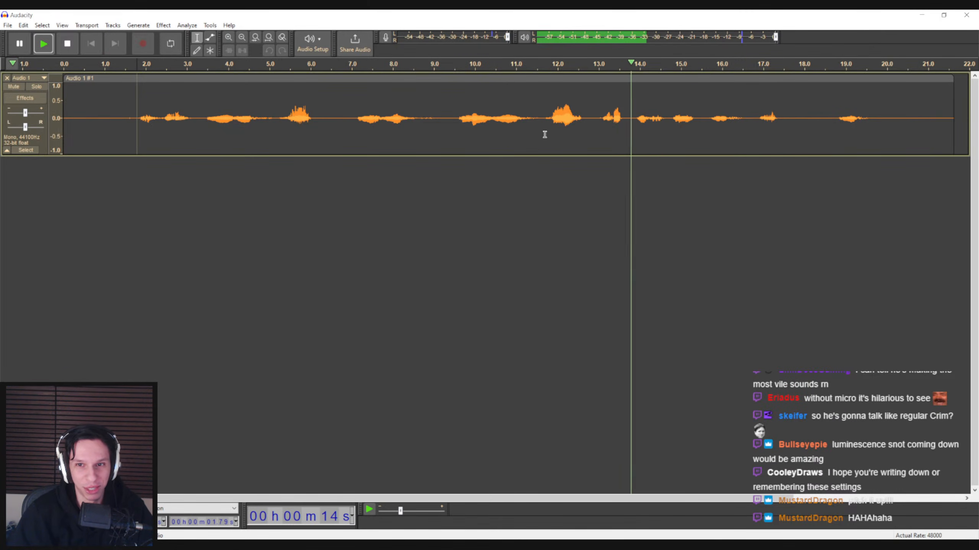
- Undo the last pitch change and replay the recording from about 1.8 seconds
left_click_drag(543, 123, 581, 126)
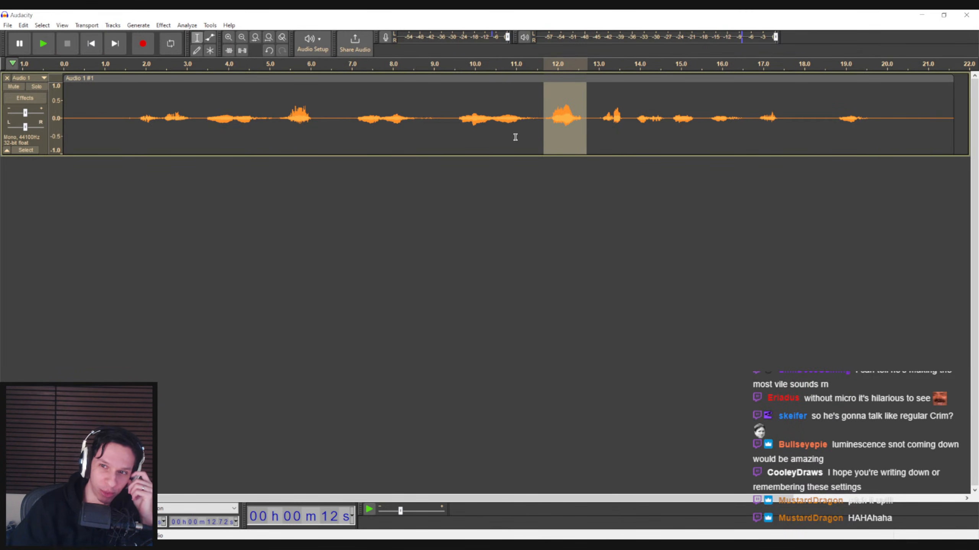
key("ctrl+a")
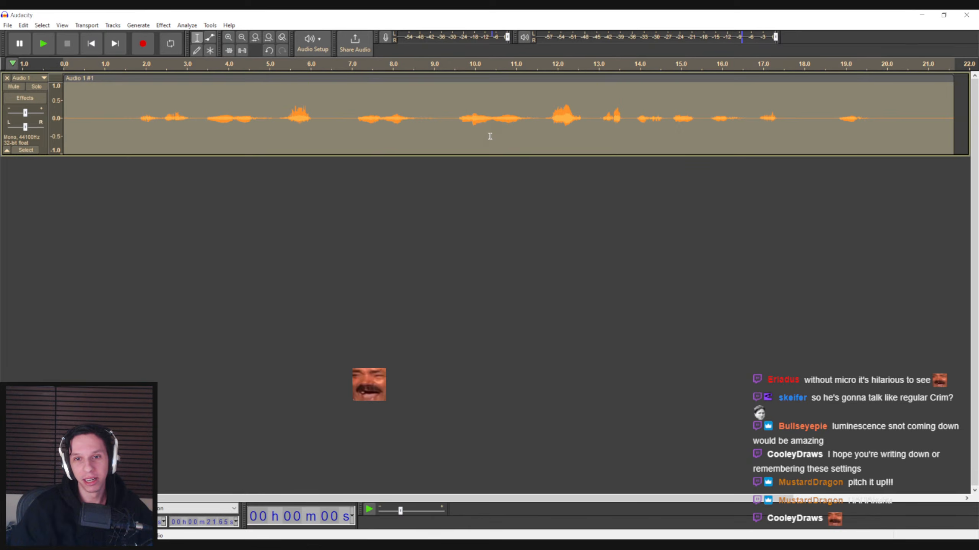
left_click(163, 25)
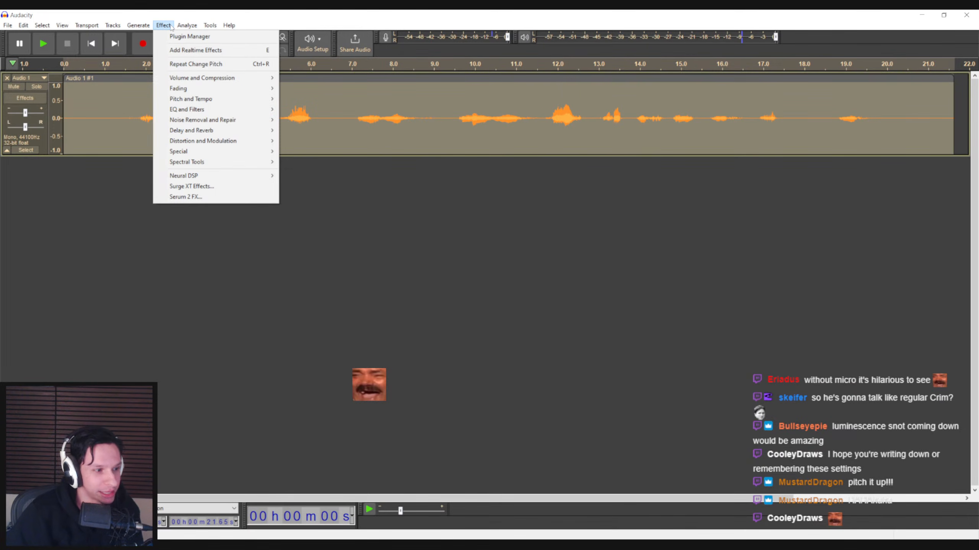
mouse_move(200, 101)
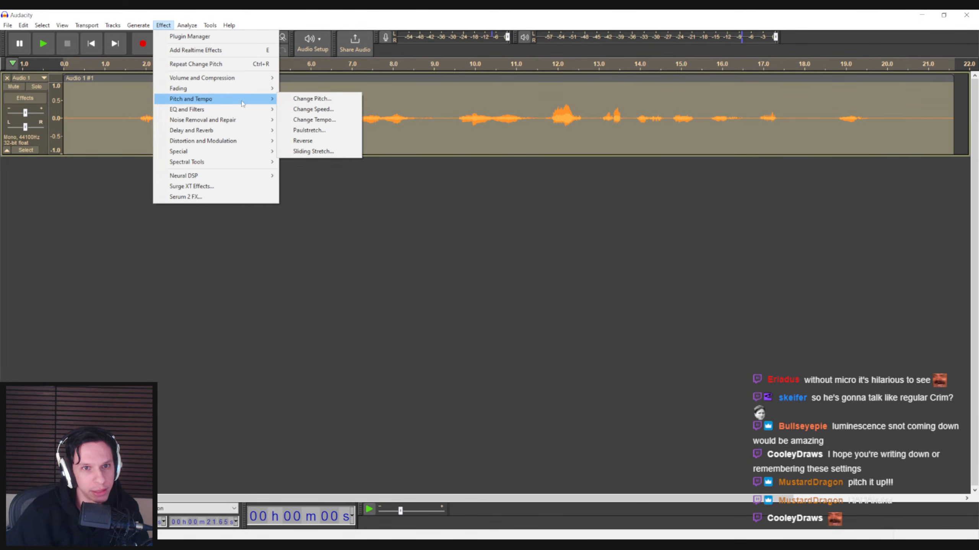
left_click(126, 117)
left_click(136, 118)
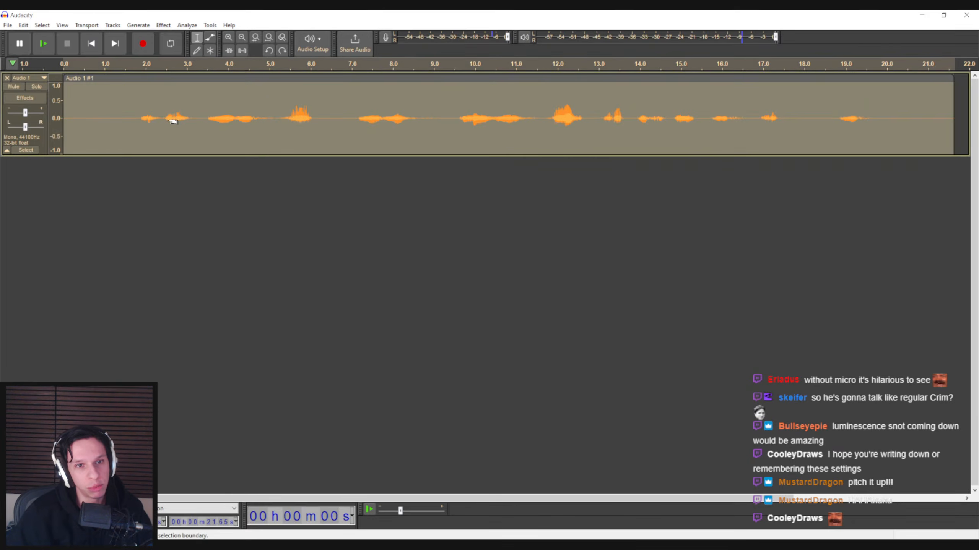
key("space")
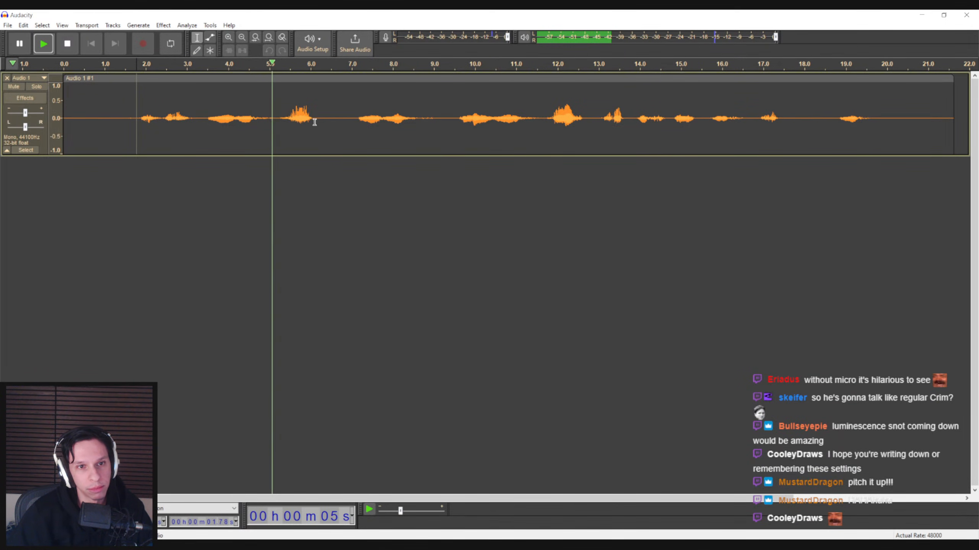
key("space")
- Apply the Vocoder effect to the entire recording with distance 20, both channels, 40 bands and 100 percent carrier wave amplitude
key("ctrl+a")
left_click(163, 26)
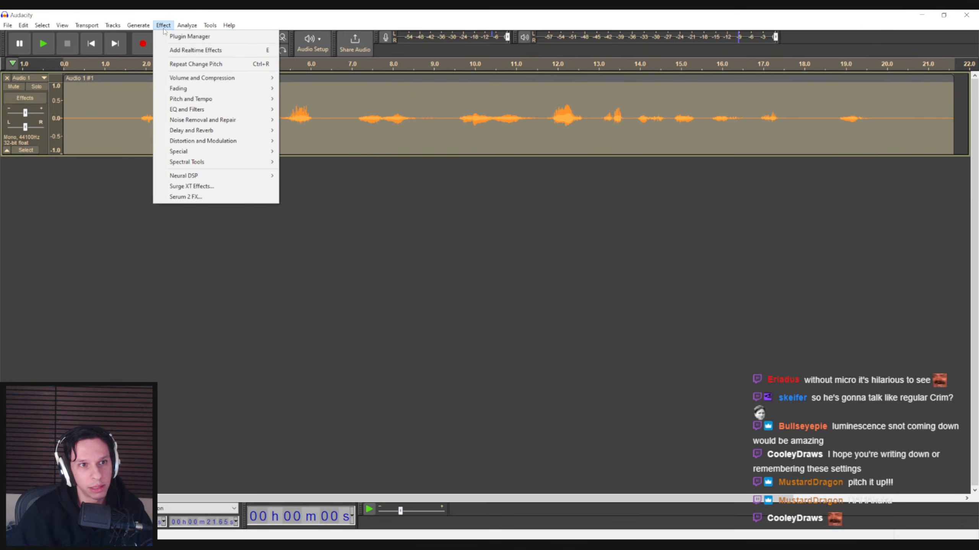
mouse_move(183, 123)
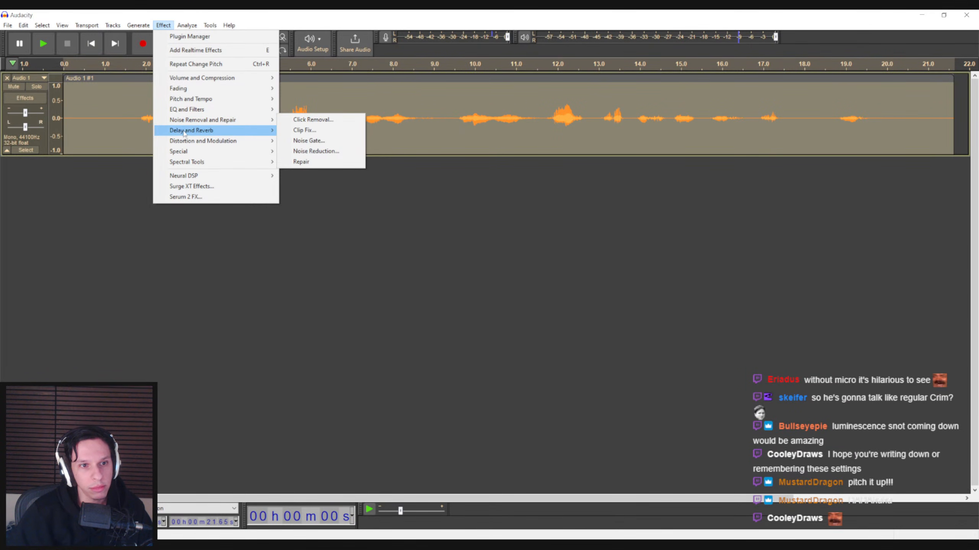
mouse_move(186, 141)
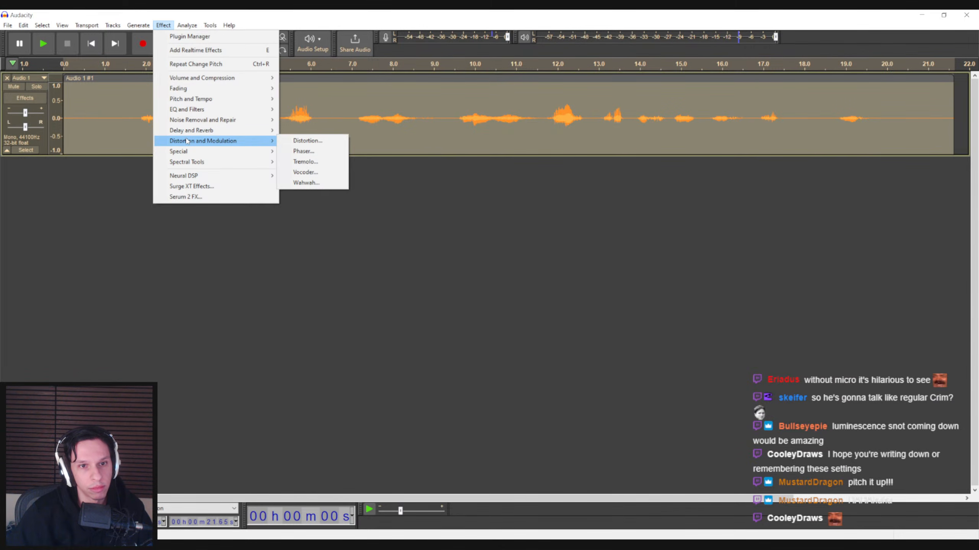
left_click(305, 172)
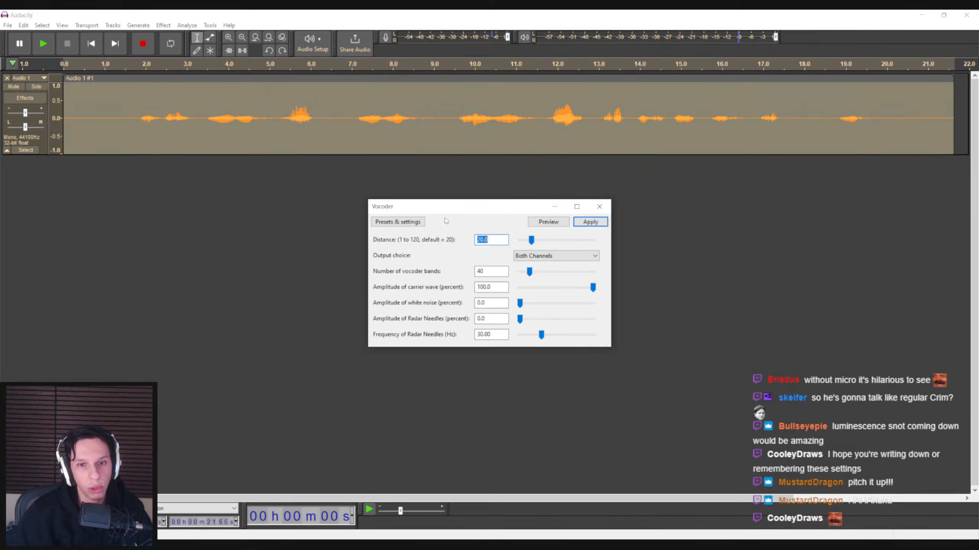
left_click(578, 225)
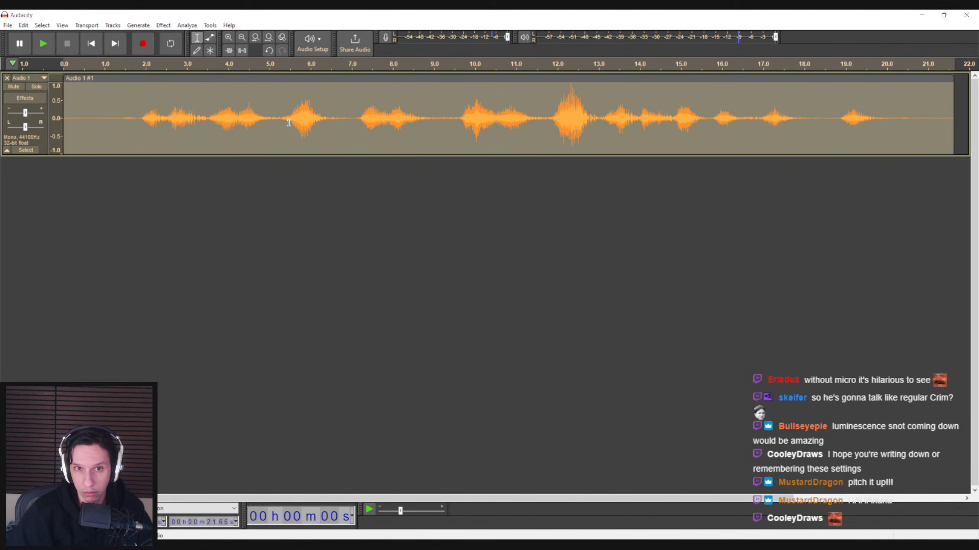
- Apply the Loudness Normalization effect to the entire vocoded recording
left_click(170, 29)
mouse_move(190, 142)
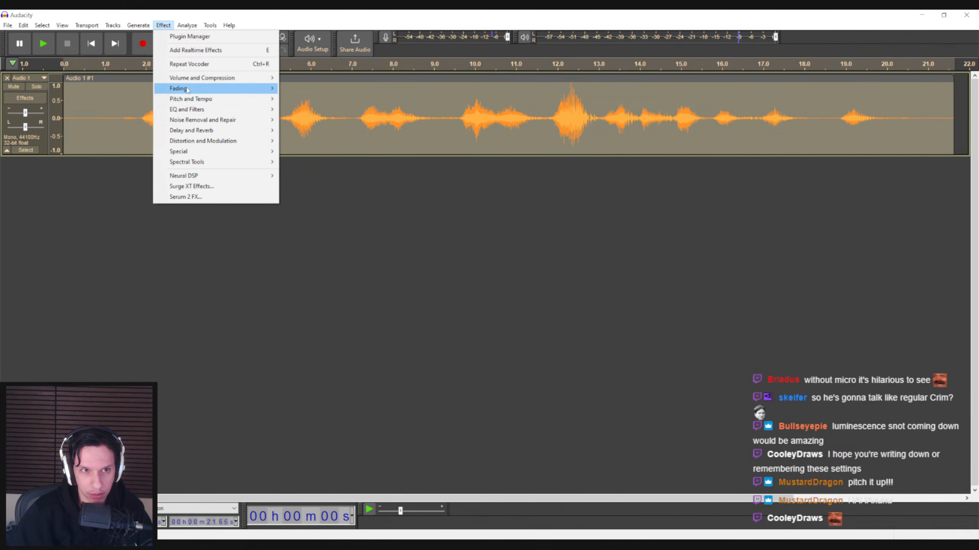
mouse_move(186, 80)
left_click(304, 120)
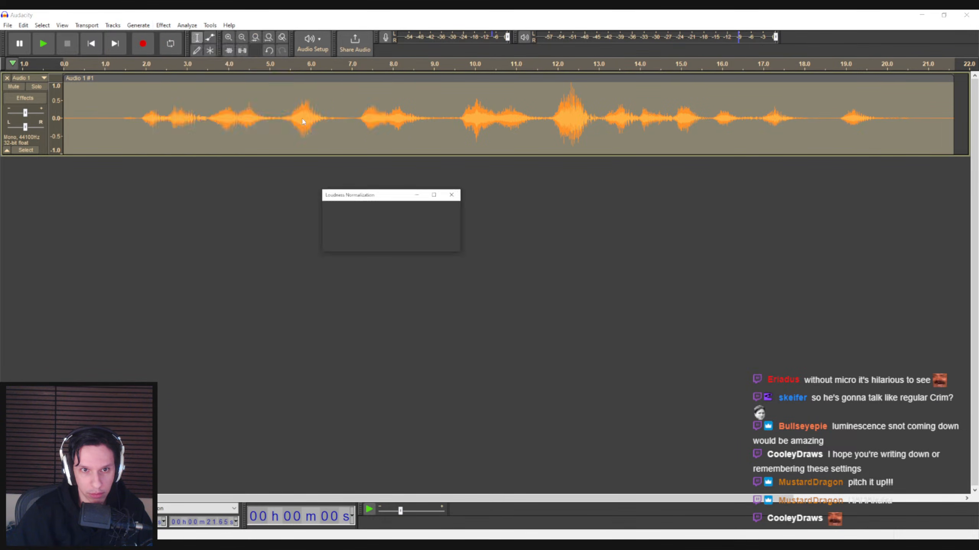
left_click(554, 257)
- Normalize the entire recording to a peak amplitude of -3.0 dB with DC offset removed, and play it from about 1.9 seconds
left_click(164, 26)
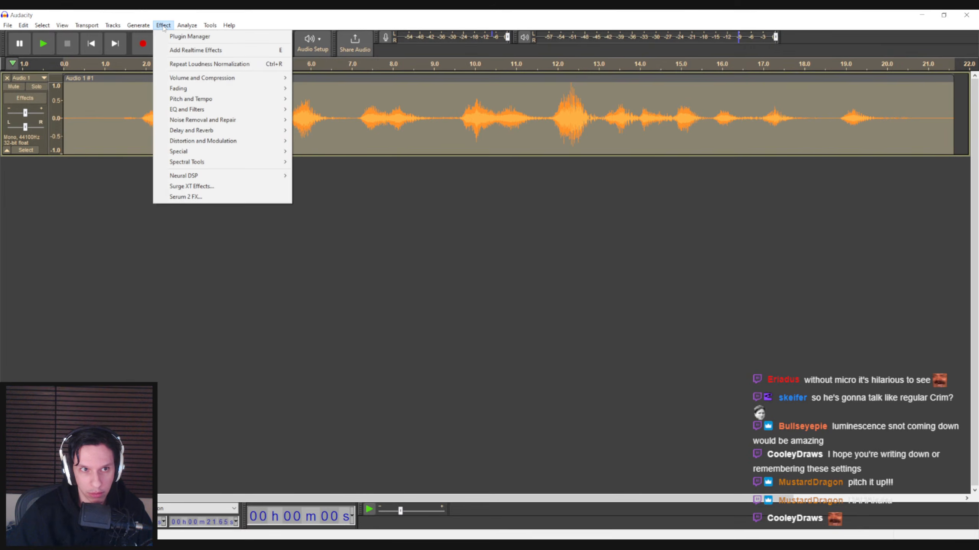
mouse_move(270, 78)
left_click(331, 134)
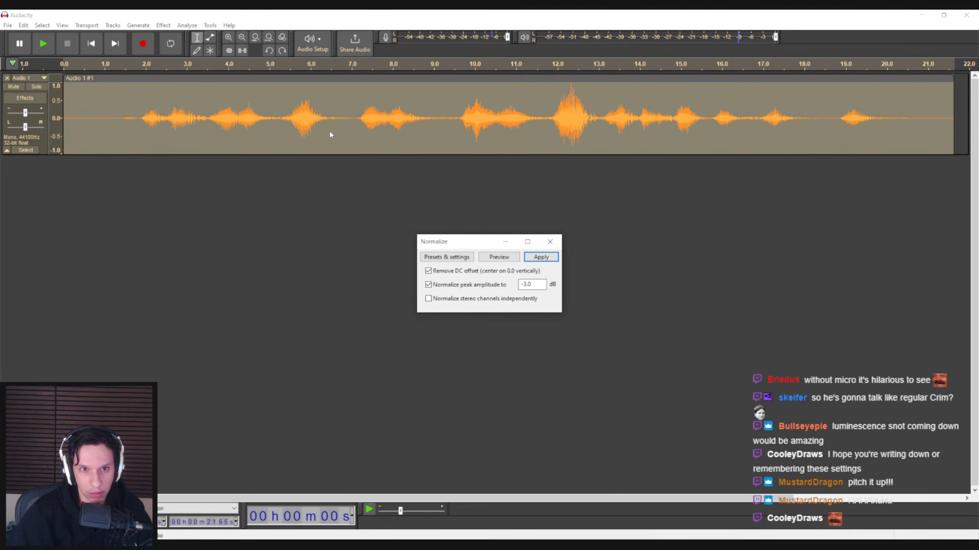
left_click(531, 258)
left_click(141, 131)
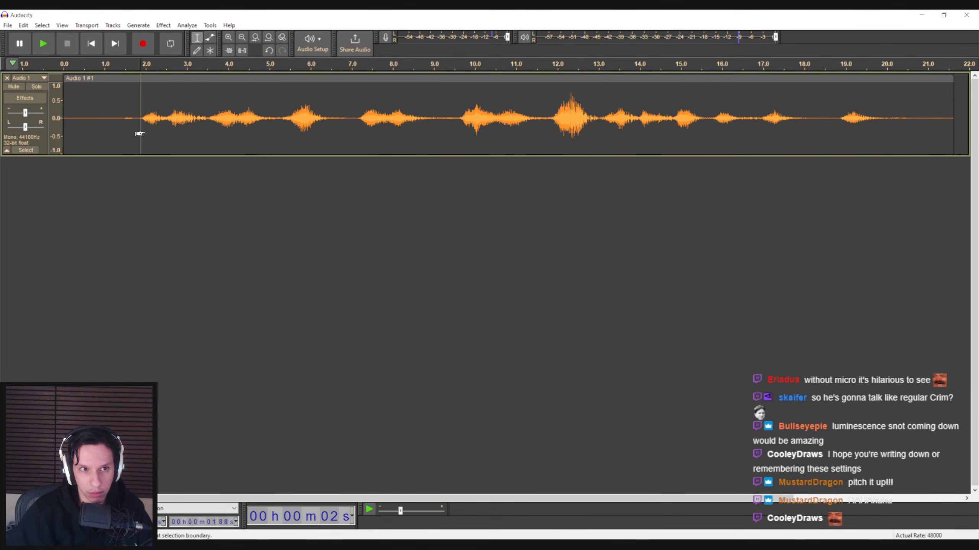
key("space")
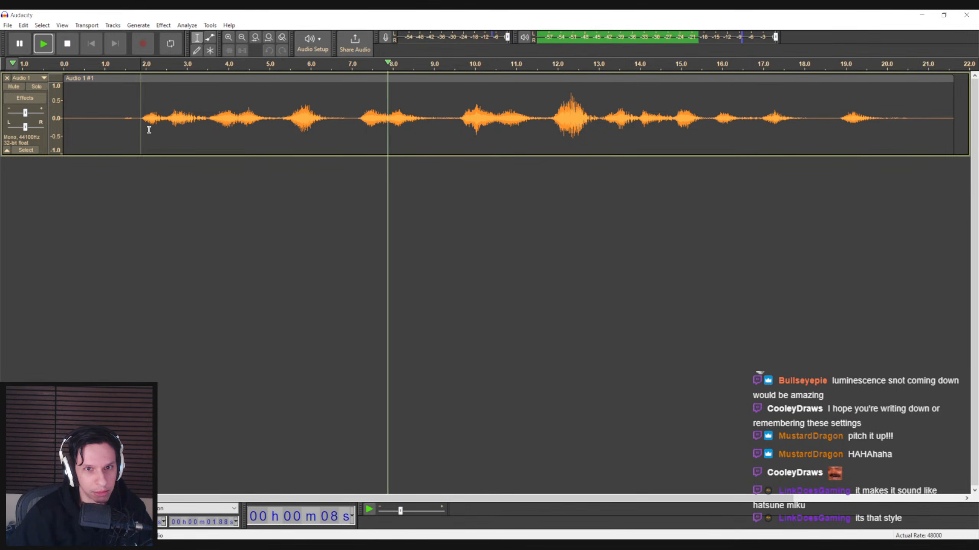
- Stop playback and undo the normalization and Vocoder effects on the recording
key("space")
key("ctrl+z")
key("ctrl+z")
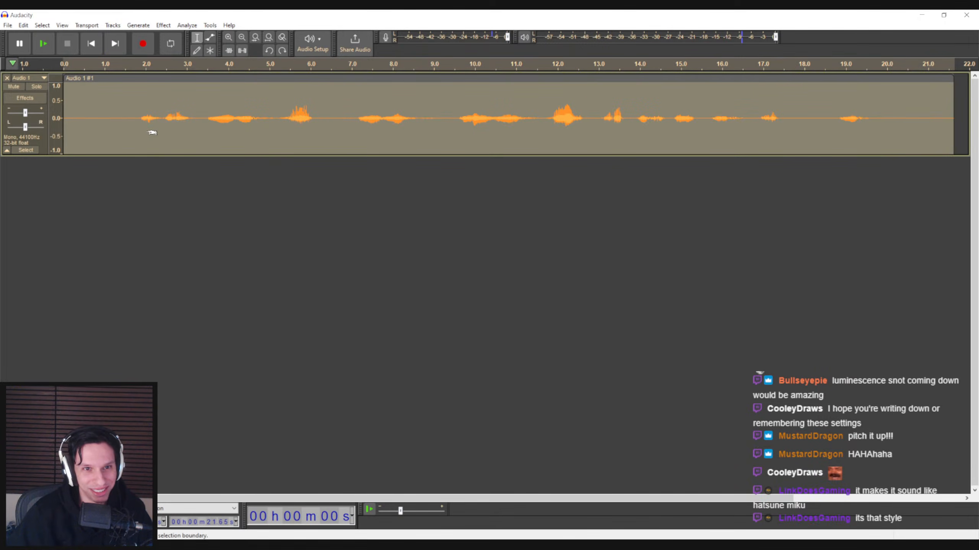
- Open the Vocoder effect for the entire recording and check its preset options
left_click(138, 26)
mouse_move(163, 25)
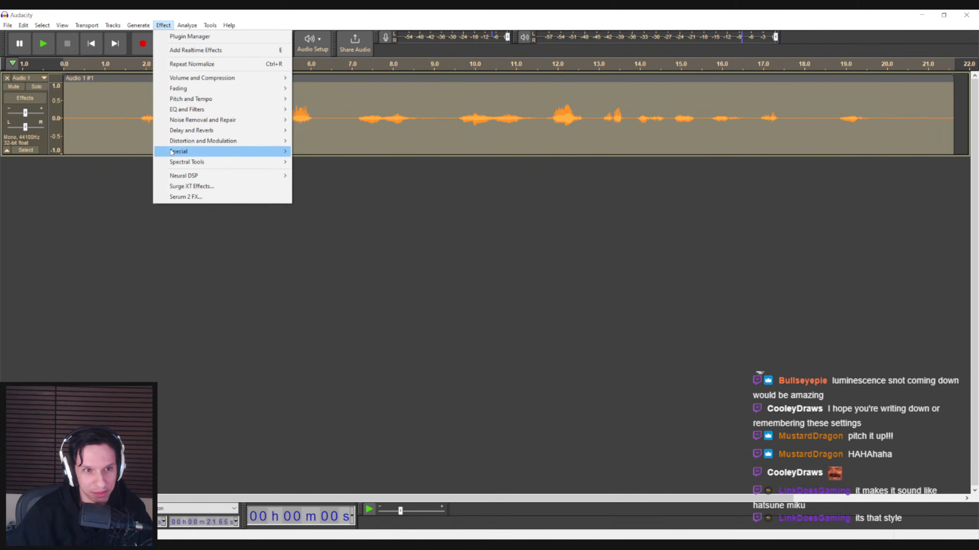
left_click(319, 172)
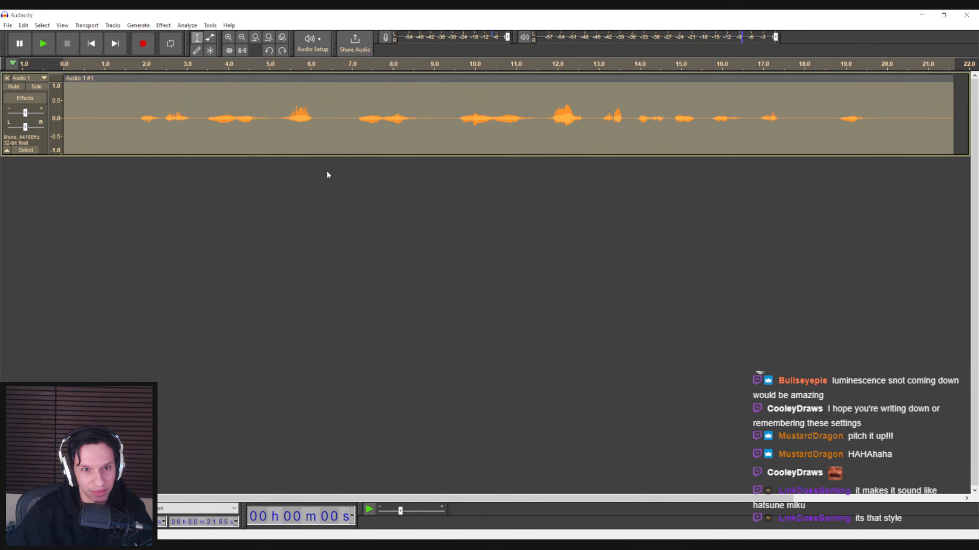
left_click(407, 223)
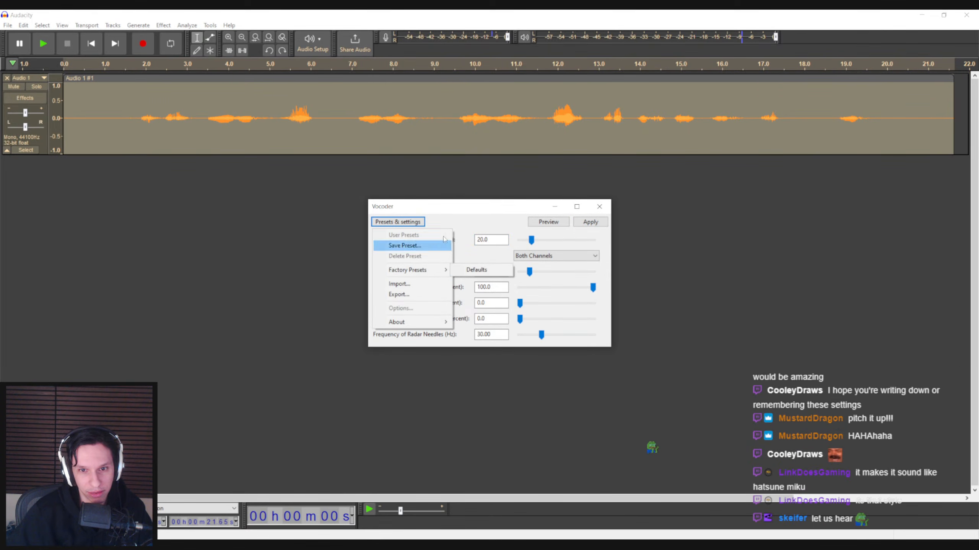
left_click(456, 221)
left_click_drag(454, 209, 448, 202)
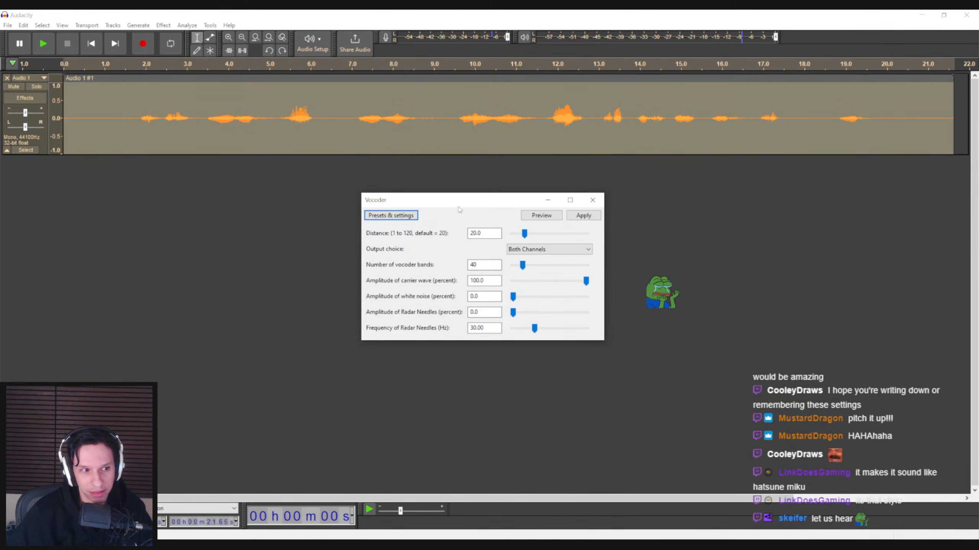
left_click(549, 249)
left_click(539, 259)
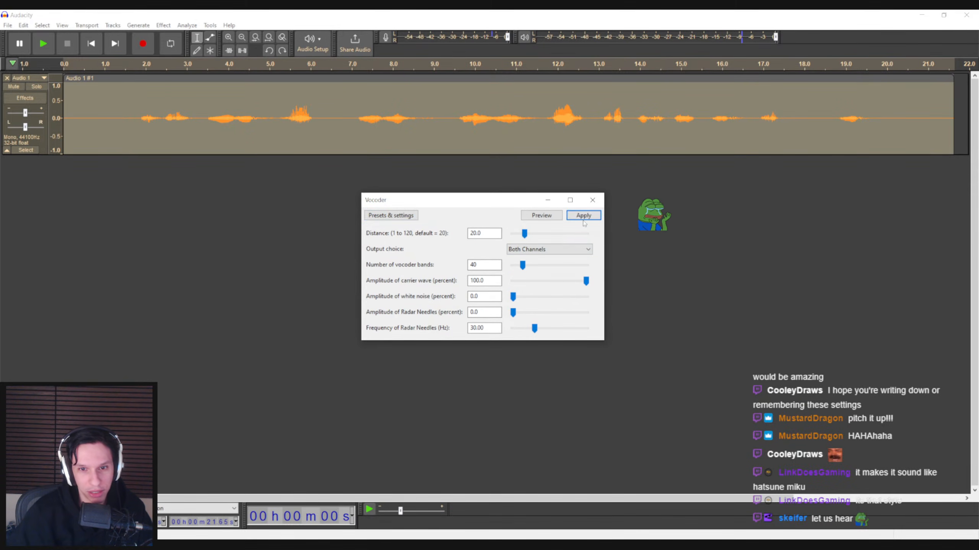
left_click(595, 204)
- Apply Tremolo to the whole track with a sine waveform, 40 percent wet level and 4.0 Hz frequency
left_click(163, 25)
mouse_move(197, 164)
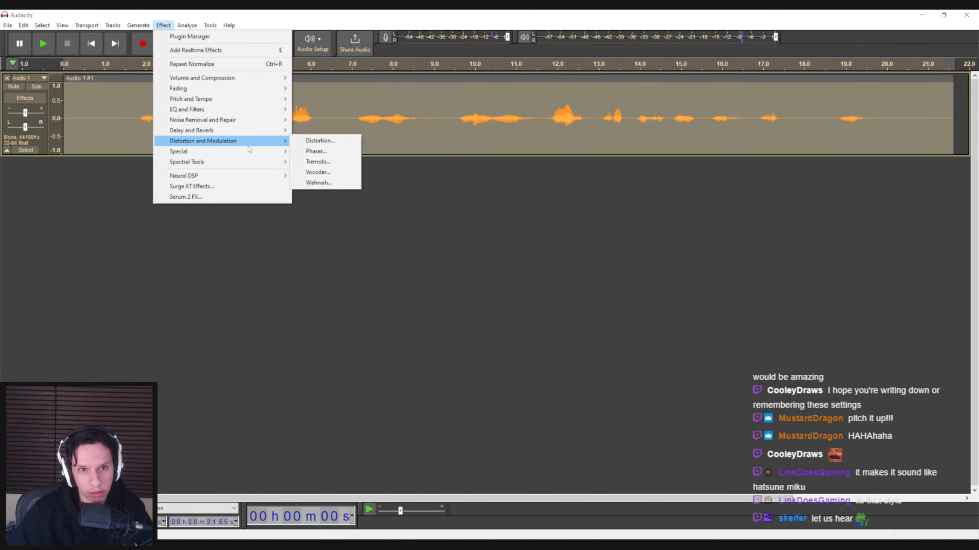
left_click(312, 161)
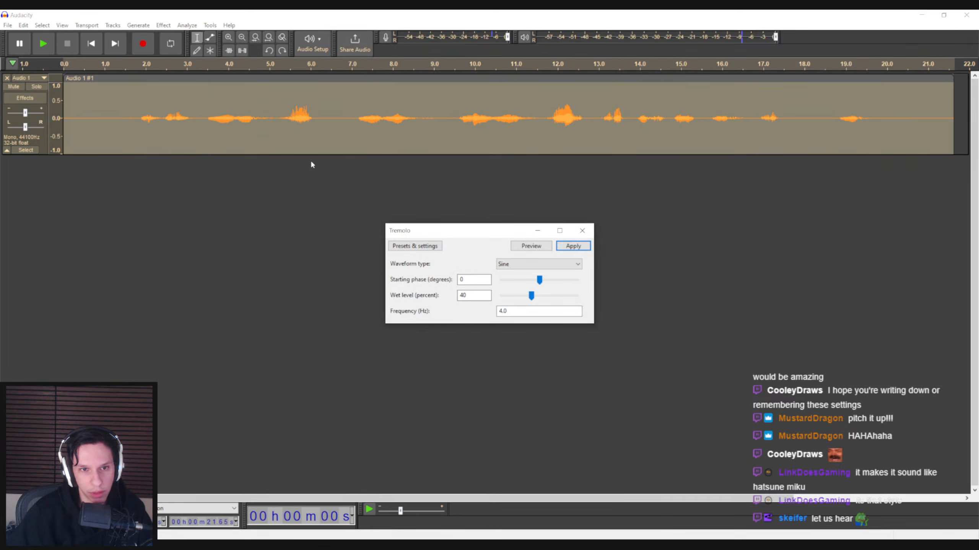
left_click(563, 249)
- Play the track from just before the first phrase, at about 1.7 seconds, to hear the tremolo
left_click(132, 129)
key("space")
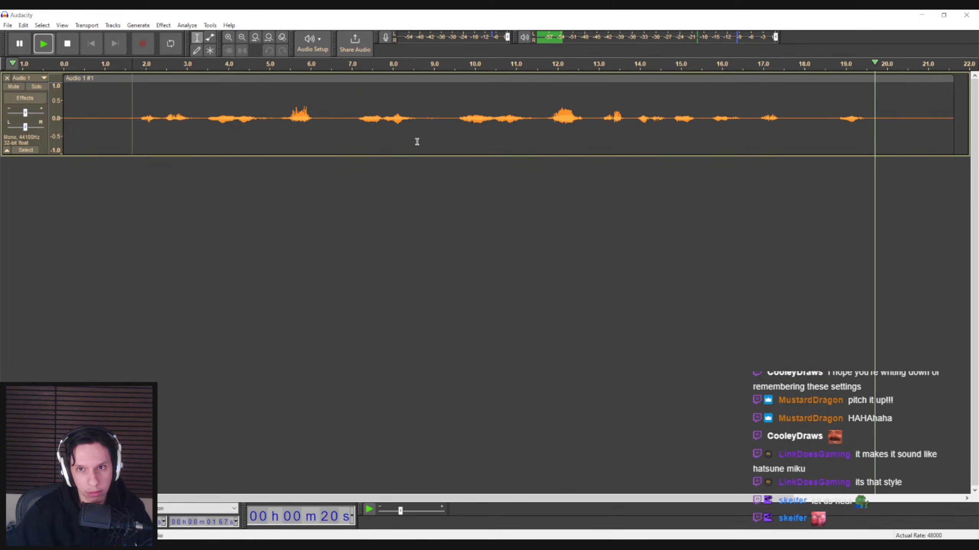
left_click(119, 127)
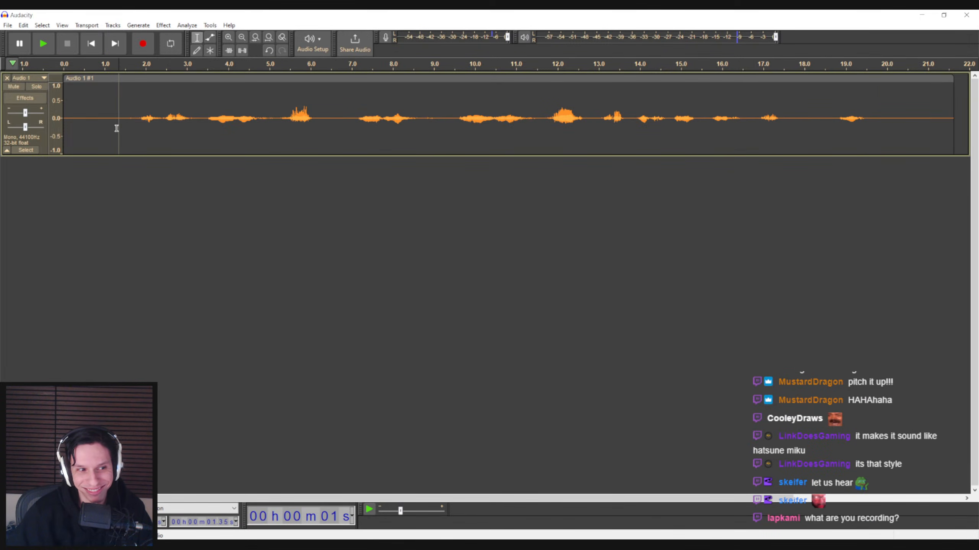
- Apply Reverb with the Vocal II factory preset to the whole track and play it from about 1.8 seconds
key("ctrl+a")
left_click(138, 25)
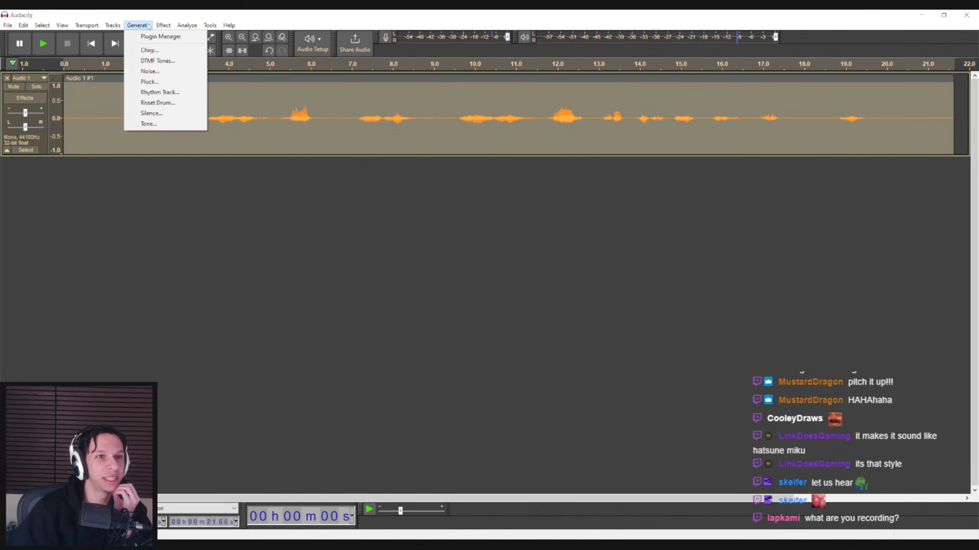
mouse_move(177, 93)
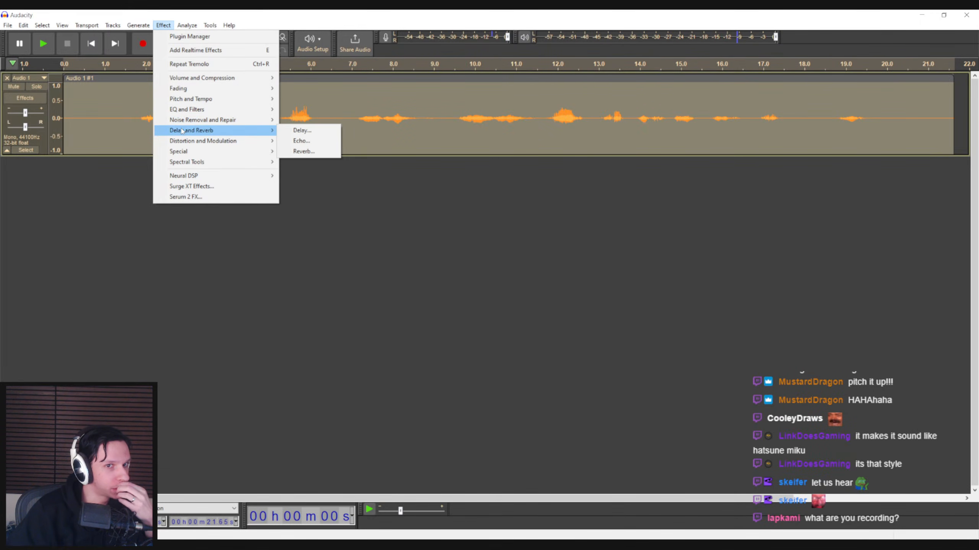
left_click(304, 152)
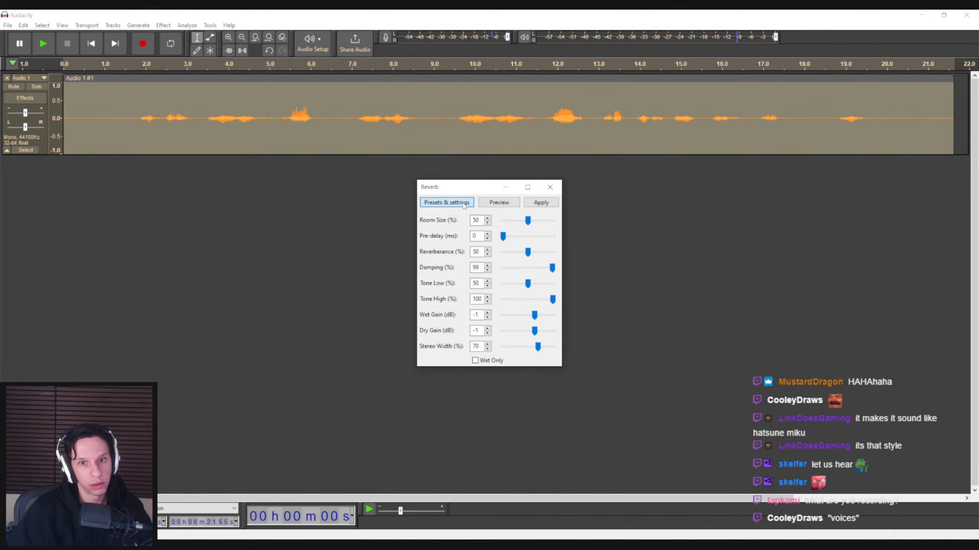
left_click(465, 204)
mouse_move(480, 251)
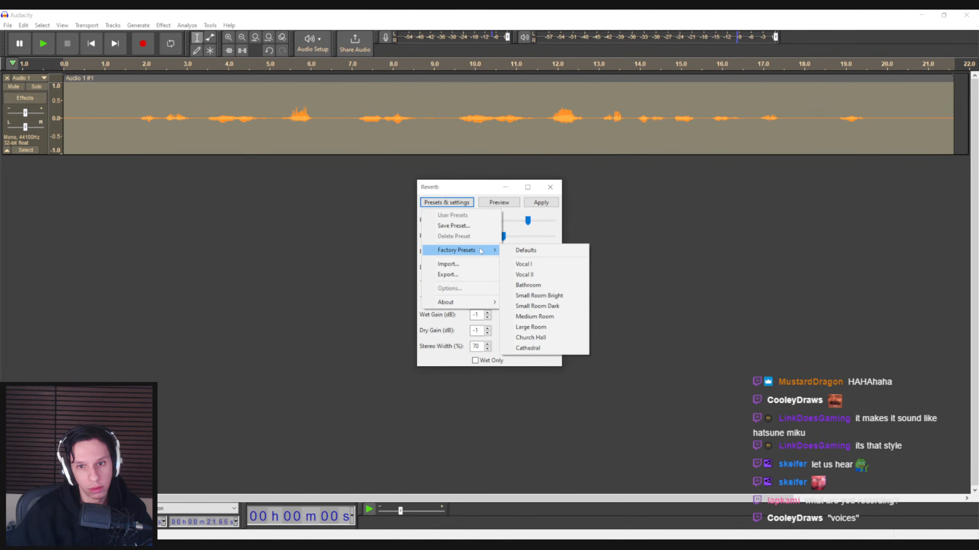
left_click(527, 275)
left_click(540, 202)
left_click(138, 133)
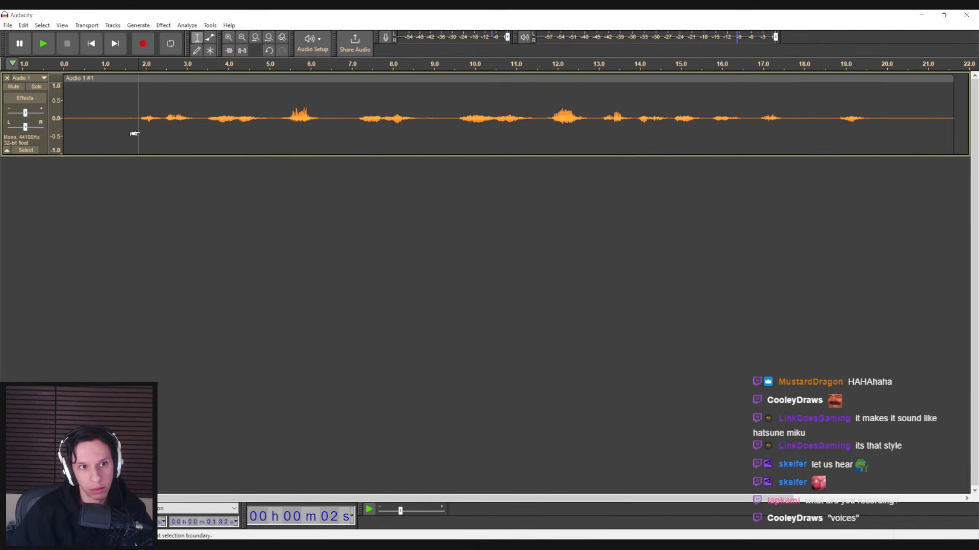
key("space")
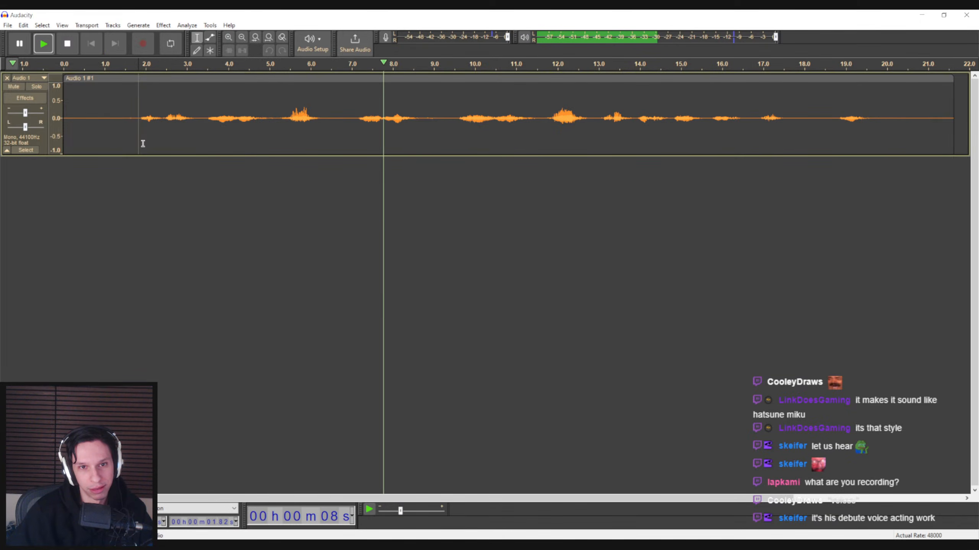
- Try normalizing the whole clip to a peak amplitude of -3.0 dB, and undo it
double_click(210, 127)
left_click(156, 26)
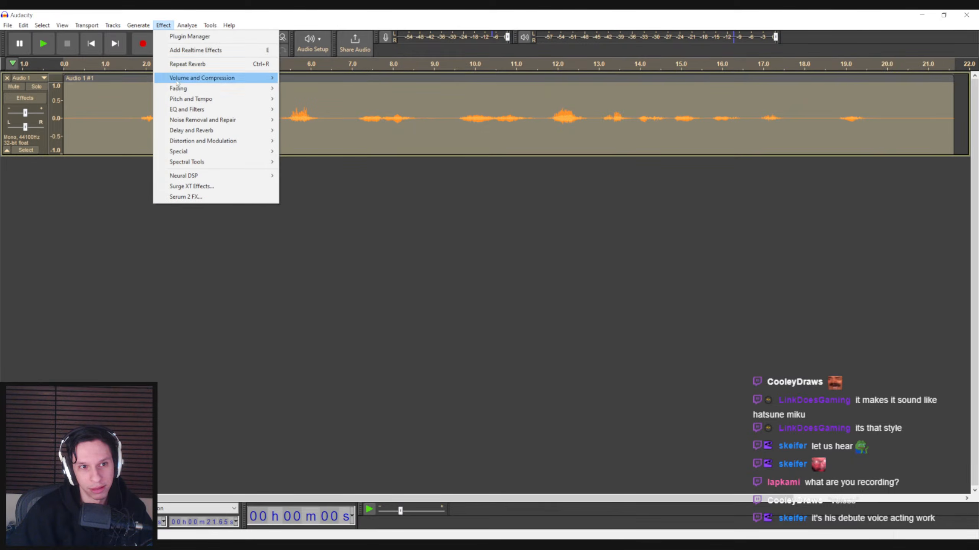
mouse_move(205, 78)
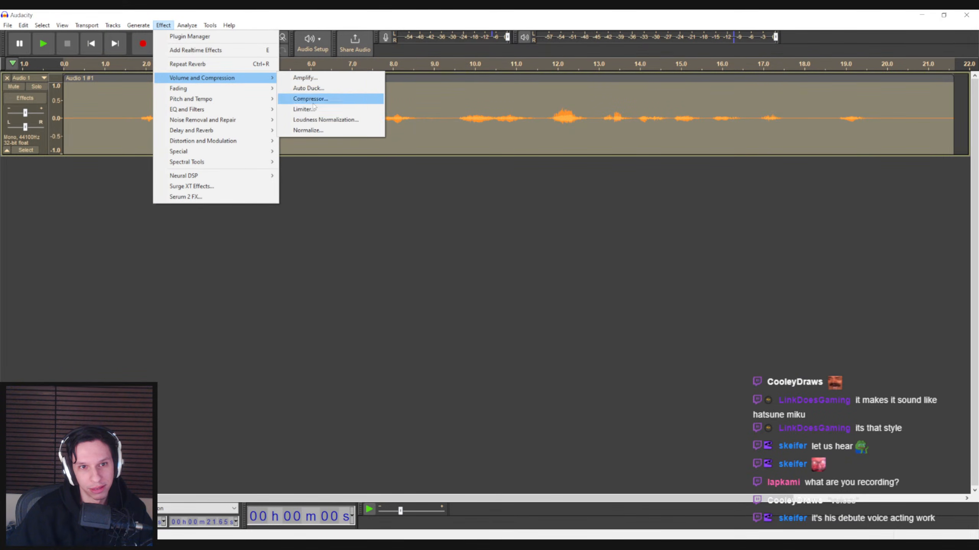
left_click(311, 130)
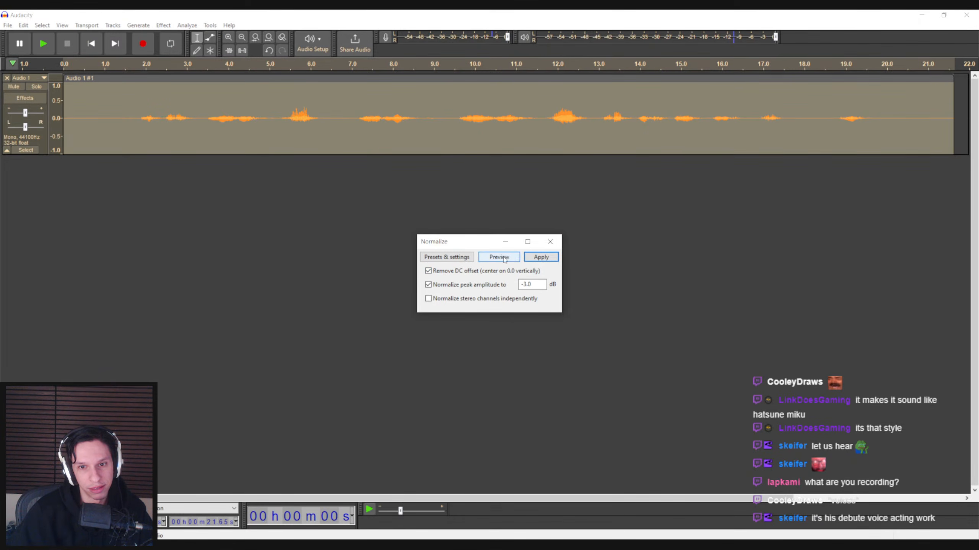
left_click(540, 257)
key("ctrl+z")
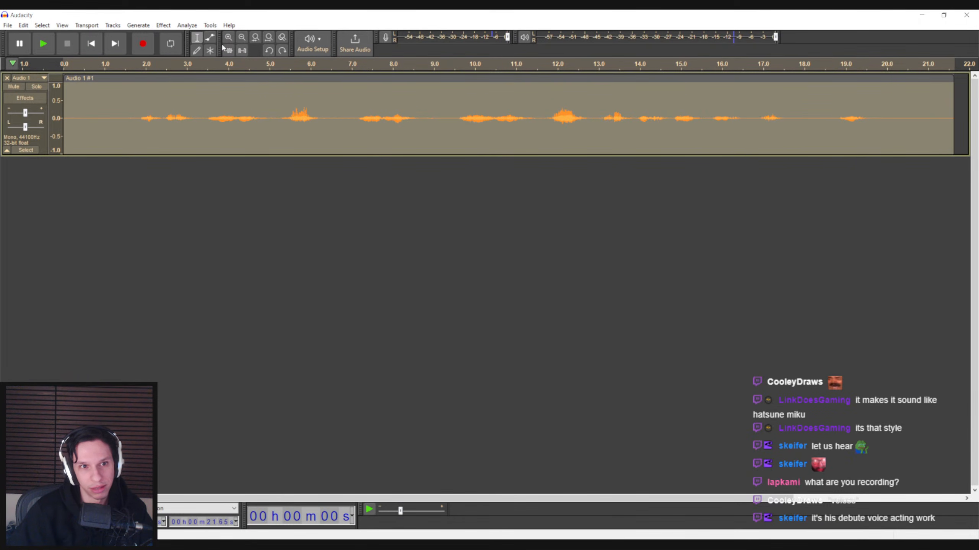
left_click(163, 25)
left_click(163, 26)
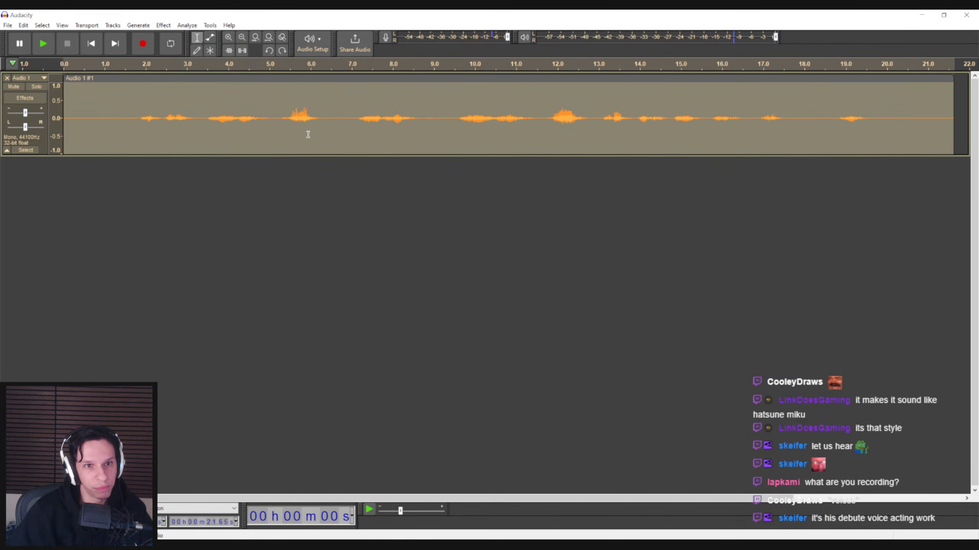
- Select the loud section from about 5.3 to 6.3 seconds and try normalizing its peak amplitude to -3.0 dB
left_click_drag(280, 123, 319, 123)
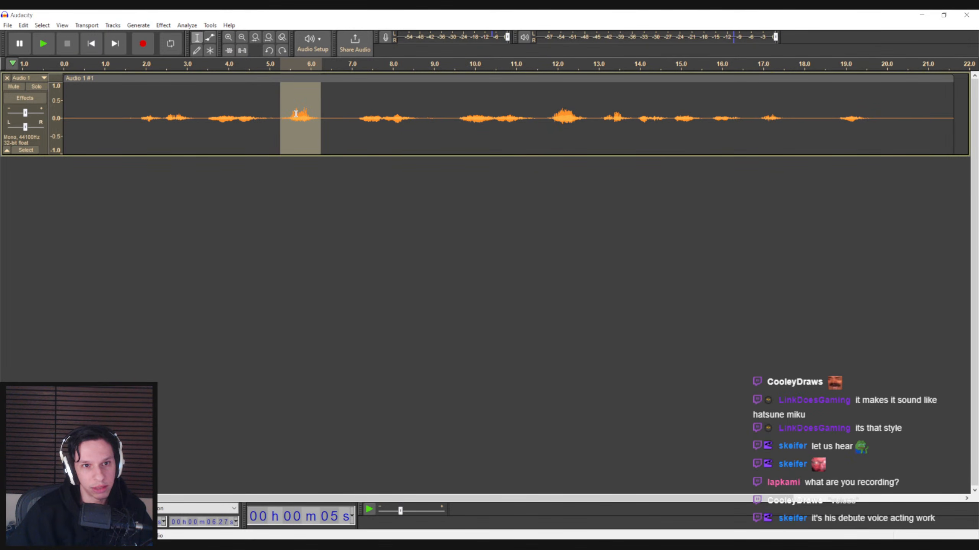
left_click(163, 25)
mouse_move(266, 77)
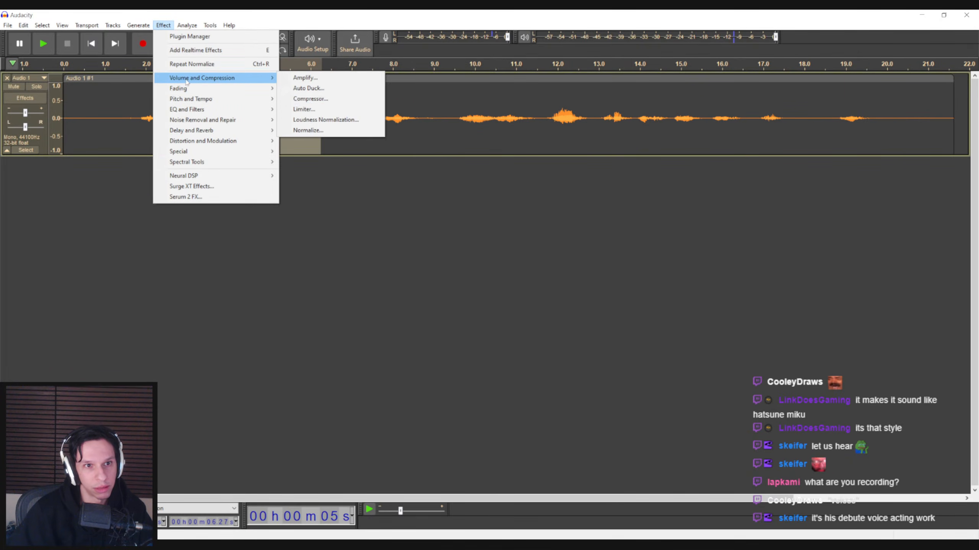
left_click(318, 130)
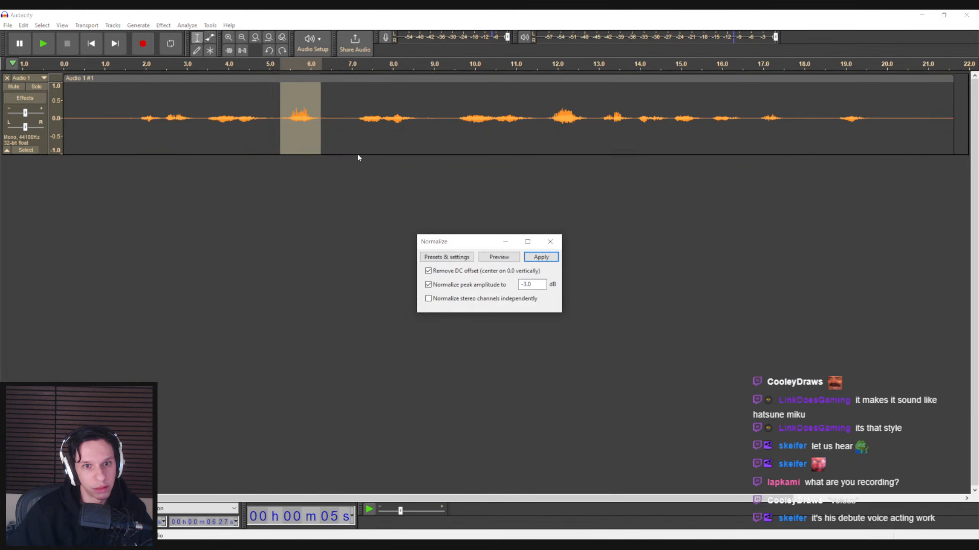
left_click(535, 257)
- Try Loudness Normalization on the selected section with perceived loudness at -12.0 LUFS, and undo it
left_click(163, 25)
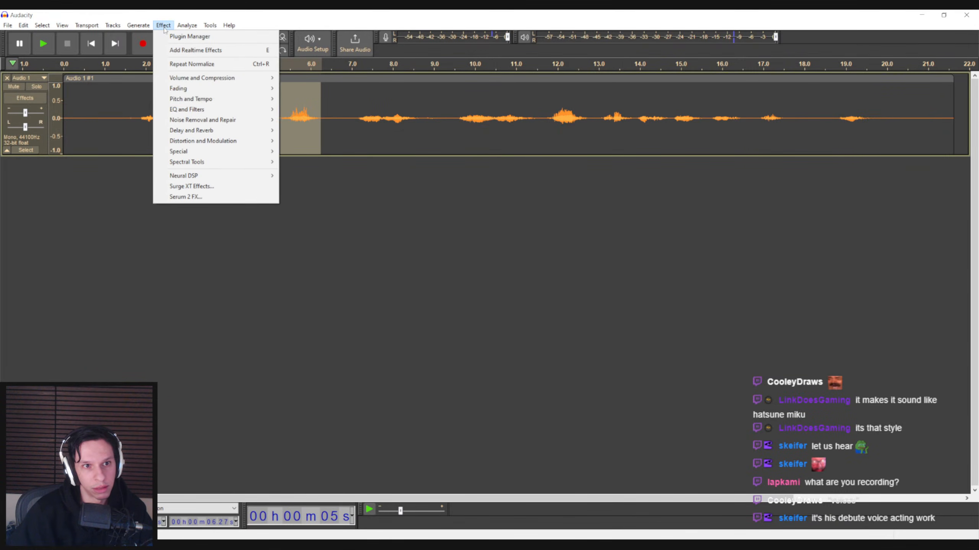
mouse_move(246, 77)
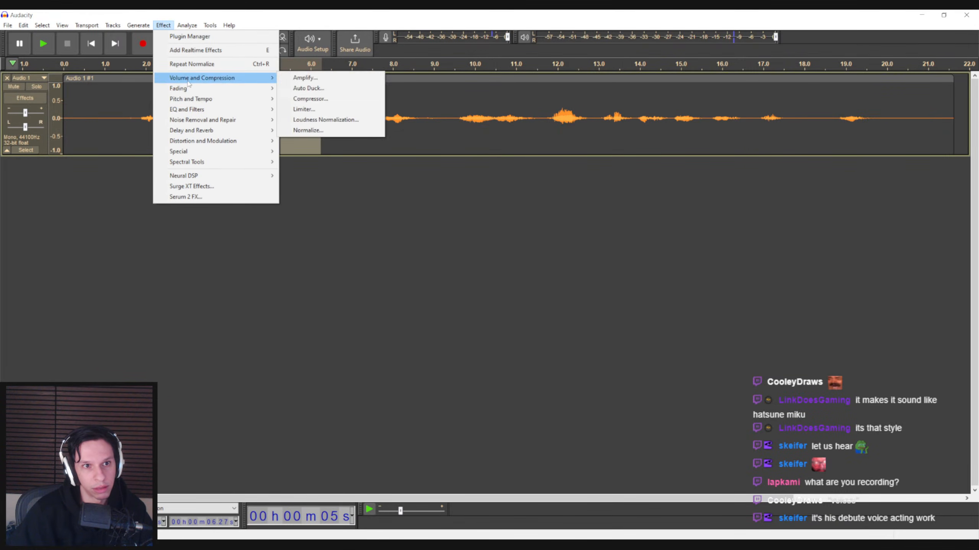
left_click(308, 120)
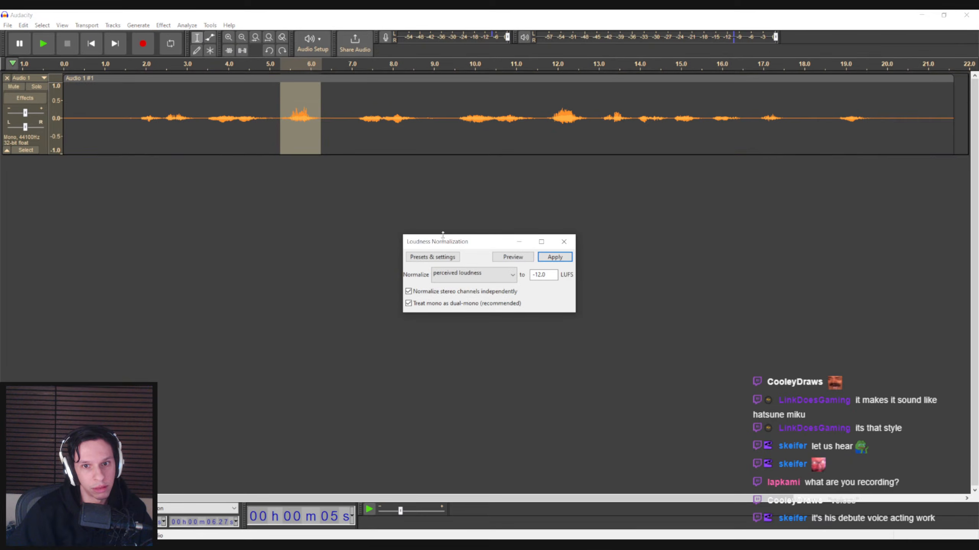
left_click(497, 274)
left_click(494, 278)
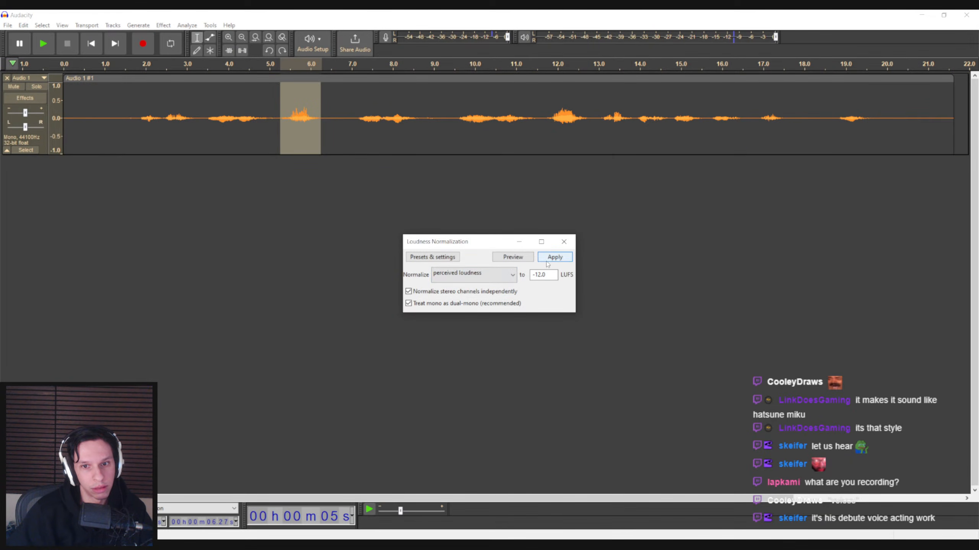
left_click(554, 256)
key("ctrl+z")
- Try normalizing the selected section again with a different peak amplitude
left_click(187, 26)
mouse_move(163, 25)
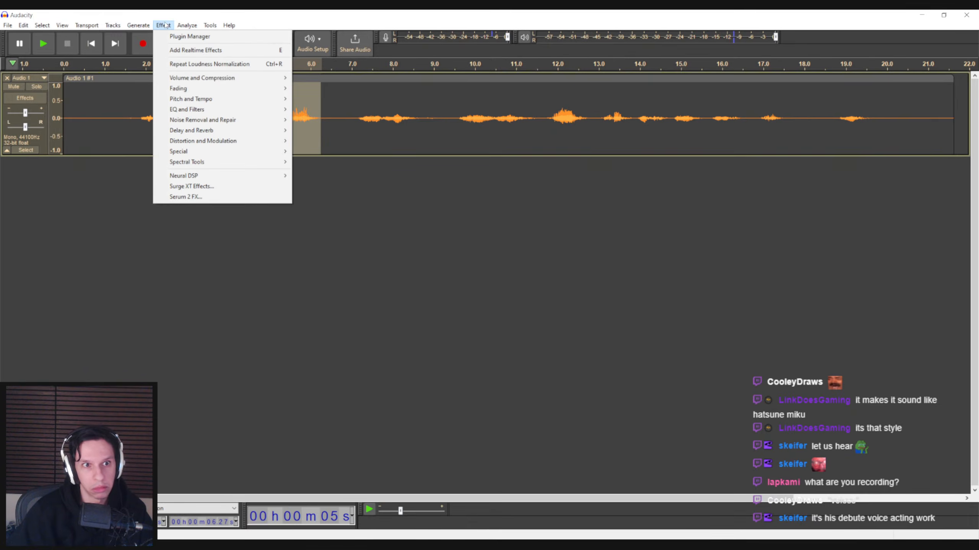
mouse_move(215, 77)
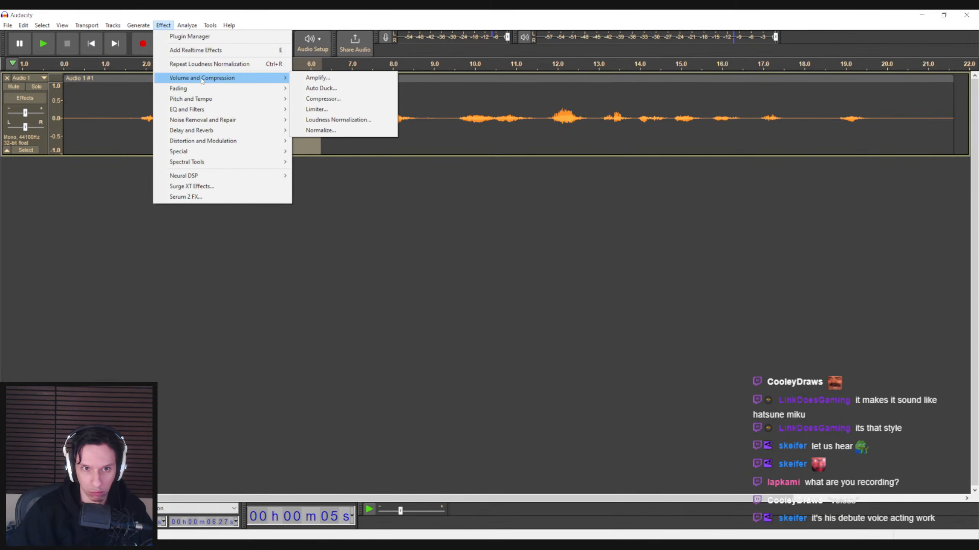
left_click(320, 130)
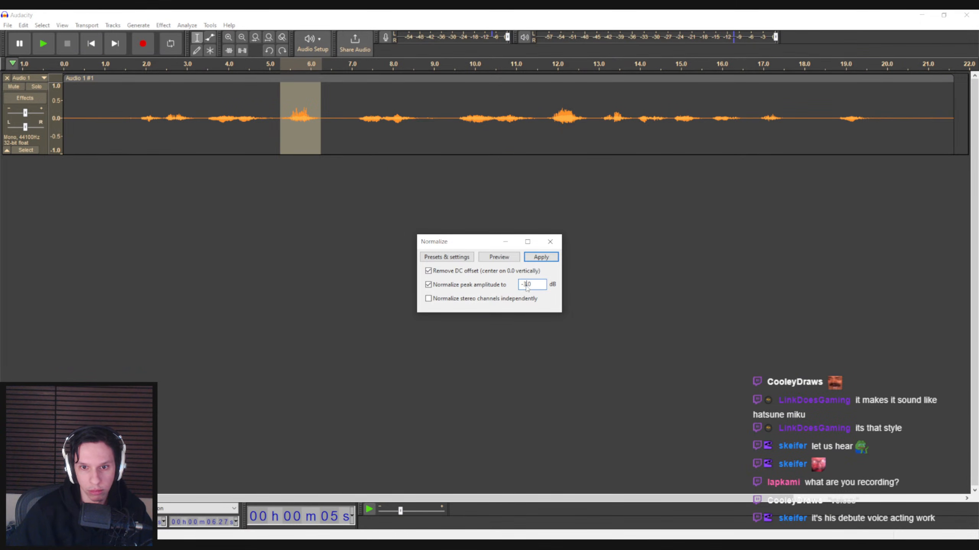
left_click(541, 258)
- Normalize the selected section at about 5.3 to 6.3 seconds to a peak amplitude of -12.0 dB
left_click(173, 27)
mouse_move(232, 78)
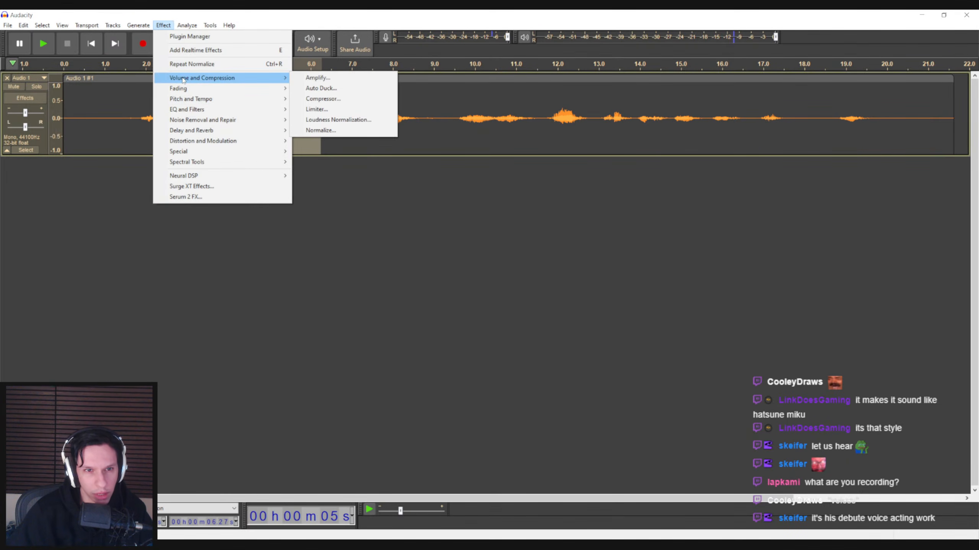
left_click(321, 130)
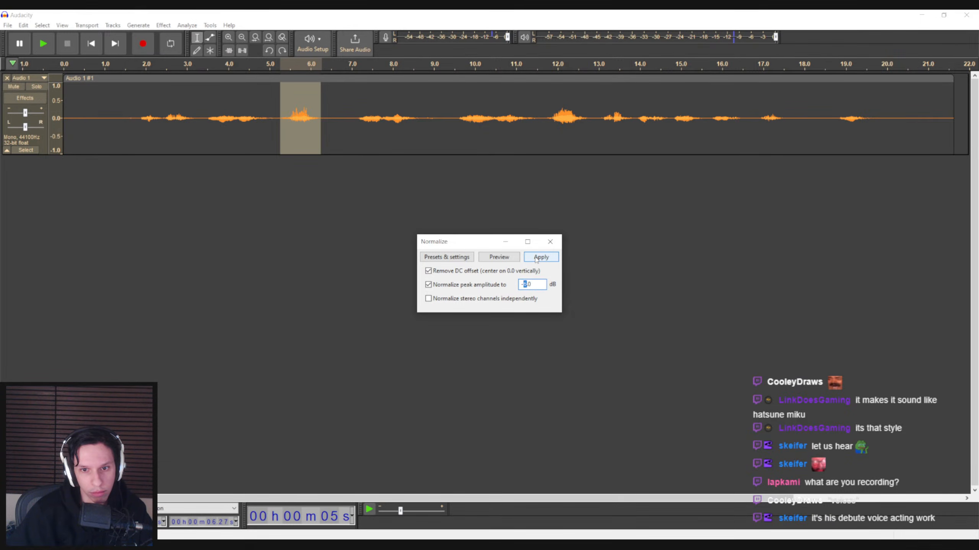
key("Return")
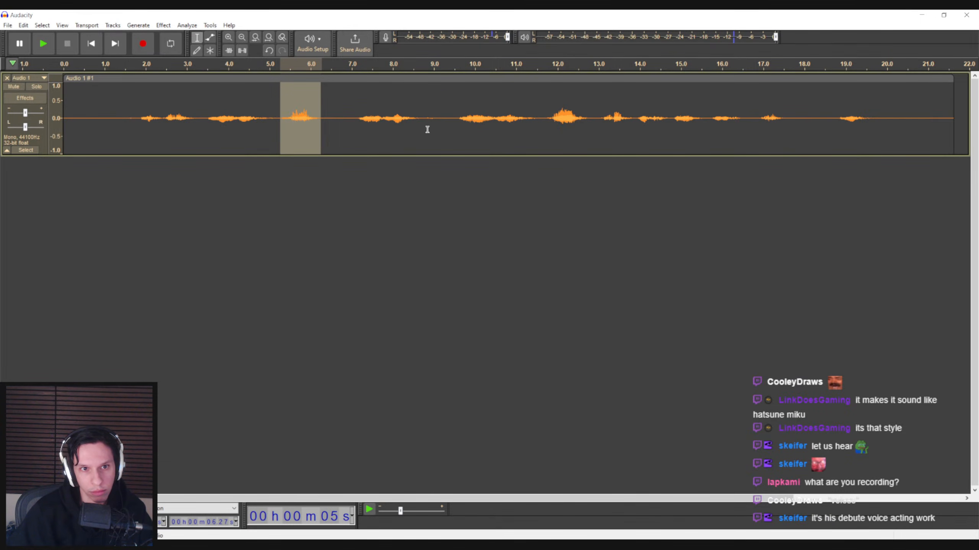
- Select the loud section from about 11.7 to 12.8 seconds and try normalizing its peak amplitude to -12.0 dB
left_click_drag(545, 121, 586, 130)
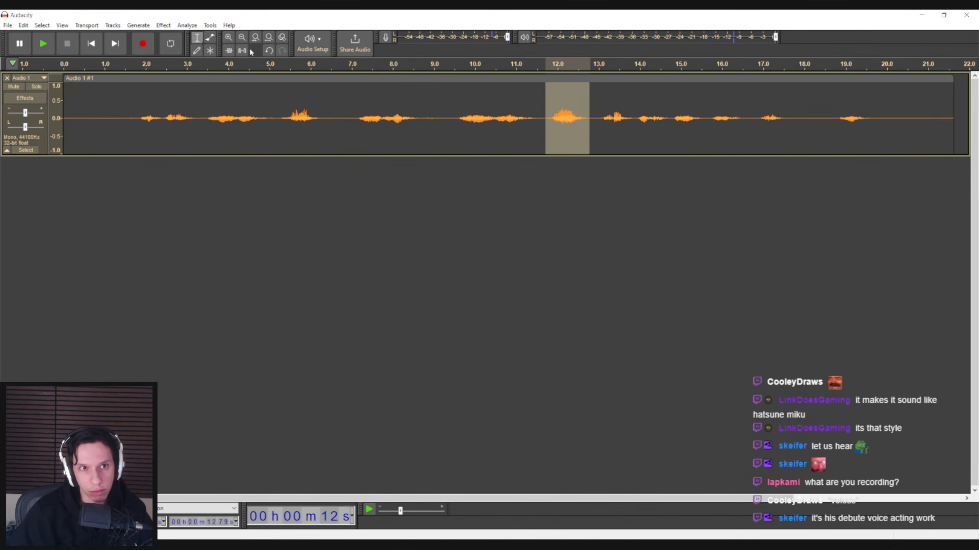
left_click(163, 26)
mouse_move(239, 77)
left_click(332, 130)
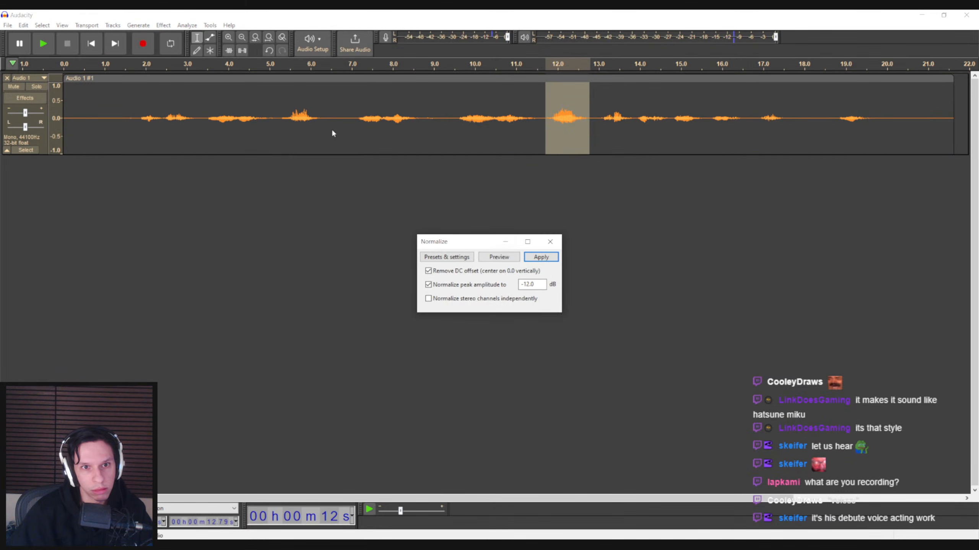
left_click(541, 257)
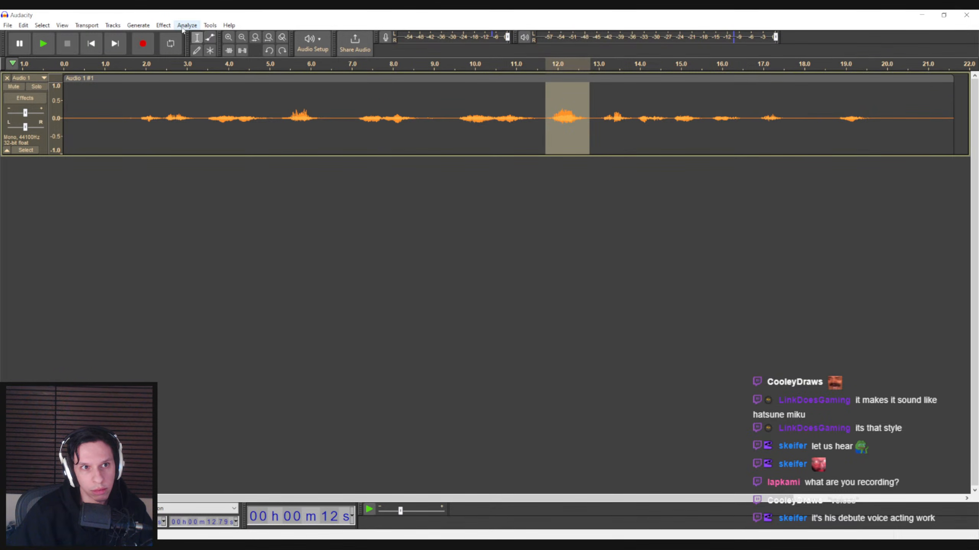
- Normalize the selected section at about 11.7 to 12.8 seconds to a peak amplitude of -15.0 dB
left_click(163, 26)
mouse_move(262, 78)
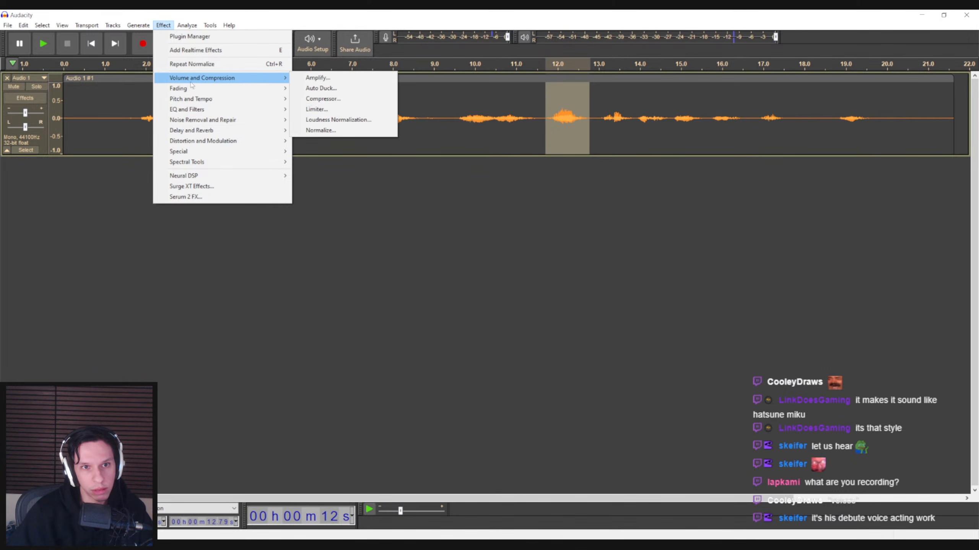
left_click(344, 131)
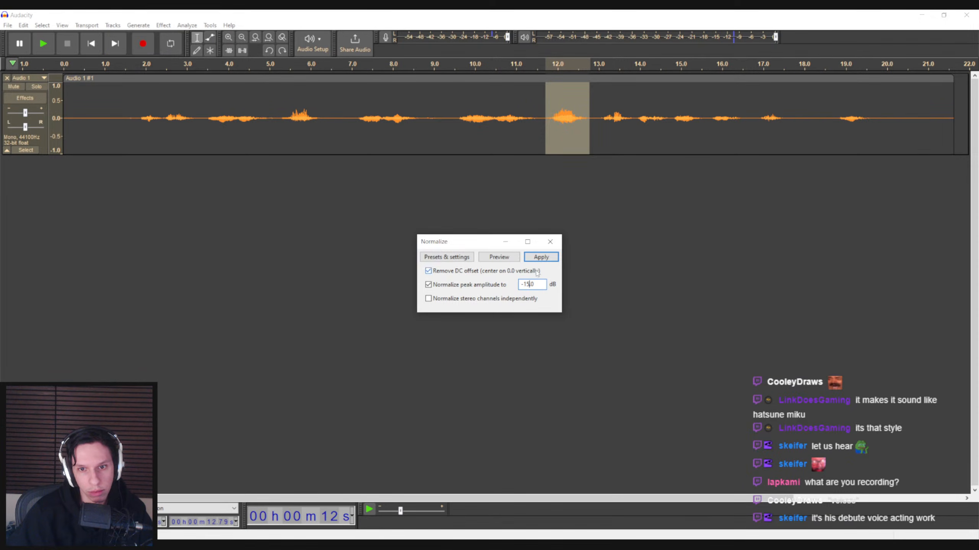
left_click(540, 257)
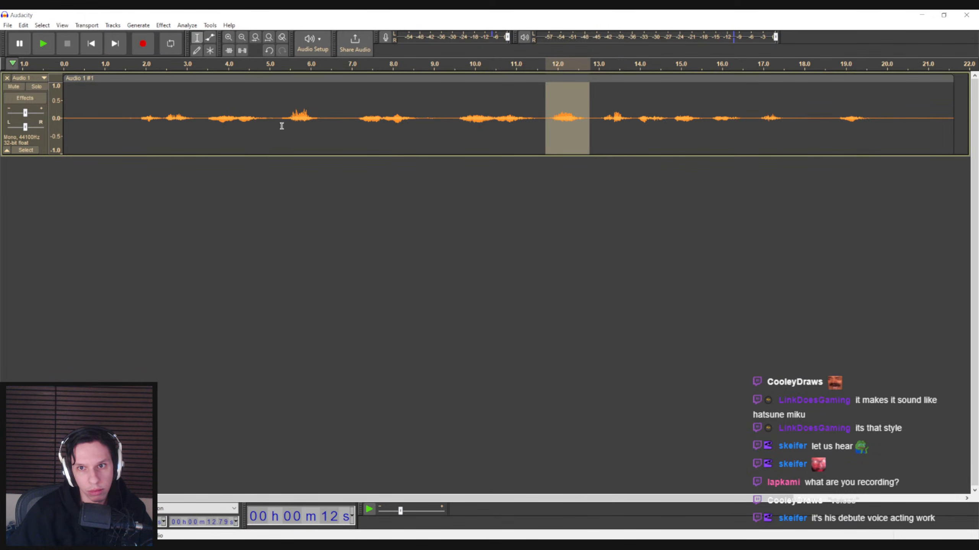
- Normalize the section at about 5.3 to 6.3 seconds to a peak amplitude of -15.0 dB and play back both evened-out sections
left_click_drag(281, 123, 328, 120)
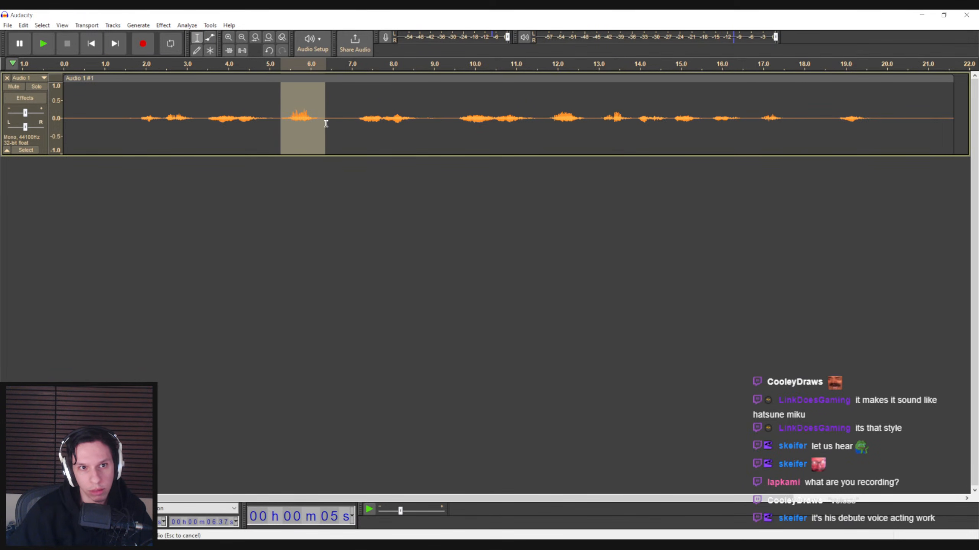
left_click(163, 25)
mouse_move(187, 81)
left_click(344, 131)
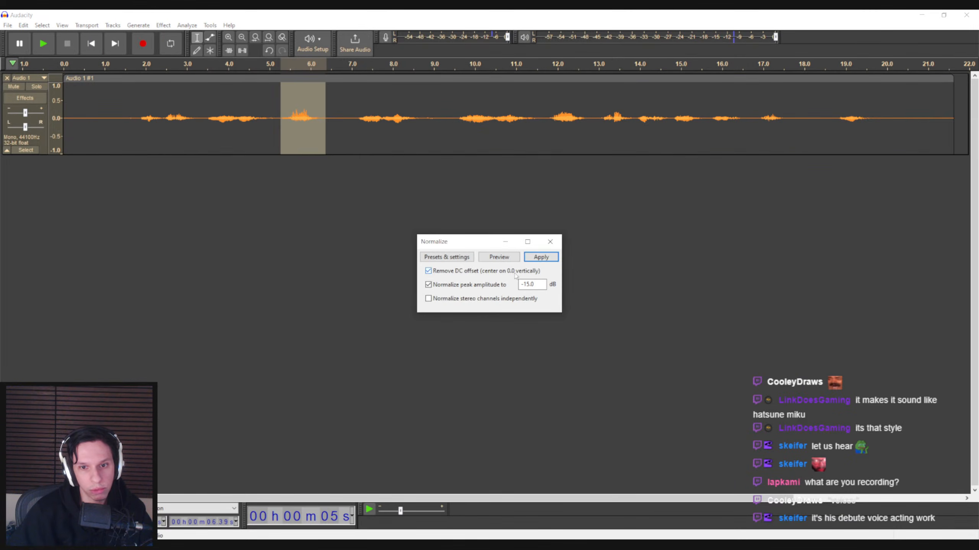
left_click(540, 258)
left_click(262, 136)
key("space")
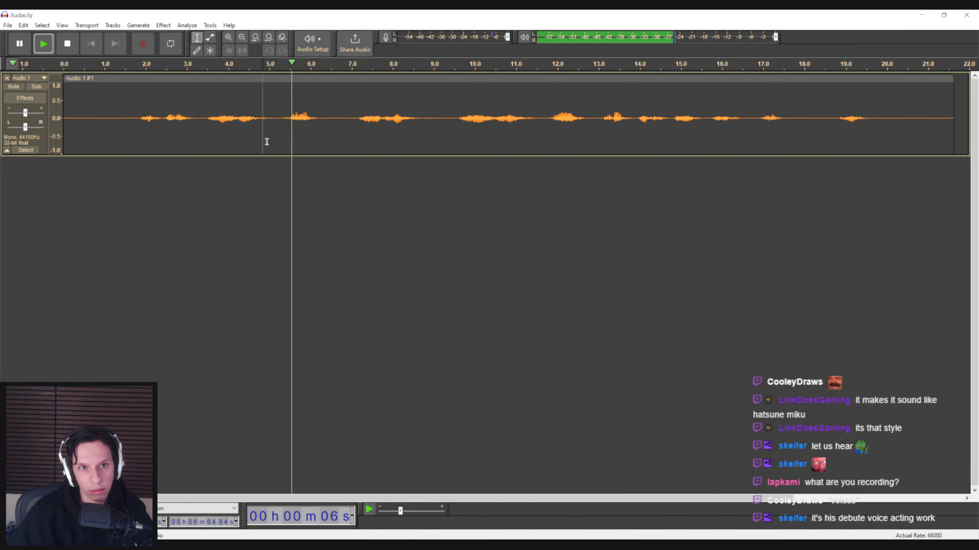
left_click(547, 151)
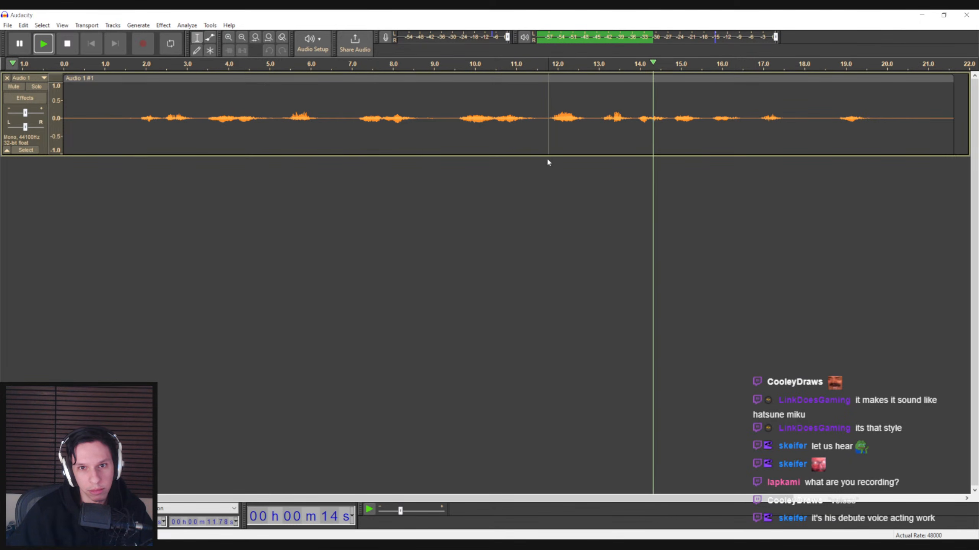
- Try a low-pass filter at 700 Hz with a 6 dB roll-off on the whole track and play it back
double_click(492, 137)
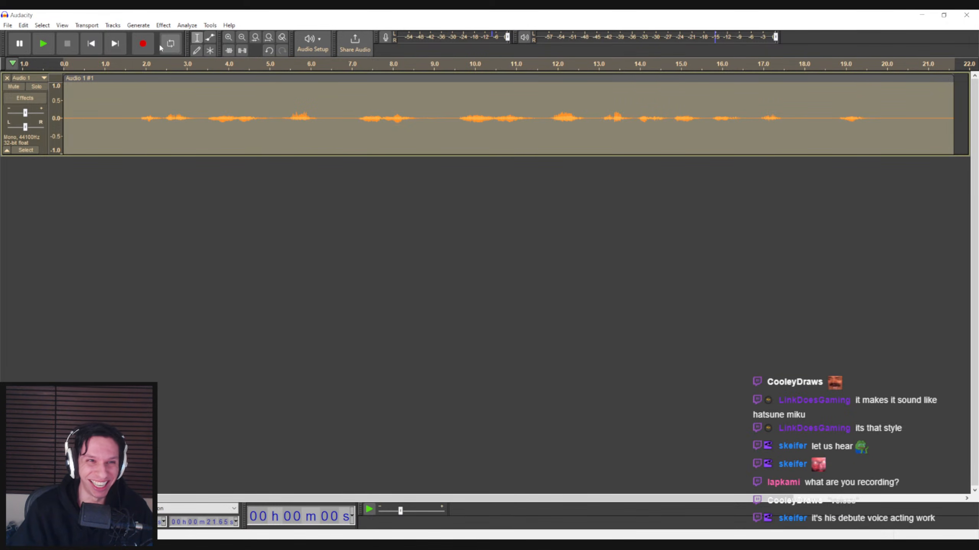
left_click(163, 25)
mouse_move(196, 109)
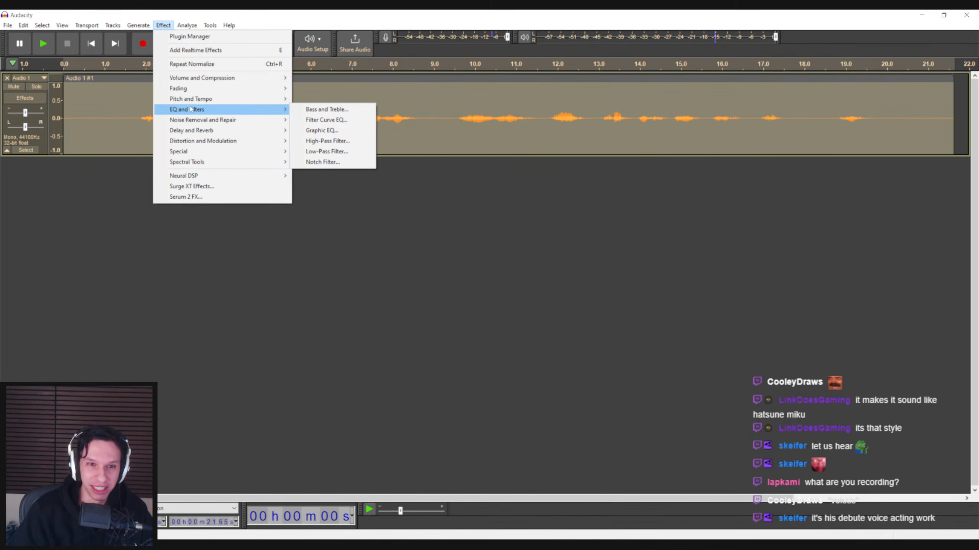
left_click(341, 151)
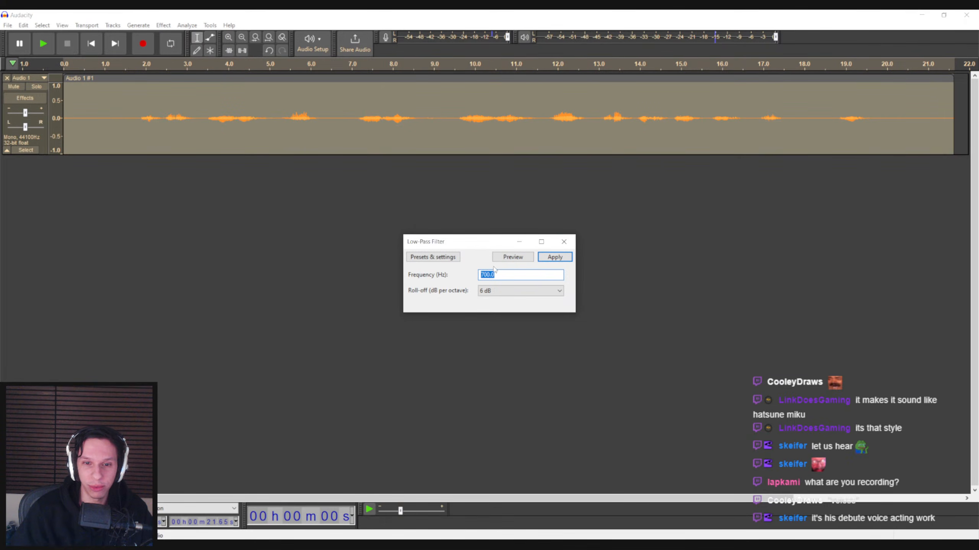
left_click(554, 257)
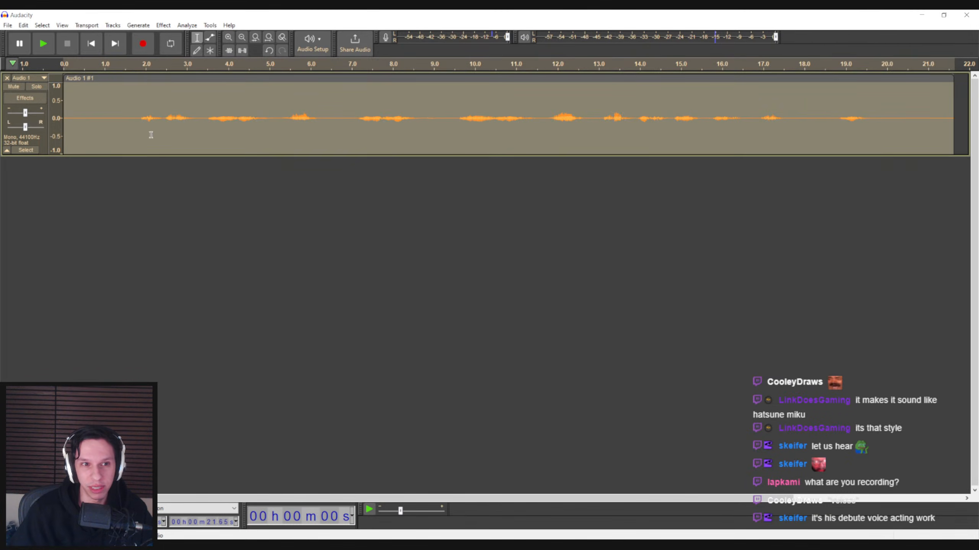
left_click(143, 133)
key("space")
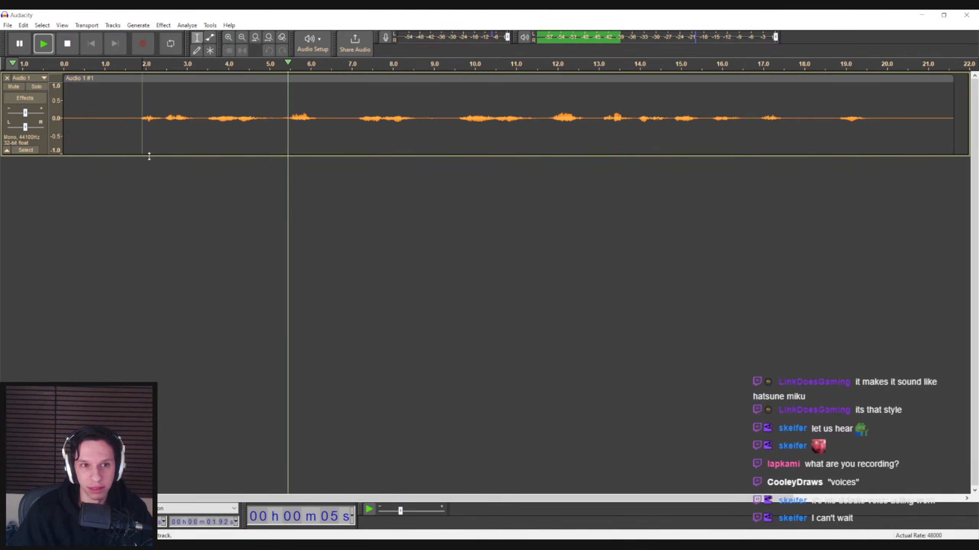
- Undo the 700 Hz low-pass filter and play the unfiltered voice for comparison
key("space")
key("ctrl+a")
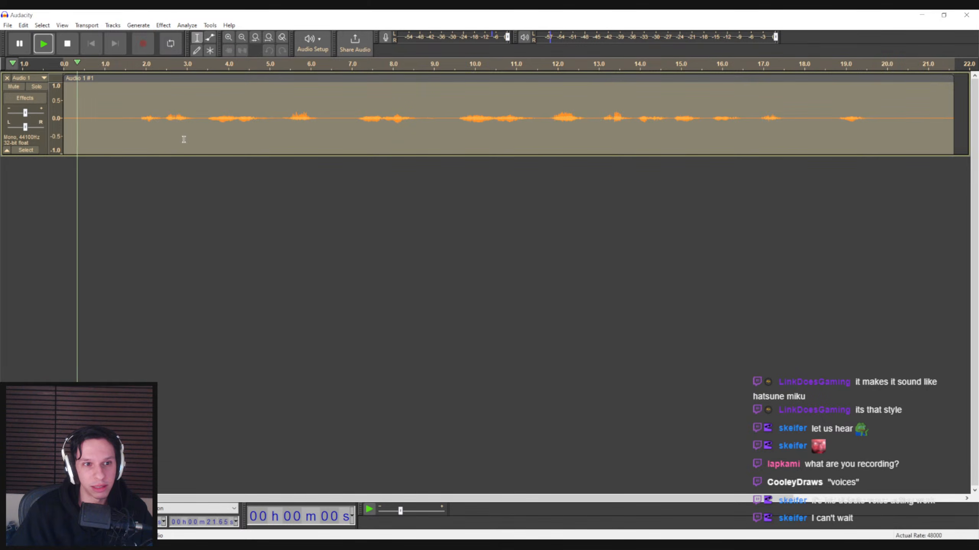
left_click(179, 136)
key("space")
key("space")
- Try a low-pass filter with a different cutoff frequency on the whole track and play it back from just before the first phrase
key("ctrl+a")
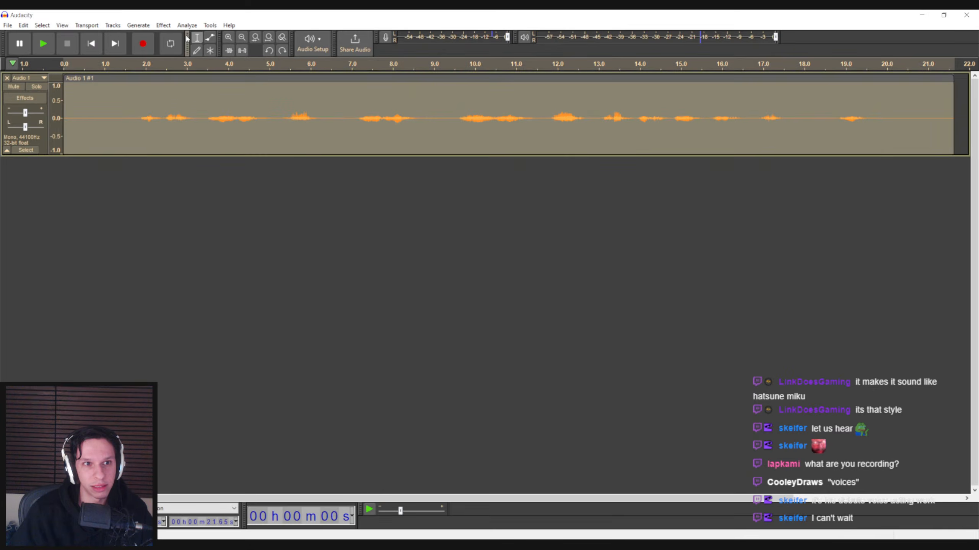
left_click(163, 25)
mouse_move(184, 131)
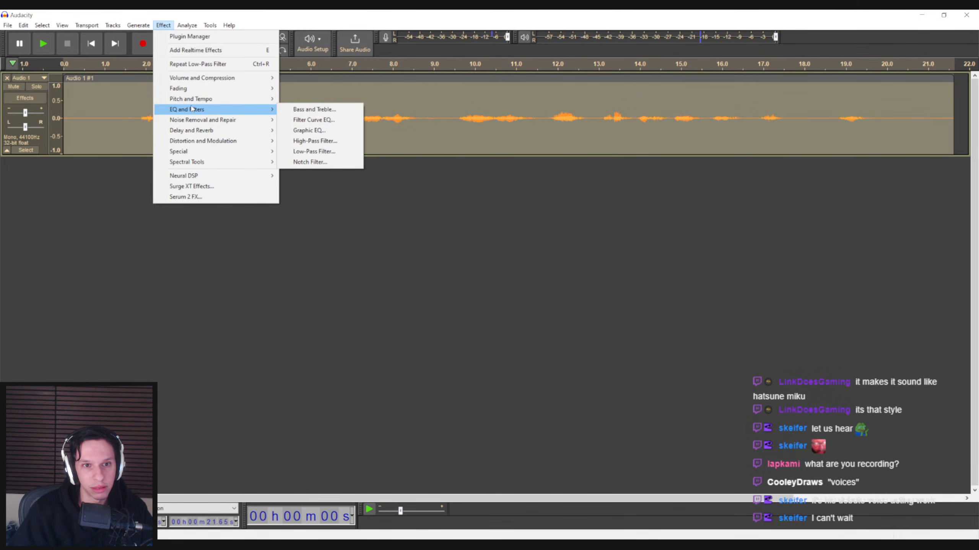
left_click(307, 152)
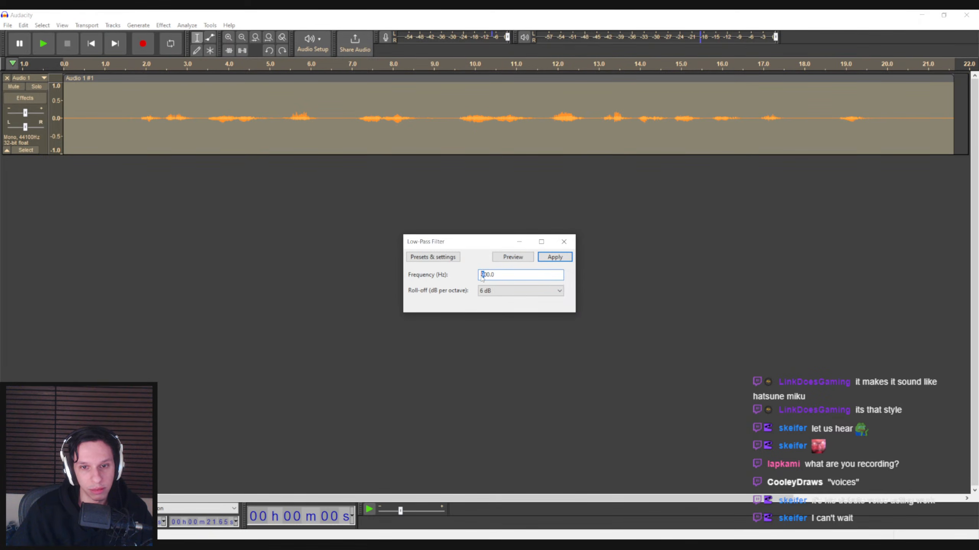
left_click(543, 259)
left_click(137, 140)
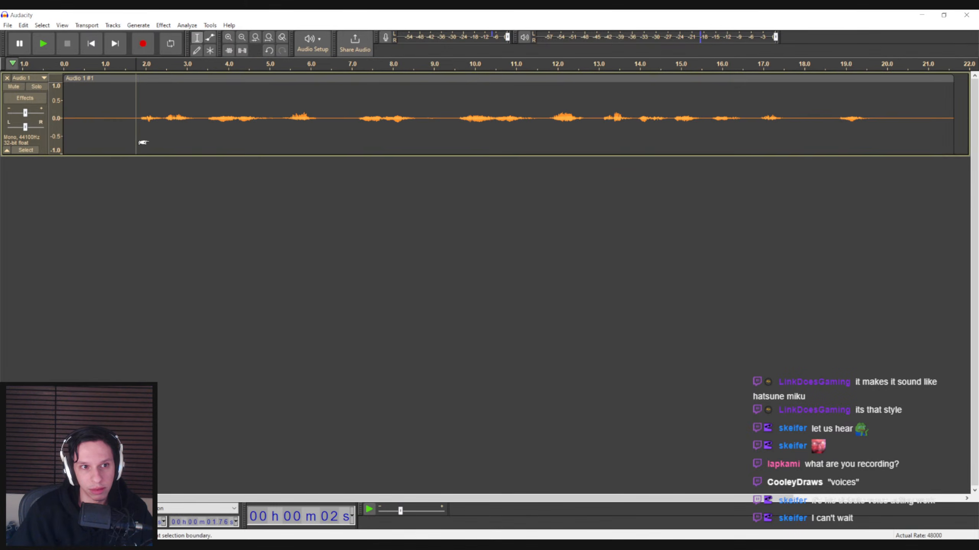
key("space")
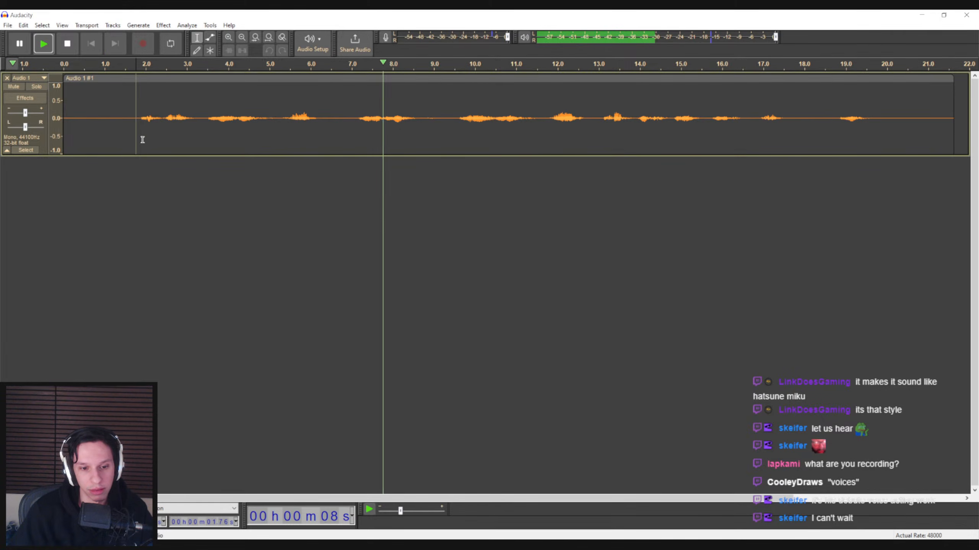
- Undo the second low-pass attempt and listen to the unfiltered track from about 3 seconds
key("space")
key("ctrl+a")
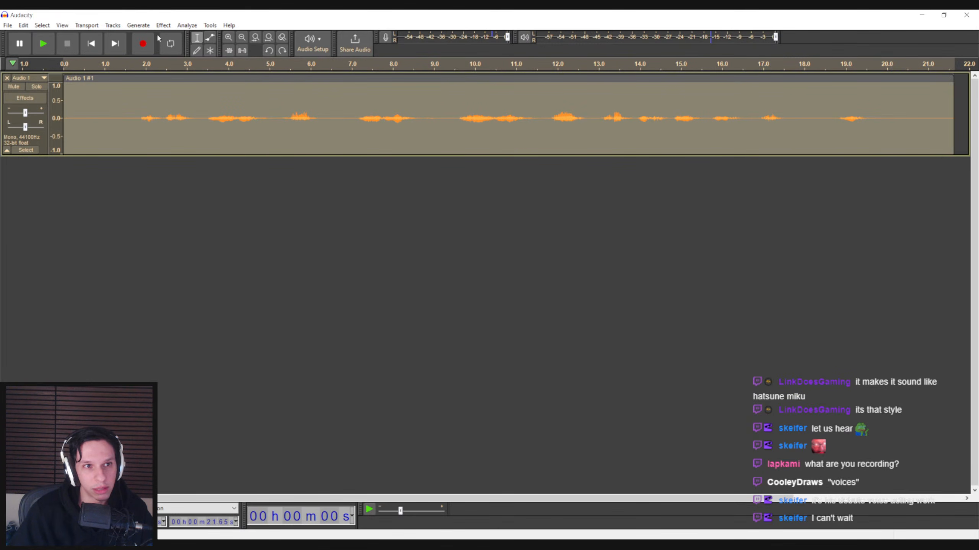
key("space")
left_click(188, 152)
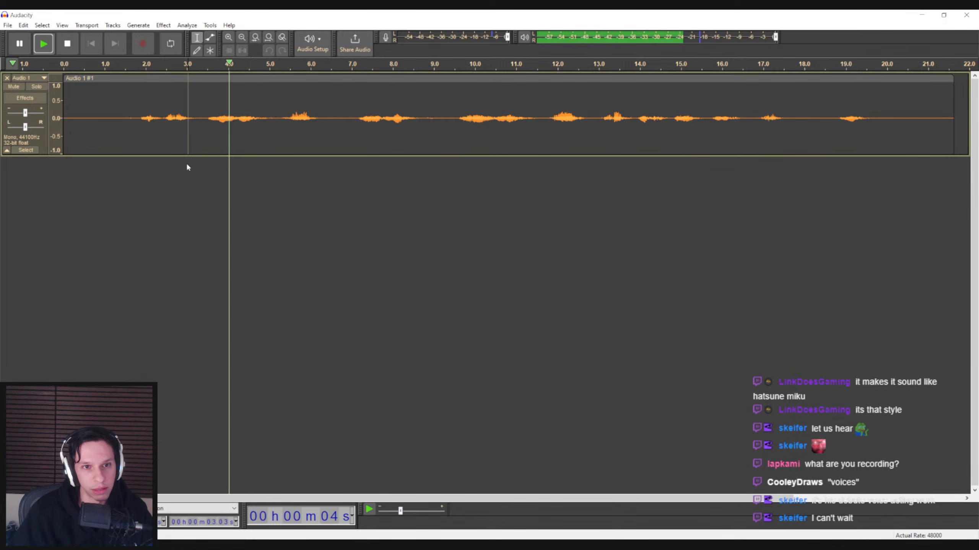
key("space")
- Apply a low-pass filter at 1200 Hz with a 6 dB roll-off to the whole track and check it by playing it back
key("ctrl+a")
left_click(163, 25)
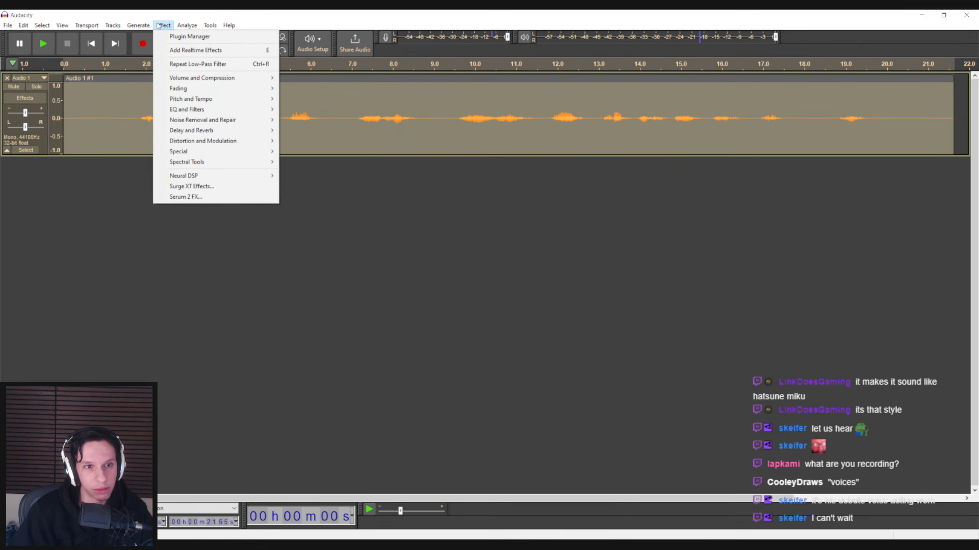
mouse_move(187, 121)
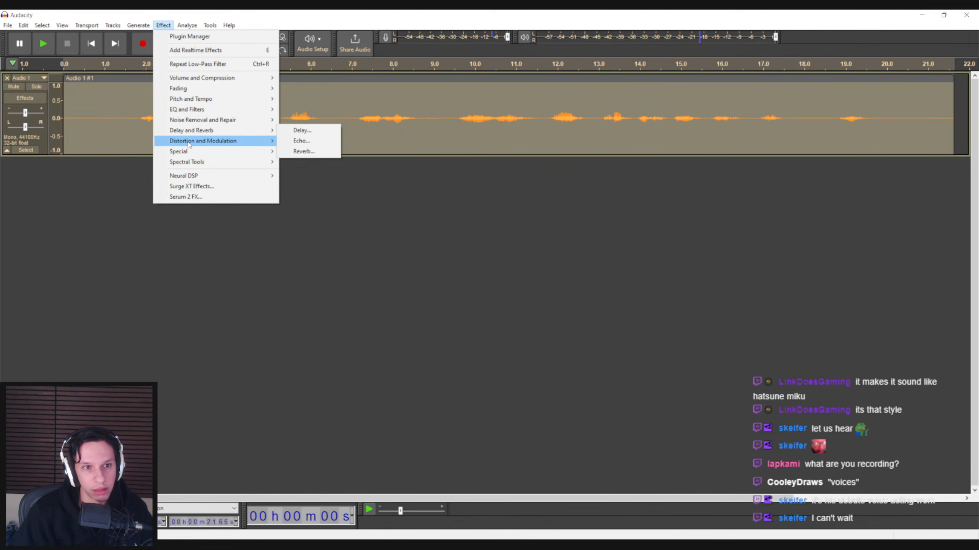
mouse_move(189, 144)
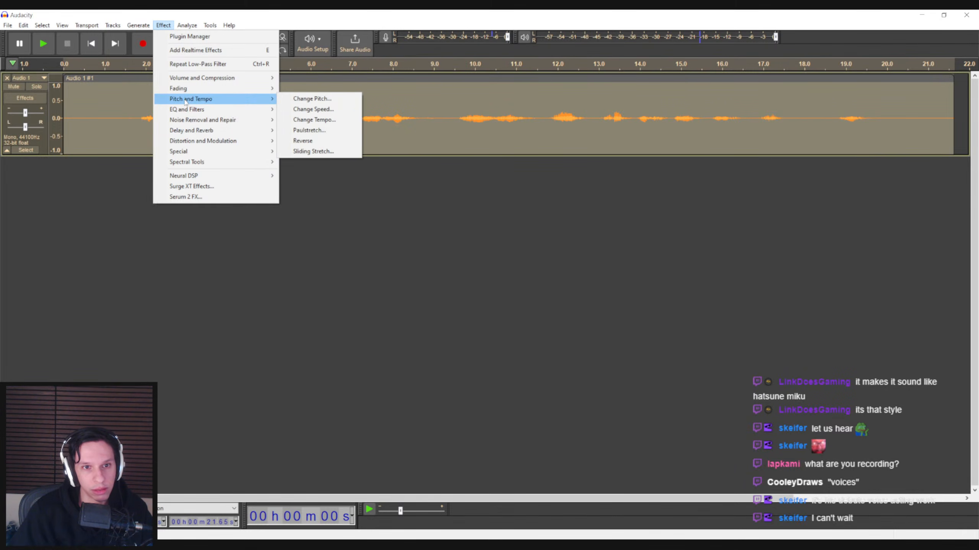
mouse_move(233, 107)
left_click(314, 151)
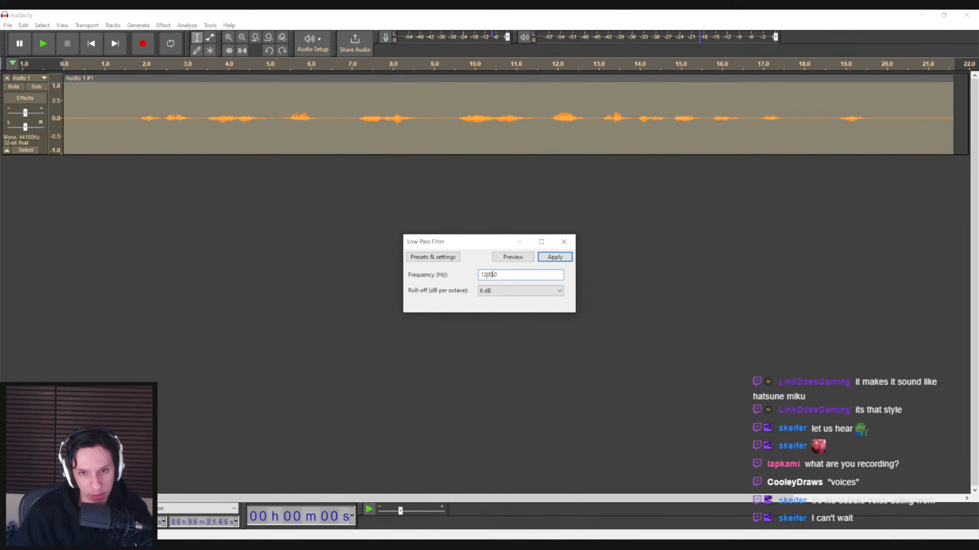
left_click(554, 257)
left_click(143, 124)
key("space")
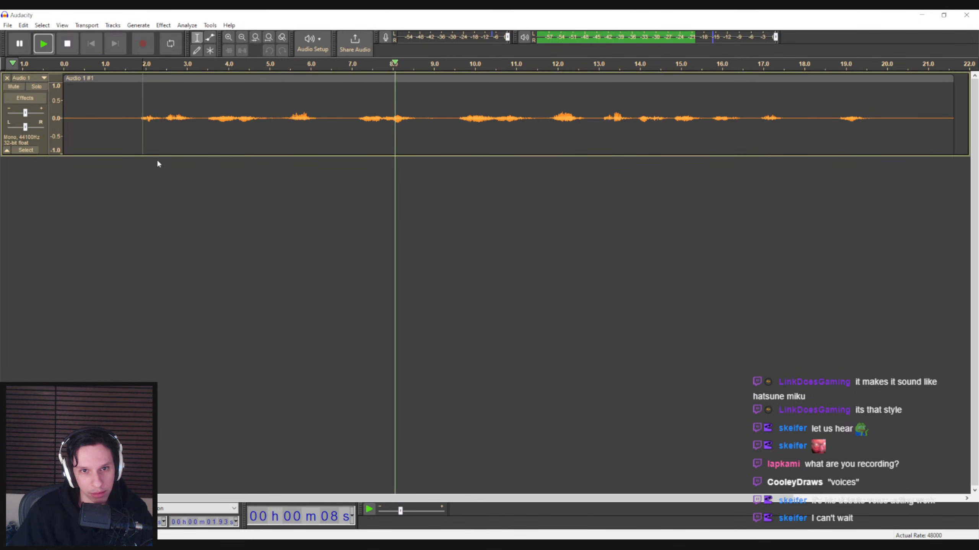
key("space")
key("ctrl+a")
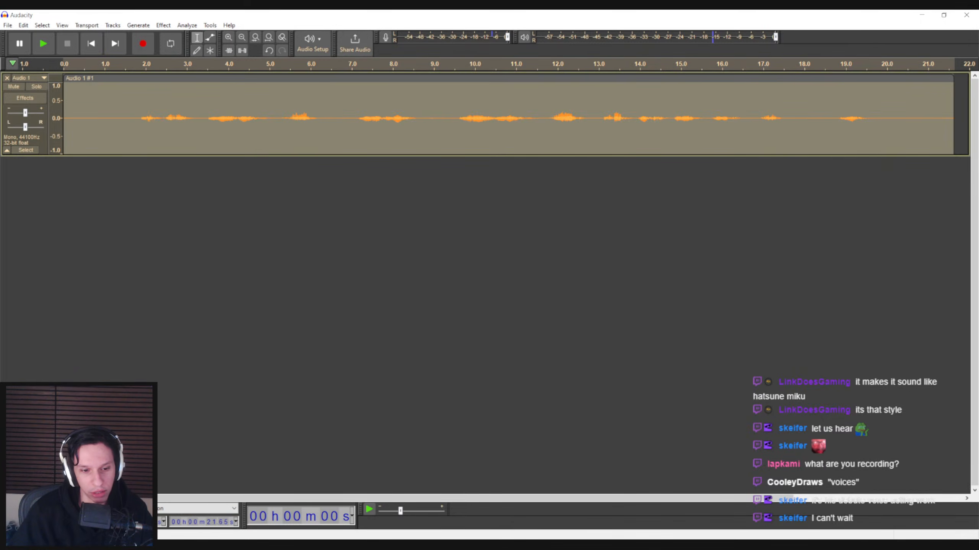
- Switch to Blender and examine the shopkeeper model from the front
key("alt+Tab")
key("alt+a")
scroll(422, 235, "up", 3)
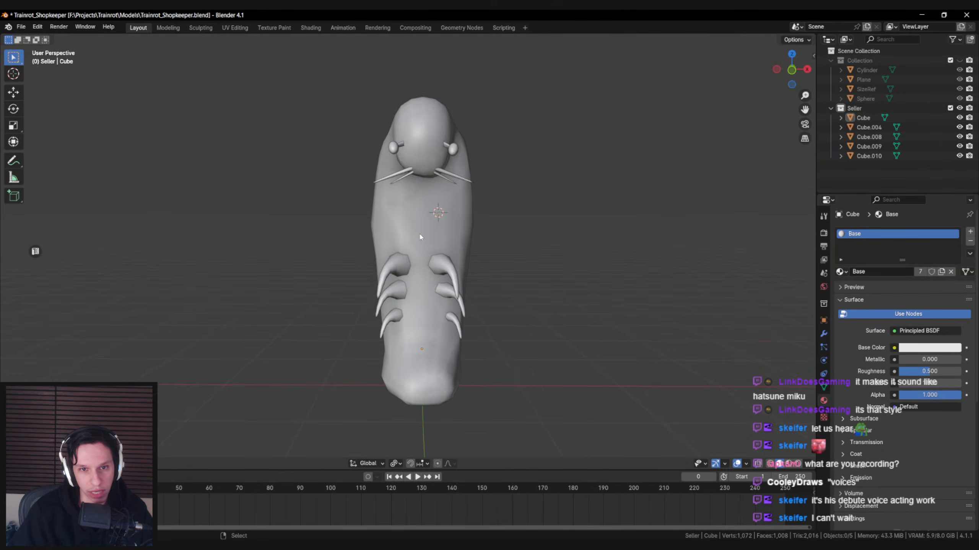
scroll(420, 242, "down", 1)
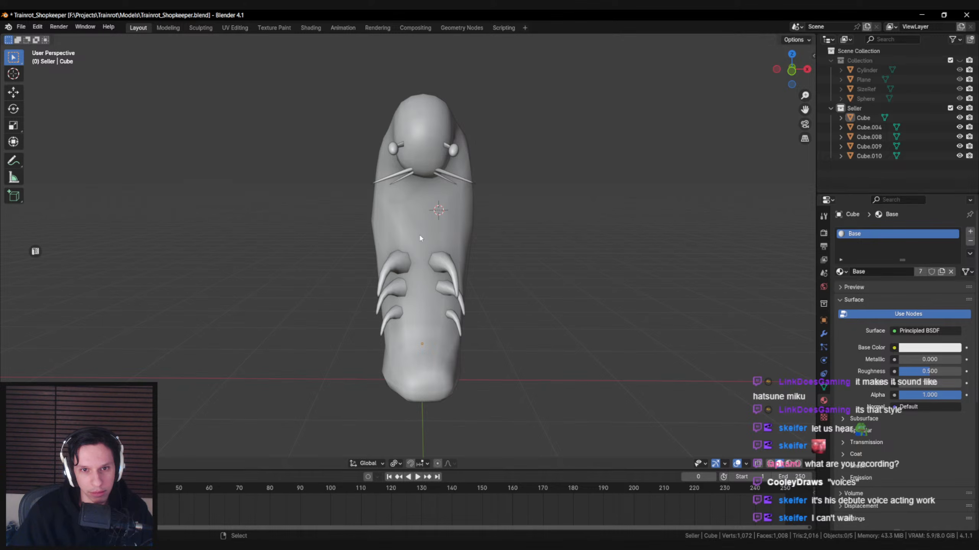
mouse_move(421, 238)
middle_mouse_down()
mouse_move(600, 242)
mouse_move(377, 229)
mouse_move(423, 241)
middle_mouse_up()
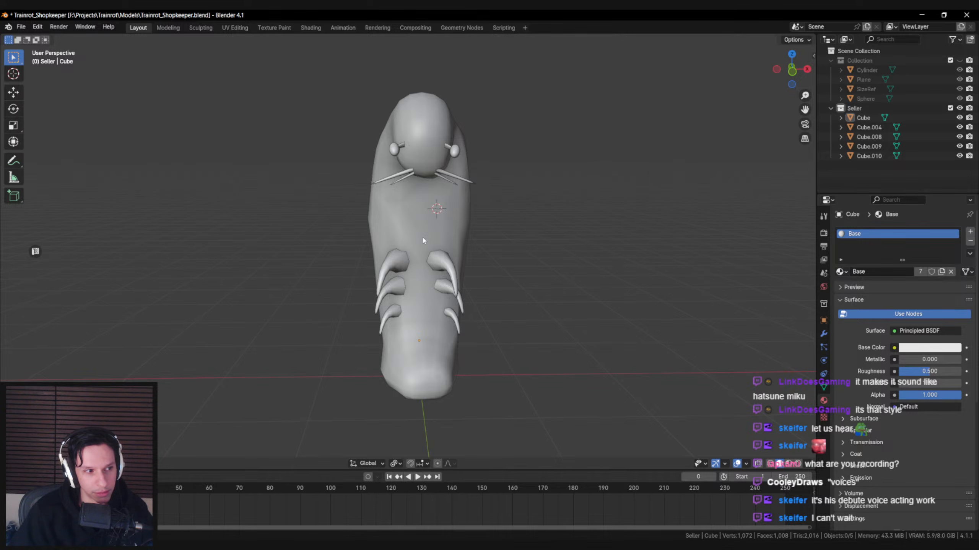
middle_click_drag(423, 241, 420, 237)
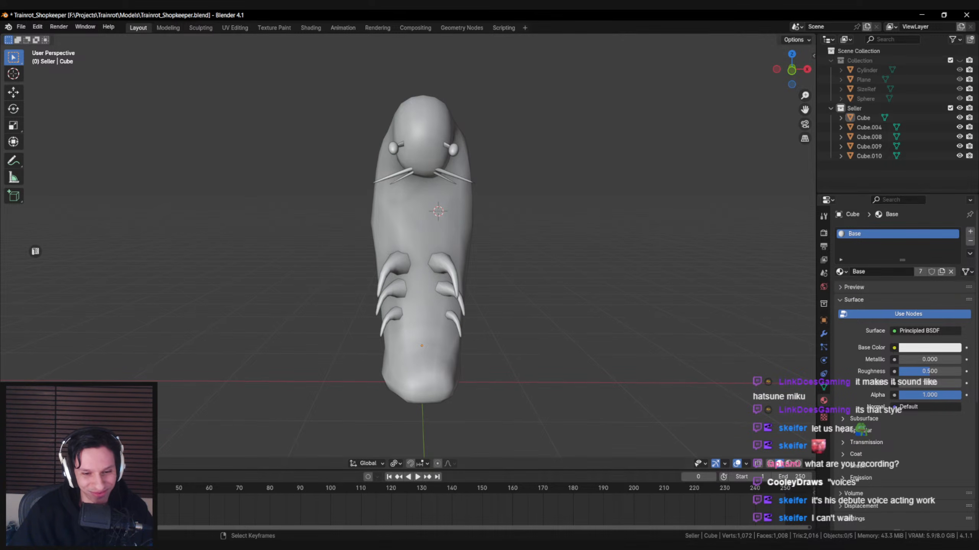
- Switch back to Audacity and export the track to the Sounds folder as the 16-bit PCM WAV file ShopkeeperSeller_Loop.wav
key("alt+Tab")
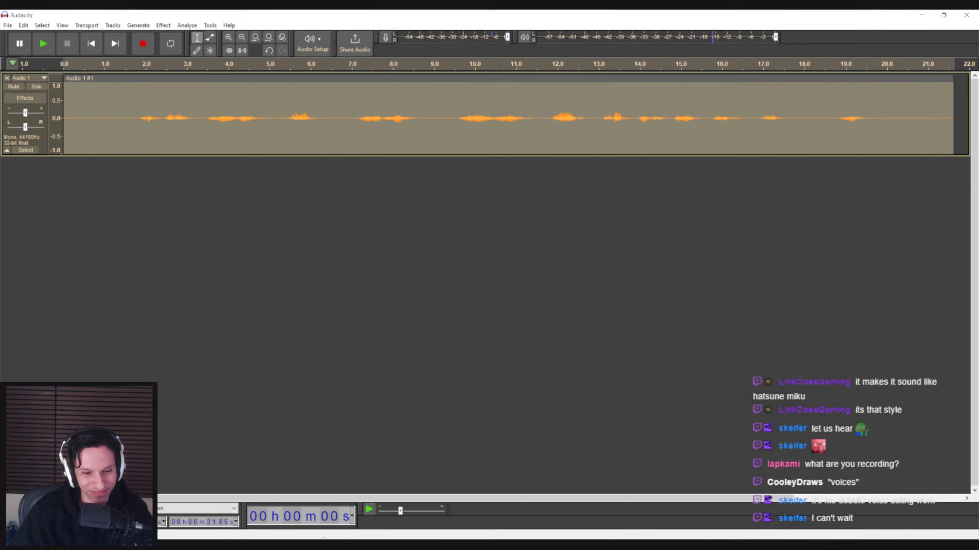
left_click(7, 26)
mouse_move(39, 95)
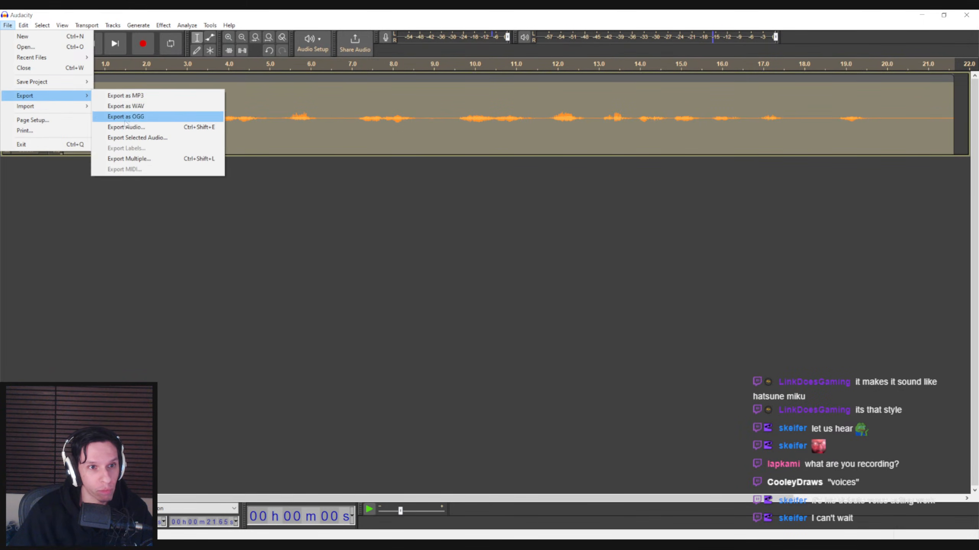
left_click(130, 105)
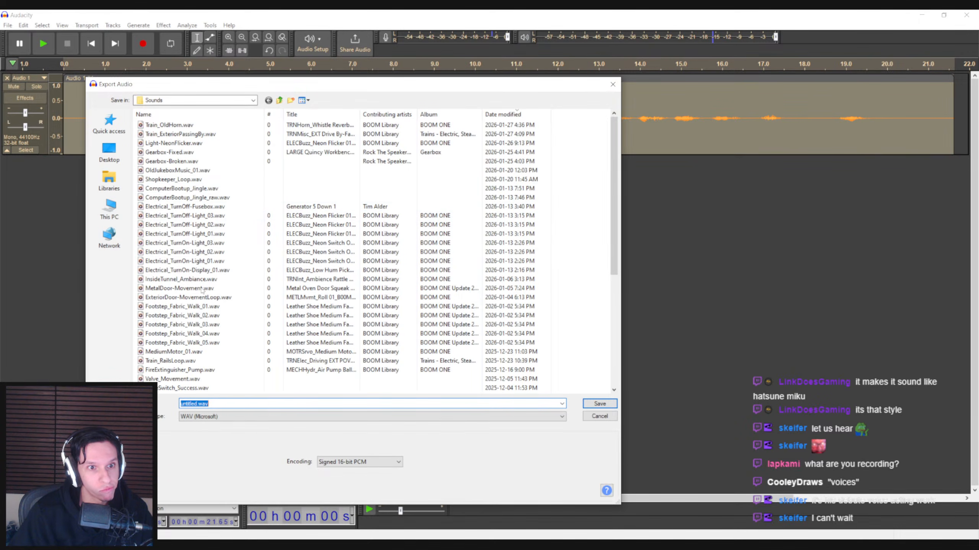
left_click(174, 179)
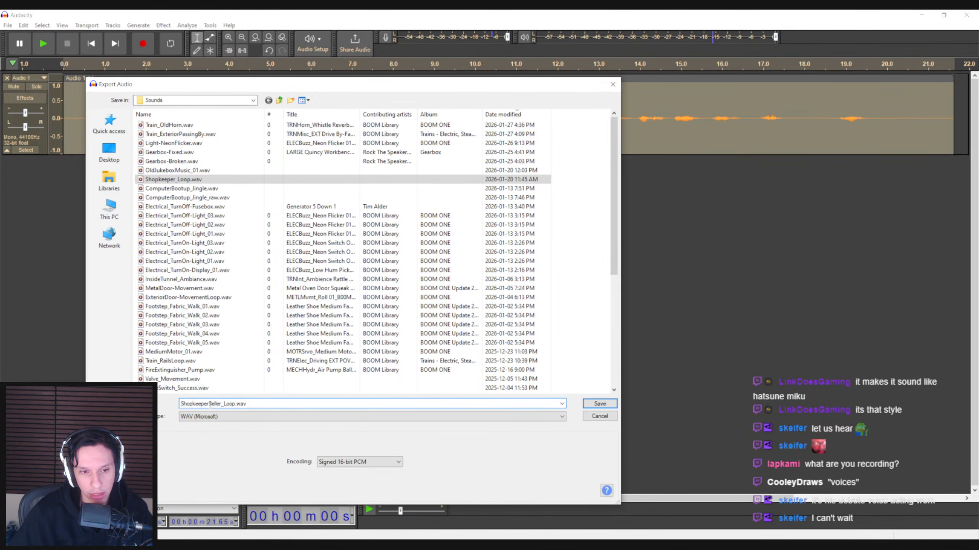
left_click(598, 405)
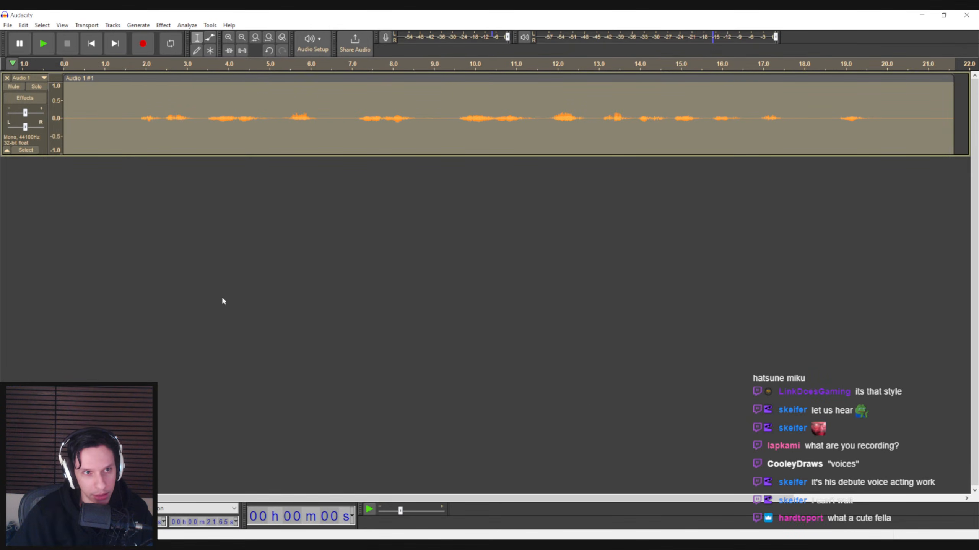
- Close Audacity without saving the project and return to the shopkeeper model in Blender
left_click(967, 15)
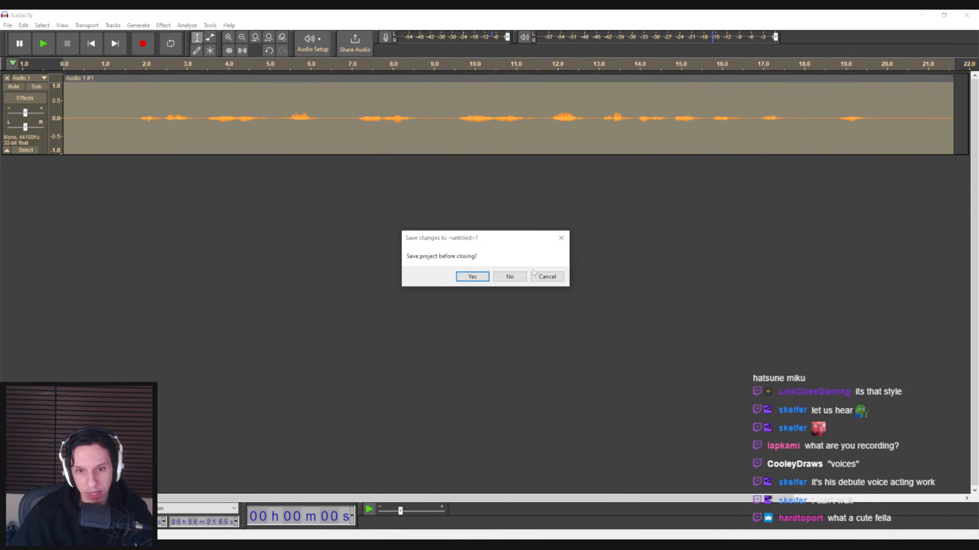
left_click(510, 277)
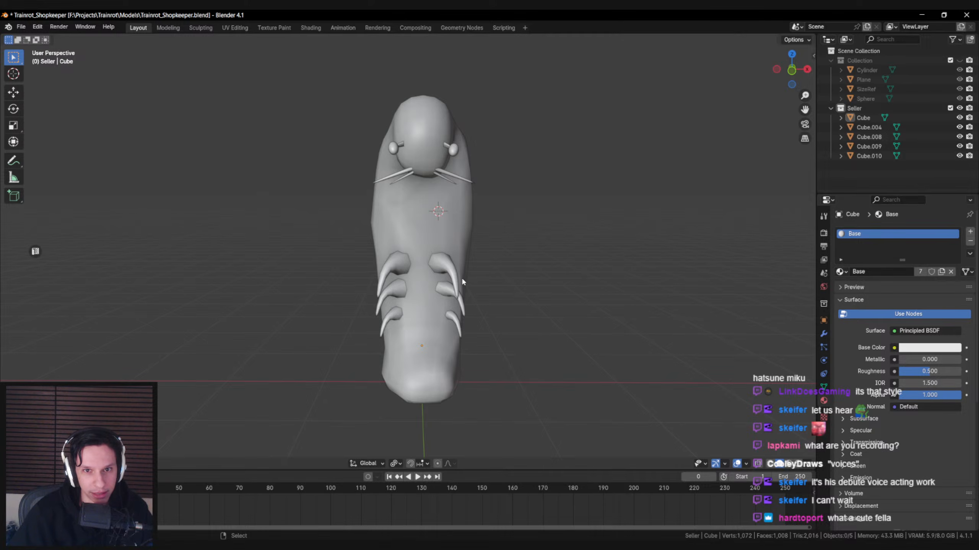
middle_click_drag(458, 282, 501, 250)
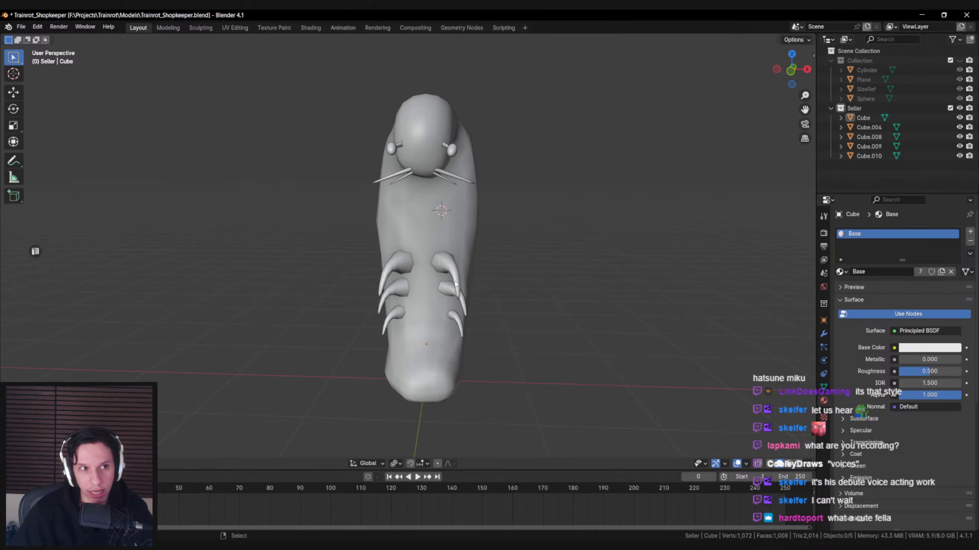
- Save the model, close Blender, and open the Sounds folder inside 2_Audio in the Unreal Editor project
key("ctrl+s")
left_click(968, 14)
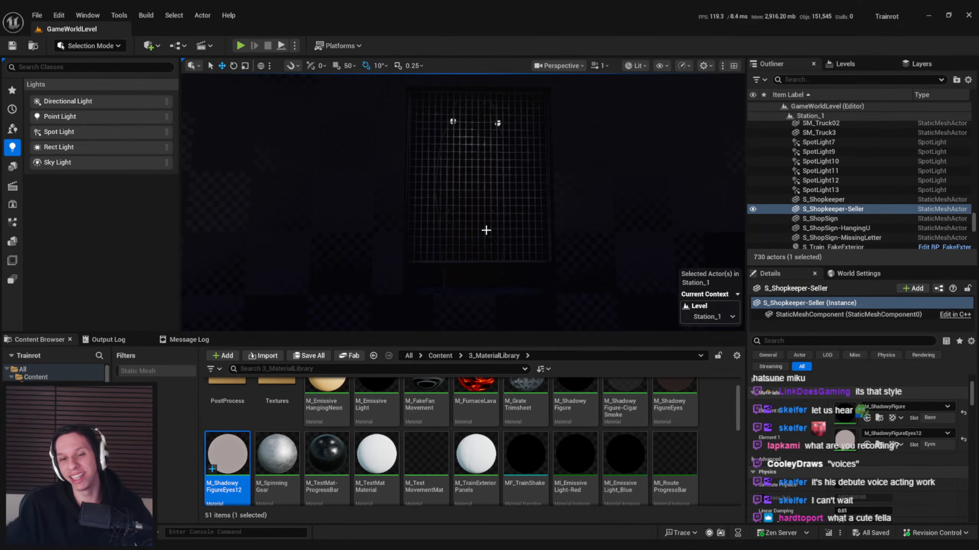
left_click(452, 356)
double_click(276, 402)
double_click(230, 403)
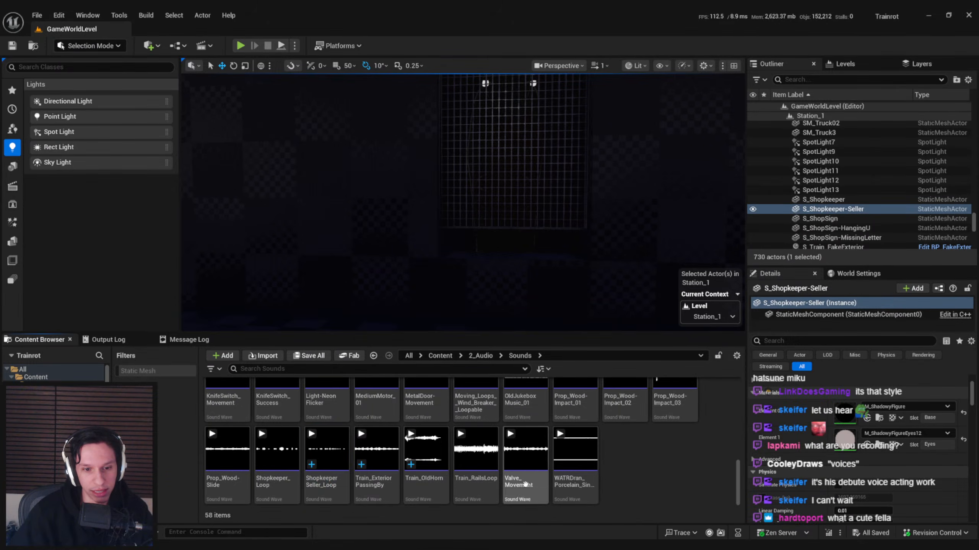
- Go back to the 2_Audio folder and duplicate the Cue_ShopkeeperLoop sound cue
left_click(481, 356)
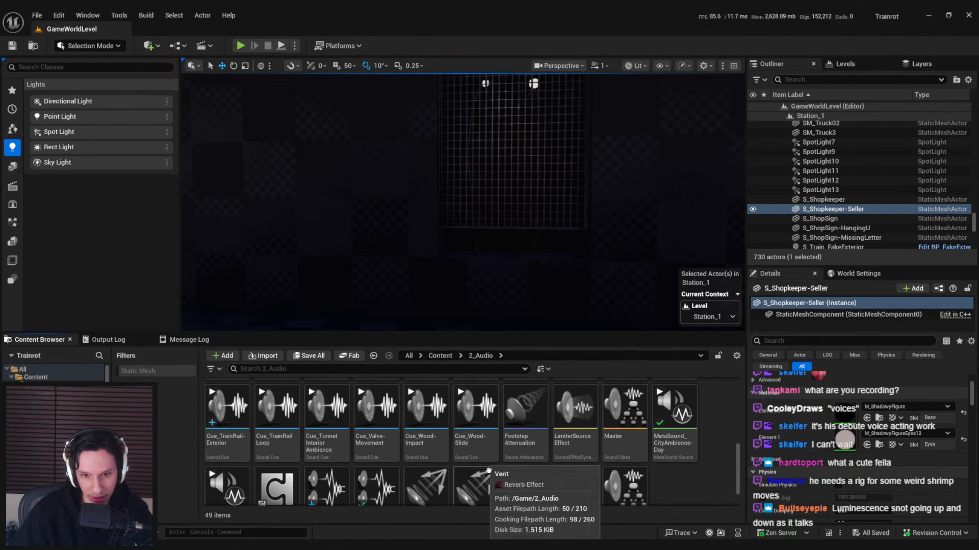
scroll(443, 466, "down", 1)
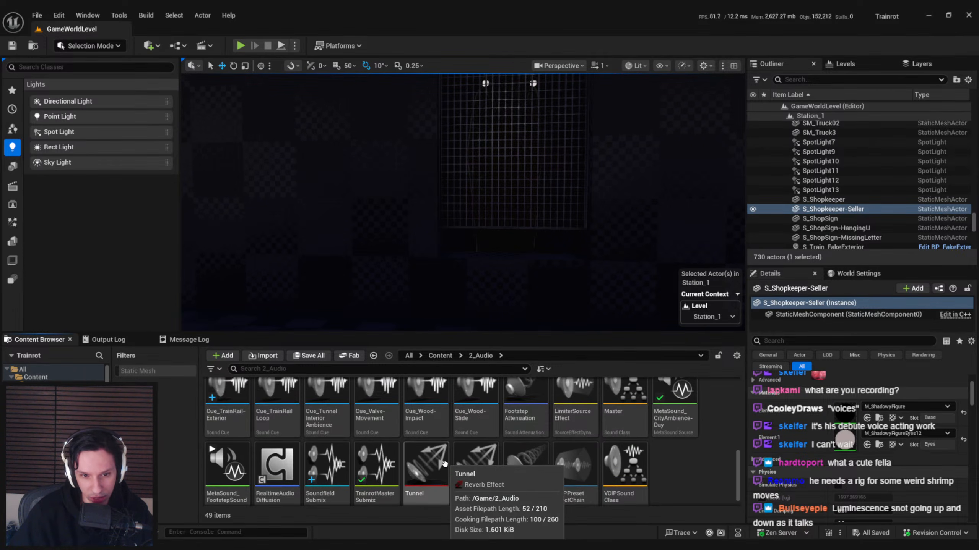
scroll(443, 466, "up", 1)
scroll(394, 474, "up", 1)
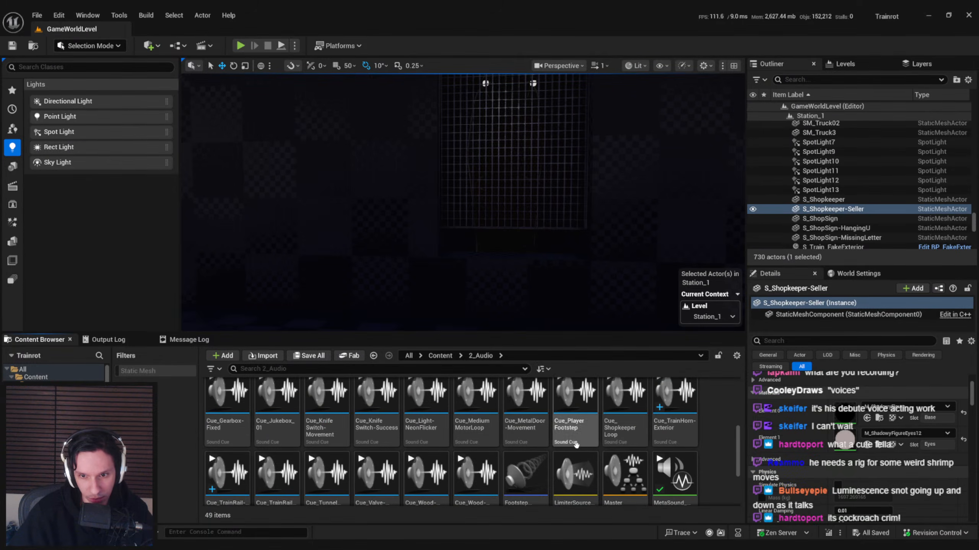
left_click(627, 428)
right_click(628, 428)
left_click(667, 190)
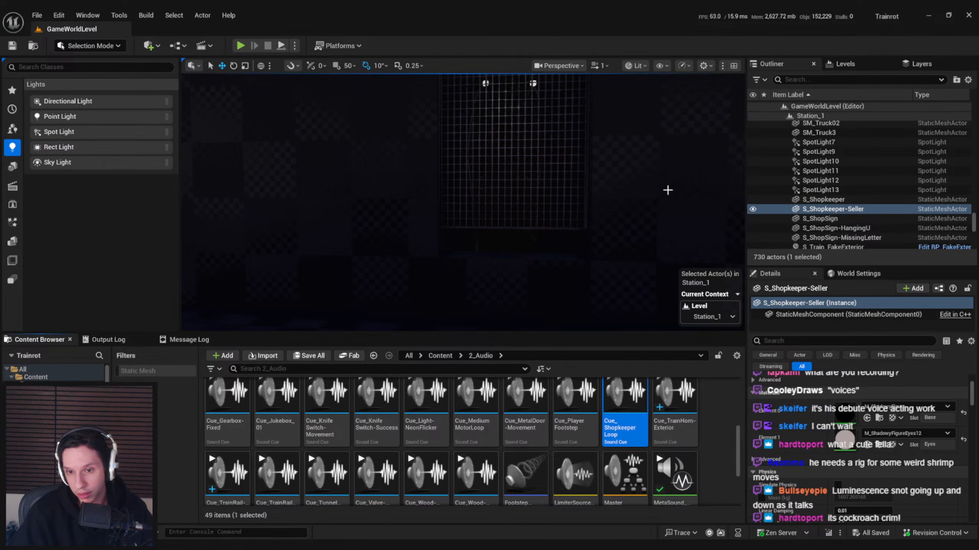
- Name the duplicated sound cue Cue_ShopkeeperSellerLoop
key("BackSpace")
key("BackSpace")
key("BackSpace")
key("BackSpace")
key("BackSpace")
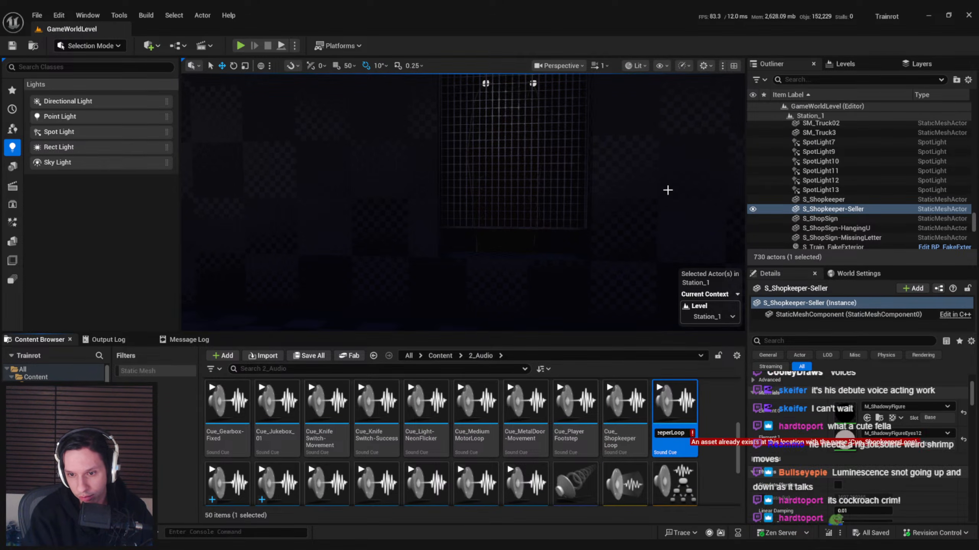
type("Seller")
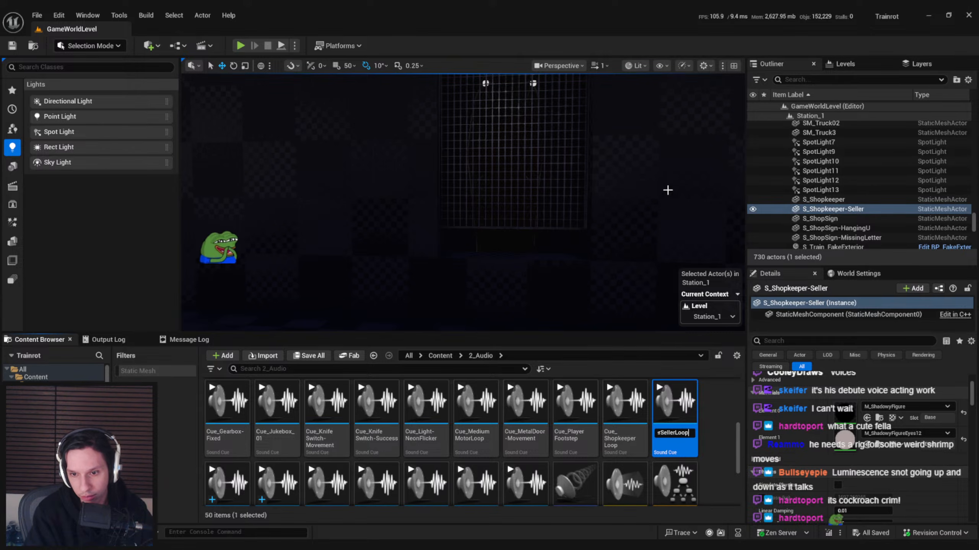
key("Return")
- Set the Wave Player of Cue_ShopkeeperSellerLoop to the ShopkeeperSeller_Loop sound wave, save the cue and return to the level
double_click(673, 434)
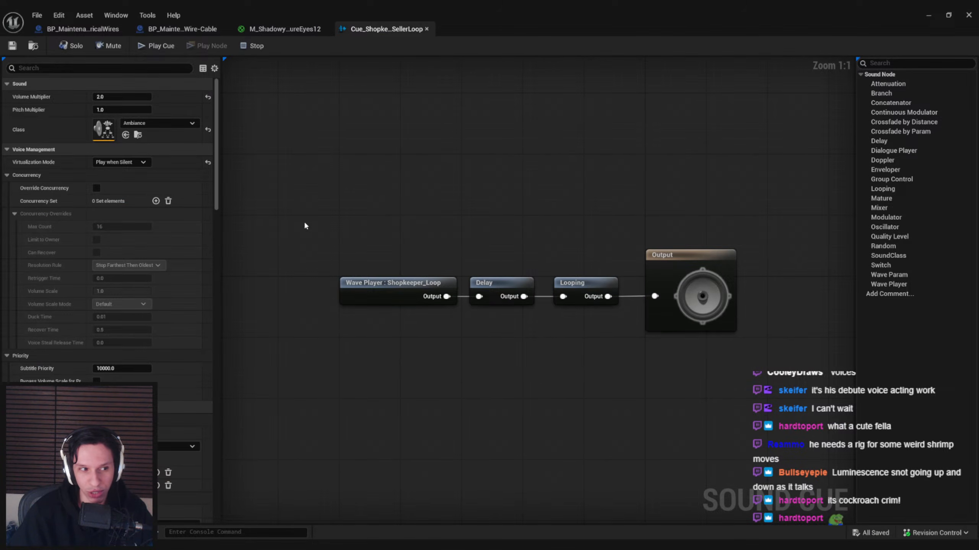
left_click(393, 293)
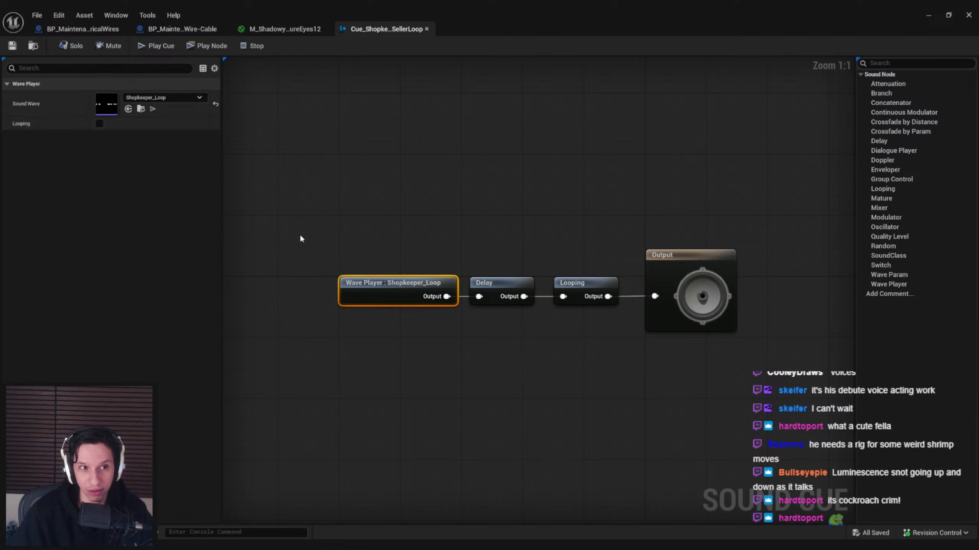
left_click(176, 99)
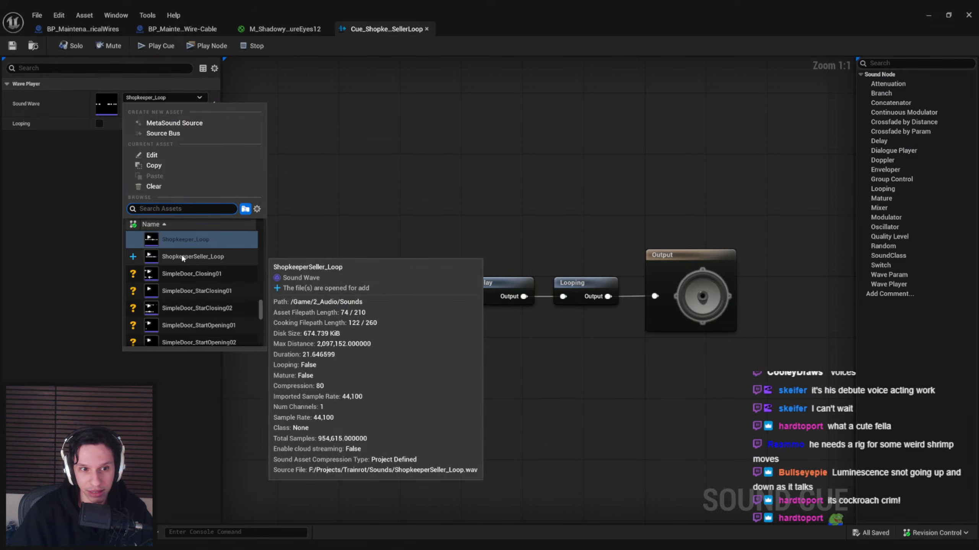
left_click(182, 257)
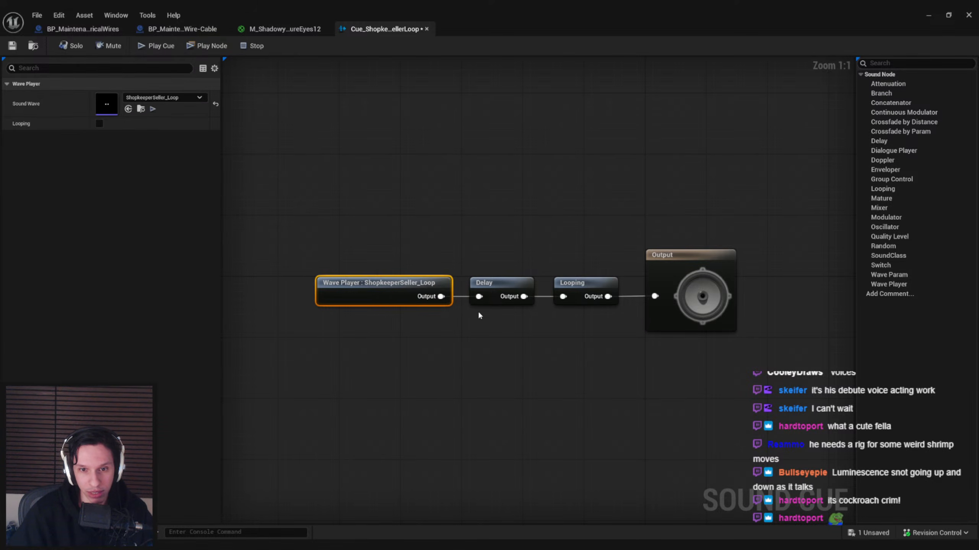
left_click(476, 288)
key("ctrl+s")
left_click(427, 29)
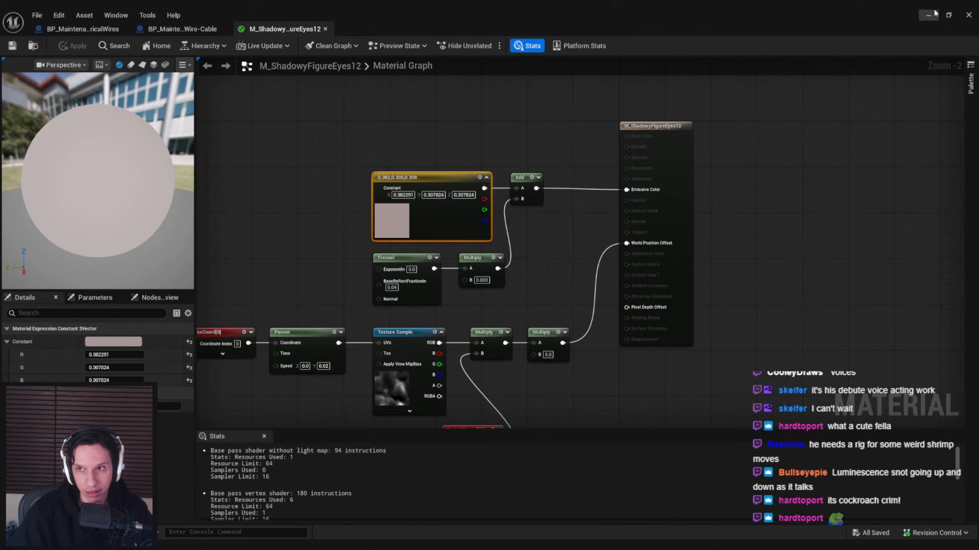
left_click(935, 13)
- Set the collision preset of the S_Shopkeeper-Seller mesh behind the grate to NoCollision and save the level
left_click(843, 64)
left_click(773, 63)
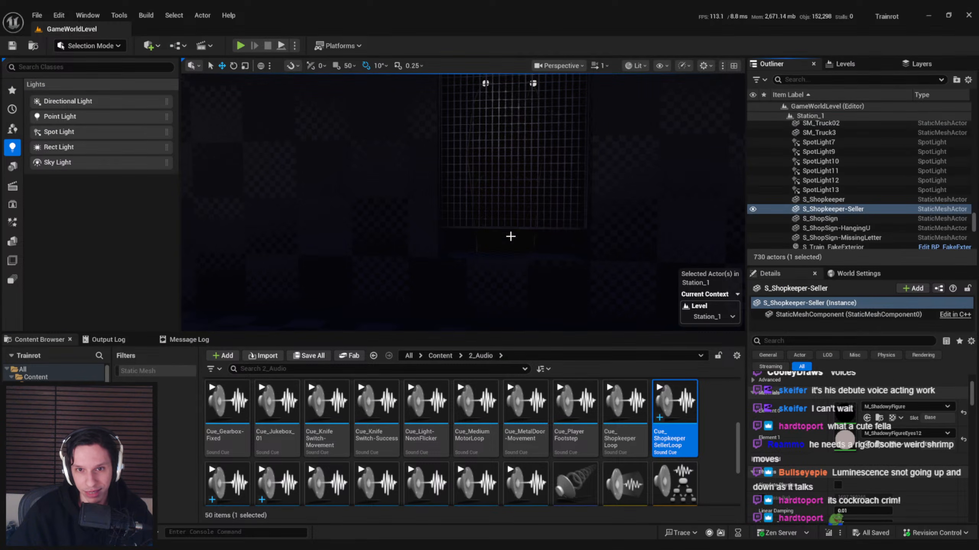
left_click(511, 237)
left_click(805, 340)
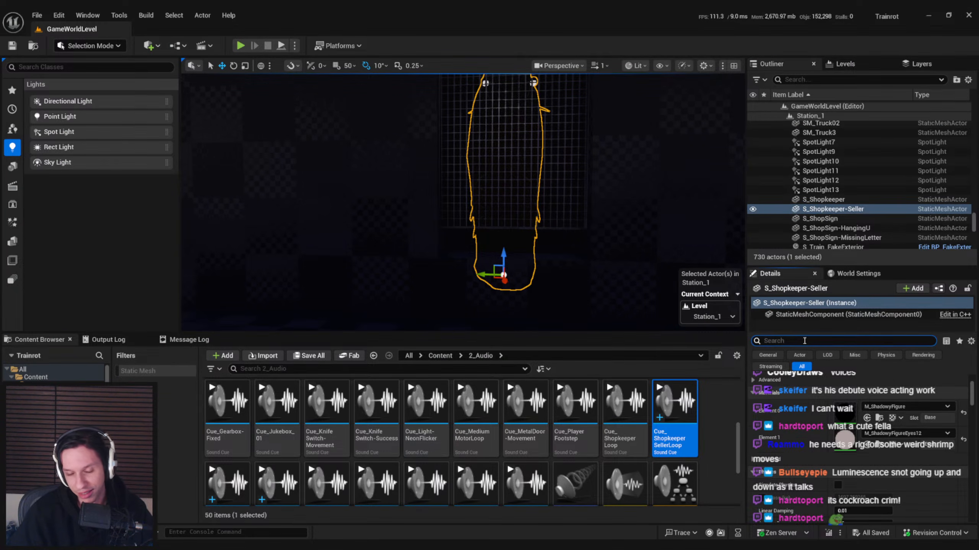
type("colliu")
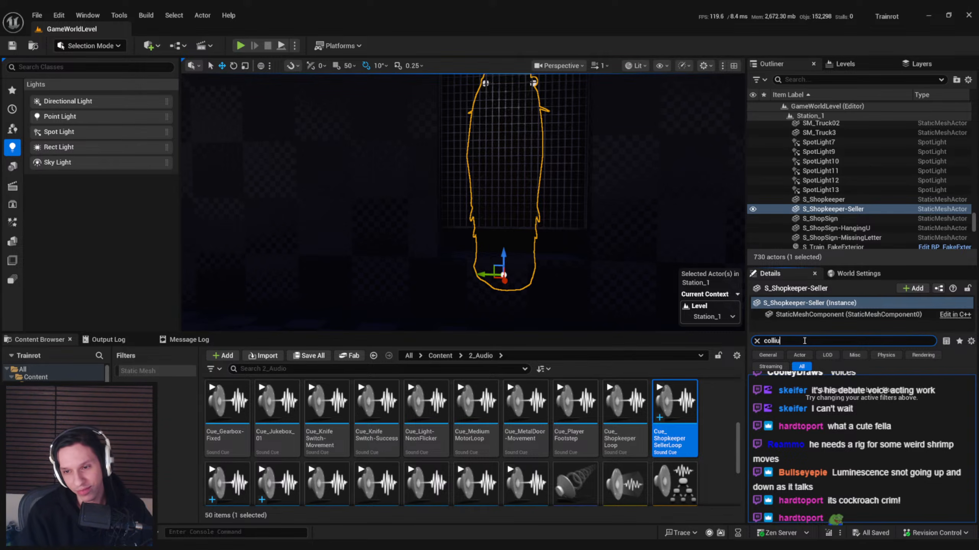
key("BackSpace")
type("s")
left_click(860, 427)
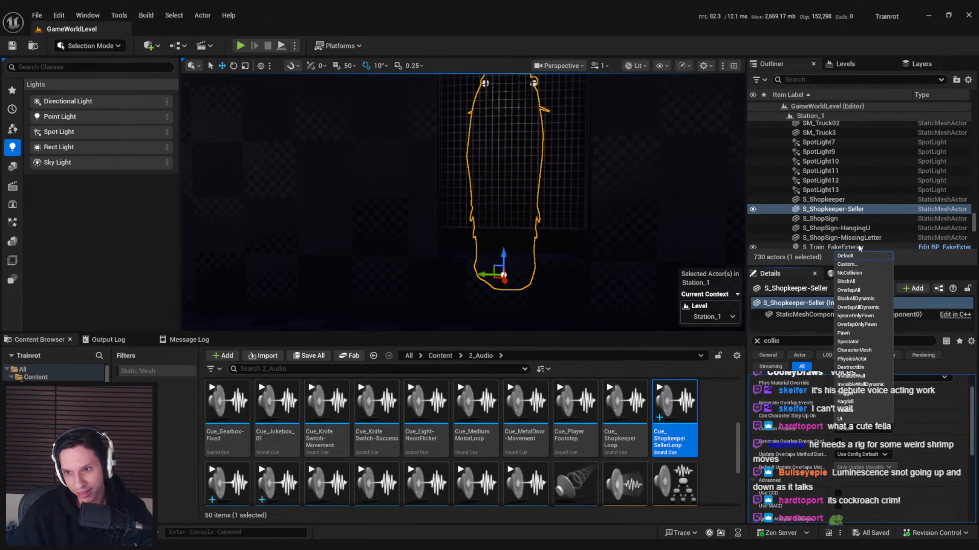
left_click(850, 273)
key("ctrl+s")
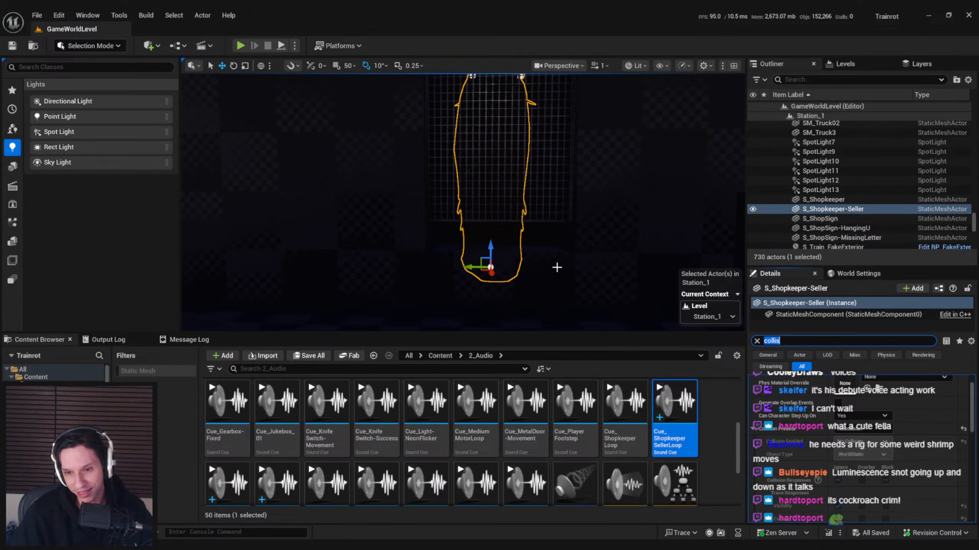
- Place Cue_ShopkeeperSellerLoop in the level as an ambient sound and position it at the seller's face, just below the eyes
key("w")
right_click_drag(557, 267, 678, 231)
key("a")
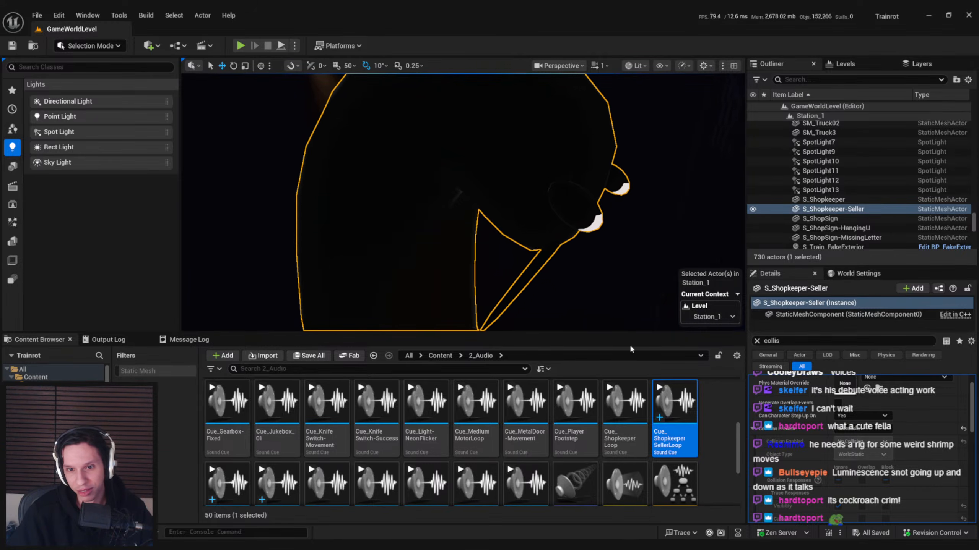
left_click_drag(674, 403, 568, 204)
key("d")
key("s")
right_click_drag(568, 204, 536, 258)
left_click_drag(537, 252, 442, 254)
right_click_drag(455, 255, 454, 245)
key("q")
left_click_drag(445, 217, 443, 186)
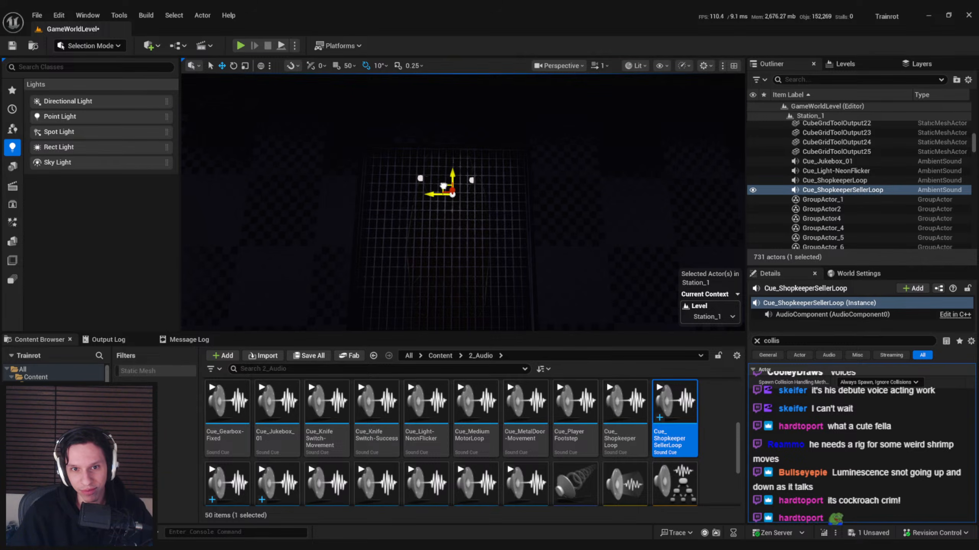
right_click_drag(470, 219, 431, 224)
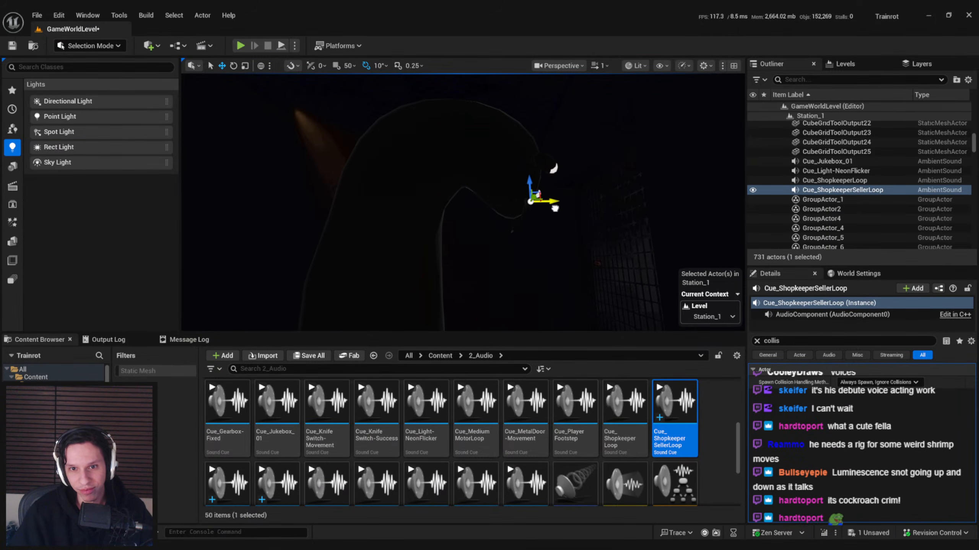
right_click_drag(565, 226, 601, 235)
- Clear the property search for the placed seller sound and save the level
key("q")
left_click(756, 341)
left_click(863, 64)
left_click(775, 65)
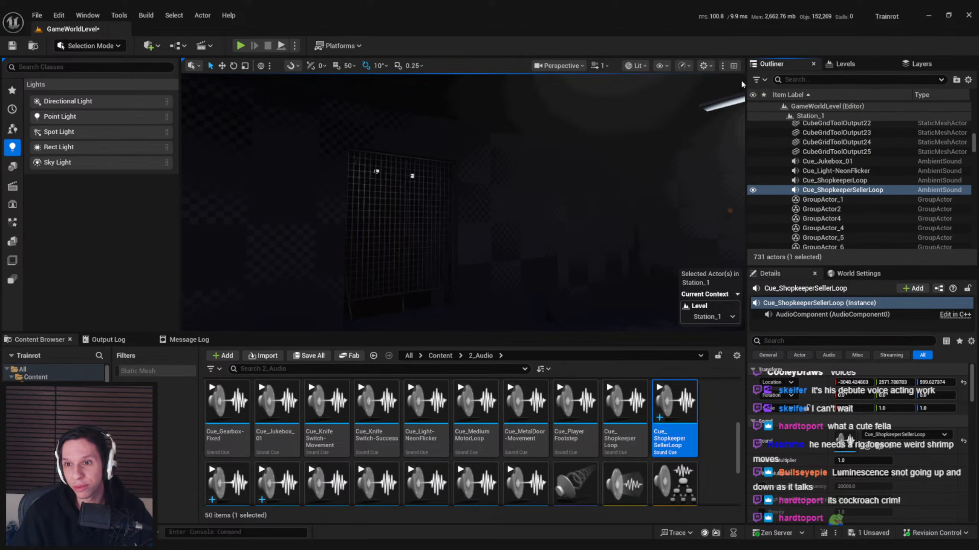
key("ctrl+s")
- Start a full-screen play test of the level from inside the train car and briefly bring up the console
right_click_drag(516, 165, 794, 165)
right_click_drag(519, 206, 604, 235)
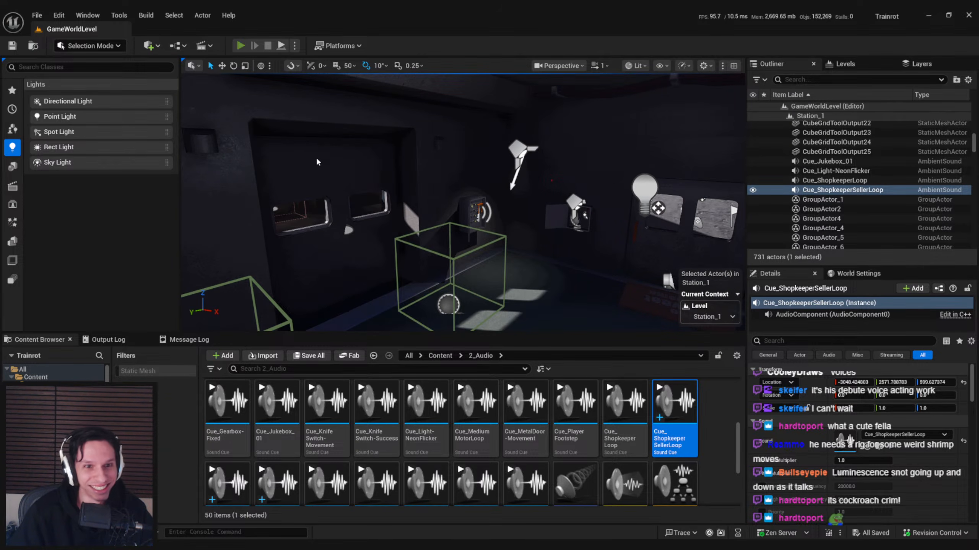
key("F11")
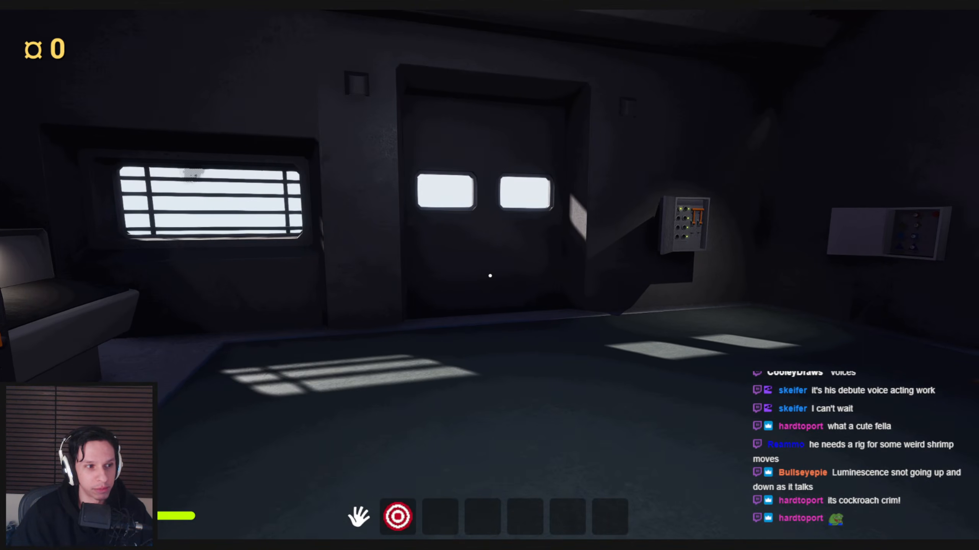
key("grave")
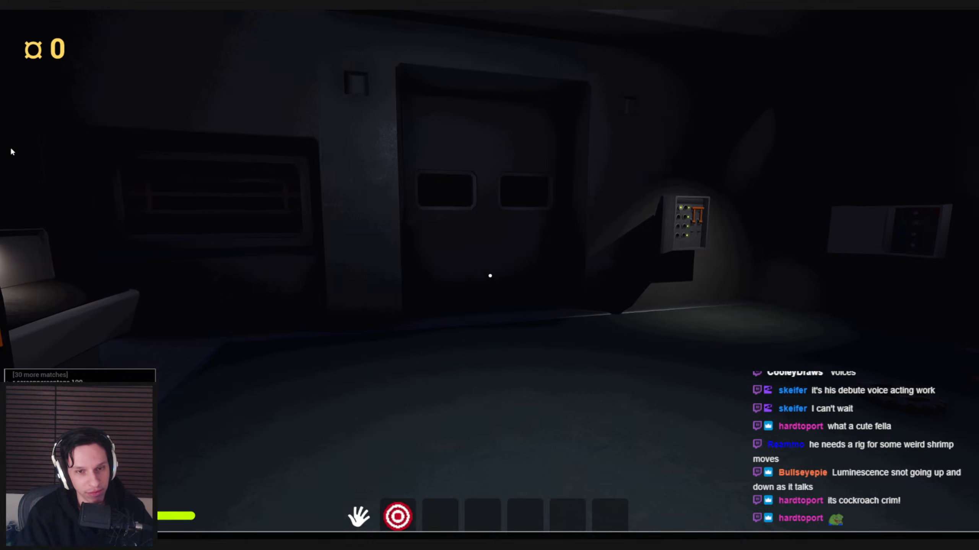
key("Escape")
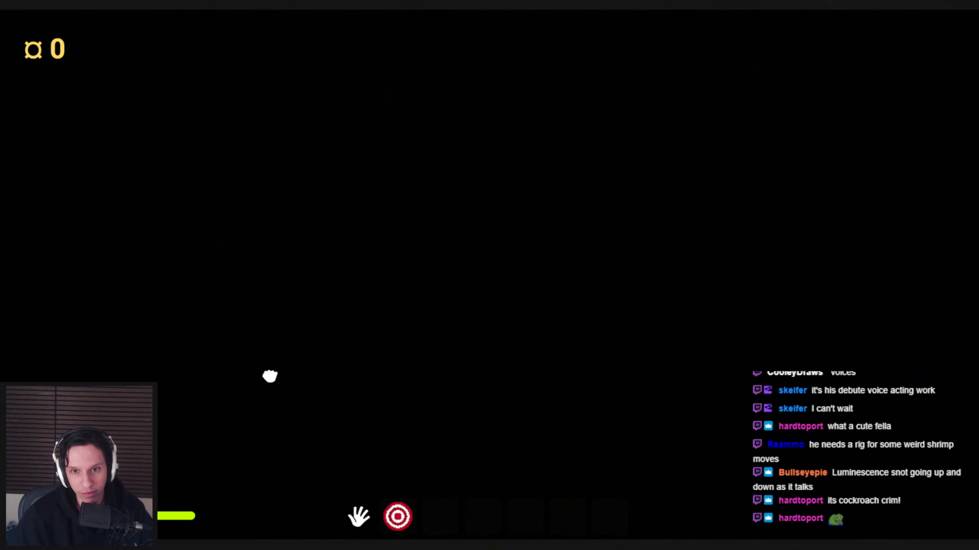
- Walk out of the train past the SELL FOR sign to the smoking shopkeeper's counter
key("w")
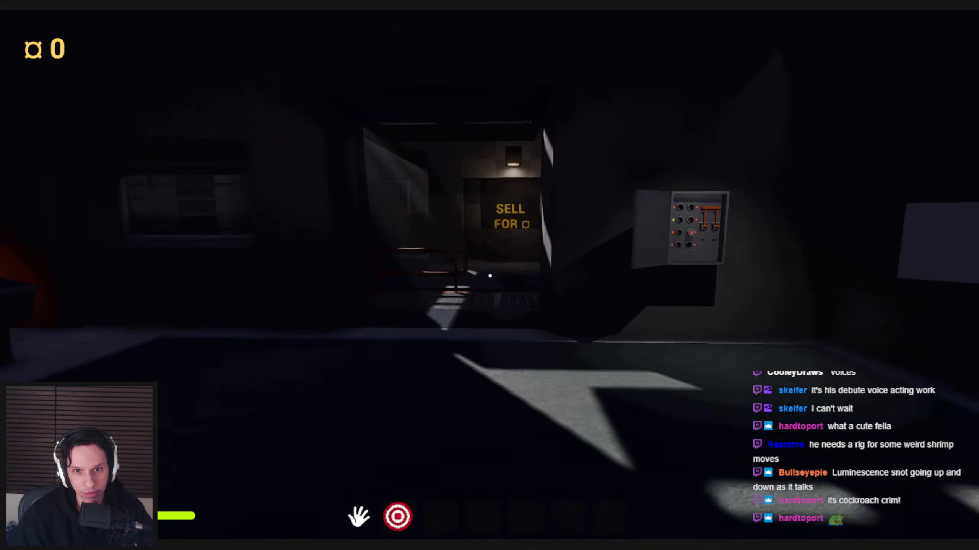
key("w")
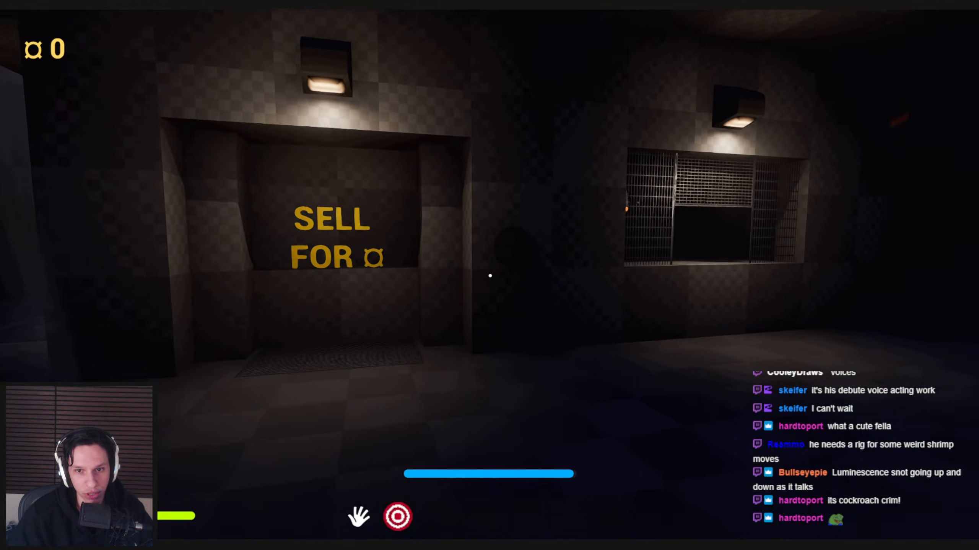
key("w")
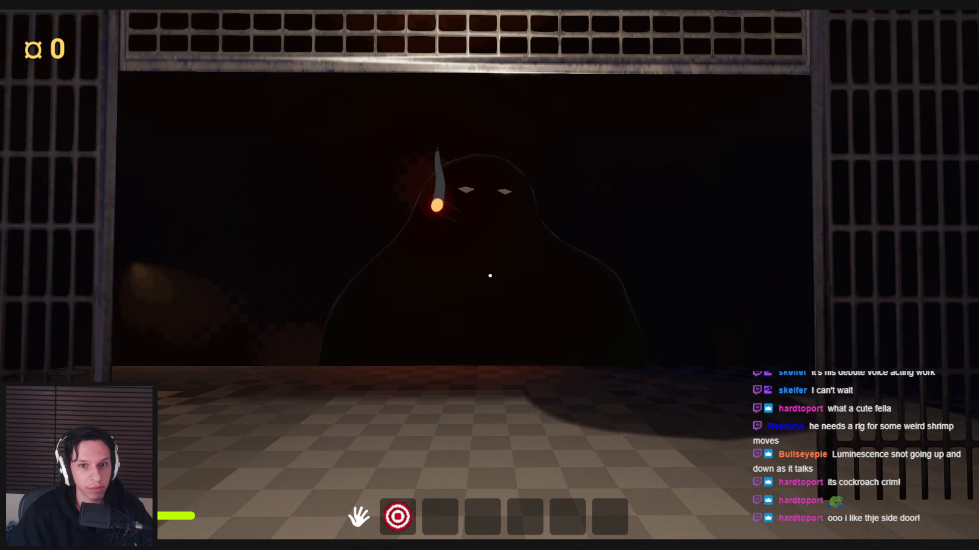
- Walk along the platform into the shop under the yellow sign and approach the seller behind the grate to test the sound
key("a")
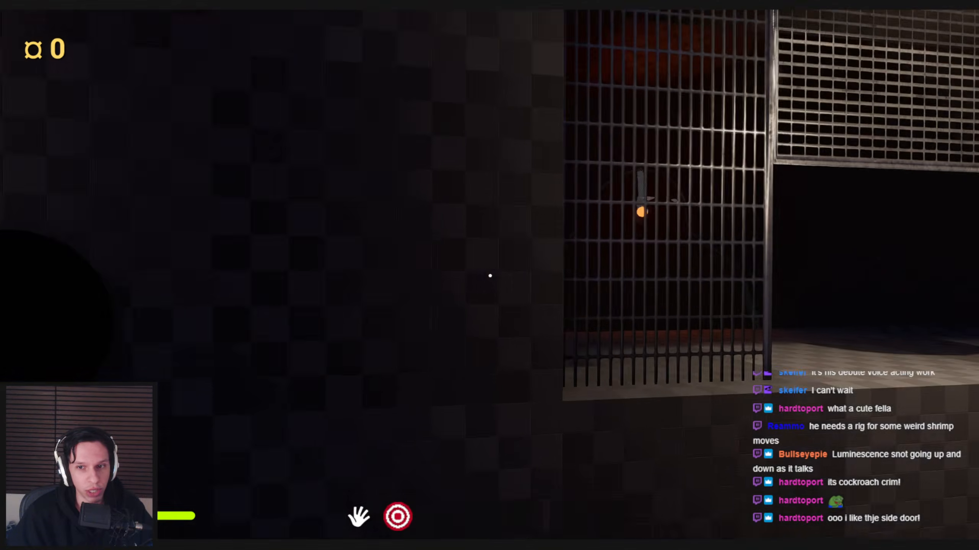
key("w")
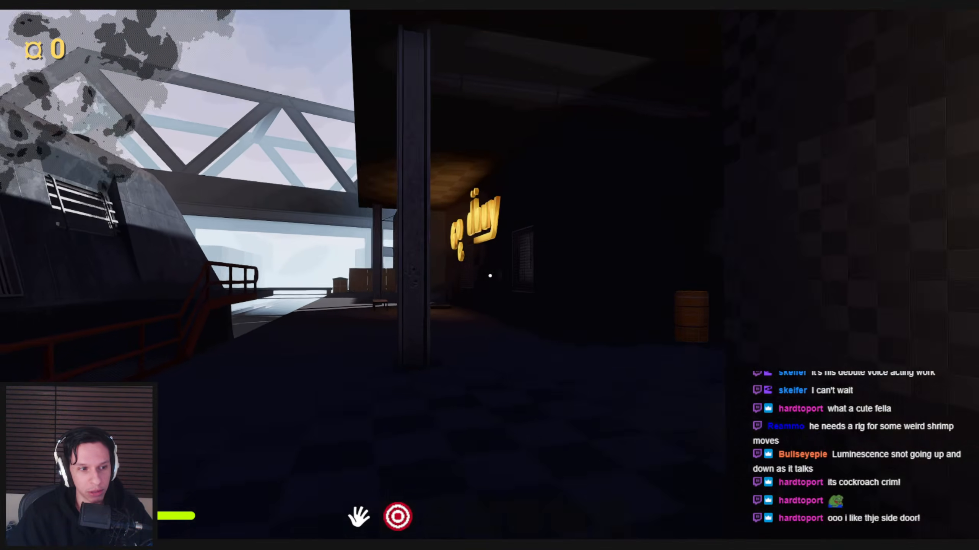
key("w")
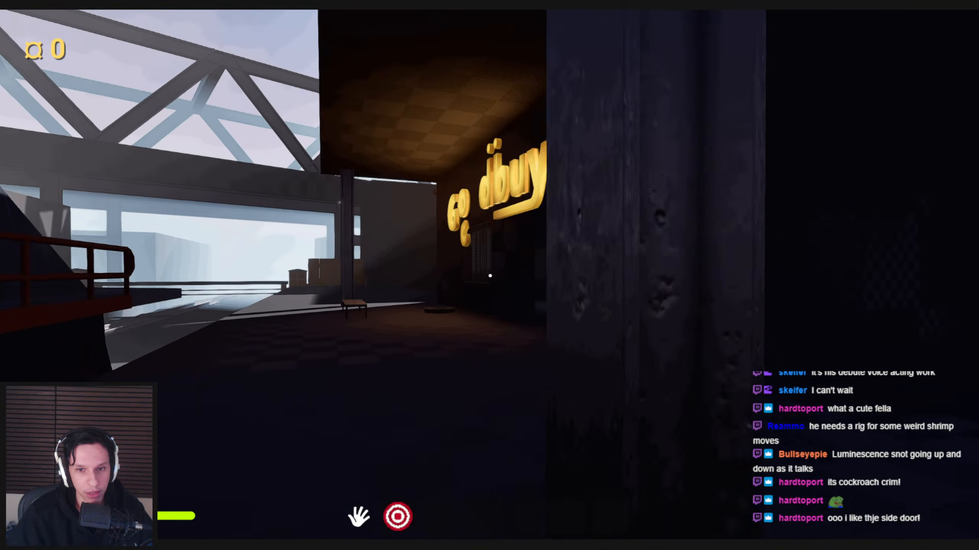
key("w")
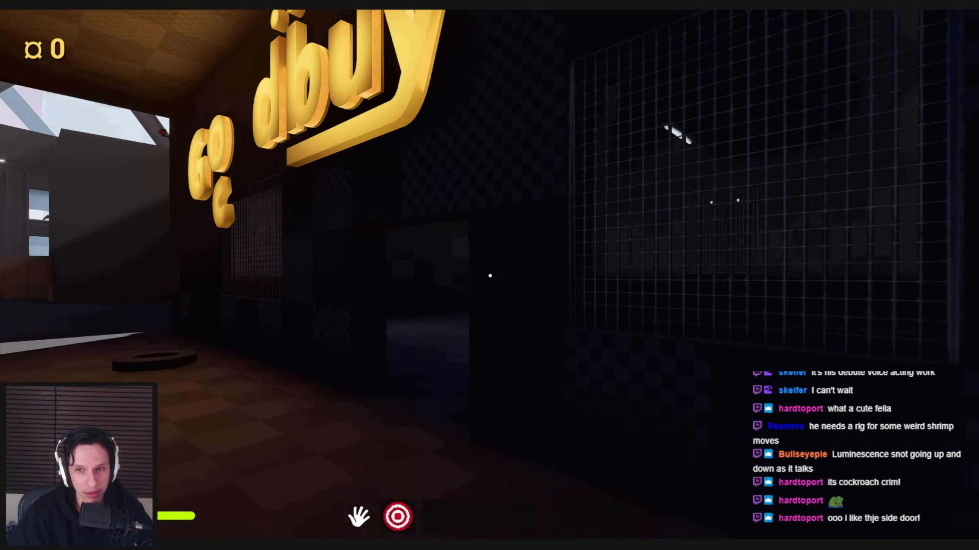
key("w")
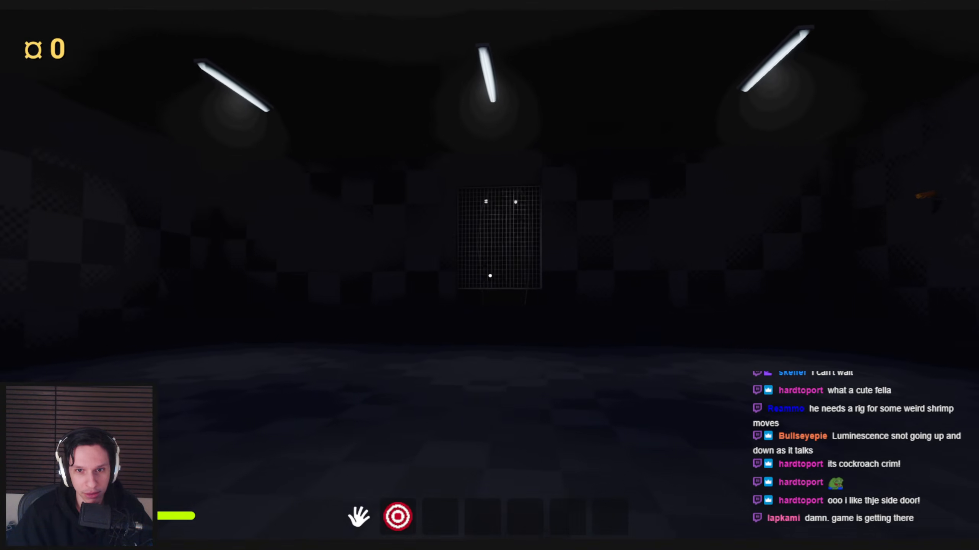
key("w")
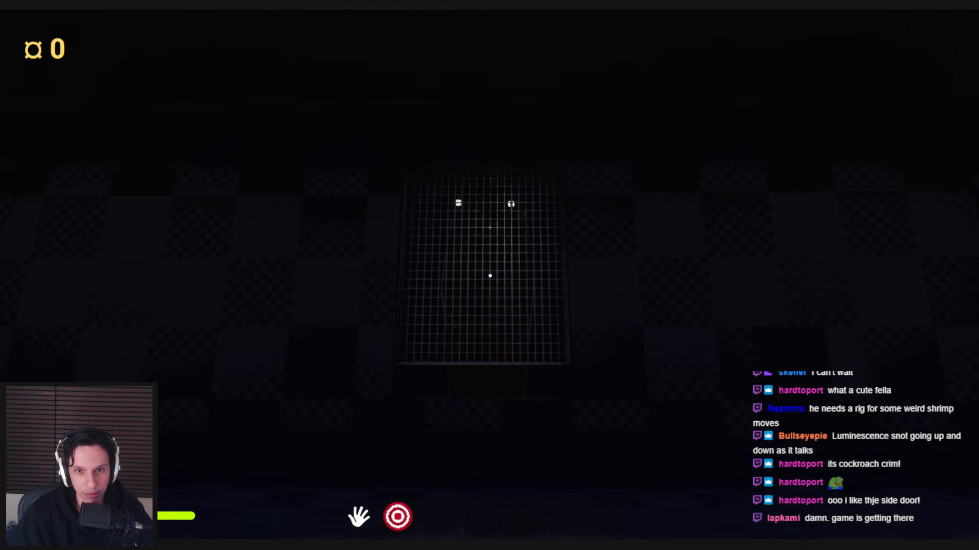
- Move closer to and farther from the seller's grate to listen to the looping voice at different distances and angles
key("w")
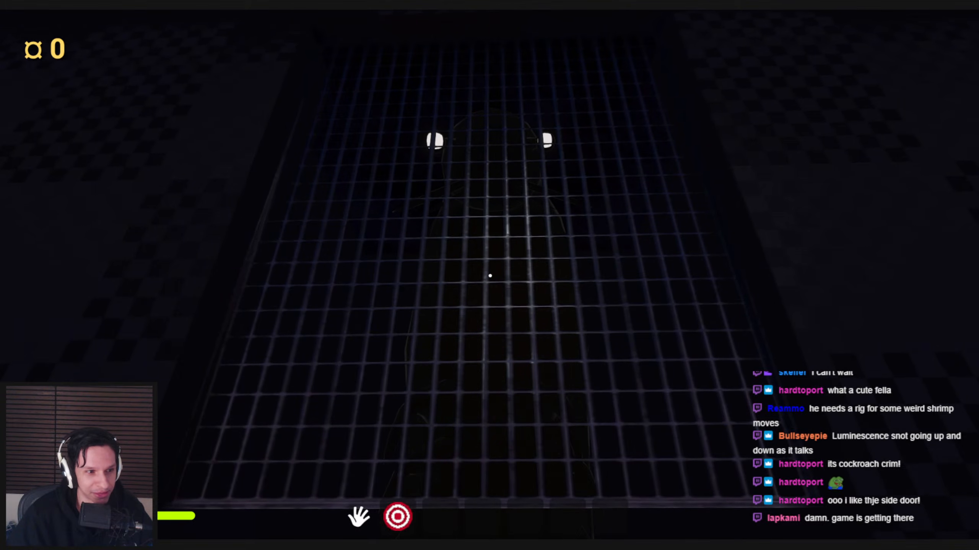
key("s")
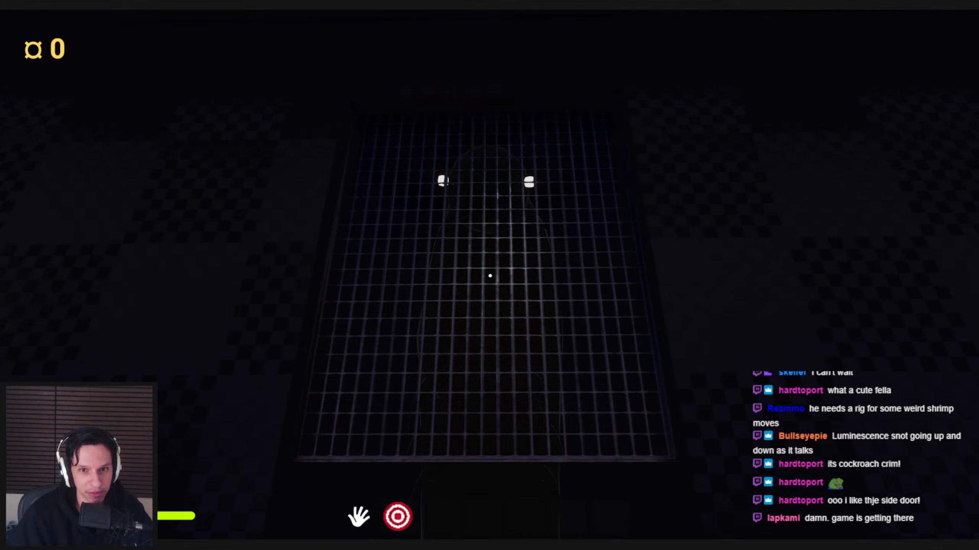
key("w")
key("s")
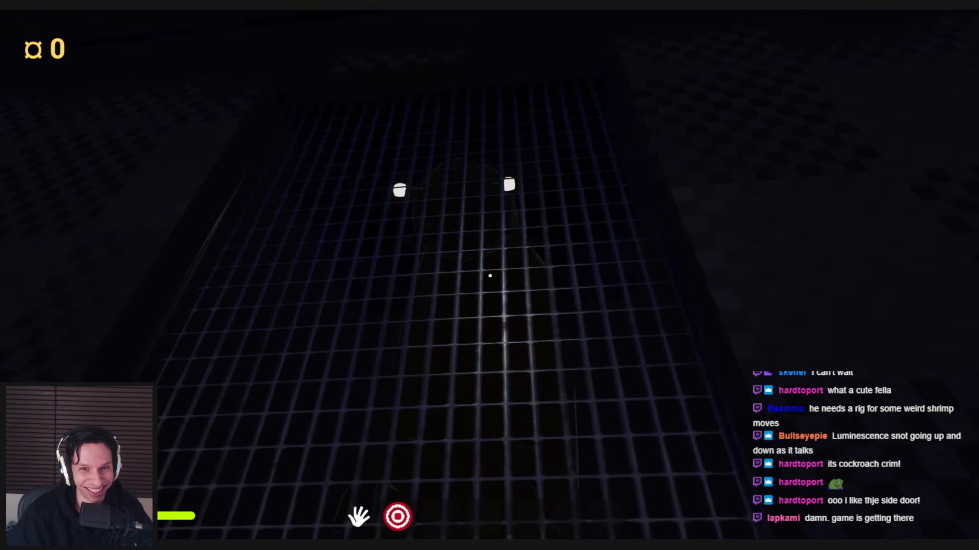
key("s")
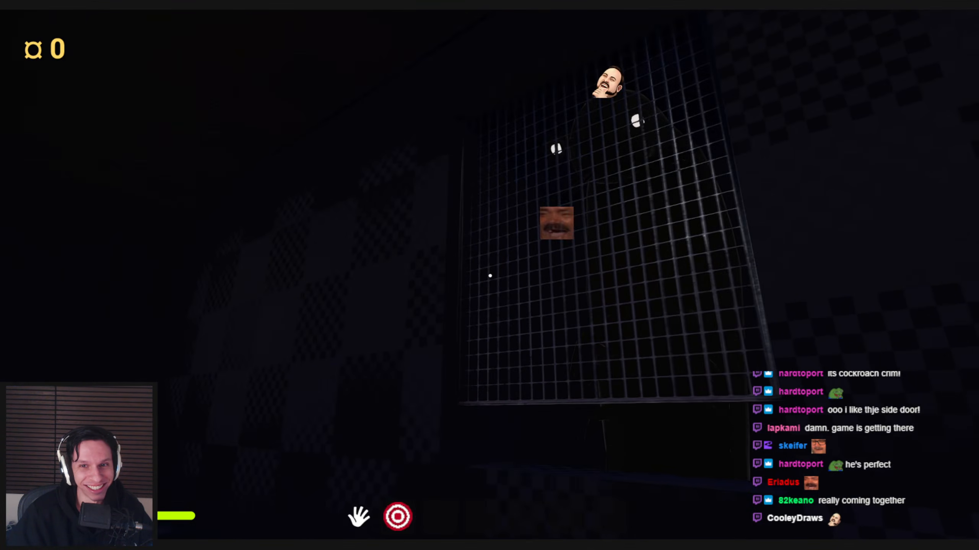
key("w")
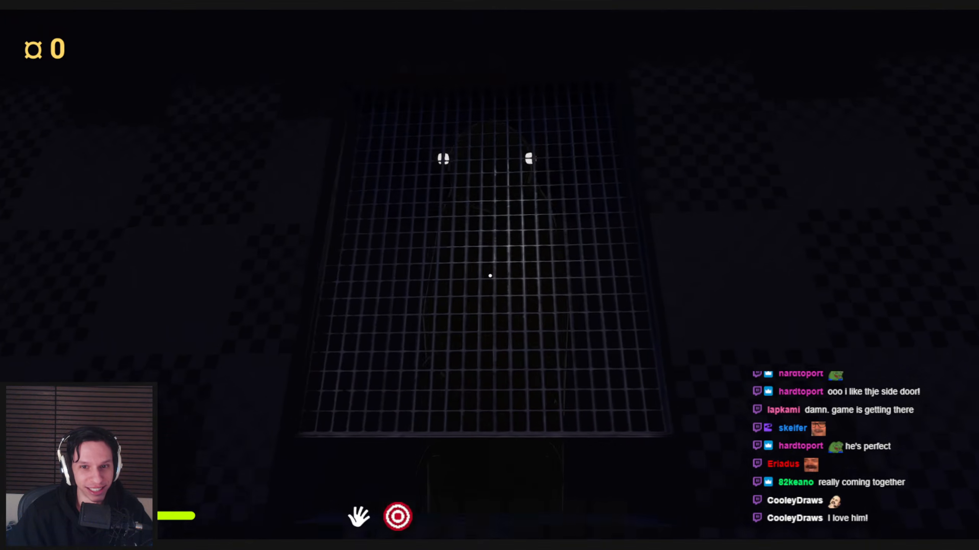
key("s")
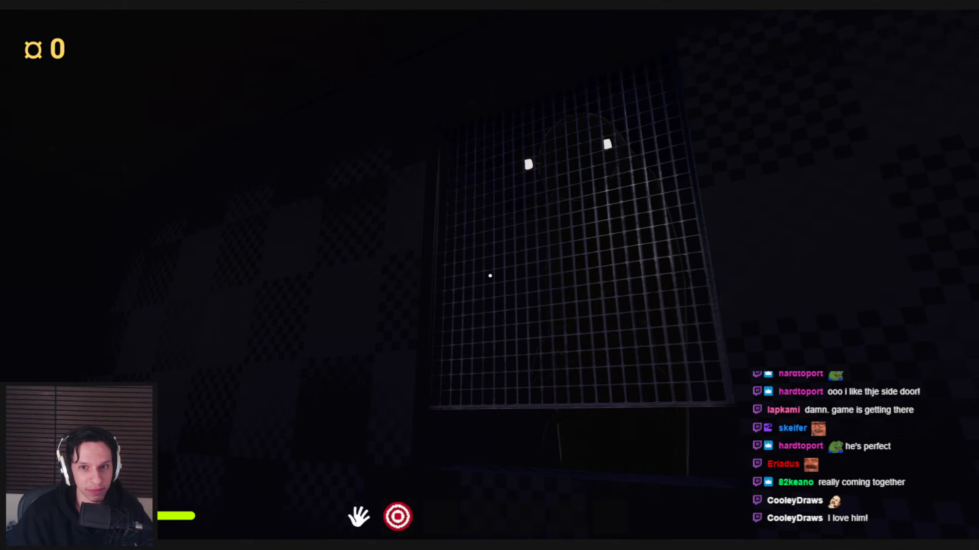
key("w")
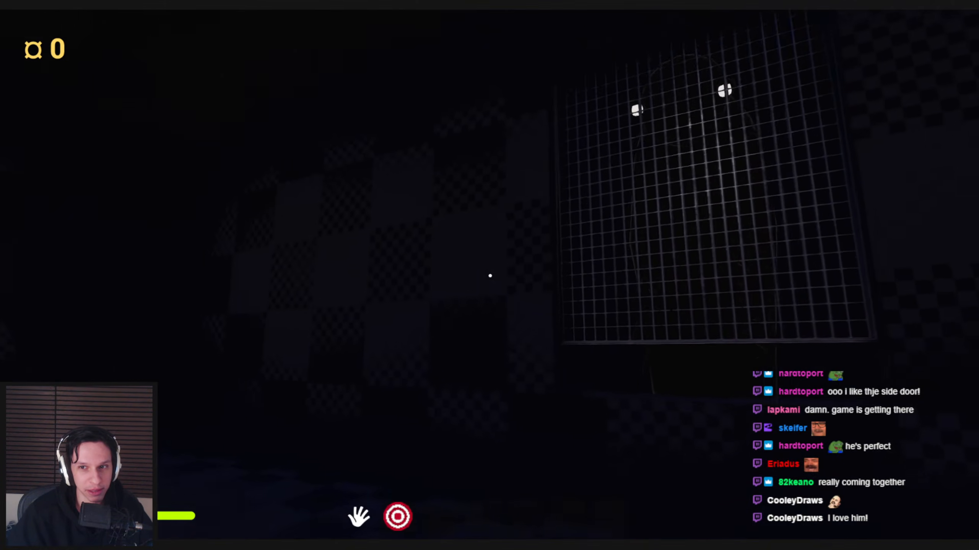
key("w")
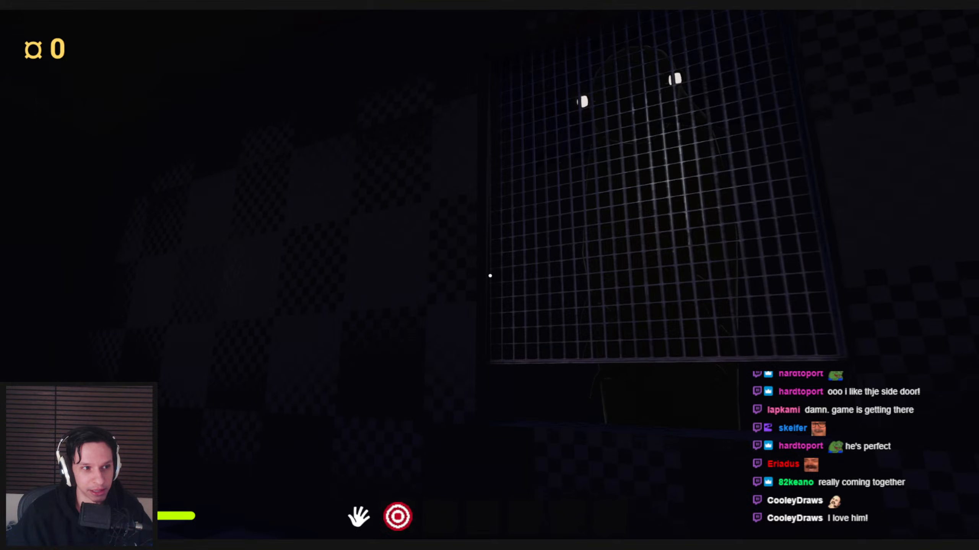
key("w")
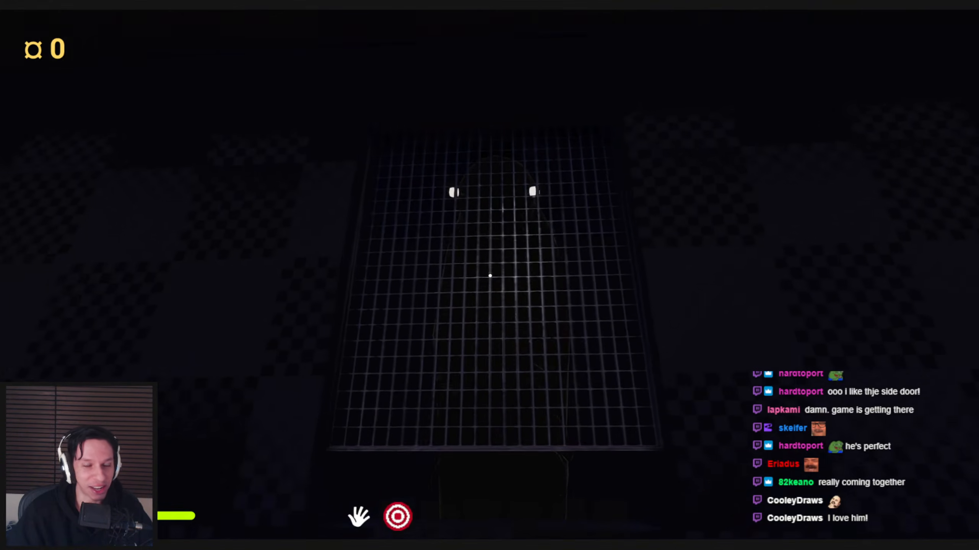
- Leave the shop, walk past the bench to the dark building with the large gate, and return to the platform under the yellow sign
key("s")
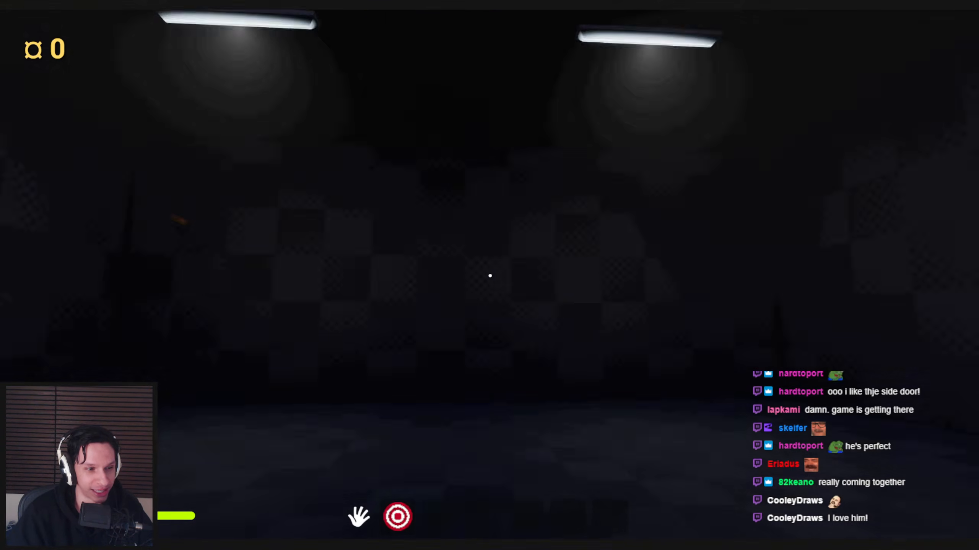
key("w")
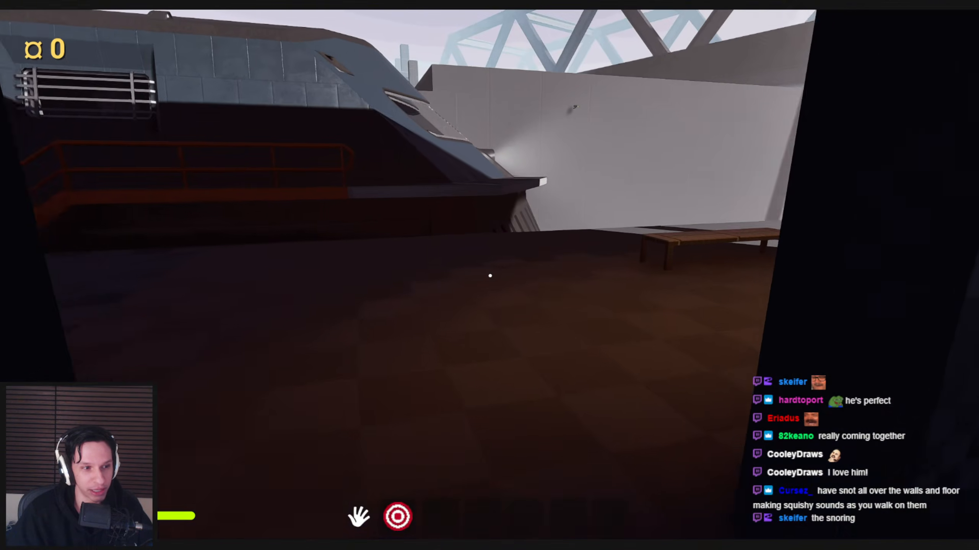
key("w")
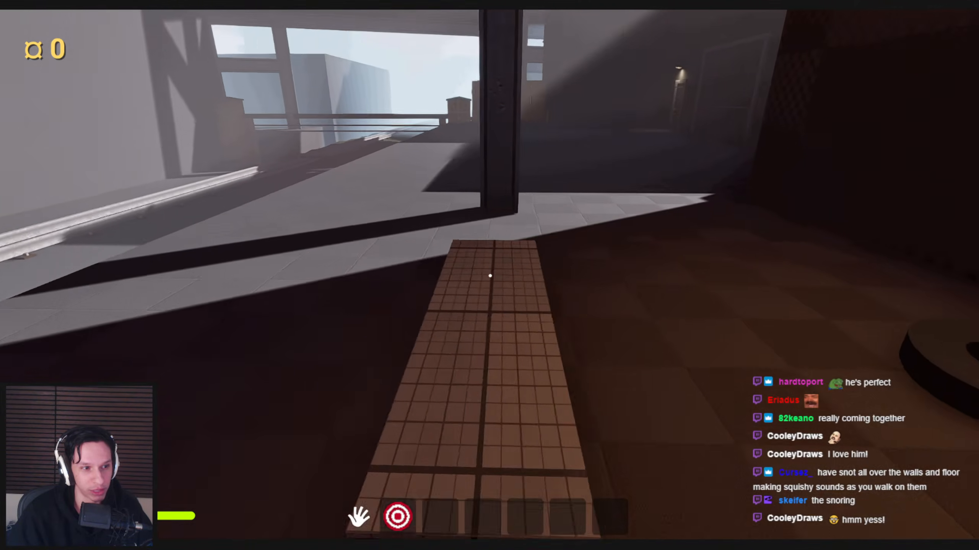
key("w")
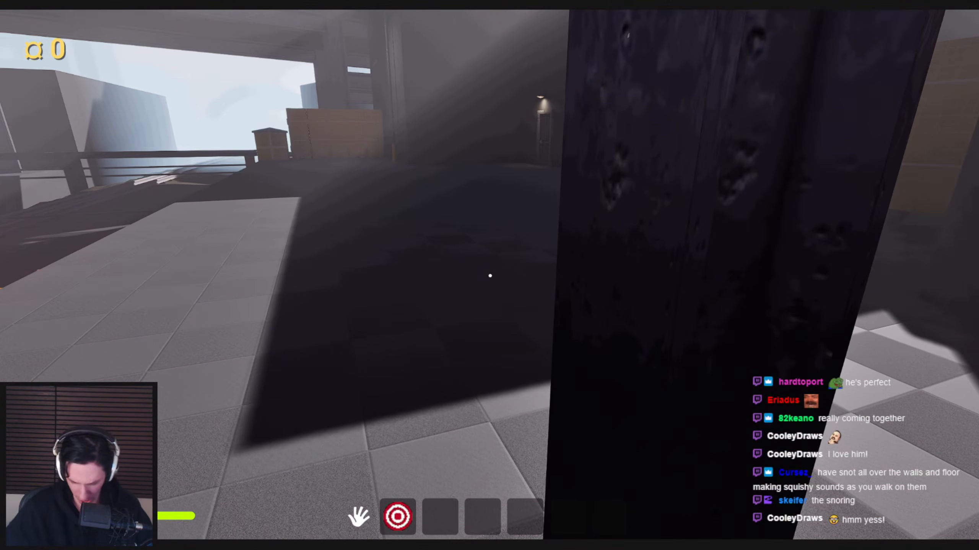
key("w")
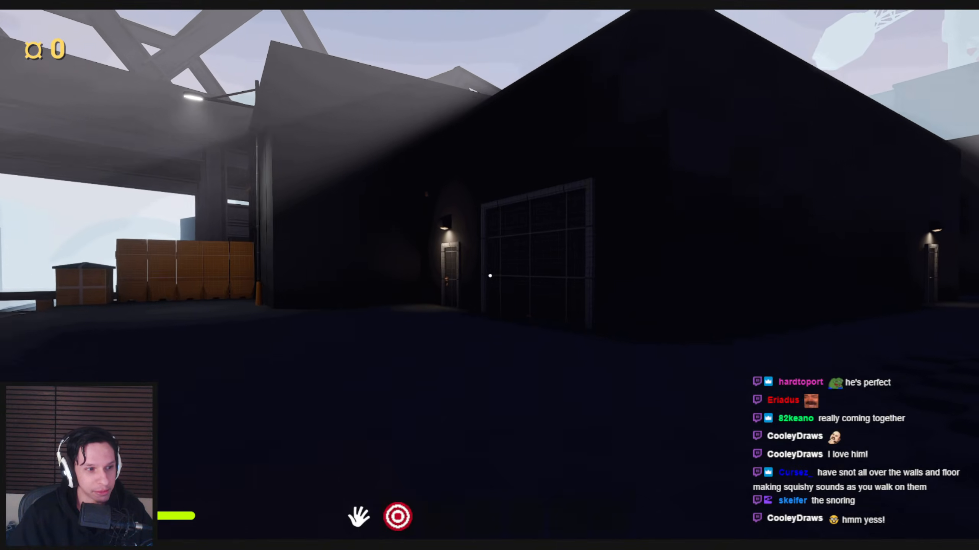
key("w")
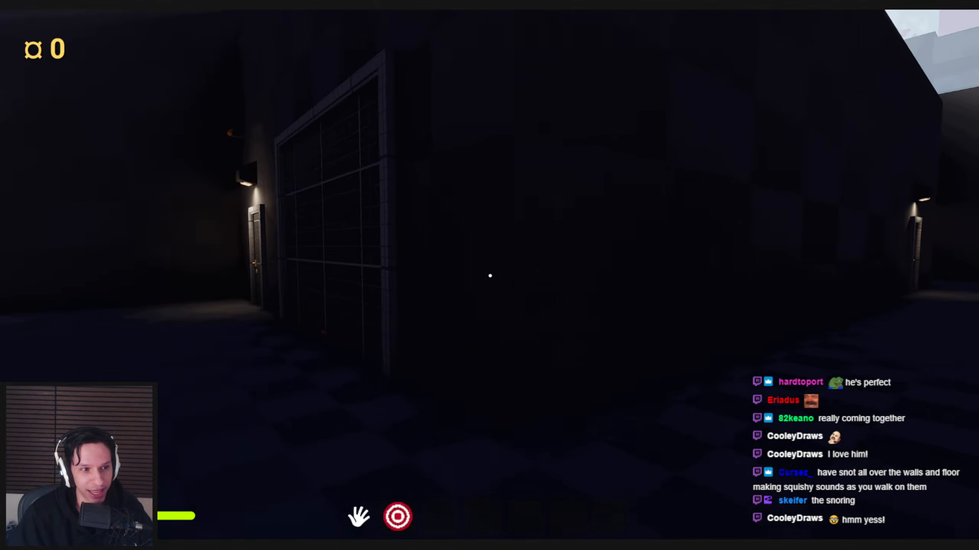
key("w")
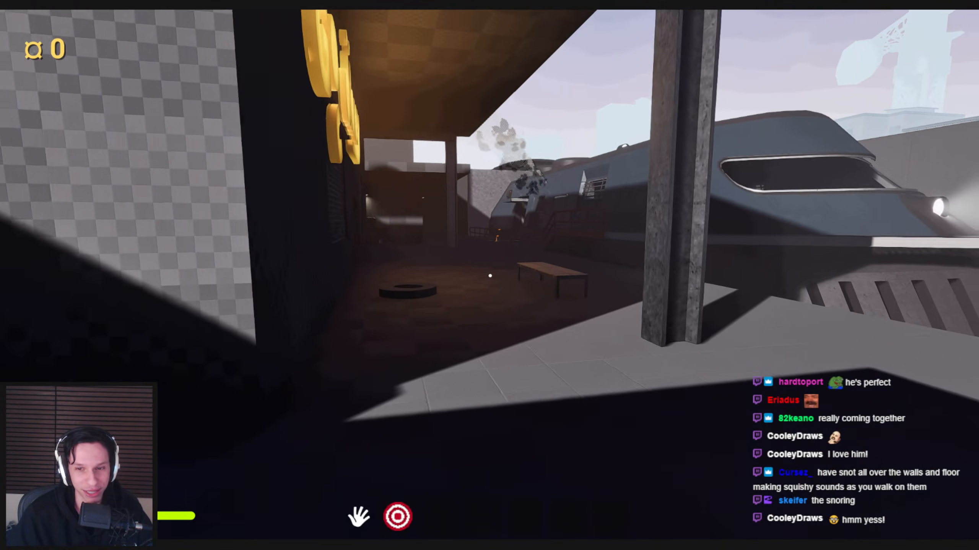
key("w")
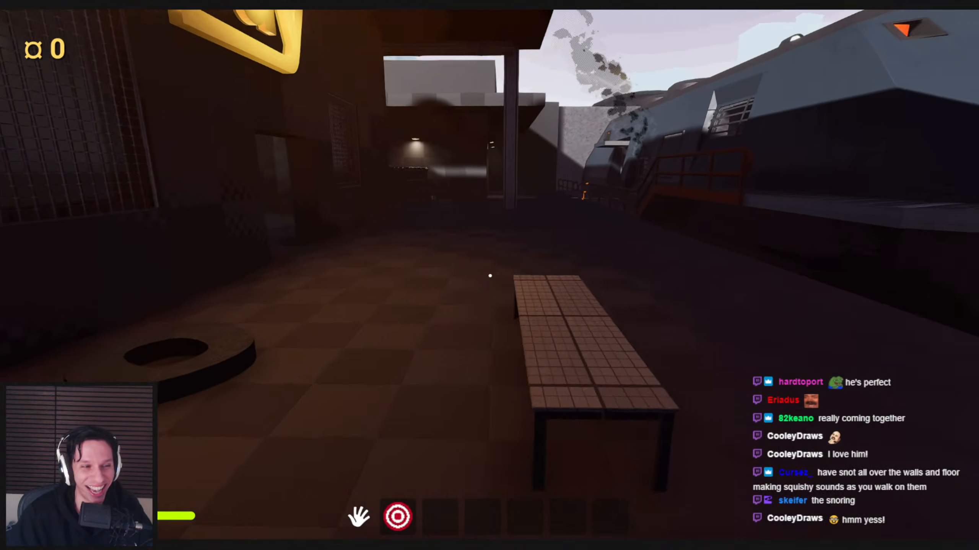
- Walk off the platform again, look up at the train bridge, and explore the yard as far as the yellow-based wall pipe
key("w")
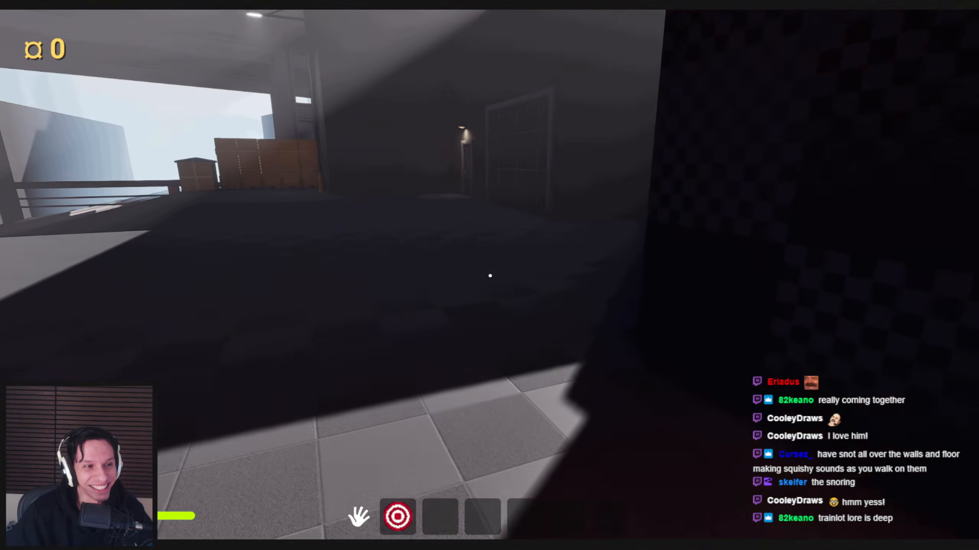
key("w")
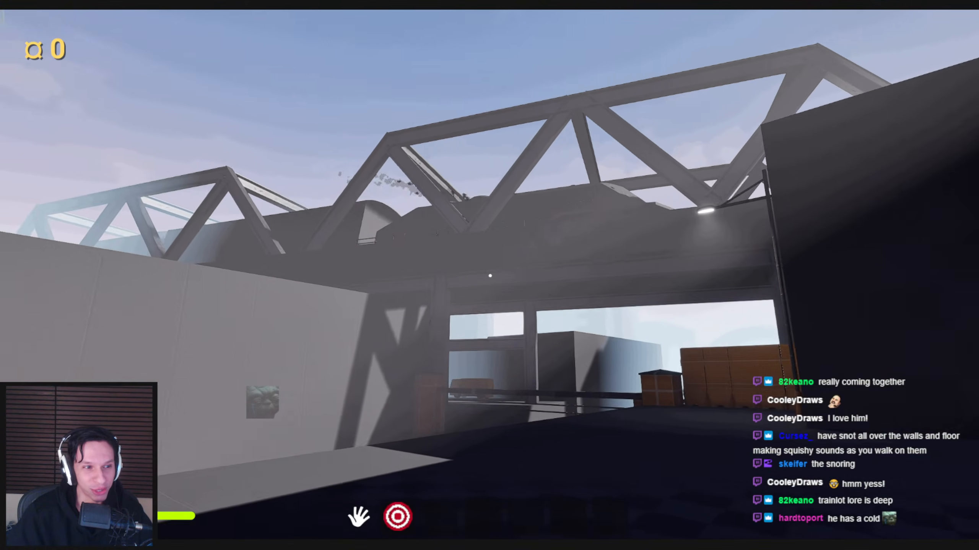
key("w")
key("w")
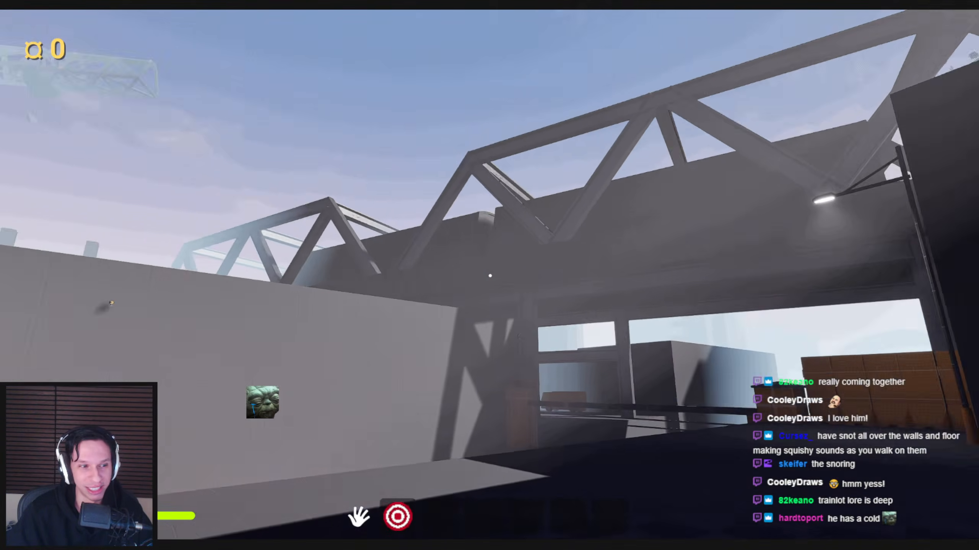
key("w")
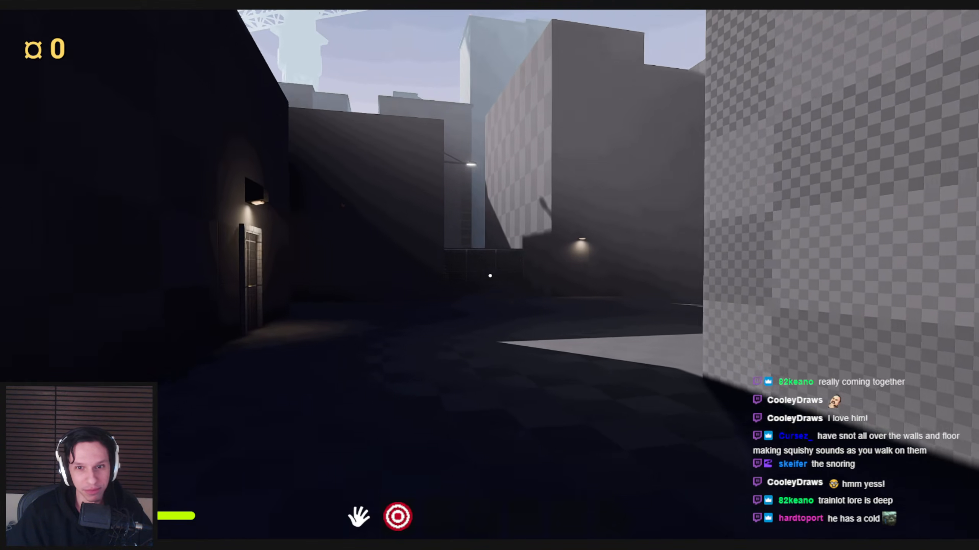
key("w")
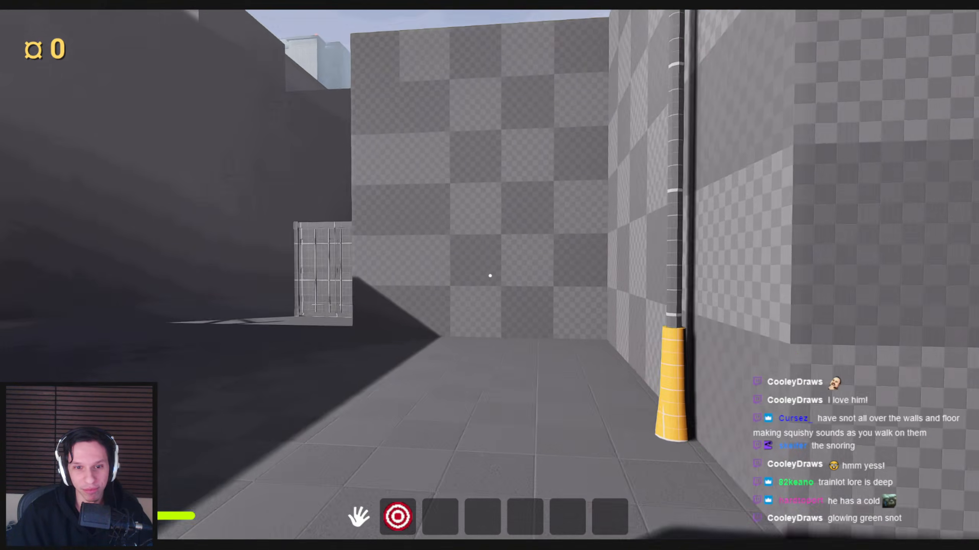
key("w")
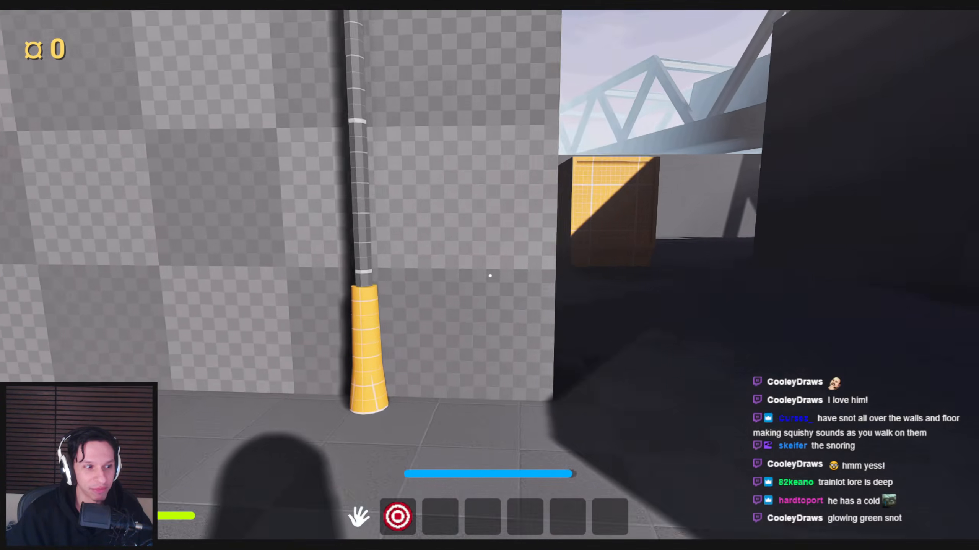
- Return past the orange vehicle and along the platform into the shop, and listen to the seller again from around the grate
key("w")
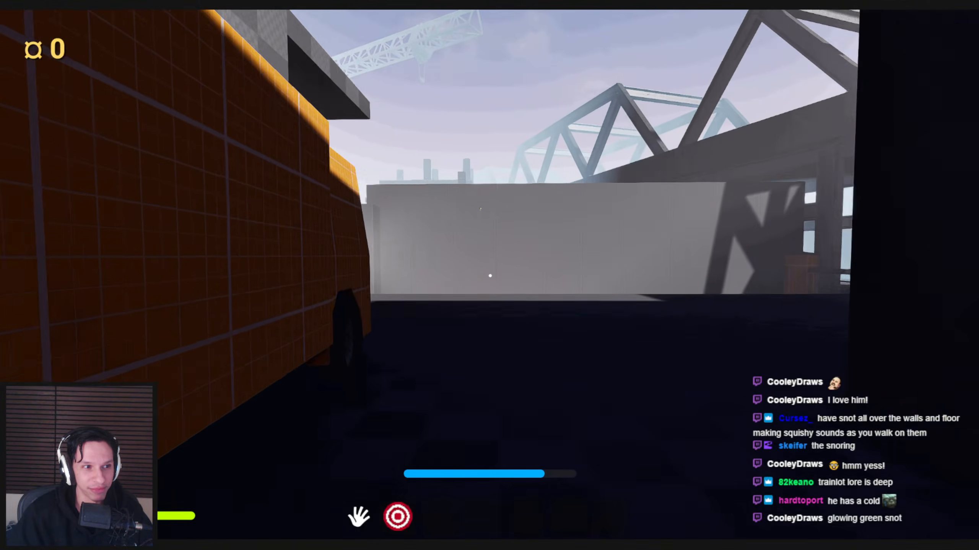
key("w")
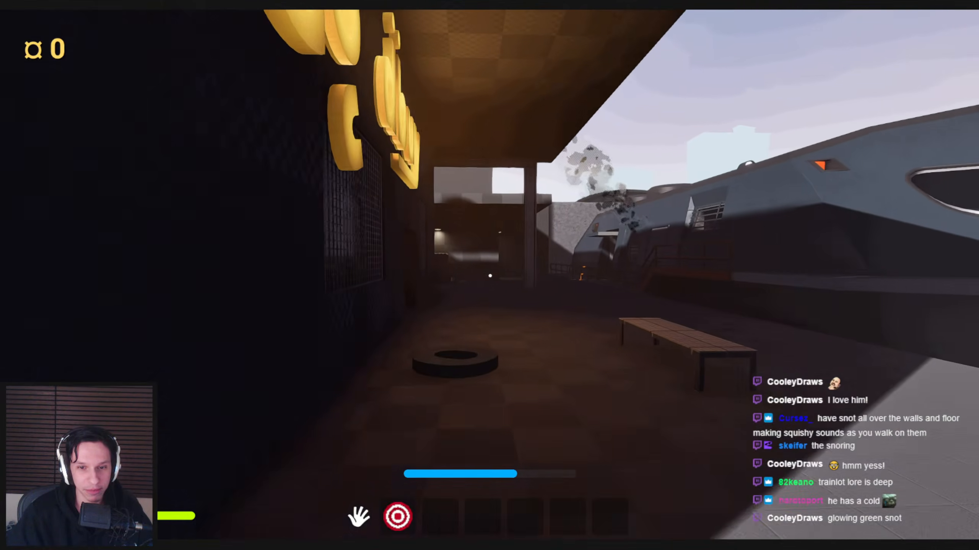
key("w")
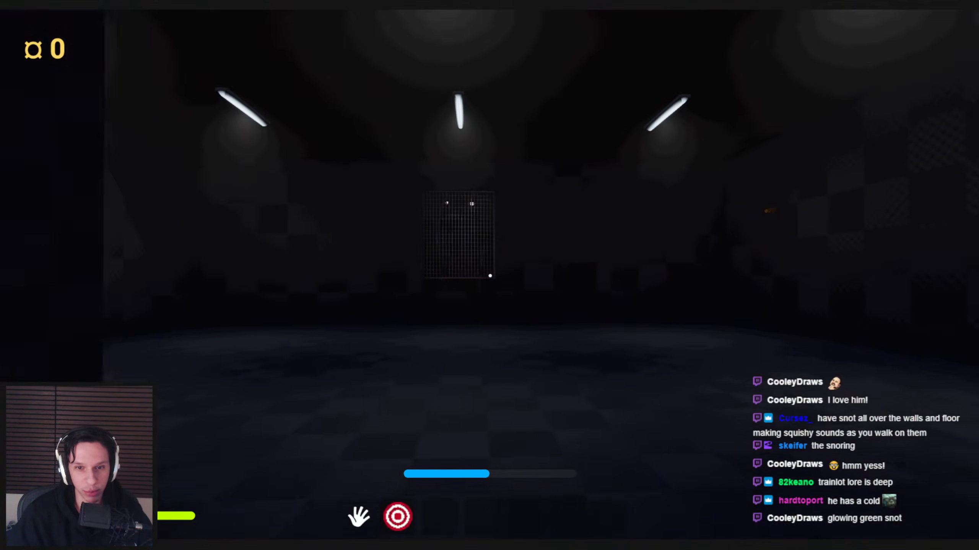
key("w")
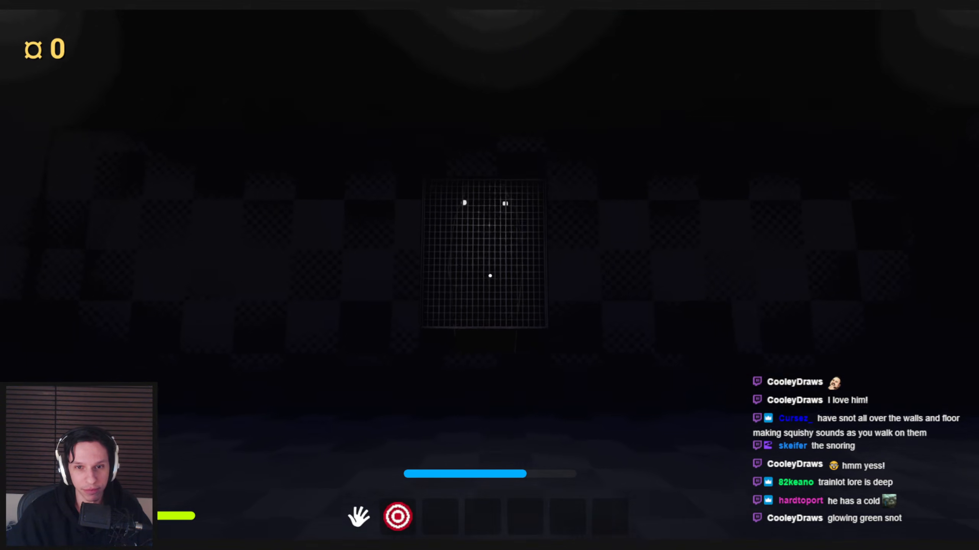
key("w")
key("w")
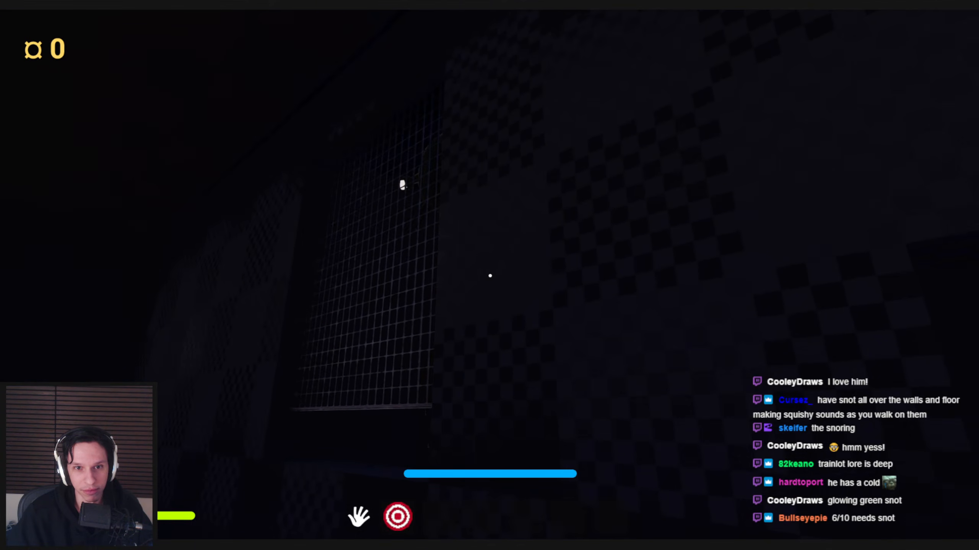
key("w")
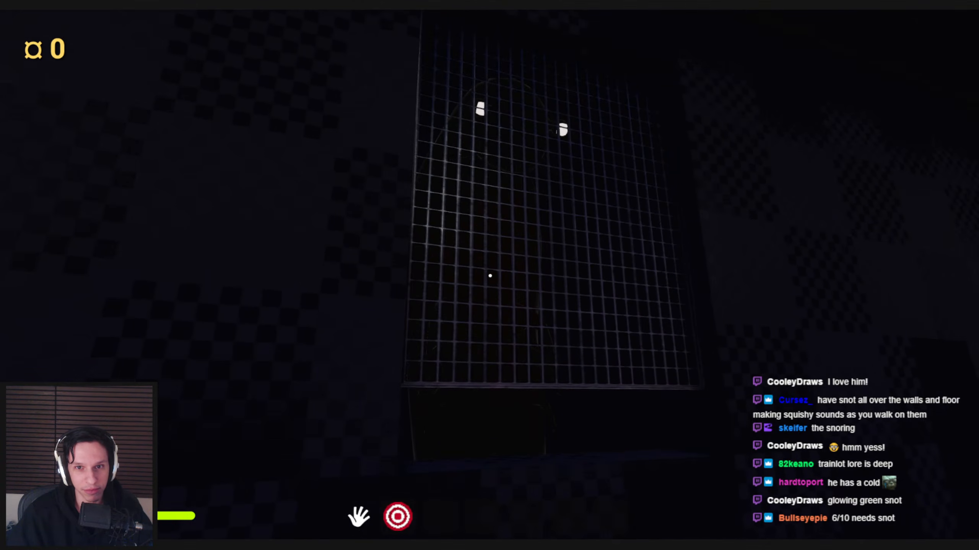
key("s")
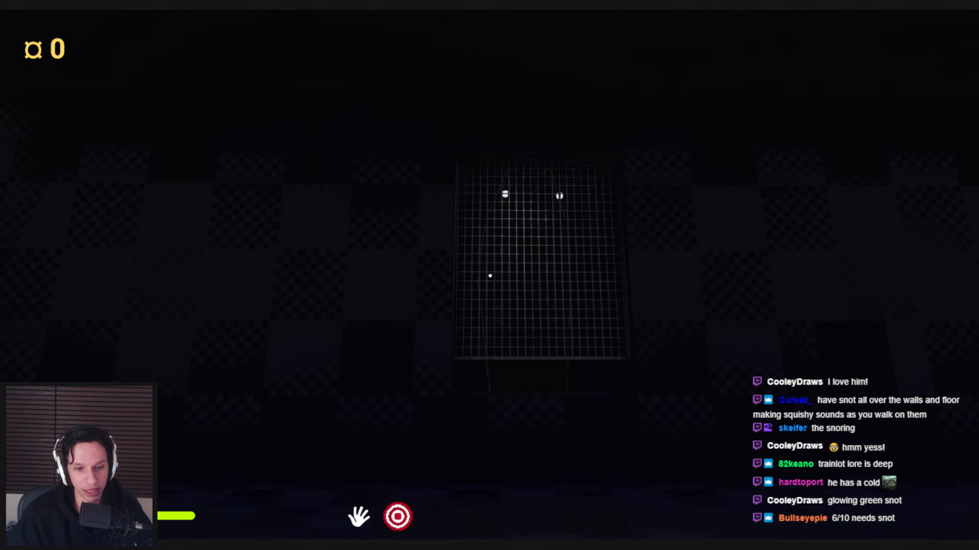
- End the play test, switch to Blender and open the recent file Trainrot_Shopkeeper.blend
key("Escape")
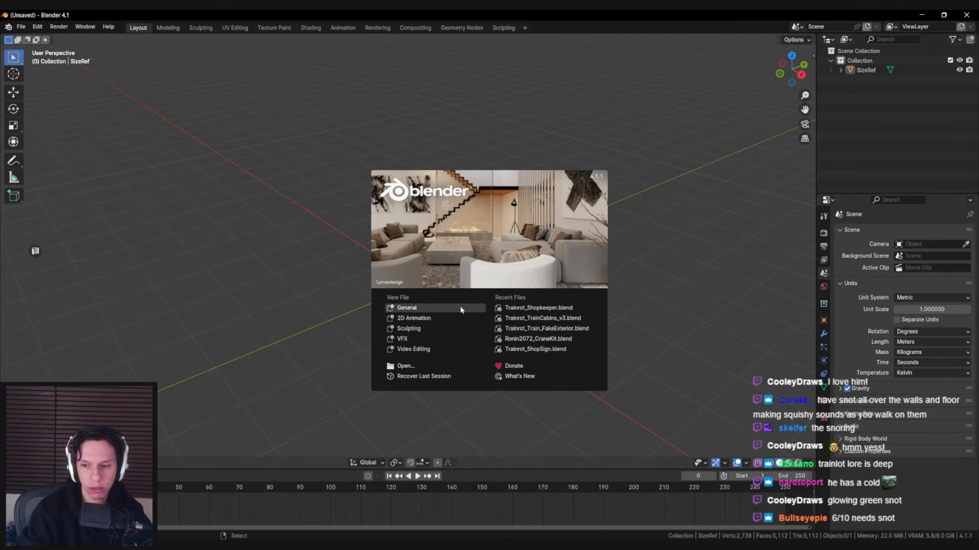
left_click(538, 307)
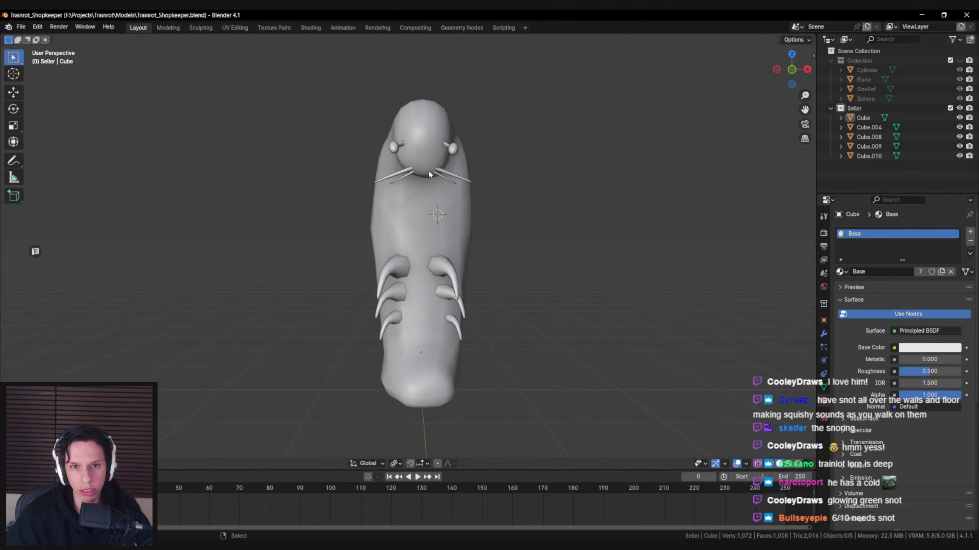
- Add a cube at the lower front of the seller's head and scale it down to a small block
scroll(442, 271, "up", 3)
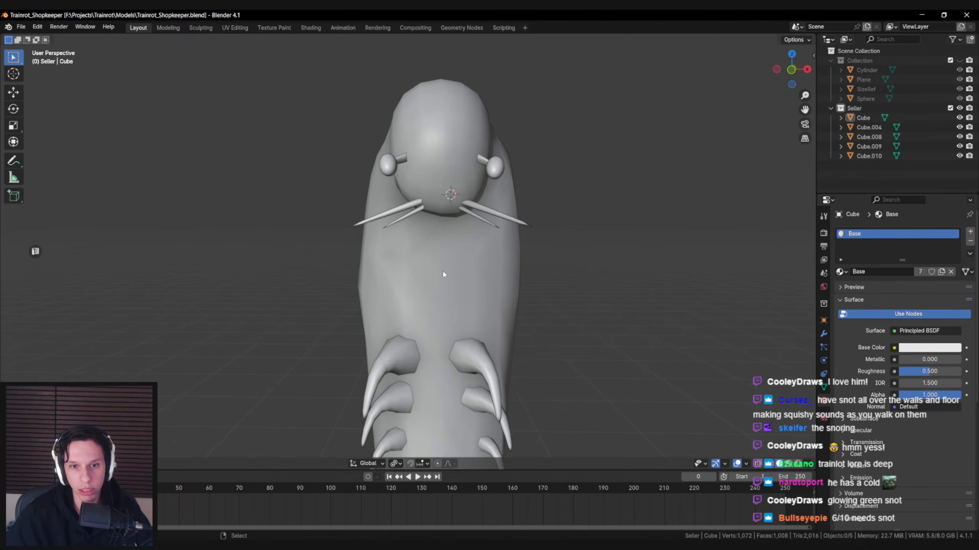
key("F3")
type("c")
key("Return")
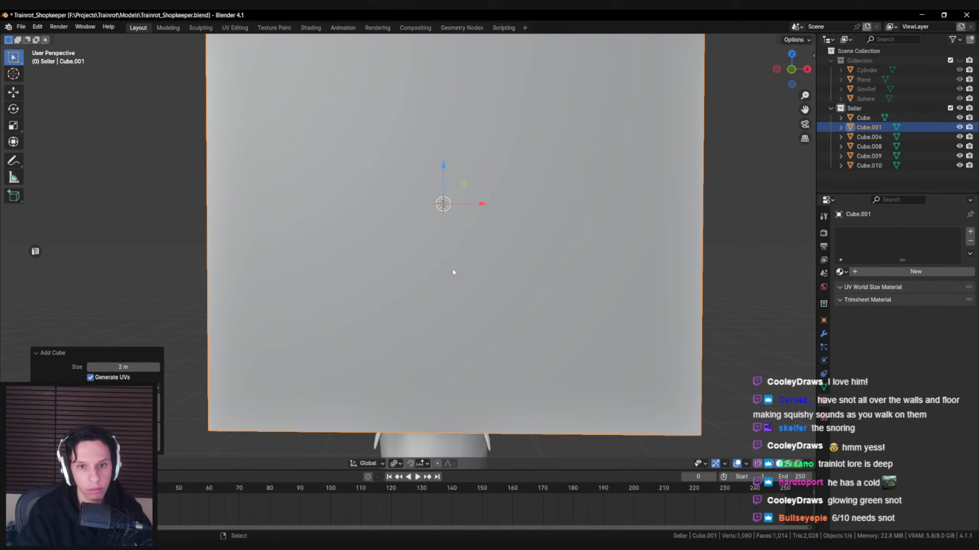
key("s")
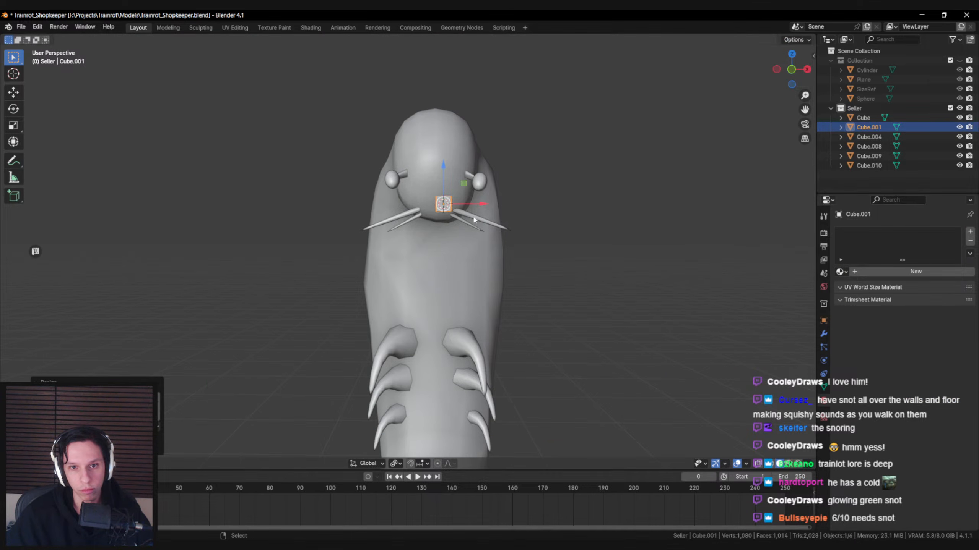
- Lower the block below the face and extrude its top face upward into a narrowing strand reaching the head
left_click(487, 249)
key("Tab")
scroll(435, 281, "up", 3)
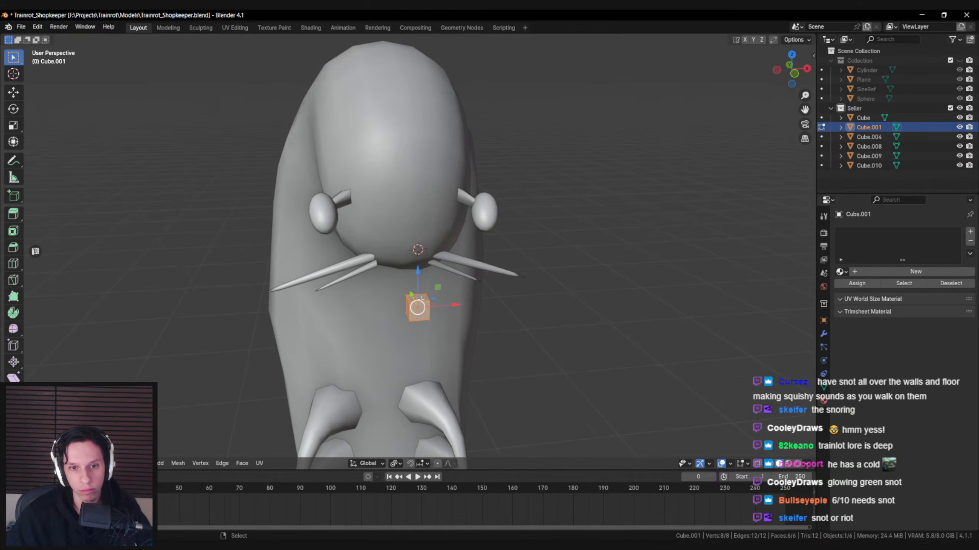
key("g")
key("z")
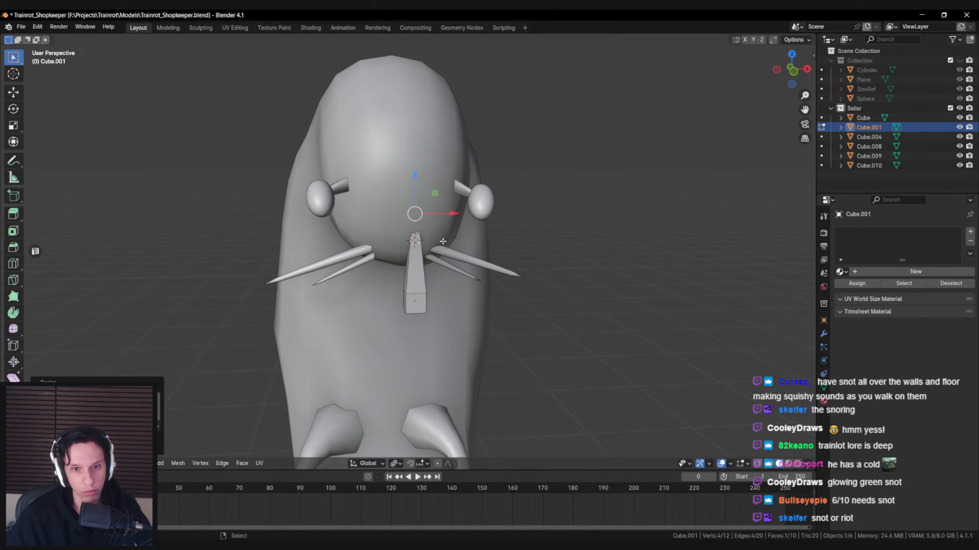
- Delete the strand's narrow upper end face and add a Subdivision modifier to the object
key("x")
left_click(397, 264)
key("Tab")
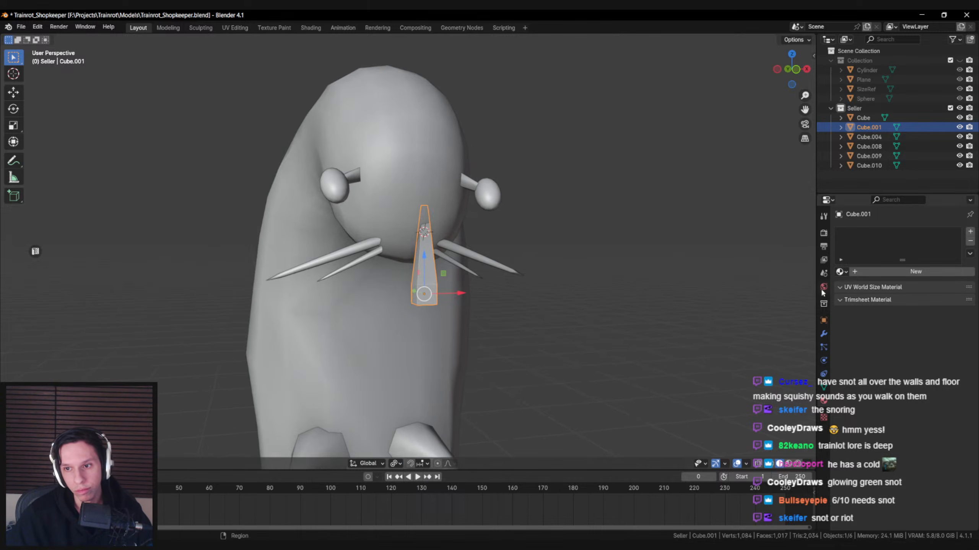
left_click(824, 333)
left_click(870, 231)
type("subd")
left_click(858, 251)
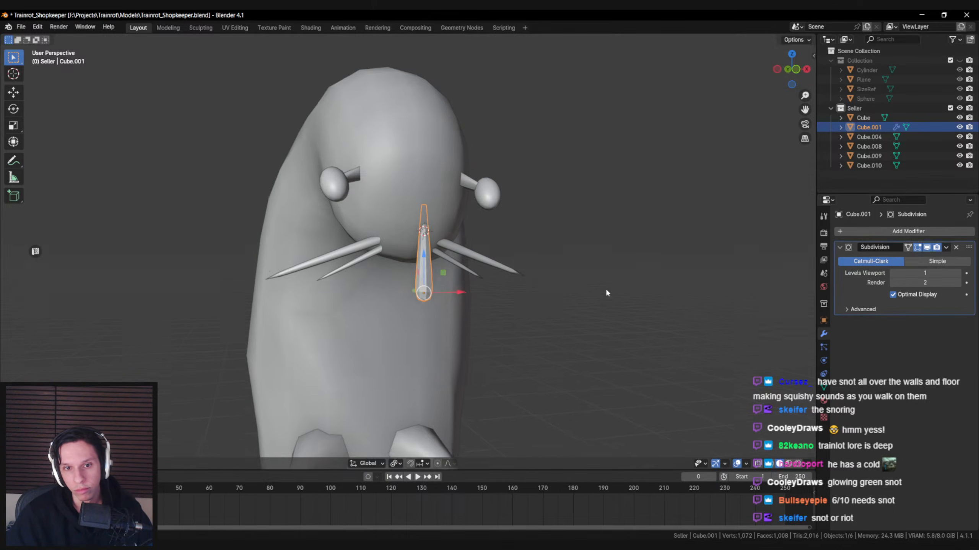
middle_click_drag(606, 287, 698, 294)
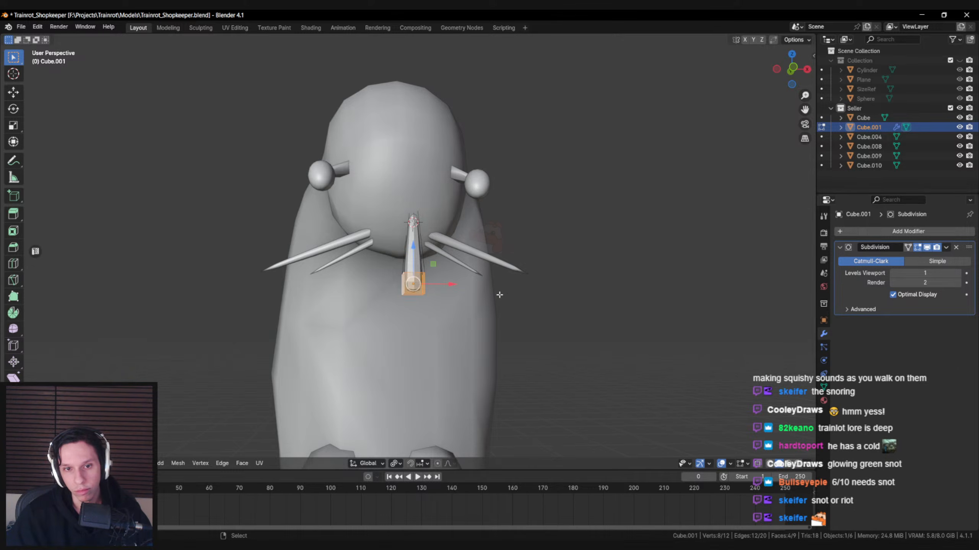
- Scale up the strand's lower block and scale down the vertex ring just above it to form a teardrop-shaped end
left_click(537, 296)
key("shift+z")
key("alt+a")
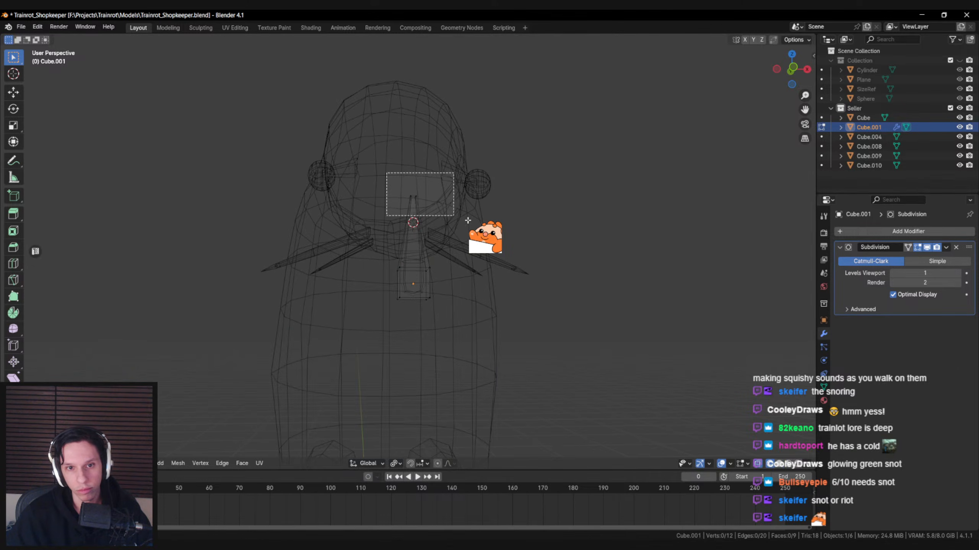
left_click_drag(468, 220, 468, 220)
key("shift+z")
key("g")
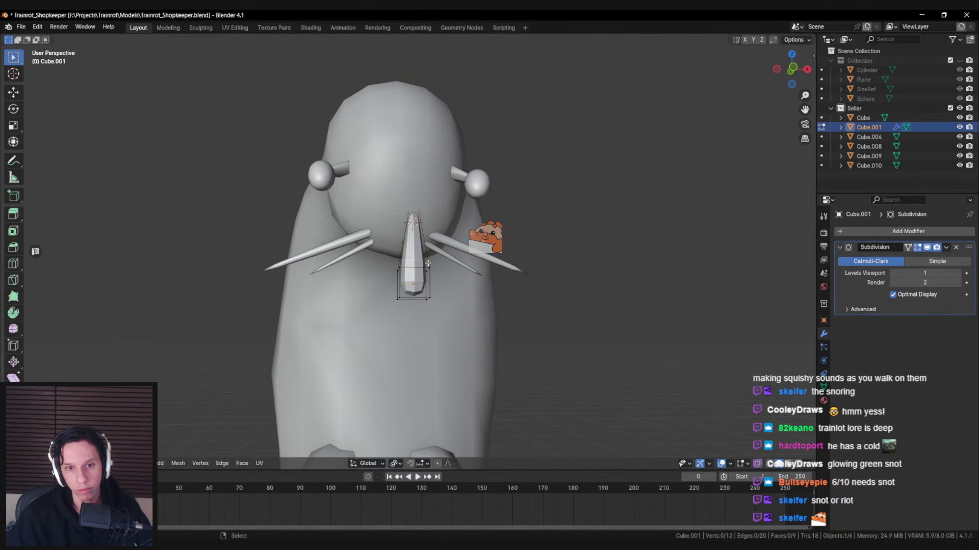
key("shift+z")
left_click_drag(428, 264, 395, 275)
key("shift+z")
key("s")
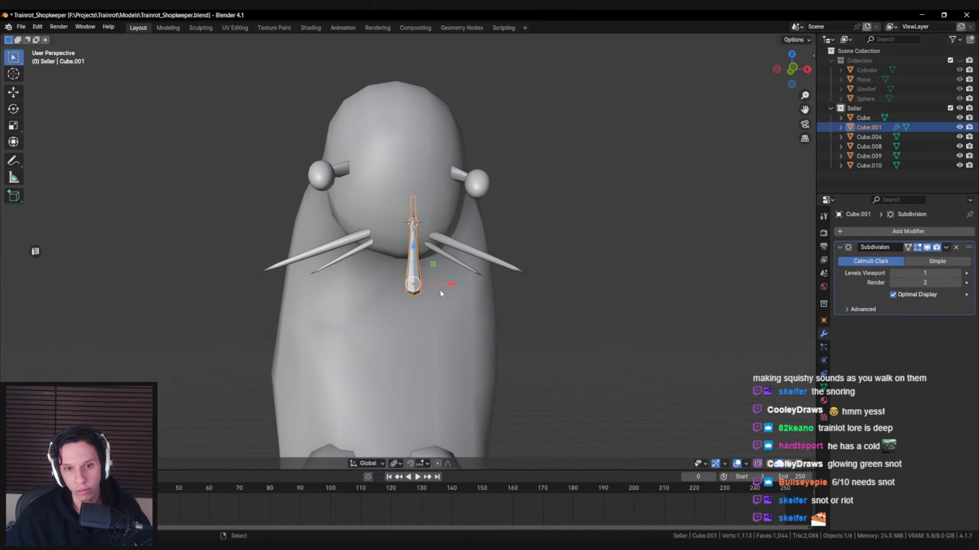
- Examine the snot strand's shape and placement on the seller's face from the side and the front
mouse_move(440, 293)
middle_mouse_down()
mouse_move(445, 310)
mouse_move(415, 295)
mouse_move(454, 327)
mouse_move(432, 284)
mouse_move(474, 293)
mouse_move(447, 276)
middle_mouse_up()
right_click(409, 279)
left_click(408, 280)
key("alt+a")
right_click(421, 315, "shift")
left_click(428, 284)
left_click(449, 288)
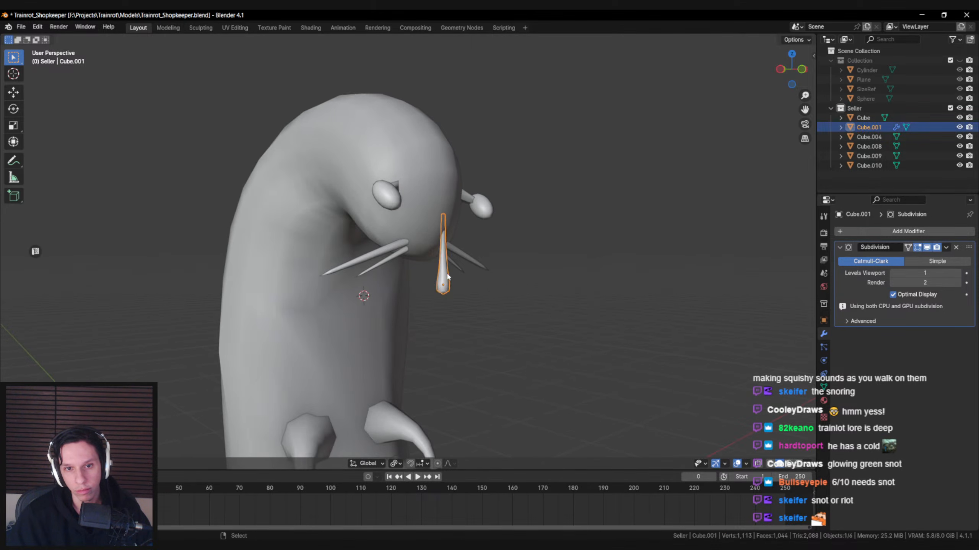
left_click(444, 242)
key("alt+a")
middle_click_drag(444, 242, 462, 286)
scroll(423, 268, "up", 3)
scroll(439, 289, "down", 5)
scroll(431, 289, "up", 6)
left_click(411, 281)
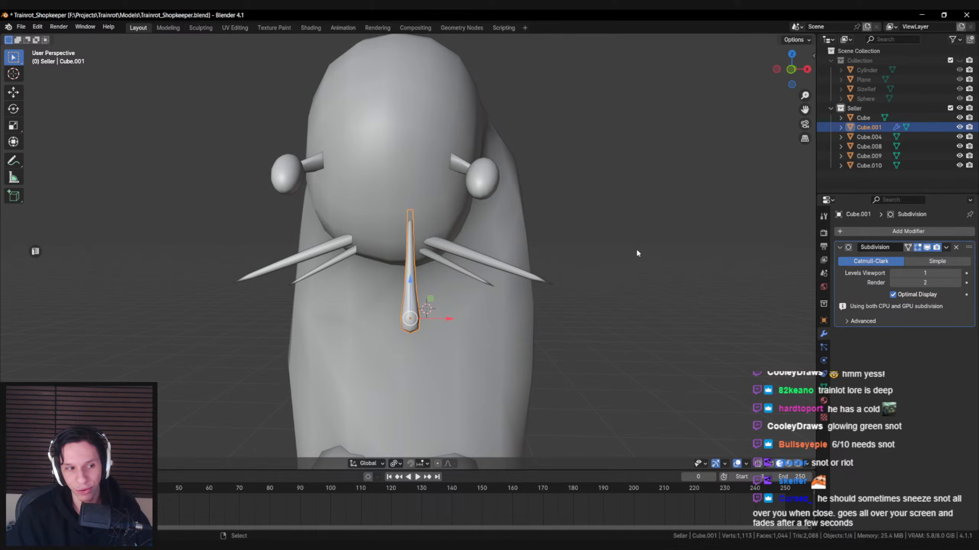
scroll(464, 272, "down", 4)
scroll(436, 274, "up", 4)
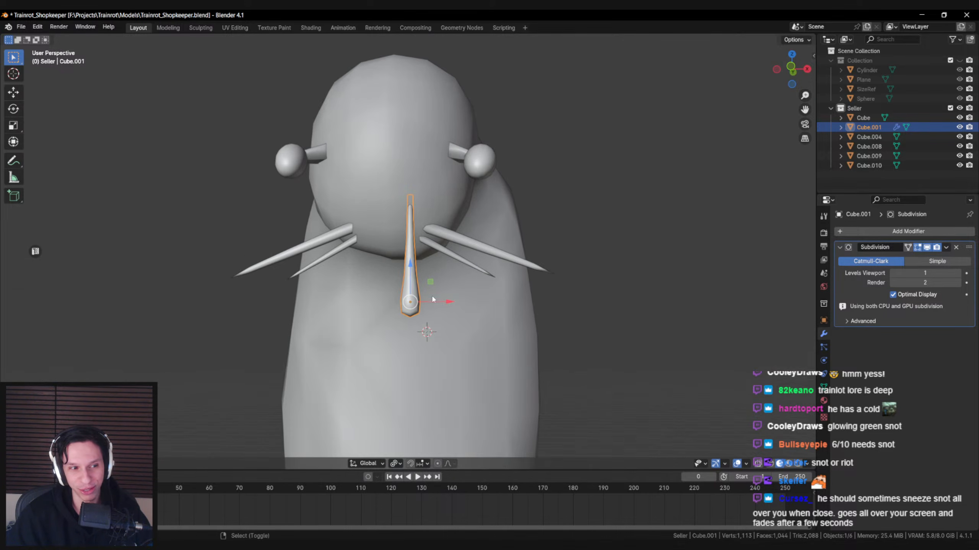
scroll(448, 279, "down", 3)
scroll(452, 306, "up", 3)
middle_click_drag(453, 307, 456, 307)
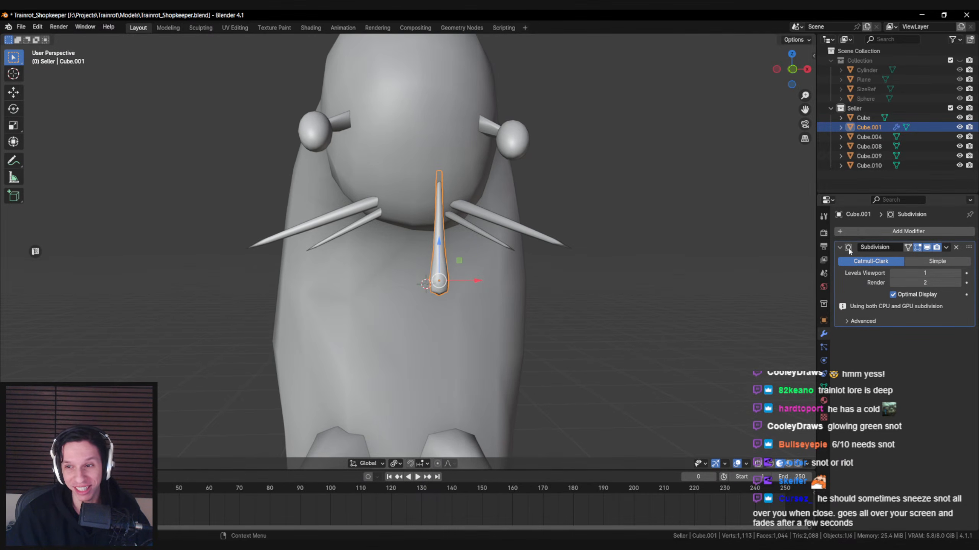
left_click(863, 231)
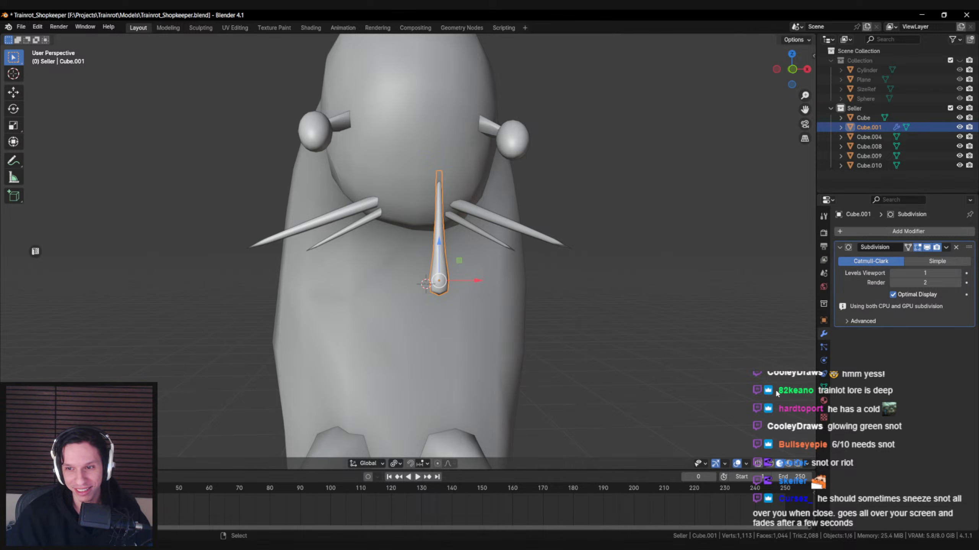
middle_click_drag(406, 330, 405, 321)
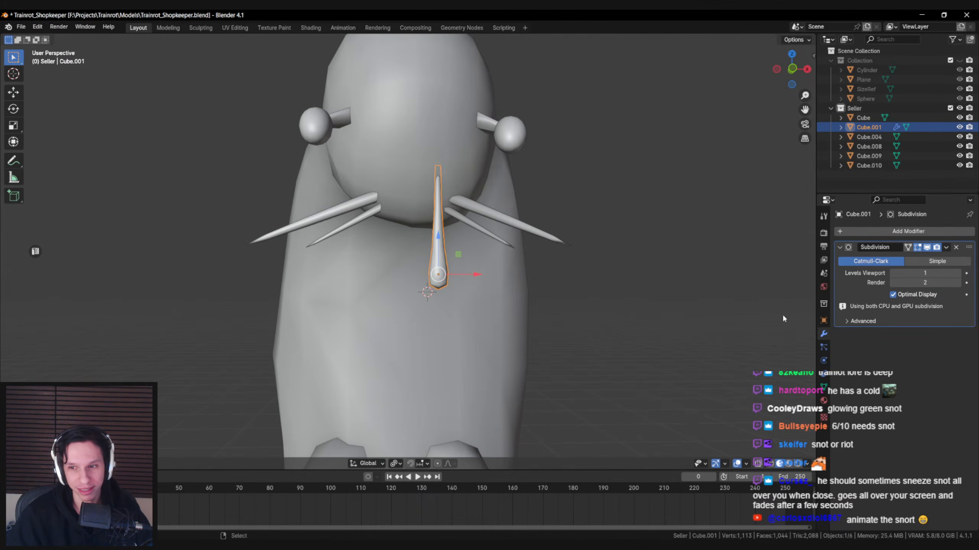
- Project the UVs of the strand's whole mesh from the front view and open the UV editor beside the viewport
middle_click_drag(548, 277, 526, 278)
key("a")
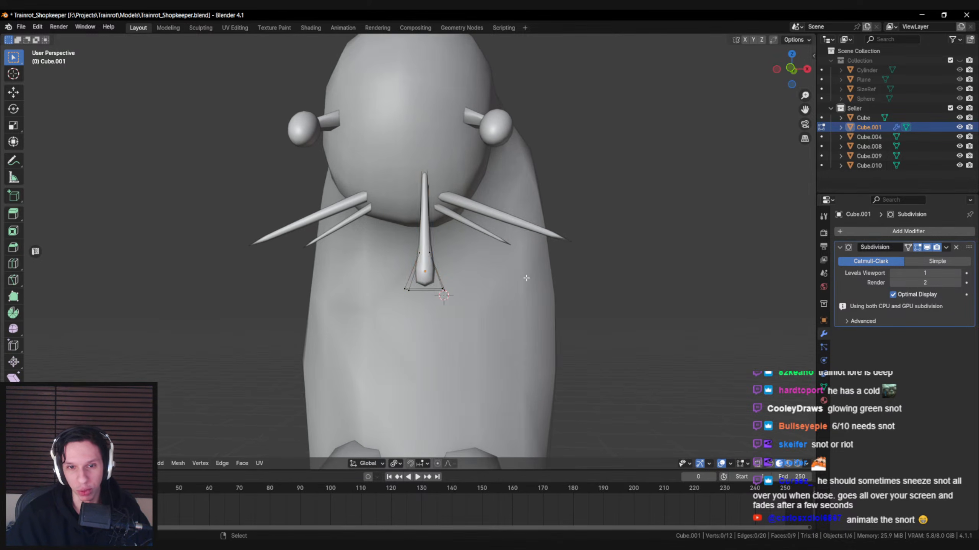
key("a")
key("KP_1")
key("u")
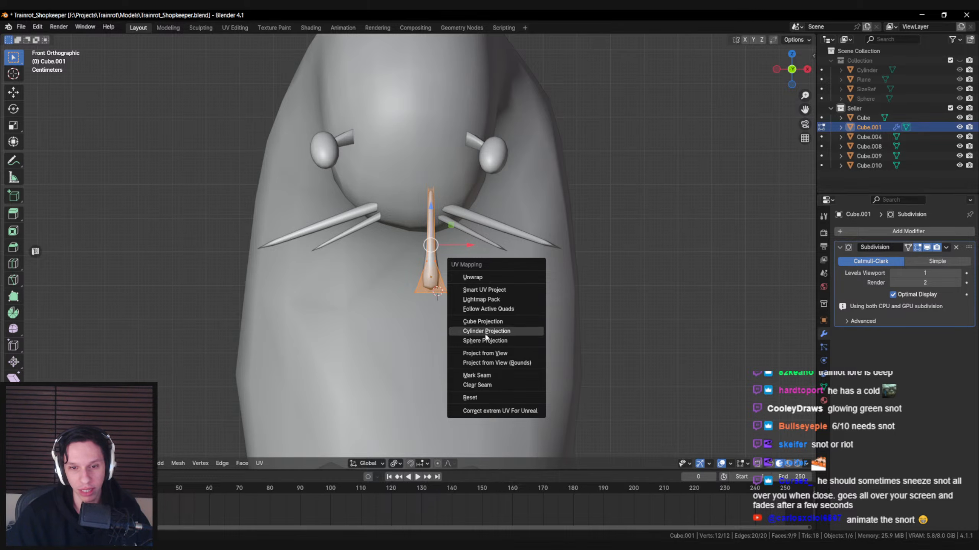
left_click(480, 354)
left_click(35, 251)
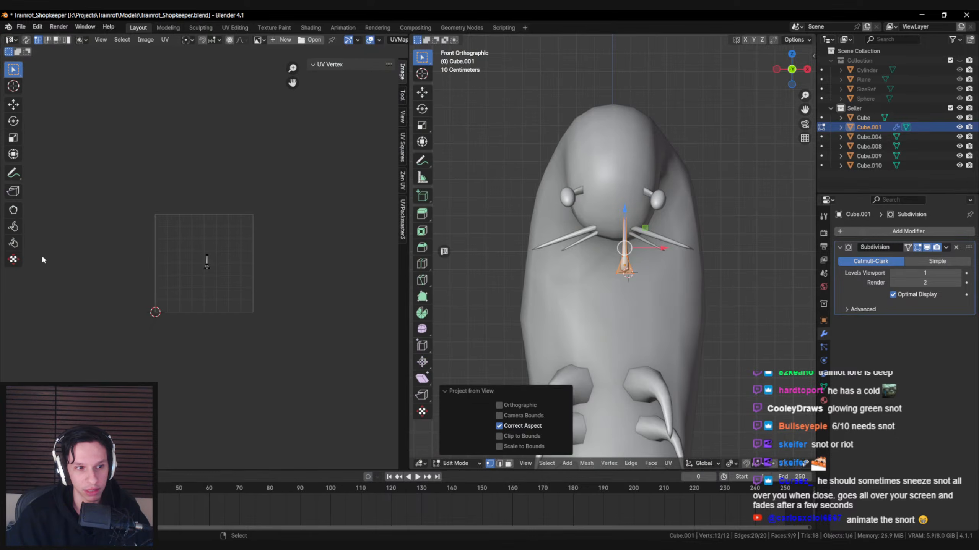
- Reproject the strand's UVs with Project from View (Bounds), leave edit mode and close the UV editor
key("u")
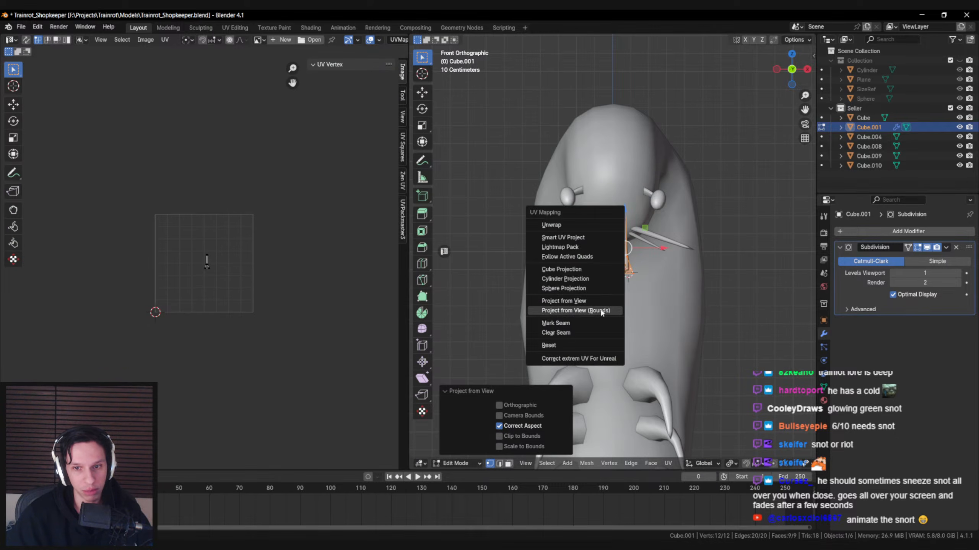
left_click(601, 312)
key("s")
key("Tab")
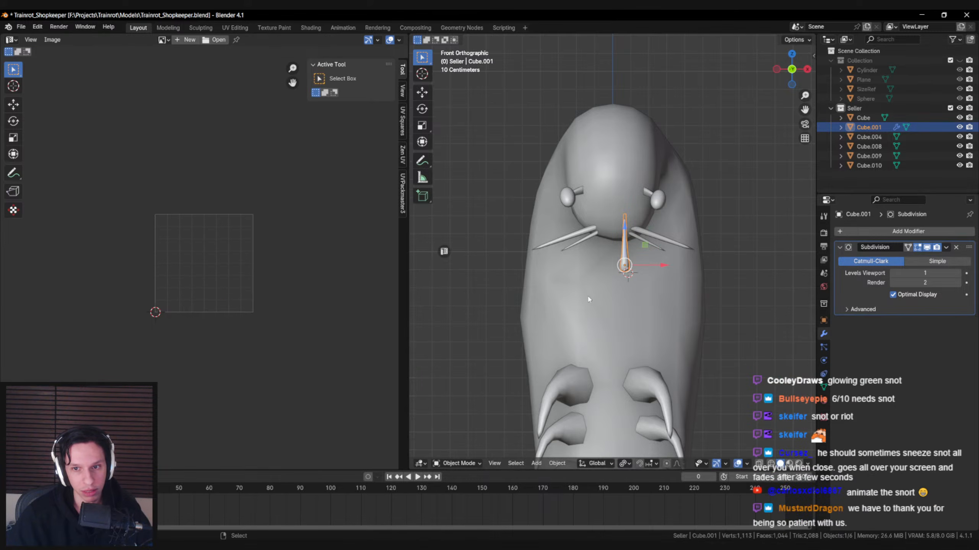
left_click(444, 252)
key("alt+a")
middle_click_drag(507, 303, 440, 295)
left_click(448, 259)
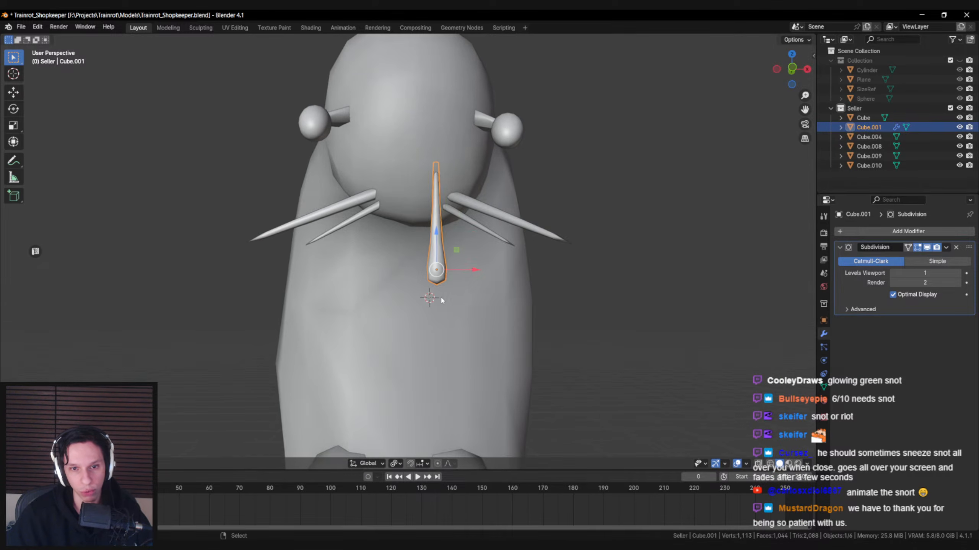
- Scale up the strand's bottom face slightly to thicken the drip, and check it against the whole body
scroll(454, 289, "up", 1)
key("Tab")
scroll(446, 301, "down", 5)
key("alt+a")
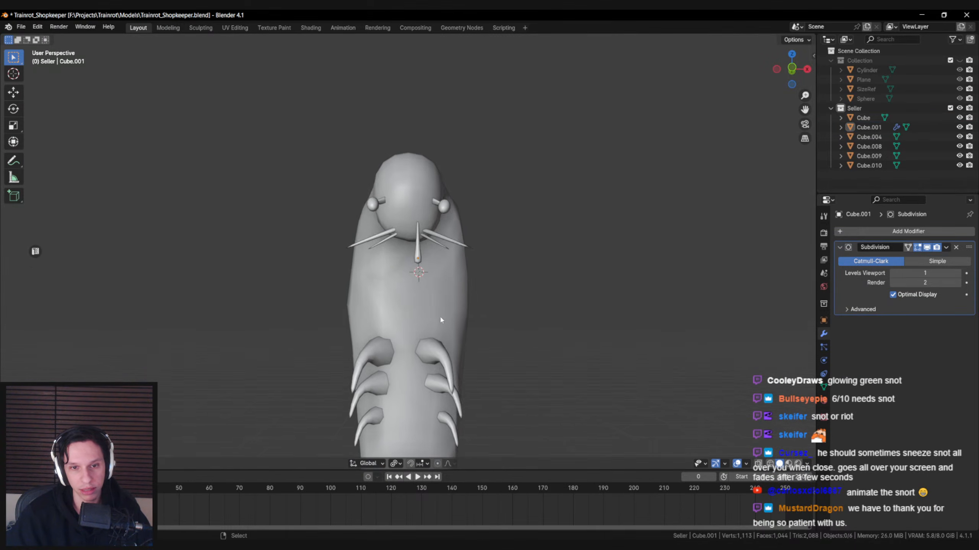
left_click(422, 273)
scroll(424, 284, "up", 4)
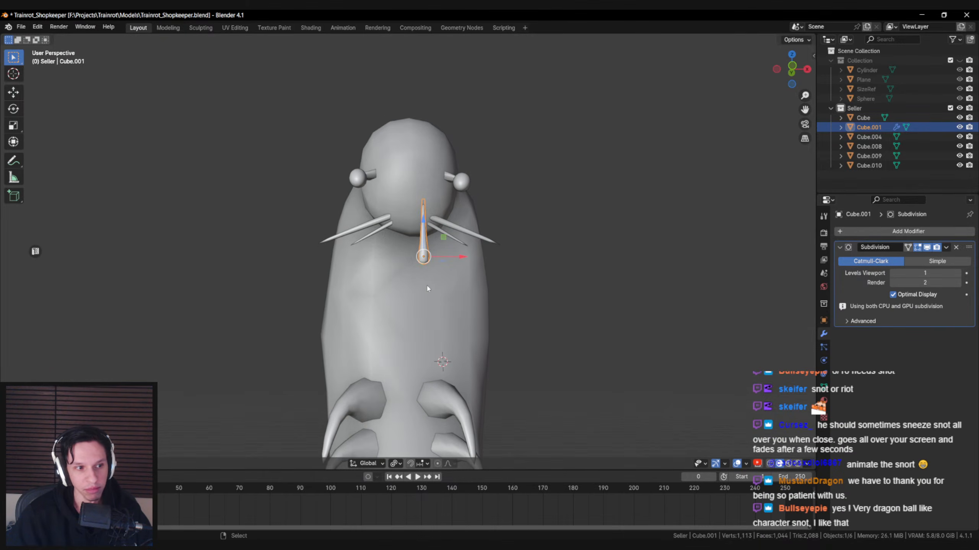
key("Tab")
key("s")
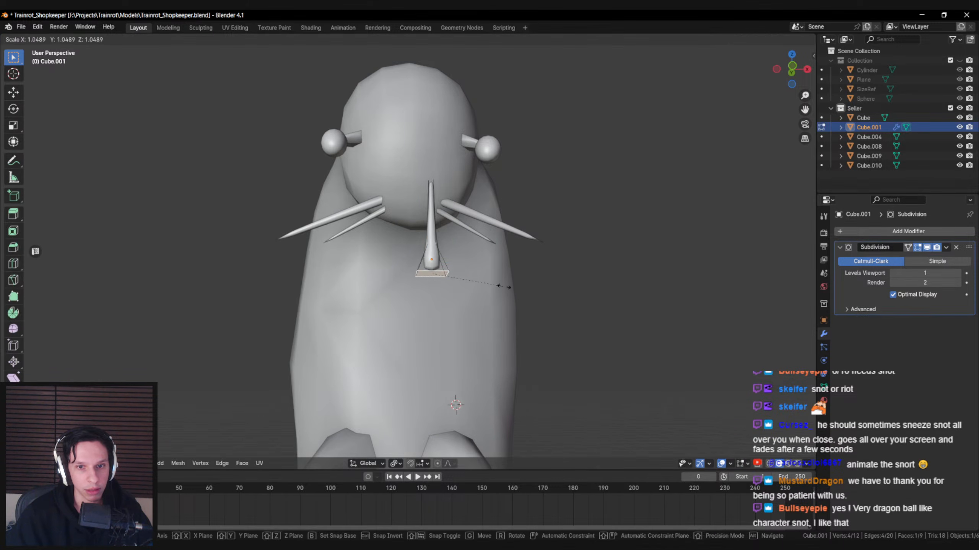
left_click(520, 287)
key("Tab")
scroll(434, 305, "down", 2)
key("alt+a")
middle_click_drag(463, 285, 442, 278)
left_click(416, 283)
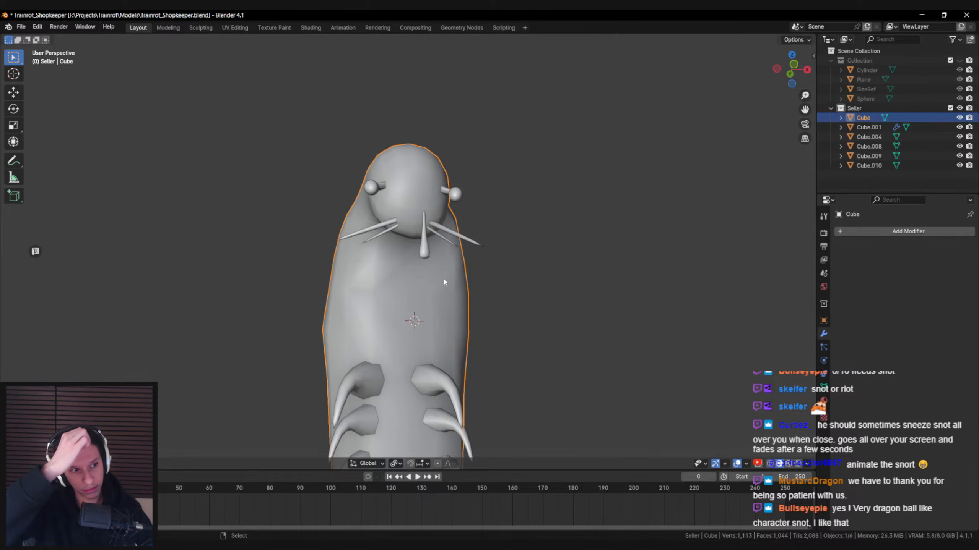
middle_click_drag(443, 279, 440, 298)
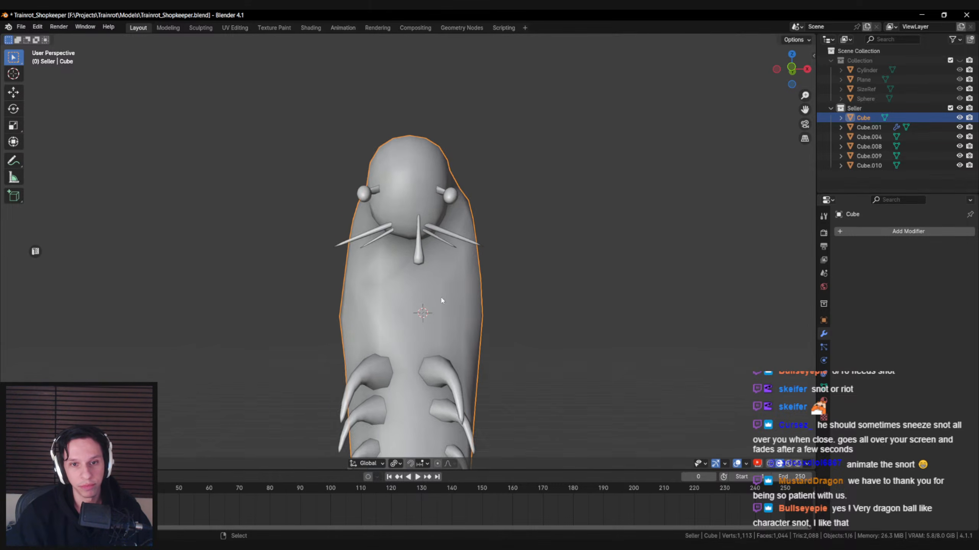
- Create a new material on the strand and name it Snot
scroll(441, 298, "up", 1)
left_click(422, 256)
left_click(823, 374)
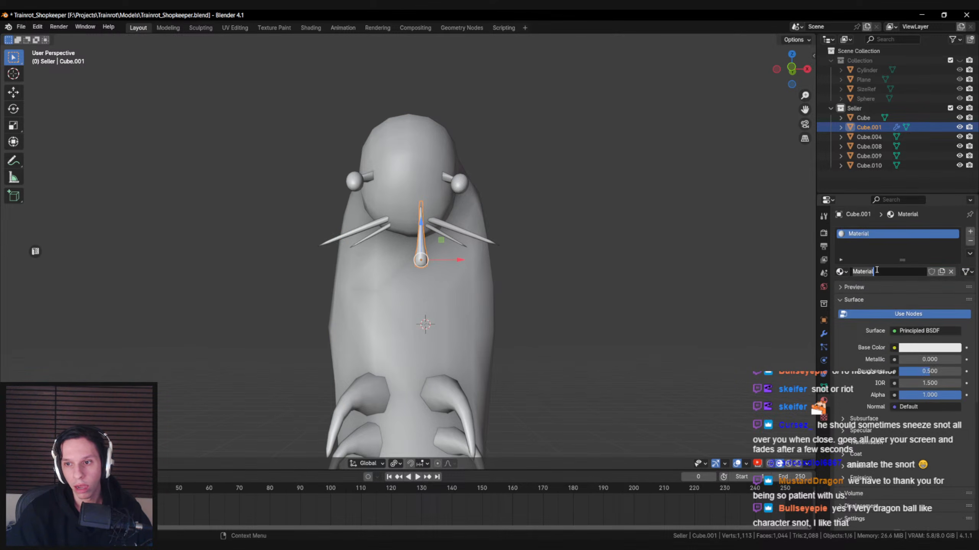
middle_click_drag(509, 266, 536, 266)
- Select all parts of the seller, including the strand, and save the Blender file
scroll(427, 226, "down", 5)
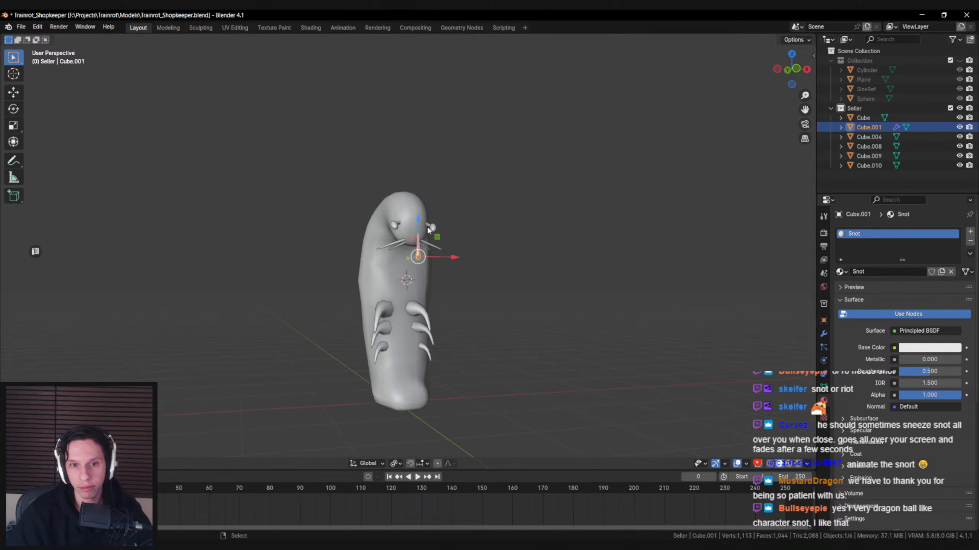
key("shift+z")
key("b")
left_click_drag(296, 183, 504, 420)
key("shift+z")
middle_click_drag(505, 405, 470, 420)
key("ctrl+s")
- Export the model as FBX over S_Shopkeeper-Seller.fbx with the default object filters
left_click(21, 27)
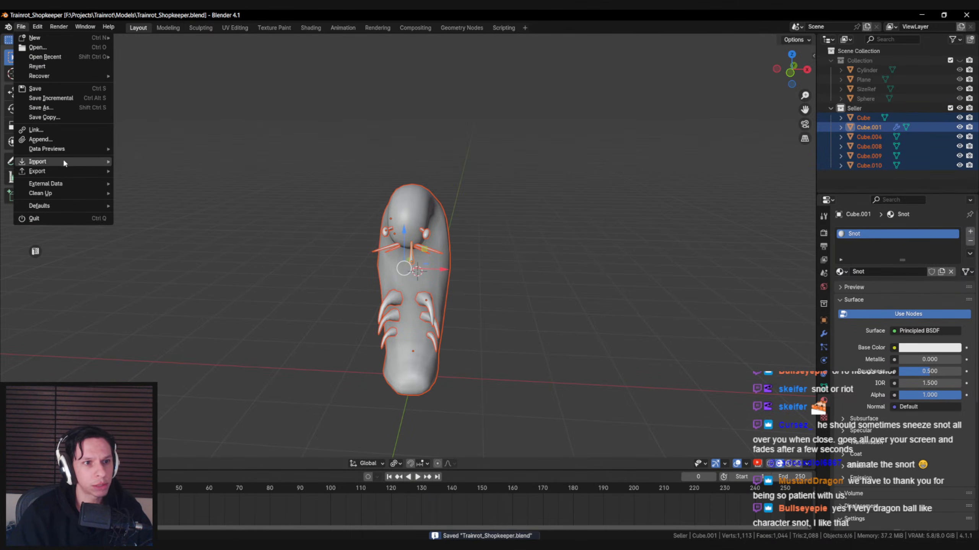
mouse_move(63, 158)
left_click(156, 267)
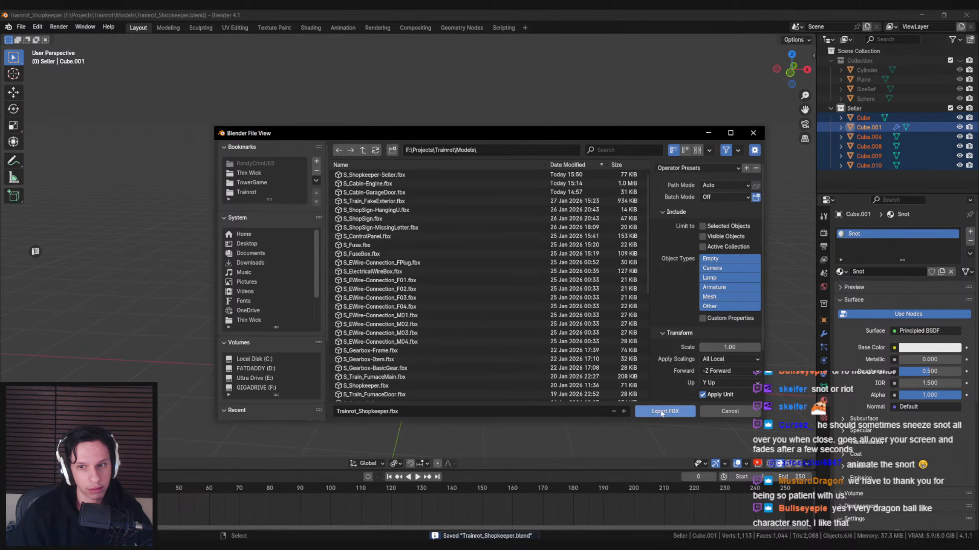
double_click(391, 175)
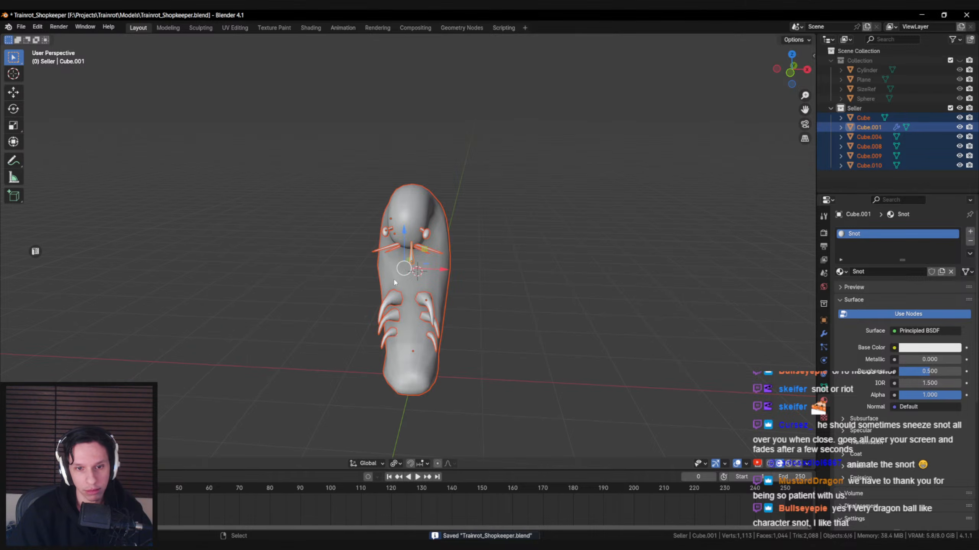
- Export the seller again over S_Shopkeeper-Seller.fbx, limited to selected objects and the Mesh type, and save the Blender file
left_click(21, 26)
mouse_move(63, 164)
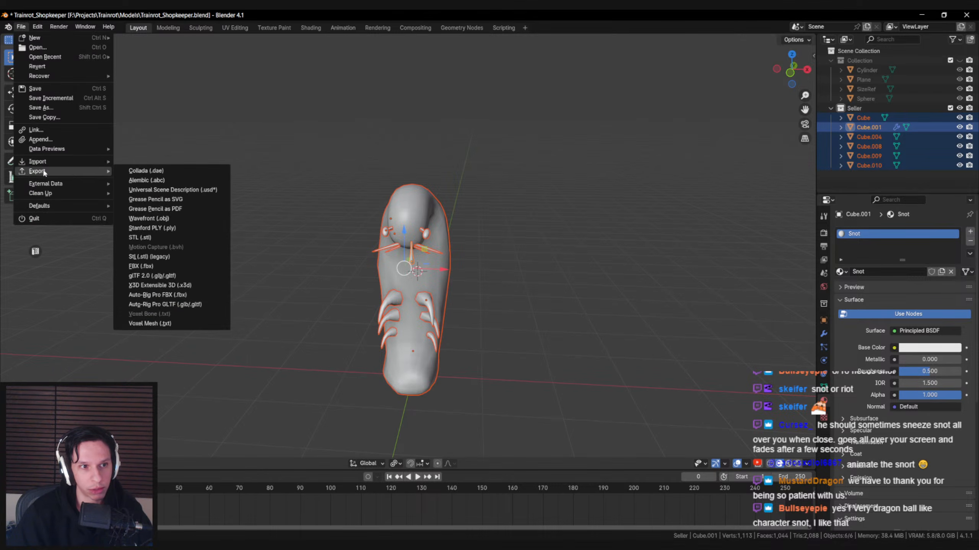
left_click(156, 268)
left_click(709, 297)
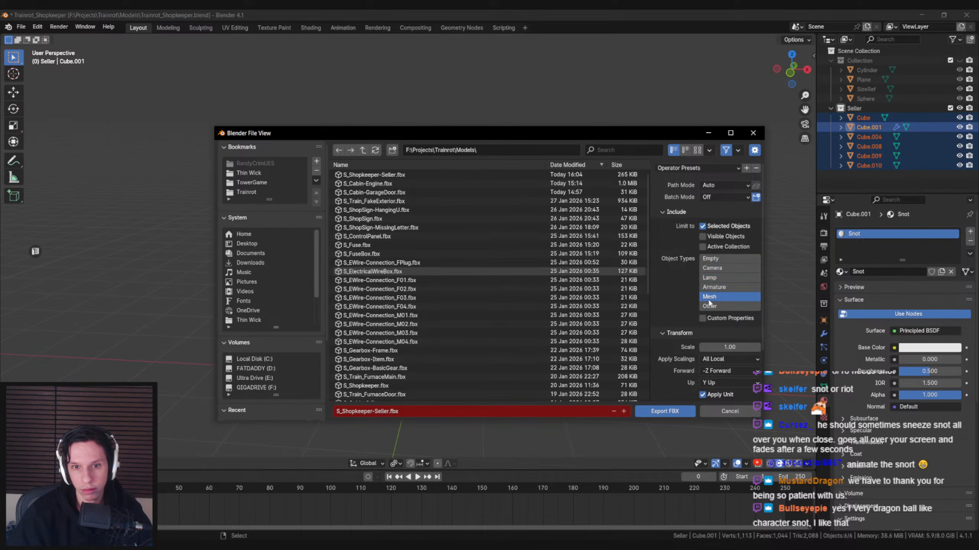
double_click(406, 174)
key("ctrl+s")
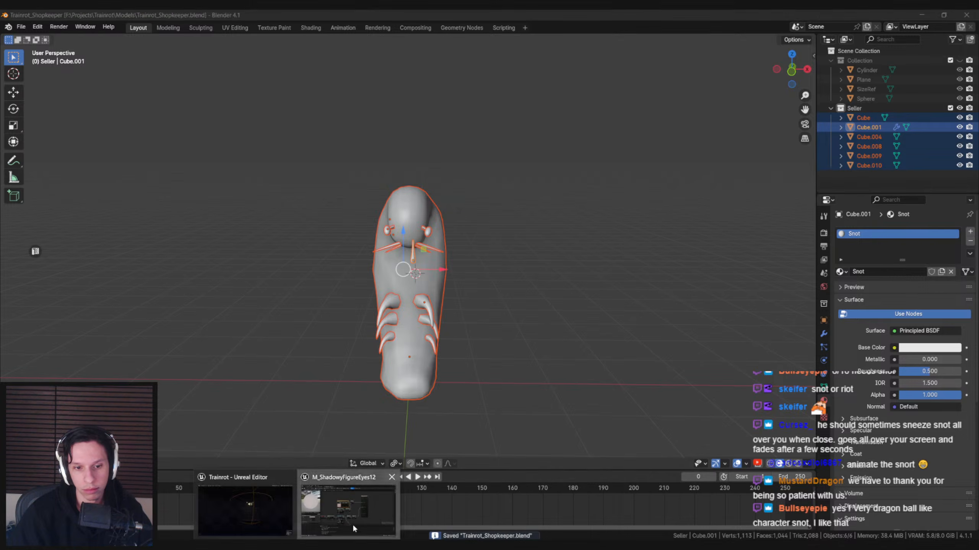
- Switch to Unreal, open the S_Shopkeeper-Seller mesh used by the selected seller in the level, and reimport it
left_click(353, 524)
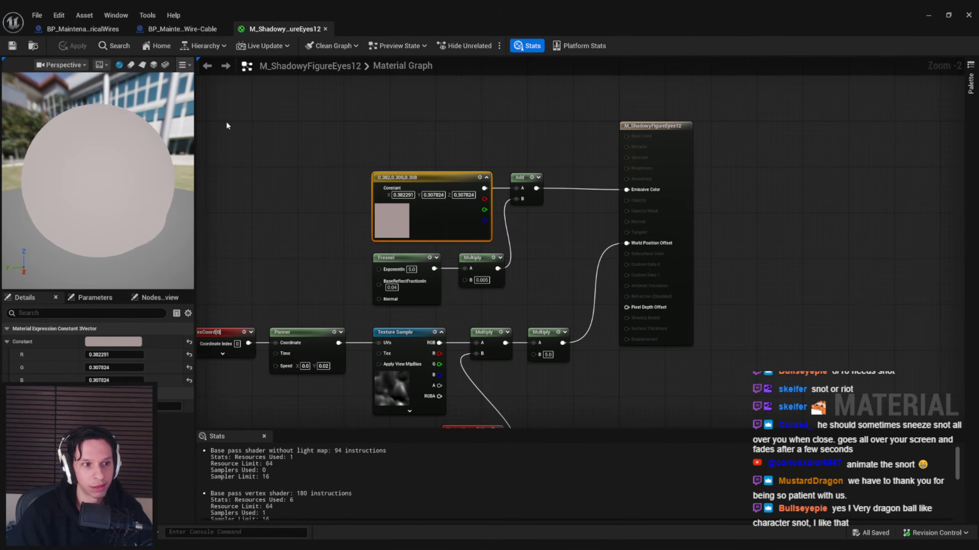
left_click(264, 137)
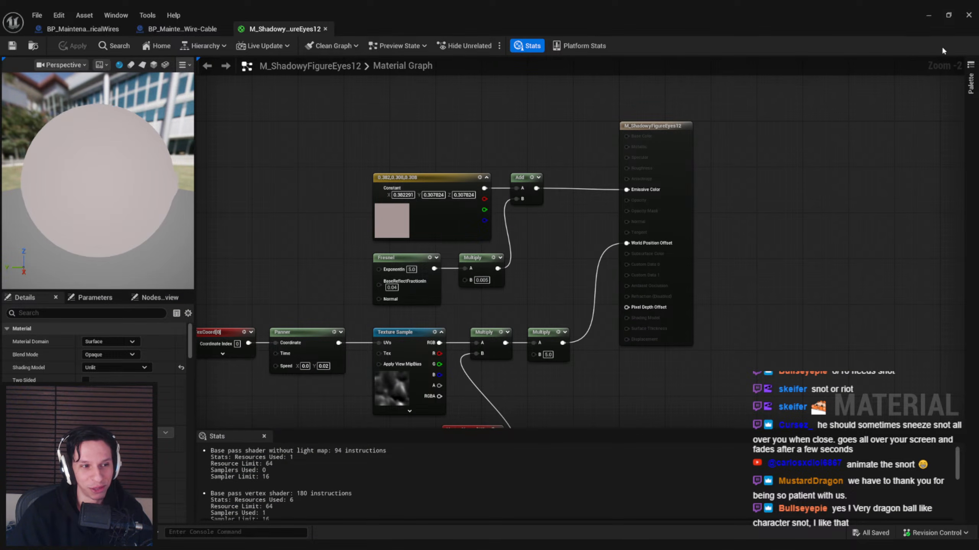
left_click(929, 15)
right_click_drag(503, 225, 502, 195)
key("w")
left_click(506, 258)
right_click_drag(506, 258, 511, 287)
key("F11")
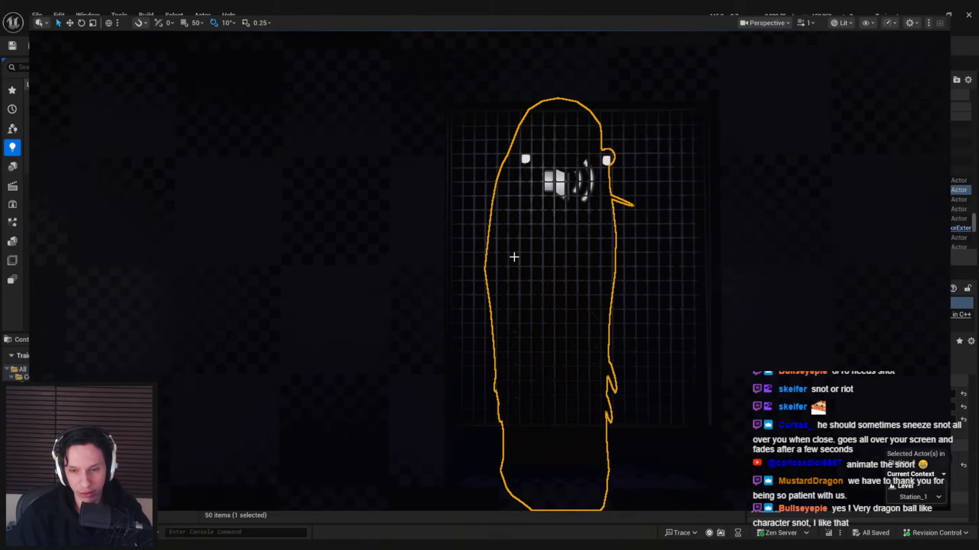
double_click(849, 472)
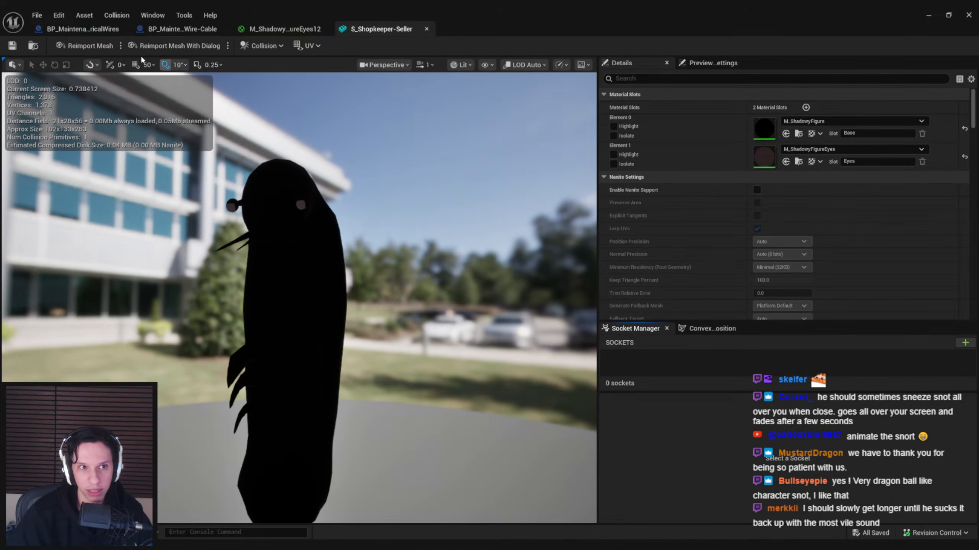
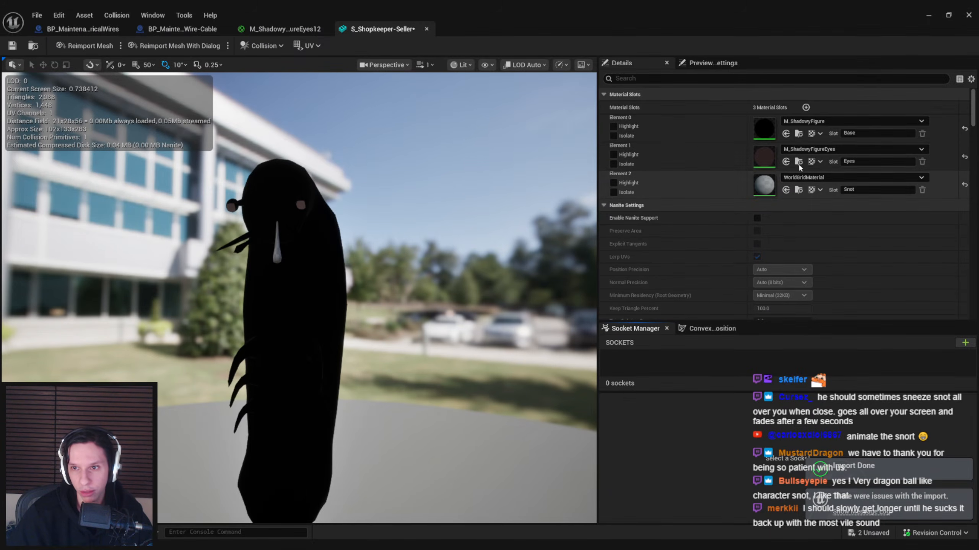
- Duplicate the M_ShadowyFigureEyes material in 3_MaterialLibrary and name the copy M_ShadowyFigureSnot
left_click(928, 14)
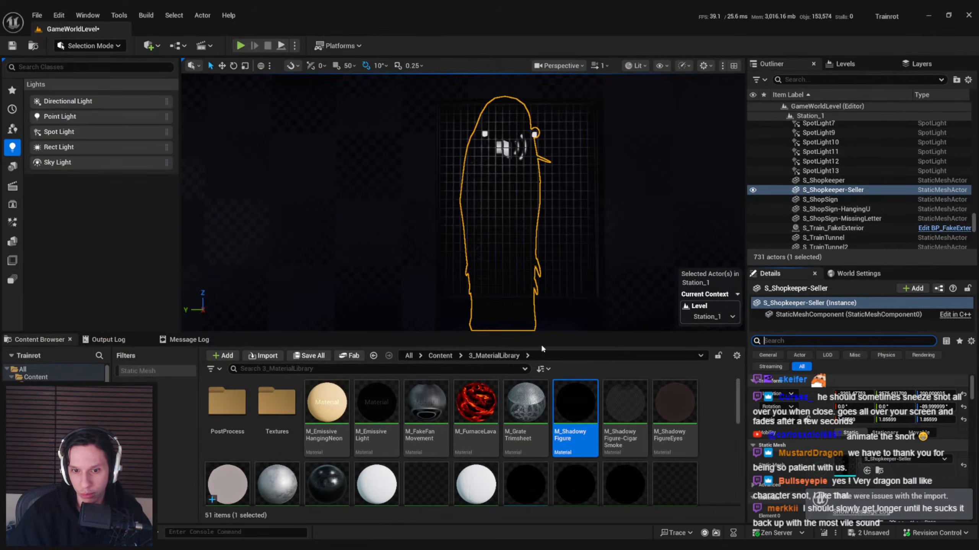
right_click(675, 409)
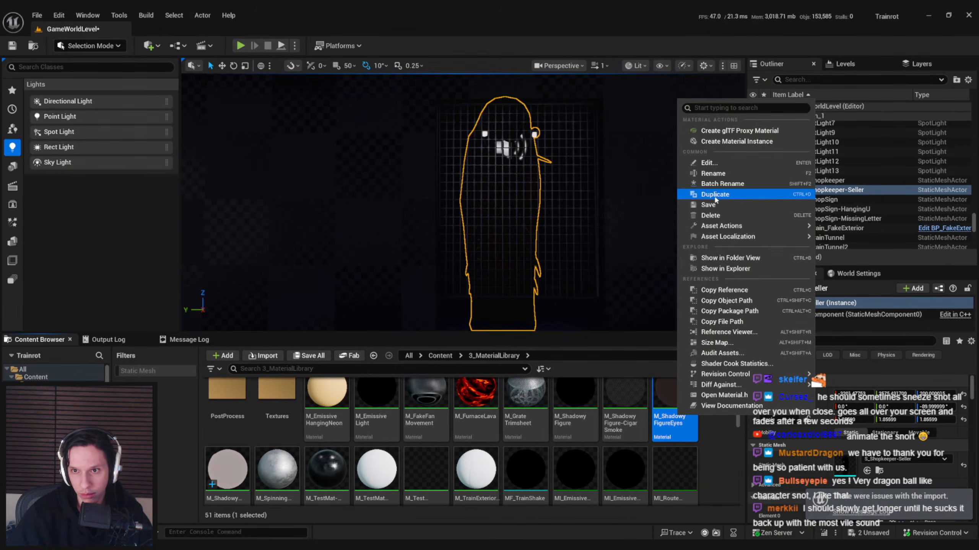
left_click(715, 194)
key("BackSpace")
key("BackSpace")
key("BackSpace")
key("BackSpace")
key("BackSpace")
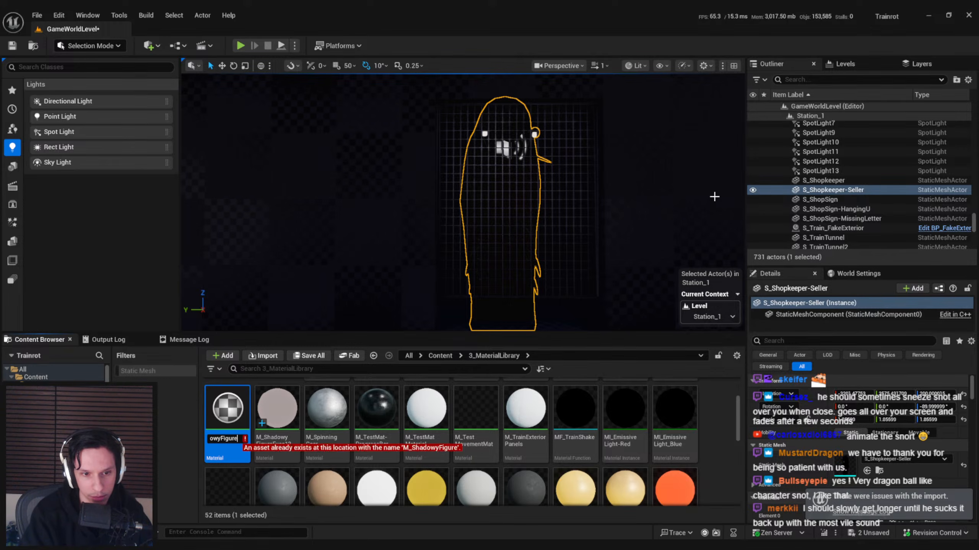
type("Snot")
key("Return")
- Open M_ShadowyFigureSnot and set its emissive colour constant to a dark green of 0.02085, 0.036458, 0.02351
double_click(281, 409)
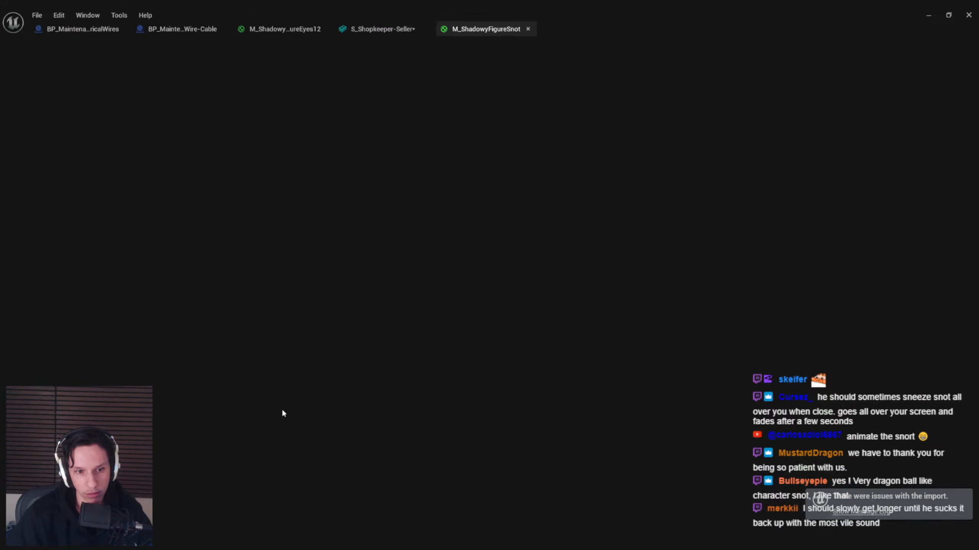
right_click_drag(414, 234, 517, 240)
double_click(517, 240)
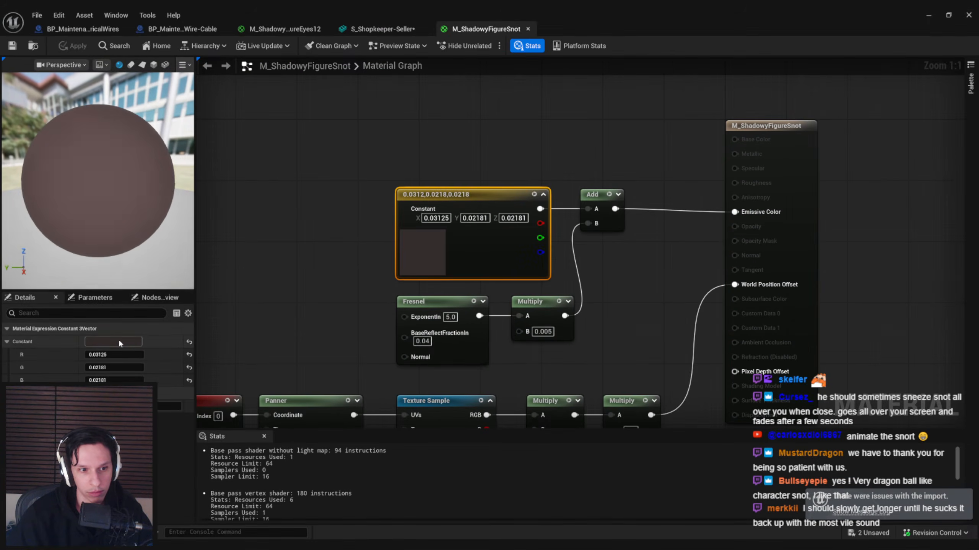
left_click(259, 401)
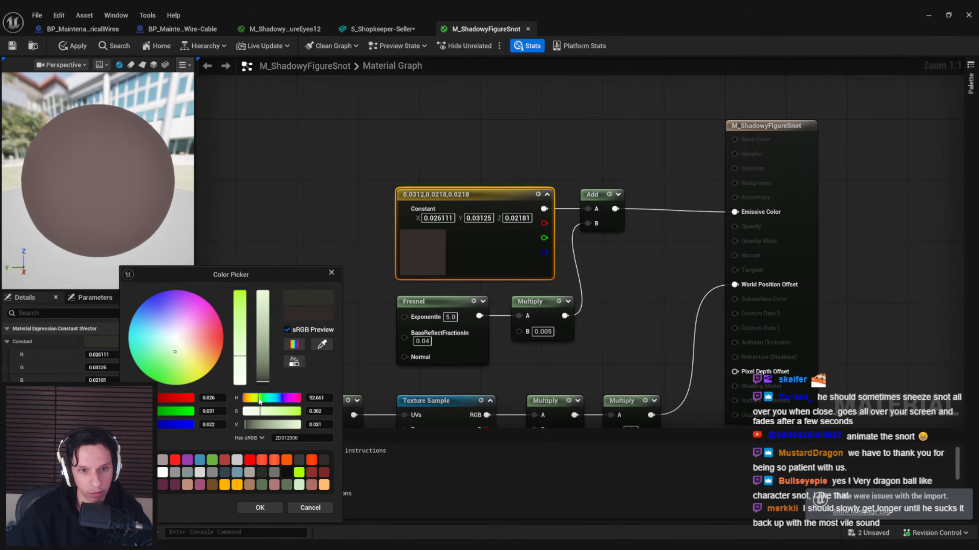
left_click_drag(259, 398, 264, 398)
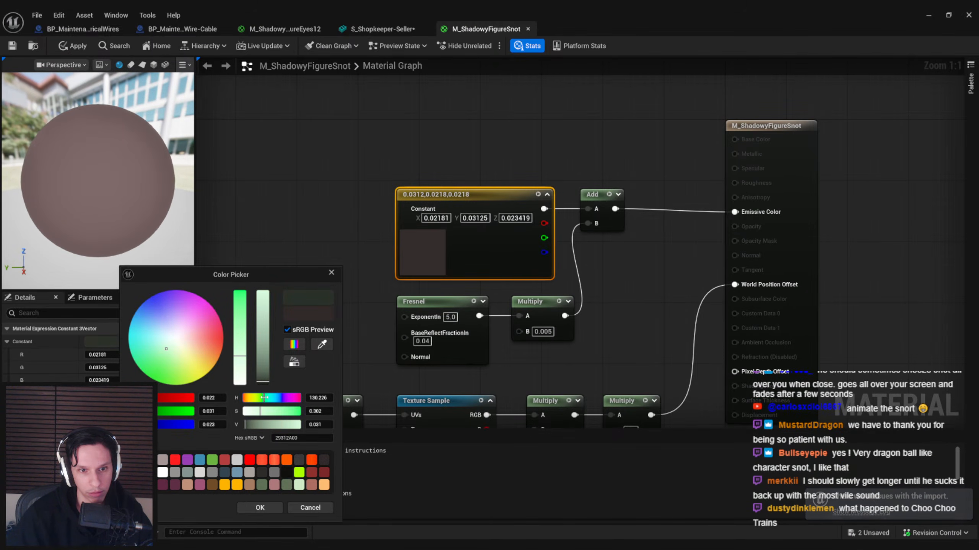
left_click_drag(242, 355, 243, 347)
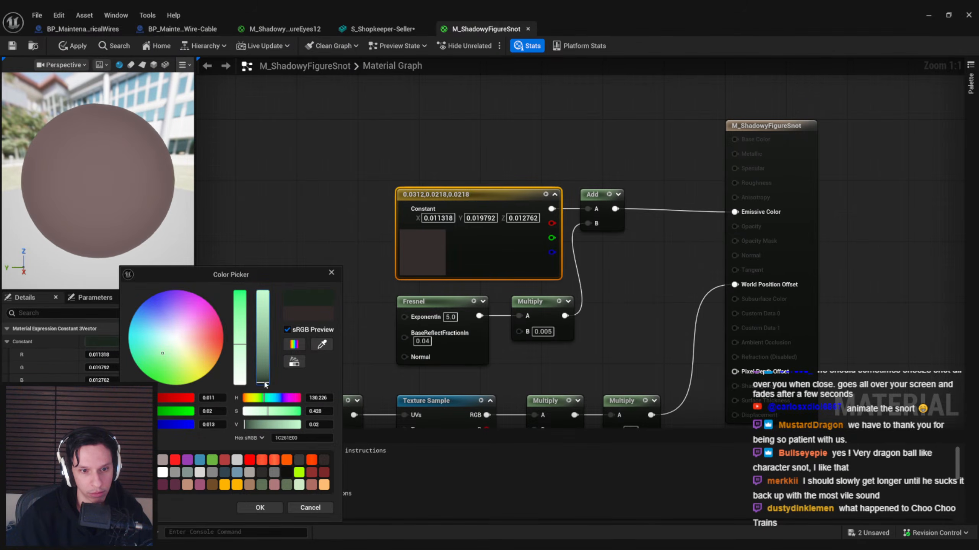
left_click_drag(265, 384, 266, 381)
left_click(264, 508)
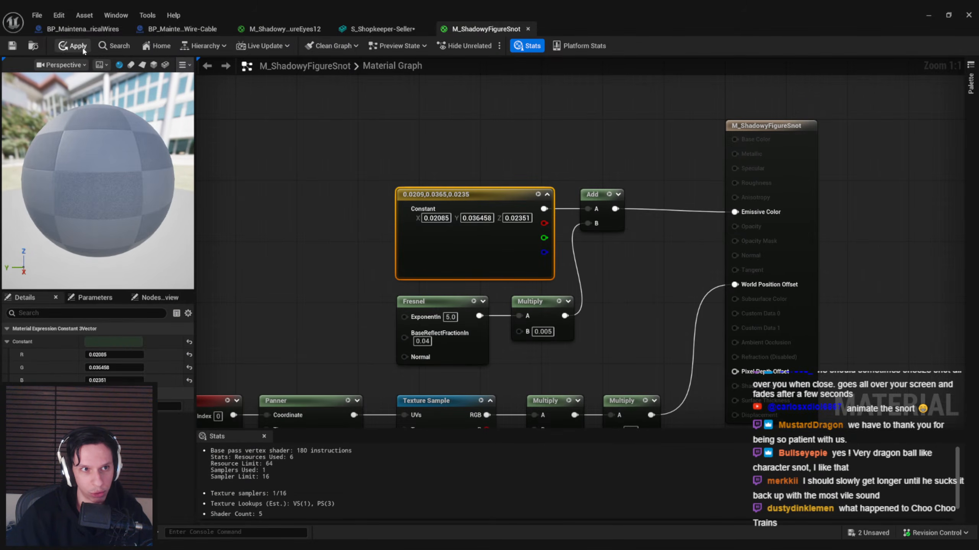
- Apply the M_ShadowyFigureSnot changes and save all unsaved assets
left_click(72, 46)
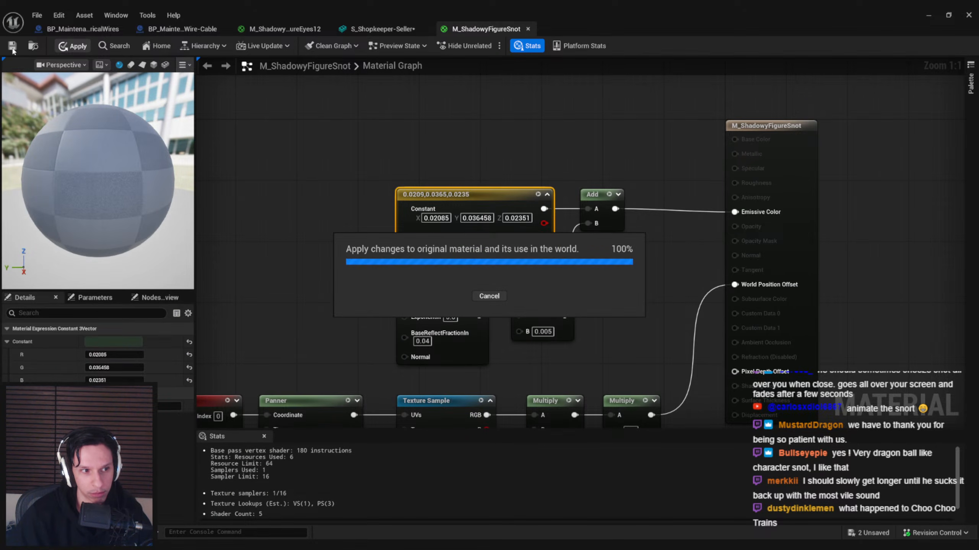
left_click(12, 46)
left_click(236, 155)
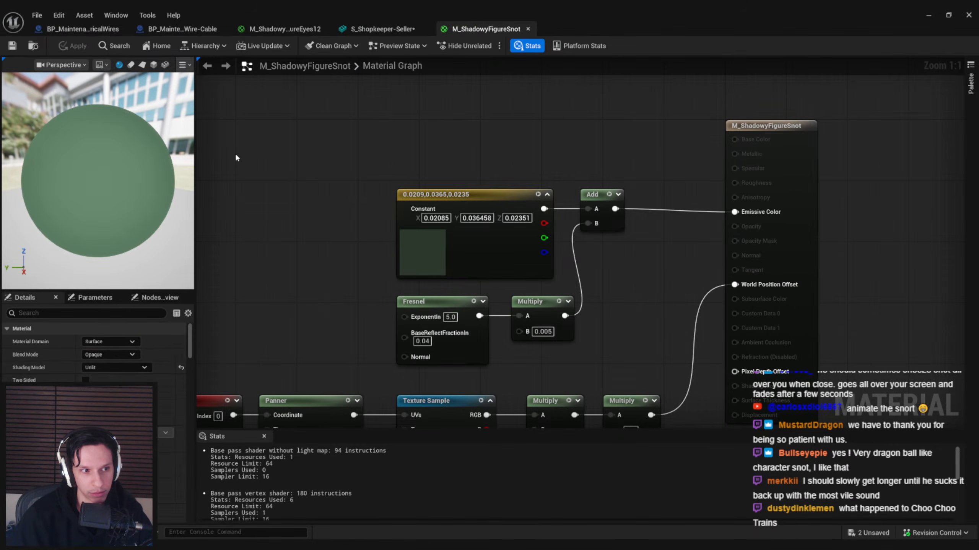
key("ctrl+shift+s")
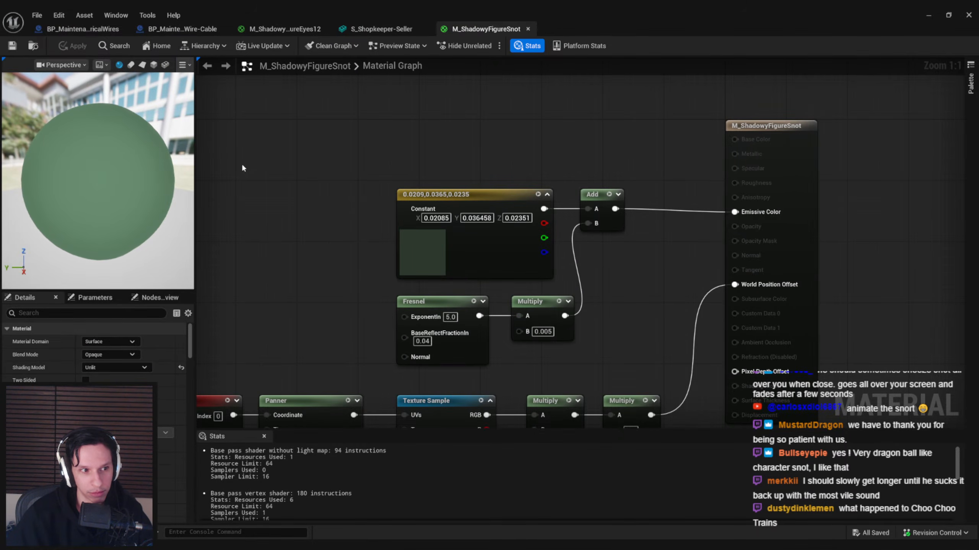
- Brighten the snot's green colour constant to 0.034521, 0.065625, 0.039822, then apply and save the material
scroll(317, 182, "down", 1)
left_click(446, 208)
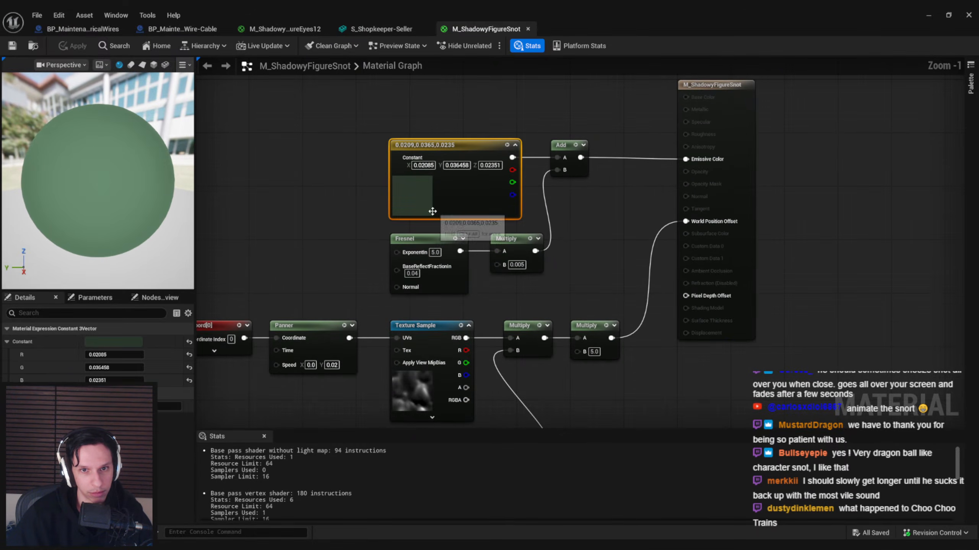
left_click(108, 342)
left_click(216, 336)
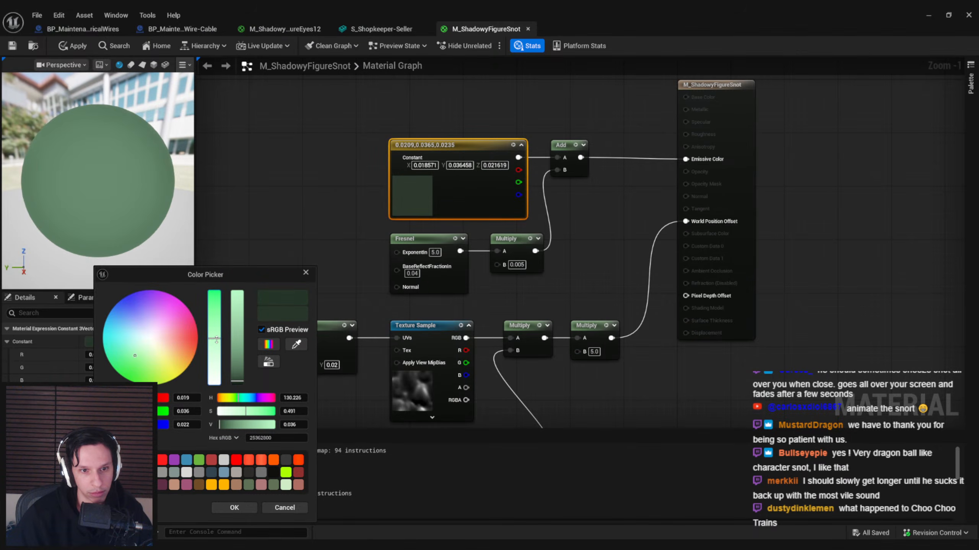
left_click_drag(241, 381, 242, 379)
left_click(233, 508)
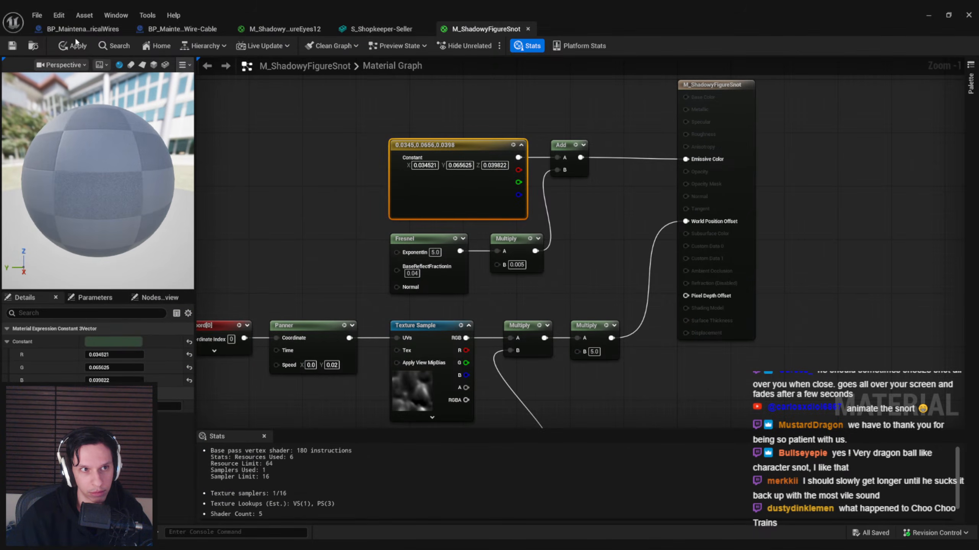
left_click(72, 46)
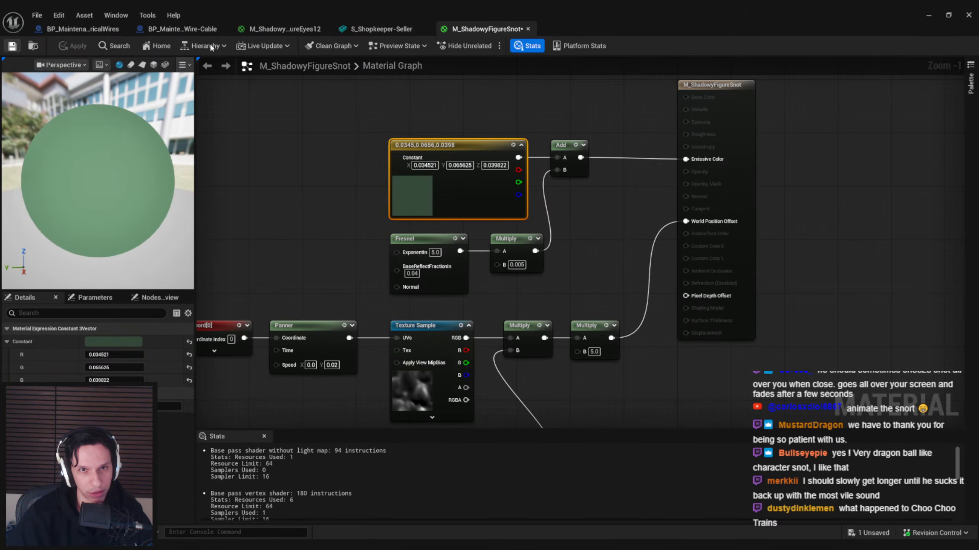
- Assign M_ShadowyFigureSnot to the Snot material slot of S_Shopkeeper-Seller and save the mesh
left_click(381, 29)
left_click(853, 178)
type("sn")
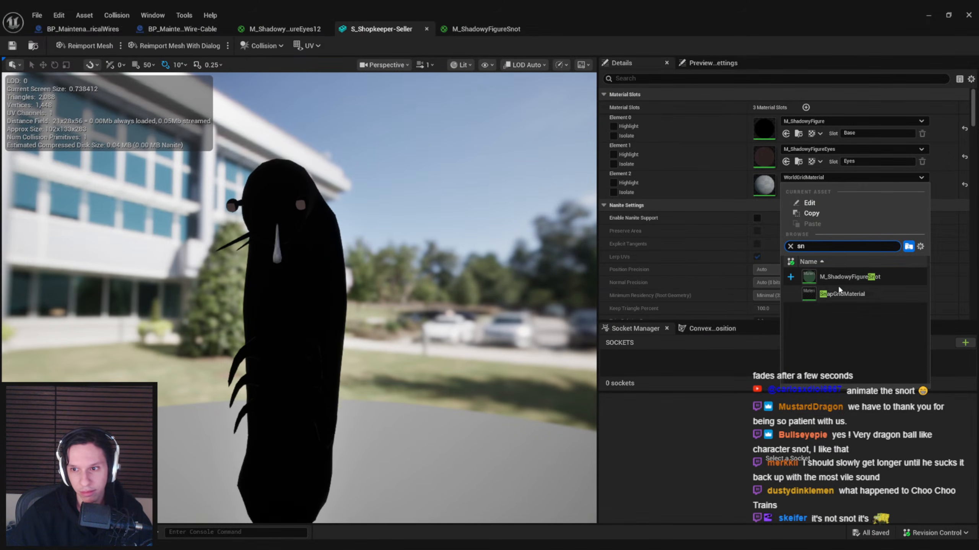
left_click(844, 279)
right_click_drag(395, 281, 431, 282)
key("ctrl+s")
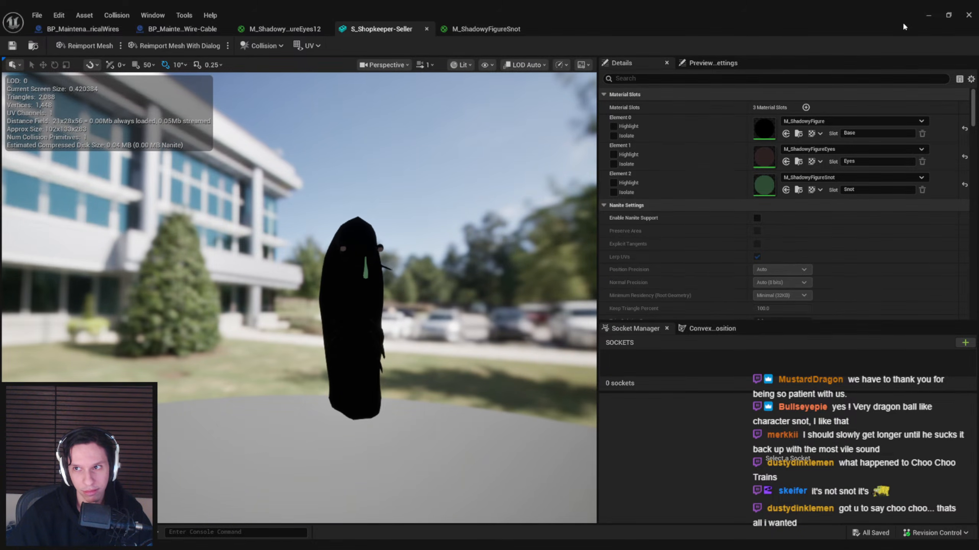
- Inspect the seller's green snot strand in the level, up close and from the front of the shop grid
left_click(928, 15)
key("g")
key("g")
key("g")
right_click_drag(579, 205, 595, 206)
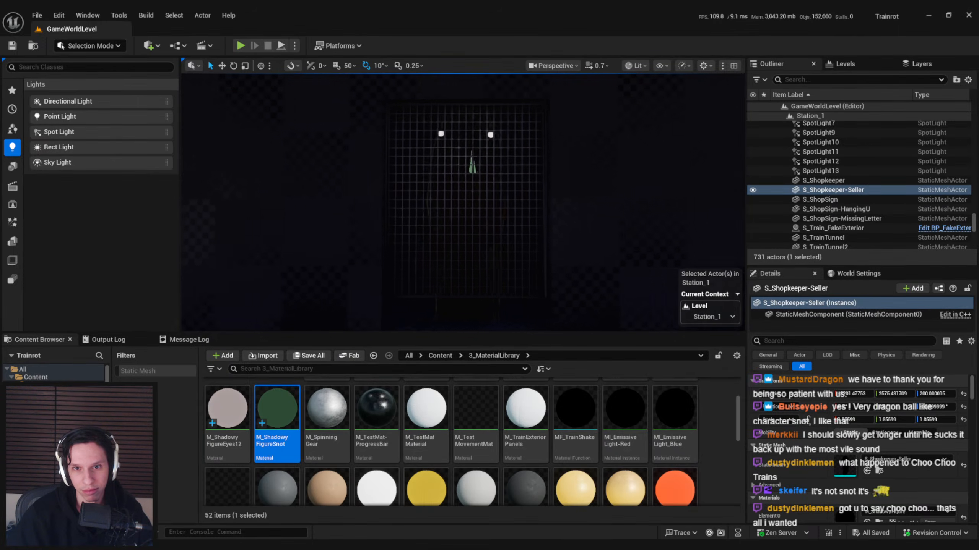
right_click_drag(463, 205, 400, 164)
scroll(476, 198, "down", 1)
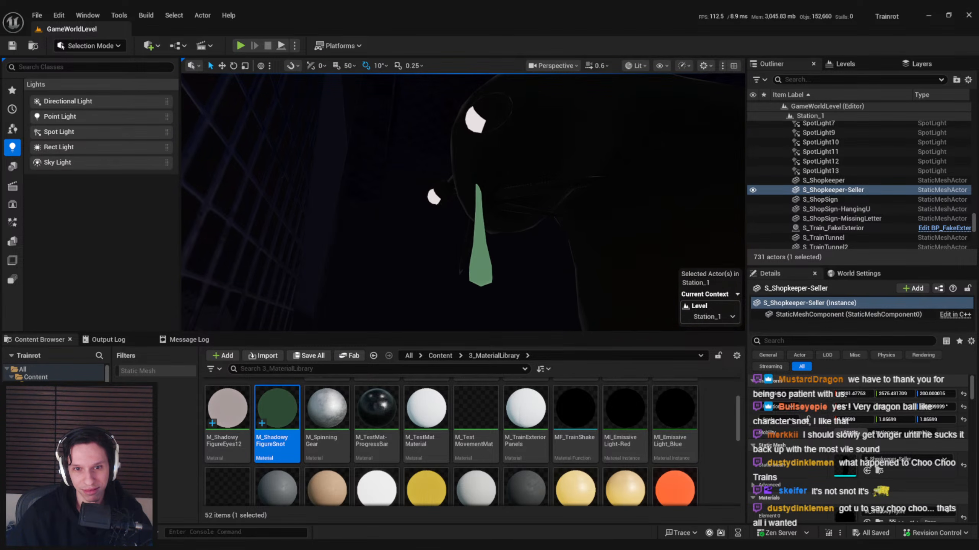
right_click_drag(436, 215, 490, 215)
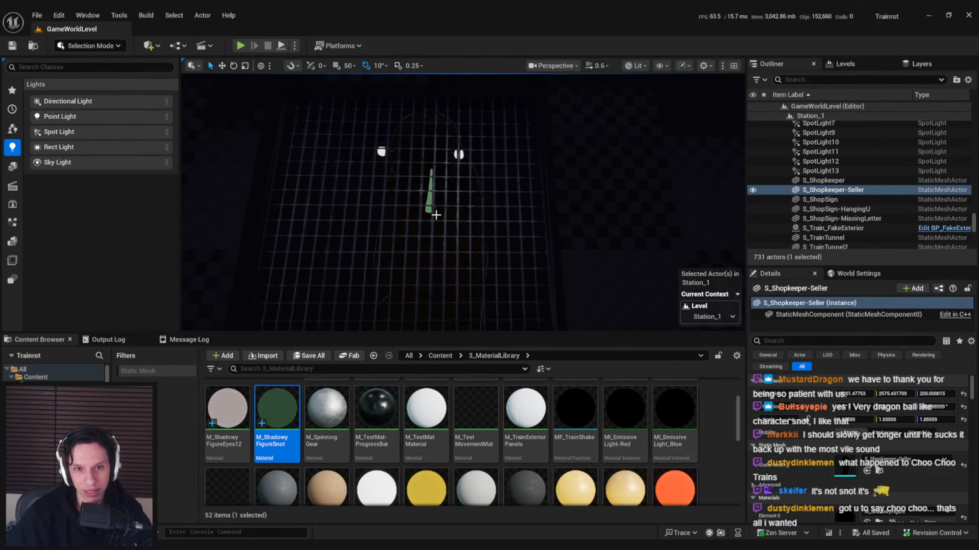
right_click_drag(422, 260, 429, 216)
right_click_drag(490, 263, 495, 266)
- In M_ShadowyFigureSnot, duplicate the last Multiply node of the World Position Offset chain and feed the original's output into the copy's A input
double_click(287, 407)
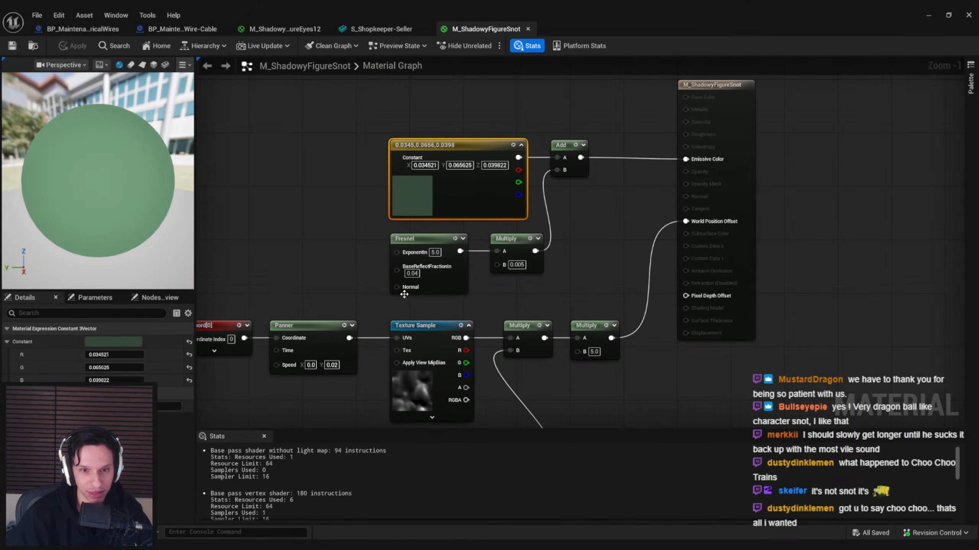
scroll(404, 294, "down", 1)
right_click_drag(398, 360, 437, 298)
left_click(487, 331)
left_click_drag(690, 361, 443, 231)
left_click_drag(663, 238, 617, 233)
key("ctrl+v")
- Add a Constant3Vector node connected to the B input of the new Multiply
left_click_drag(602, 232, 577, 270)
type("consta")
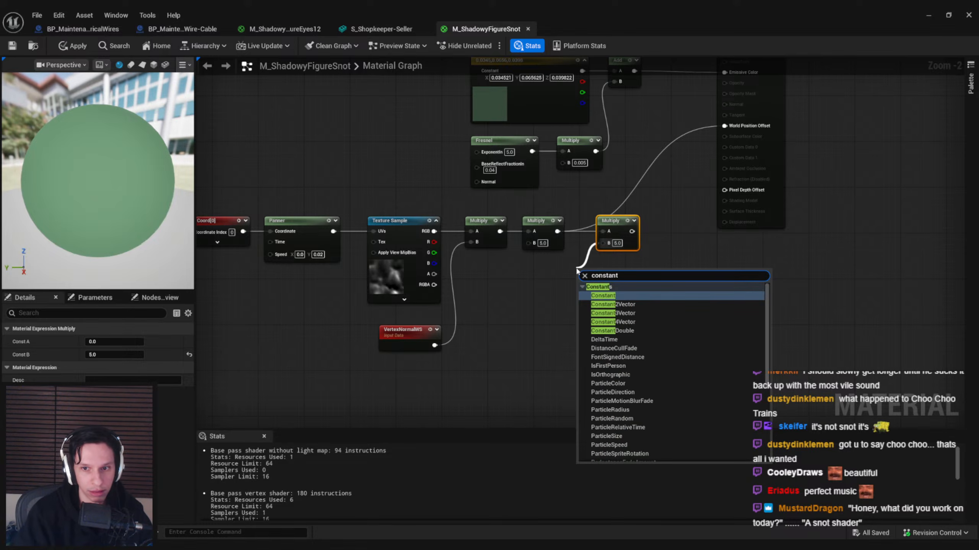
key("Down")
key("Down")
key("Return")
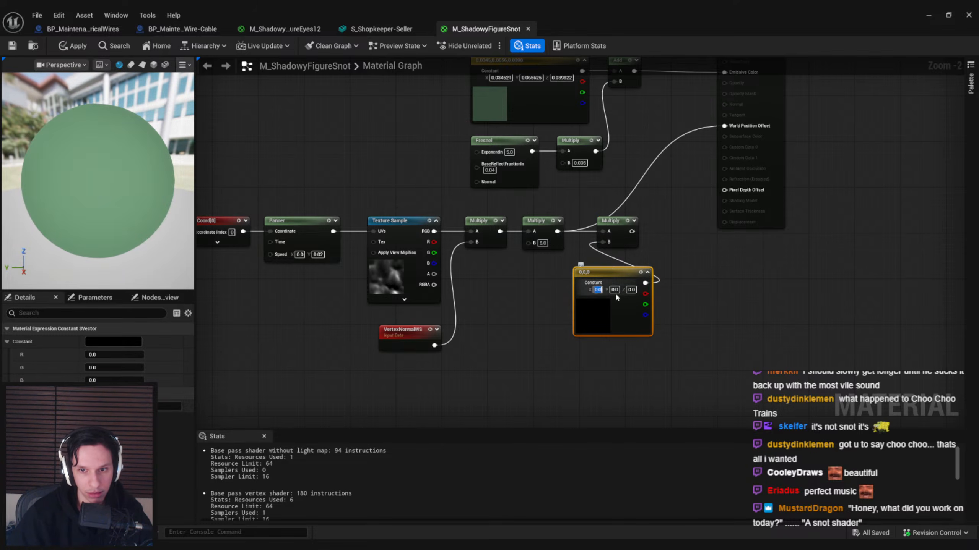
- Set the vector constant to 0.3, 0.3, 2, connect the new Multiply to World Position Offset, and apply the material changes
type("0.3")
key("Tab")
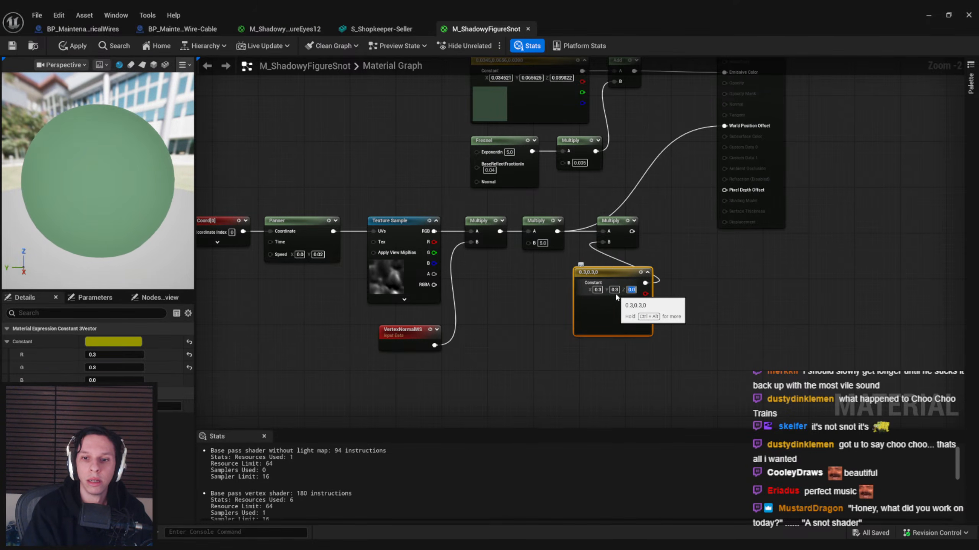
type("2")
key("Return")
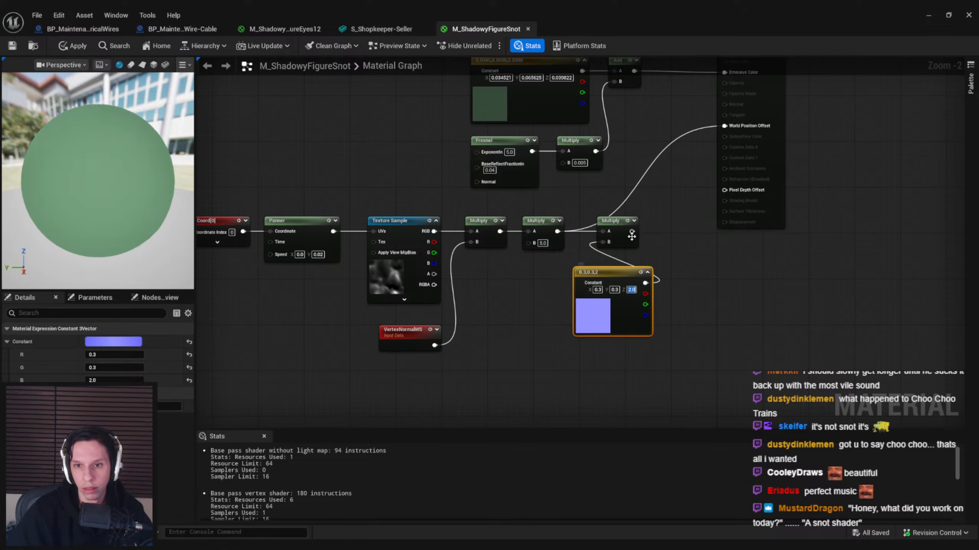
left_click_drag(632, 231, 725, 127)
key("ctrl+s")
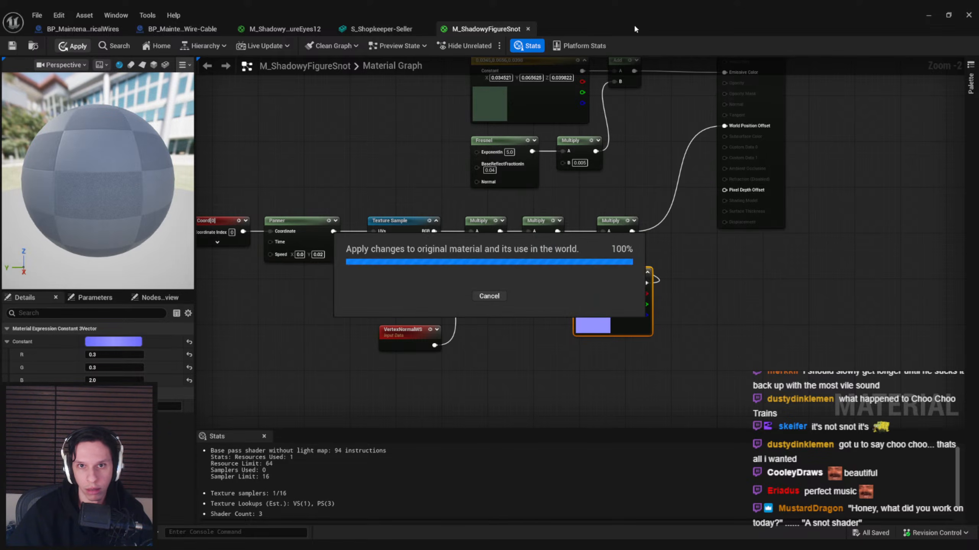
- Examine the snot strand's movement up close on the S_Shopkeeper-Seller mesh
left_click(381, 29)
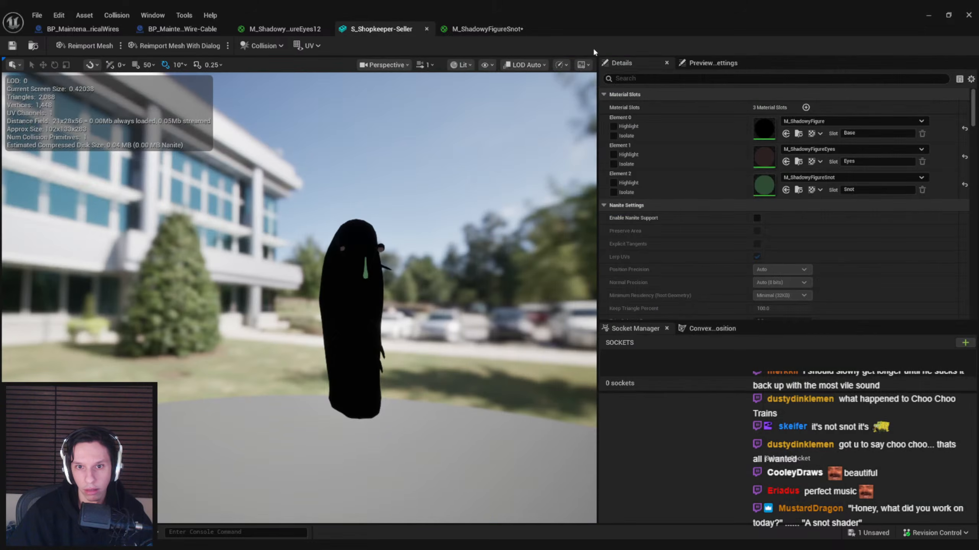
scroll(583, 129, "up", 5)
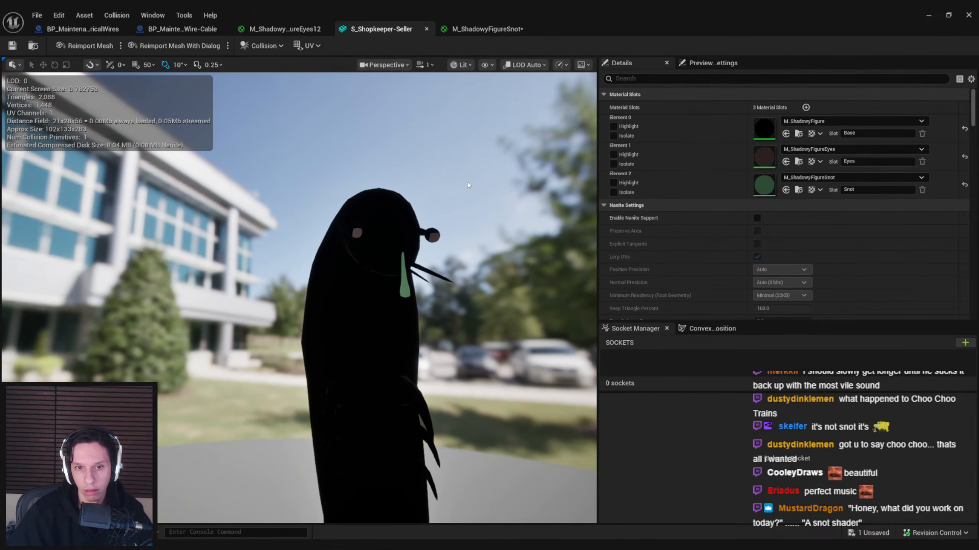
scroll(583, 129, "up", 4)
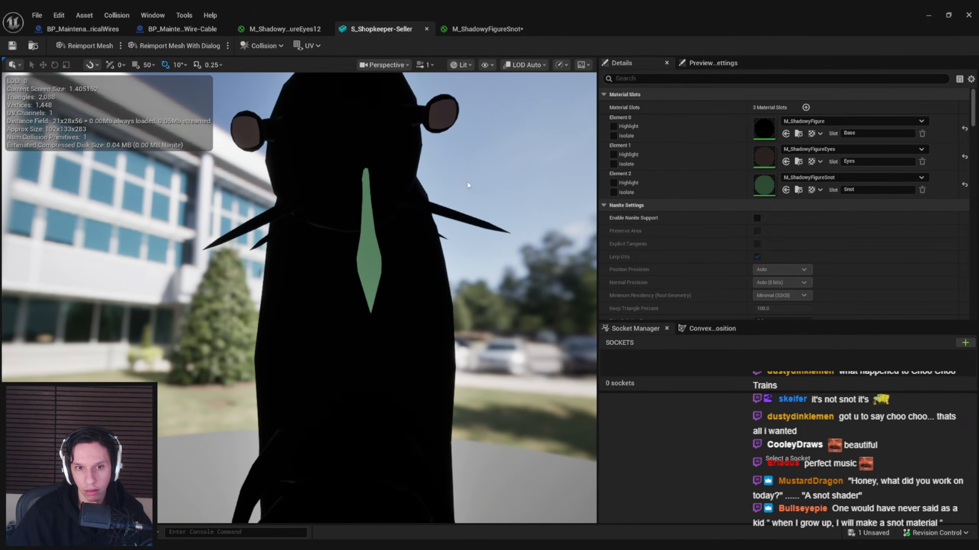
- In M_ShadowyFigureSnot, remove VertexNormalWS and its Multiply, connect the Texture Sample's RGB to the next Multiply's A input, and apply the changes
left_click(488, 29)
left_click_drag(601, 267, 527, 267)
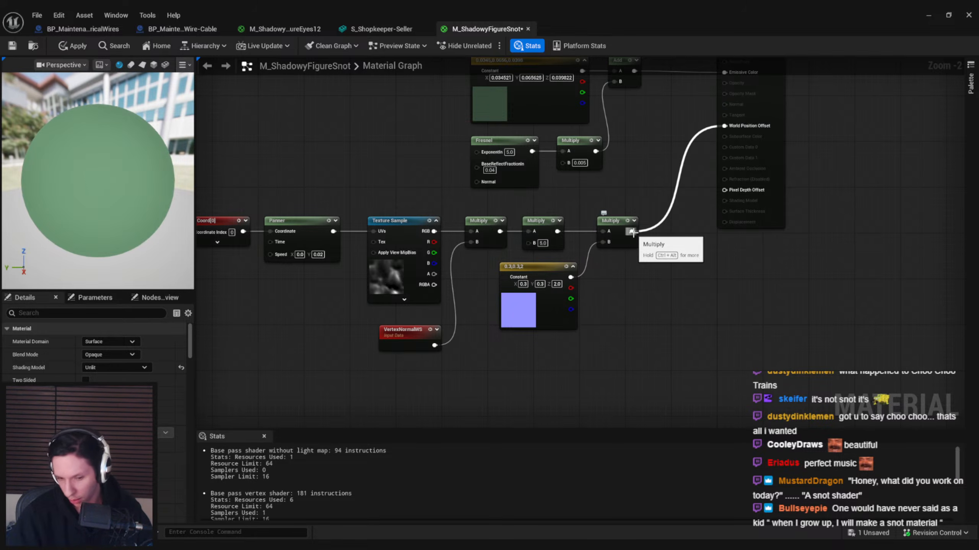
scroll(703, 108, "down", 1)
left_click_drag(658, 355, 269, 224)
scroll(625, 230, "up", 1)
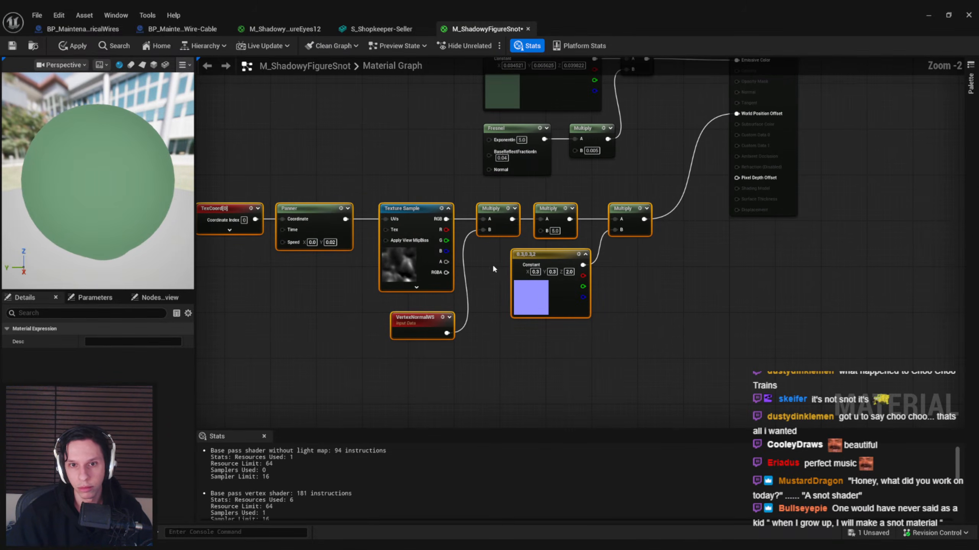
left_click(311, 284)
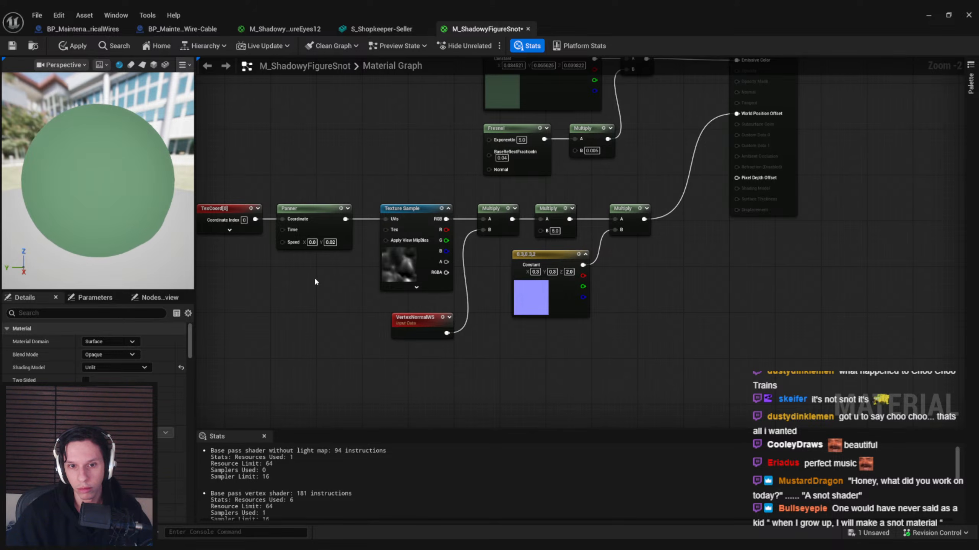
left_click(421, 320)
left_click(497, 210, "ctrl")
left_click_drag(497, 210, 446, 218)
key("Delete")
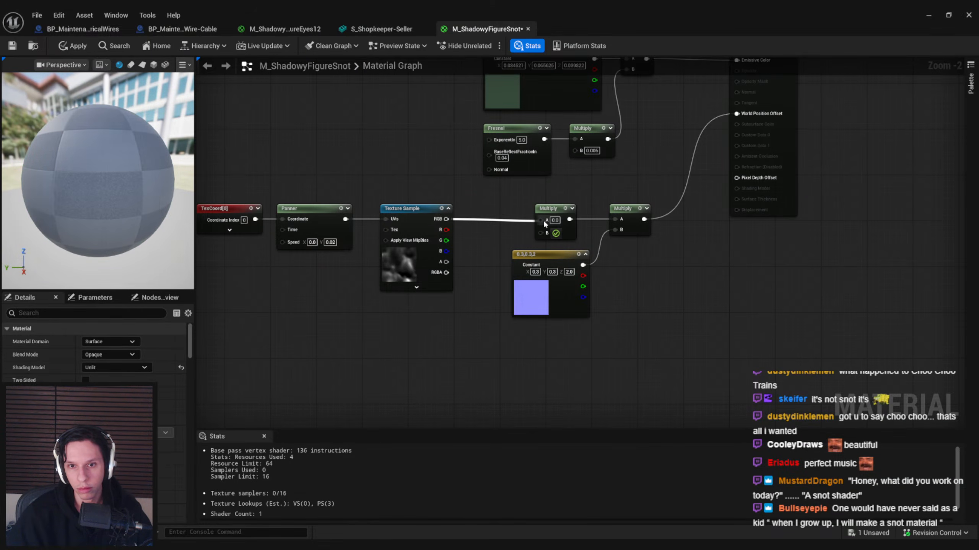
left_click(78, 45)
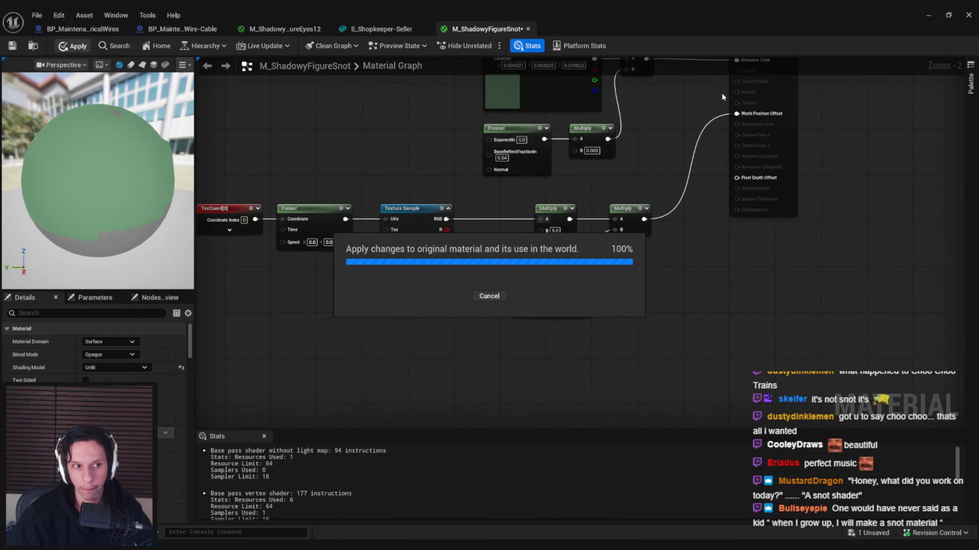
- Examine the snot strand's movement on S_Shopkeeper-Seller in the GameWorldLevel viewport, both up close and from further away
left_click(932, 16)
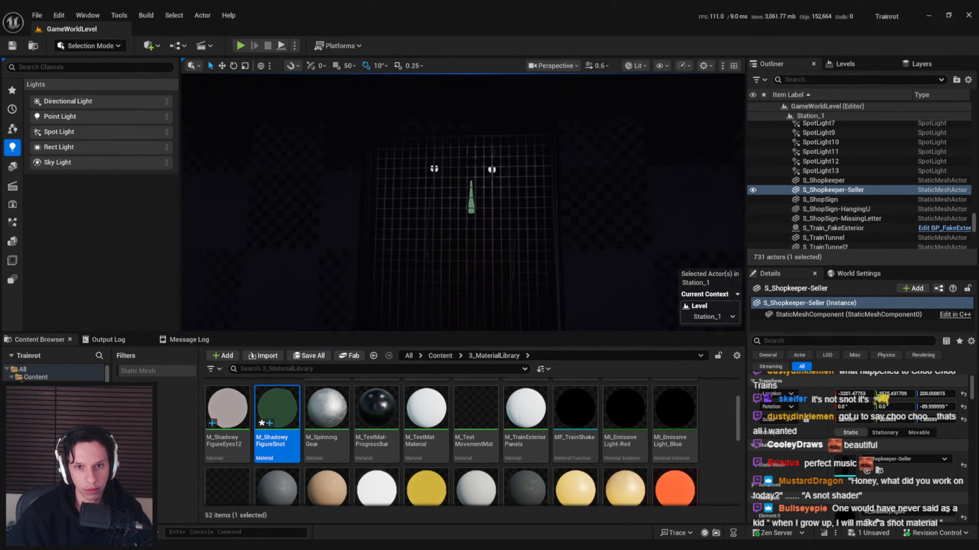
key("f")
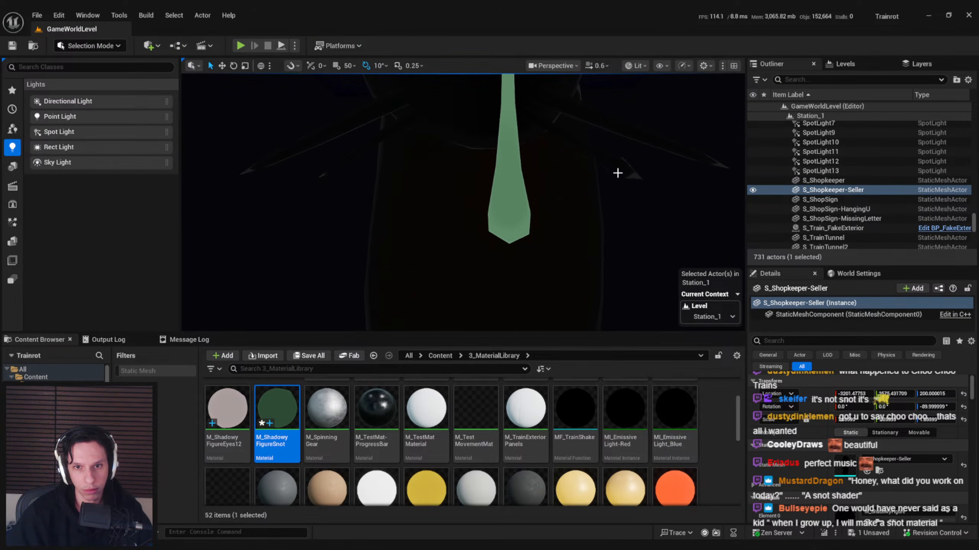
scroll(611, 185, "down", 5)
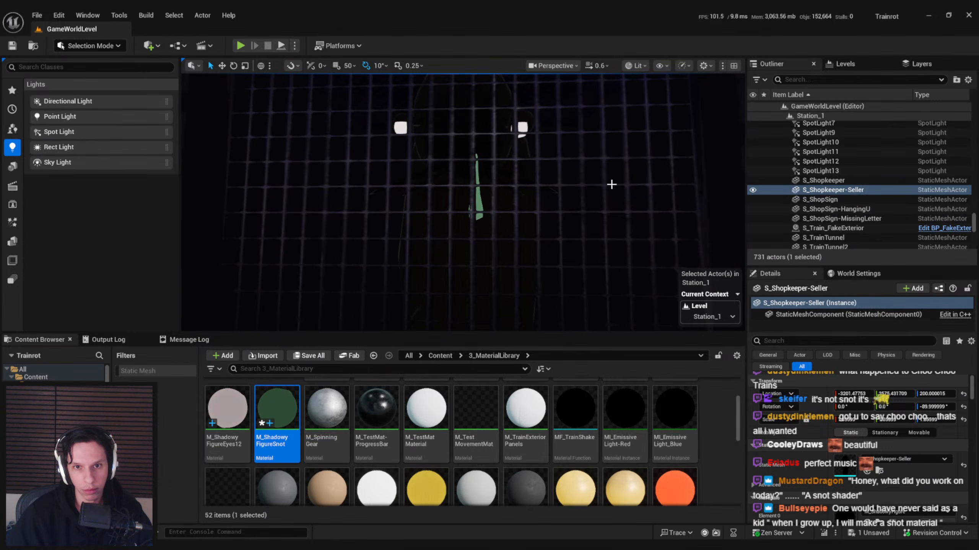
- Switch to Blender, scale all of the snot strand's UVs down to about 0.43, and centre them in the UV square
key("alt+Tab")
scroll(431, 293, "up", 3)
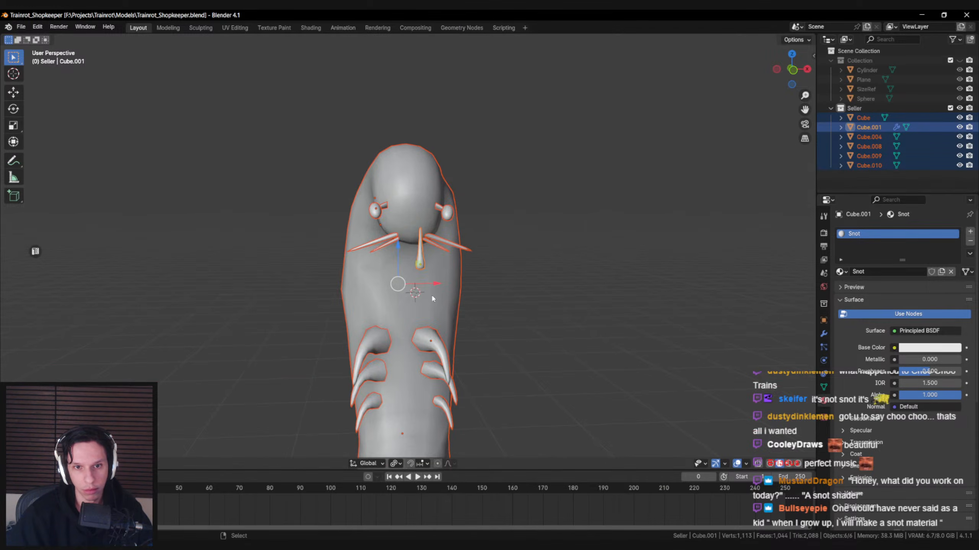
left_click(427, 285)
left_click(423, 261)
scroll(423, 260, "up", 2)
key("Tab")
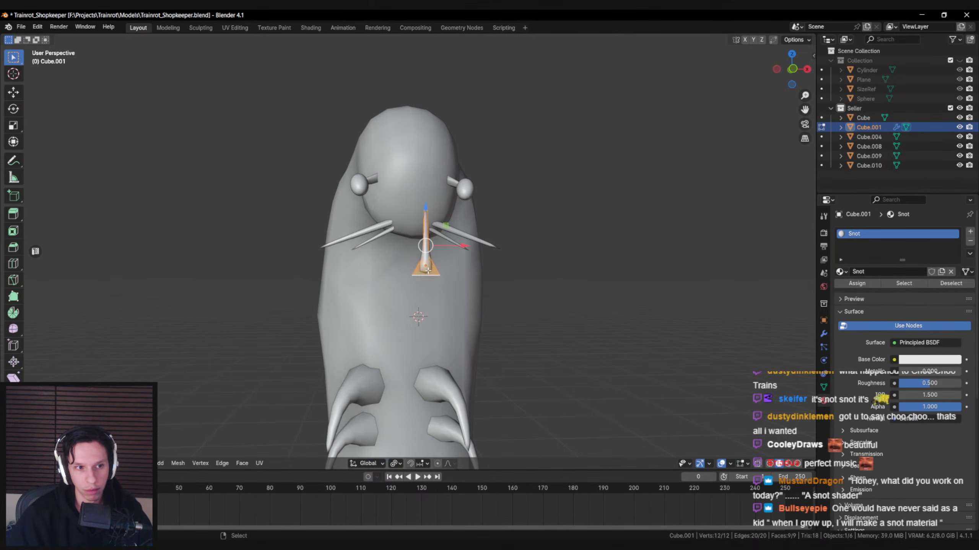
left_click(43, 258)
key("s")
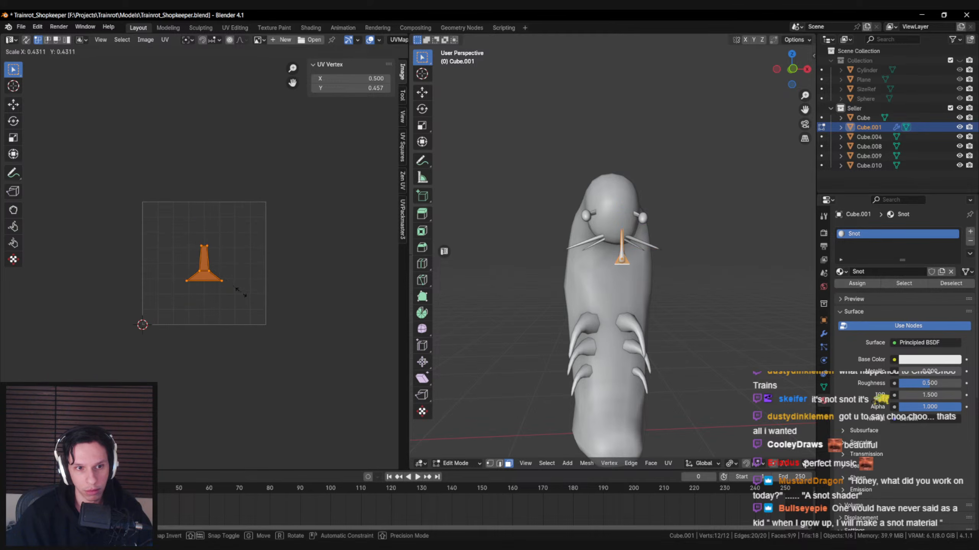
key("g")
left_click(241, 280)
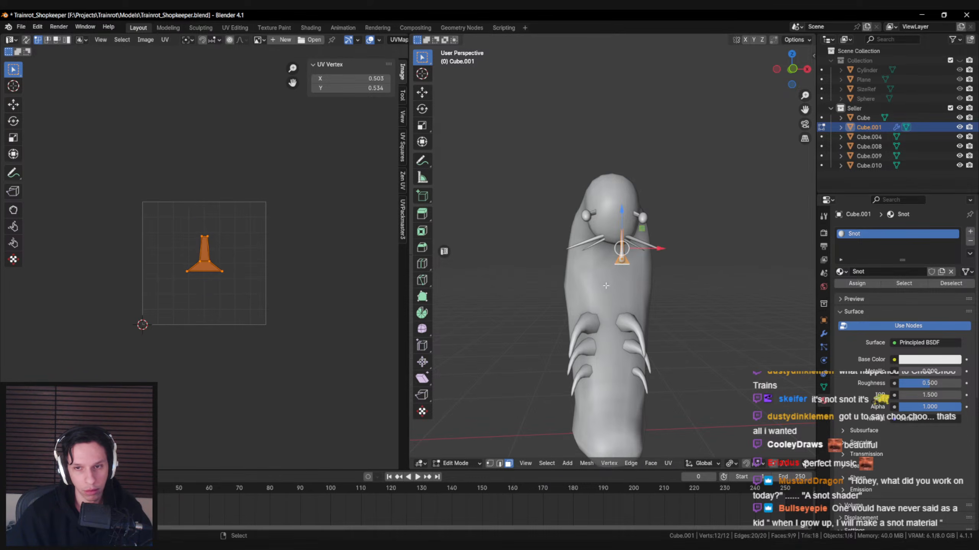
- Save Trainrot_Shopkeeper.blend and export all the seller's objects as FBX over S_Shopkeeper-Seller.fbx
key("Tab")
mouse_move(612, 286)
middle_mouse_down()
mouse_move(662, 296)
mouse_move(610, 298)
middle_mouse_up()
key("ctrl+s")
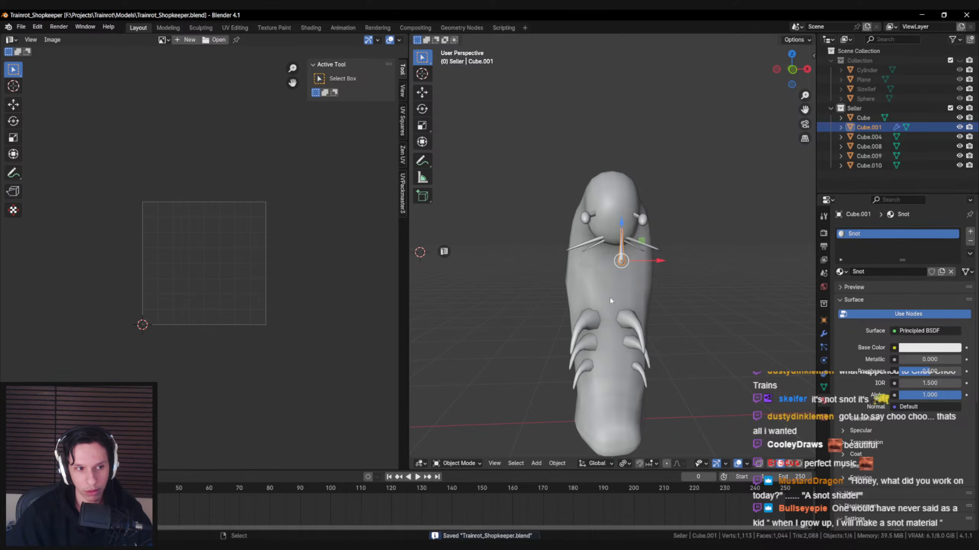
key("ctrl+space")
scroll(349, 180, "down", 4)
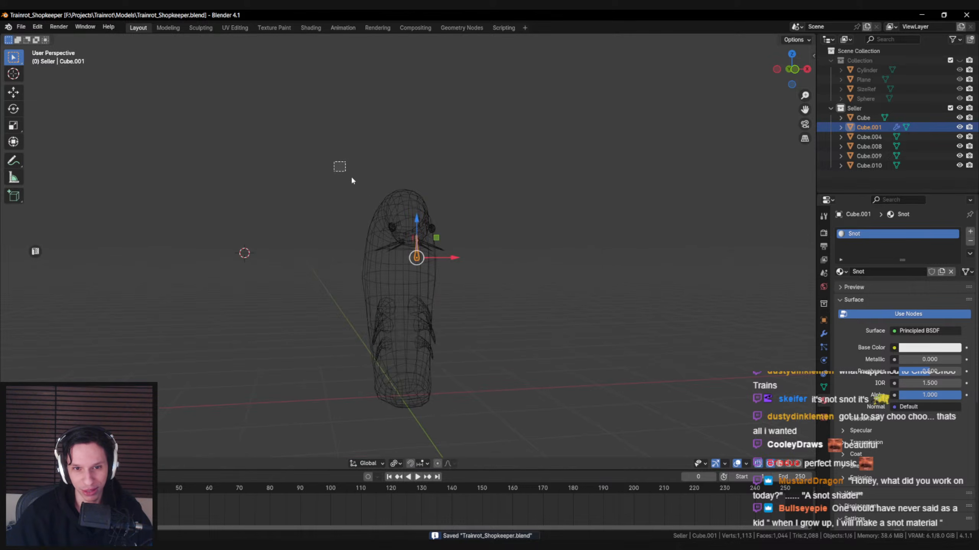
key("a")
left_click(20, 26)
mouse_move(41, 173)
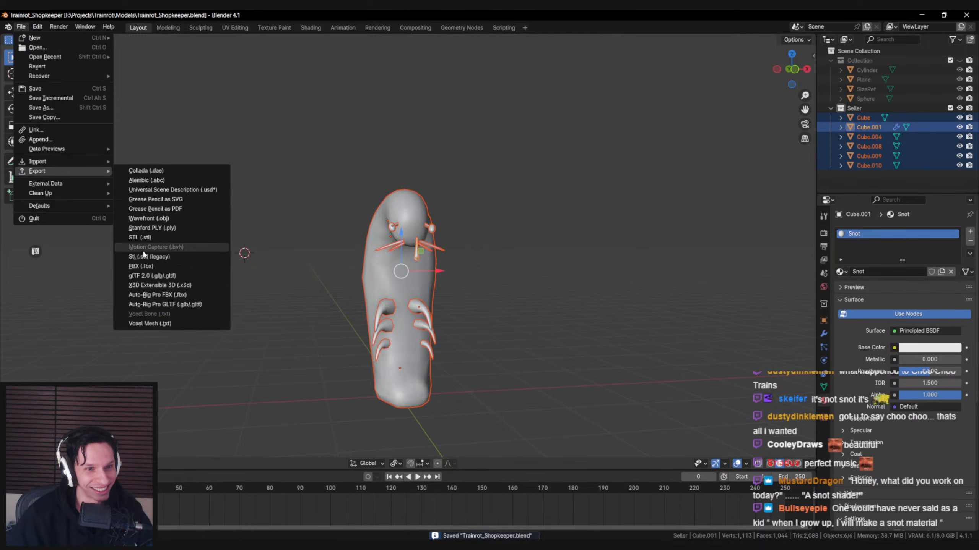
left_click(138, 267)
left_click(664, 411)
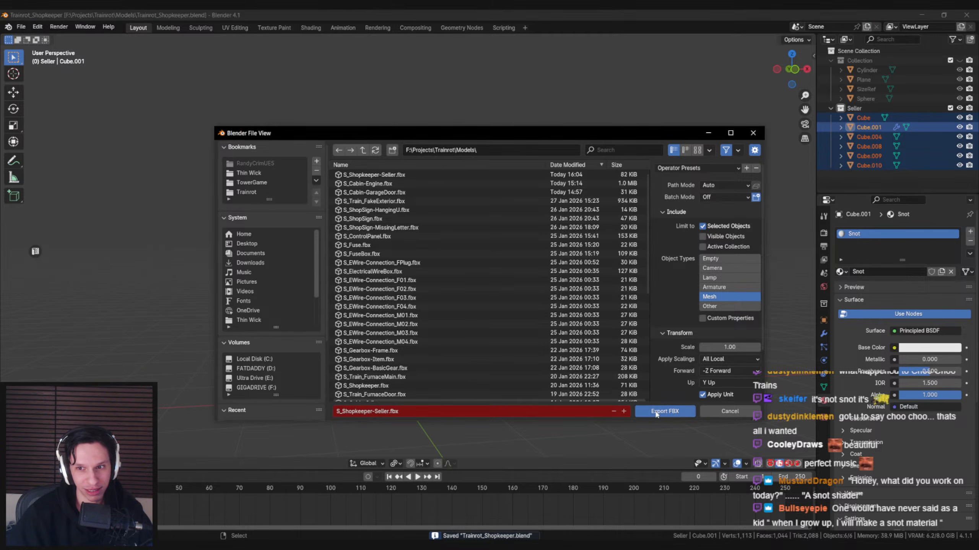
- Switch to Unreal, save M_ShadowyFigureSnot, and reimport the S_Shopkeeper-Seller mesh
key("alt+Tab")
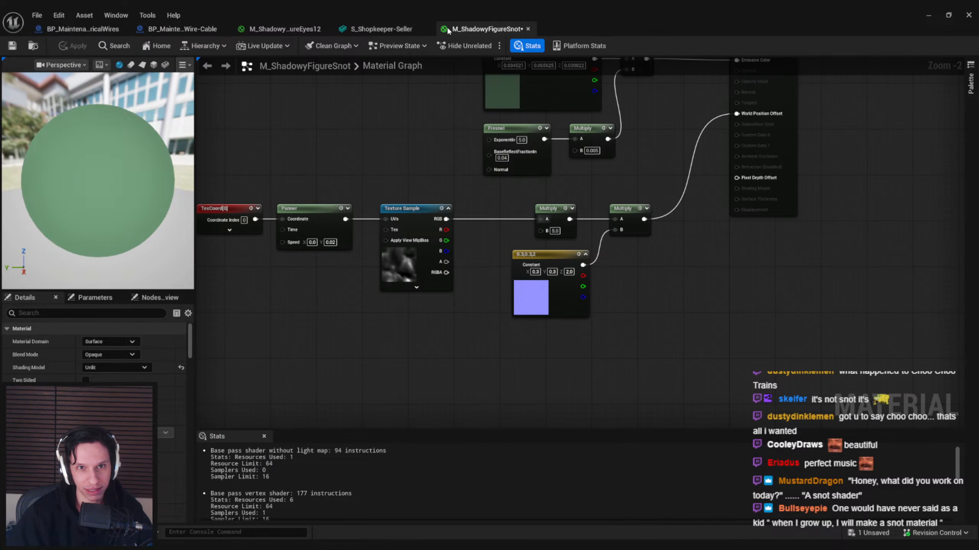
key("ctrl+s")
left_click(382, 29)
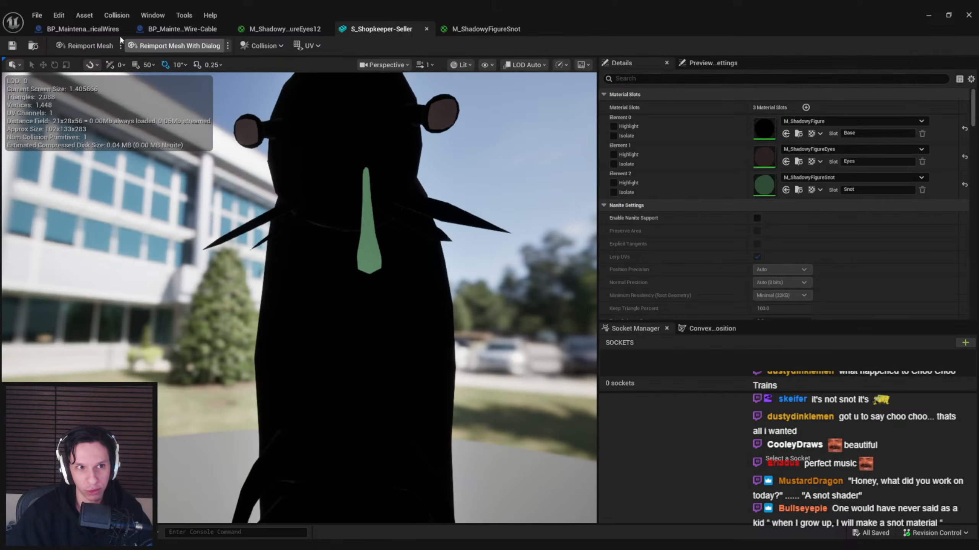
left_click(64, 47)
scroll(358, 248, "up", 3)
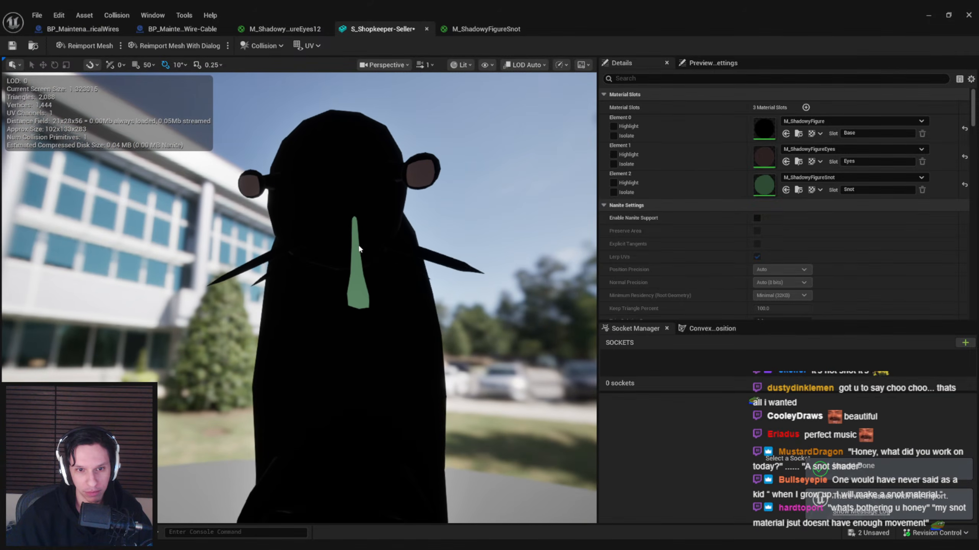
- Set the Z value of M_ShadowyFigureSnot's vector constant to 5 and apply the material changes
left_click(486, 31)
left_click(569, 272)
type("5")
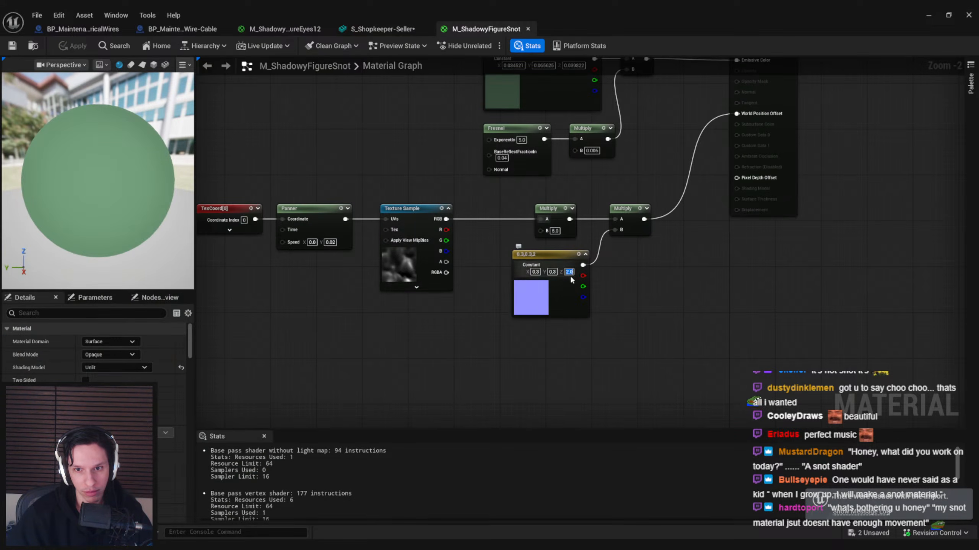
key("Return")
left_click(73, 47)
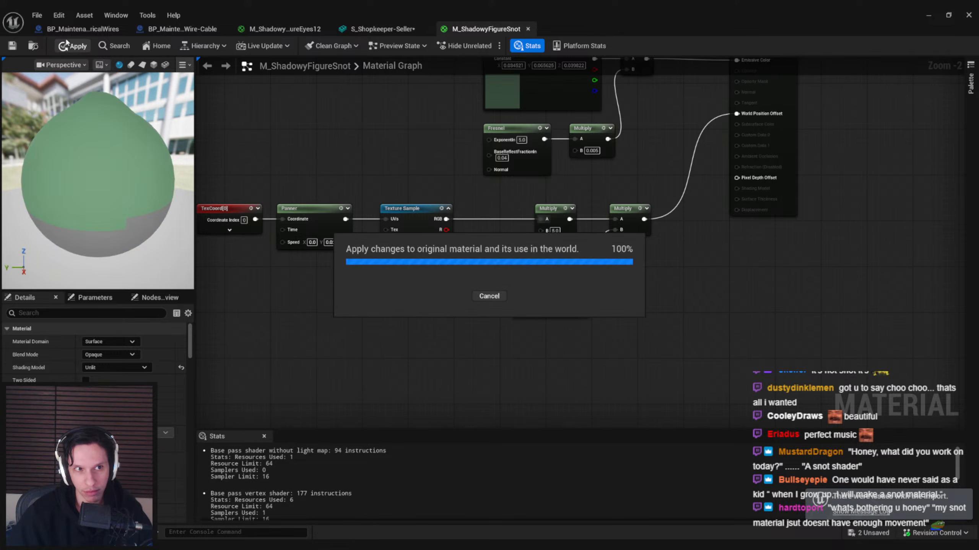
- Examine the snot strand's movement on the S_Shopkeeper-Seller mesh, close up and from a distance
left_click(62, 31)
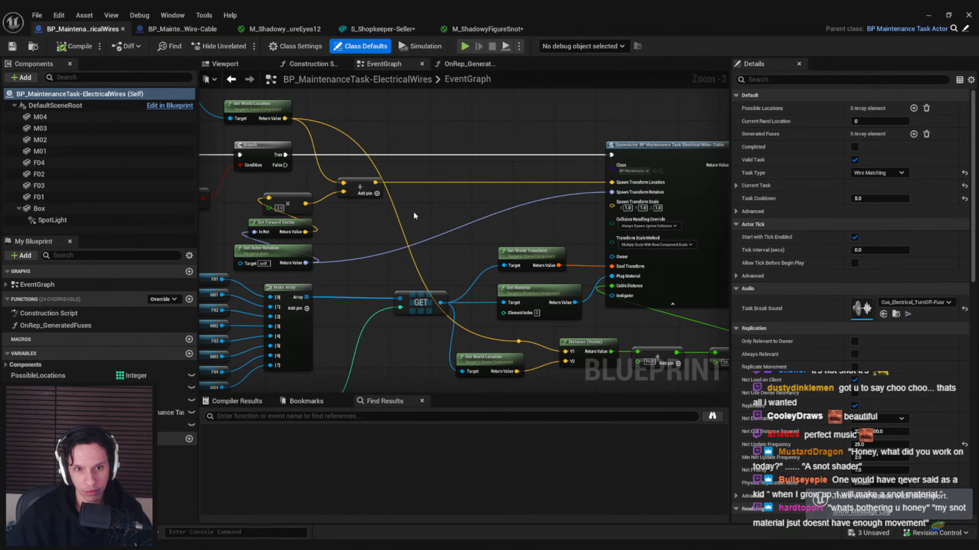
left_click(381, 29)
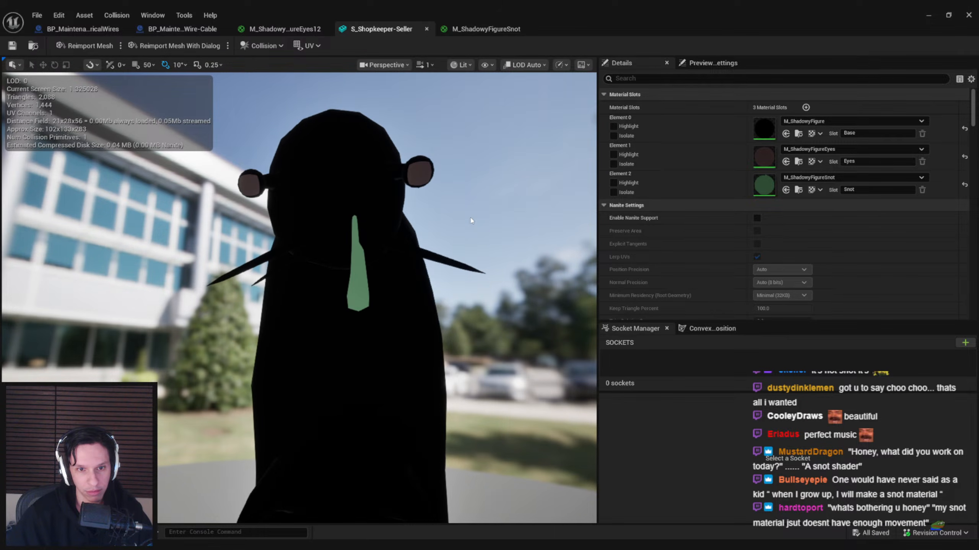
scroll(470, 217, "down", 3)
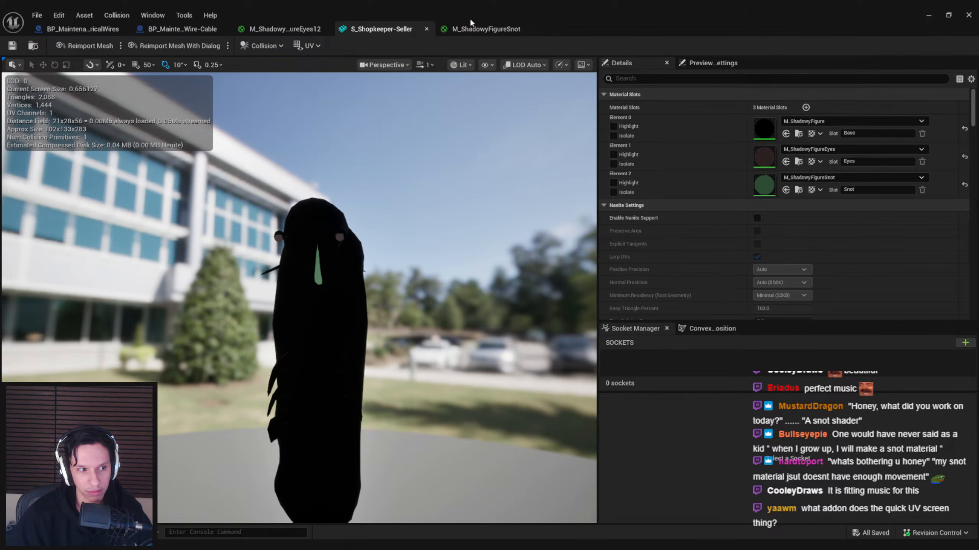
- Switch to Blender and scale all of the snot strand's UVs along X into a very narrow vertical strip
key("alt+Tab")
scroll(402, 297, "up", 3)
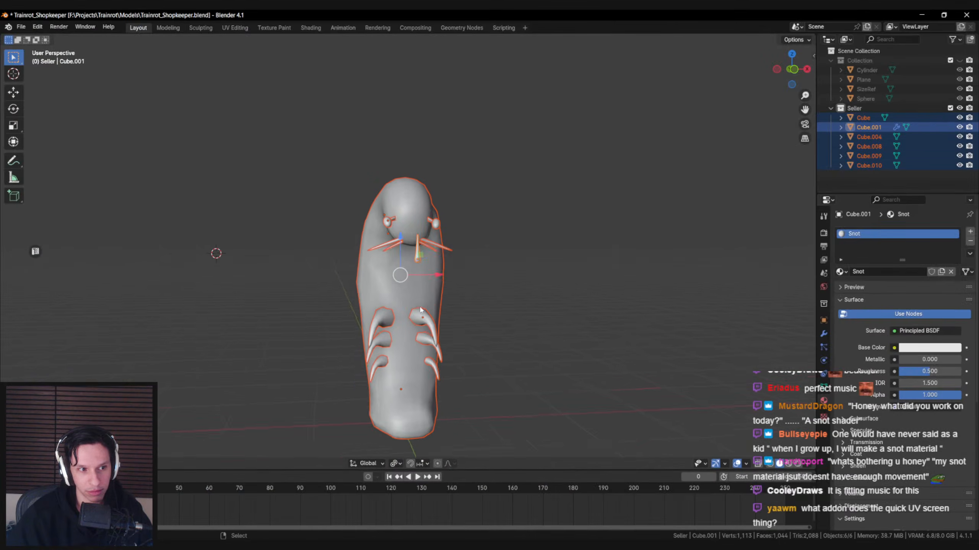
left_click(419, 261)
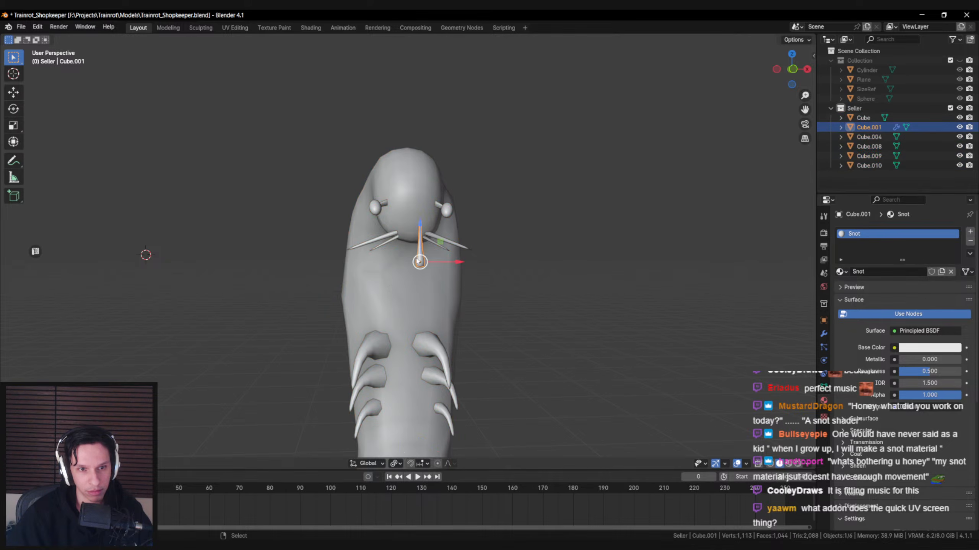
left_click(35, 252)
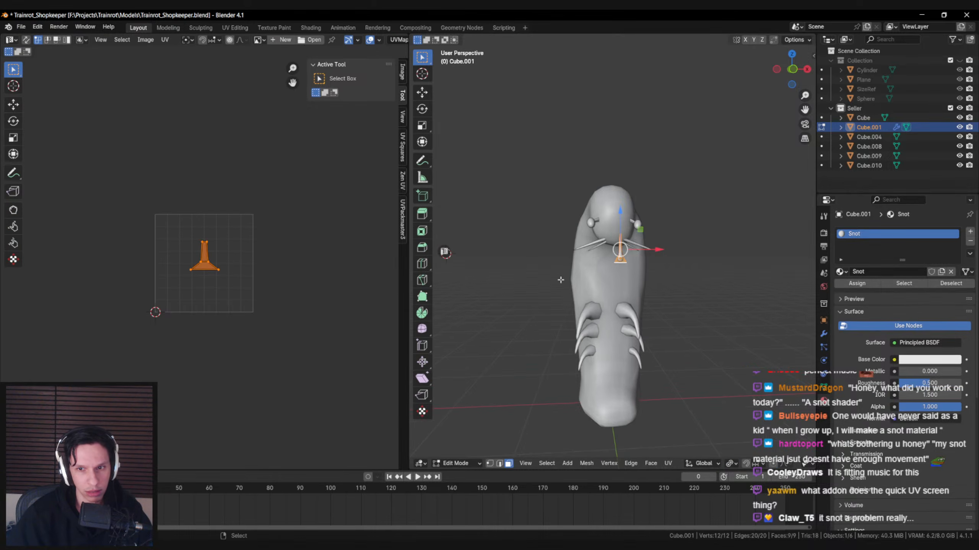
key("a")
key("s")
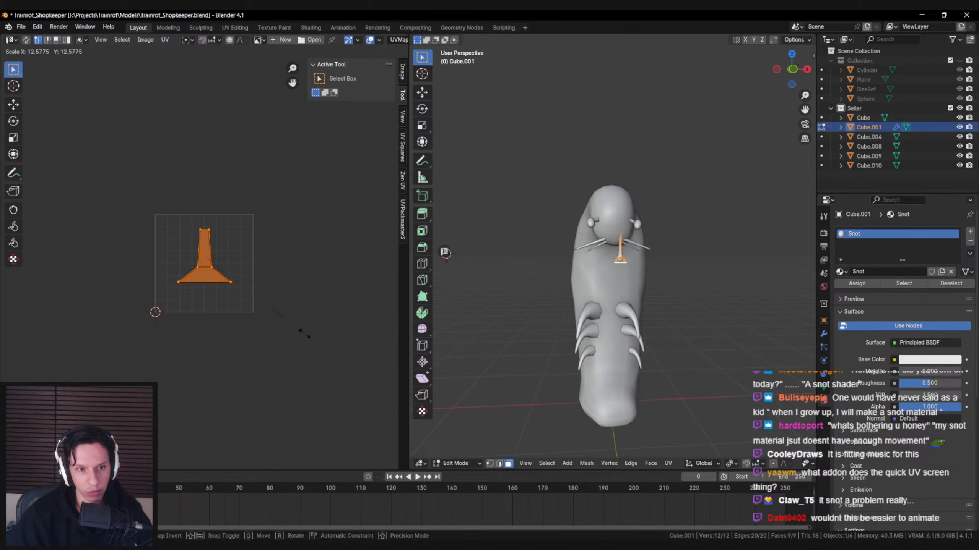
key("y")
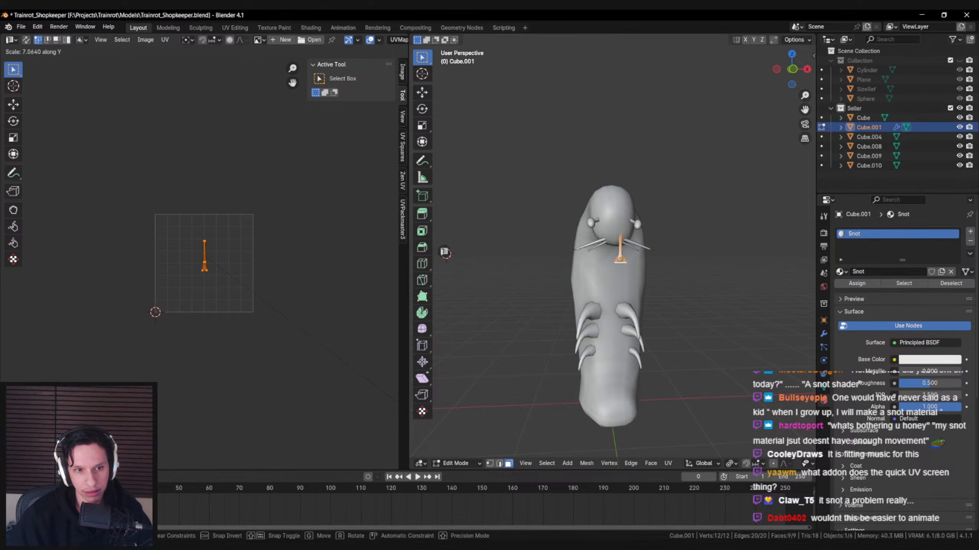
key("x")
left_click(202, 305)
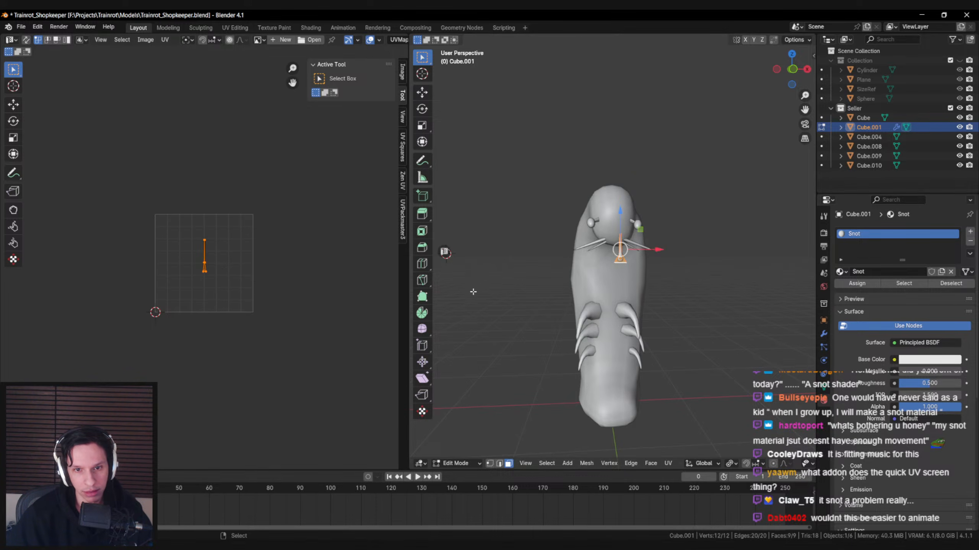
- Leave the UV editing, select all of the seller's objects, and save Trainrot_Shopkeeper.blend
key("Tab")
key("ctrl+space")
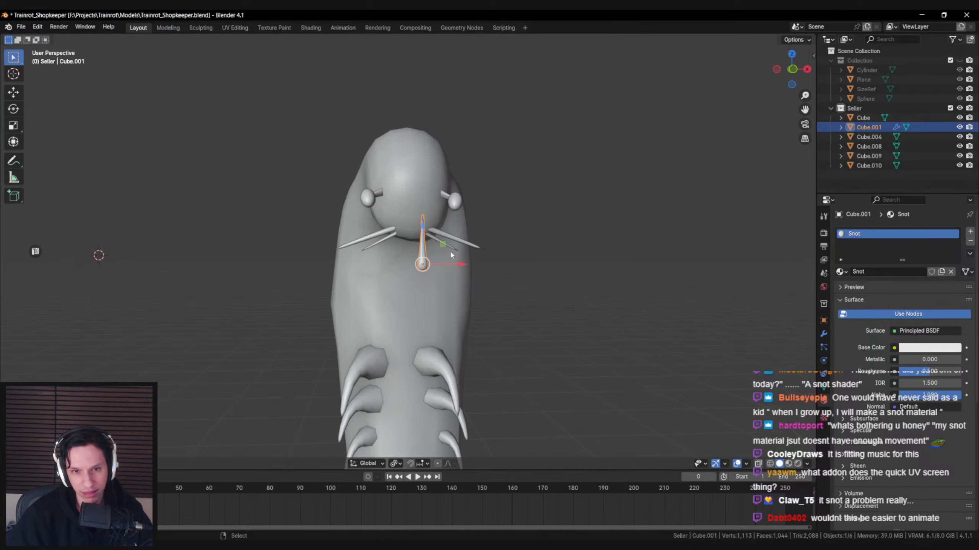
scroll(450, 249, "down", 4)
key("ctrl+s")
left_click(424, 254)
key("shift+z")
key("b")
key("Escape")
key("shift+z")
key("a")
key("ctrl+s")
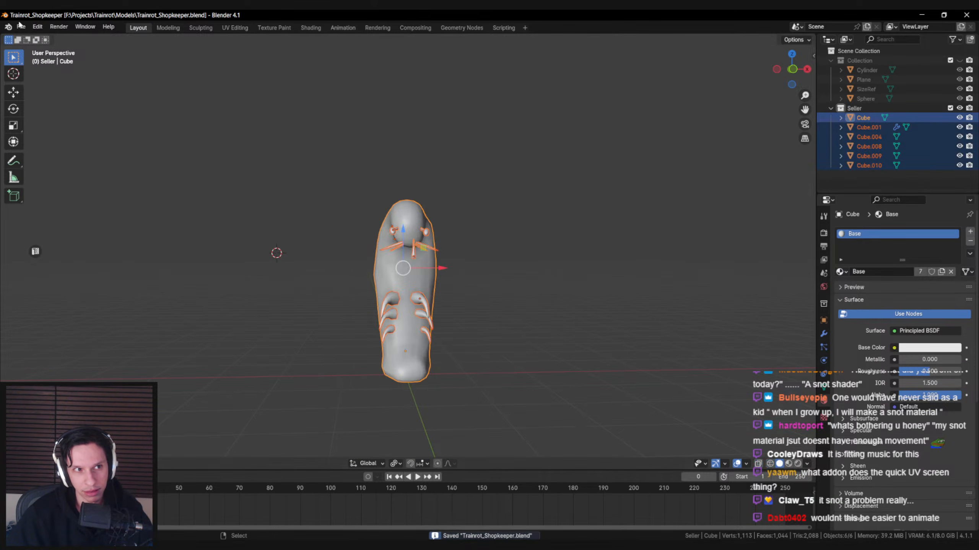
- Export the selected objects over the seller's existing FBX file and reimport the S_Shopkeeper-Seller mesh in Unreal
left_click(21, 27)
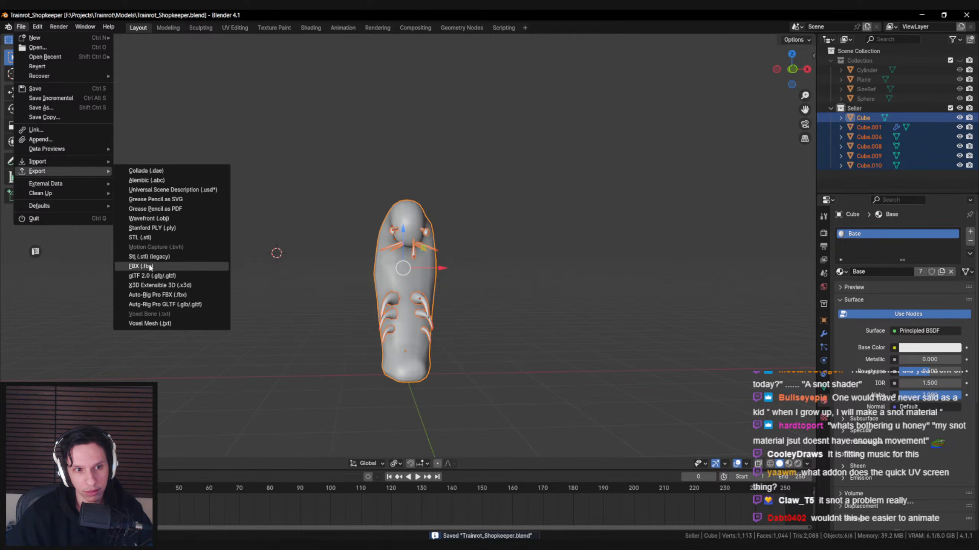
left_click(154, 266)
left_click(664, 411)
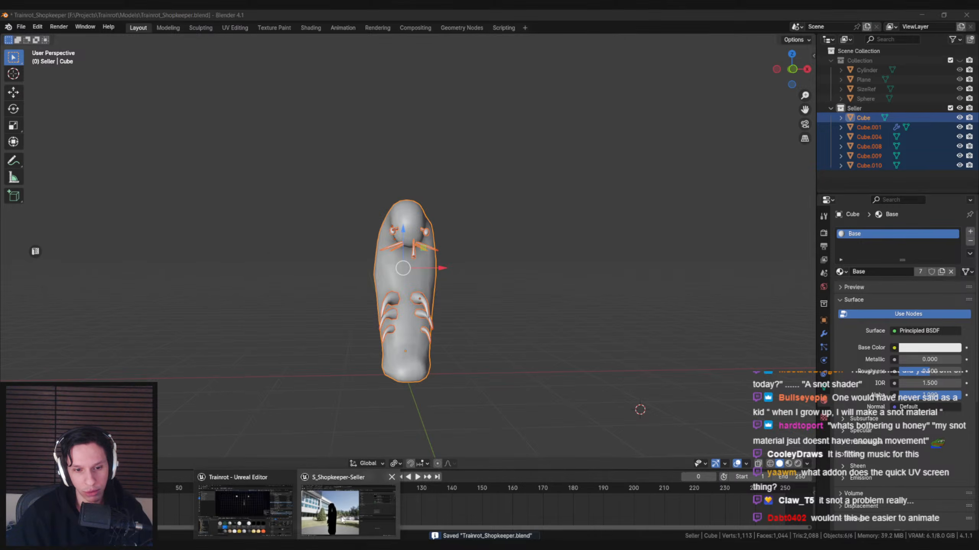
left_click(355, 508)
left_click(80, 45)
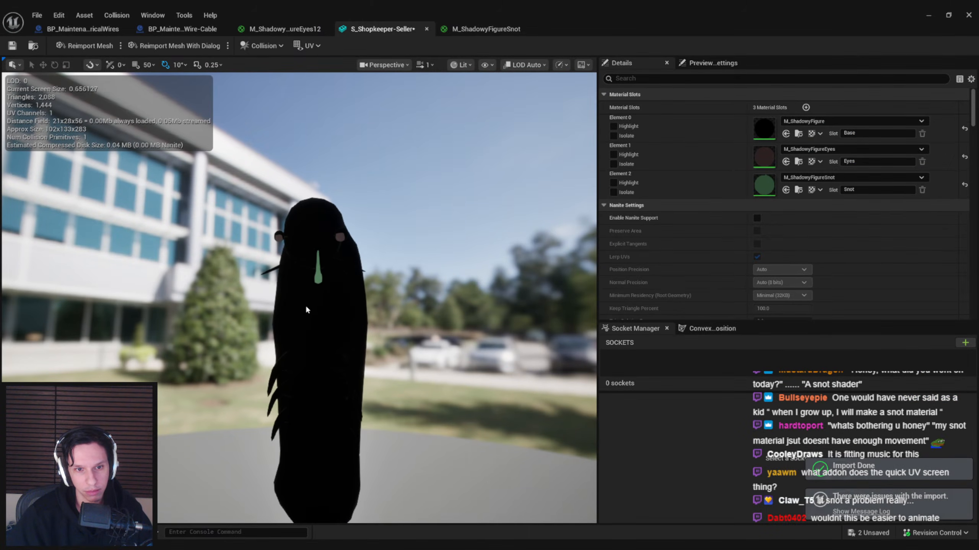
- Examine the snot strand's movement on the S_Shopkeeper-Seller mesh and inspect the constant vector feeding the offset in M_ShadowyFigureSnot
scroll(305, 313, "up", 5)
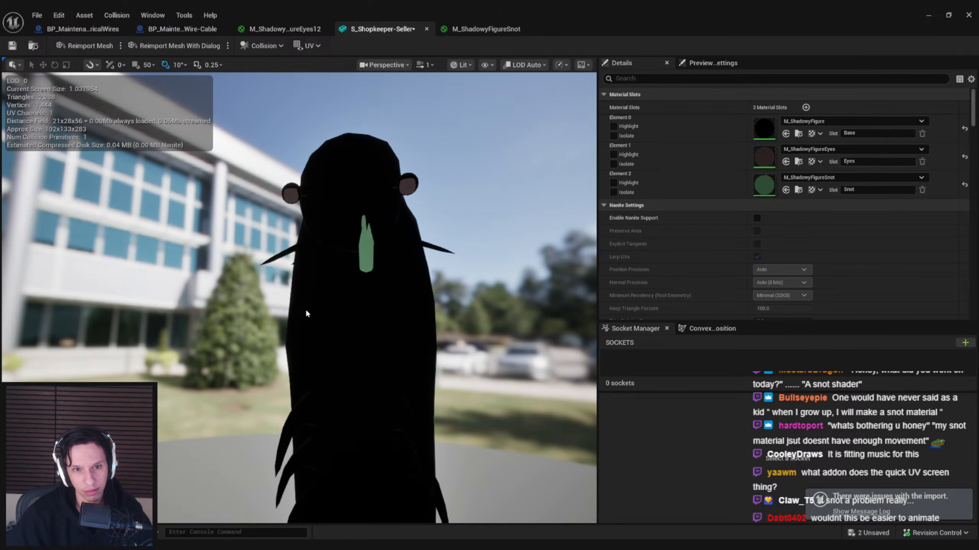
mouse_move(306, 311)
left_mouse_down()
mouse_move(173, 309)
mouse_move(305, 310)
left_mouse_up()
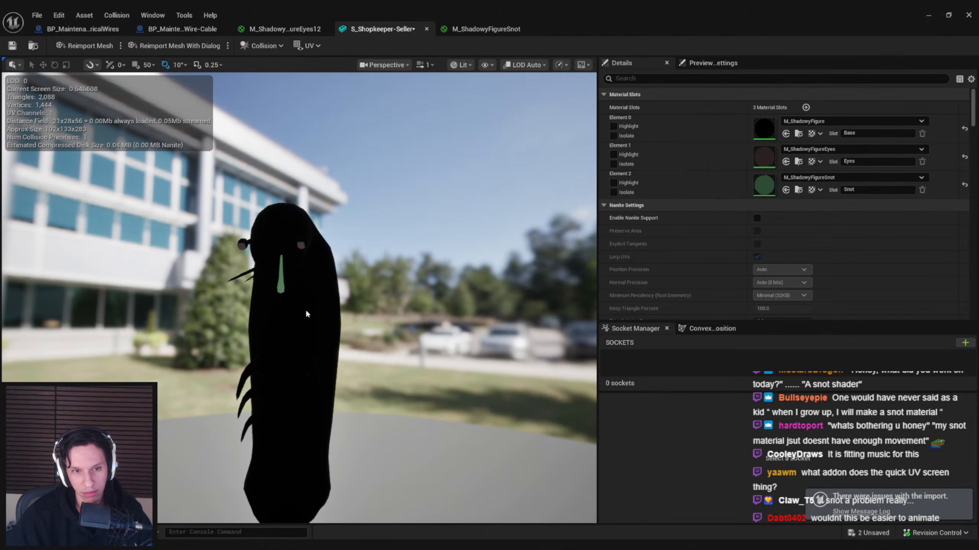
left_click(488, 32)
scroll(533, 304, "up", 2)
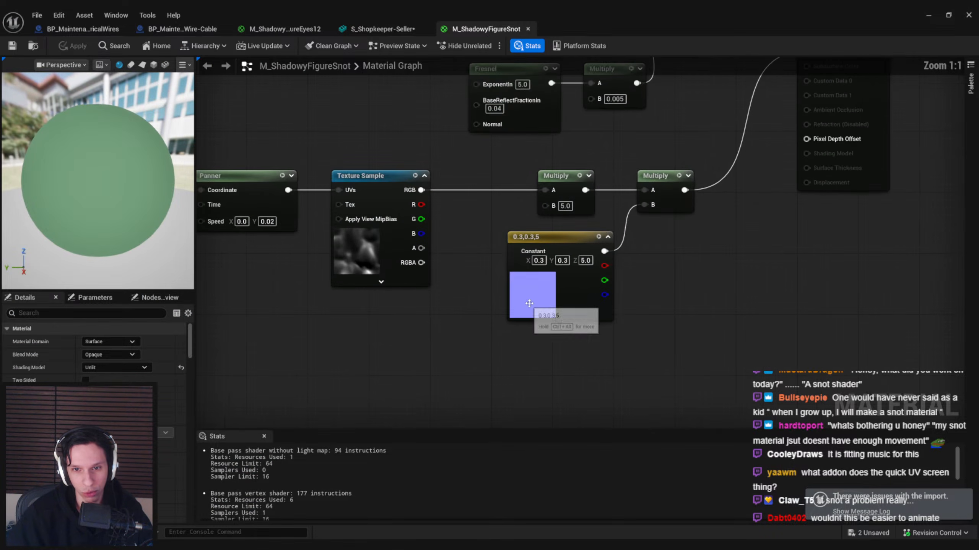
left_click(531, 301)
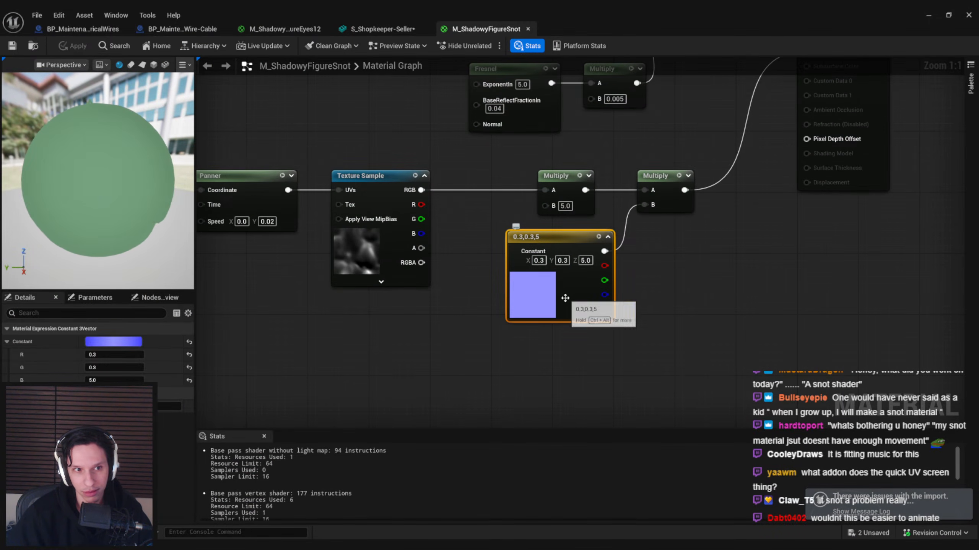
left_click(383, 34)
- Switch to Blender, select the snot strand, and open its UVs for editing beside the 3D view
key("alt+Tab")
scroll(453, 289, "up", 3)
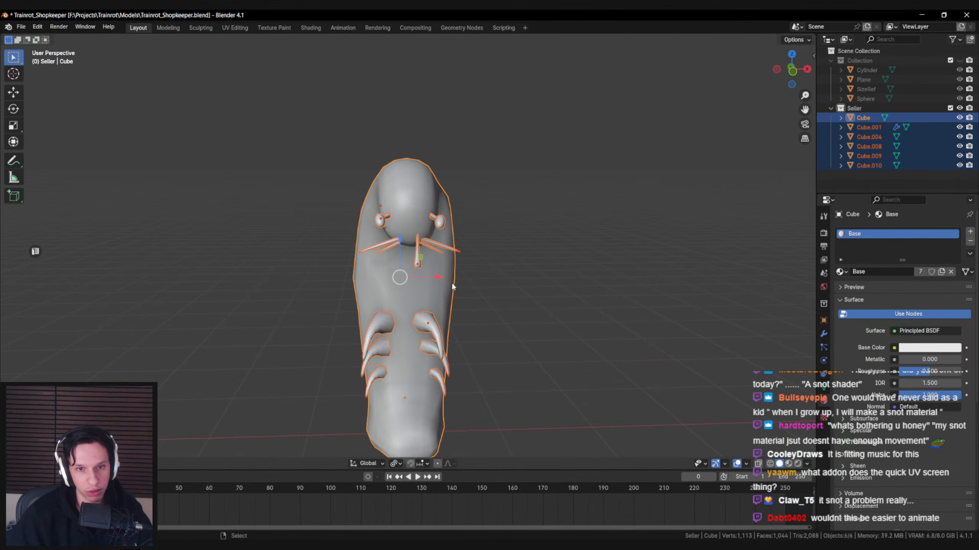
left_click(419, 256)
left_click(419, 256)
left_click(35, 252)
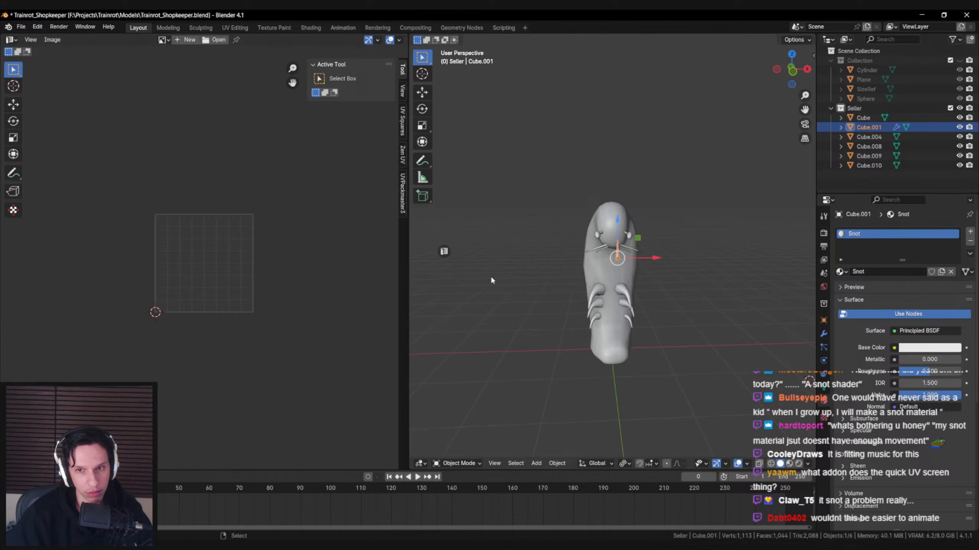
key("Tab")
scroll(491, 278, "up", 1)
scroll(221, 281, "up", 6)
key("s")
key("x")
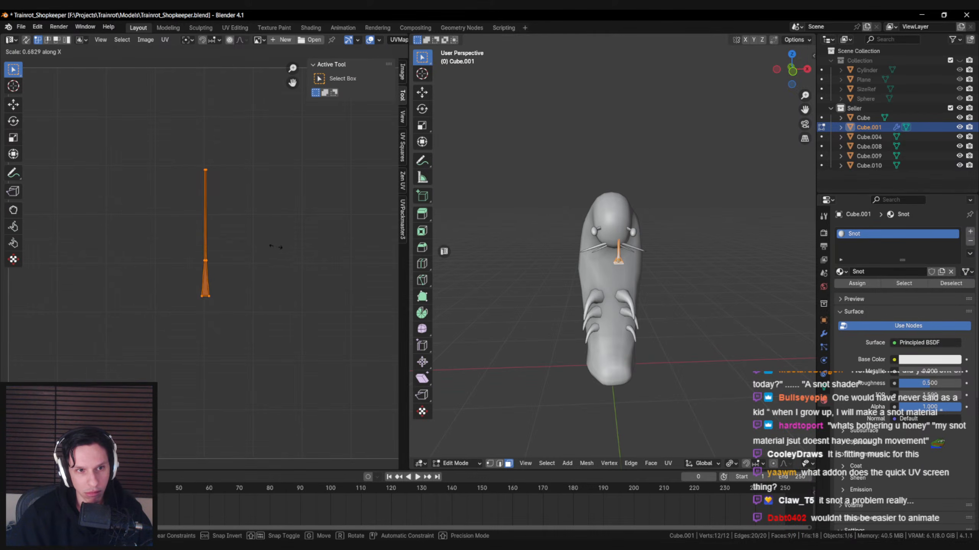
key("x")
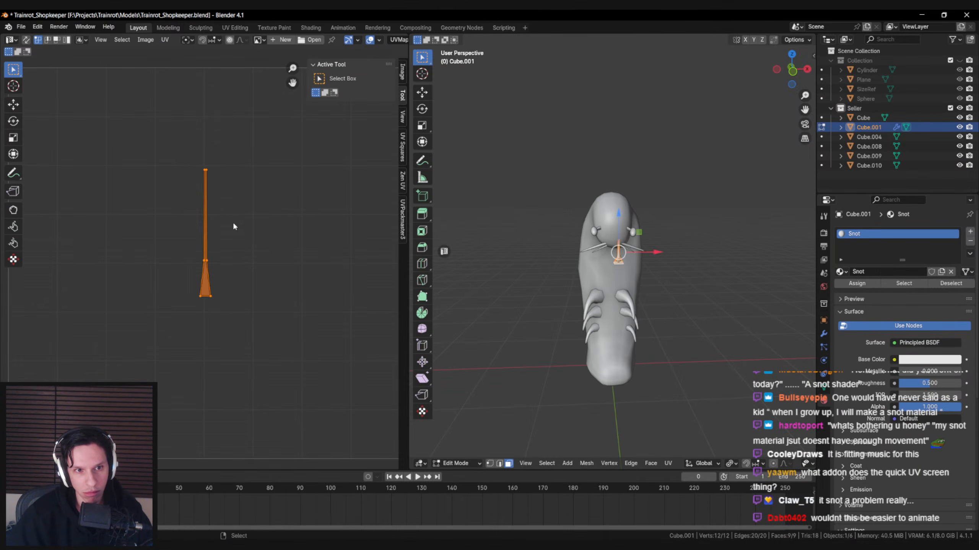
left_click(263, 255)
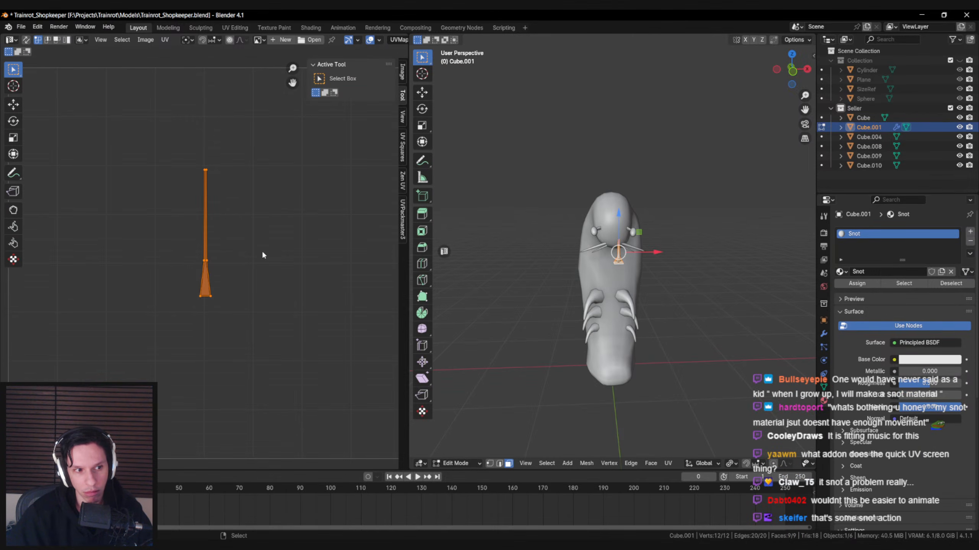
- Return to M_ShadowyFigureSnot in Unreal and check the Panner's speed values ahead of the noise texture
left_click(297, 546)
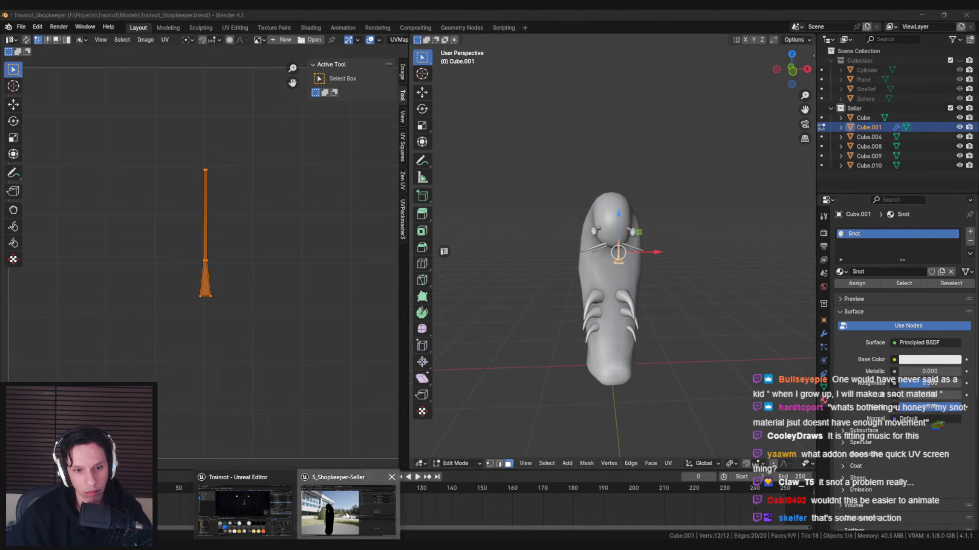
left_click(343, 507)
left_click(458, 32)
scroll(285, 239, "down", 1)
right_click_drag(285, 239, 418, 247)
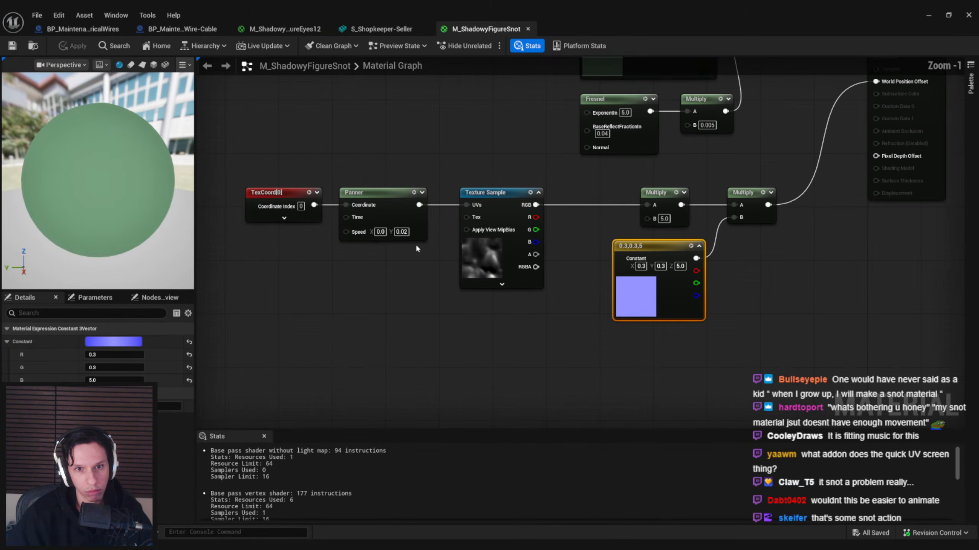
scroll(406, 243, "up", 1)
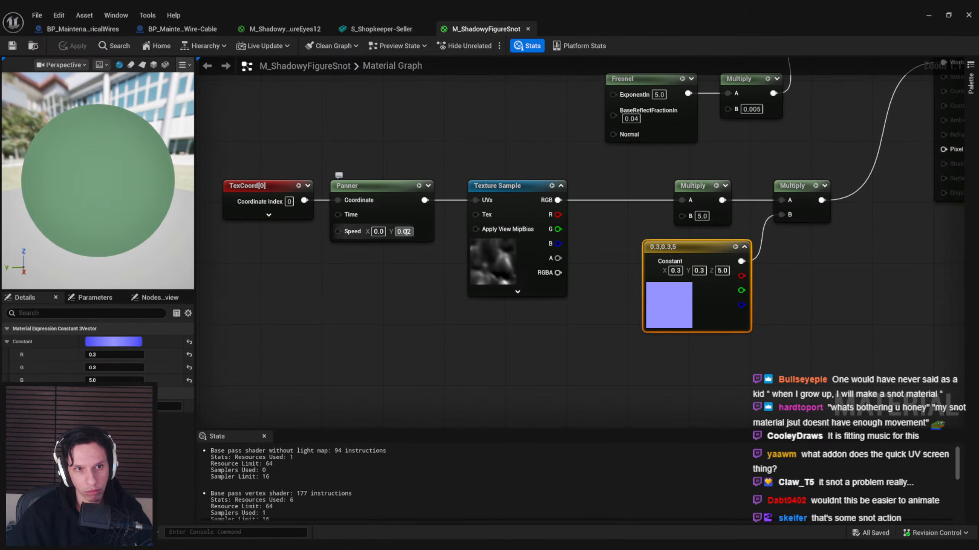
left_click(406, 261)
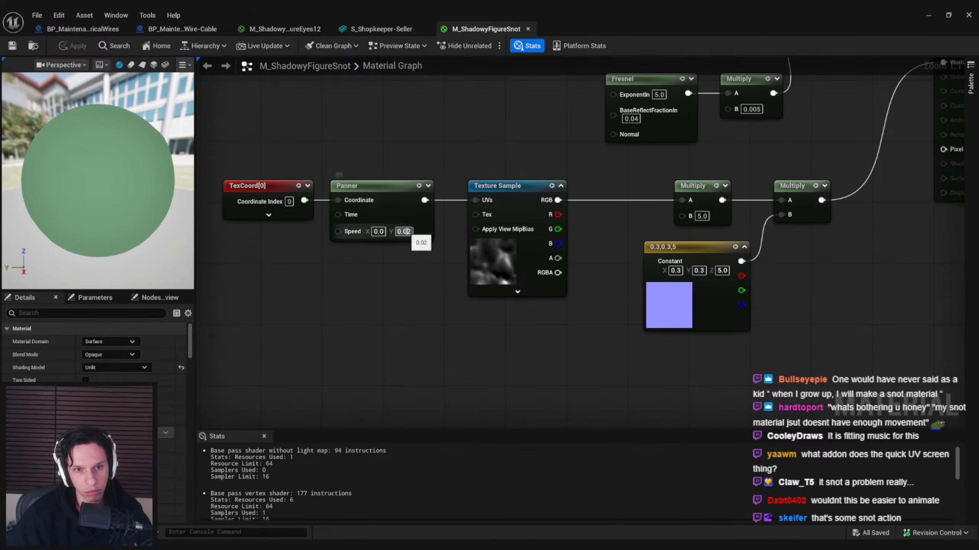
- Switch back to Blender and scale the snot strand's UVs down along X until they form nearly a single line
left_click(214, 541)
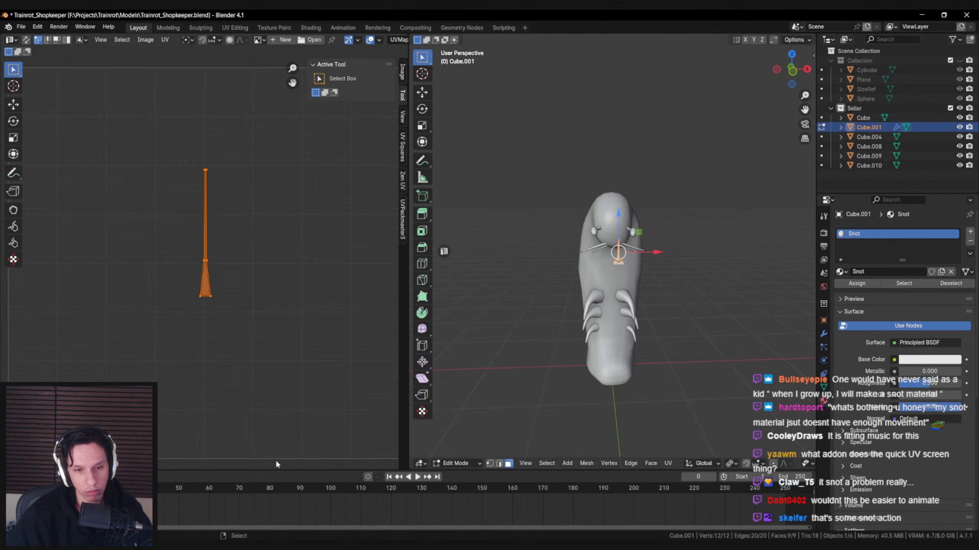
key("s")
key("x")
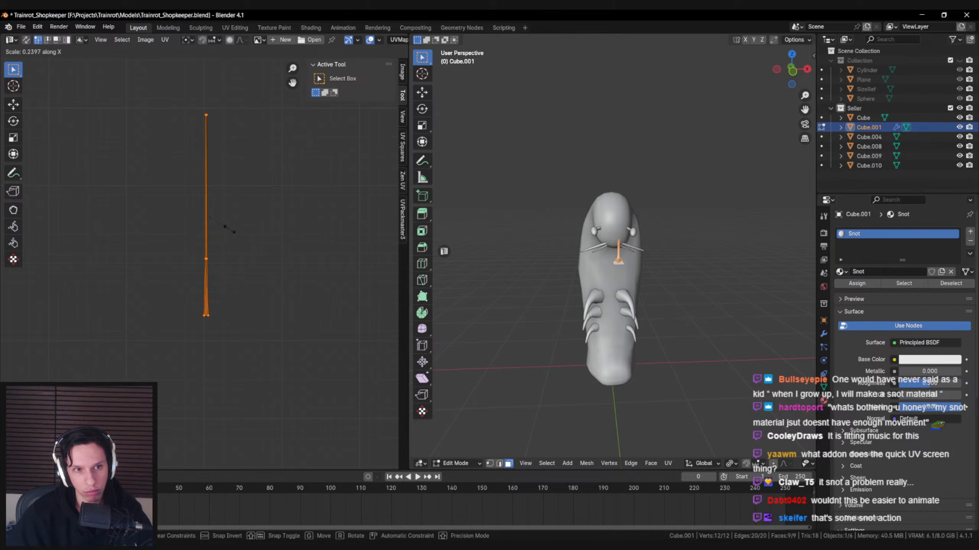
left_click(219, 242)
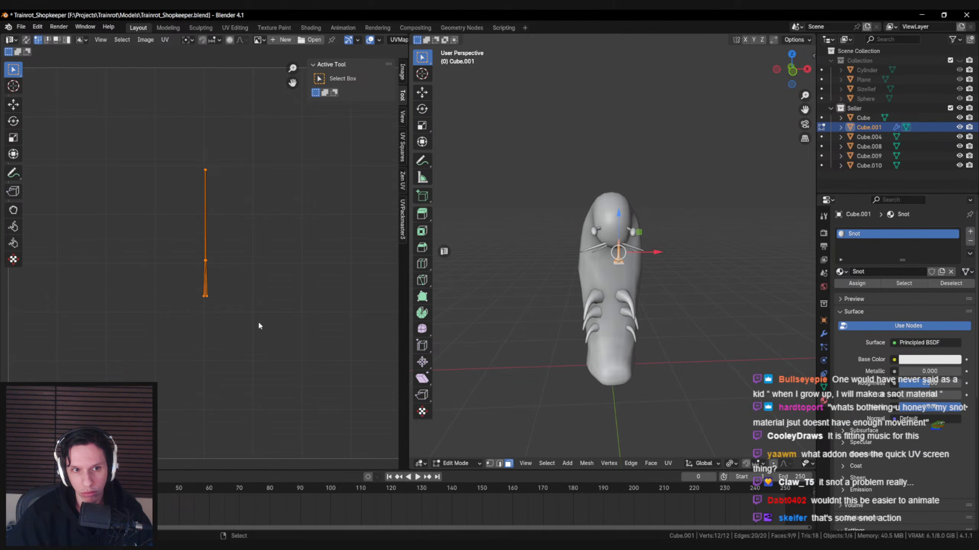
- Scale the snot strand's UVs along Y to span nearly the full height of the UV square and centre them vertically
key("s")
key("y")
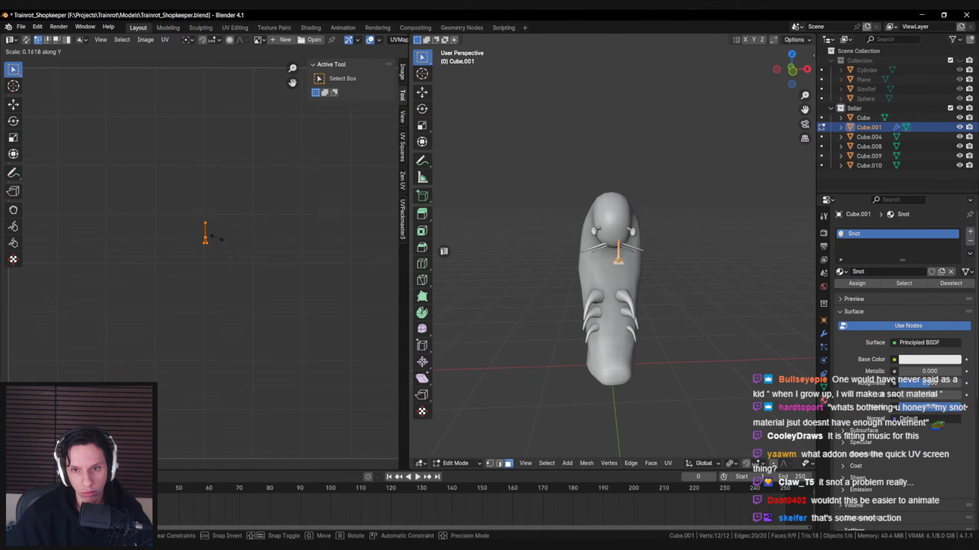
left_click(240, 287)
scroll(241, 289, "down", 4)
key("s")
key("y")
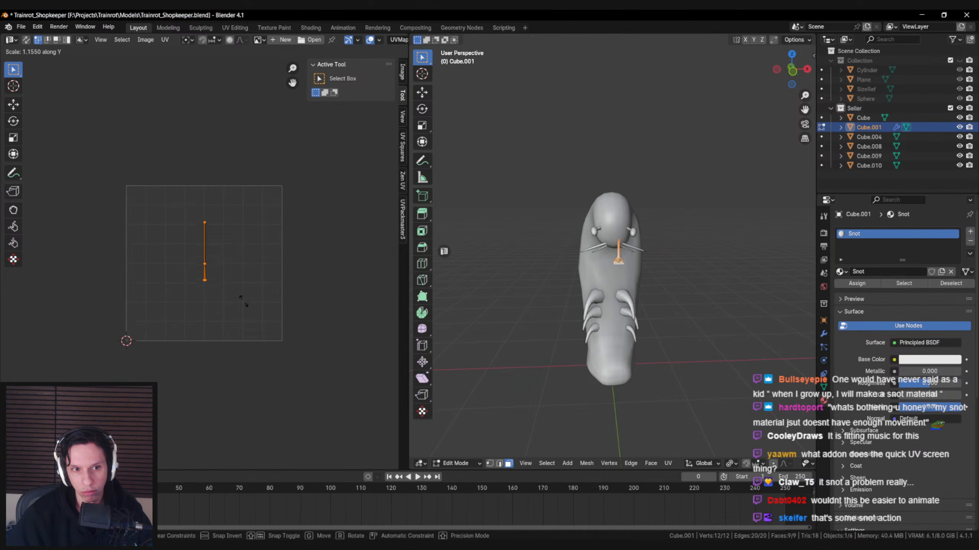
left_click(333, 317)
key("g")
key("y")
left_click(329, 328)
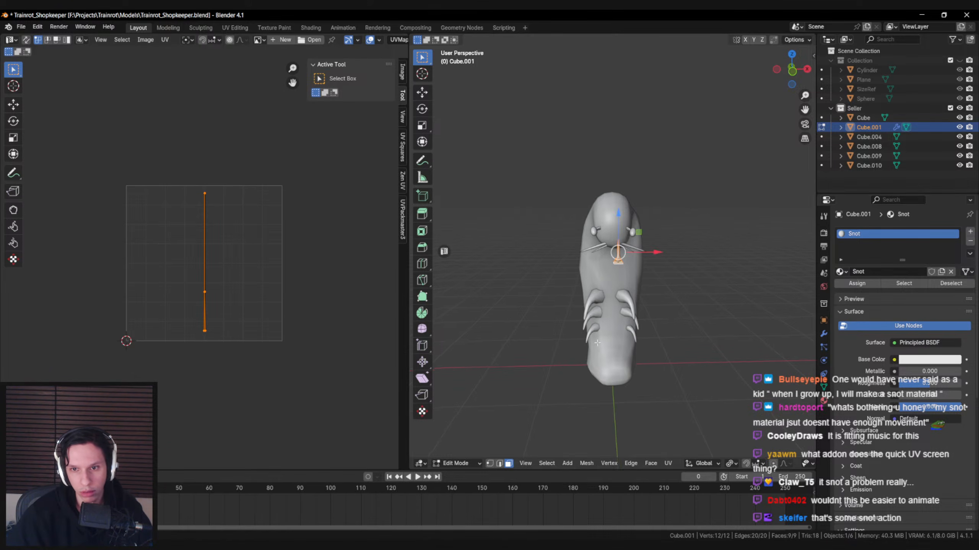
- Leave UV editing, box-select all of the seller's objects in wireframe, restore solid shading, and save Trainrot_Shopkeeper.blend
key("Tab")
scroll(590, 317, "up", 3)
scroll(591, 319, "down", 2)
left_click(592, 267)
key("shift+z")
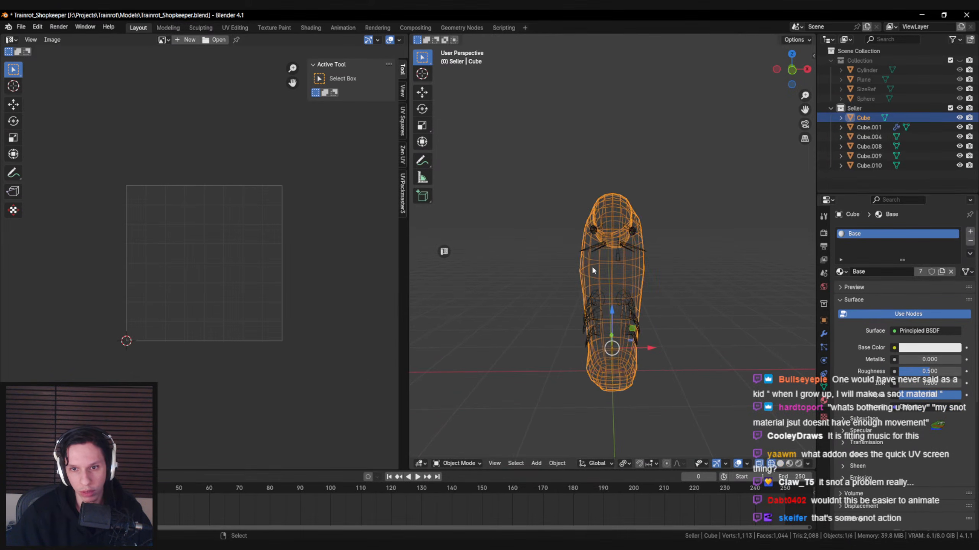
left_click_drag(523, 161, 734, 410)
key("shift+z")
key("ctrl+s")
- Export the selection as FBX over the seller's existing file and refresh the S_Shopkeeper-Seller mesh in Unreal
left_click(22, 27)
mouse_move(84, 171)
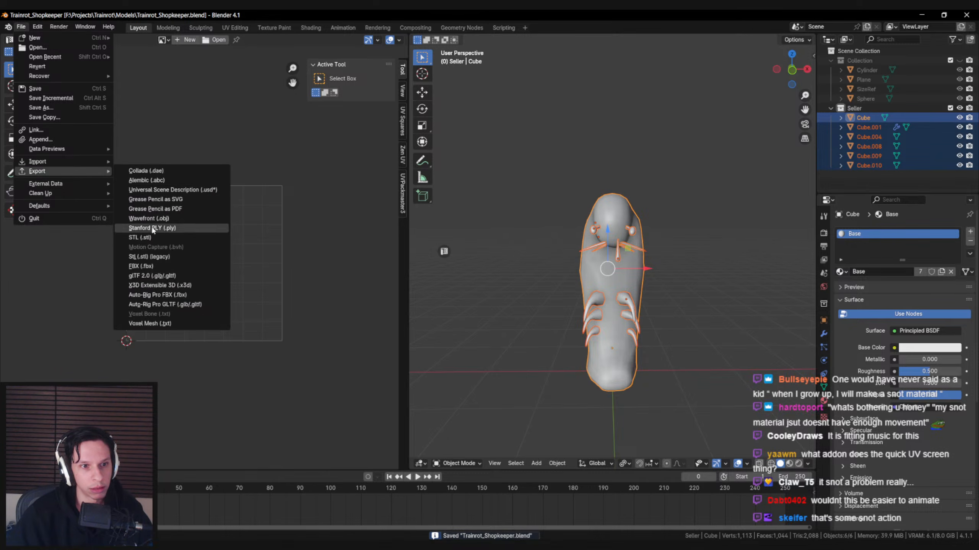
left_click(173, 261)
left_click(642, 415)
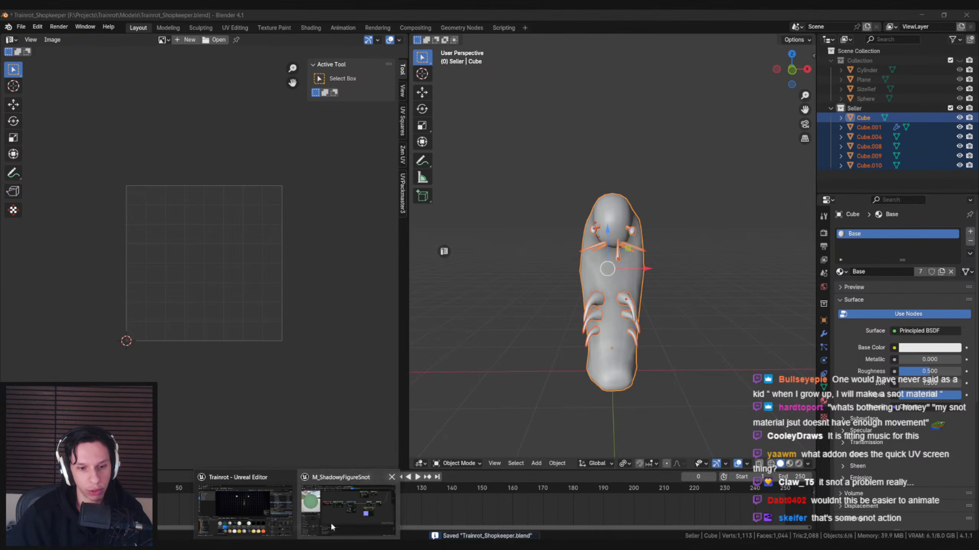
left_click(330, 522)
left_click(376, 29)
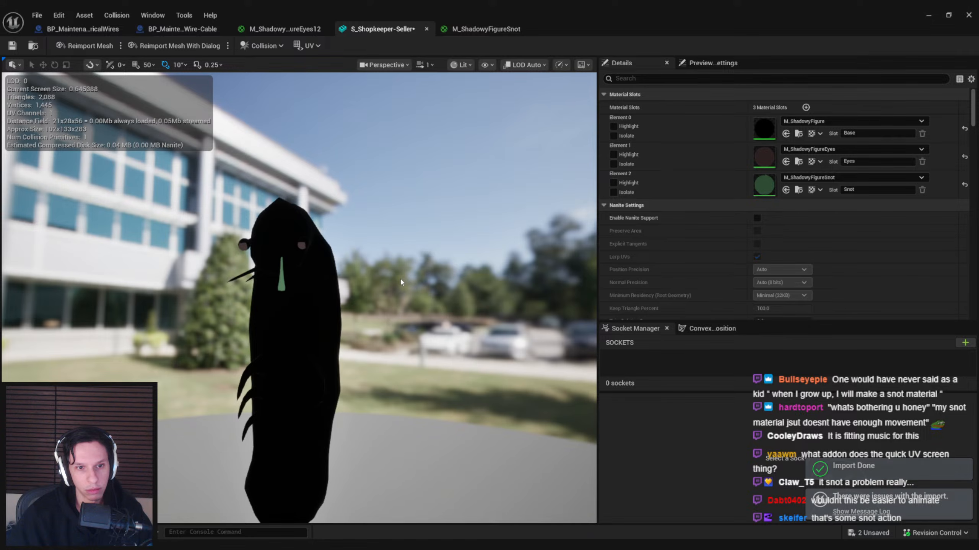
- Check the snot strand's motion up close on the reimported seller mesh and save all modified assets
scroll(400, 278, "up", 5)
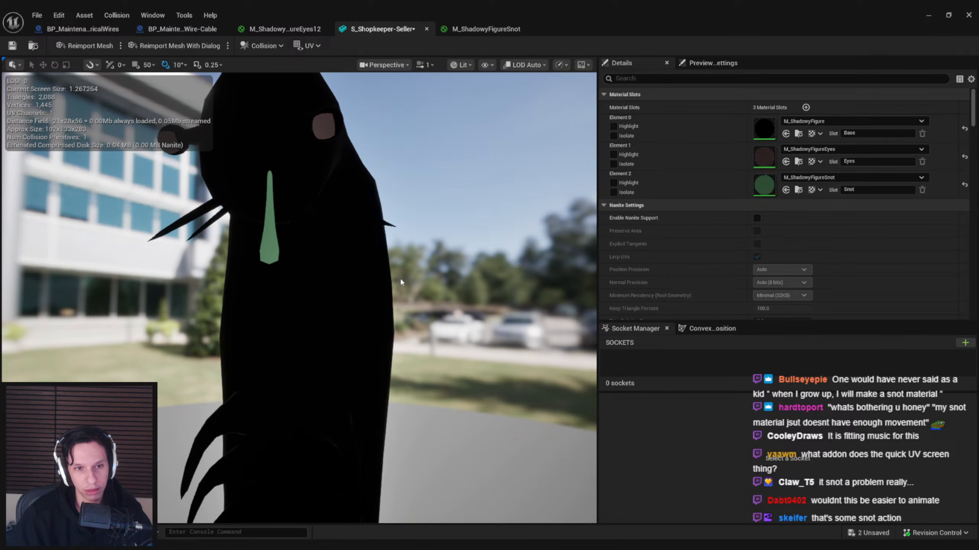
left_click_drag(400, 278, 400, 284)
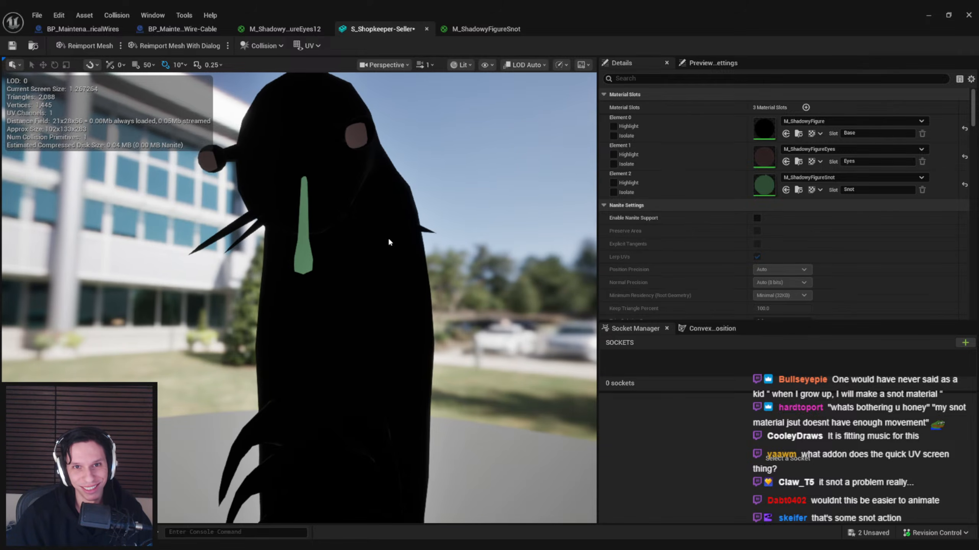
key("ctrl+shift+s")
- Return to the GameWorldLevel editor and start playing the level in full screen
left_click(929, 16)
key("s")
right_click_drag(622, 181, 593, 216)
scroll(593, 216, "up", 2)
left_click(241, 46)
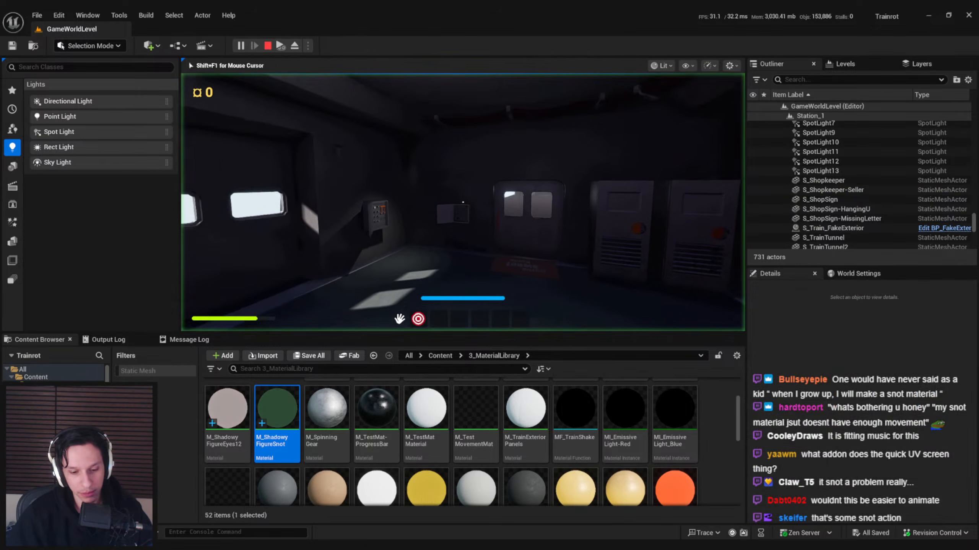
key("F11")
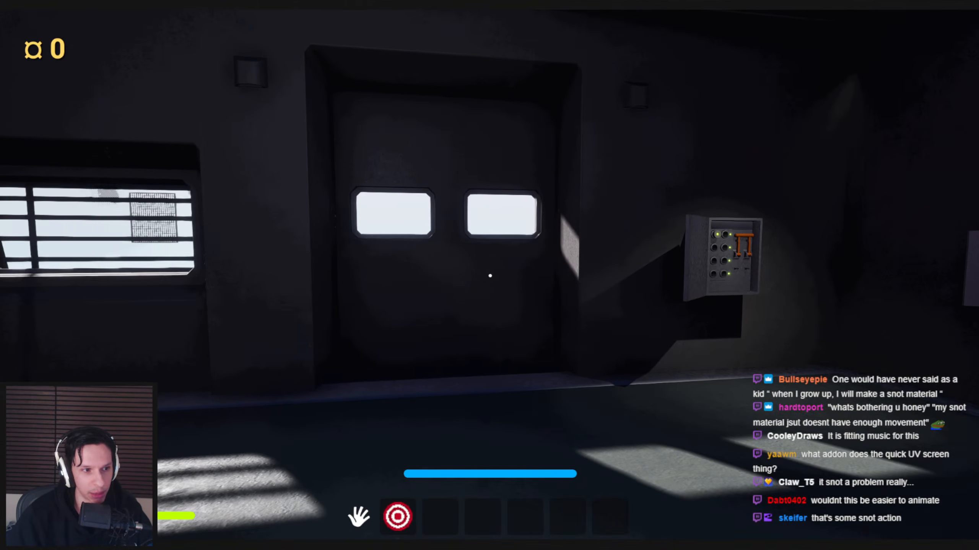
- Go through the station to the seller's barred window in the game and examine the snot strand's motion up close
key("w")
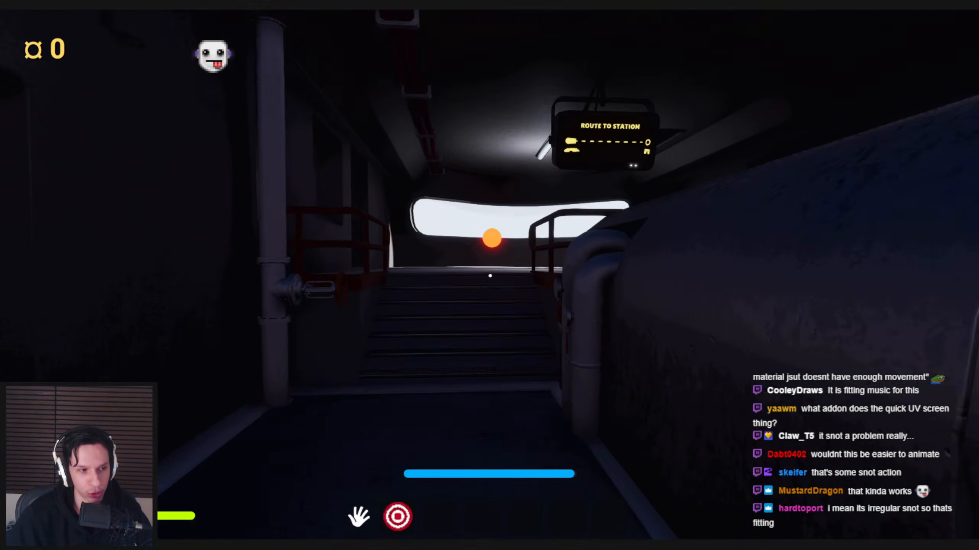
key("s")
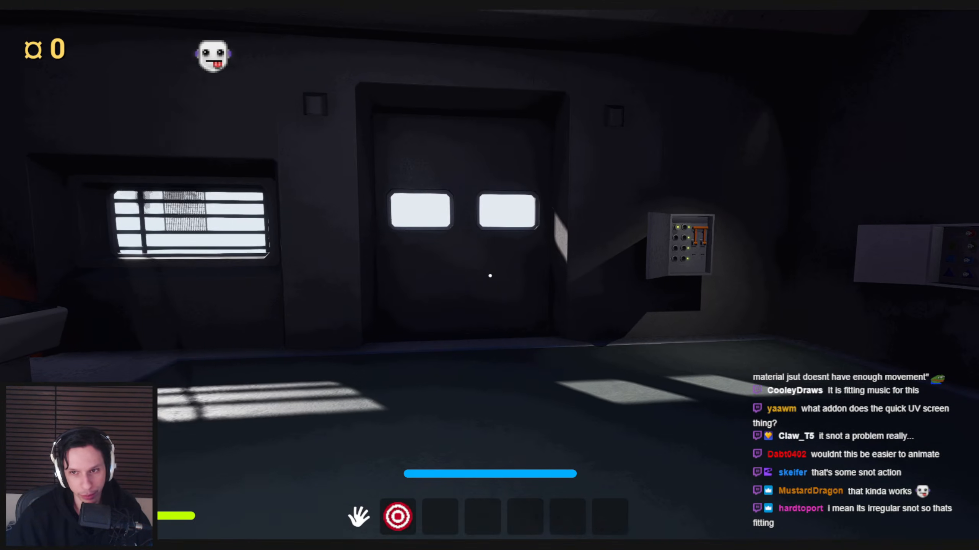
key("grave")
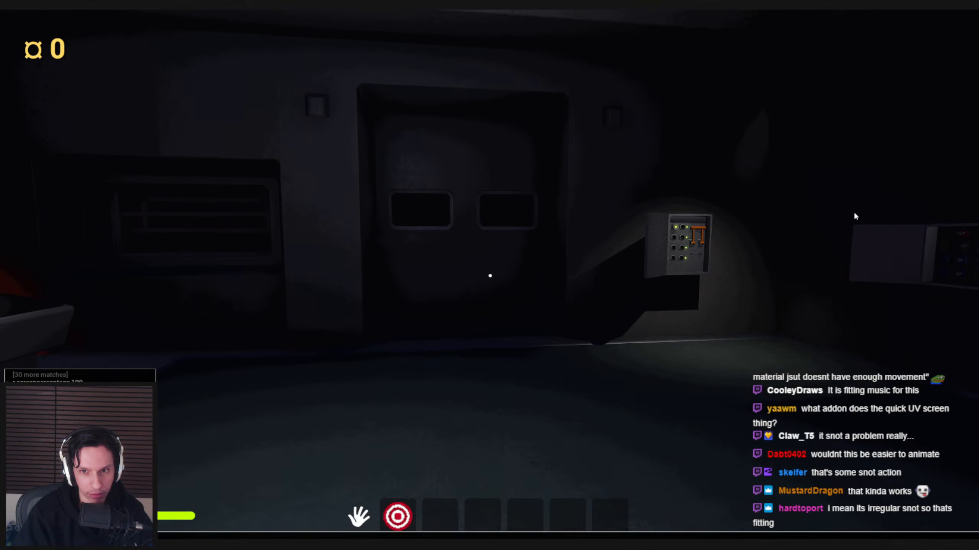
key("grave")
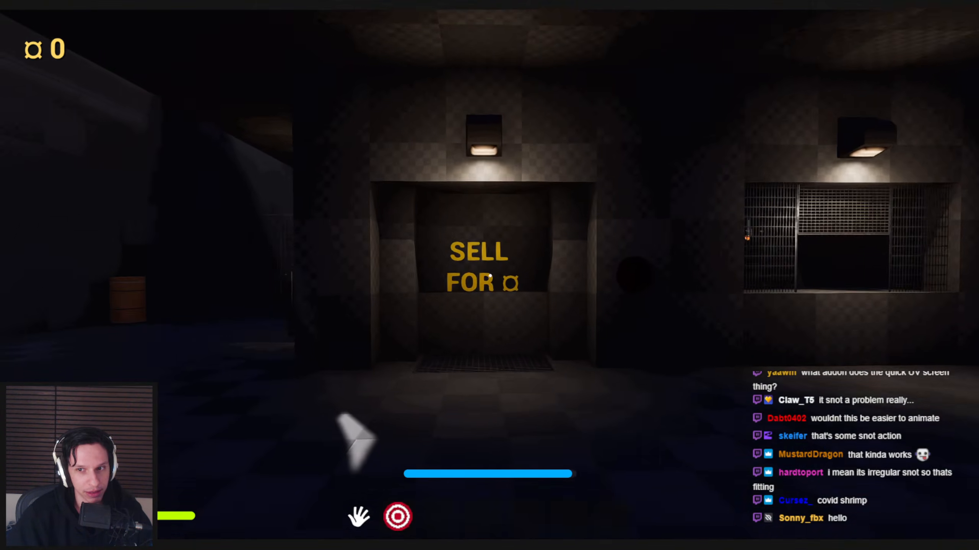
left_click(489, 276)
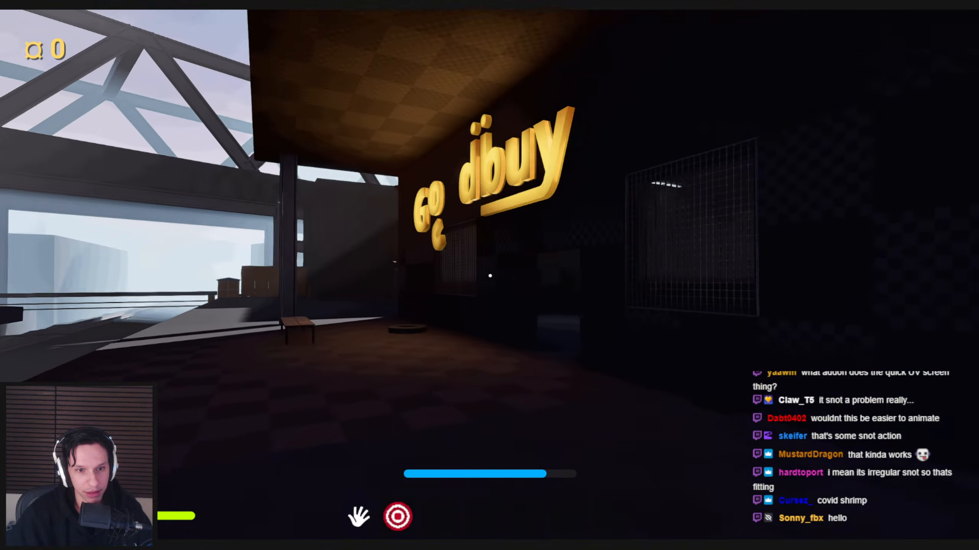
key("w")
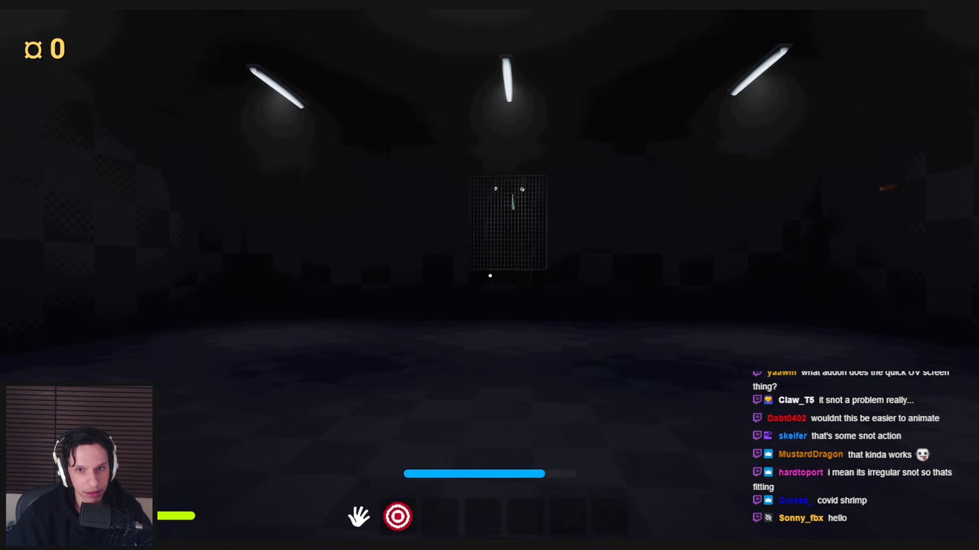
key("w")
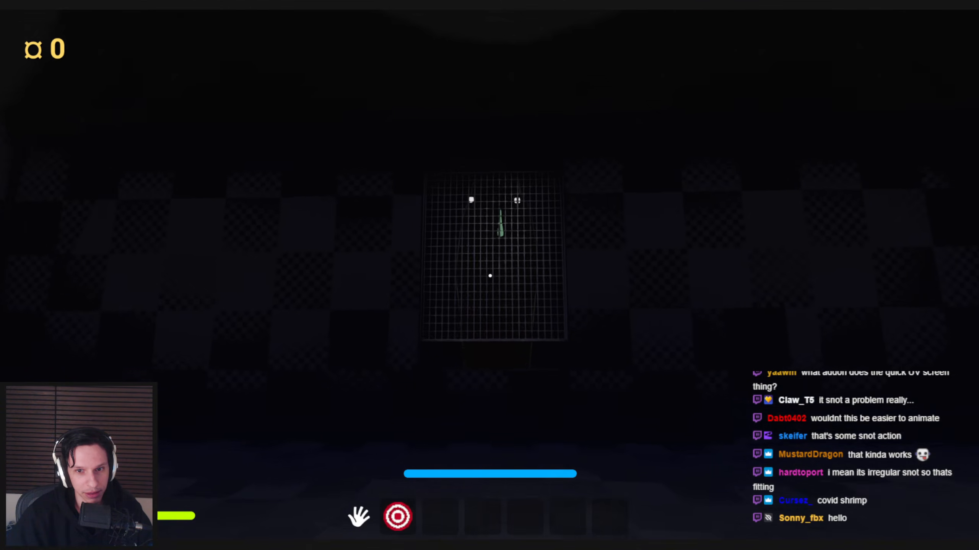
key("w")
key("w")
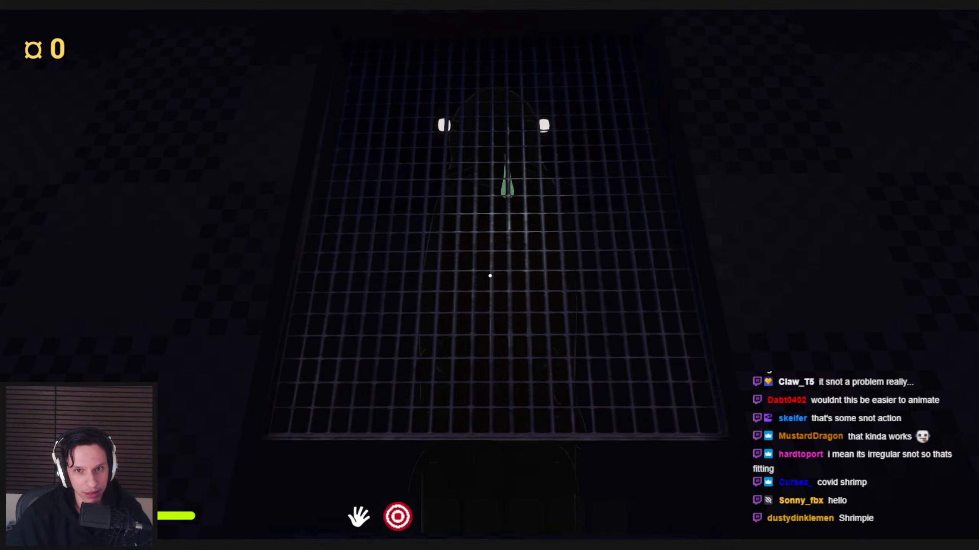
- Examine the seller's snot strand through the barred window from near and far, and stop playing the level
key("s")
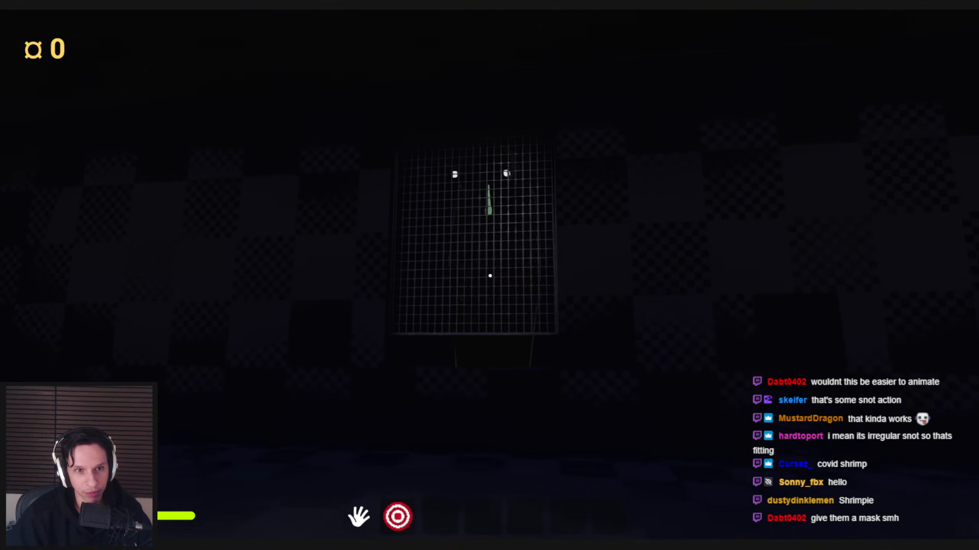
key("w")
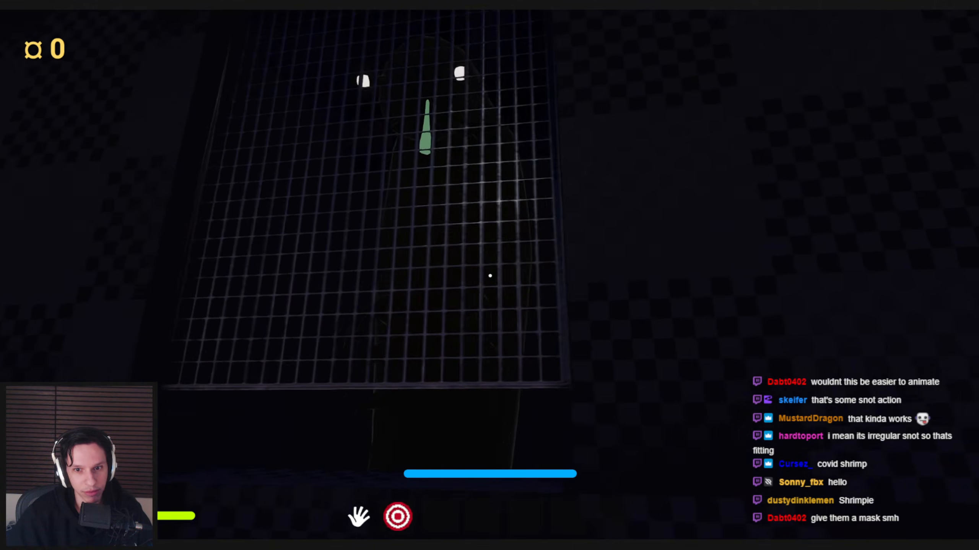
key("s")
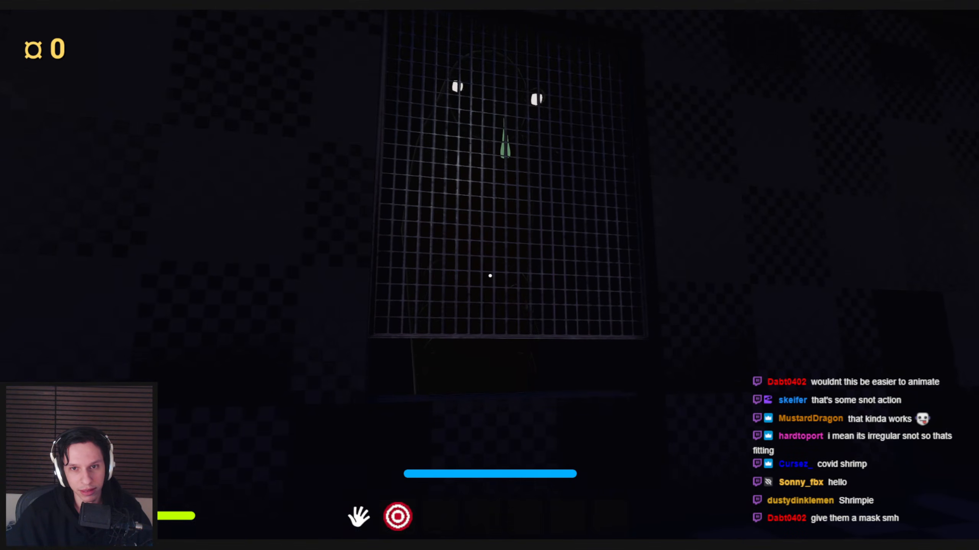
key("Escape")
- Select SpotLight14 above the seller's window, restore the full editor layout and turn on the light's shadow casting
key("f")
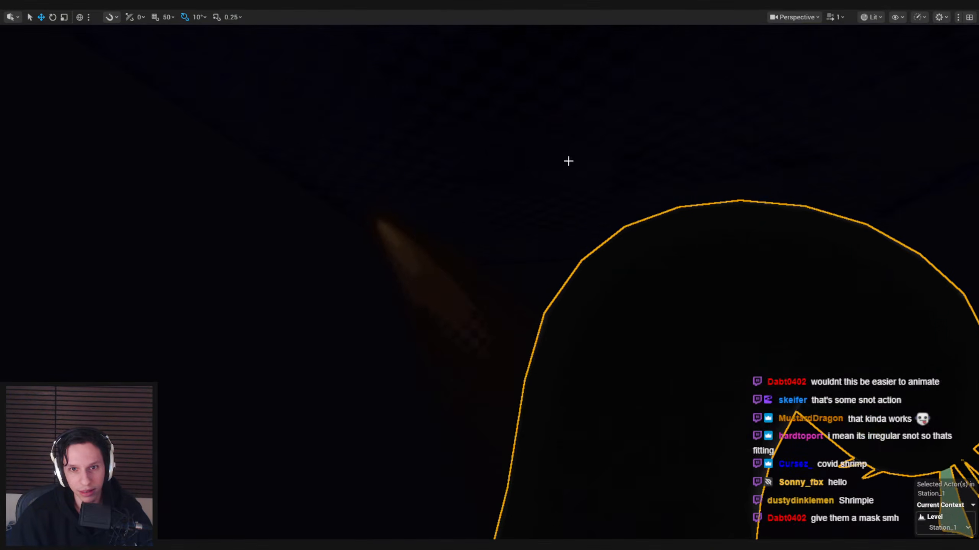
left_click(373, 216)
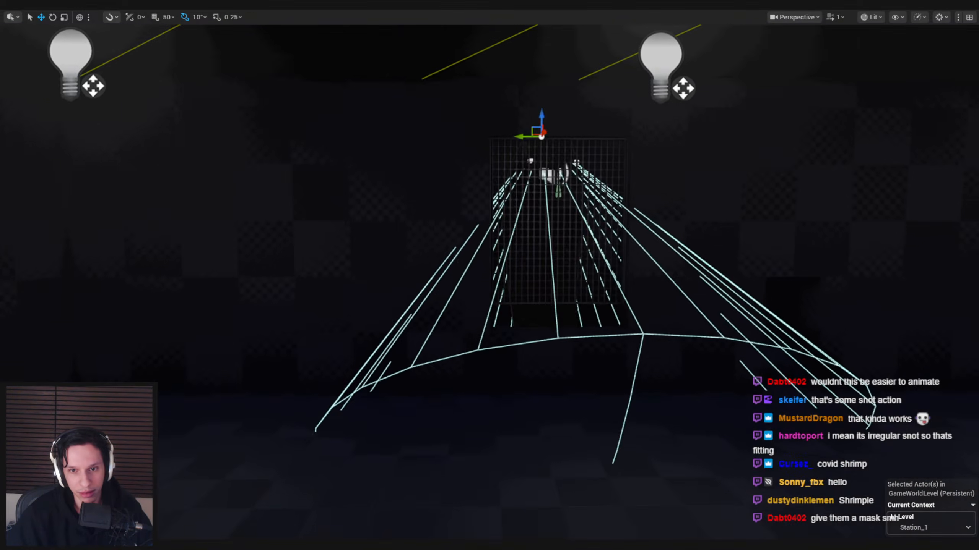
key("F11")
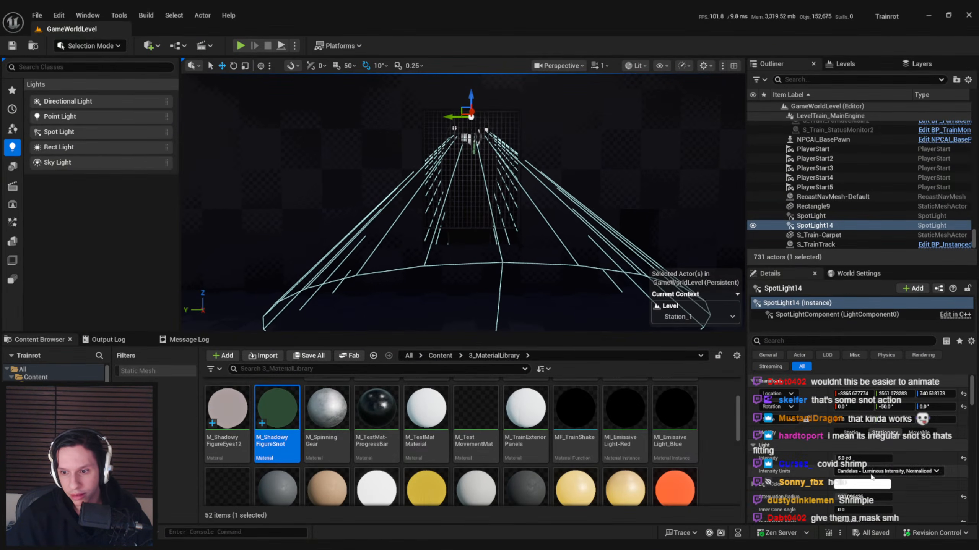
scroll(871, 477, "down", 5)
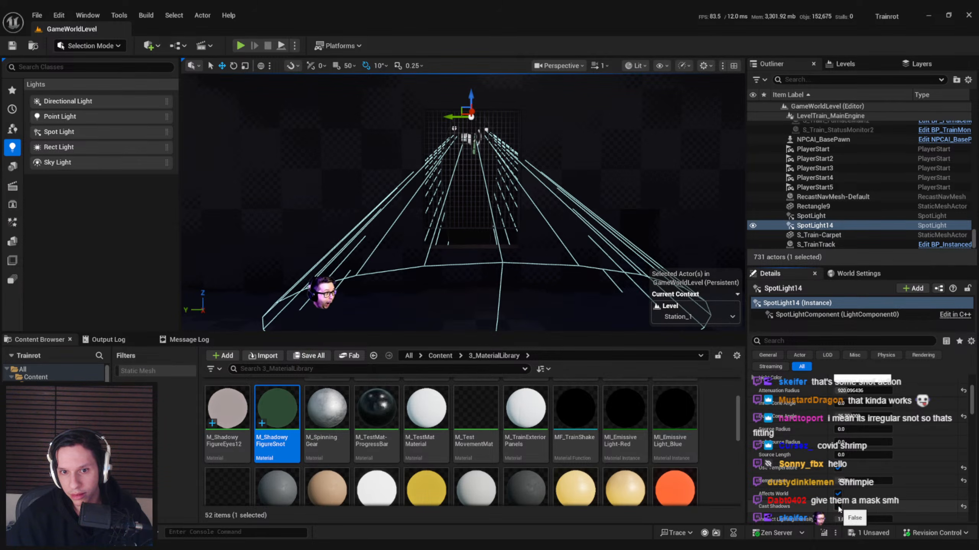
- Set SpotLight14's outer cone angle to about 42, inner cone angle to about 14.15 and attenuation radius to about 946.5
left_click_drag(860, 416, 932, 416)
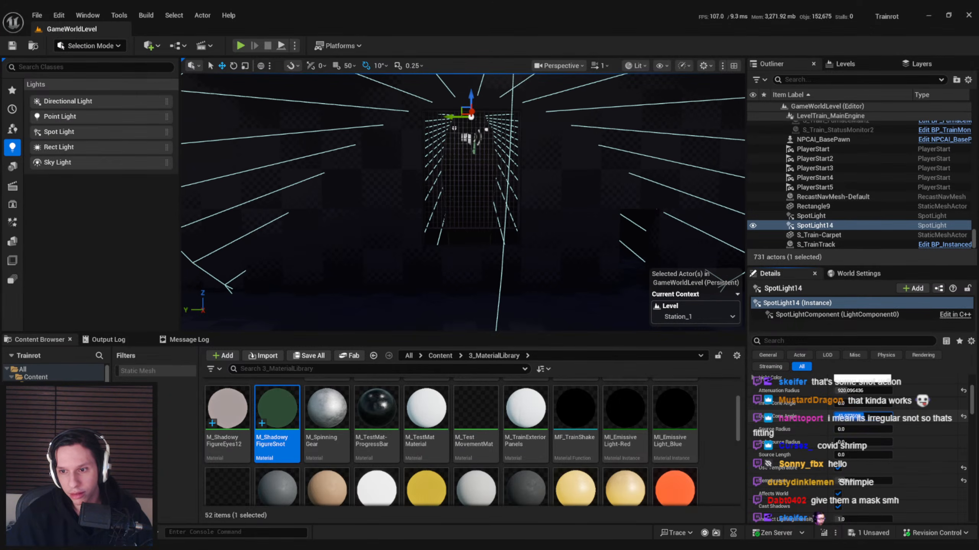
scroll(856, 415, "up", 1)
left_click_drag(855, 415, 882, 415)
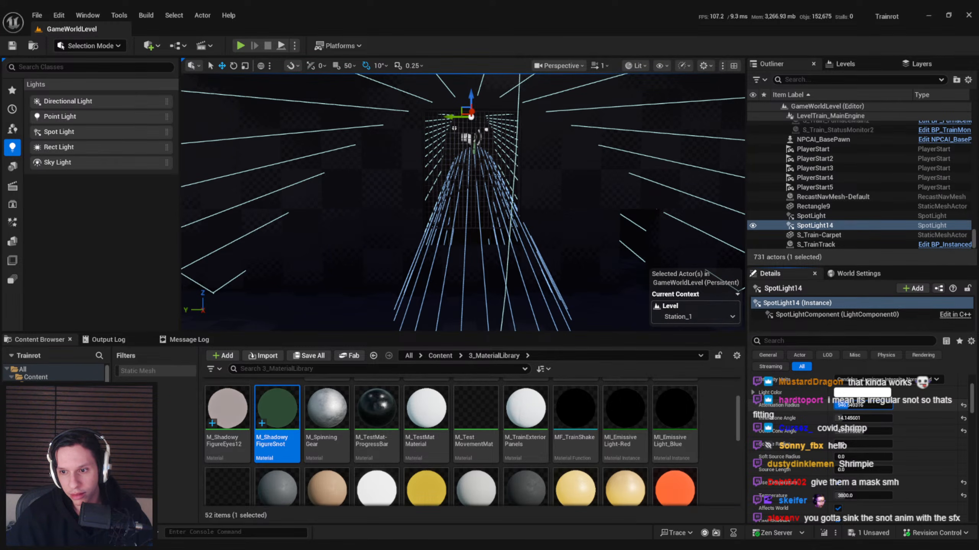
- Set SpotLight14's intensity to 16 cd
scroll(854, 412, "up", 4)
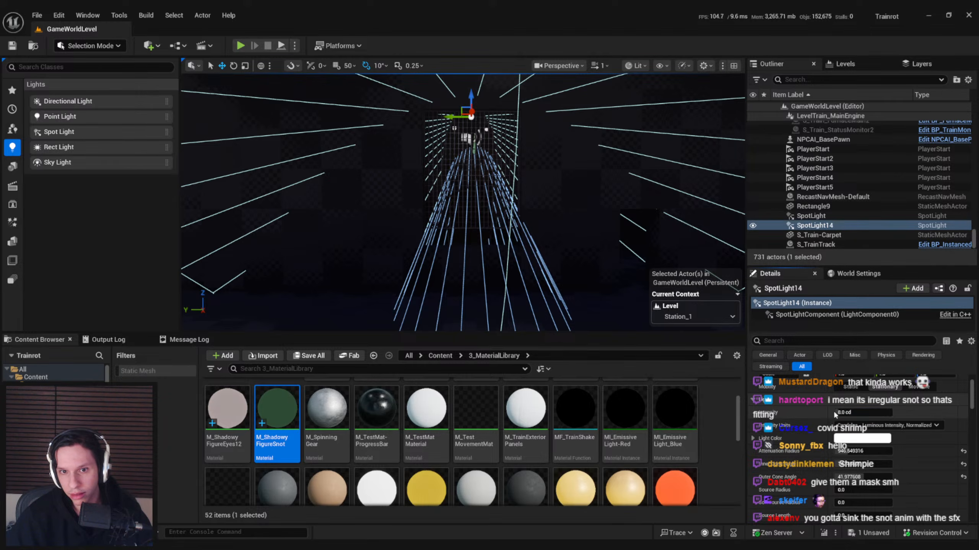
type("16")
key("Return")
- Move SpotLight14 to the upper-left corner of the barred window and rotate its beam toward the seller
left_click_drag(455, 117, 427, 126)
key("e")
left_click_drag(408, 93, 435, 79)
key("w")
scroll(462, 201, "up", 3)
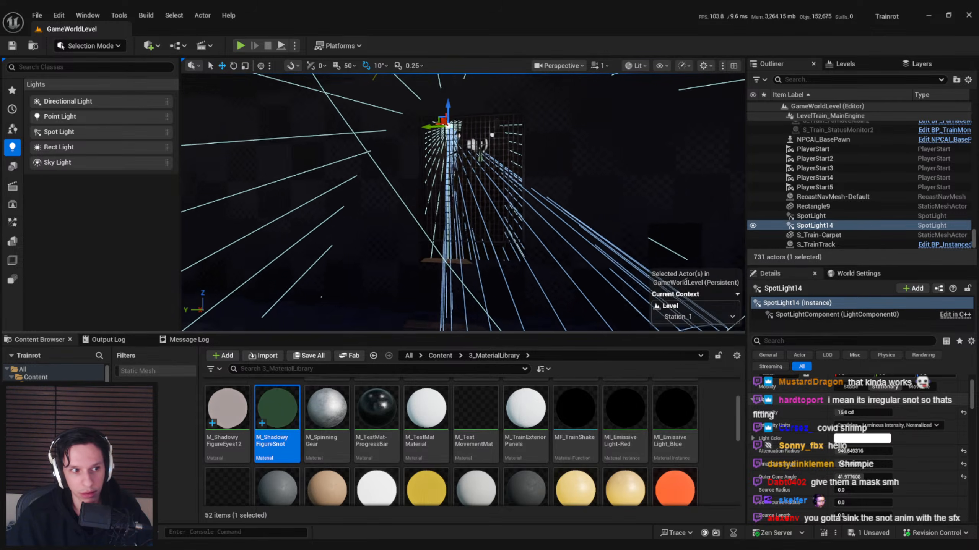
- Check where SpotLight14's beam falls and set its intensity to 4 cd
key("f")
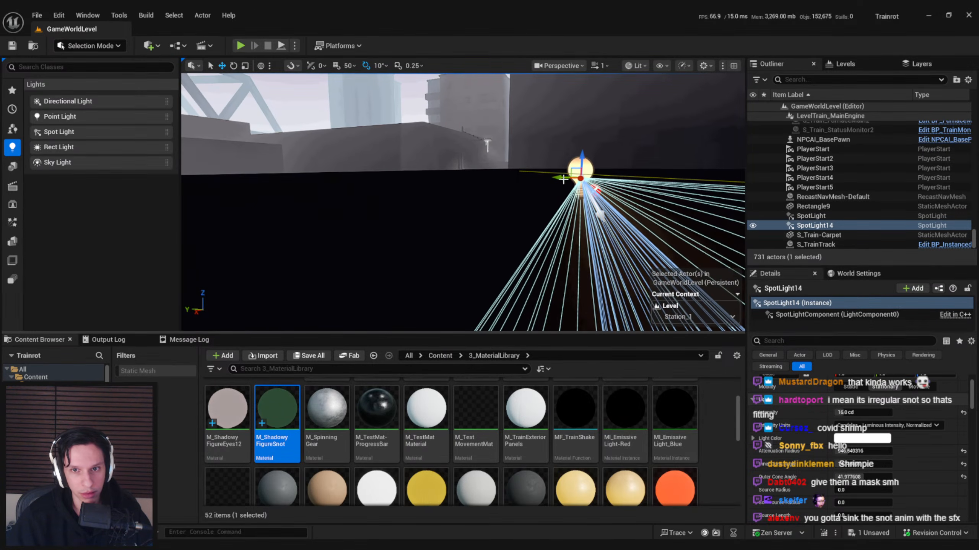
key("s")
right_click_drag(553, 186, 551, 247)
left_click_drag(872, 412, 862, 413)
left_click(862, 412)
type("4")
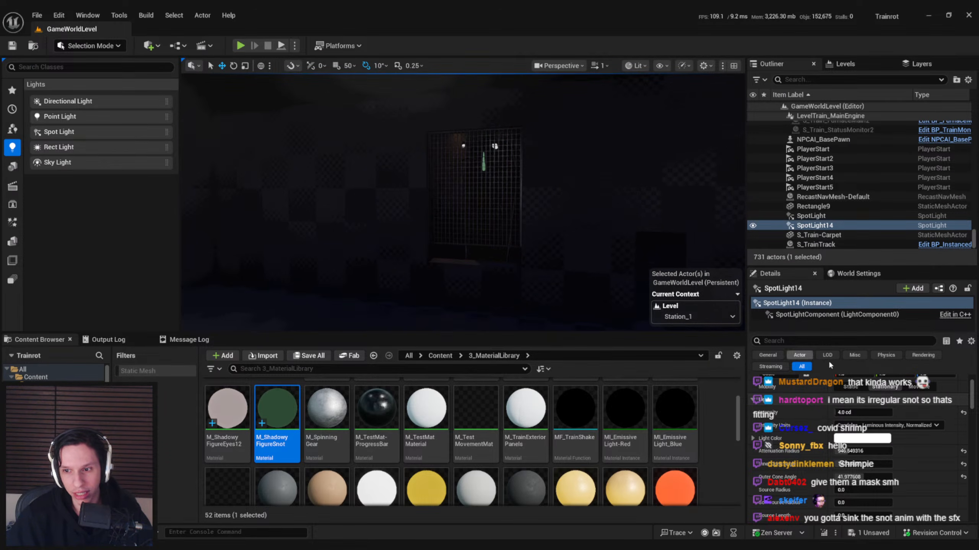
- Try Static mobility on SpotLight14, compare the window's lighting without editor overlays, and return the light to Stationary
left_click(850, 386)
right_click_drag(670, 247, 666, 302)
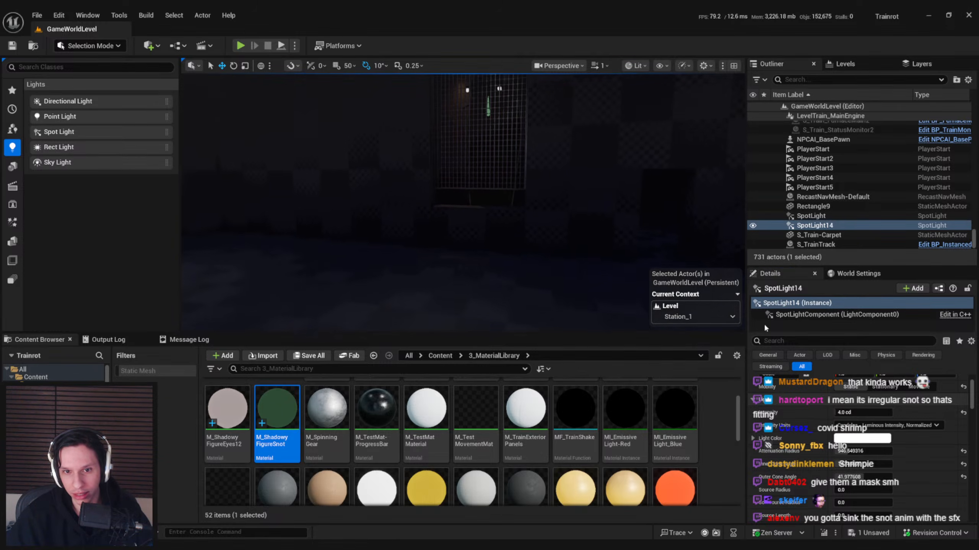
key("g")
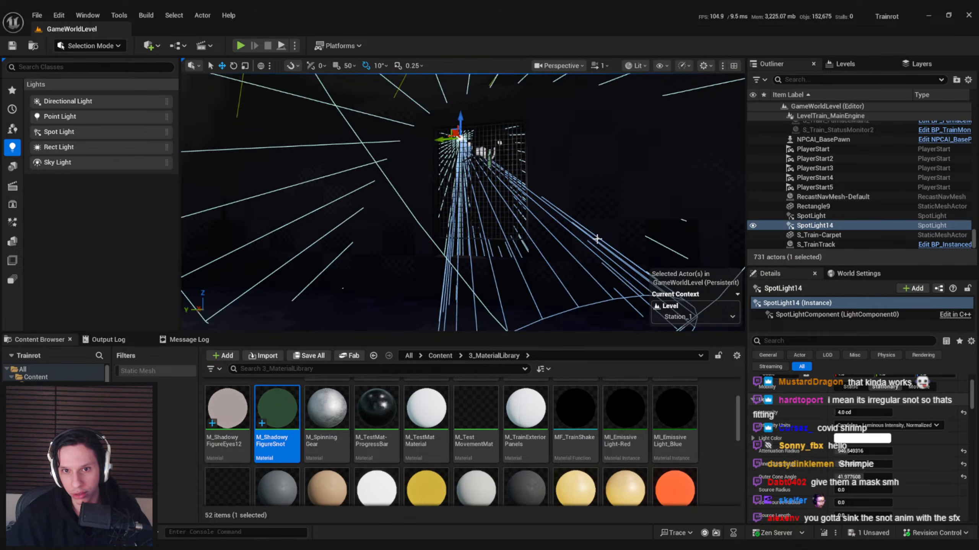
left_click_drag(846, 452, 841, 451)
key("g")
right_click_drag(568, 269, 538, 287)
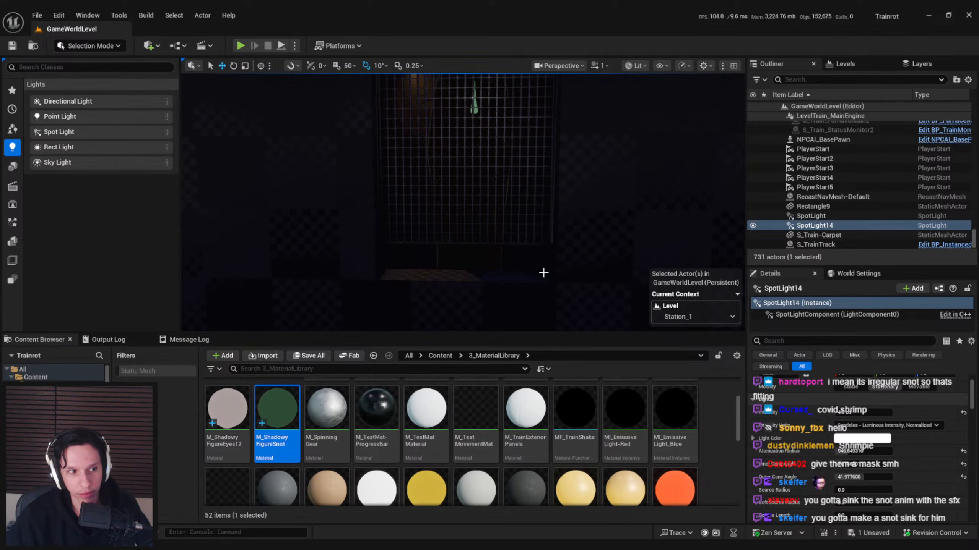
- Save the level and check the seller window's lighting from several distances
right_click_drag(511, 231, 513, 255)
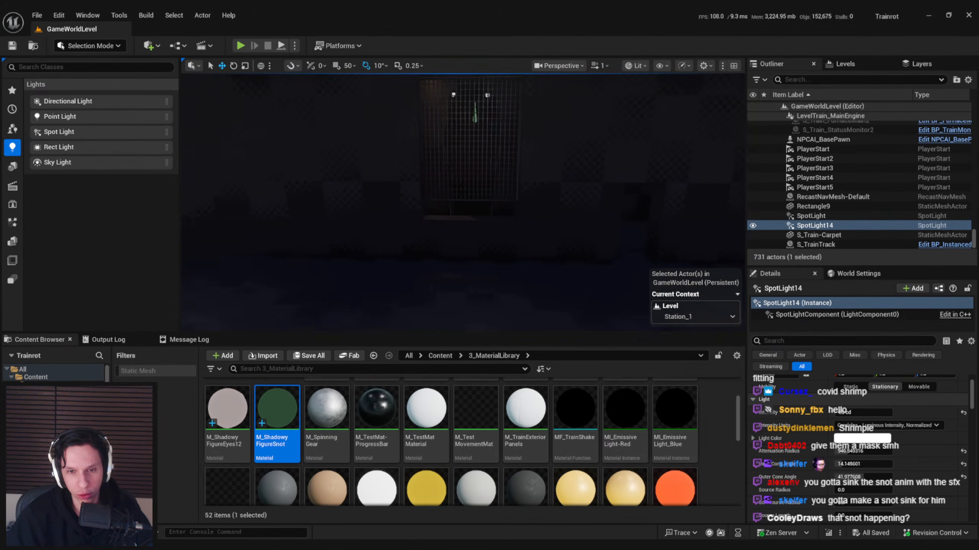
right_click_drag(513, 254, 507, 256)
key("s")
right_click_drag(462, 201, 486, 201)
key("w")
key("s")
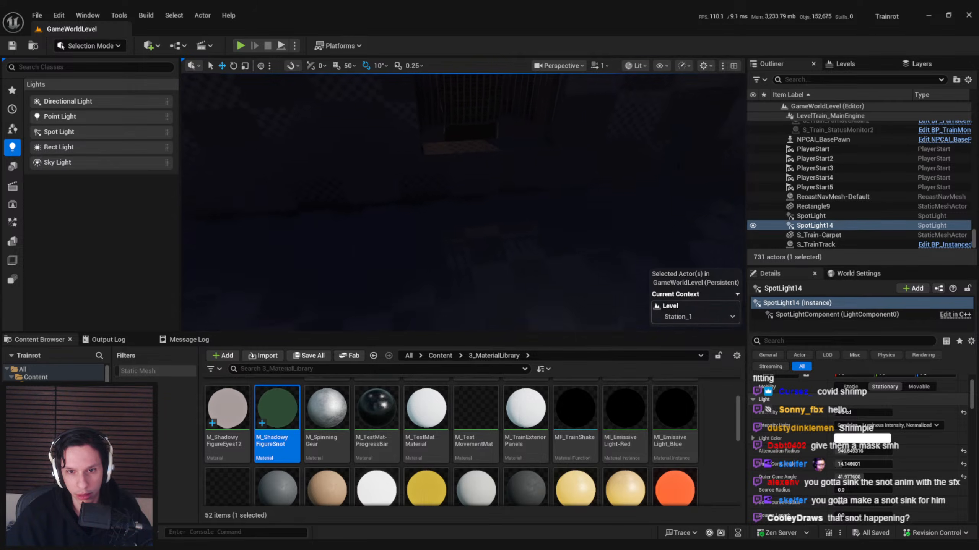
- Examine the station's lighting from the seller's window across to the yellow shop sign and back
right_click_drag(462, 202, 464, 158)
key("w")
right_click_drag(462, 202, 377, 198)
key("s")
key("w")
key("s")
key("s")
key("w")
key("w")
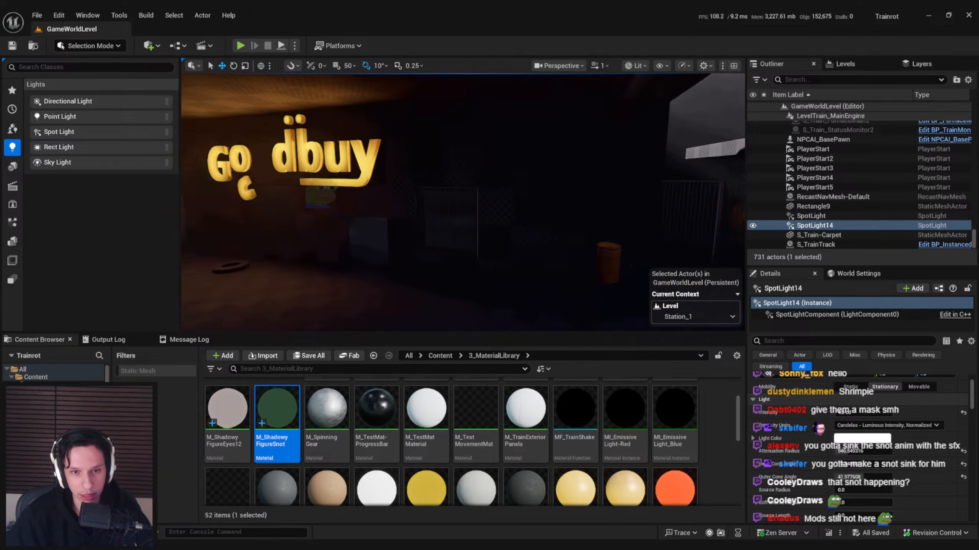
right_click_drag(535, 291, 562, 285)
key("w")
key("s")
key("w")
key("s")
key("w")
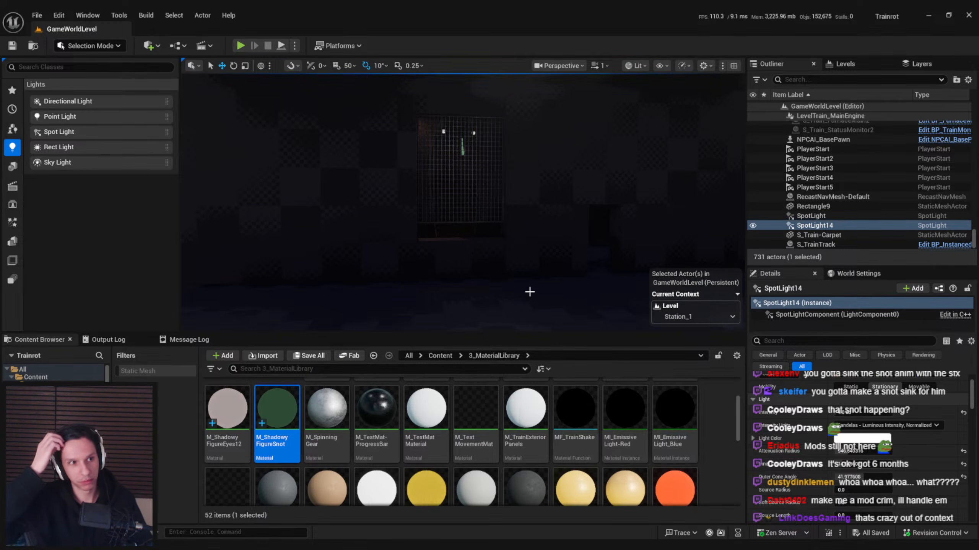
- Examine the lit seller and snot strand behind the bars up close, from the side and from across the room
scroll(532, 292, "down", 5)
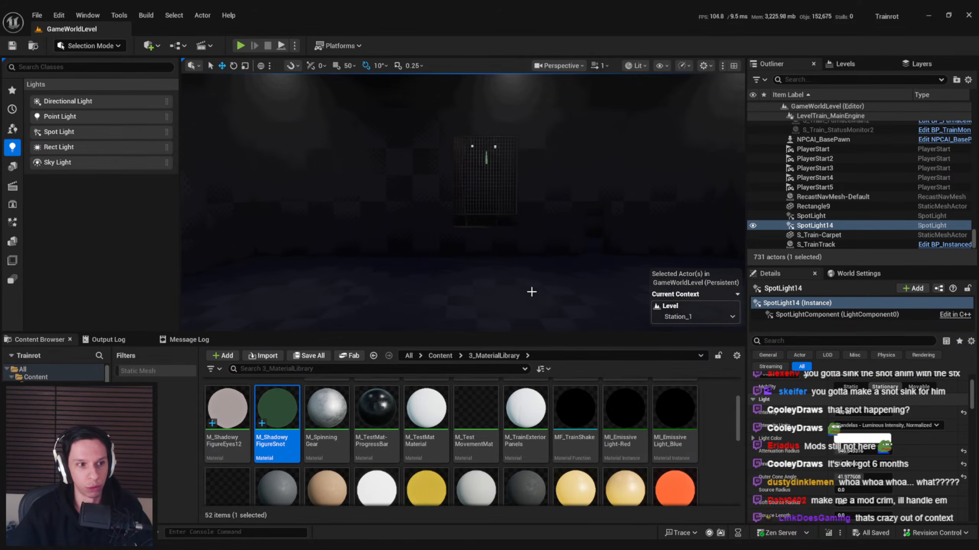
mouse_move(532, 291)
right_mouse_down()
mouse_move(713, 292)
mouse_move(539, 292)
mouse_move(517, 281)
mouse_move(514, 301)
right_mouse_up()
key("w")
key("s")
key("w")
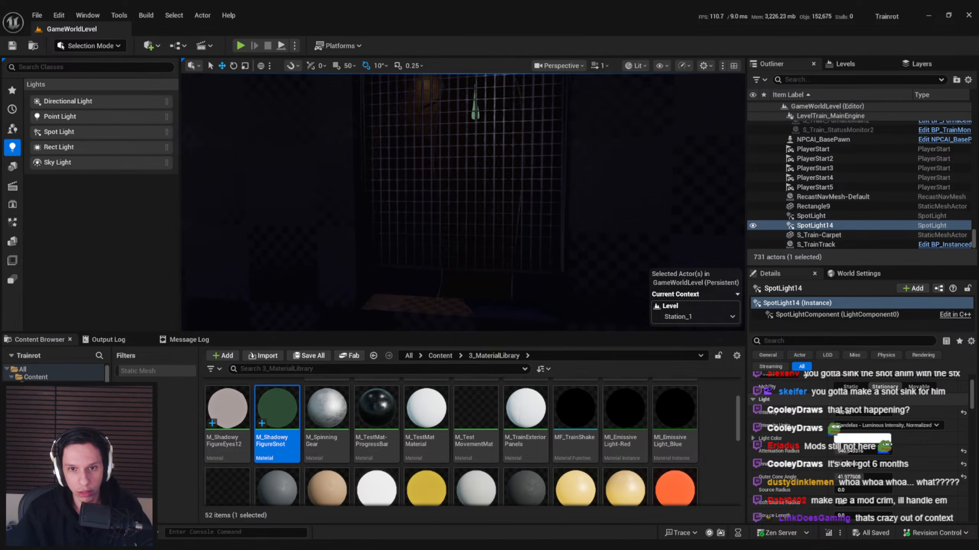
key("w")
right_click_drag(462, 202, 524, 200)
key("s")
key("w")
key("s")
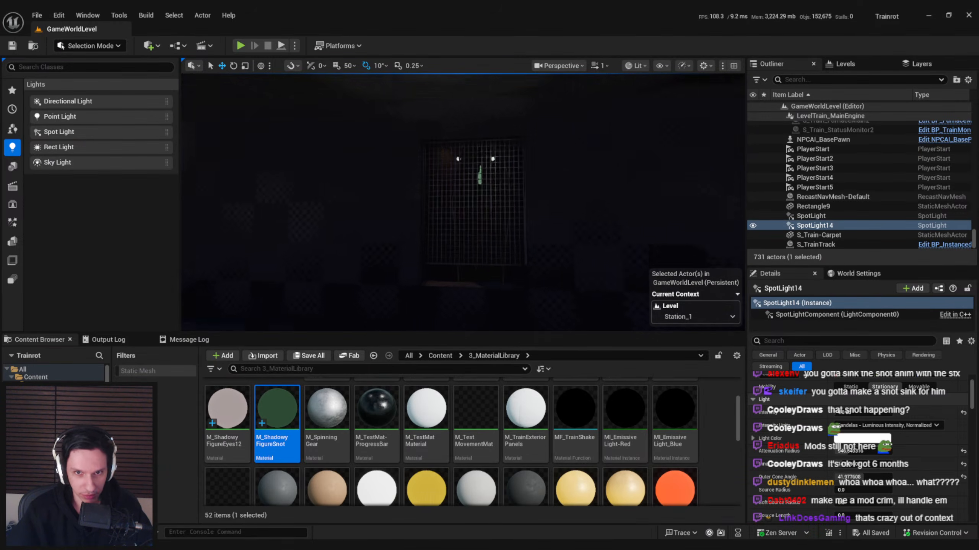
- Return the view to the train interior and start playing the level in full screen
right_click_drag(524, 200, 528, 203)
key("w")
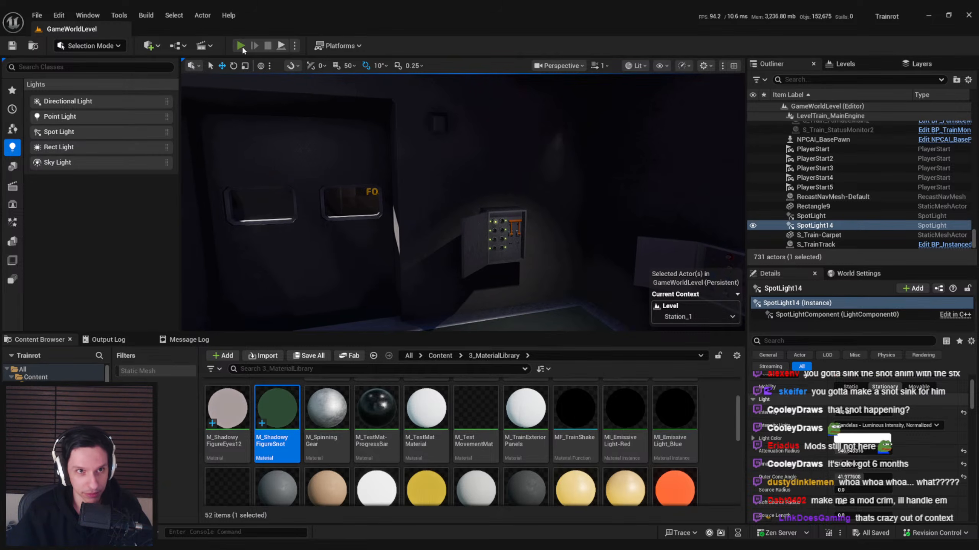
left_click(240, 46)
key("F11")
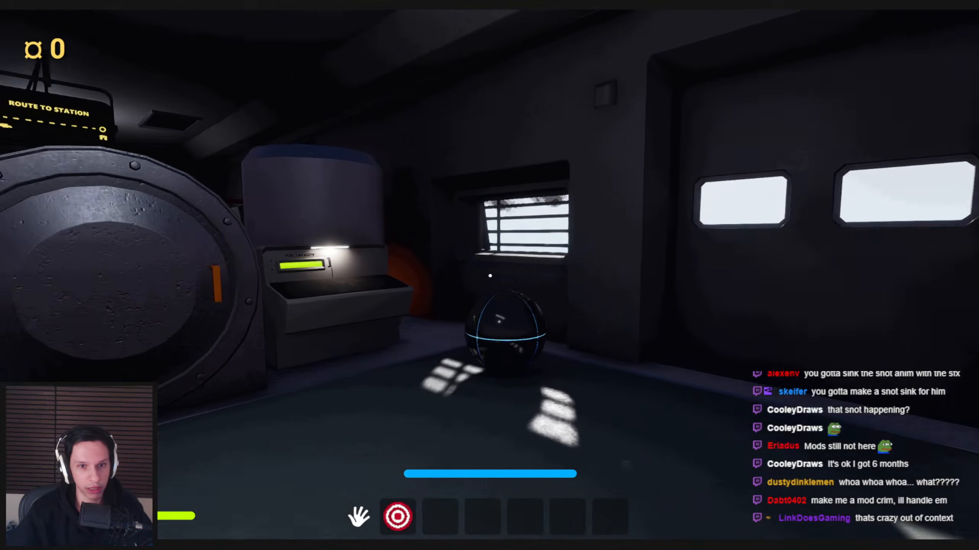
- Swing the train's furnace door open and shut it again in the game
left_click(264, 295)
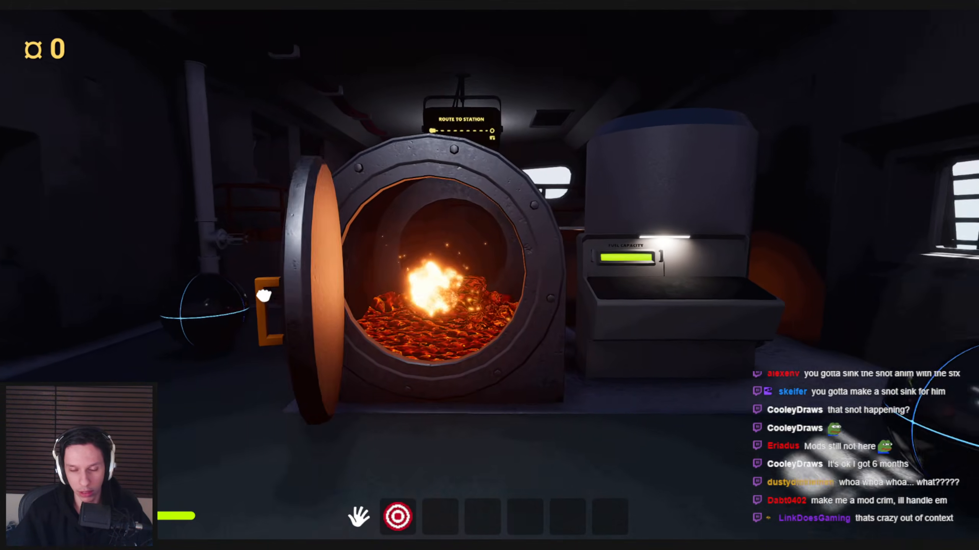
left_click_drag(264, 294, 453, 300)
key("shift+w")
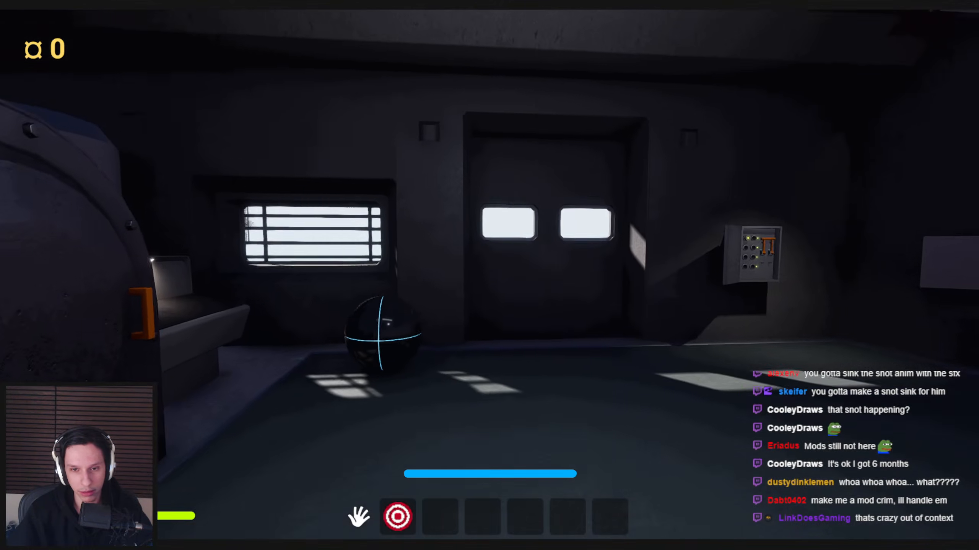
- Move the two black glowing-line spheres in front of the train's exit door
key("w")
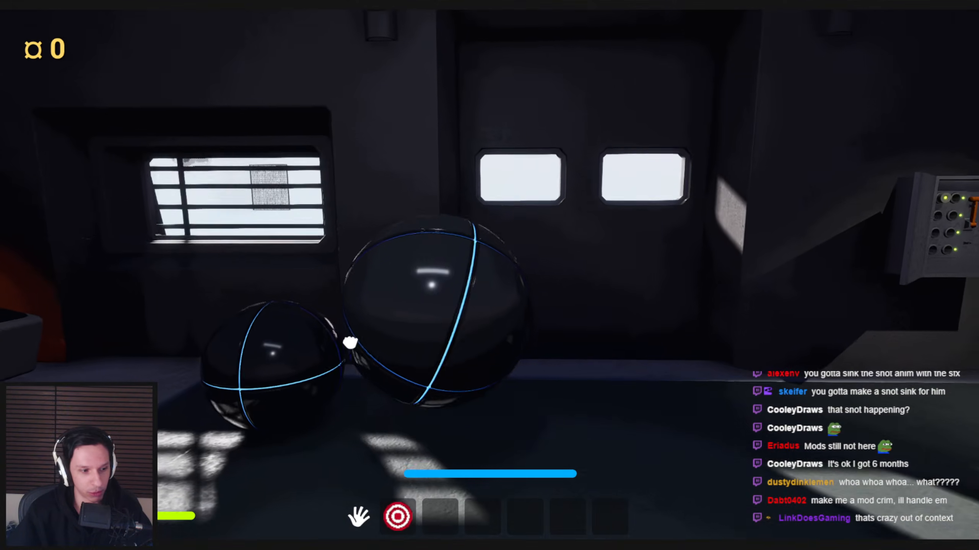
key("w")
left_click_drag(350, 343, 489, 275)
key("s")
key("w")
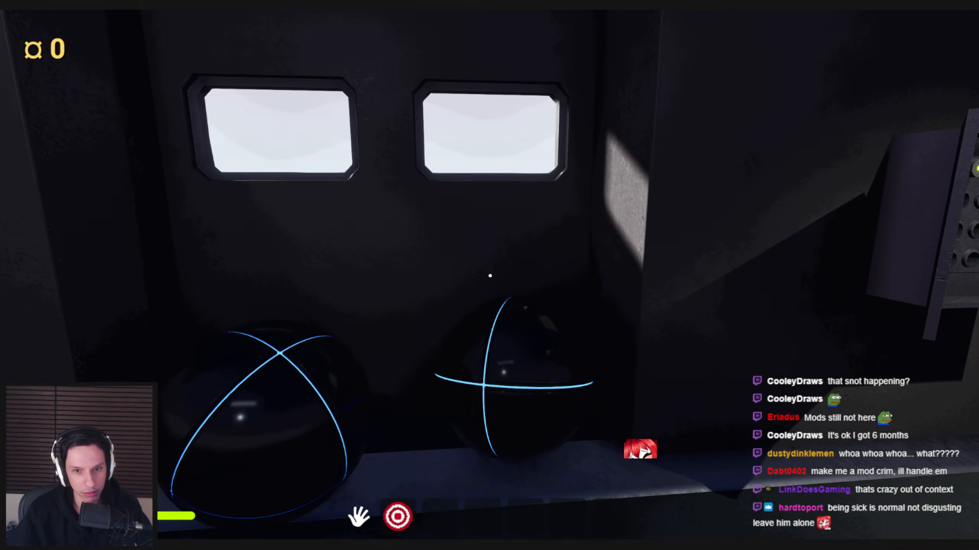
- Open a locker in the dark train car and inspect its interior and the gear wall beside it
key("s")
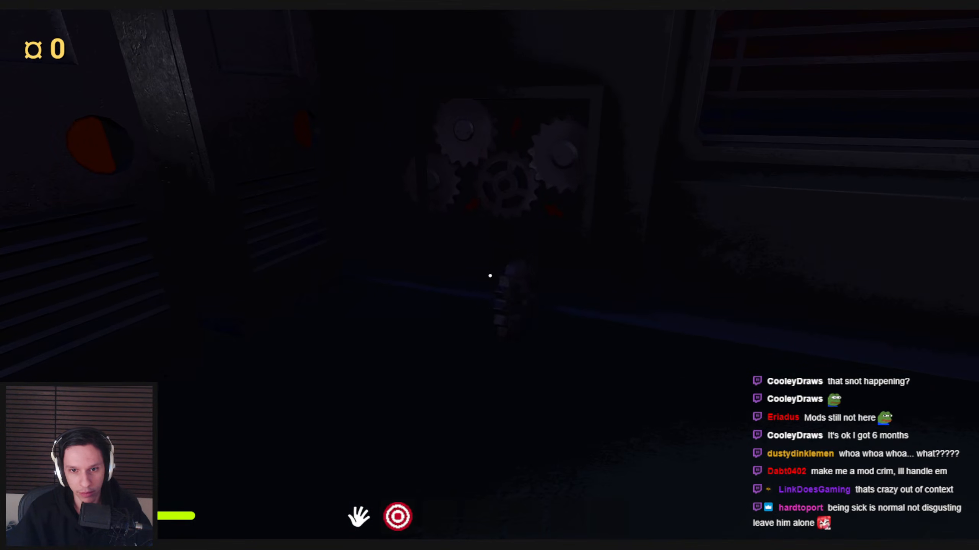
left_click(490, 276)
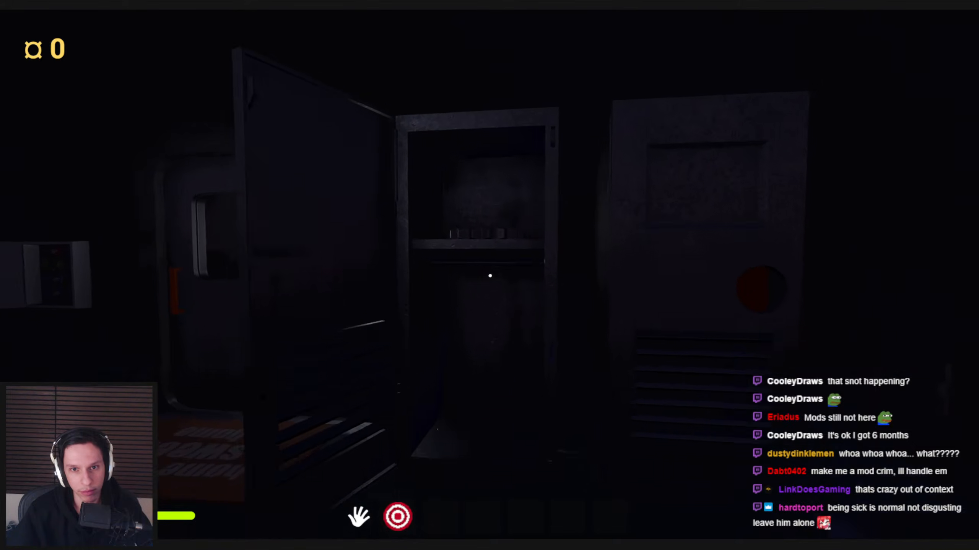
left_click(490, 275)
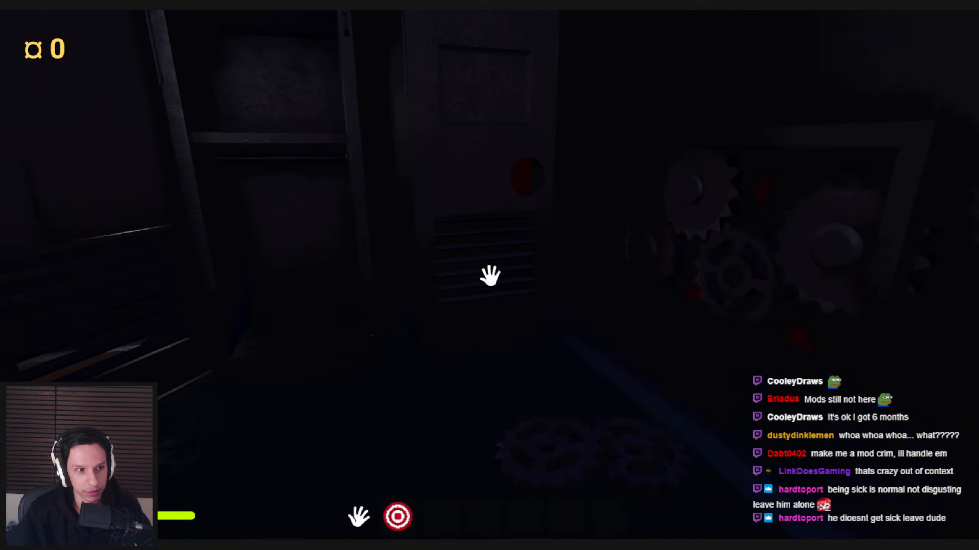
- Carry the two black glowing-line spheres out of the train and set them in the SELL FOR alcove
left_click(533, 271)
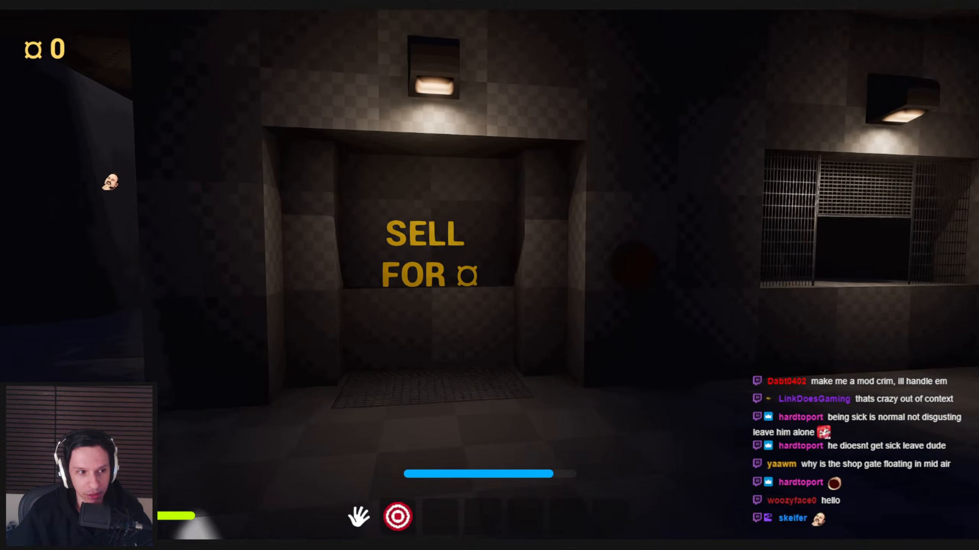
key("w")
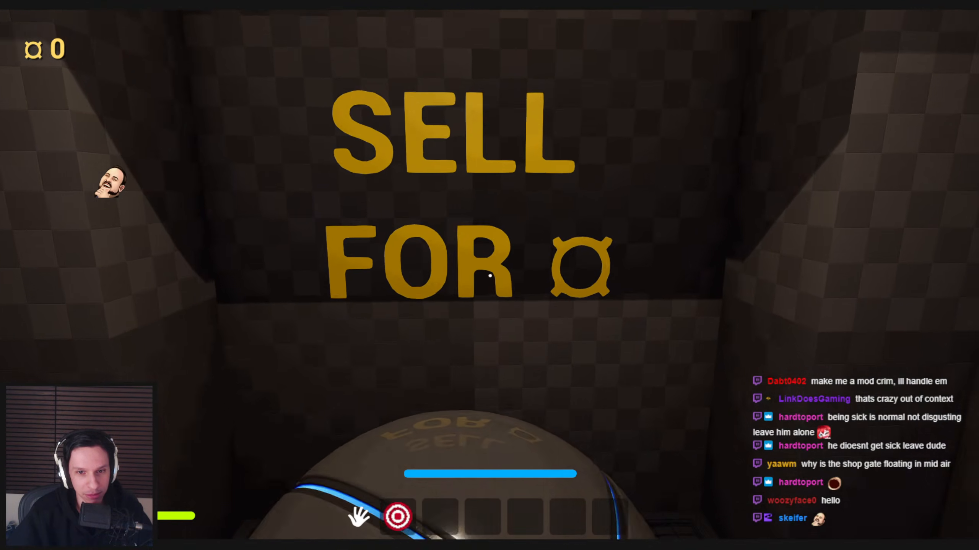
key("s")
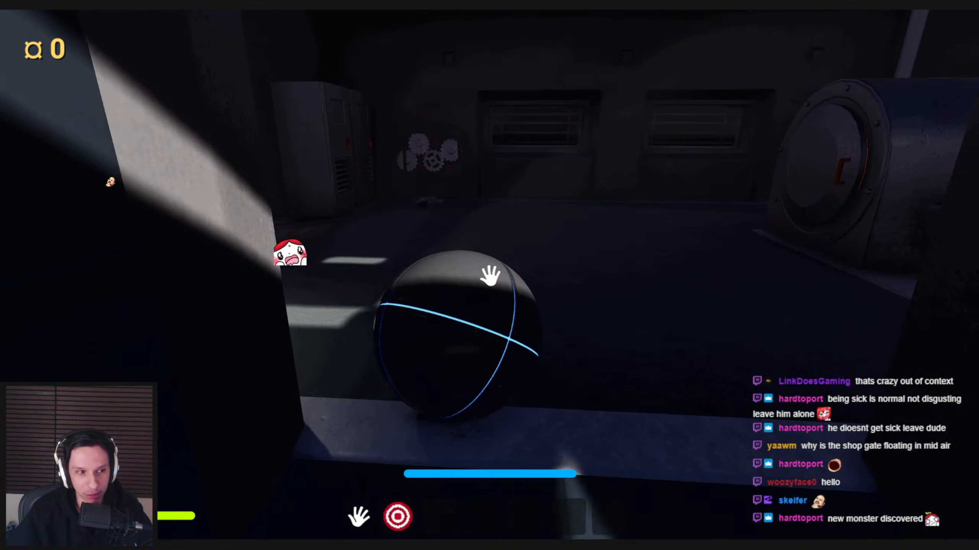
left_click(490, 276)
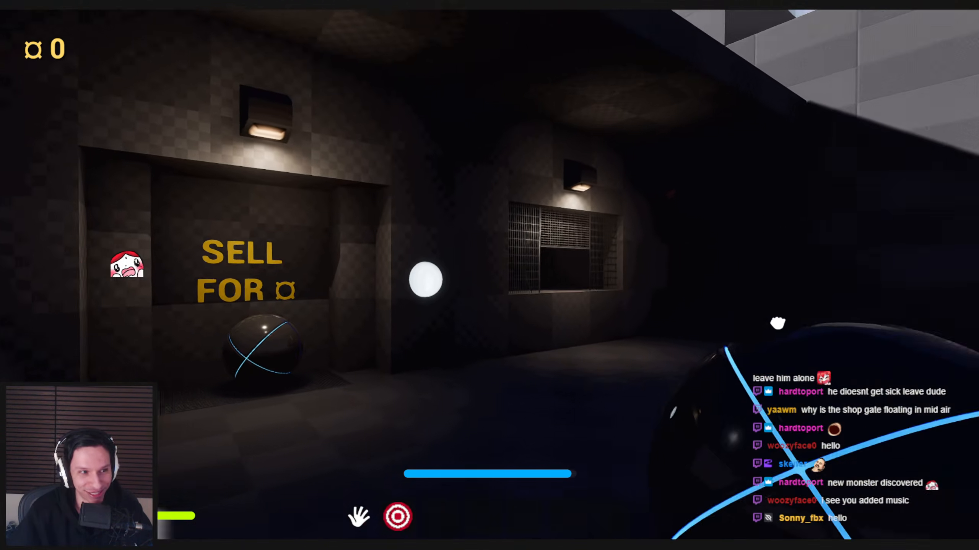
key("w")
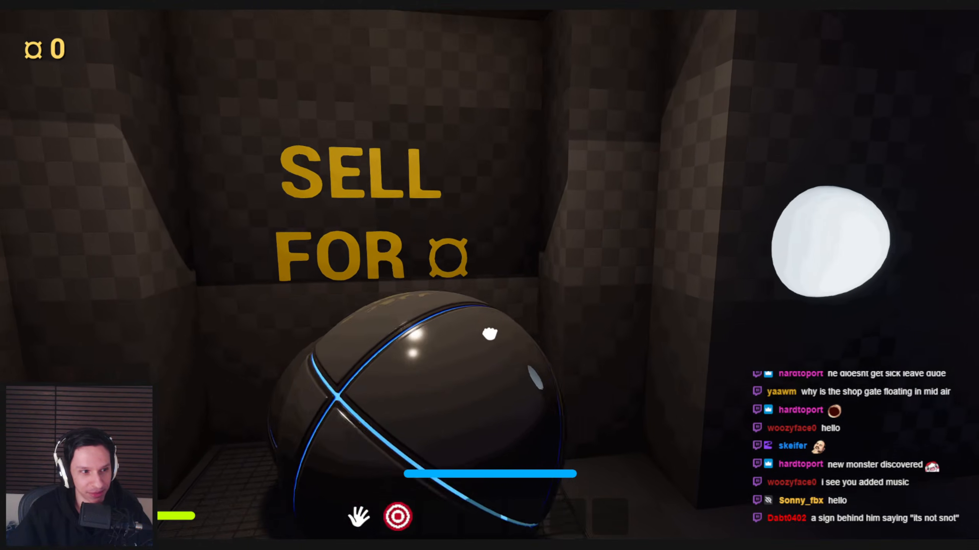
left_click(489, 276)
- Bring the two loose gears from the train car's floor to the grate in the SELL FOR alcove
key("shift+w")
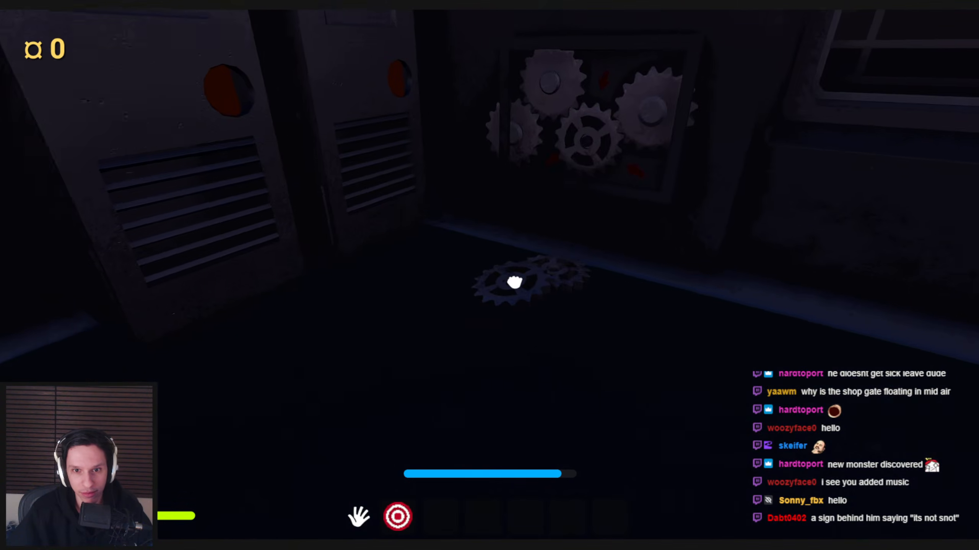
left_click(489, 276)
key("w")
key("w")
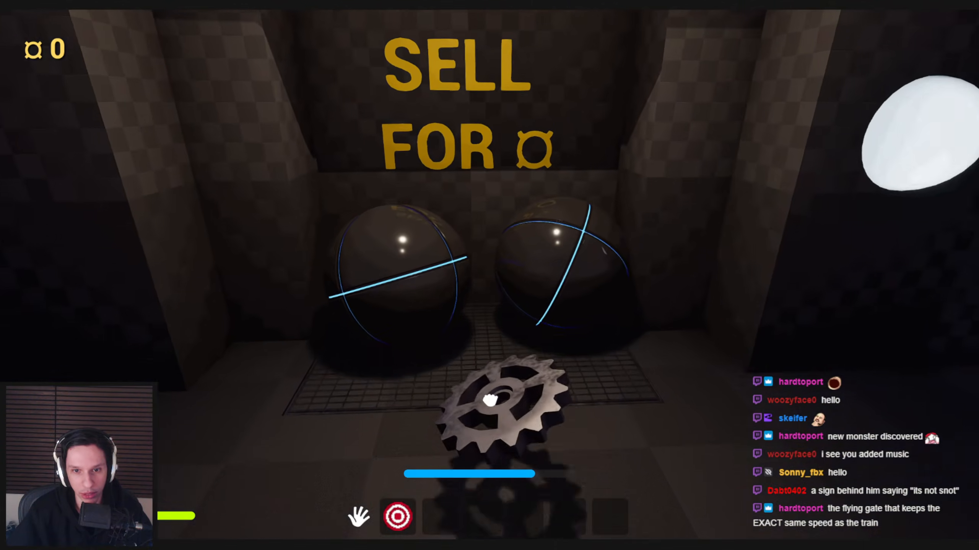
left_click(489, 276)
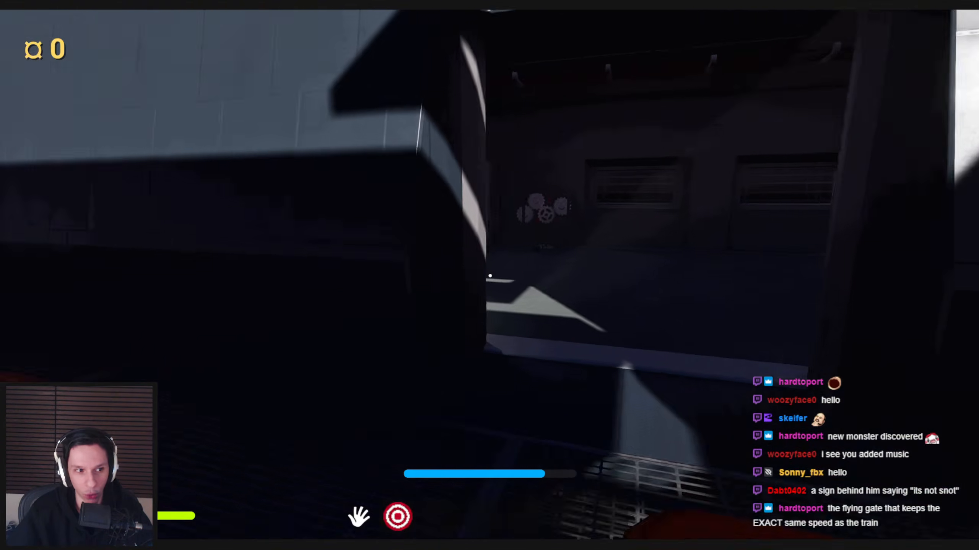
key("w")
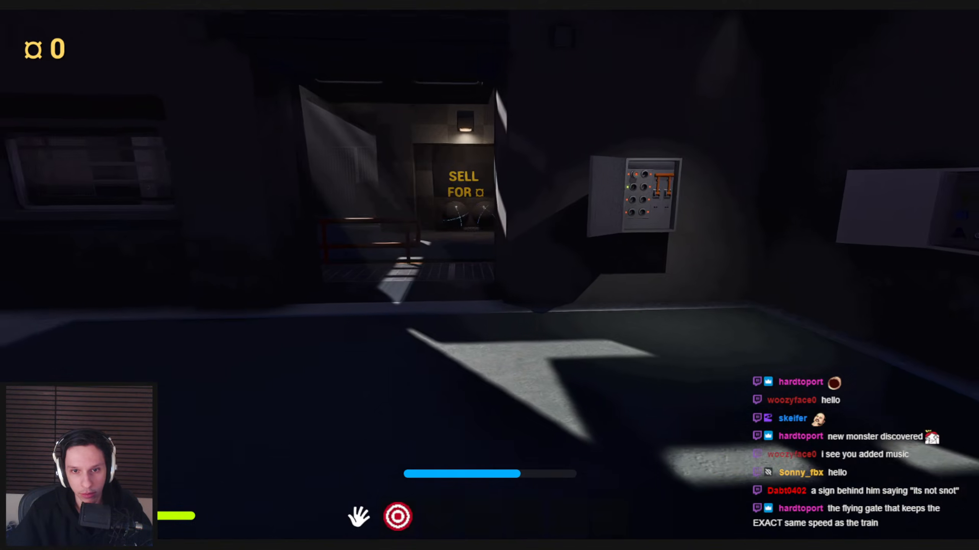
key("w")
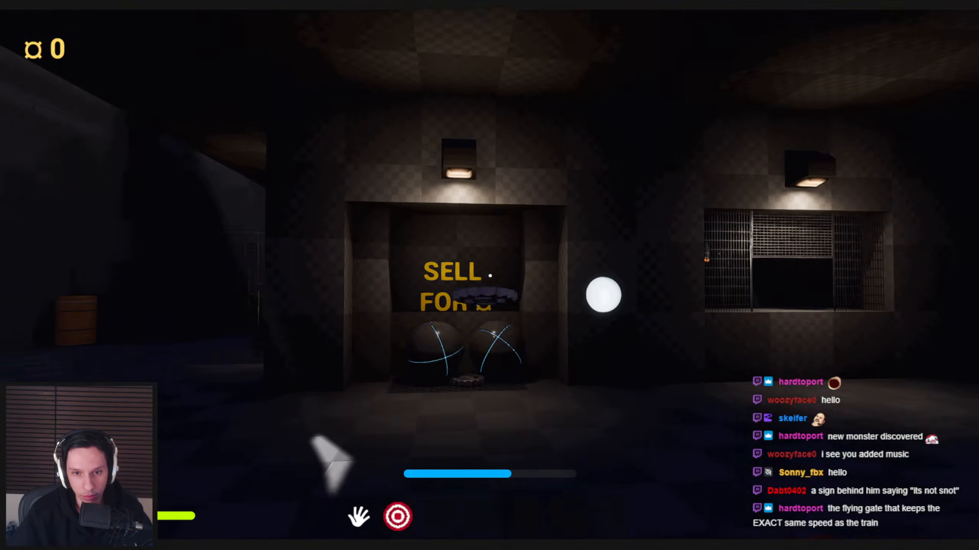
key("s")
key("w")
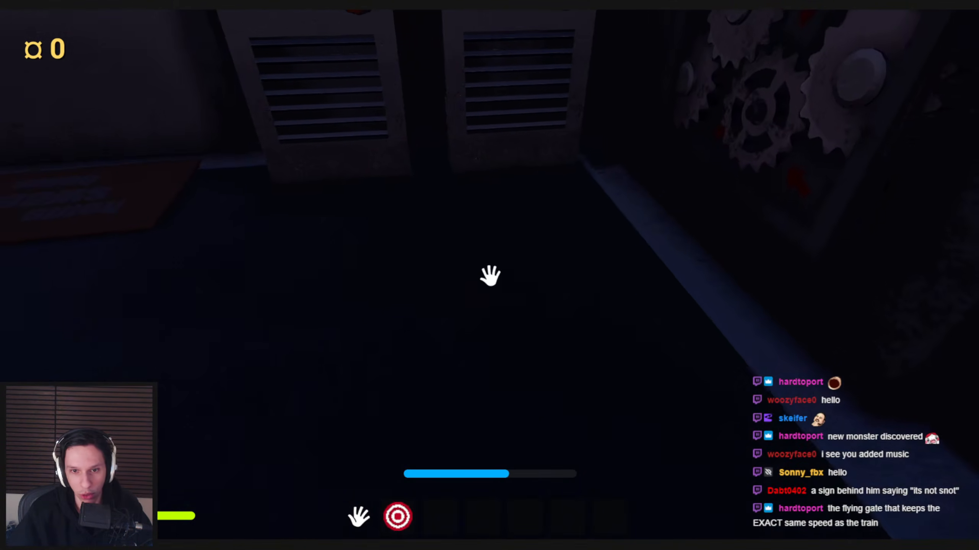
- Put the stray sphere back in the SELL FOR alcove and sell the gathered items with the white round switch
left_click(489, 275)
key("w")
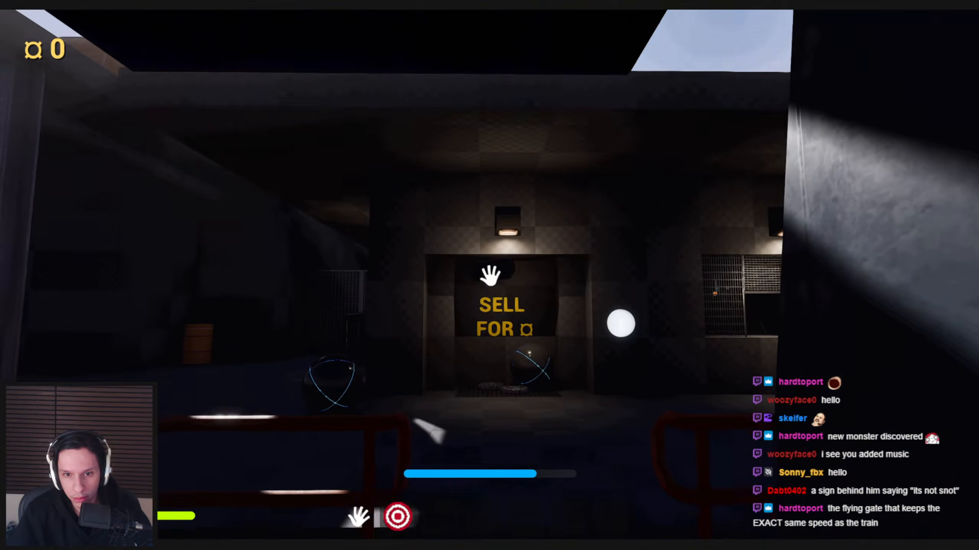
left_click(490, 276)
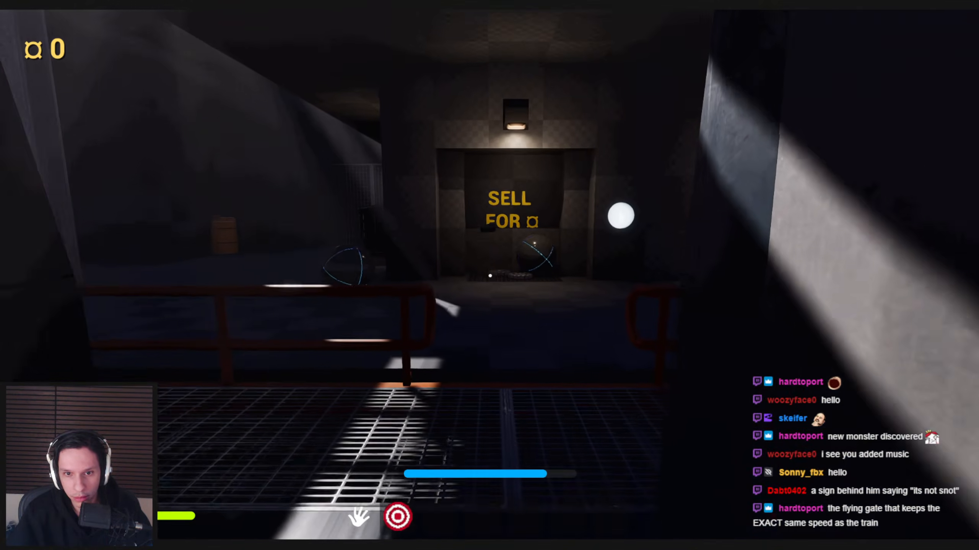
key("w")
key("w")
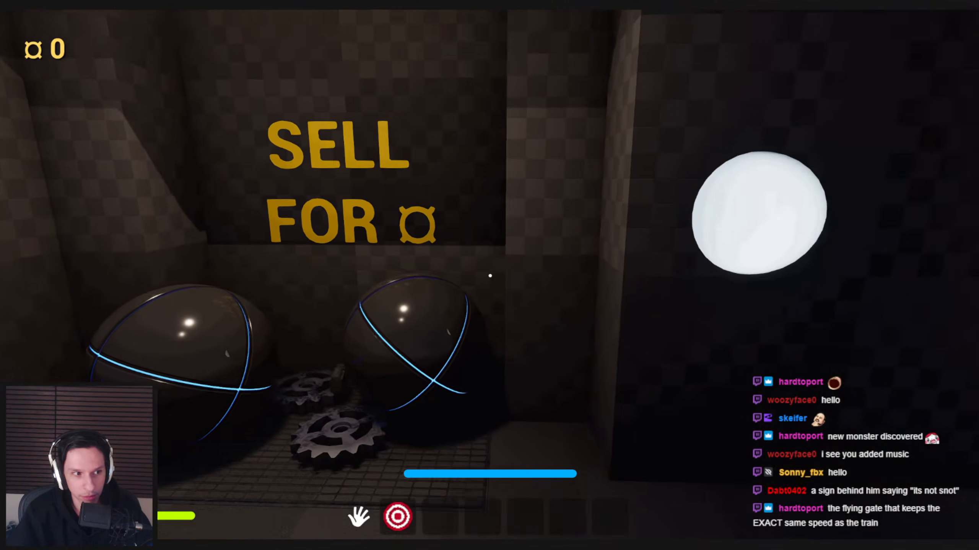
left_click(490, 276)
key("s")
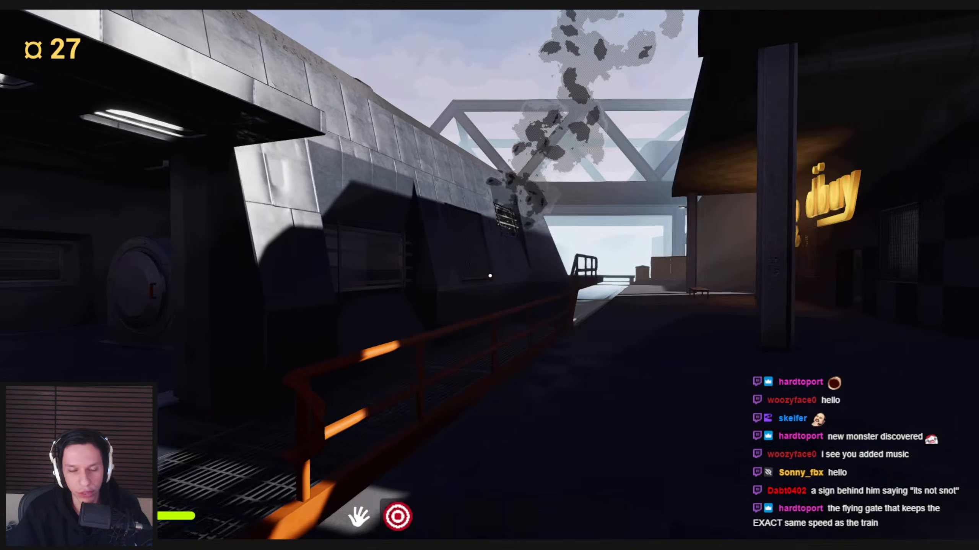
- Inspect the shopkeeper at his barred counter window and through the grated window inside the dark store
key("shift+w")
key("w")
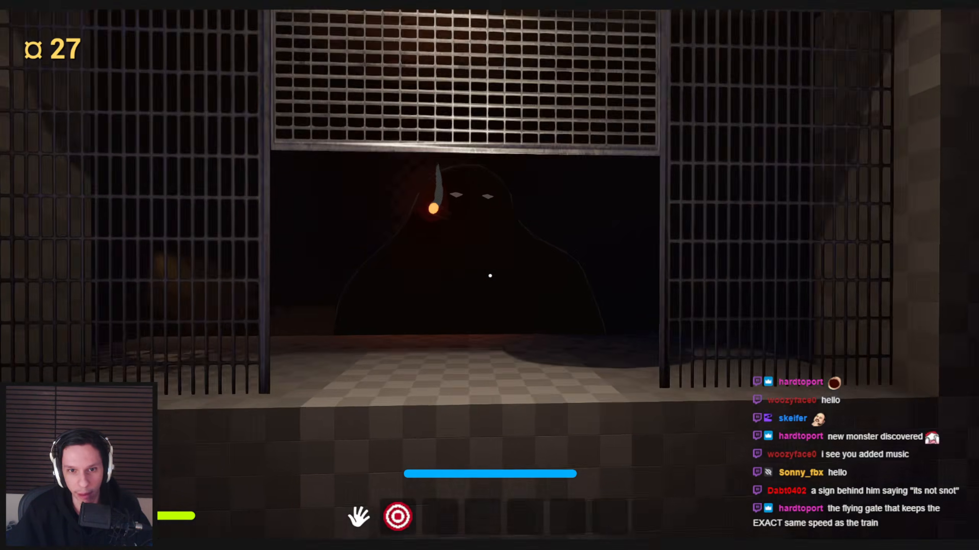
key("shift+w")
key("shift+w")
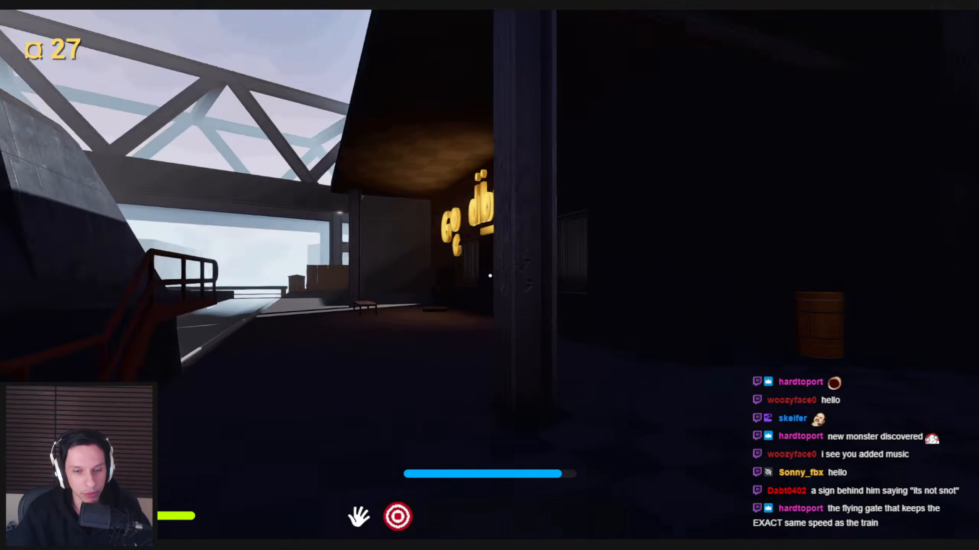
key("shift+w")
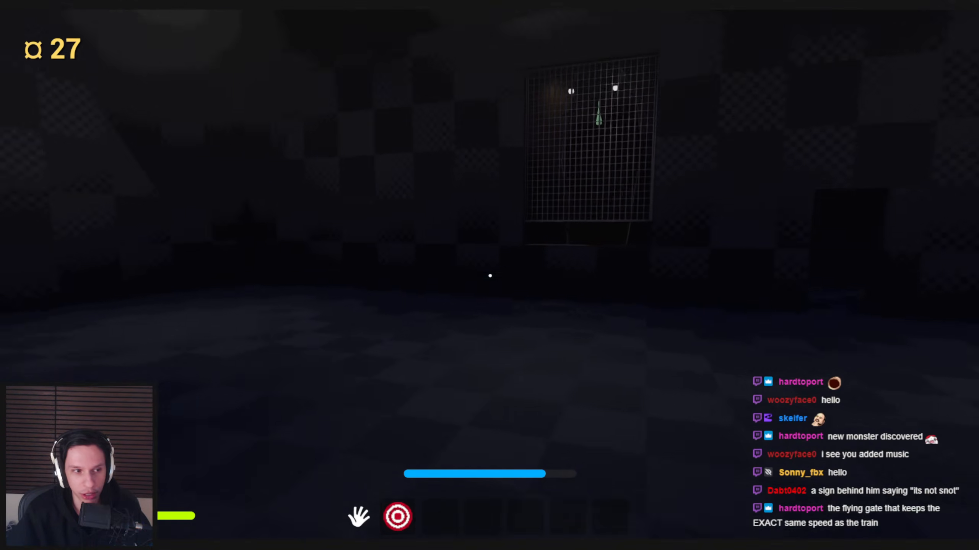
key("w")
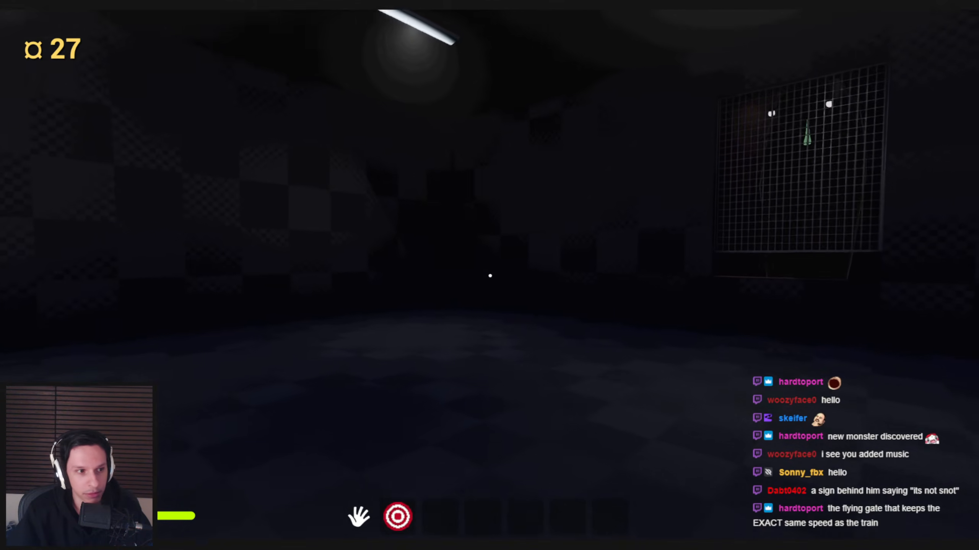
key("w")
- Examine the gold sign on the storefront, the store's dark interior and its grated front window
key("shift")
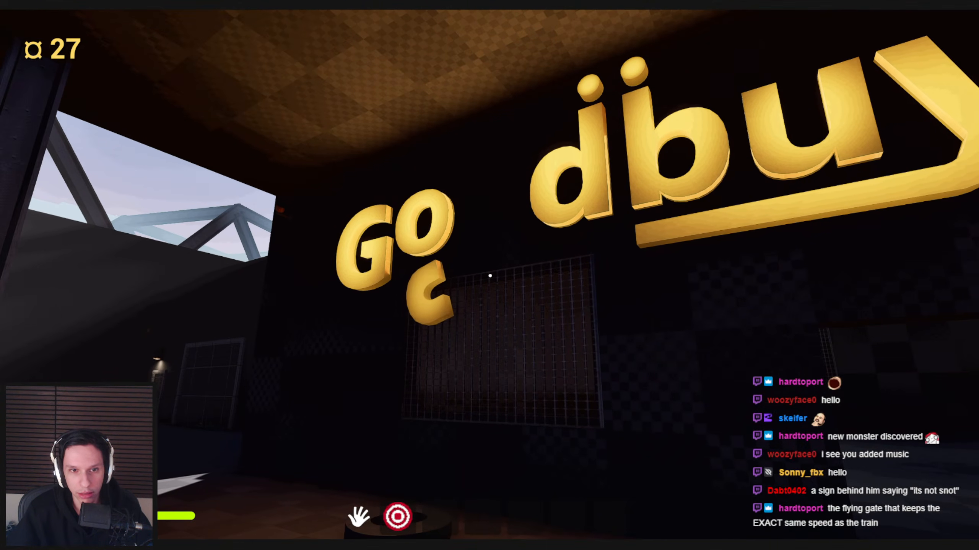
key("w")
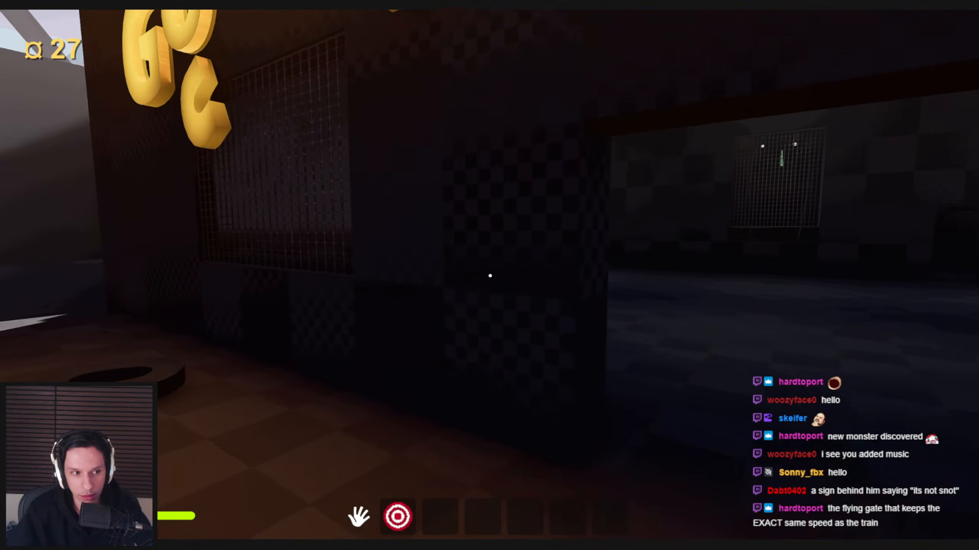
key("w")
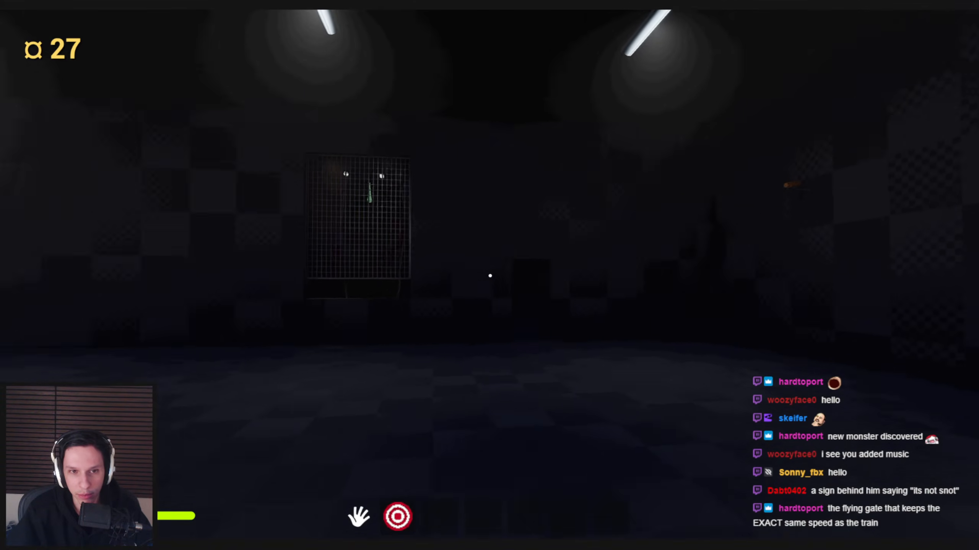
key("shift+w")
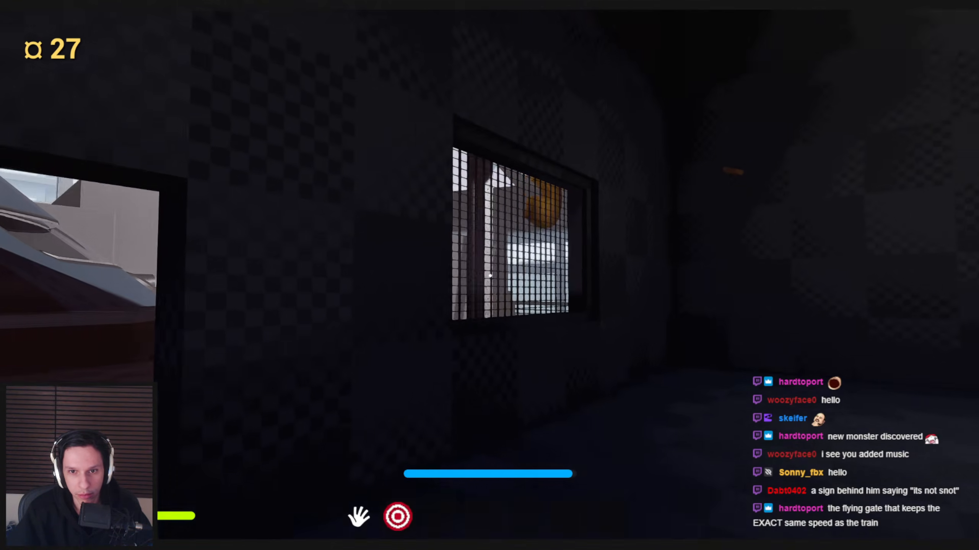
key("shift+w")
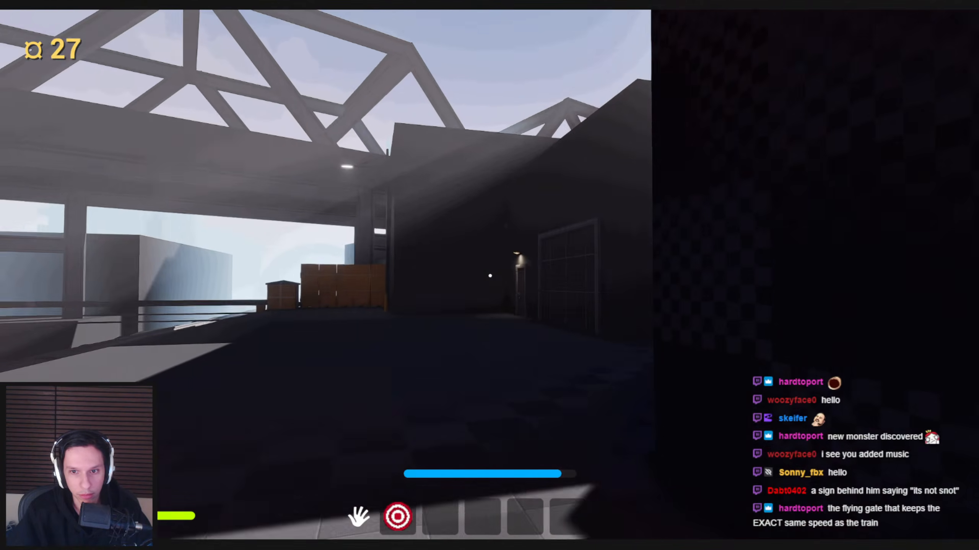
- Explore the courtyard beyond the orange truck, checking the wall lamps, doors and surrounding buildings
key("w")
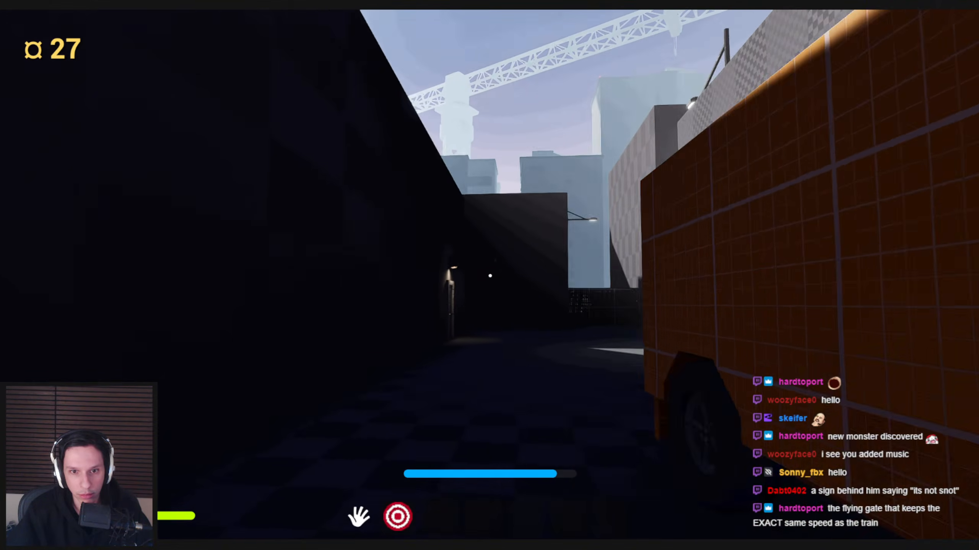
key("w")
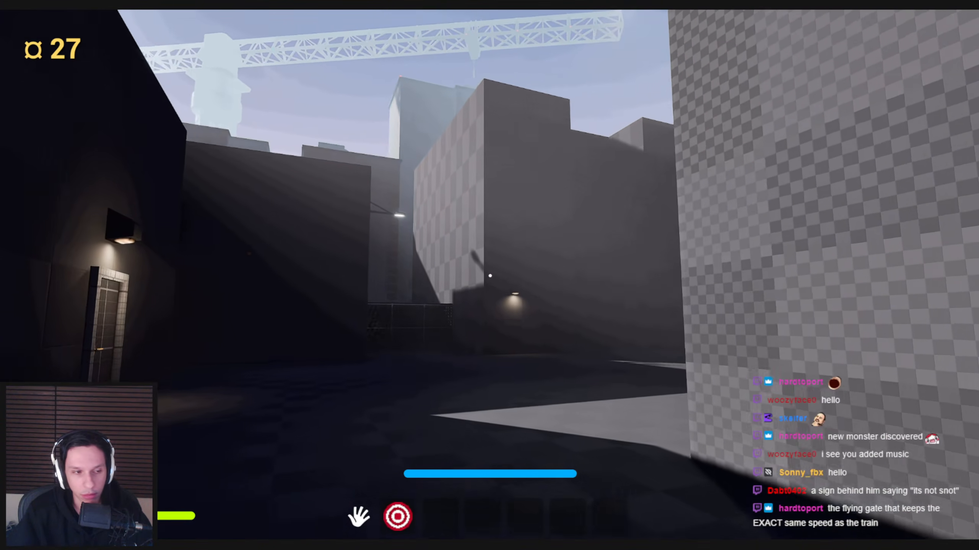
key("w")
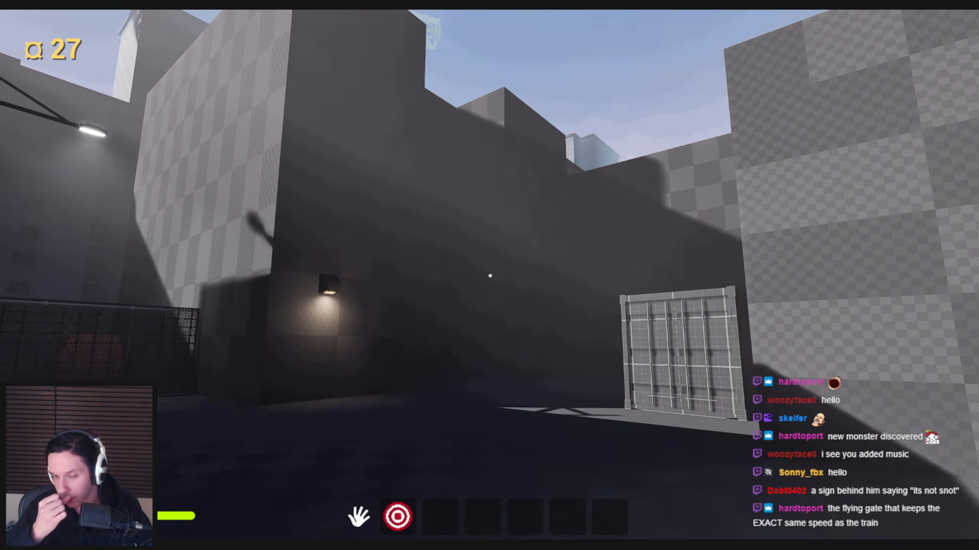
key("w")
key("w")
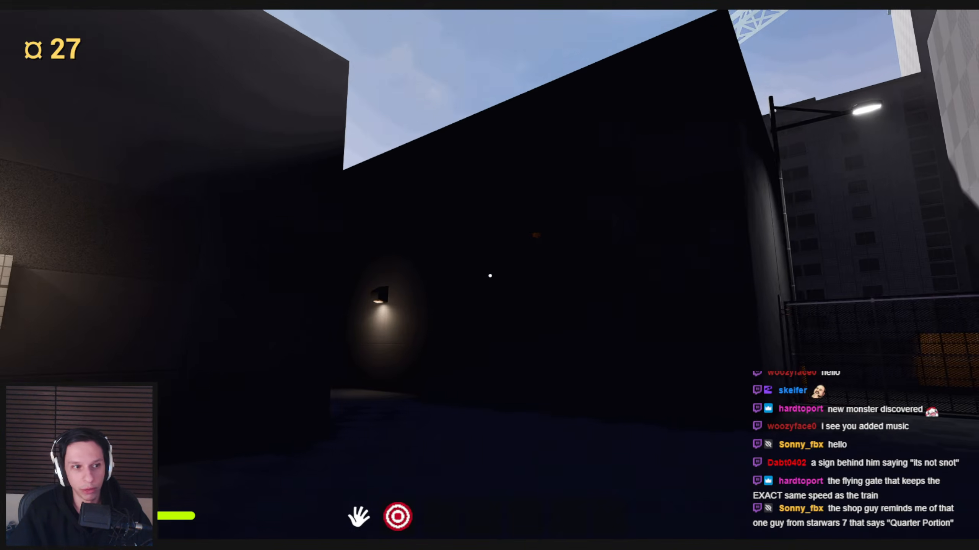
key("w")
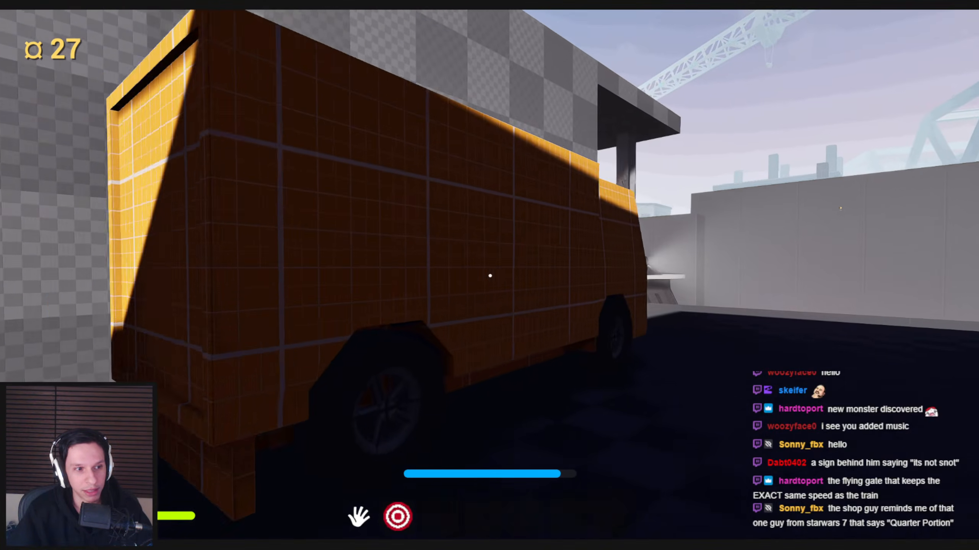
- Look over the storefront walkway and the truss bridge from beside the pillar near the bench
key("w")
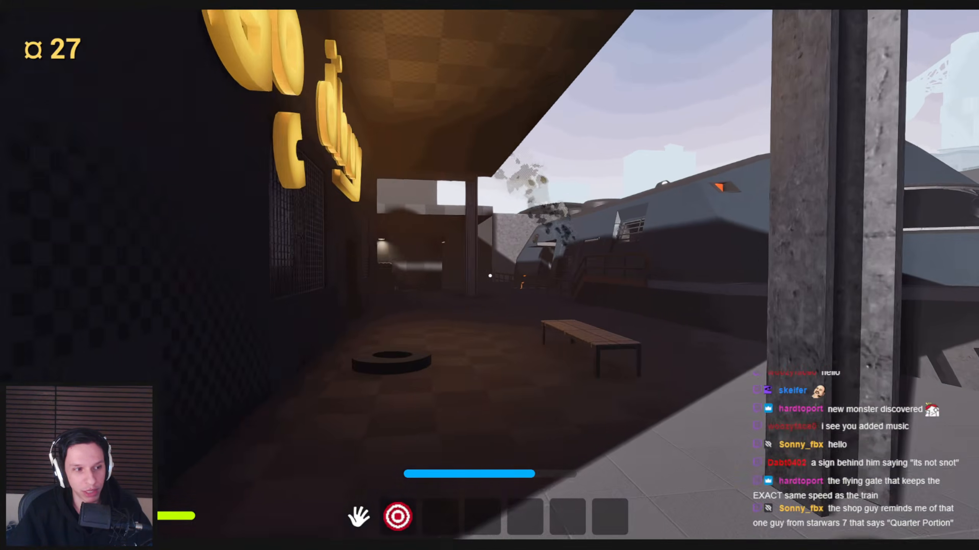
key("w")
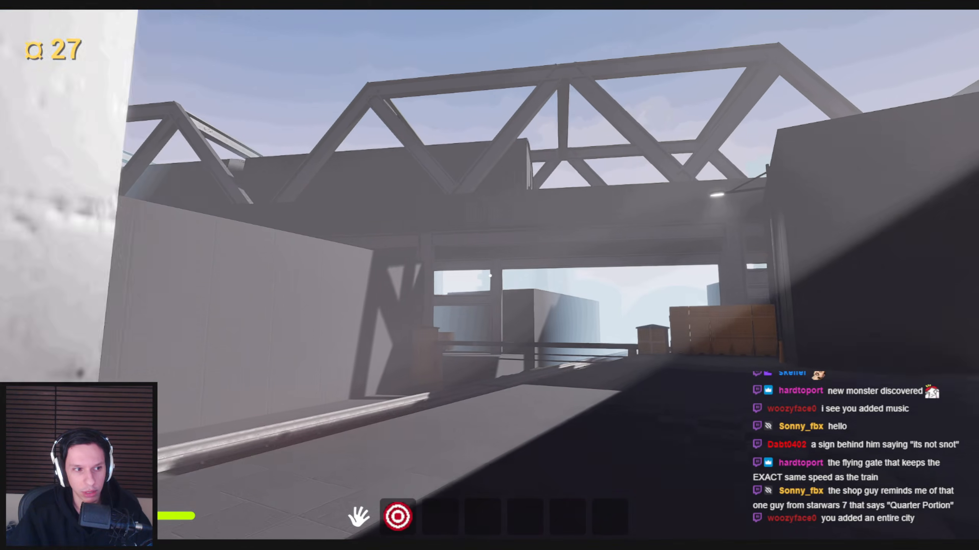
key("d")
key("a")
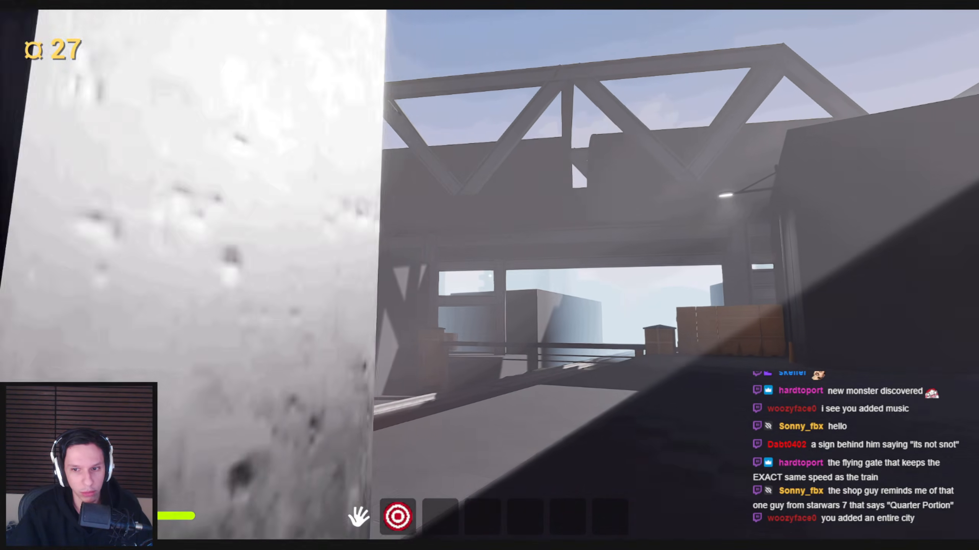
key("d")
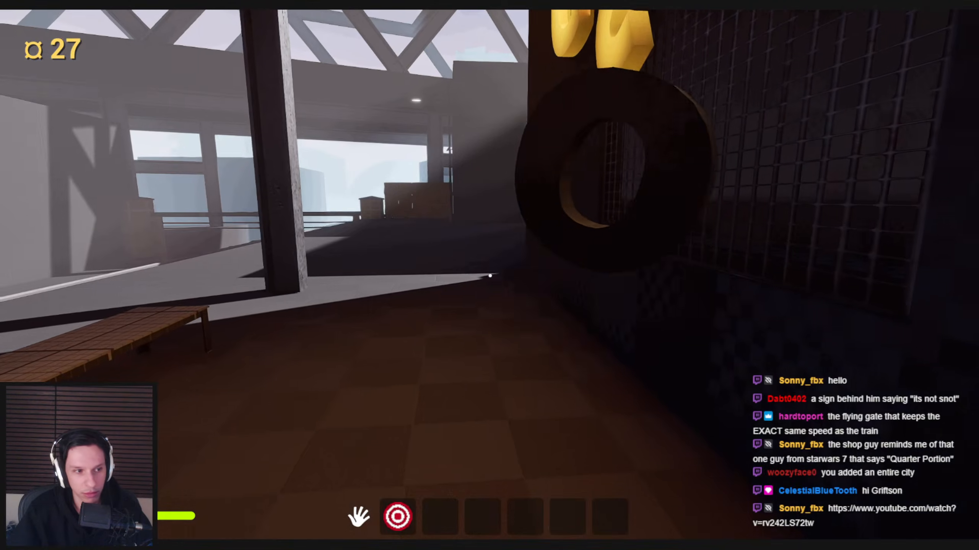
- Leave the game, switch to the browser and open the Star Wars The Force Awakens alternative ending video on YouTube
key("super")
key("Escape")
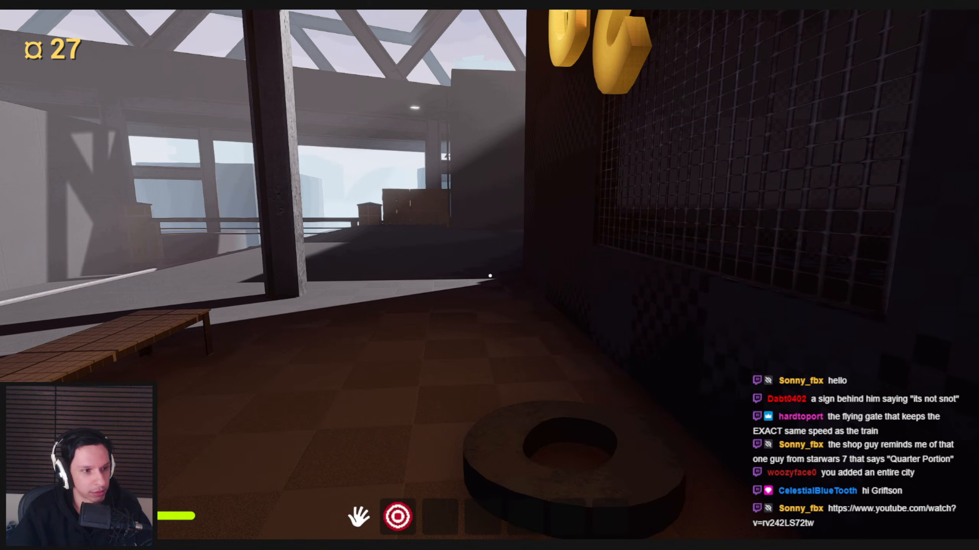
left_click_drag(0, 170, 492, 186)
double_click(452, 184)
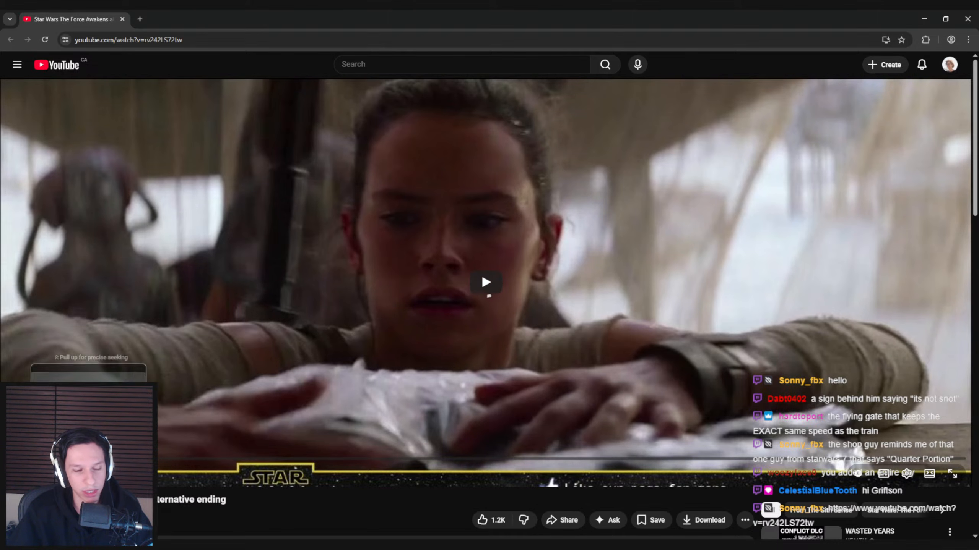
- Play the Star Wars alternative ending video and skip ahead to about 0:26
scroll(166, 496, "down", 4)
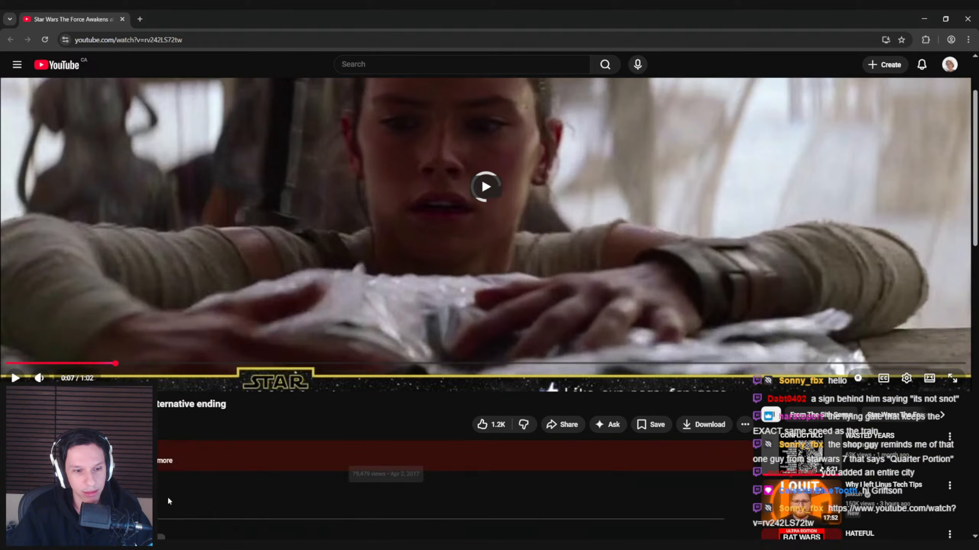
scroll(160, 485, "up", 4)
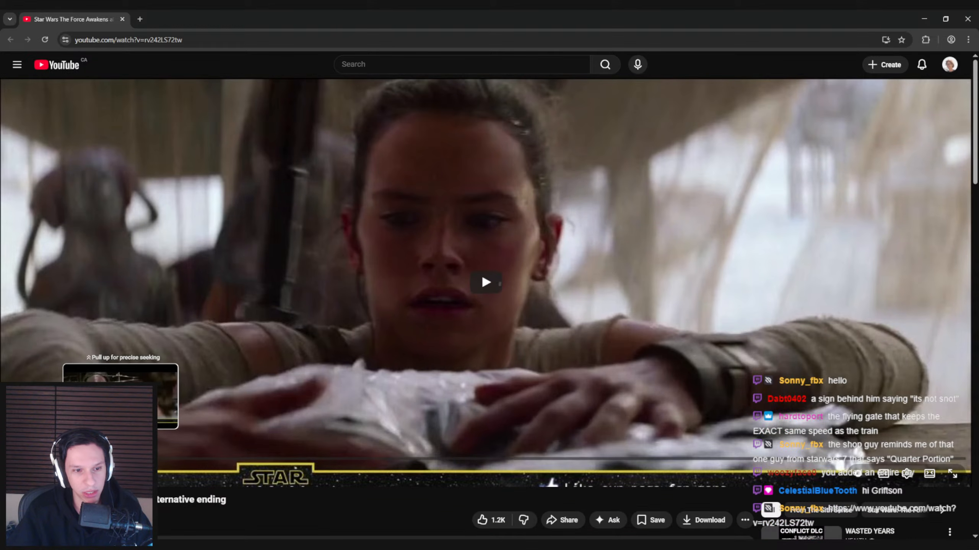
left_click(146, 459)
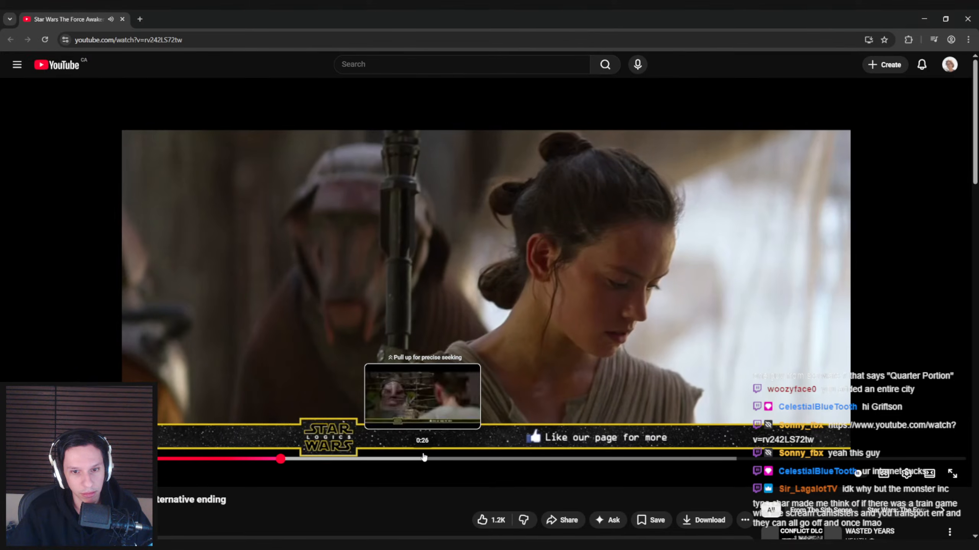
left_click(431, 459)
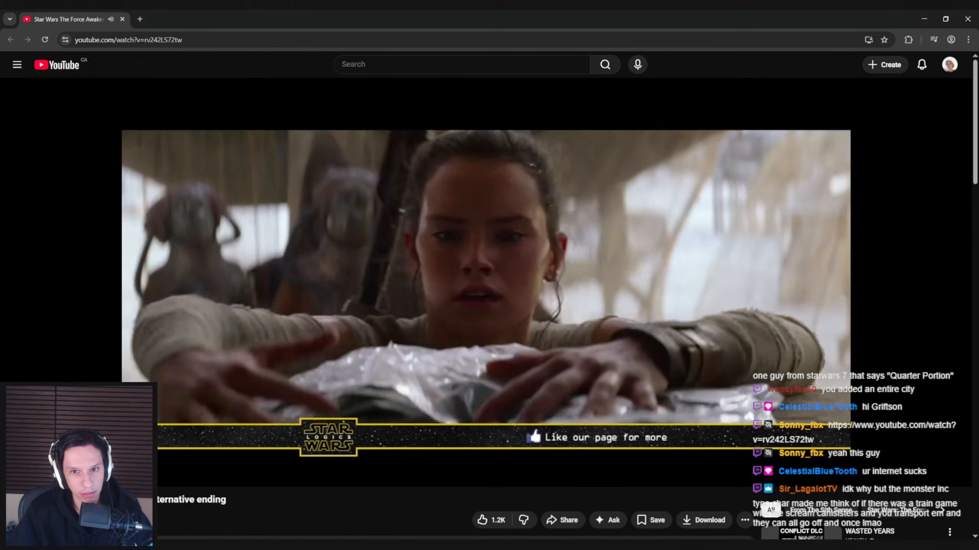
- Switch back to the game and explore the bench area, the storefront and the store's dark interior
key("alt+Tab")
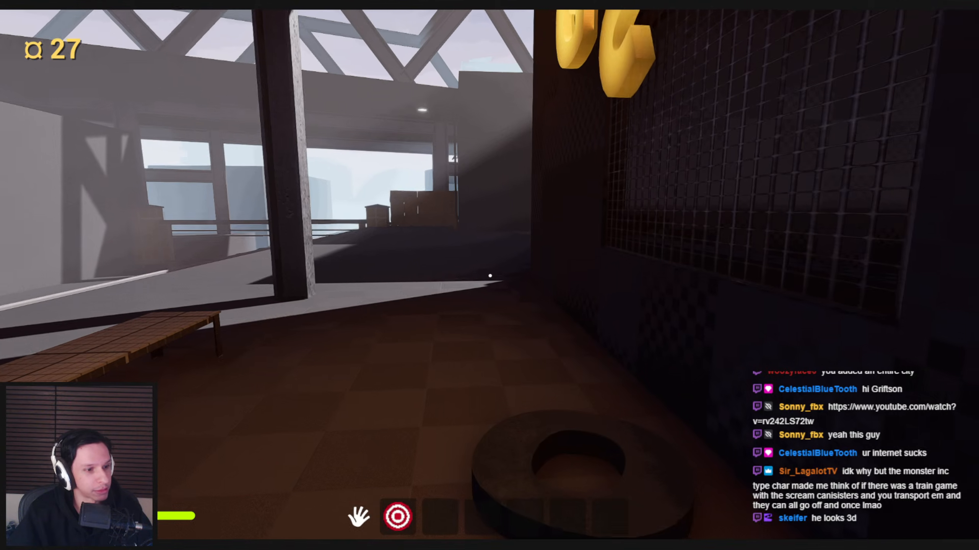
key("w")
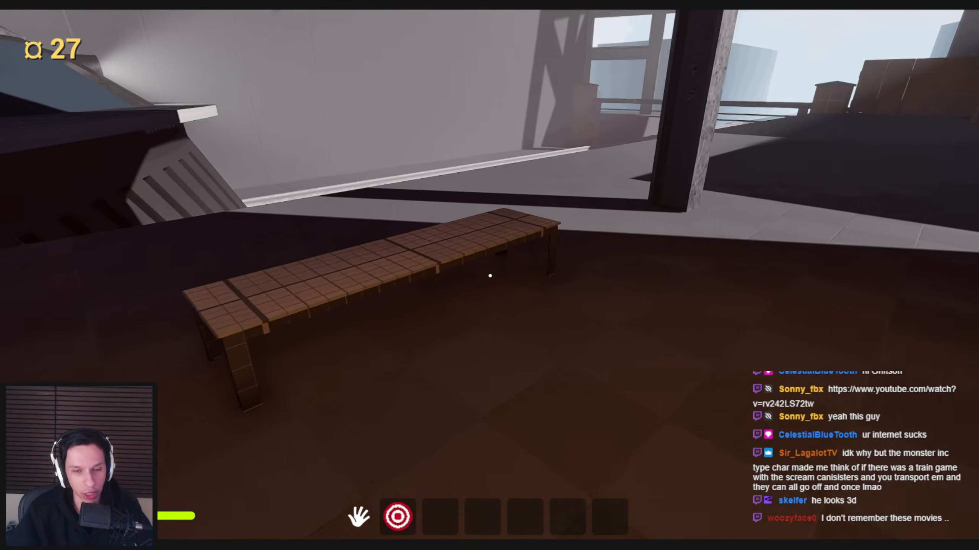
key("w")
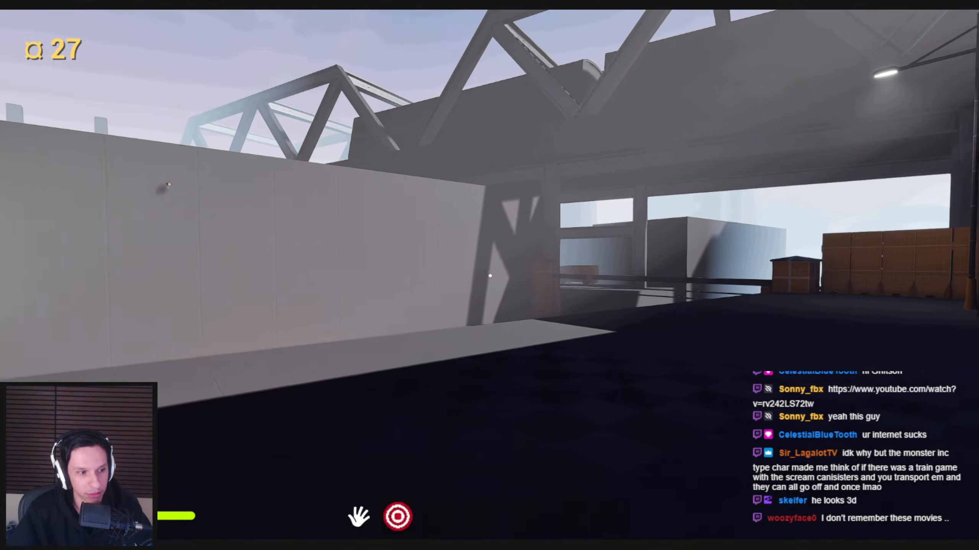
key("w")
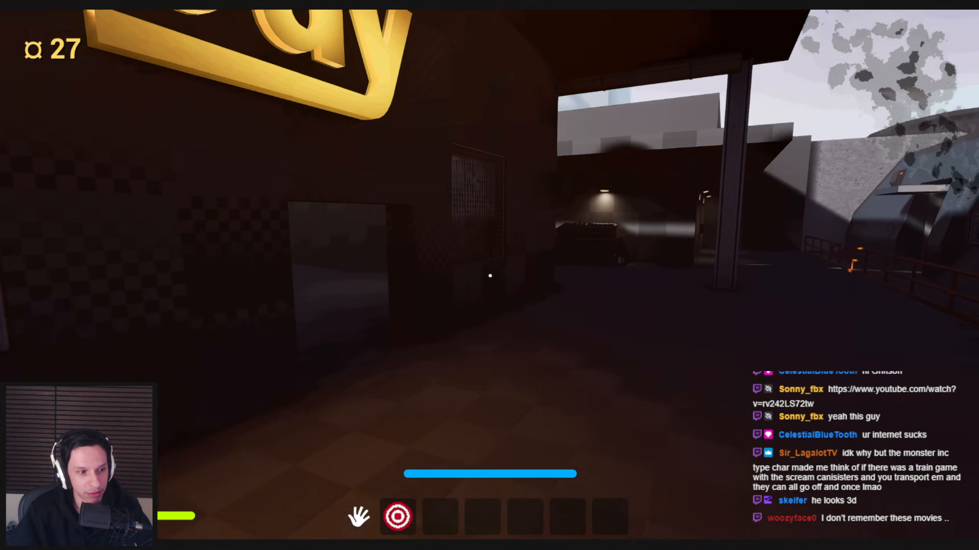
key("w")
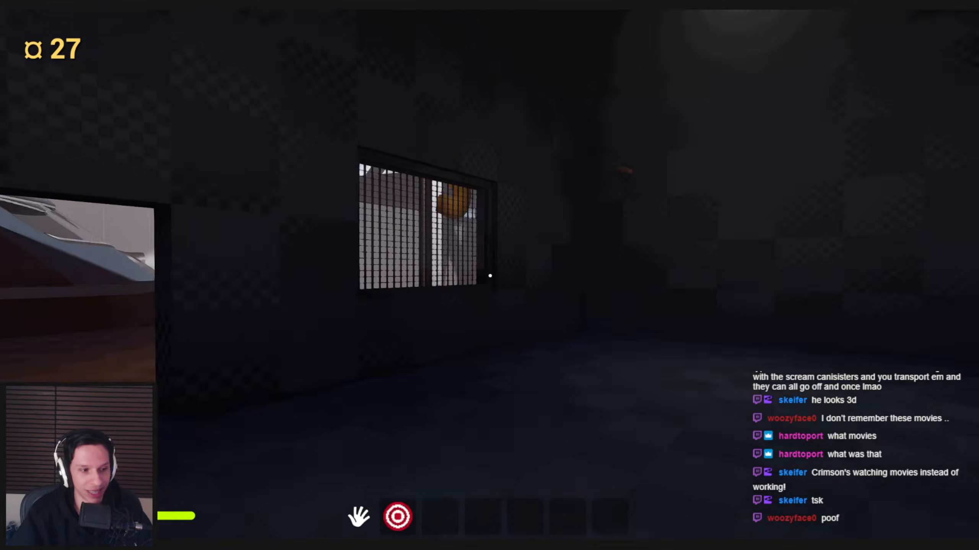
- Leave the store for the train's mesh walkway and look over the tracks, concrete wall and truss bridge
key("w")
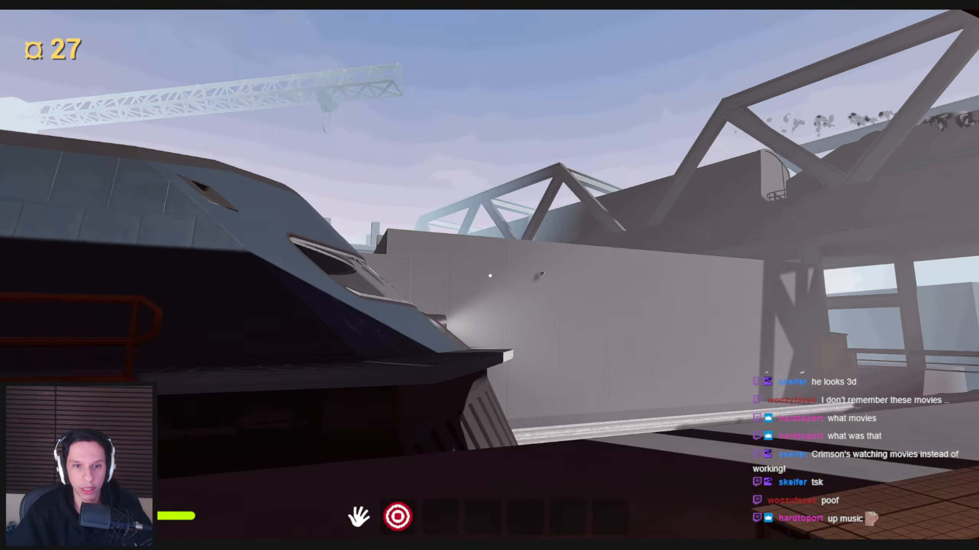
key("w")
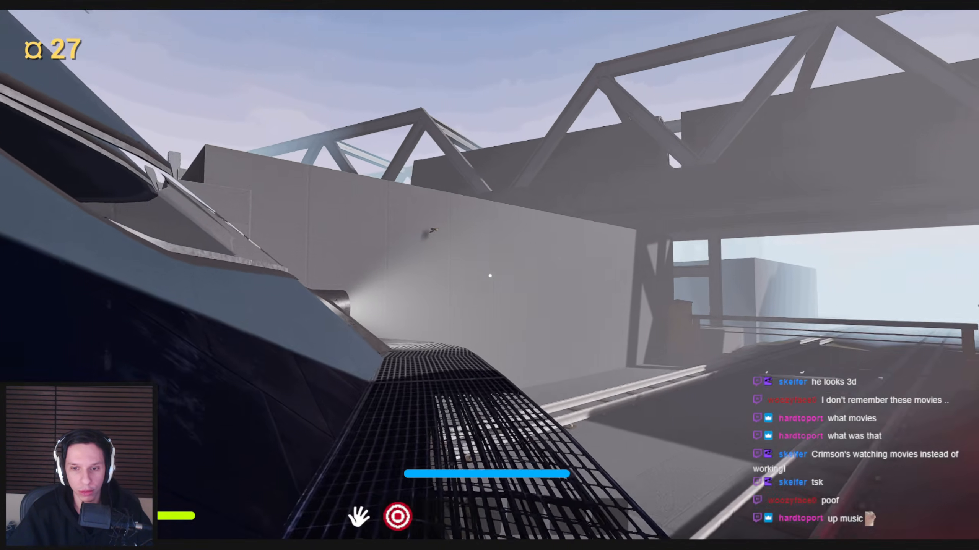
key("w")
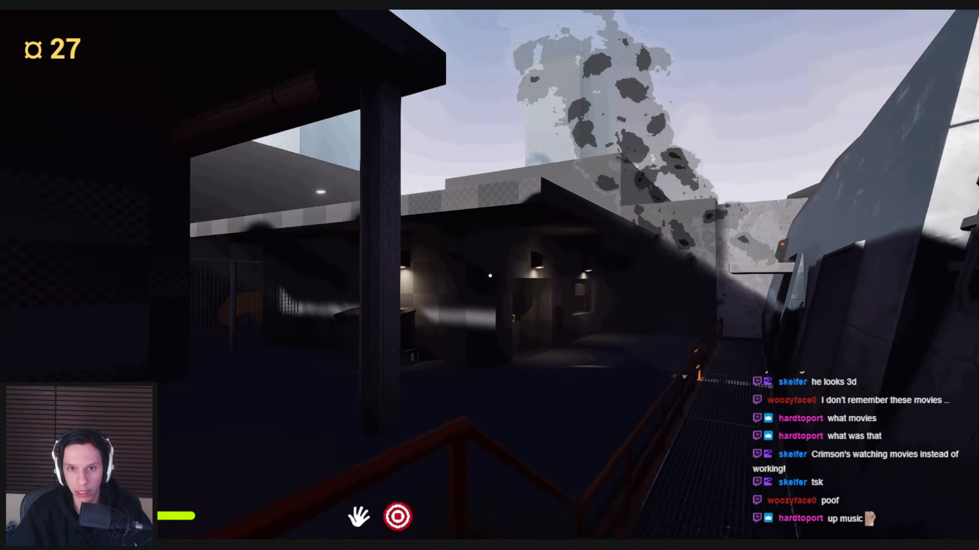
key("w")
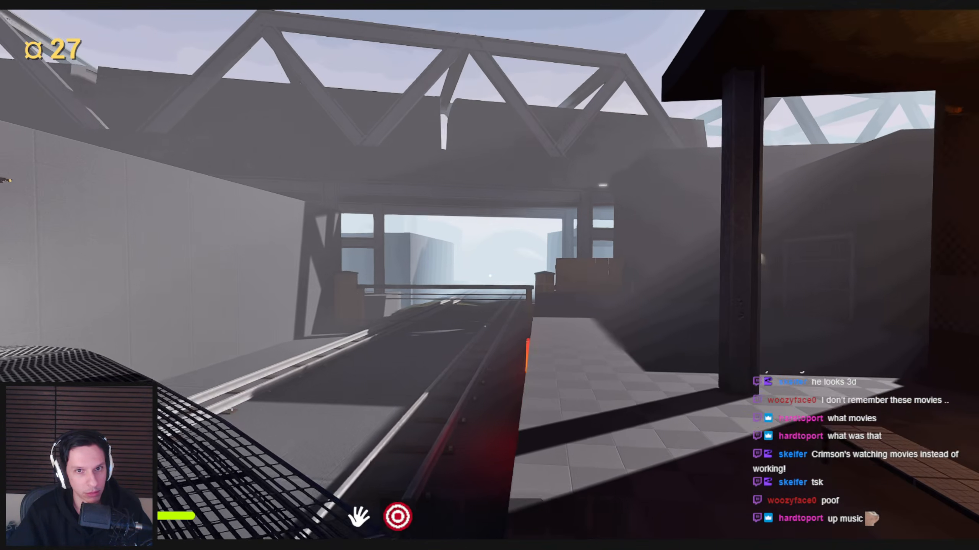
key("w")
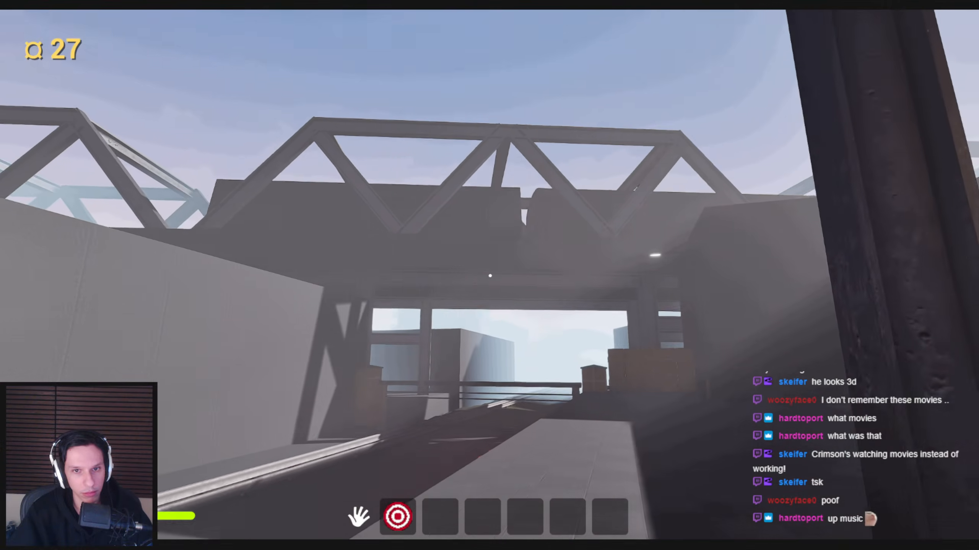
key("w")
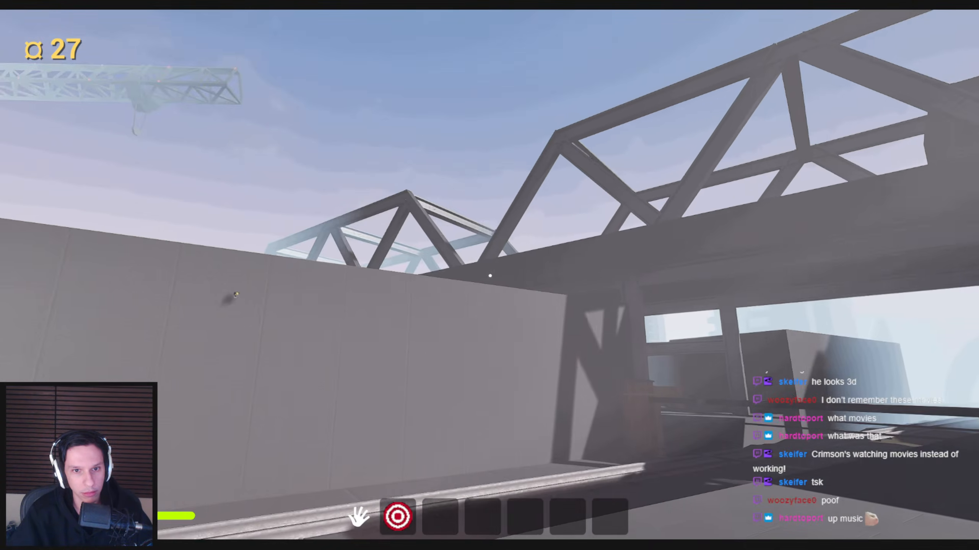
- Explore the dark back courtyard, checking the shutter, lit door, wall lamp, fence and shipping container
key("w")
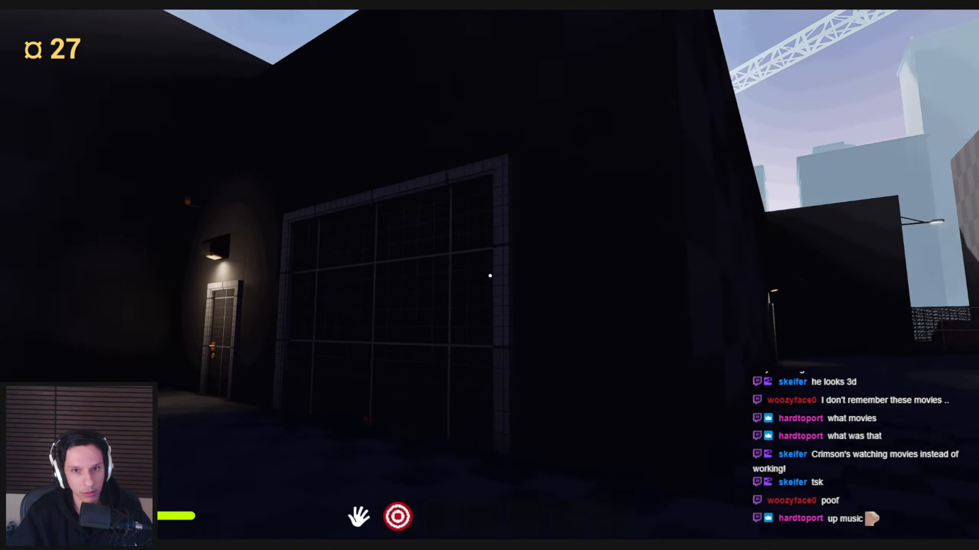
key("w")
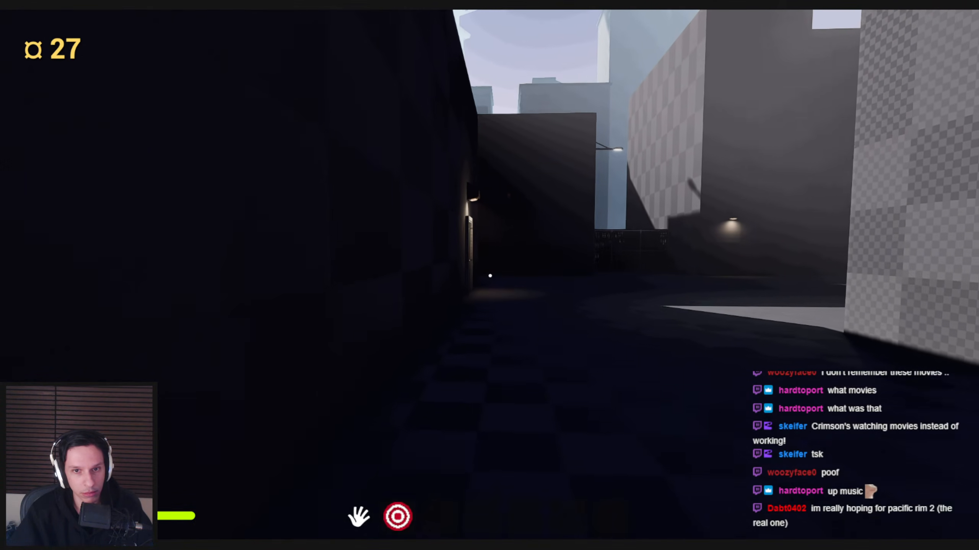
key("w")
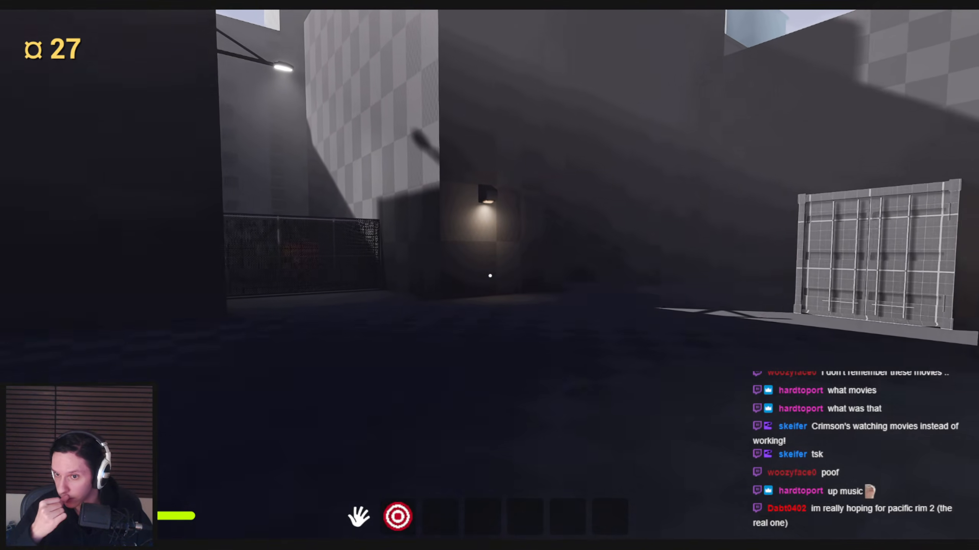
key("w")
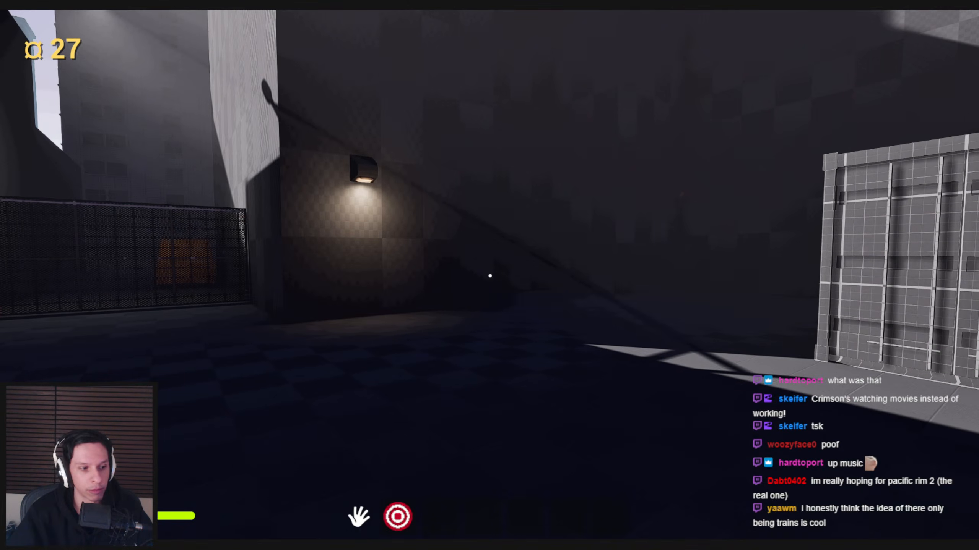
key("w")
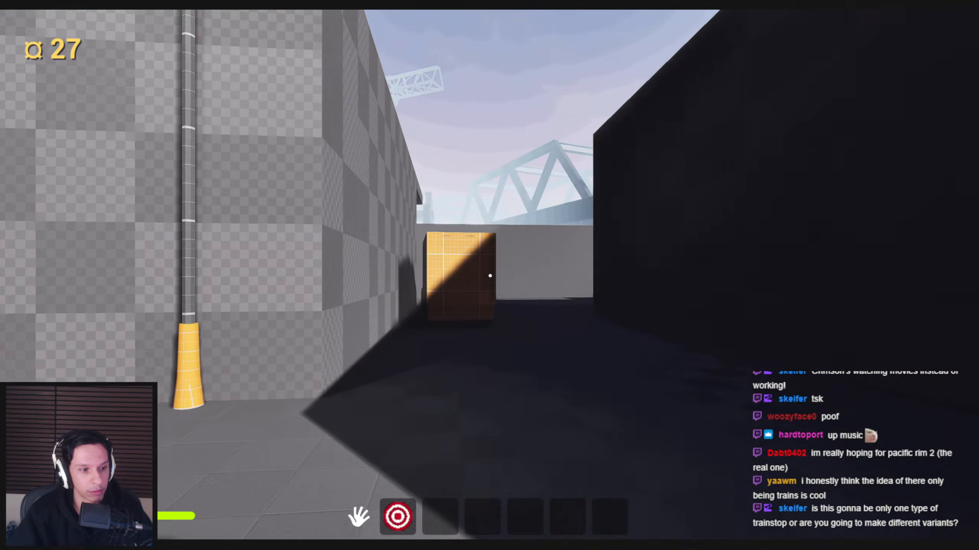
- Walk through the alley past the orange truck to the tracks and return to the gold-lettered storefront
key("w")
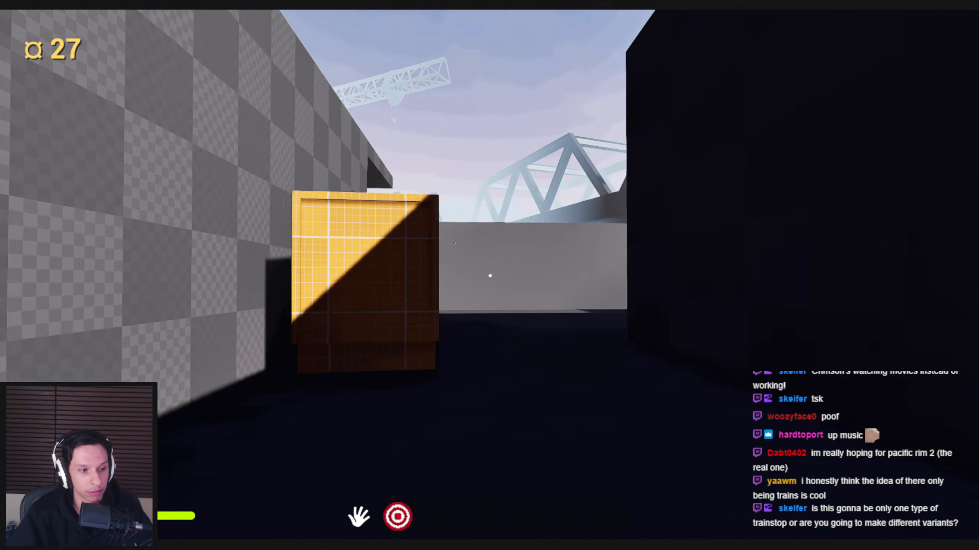
key("w")
key("w")
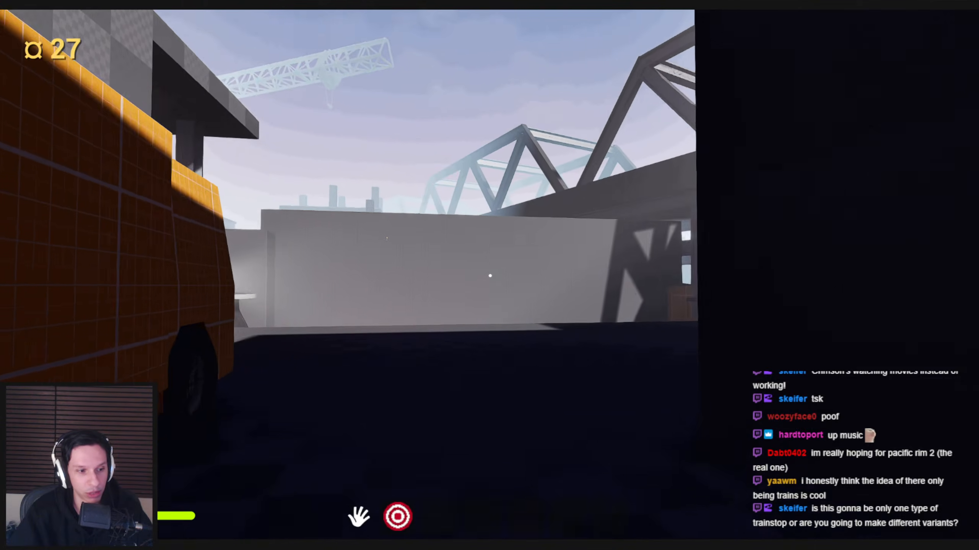
key("w")
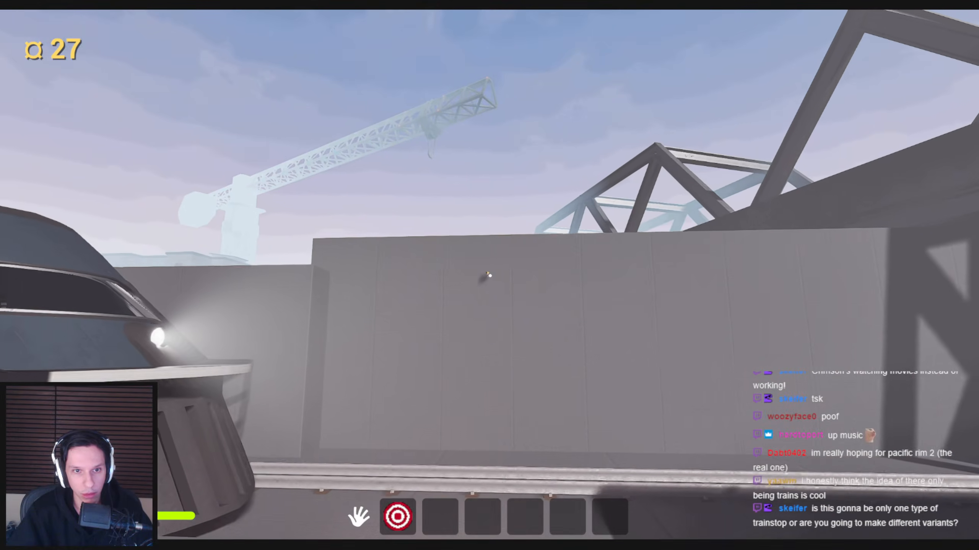
key("w")
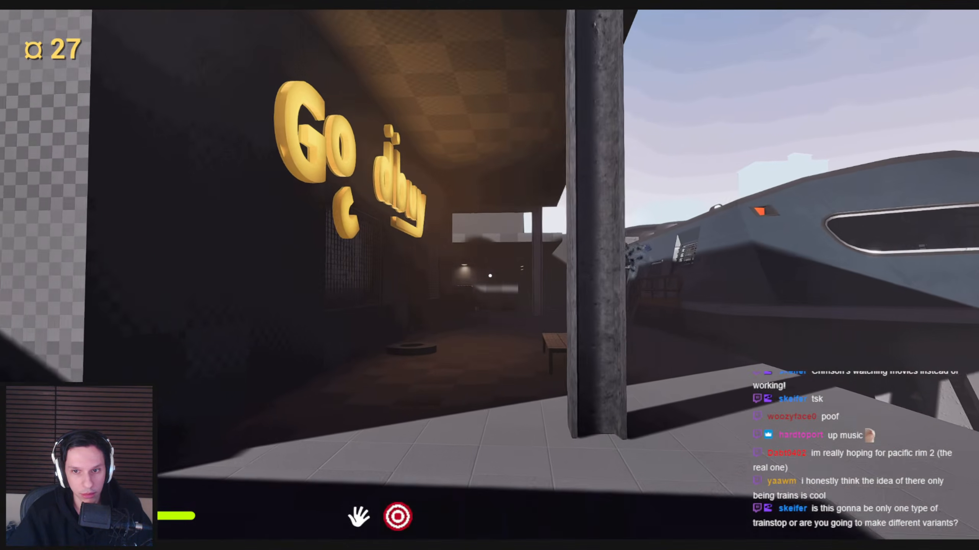
key("w")
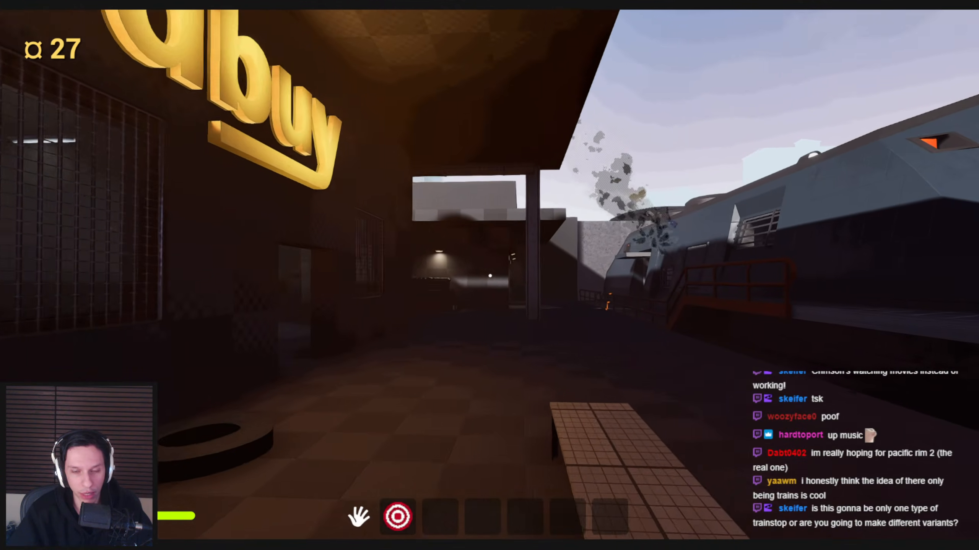
- Board the train's side walkway and climb onto the roof beside the round fans
key("w")
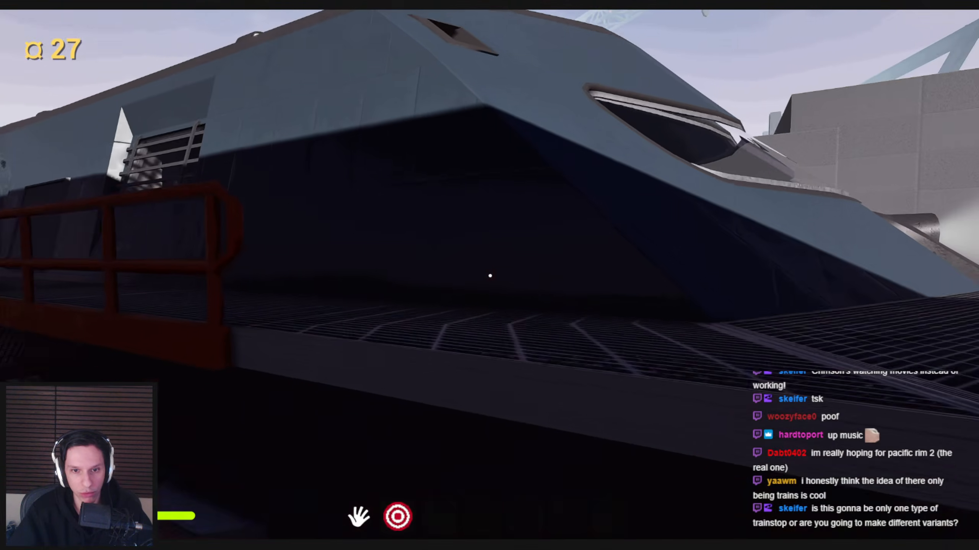
key("space")
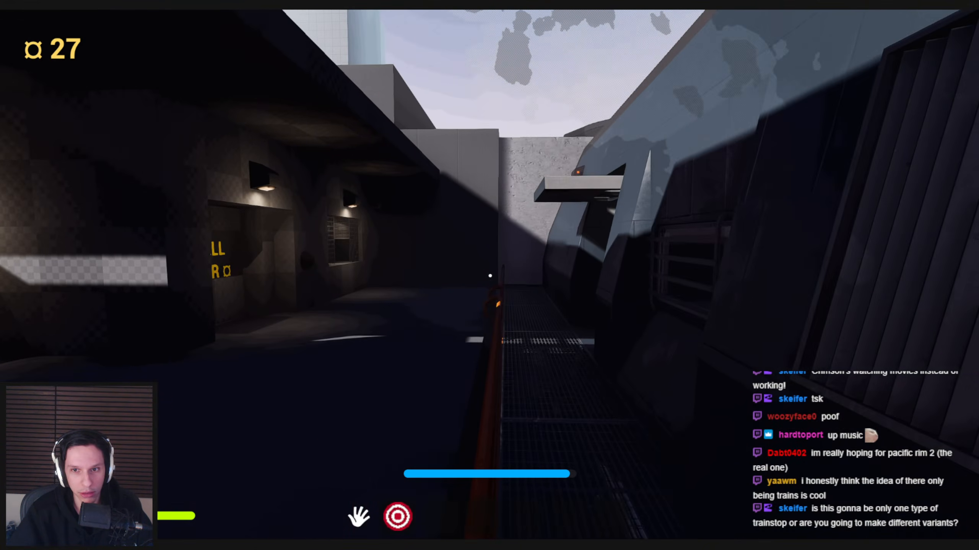
key("w")
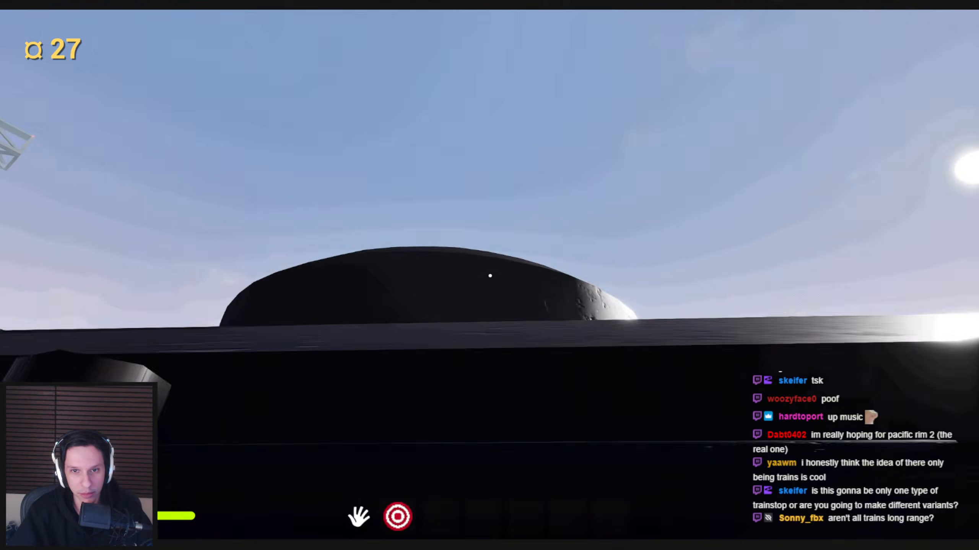
key("w")
key("space")
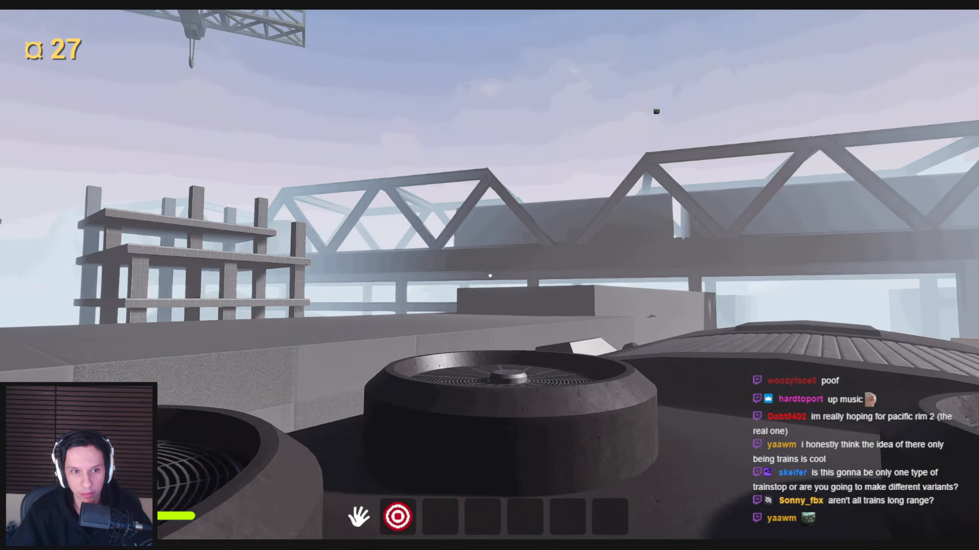
- Walk along the ribbed train roof to its front, viewing the truss bridge, unfinished building and apartment blocks
key("w")
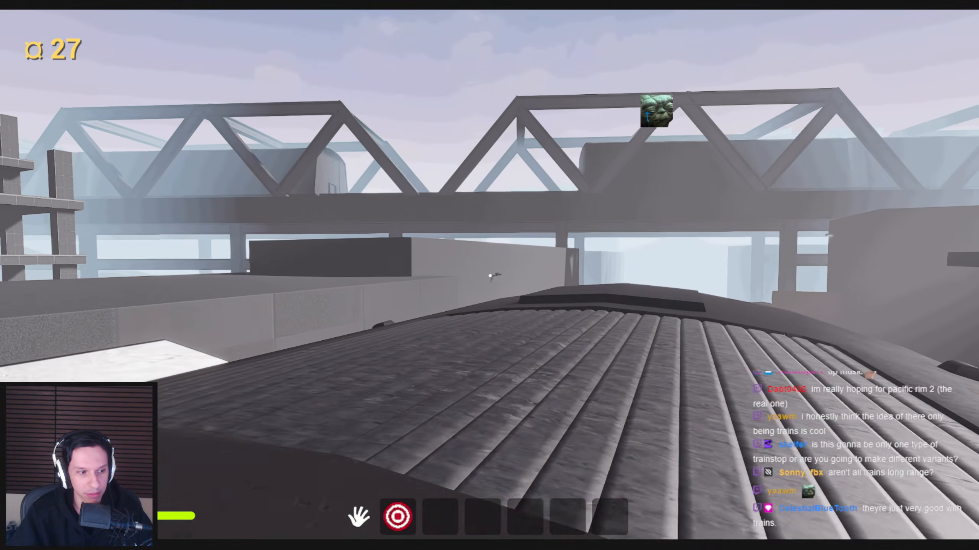
key("w")
key("space")
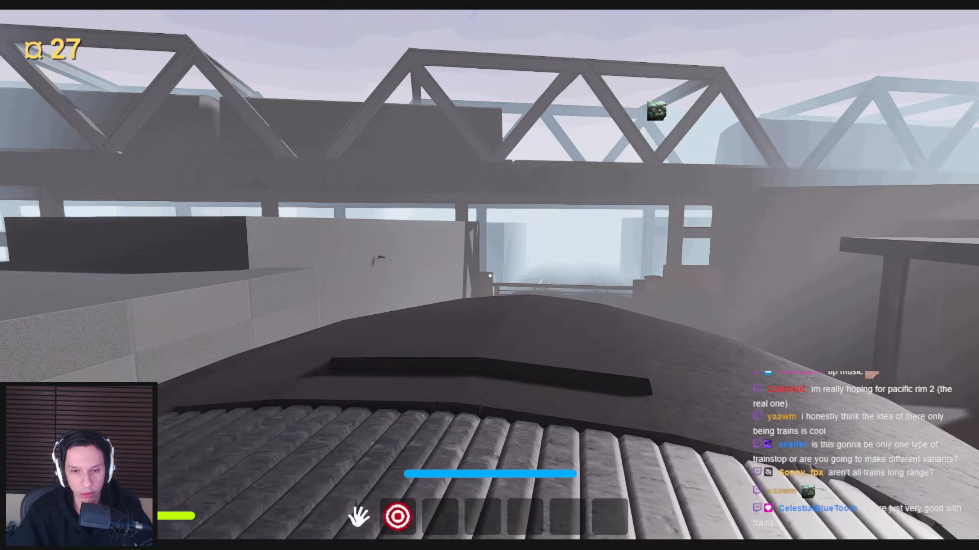
key("w")
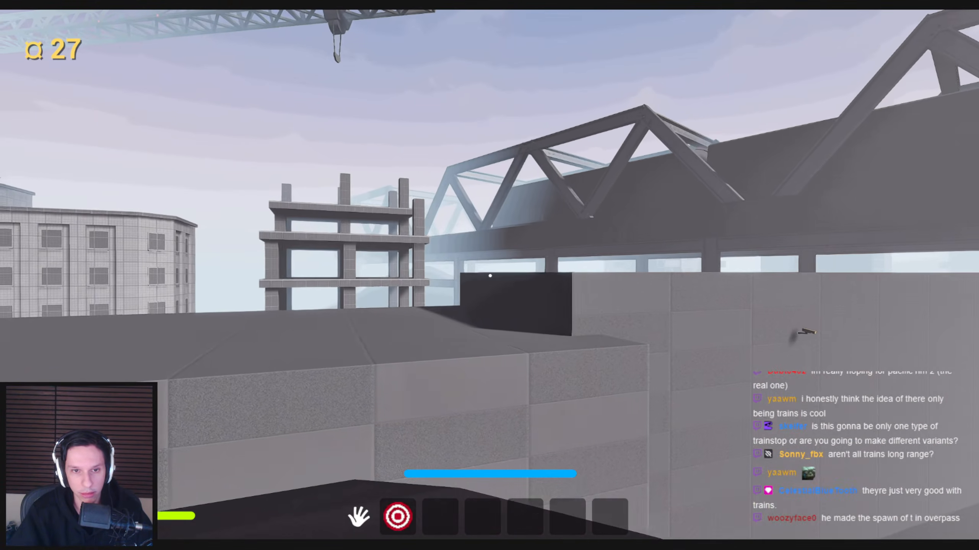
key("w")
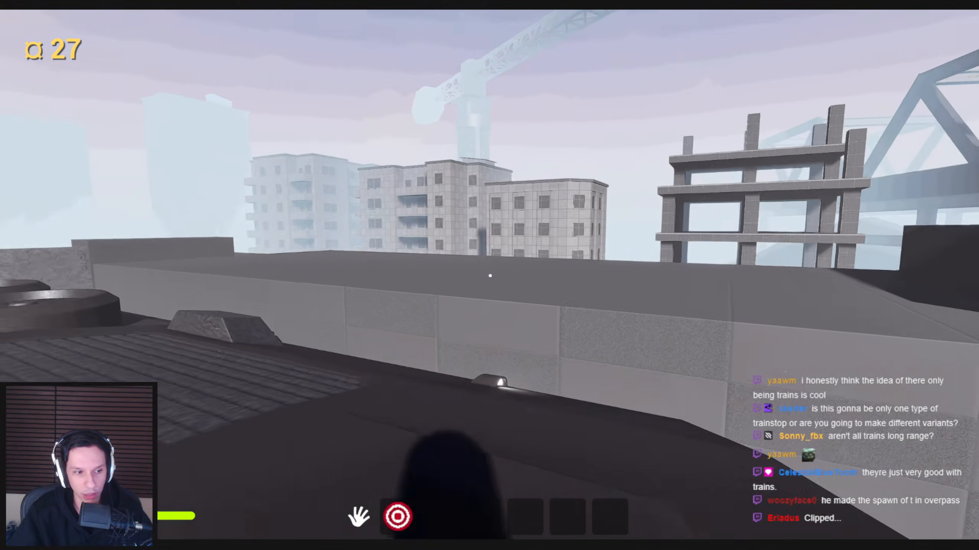
- Survey the station from the train roof, checking the tracks, storefront, rooftop barrels and the seller's lit window
key("w")
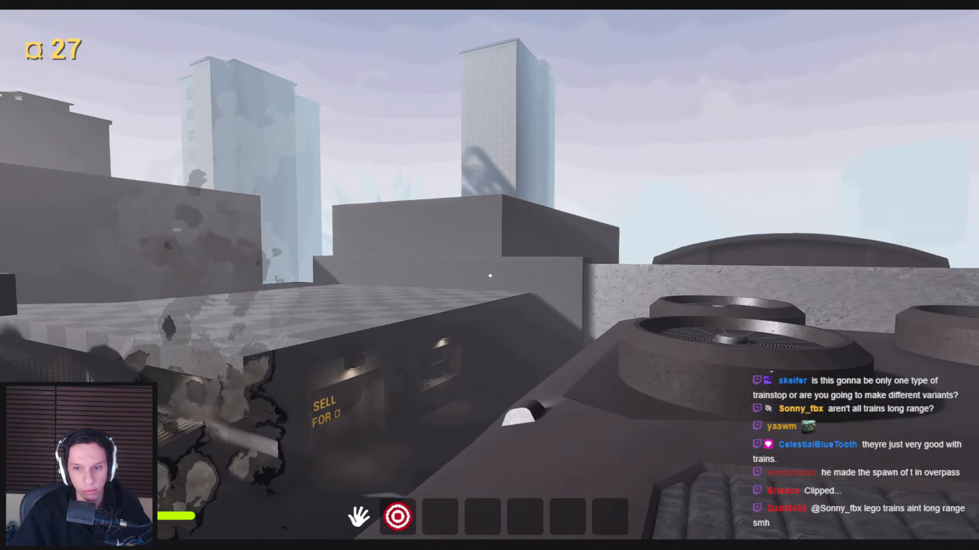
key("w")
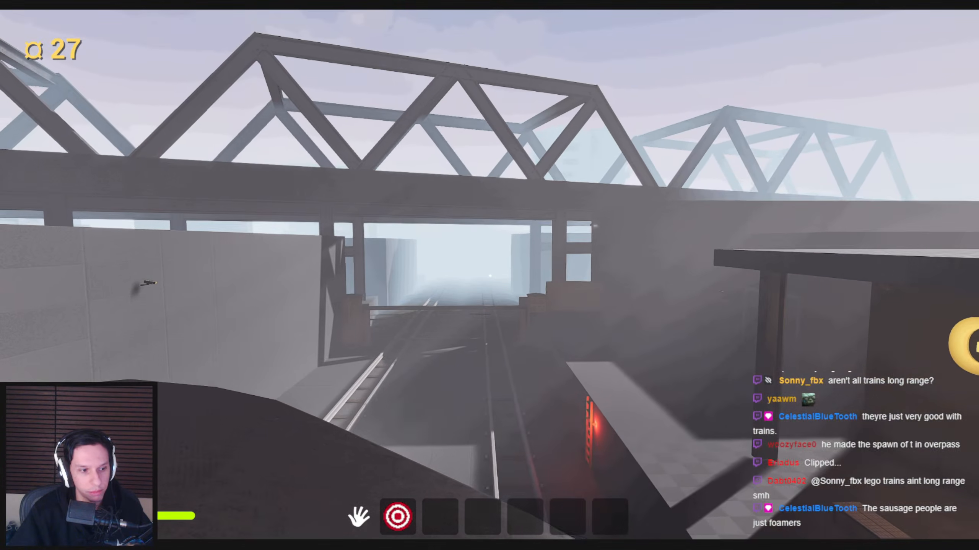
key("s")
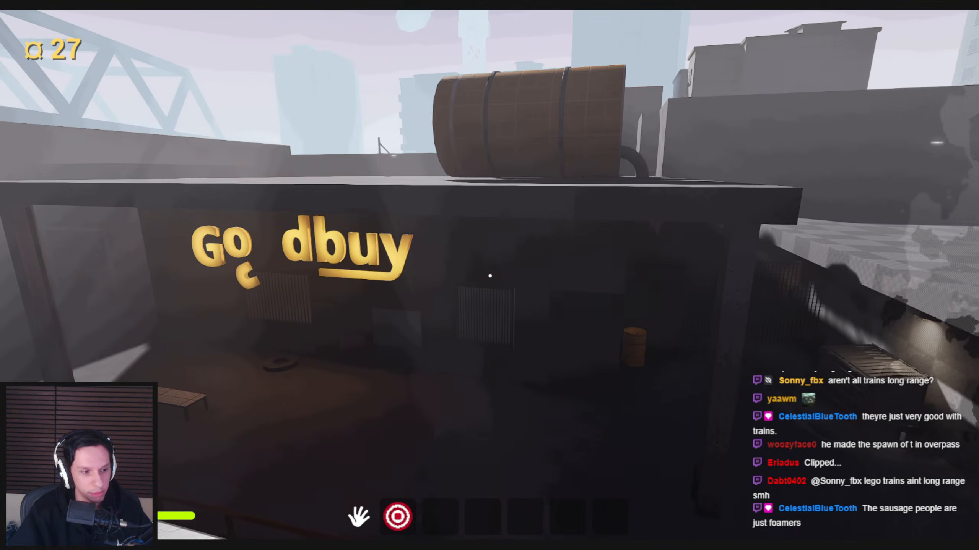
key("w")
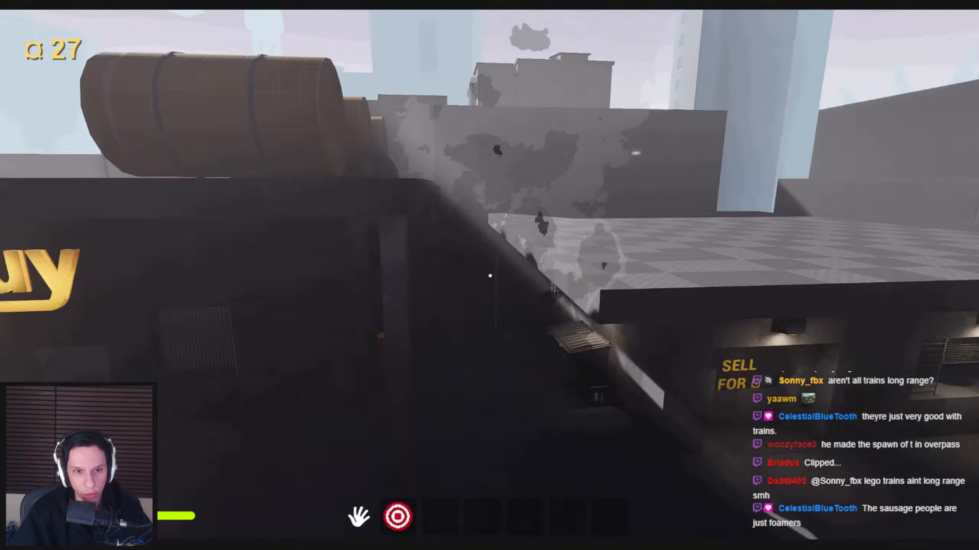
key("w")
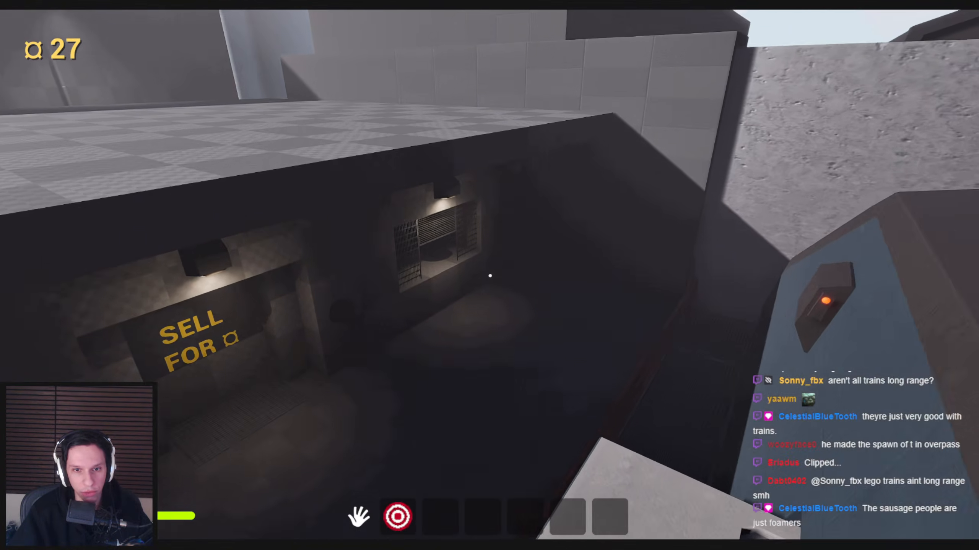
- Walk up to the barred window near the sell counter and examine the shadowy figure behind it
key("w")
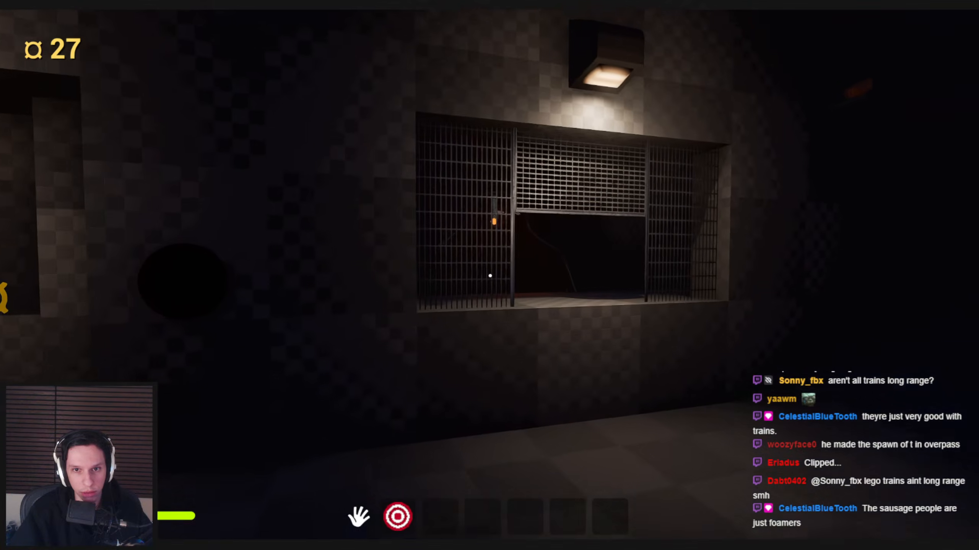
key("w")
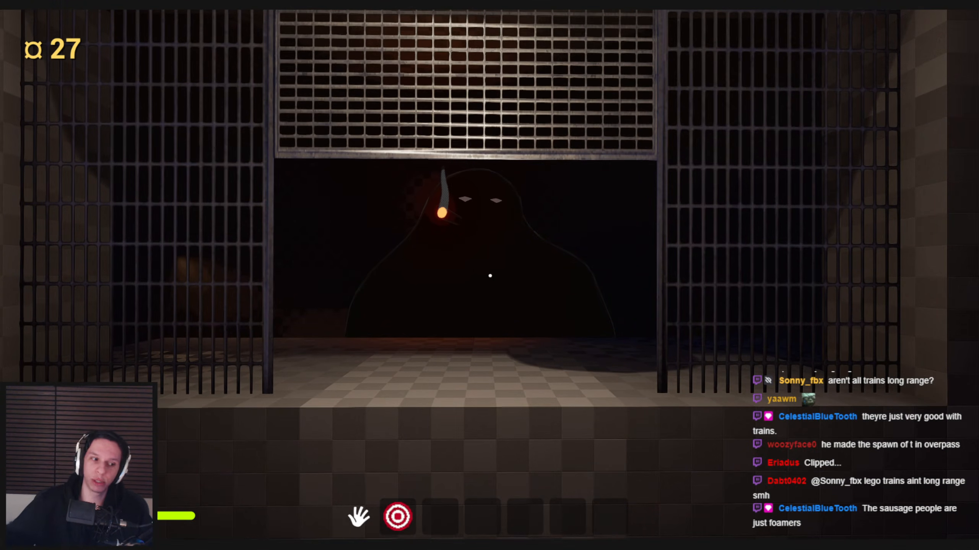
key("s")
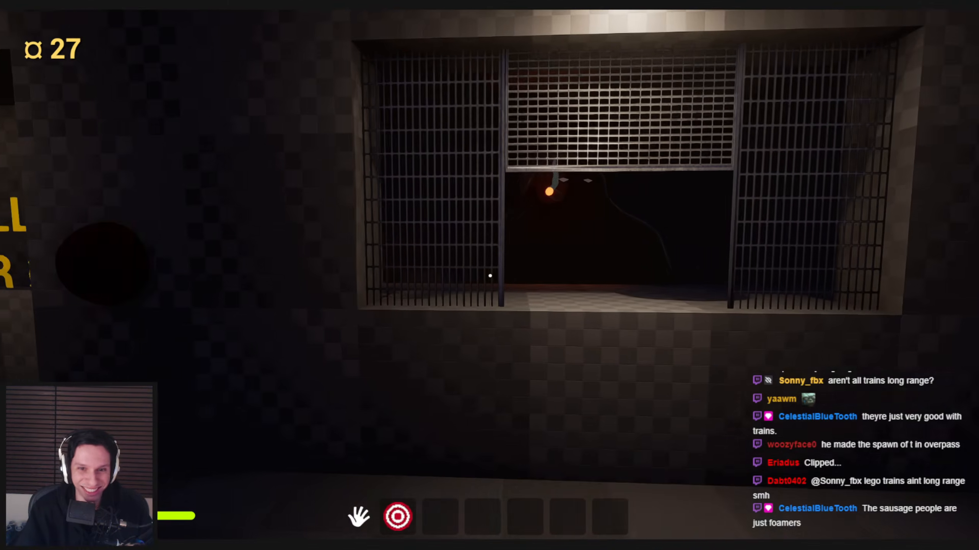
key("w")
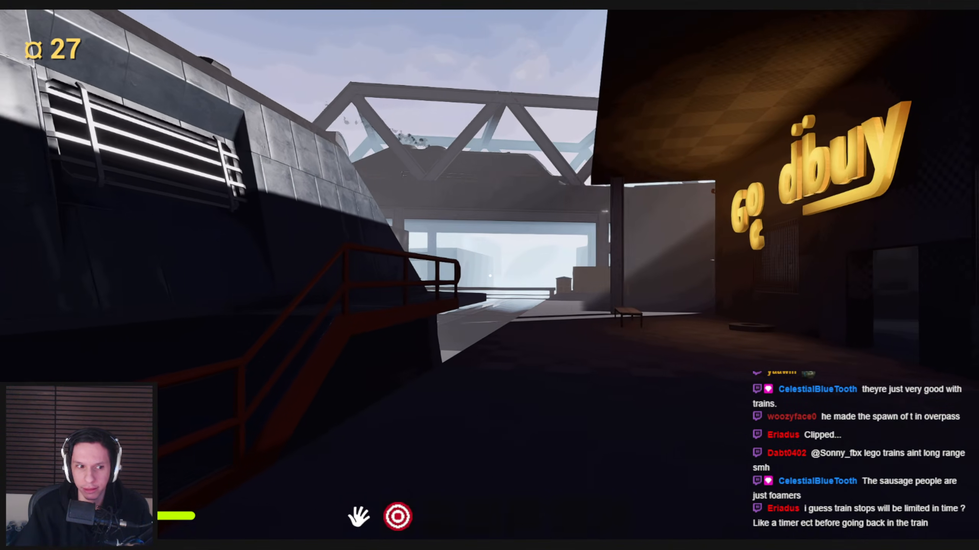
- Walk along the station platform past the illuminated storefront and inspect the area in front of the train
key("w")
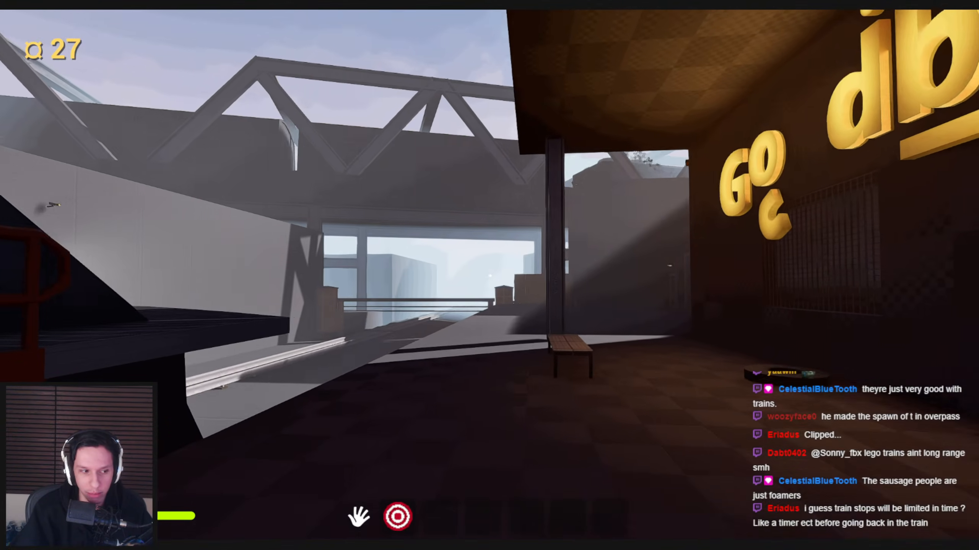
key("w")
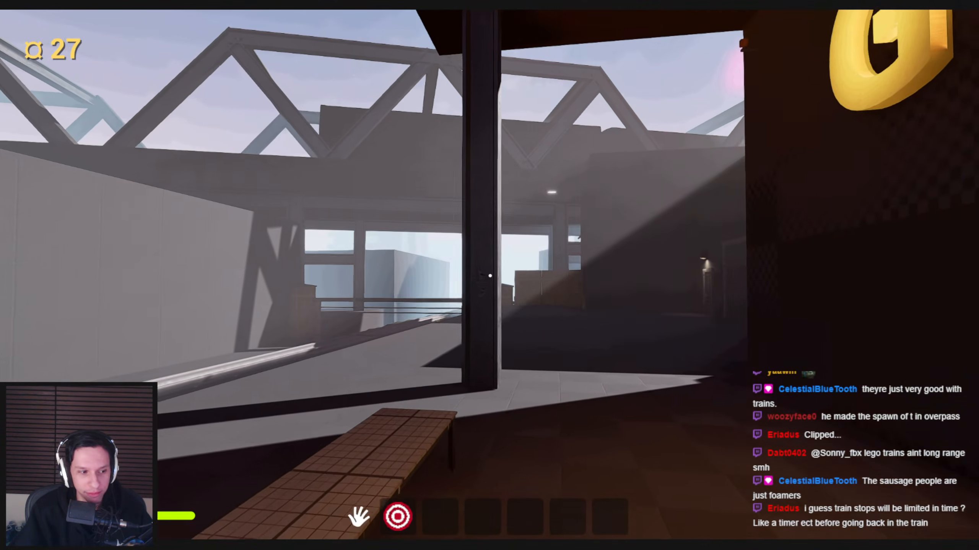
key("w")
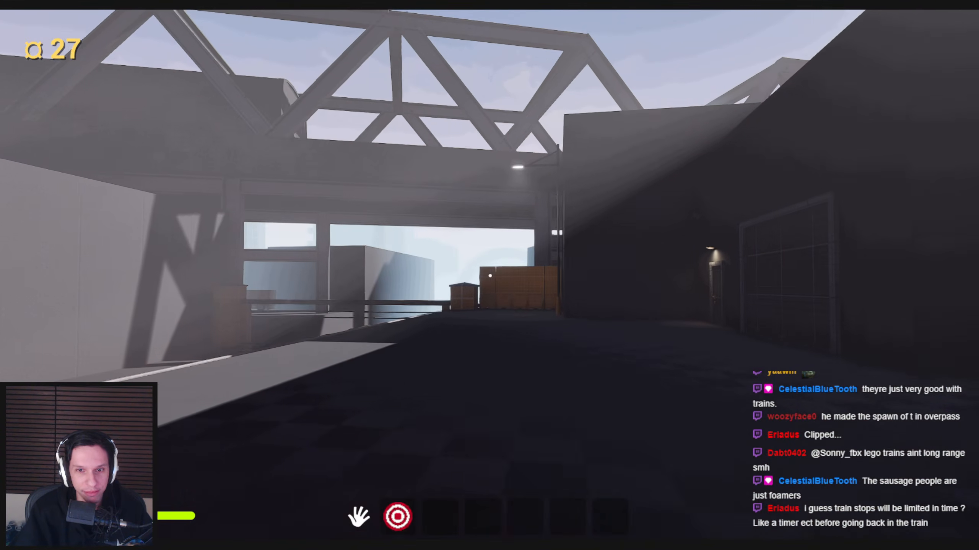
key("w")
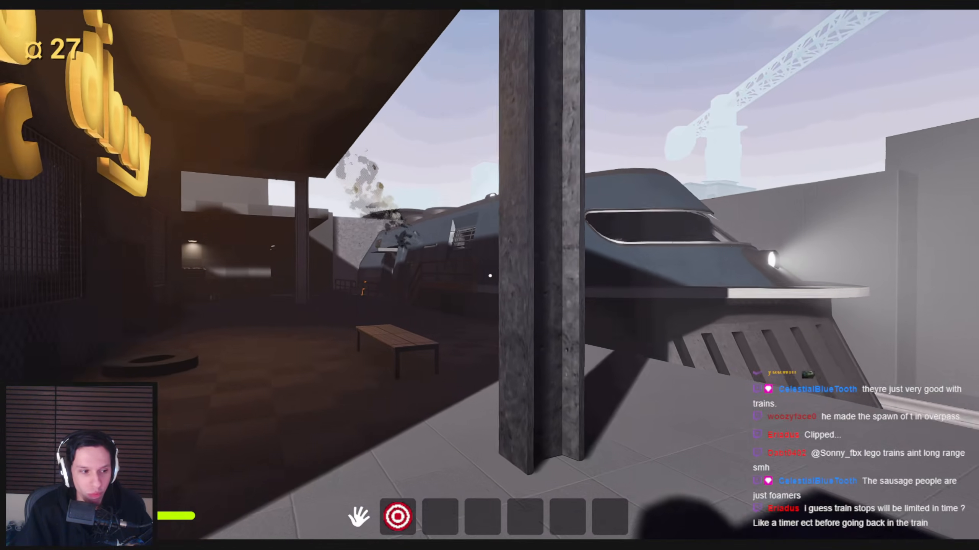
- Run back along the platform, board the train and examine the open fuse box inside
key("shift+w")
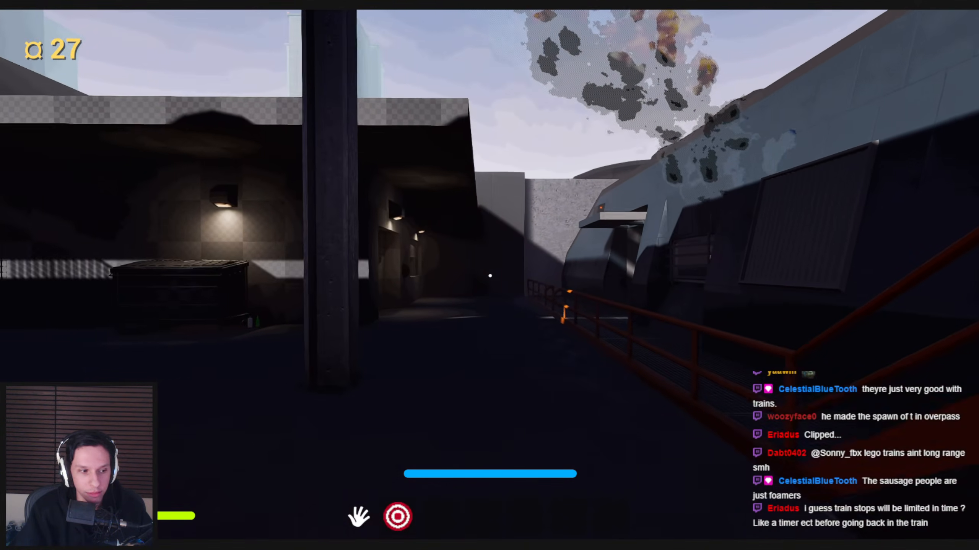
key("w")
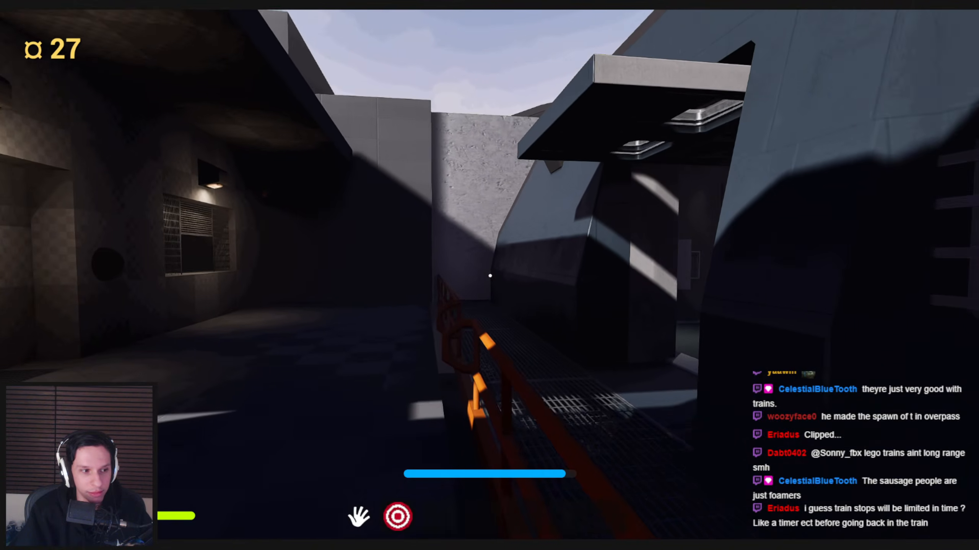
key("w")
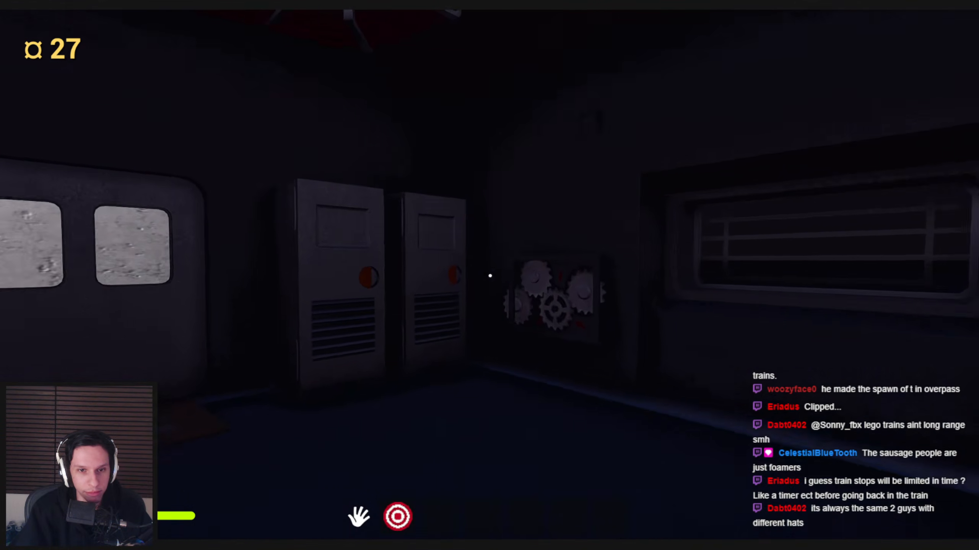
key("shift+w")
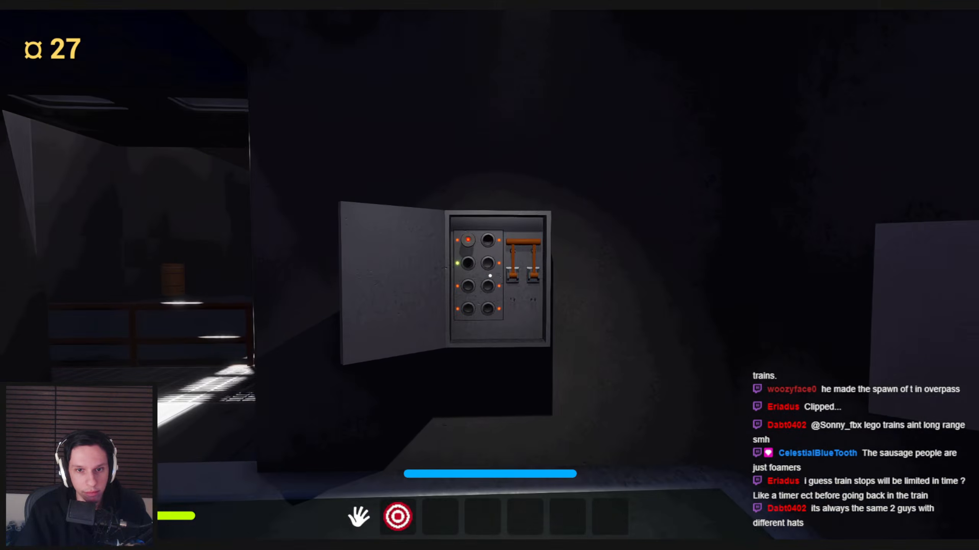
key("w")
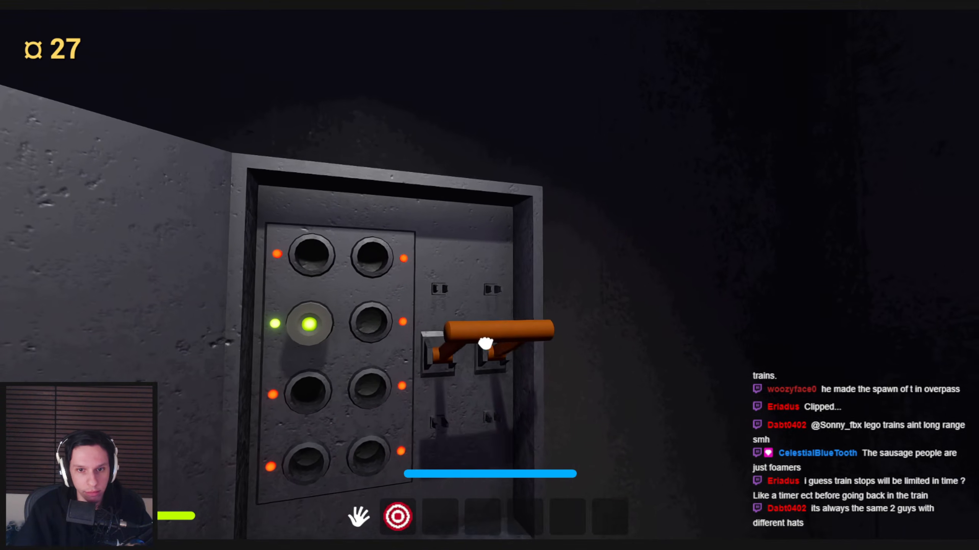
- Walk up the stairs to the front of the engine car and activate the glowing orange button below the windshield
key("w")
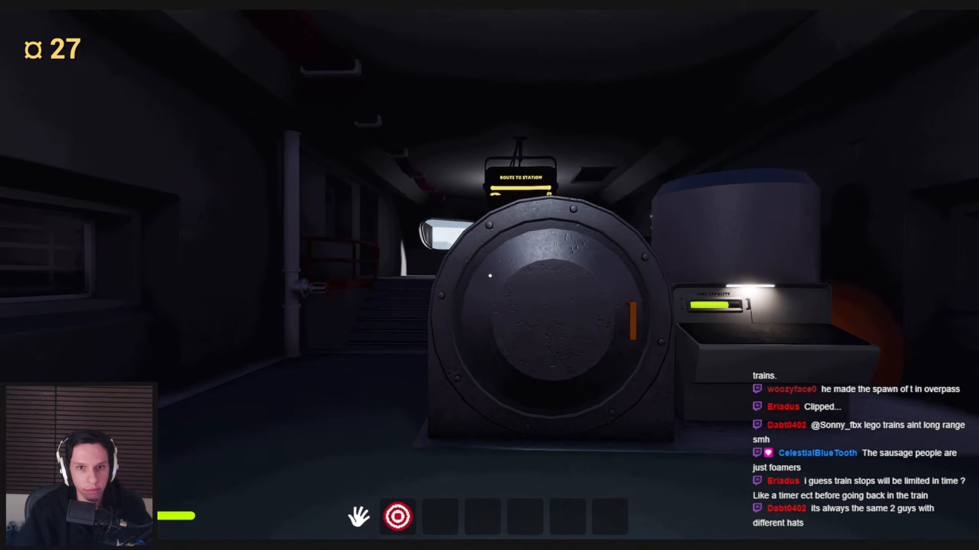
key("w")
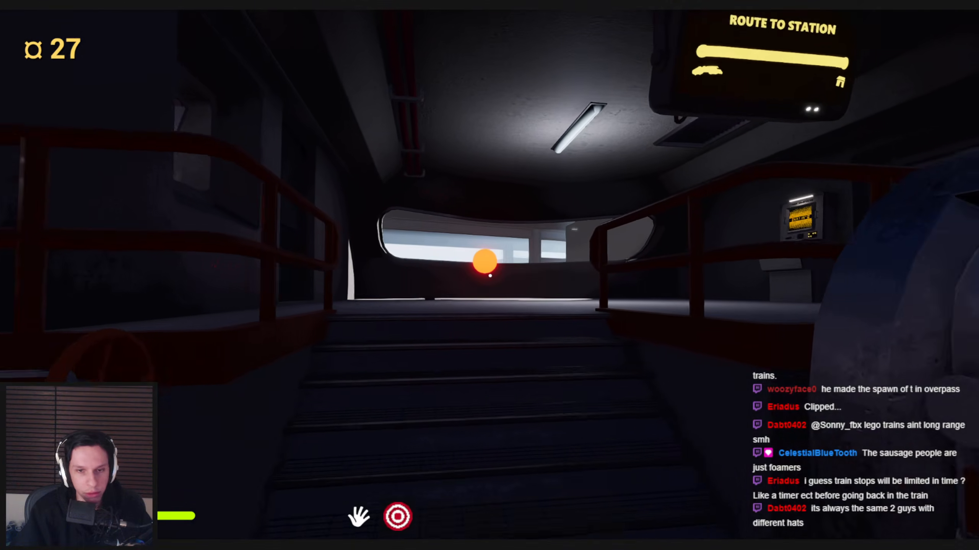
key("w")
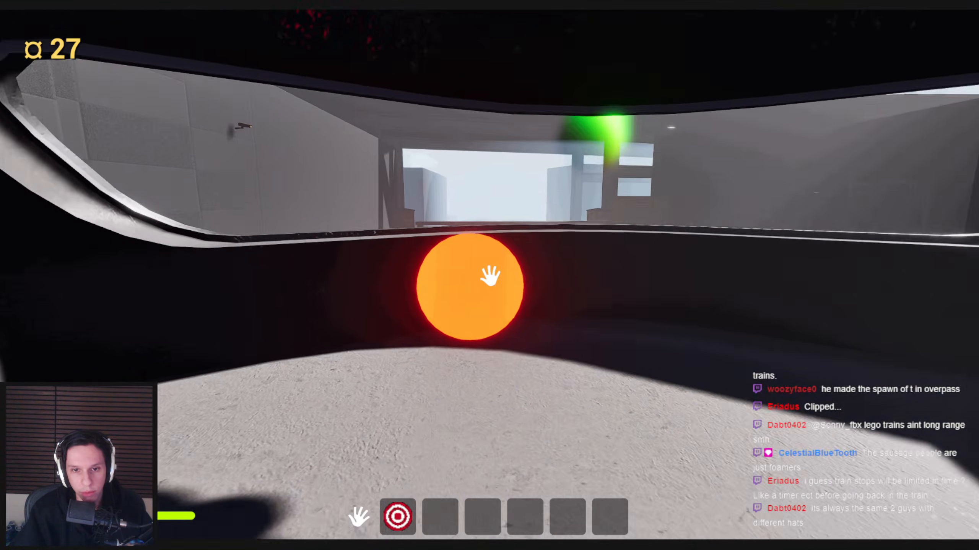
left_click(490, 276)
- Look around the train's interior during the ride and end the play session
key("shift+w")
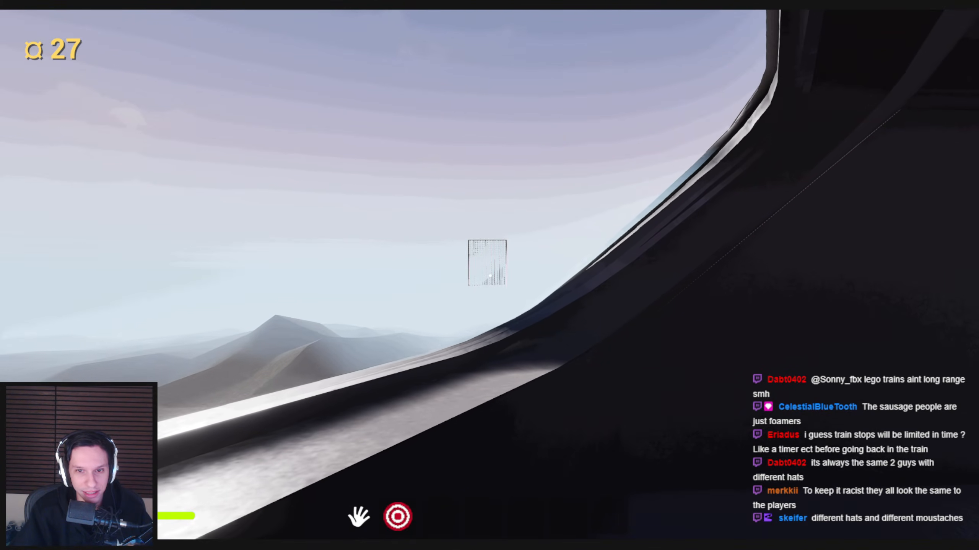
key("shift+w")
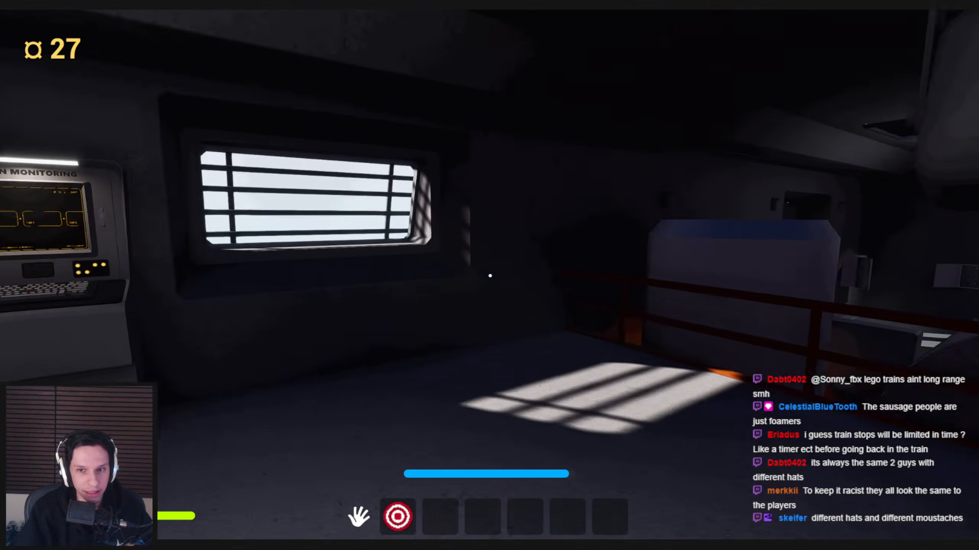
key("w")
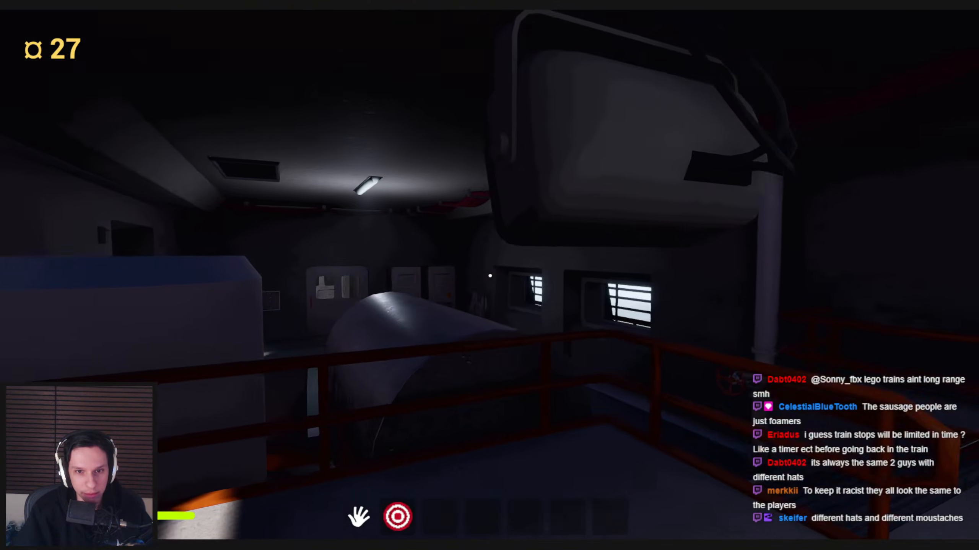
key("Escape")
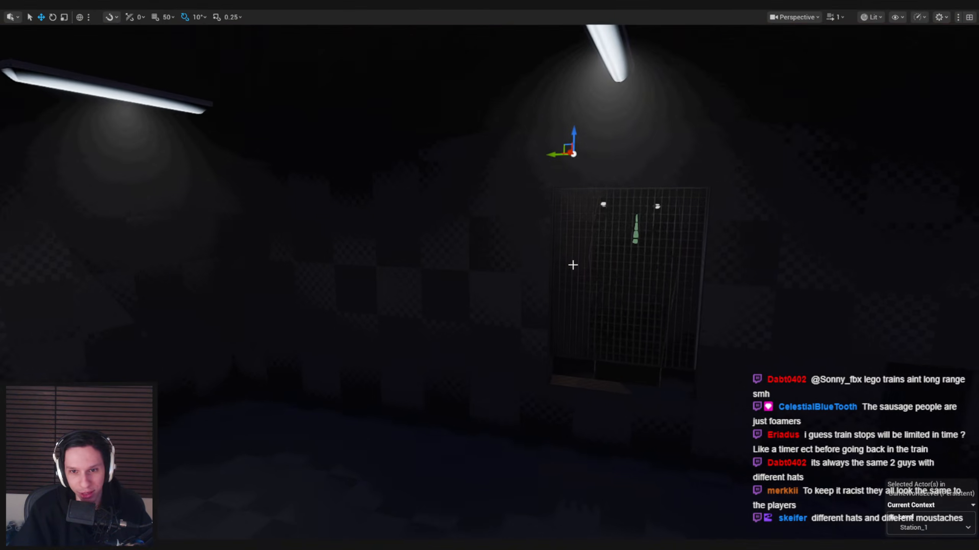
- Select the grate mesh Rectangle9 over the station window and move it into the Station_1 level
left_click(573, 265)
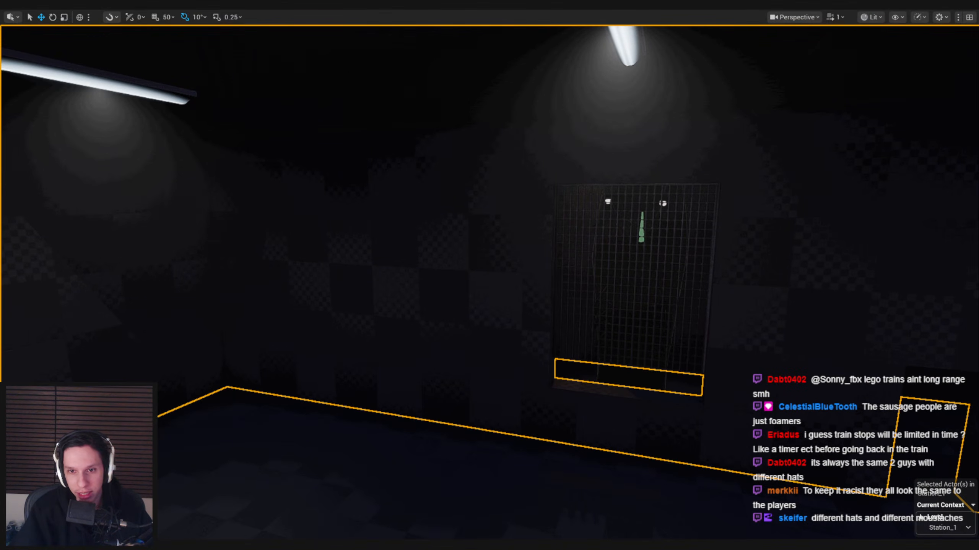
left_click(581, 255)
key("F11")
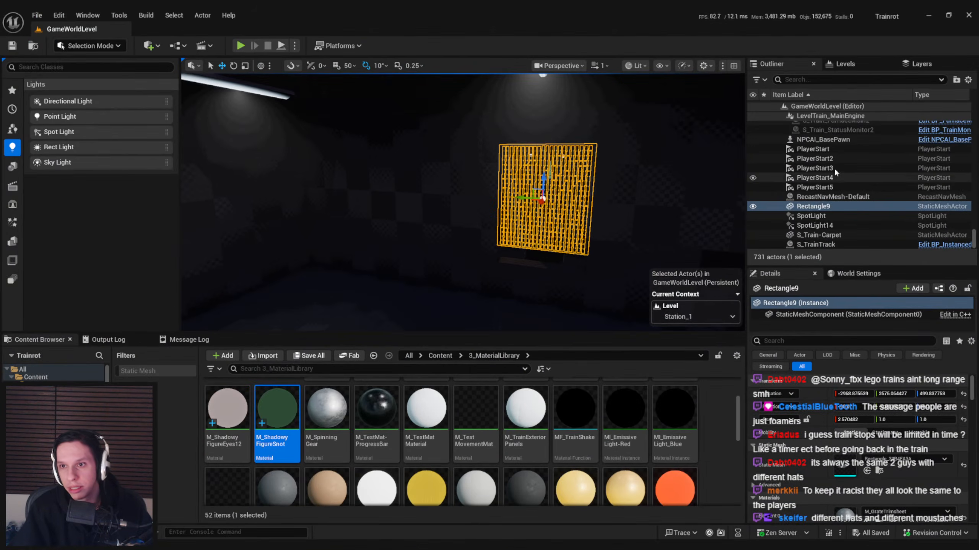
left_click(844, 63)
right_click(805, 122)
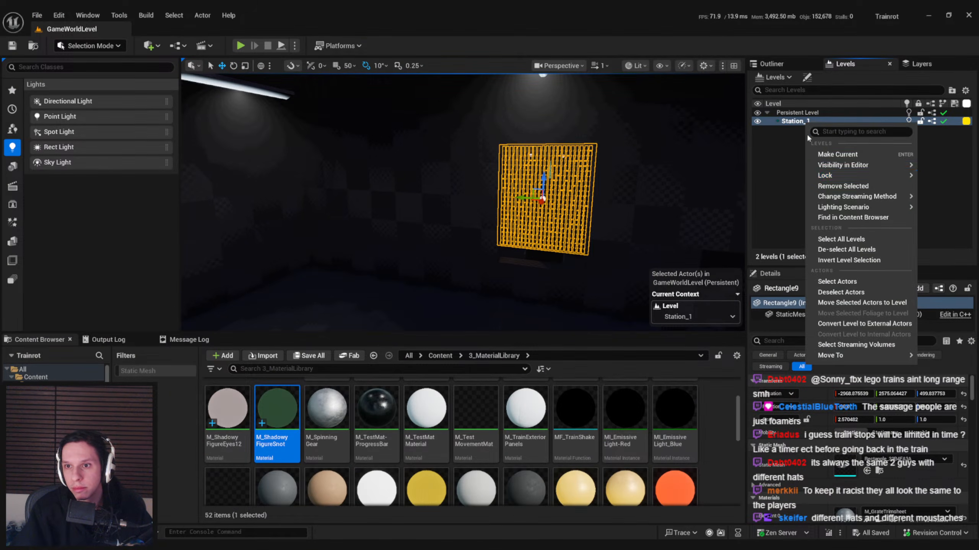
left_click(849, 304)
- Hide Station_1 to find the stray SpotLight14, move it into the Station_1 level, and save the levels
left_click(757, 122)
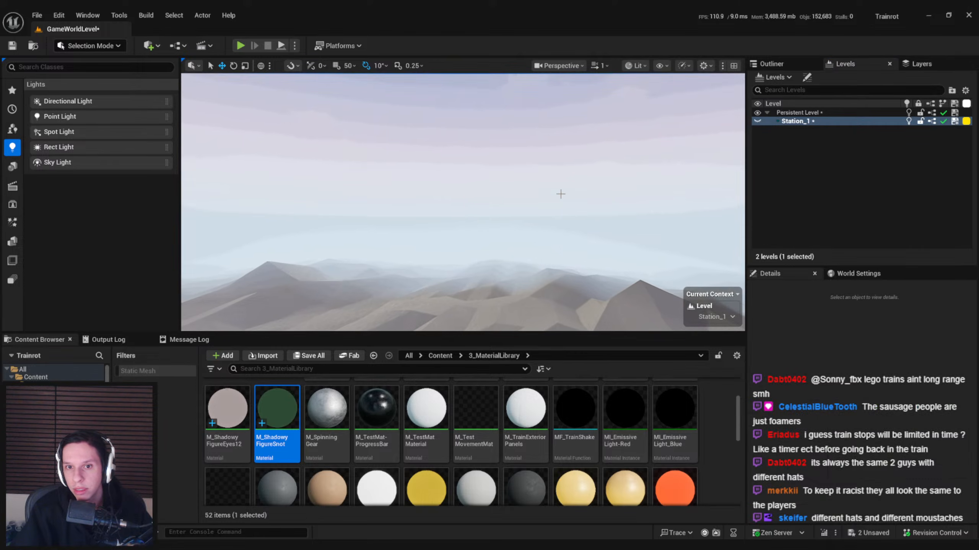
left_click(457, 190)
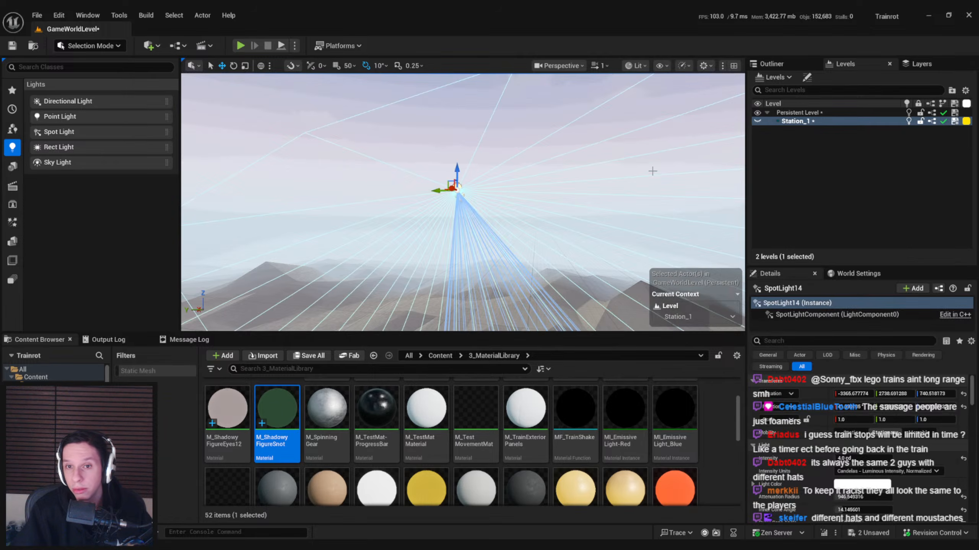
left_click(757, 122)
right_click(784, 123)
left_click(809, 301)
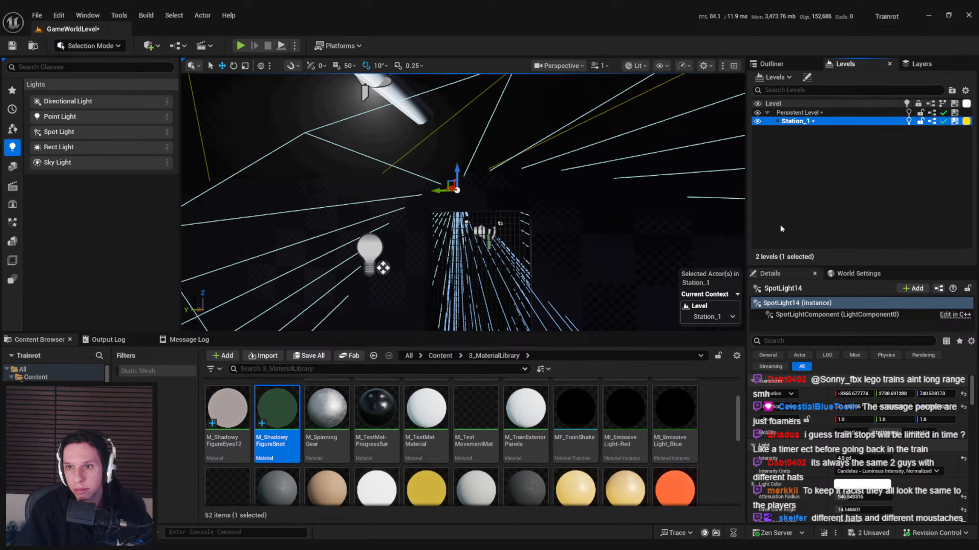
left_click(757, 122)
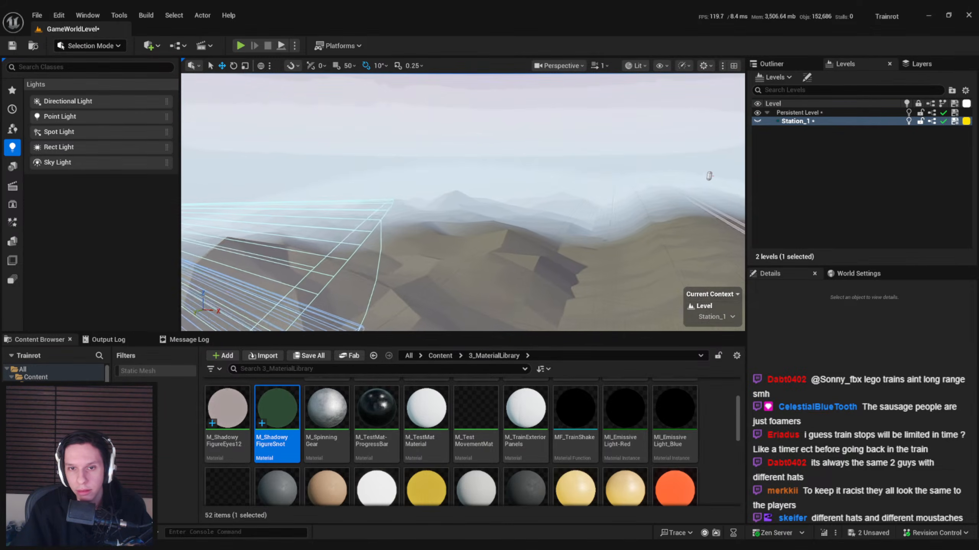
key("ctrl+s")
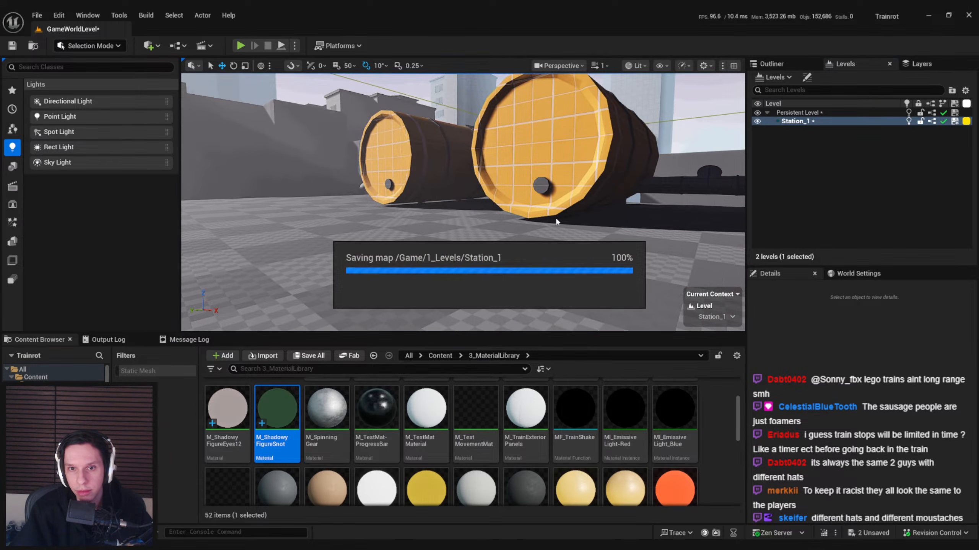
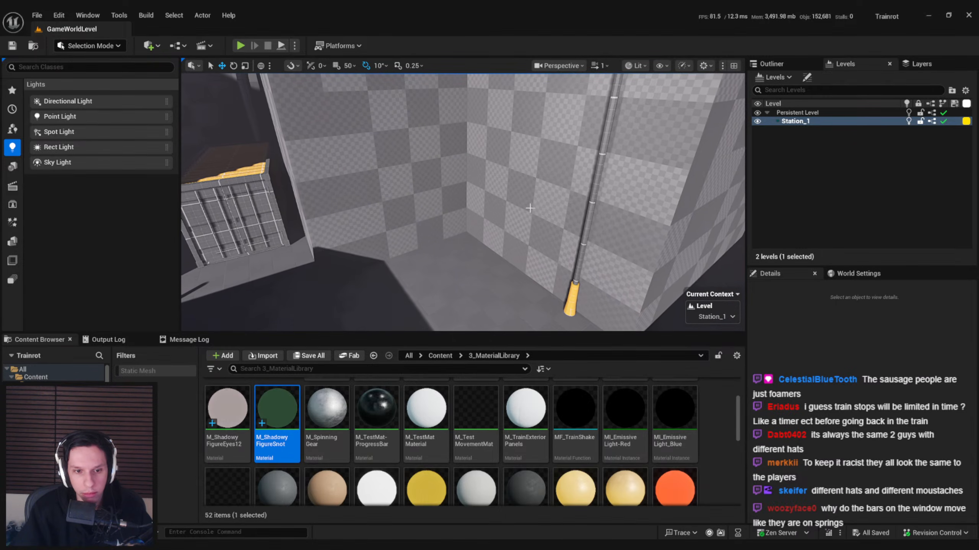
- Search the project content for "ladder" and place B_Ladder_02 against the checkered wall beside the vertical pipe
left_click(437, 358)
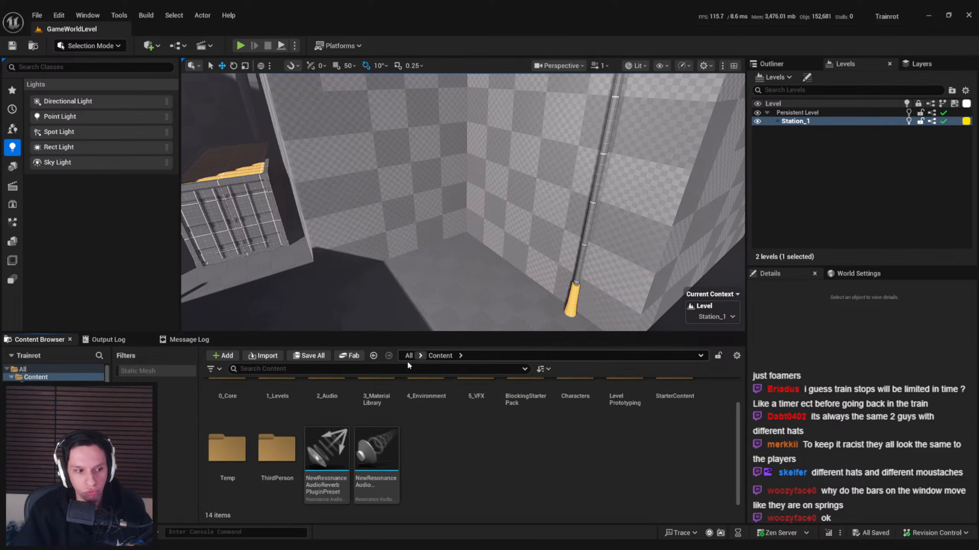
left_click(368, 367)
type("ladder")
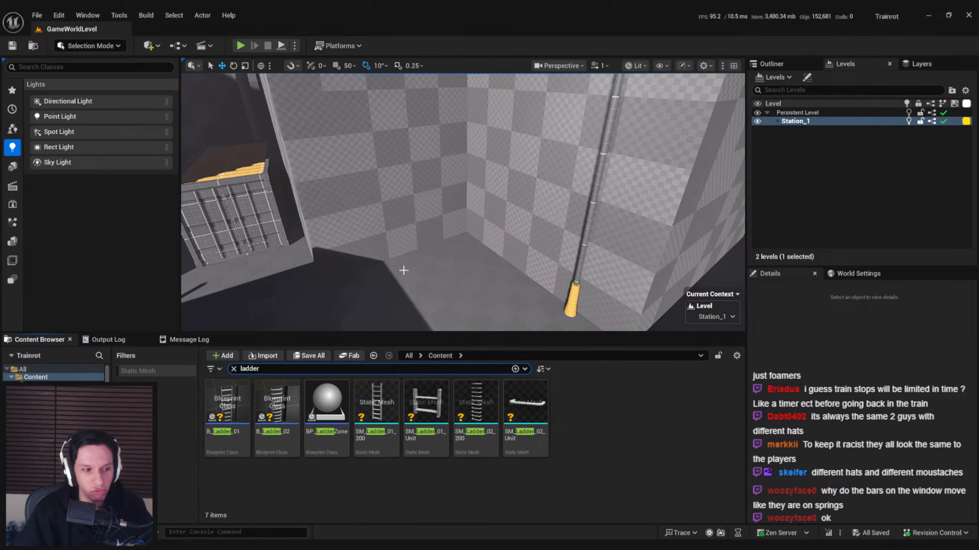
left_click_drag(277, 403, 411, 301)
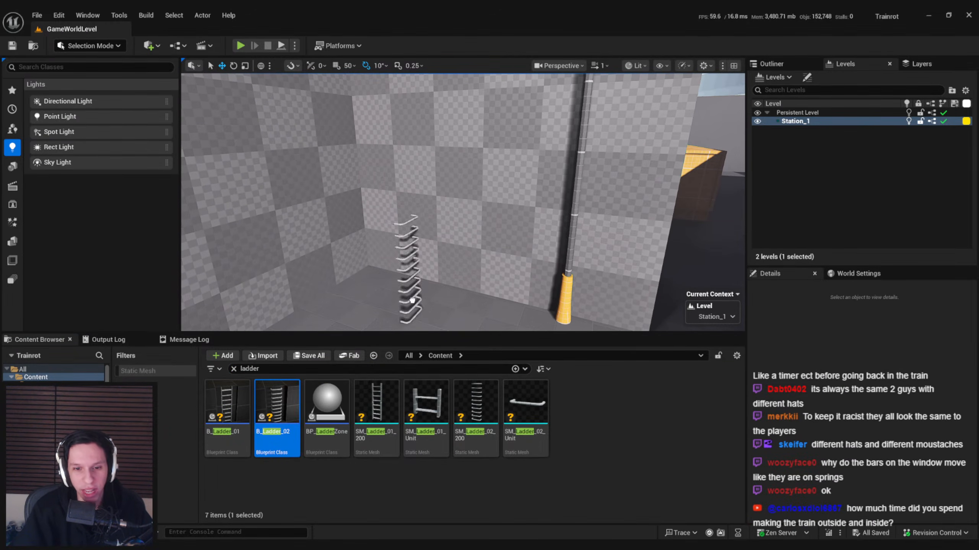
left_click_drag(482, 267, 482, 268)
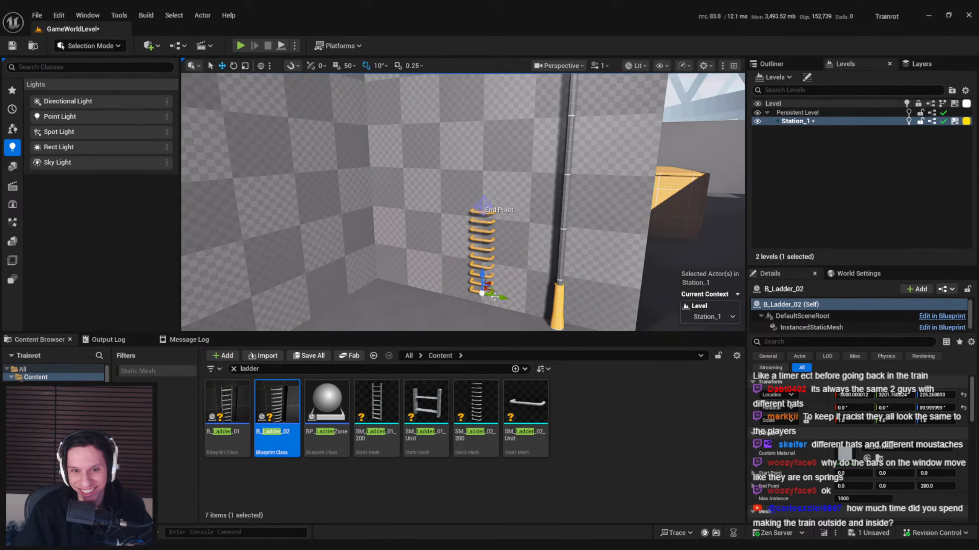
- Raise the ladder's End Point to a Z of about 228.5 and set its custom material to MI_TestMat-UsableColor
key("r")
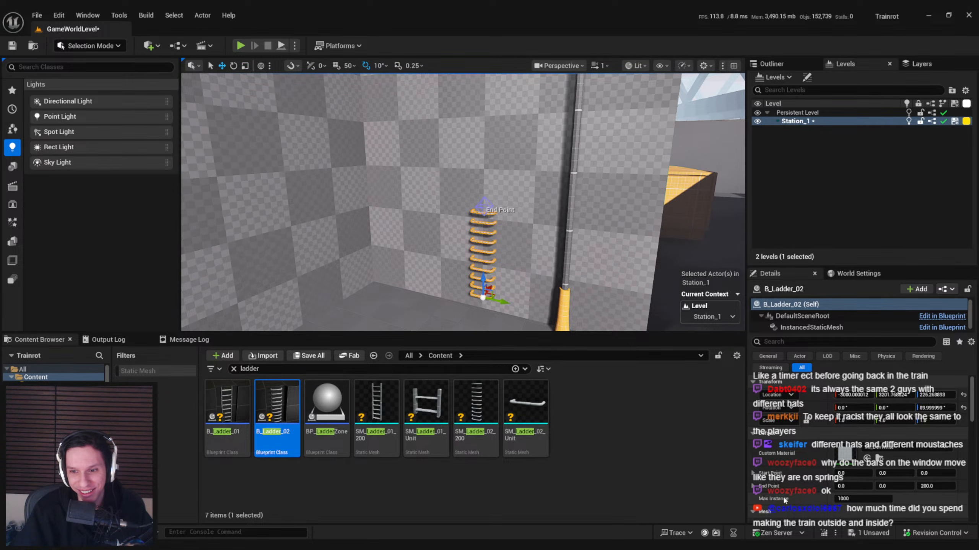
scroll(777, 497, "down", 3)
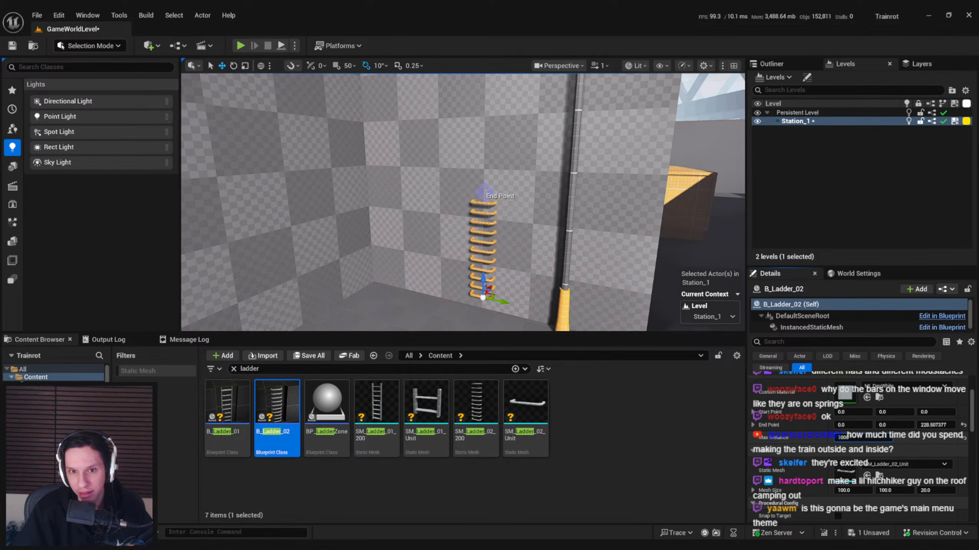
left_click_drag(861, 438, 870, 438)
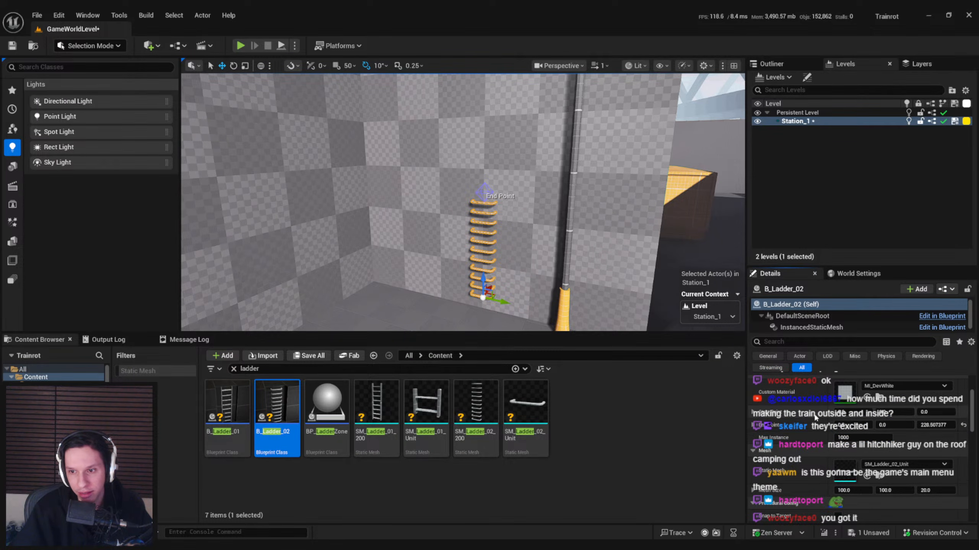
scroll(819, 419, "up", 1)
left_click(886, 401)
type("u")
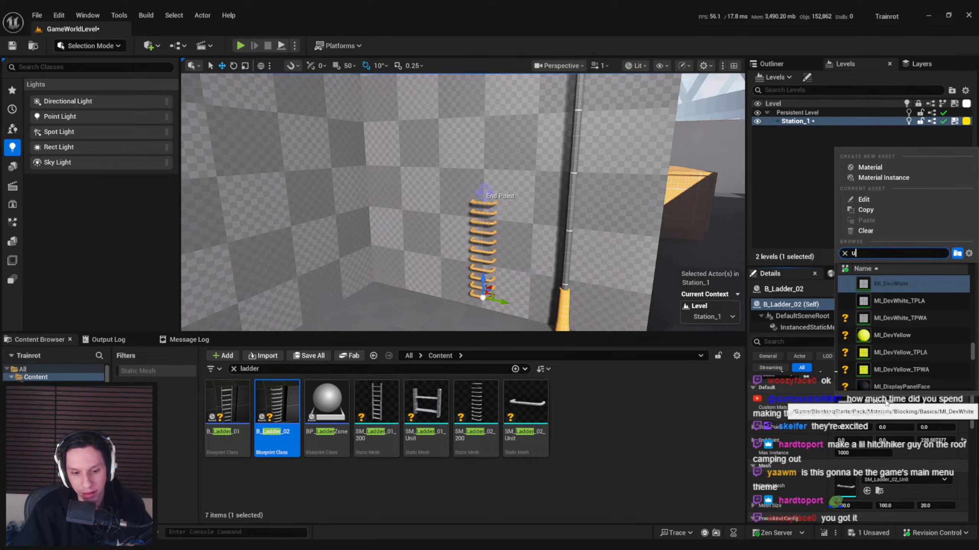
type("sab")
left_click(889, 282)
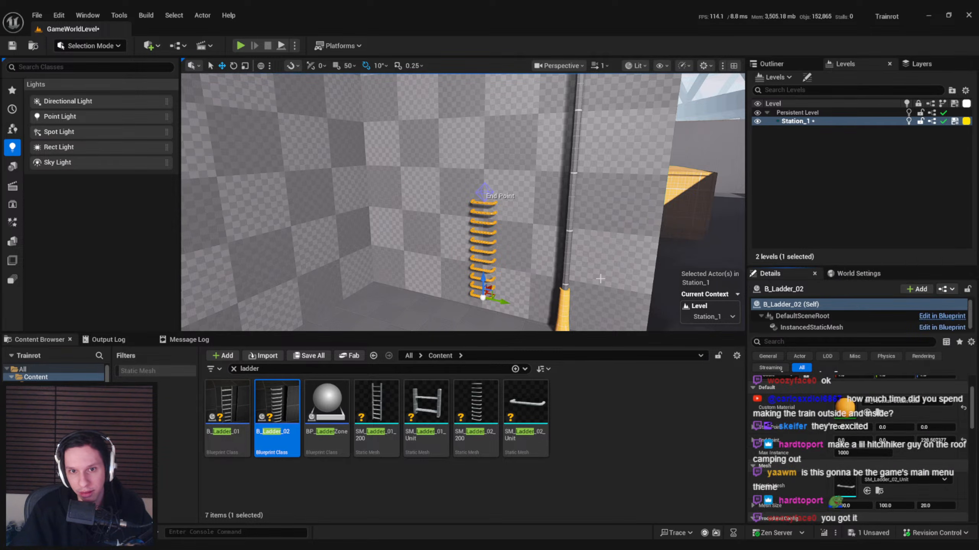
- Scale the ladder up uniformly and raise its End Point so the rungs reach the wall's upper edge
key("s")
right_click_drag(525, 302, 513, 312)
key("r")
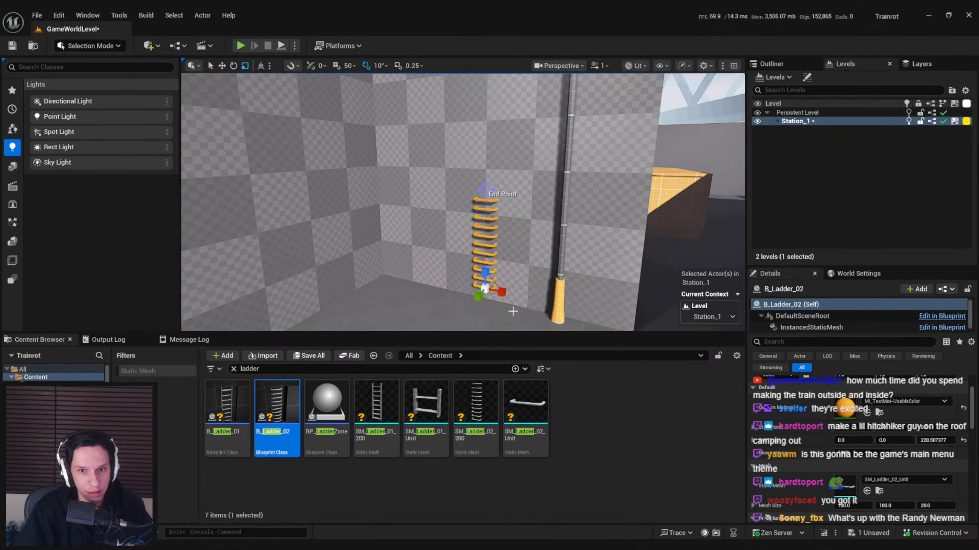
left_click_drag(485, 288, 497, 278)
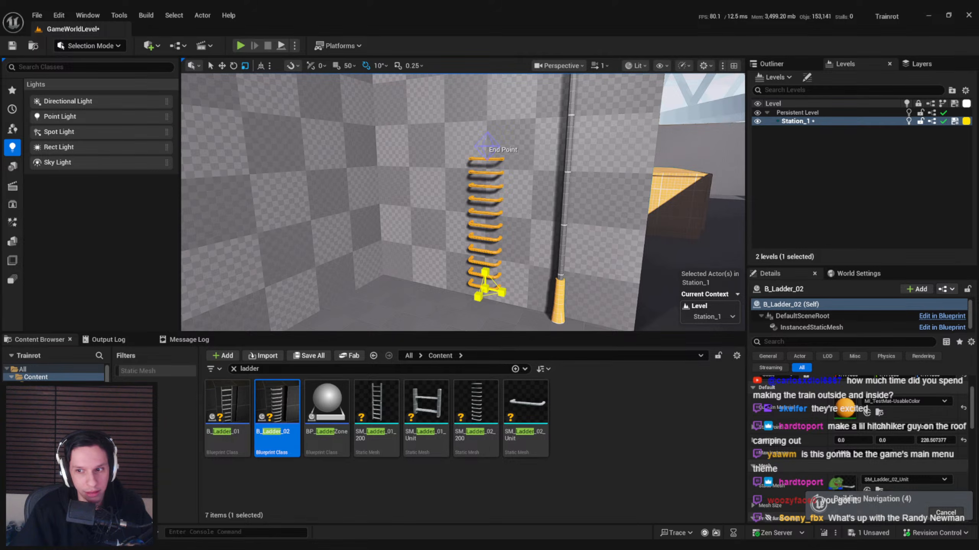
right_click_drag(507, 290, 481, 205)
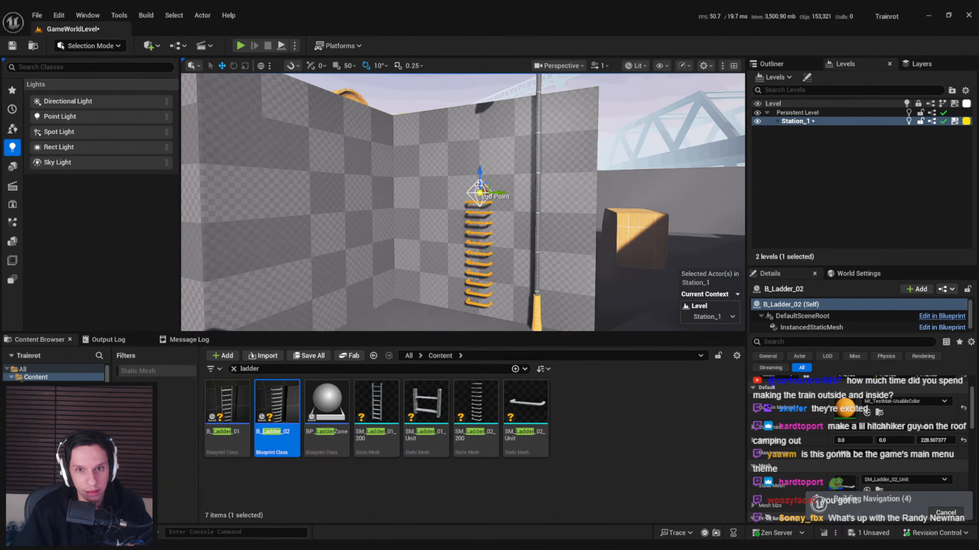
scroll(478, 186, "up", 3)
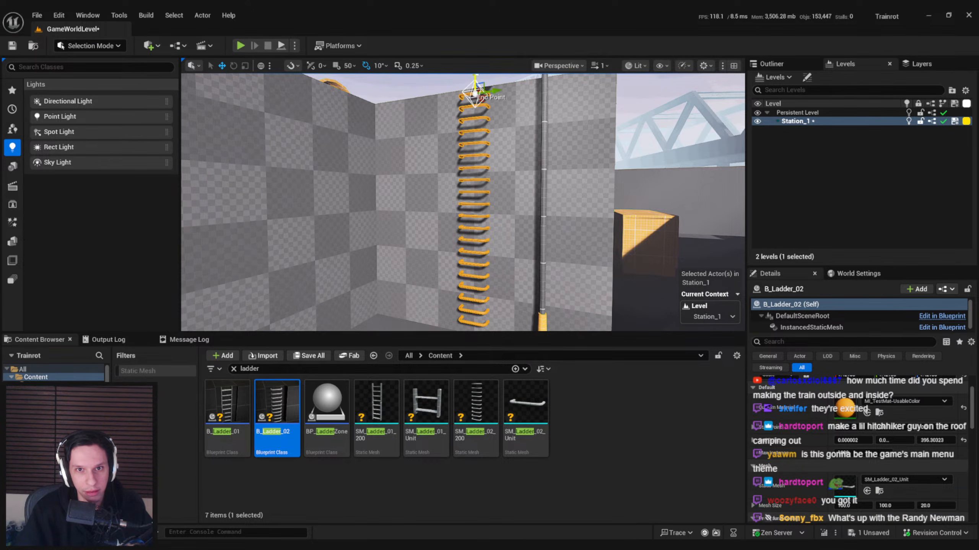
scroll(462, 202, "down", 3)
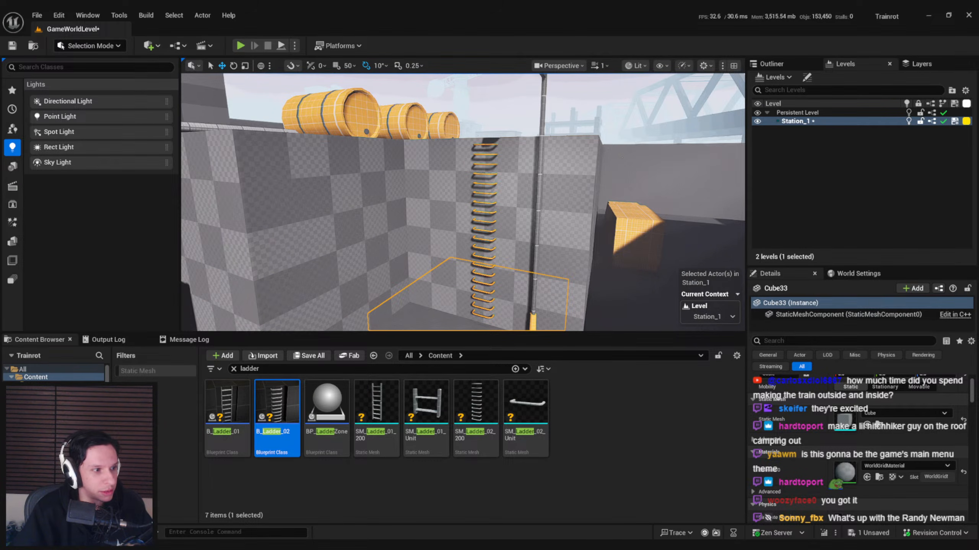
- Check the ladder from the ground up to the barrel roof and save the levels
key("w")
right_click_drag(420, 296, 420, 359)
key("s")
right_click_drag(455, 264, 455, 227)
key("ctrl+s")
right_click_drag(536, 200, 536, 182)
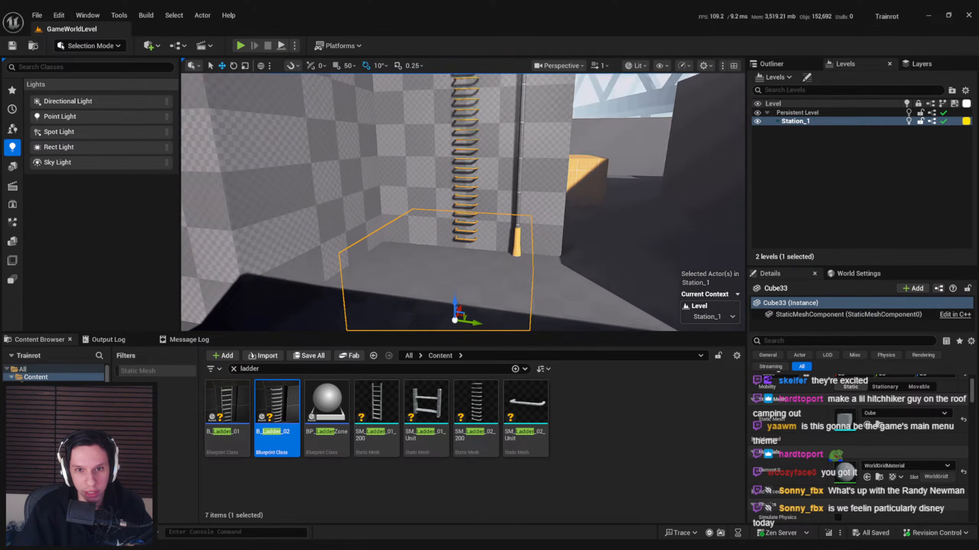
- Duplicate the existing BP_LadderZone beside the train tracks and bring the copy over to the foot of the new ladder
left_click(501, 237)
right_click_drag(501, 236, 524, 220)
key("w")
key("w")
mouse_move(495, 249)
right_mouse_down()
mouse_move(497, 259)
mouse_move(547, 227)
mouse_move(485, 260)
mouse_move(494, 249)
right_mouse_up()
key("w")
scroll(485, 260, "up", 2)
left_click(469, 246)
key("a")
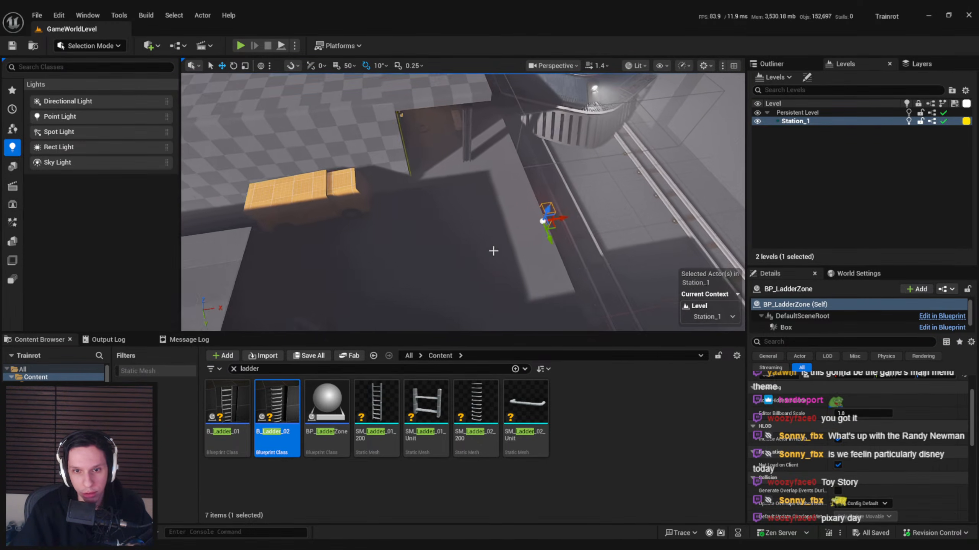
left_click_drag(564, 223, 209, 225, "alt")
key("a")
right_click_drag(209, 225, 168, 211)
key("w")
key("a")
right_click_drag(463, 222, 409, 247)
key("d")
- Rotate the duplicated ladder zone around its vertical axis and lift it up along the ladder's rungs
key("e")
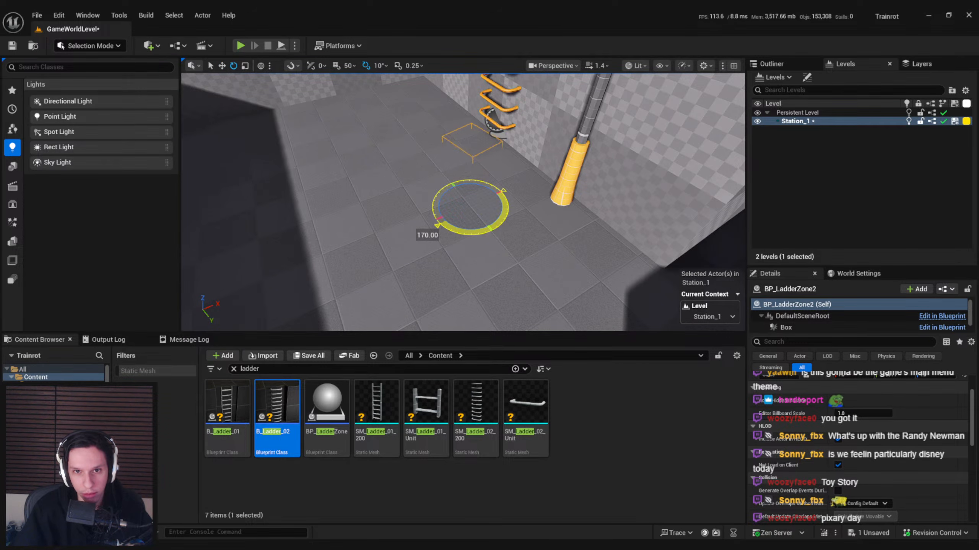
right_click_drag(475, 247, 473, 231)
key("s")
left_click_drag(474, 234, 486, 151)
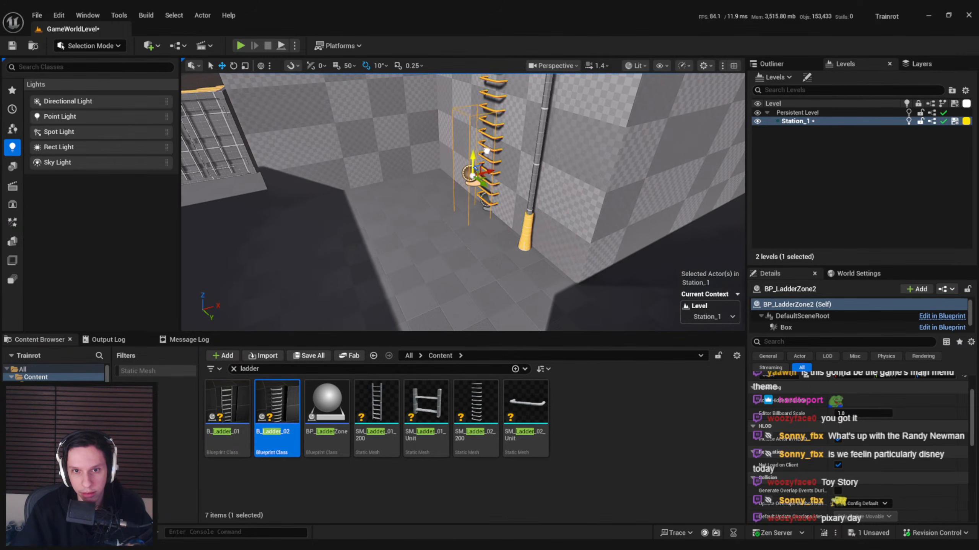
right_click_drag(480, 200, 480, 200)
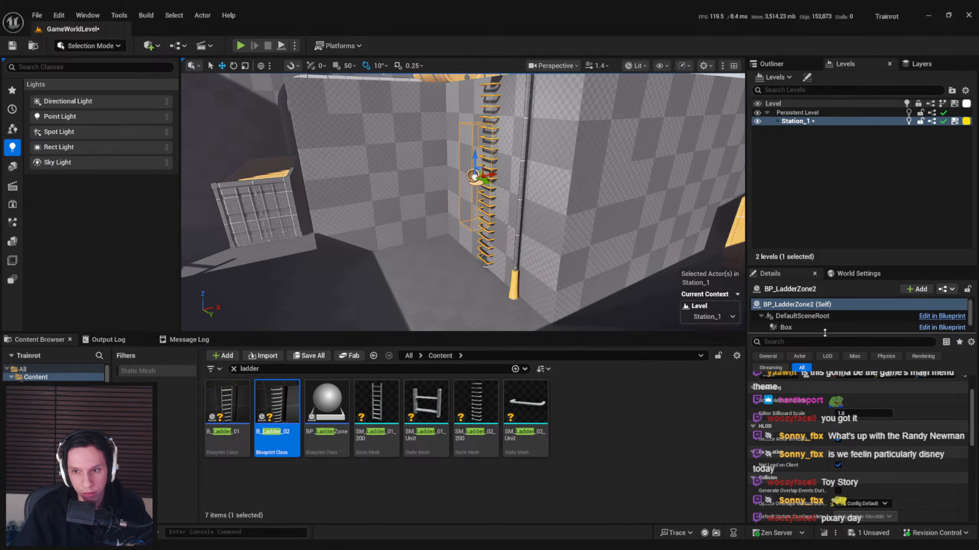
- Set the Z extent of the duplicated zone's Box component to about 287.5 to span the ladder's full height
left_click(786, 328)
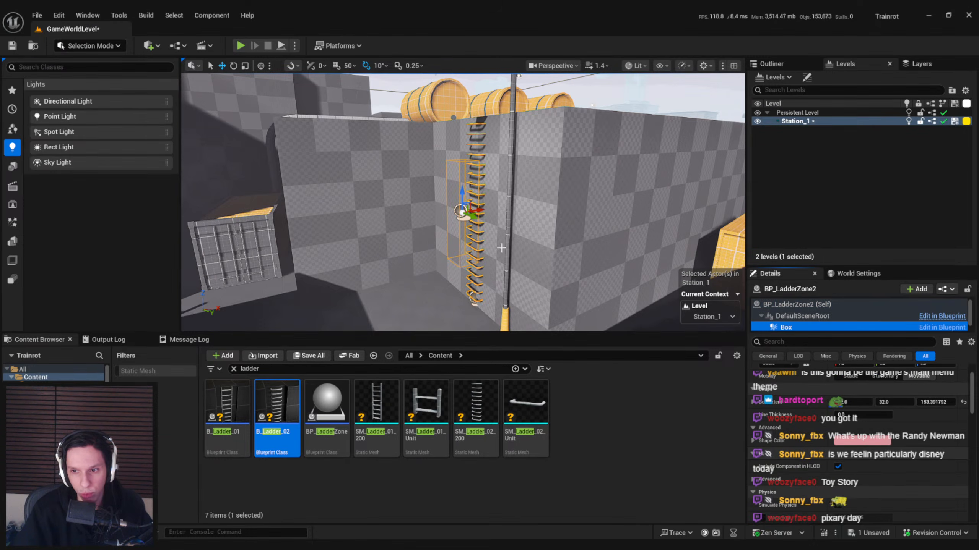
left_click(937, 402)
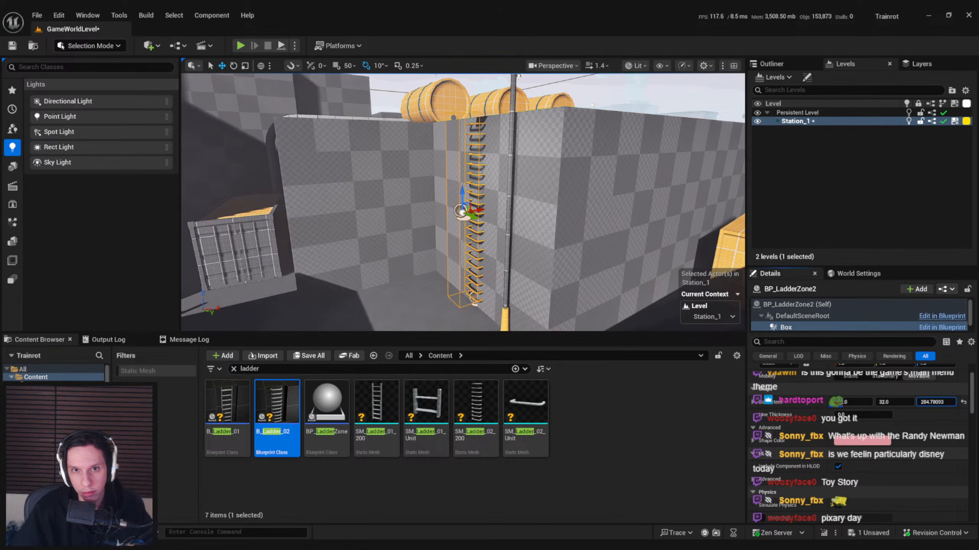
right_click_drag(546, 247, 531, 241)
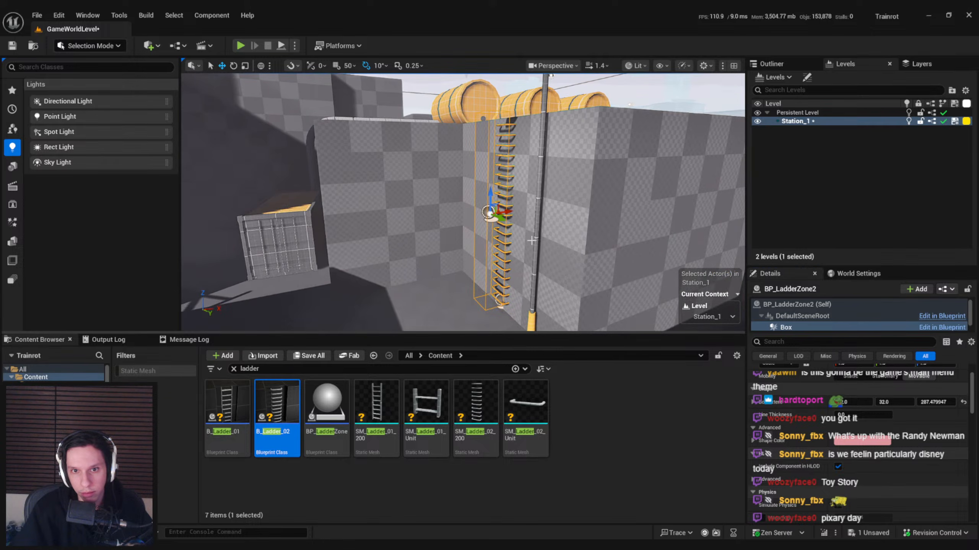
- Fine-tune the position of BP_LadderZone2 so it lines up with the ladder, and save the levels
left_click(487, 215)
left_click(489, 212)
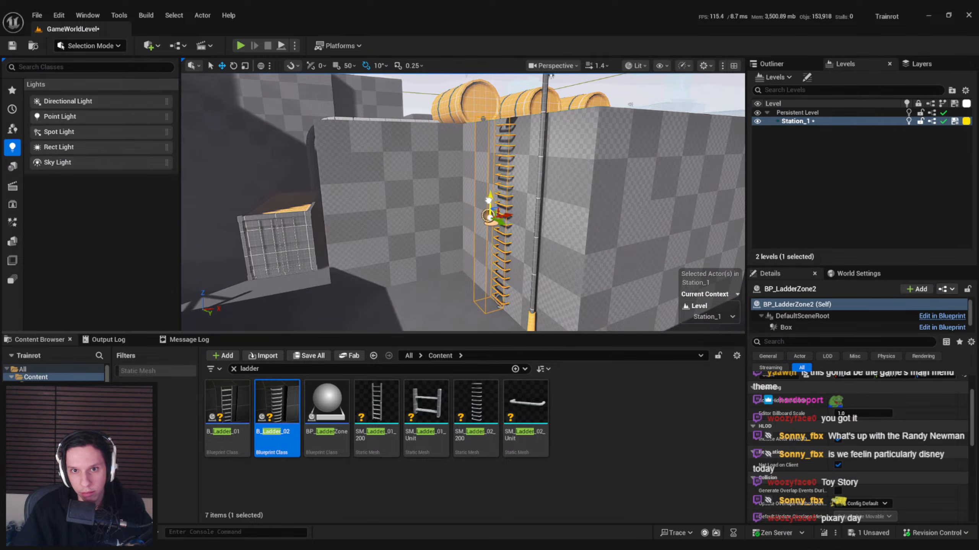
right_click_drag(488, 212, 512, 259)
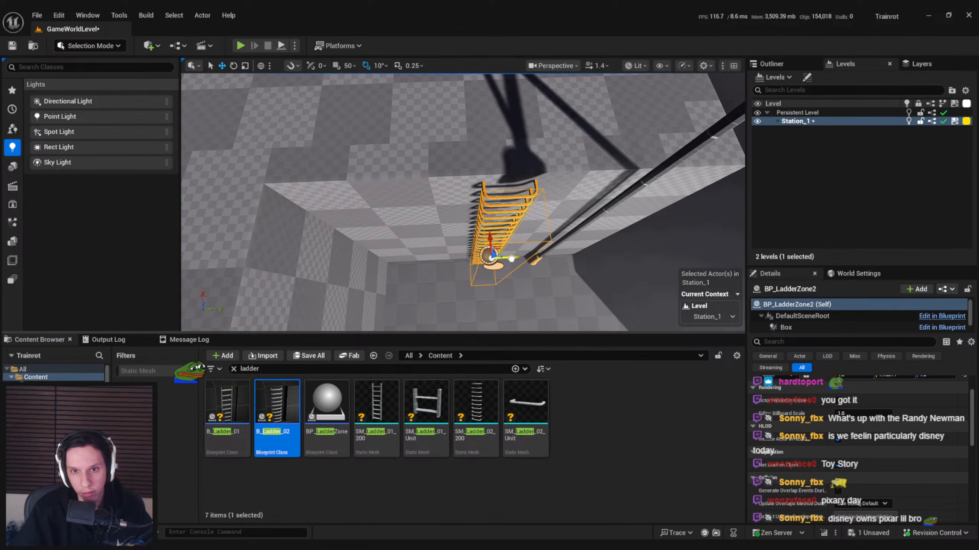
right_click_drag(511, 258, 497, 232)
key("ctrl+s")
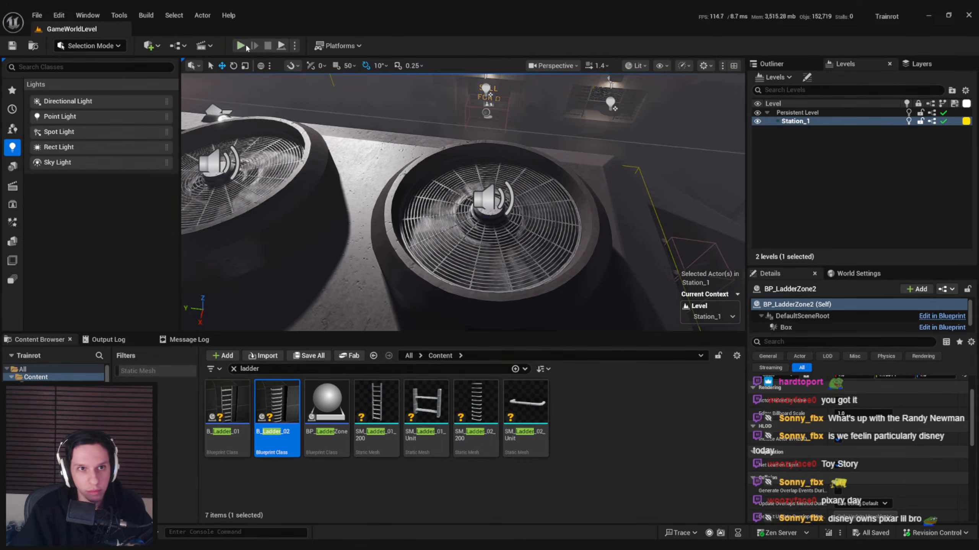
- Start a full-screen play session of the level and run a console command
left_click(245, 46)
key("F11")
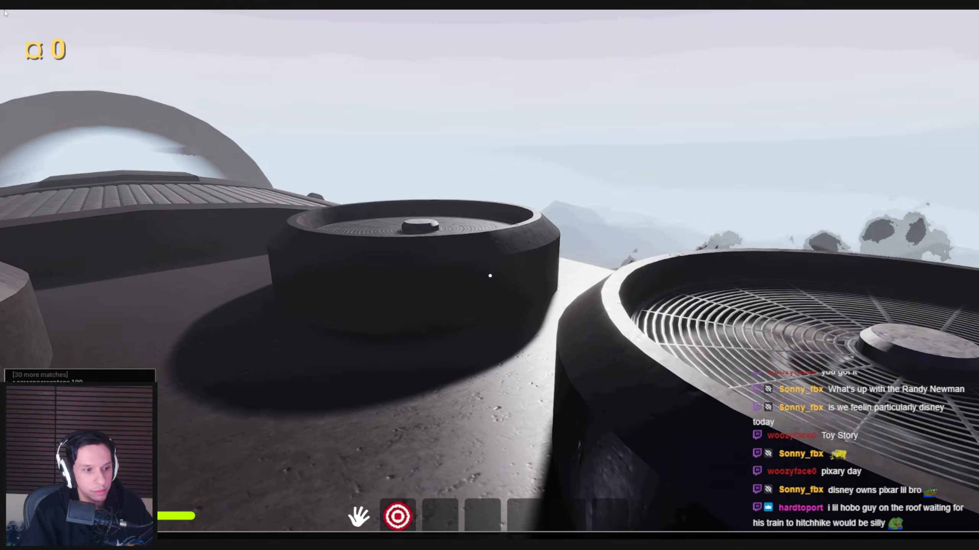
key("grave")
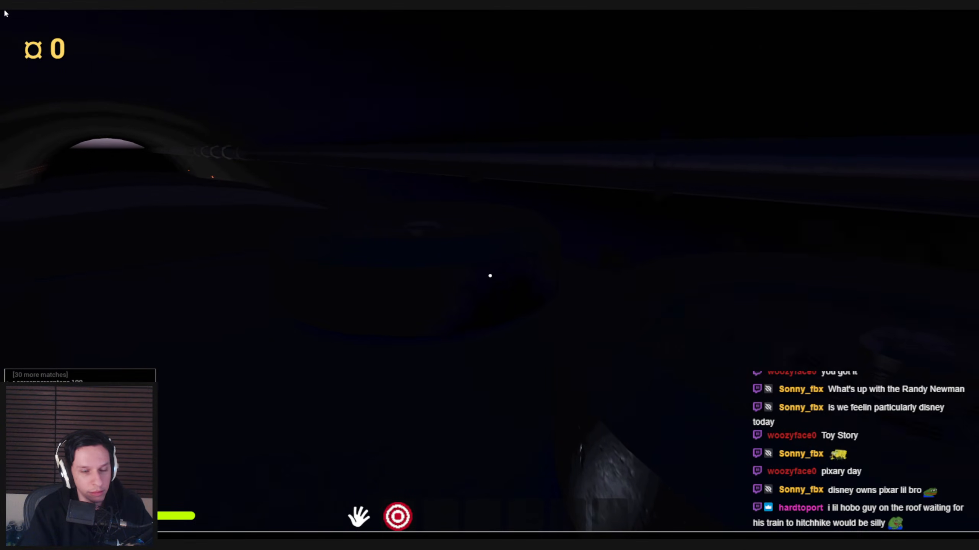
key("Return")
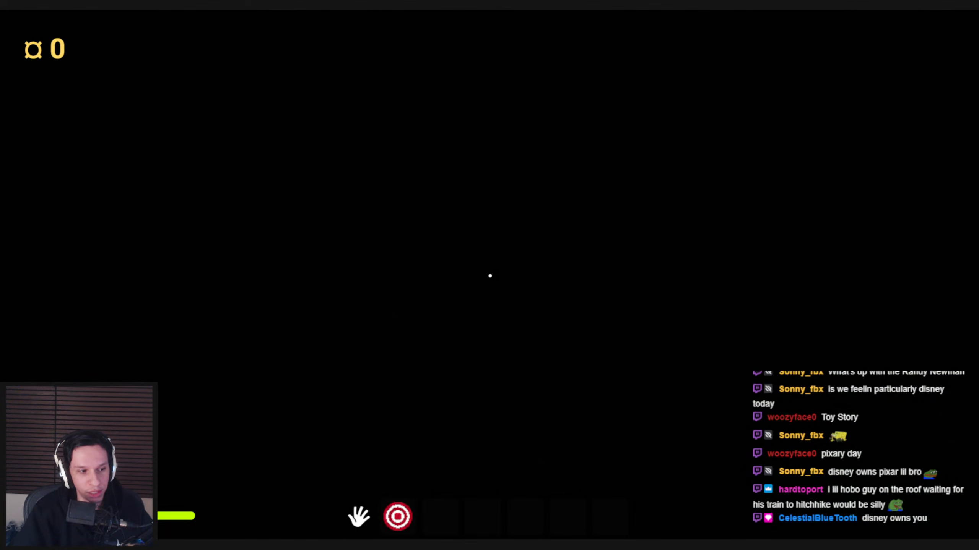
- Sprint and jump across the train's roof between the fans toward the Goodbuy shop
key("w")
key("a")
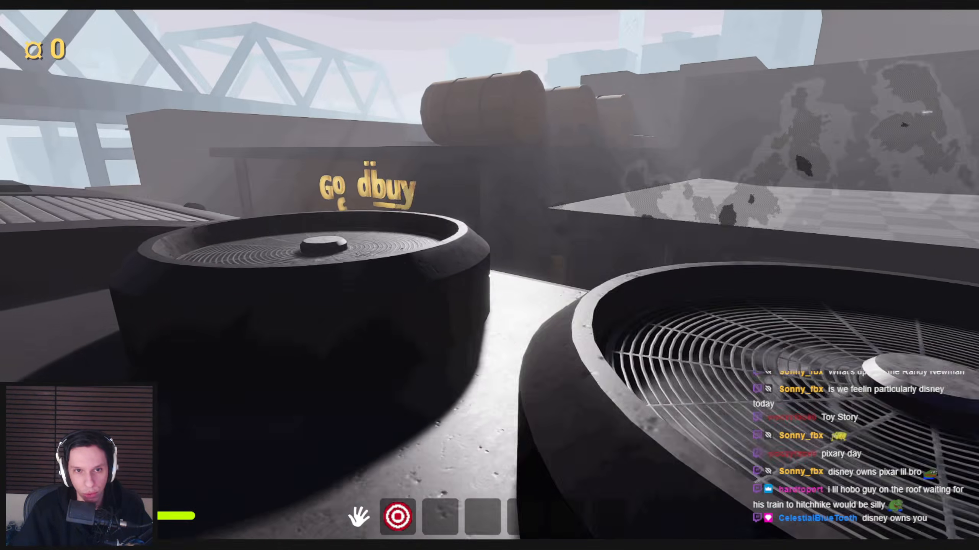
key("w")
key("shift")
key("space")
key("space")
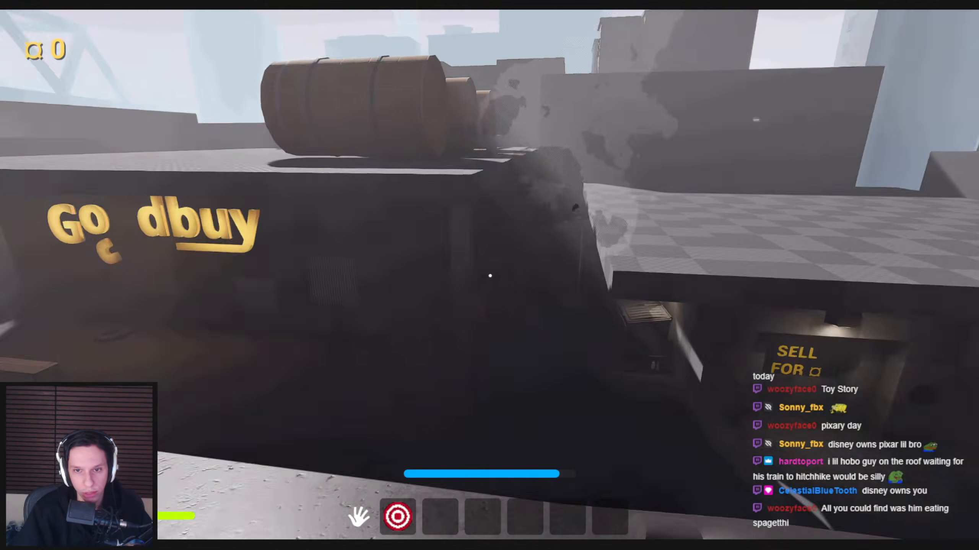
- Run past the SELL FOR window and climb up to the roof with the barrels
key("w")
key("shift")
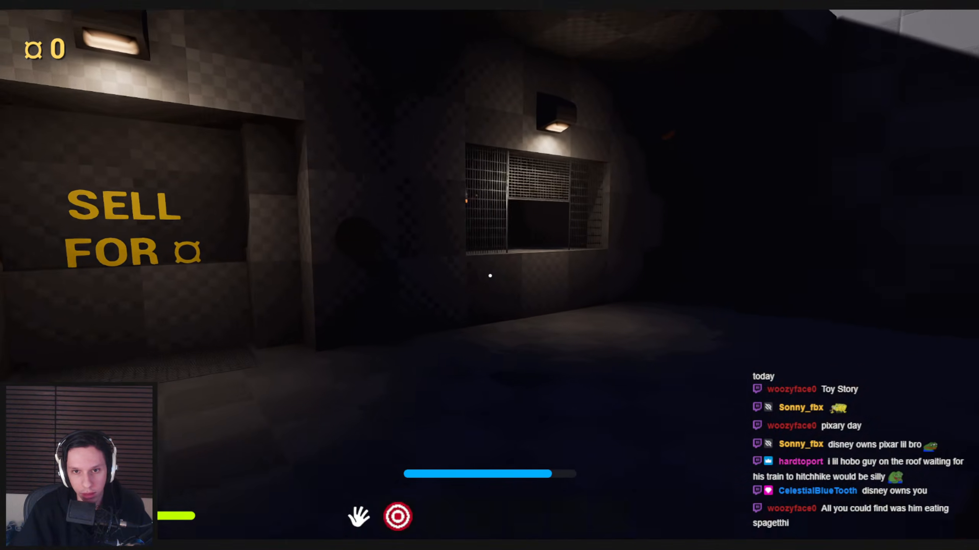
key("w")
key("shift")
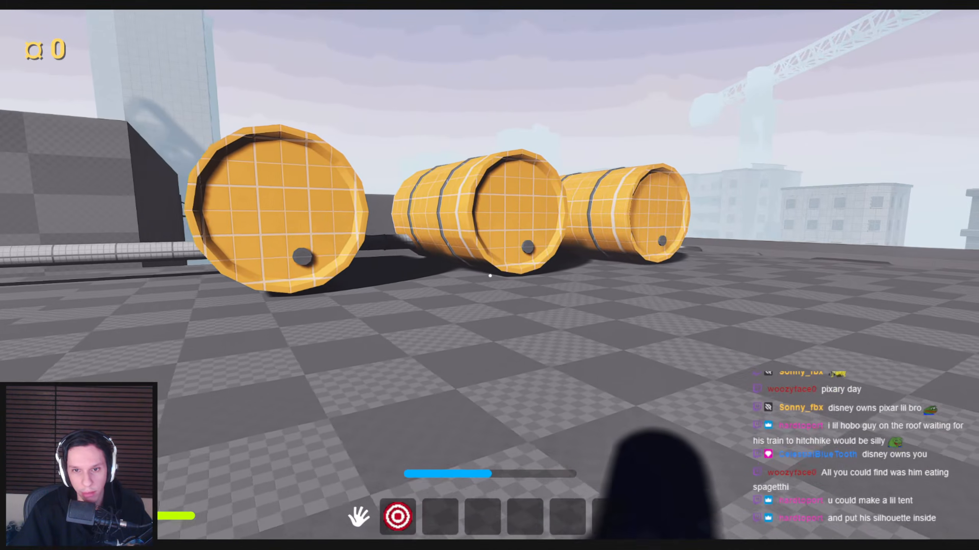
- Explore the station rooftops around the barrels and large pipe, examining the gaps and ledges between buildings
key("w")
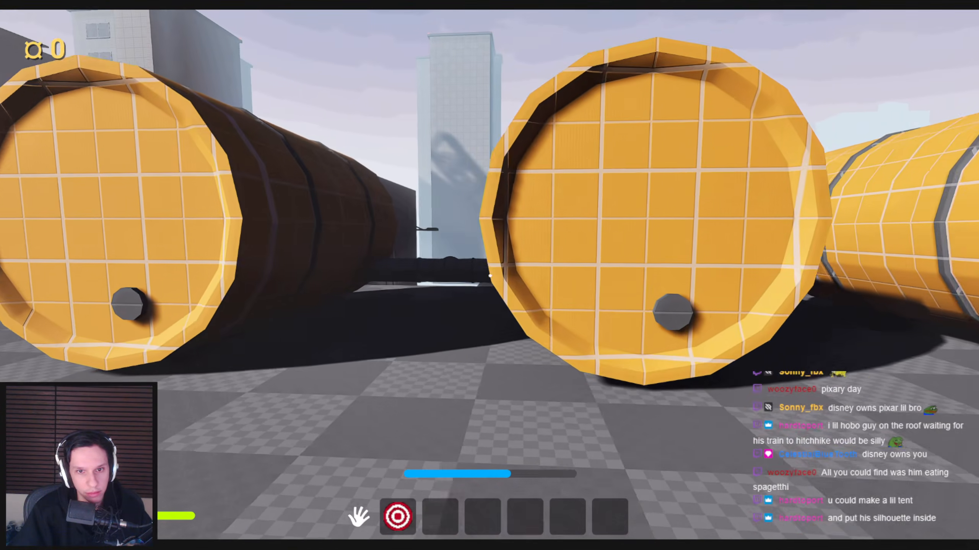
key("w")
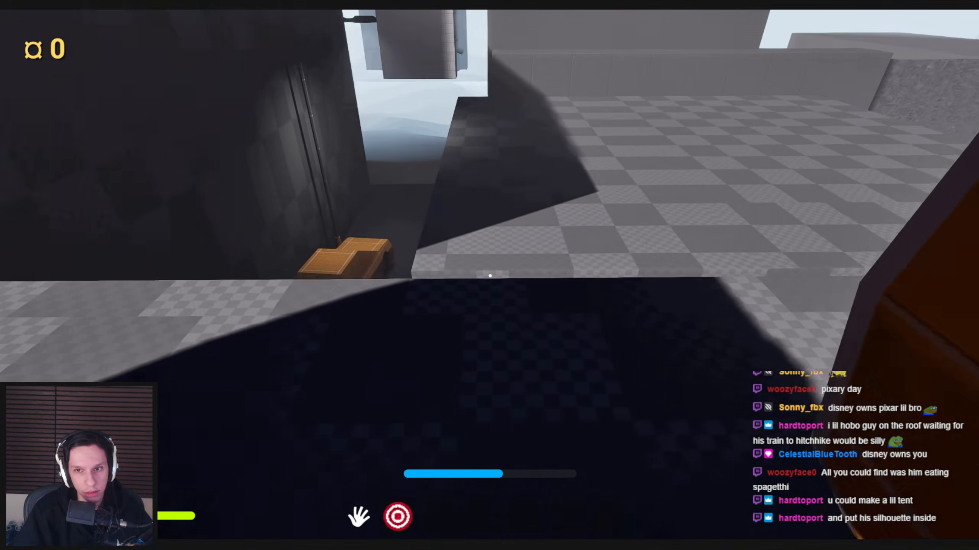
key("space")
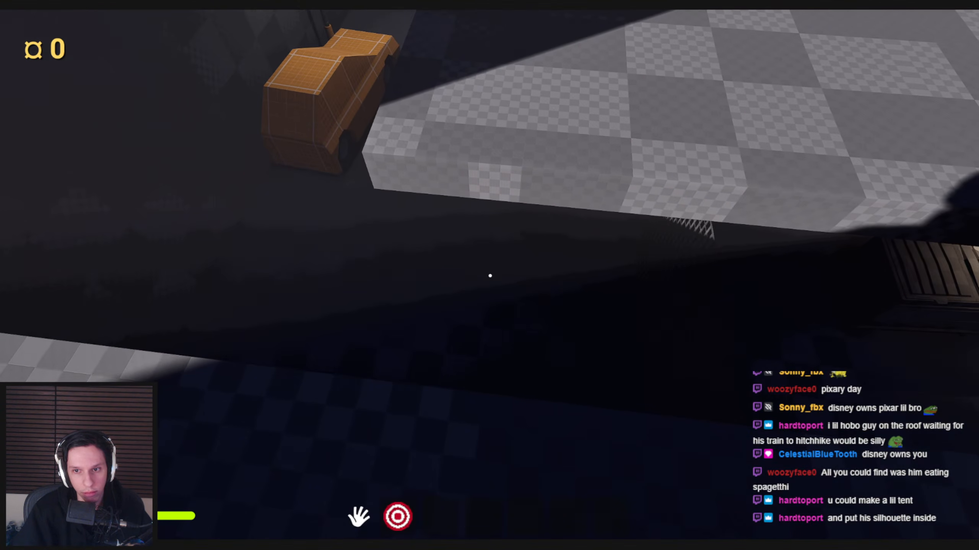
key("w")
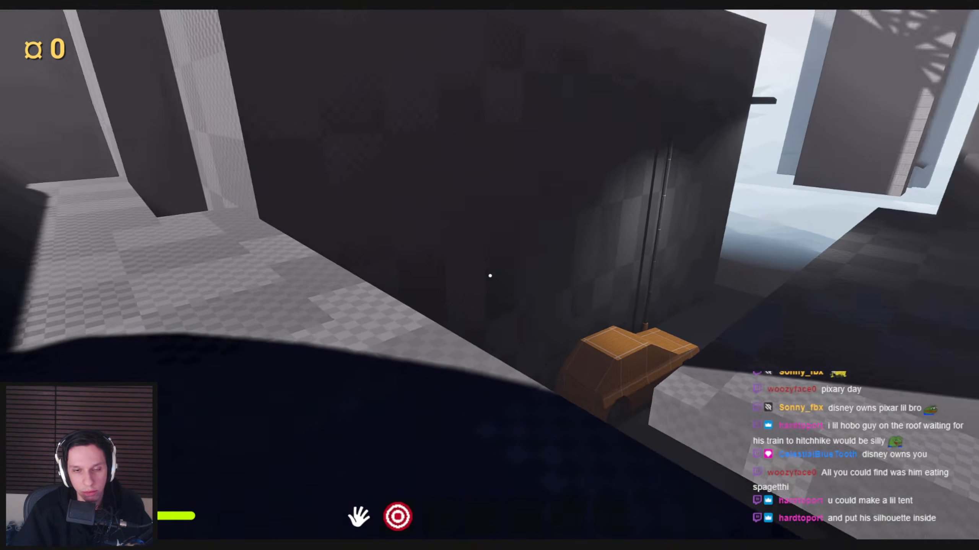
key("shift+w")
key("w")
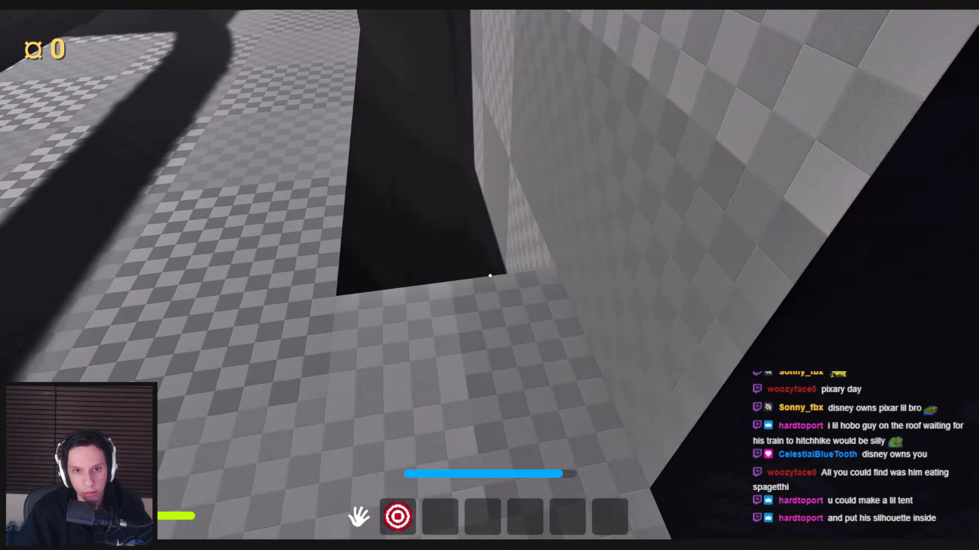
key("shift+w")
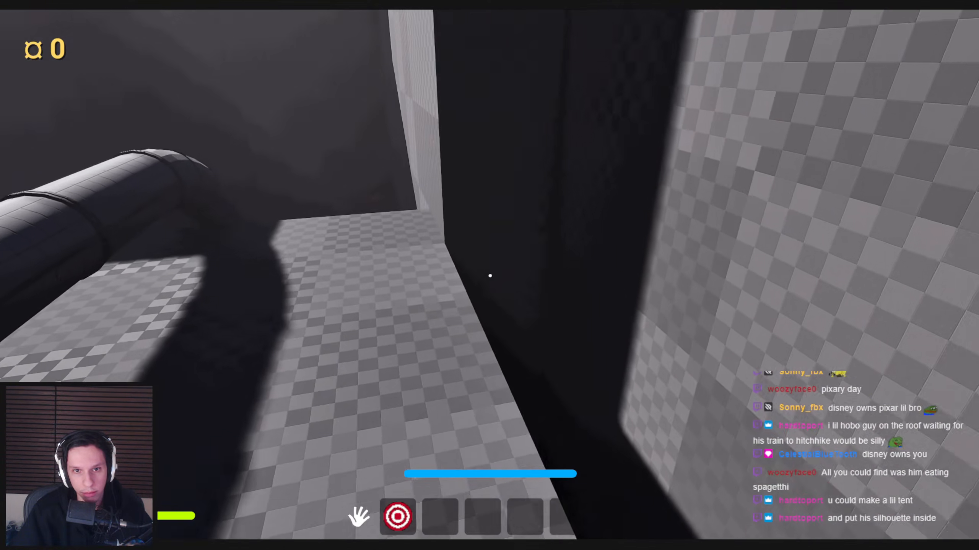
key("w")
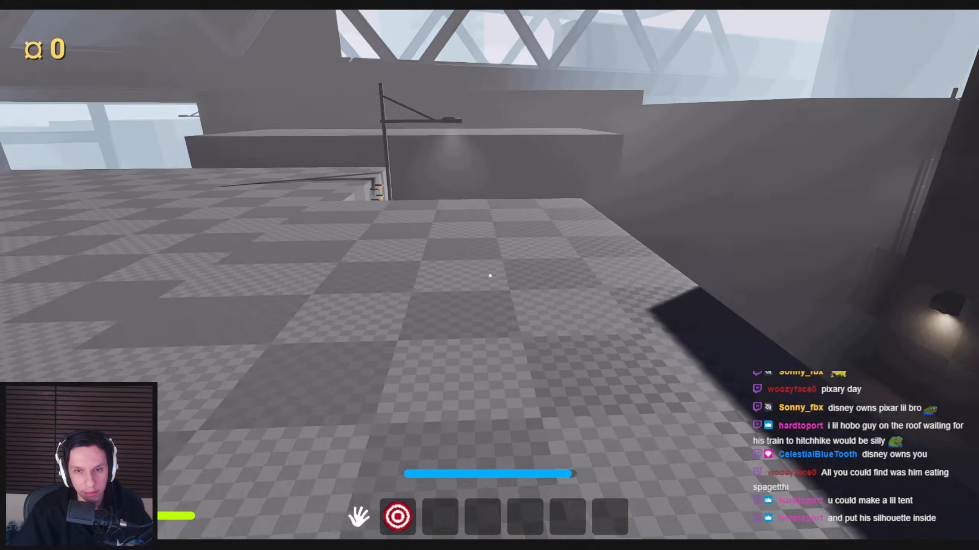
- Cross the checkered roof past the lamp post to inspect the neighbouring dark building, and end the play session
key("w")
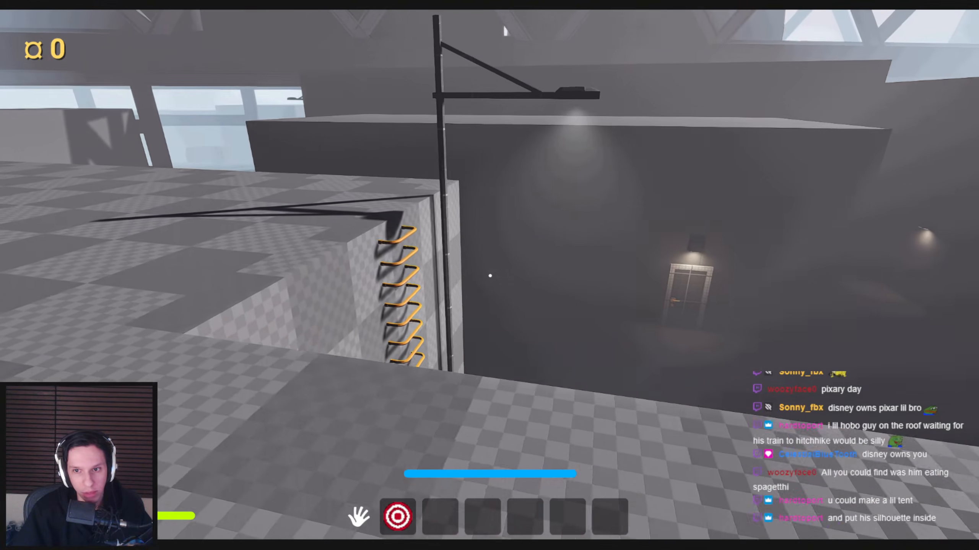
key("w")
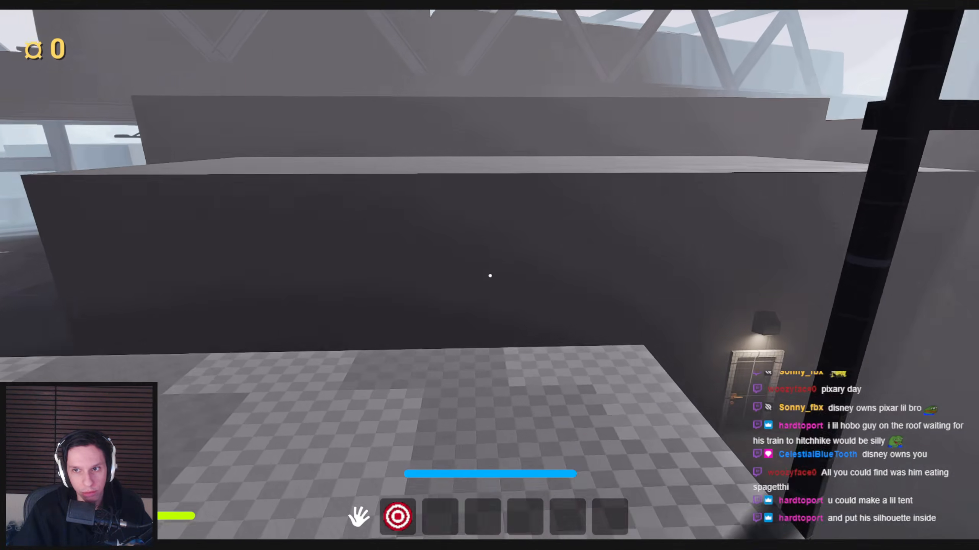
key("w")
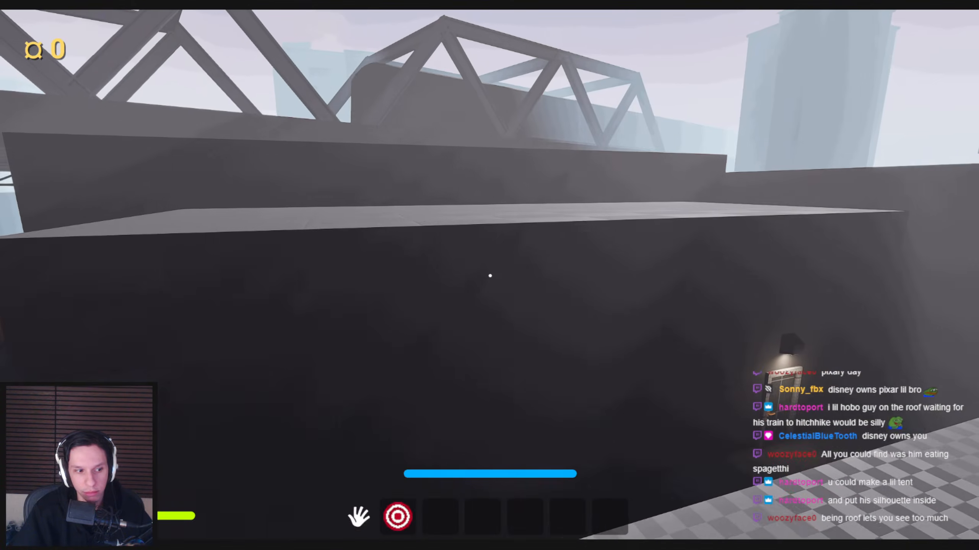
key("Escape")
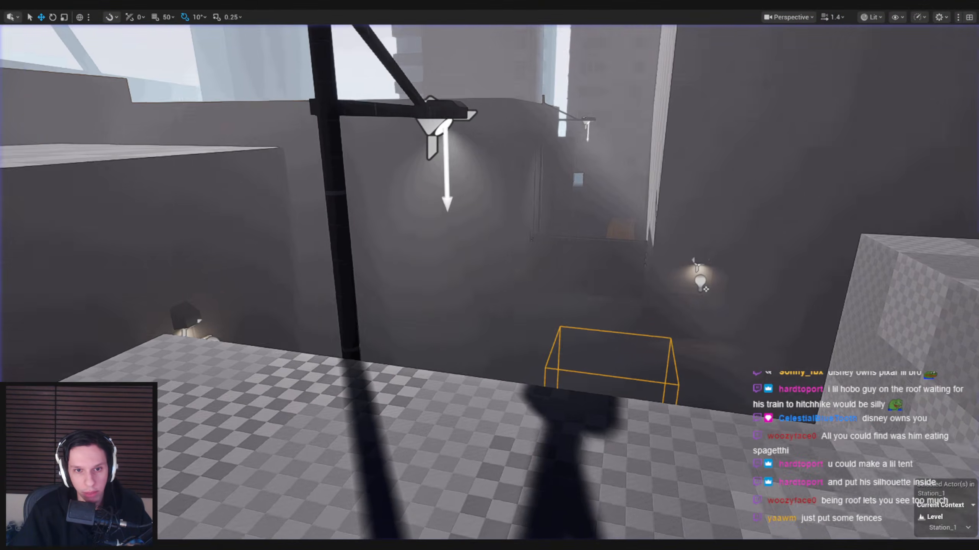
- Move the rung ladder from the checkered building onto the opposite dark building's wall, setting the rung ends against its surface
right_click_drag(314, 244, 313, 244)
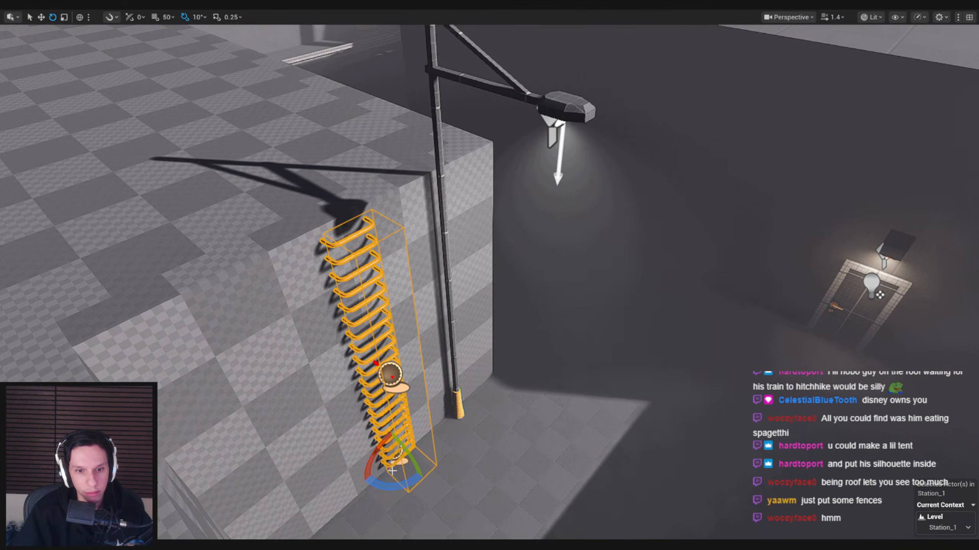
key("w")
right_click_drag(420, 431, 420, 431)
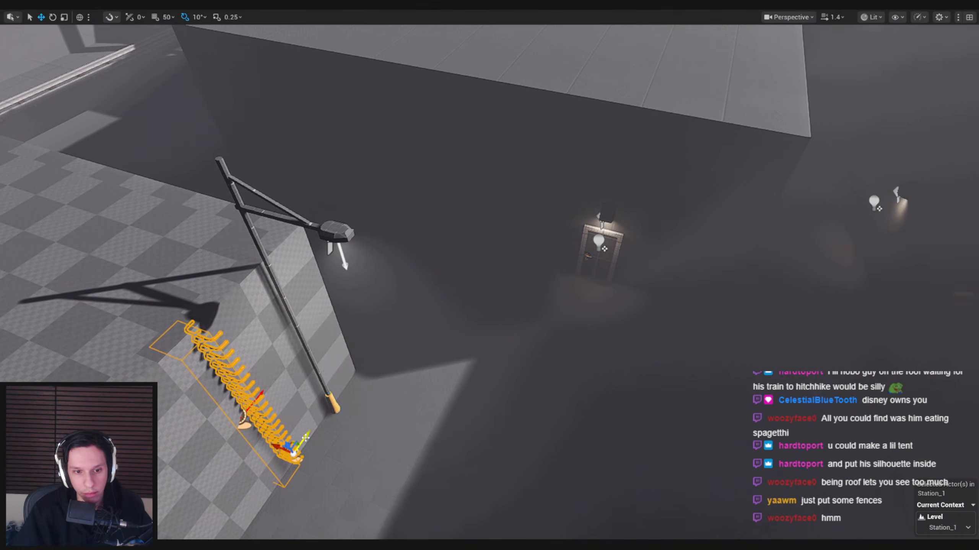
right_click_drag(479, 271, 457, 306)
scroll(502, 265, "down", 3)
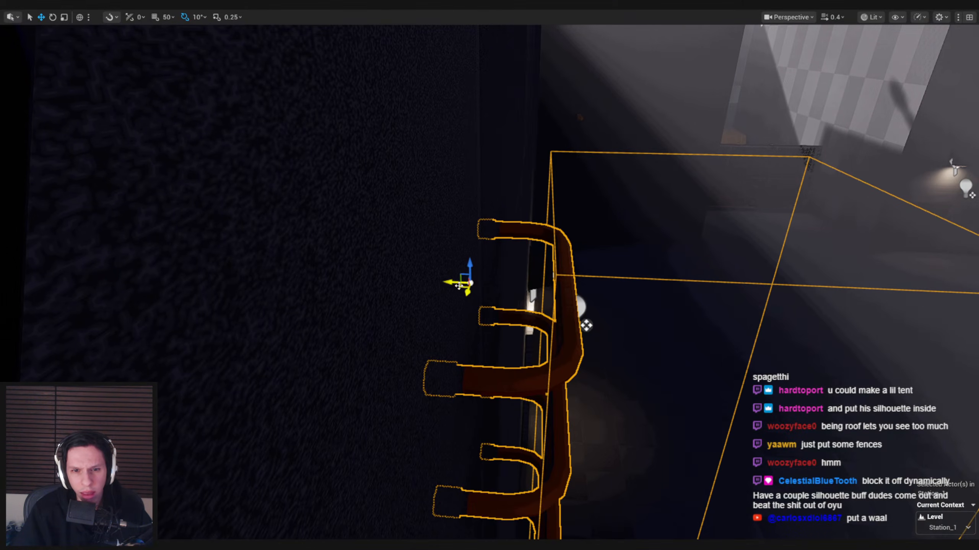
left_click_drag(458, 286, 483, 277)
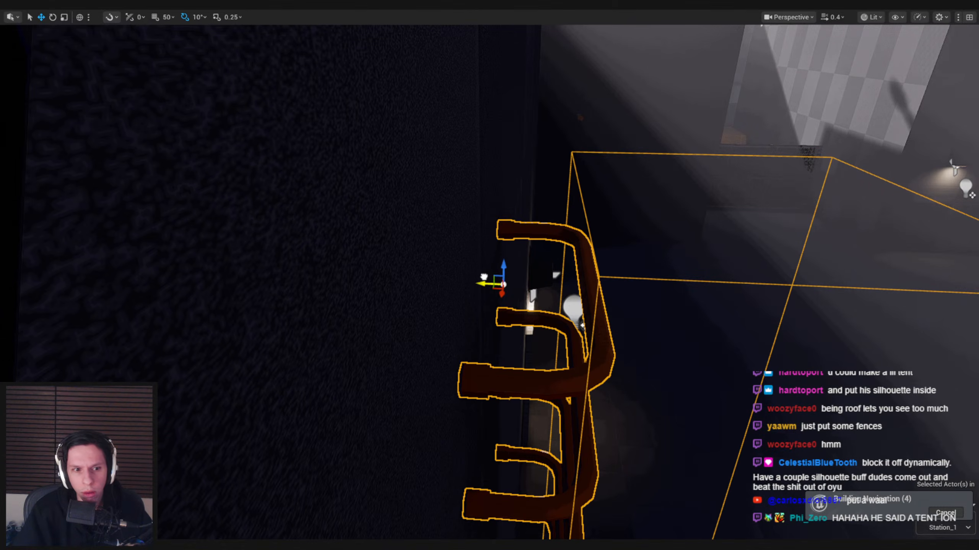
right_click_drag(483, 277, 483, 277)
- Slide the ladder along the dark building's wall so it stands closer to the lit door
scroll(484, 277, "up", 1)
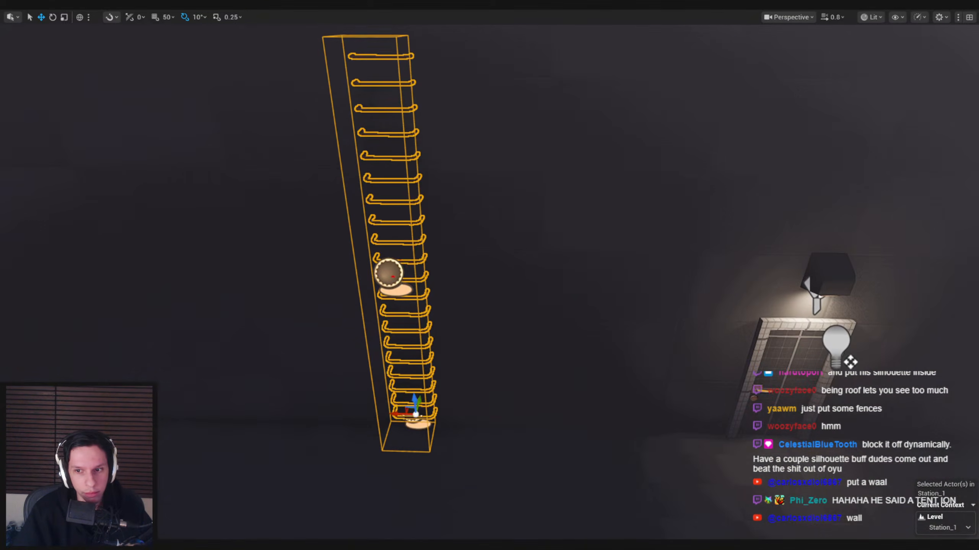
right_click_drag(493, 350, 494, 350)
left_click_drag(436, 376, 544, 376)
right_click_drag(543, 376, 543, 375)
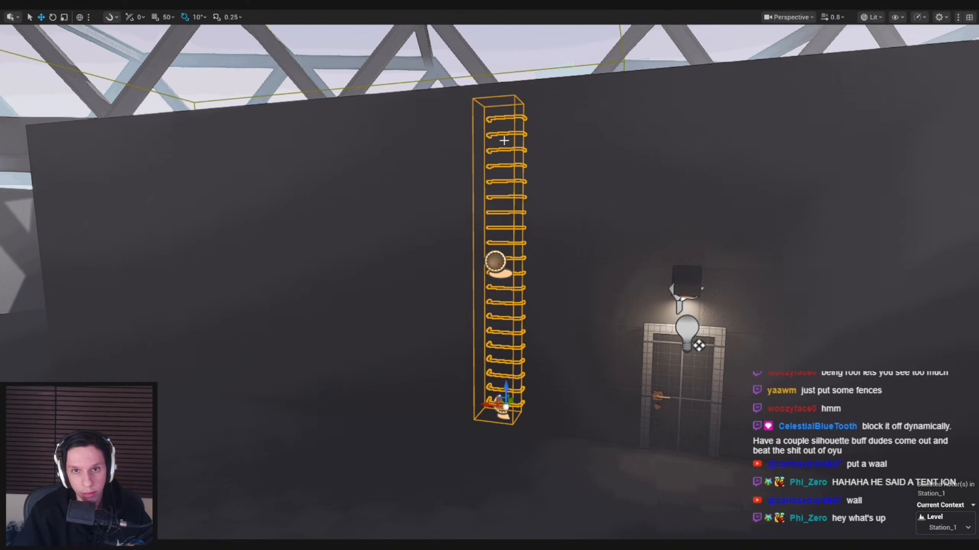
- Extend the ladder's top rung to the roof edge, raise its climb zone to match, and save the level
left_click(494, 119)
left_click_drag(508, 118, 507, 90)
left_click(490, 262)
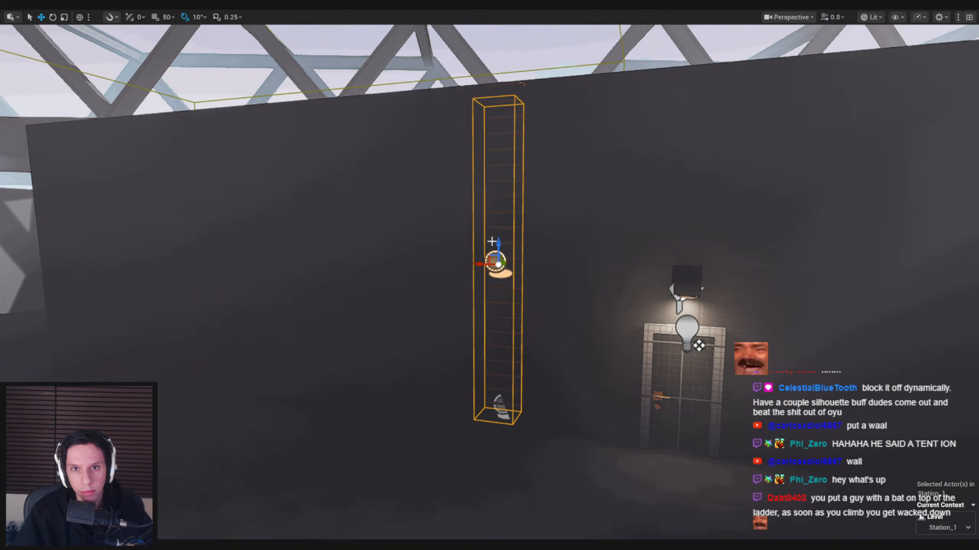
left_click_drag(499, 247, 499, 235)
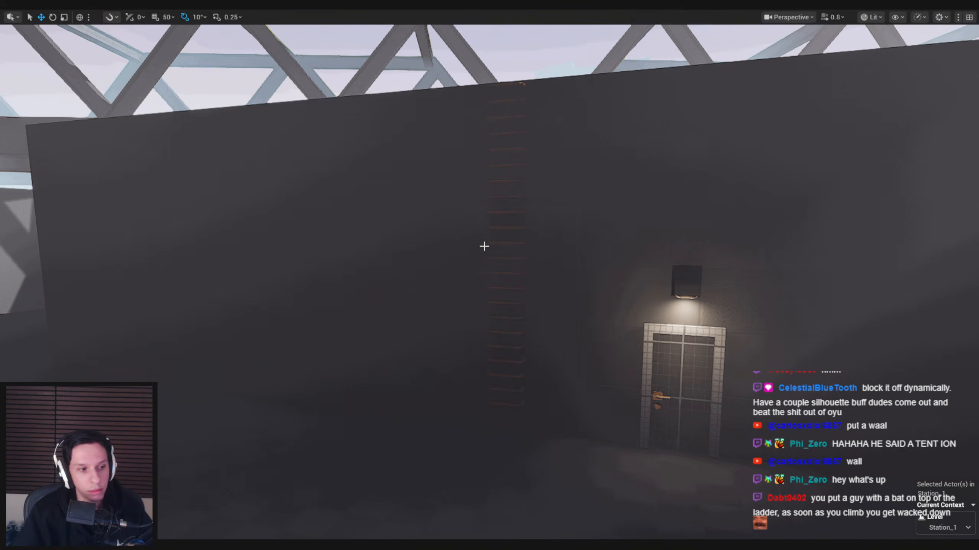
right_click_drag(465, 267, 260, 422)
key("ctrl+s")
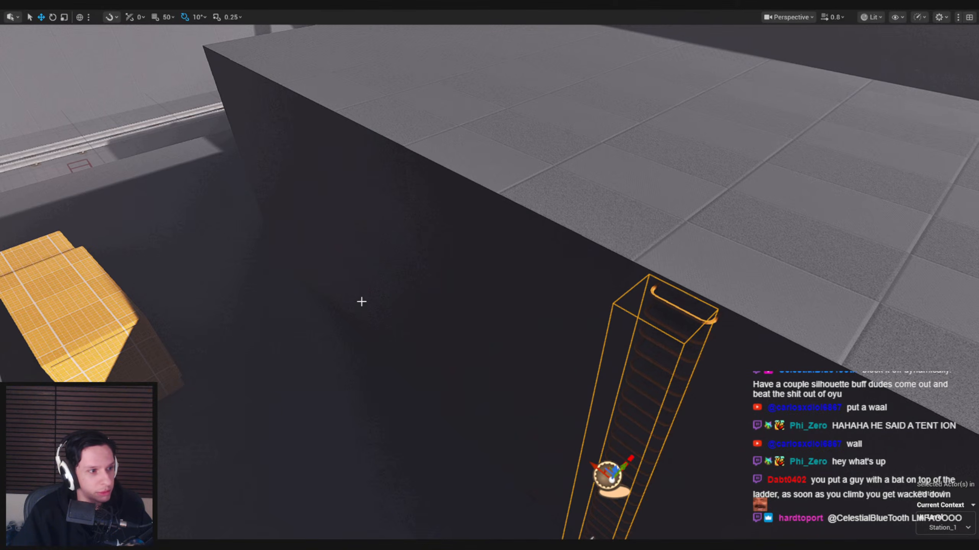
- Examine the view from the new ladder's roof toward the barrels and the passage between the buildings
right_click_drag(361, 302, 361, 301)
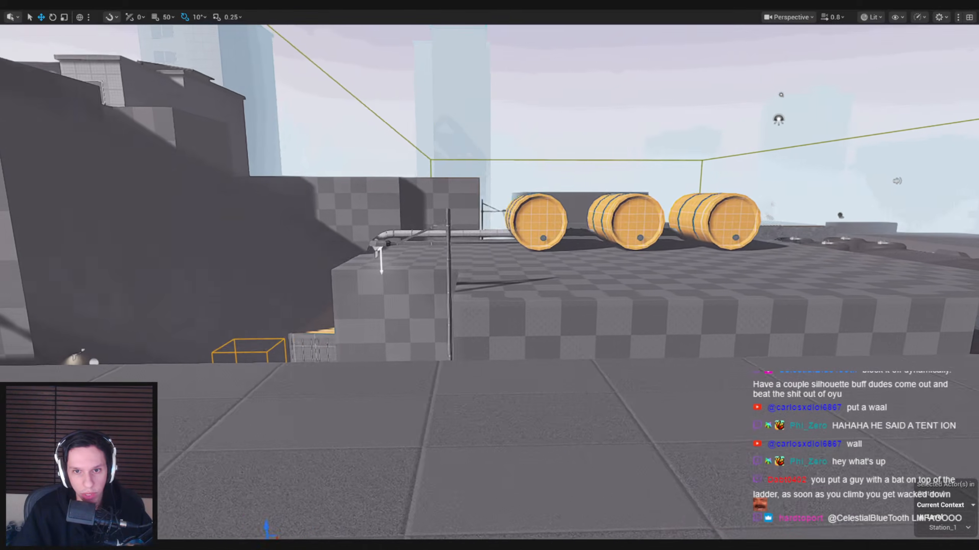
key("a")
right_click_drag(489, 281, 482, 333)
key("d")
key("w")
scroll(542, 269, "up", 3)
key("w")
right_click_drag(806, 240, 757, 206)
- Enable 50-unit grid snapping and copy the two adjacent ground blocks in the passage to about Y -485
left_click(350, 332)
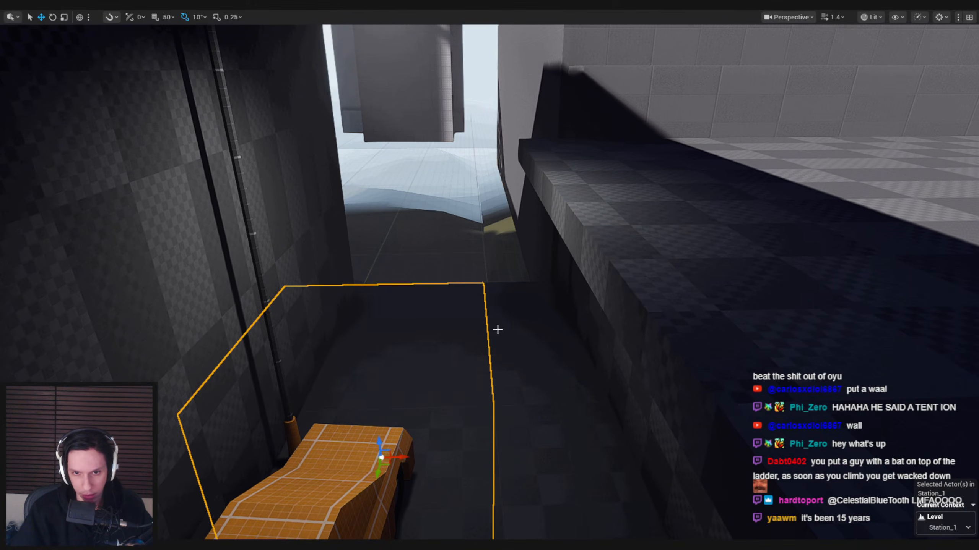
left_click(496, 330, "ctrl")
right_click_drag(495, 330, 551, 308)
key("a")
key("F11")
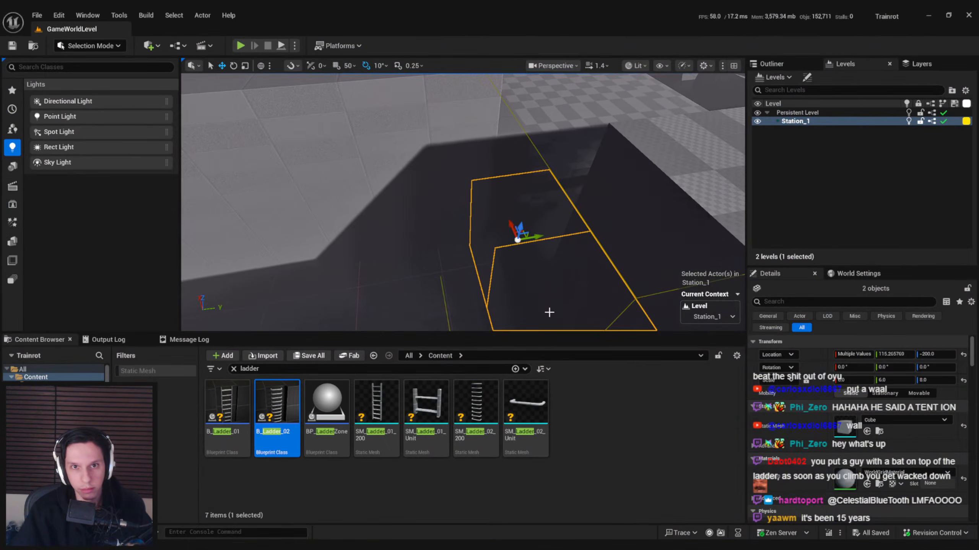
left_click(336, 67)
key("d")
right_click_drag(536, 212, 517, 209)
left_click_drag(446, 227, 491, 225)
- In Unlit view, extend the ground over the exposed terrain with further snapped copies of the two blocks along the Y axis
right_click_drag(516, 208, 516, 208)
key("w")
left_click(637, 66)
left_click(654, 117)
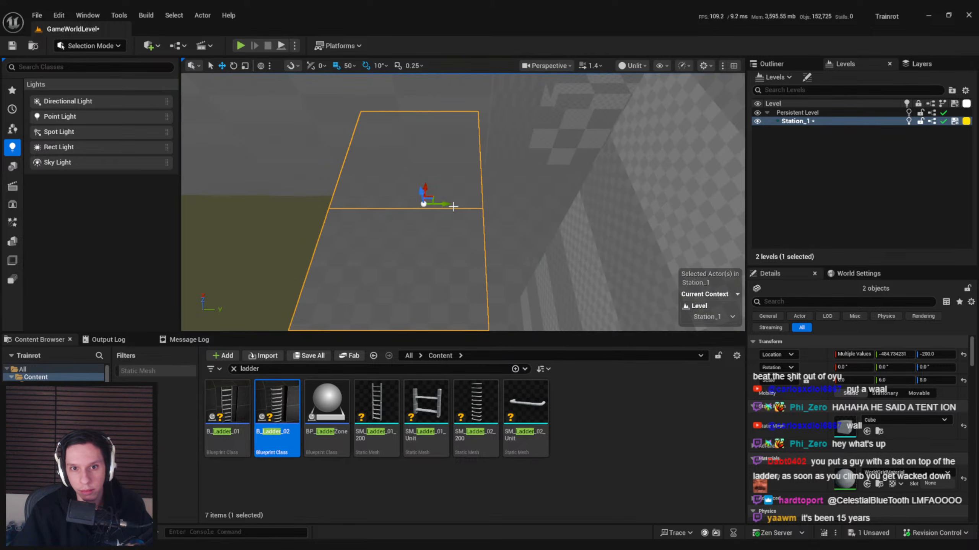
mouse_move(452, 205)
left_mouse_down()
mouse_move(429, 205)
mouse_move(451, 205)
left_mouse_up()
right_click_drag(451, 205, 440, 207)
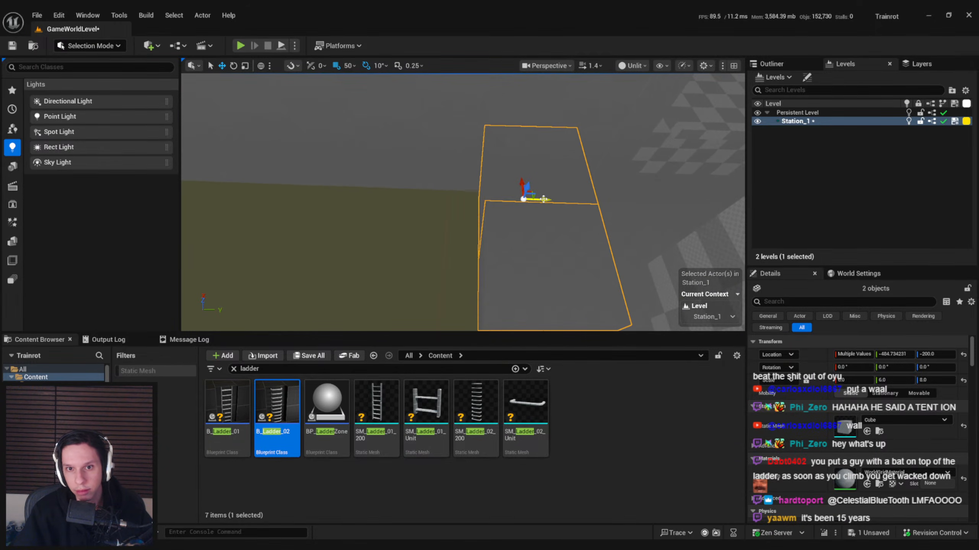
left_click_drag(467, 200, 451, 198, "shift")
right_click_drag(451, 197, 506, 212)
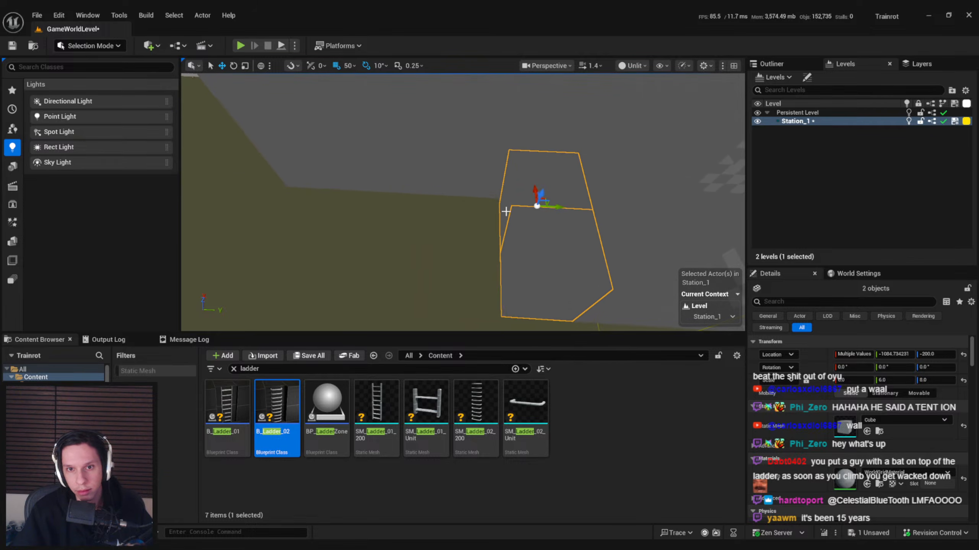
left_click_drag(553, 205, 486, 206)
right_click_drag(493, 206, 479, 227)
- Duplicate the large gray block beside the tracks and place the copy at about X -3130, Y -1989, Z 410
left_click(458, 221)
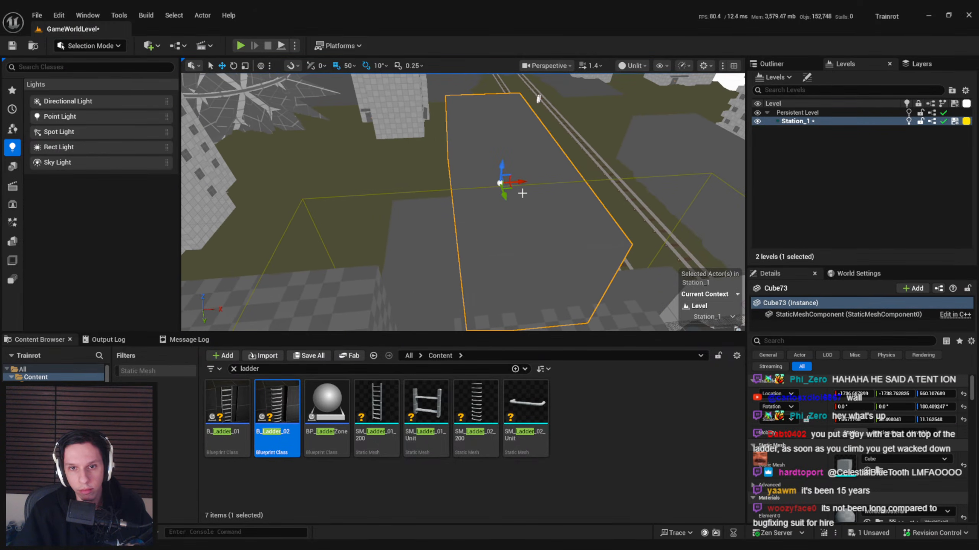
left_click_drag(521, 182, 460, 183, "alt")
right_click_drag(423, 205, 398, 207)
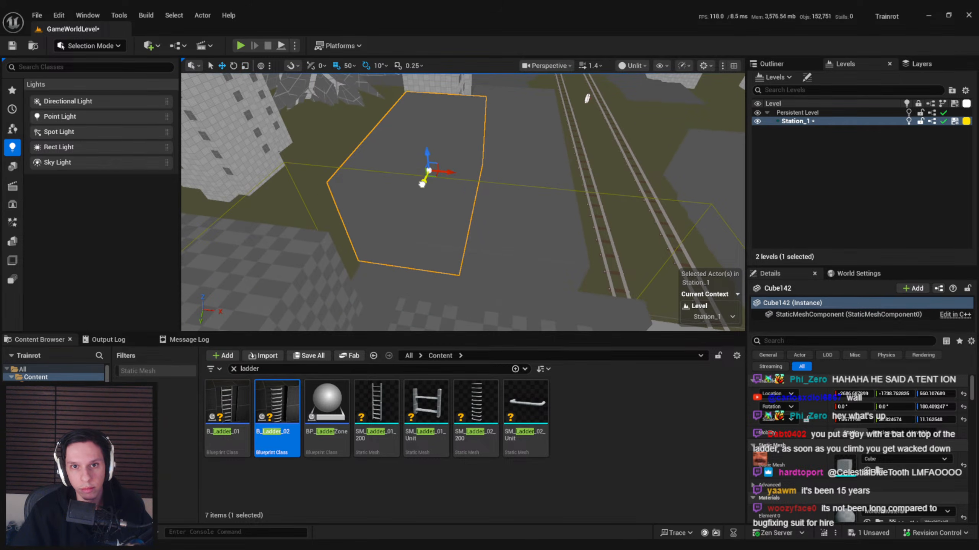
right_click_drag(426, 174, 447, 173)
key("r")
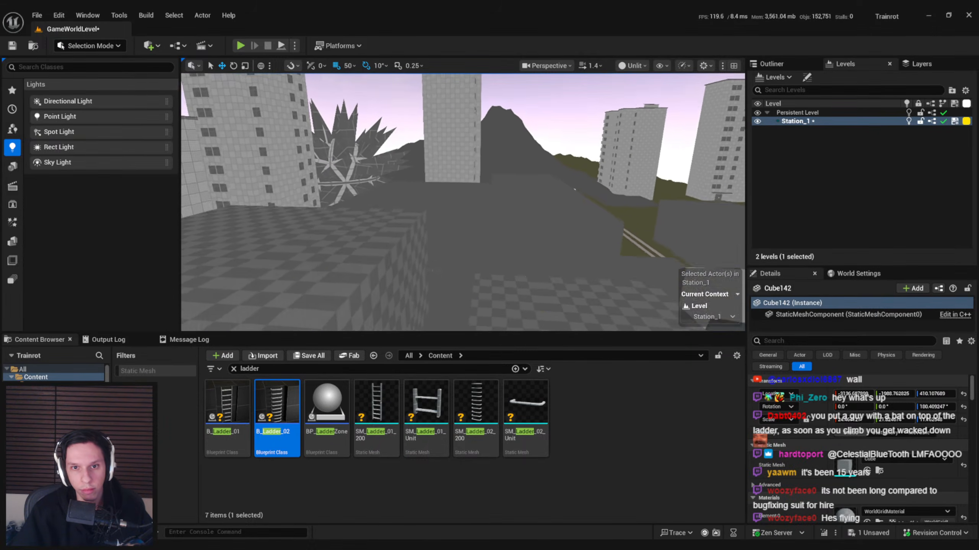
- Return the viewport to Lit shading, check the rooftops around the new block and ladder, and save the level
right_click_drag(343, 137, 343, 140)
key("s")
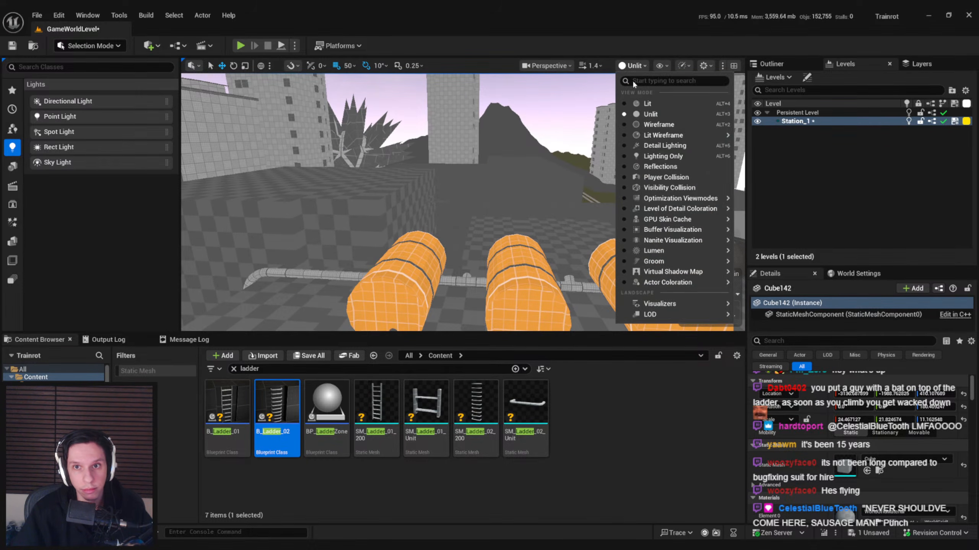
left_click(648, 103)
right_click_drag(539, 163, 540, 192)
key("w")
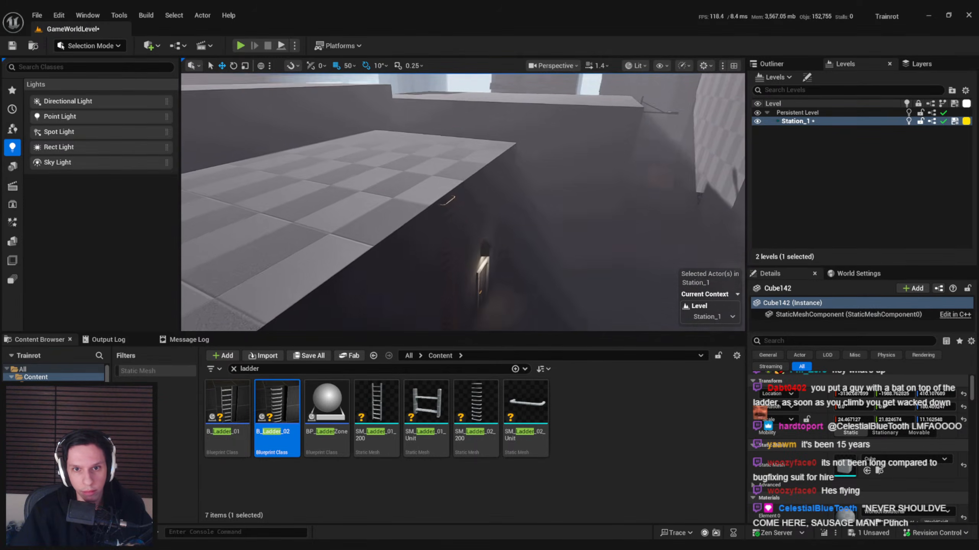
right_click_drag(462, 200, 693, 202)
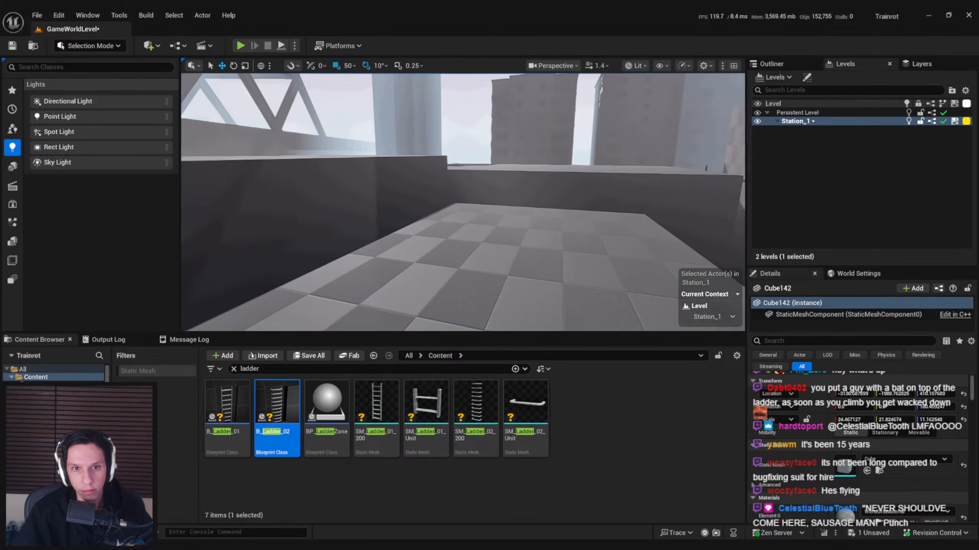
key("a")
right_click_drag(462, 200, 235, 200)
key("w")
right_click_drag(551, 164, 372, 181)
key("ctrl+s")
- Start a full-screen play session from inside the train car and run the screenpercentage 100 console command
key("w")
right_click_drag(462, 200, 521, 212)
key("w")
scroll(521, 206, "down", 4)
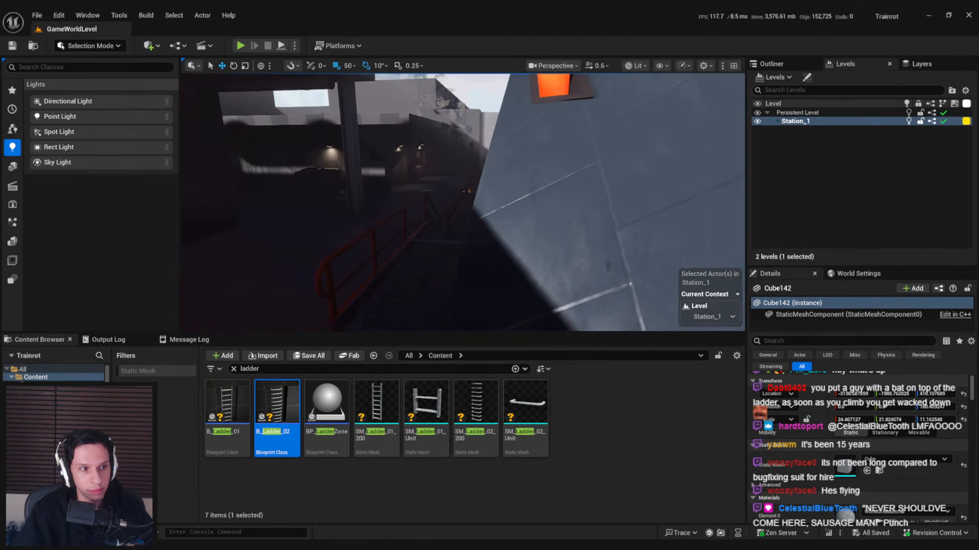
key("w")
right_click_drag(462, 202, 596, 200)
scroll(601, 194, "up", 2)
key("w")
right_click_drag(502, 79, 482, 106)
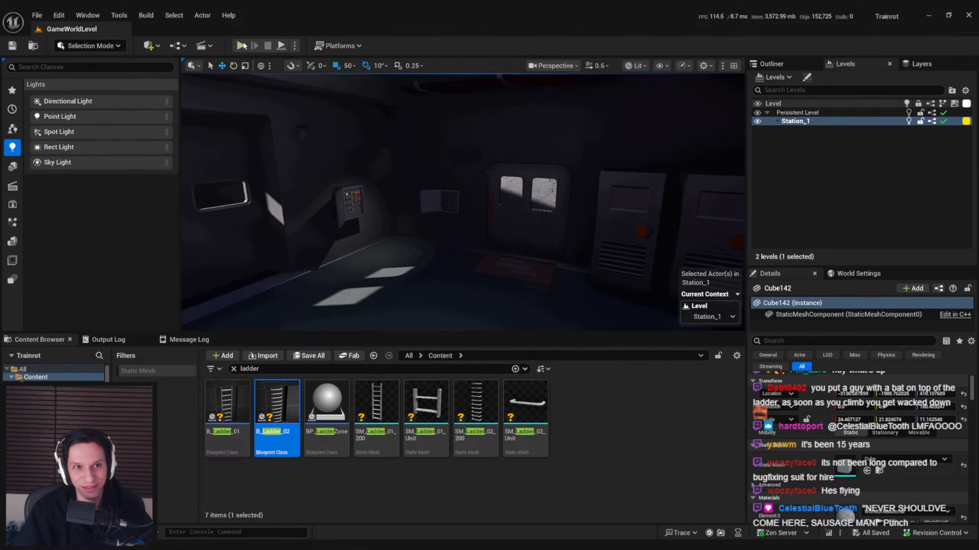
left_click(241, 46)
key("F11")
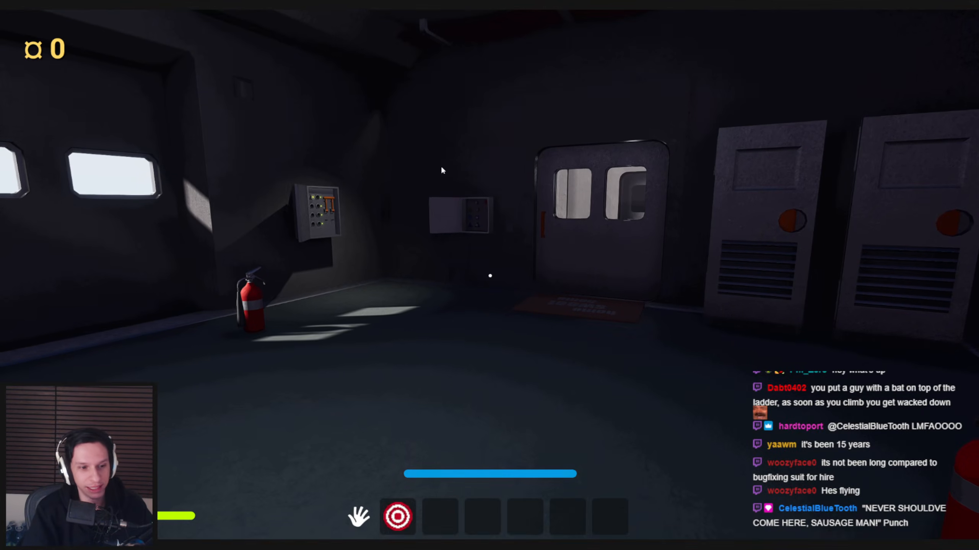
key("grave")
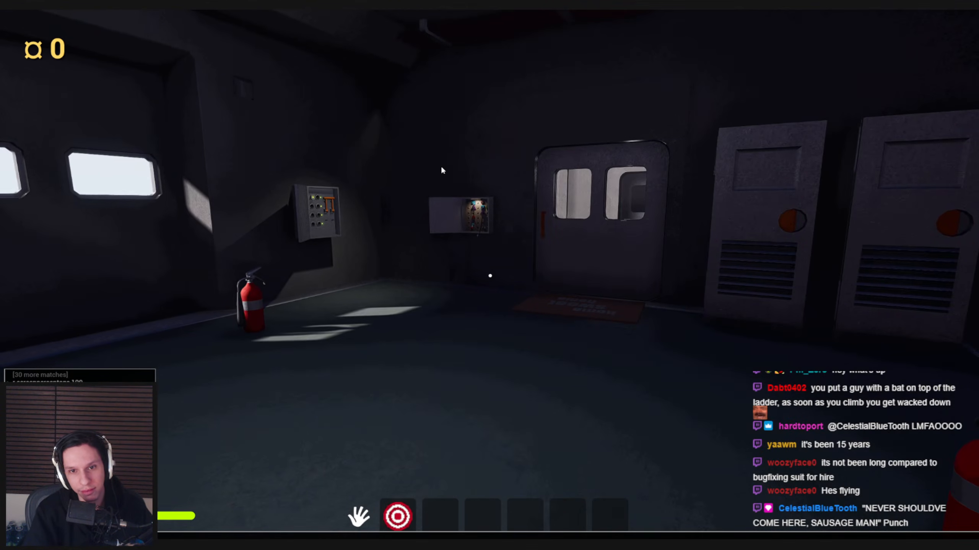
key("grave")
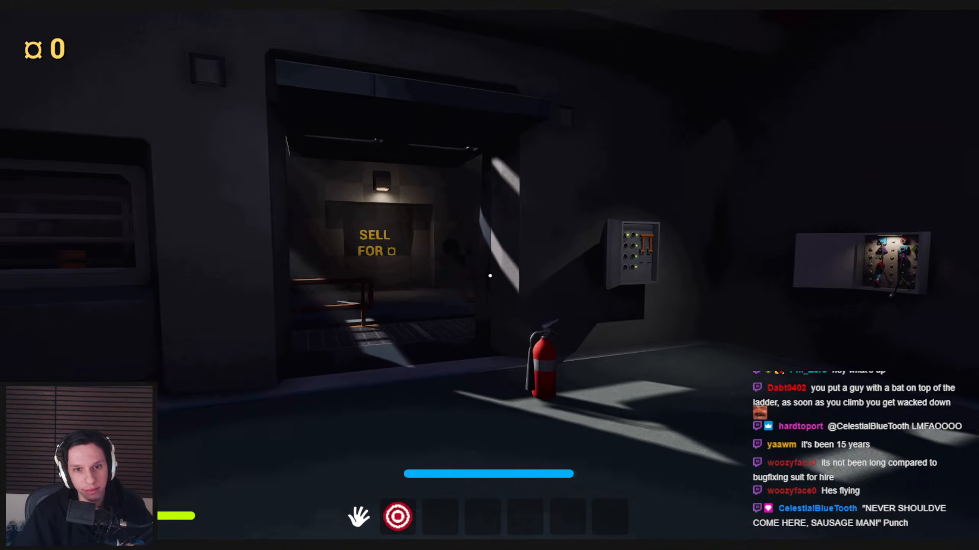
- Sprint out of the train past the Goodbuy shop and around the building to the ladder beside the lit door
key("shift+w")
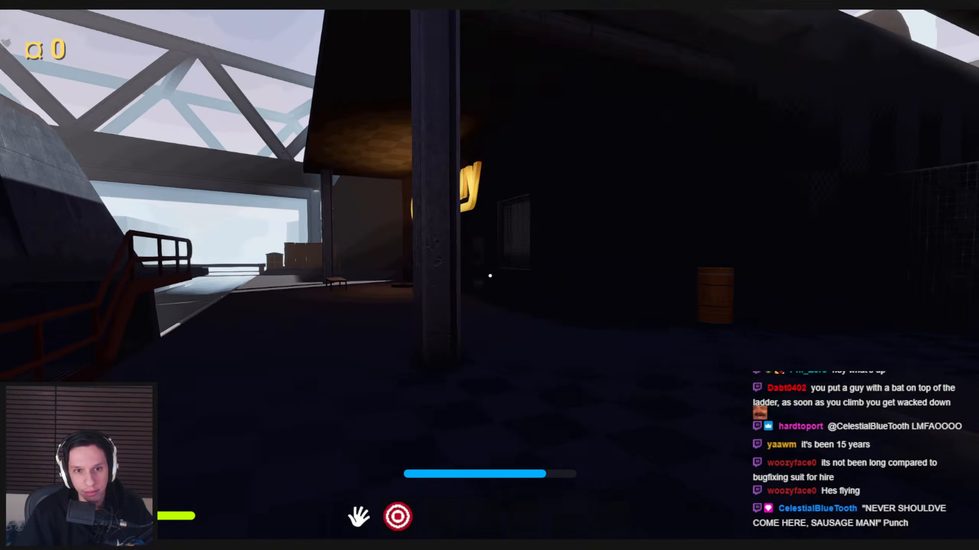
key("shift+w")
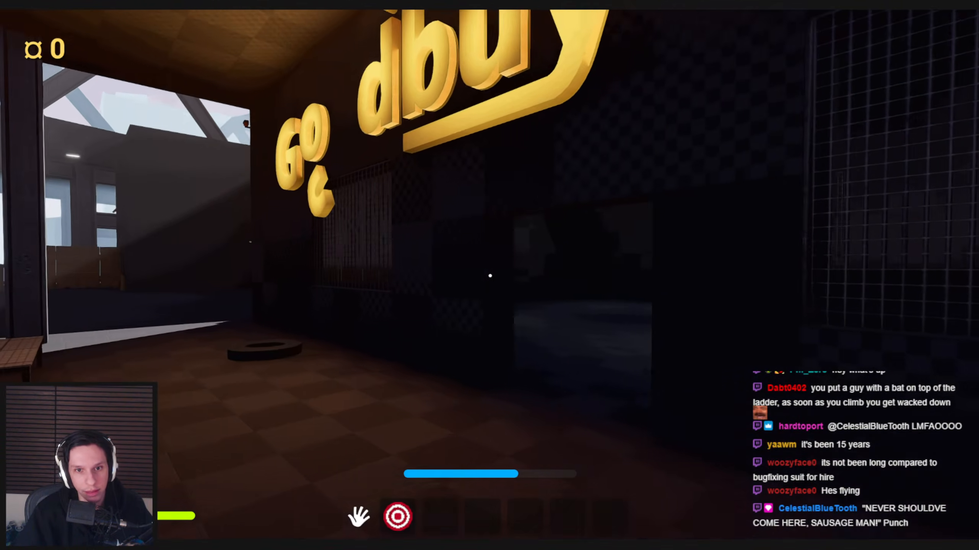
key("shift+w")
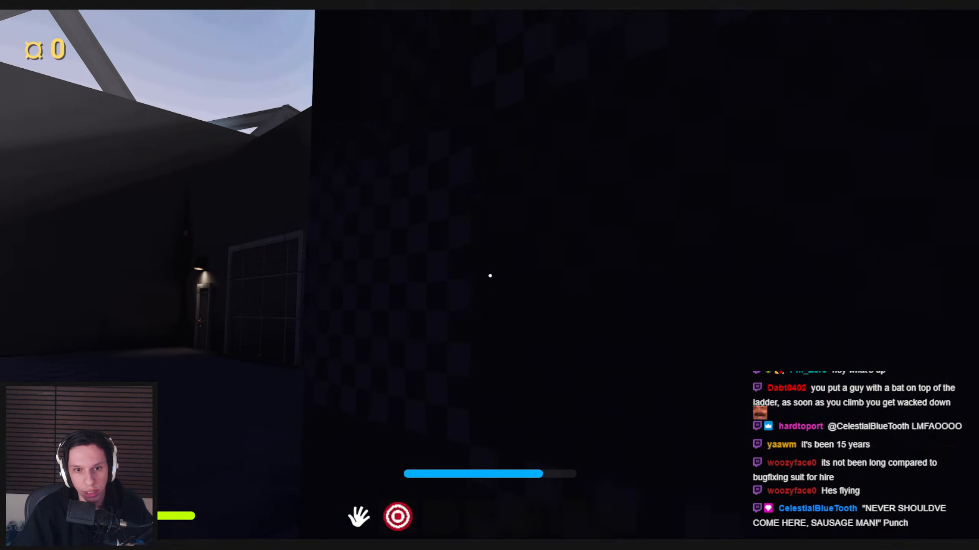
key("shift+w")
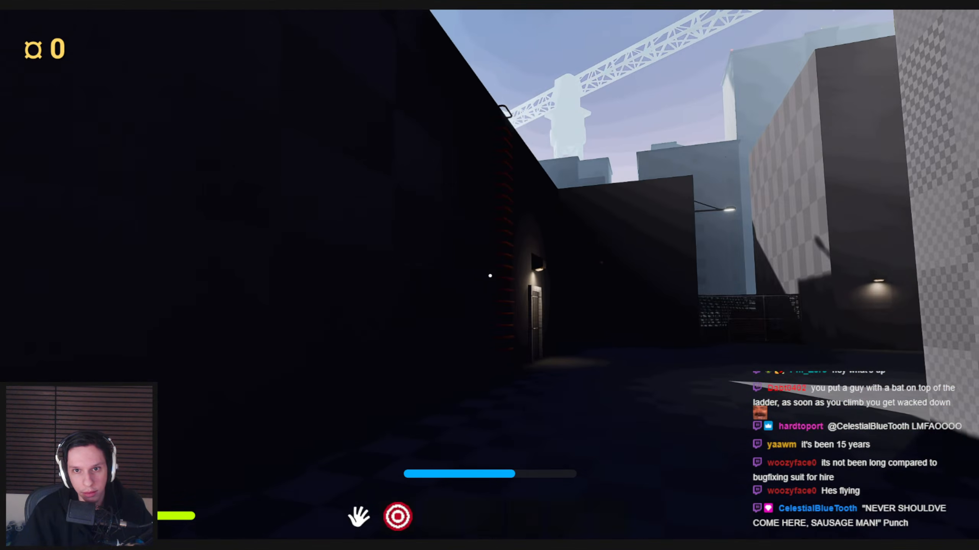
key("shift+w")
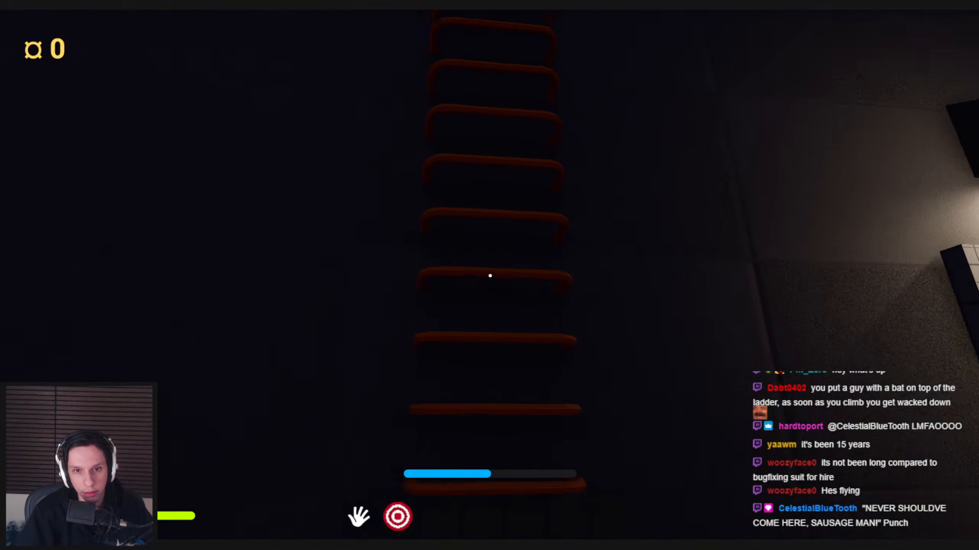
- Climb the orange ladder to the roof, run to the edge facing the train, and jump near it
key("w")
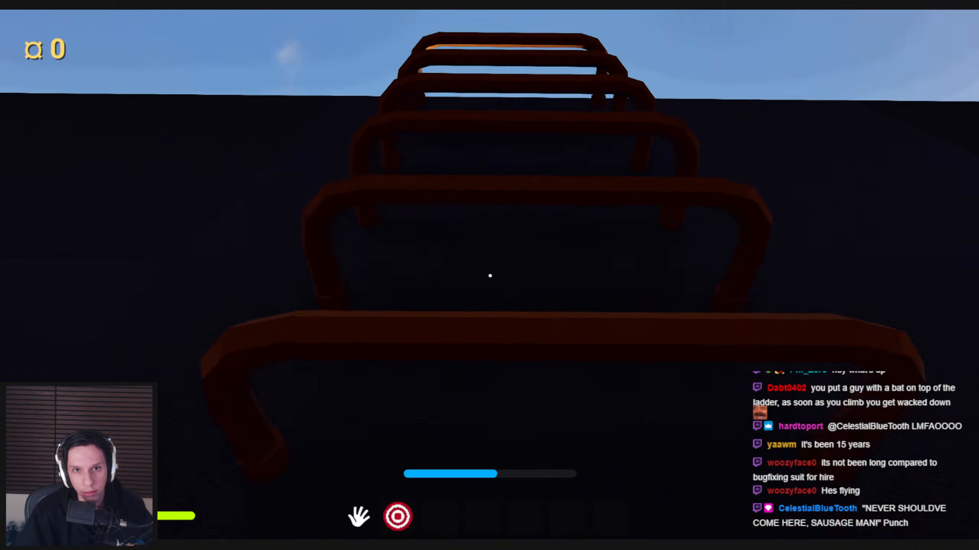
key("w")
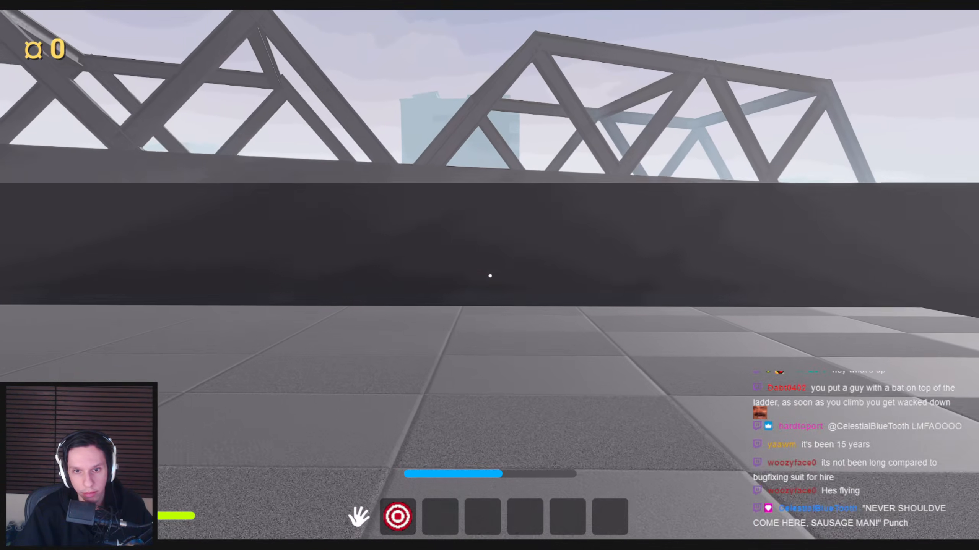
key("w")
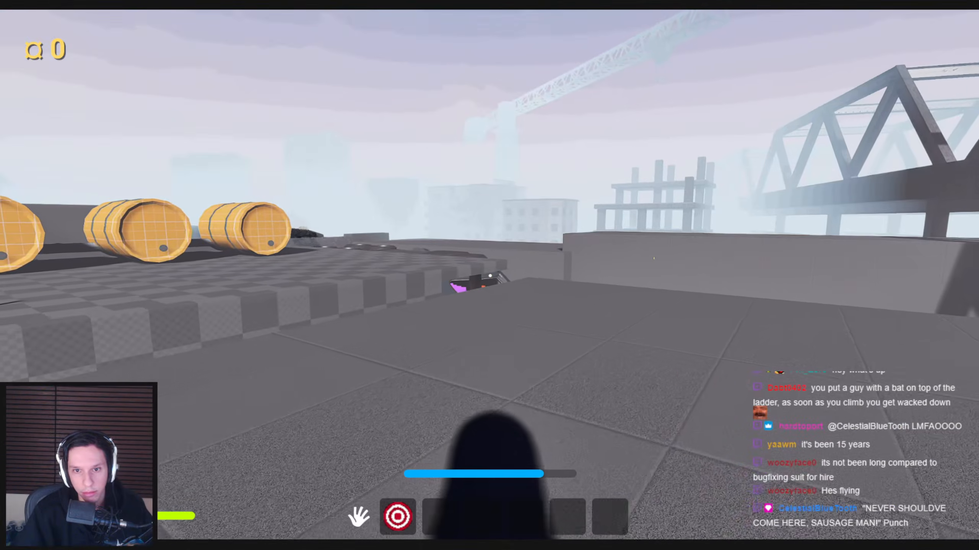
key("w")
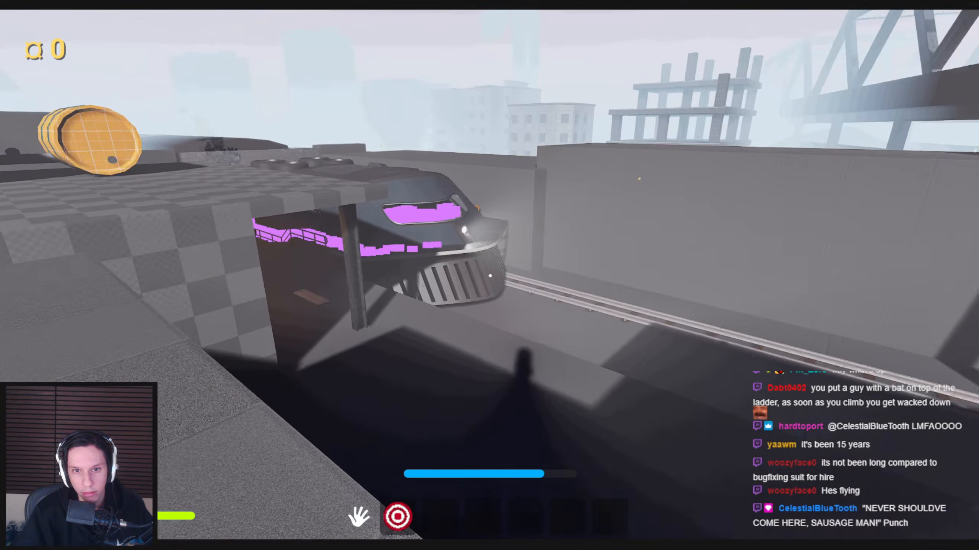
key("space")
key("w")
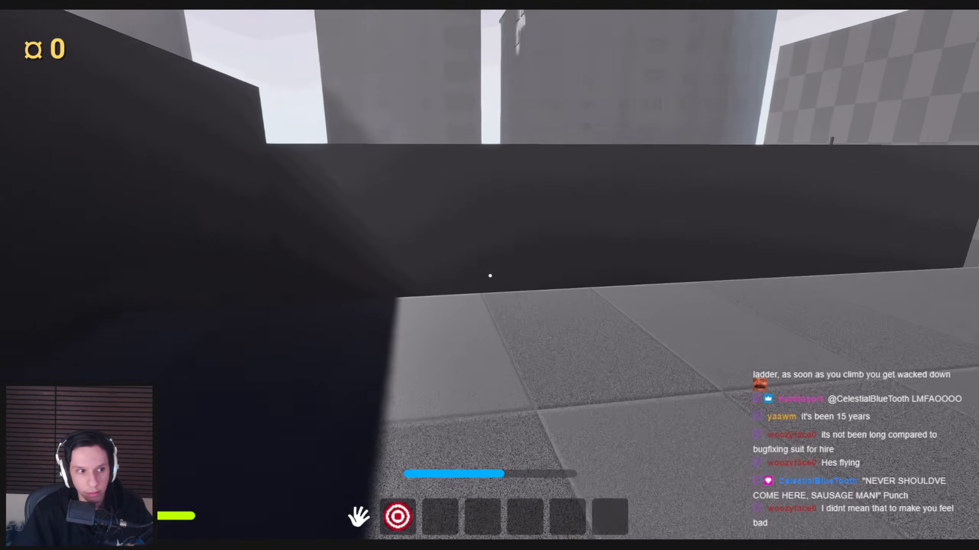
- Run along the roof parapet and back to the corner above the yellow van, checking the gap to the barrel roof
key("w")
key("d")
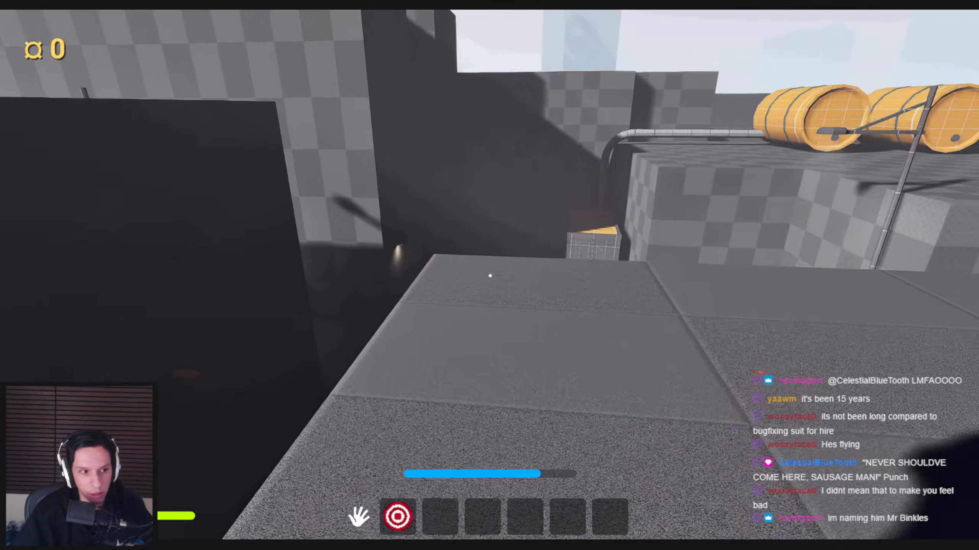
key("w")
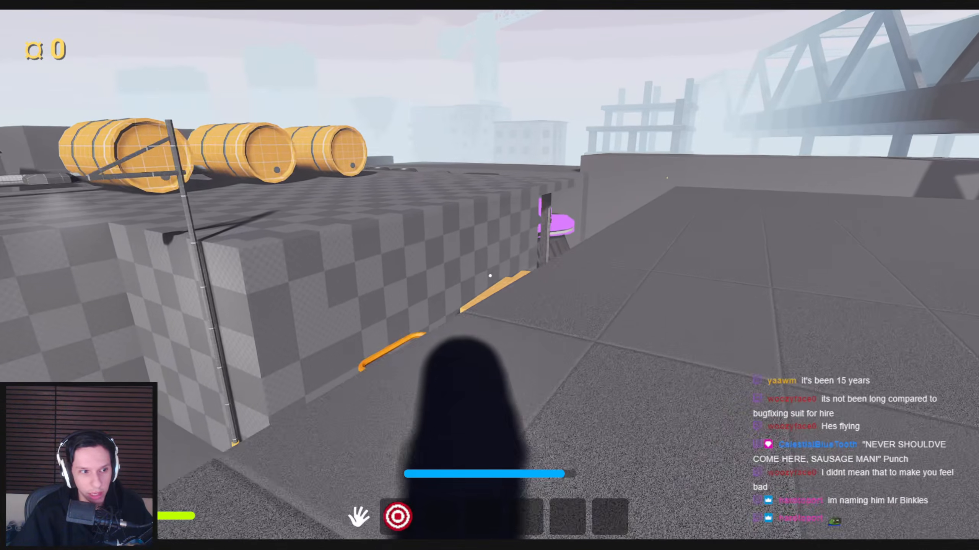
key("w")
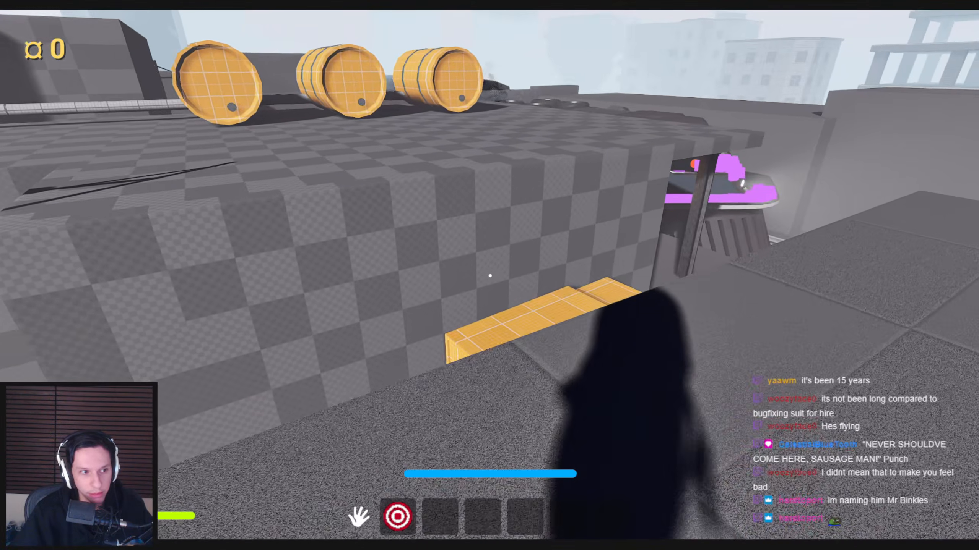
key("space")
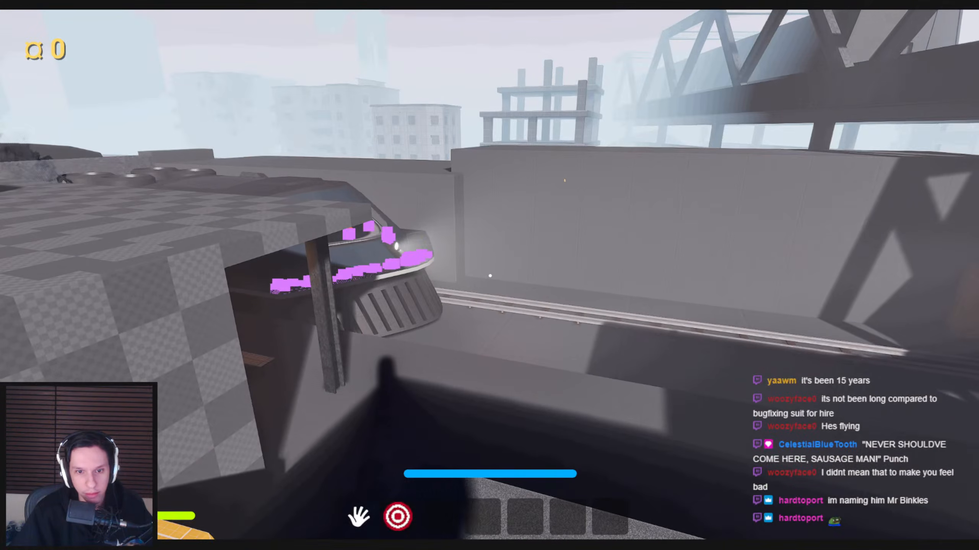
key("F8")
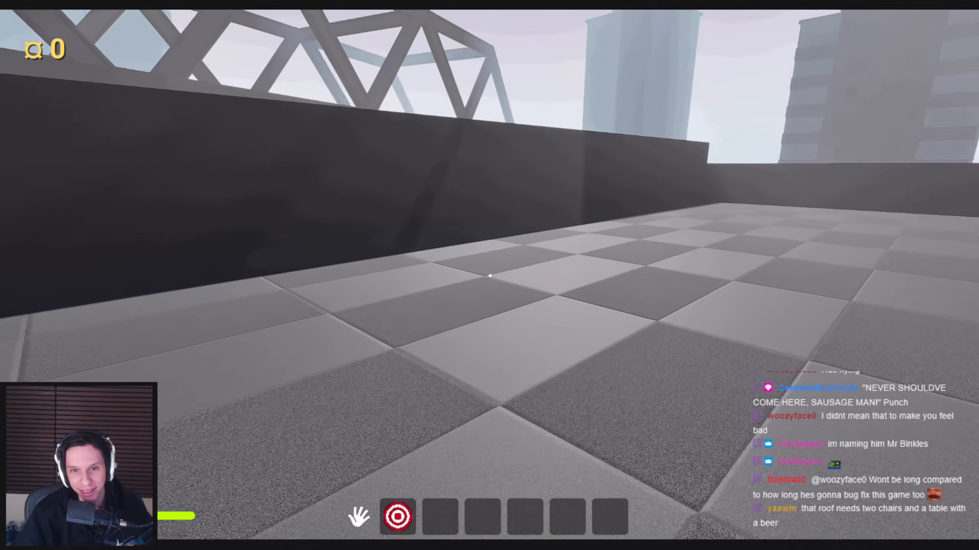
- Sprint around the walled rooftop again and stop at the corner overlooking the yellow van and tracks
key("shift+w")
key("shift+w")
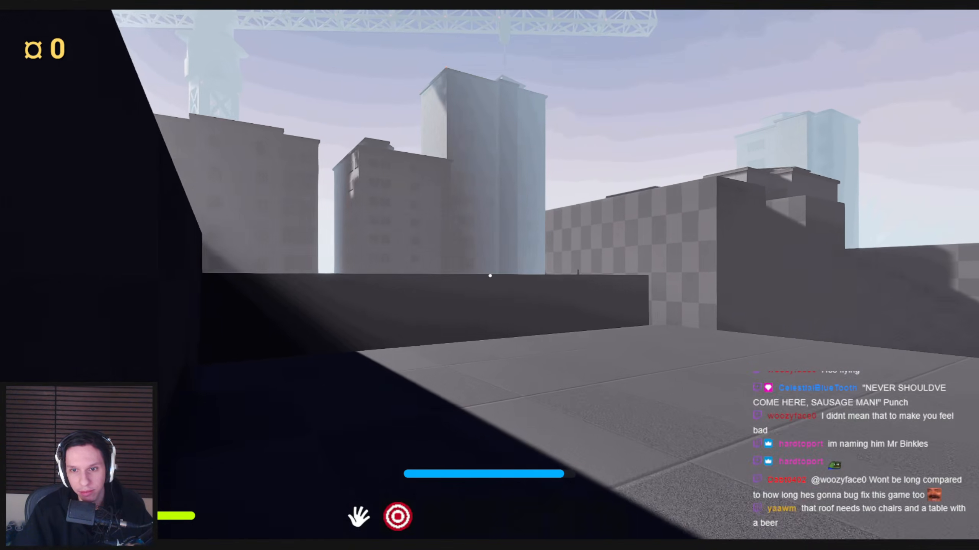
key("w")
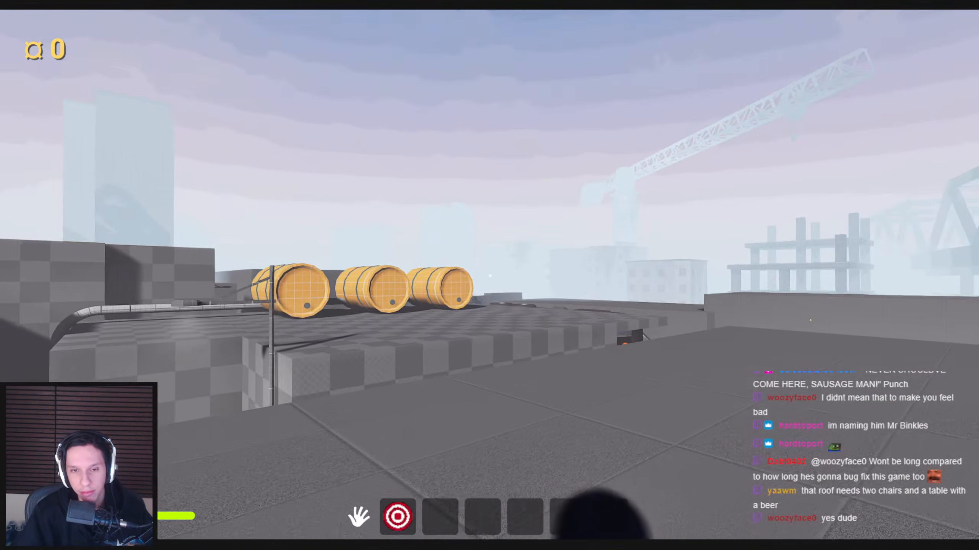
key("w")
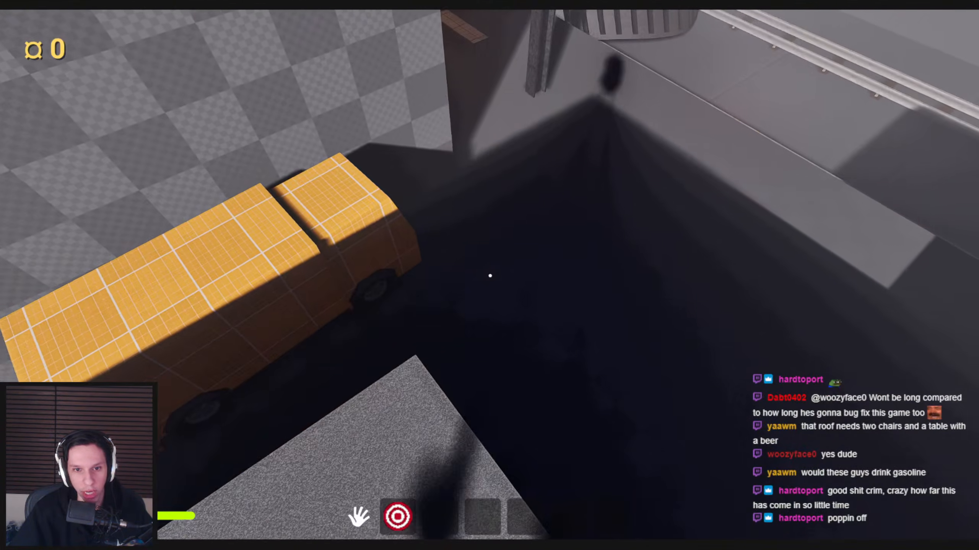
- Drop from the roof beside the yellow van and run through the shop doorway toward the caged counter
key("w")
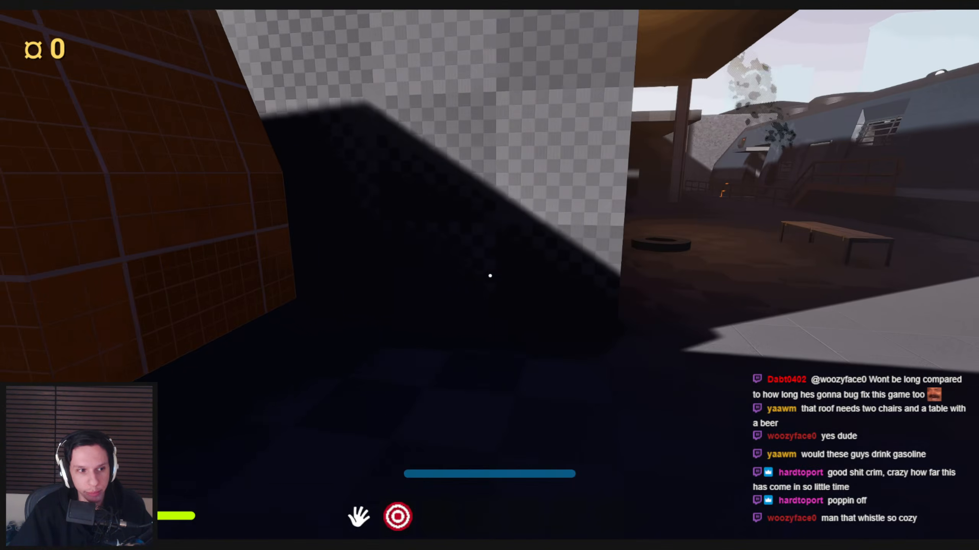
key("w")
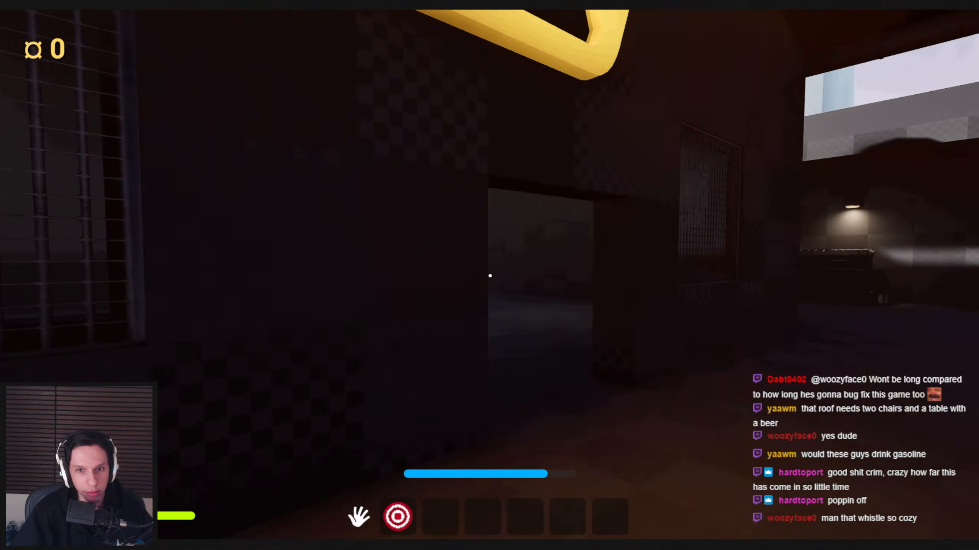
key("w")
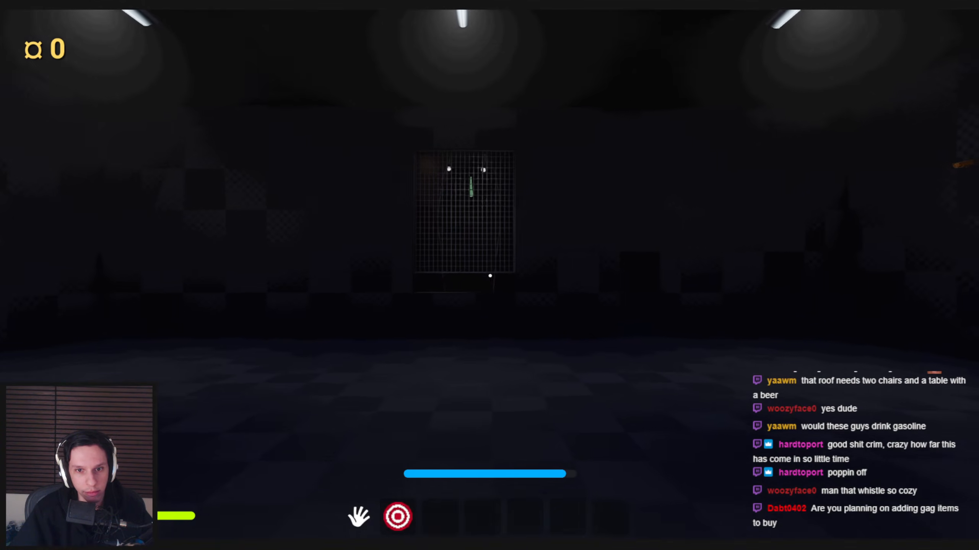
mouse_move(490, 275)
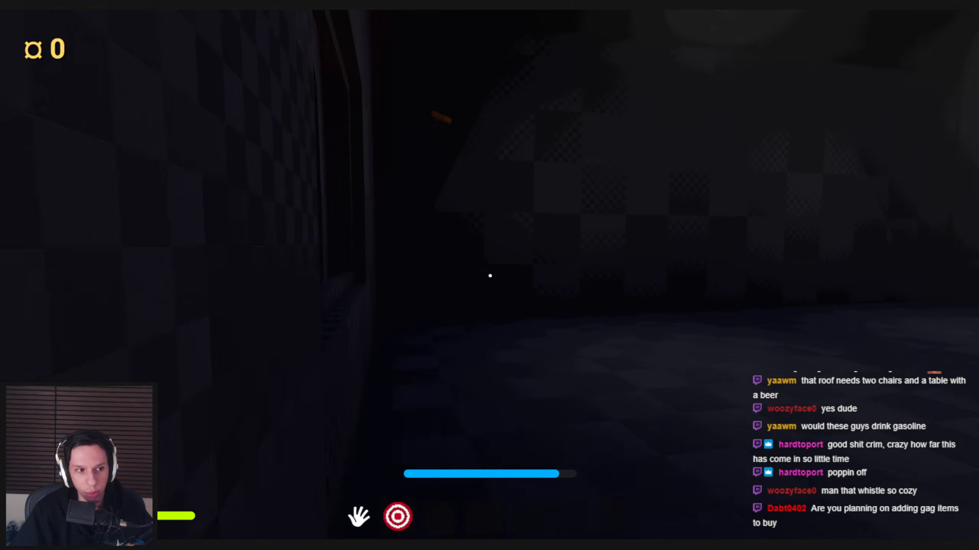
- Run along the dark shop's front wall and out through the doorway, checking the caged counter from outside
key("w")
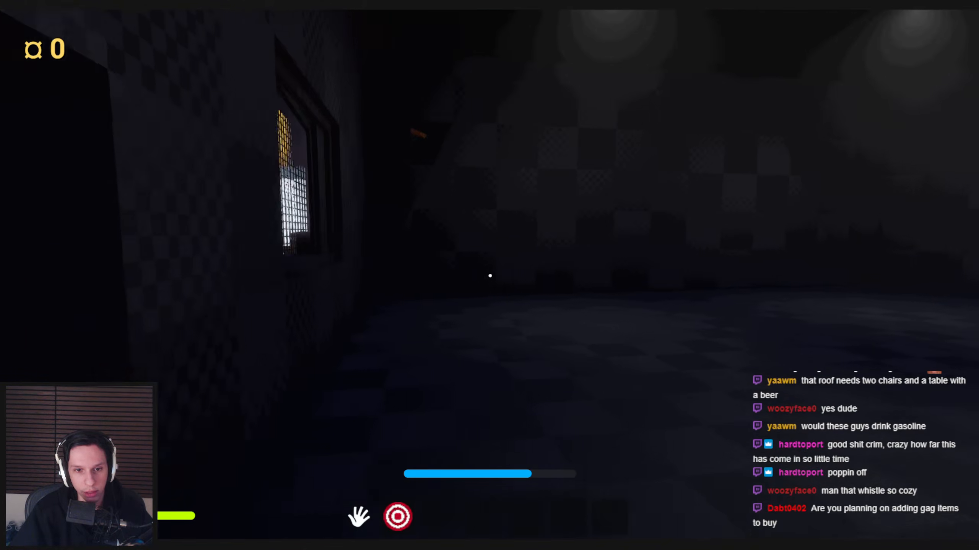
key("w")
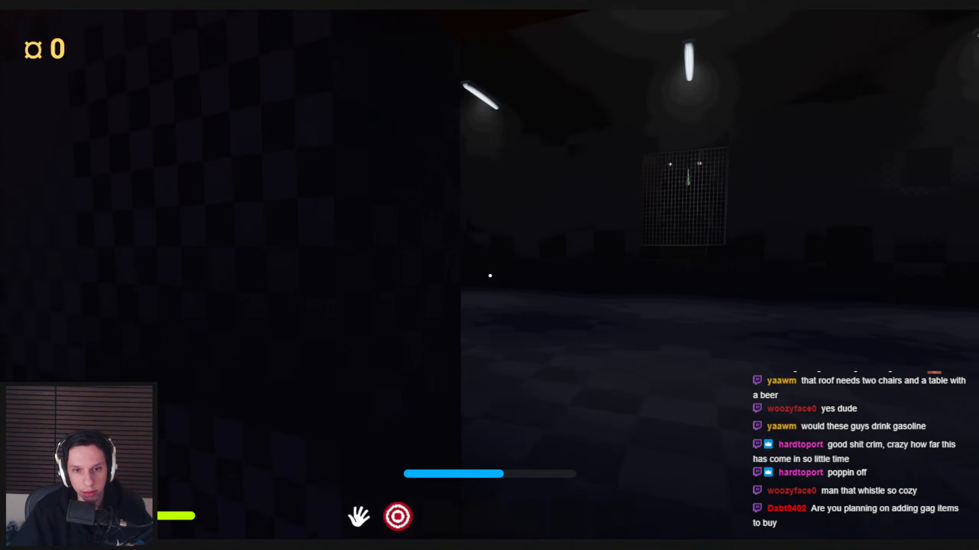
key("w")
key("w")
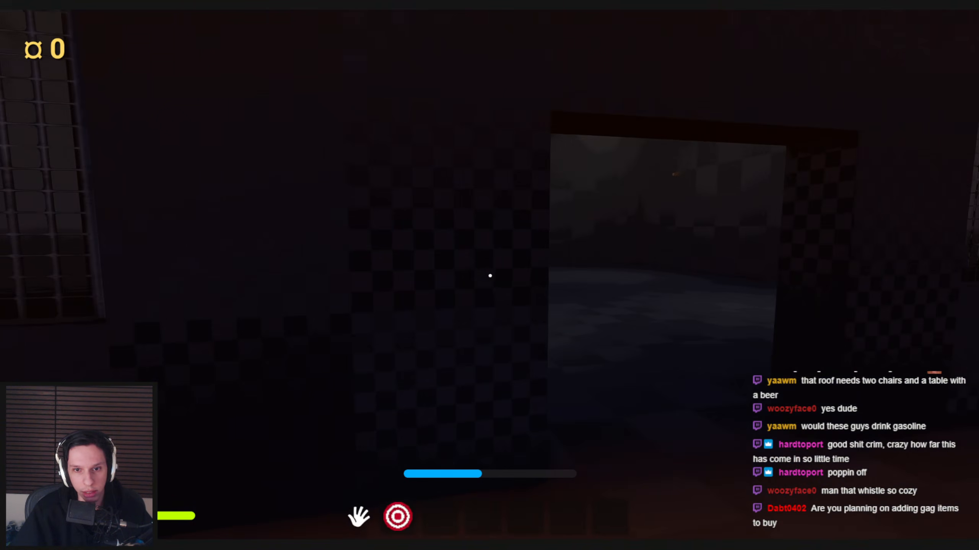
key("w")
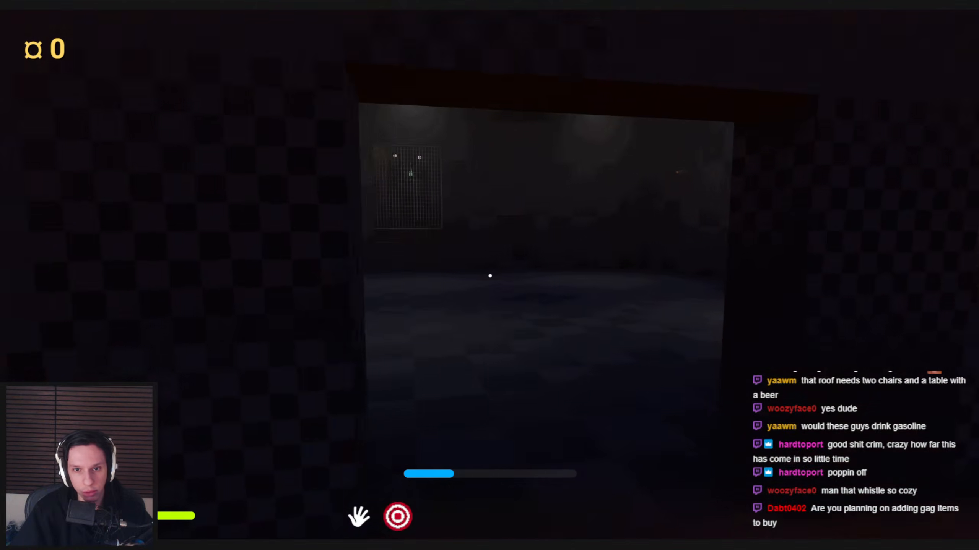
key("w")
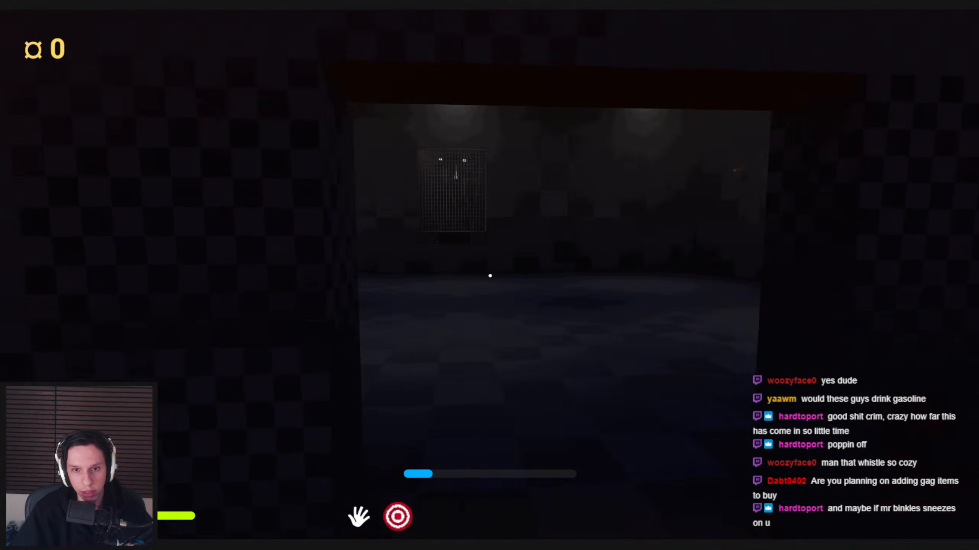
key("w")
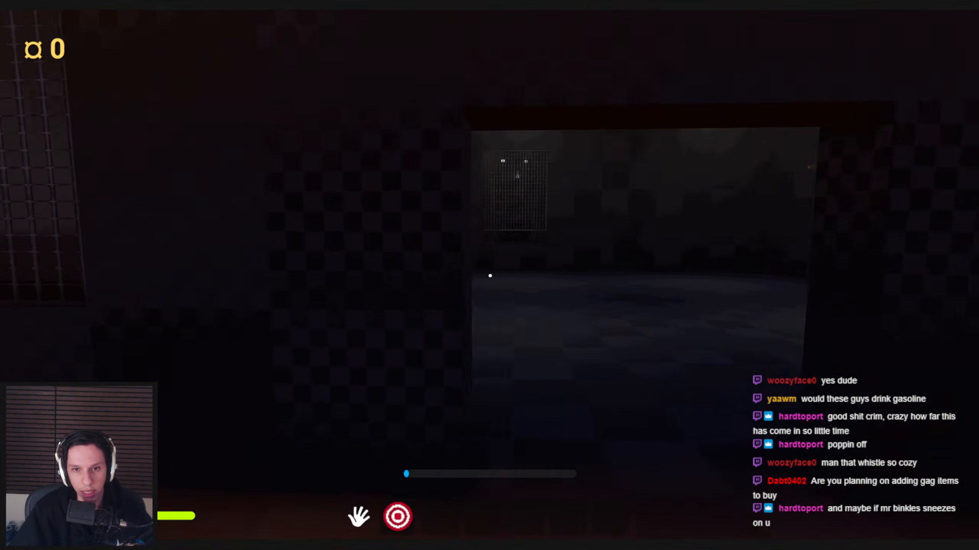
- Walk along the shop front by the tire and bench, re-enter the shop, and look back at its doorway and window
key("w")
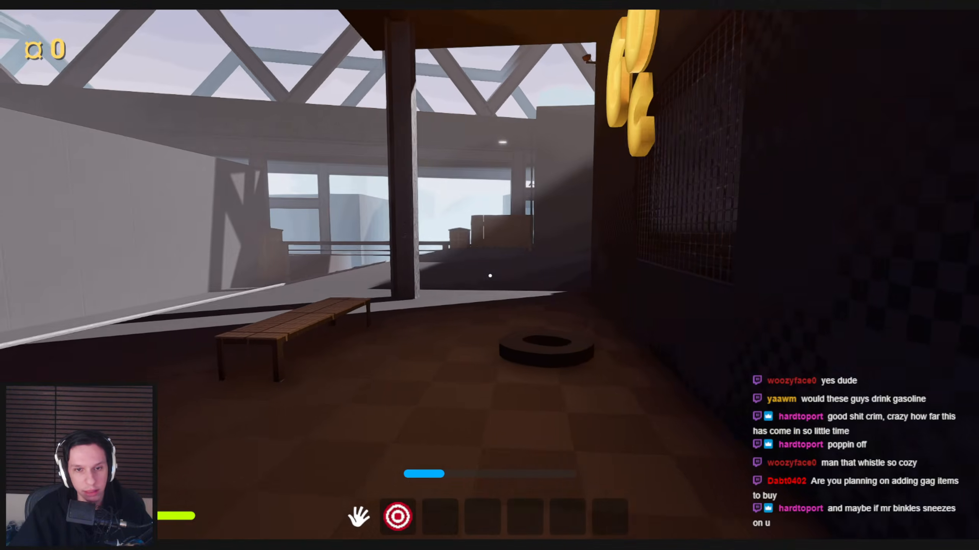
key("w")
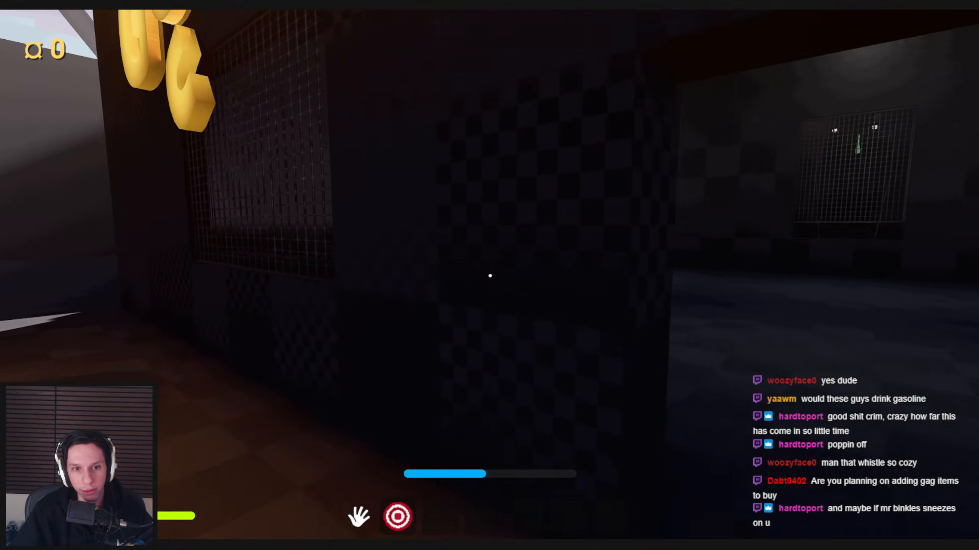
key("w")
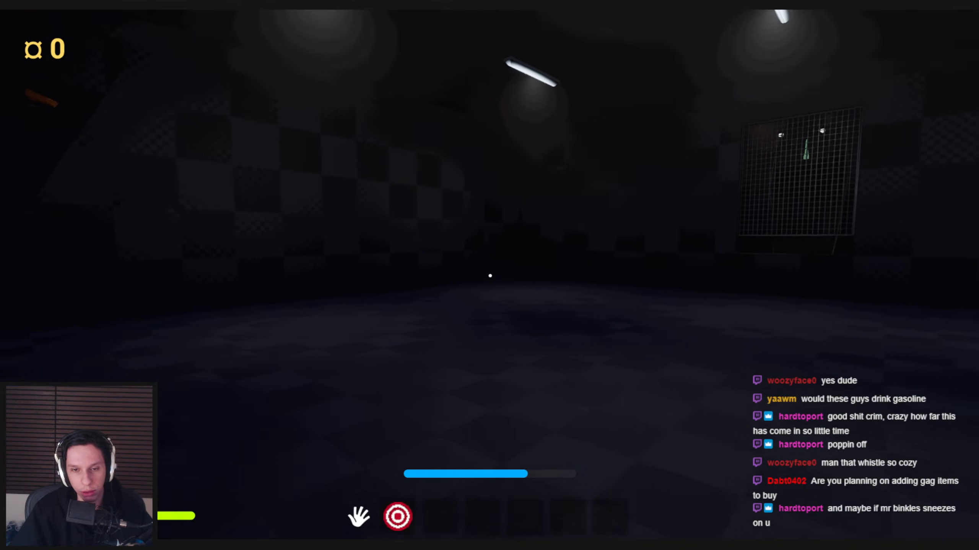
key("w")
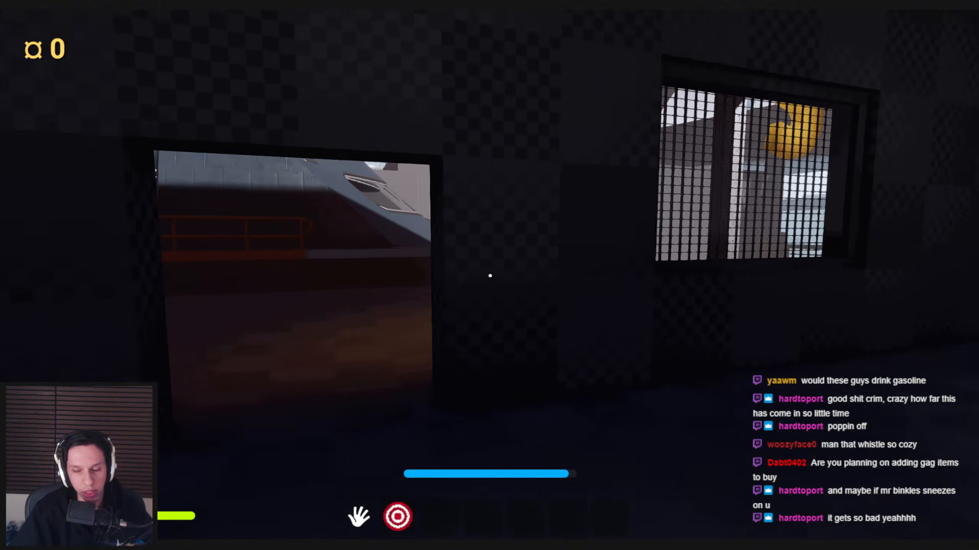
- Leave the shop and walk past the bench and tire to the corner facing the large garage door
key("w")
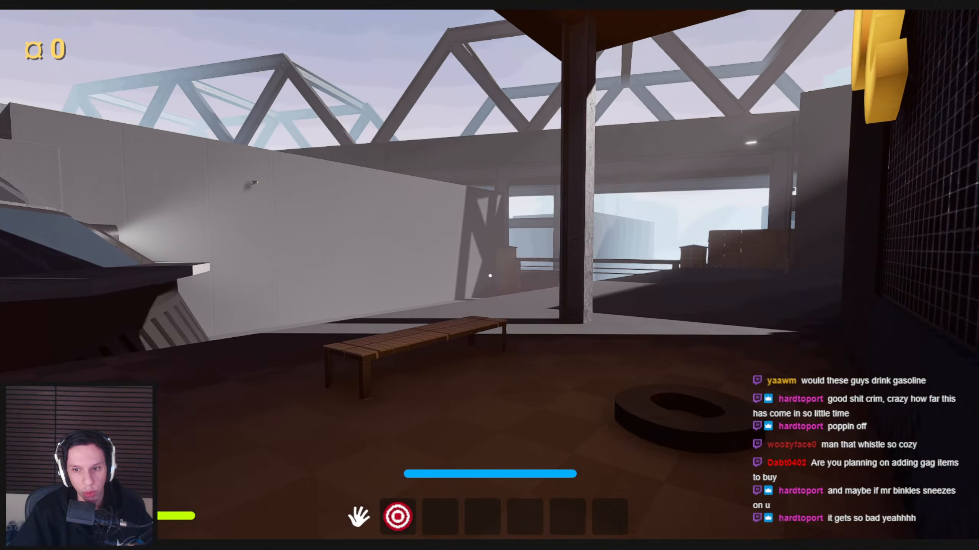
key("s")
key("w")
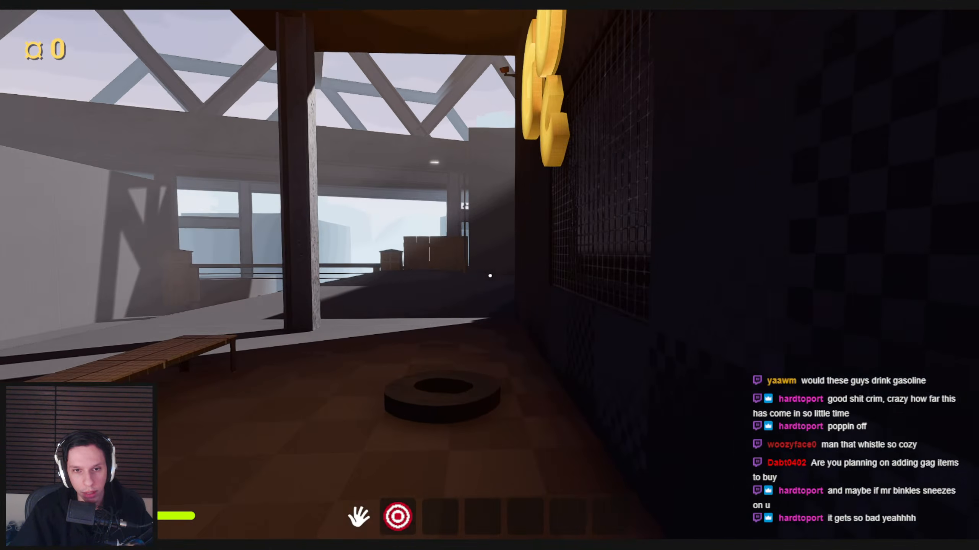
key("w")
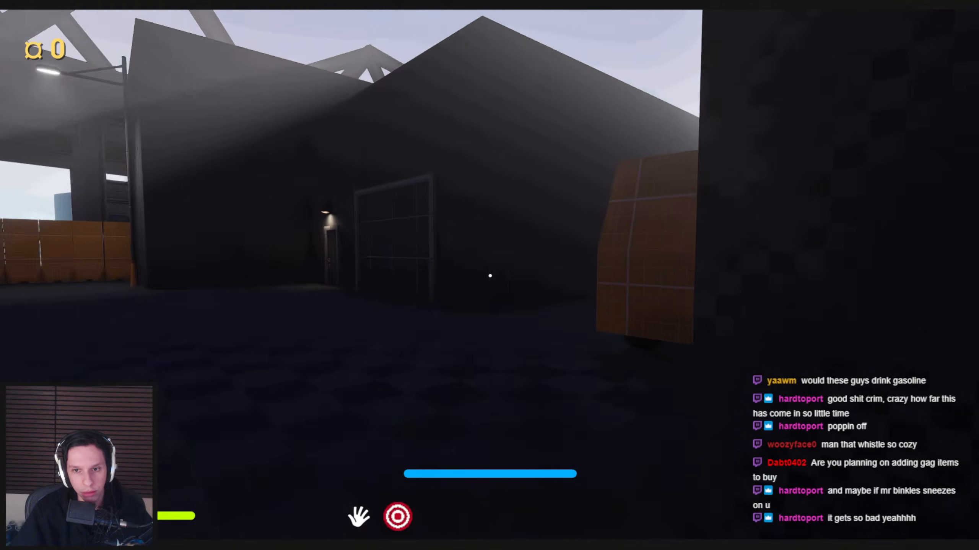
- Return along the shop wall to the doorway, go inside, and approach the caged counter on the back wall
key("w")
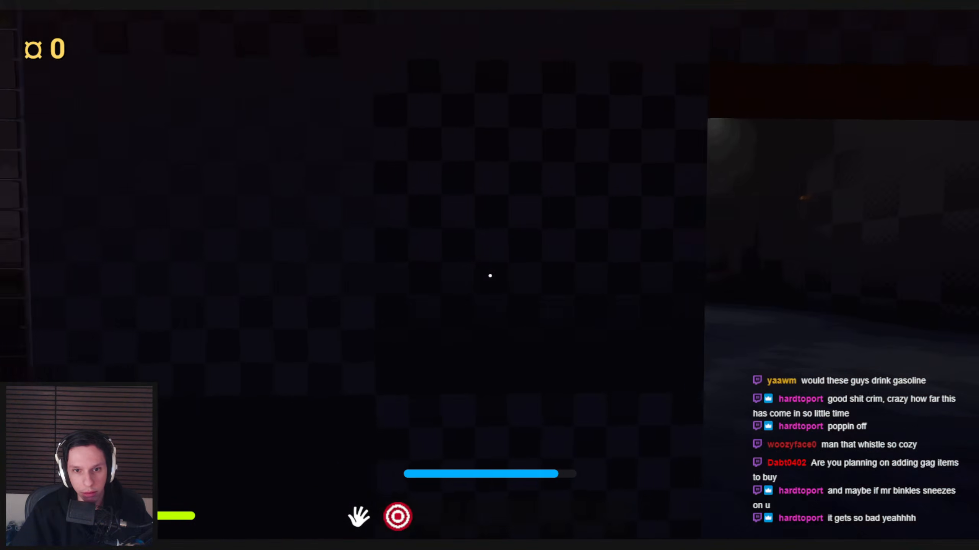
key("s")
key("a")
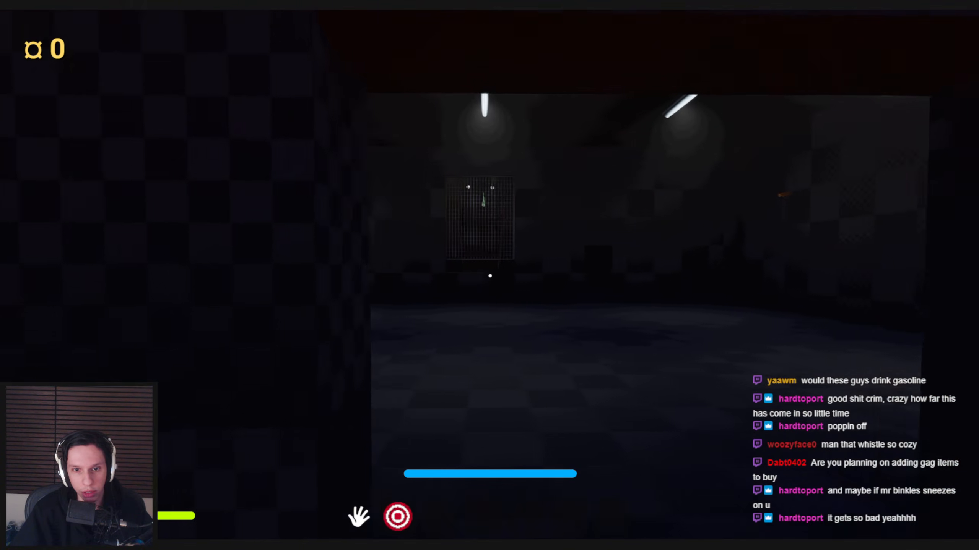
key("w")
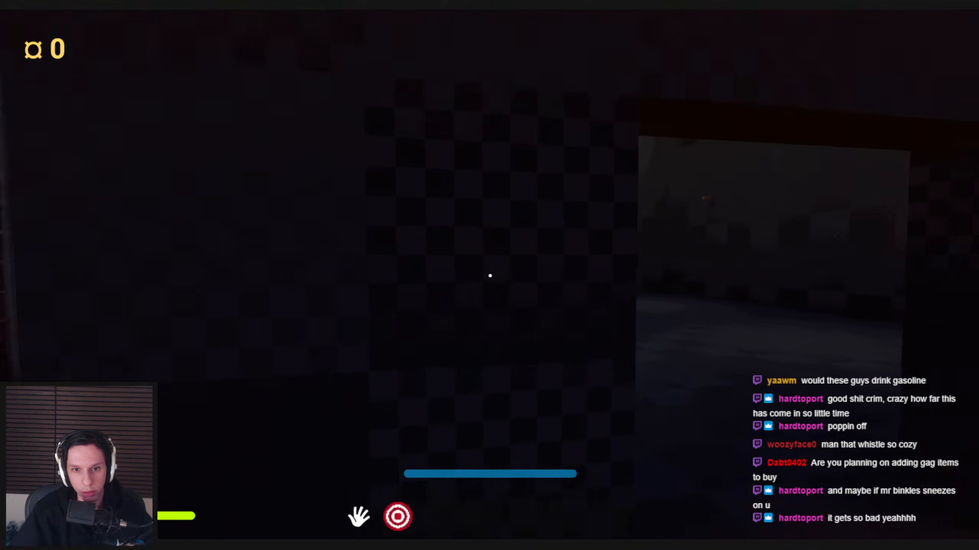
key("w")
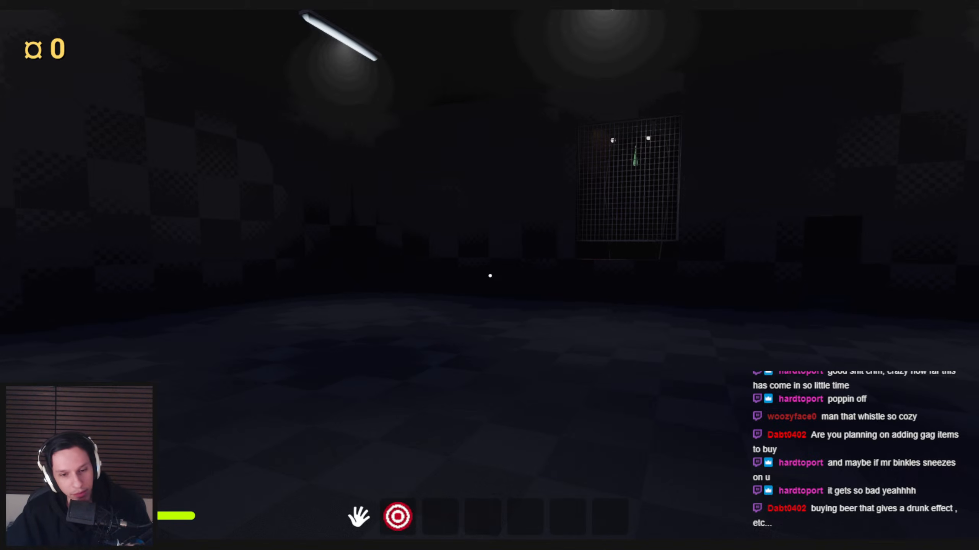
key("w")
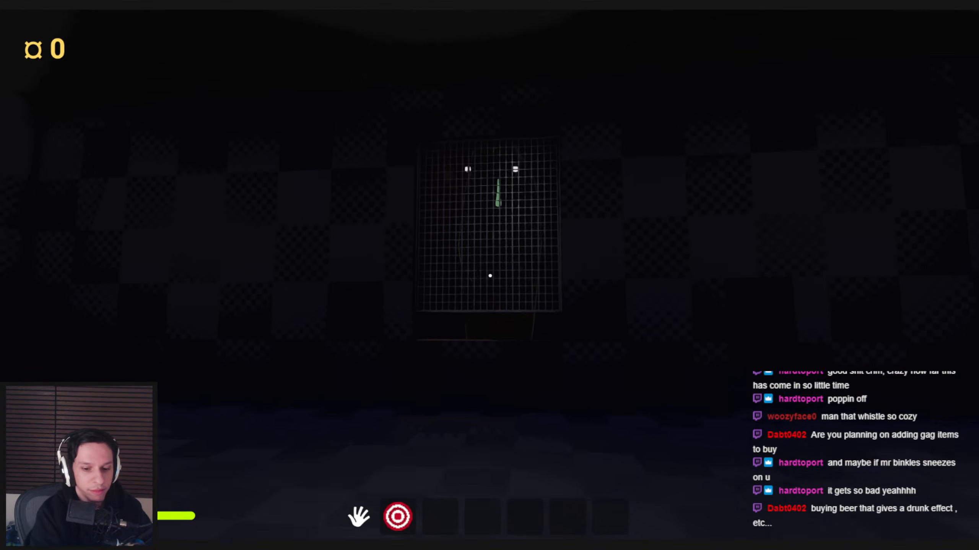
- Walk right up to the caged counter and examine the silhouetted figure behind the grille at close range
key("w")
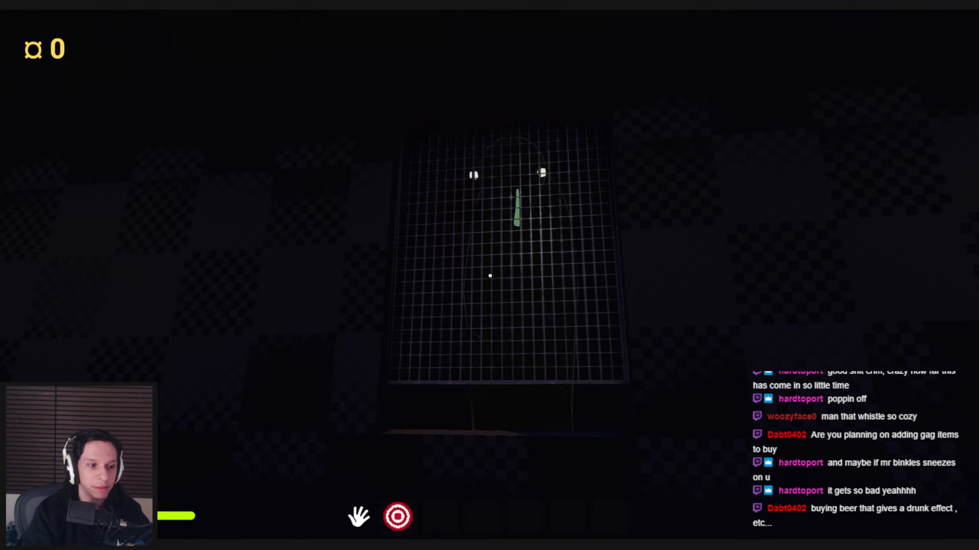
key("w")
key("w")
key("w")
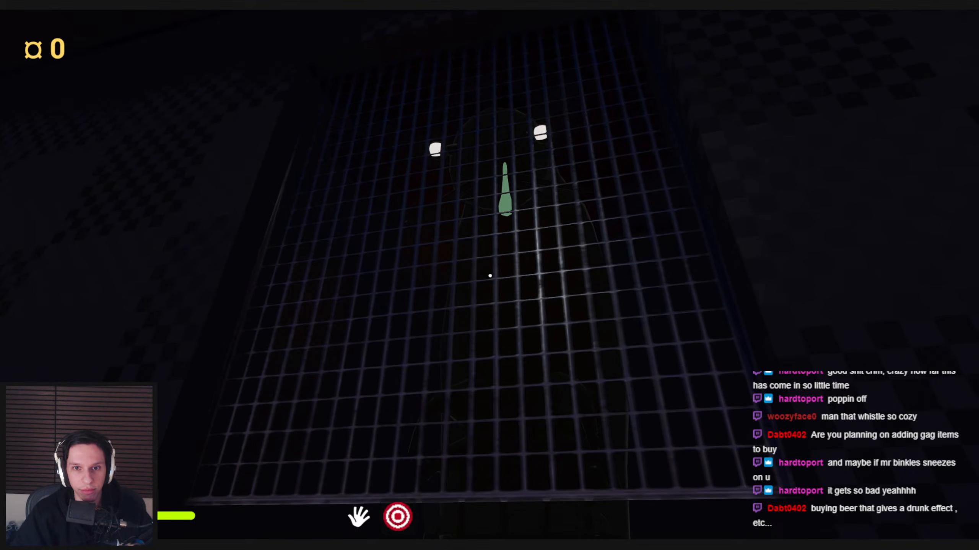
key("w")
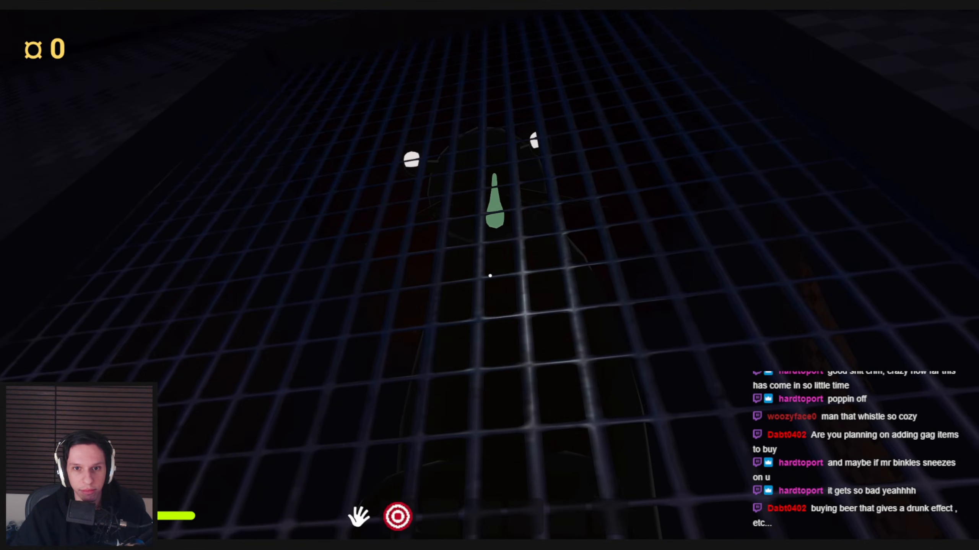
key("shift+w")
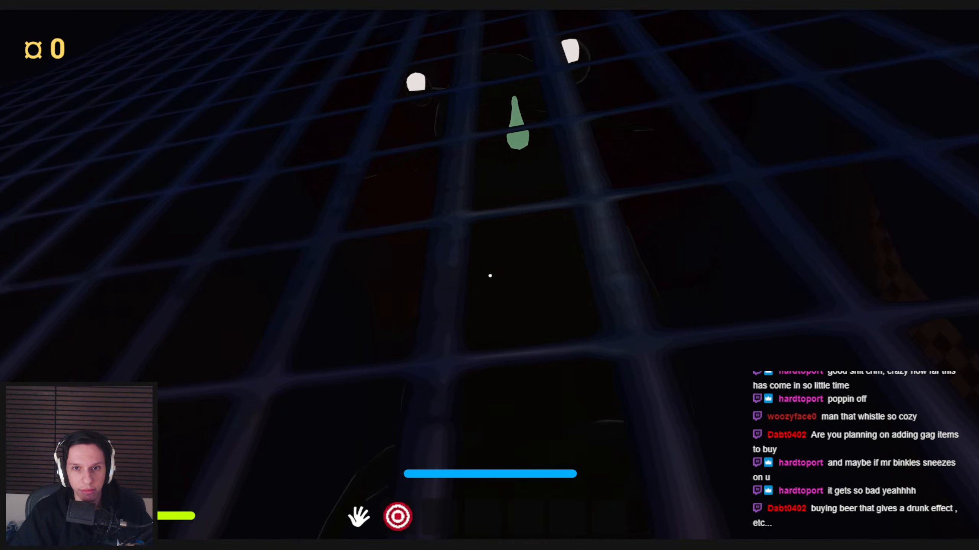
key("s")
key("s")
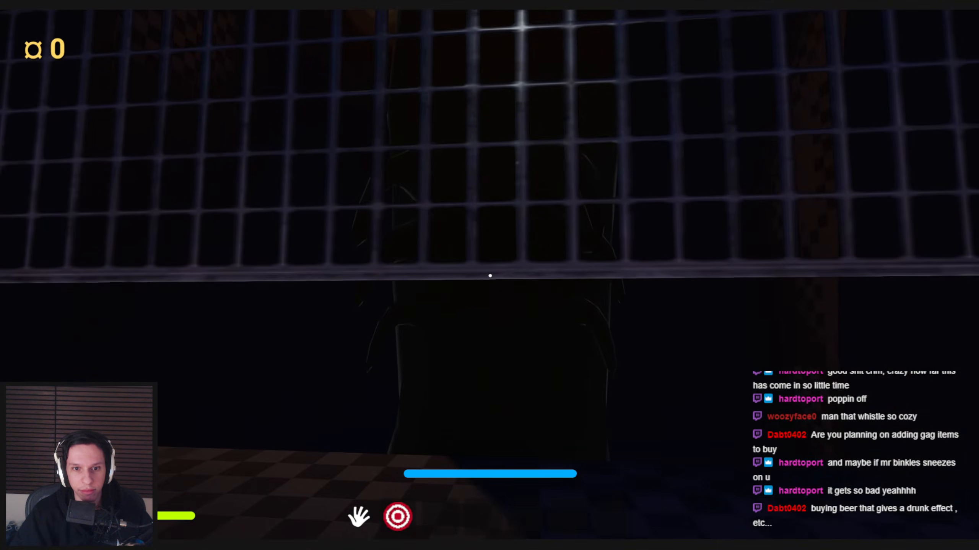
- Inspect the opening beneath the counter's grille and the figure's hands from slightly different sides
key("w")
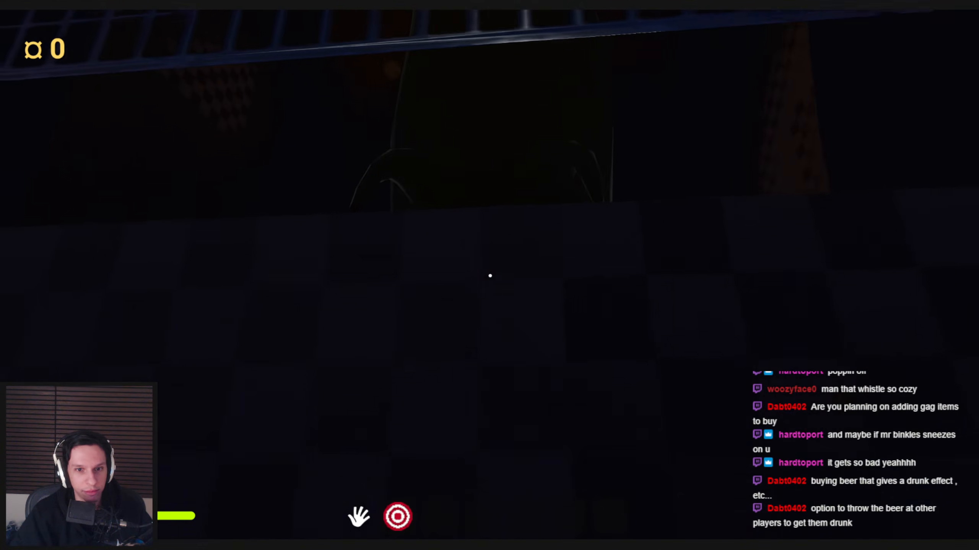
key("a")
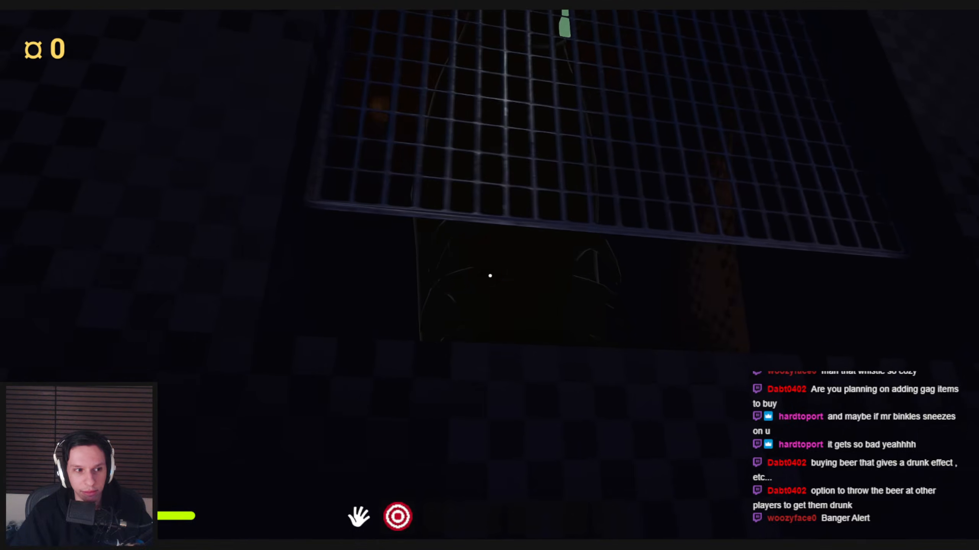
key("d")
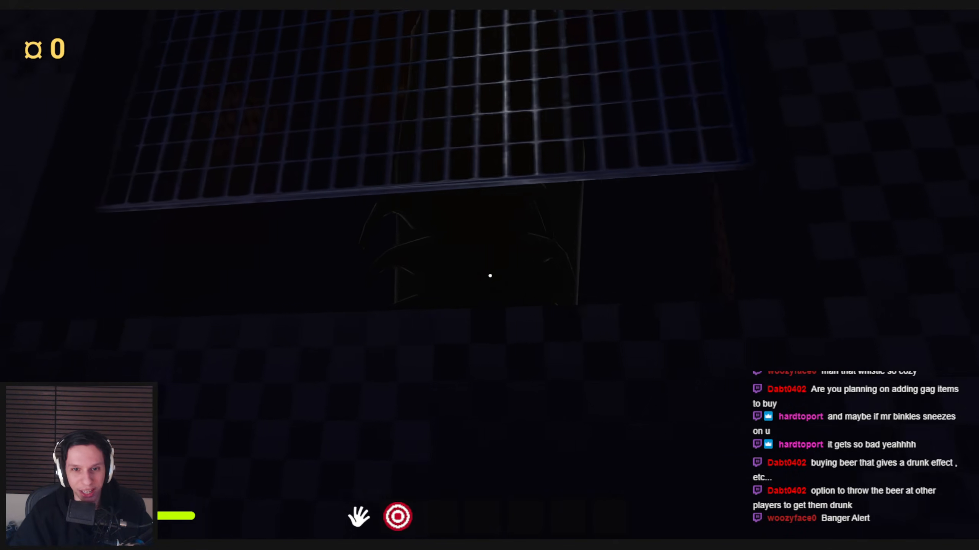
key("s")
key("w")
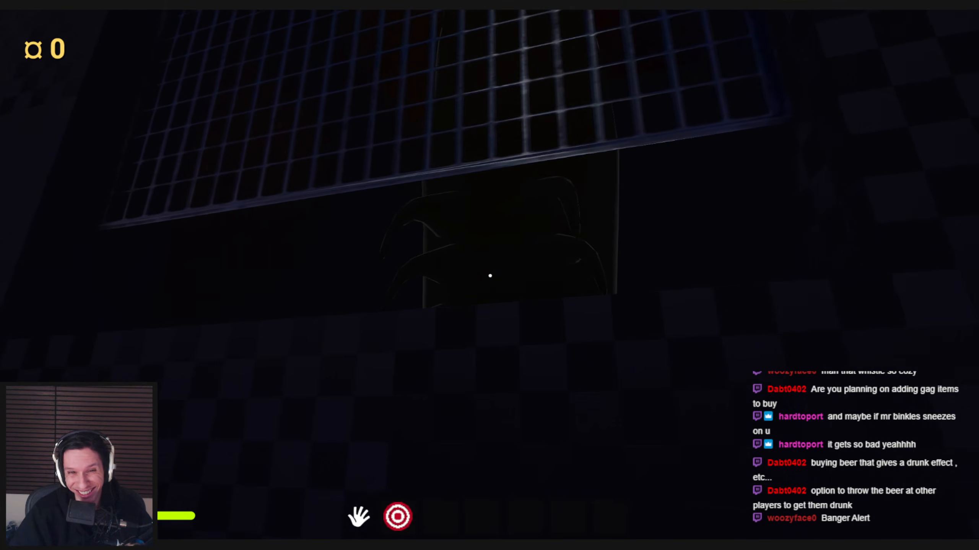
key("s")
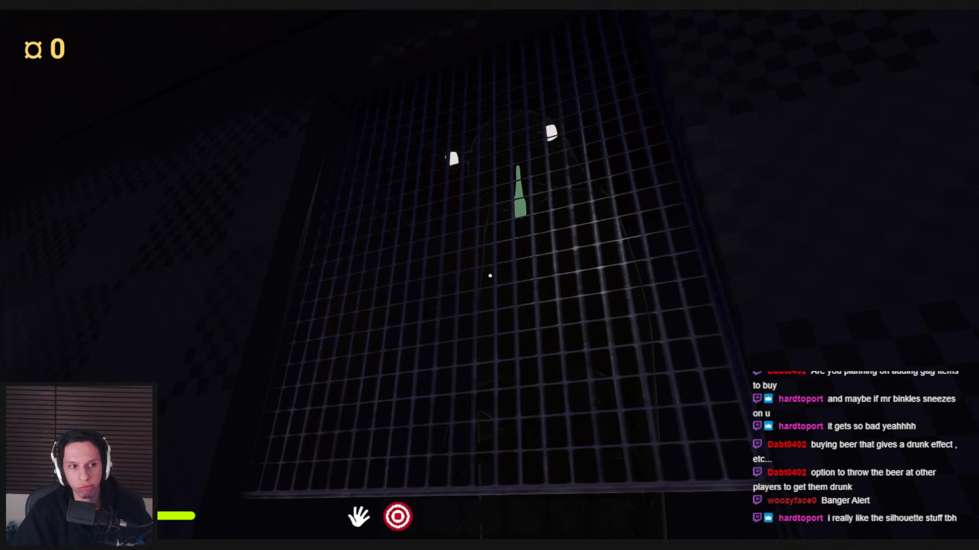
- Back away from the caged counter and view the figure from both sides of the grille
key("s")
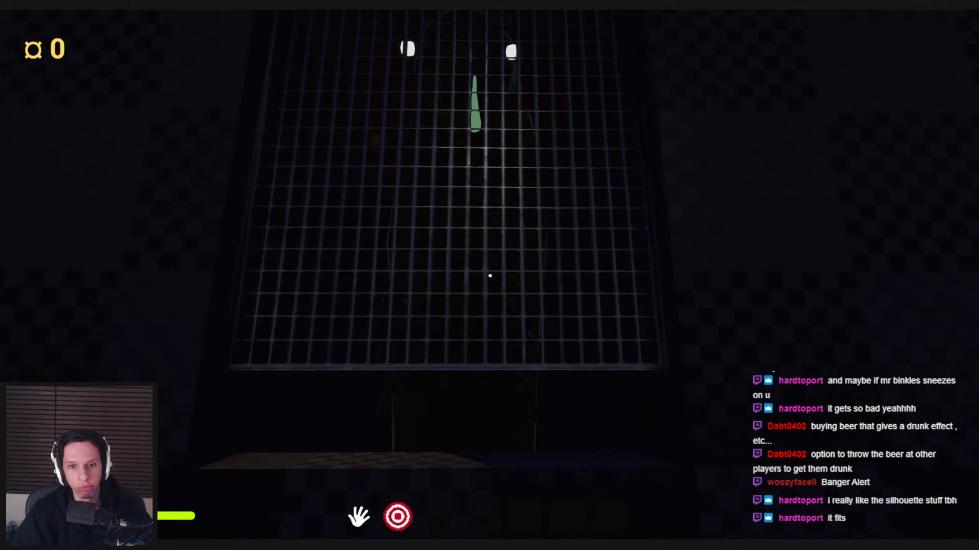
key("d")
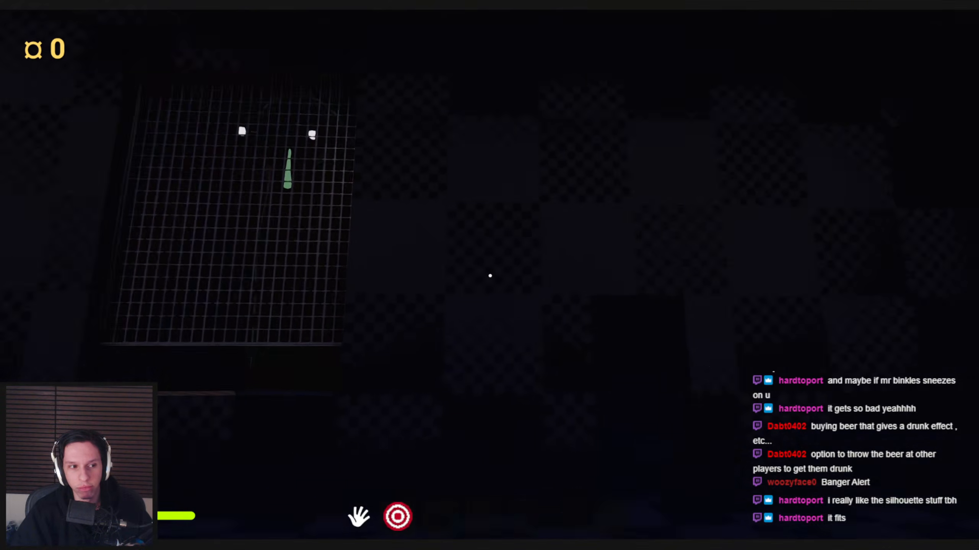
key("a")
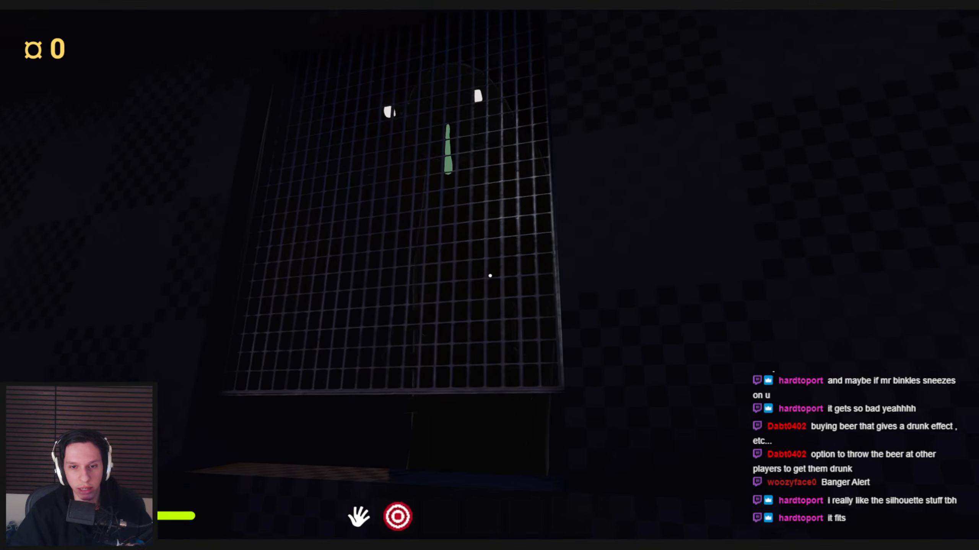
key("w")
key("s")
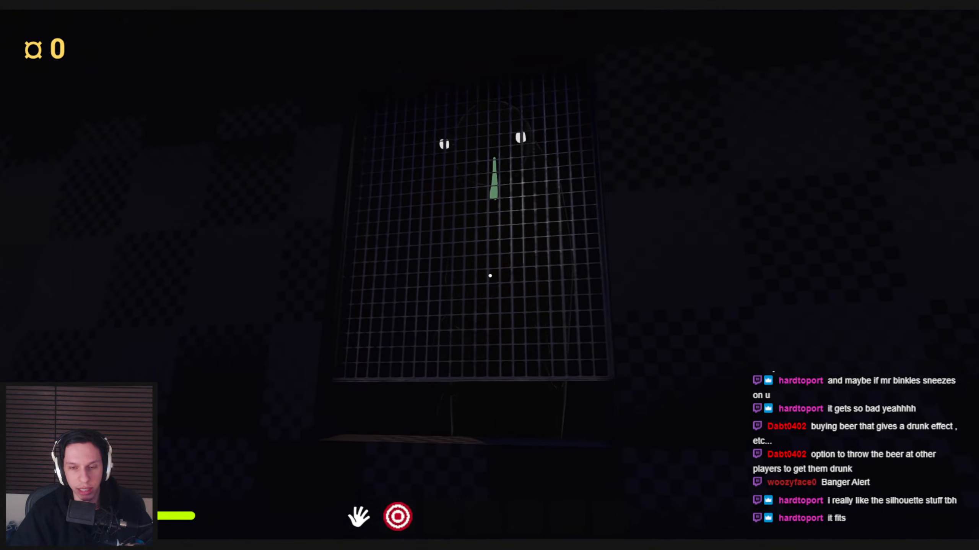
key("w")
key("s")
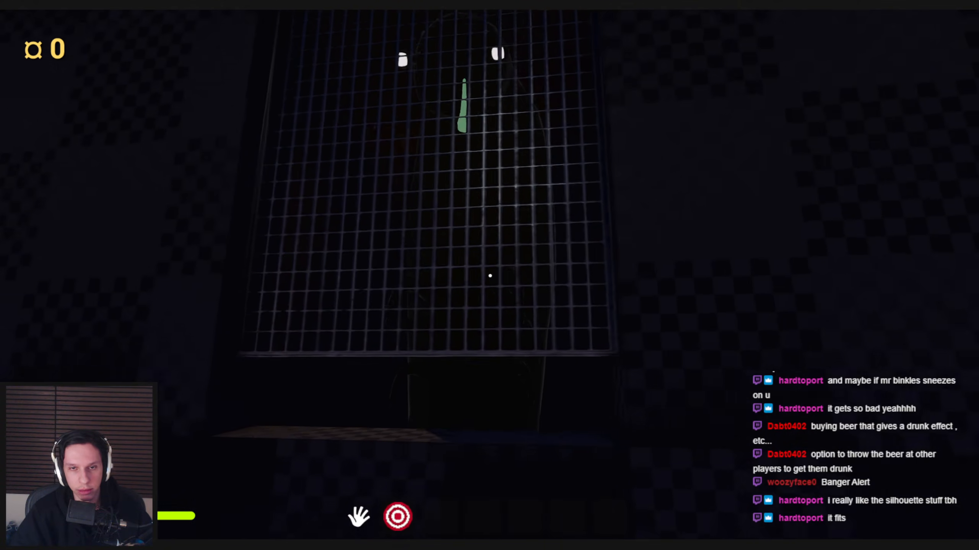
key("a")
key("d")
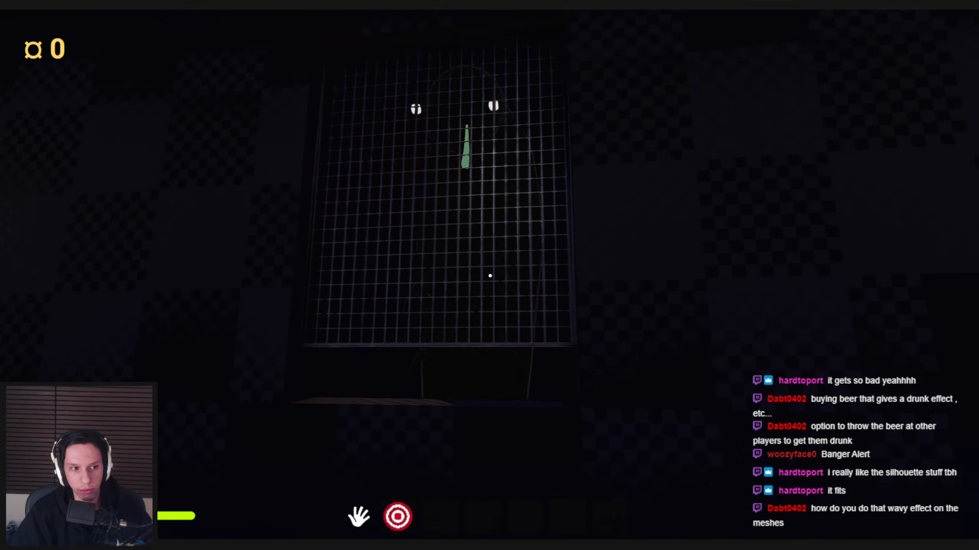
- Move toward and away from the counter to check the figure's eyes and silhouette at varying distances
key("w")
key("s")
key("a")
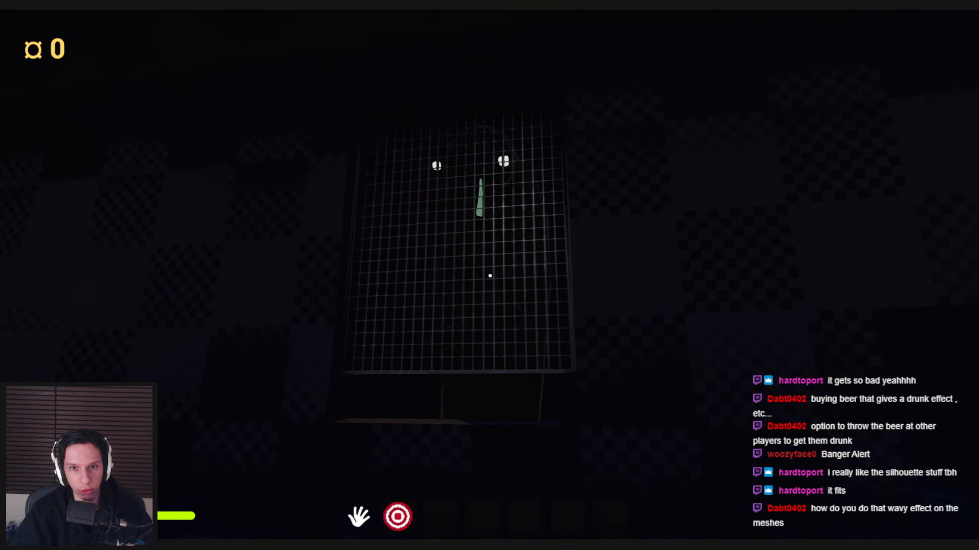
key("w")
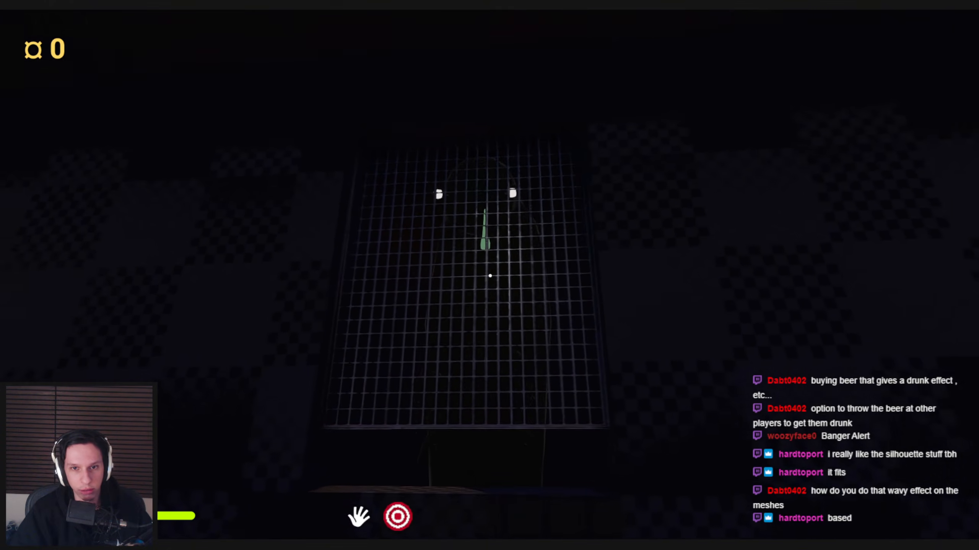
key("w")
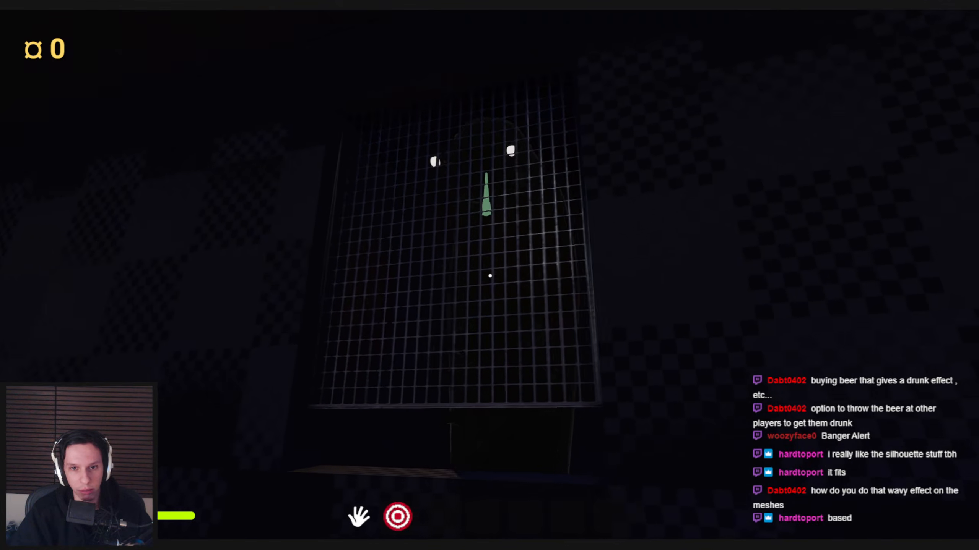
key("s")
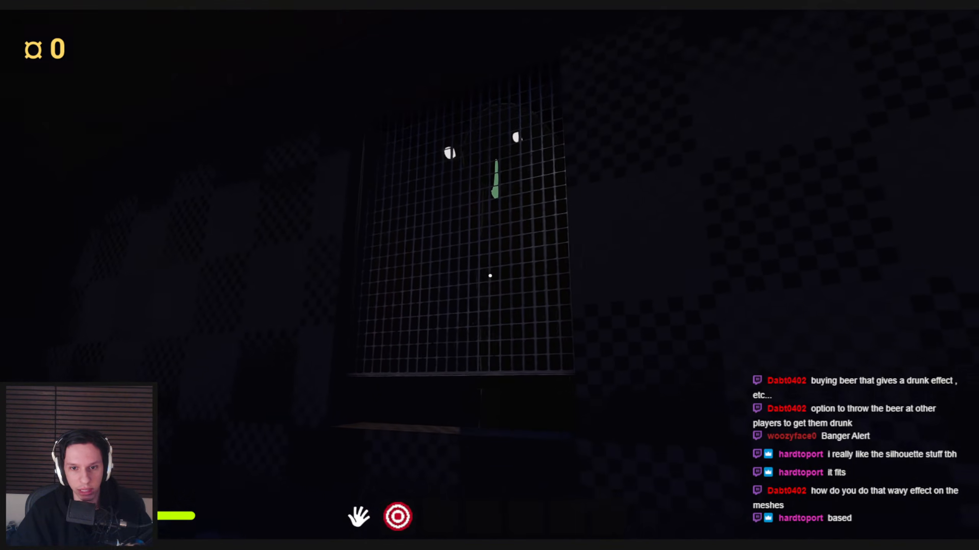
key("s")
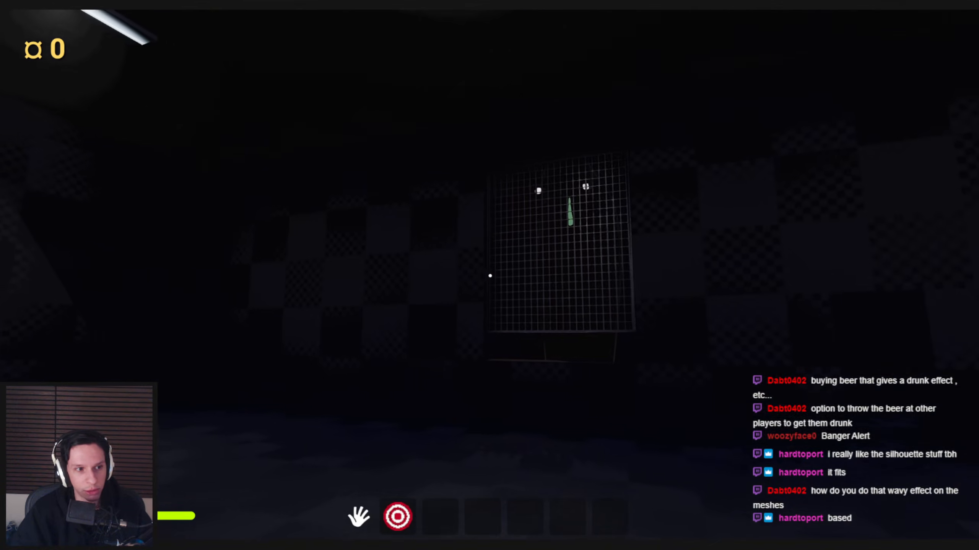
key("w")
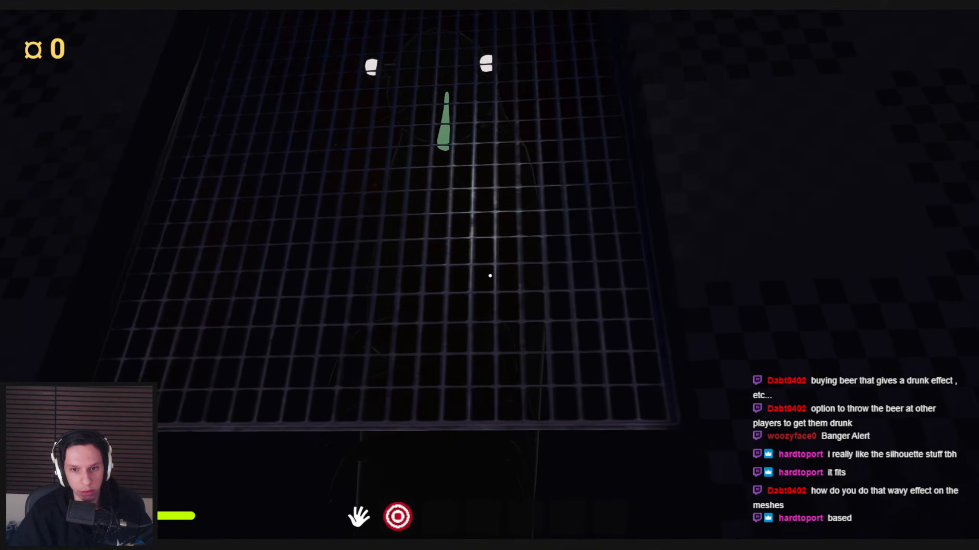
key("s")
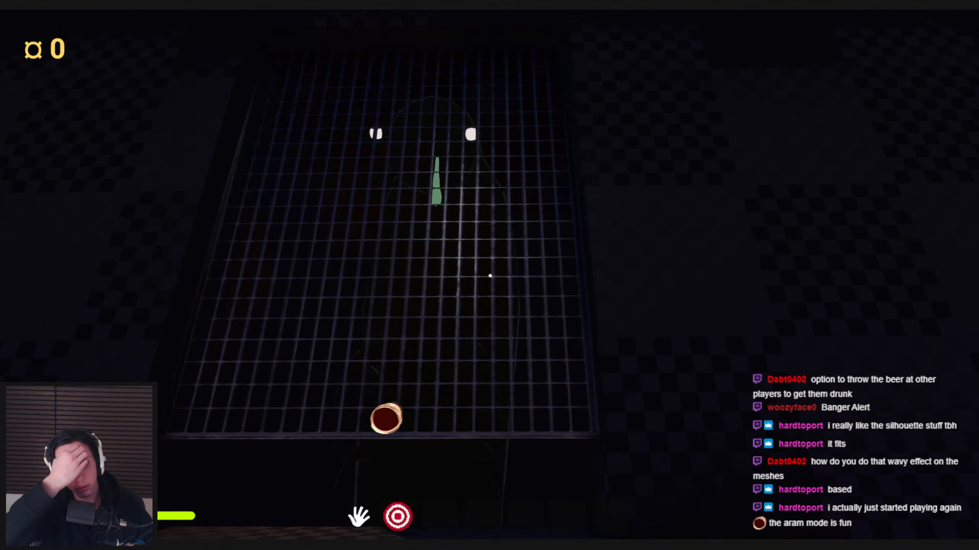
- Look around the shop interior, walk out to the tire by the barred window, and end the playtest
key("s")
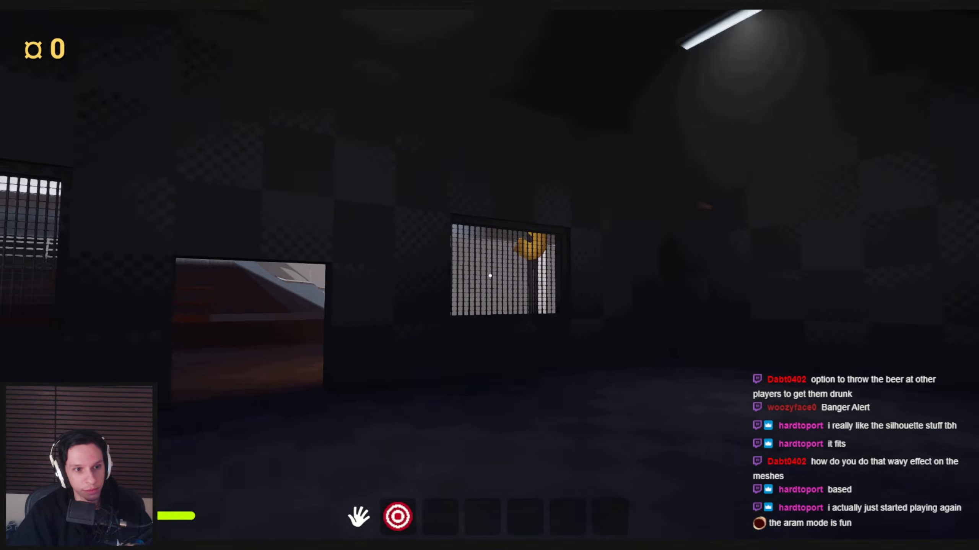
key("w")
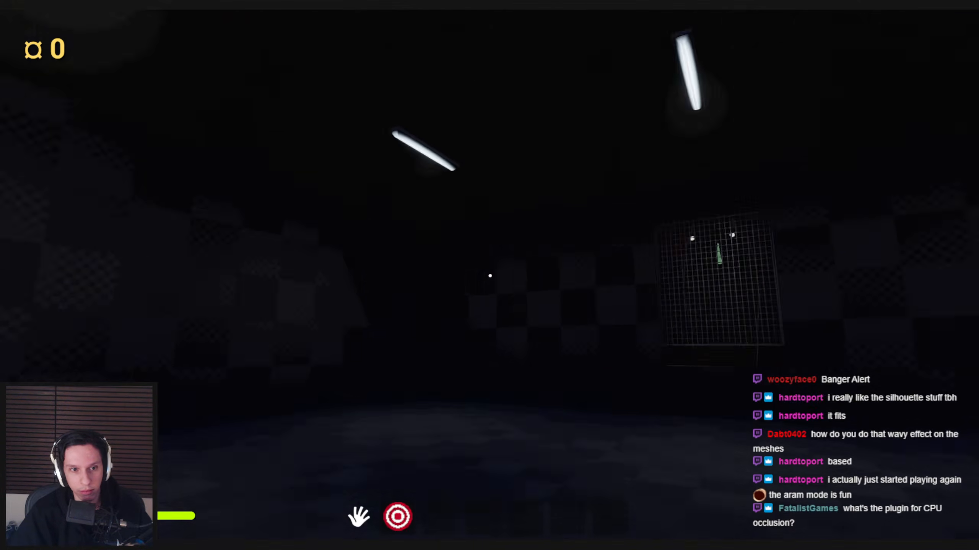
key("w")
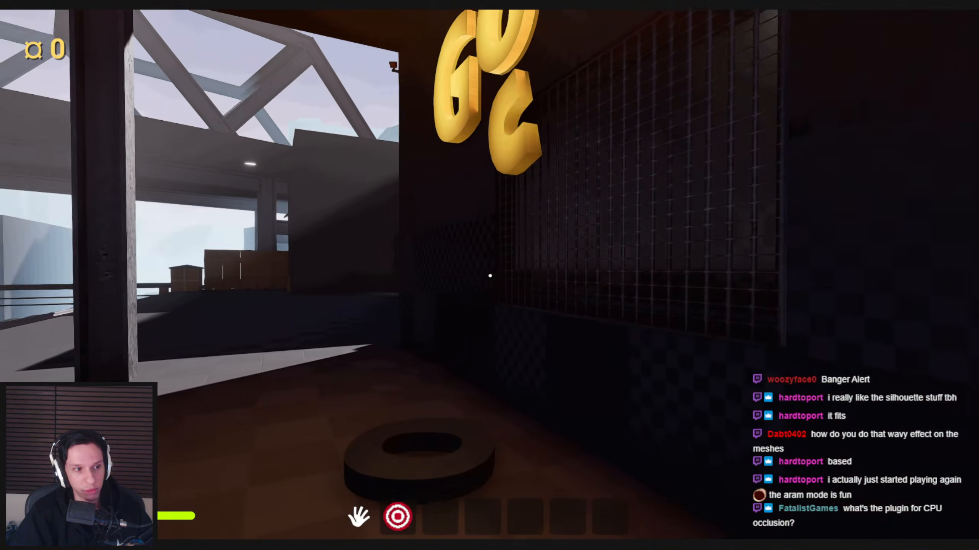
key("Escape")
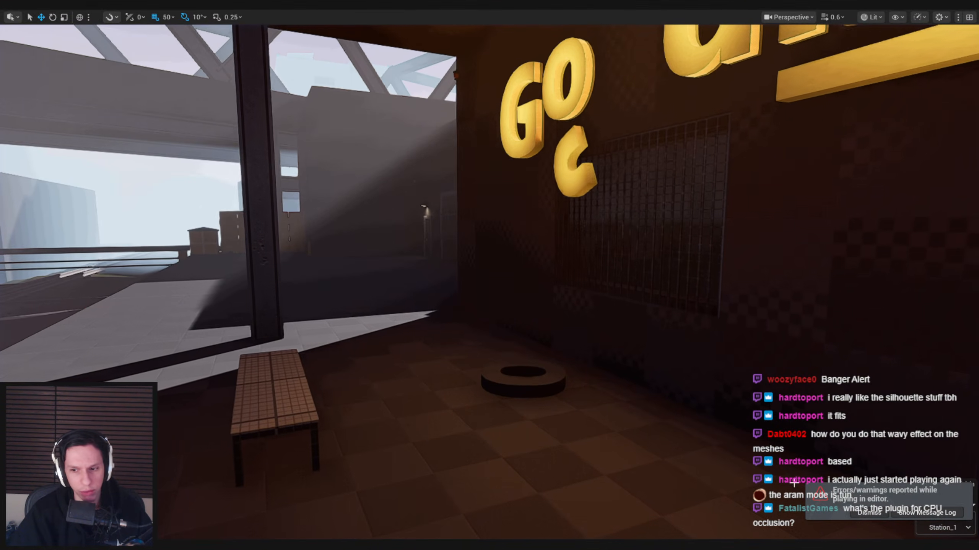
- Raise the viewport camera speed to 0.8 and view the shop front with its sign, bench and tire from further back
key("s")
scroll(690, 482, "up", 1)
right_click_drag(795, 499, 371, 439)
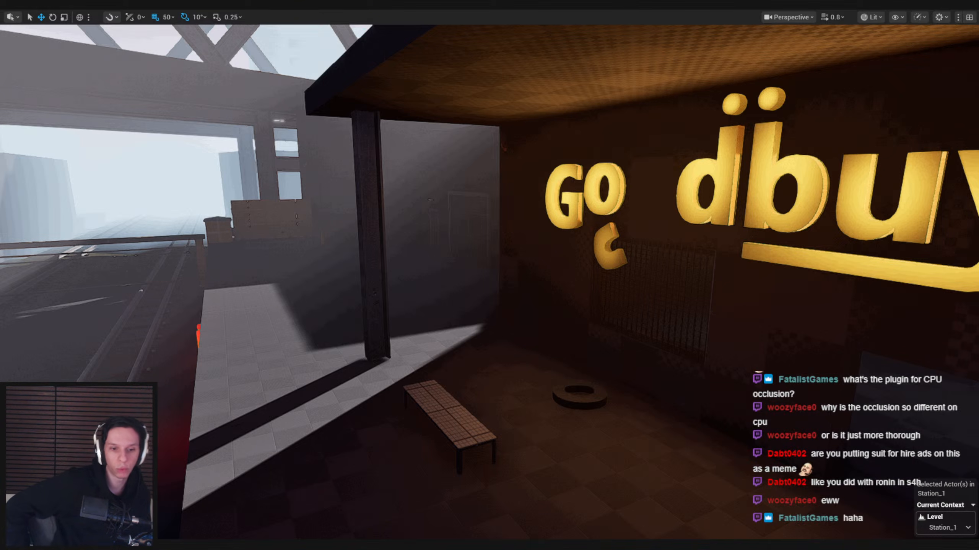
- Examine the shop's front wall around the barred window and the open doorway at close range
right_click_drag(502, 340, 779, 345)
key("a")
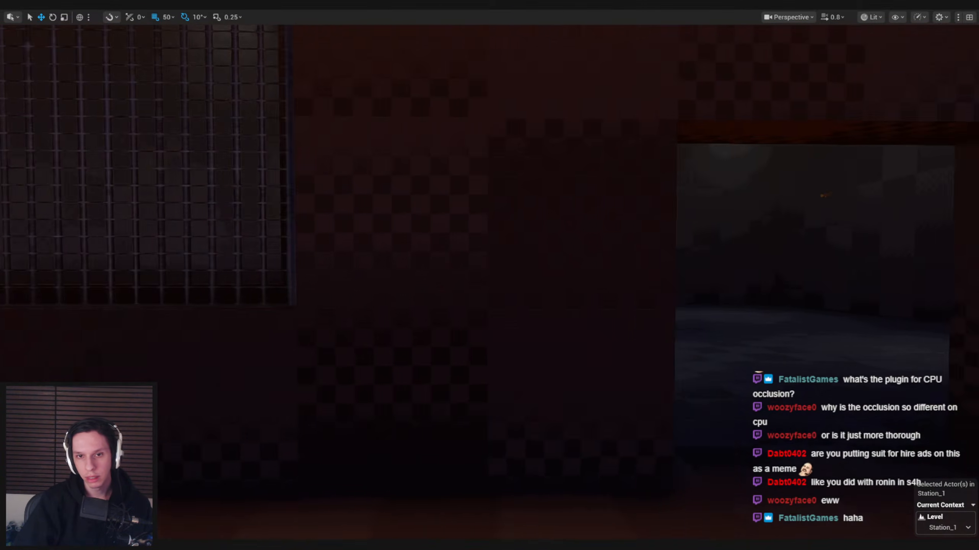
key("d")
key("a")
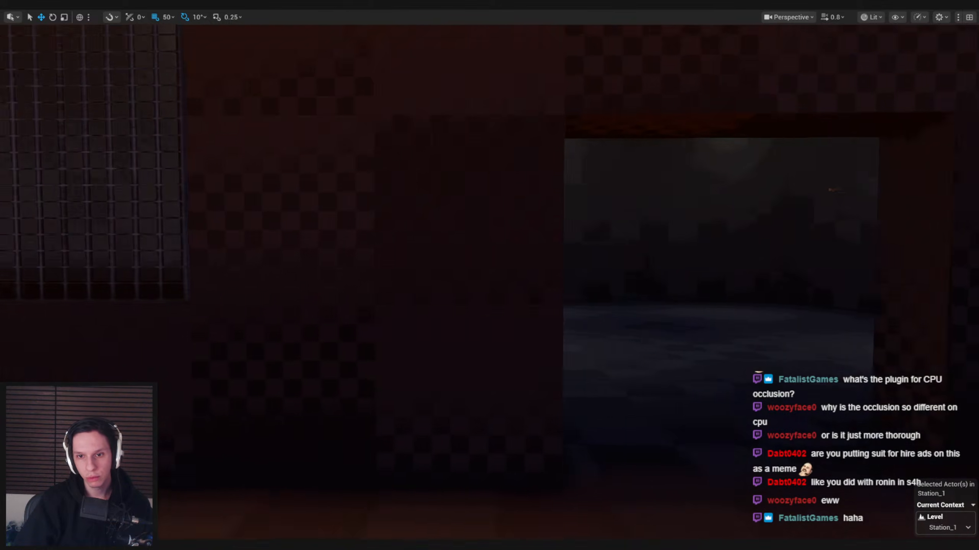
key("d")
key("w")
key("s")
right_click_drag(780, 345, 764, 379)
key("d")
key("q")
key("a")
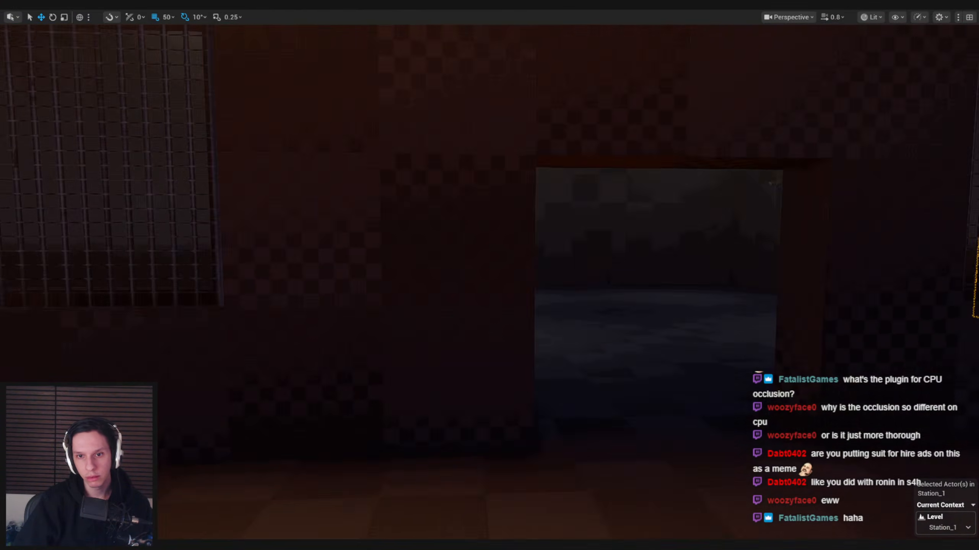
key("w")
key("d")
key("a")
key("d")
key("a")
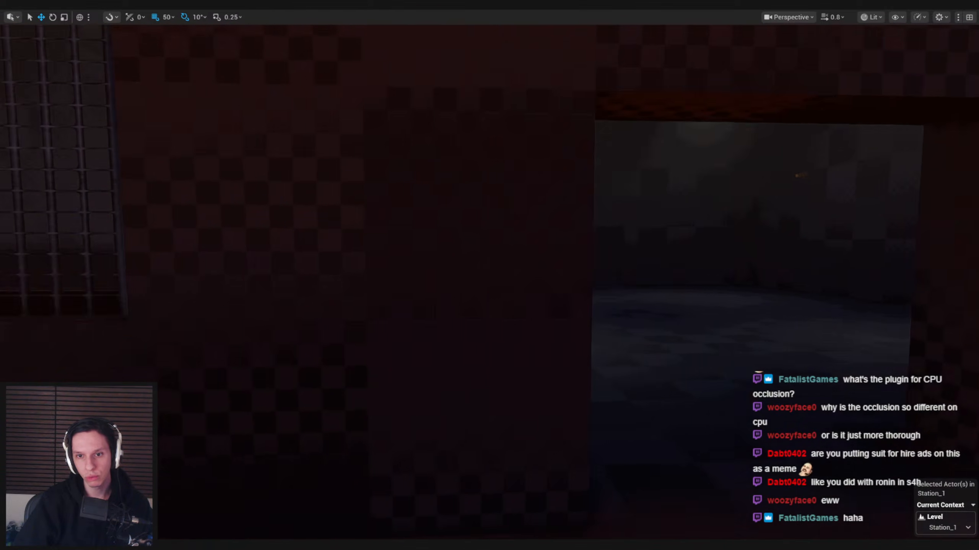
- Move the view repeatedly up and down between the shop's yellow sign and the open doorway to check the occlusion behaviour
key("s")
key("e")
key("d")
key("q")
key("e")
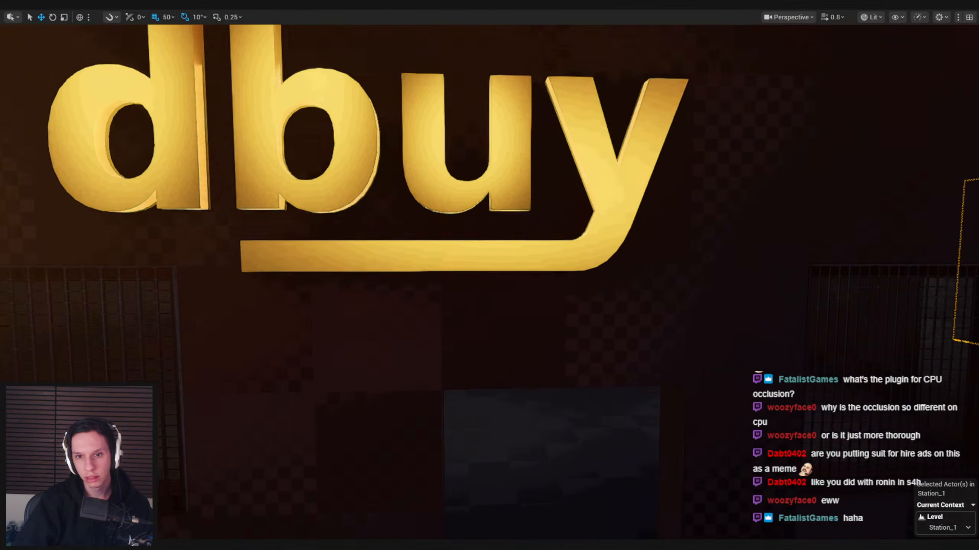
key("q")
key("e")
key("q")
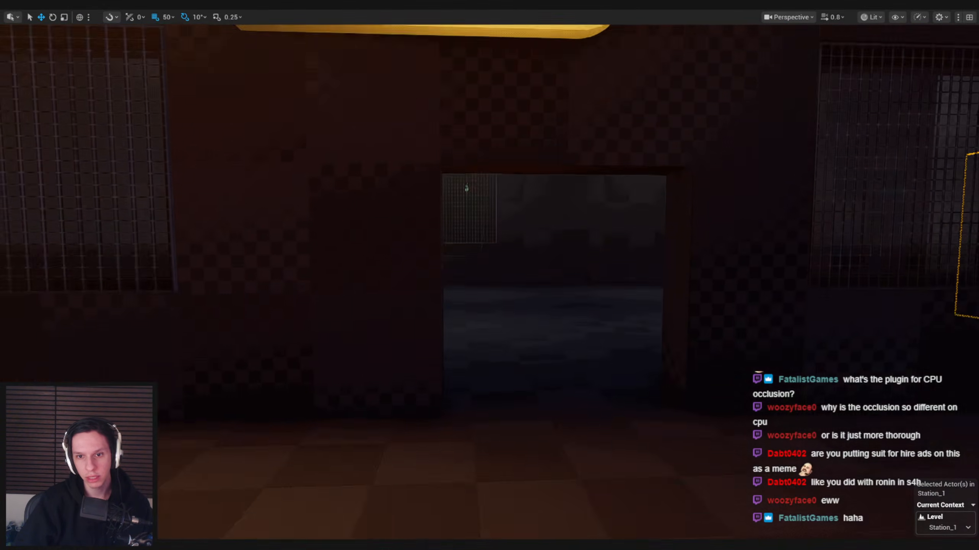
key("e")
key("q")
key("e")
key("q")
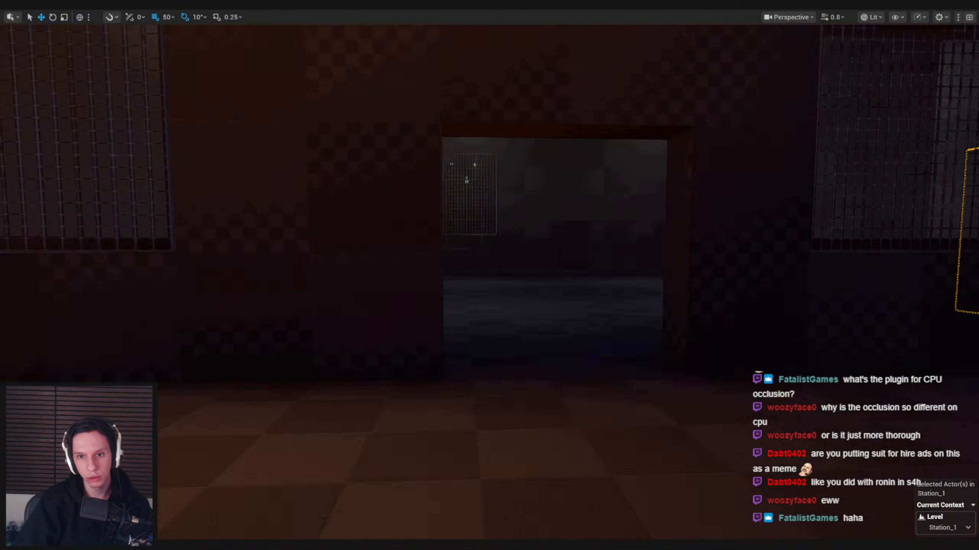
key("e")
key("q")
key("e")
key("q")
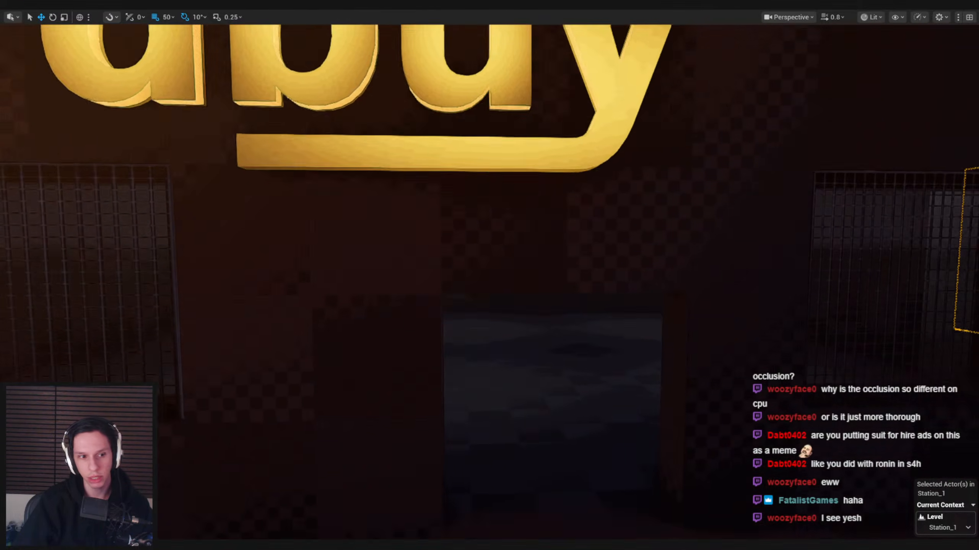
key("e")
key("q")
key("e")
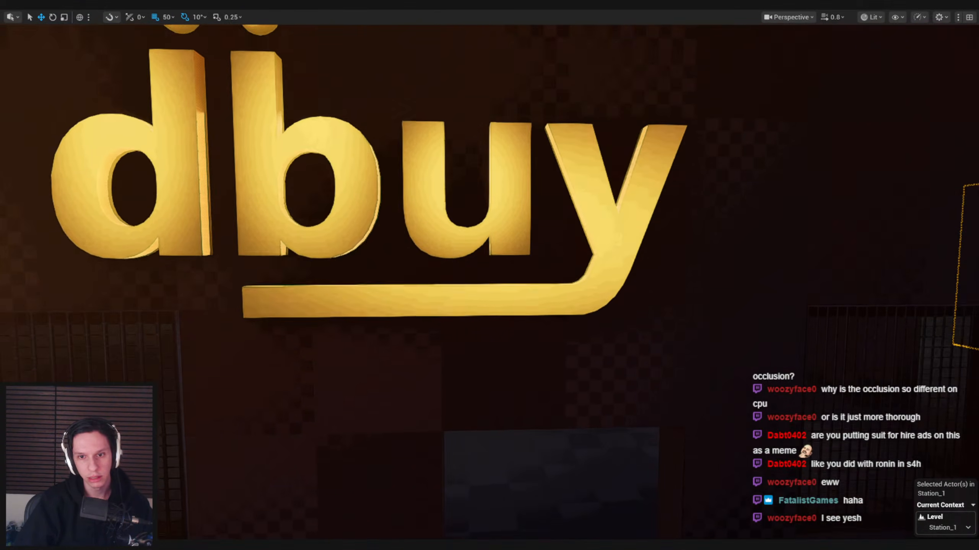
key("q")
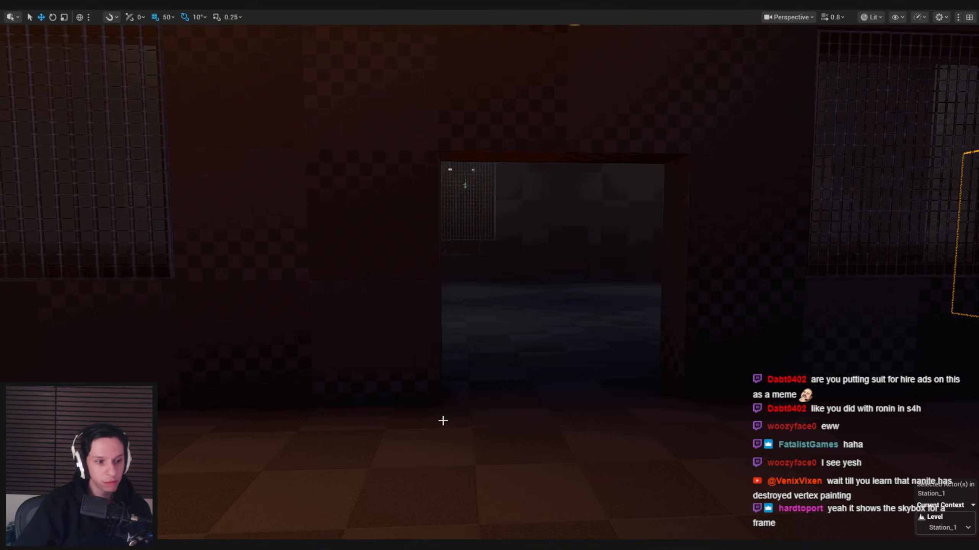
right_click_drag(443, 421, 422, 394)
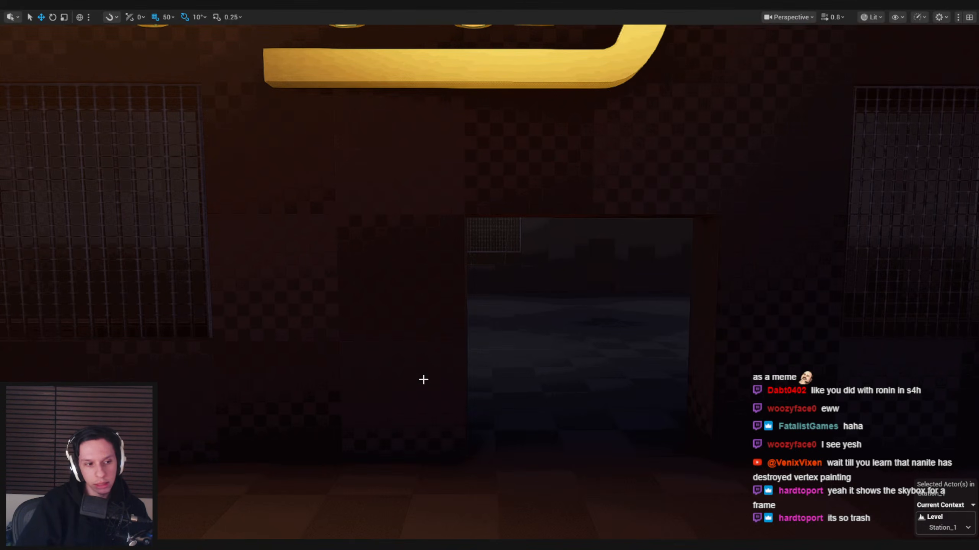
scroll(423, 380, "up", 2)
mouse_move(423, 380)
right_mouse_down()
mouse_move(429, 372)
mouse_move(432, 403)
mouse_move(370, 397)
mouse_move(296, 415)
mouse_move(432, 418)
mouse_move(429, 363)
mouse_move(442, 372)
mouse_move(443, 361)
mouse_move(443, 389)
mouse_move(441, 370)
mouse_move(441, 389)
mouse_move(427, 376)
right_mouse_up()
scroll(441, 372, "down", 2)
scroll(439, 376, "up", 2)
- Restore the full editor layout, view the train tracks from above, and make the Persistent Level current
key("F11")
right_click_drag(523, 271, 710, 203)
scroll(617, 237, "up", 2)
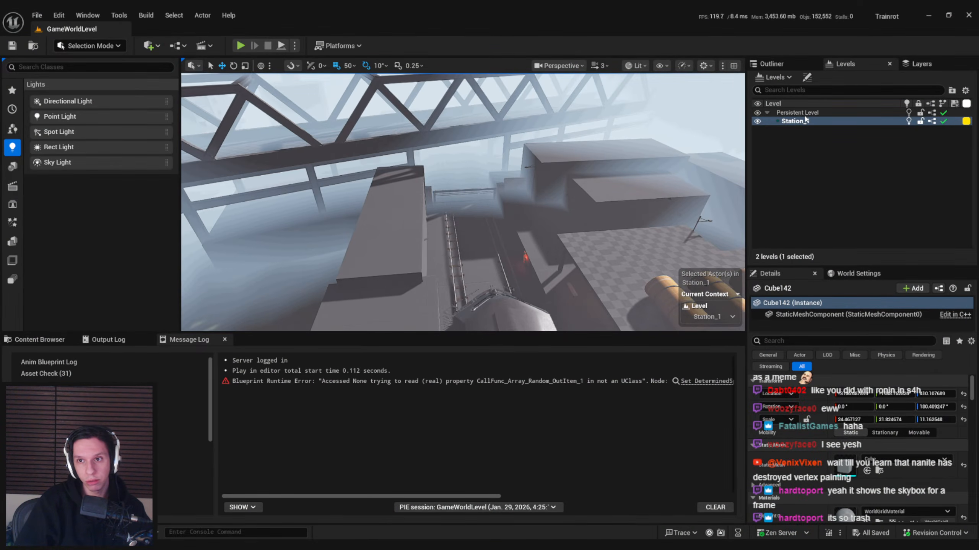
double_click(799, 112)
right_click_drag(270, 185, 303, 199)
scroll(258, 188, "down", 3)
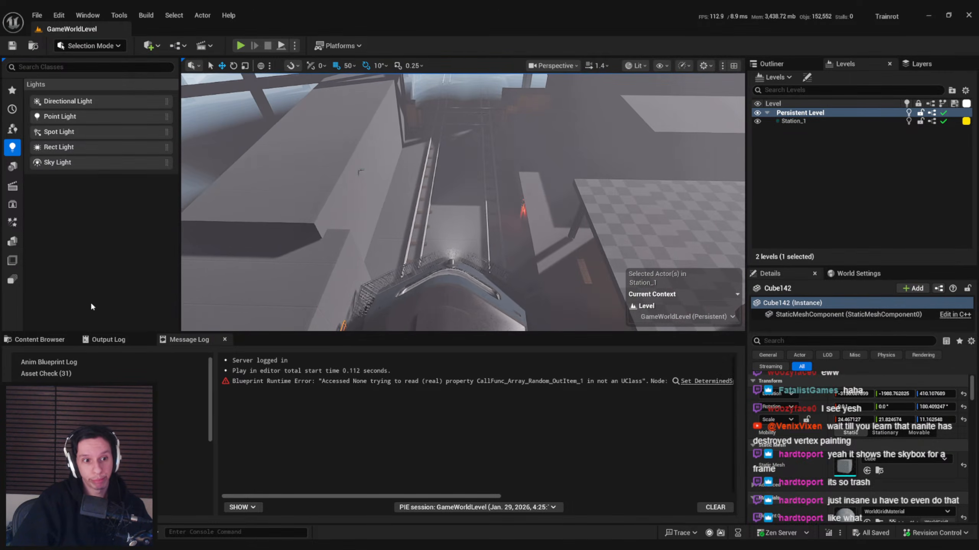
- Place a plane shape on the tracks in front of the train and lower it to a Z location of -1150
left_click(32, 341)
right_click_drag(189, 287, 195, 270)
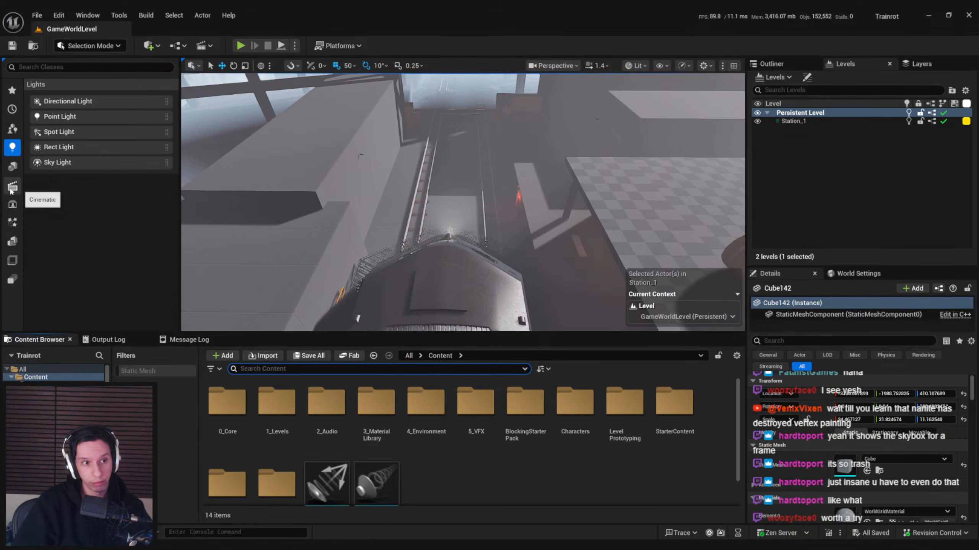
left_click(13, 167)
left_click_drag(52, 132, 357, 211)
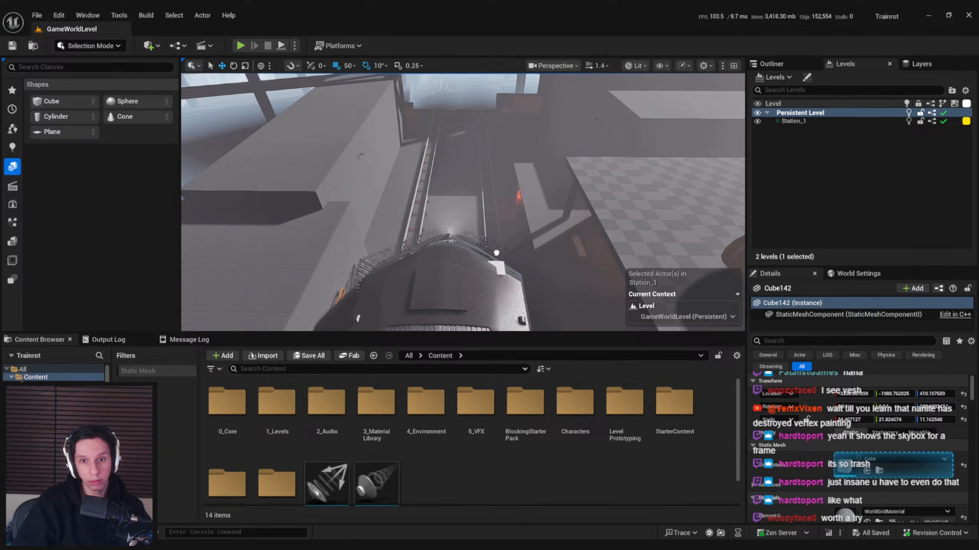
left_click_drag(496, 252, 488, 250)
right_click_drag(488, 300, 464, 110)
left_click_drag(465, 110, 460, 266)
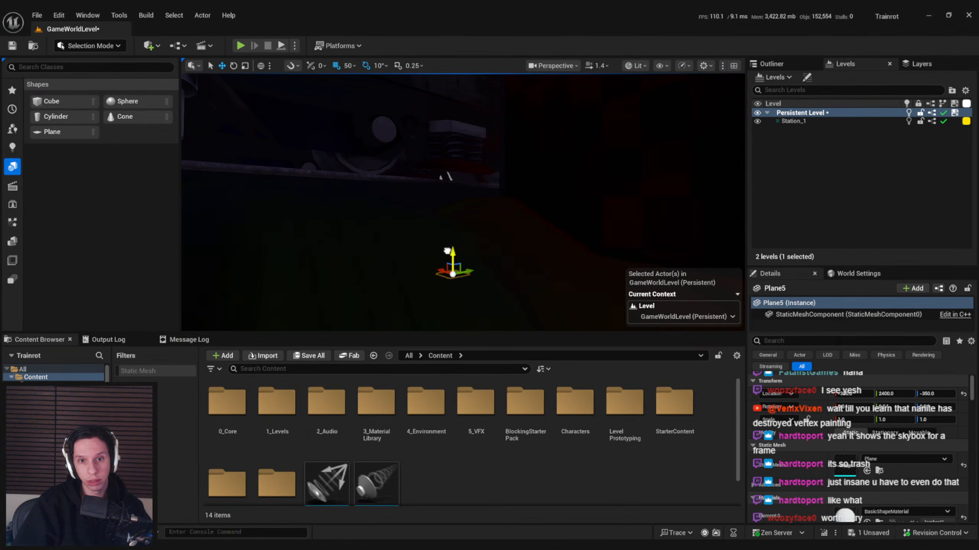
right_click_drag(460, 266, 459, 182)
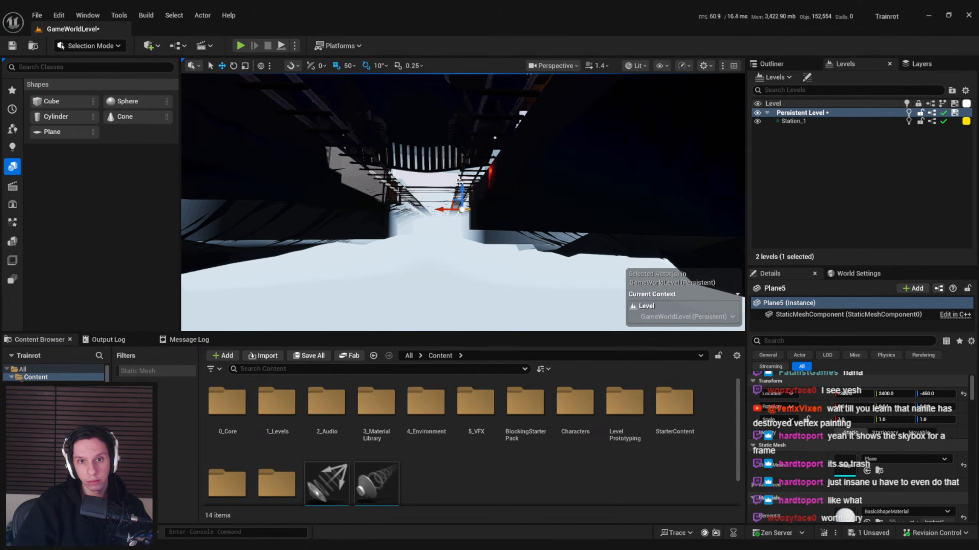
- Move the selected plane into the Station_1 level
left_click(793, 121)
right_click(848, 123)
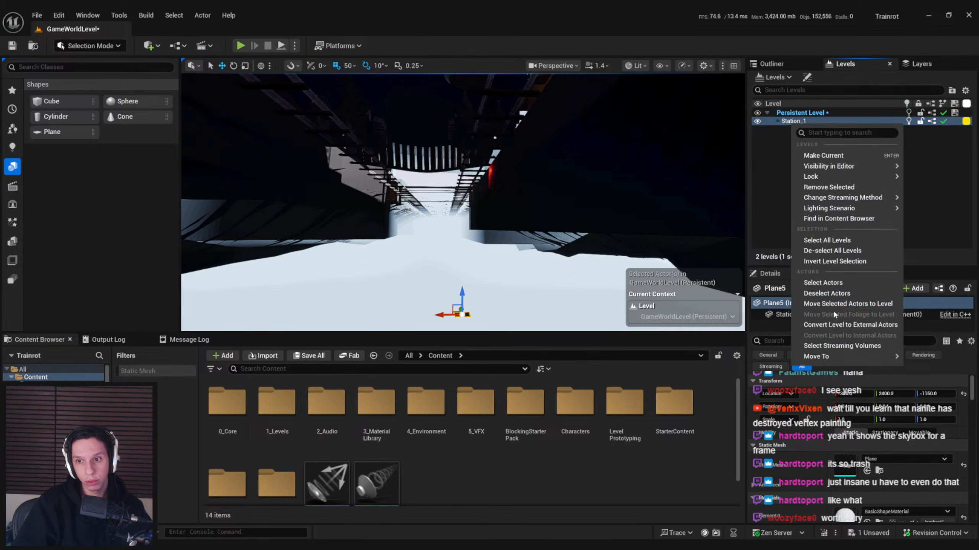
left_click(834, 310)
right_click_drag(541, 274, 540, 292)
scroll(860, 443, "down", 4)
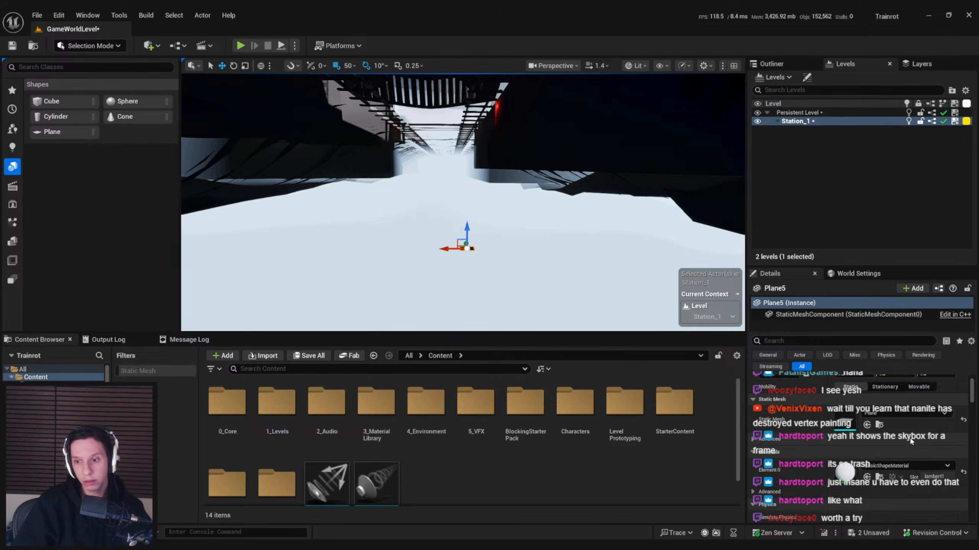
- Filter the plane's properties by "occl", enable Treat as Background for Occlusion, and disable Use as Occluder
left_click(826, 341)
type("occl")
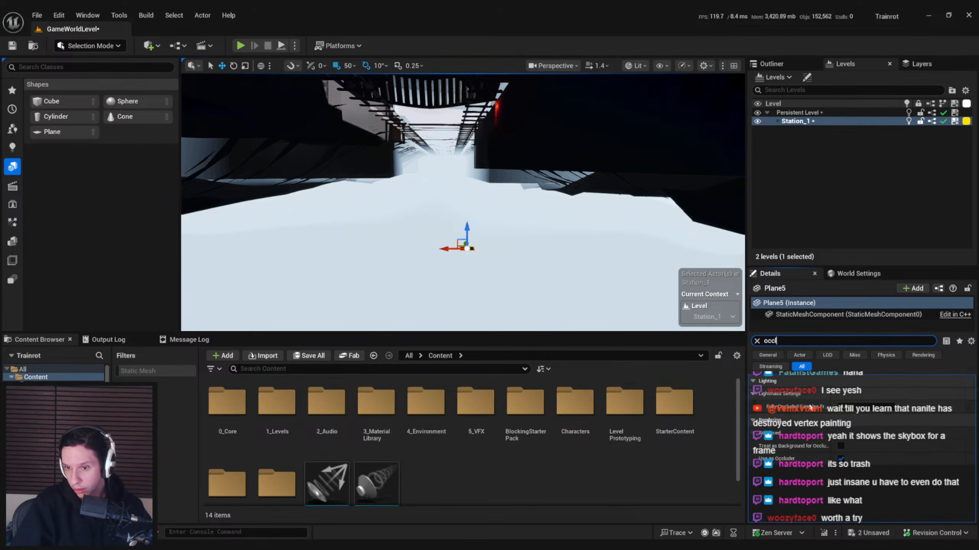
mouse_move(809, 447)
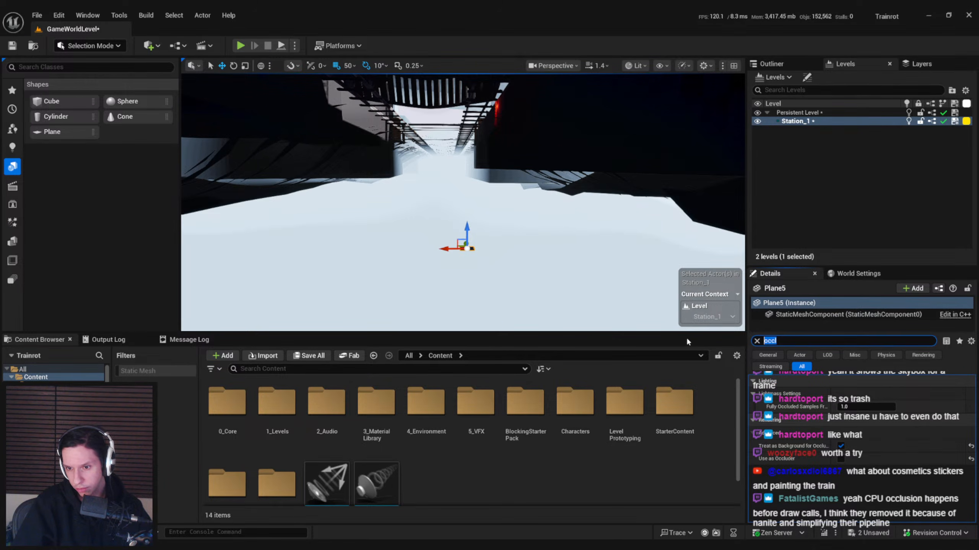
- Clear the property filter and look through the plane's physics, lighting and rendering properties for further occlusion-related options
key("BackSpace")
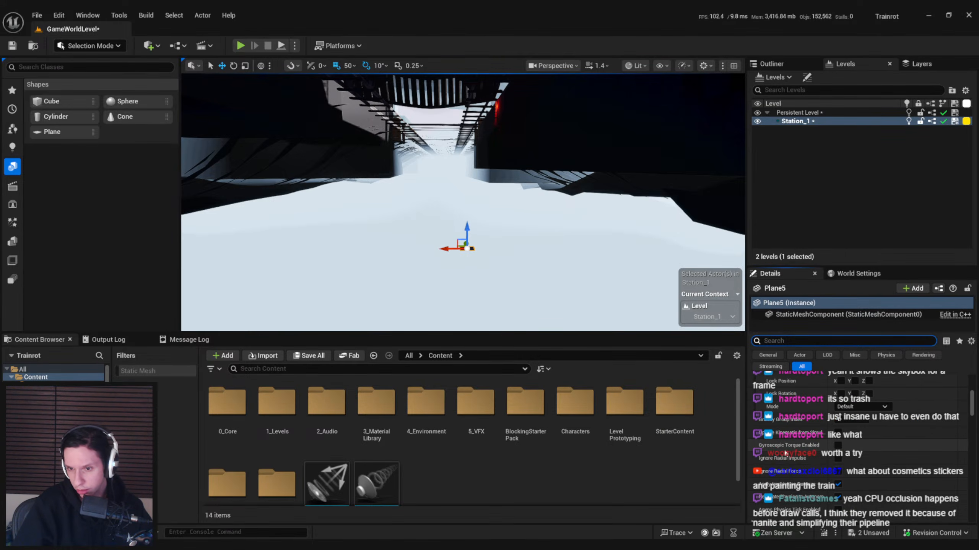
scroll(785, 454, "down", 8)
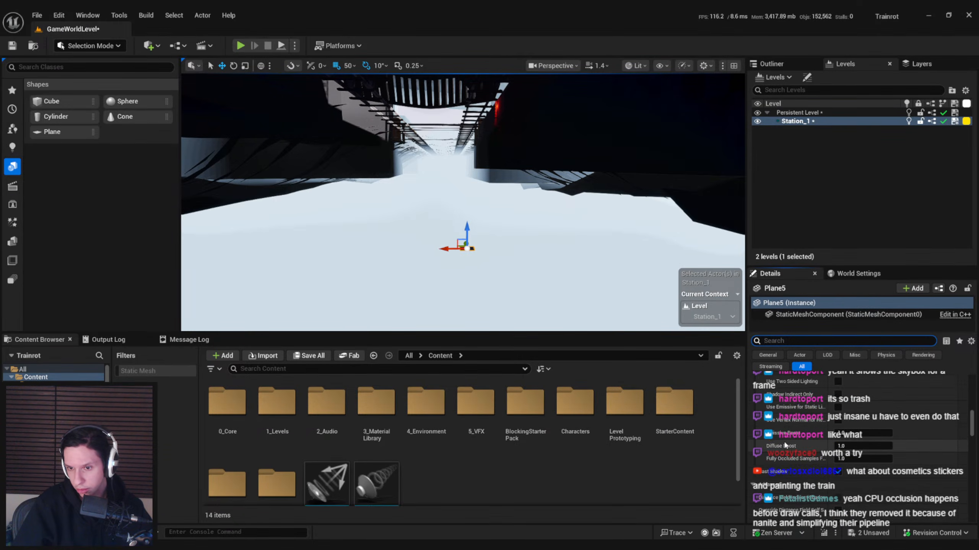
scroll(783, 440, "down", 5)
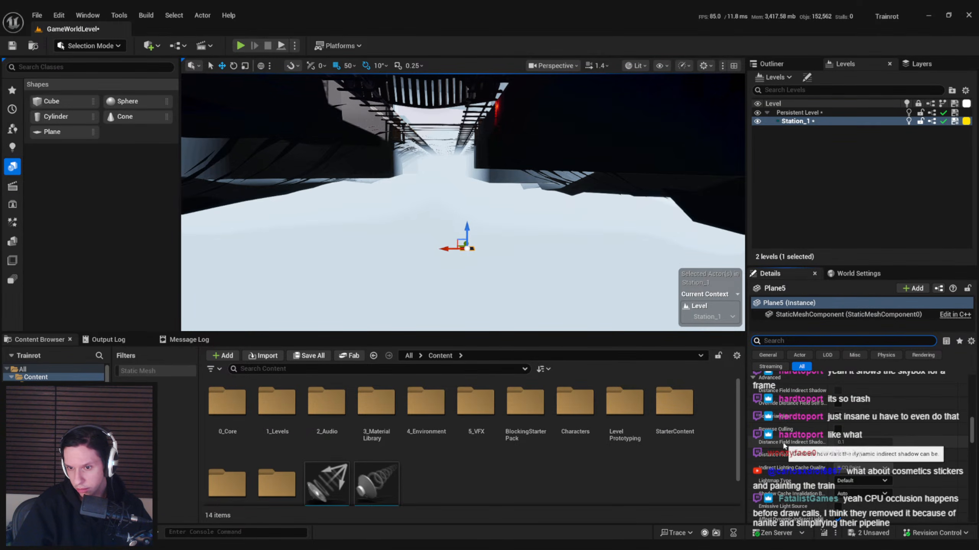
scroll(783, 443, "down", 3)
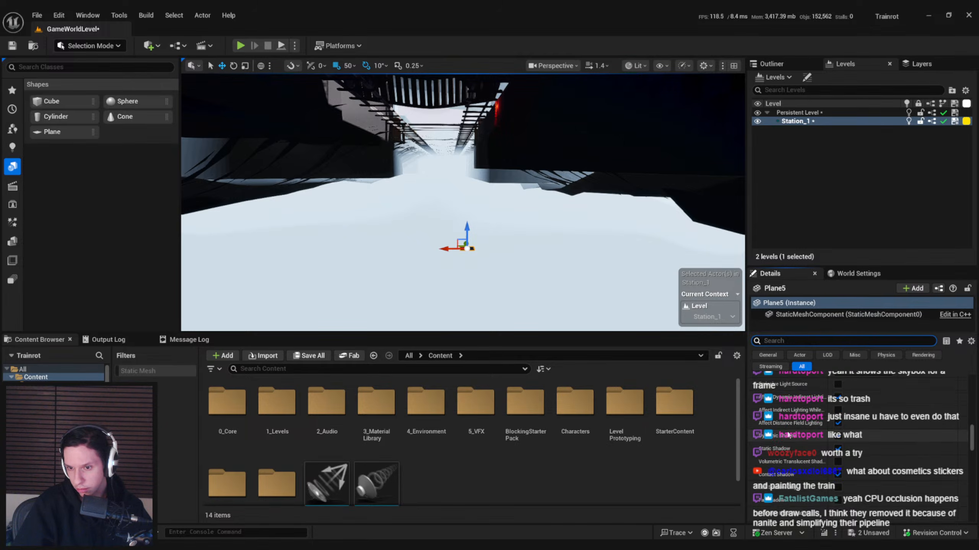
scroll(788, 438, "down", 1)
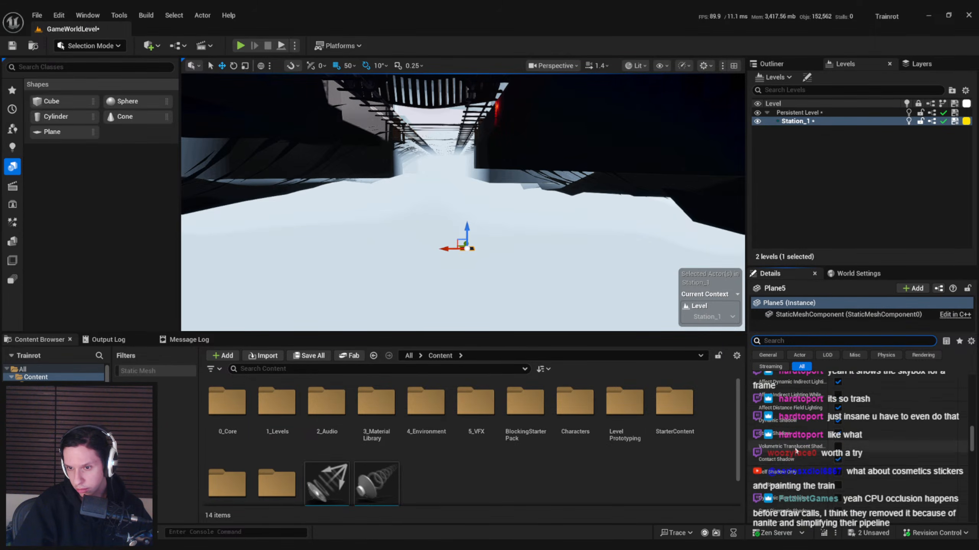
scroll(795, 451, "down", 3)
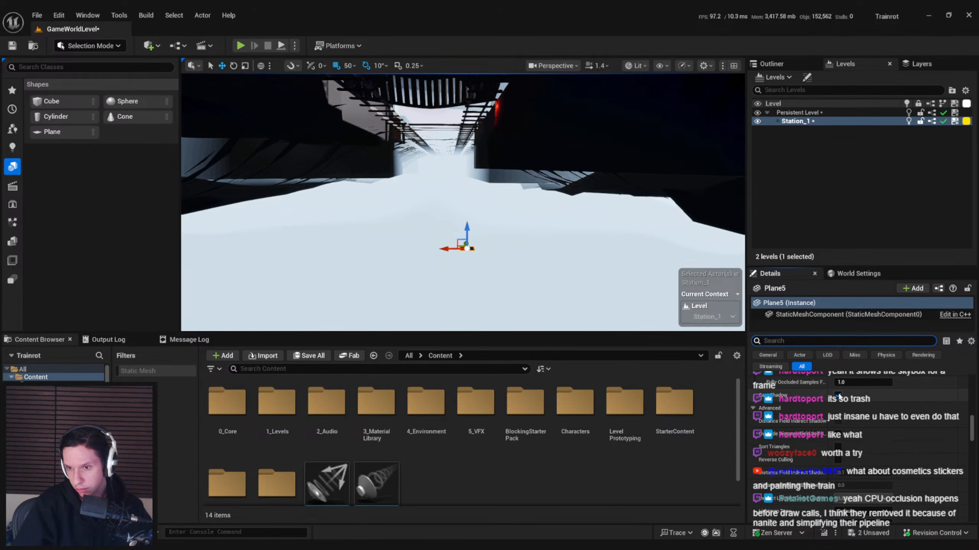
scroll(837, 395, "down", 5)
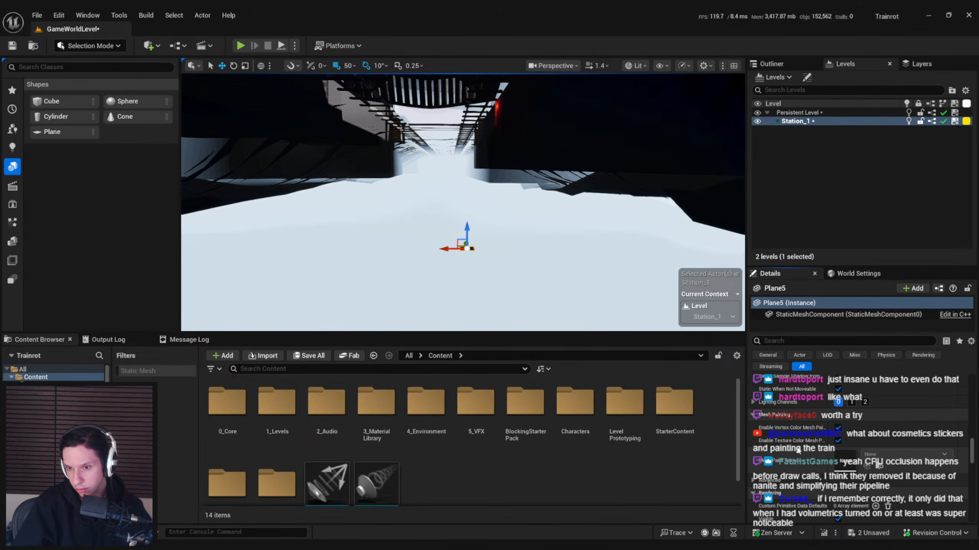
scroll(798, 452, "down", 5)
scroll(782, 444, "down", 5)
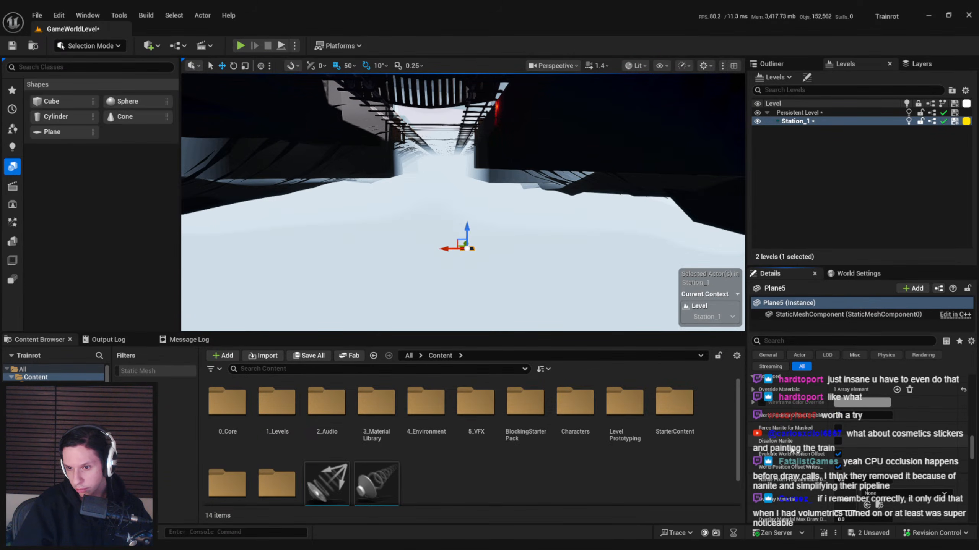
scroll(789, 446, "down", 5)
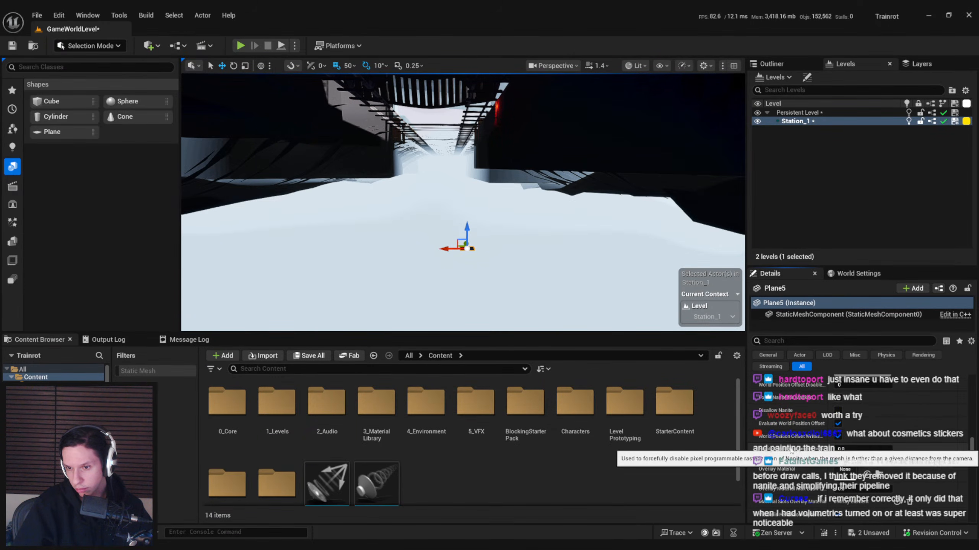
scroll(791, 460, "down", 2)
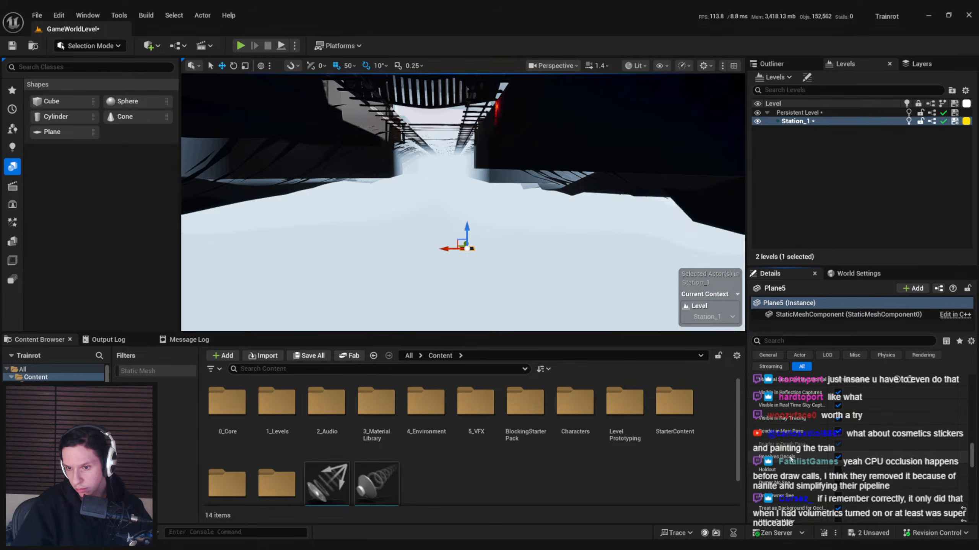
scroll(791, 461, "down", 3)
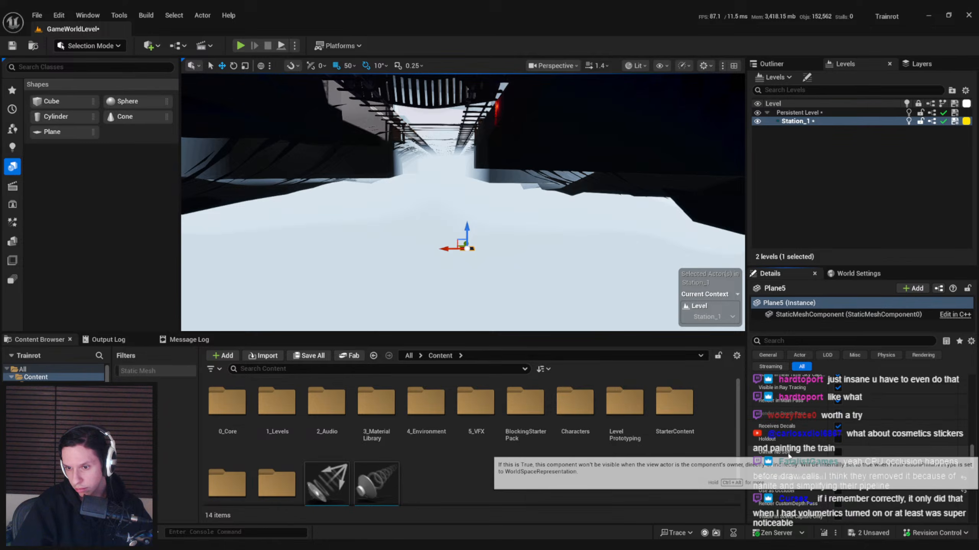
scroll(792, 465, "down", 2)
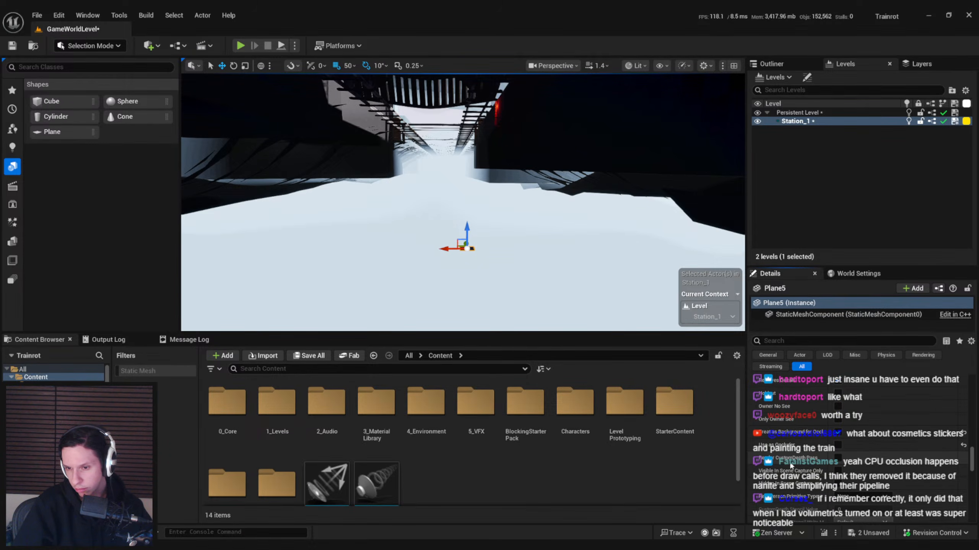
scroll(791, 465, "down", 1)
scroll(791, 468, "down", 5)
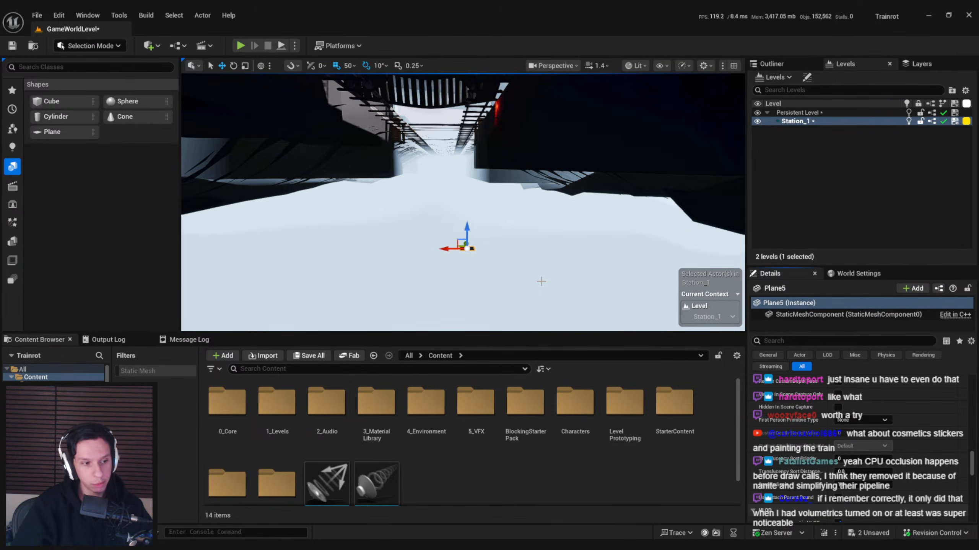
- Raise the viewport camera speed to 2 and view the plane below the tracks
right_click_drag(542, 281, 501, 293)
key("s")
scroll(530, 327, "up", 3)
scroll(531, 314, "up", 1)
key("w")
key("s")
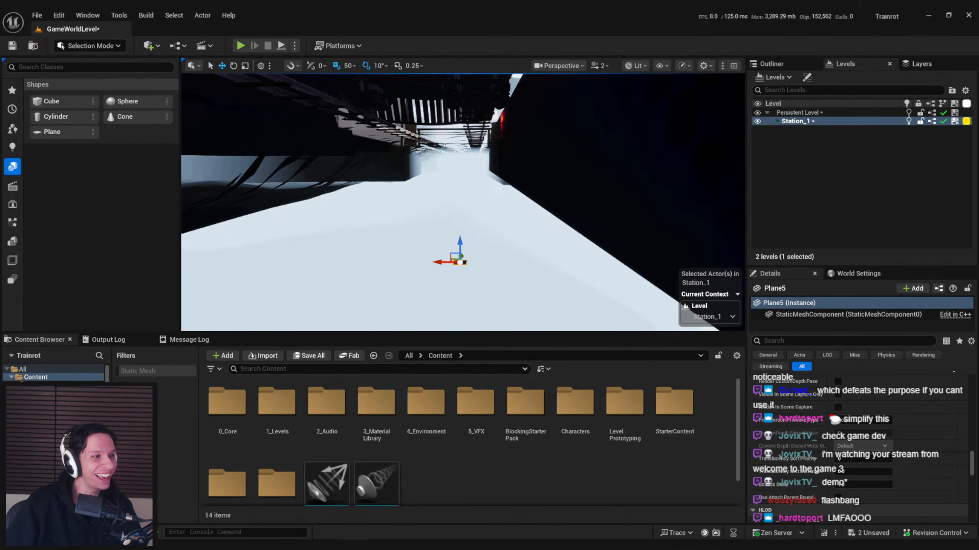
- Switch to the Discord window, examine the shared screenshot of the in-game desktop showing a Twitch stream, and move the window away
left_click_drag(0, 140, 440, 121)
double_click(440, 121)
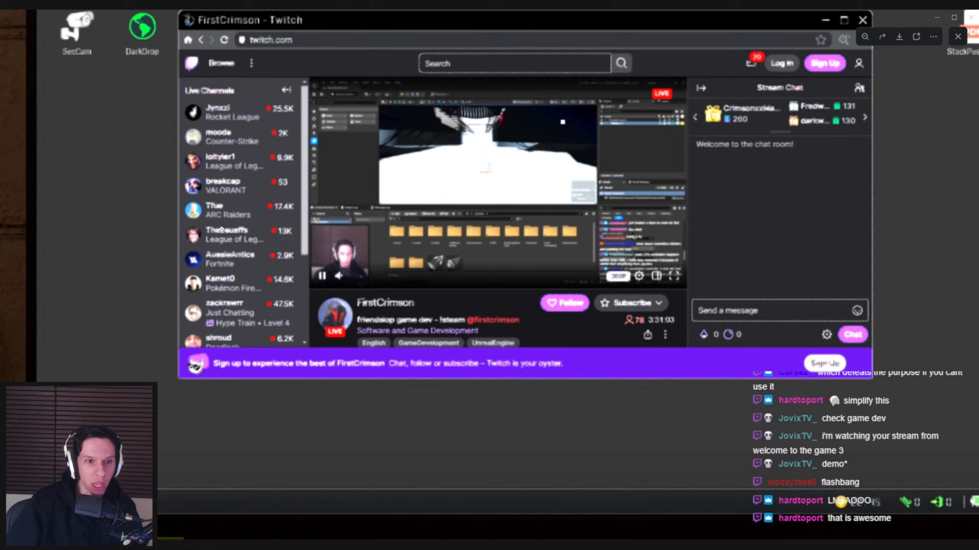
left_click(256, 282)
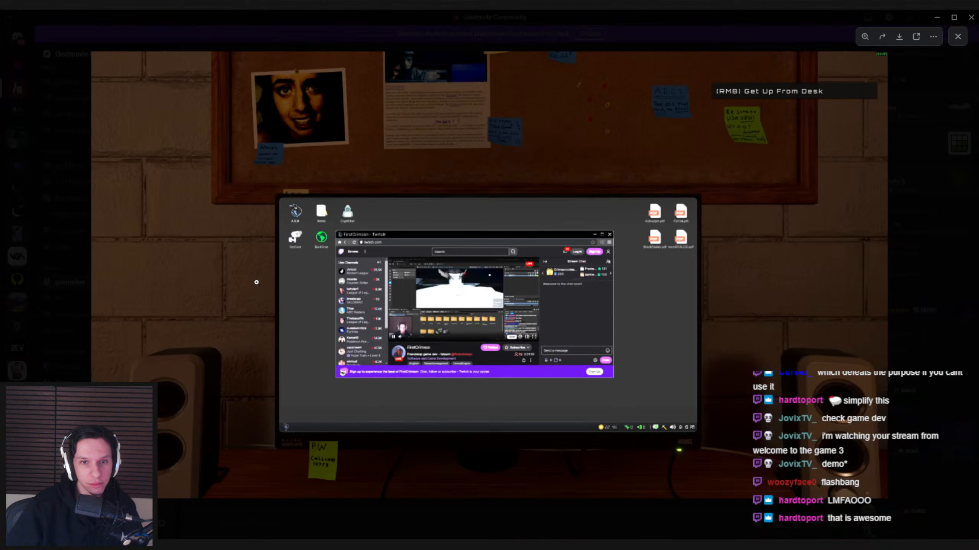
left_click(265, 26)
left_click_drag(263, 26, 0, 271)
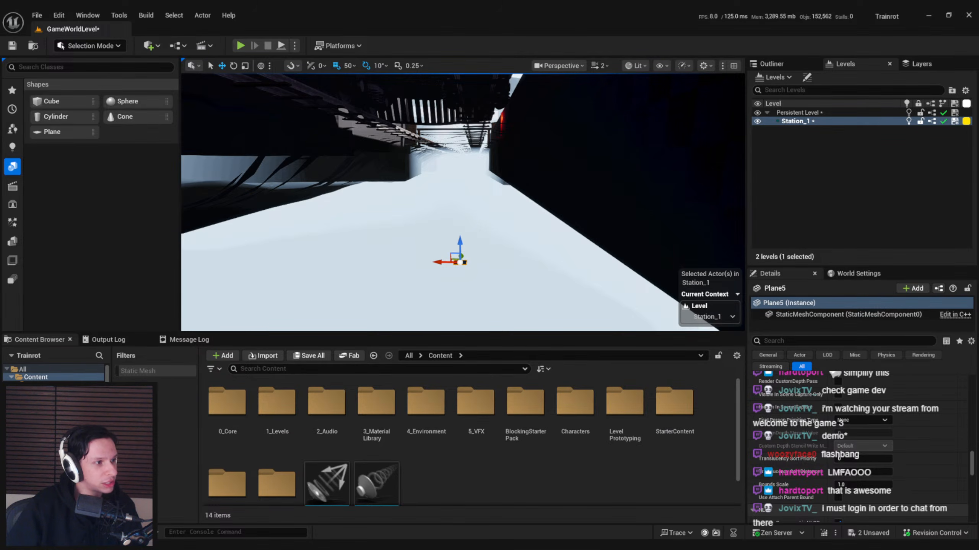
- Browse the four reference photos of the walkway, stairwell and street in the browser post, and return to the level editor
double_click(652, 189)
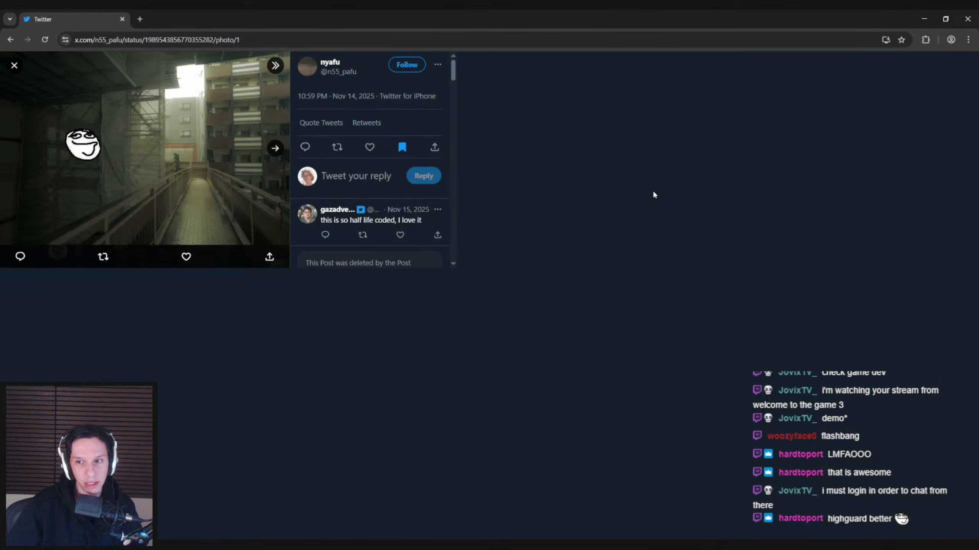
left_click(797, 286)
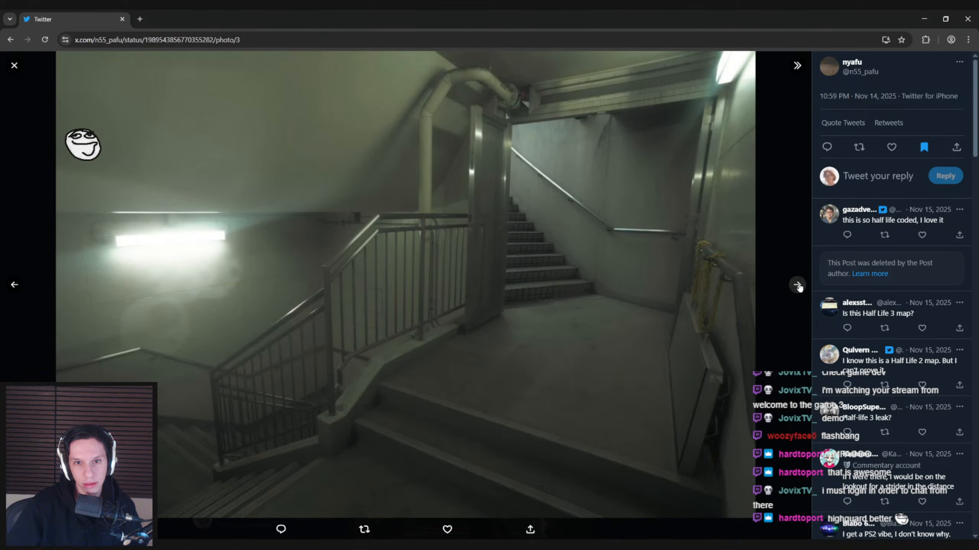
left_click(797, 286)
left_click(798, 286)
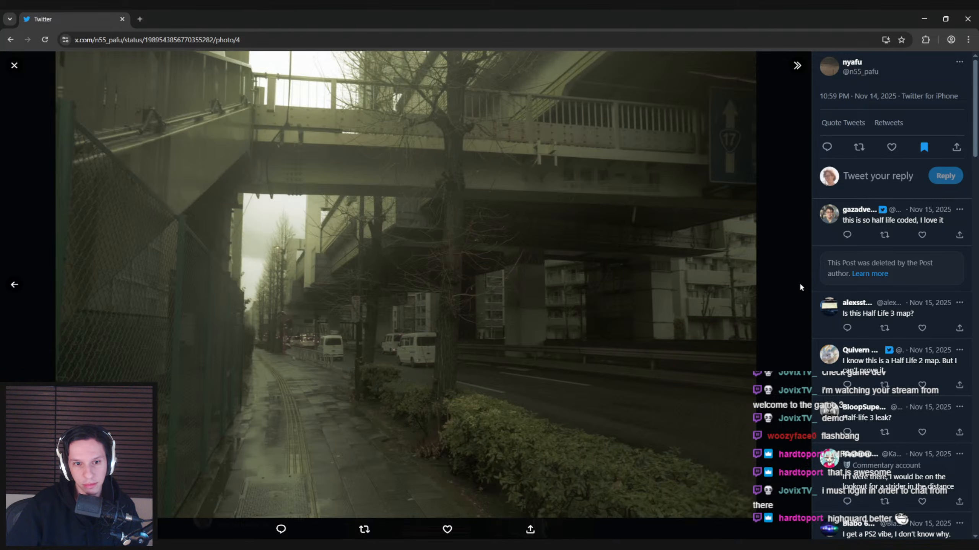
left_click(14, 286)
left_click(14, 286)
left_click(13, 287)
left_click(13, 287)
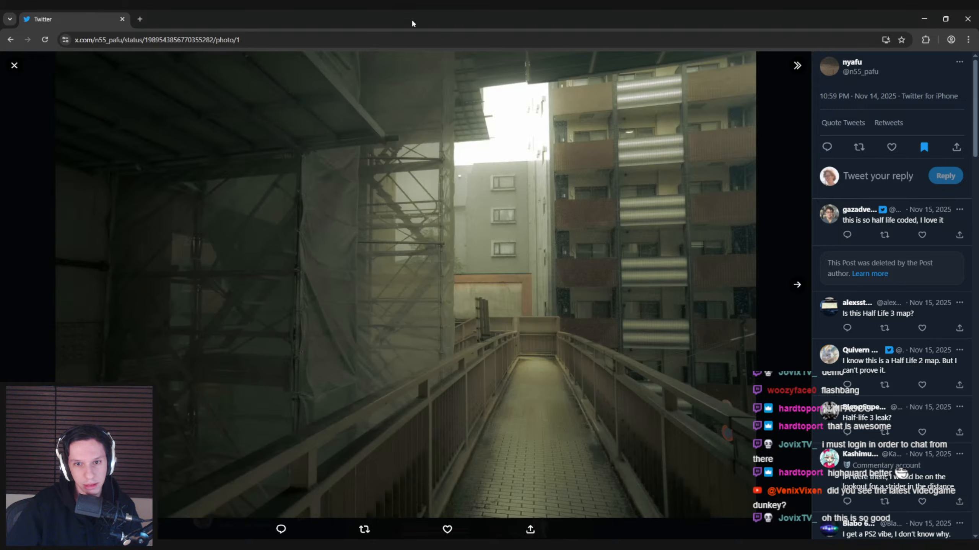
key("alt+Tab")
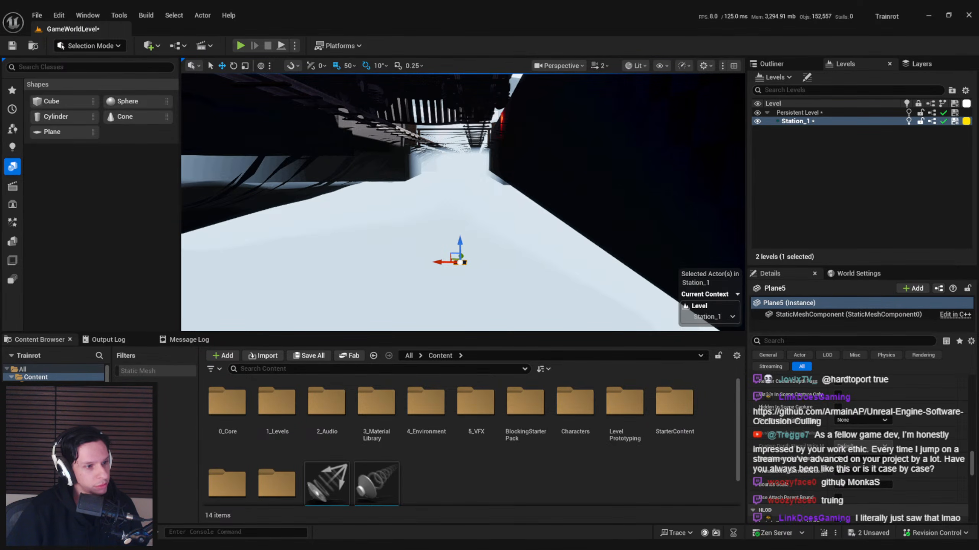
- Enlarge the plane beneath the tracks to a scale of about 183.2 in X and Y, and frame it in the viewport
right_click_drag(426, 225, 435, 249)
key("s")
key("s")
scroll(435, 207, "up", 4)
key("w")
key("r")
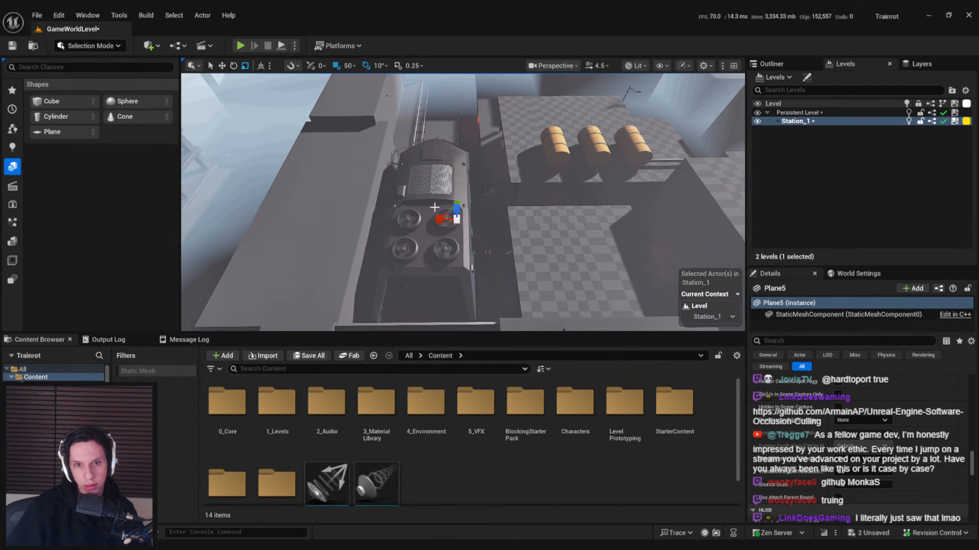
right_click_drag(435, 208, 389, 207)
key("a")
left_click_drag(546, 195, 495, 158)
key("w")
key("f")
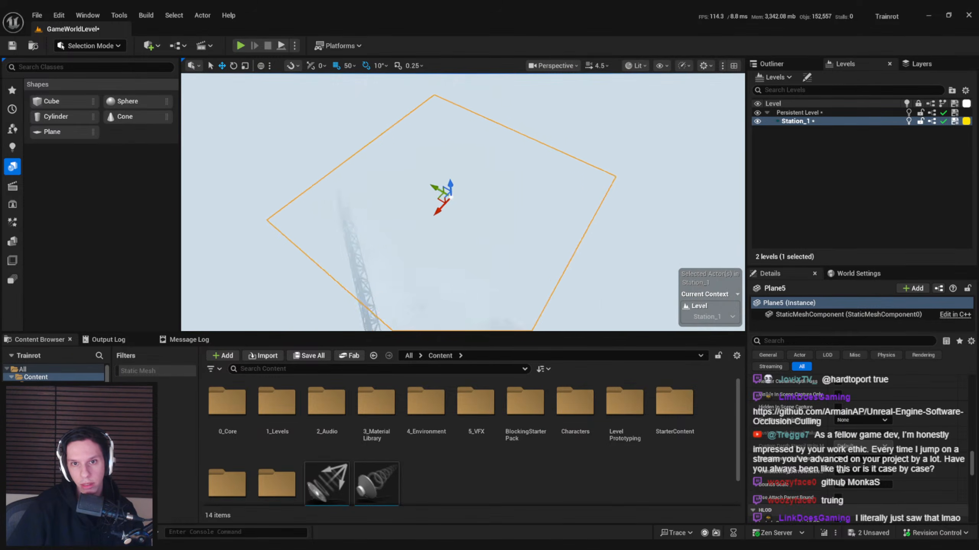
- View the plane from beneath the tracks and look through its lighting, rendering and material properties
right_click_drag(443, 201, 418, 190)
key("r")
key("w")
scroll(436, 193, "down", 5)
scroll(847, 453, "up", 5)
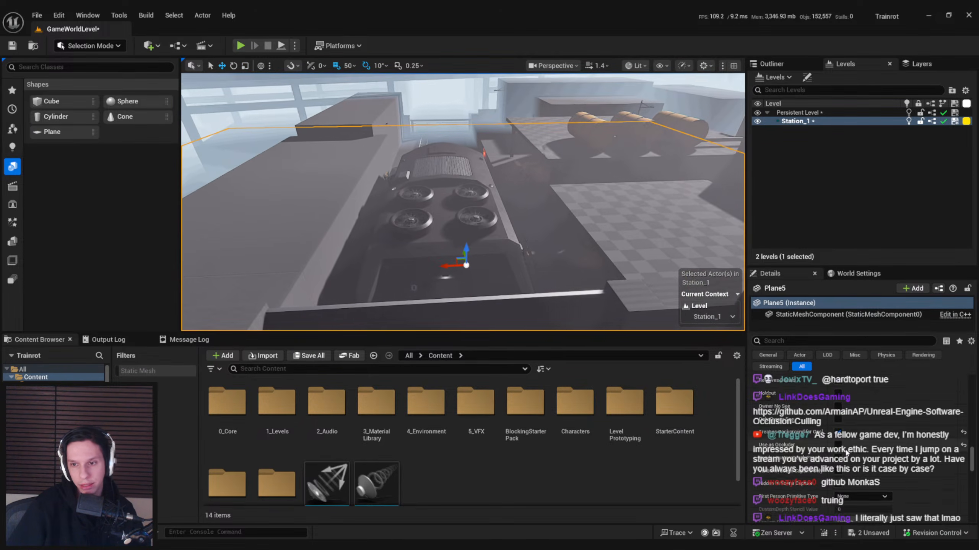
scroll(846, 453, "up", 5)
right_click_drag(542, 281, 538, 252)
scroll(903, 473, "down", 10)
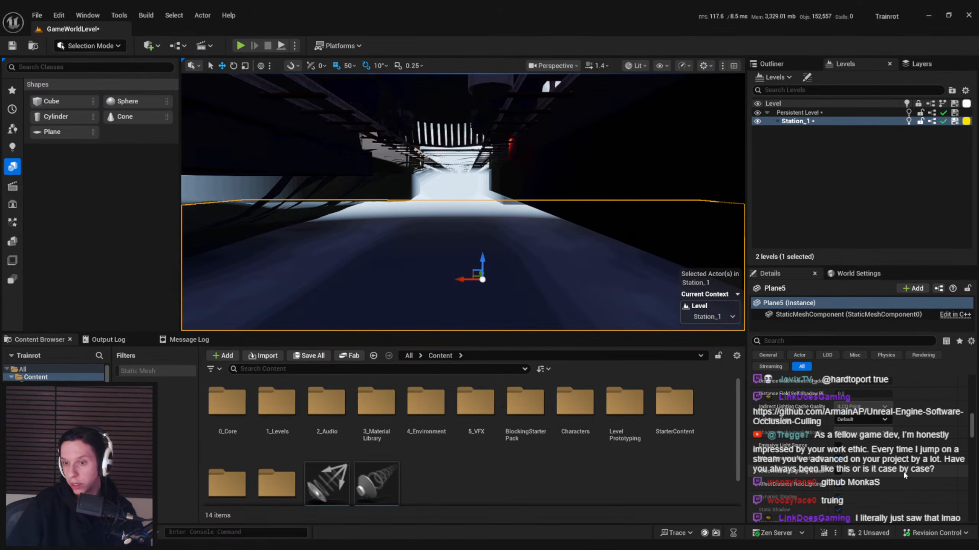
scroll(903, 471, "up", 3)
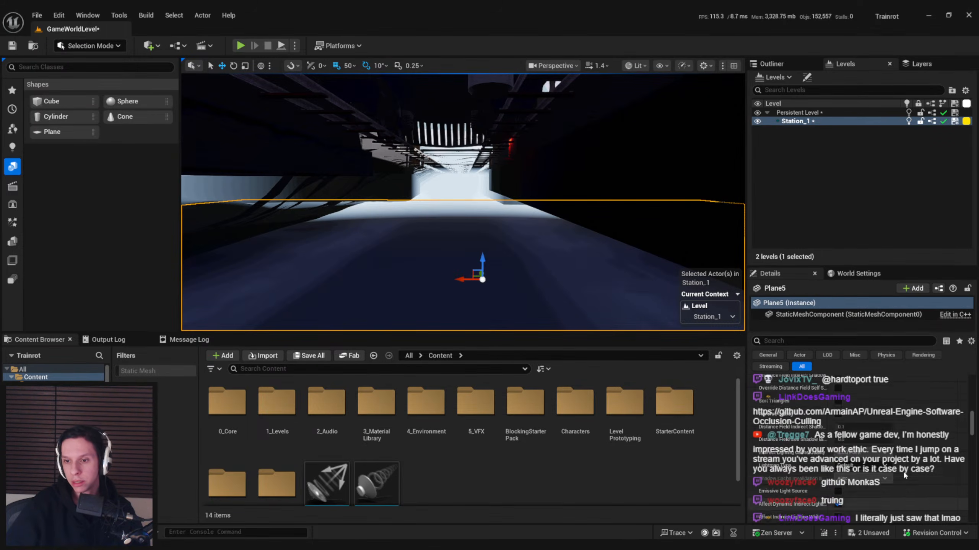
scroll(905, 473, "up", 3)
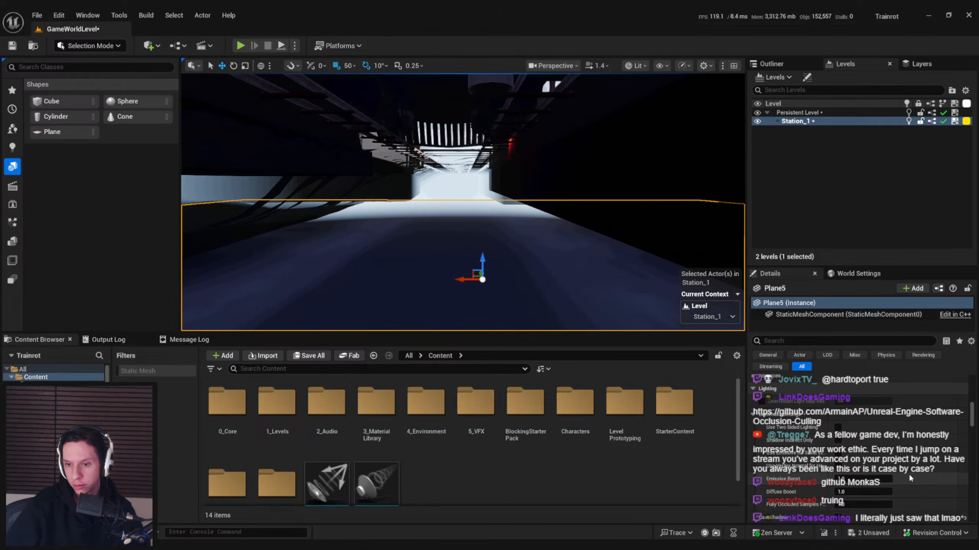
scroll(909, 472, "up", 5)
scroll(908, 472, "up", 10)
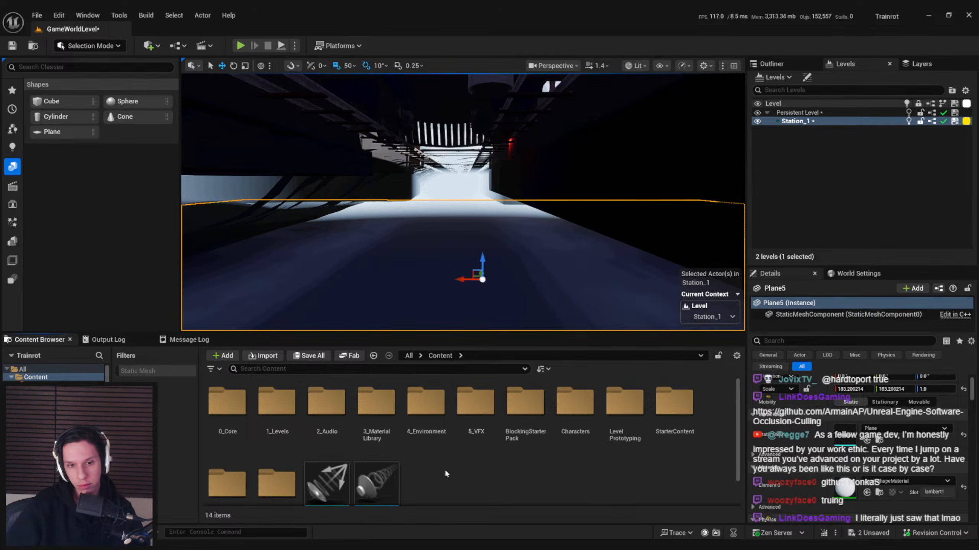
- Create a new material named M_PitchBlack in the 3_MaterialLibrary folder
double_click(376, 403)
scroll(579, 476, "down", 1)
scroll(579, 476, "down", 3)
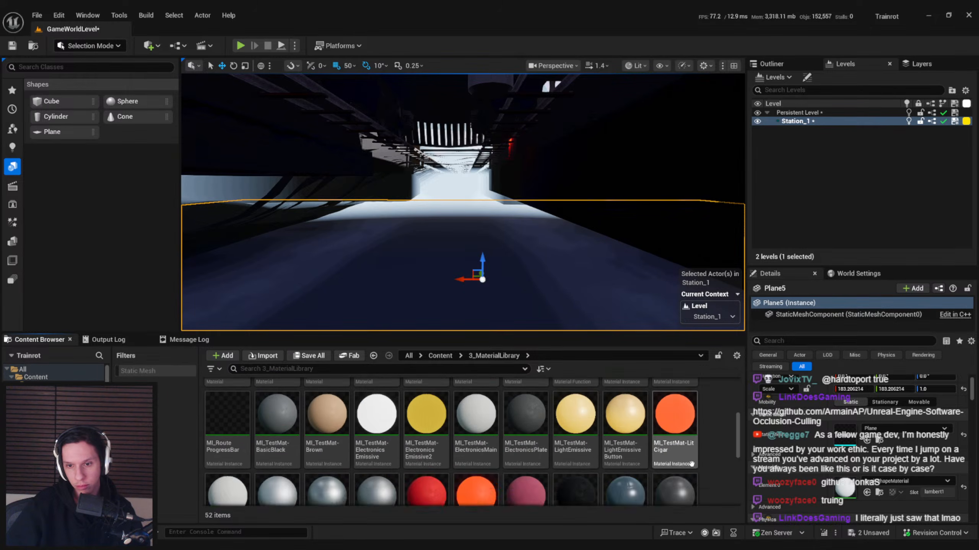
right_click(711, 466)
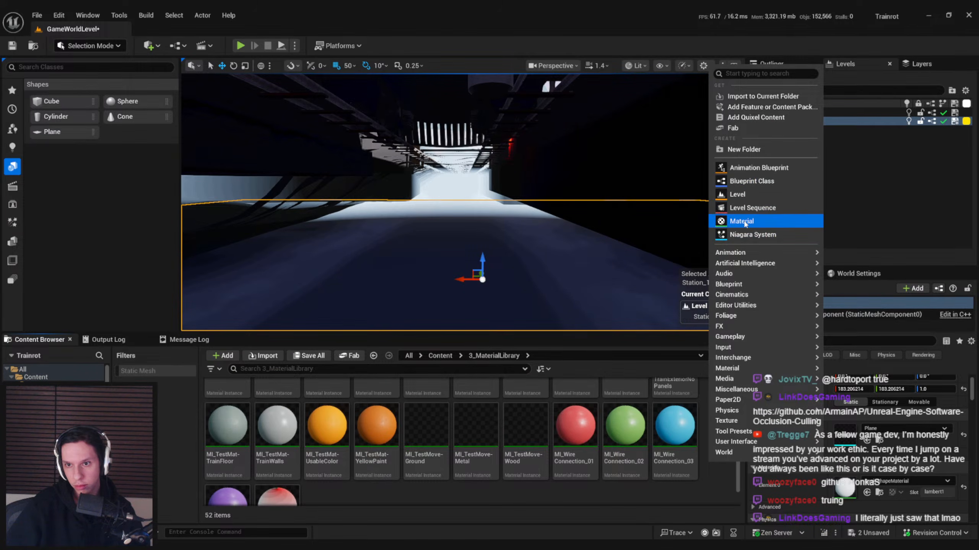
left_click(741, 221)
type("M_PitchBlack")
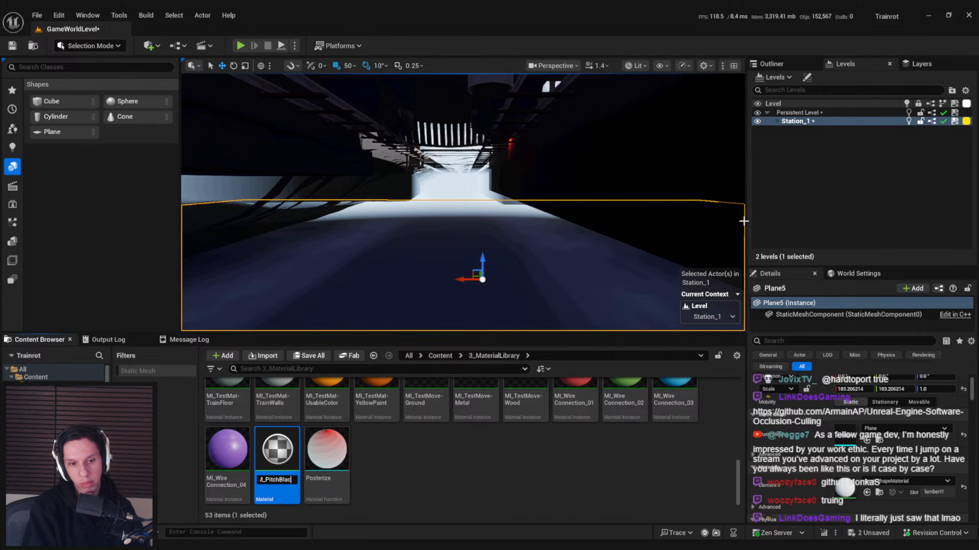
key("Return")
- Open the M_PitchBlack material, return to the level, and assign it to the plane's Element 0 material slot
double_click(593, 411)
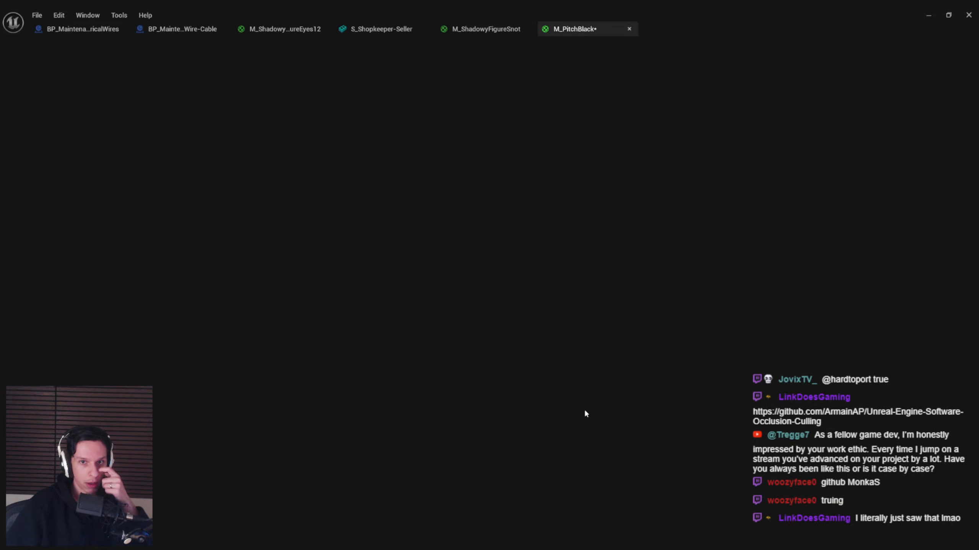
key("alt+Tab")
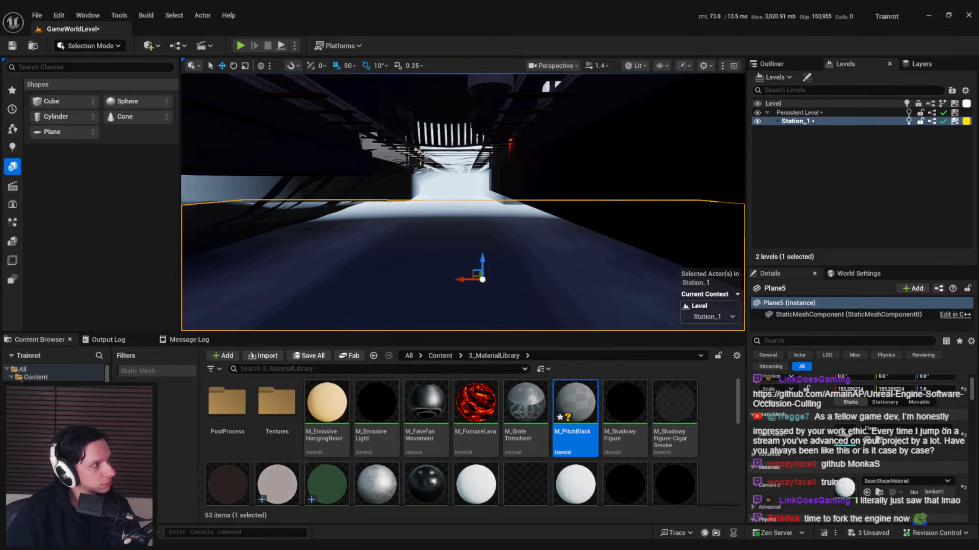
left_click_drag(575, 405, 854, 489)
- Set the plane's X and Y scale to 500
right_click_drag(485, 299, 485, 299)
key("g")
scroll(486, 299, "up", 6)
scroll(284, 314, "up", 4)
right_click_drag(284, 314, 517, 253)
scroll(517, 254, "down", 5)
scroll(517, 254, "up", 8)
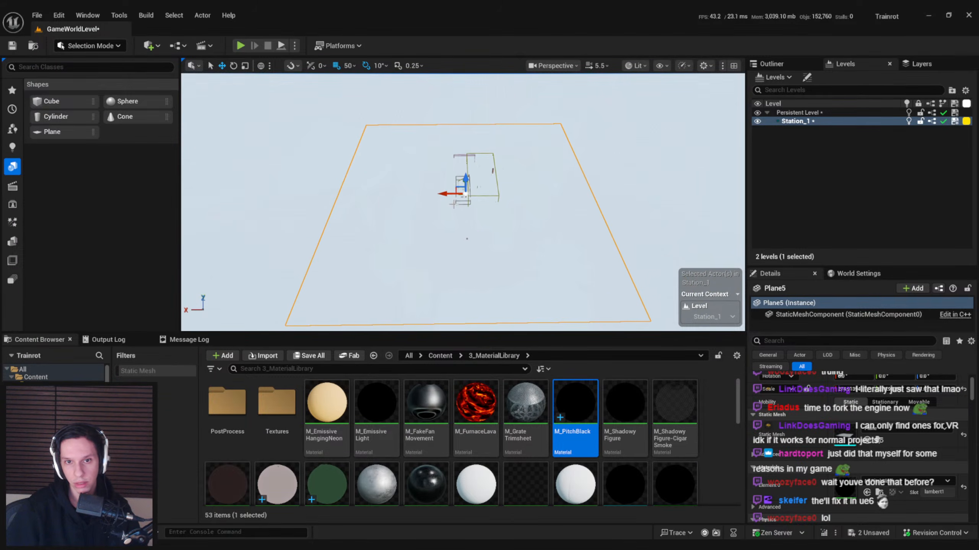
scroll(847, 405, "up", 1)
left_click(853, 405)
type("50")
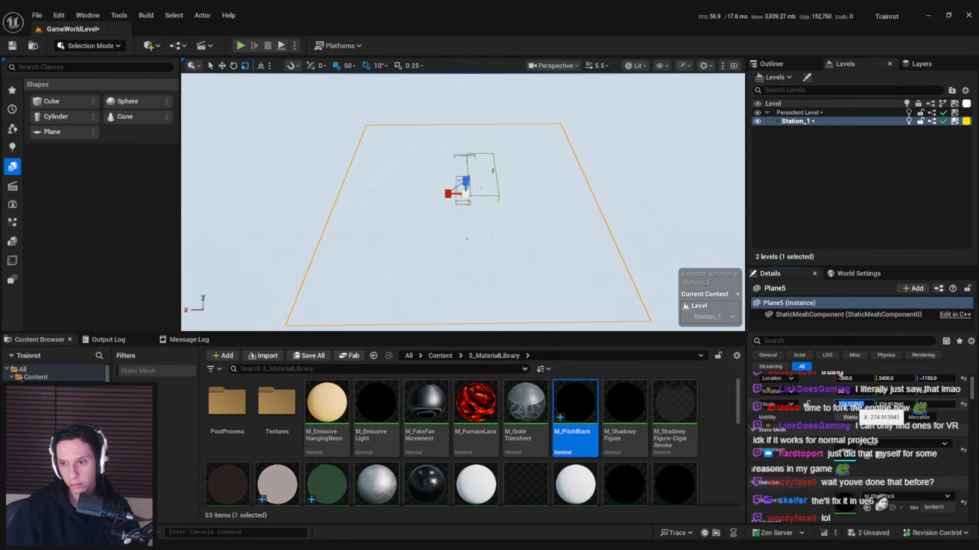
type("0")
key("Return")
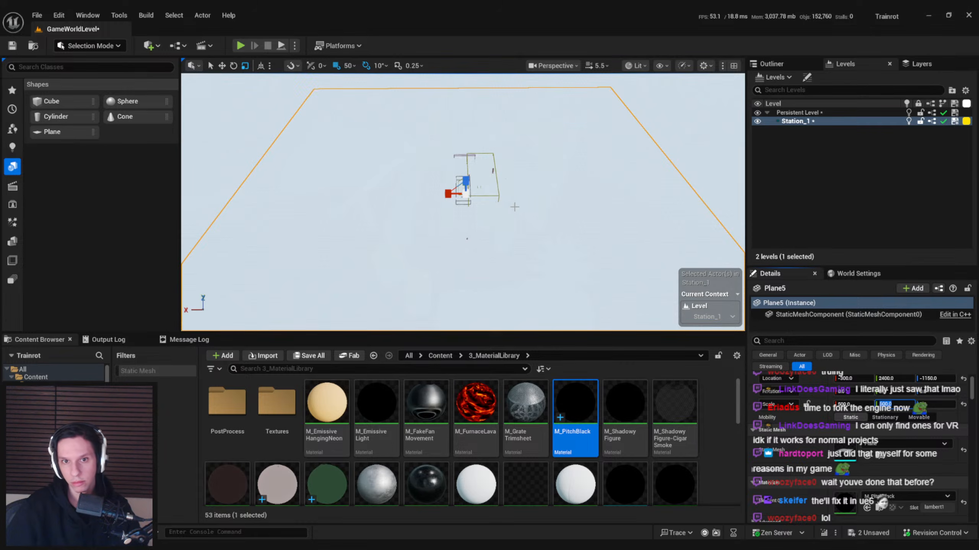
- Examine the shop facade and the dark interior behind its entrance opening
key("w")
right_click_drag(517, 254, 517, 253)
scroll(517, 253, "down", 3)
scroll(518, 253, "down", 4)
key("e")
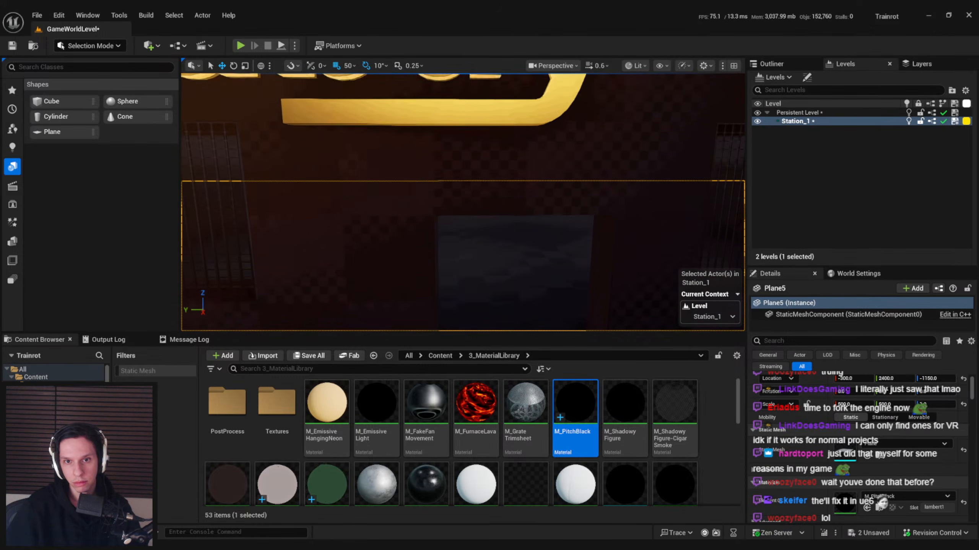
key("q")
key("e")
key("q")
key("w")
key("w")
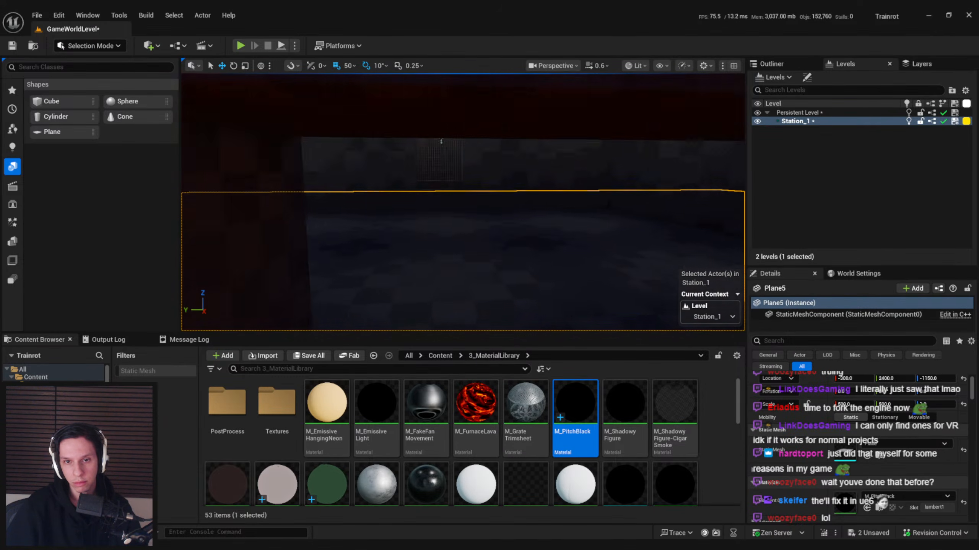
scroll(462, 203, "up", 5)
- Reduce the plane's X and Y scale to 100 and shift it to X -4000
key("s")
right_click_drag(462, 202, 328, 232)
key("s")
scroll(503, 220, "up", 3)
right_click_drag(503, 220, 503, 250)
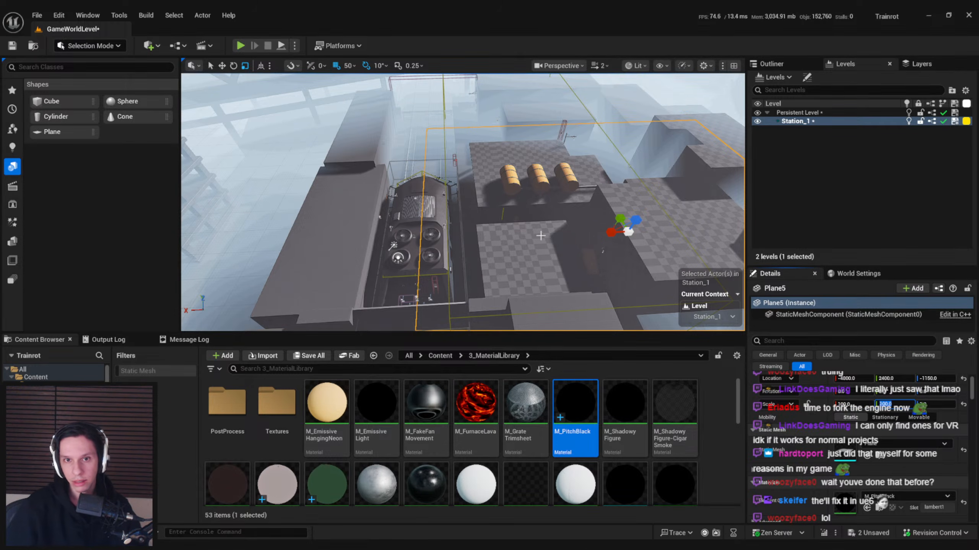
- Raise the plane to a Z location of about 150, near the shop's roof level
right_click_drag(541, 235, 578, 245)
key("w")
left_click_drag(558, 170, 564, 149)
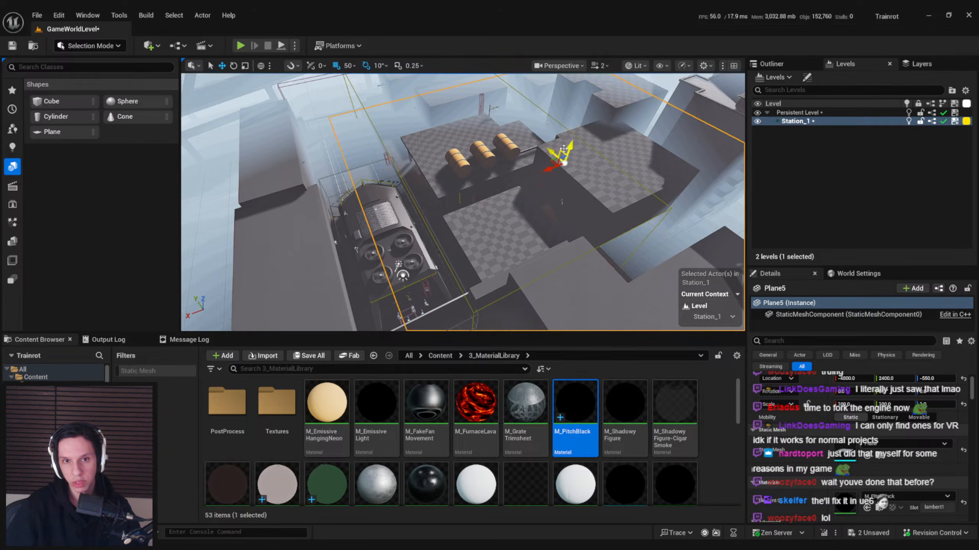
mouse_move(564, 149)
right_mouse_down()
mouse_move(656, 128)
mouse_move(564, 154)
right_mouse_up()
left_click_drag(565, 151, 568, 116)
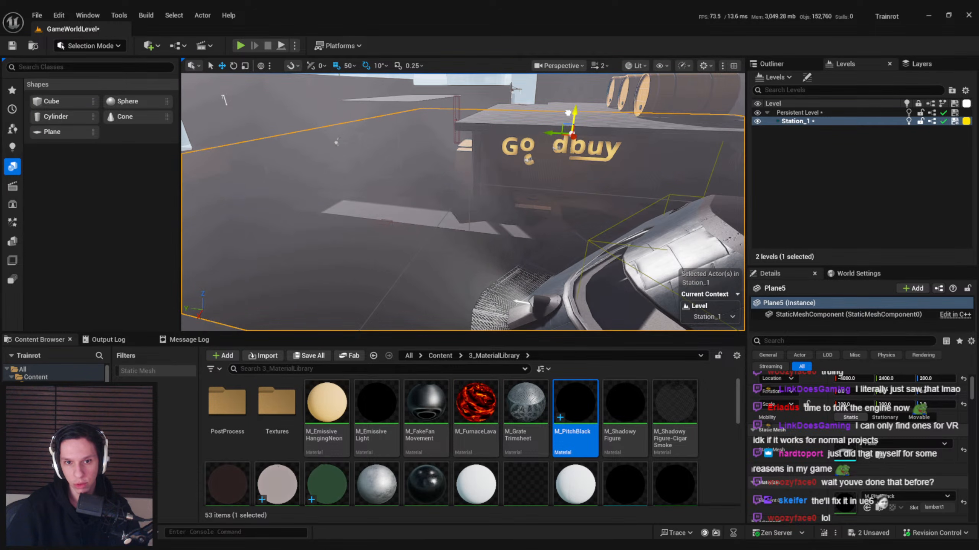
- Move the plane horizontally to X -5000 and Y 2000 over the shop block
right_click_drag(567, 114, 380, 174)
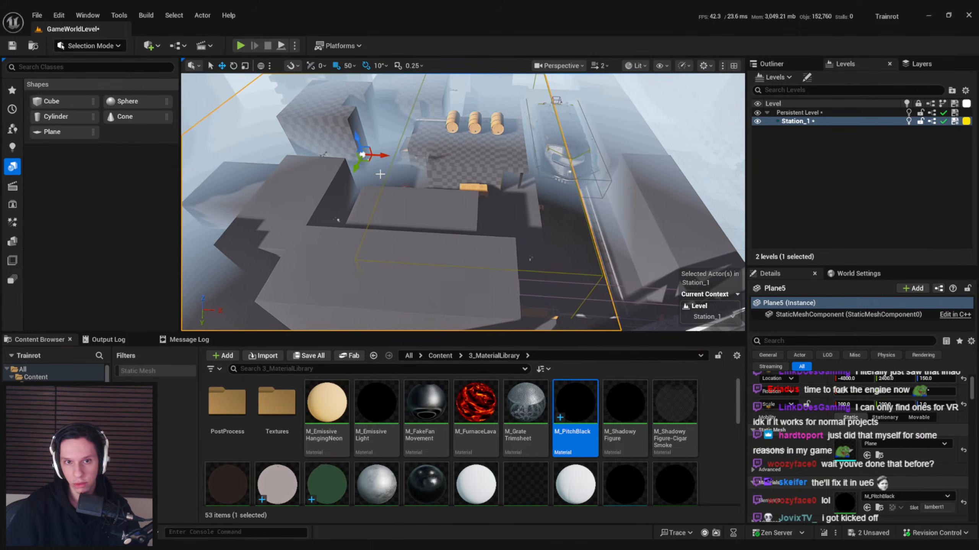
left_click_drag(382, 155, 342, 162)
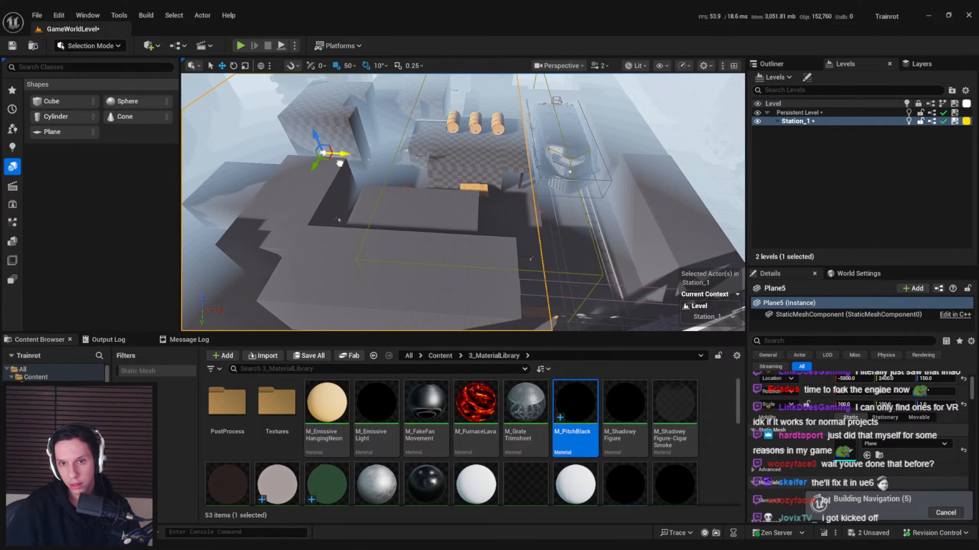
right_click_drag(340, 163, 654, 256)
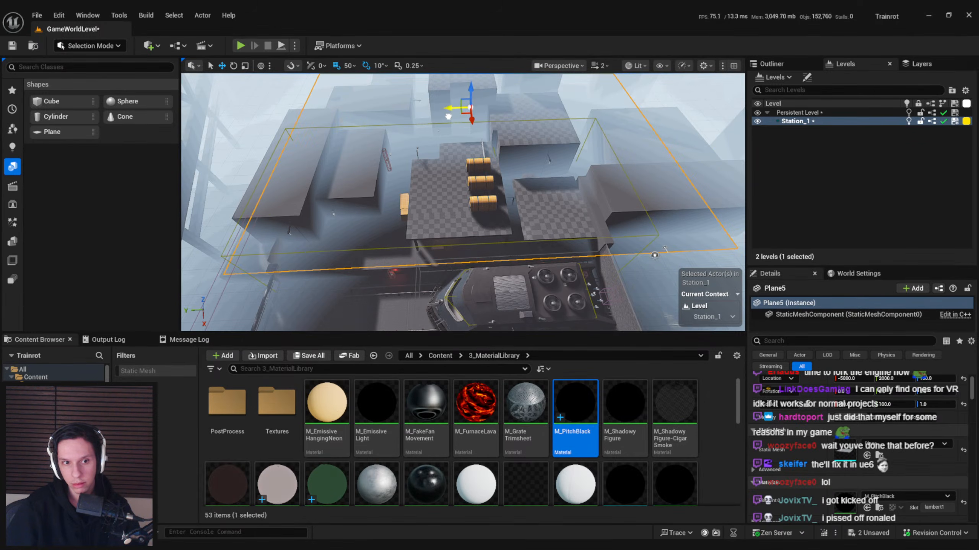
- Inspect the shop entrance with Unlit shading and save the level
right_click_drag(462, 203, 457, 163)
scroll(462, 139, "down", 3)
left_click(635, 65)
left_click(648, 112)
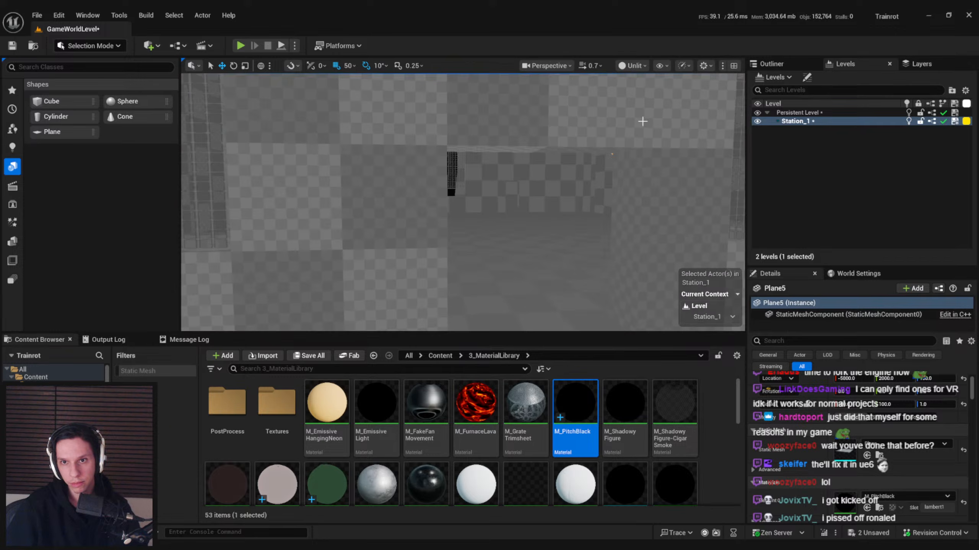
mouse_move(647, 112)
right_mouse_down()
mouse_move(647, 88)
mouse_move(648, 112)
right_mouse_up()
mouse_move(595, 158)
right_mouse_down()
mouse_move(594, 129)
mouse_move(595, 158)
right_mouse_up()
key("ctrl+s")
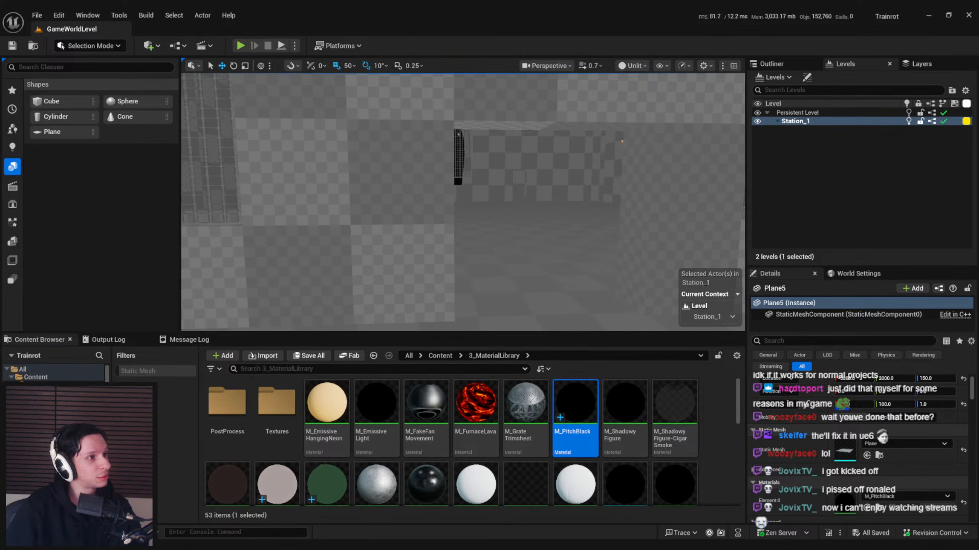
- Return the viewport to Lit shading and check the light inside the shop entrance
right_click_drag(481, 190, 501, 191)
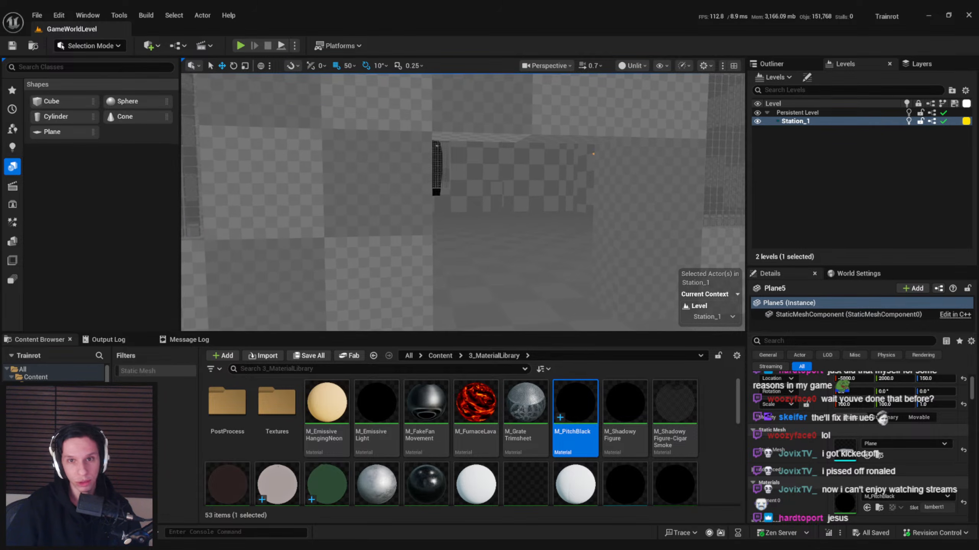
left_click(632, 65)
left_click(631, 104)
right_click_drag(574, 148, 584, 176)
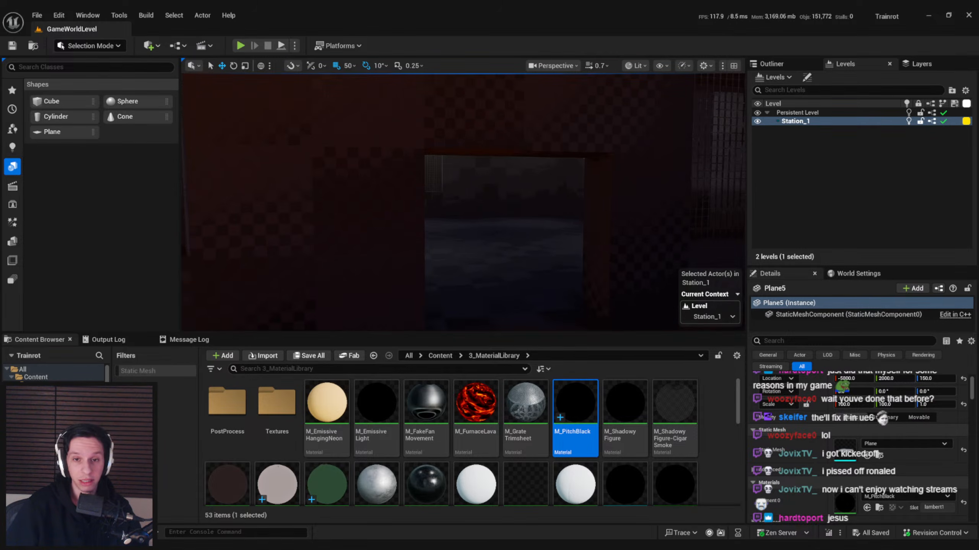
- Search the project settings for "occlu", review the rendering and platform occlusion options, and close the settings
left_click(59, 15)
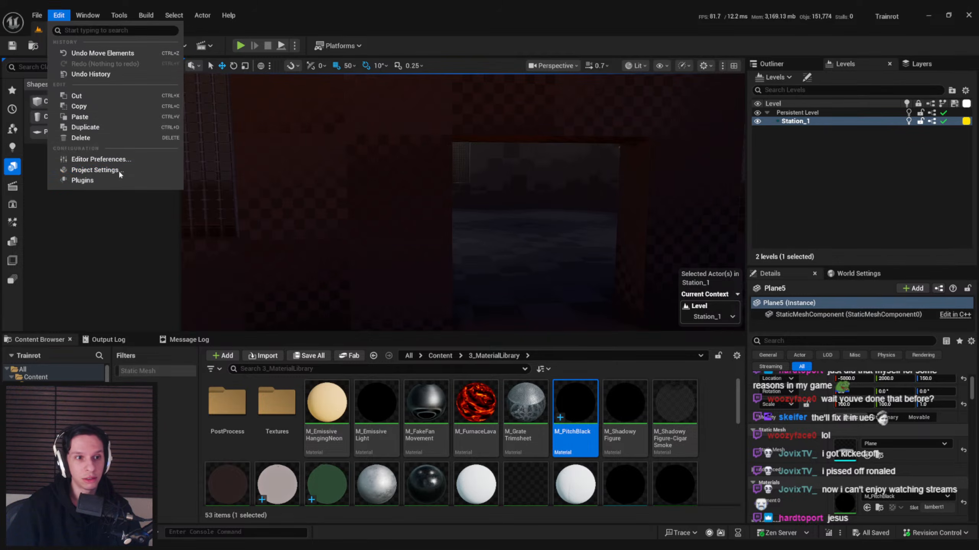
left_click(115, 168)
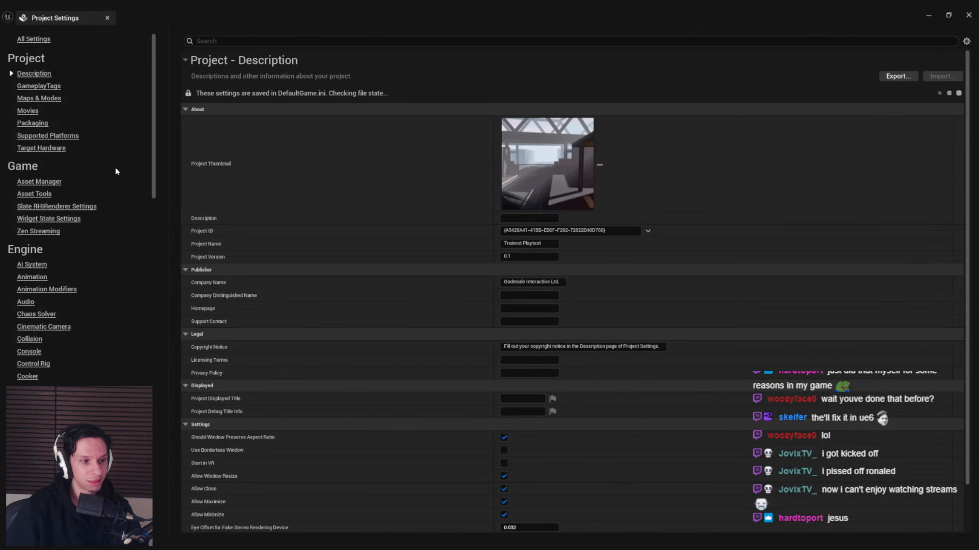
left_click(257, 41)
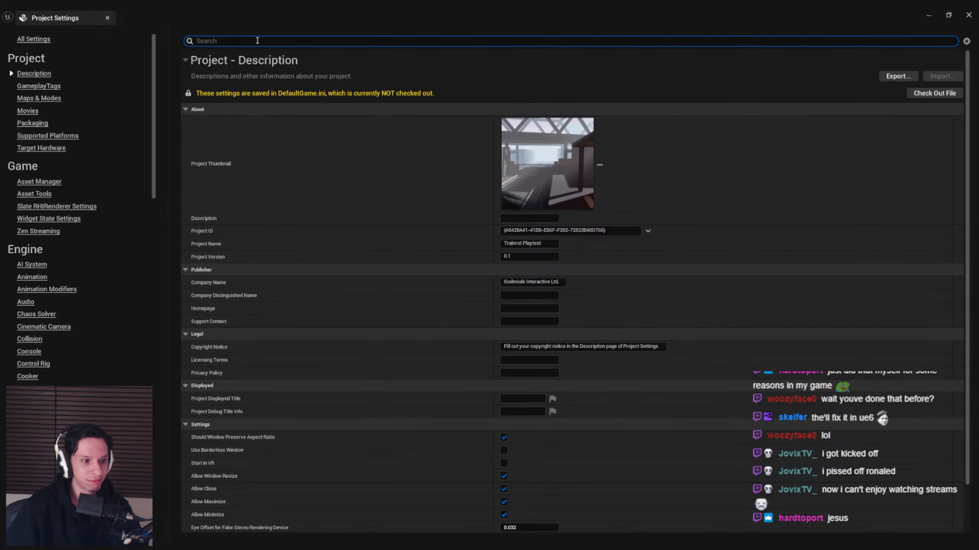
type("occlu")
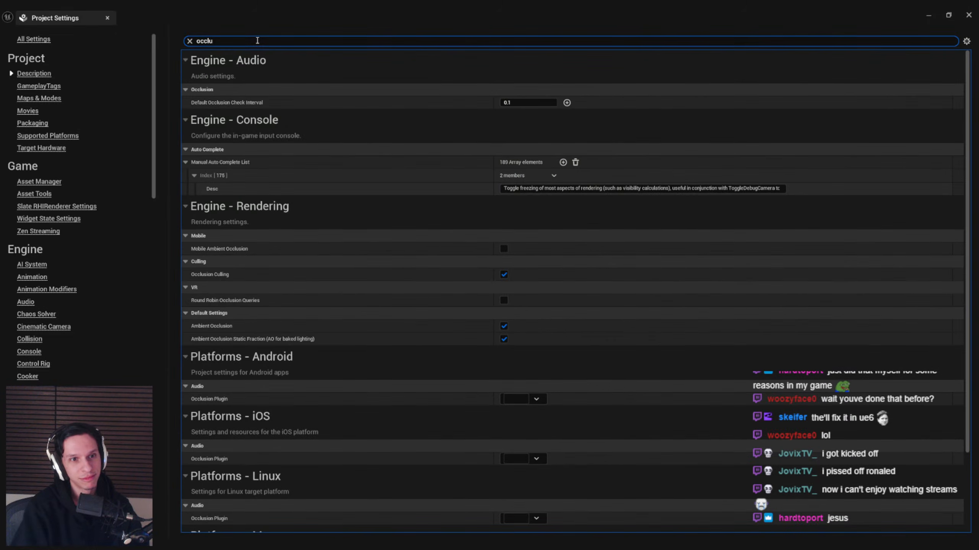
left_click(275, 118)
left_click(247, 122)
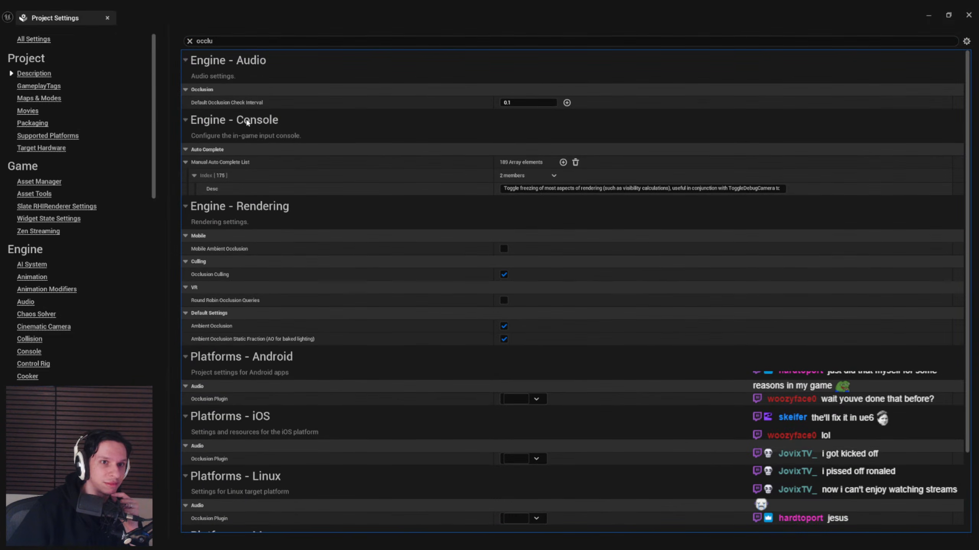
scroll(254, 154, "down", 3)
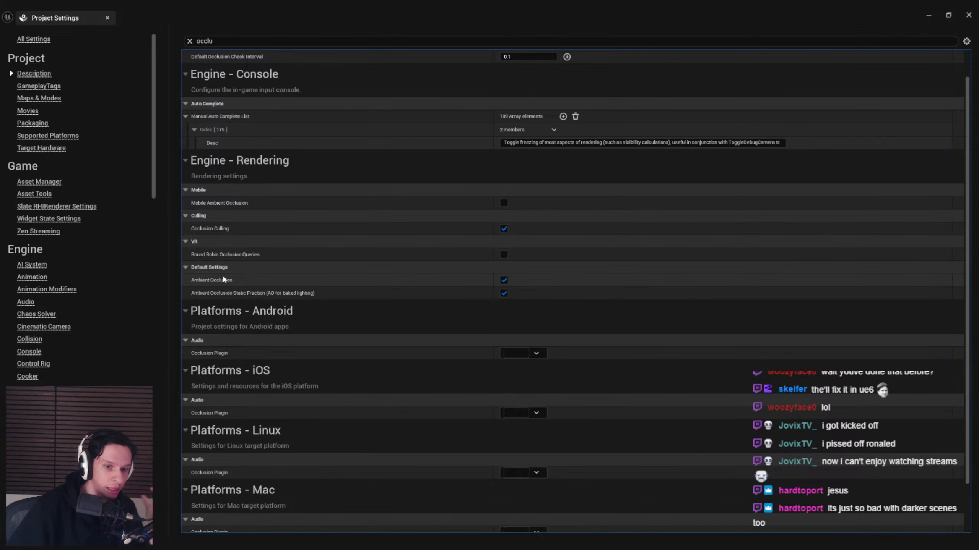
scroll(224, 278, "down", 3)
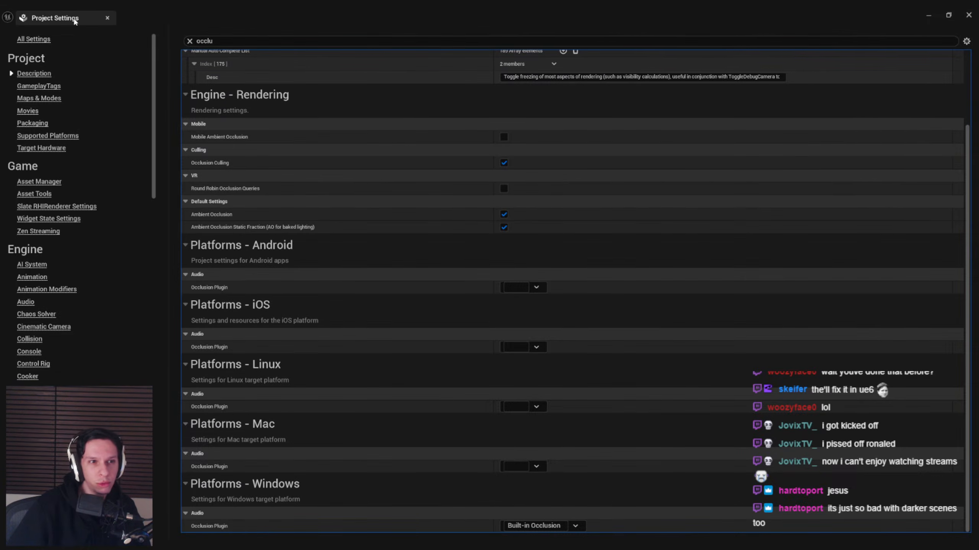
left_click(107, 18)
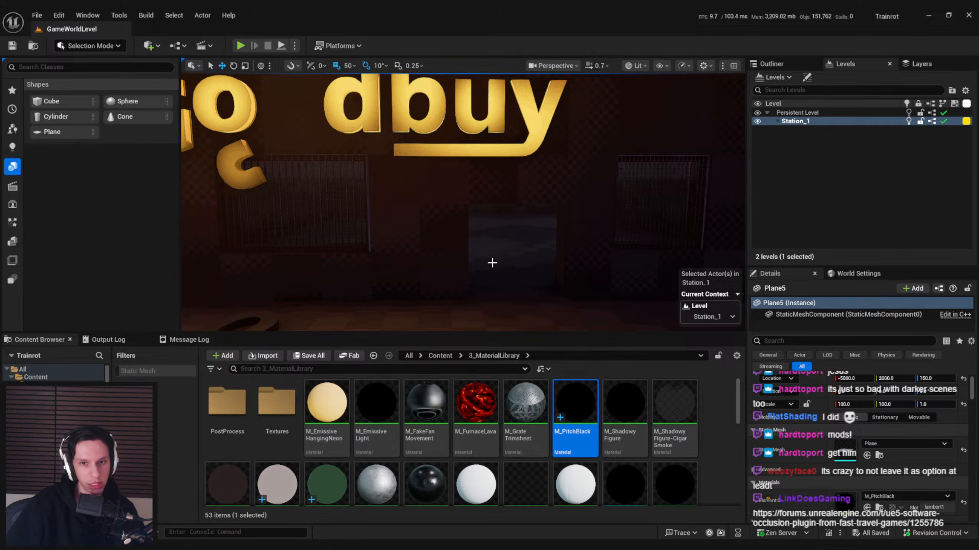
- Try duplicating the cube beside the shop's doorway 200 units along X, and undo the copy
left_click(509, 227)
left_click(508, 225)
left_click(547, 226)
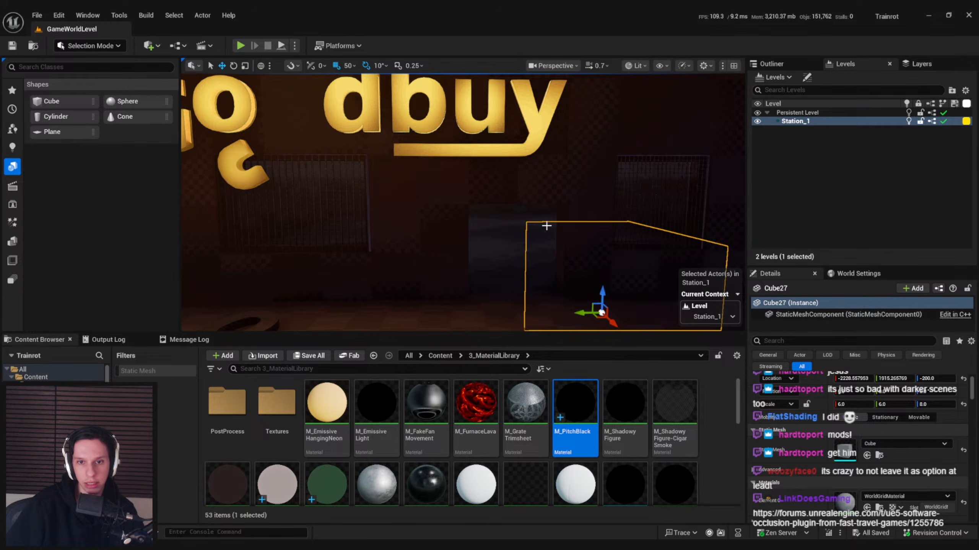
left_click_drag(582, 313, 559, 166, "alt+shift")
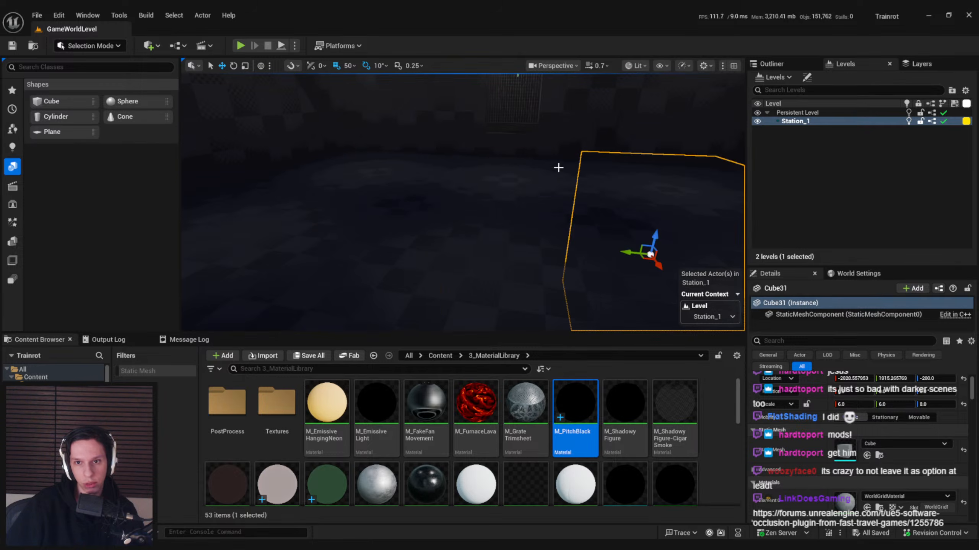
key("ctrl+z")
key("ctrl+z")
- Inspect the pitch-black plane and the surrounding station from several viewpoints, ending inside the train
right_click_drag(570, 237, 527, 239)
scroll(546, 252, "up", 2)
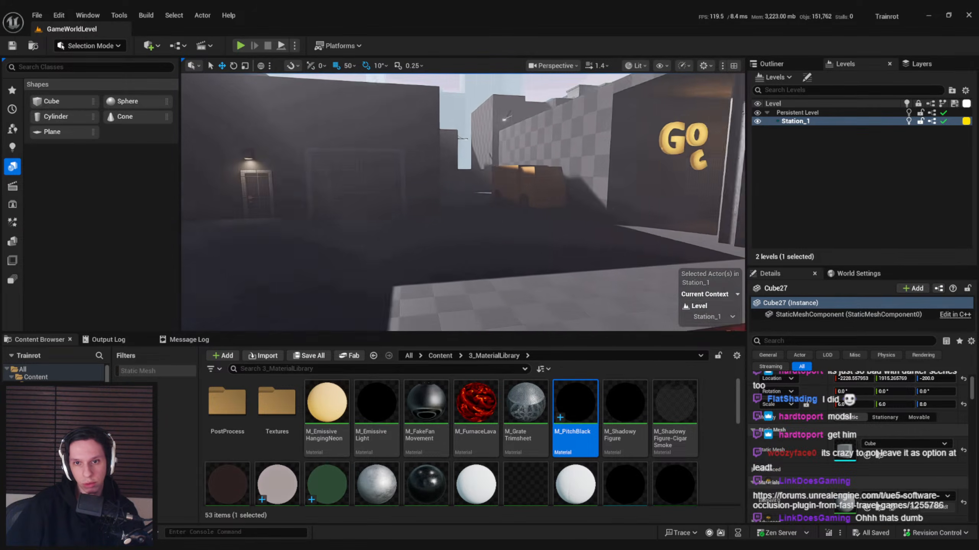
left_click(528, 239)
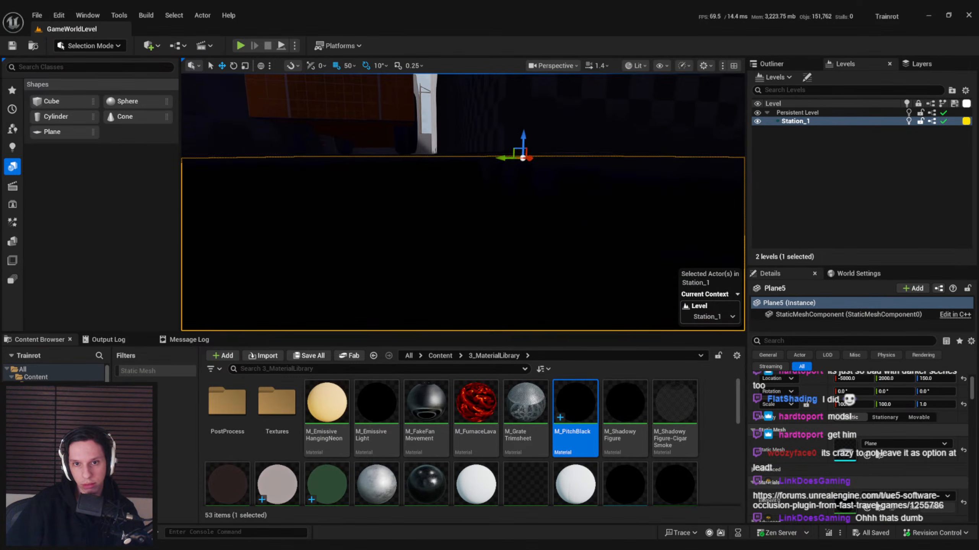
right_click_drag(528, 239, 539, 233)
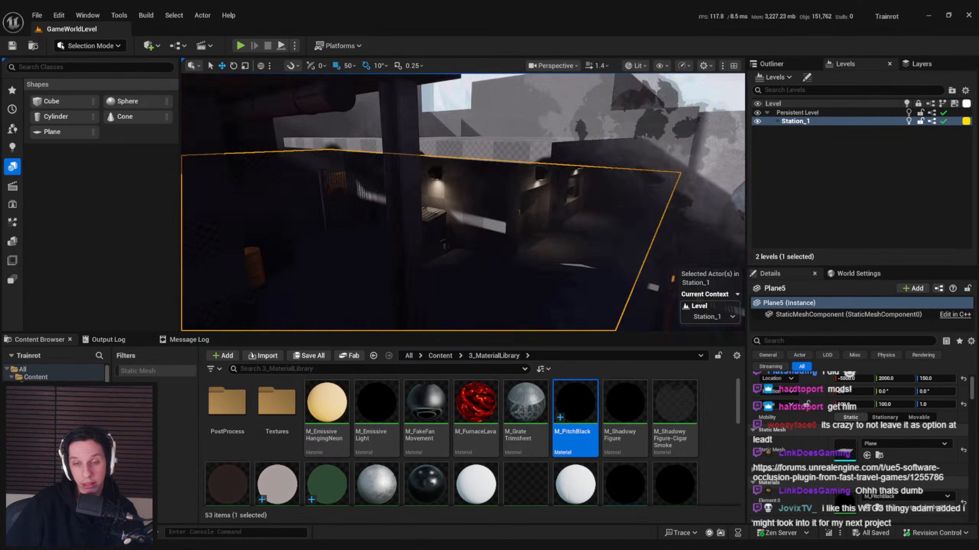
right_click_drag(544, 265, 531, 250)
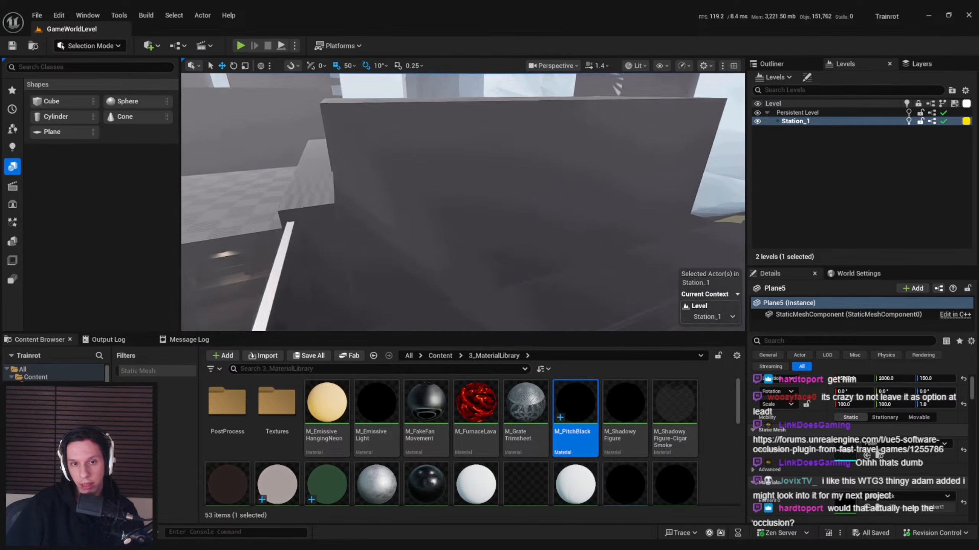
mouse_move(532, 250)
right_mouse_down()
mouse_move(552, 262)
mouse_move(535, 256)
right_mouse_up()
scroll(535, 256, "down", 2)
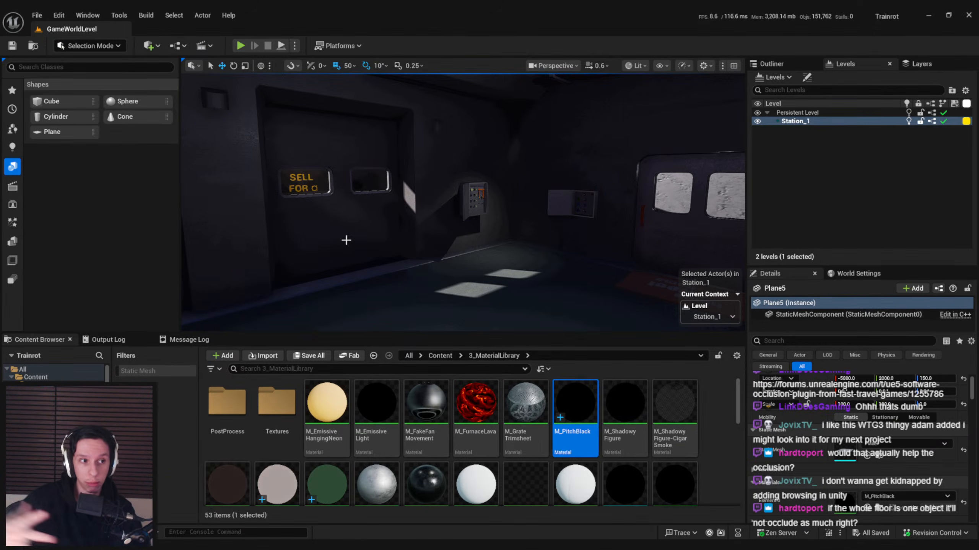
right_click_drag(346, 240, 345, 240)
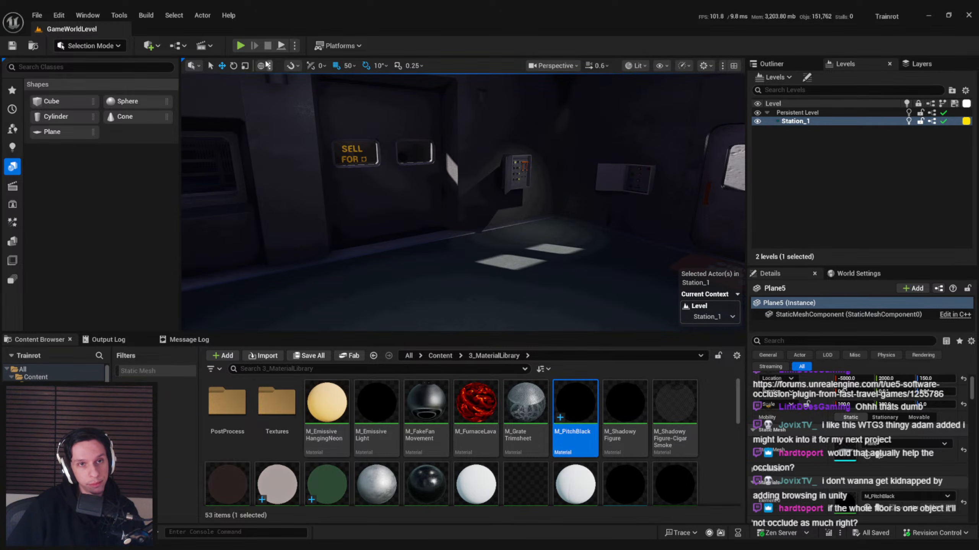
- Play the level full screen and open the fuse box on the train's wall
left_click(242, 48)
key("F11")
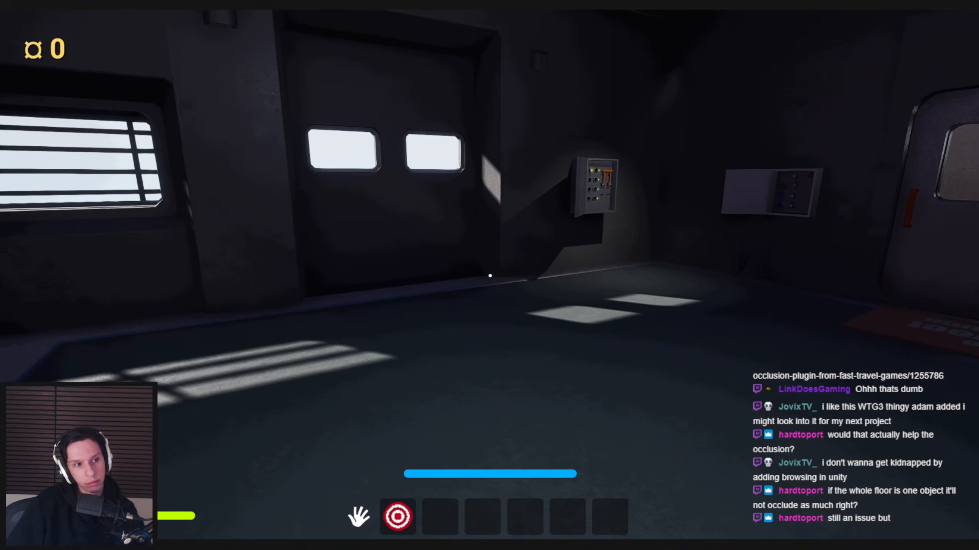
key("grave")
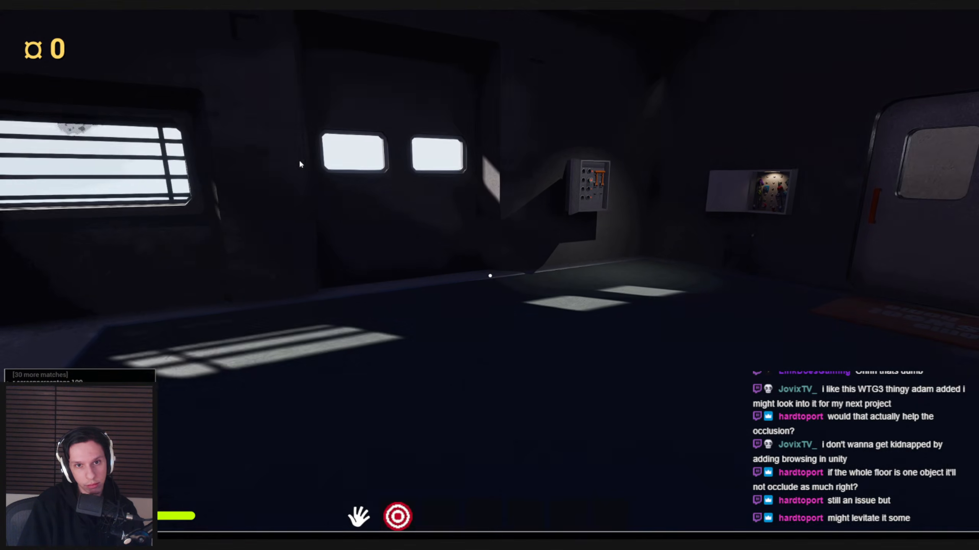
key("grave")
key("w")
key("e")
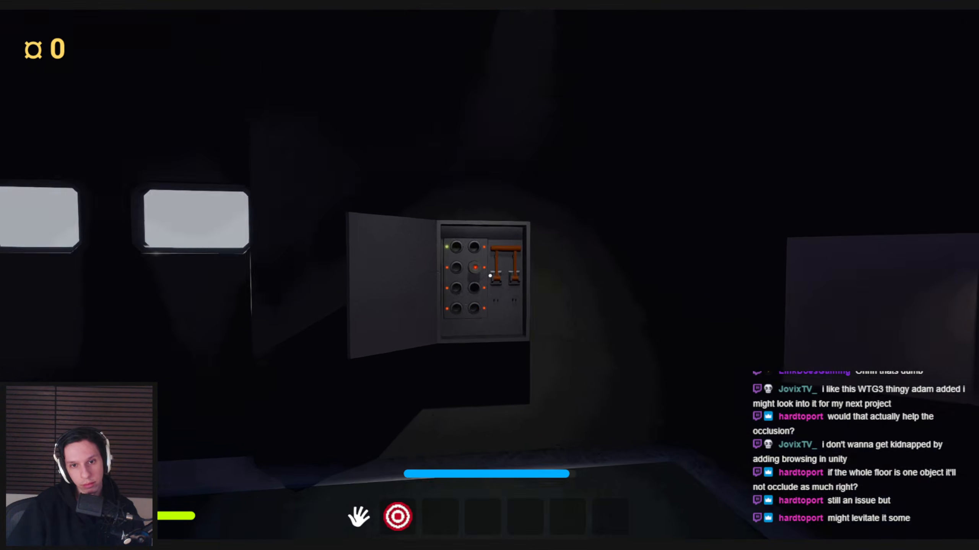
- Leave the train in the play session and run across the station to the shop's doorway
key("w")
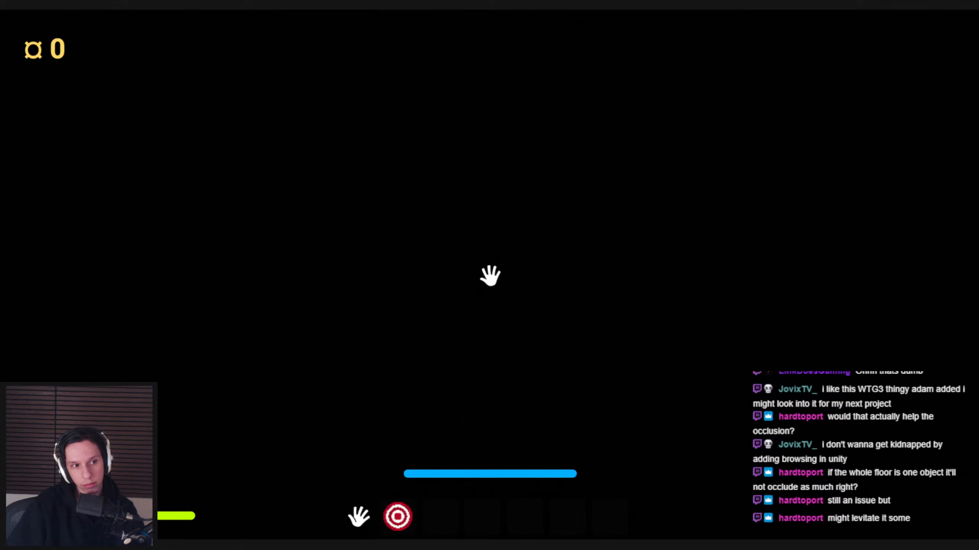
key("f")
left_click(490, 277)
left_click_drag(490, 276, 488, 400)
key("shift+w")
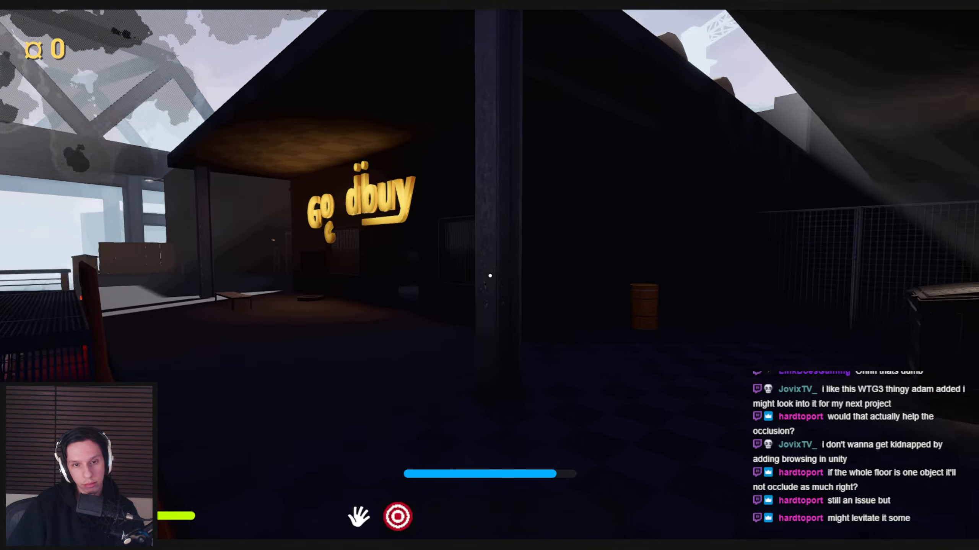
key("shift+w")
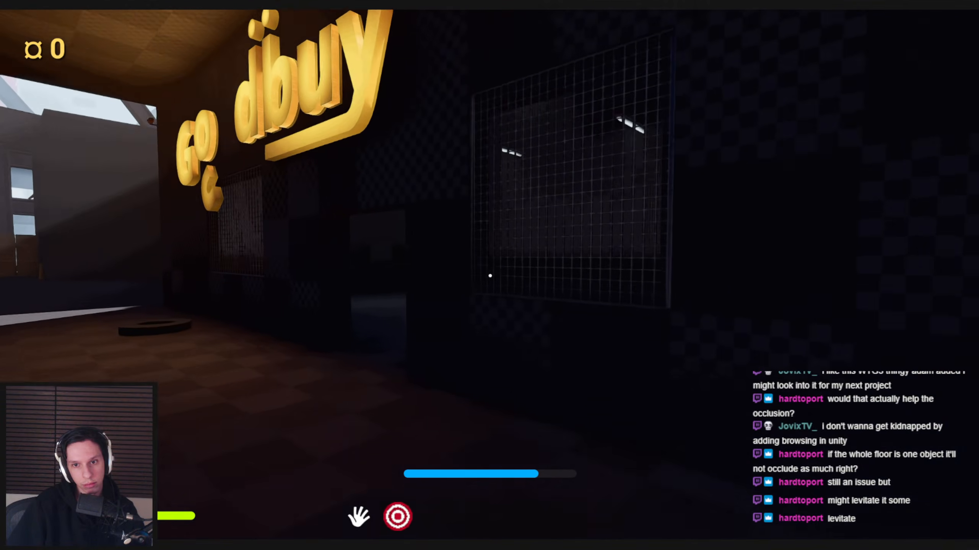
key("shift+w")
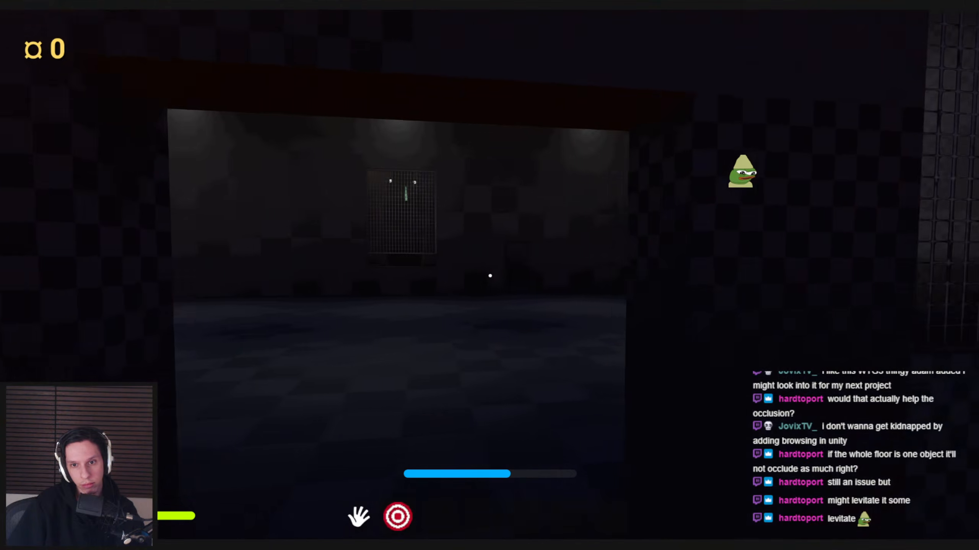
key("shift+w")
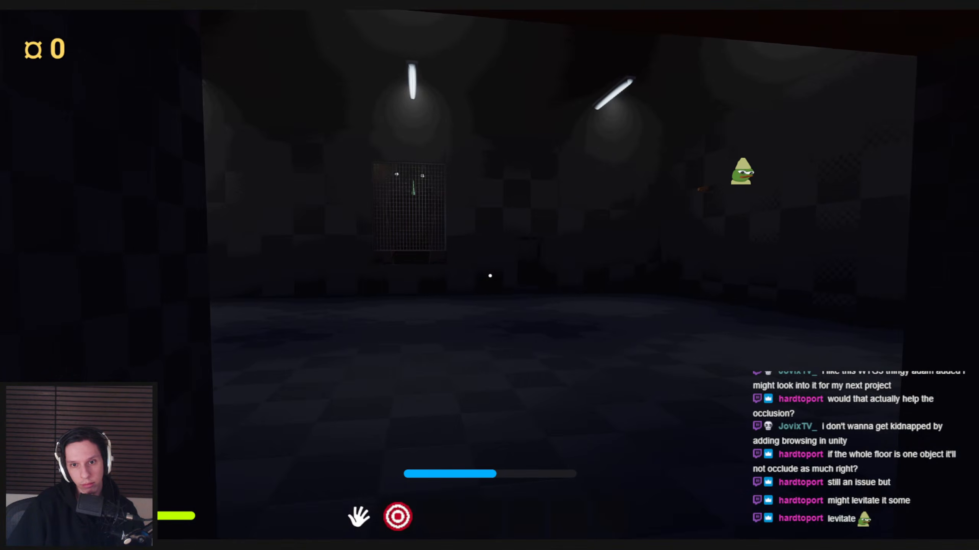
- Check occlusion in unlit shading while strafing along the wall beside the shop's doorway, and restore lit shading
key("F2")
key("a")
key("d")
key("a")
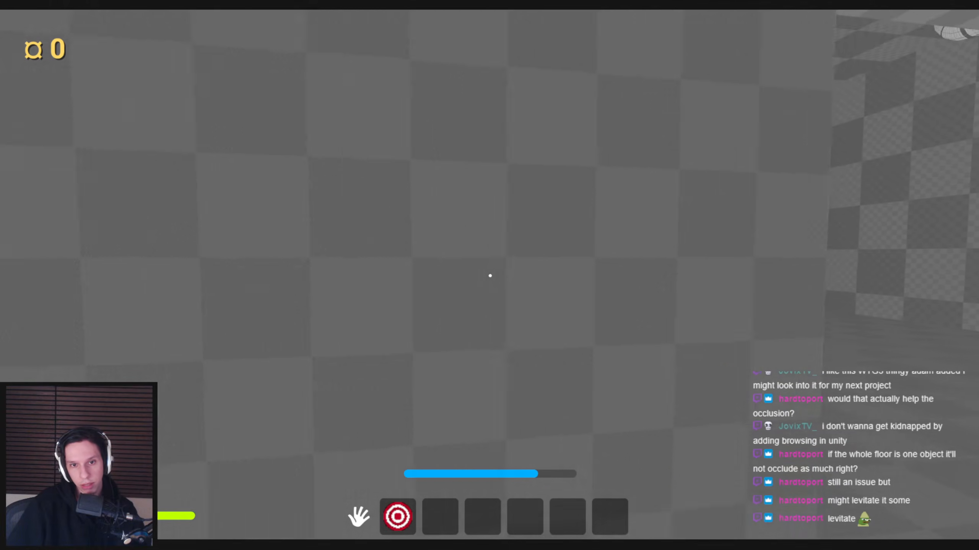
key("a")
key("d")
key("a")
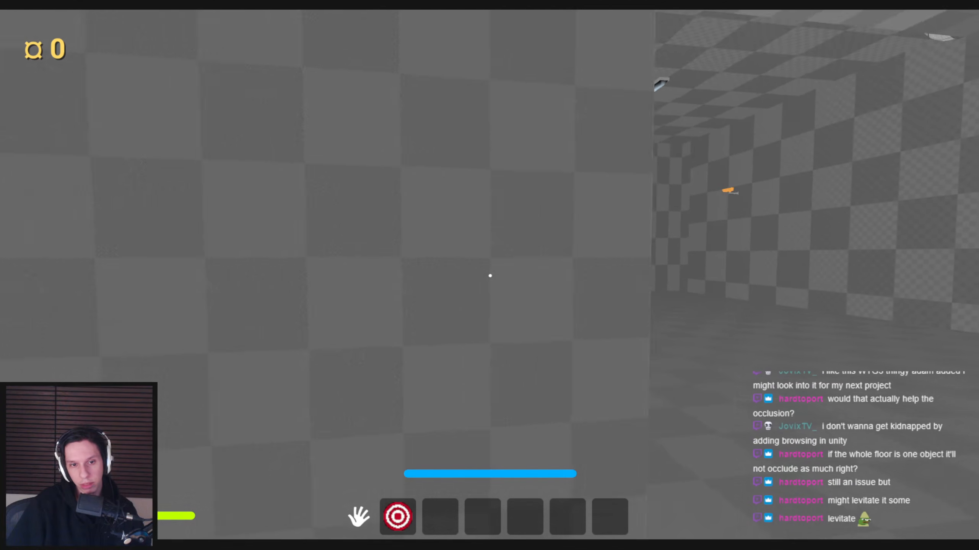
key("d")
key("F2")
- Run from the doorway out to the open platform, inspect its lighting, and head back to the shop front
key("a")
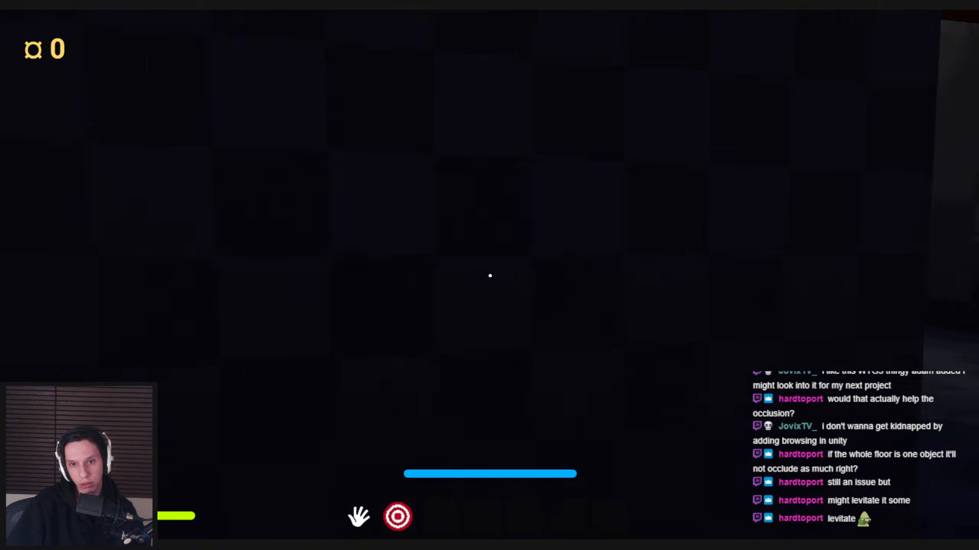
key("d")
key("w")
key("shift+w")
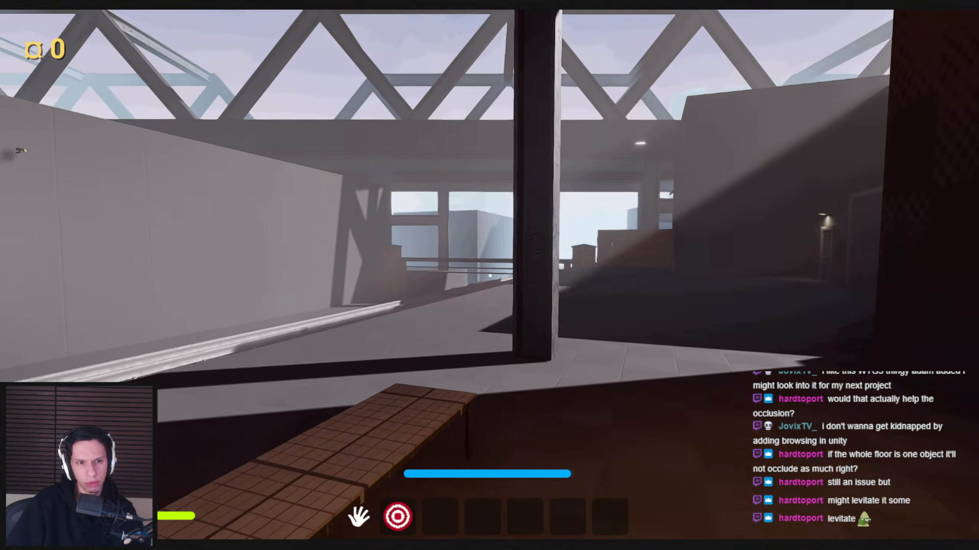
key("a")
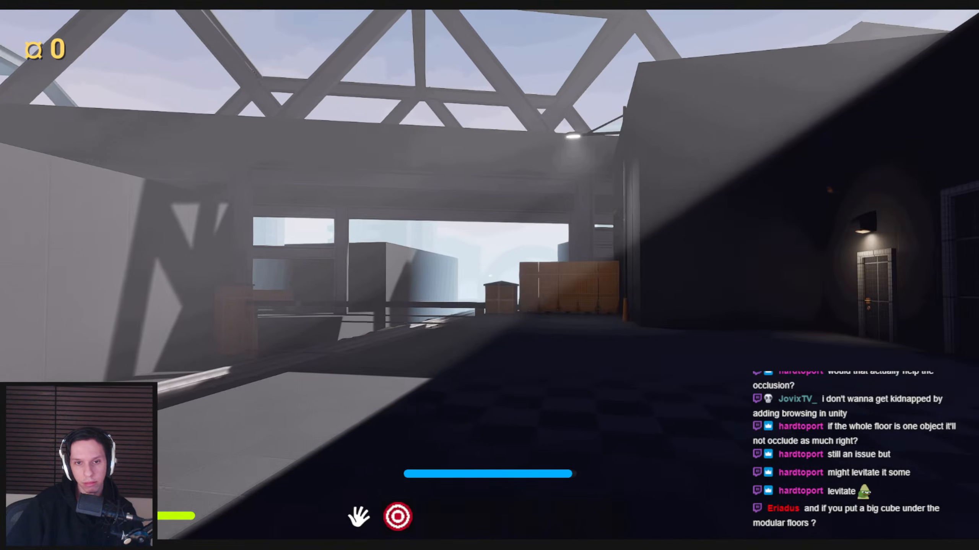
key("shift+w")
key("w")
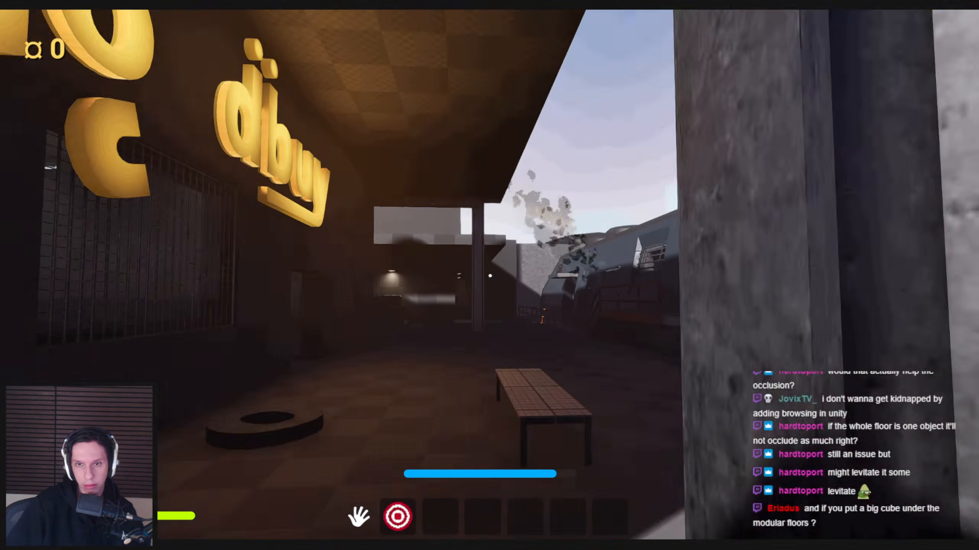
- Check the shop interior's occlusion in lit shading by moving back and forth past the doorway edge
key("w")
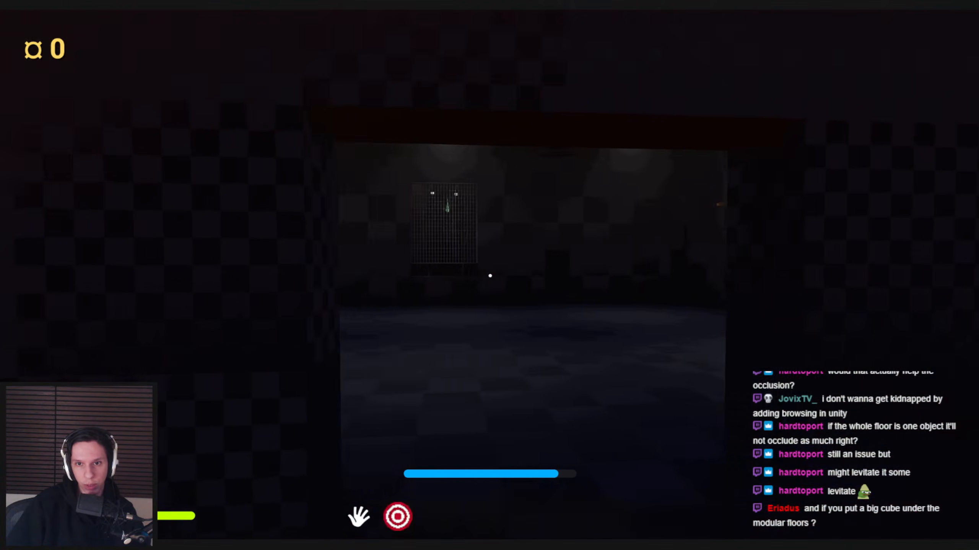
key("w")
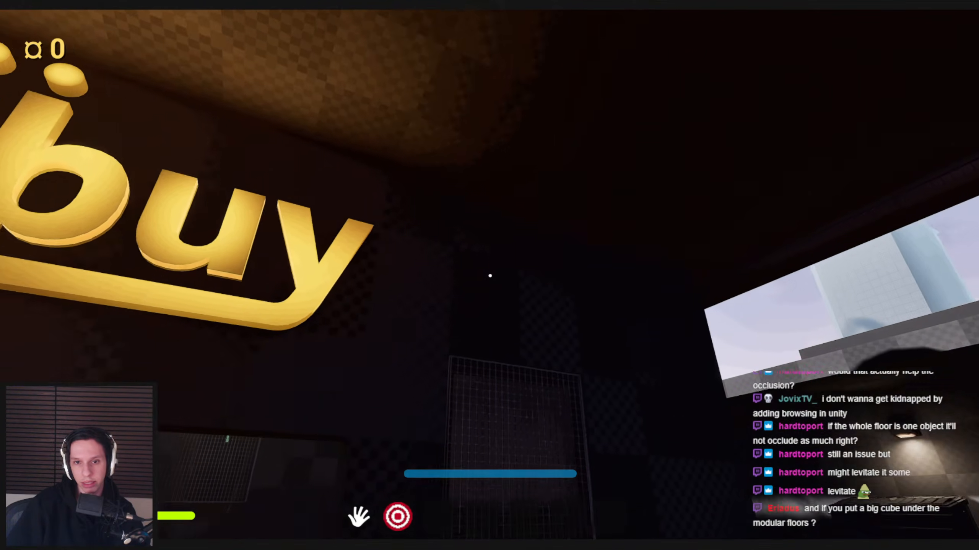
key("w")
key("w")
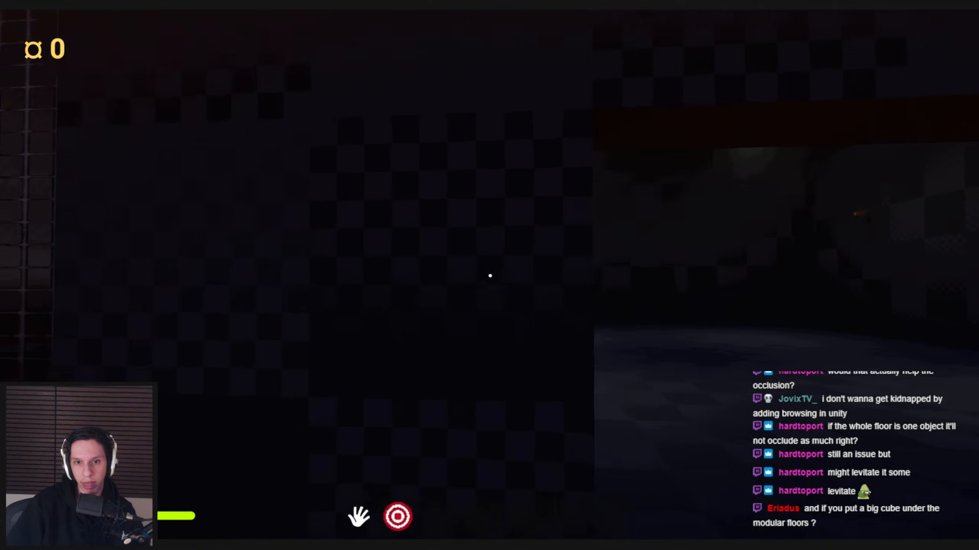
key("a")
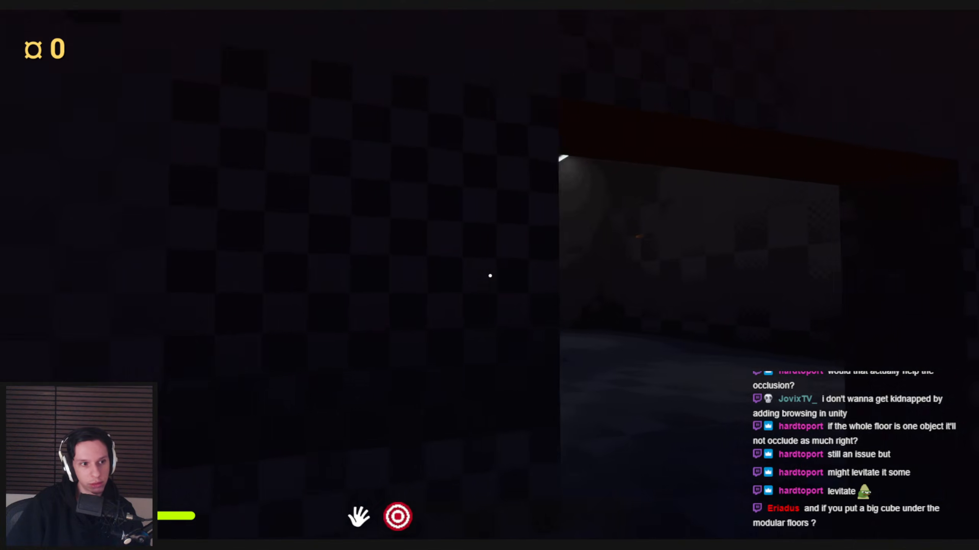
key("d")
key("a")
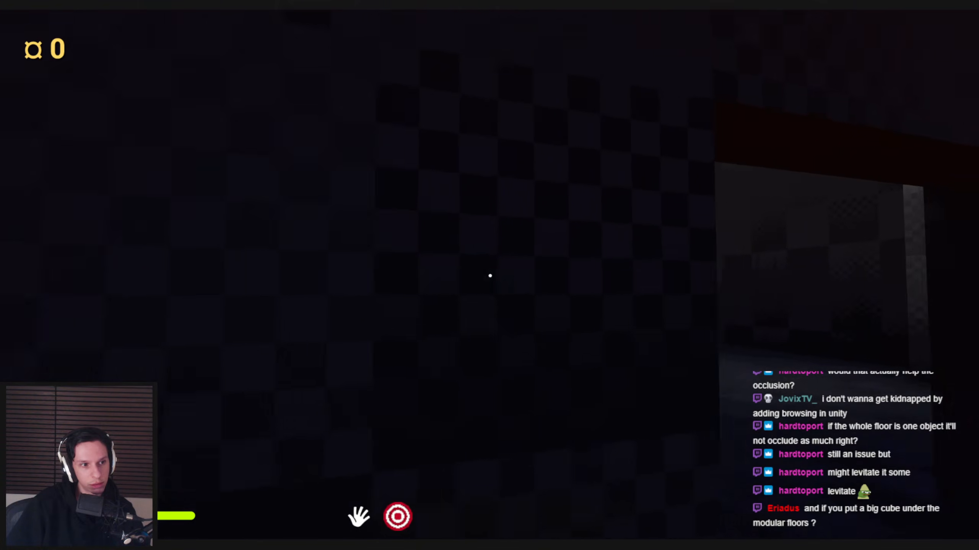
- Check occlusion along the shop front by strafing back and forth past its barred windows and open doorway
key("d")
key("a")
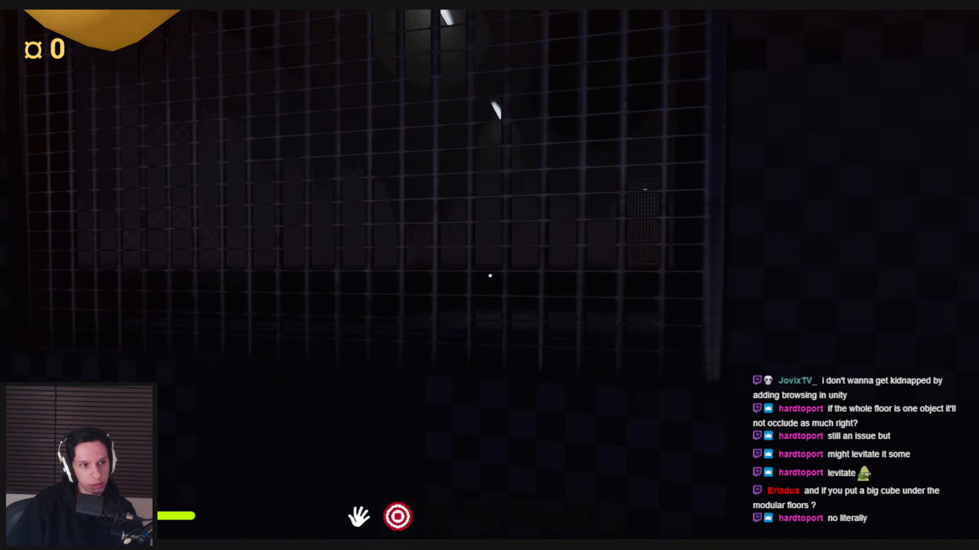
key("d")
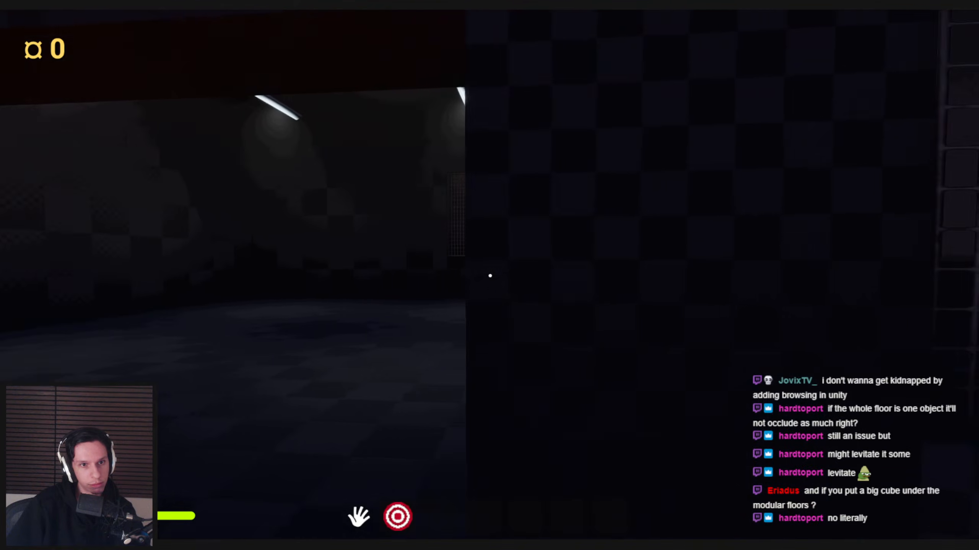
key("a")
key("d")
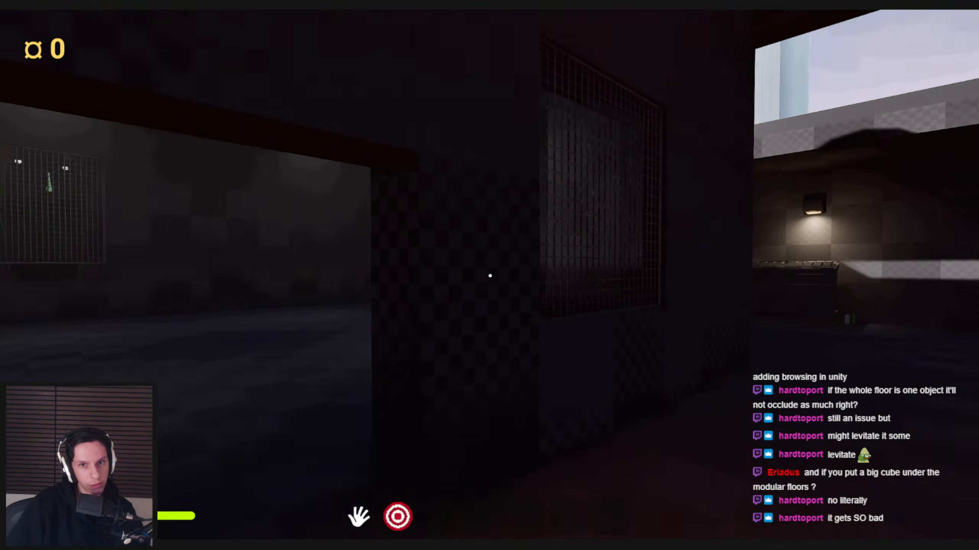
key("a")
- Run around the outside of the shop building through the shaded alley past the orange vans, inspecting the lighting and wall lamps
key("w")
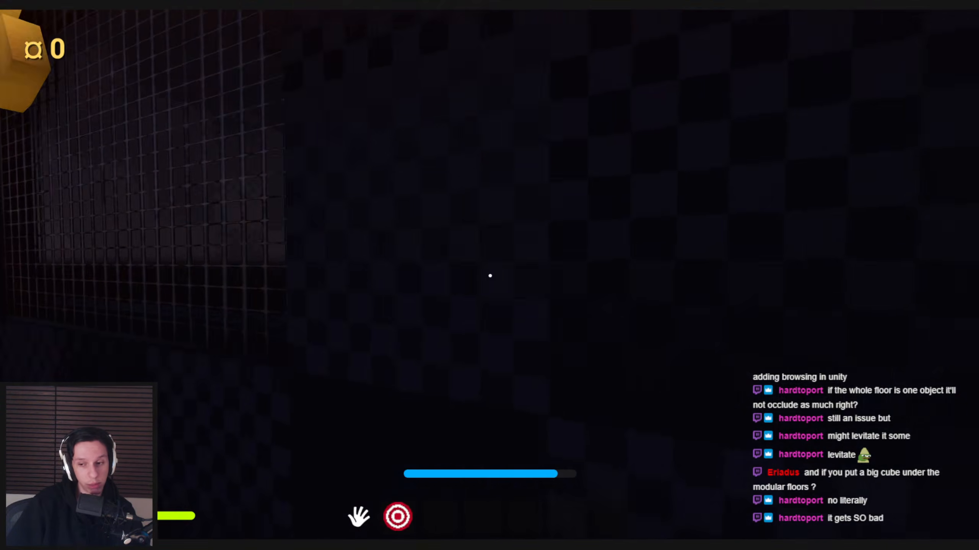
key("w")
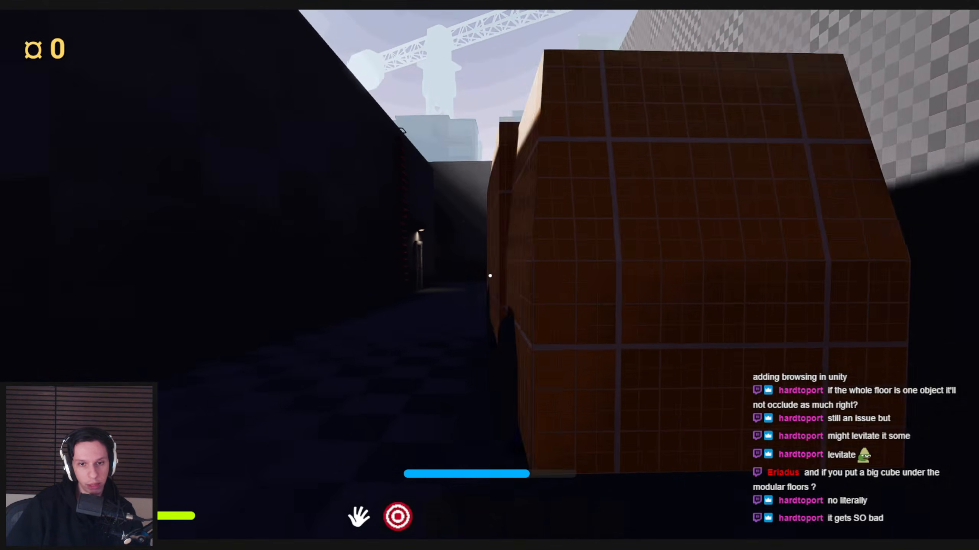
key("d")
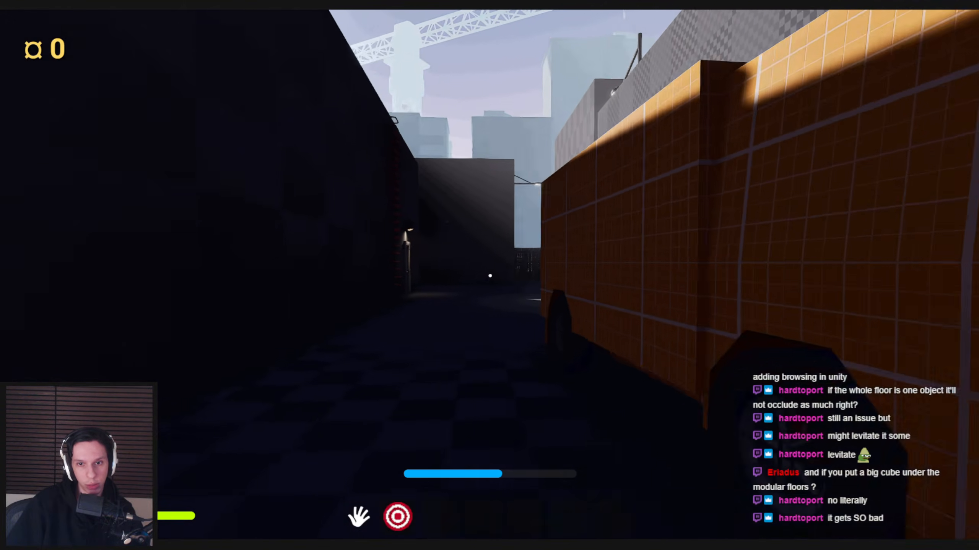
key("a")
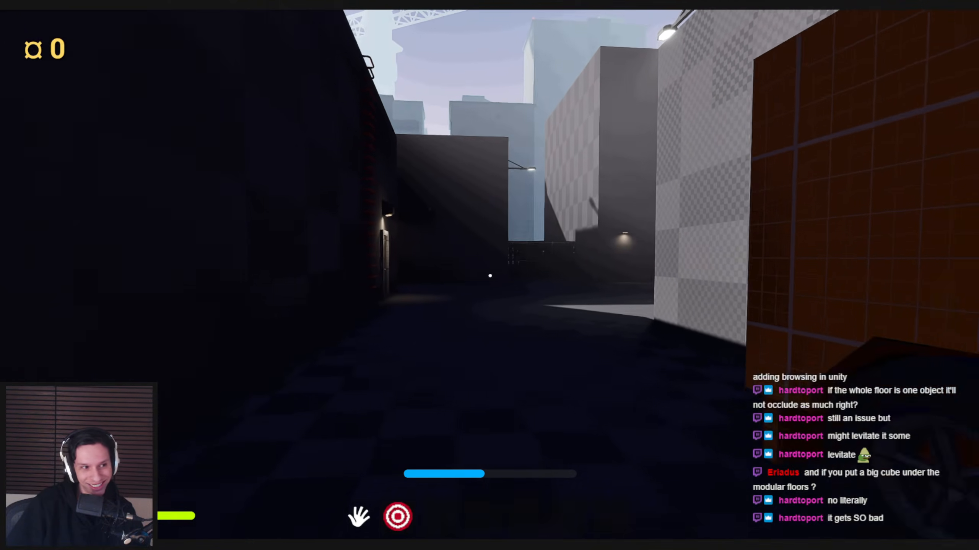
key("w")
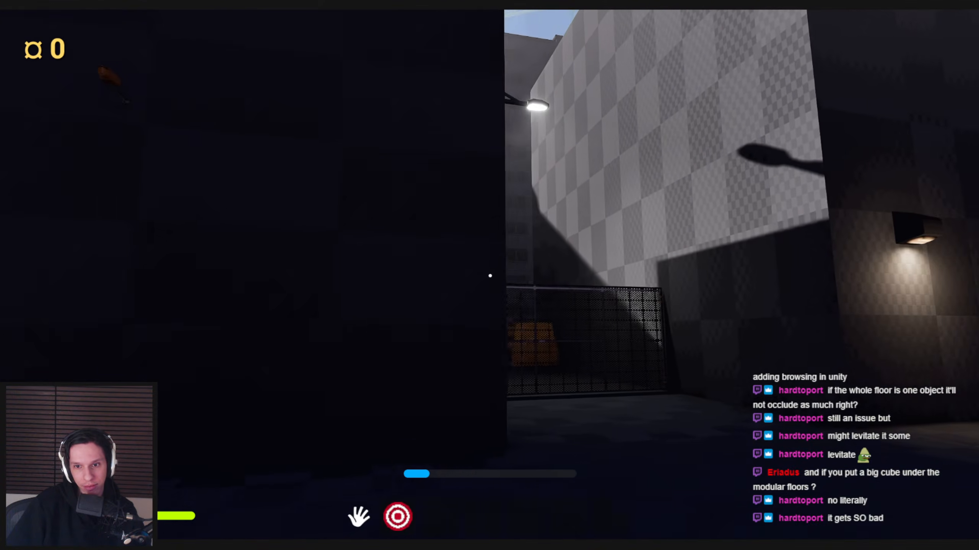
key("w")
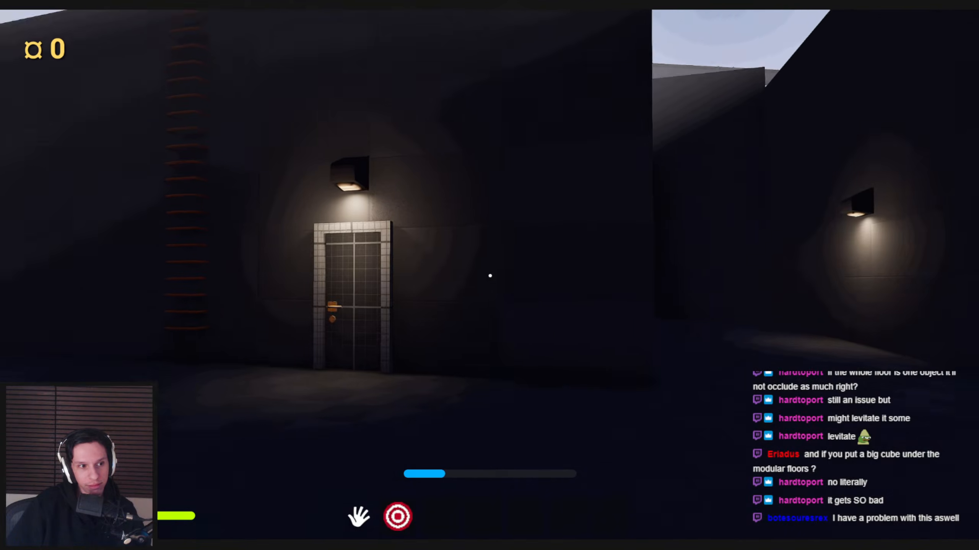
key("w")
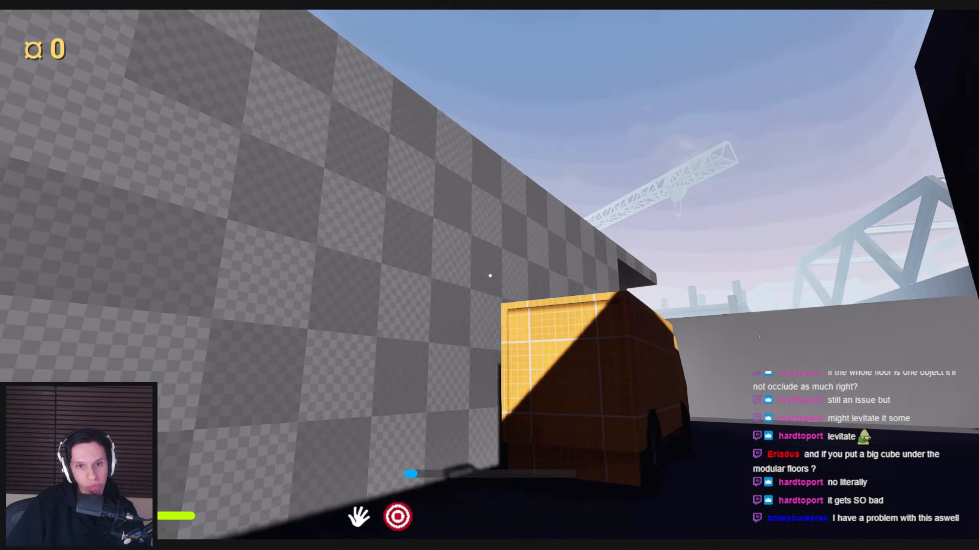
key("w")
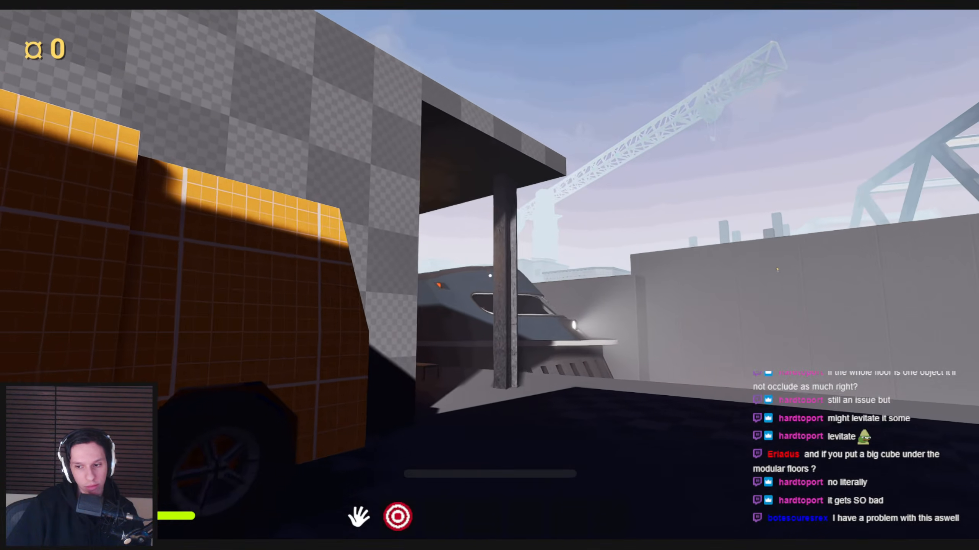
- Return under the platform canopy and throw the ring-shaped prop from the floor beside the shop toward the train tracks
key("s")
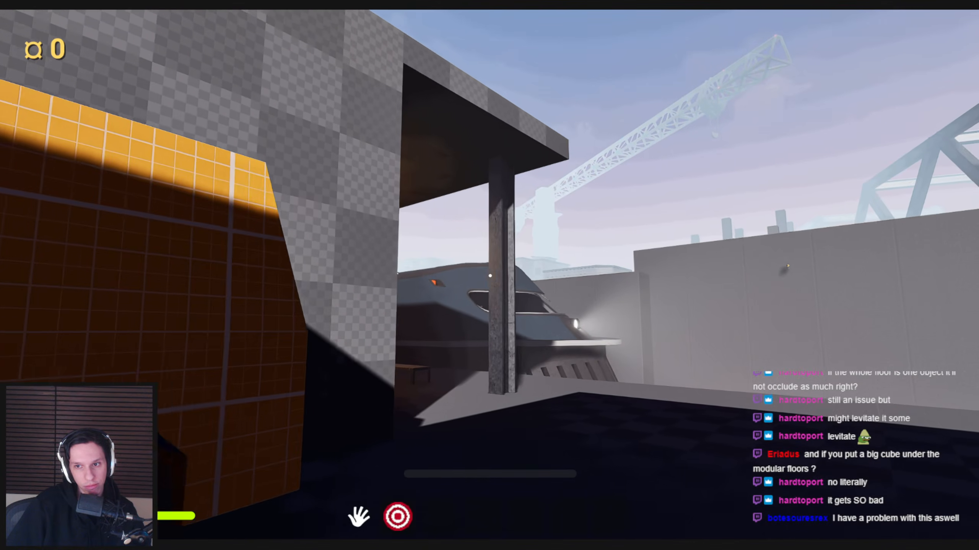
key("w")
key("w")
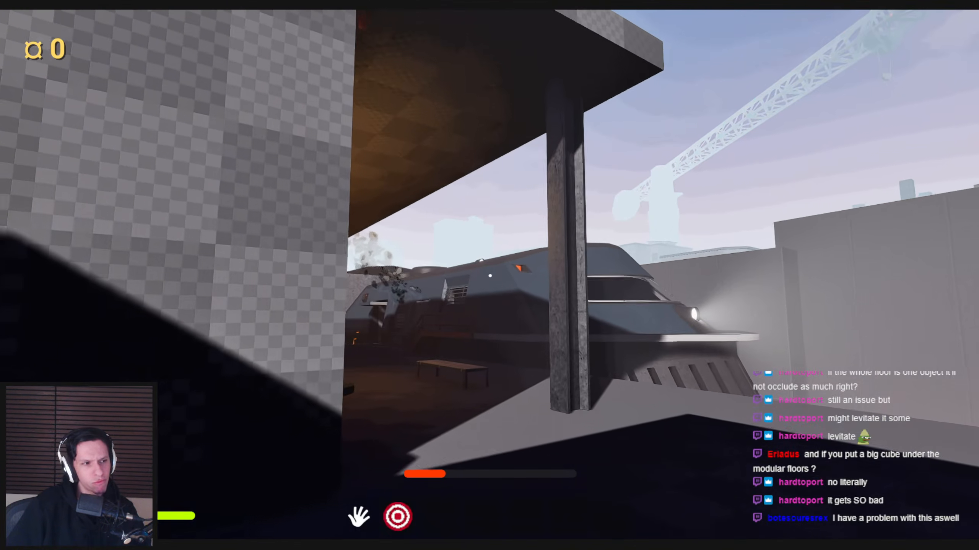
key("w")
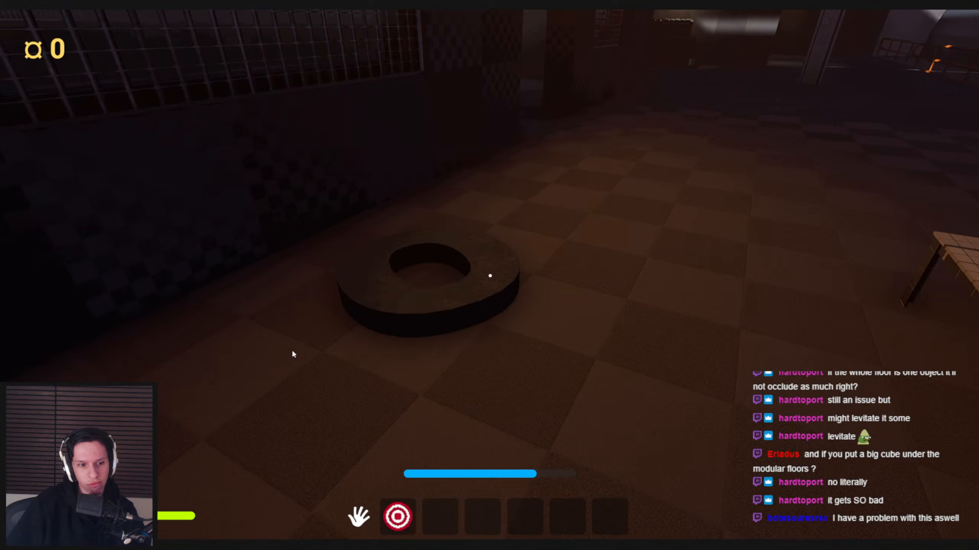
left_click_drag(490, 276, 490, 275)
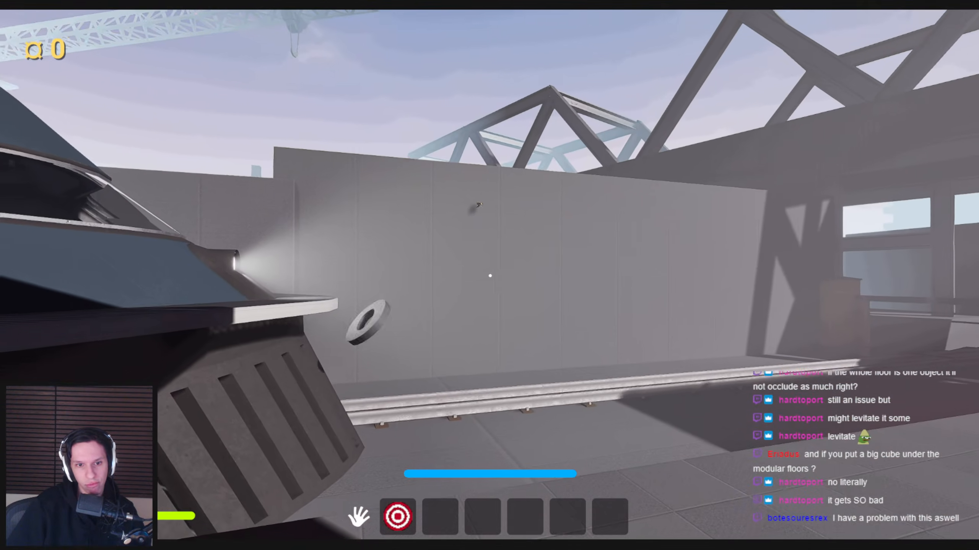
- Run back along the shop front, enter the doorway, and walk up to the character behind the grille
key("w")
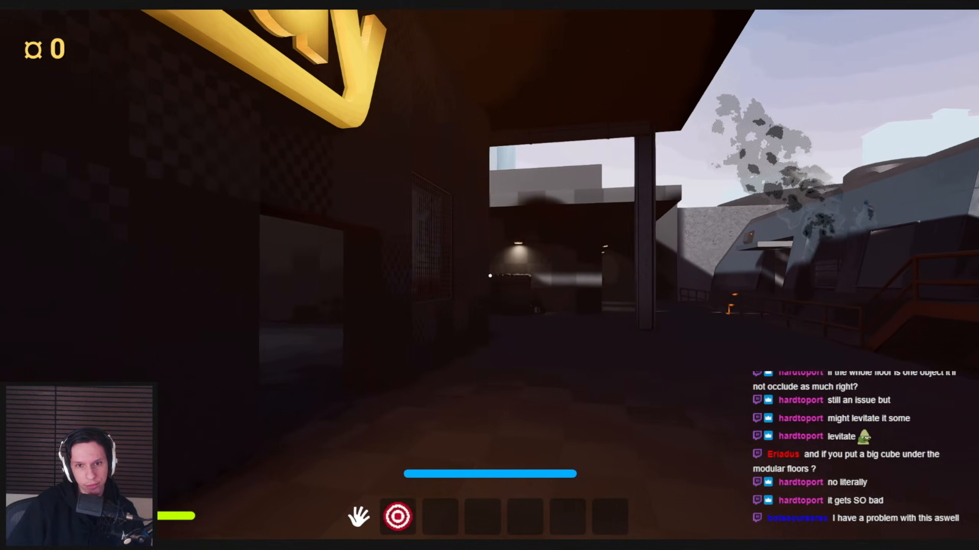
key("w")
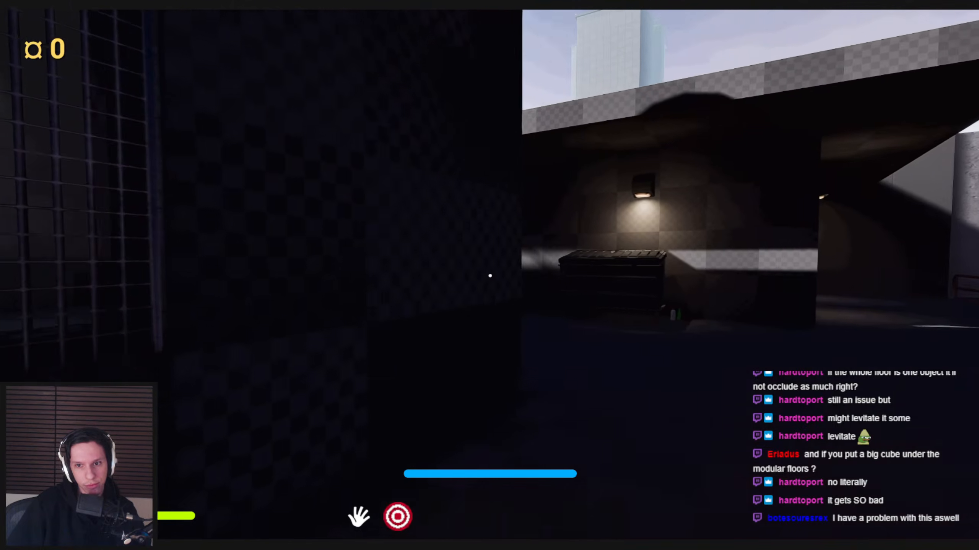
key("w")
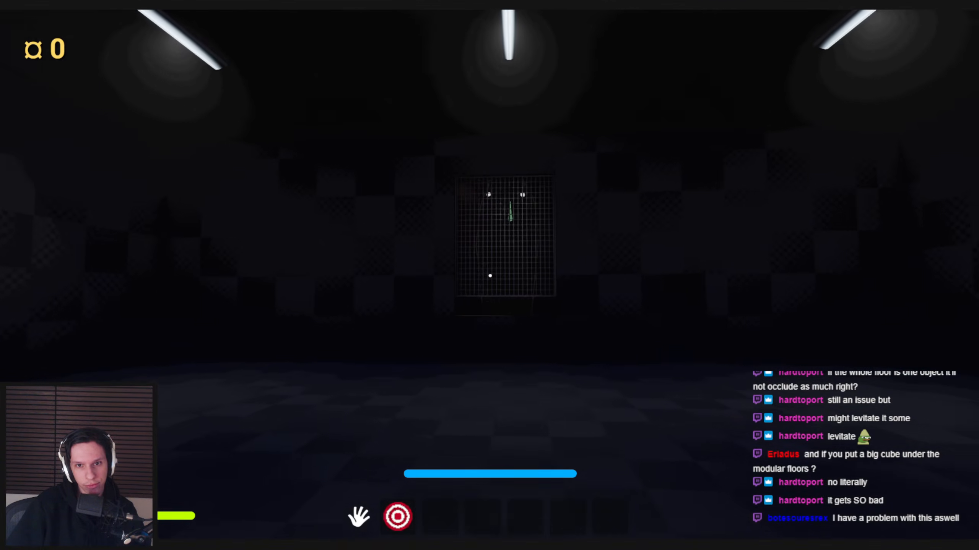
key("w")
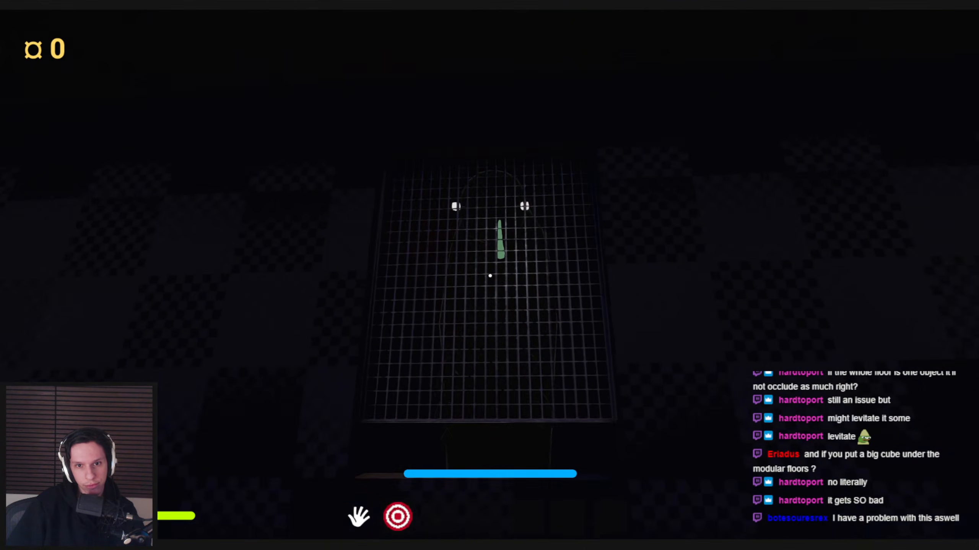
key("w")
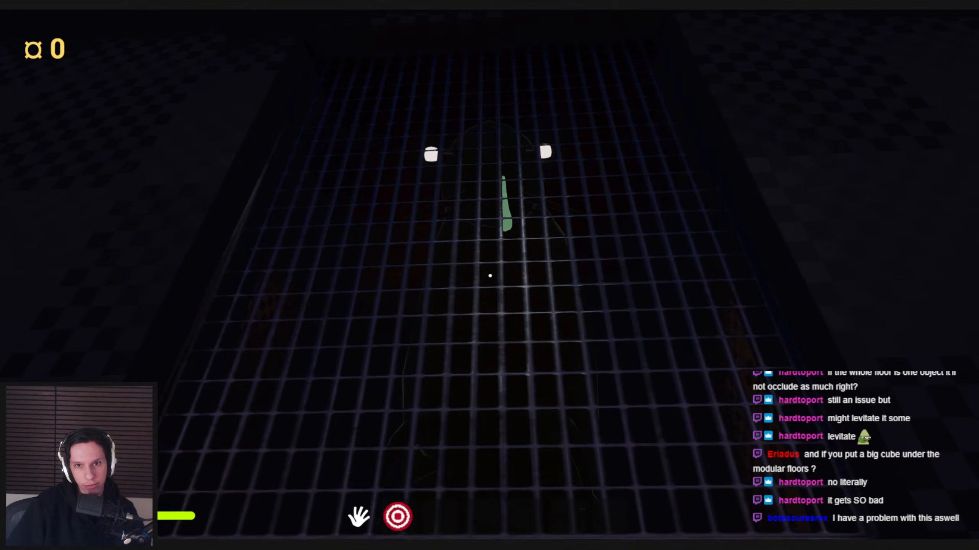
key("w")
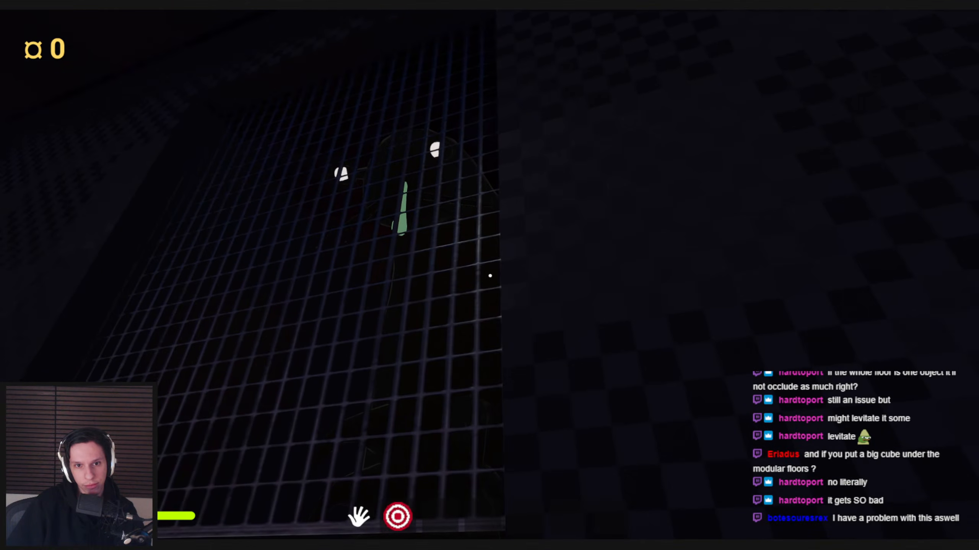
- Inspect the caged character, the opening below the grille, and the dark corner beside it from several distances
key("s")
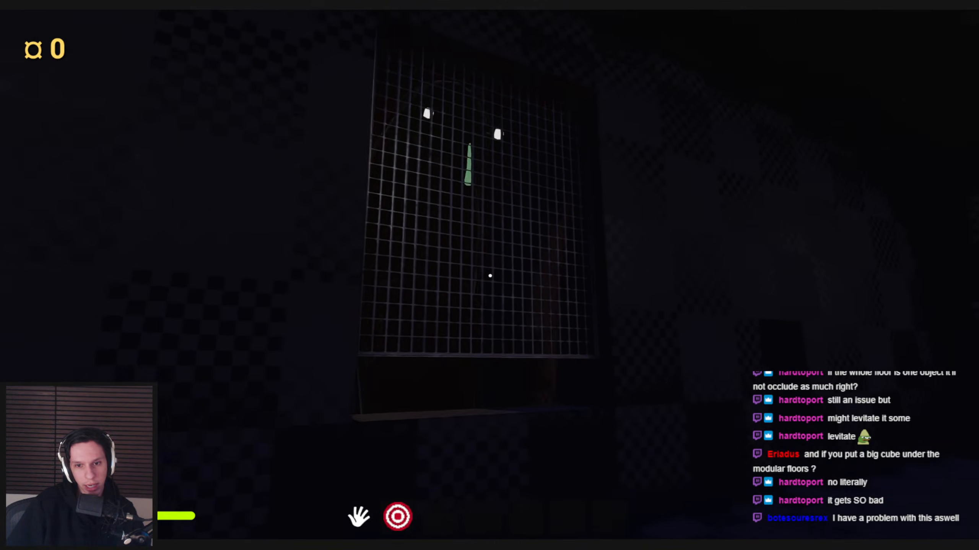
key("w")
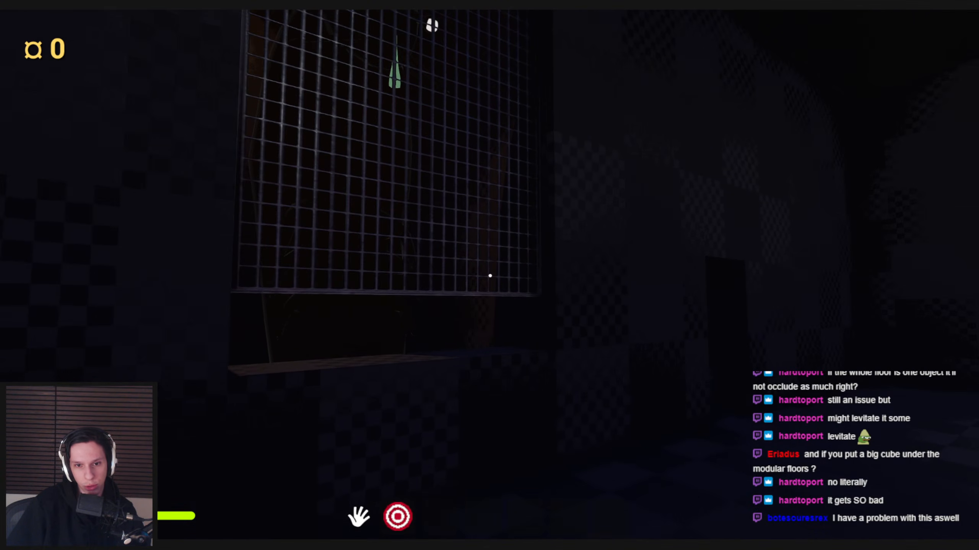
key("s")
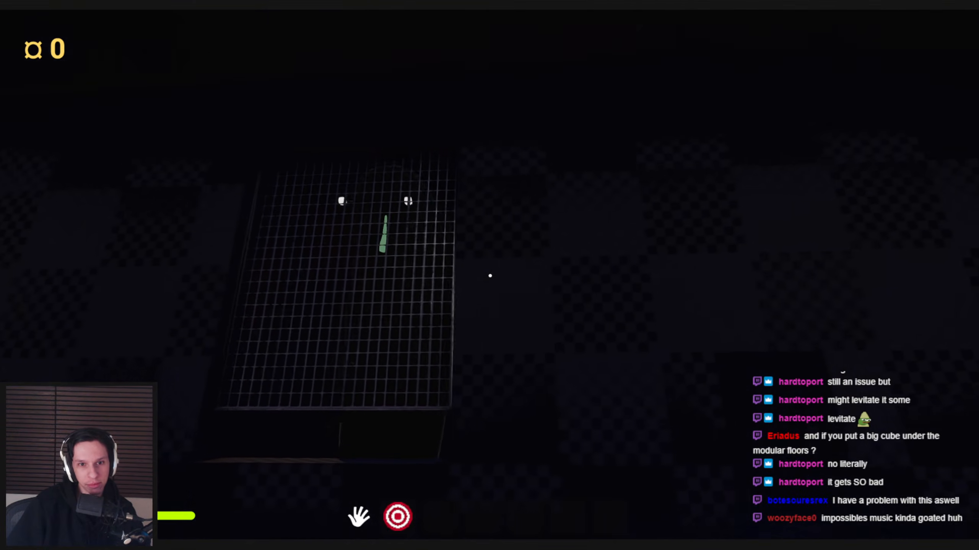
key("shift+w")
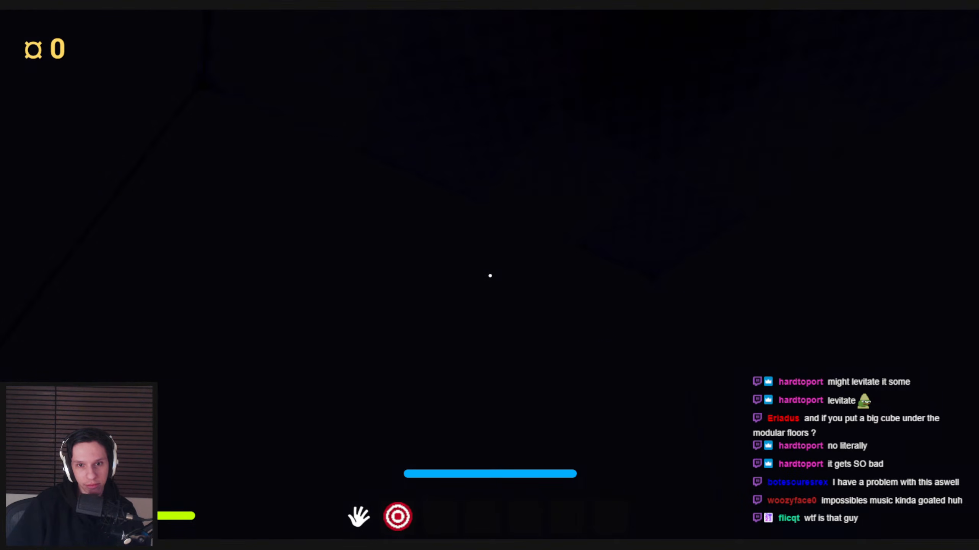
key("shift+w")
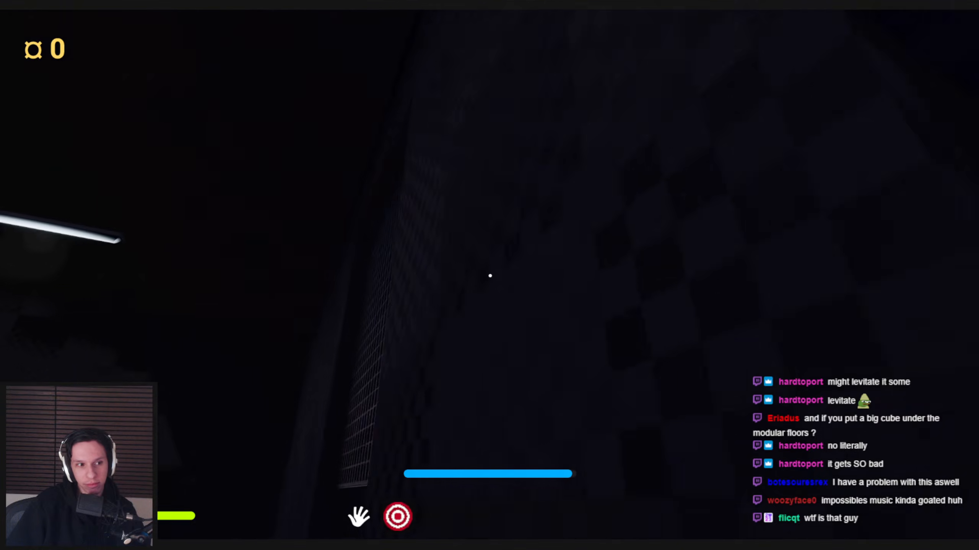
key("w")
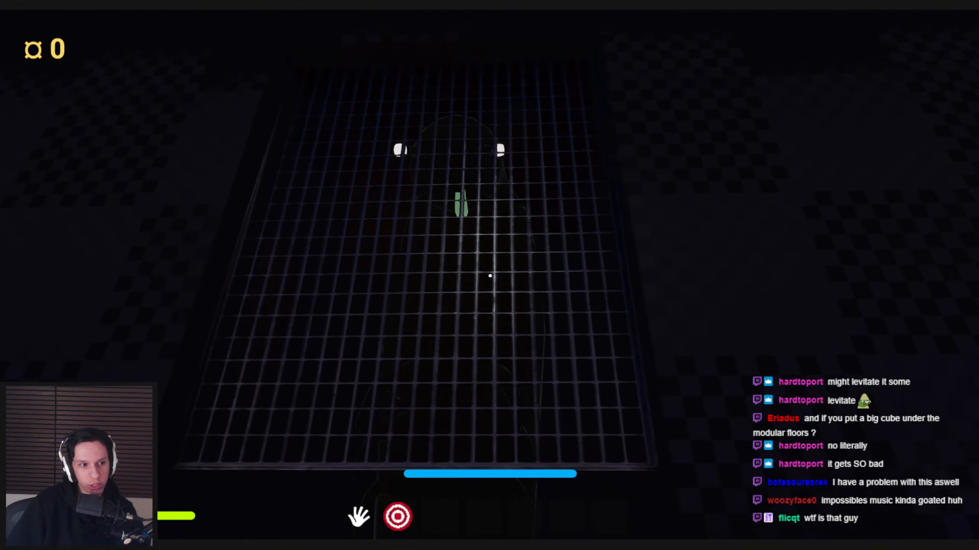
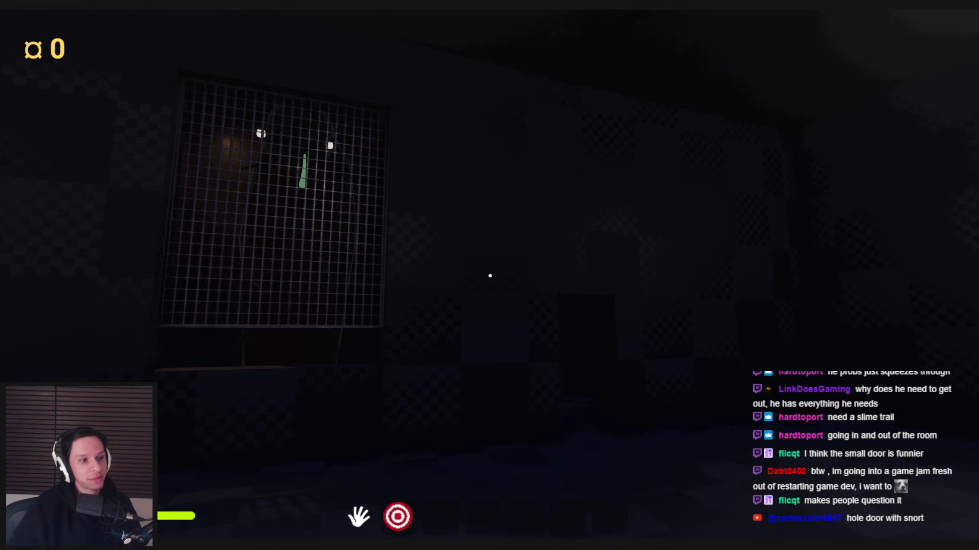
- Examine the caged character again at close range, look over the shop interior's lighting, and head for the exit doorway
key("w")
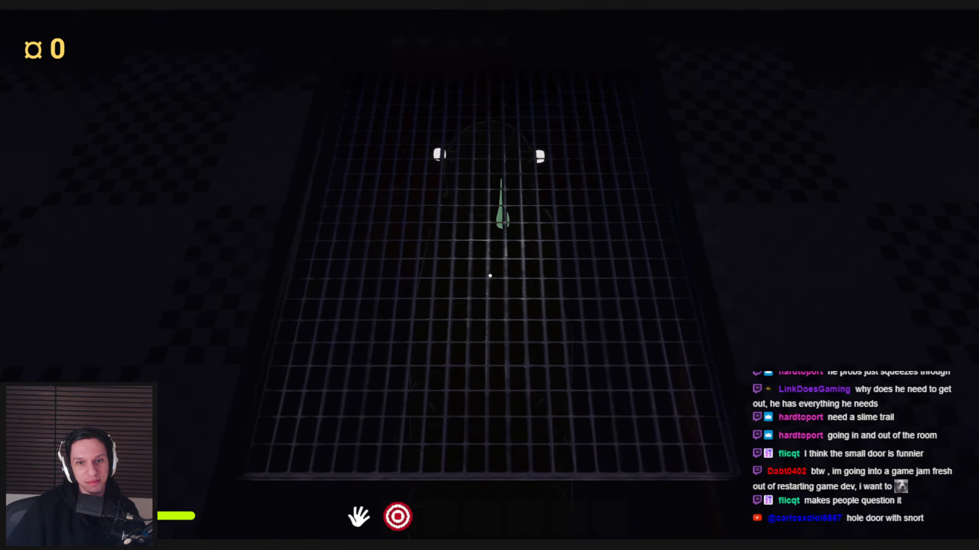
key("w")
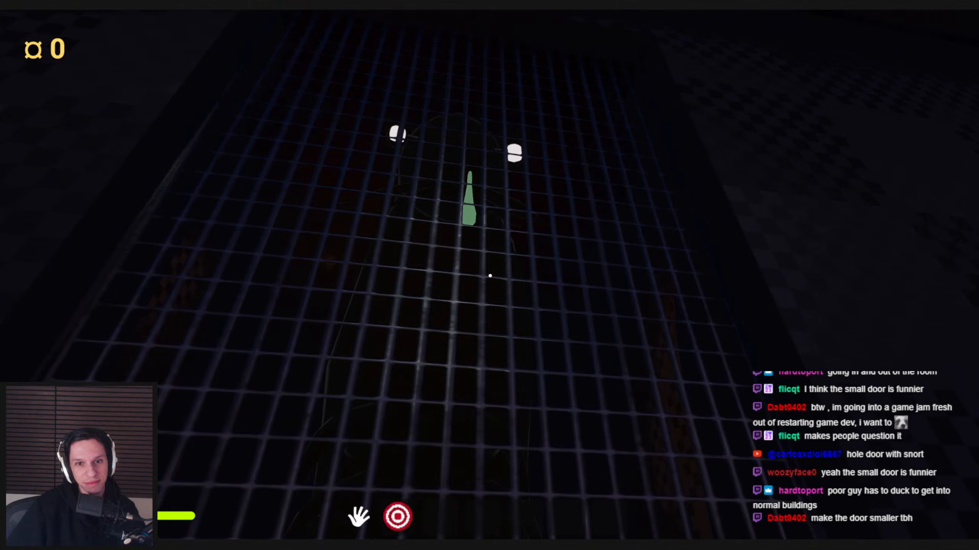
key("s")
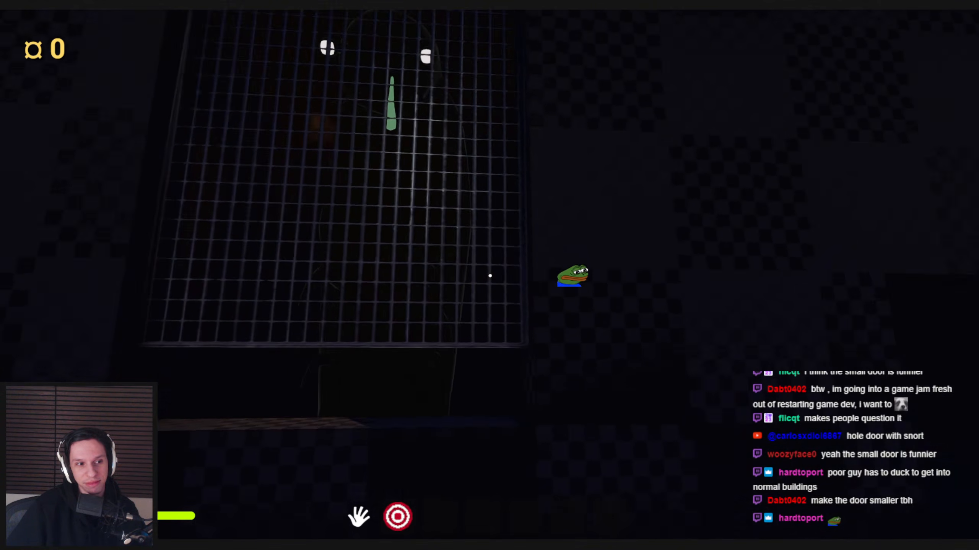
key("w")
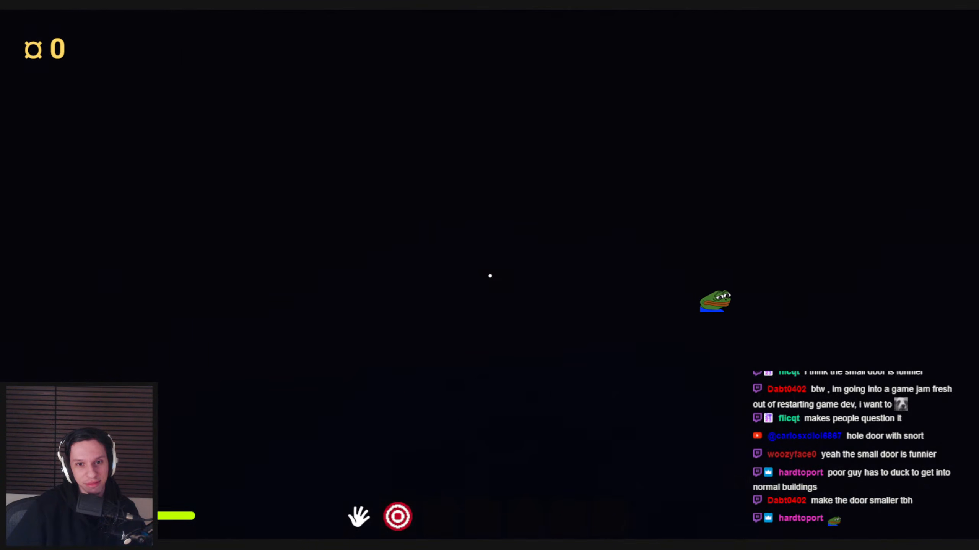
key("s")
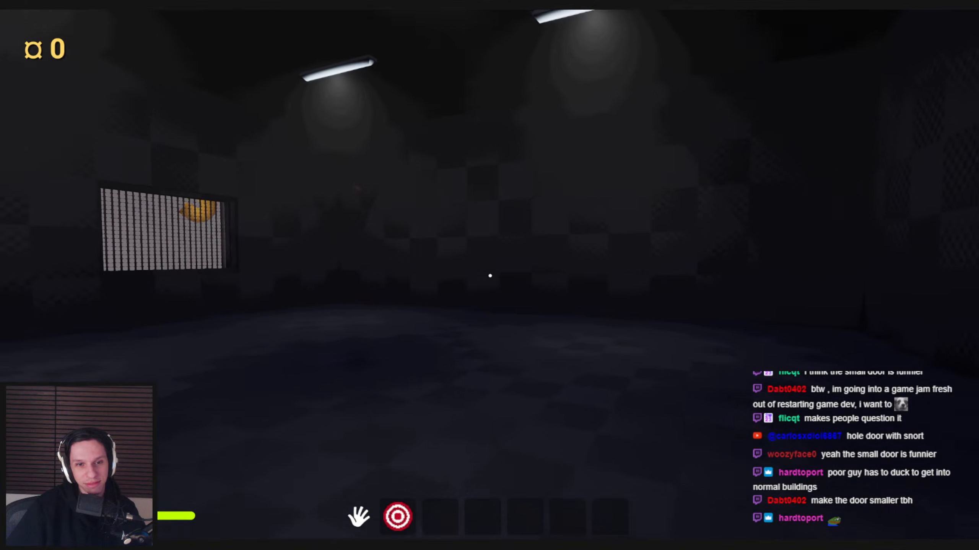
key("w")
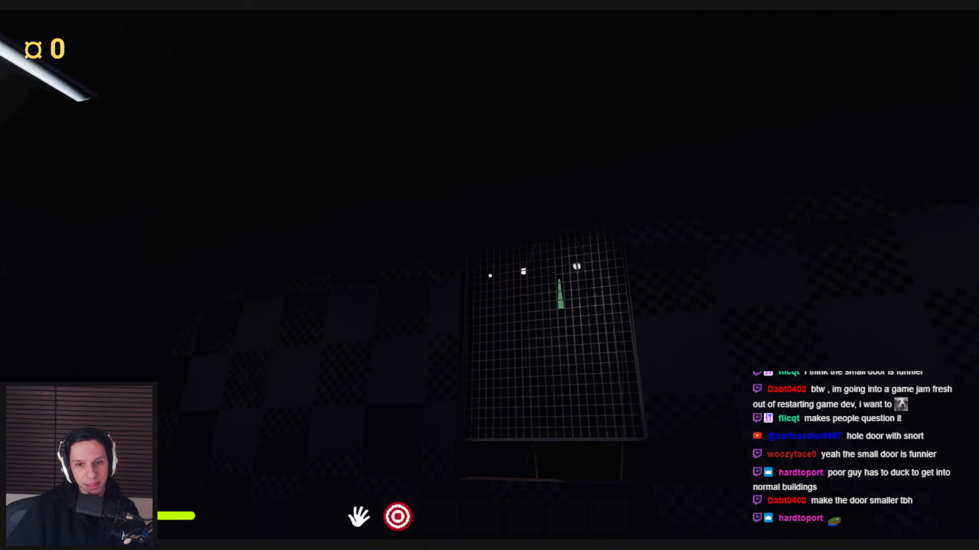
key("w")
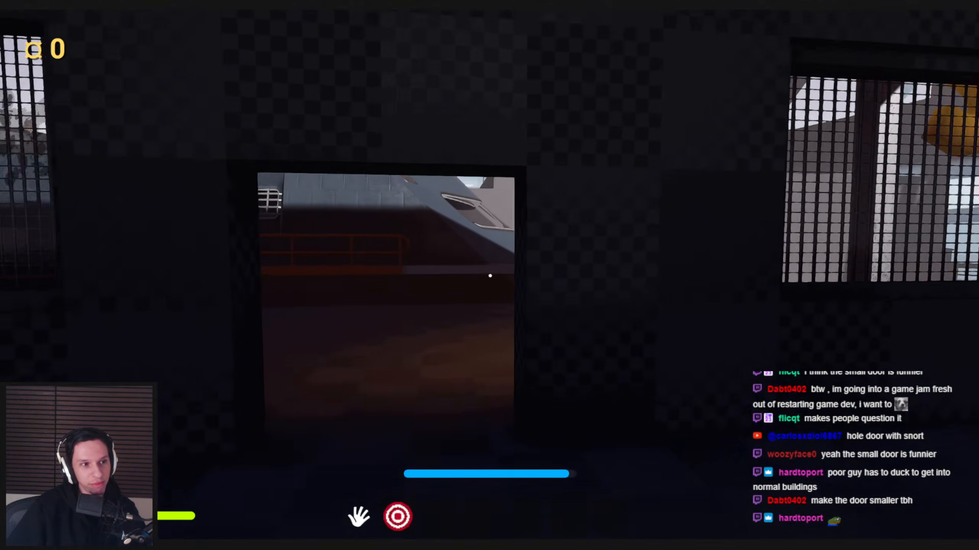
- Leave the shop, run around the orange containers into the alley, and climb the red ladder onto the roof
key("w")
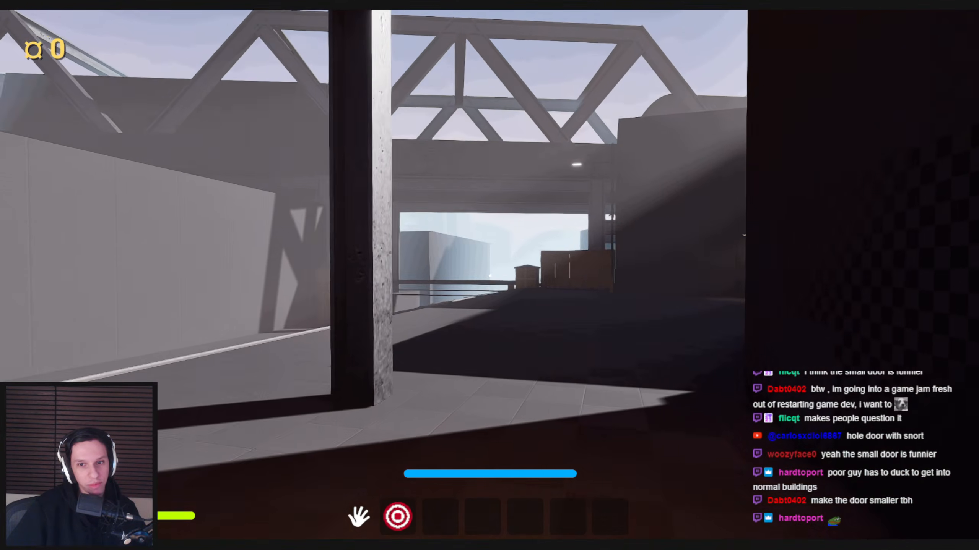
key("w")
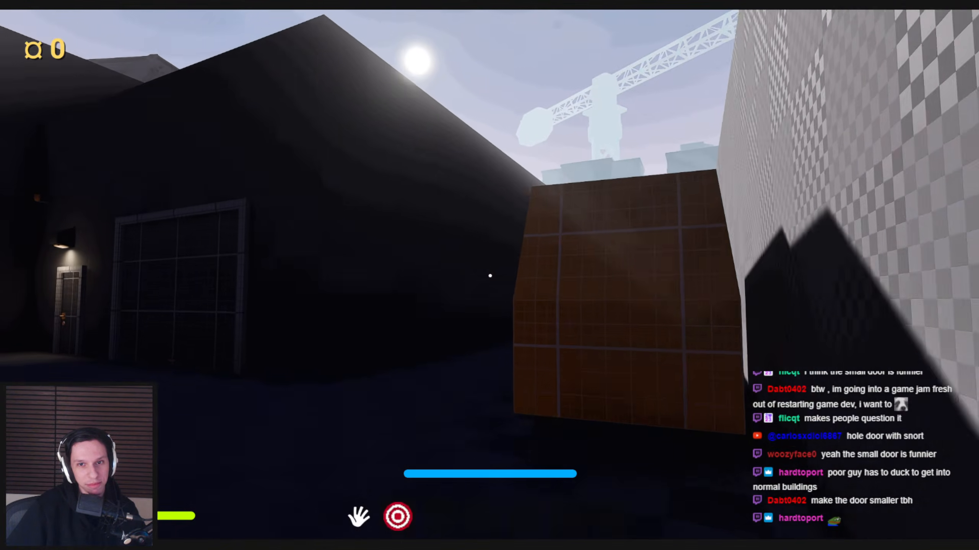
key("w")
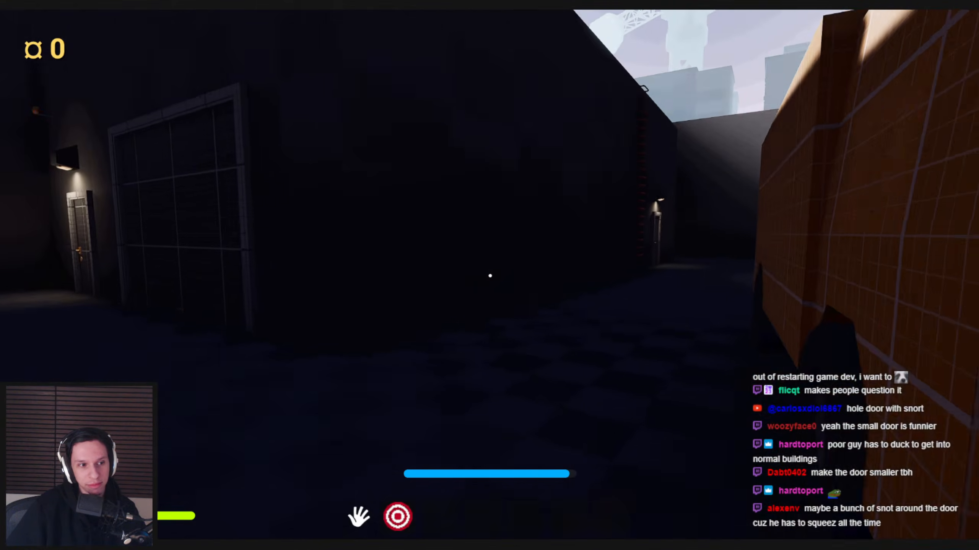
key("w")
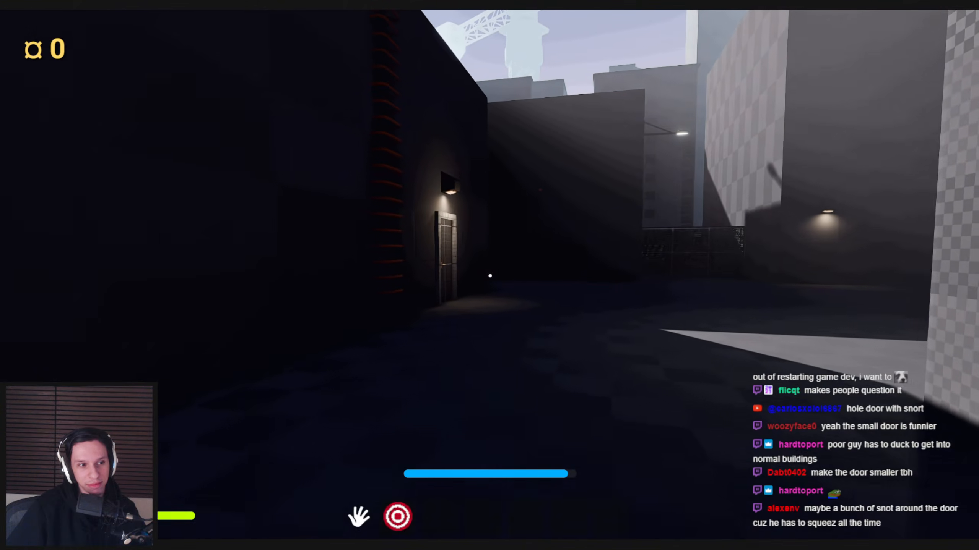
key("w")
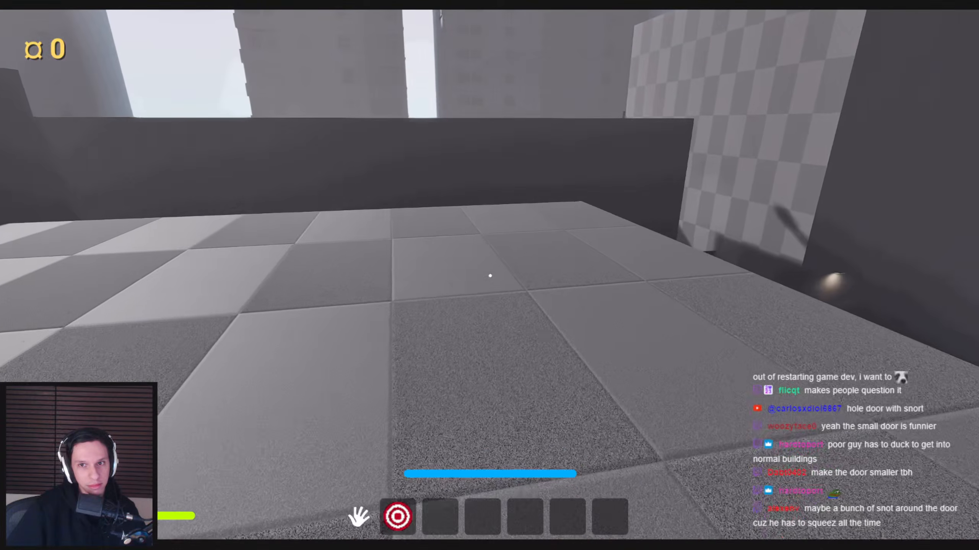
- Walk the rooftop, surveying the skyline, the bridge, and the three barrels on the shop roof, and stop at the edge above the platform
key("space")
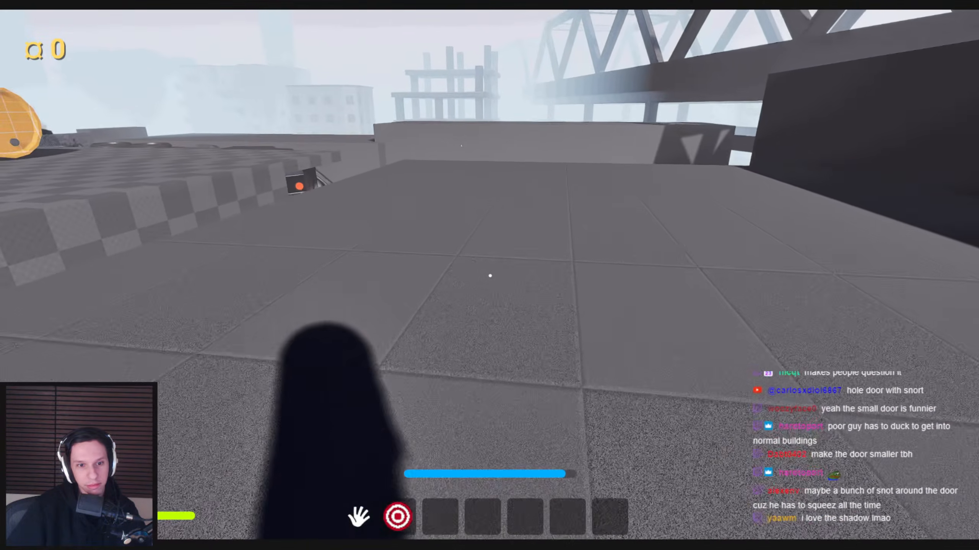
key("w")
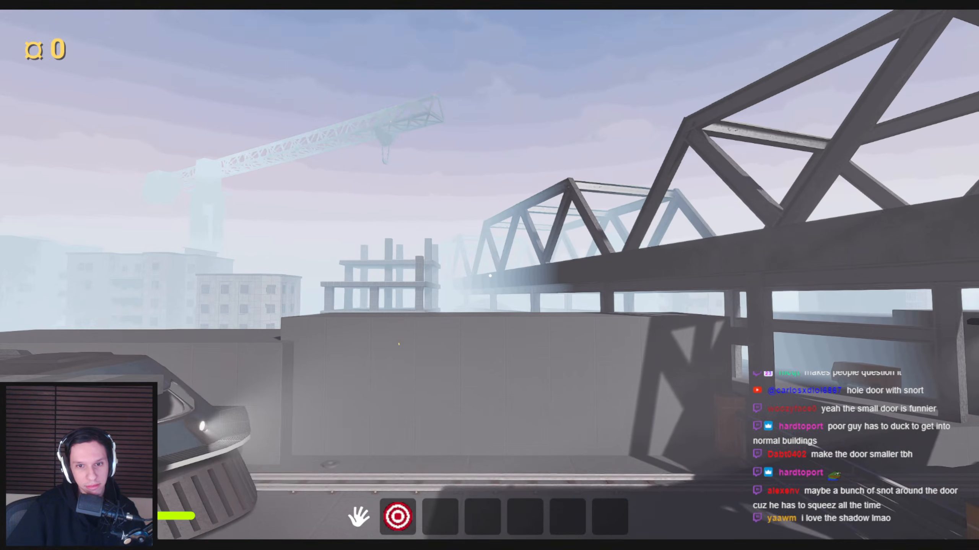
key("w")
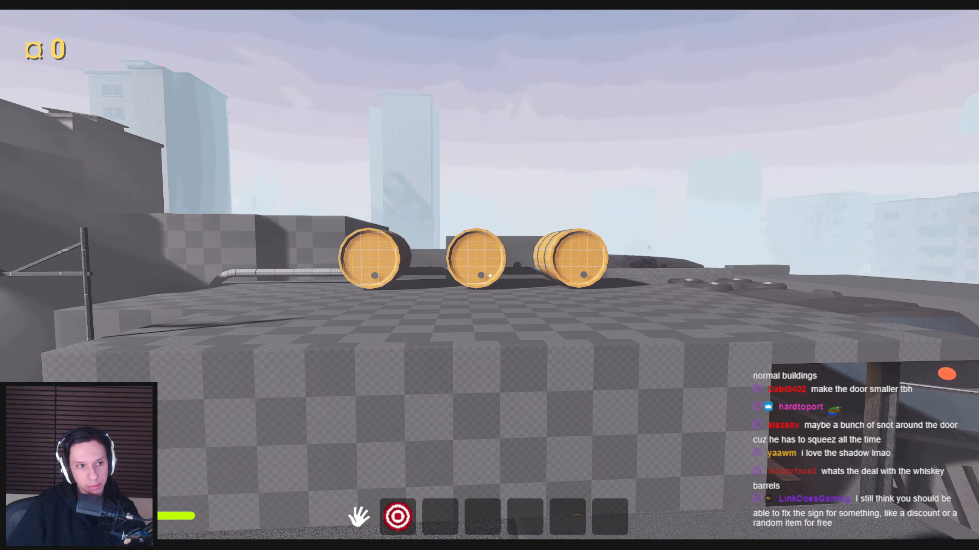
key("w")
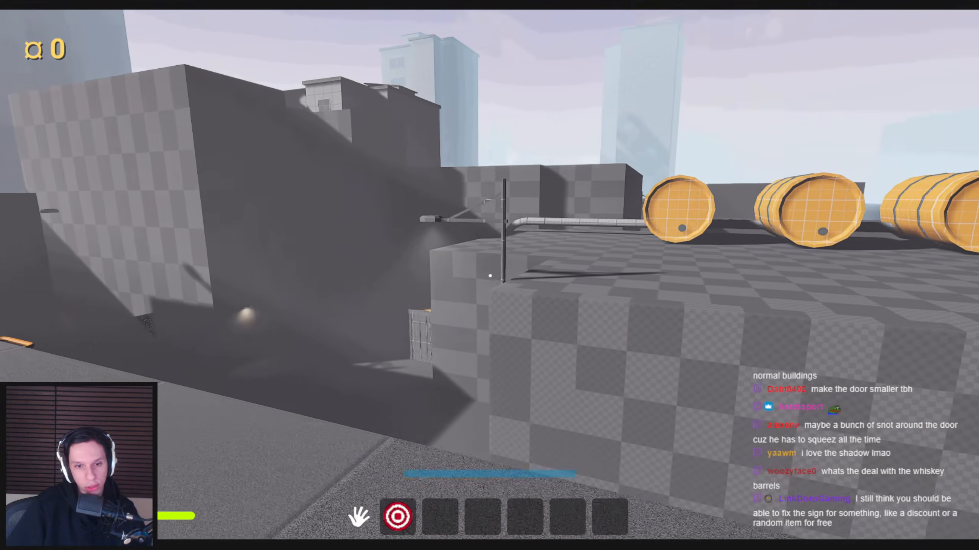
key("w")
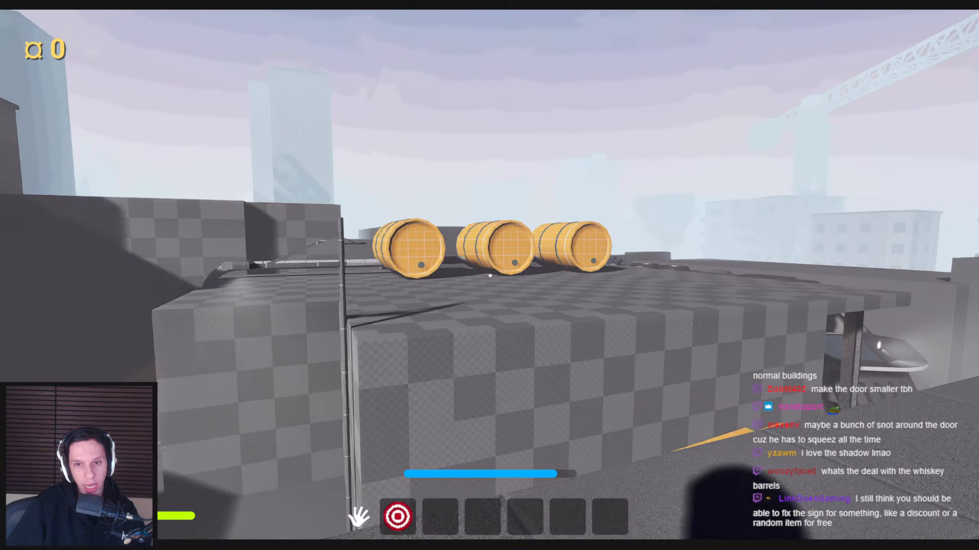
key("w")
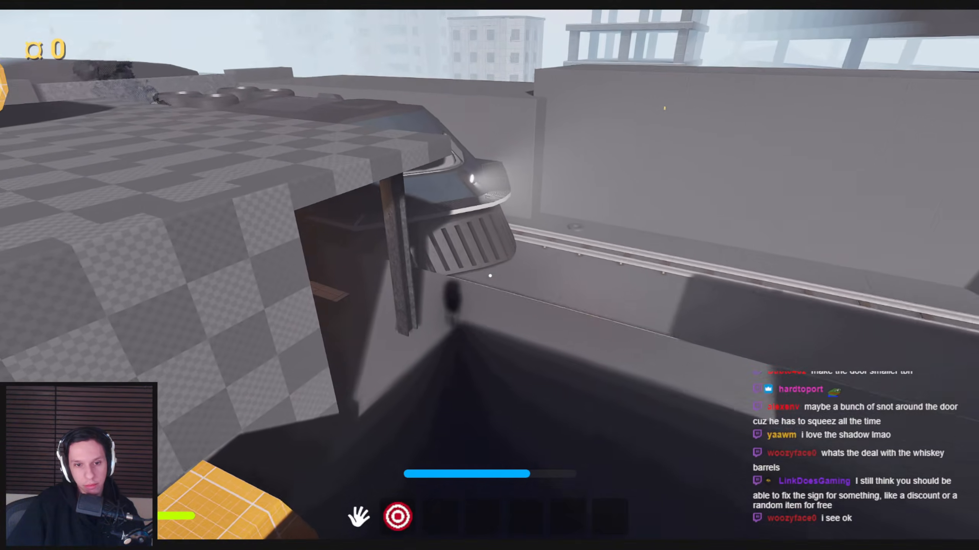
- Drop from the roof to the platform and run along the shop front beneath the sign toward the smoking train
key("w")
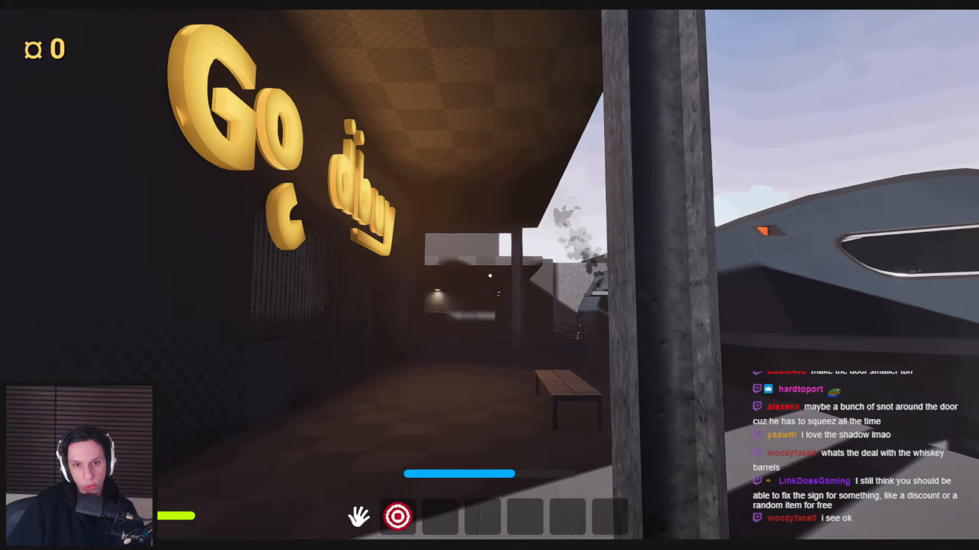
key("w")
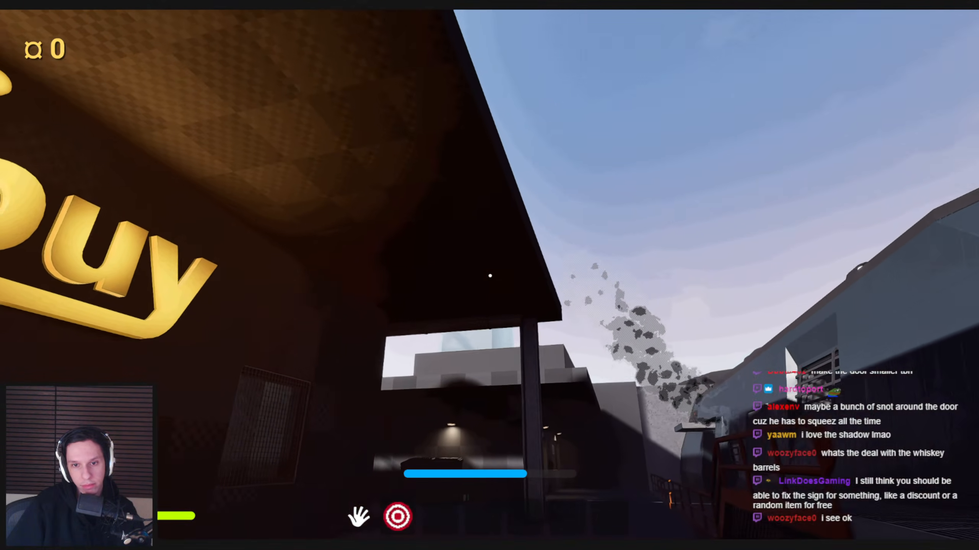
key("w")
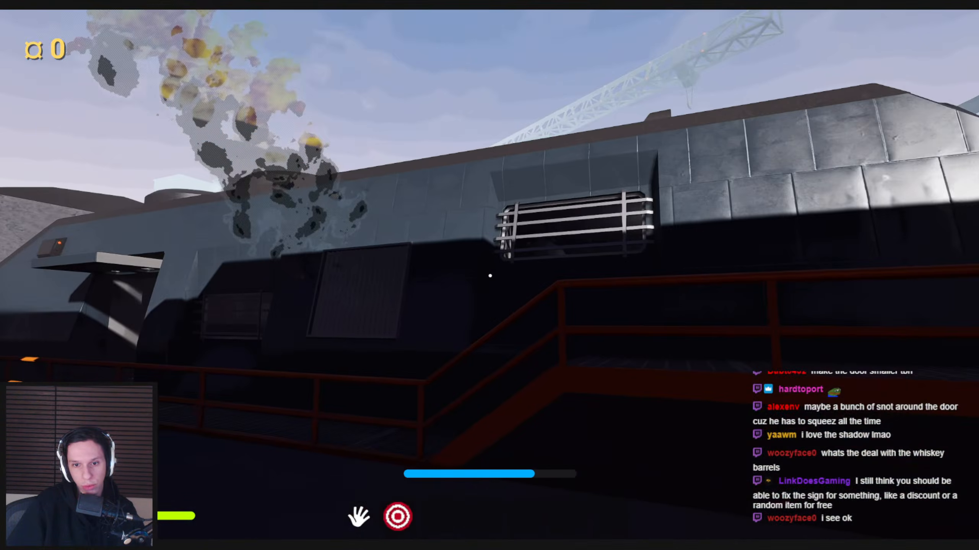
- Back up under the canopy while inspecting its roof edge, the smoke plume above the train, and the shop sign
key("s")
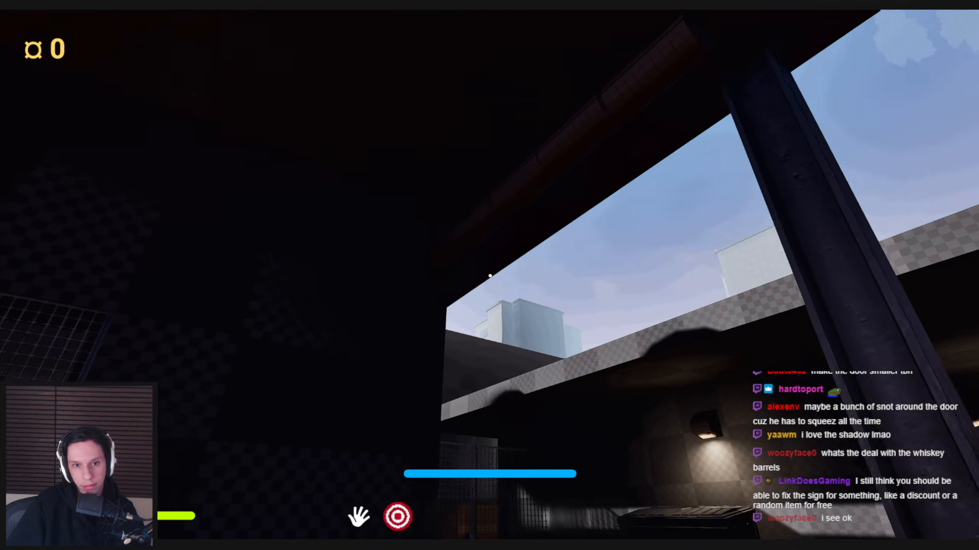
key("s")
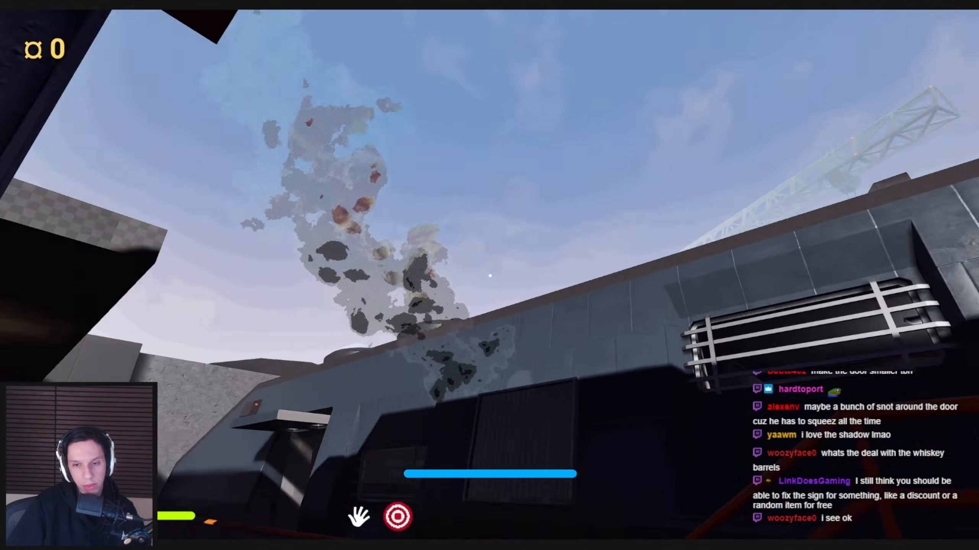
key("s")
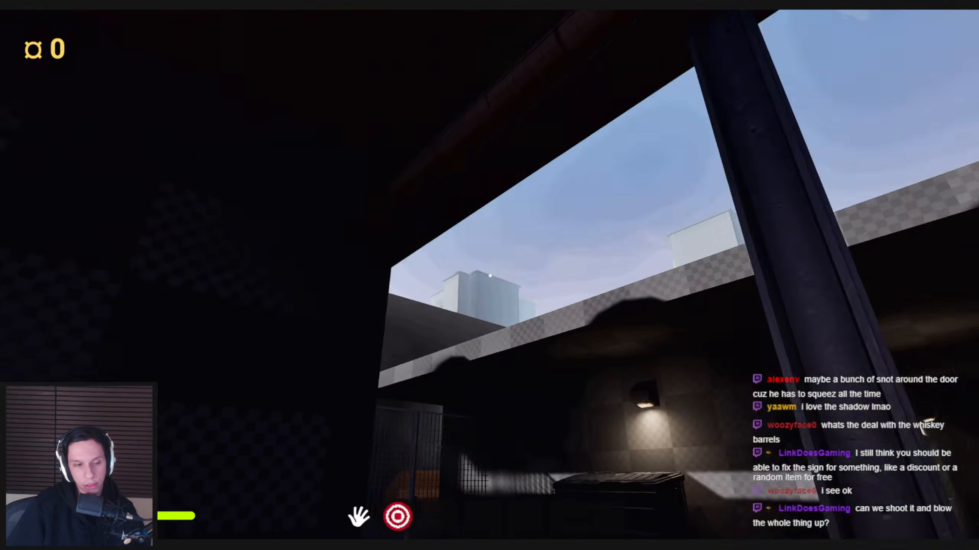
key("s")
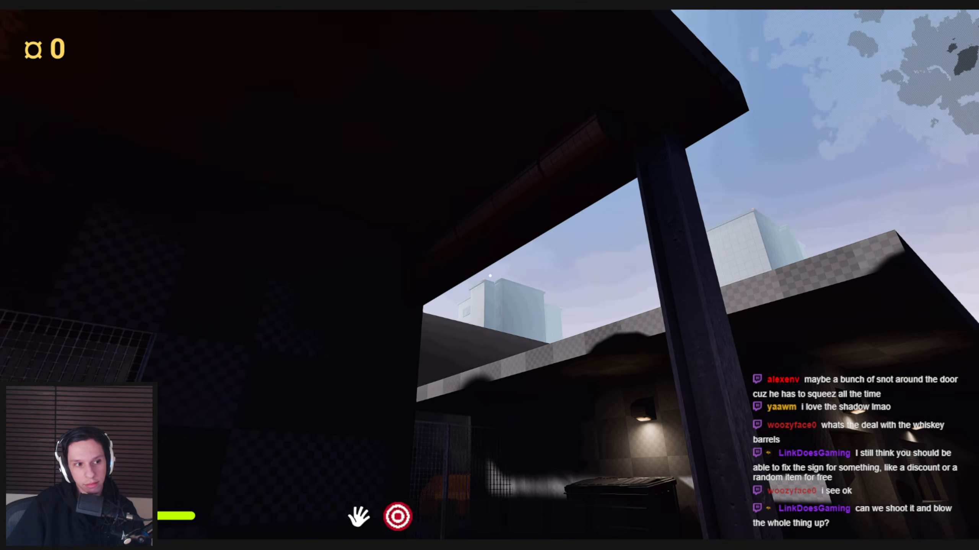
key("s")
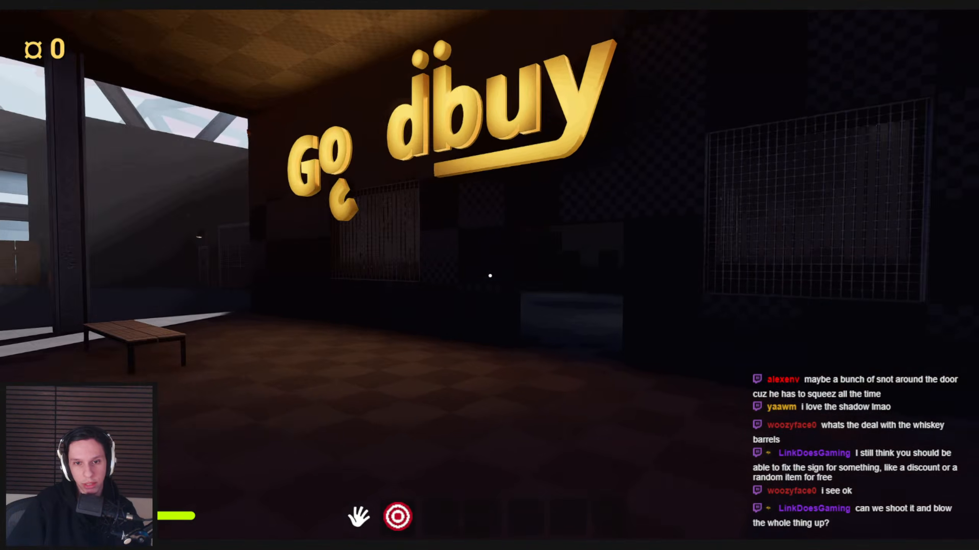
- Run past the sign to the dark yard beyond the shop, look around, and return to the platform bench beside the train
key("w")
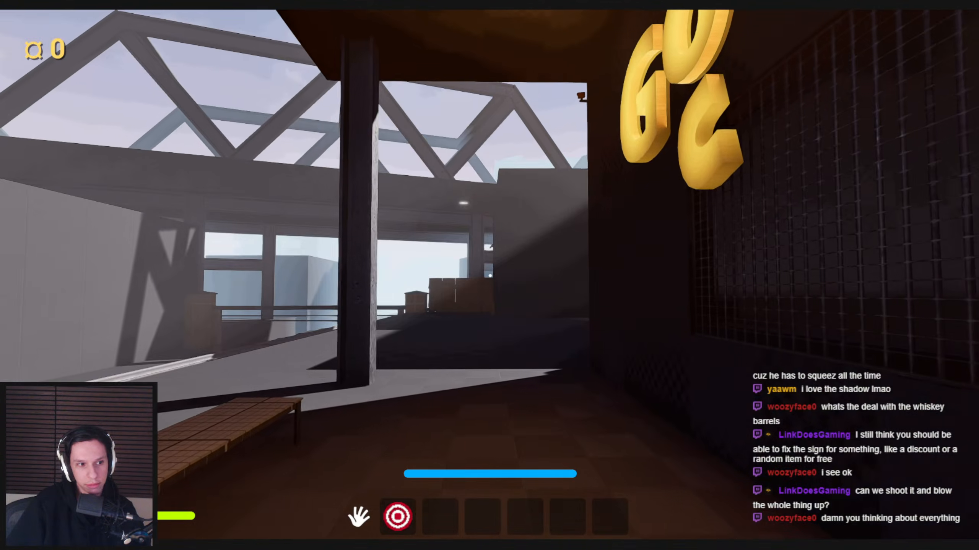
key("w")
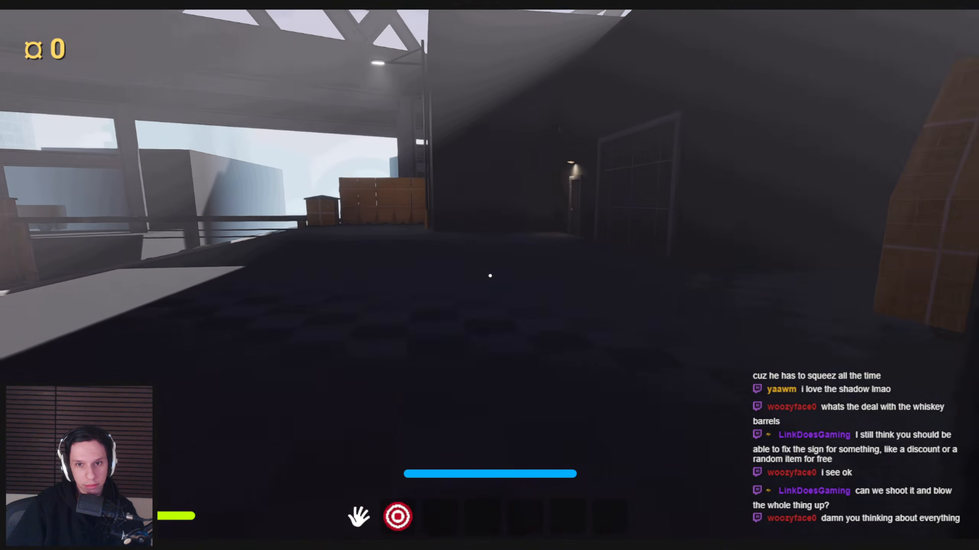
key("w")
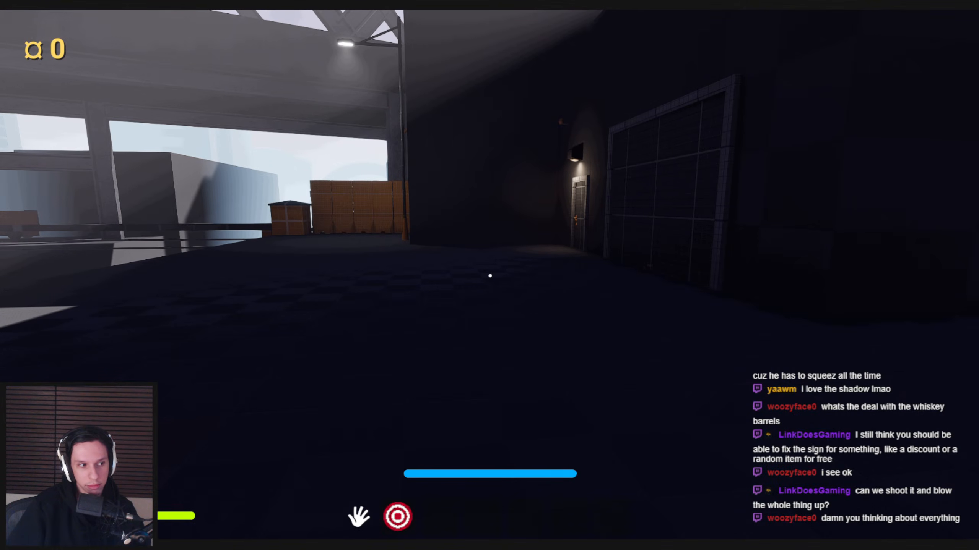
key("w")
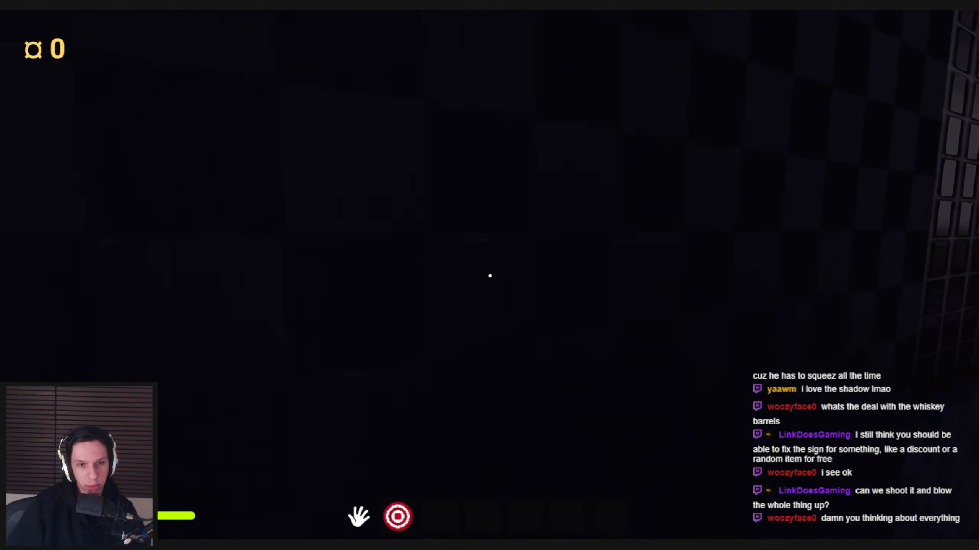
key("w")
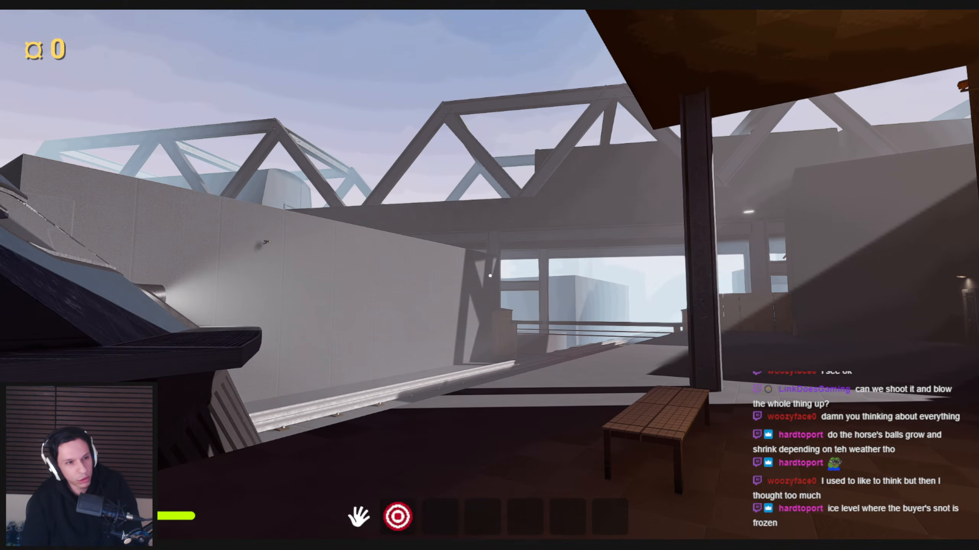
- Run from the platform bench around the orange container, follow the dark alley to the red ladder, and return to the rooftop
key("w")
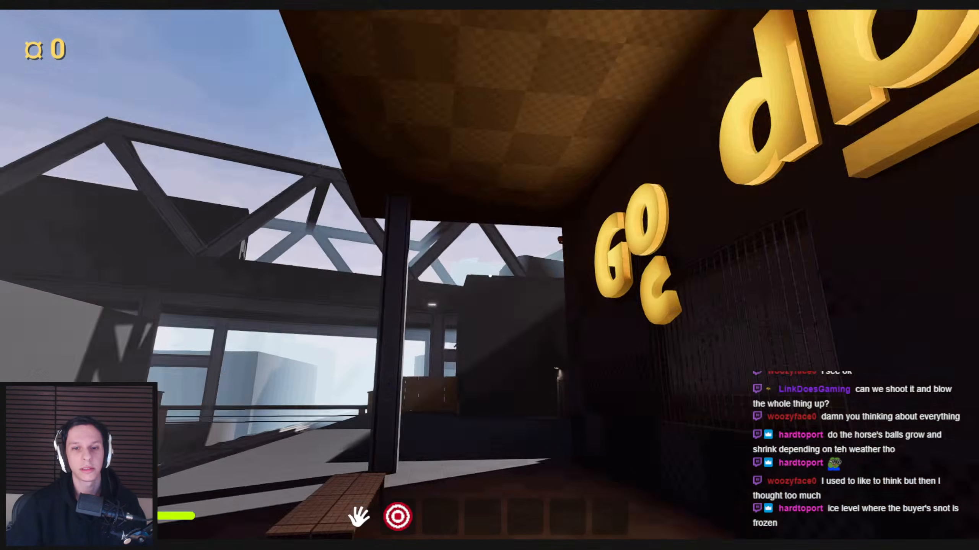
key("w")
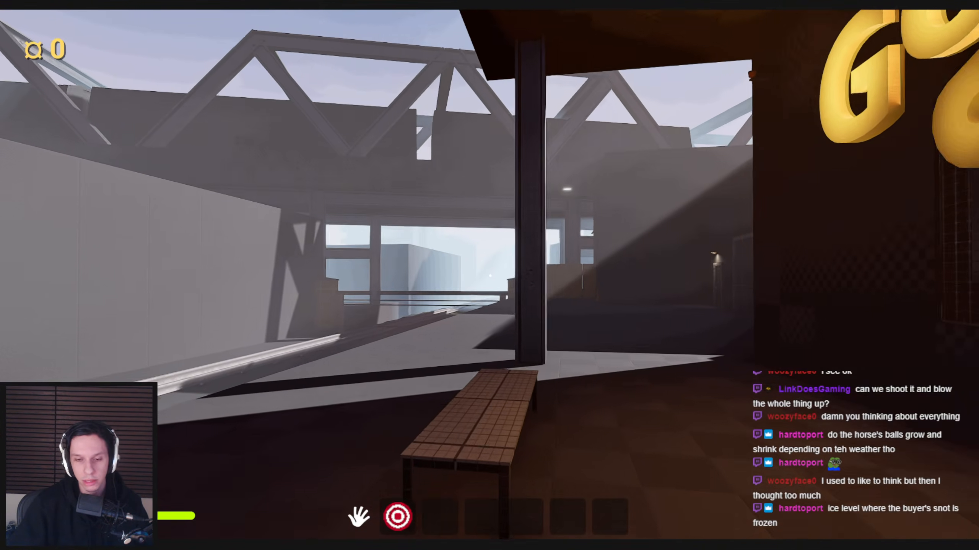
key("w")
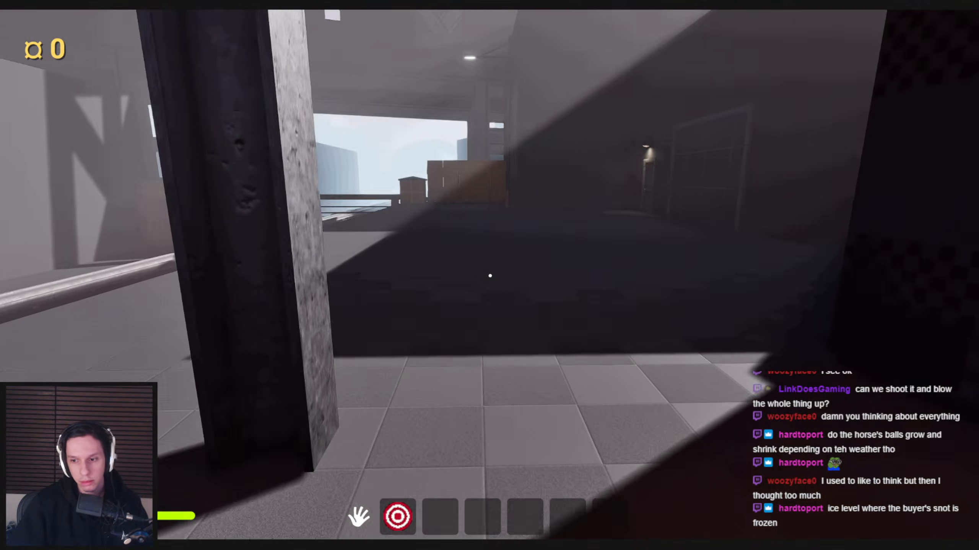
key("w")
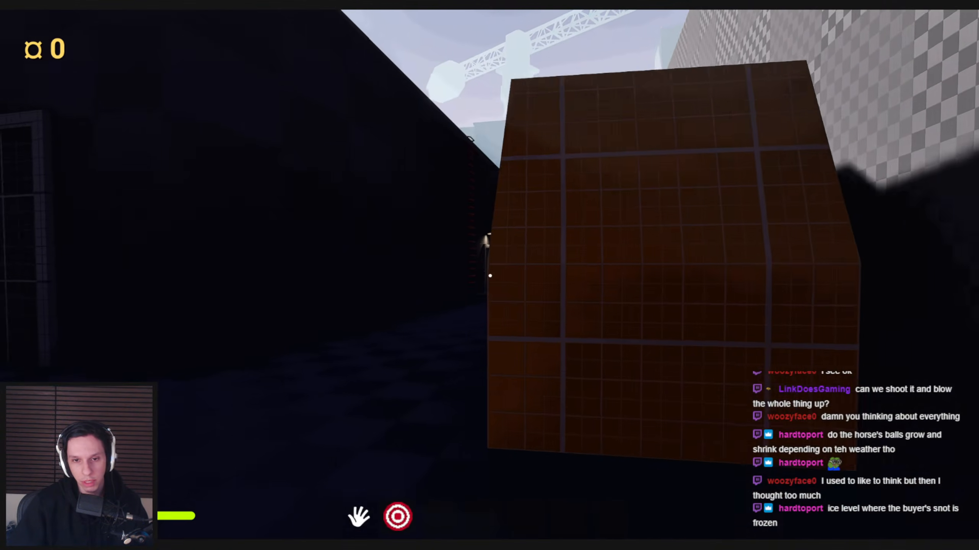
key("w")
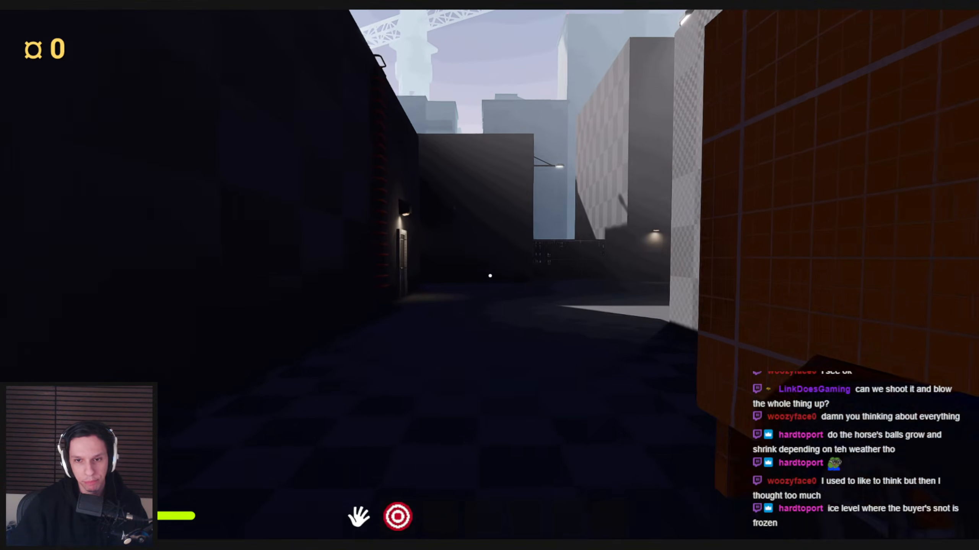
key("w")
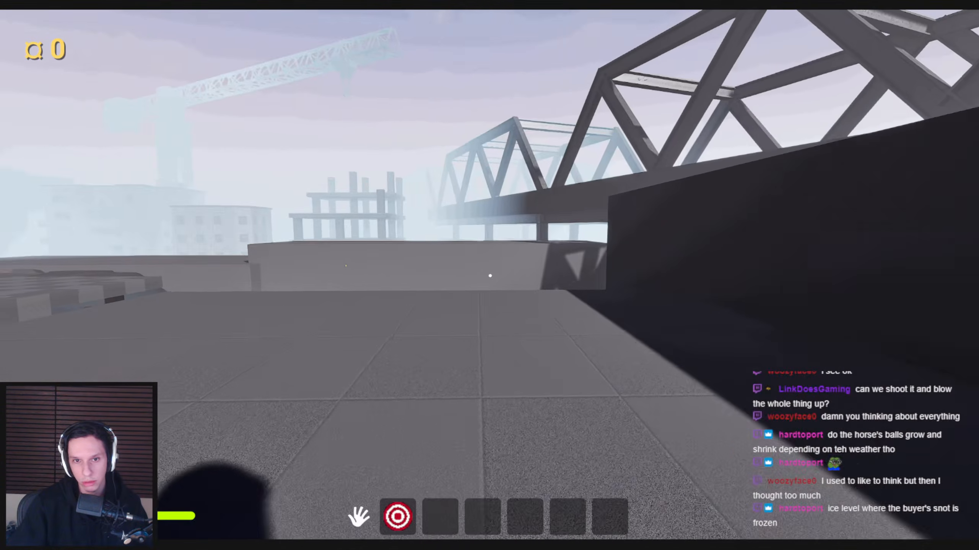
- Walk along the roof edge, examining the gap beside the shop, the alley below, the barrels, and the orange containers
key("w")
key("w")
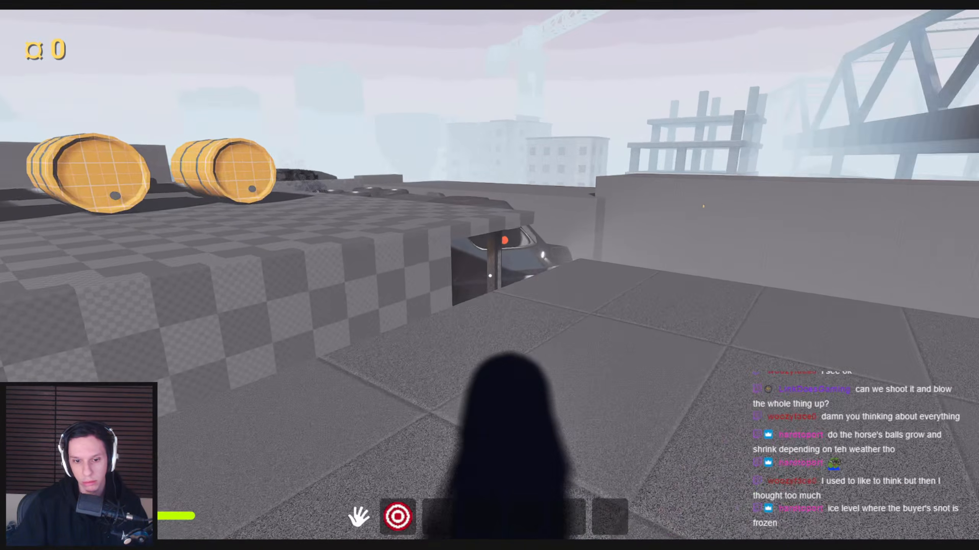
key("w")
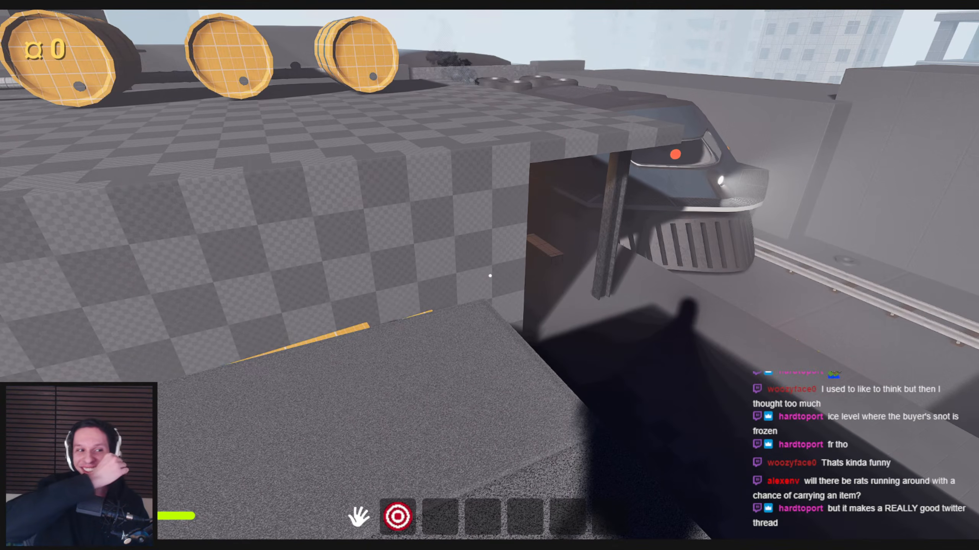
key("w")
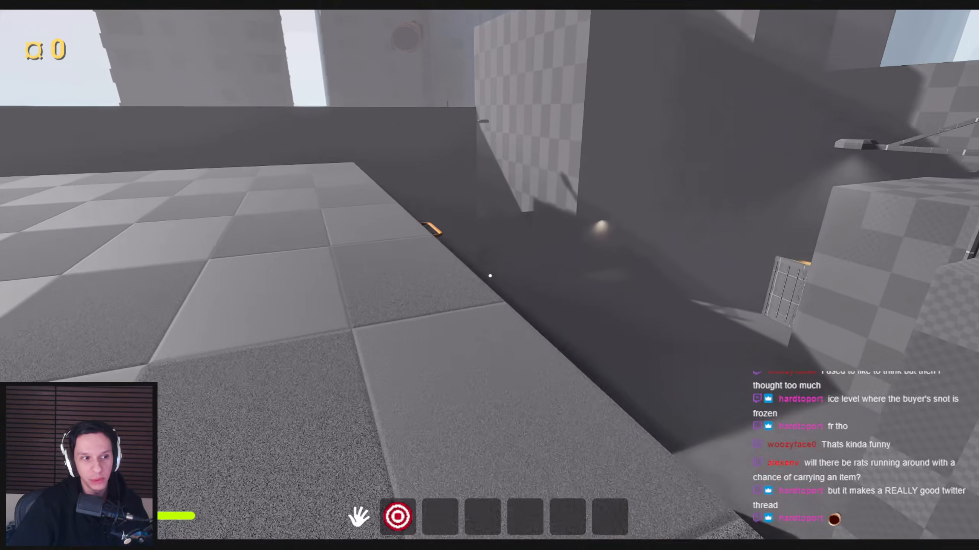
key("w")
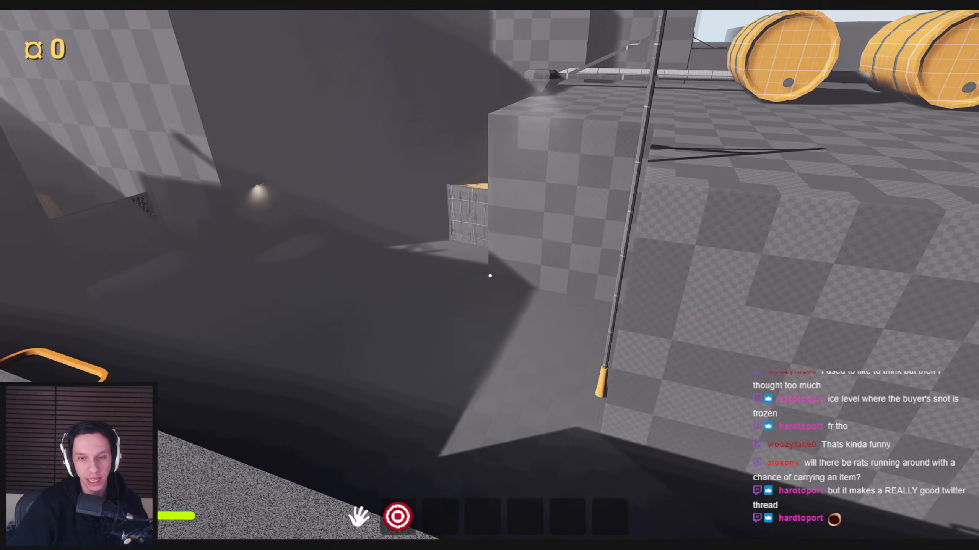
key("w")
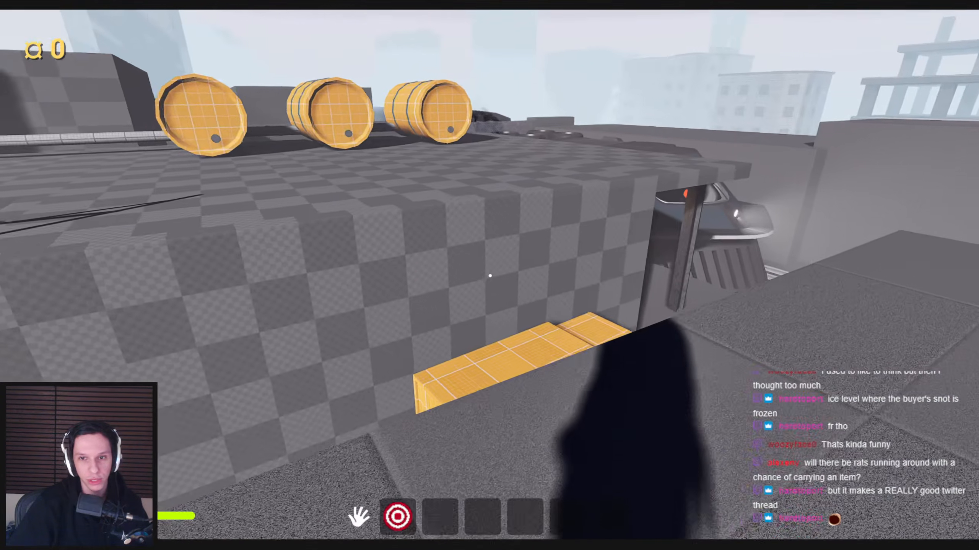
- Walk around the rooftop, checking the views of the barrels, the alley, the bridge, and the train front beside the shop
key("w")
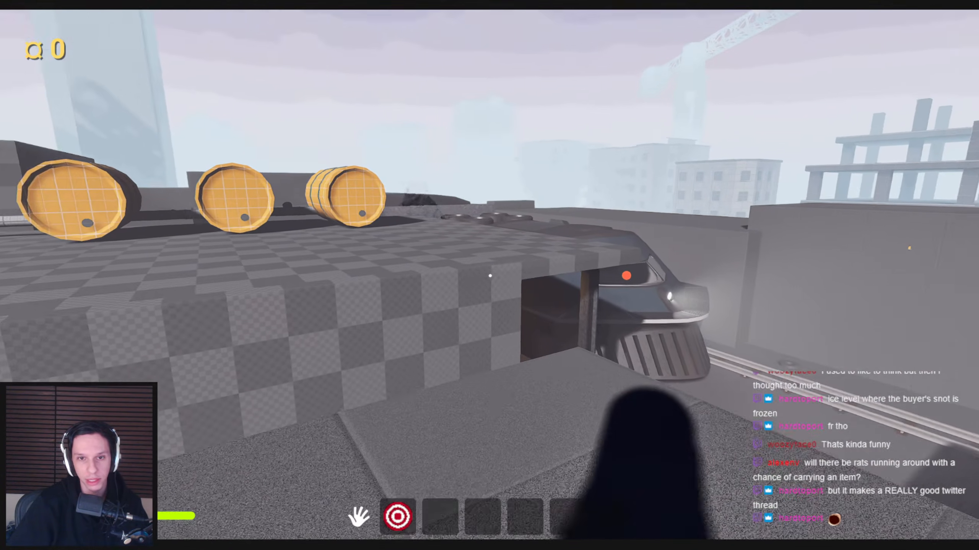
key("w")
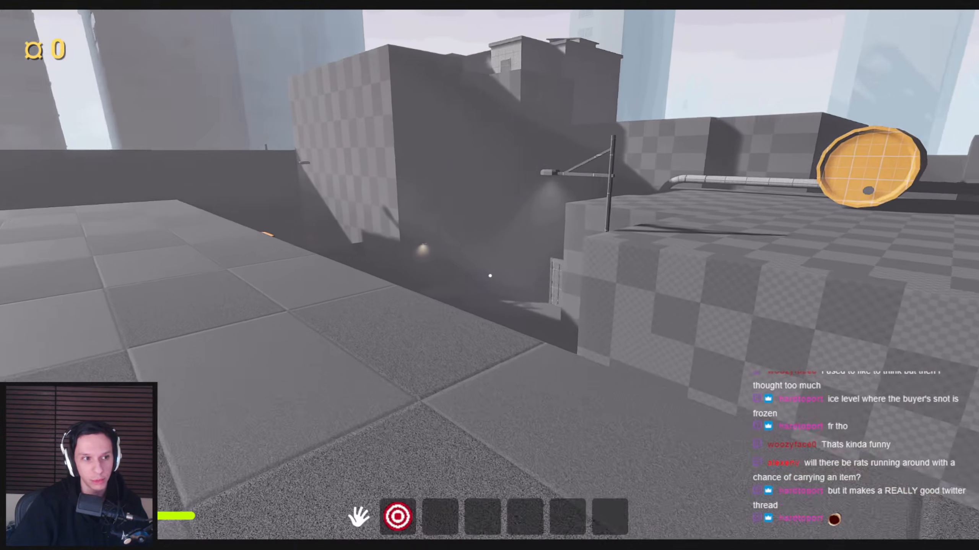
key("w")
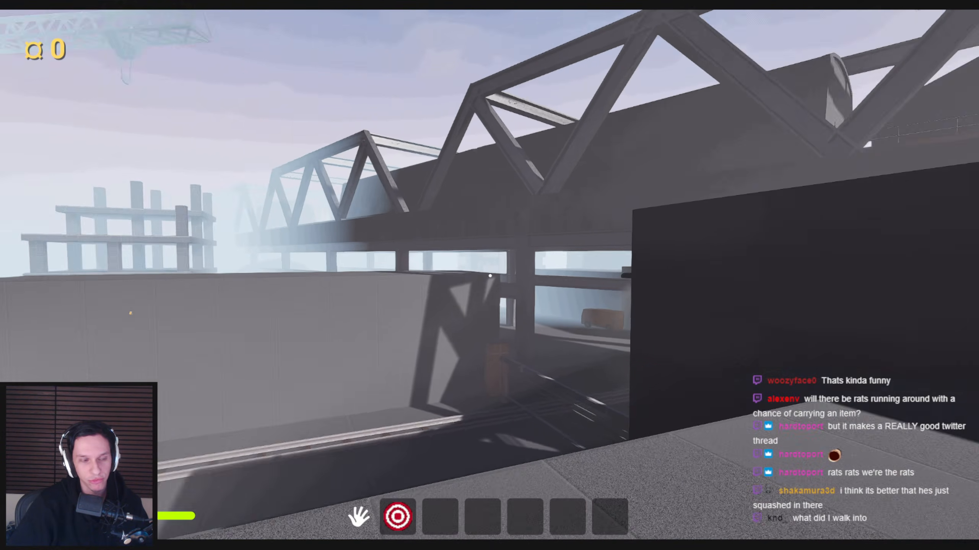
key("w")
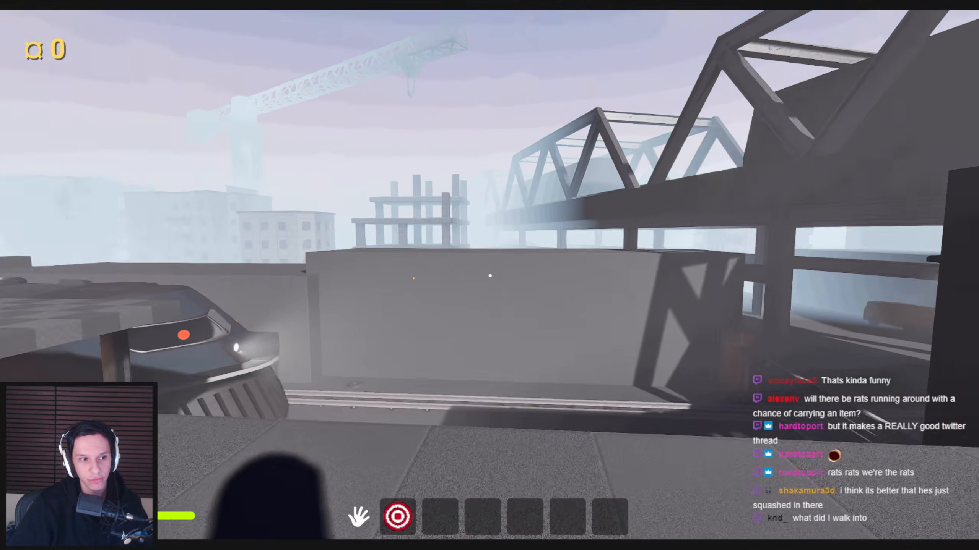
key("w")
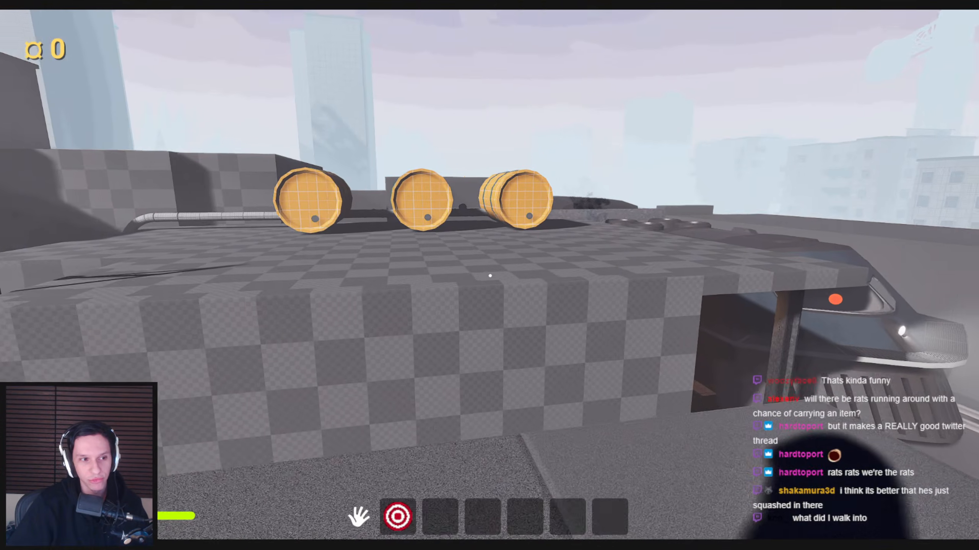
key("s")
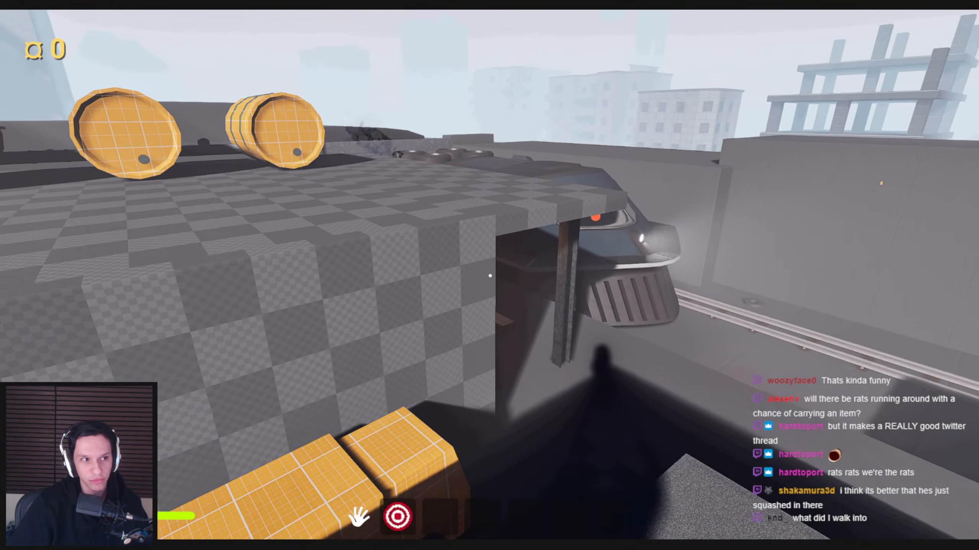
- Drop from the roof edge beside the orange container to the platform and enter the dark shop up to the buyer's grated window
key("w")
key("w")
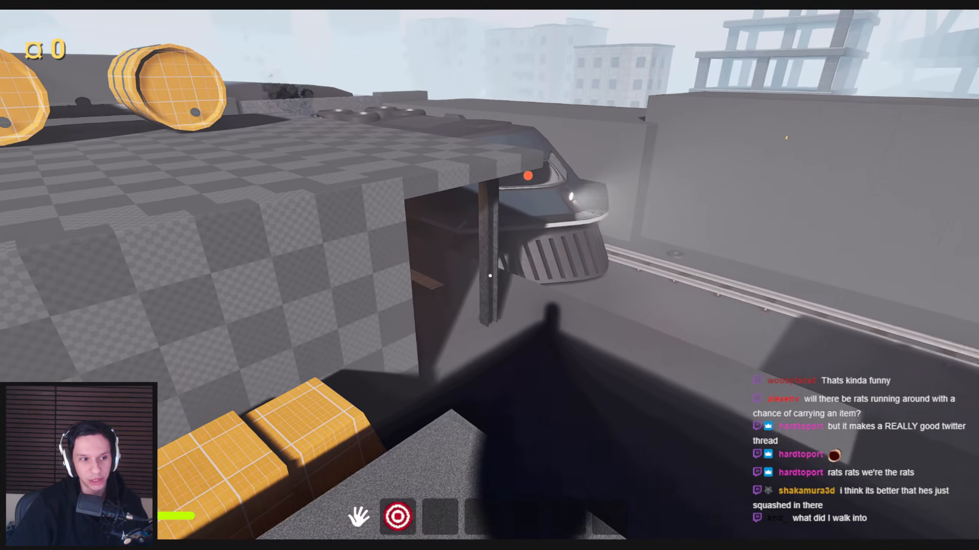
key("w")
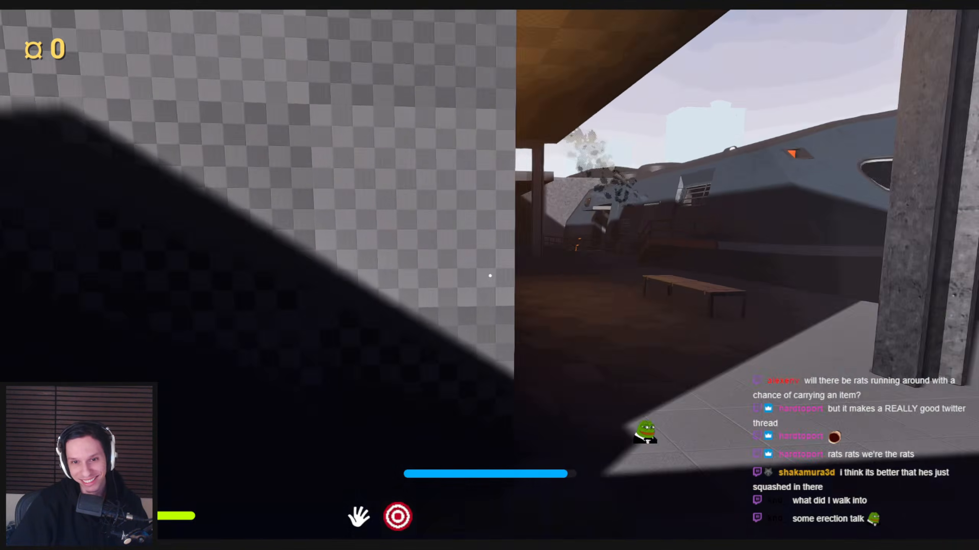
key("w")
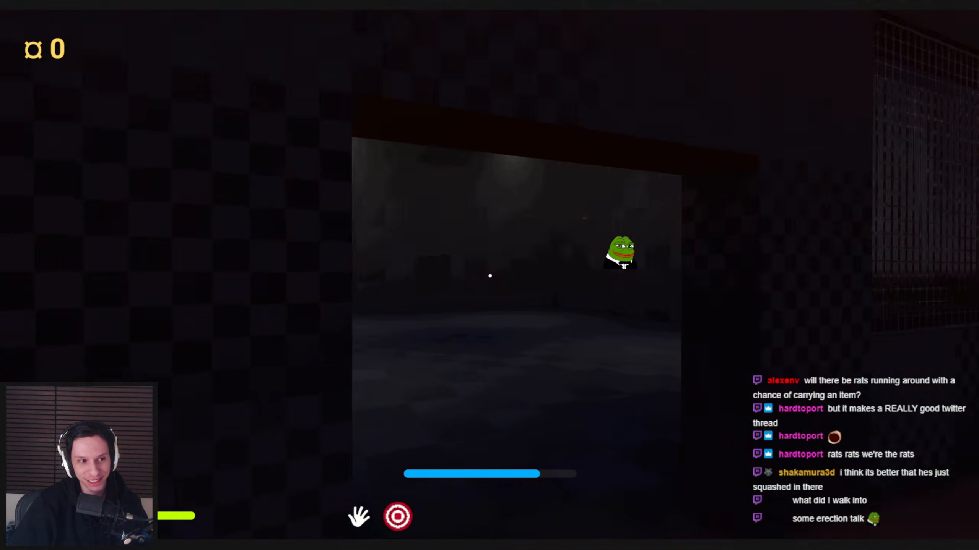
key("w")
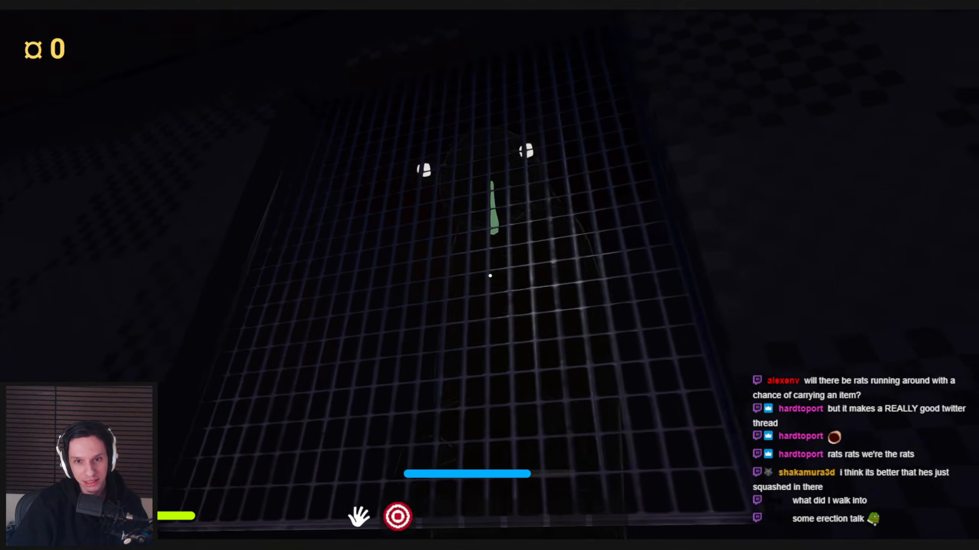
- Back away from and approach the grated window repeatedly, examining the buyer behind it from different distances and angles
key("s")
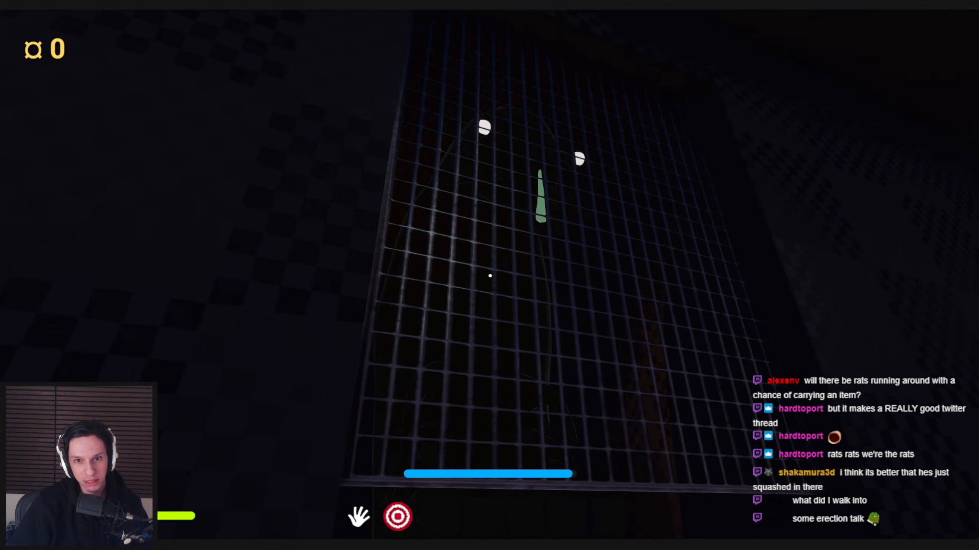
key("s")
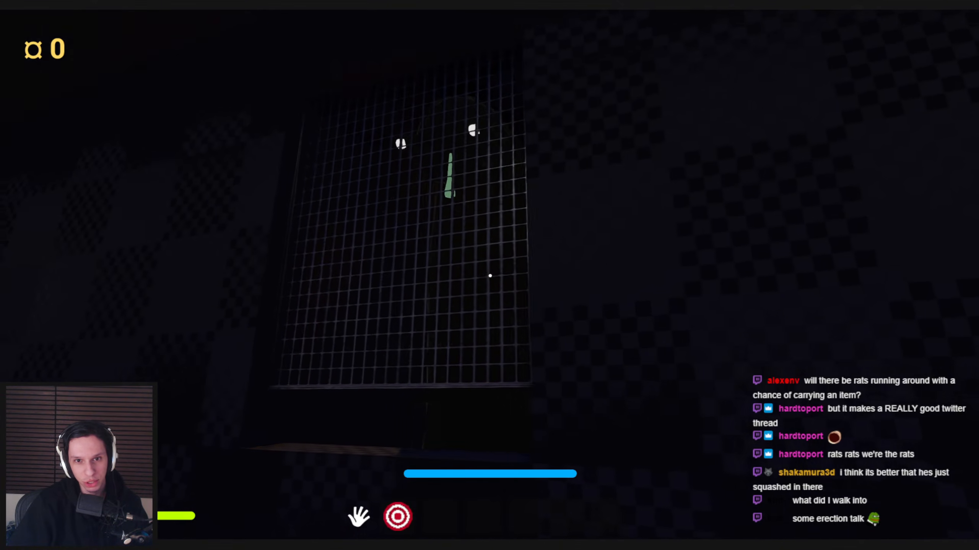
key("w")
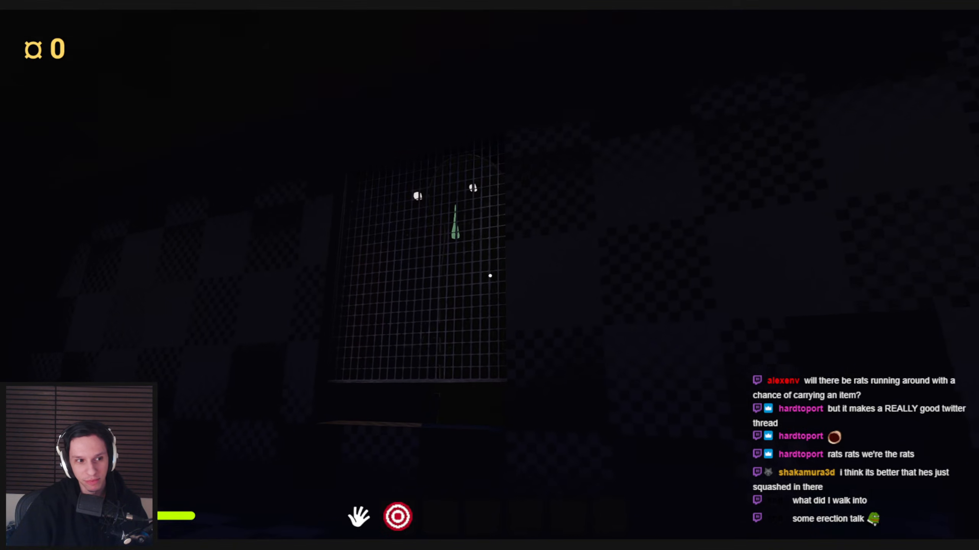
key("s")
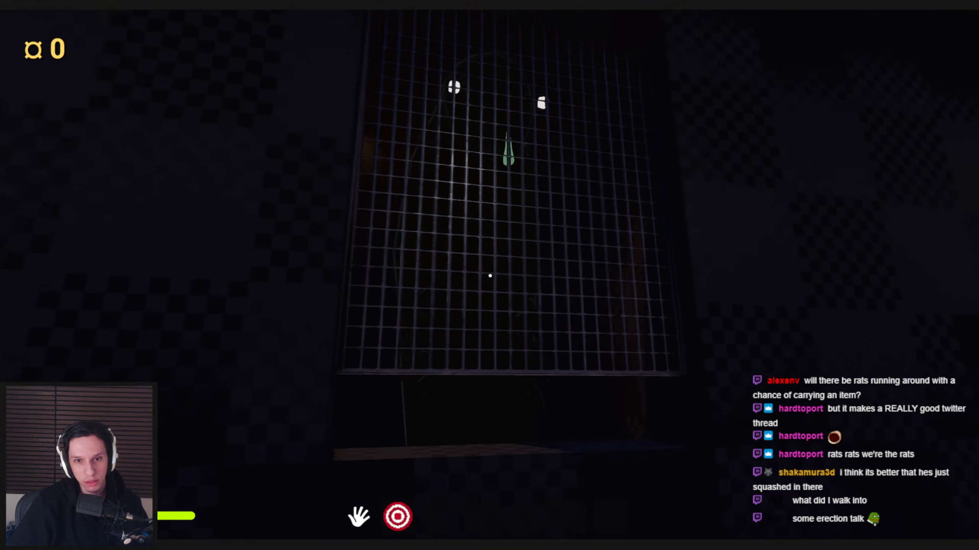
key("w")
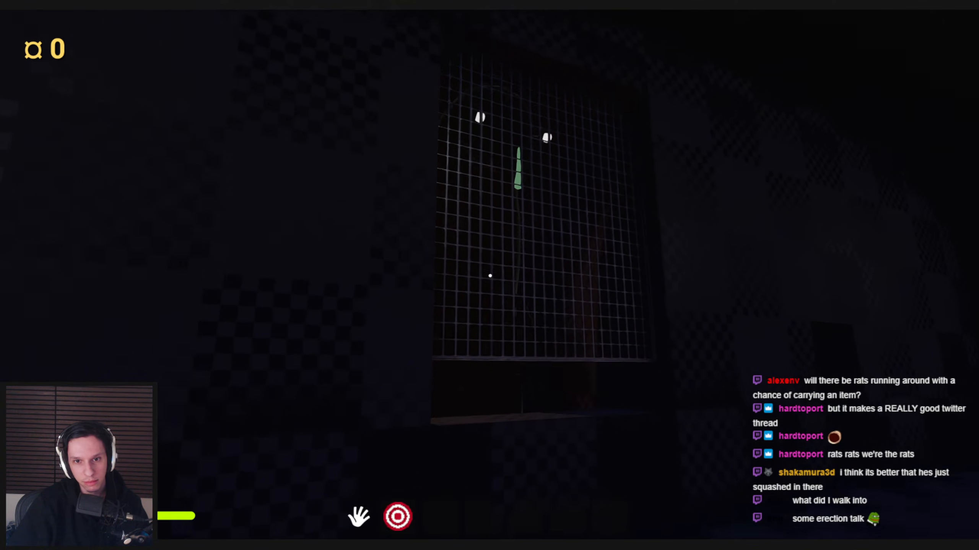
key("s")
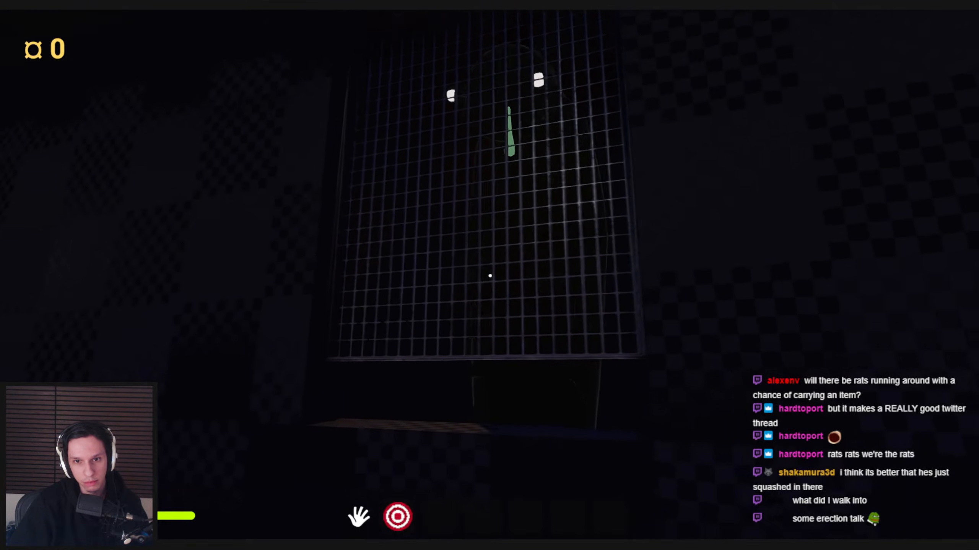
key("w")
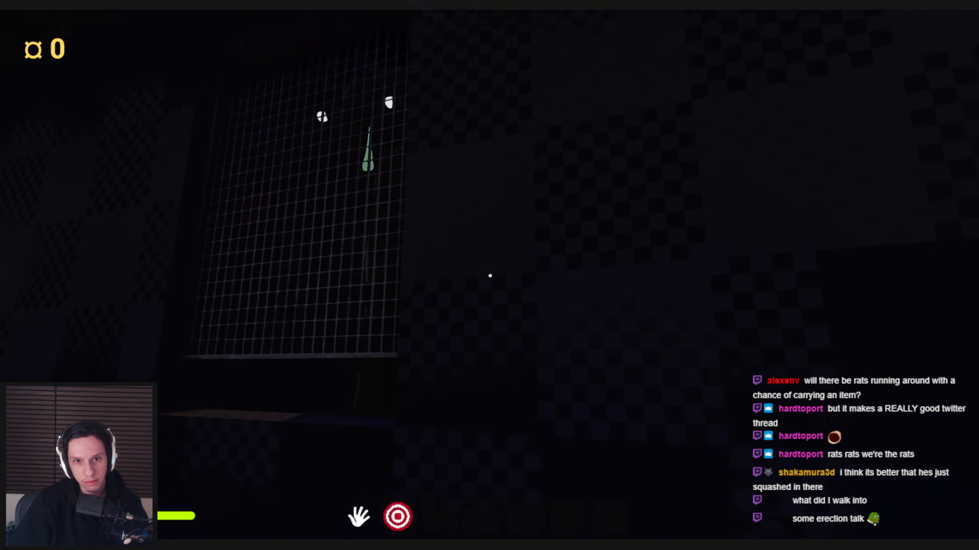
- Look around the dark shop interior and its windows, and leave through the doorway to the platform under the sign
key("w")
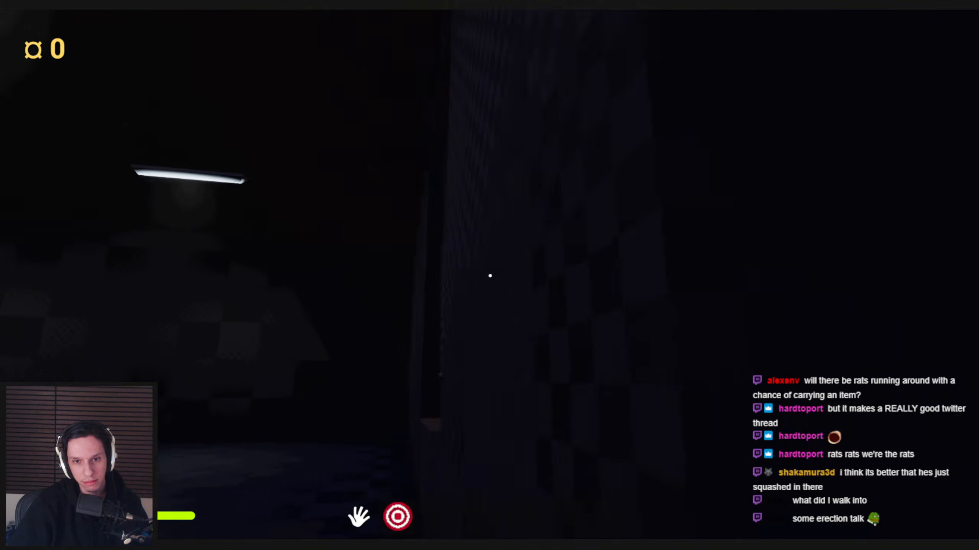
key("w")
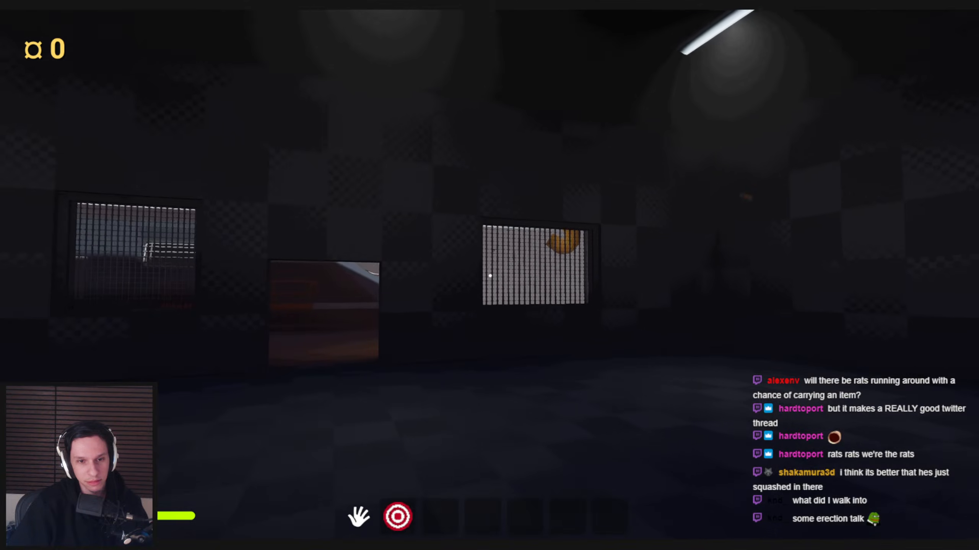
key("w")
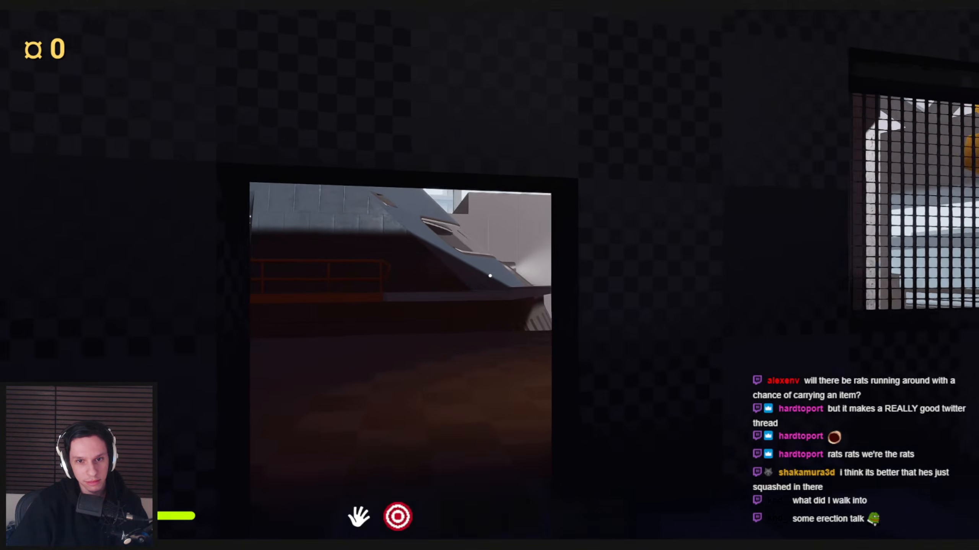
key("w")
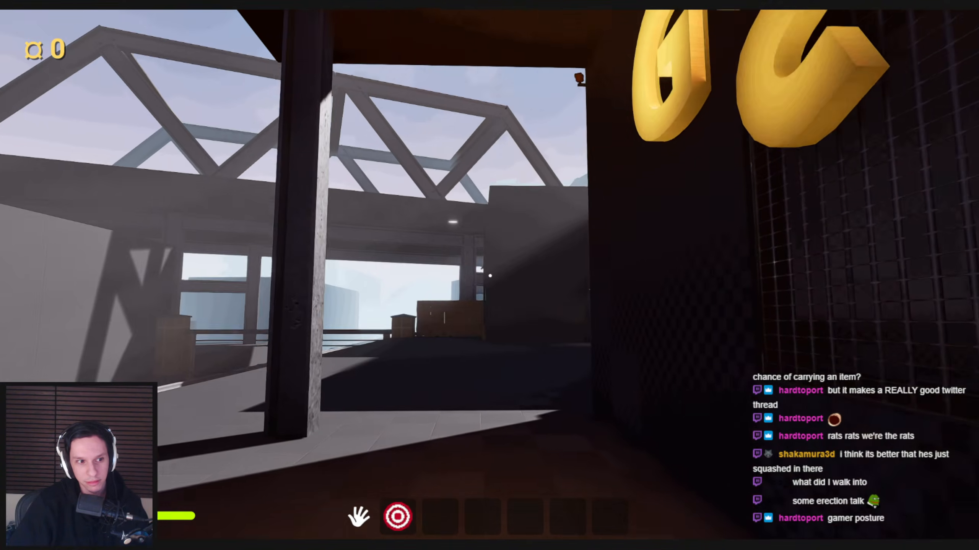
- Run around the orange container into the dark alley, inspect the red ladder and lit door, and return toward the platform
key("w")
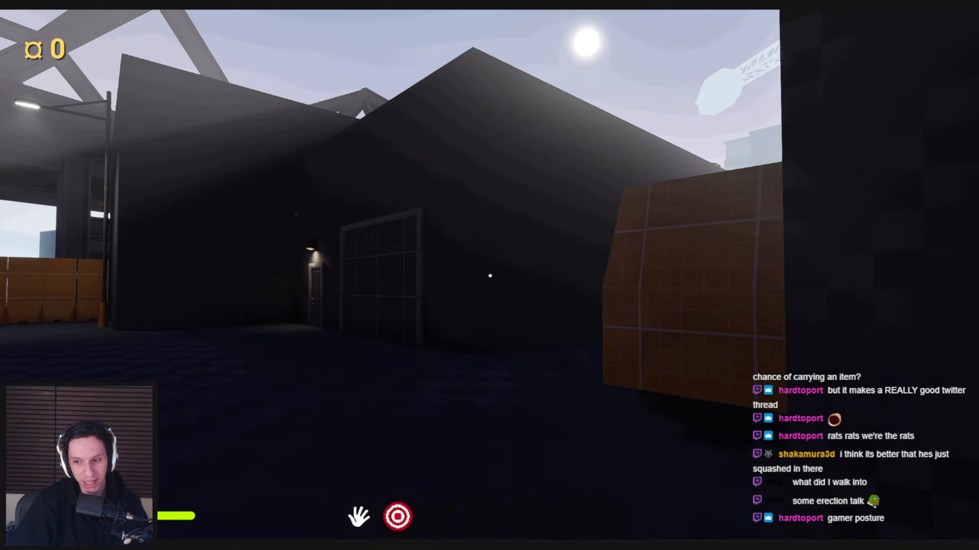
key("w")
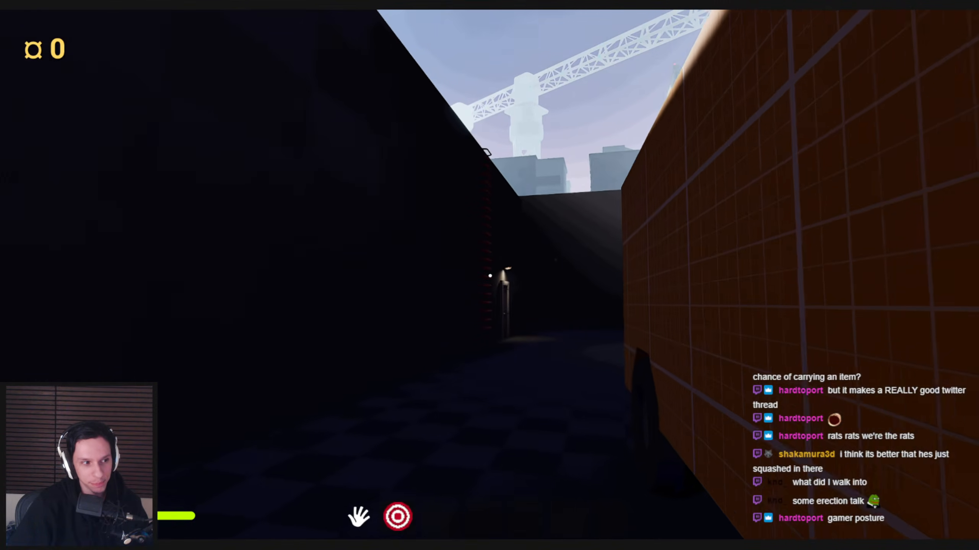
key("w")
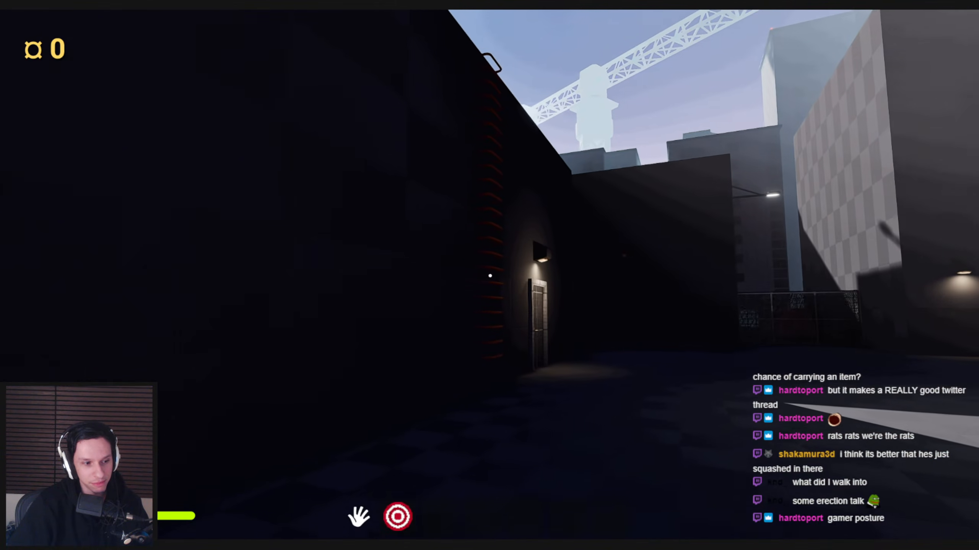
key("w")
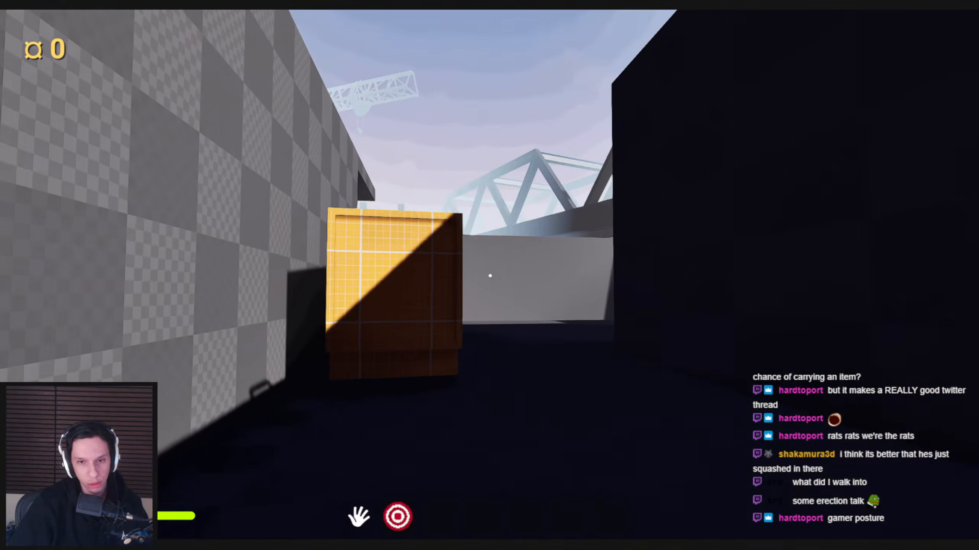
key("w")
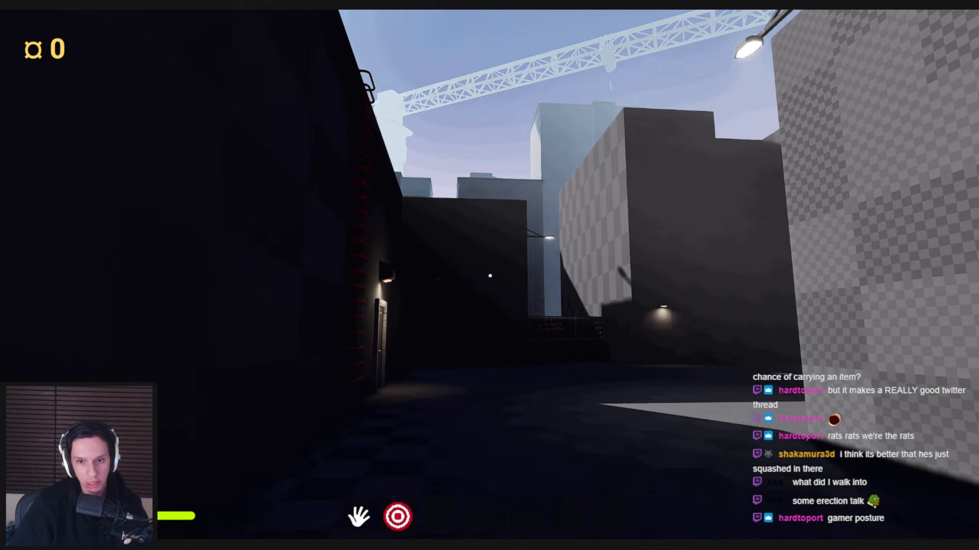
key("w")
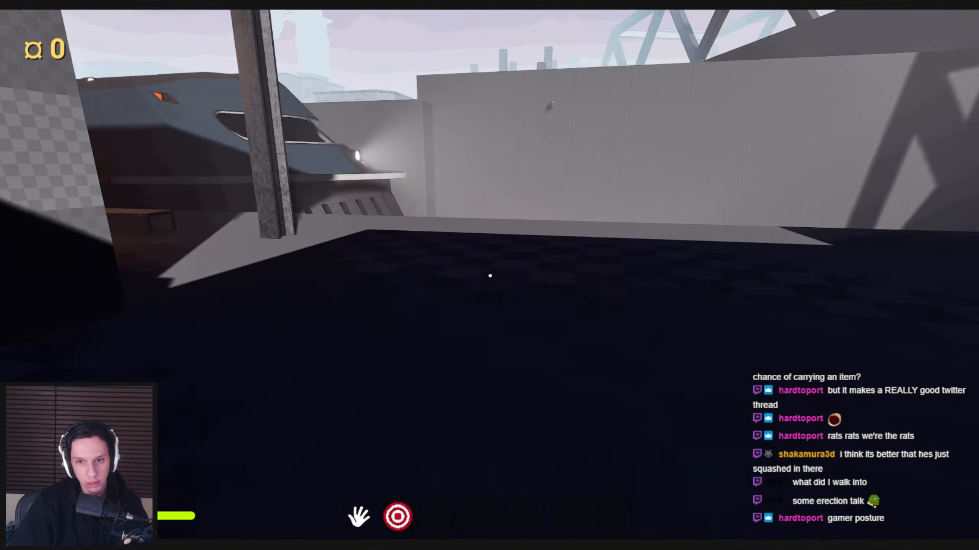
- Run under the shop canopy past the bench and along the platform, and board the train through its open side door
key("w")
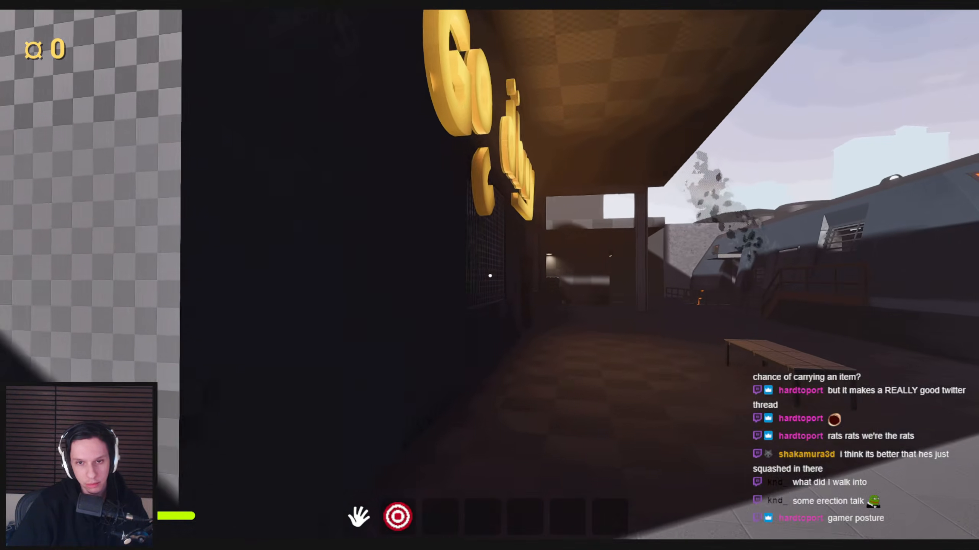
key("w")
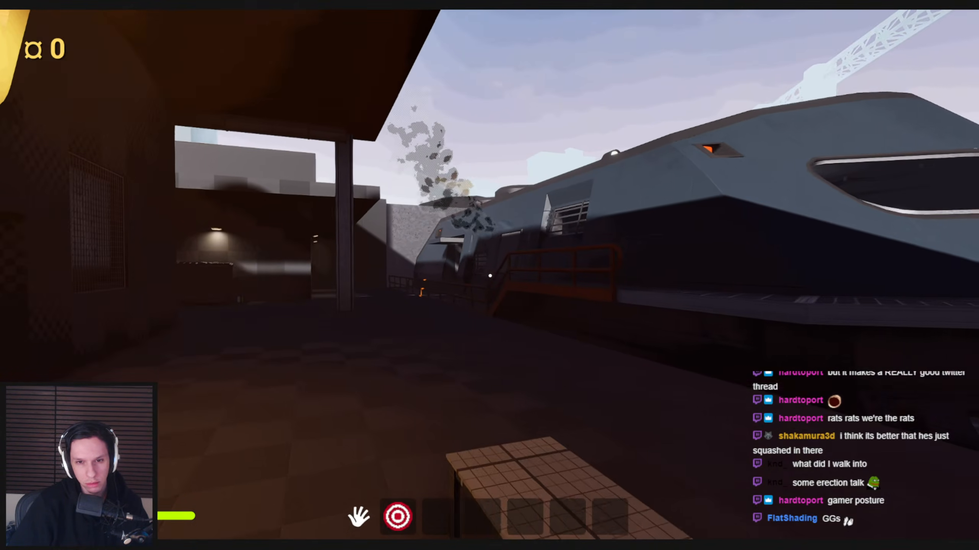
key("w")
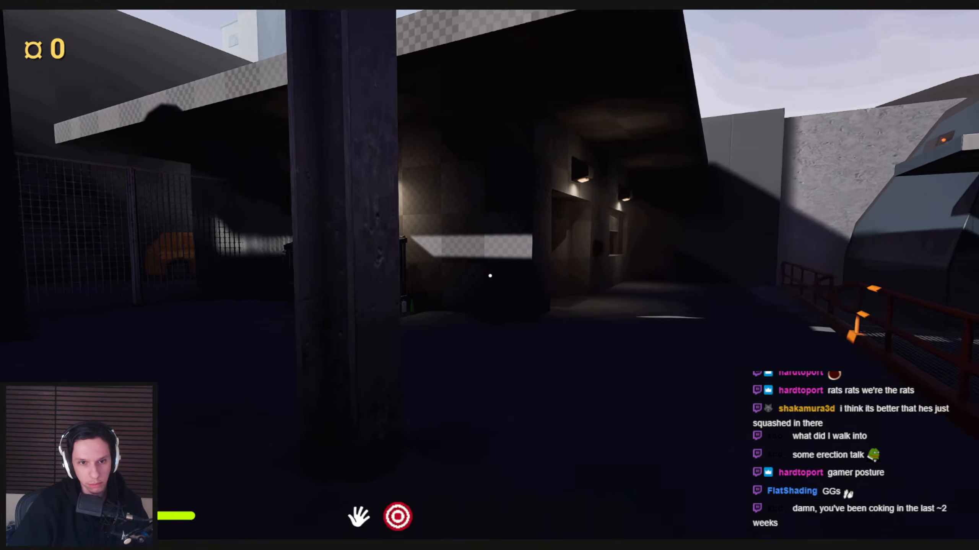
key("w")
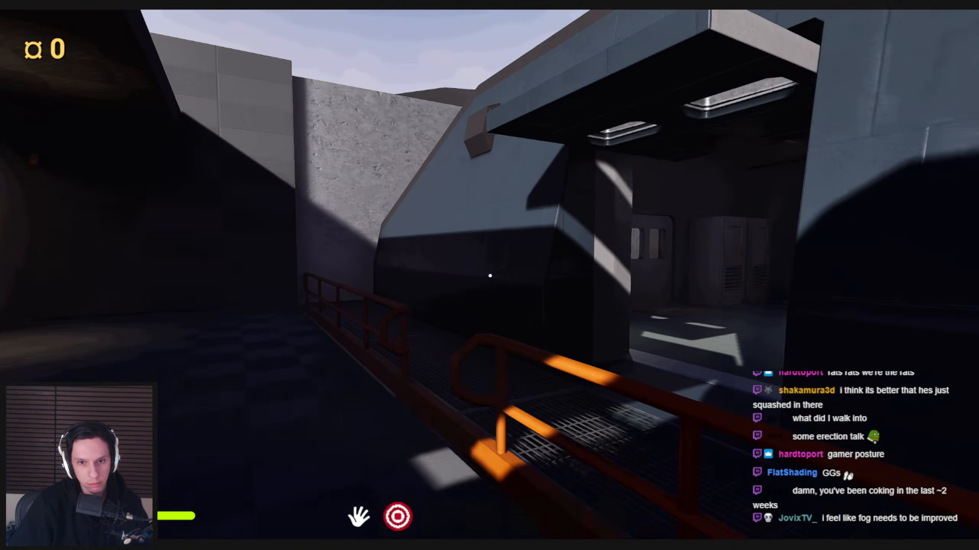
key("w")
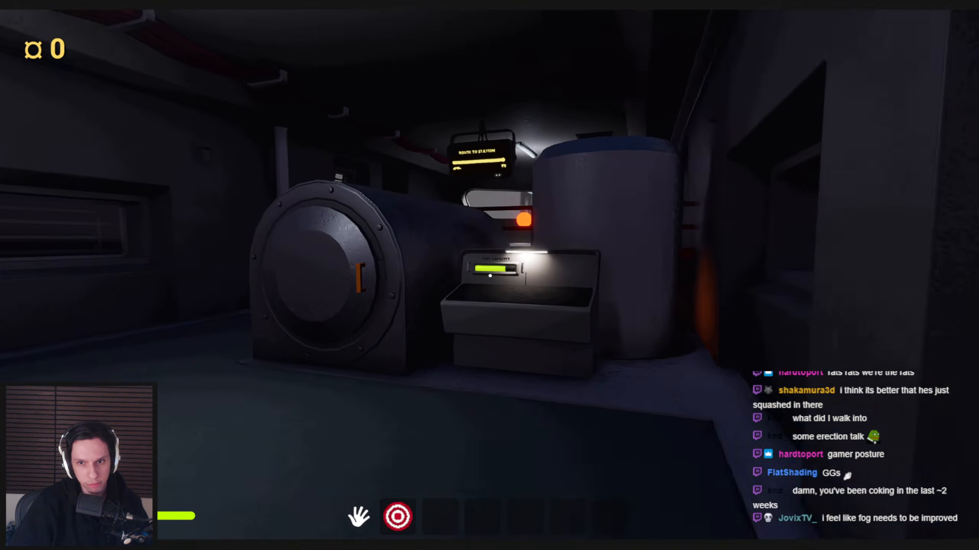
- Open and close the train's furnace door, checking the burning fuel inside and the view out to the sell counter
key("w")
left_click(490, 276)
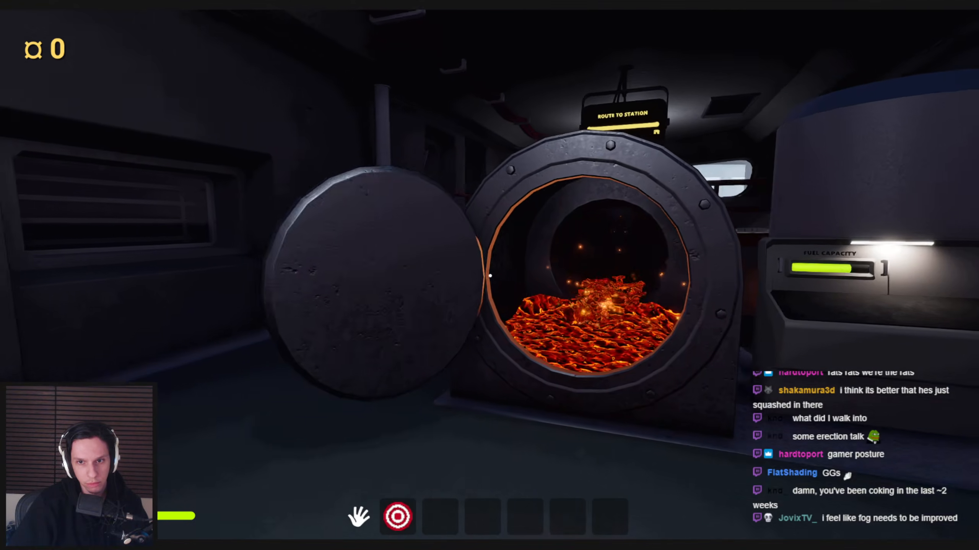
left_click(490, 276)
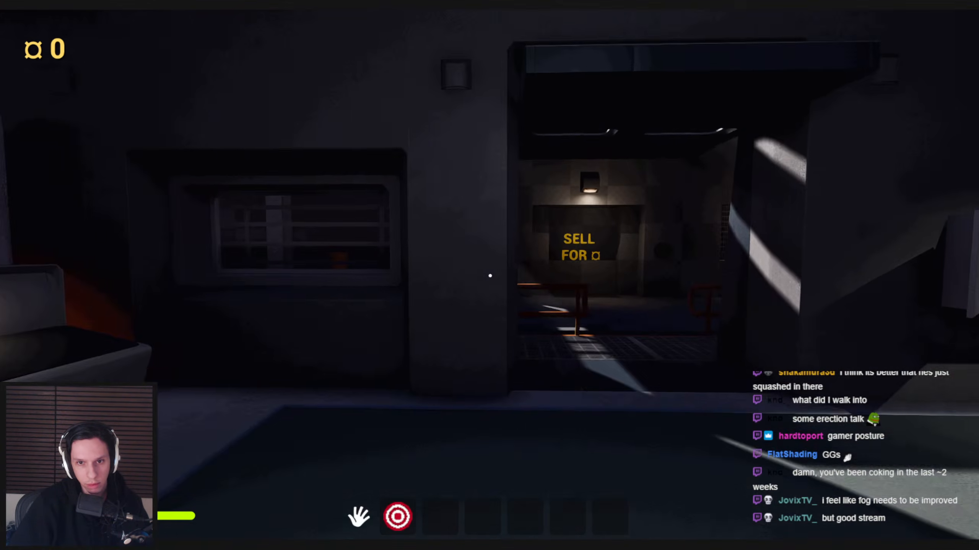
key("w")
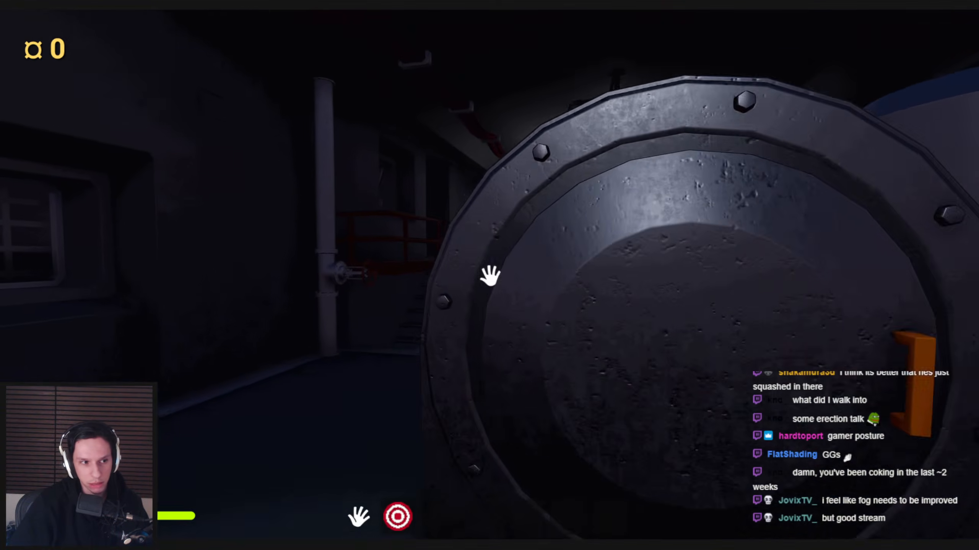
- Walk from the furnace up the steps to the train's curved window and look out at the station
key("w")
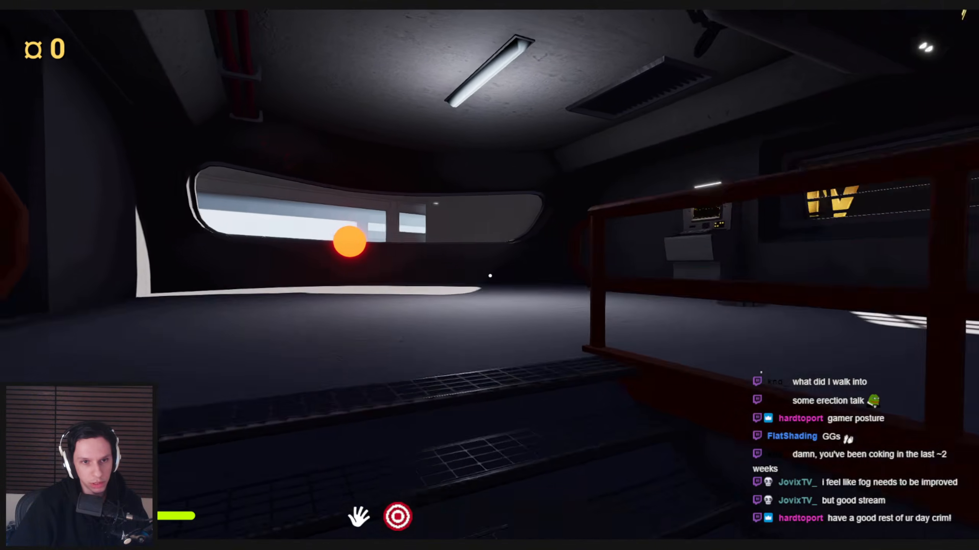
key("w")
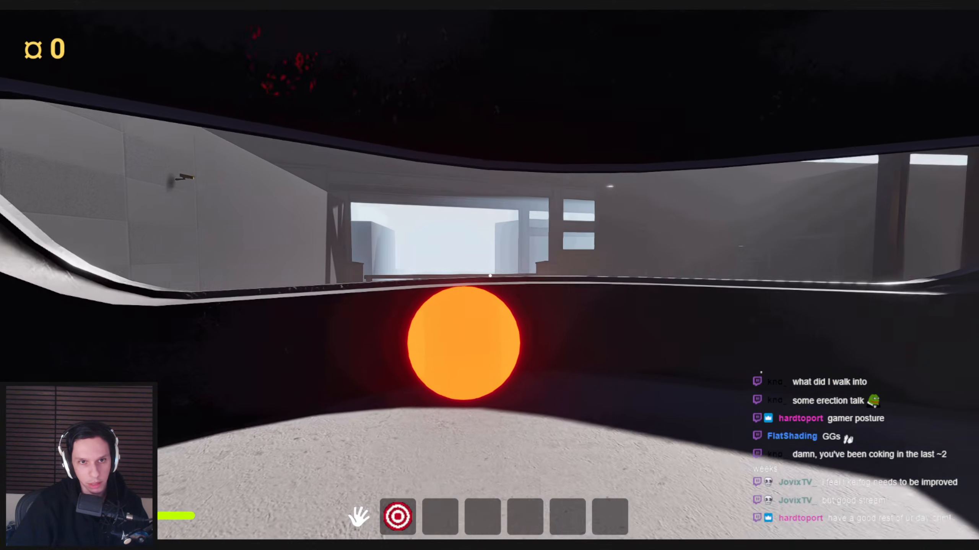
key("w")
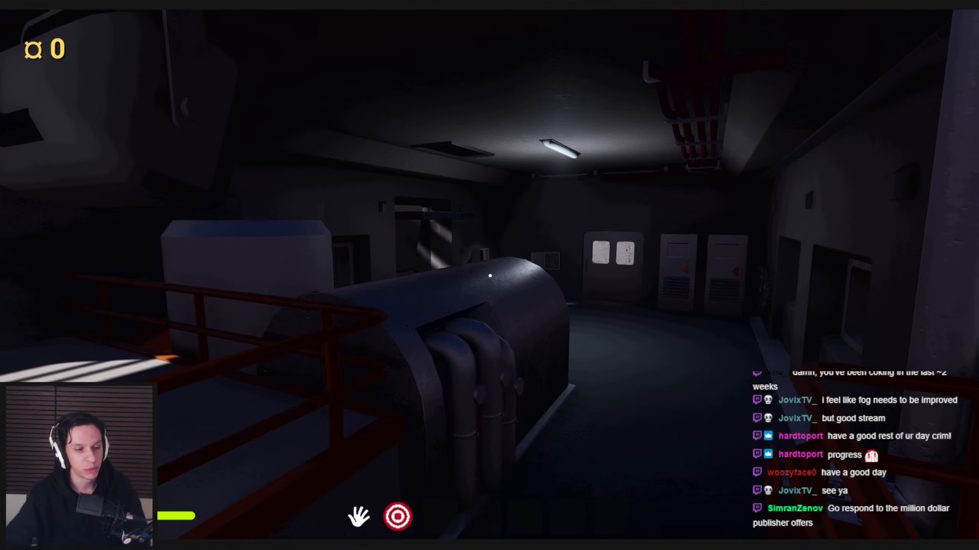
- End the play-test, restore the viewport from full screen to the editor layout, and switch it to game view
key("Escape")
key("F11")
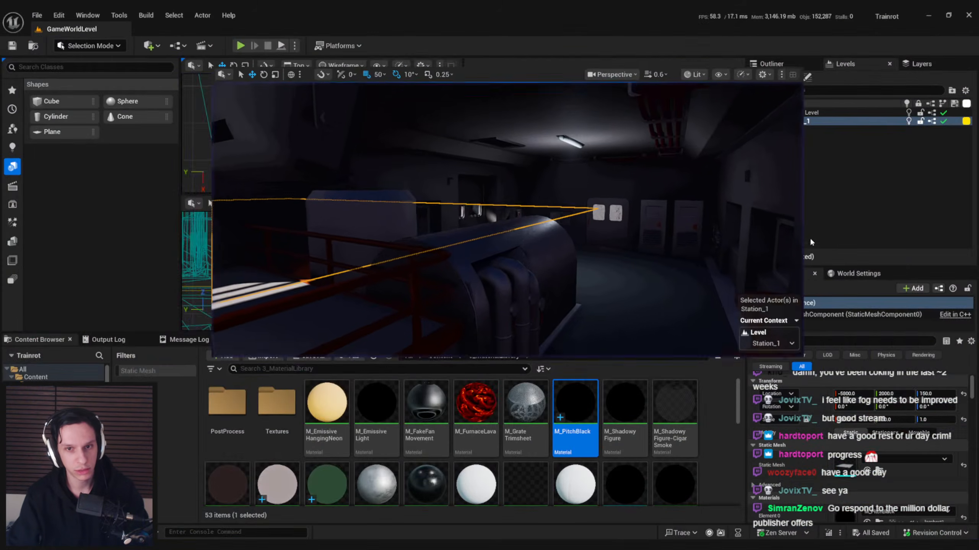
key("g")
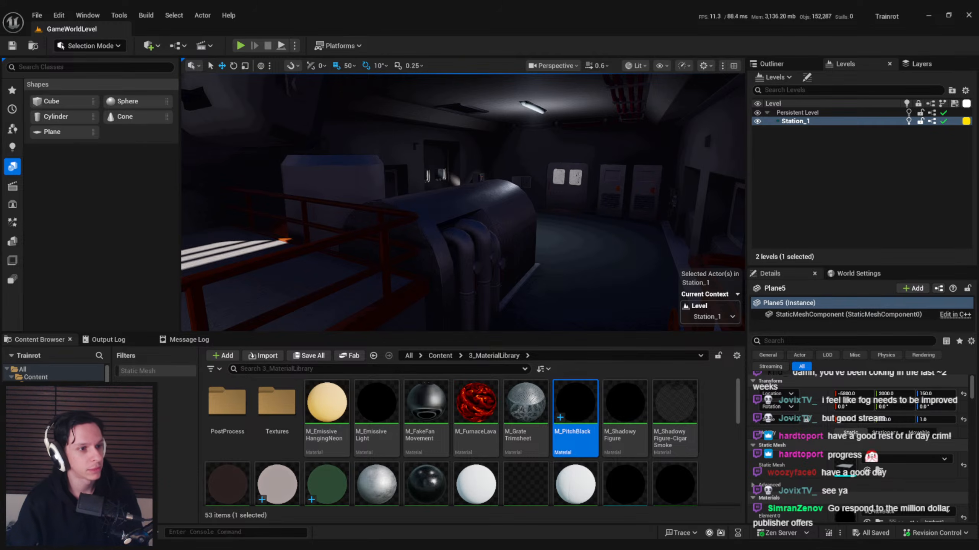
right_click_drag(411, 213, 438, 210)
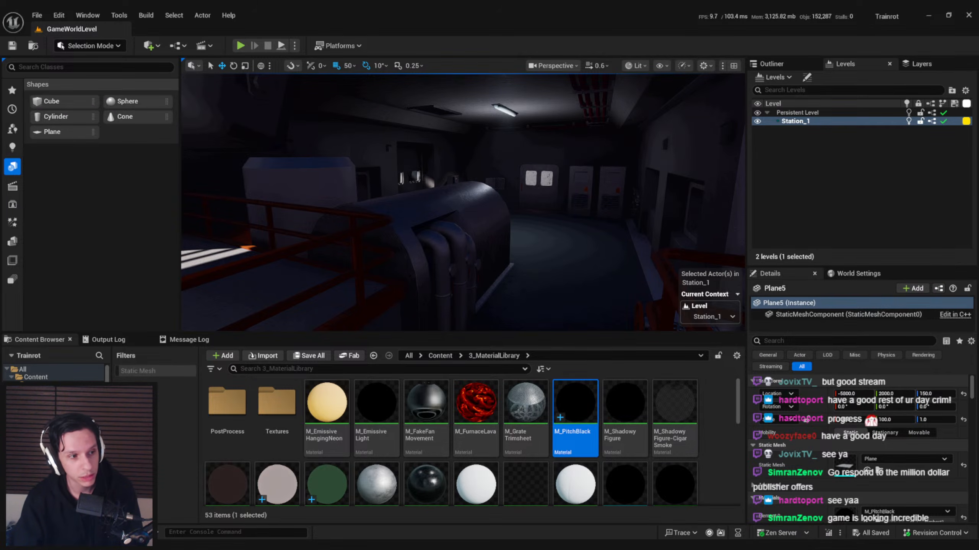
right_click_drag(417, 236, 416, 236)
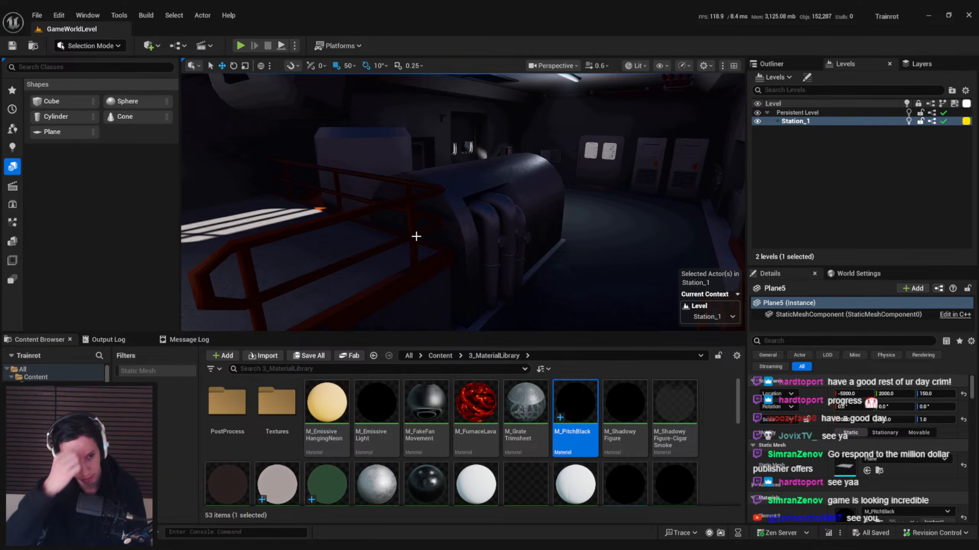